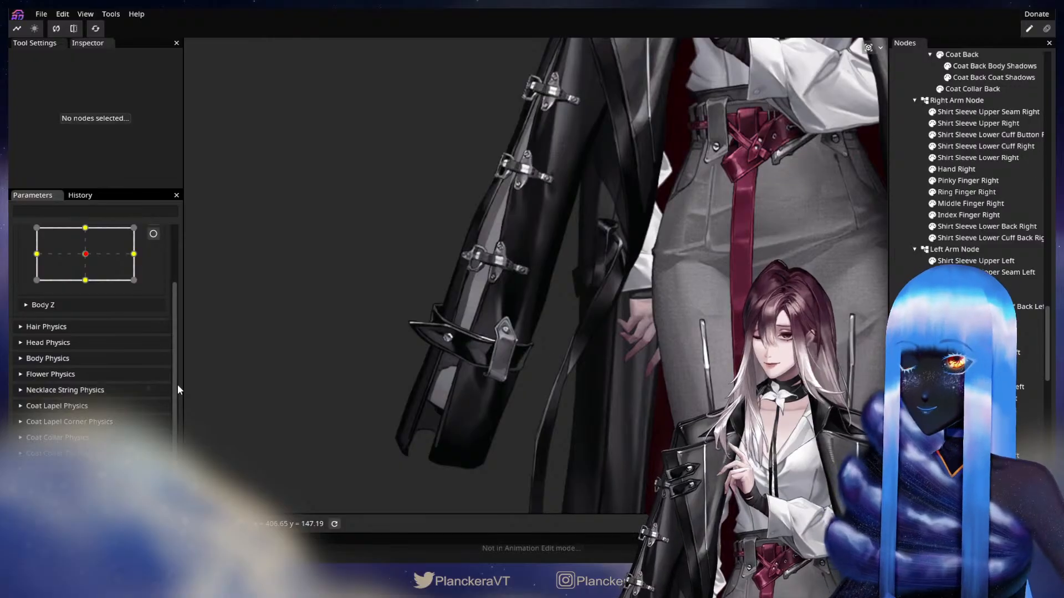
# Rename the Body Physics parameter group as Coat Physics and collapse it
pyautogui.scroll(2, 97, 339)
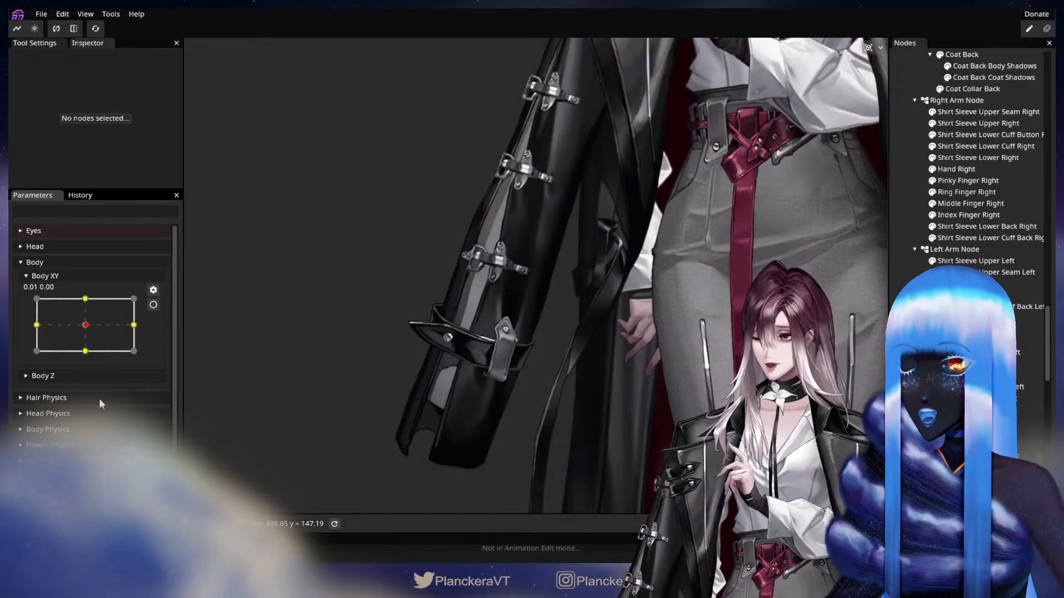
pyautogui.scroll(-2, 99, 398)
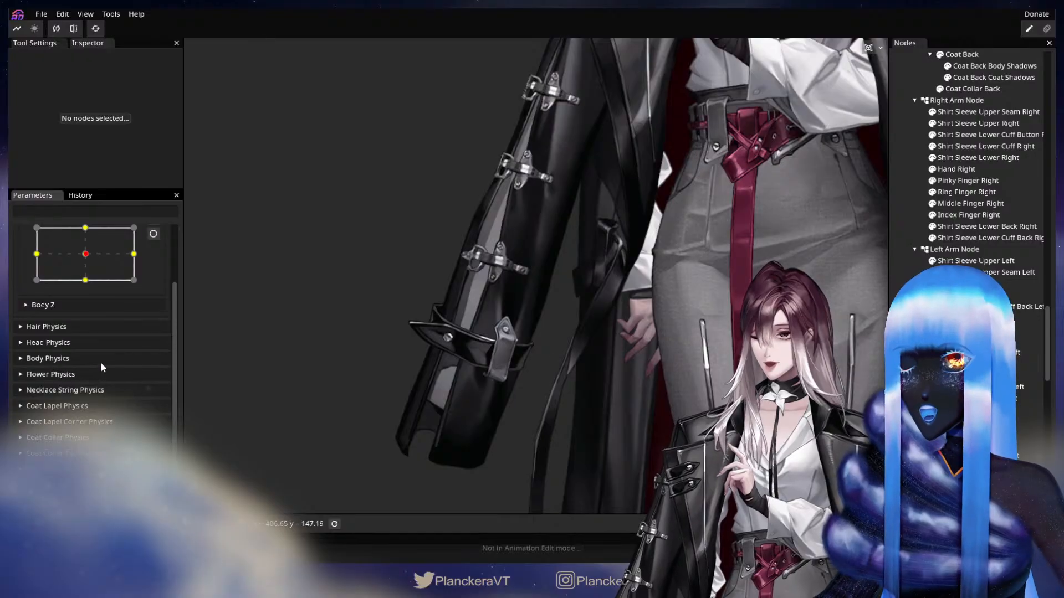
pyautogui.rightClick(54, 361)
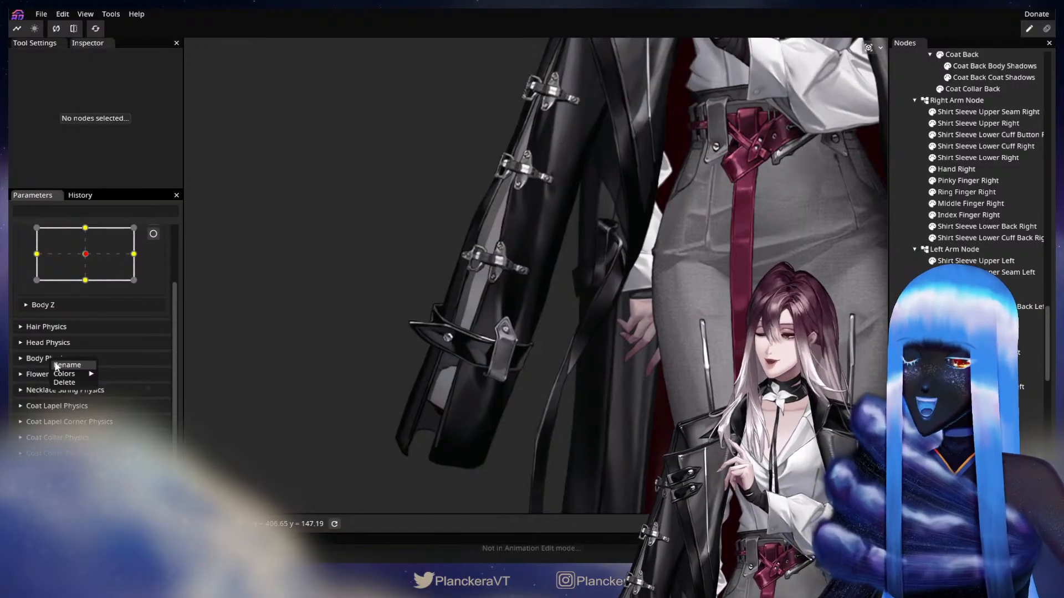
pyautogui.click(58, 366)
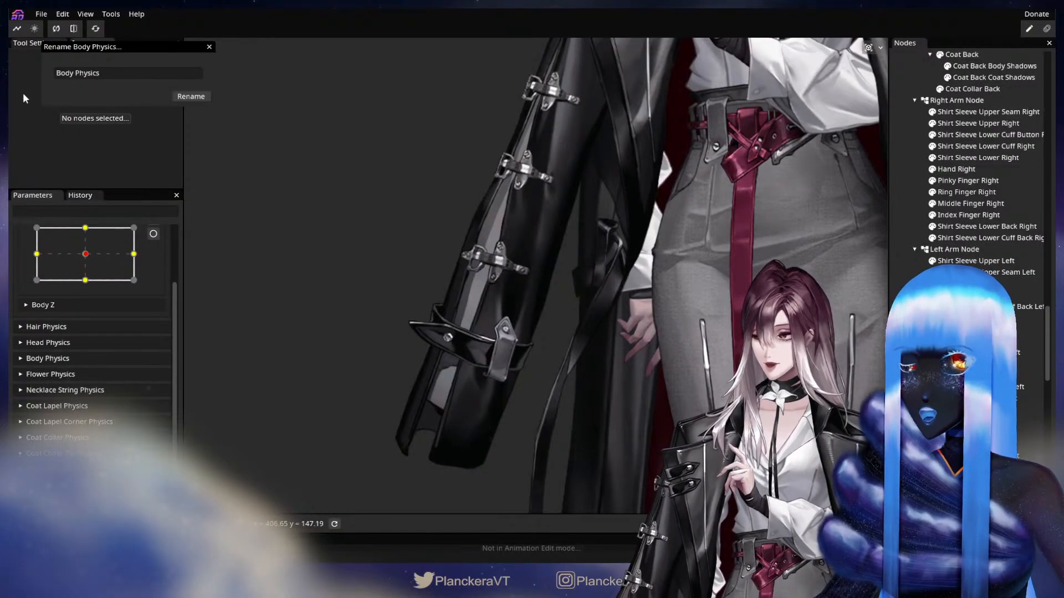
pyautogui.moveTo(111, 72); pyautogui.dragTo(36, 70)
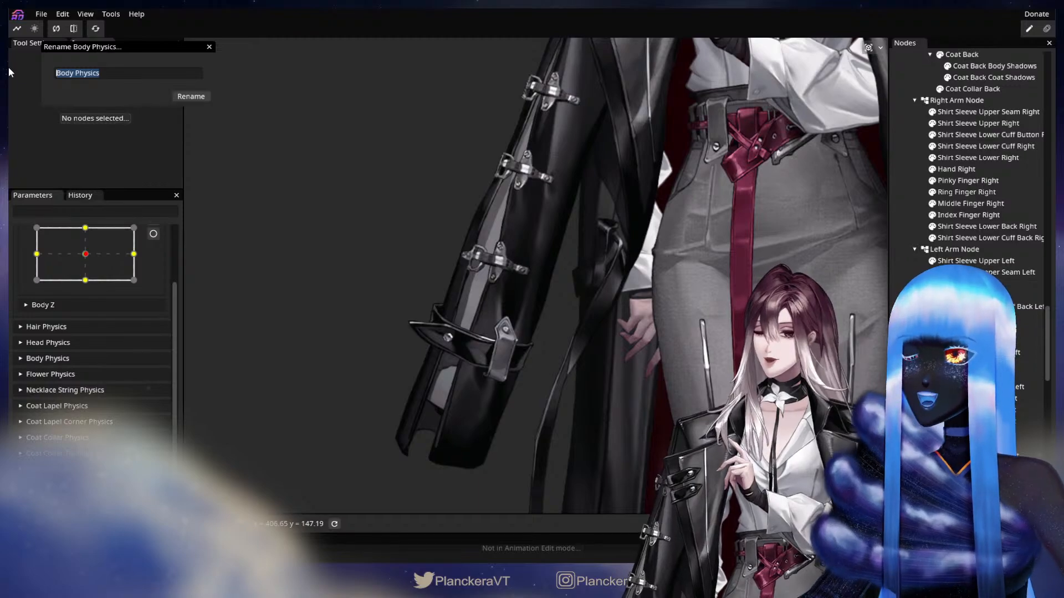
pyautogui.write('Coat')
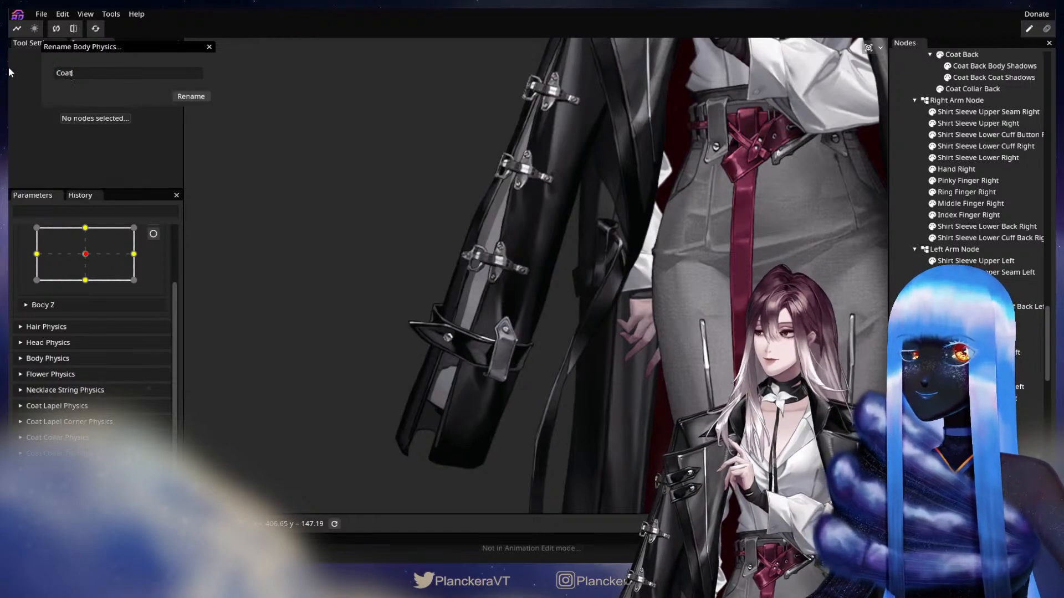
pyautogui.write(' Physics')
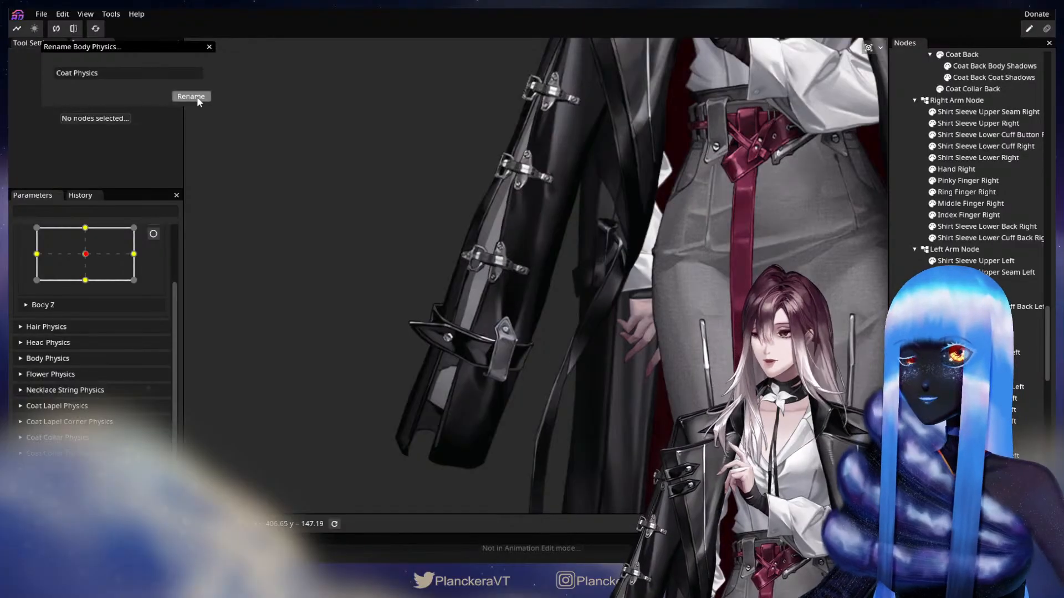
pyautogui.click(197, 97)
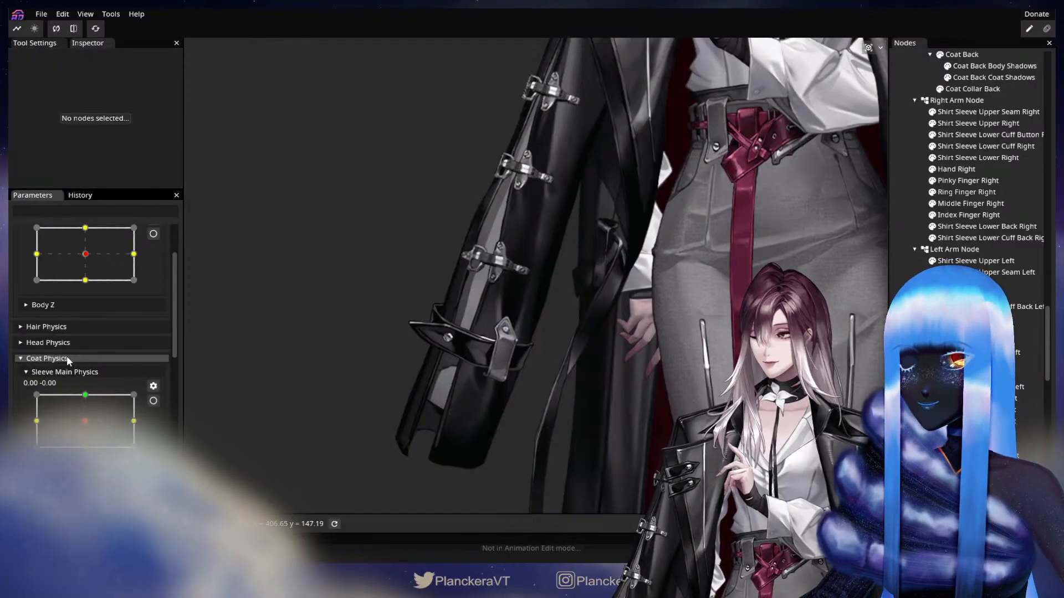
pyautogui.click(67, 358)
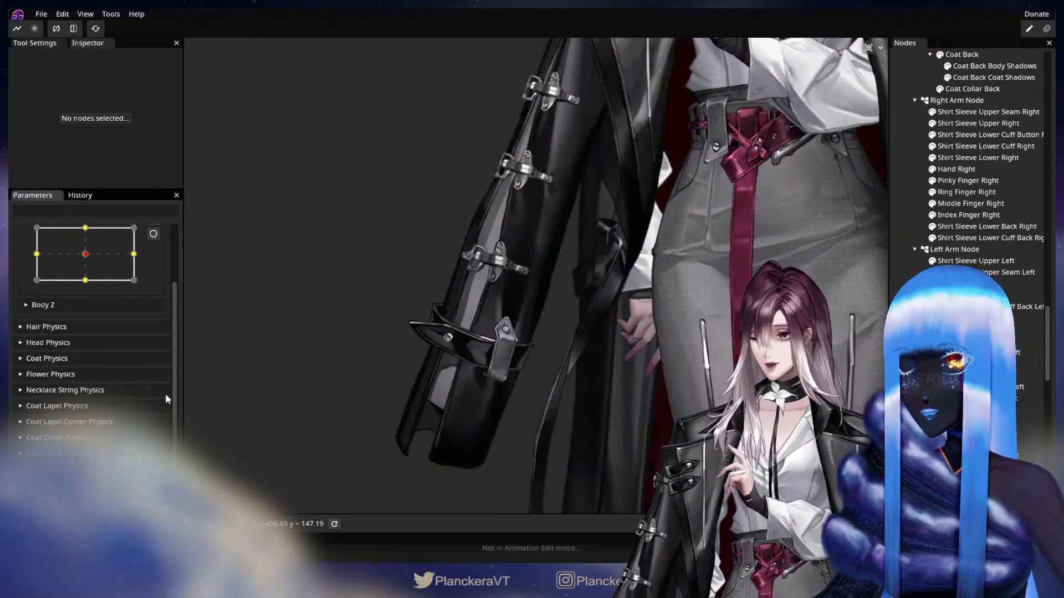
# Combine Necklace String Physics and Flower Physics into a new parameter group, name it Accessory Physics and collapse it
pyautogui.moveTo(568, 209); pyautogui.dragTo(459, 321)
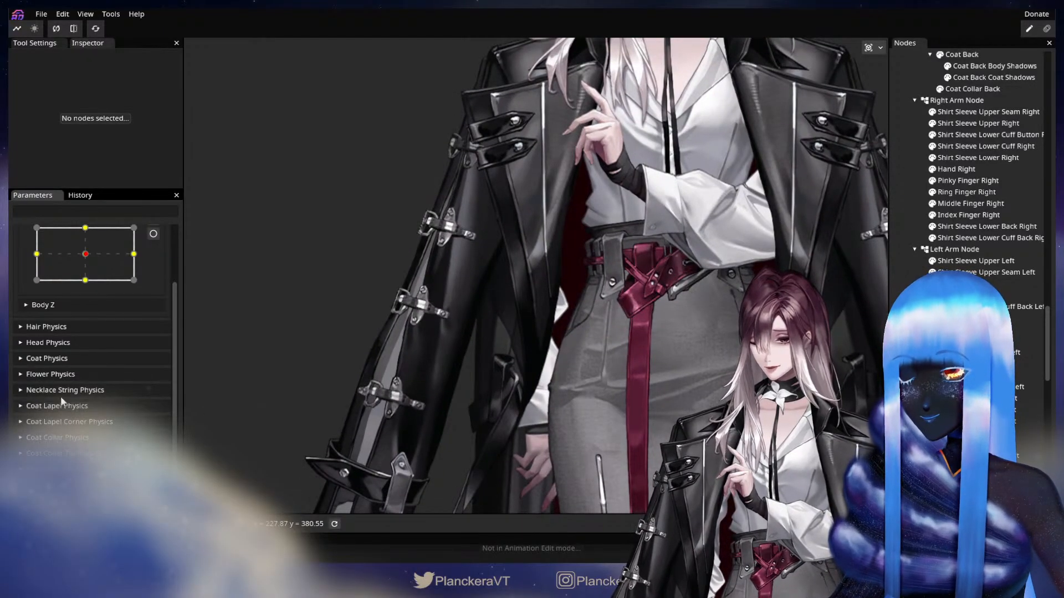
pyautogui.moveTo(58, 390); pyautogui.dragTo(58, 386)
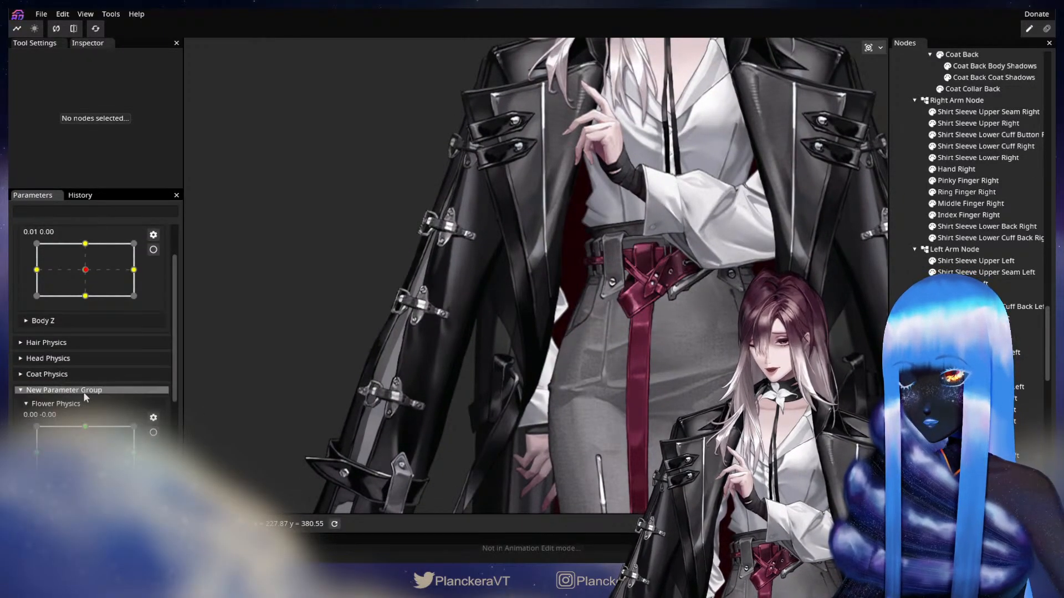
pyautogui.rightClick(69, 391)
pyautogui.click(91, 402)
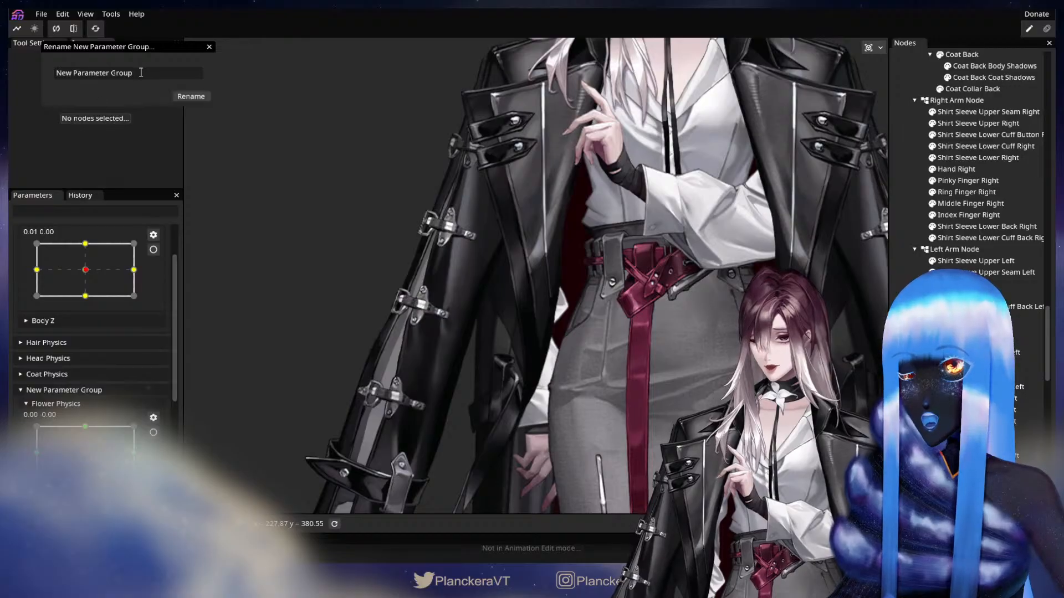
pyautogui.moveTo(140, 73); pyautogui.dragTo(9, 71)
pyautogui.write('A')
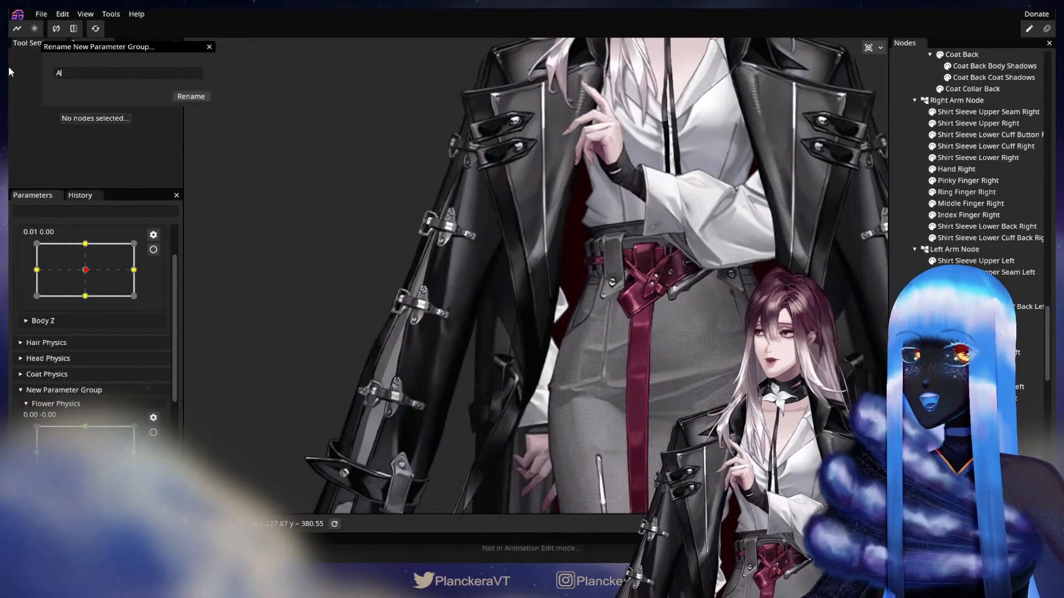
pyautogui.write('ccessor')
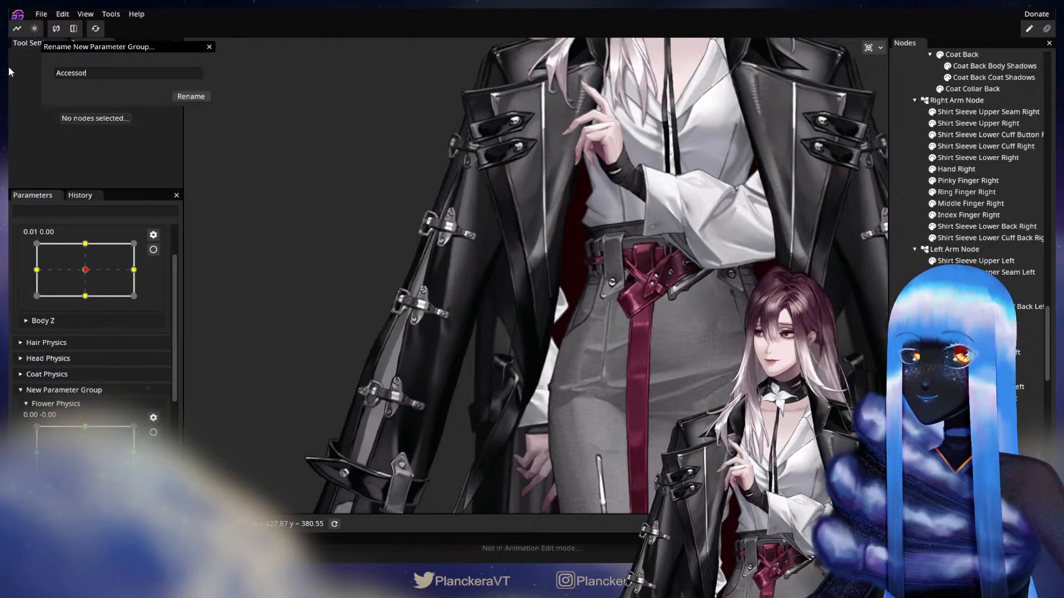
pyautogui.write('y Physics')
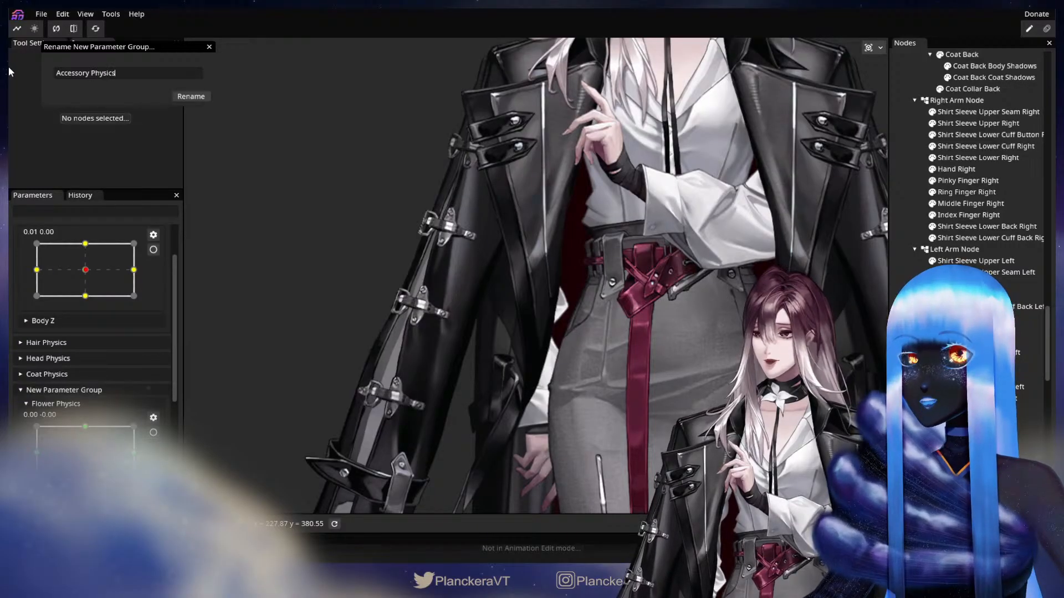
pyautogui.click(183, 96)
pyautogui.scroll(-2, 674, 414)
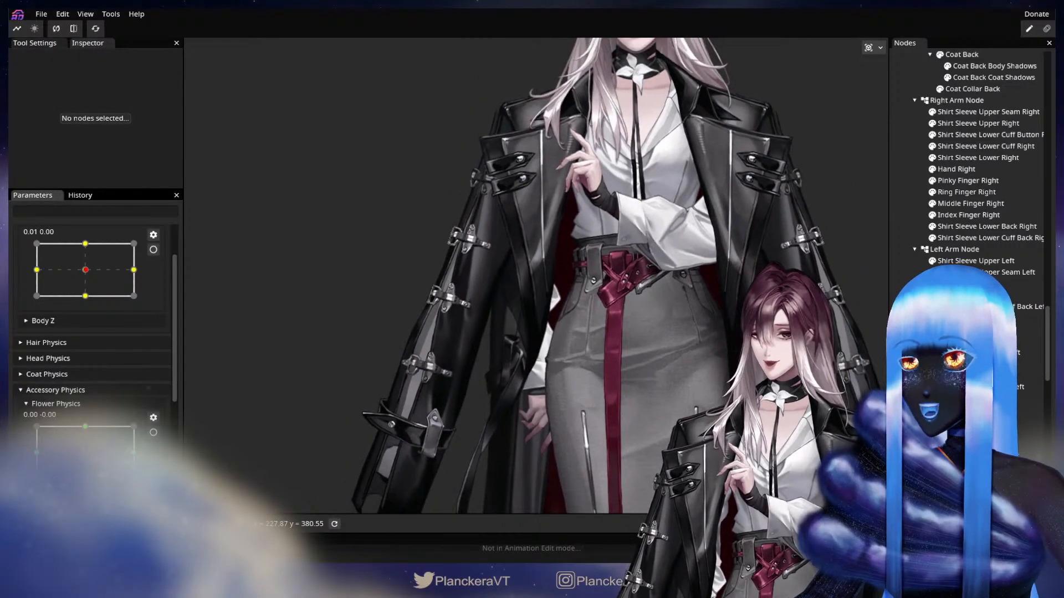
pyautogui.moveTo(673, 414); pyautogui.dragTo(561, 253)
pyautogui.moveTo(537, 377); pyautogui.dragTo(589, 360)
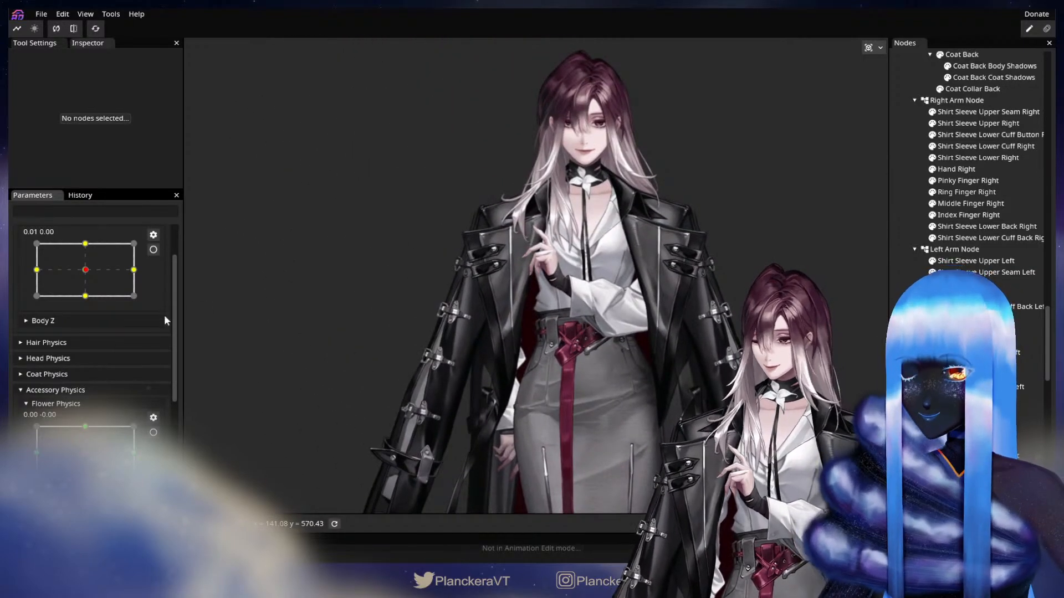
pyautogui.click(79, 391)
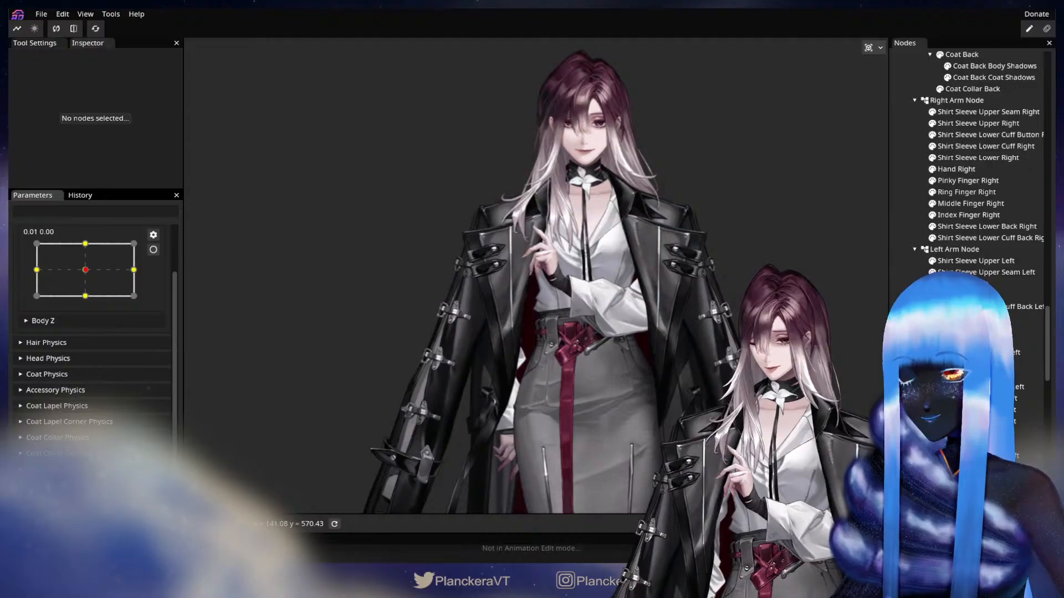
# Rename the new parameter group containing Shirt Collar Physics as Shirt Physics and collapse it
pyautogui.scroll(1, 92, 365)
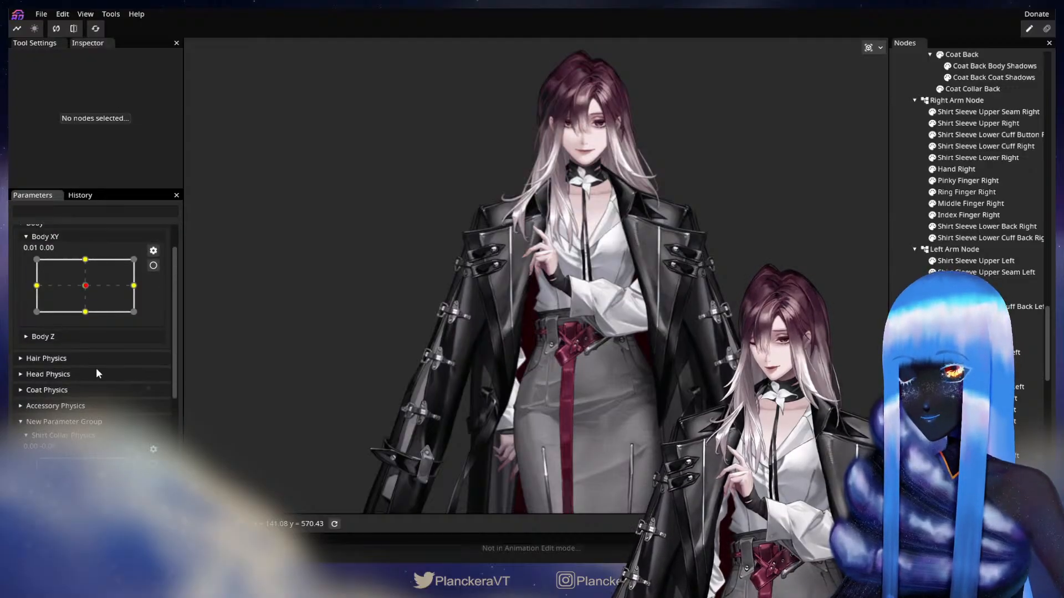
pyautogui.scroll(-4, 95, 371)
pyautogui.rightClick(59, 353)
pyautogui.click(72, 362)
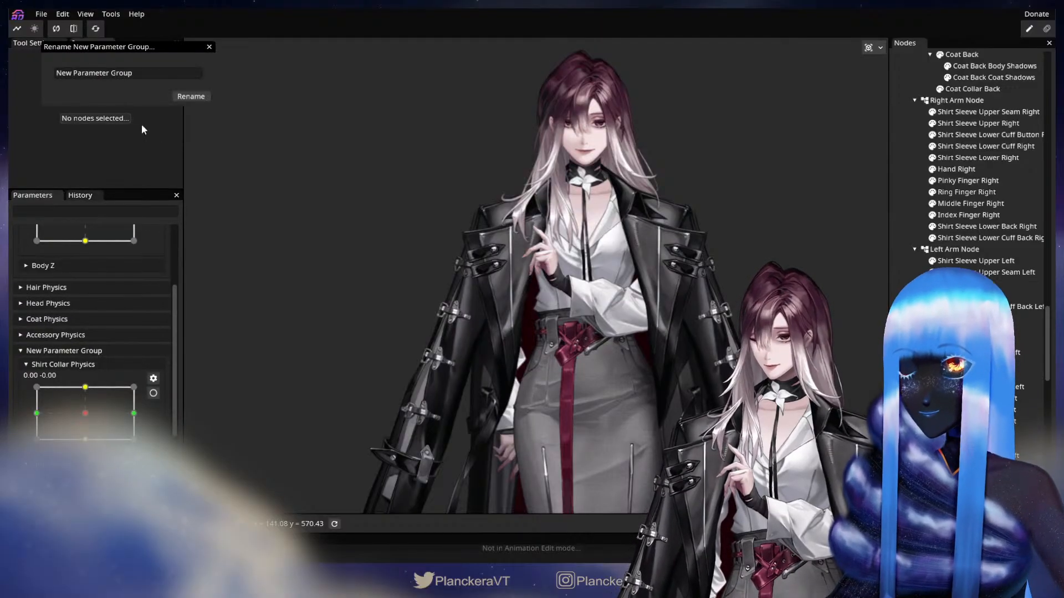
pyautogui.hotkey('ctrl', 'a')
pyautogui.write('Shirt Ph')
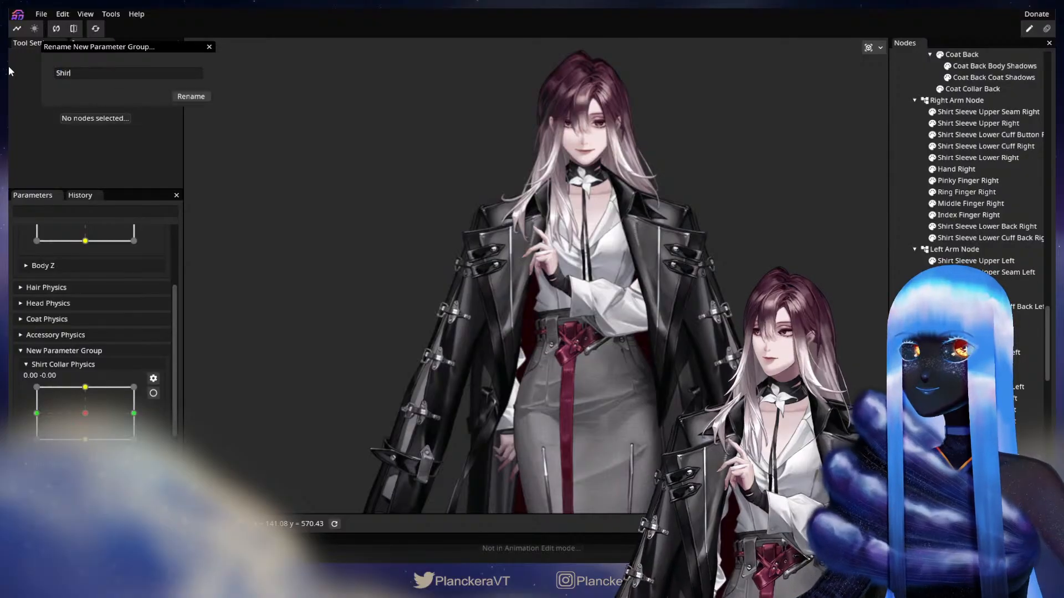
pyautogui.write('ysics')
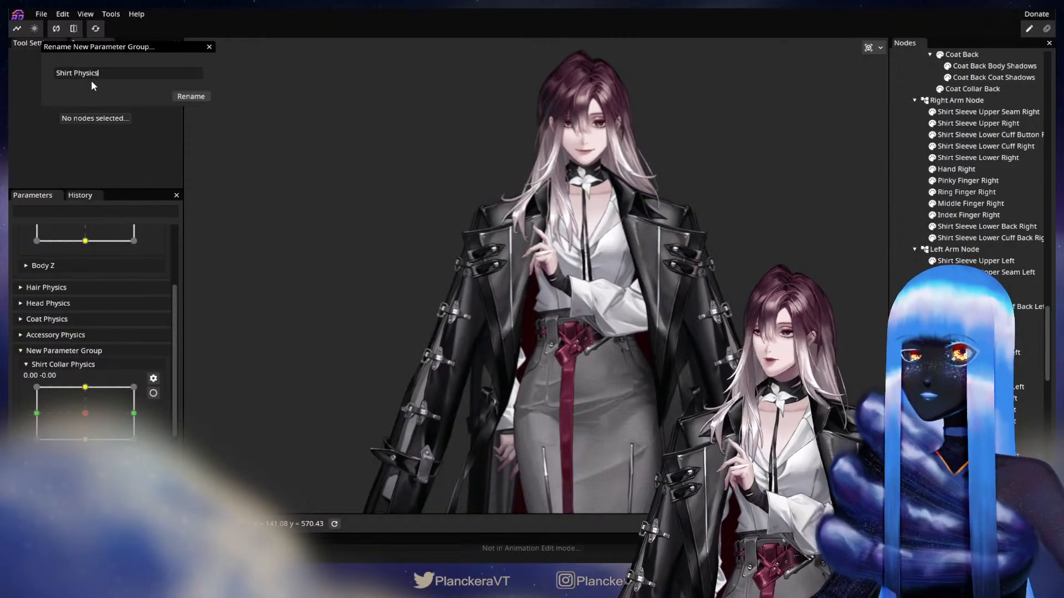
pyautogui.click(191, 96)
pyautogui.scroll(-4, 94, 405)
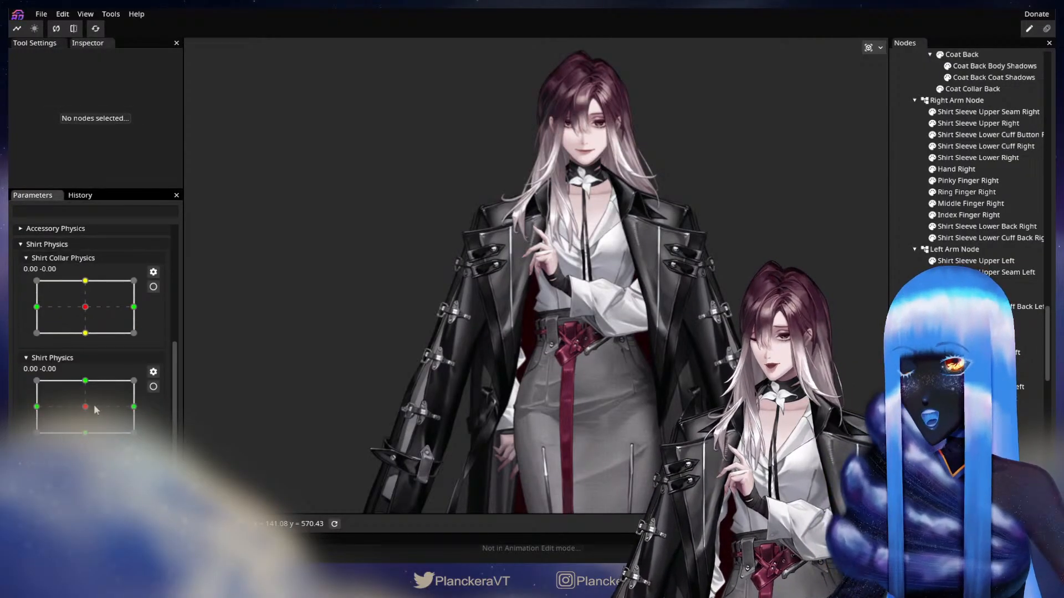
pyautogui.click(54, 246)
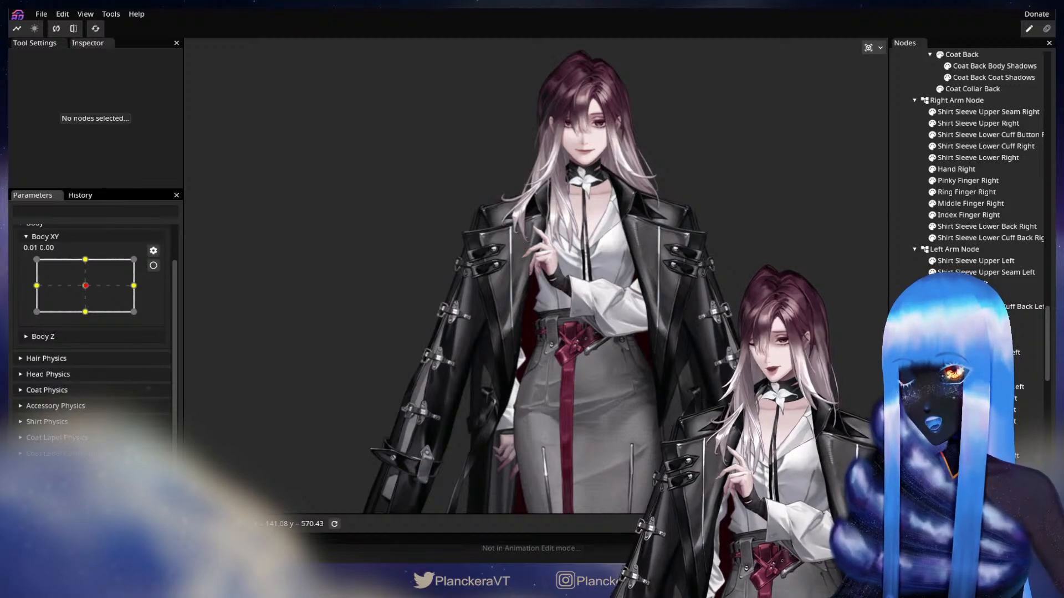
# Return the Body XY parameter to its neutral position at 0.00, 0.00
pyautogui.scroll(1, 95, 427)
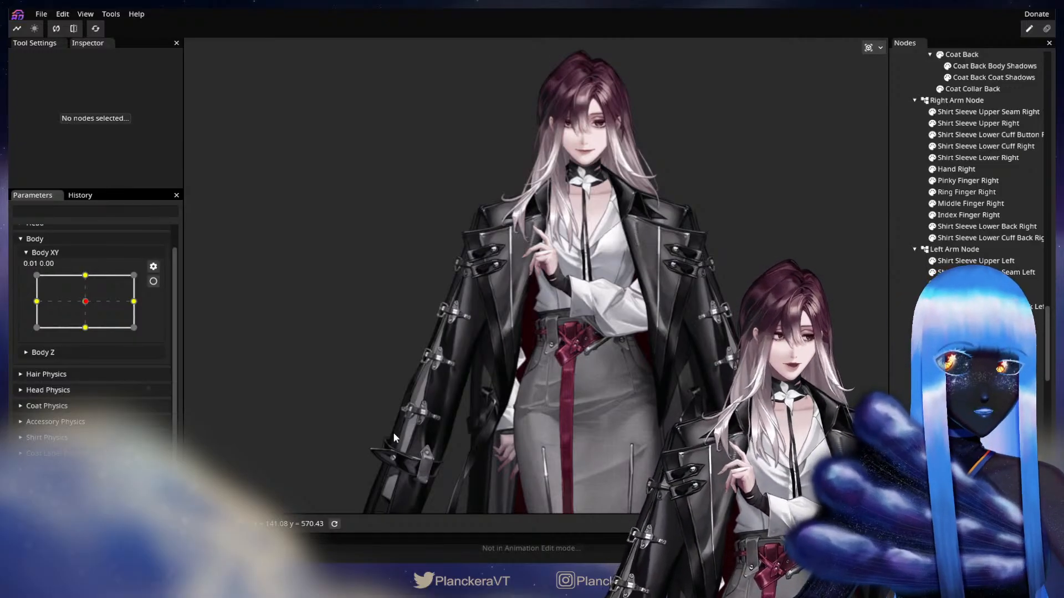
pyautogui.scroll(2, 394, 429)
pyautogui.scroll(1, 107, 347)
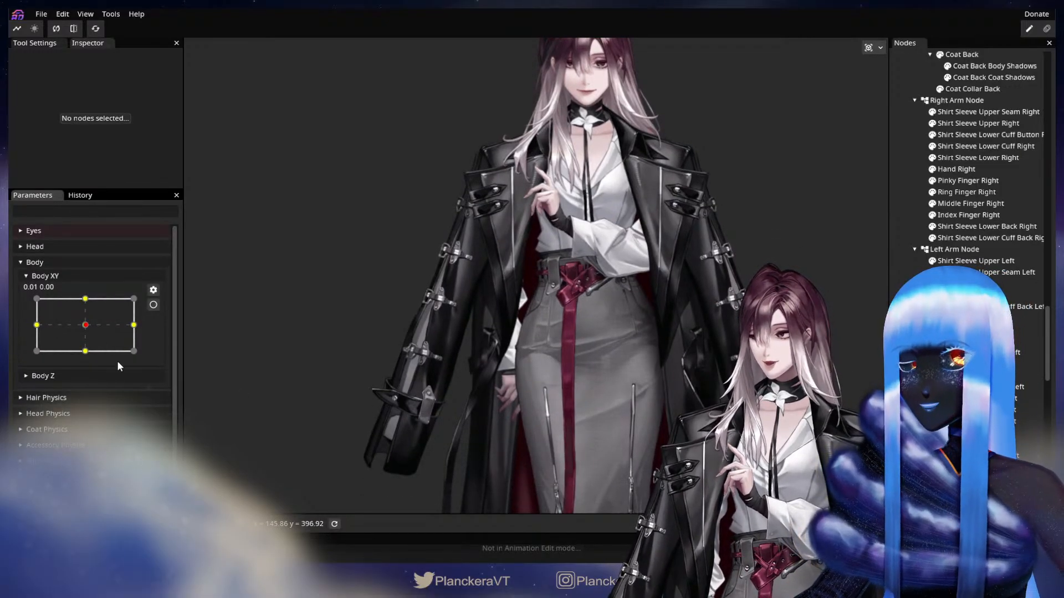
pyautogui.scroll(-1, 114, 404)
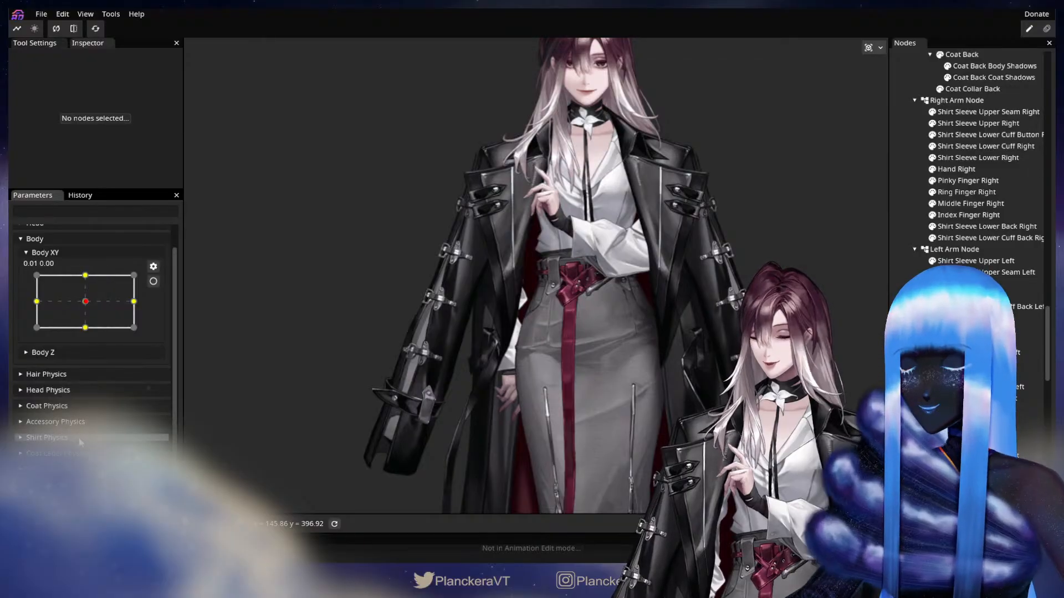
pyautogui.moveTo(85, 313)
pyautogui.mouseDown()
pyautogui.moveTo(18, 297)
pyautogui.moveTo(105, 295)
pyautogui.moveTo(49, 302)
pyautogui.moveTo(86, 301)
pyautogui.mouseUp()
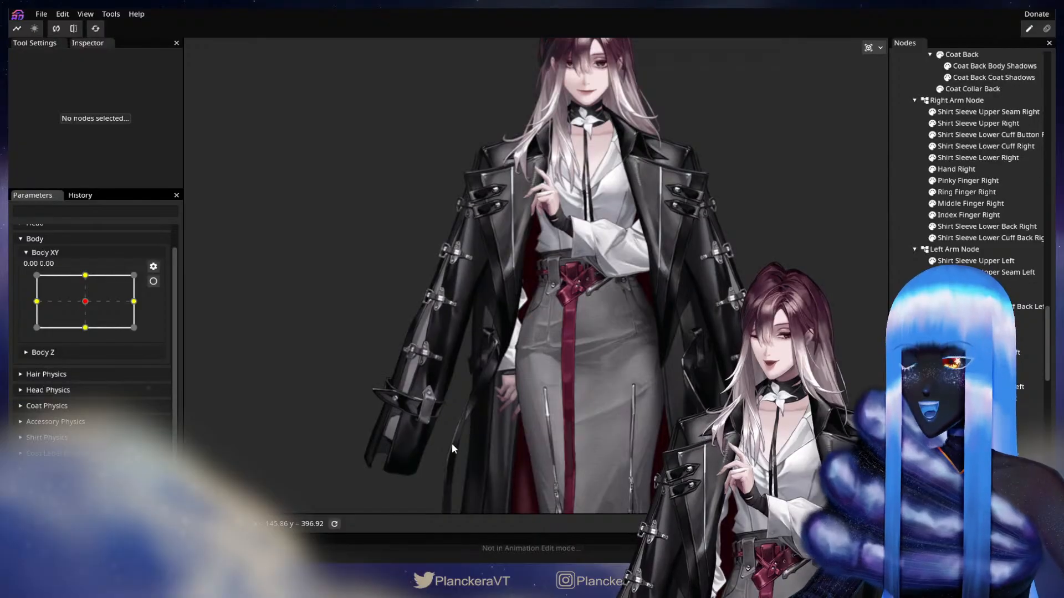
# Examine the hanging coat sleeve and how it follows the Body XY parameter
pyautogui.moveTo(444, 456); pyautogui.dragTo(520, 375)
pyautogui.moveTo(474, 412); pyautogui.dragTo(553, 396)
pyautogui.scroll(2, 491, 430)
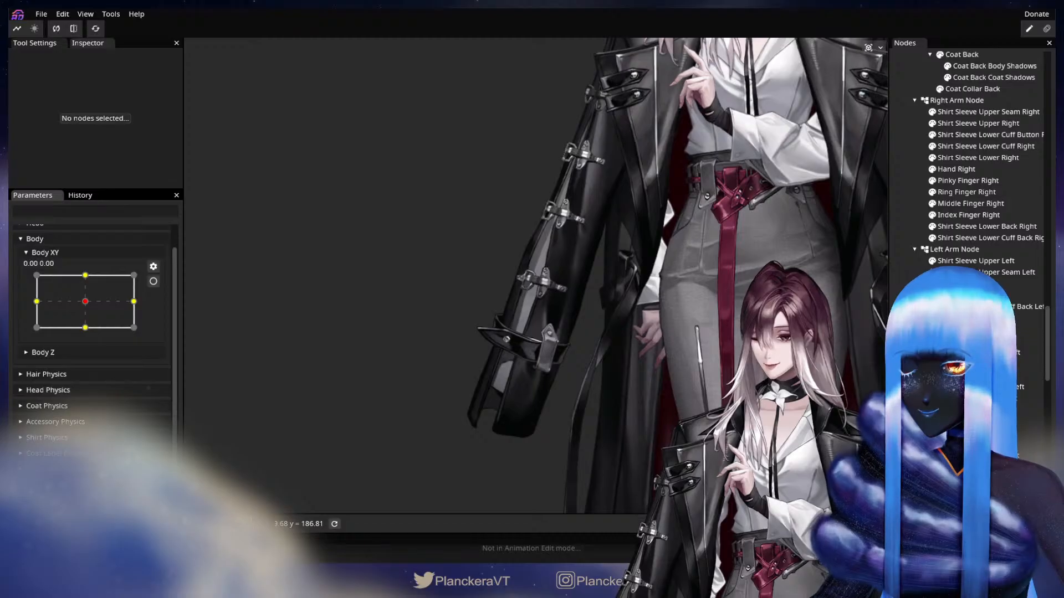
pyautogui.scroll(-3, 104, 444)
pyautogui.moveTo(431, 367); pyautogui.dragTo(342, 422)
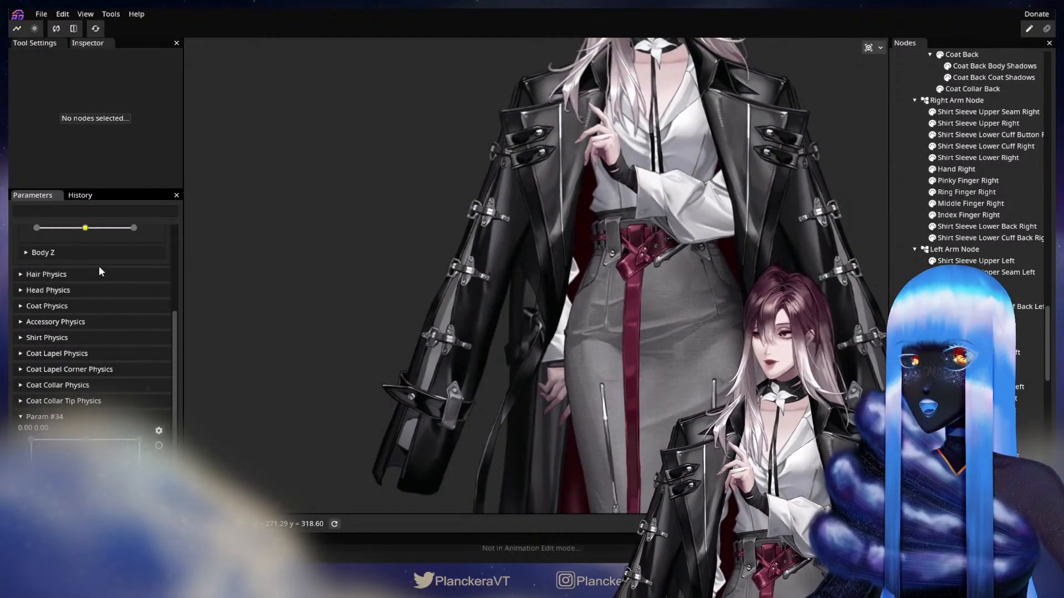
pyautogui.scroll(3, 99, 267)
pyautogui.moveTo(85, 325)
pyautogui.mouseDown()
pyautogui.moveTo(67, 328)
pyautogui.moveTo(78, 340)
pyautogui.moveTo(50, 332)
pyautogui.moveTo(96, 330)
pyautogui.moveTo(71, 326)
pyautogui.moveTo(83, 323)
pyautogui.moveTo(66, 345)
pyautogui.moveTo(83, 318)
pyautogui.moveTo(103, 344)
pyautogui.moveTo(87, 329)
pyautogui.mouseUp()
pyautogui.scroll(-3, 87, 329)
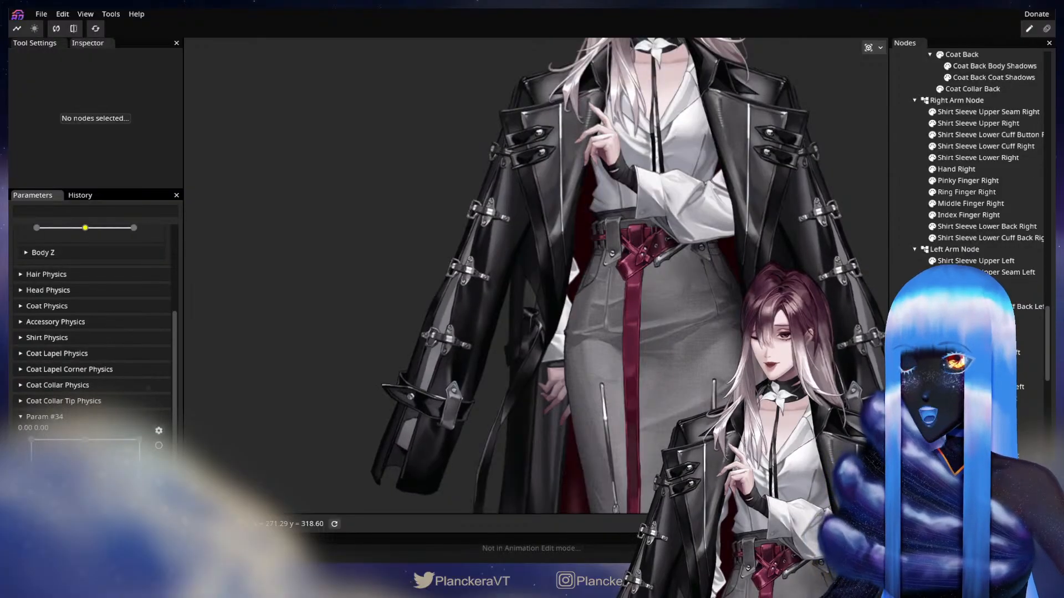
# Rename the Param #34 parameter as Sleeve Floppy Physics and save its properties
pyautogui.click(158, 430)
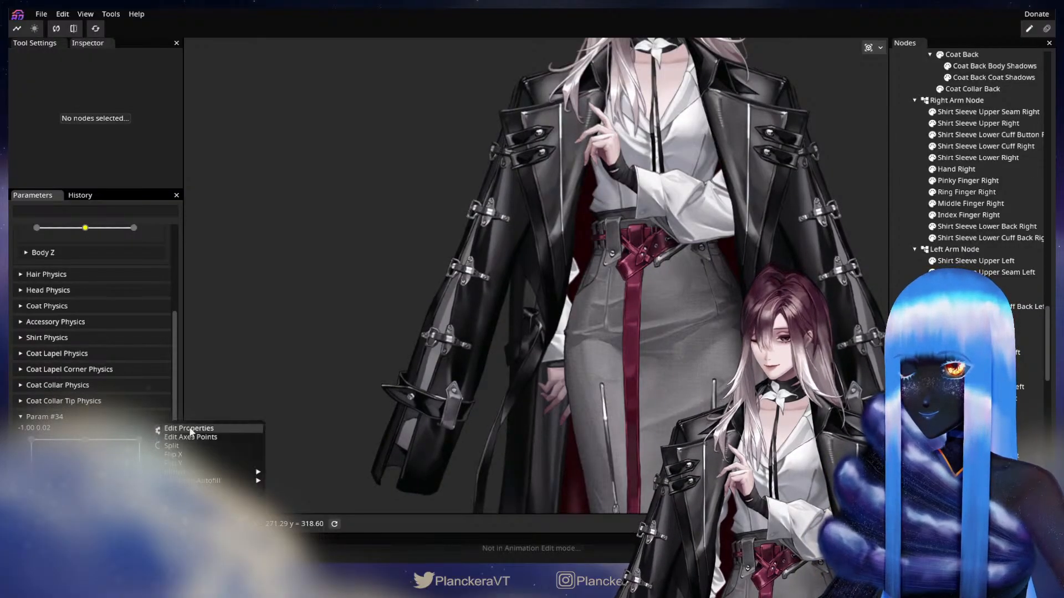
pyautogui.click(183, 431)
pyautogui.moveTo(94, 71); pyautogui.dragTo(11, 70)
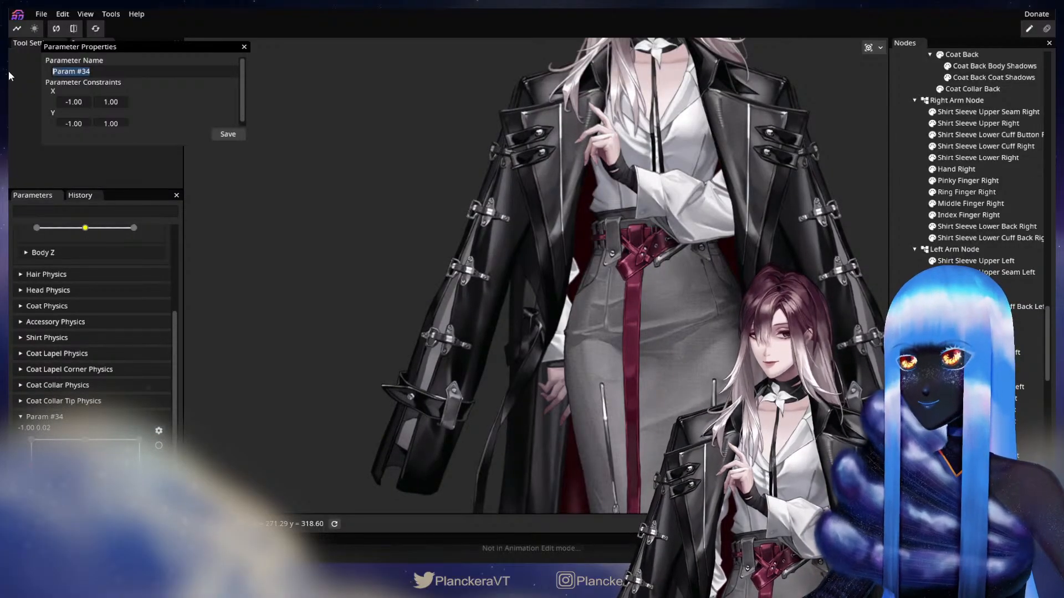
pyautogui.write('Sle')
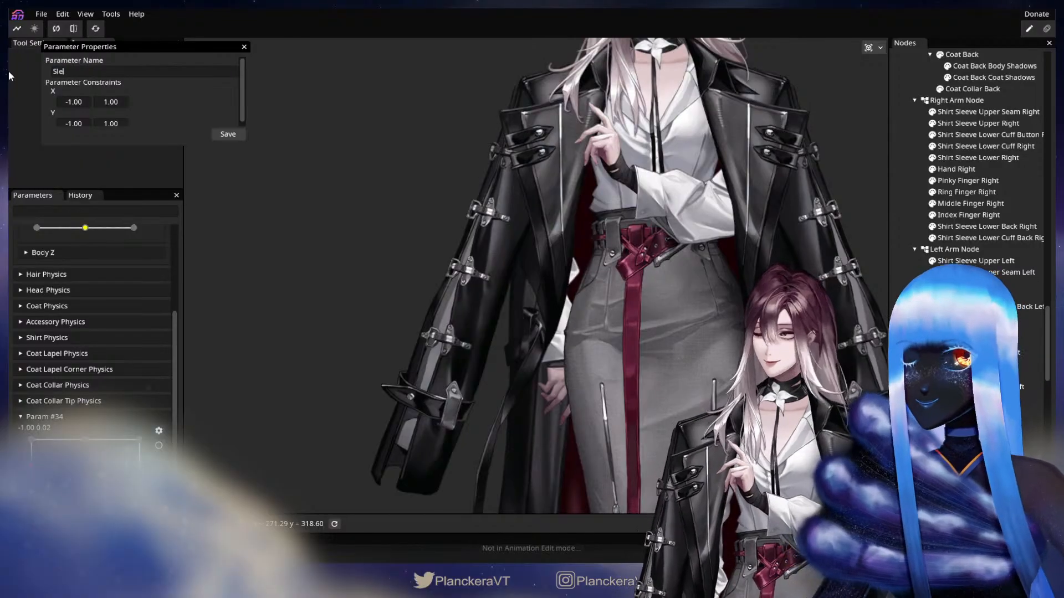
pyautogui.write('eve Flop')
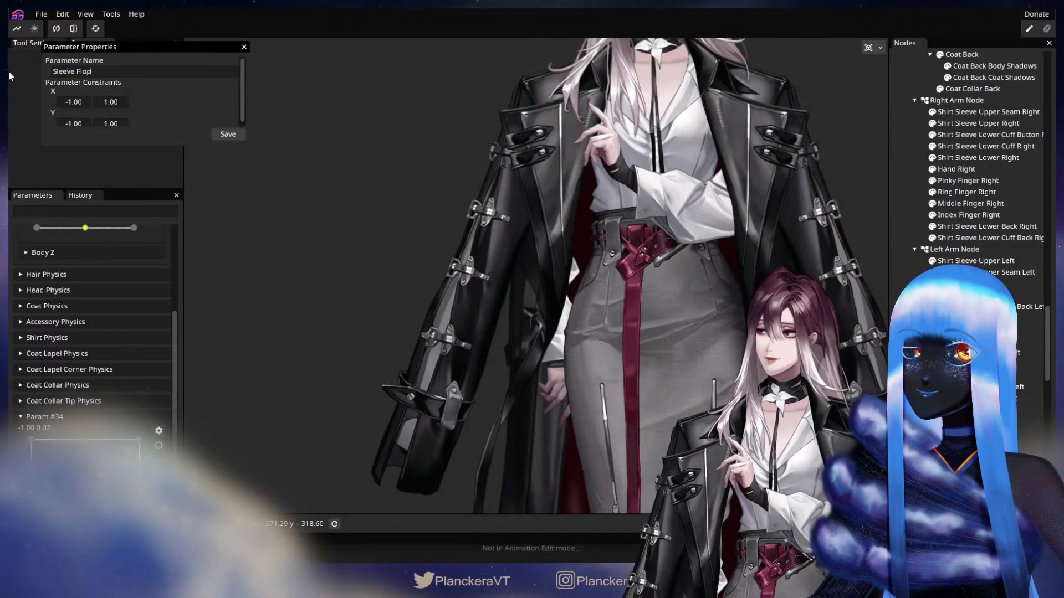
pyautogui.write('py Physics')
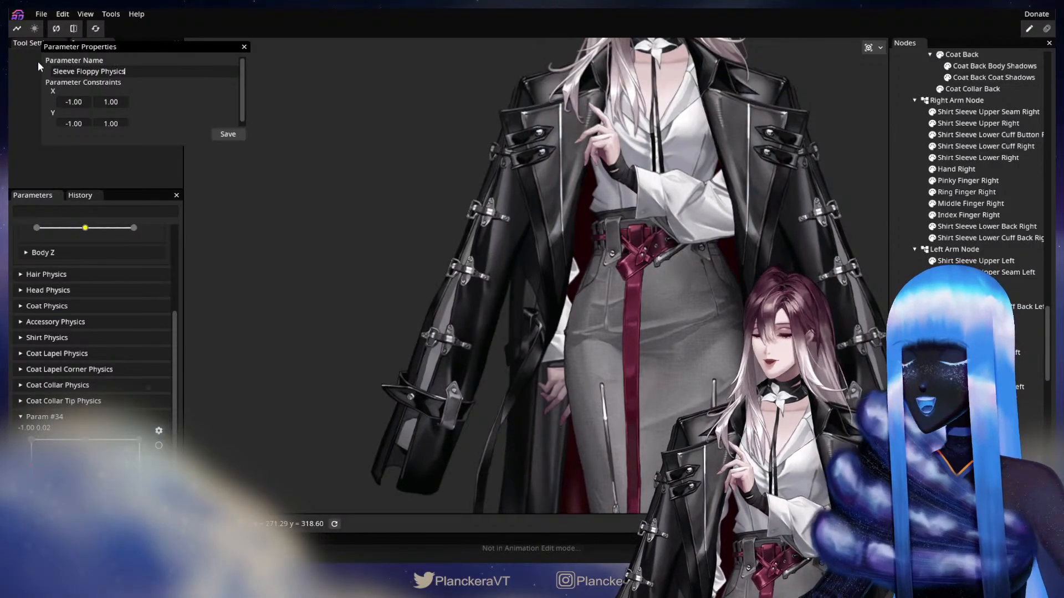
pyautogui.click(226, 135)
# Set the Sleeve Floppy Physics parameter to the -1.00, 0.00 keypoint for editing
pyautogui.scroll(5, 152, 453)
pyautogui.moveTo(423, 441); pyautogui.dragTo(524, 347)
pyautogui.scroll(-6, 117, 318)
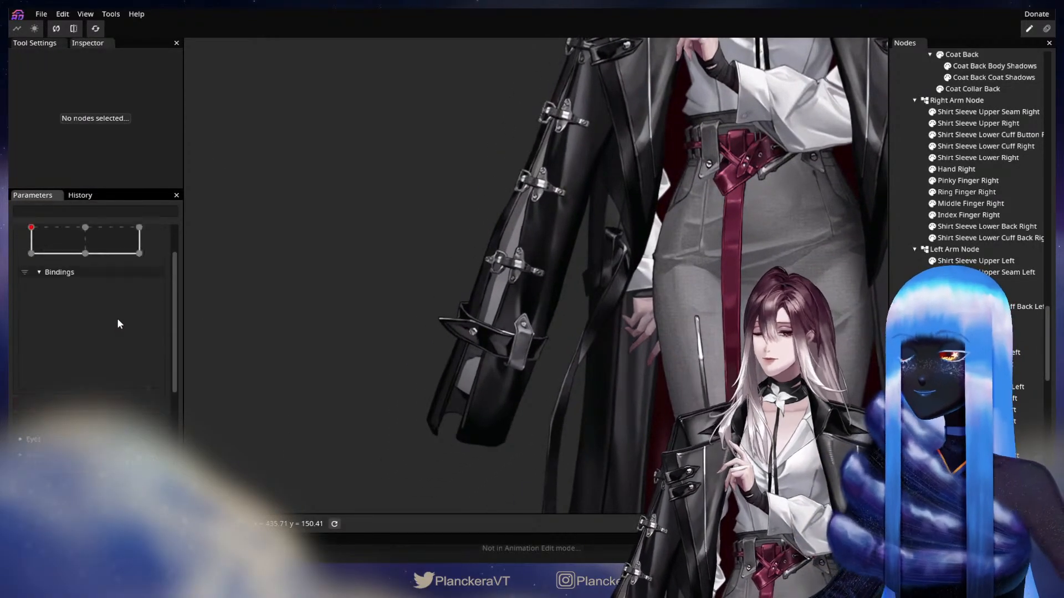
pyautogui.scroll(1, 116, 316)
pyautogui.moveTo(85, 279); pyautogui.dragTo(13, 279)
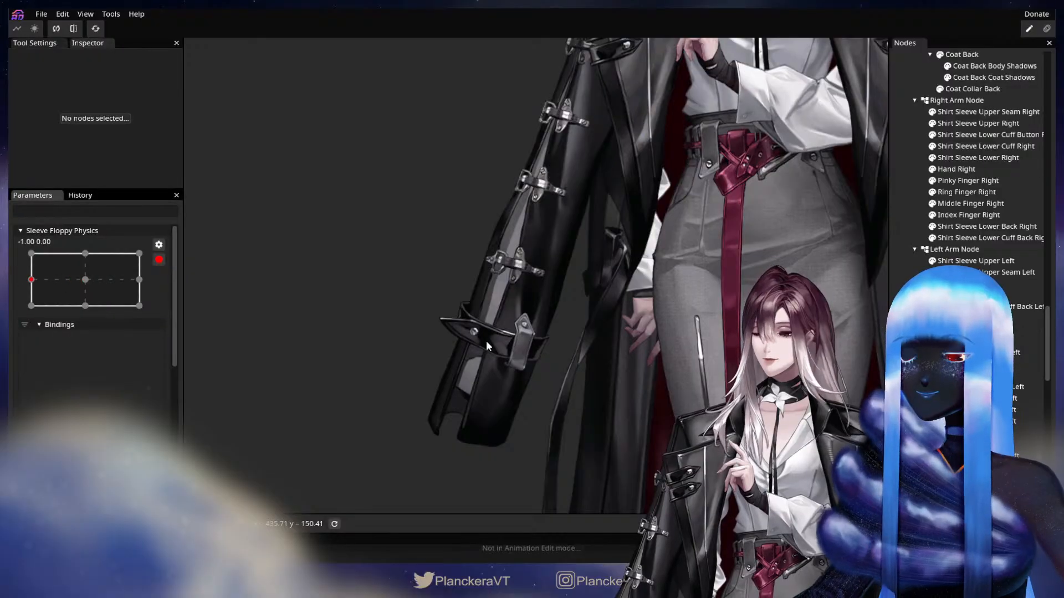
# Bend the lower end of the Coat Sleeve Outer Right mesh outward from the body with the circle brush at size 183
pyautogui.moveTo(533, 476); pyautogui.dragTo(610, 394)
pyautogui.scroll(1, 610, 395)
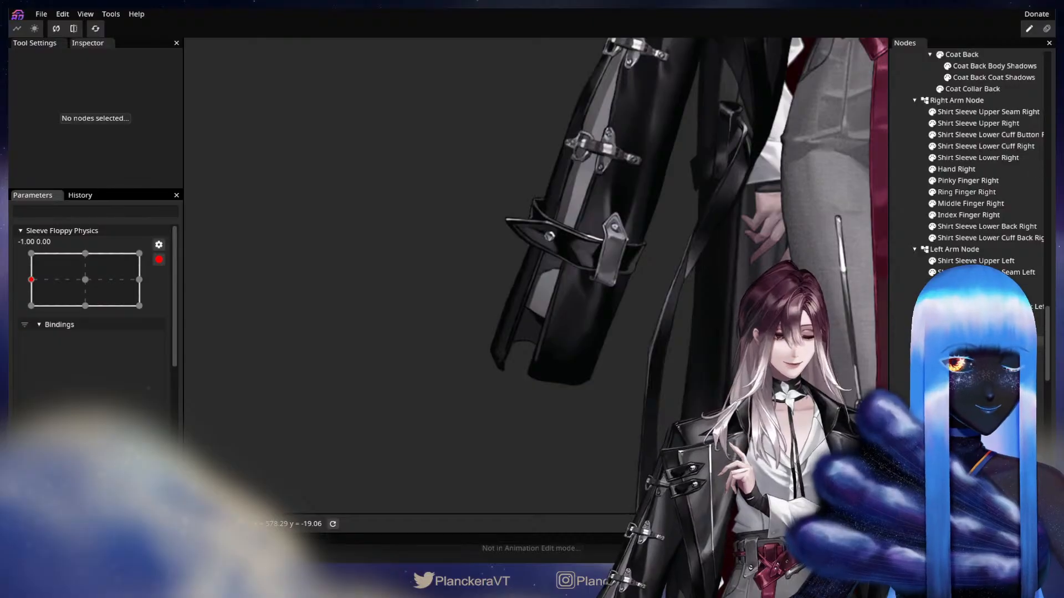
pyautogui.scroll(1, 967, 222)
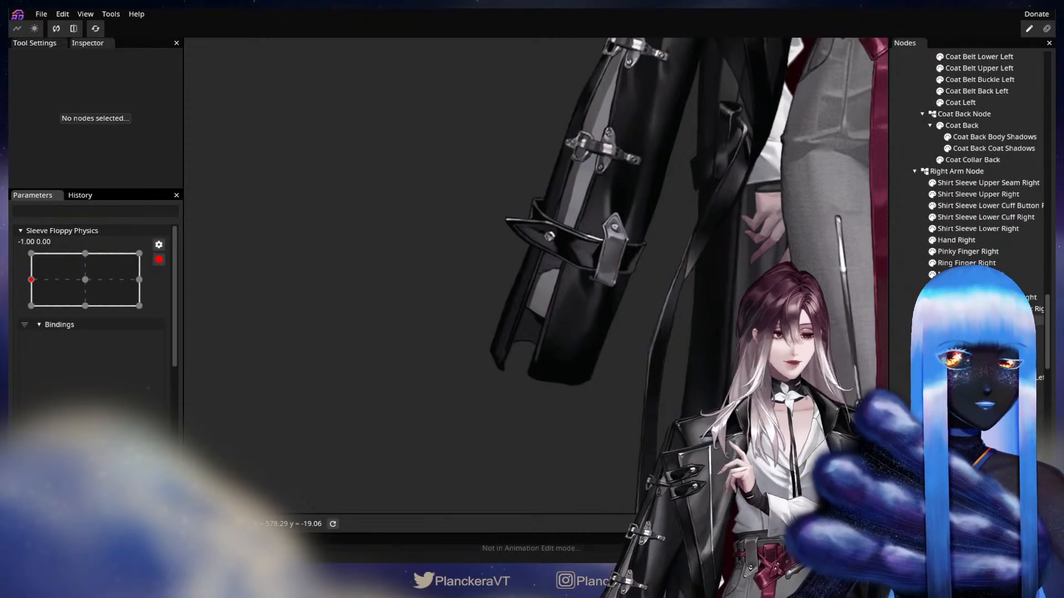
pyautogui.scroll(-2, 967, 222)
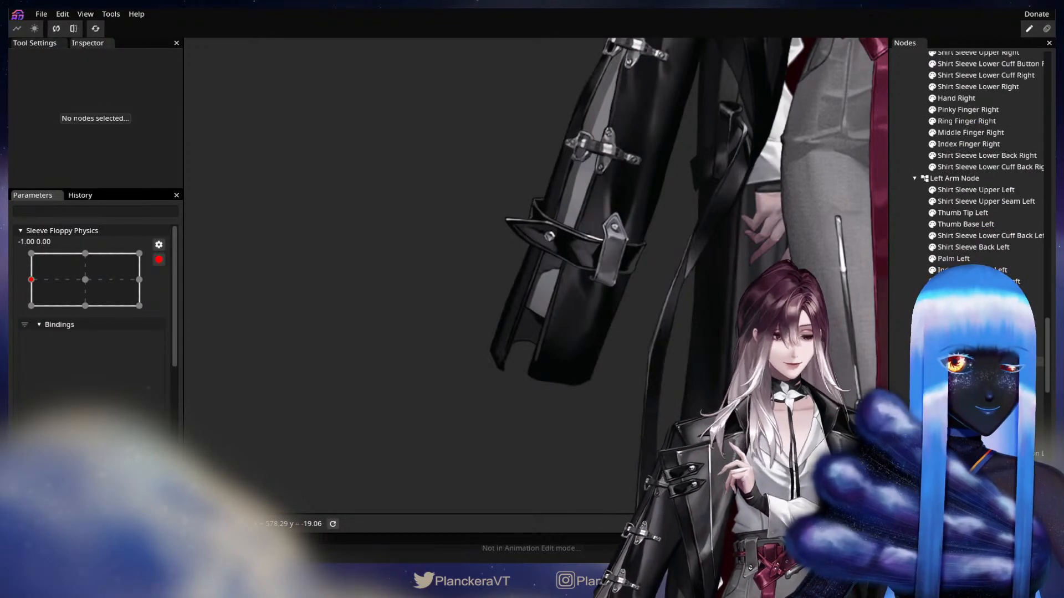
pyautogui.scroll(-10, 986, 155)
pyautogui.scroll(10, 986, 166)
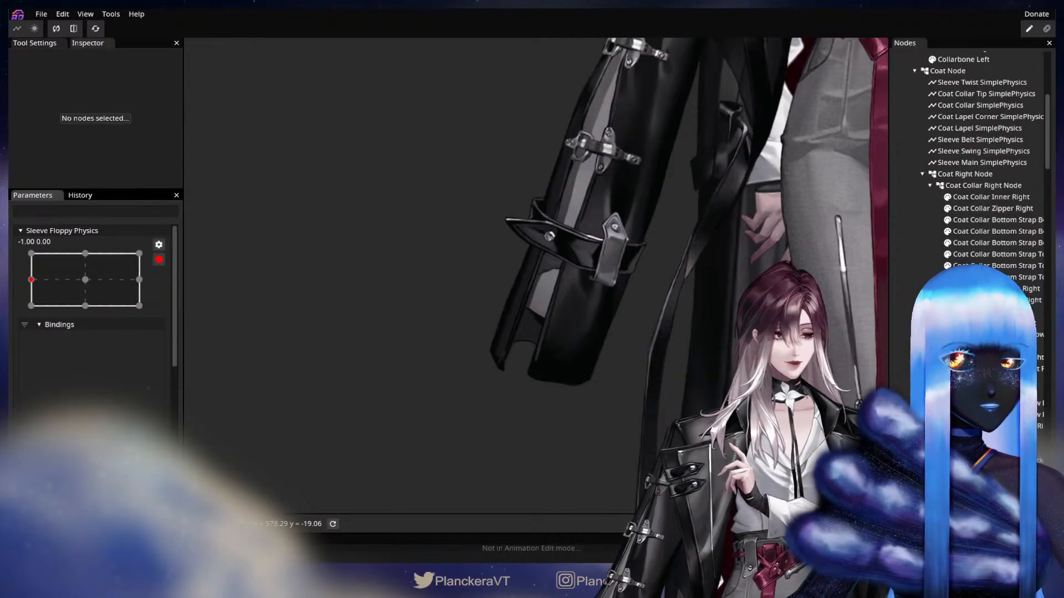
pyautogui.scroll(-1, 987, 167)
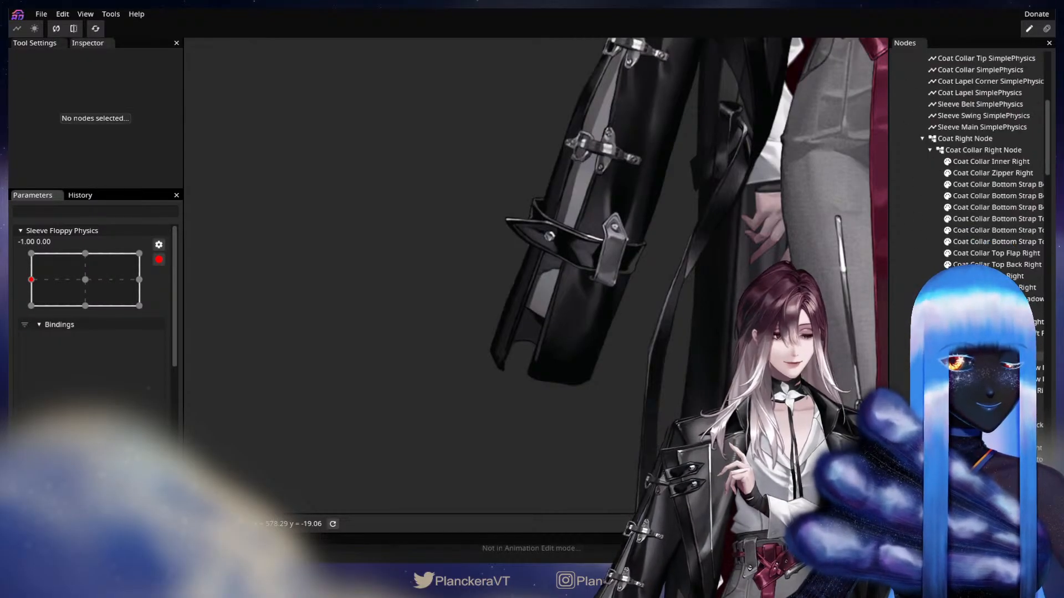
pyautogui.scroll(-1, 986, 166)
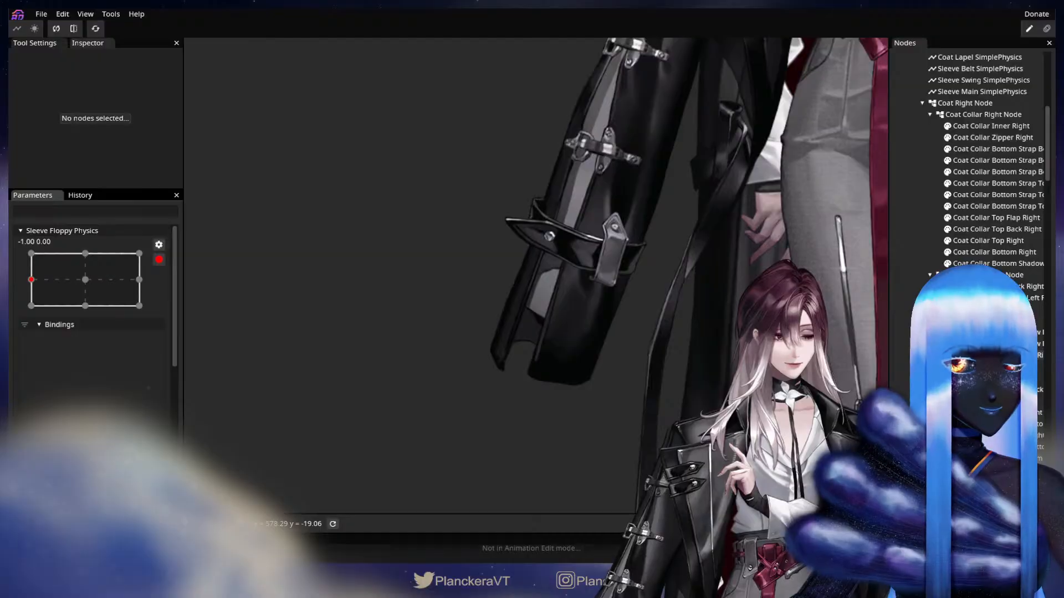
pyautogui.click(605, 301)
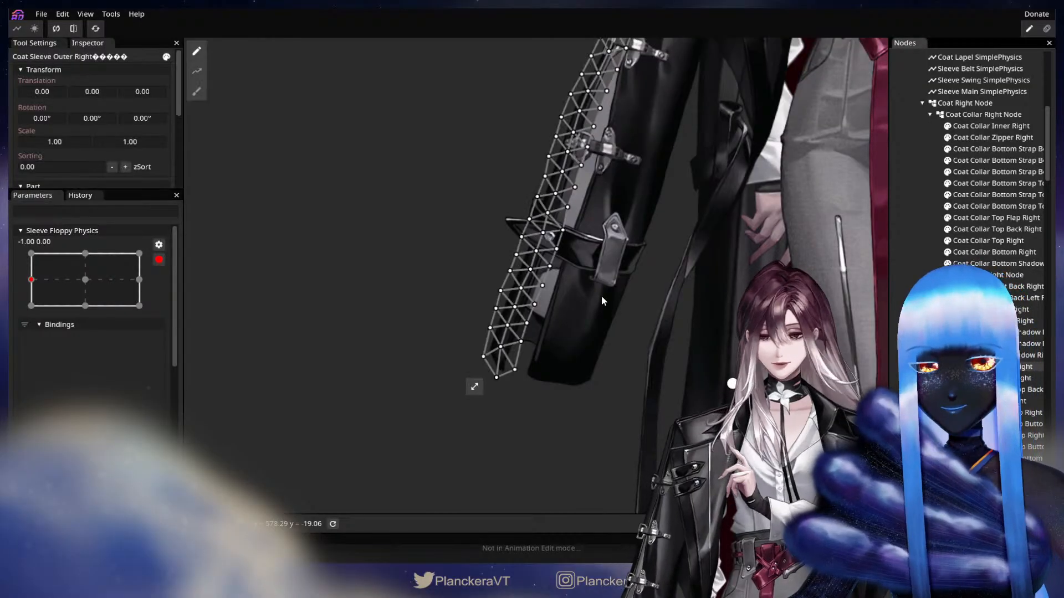
pyautogui.click(197, 92)
pyautogui.moveTo(743, 94); pyautogui.dragTo(643, 132)
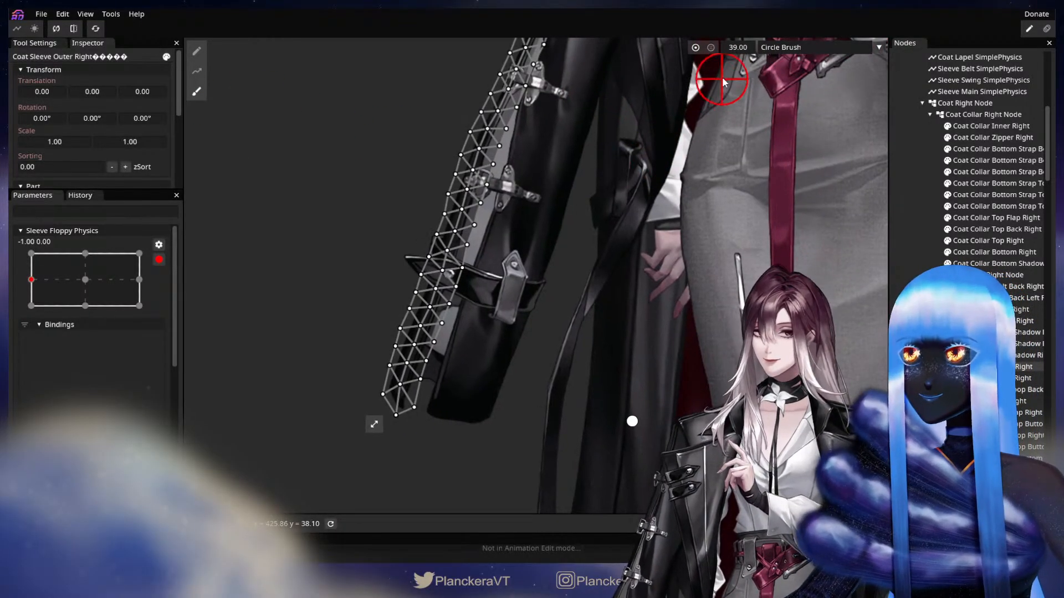
pyautogui.moveTo(738, 48); pyautogui.dragTo(817, 51)
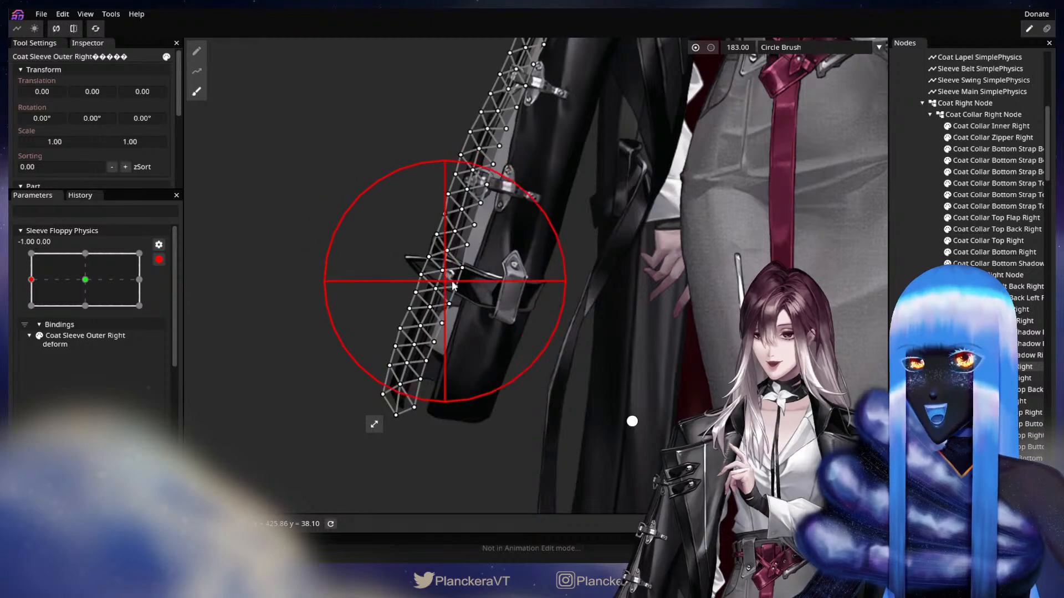
pyautogui.moveTo(362, 391)
pyautogui.mouseDown()
pyautogui.moveTo(417, 358)
pyautogui.moveTo(443, 380)
pyautogui.moveTo(427, 387)
pyautogui.moveTo(413, 365)
pyautogui.moveTo(376, 410)
pyautogui.moveTo(363, 399)
pyautogui.moveTo(371, 429)
pyautogui.moveTo(376, 416)
pyautogui.moveTo(357, 408)
pyautogui.mouseUp()
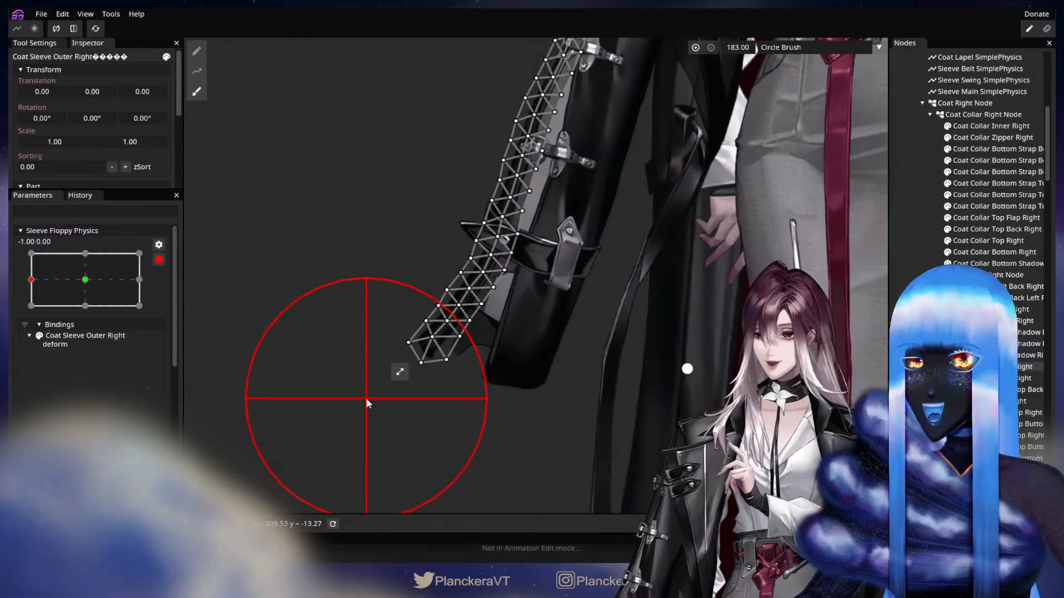
# Adjust individual vertices along the lower outer edge of the Coat Sleeve Outer Right mesh to refine the bend
pyautogui.scroll(2, 362, 397)
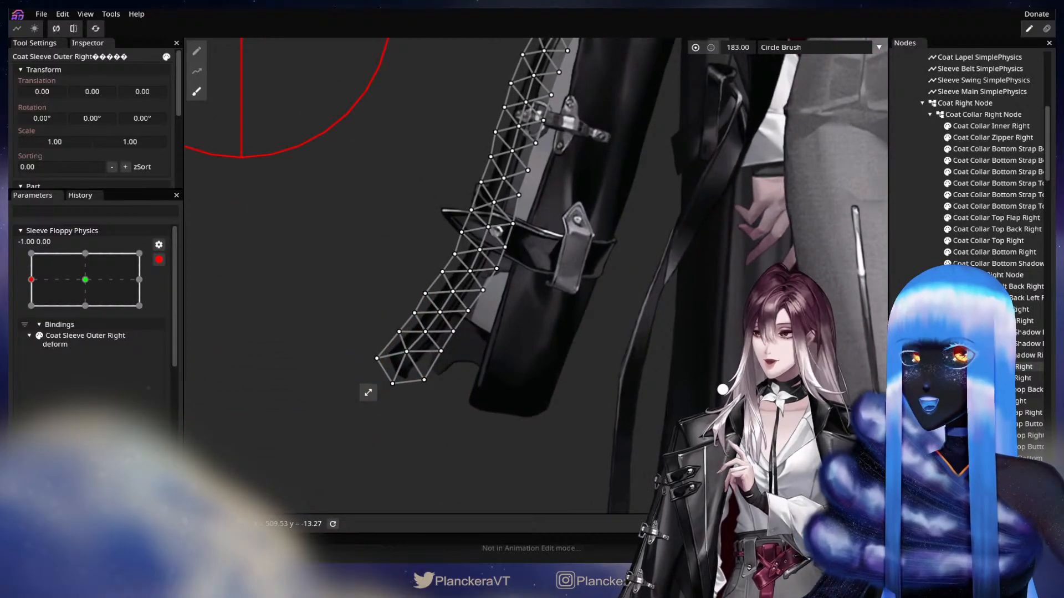
pyautogui.click(197, 51)
pyautogui.scroll(1, 403, 337)
pyautogui.moveTo(411, 339); pyautogui.dragTo(404, 338)
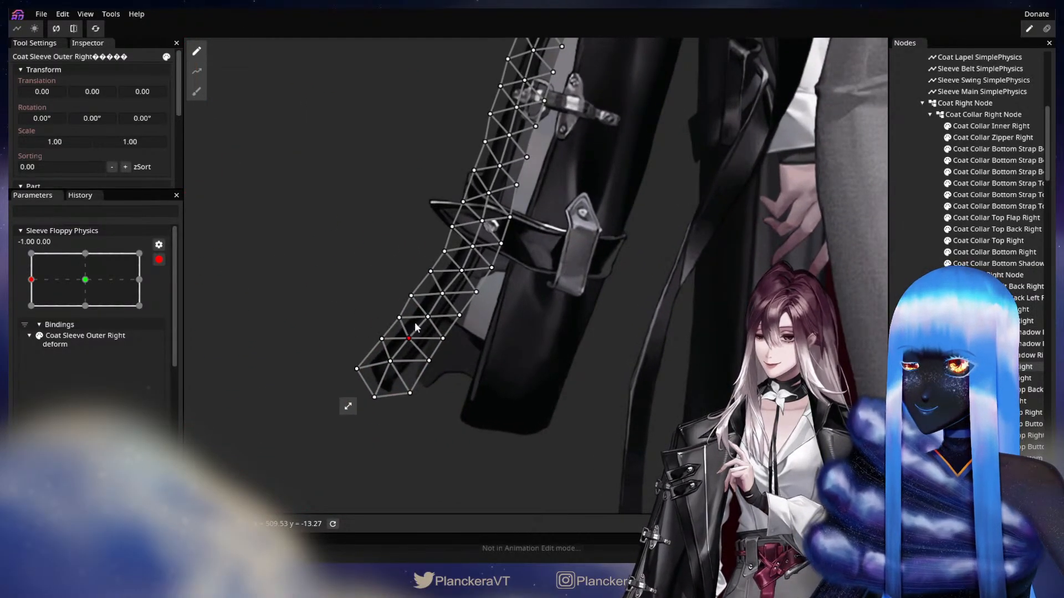
pyautogui.click(394, 321)
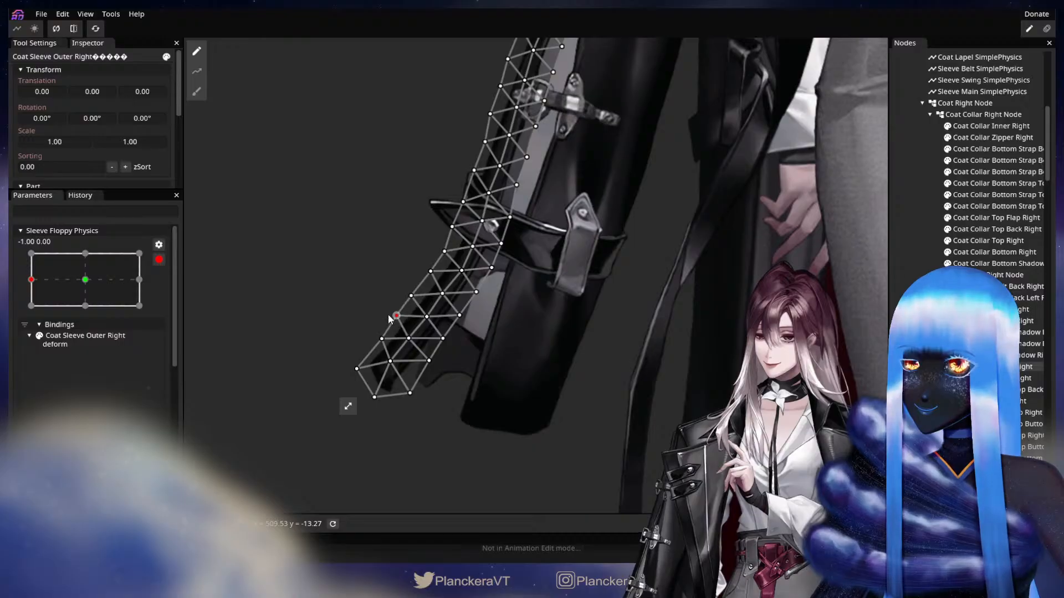
pyautogui.click(381, 338)
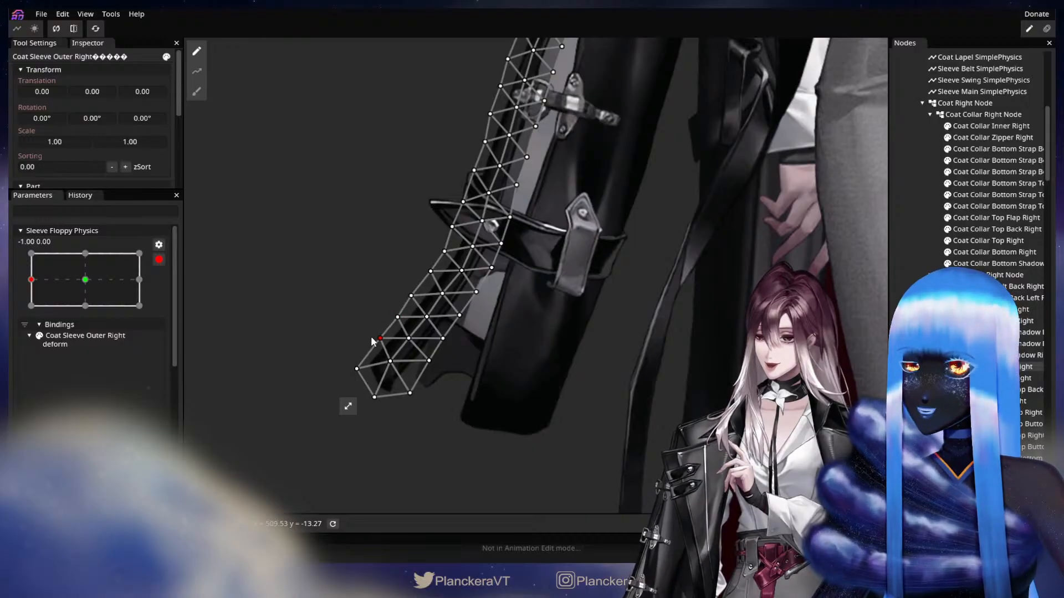
# Push the tip of the Coat Sleeve Outer Right mesh slightly farther outward with the brush and touch up its edge vertices
pyautogui.moveTo(236, 221); pyautogui.dragTo(284, 208)
pyautogui.click(197, 92)
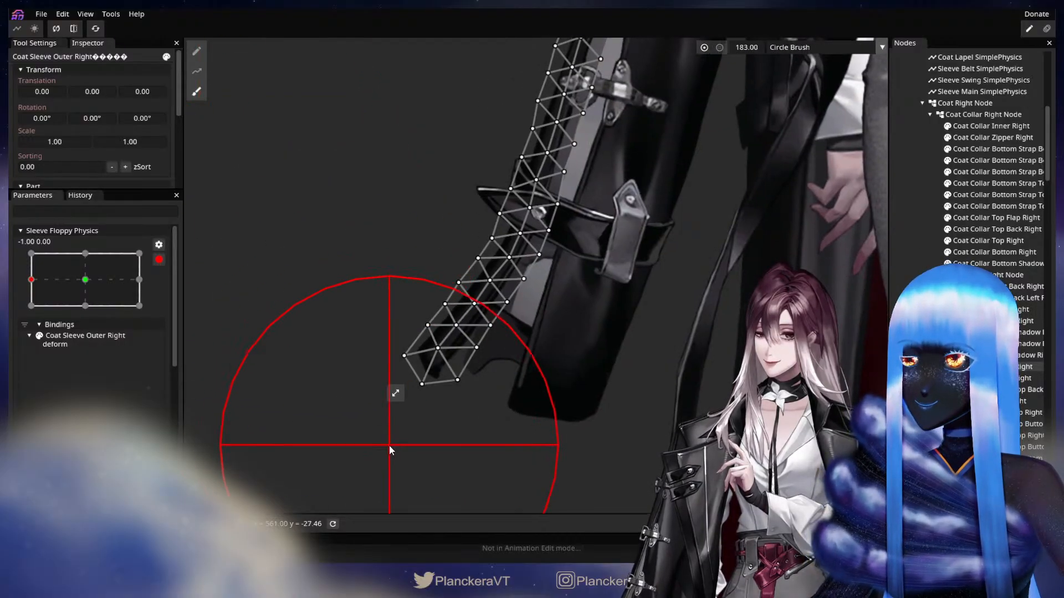
pyautogui.moveTo(377, 477); pyautogui.dragTo(340, 466)
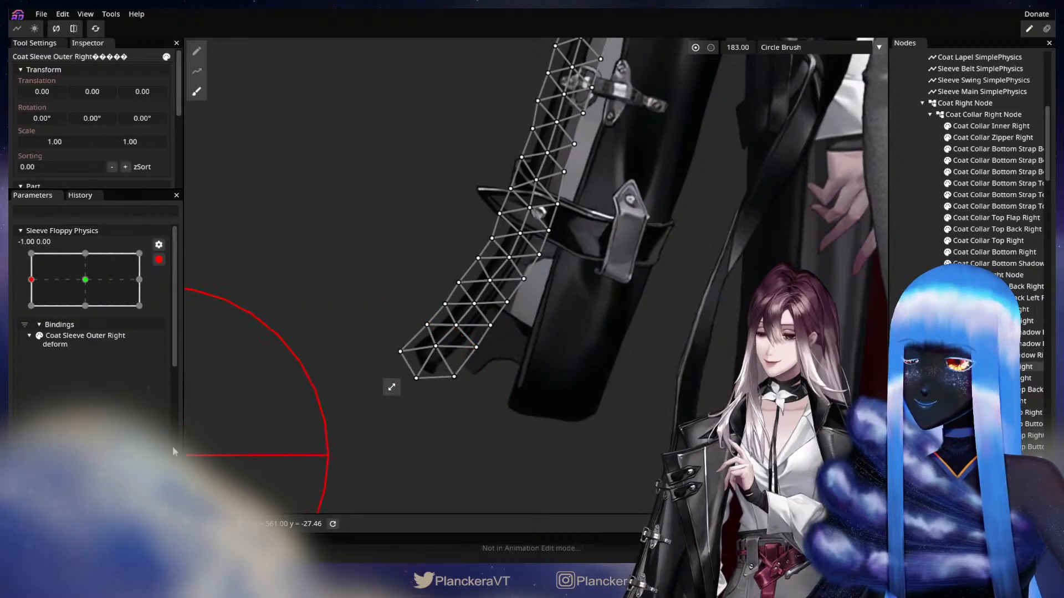
pyautogui.click(197, 51)
pyautogui.scroll(3, 429, 367)
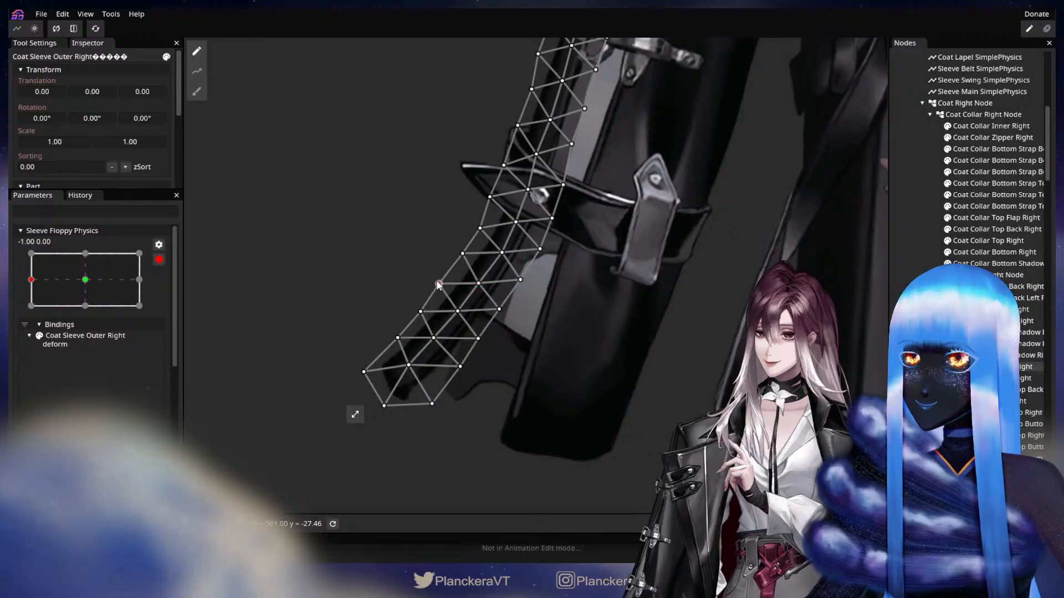
pyautogui.scroll(-3, 705, 405)
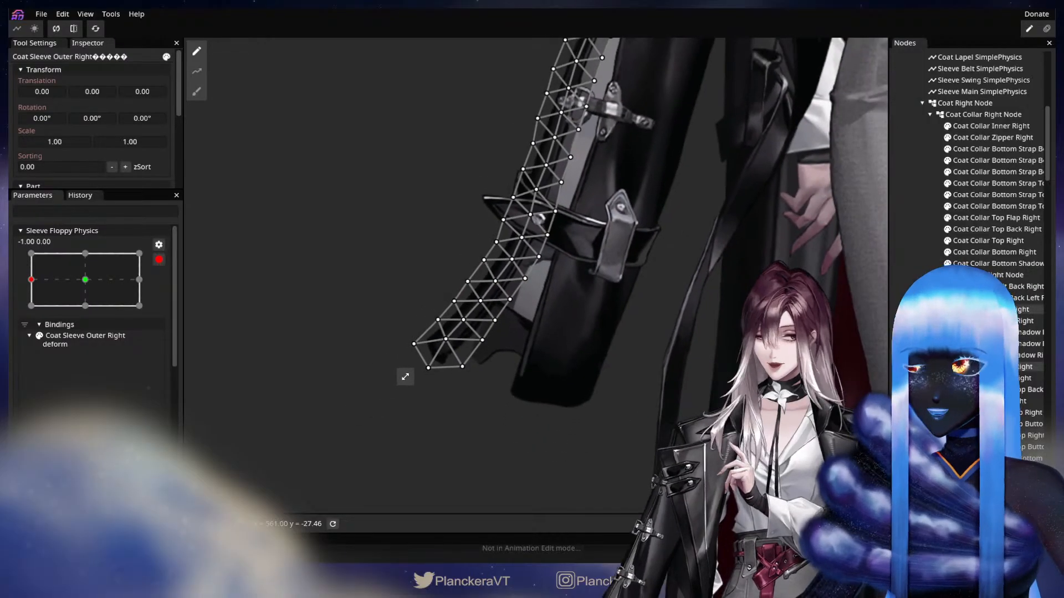
# Bend the lower end of the Coat Sleeve Inner Right mesh toward the outer sleeve piece with the circle brush at size 201
pyautogui.click(988, 378)
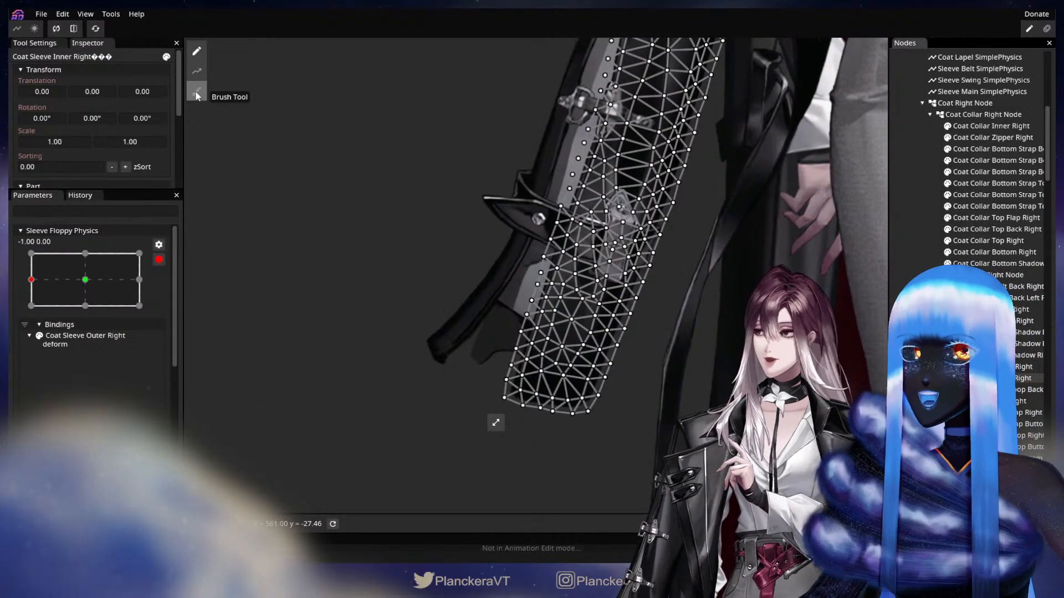
pyautogui.click(197, 92)
pyautogui.moveTo(758, 326); pyautogui.dragTo(487, 288)
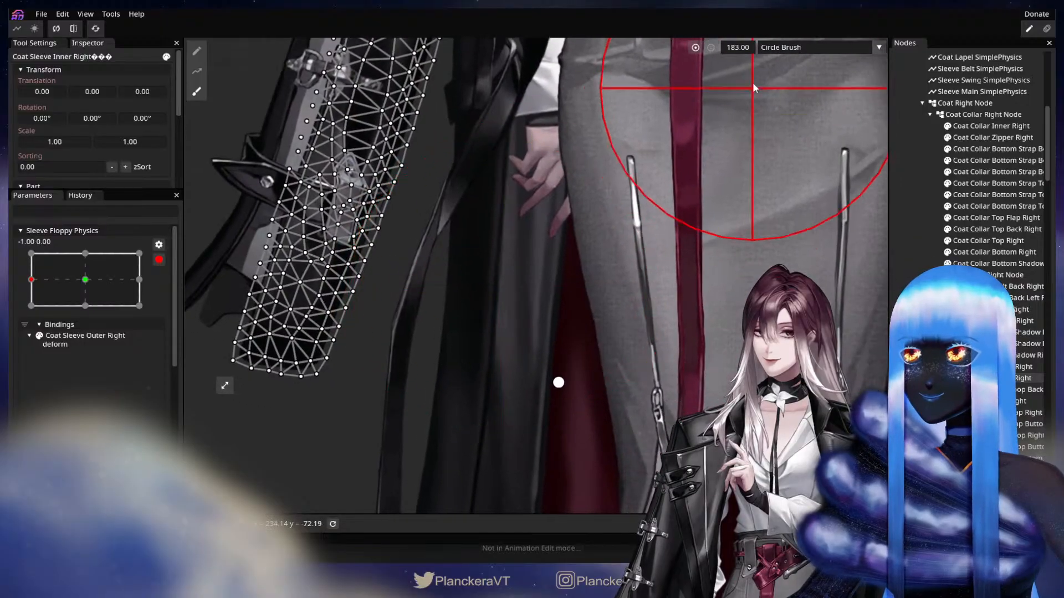
pyautogui.moveTo(740, 45); pyautogui.dragTo(752, 44)
pyautogui.moveTo(489, 242); pyautogui.dragTo(822, 273)
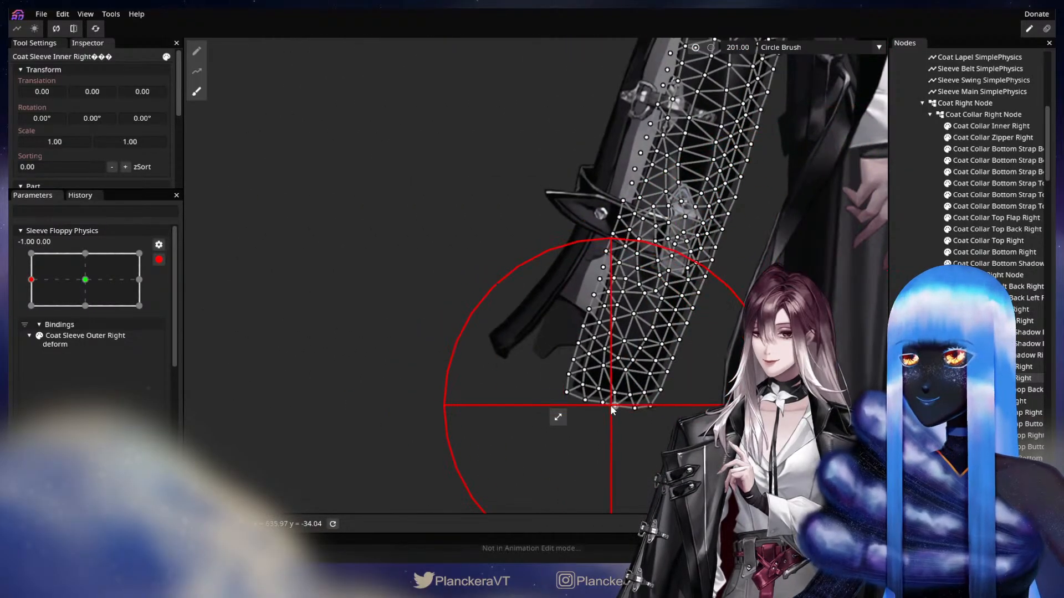
pyautogui.moveTo(620, 409); pyautogui.dragTo(610, 405)
pyautogui.moveTo(512, 404)
pyautogui.mouseDown()
pyautogui.moveTo(622, 437)
pyautogui.moveTo(592, 439)
pyautogui.moveTo(471, 393)
pyautogui.moveTo(436, 405)
pyautogui.mouseUp()
pyautogui.moveTo(651, 464); pyautogui.dragTo(547, 438)
pyautogui.moveTo(457, 407); pyautogui.dragTo(434, 393)
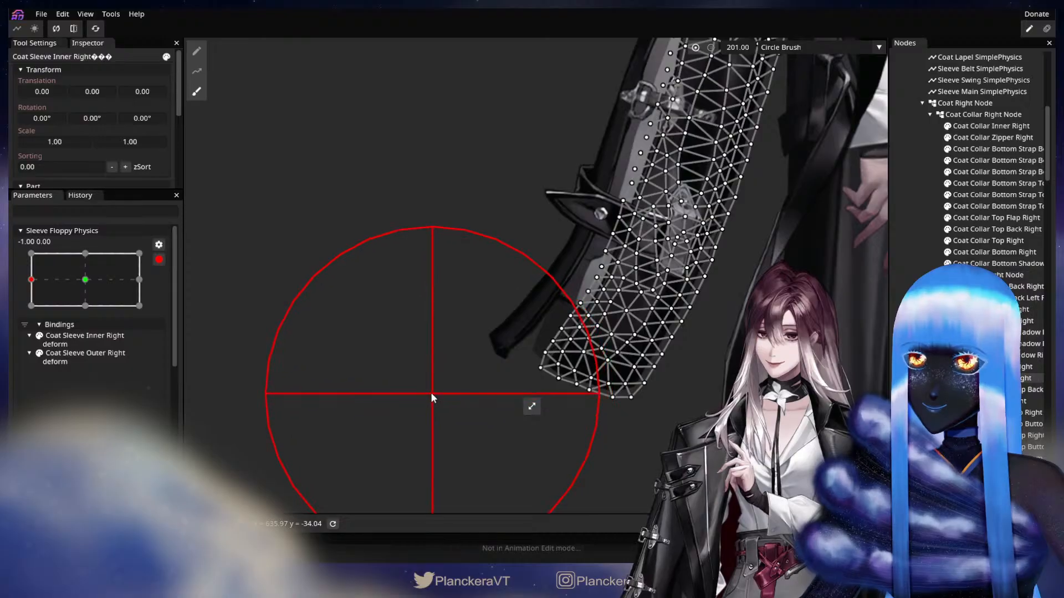
# Refine the curve of the Coat Sleeve Inner Right mesh's lower end with small brush strokes, and deselect the mesh
pyautogui.moveTo(668, 468); pyautogui.dragTo(659, 468)
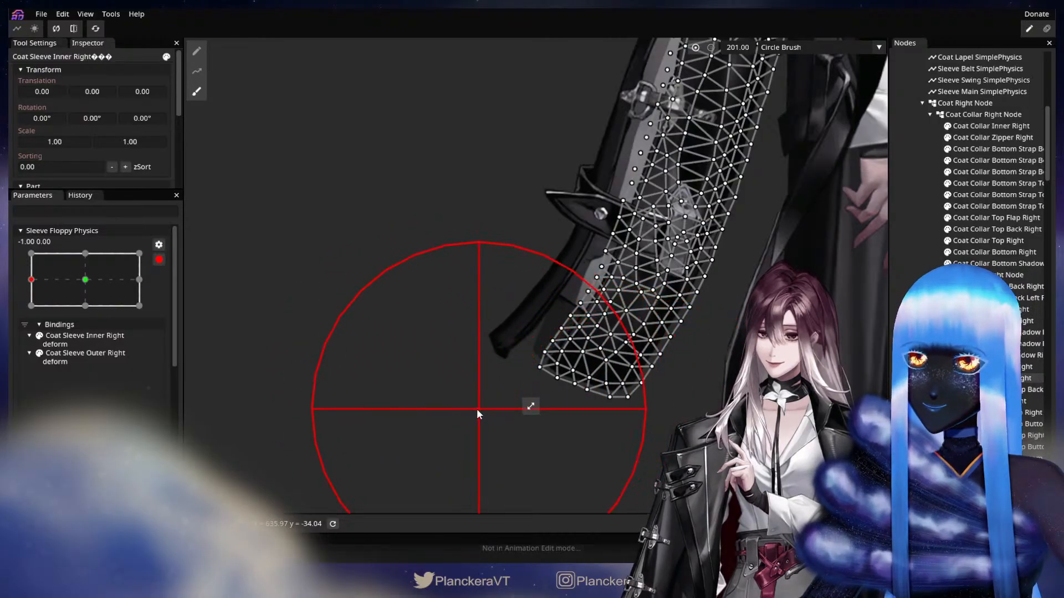
pyautogui.moveTo(476, 409); pyautogui.dragTo(464, 395)
pyautogui.moveTo(490, 352); pyautogui.dragTo(486, 352)
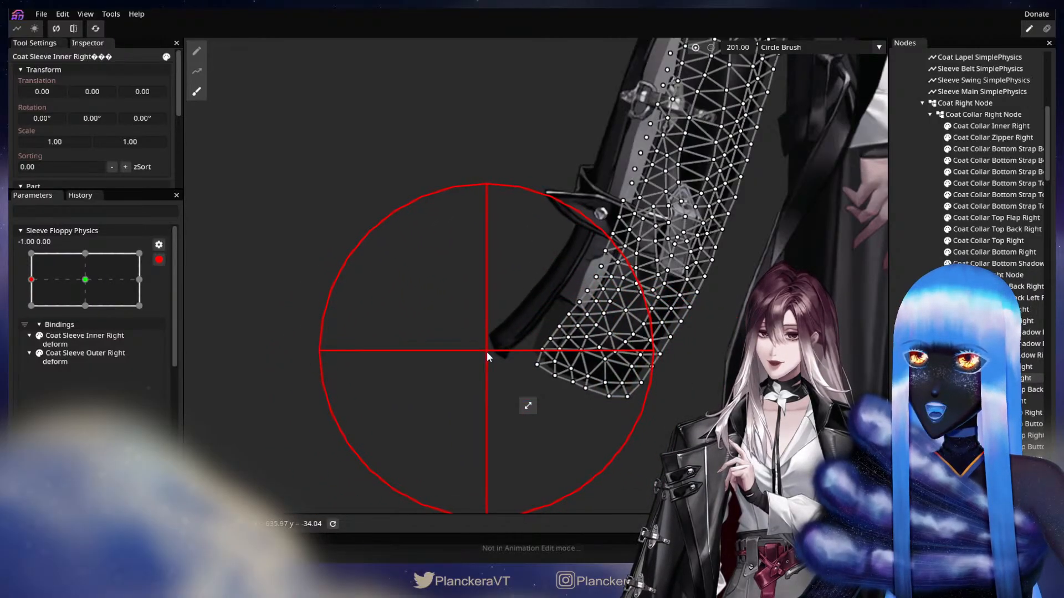
pyautogui.moveTo(663, 491); pyautogui.dragTo(646, 491)
pyautogui.moveTo(606, 447); pyautogui.dragTo(631, 490)
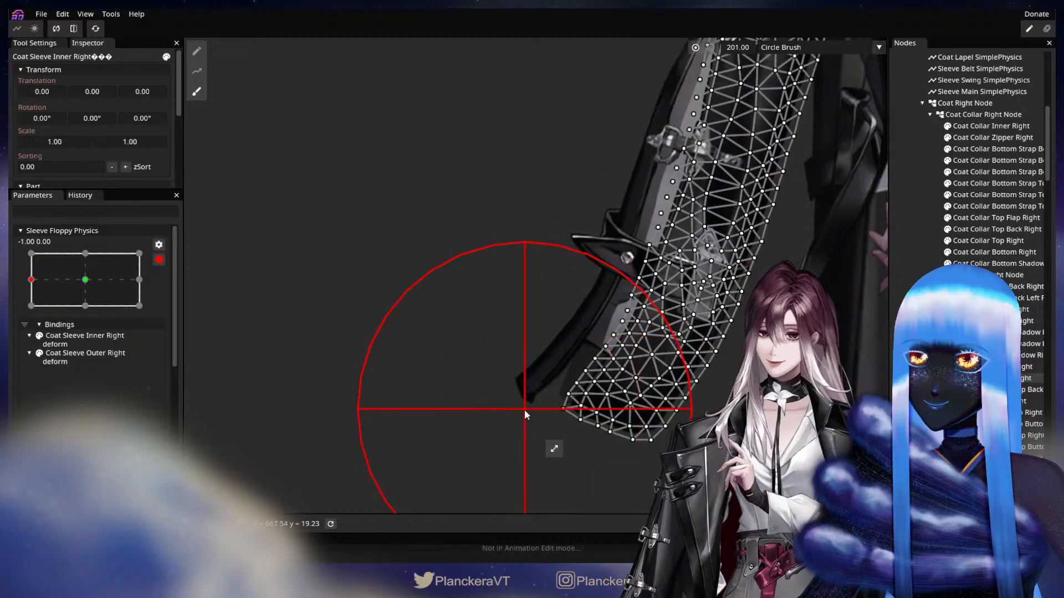
pyautogui.moveTo(478, 433); pyautogui.dragTo(462, 432)
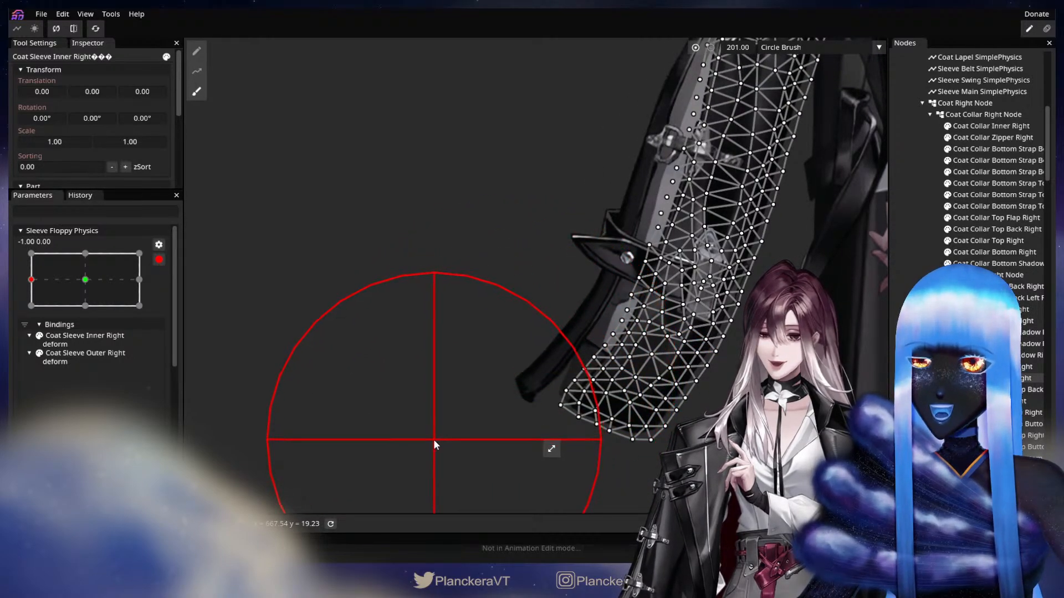
pyautogui.press('Escape')
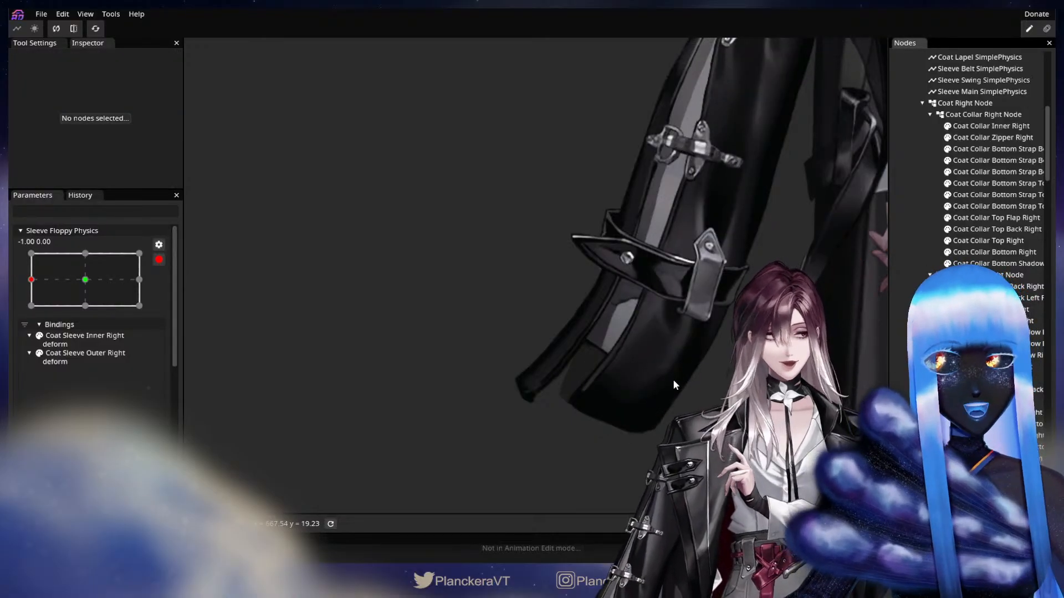
pyautogui.moveTo(837, 50); pyautogui.dragTo(657, 377)
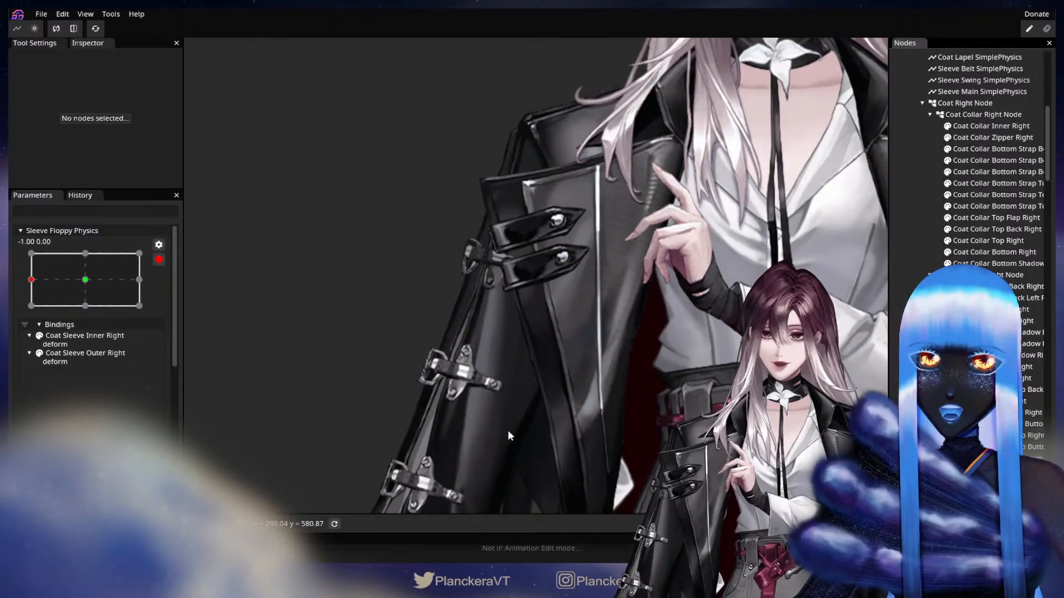
# Readjust the lower end of the Coat Sleeve Inner Right mesh with the circle brush at size 201
pyautogui.scroll(-6, 487, 195)
pyautogui.moveTo(59, 291)
pyautogui.mouseDown()
pyautogui.moveTo(48, 278)
pyautogui.moveTo(71, 281)
pyautogui.moveTo(41, 288)
pyautogui.moveTo(80, 288)
pyautogui.moveTo(39, 285)
pyautogui.mouseUp()
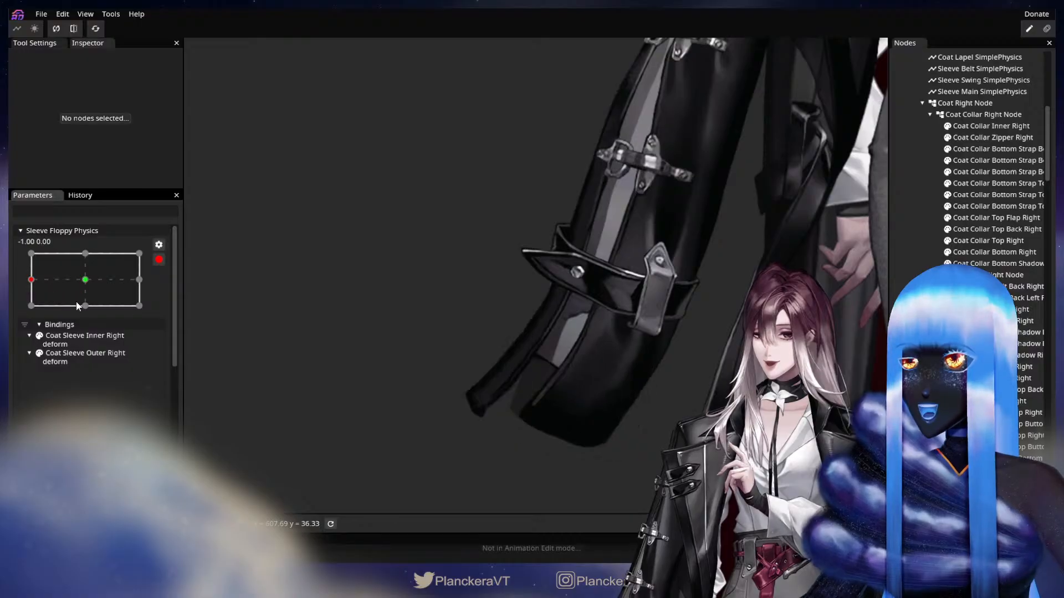
pyautogui.click(986, 378)
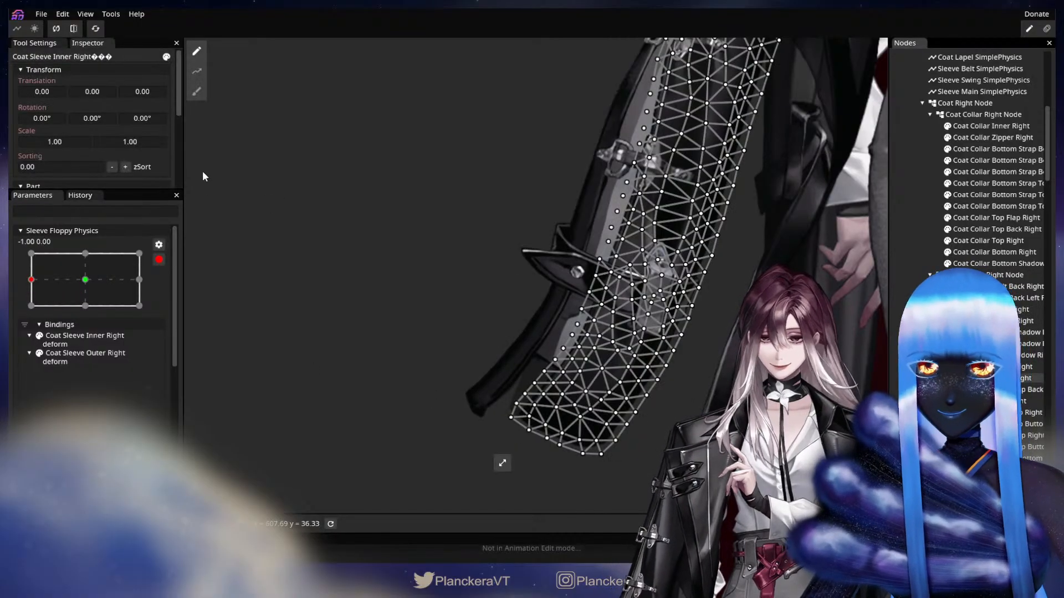
pyautogui.click(197, 91)
pyautogui.moveTo(552, 496)
pyautogui.mouseDown()
pyautogui.moveTo(601, 350)
pyautogui.moveTo(536, 369)
pyautogui.mouseUp()
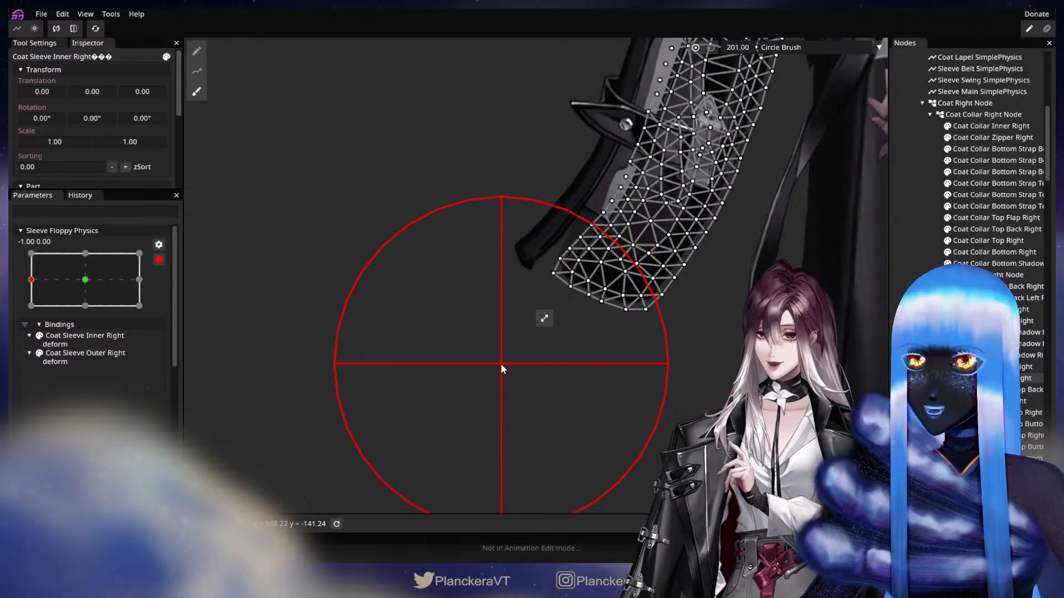
pyautogui.moveTo(670, 325); pyautogui.dragTo(674, 379)
# Touch up the tip of the Coat Sleeve Outer Right mesh with the size 201 circle brush and deselect the mesh
pyautogui.click(986, 367)
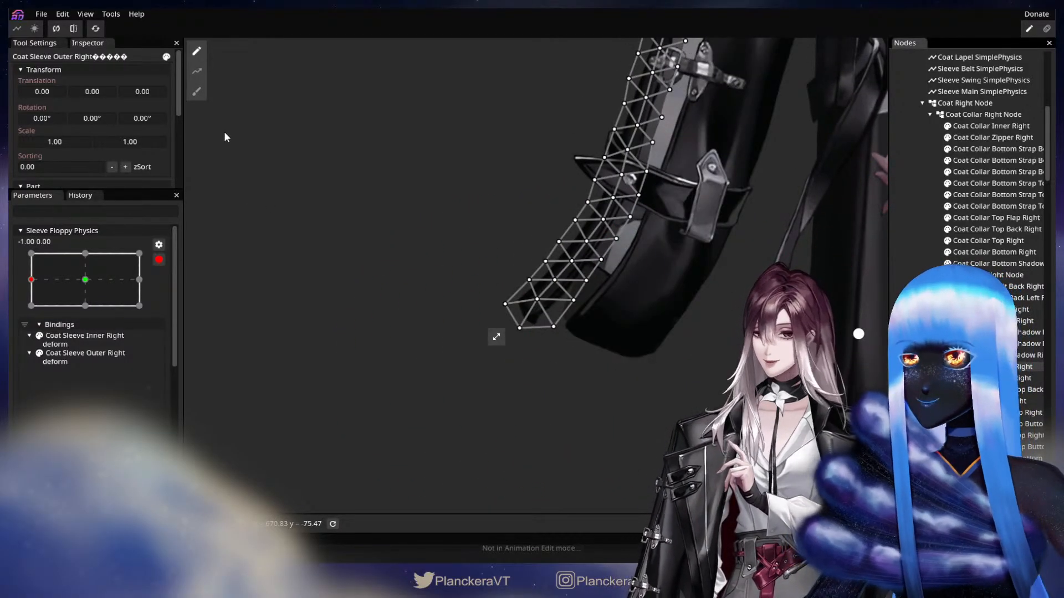
pyautogui.click(197, 92)
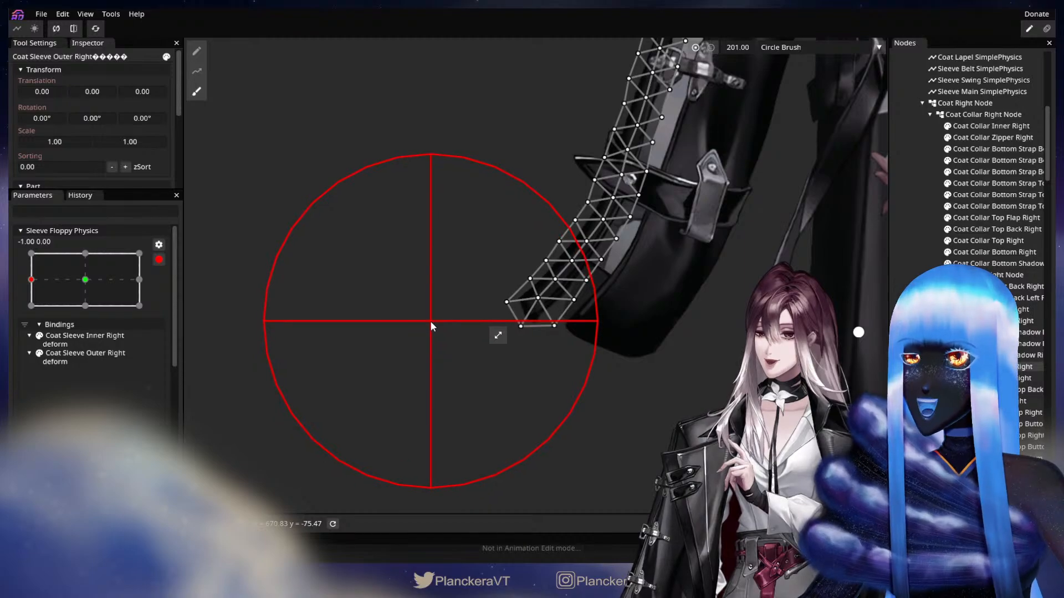
pyautogui.click(914, 327)
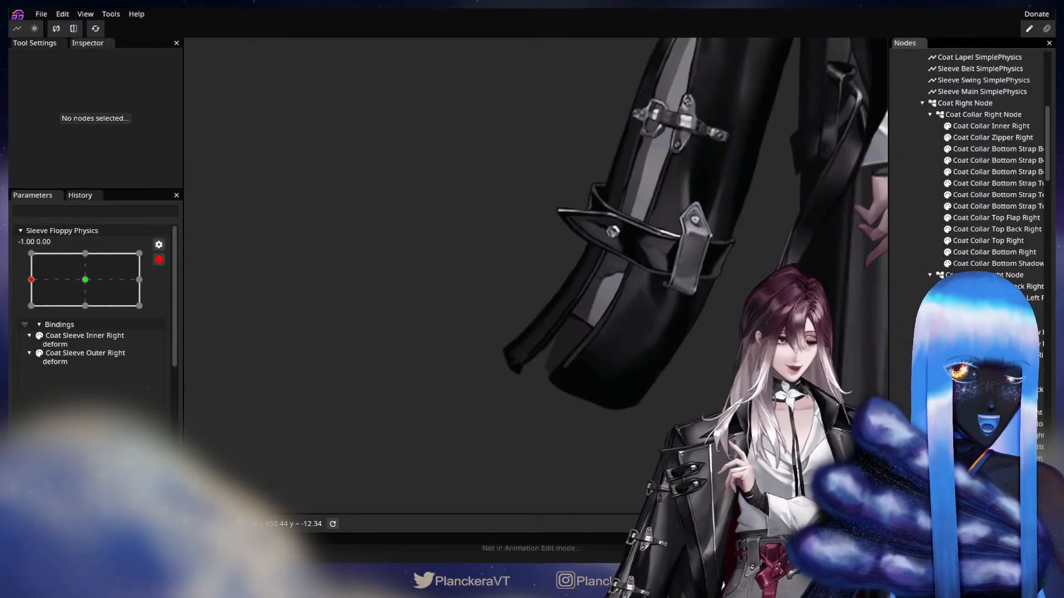
# Push the Coat Sleeve Back Right mesh outward with the circle brush at size 201 so it follows the bent sleeve end
pyautogui.click(986, 286)
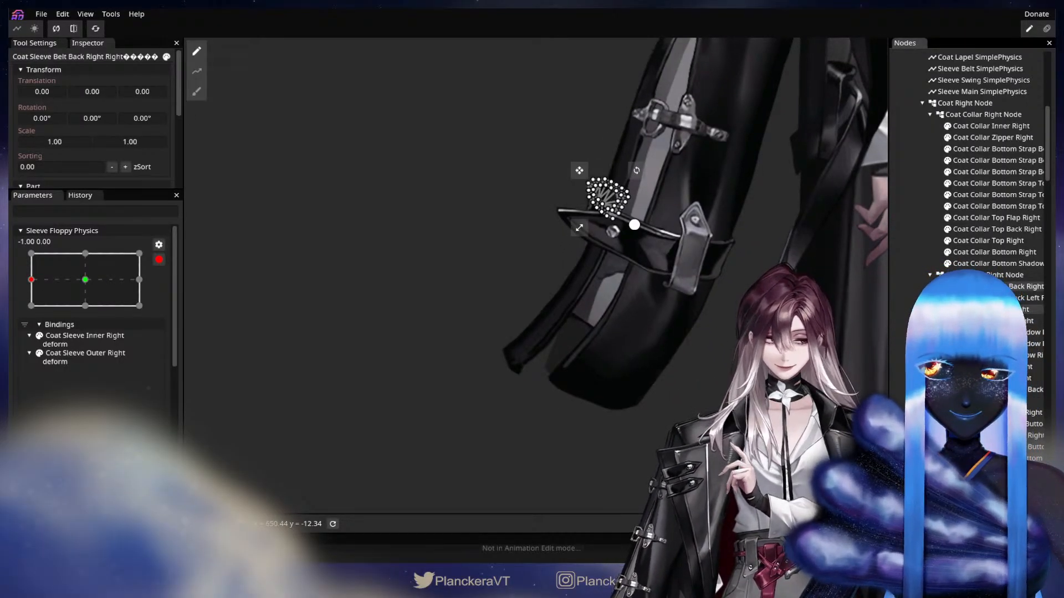
pyautogui.click(574, 345)
pyautogui.click(197, 91)
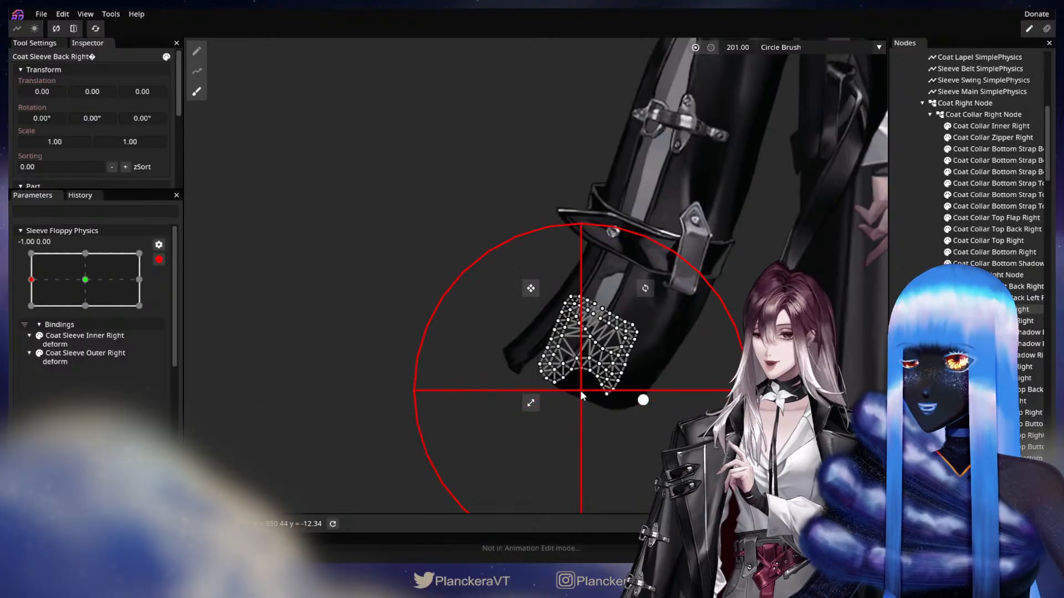
pyautogui.moveTo(557, 397)
pyautogui.mouseDown()
pyautogui.moveTo(489, 422)
pyautogui.moveTo(450, 404)
pyautogui.mouseUp()
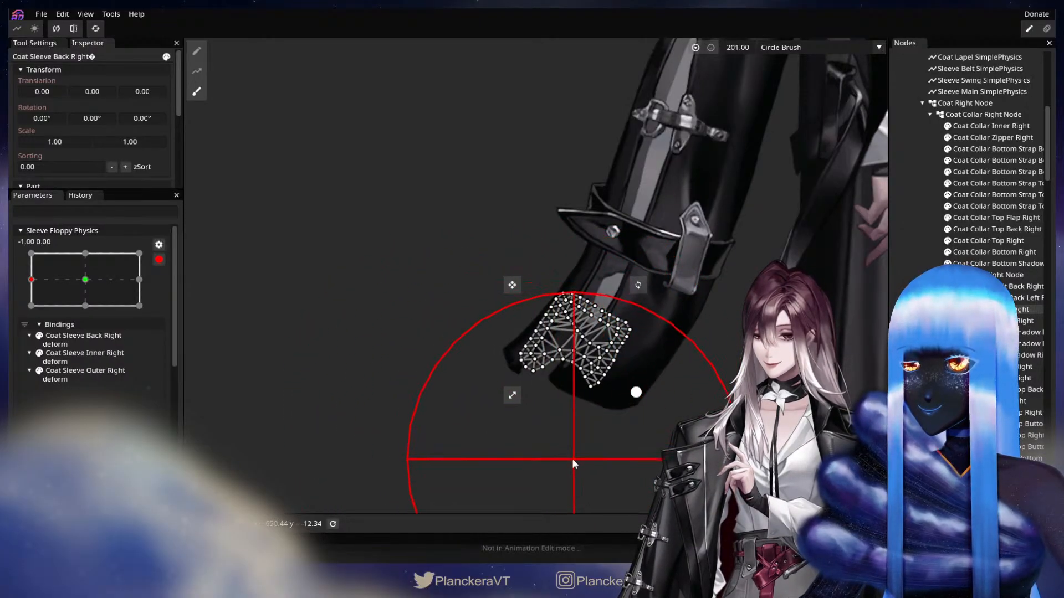
pyautogui.moveTo(474, 449); pyautogui.dragTo(465, 442)
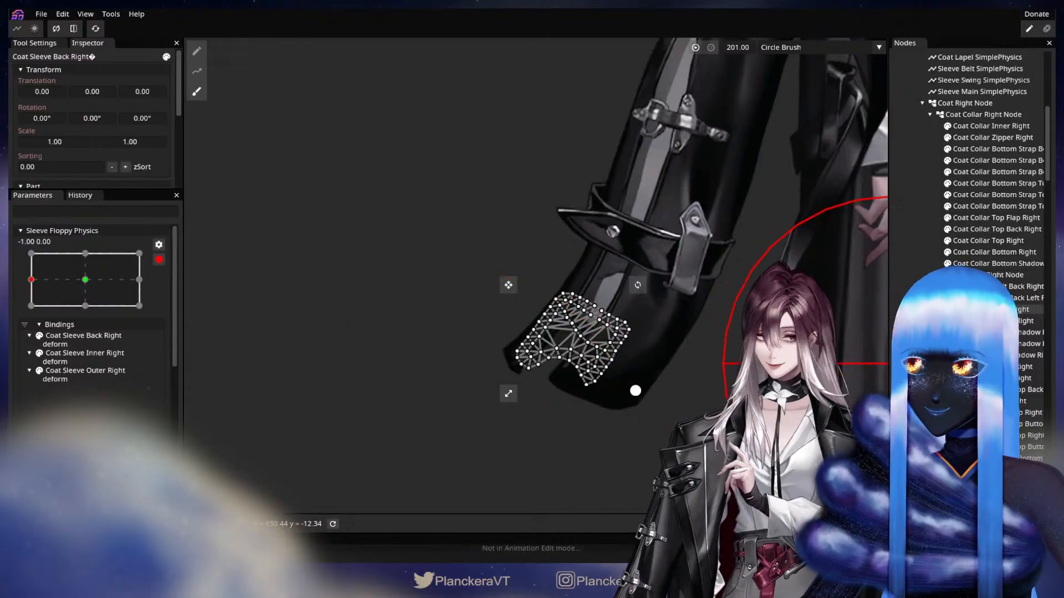
pyautogui.press('Escape')
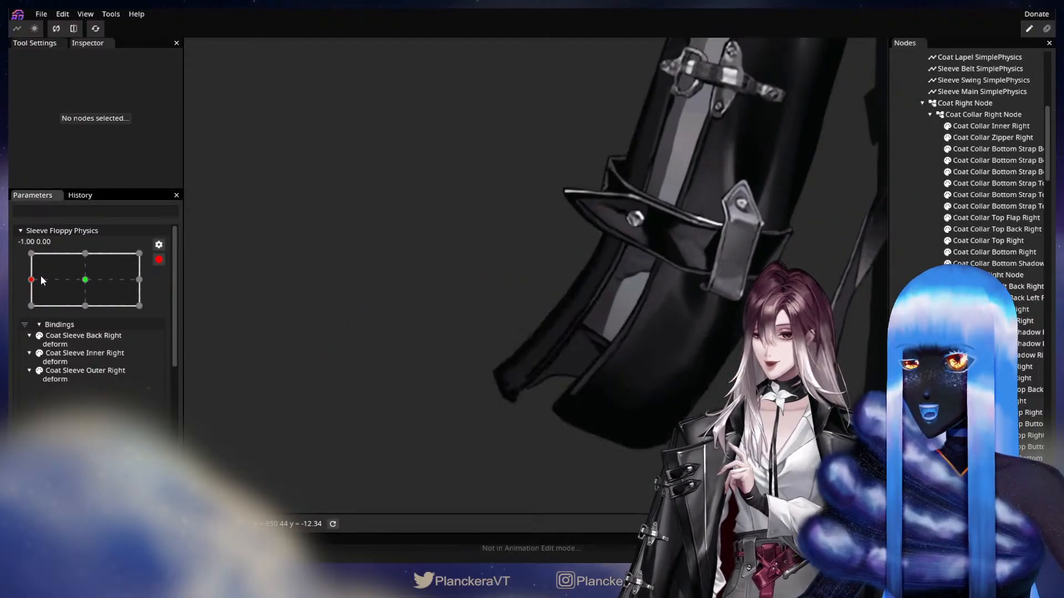
# Brush the Coat Sleeve Back Right mesh slightly farther toward the outer sleeve piece's tip and deselect it
pyautogui.click(986, 309)
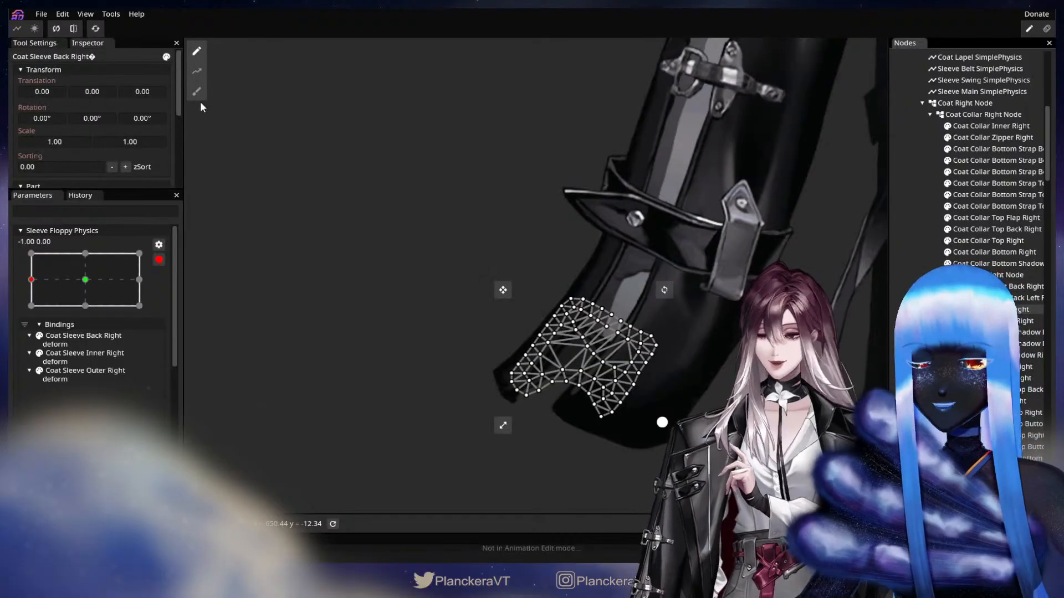
pyautogui.click(196, 91)
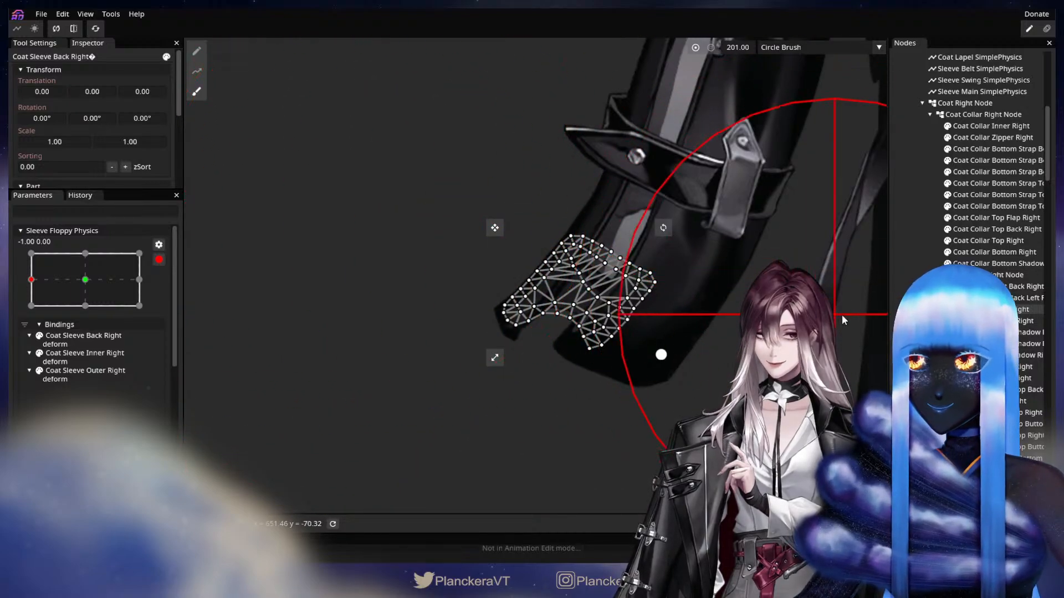
pyautogui.click(964, 309)
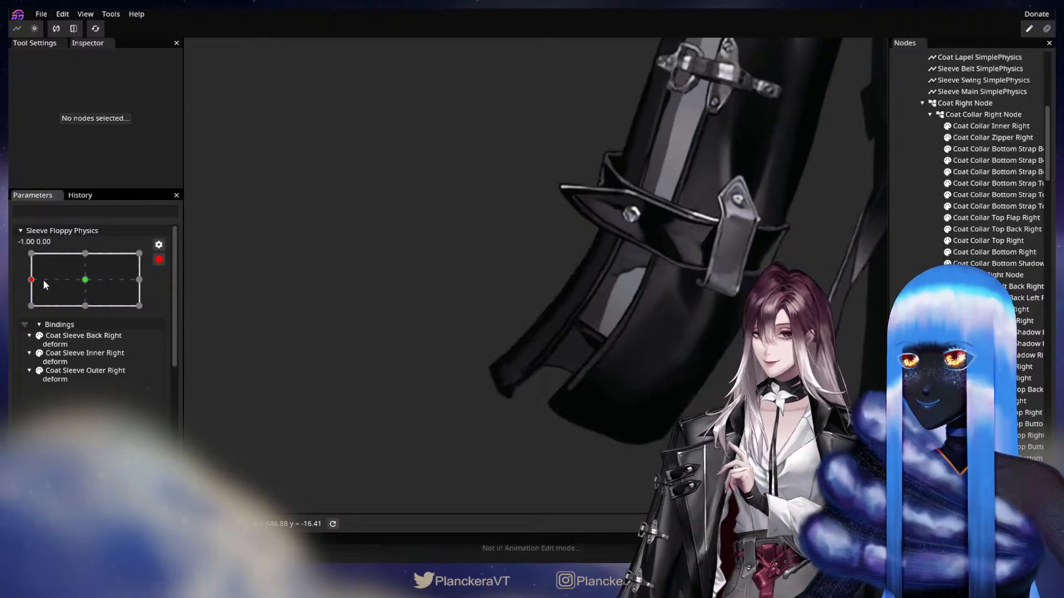
# Refine the edges of the Coat Sleeve Back Right mesh with the circle brush reduced to size 31, and deselect the mesh
pyautogui.scroll(3, 966, 166)
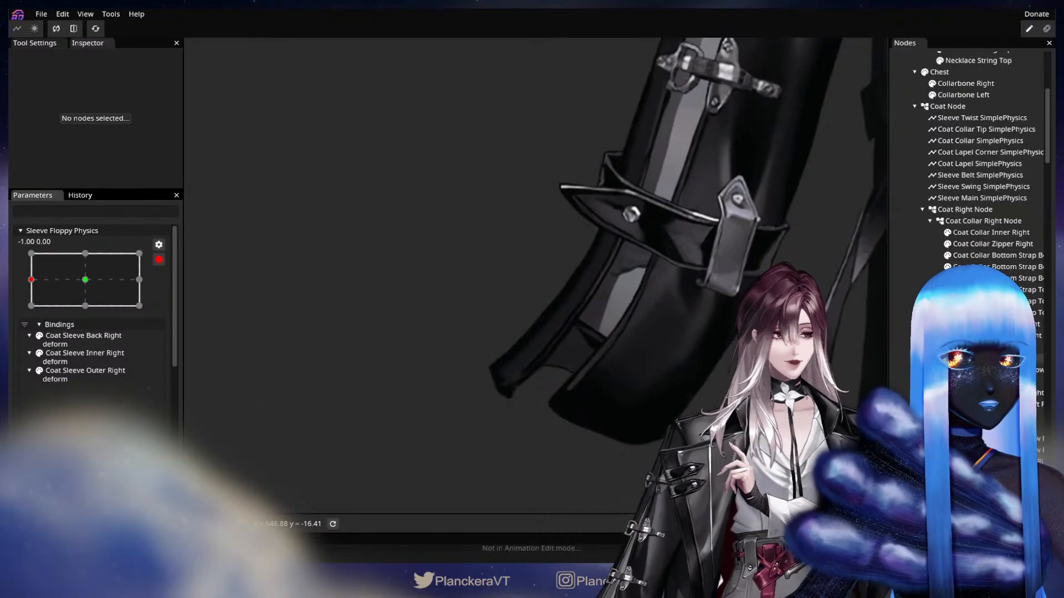
pyautogui.scroll(-2, 966, 167)
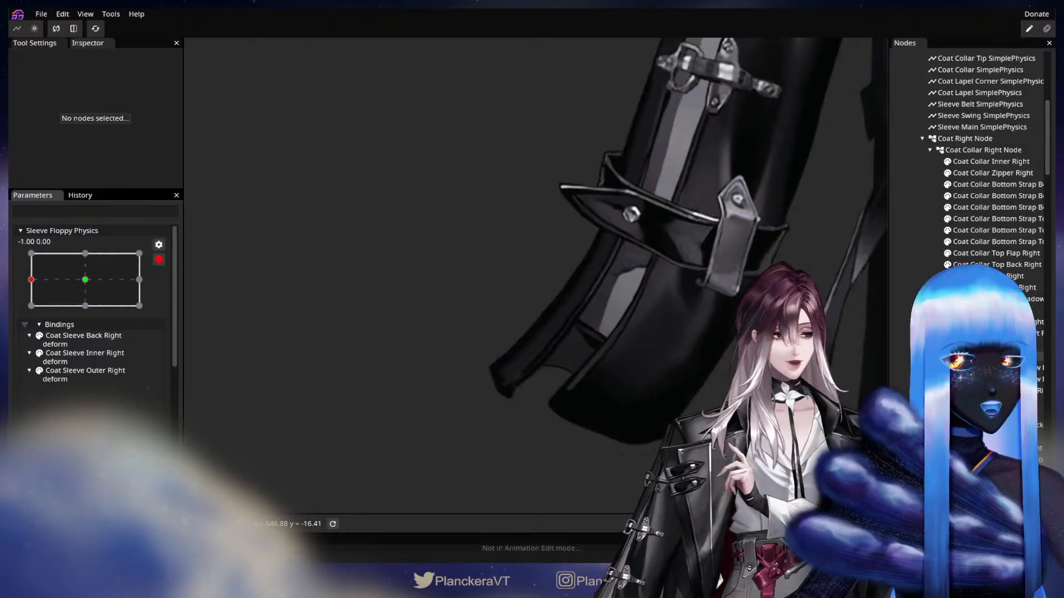
pyautogui.click(560, 357)
pyautogui.scroll(3, 539, 351)
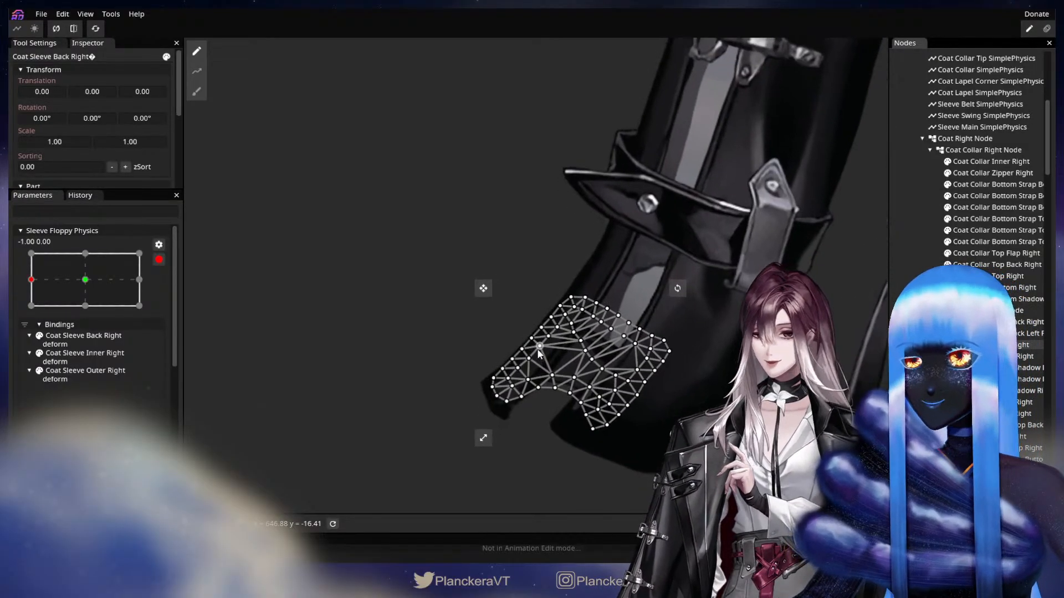
pyautogui.click(198, 94)
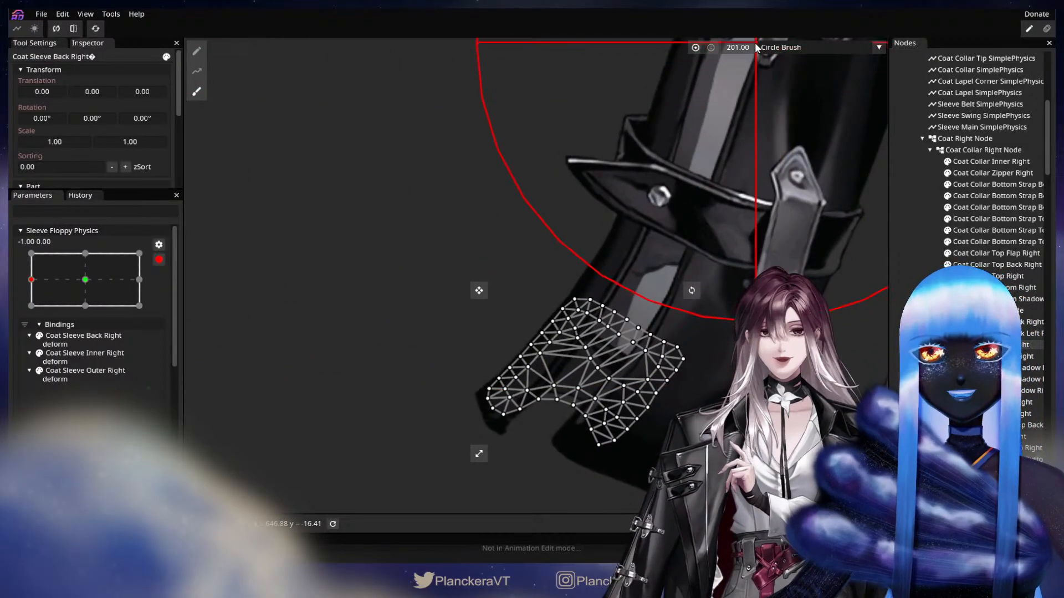
pyautogui.scroll(2, 576, 277)
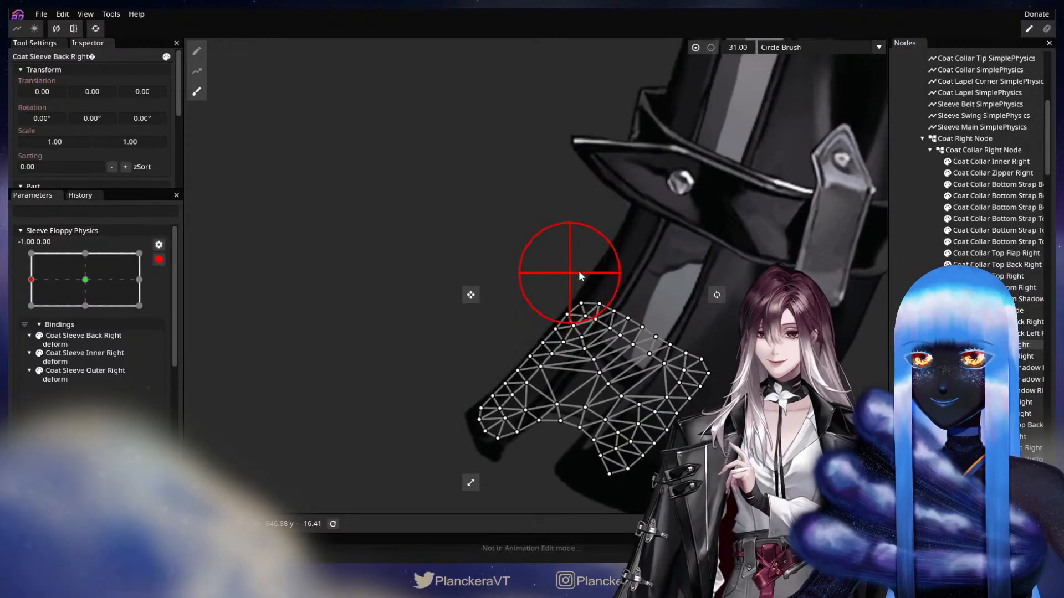
pyautogui.moveTo(690, 362); pyautogui.dragTo(572, 313)
pyautogui.scroll(1, 571, 313)
pyautogui.moveTo(479, 320)
pyautogui.mouseDown()
pyautogui.moveTo(485, 328)
pyautogui.moveTo(475, 328)
pyautogui.moveTo(477, 311)
pyautogui.moveTo(485, 329)
pyautogui.moveTo(487, 314)
pyautogui.moveTo(498, 342)
pyautogui.mouseUp()
pyautogui.click(908, 310)
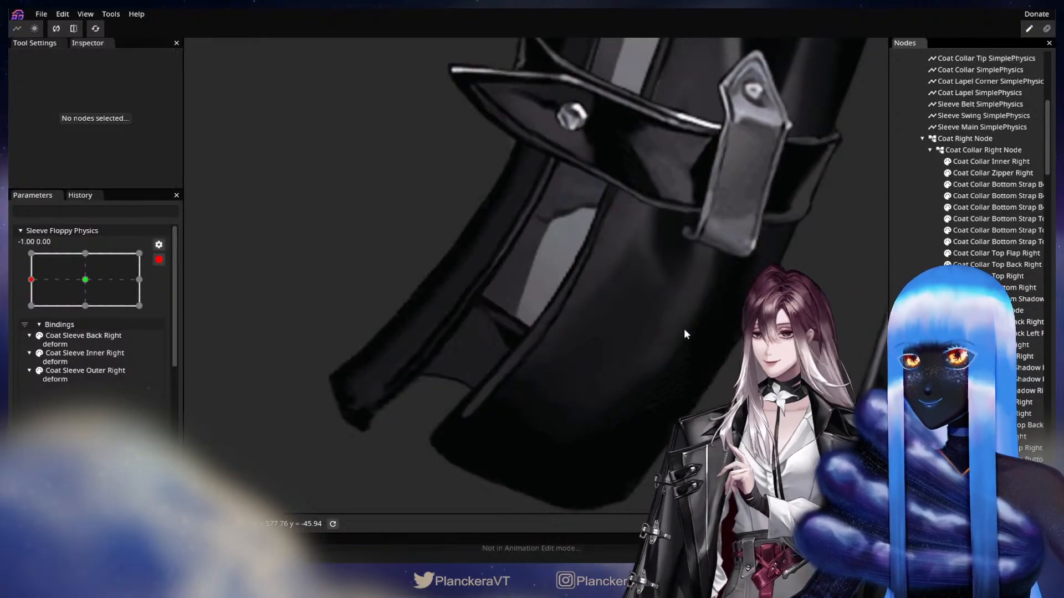
# Compare the sleeve at the neutral and -1.00 0.00 keypoints, and adjust the Coat Sleeve Back Right mesh's inner vertices at -1.00 0.00
pyautogui.scroll(-1, 637, 338)
pyautogui.moveTo(591, 342); pyautogui.dragTo(658, 329)
pyautogui.click(85, 280)
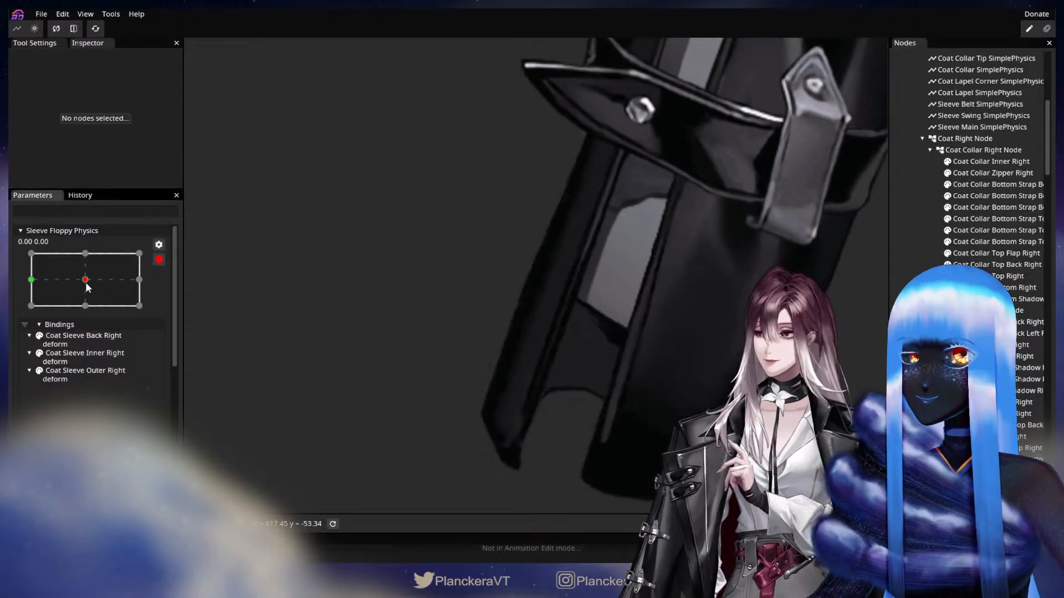
pyautogui.click(32, 281)
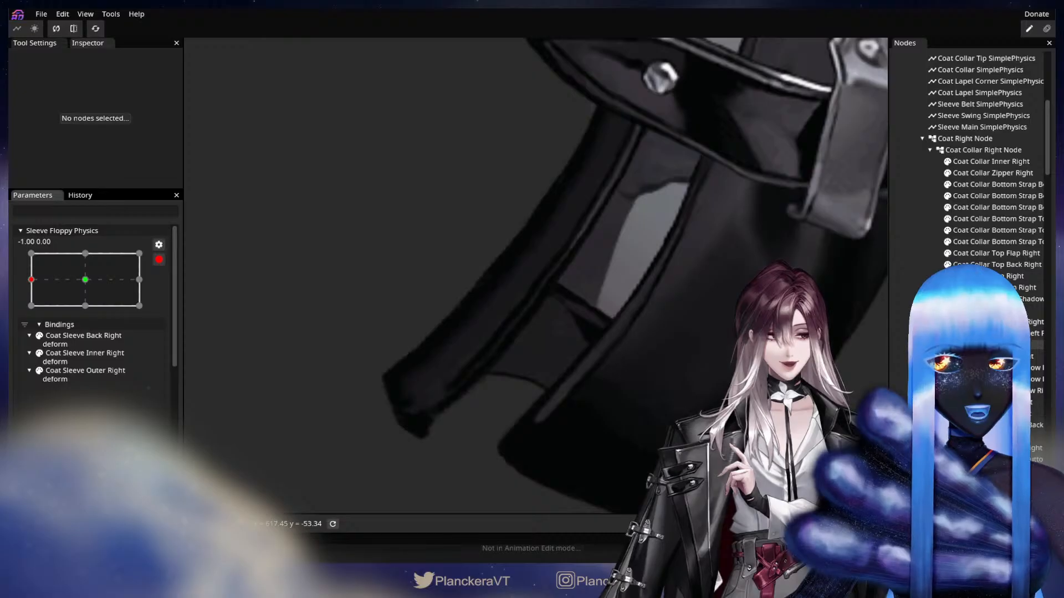
pyautogui.click(553, 304)
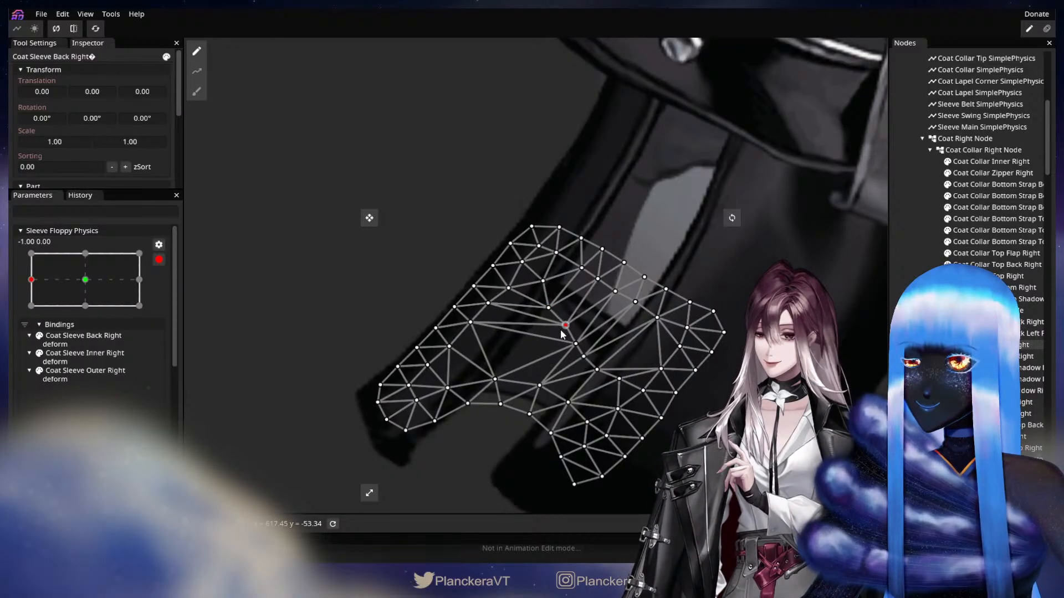
pyautogui.click(949, 345)
# Preview the sleeve's bend by moving the Sleeve Floppy Physics parameter around its -1.00 side, and examine the sleeve end
pyautogui.scroll(-3, 718, 356)
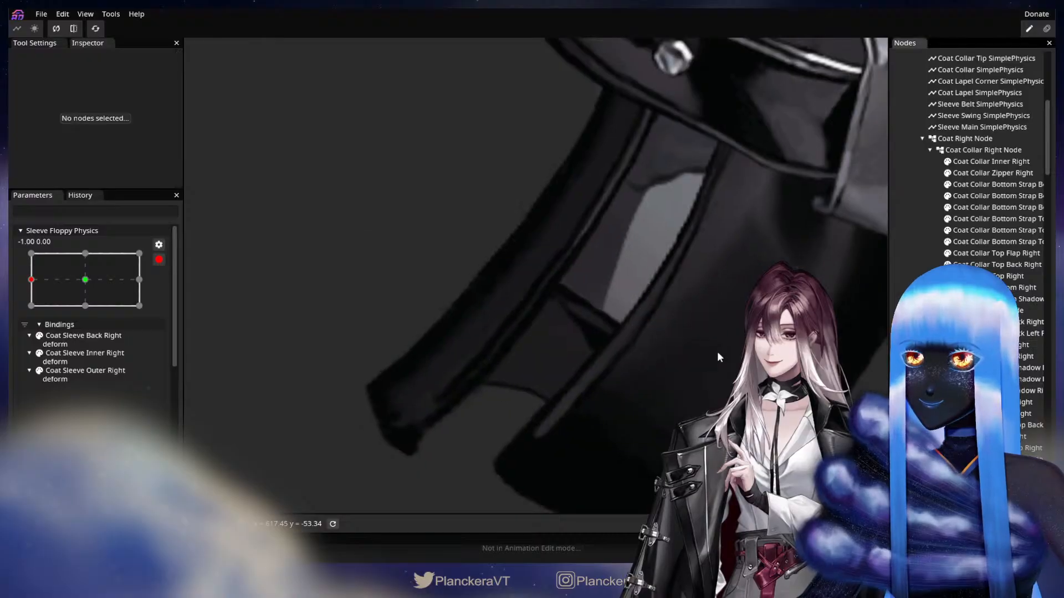
pyautogui.scroll(-5, 719, 353)
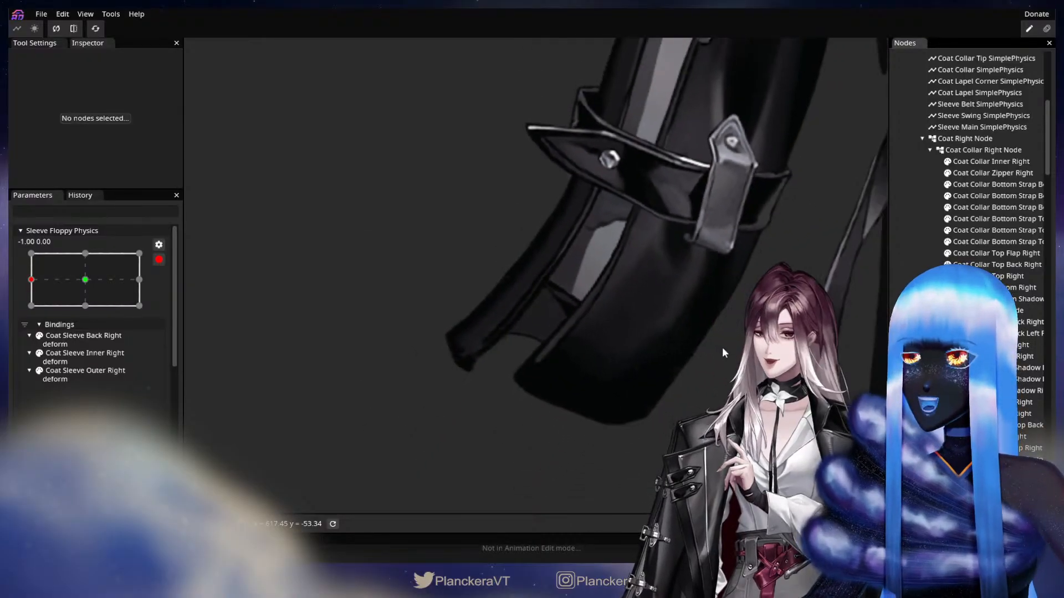
pyautogui.scroll(-2, 676, 348)
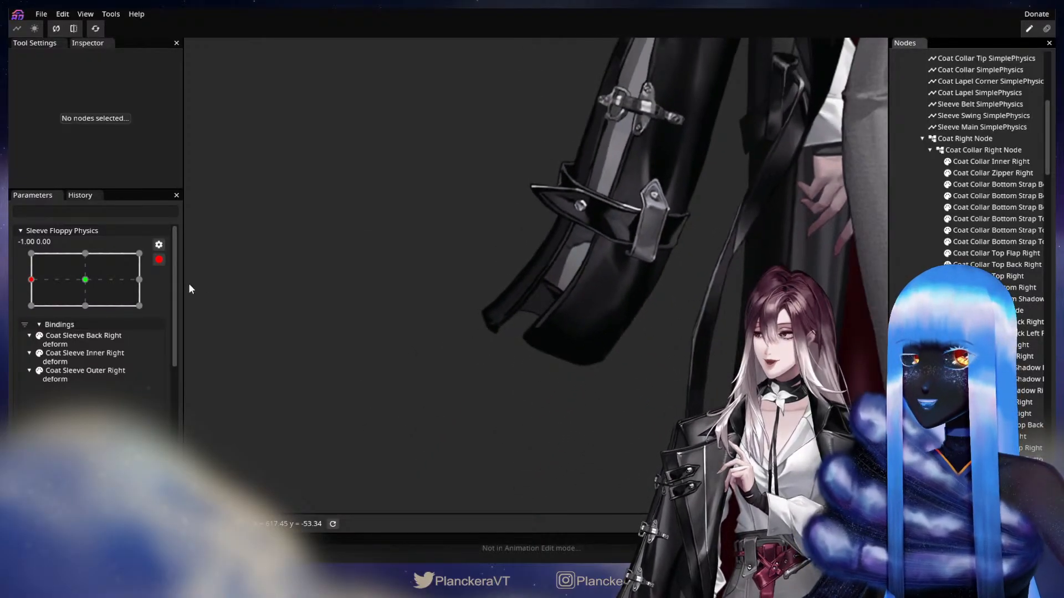
pyautogui.scroll(4, 159, 267)
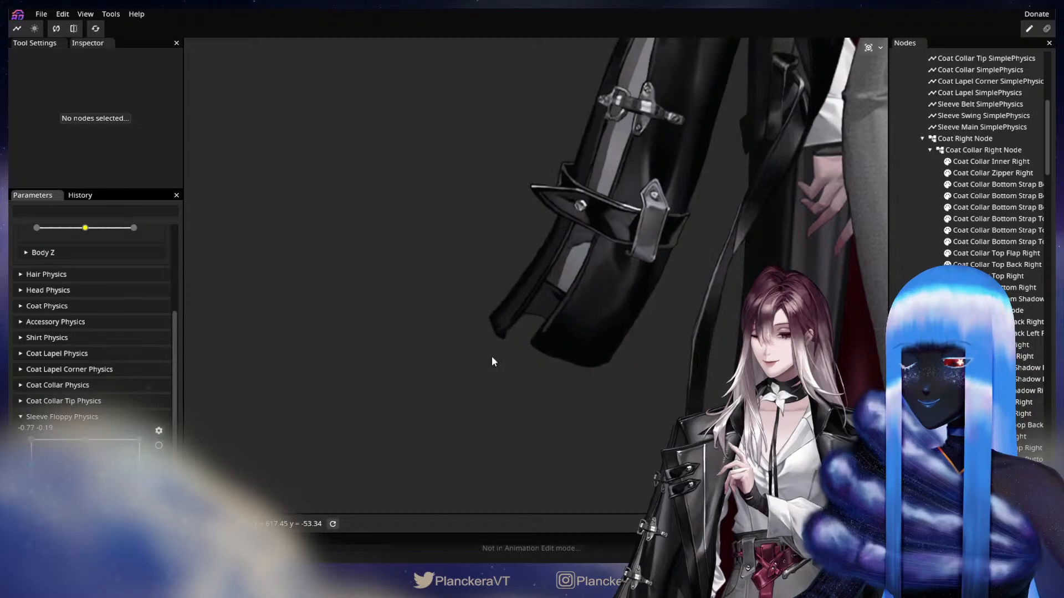
pyautogui.scroll(2, 534, 314)
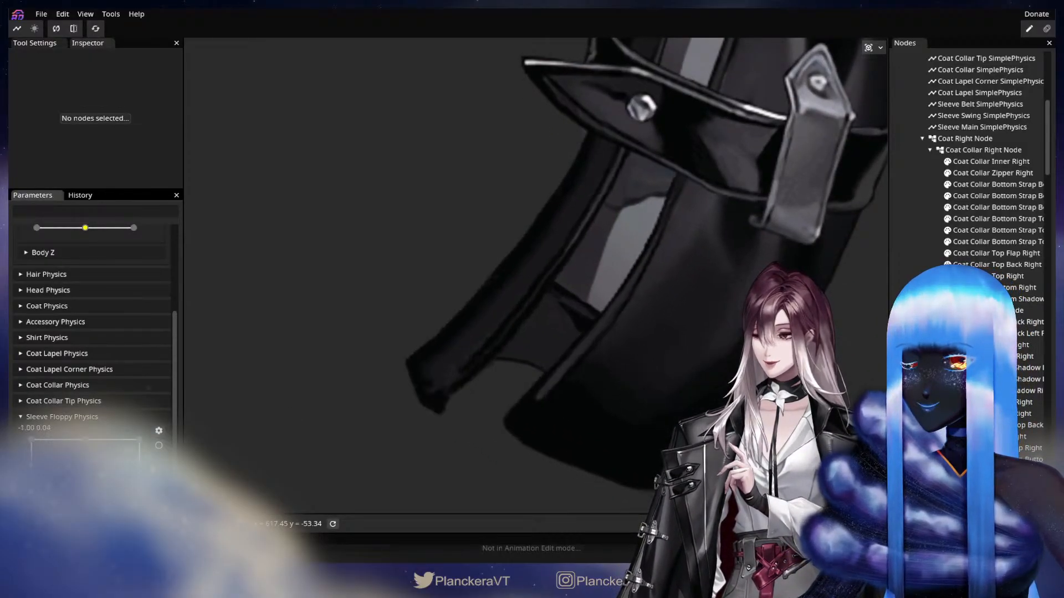
pyautogui.scroll(5, 173, 449)
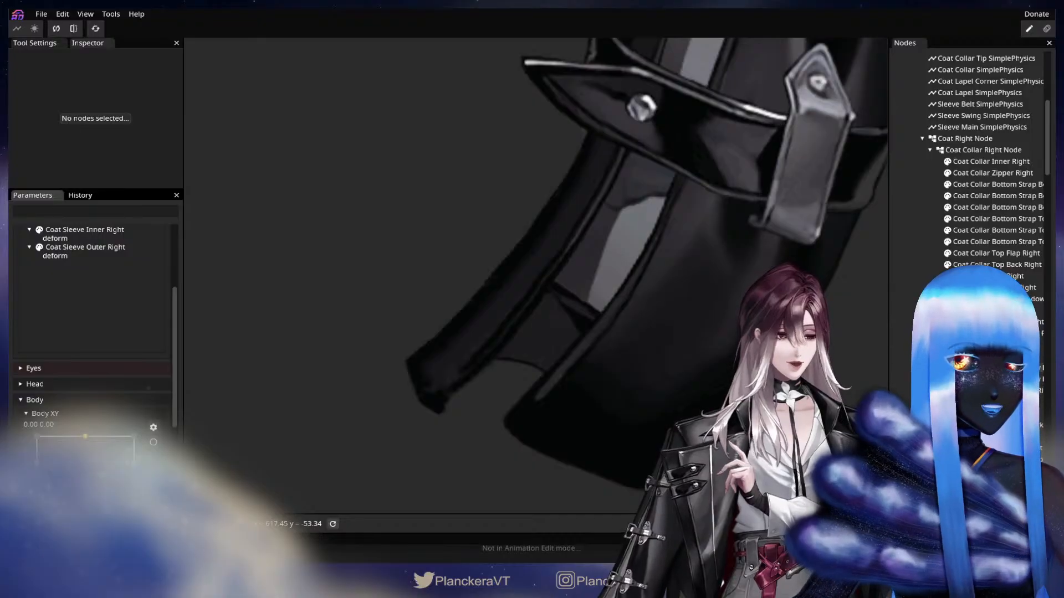
# Shift the lower end of the Coat Sleeve Inside Right mesh with the circle brush at size 90, and deselect the mesh
pyautogui.click(984, 357)
pyautogui.click(196, 91)
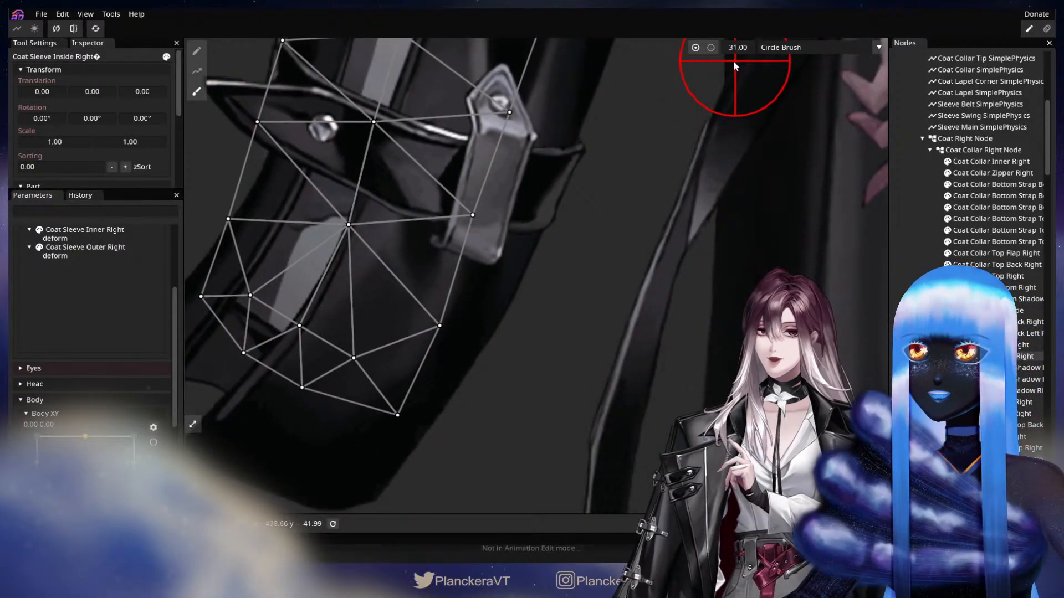
pyautogui.moveTo(734, 47)
pyautogui.mouseDown()
pyautogui.moveTo(759, 35)
pyautogui.moveTo(766, 48)
pyautogui.mouseUp()
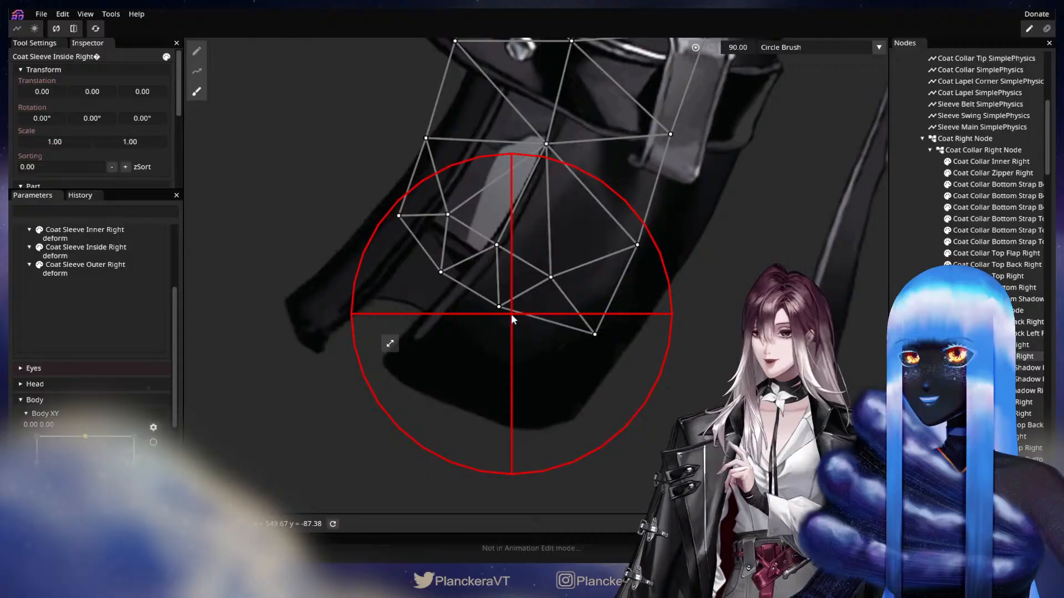
pyautogui.moveTo(511, 314)
pyautogui.mouseDown()
pyautogui.moveTo(451, 279)
pyautogui.moveTo(467, 300)
pyautogui.moveTo(620, 367)
pyautogui.mouseUp()
pyautogui.press('Escape')
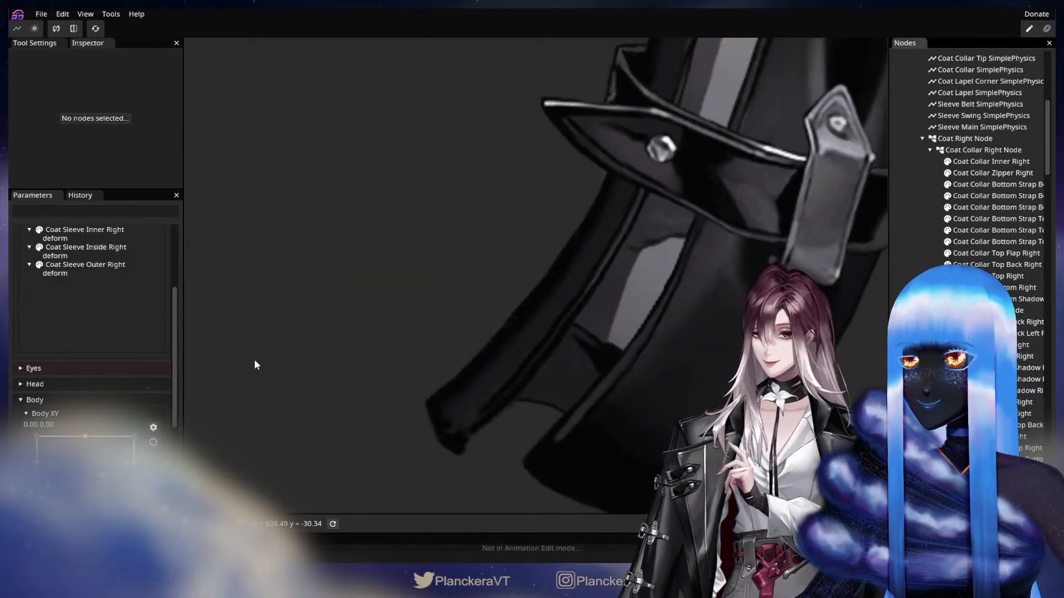
# Adjust the vertices along the lower edge of the Coat Sleeve Inside Right mesh
pyautogui.scroll(1, 673, 295)
pyautogui.moveTo(674, 295); pyautogui.dragTo(647, 273)
pyautogui.scroll(2, 1041, 192)
pyautogui.scroll(-3, 980, 332)
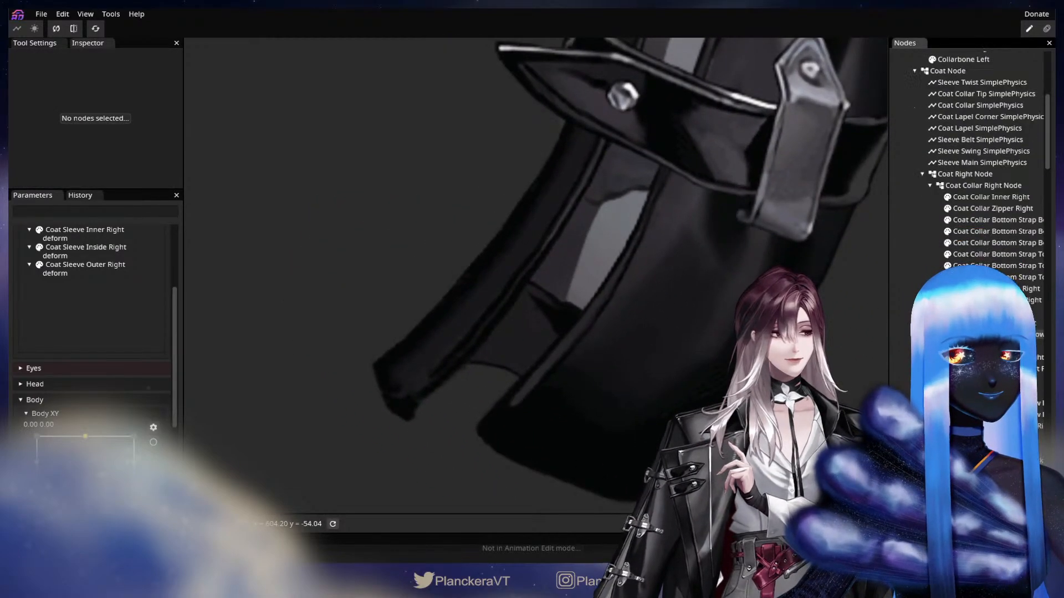
pyautogui.click(981, 343)
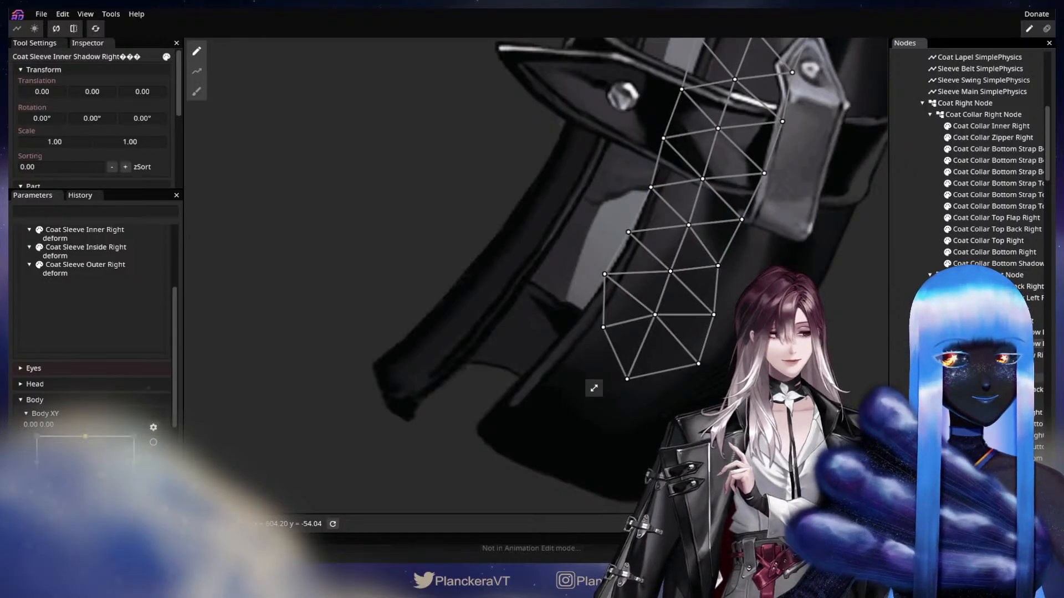
pyautogui.click(981, 309)
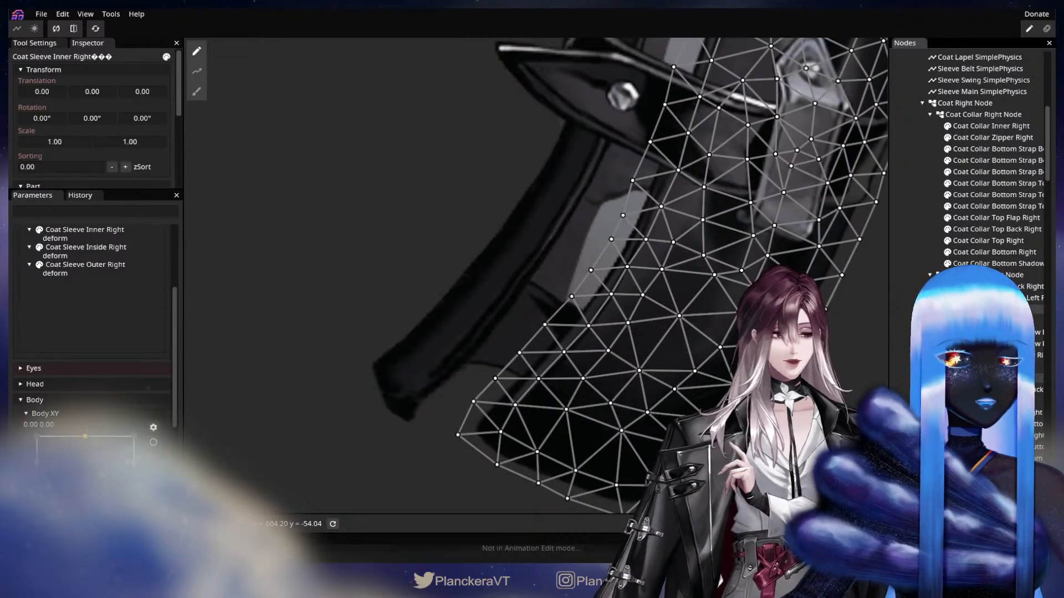
pyautogui.click(980, 321)
pyautogui.click(514, 317)
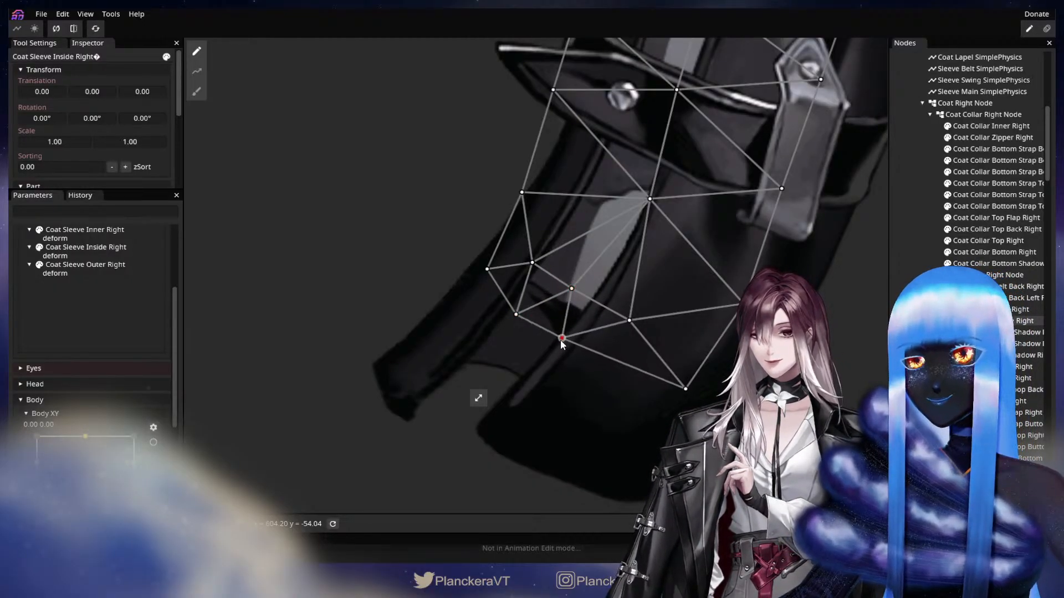
# Reposition the bottom and lower inner vertices of the Coat Sleeve Inner Shadow Right mesh over the sleeve lining, and deselect the mesh
pyautogui.click(1029, 332)
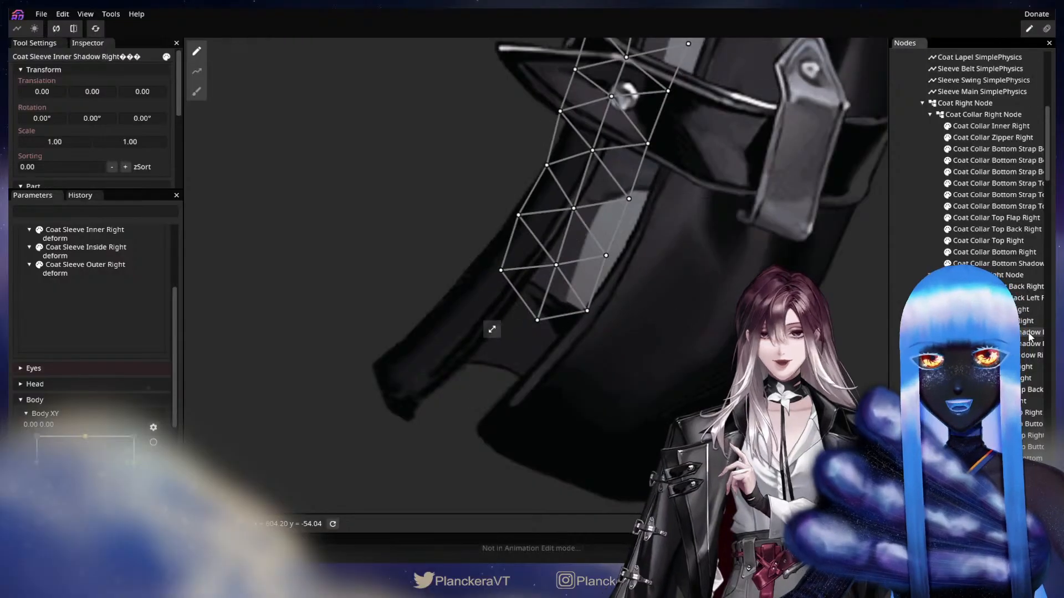
pyautogui.scroll(1, 550, 324)
pyautogui.moveTo(541, 321); pyautogui.dragTo(544, 324)
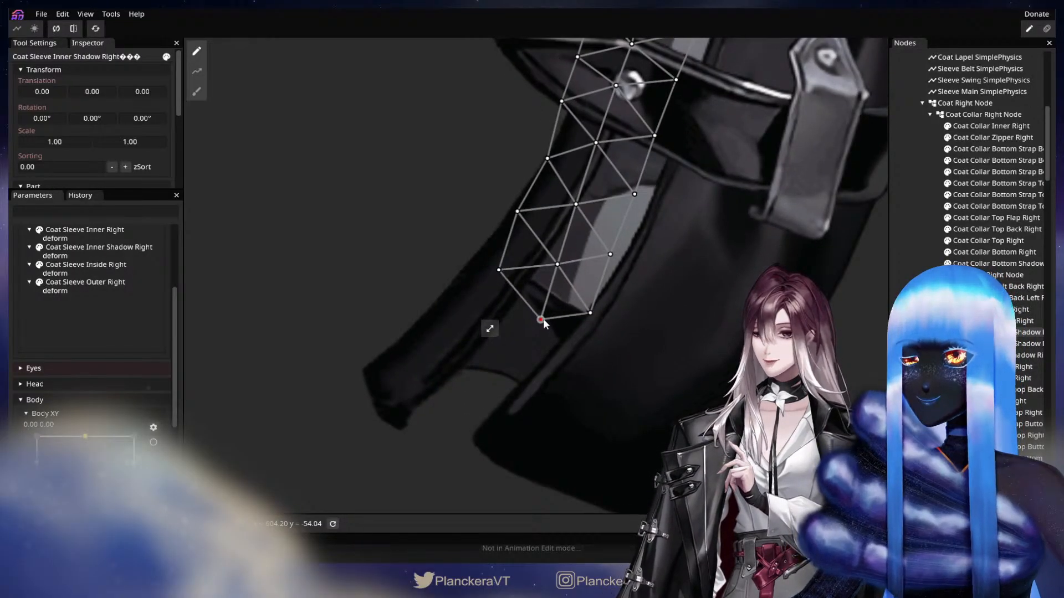
pyautogui.click(590, 313)
pyautogui.click(557, 265)
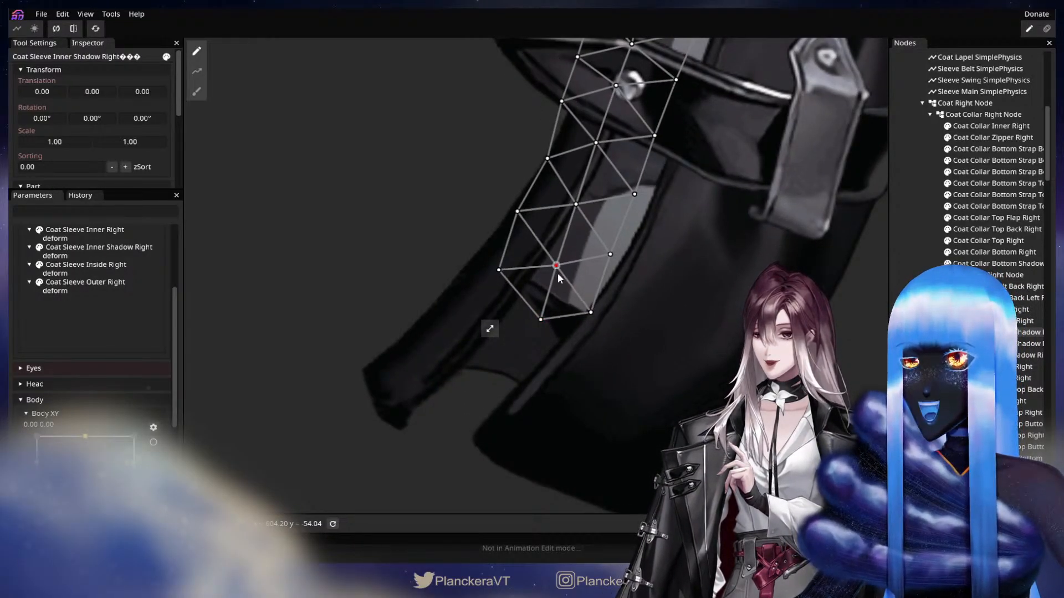
pyautogui.moveTo(541, 322); pyautogui.dragTo(537, 326)
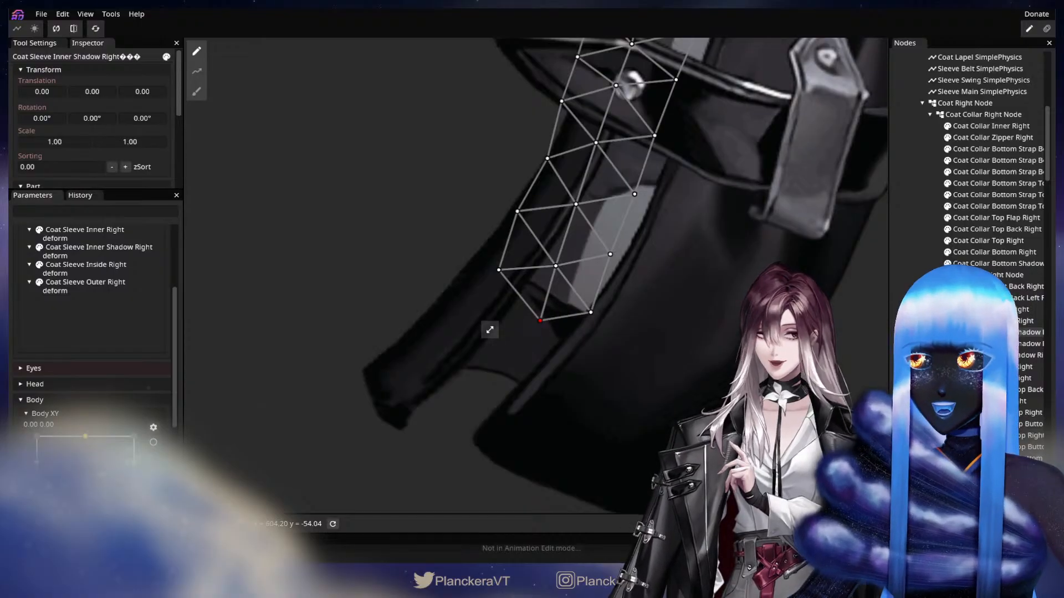
pyautogui.press('Escape')
# Fine-tune the two bottom corners and the lower side vertices of the Coat Sleeve Inner Shadow Right mesh
pyautogui.scroll(1, 617, 341)
pyautogui.scroll(1, 616, 340)
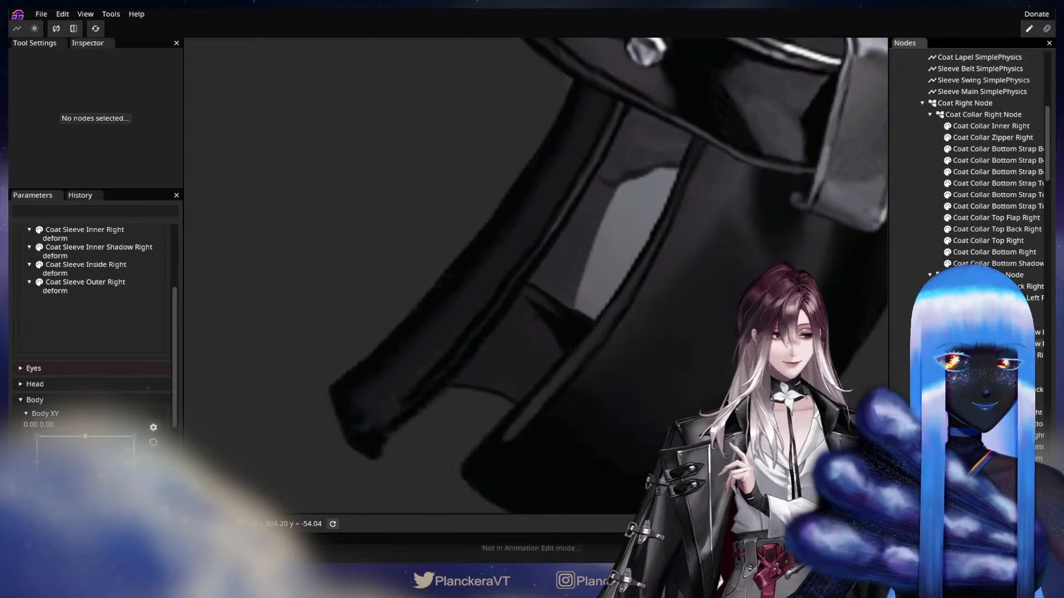
pyautogui.click(553, 349)
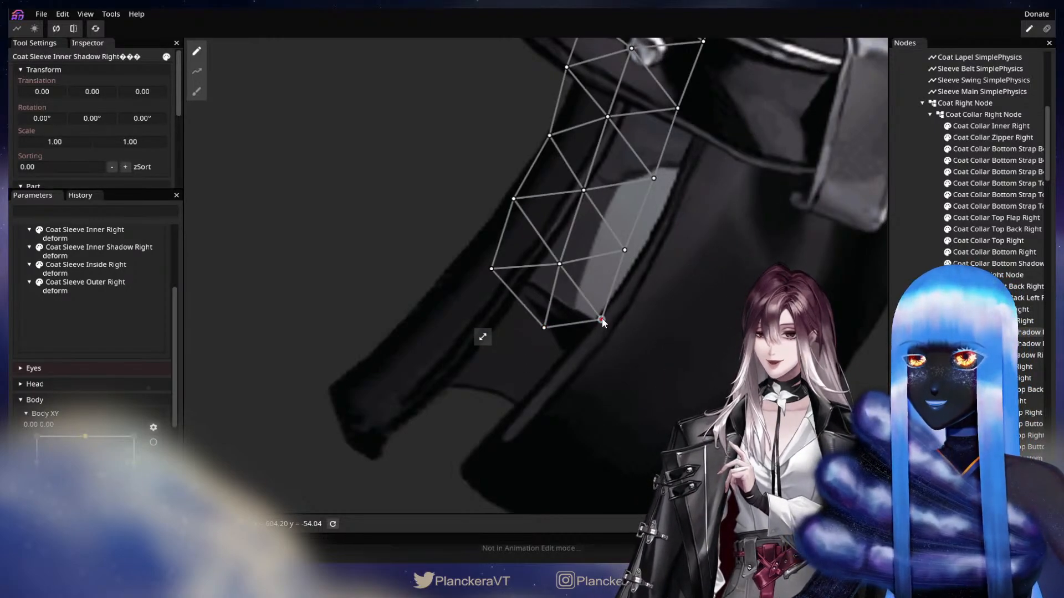
pyautogui.moveTo(602, 319); pyautogui.dragTo(605, 315)
pyautogui.moveTo(559, 269); pyautogui.dragTo(560, 272)
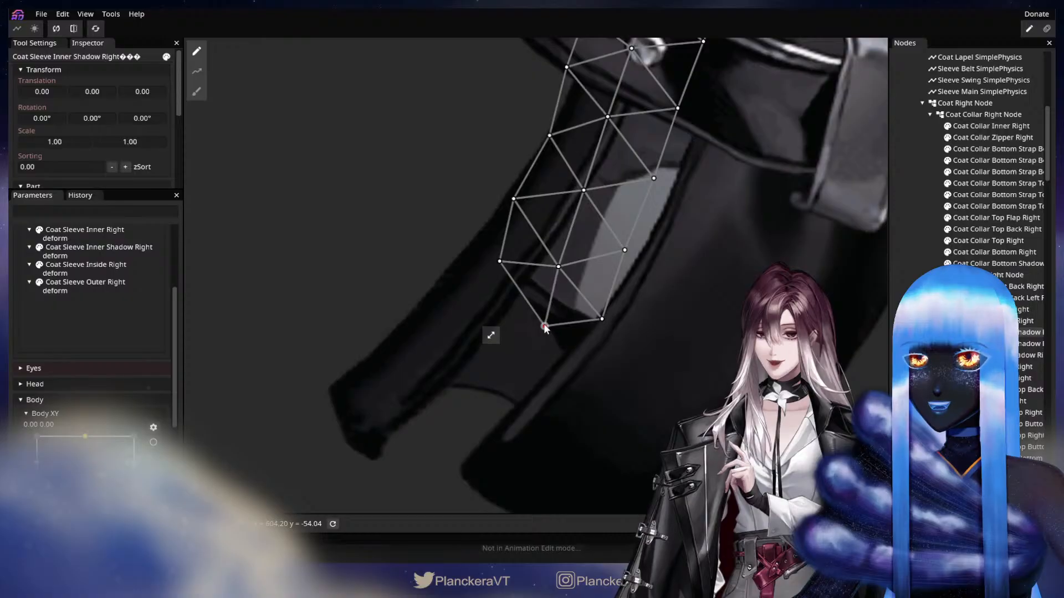
pyautogui.moveTo(544, 325); pyautogui.dragTo(541, 327)
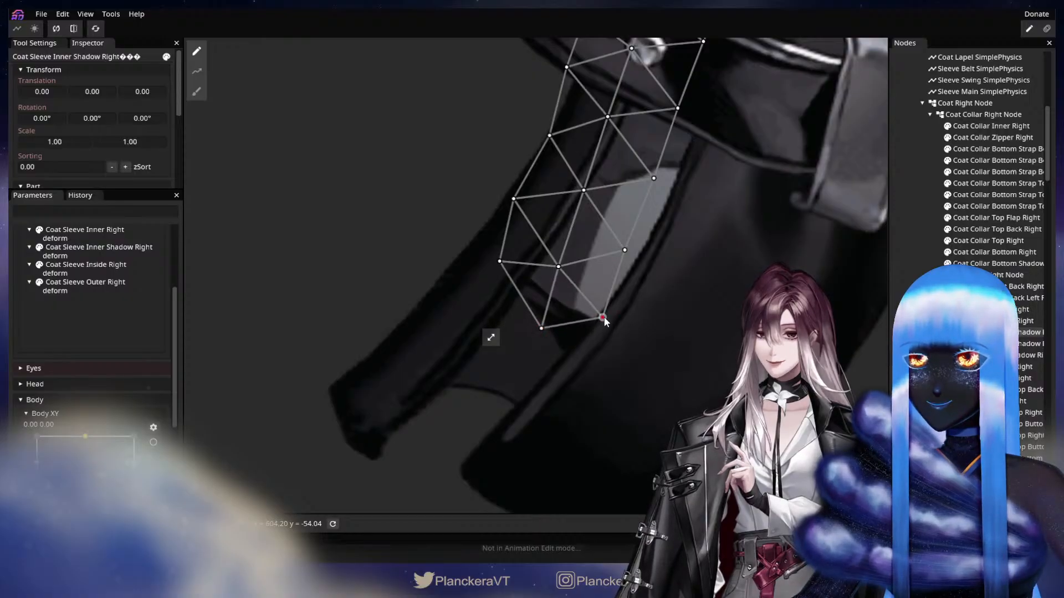
pyautogui.moveTo(606, 317); pyautogui.dragTo(605, 318)
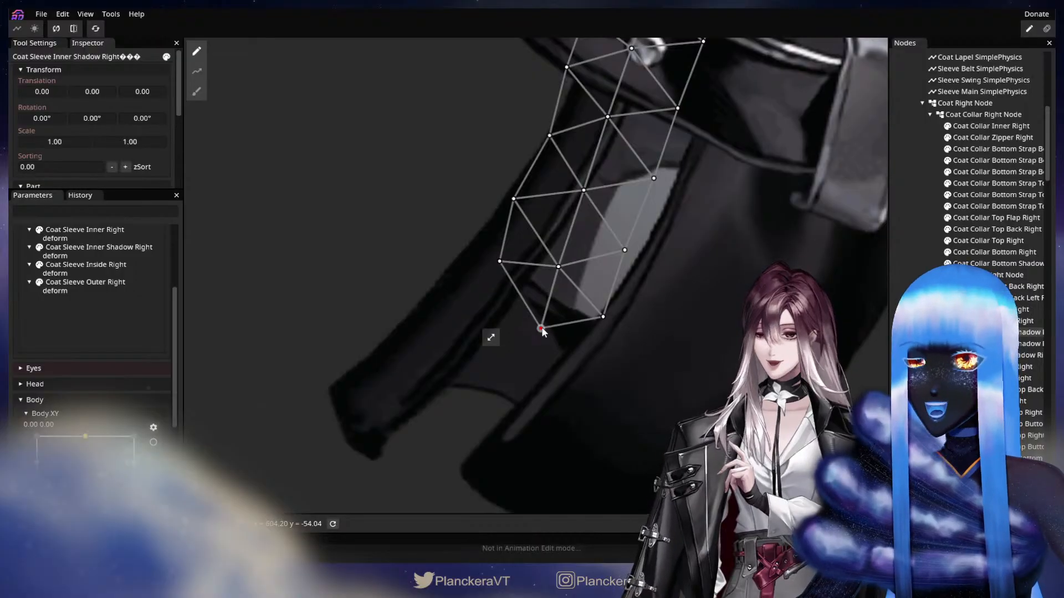
pyautogui.moveTo(712, 333); pyautogui.dragTo(712, 364)
pyautogui.click(712, 363)
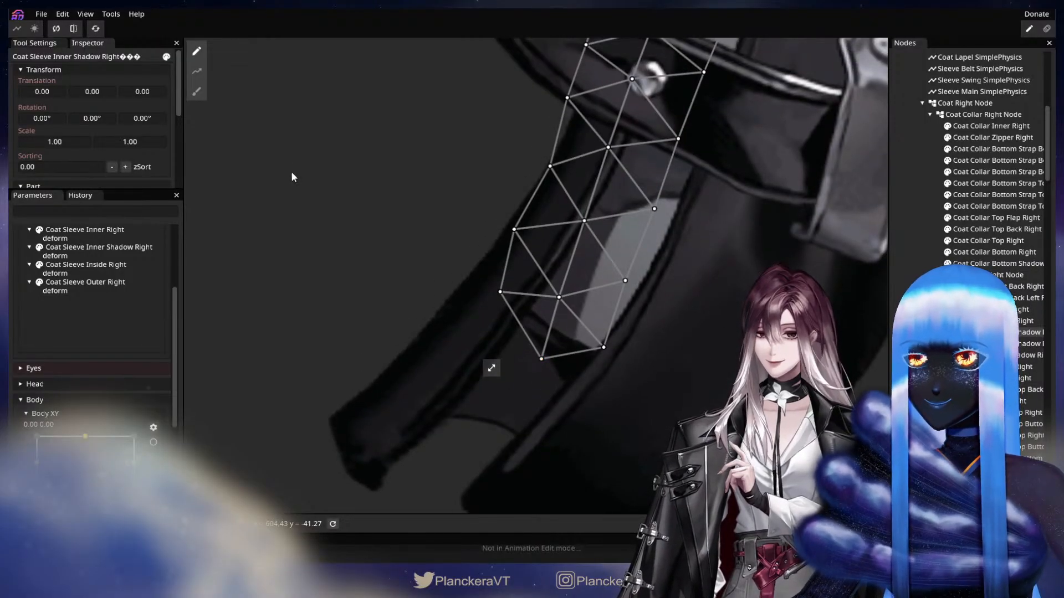
# Shift the lower end of the Coat Sleeve Inner Shadow Right mesh with the circle brush at size 90 for the -1.00 0.00 keypoint
pyautogui.click(196, 92)
pyautogui.moveTo(613, 354); pyautogui.dragTo(595, 345)
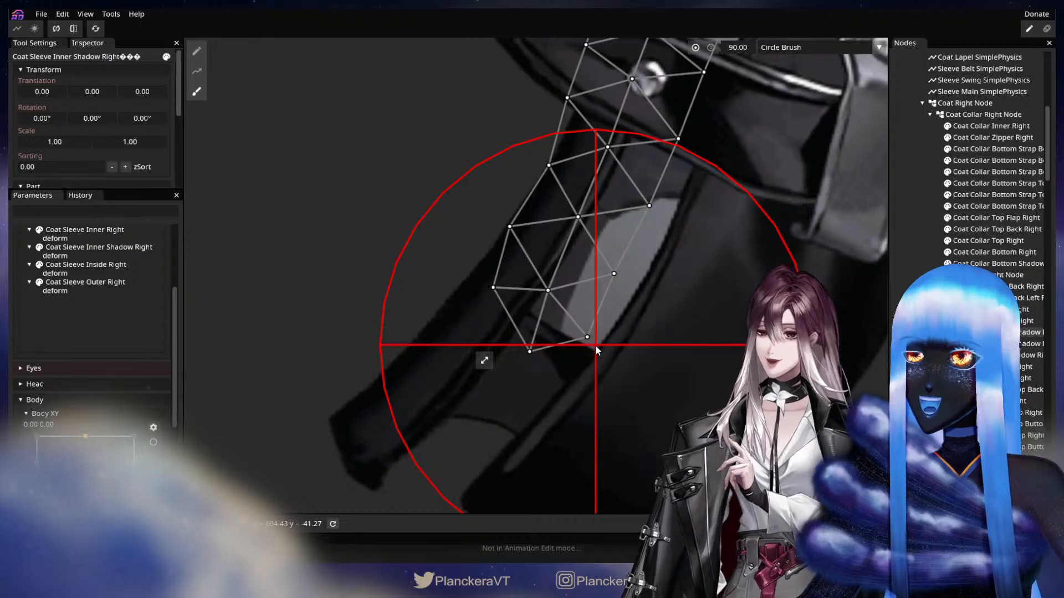
pyautogui.scroll(3, 674, 280)
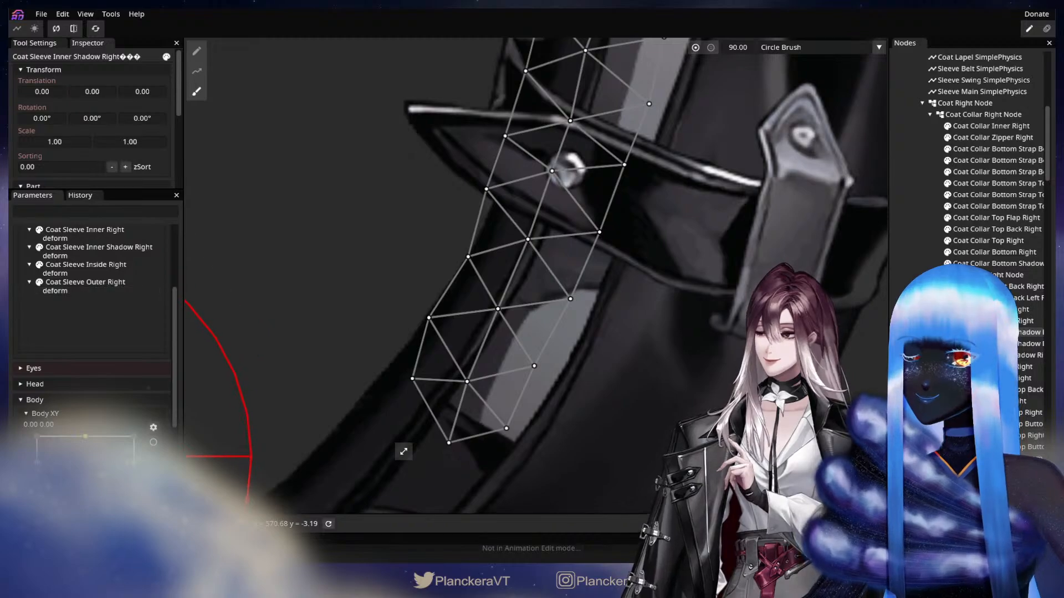
pyautogui.scroll(3, 98, 348)
pyautogui.click(77, 280)
pyautogui.click(41, 276)
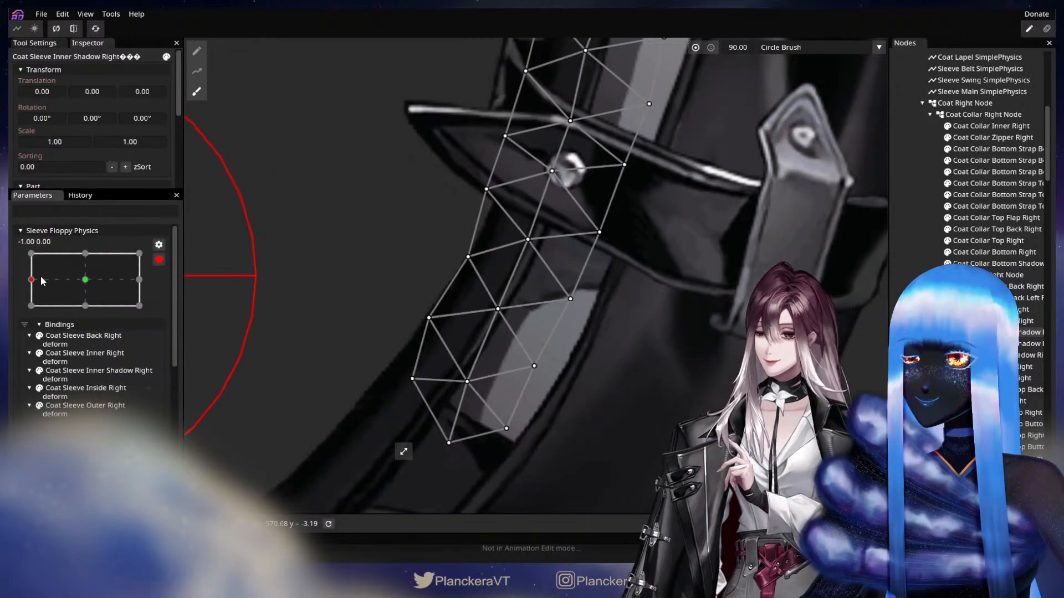
pyautogui.moveTo(500, 484)
pyautogui.mouseDown()
pyautogui.moveTo(545, 396)
pyautogui.moveTo(429, 433)
pyautogui.moveTo(375, 407)
pyautogui.mouseUp()
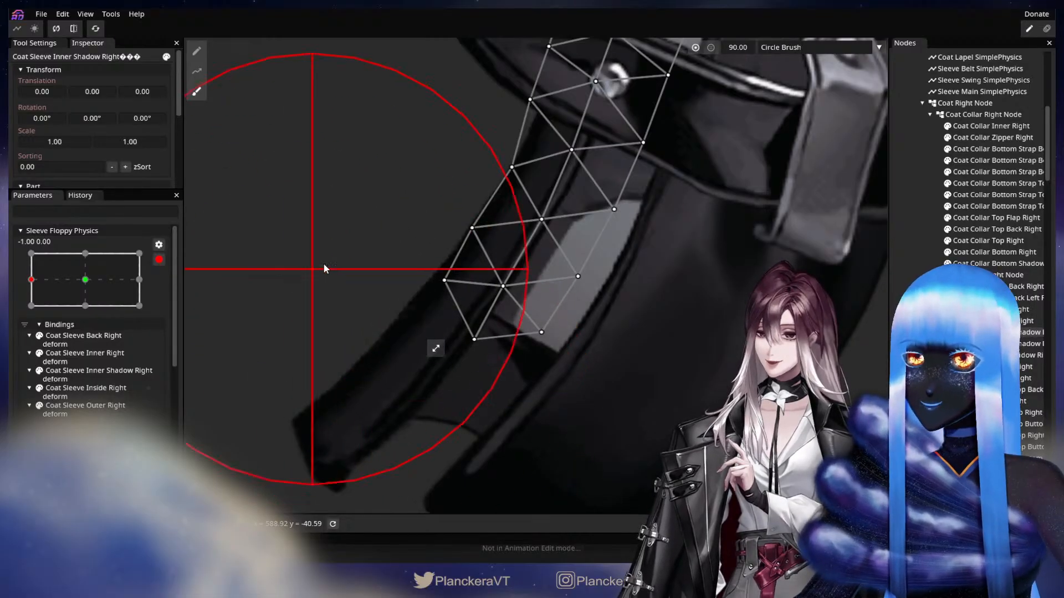
# Compare the inner shadow's fit at the neutral and -1.00 0.00 keypoints of Sleeve Floppy Physics
pyautogui.click(88, 284)
pyautogui.moveTo(95, 285); pyautogui.dragTo(31, 280)
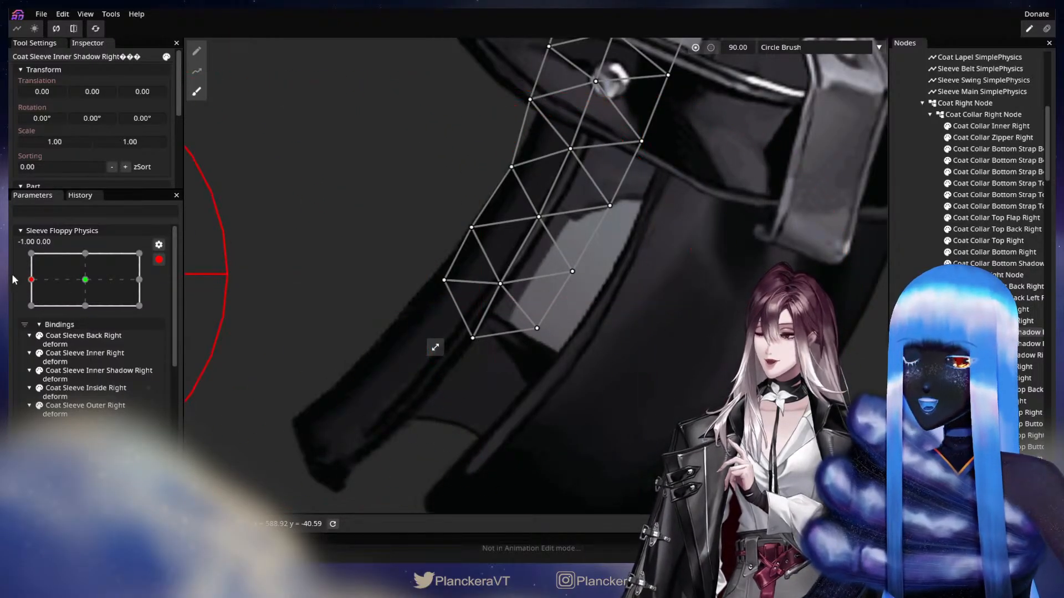
pyautogui.moveTo(44, 286); pyautogui.dragTo(70, 288)
pyautogui.click(32, 280)
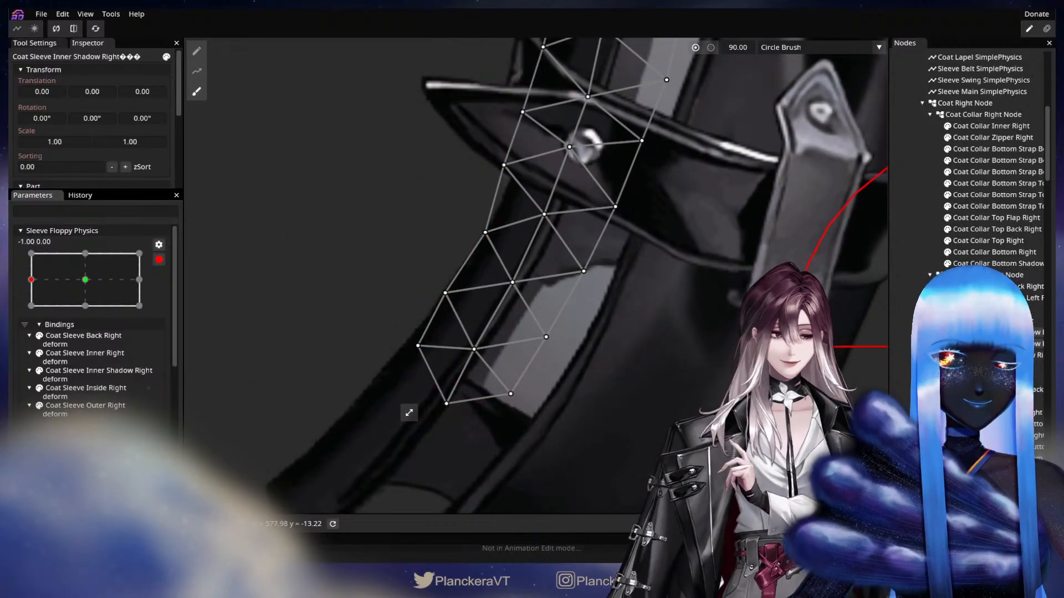
# Deform the Coat Sleeve Belt Shadow Right mesh with the brush to follow the bent sleeve at -1.00 0.00, and deselect it
pyautogui.click(1007, 355)
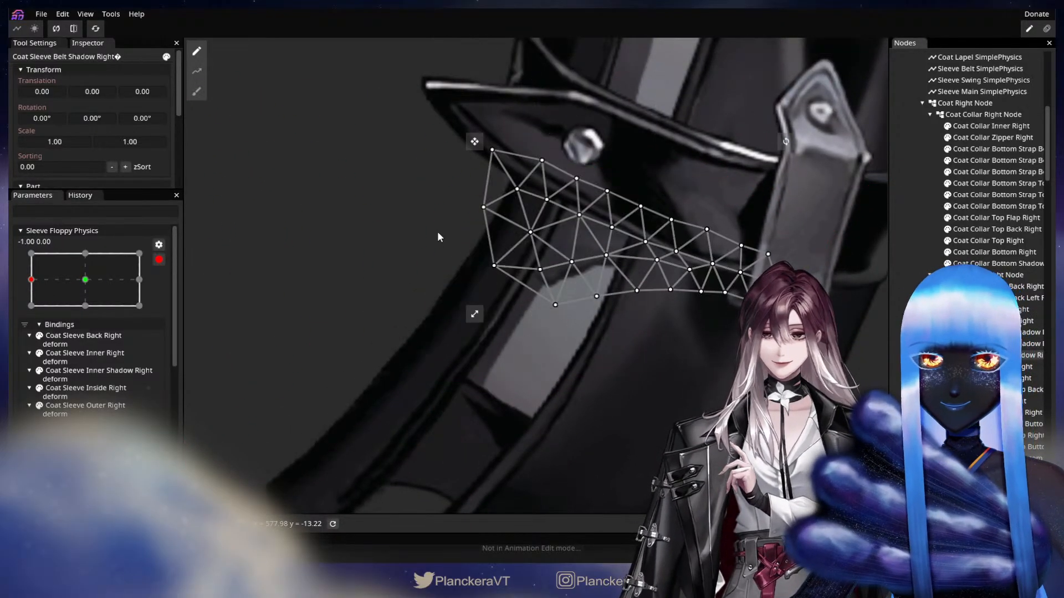
pyautogui.click(194, 90)
pyautogui.moveTo(530, 371); pyautogui.dragTo(510, 363)
pyautogui.click(1007, 355)
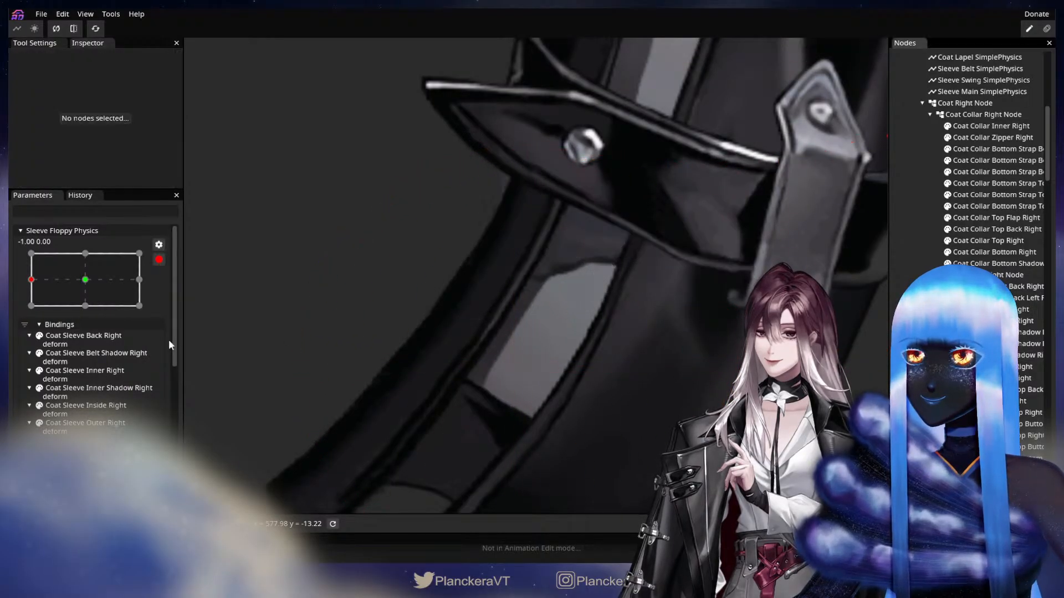
pyautogui.moveTo(62, 285)
pyautogui.mouseDown()
pyautogui.moveTo(86, 285)
pyautogui.moveTo(43, 286)
pyautogui.moveTo(87, 286)
pyautogui.moveTo(71, 286)
pyautogui.mouseUp()
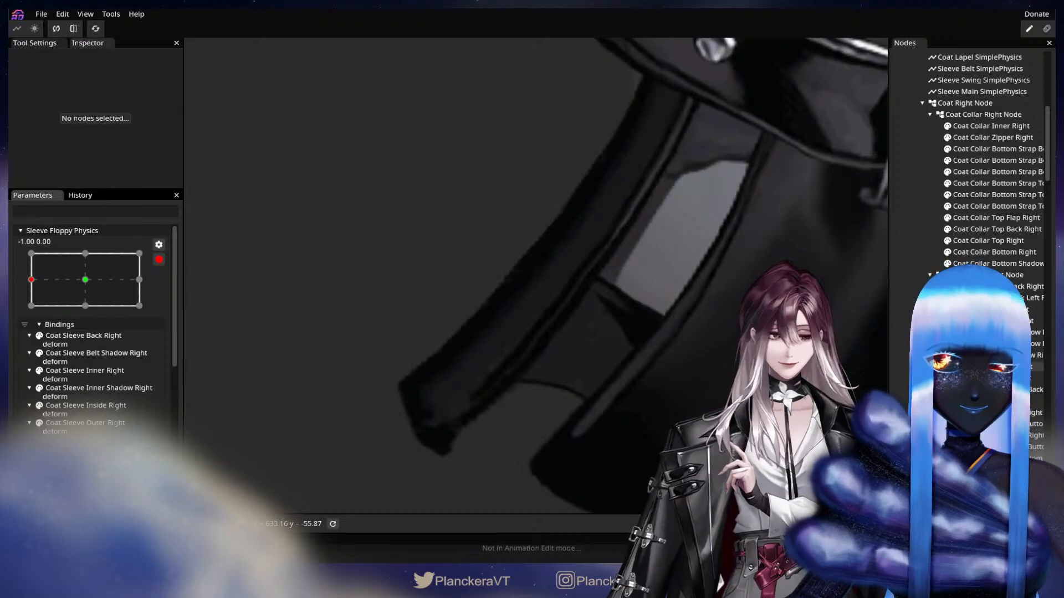
# Check the bottom vertices of the Coat Sleeve Inner Shadow Right mesh, and preview the sleeve's swing with the Sleeve Floppy Physics parameter
pyautogui.click(1035, 343)
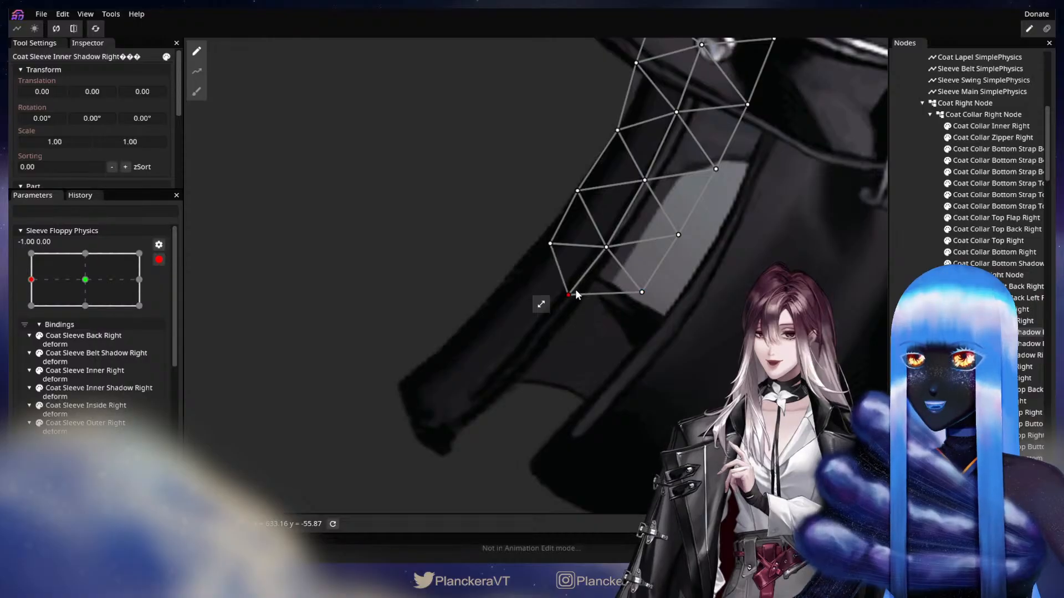
pyautogui.click(866, 319)
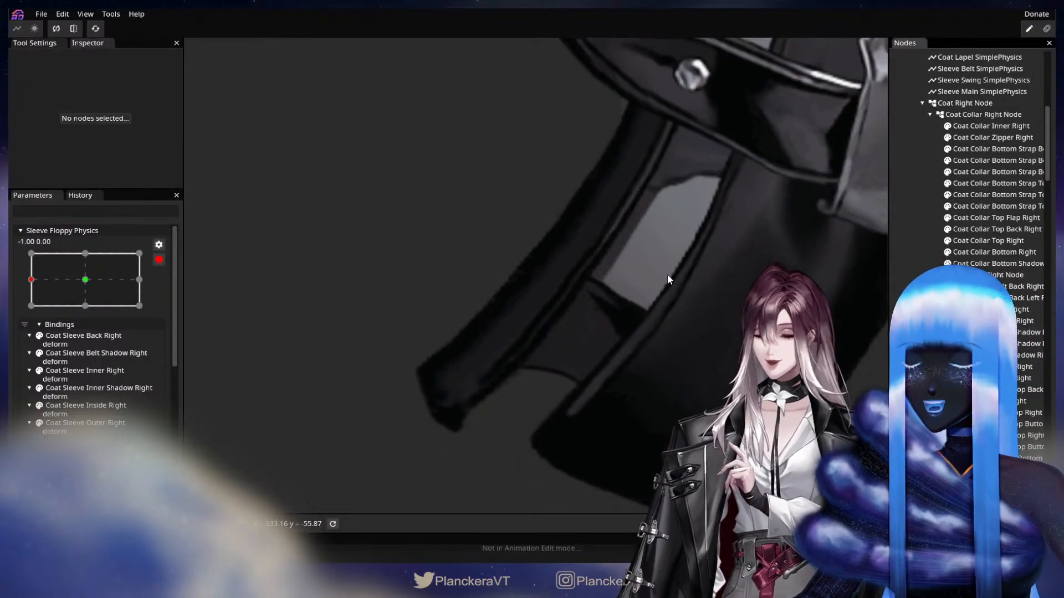
pyautogui.scroll(5, 144, 267)
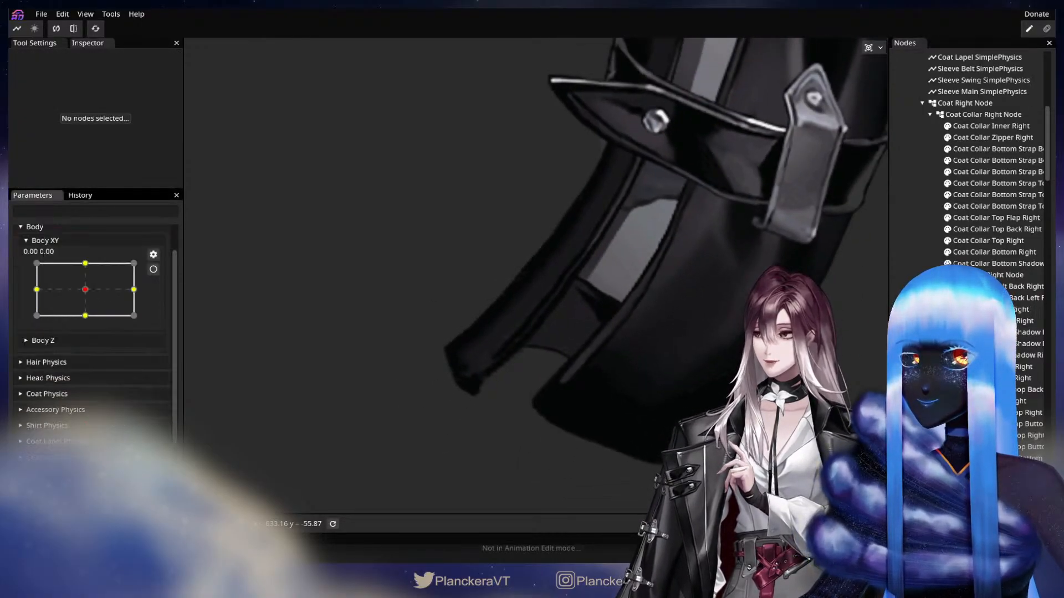
pyautogui.scroll(-2, 144, 268)
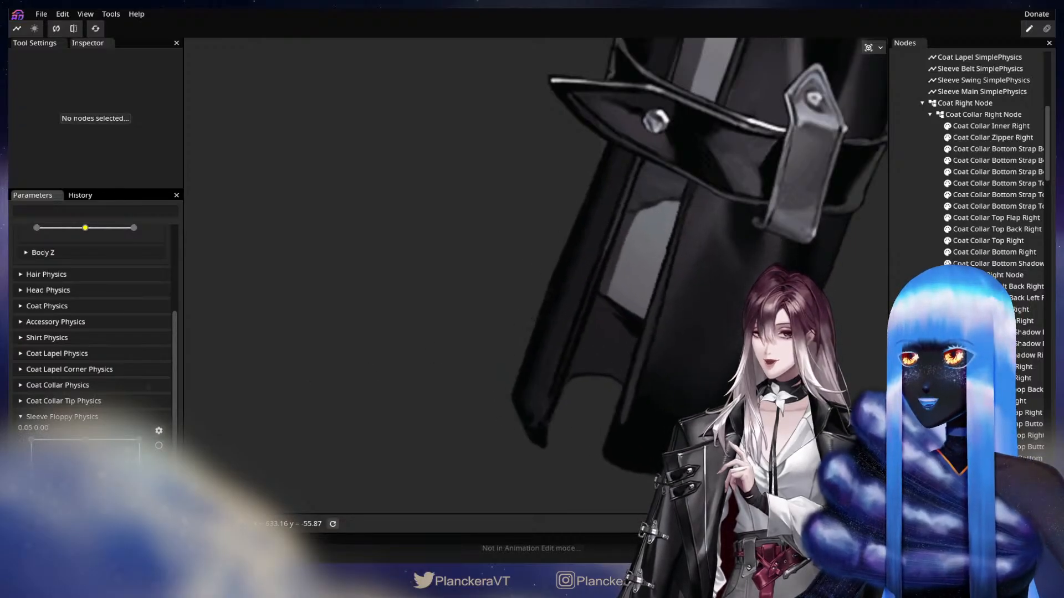
pyautogui.scroll(5, 165, 461)
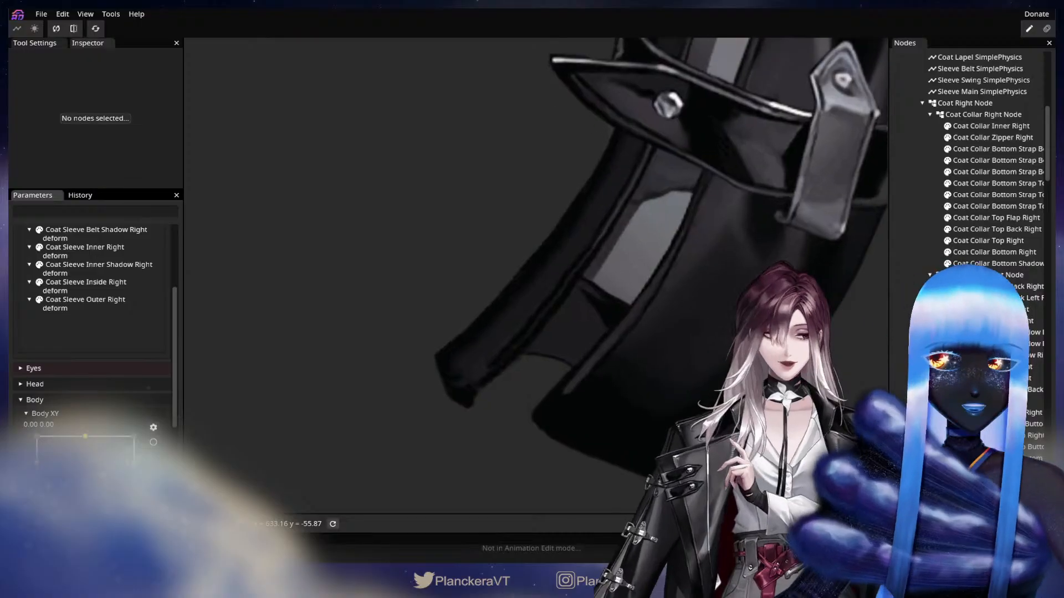
# Even out the inner vertices of the Coat Sleeve Back Right mesh below the lining opening at -1.00 0.00, and deselect the mesh
pyautogui.click(659, 344)
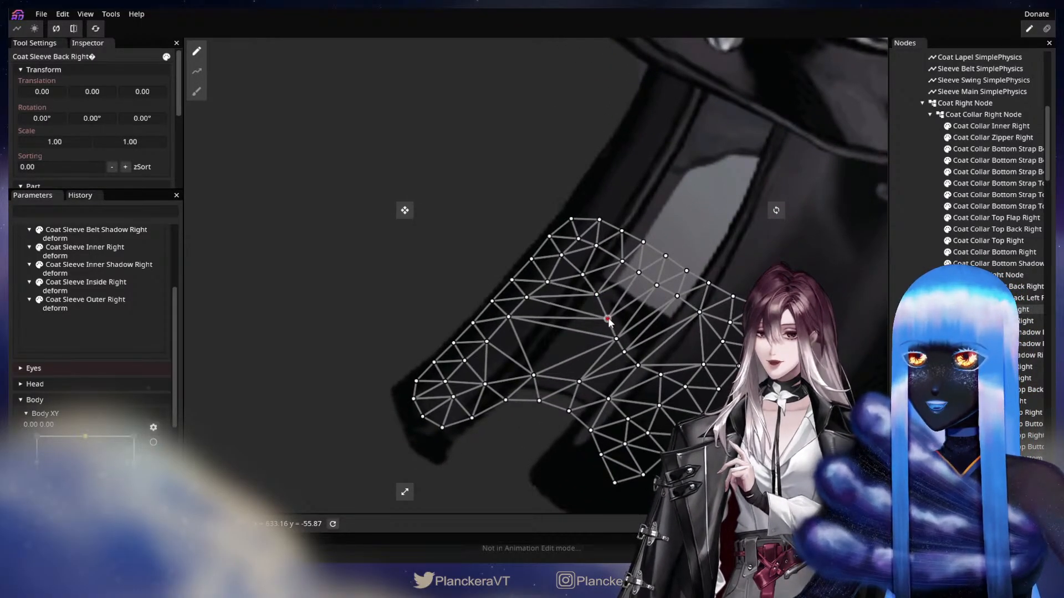
pyautogui.moveTo(597, 294); pyautogui.dragTo(612, 315)
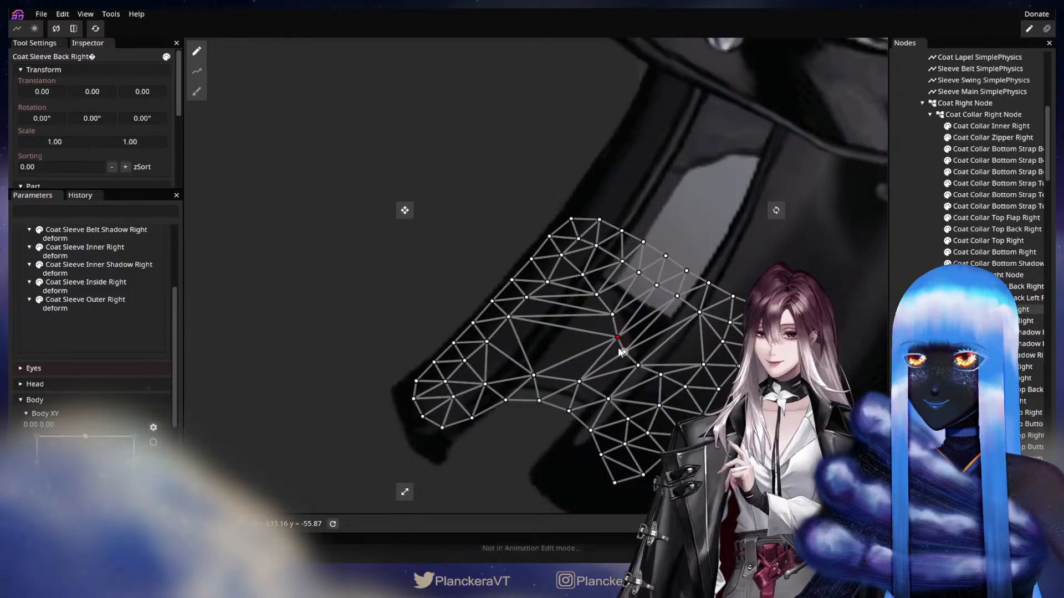
pyautogui.moveTo(629, 351)
pyautogui.mouseDown()
pyautogui.moveTo(623, 343)
pyautogui.moveTo(629, 351)
pyautogui.mouseUp()
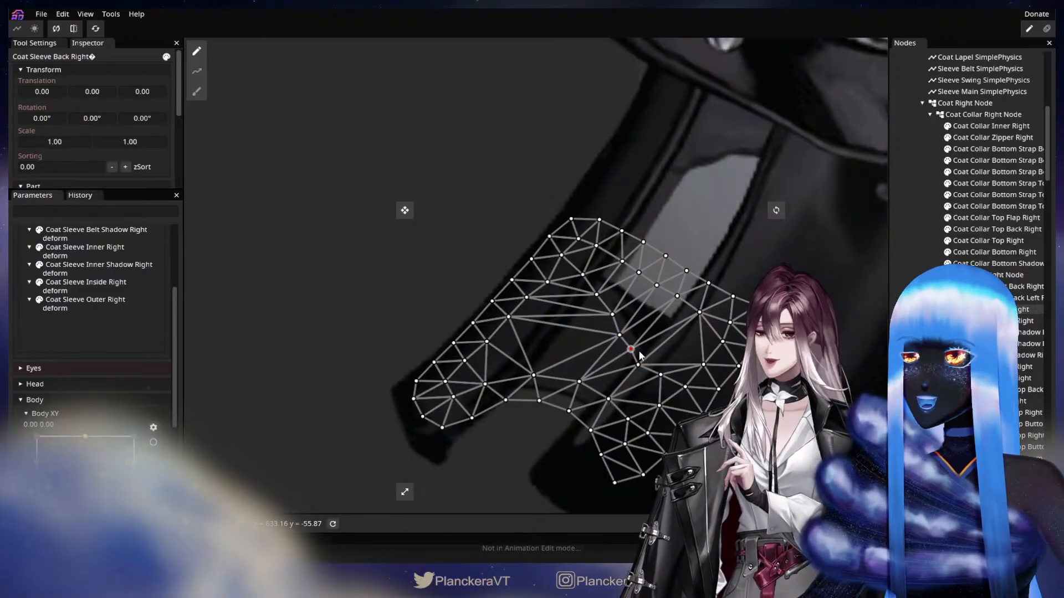
pyautogui.press('Escape')
pyautogui.scroll(-5, 696, 257)
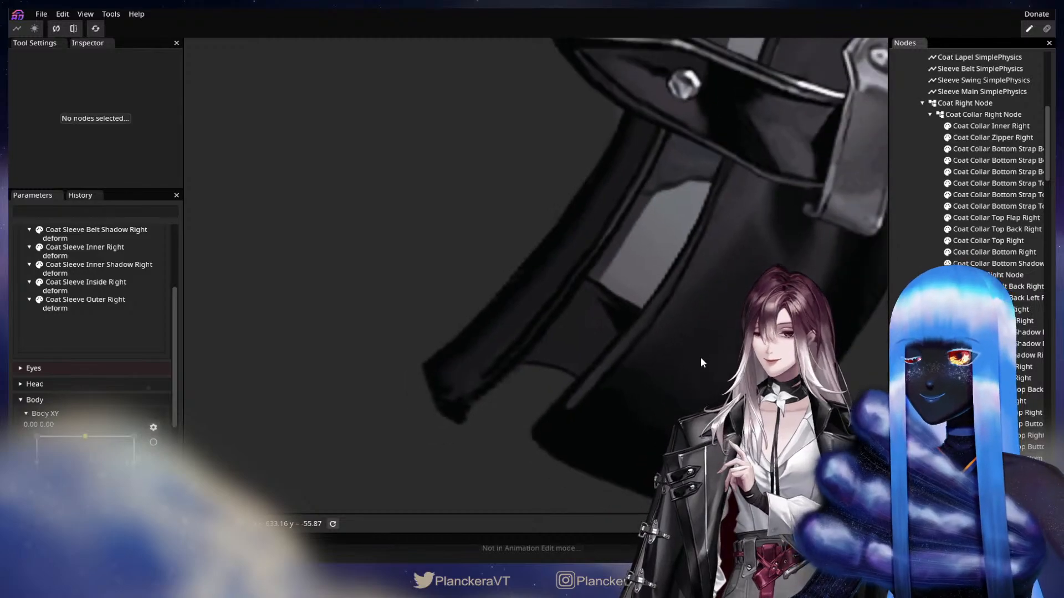
# Stop editing the -1.00 0.00 keypoint and preview the whole lower sleeve by moving the Sleeve Floppy Physics parameter
pyautogui.scroll(-4, 706, 376)
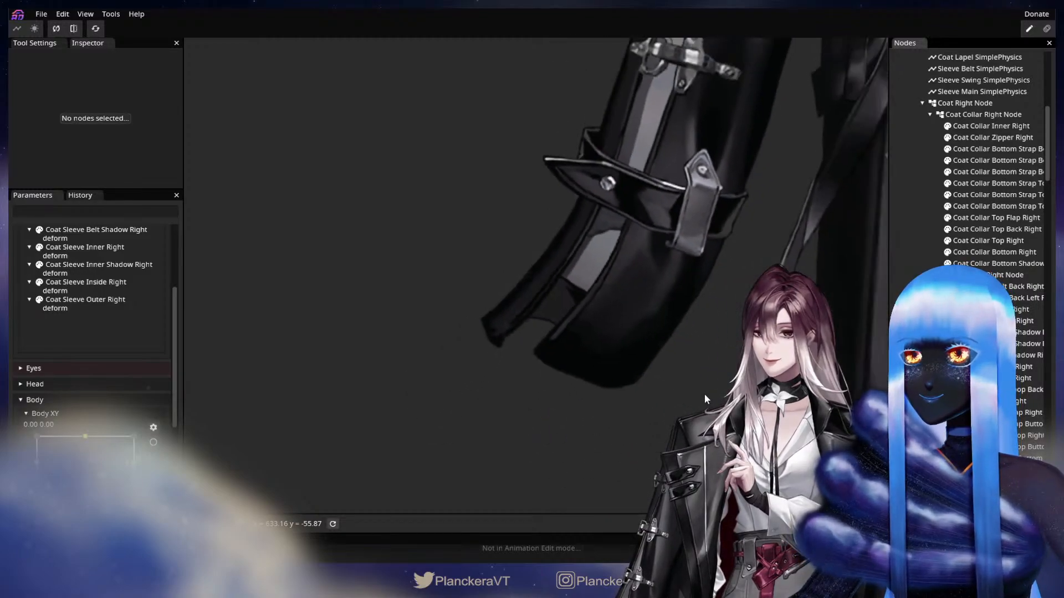
pyautogui.moveTo(750, 345); pyautogui.dragTo(622, 413)
pyautogui.scroll(-5, 165, 265)
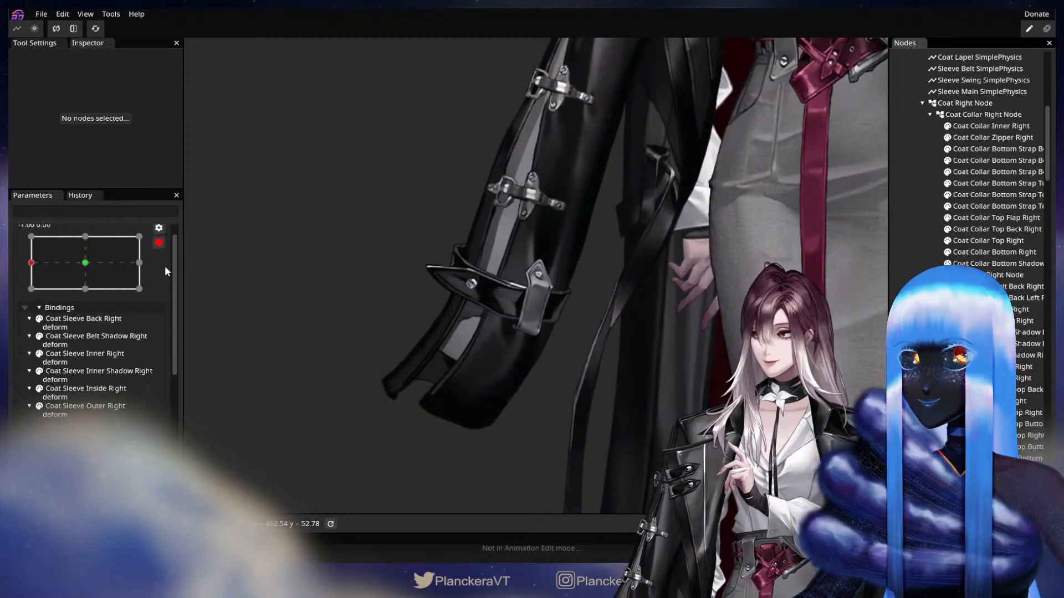
pyautogui.scroll(-1, 91, 332)
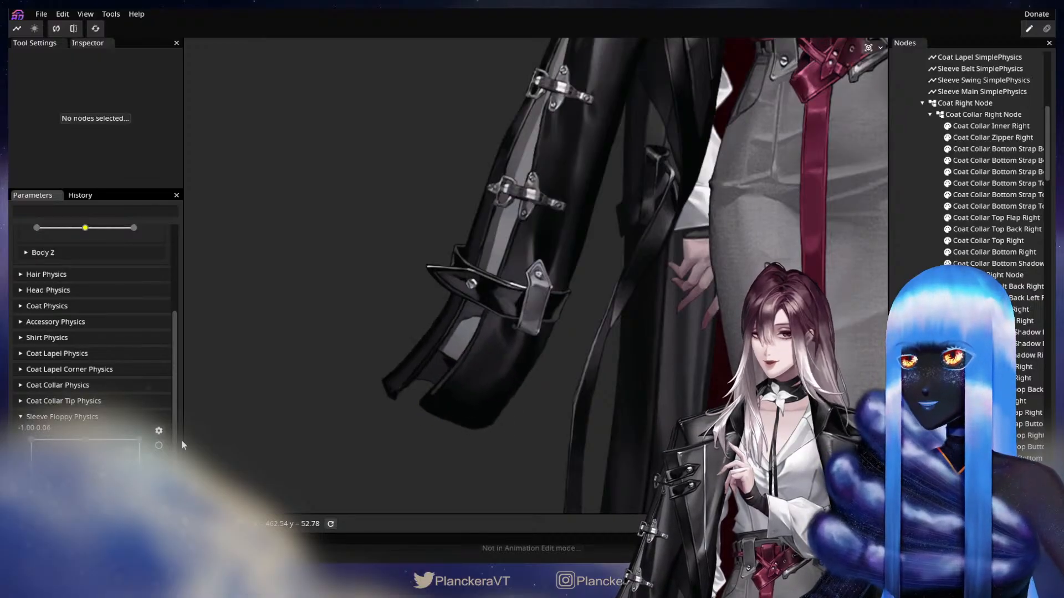
# Resume editing the -1.00 0.00 keypoint and nudge the Coat Sleeve Inner Right mesh edge above the belt outward with a size 50 brush
pyautogui.click(156, 449)
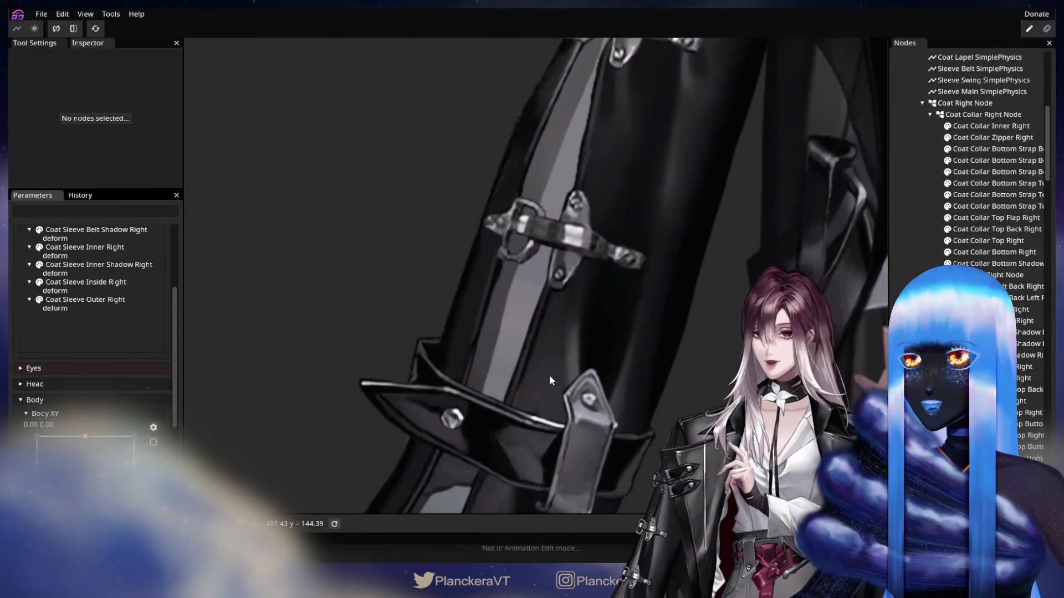
pyautogui.click(1040, 343)
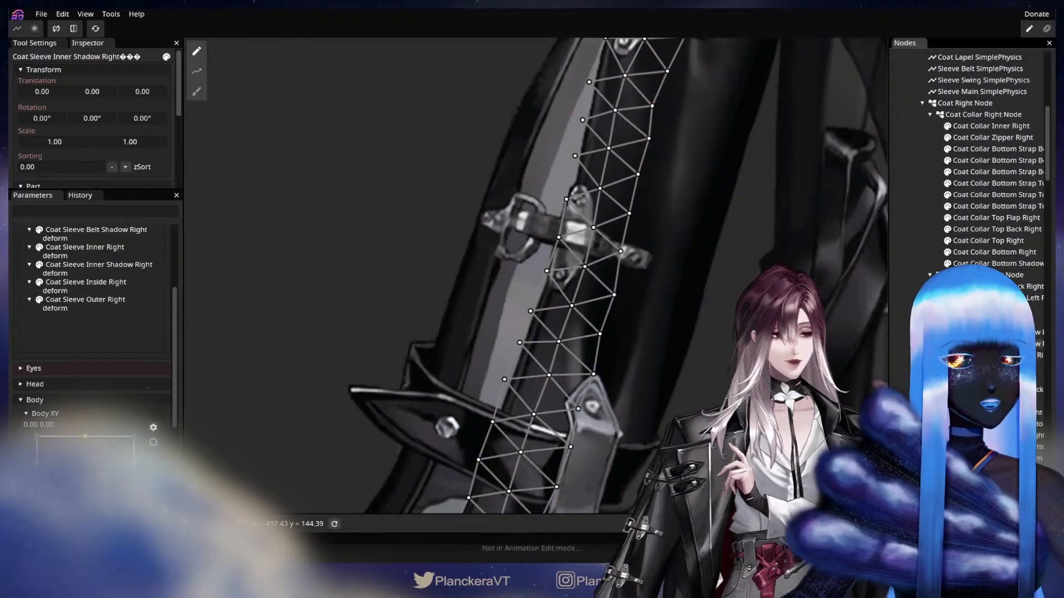
pyautogui.click(1029, 378)
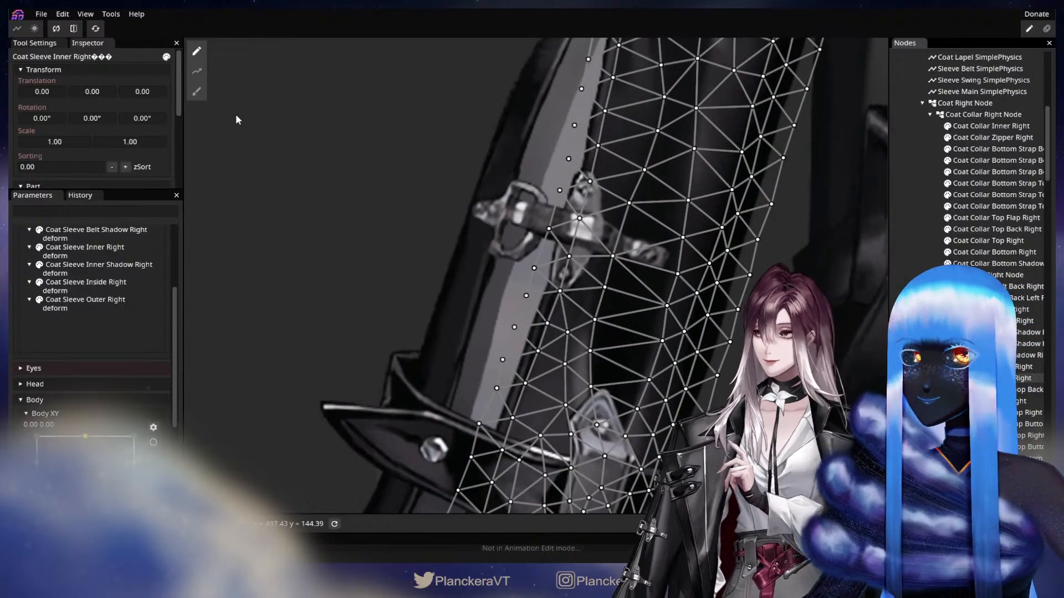
pyautogui.click(197, 91)
pyautogui.moveTo(736, 261); pyautogui.dragTo(275, 180)
pyautogui.moveTo(739, 49); pyautogui.dragTo(717, 53)
pyautogui.moveTo(277, 238); pyautogui.dragTo(771, 281)
pyautogui.scroll(1, 606, 332)
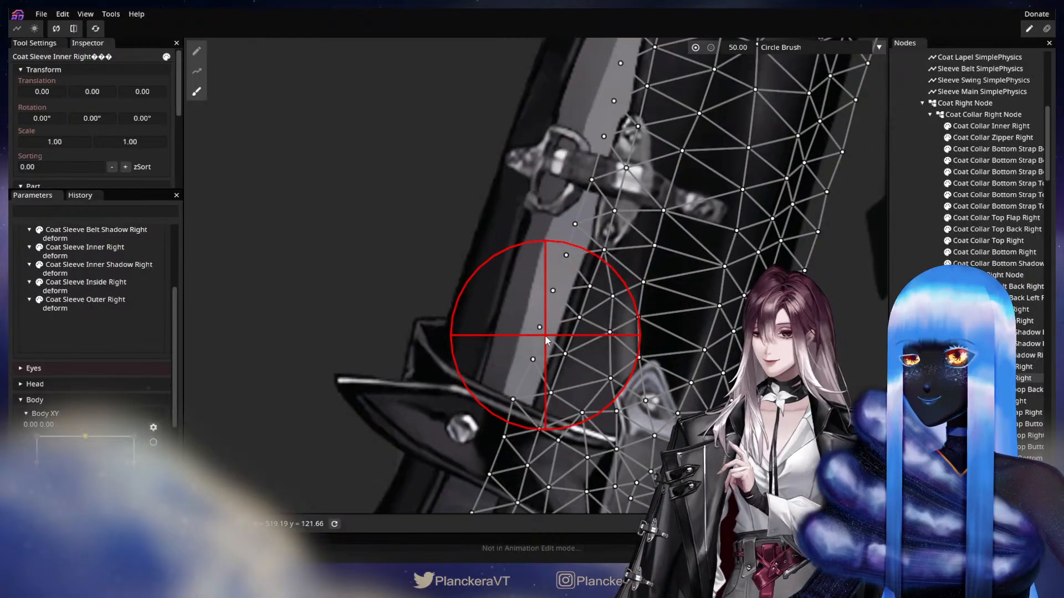
pyautogui.moveTo(543, 327); pyautogui.dragTo(531, 322)
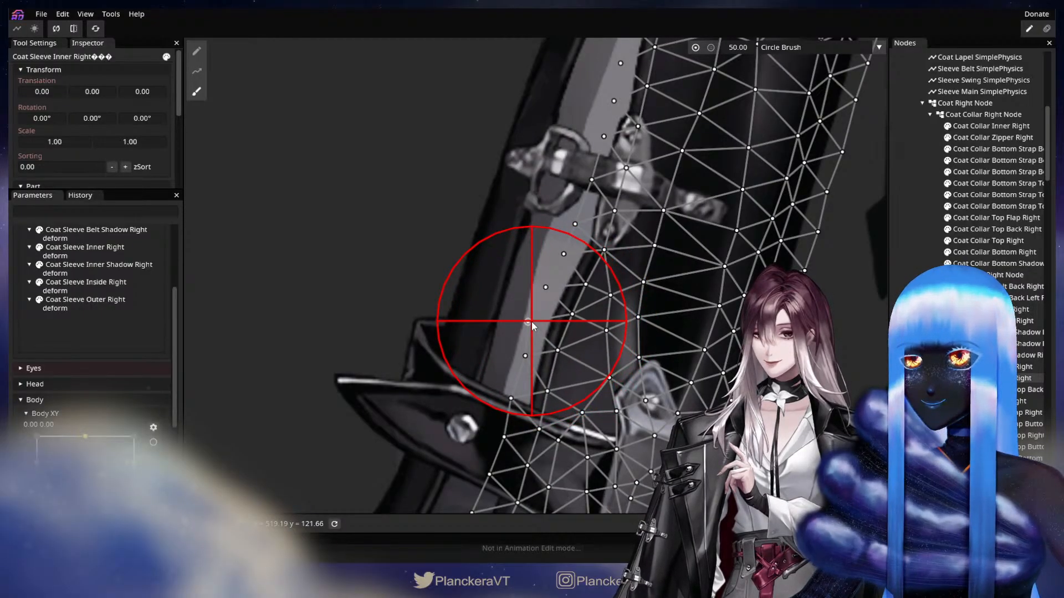
# Nudge the inner edge of the Coat Sleeve Outer Right mesh above the belt outward with the size 50 brush, and deselect the mesh
pyautogui.click(975, 367)
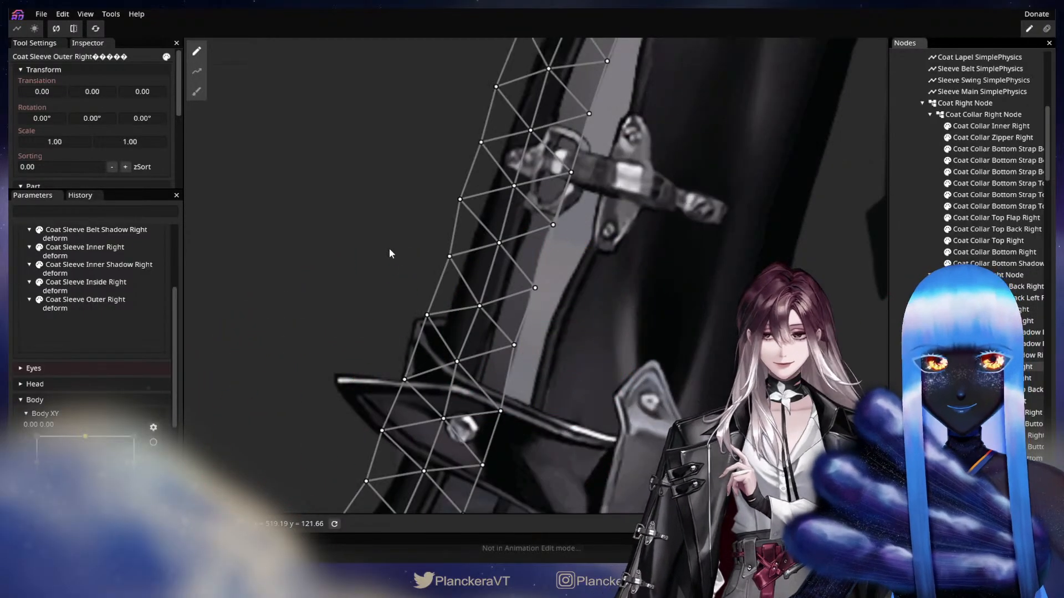
pyautogui.click(196, 92)
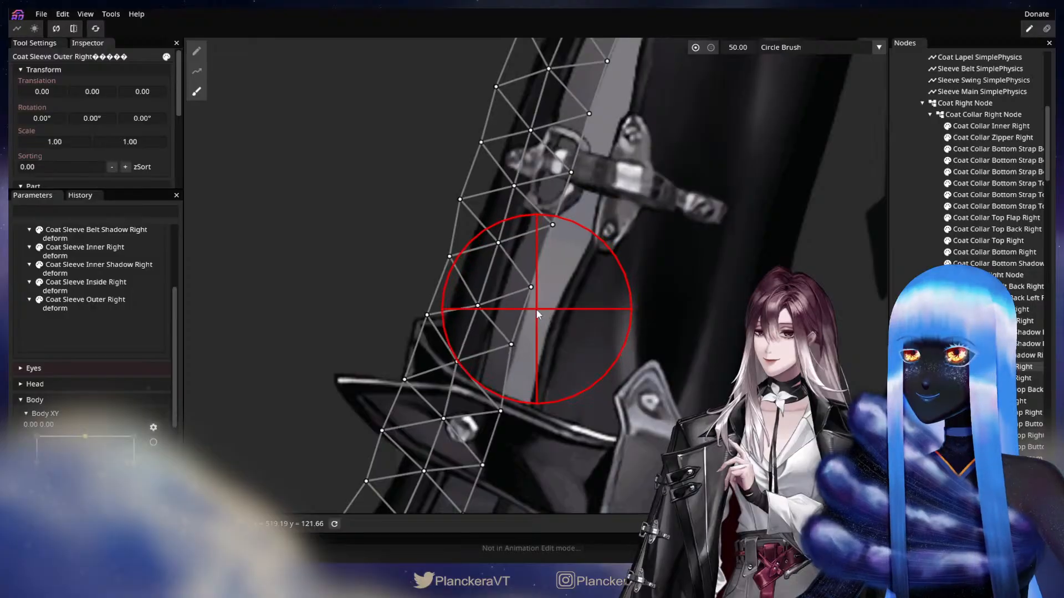
pyautogui.moveTo(536, 308); pyautogui.dragTo(527, 305)
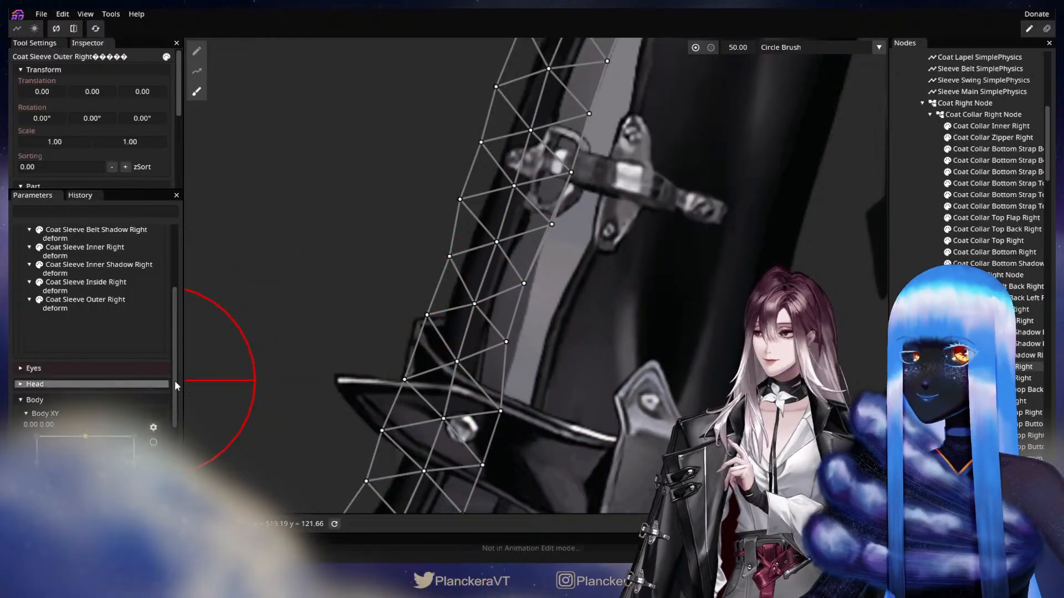
pyautogui.moveTo(174, 381); pyautogui.dragTo(176, 314)
pyautogui.press('Escape')
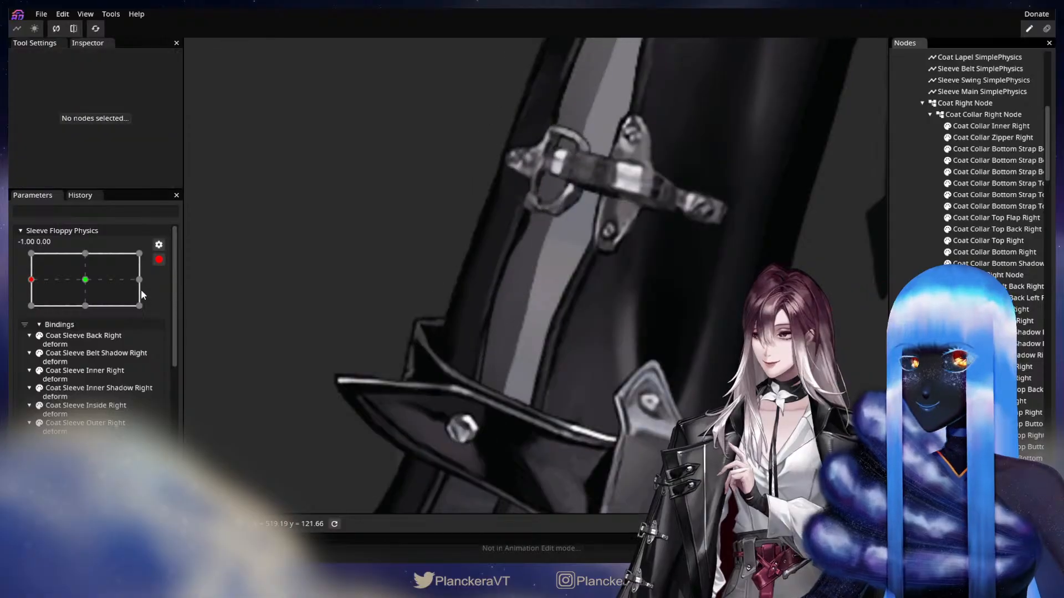
# Stop keypoint editing and check the reshaped opening above the belt by moving the Sleeve Floppy Physics parameter
pyautogui.click(159, 259)
pyautogui.scroll(-3, 97, 416)
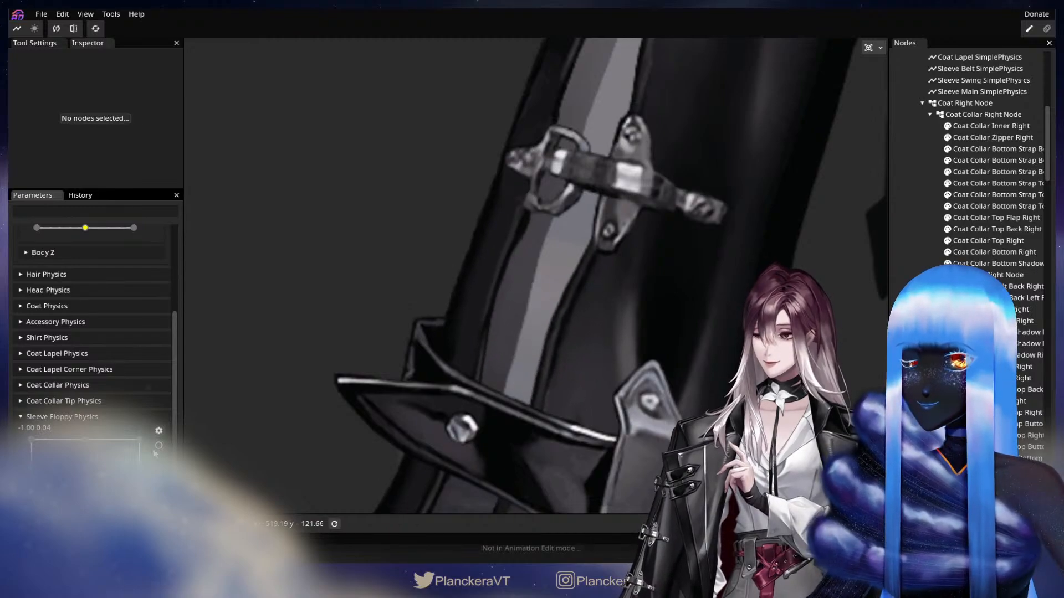
pyautogui.scroll(5, 155, 453)
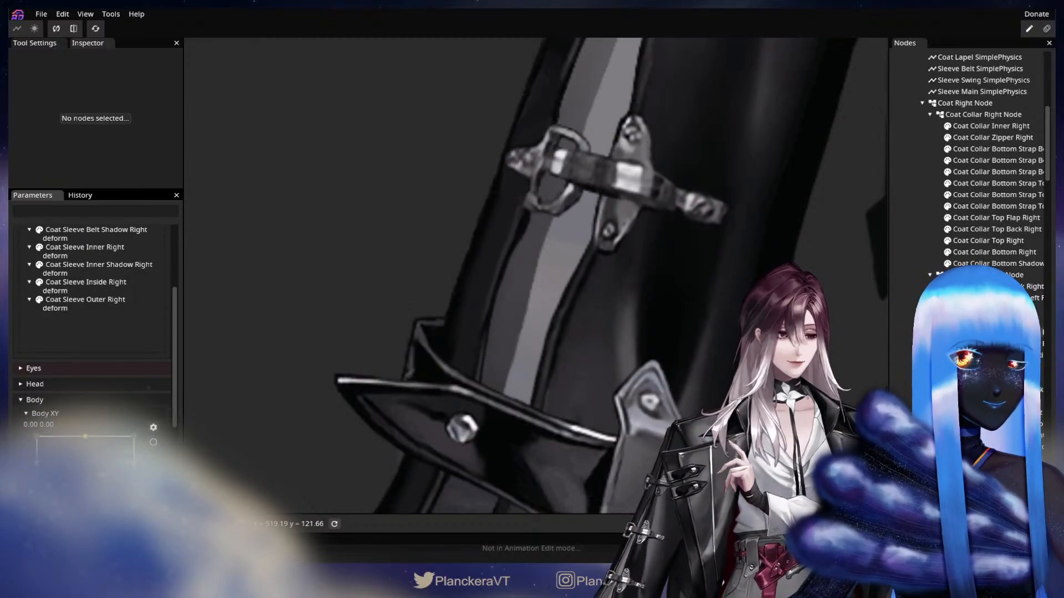
# Brush the Coat Sleeve Inner Shadow Right mesh edge outward above the belt to follow the opening at -1.00 0.00
pyautogui.click(99, 265)
pyautogui.click(197, 91)
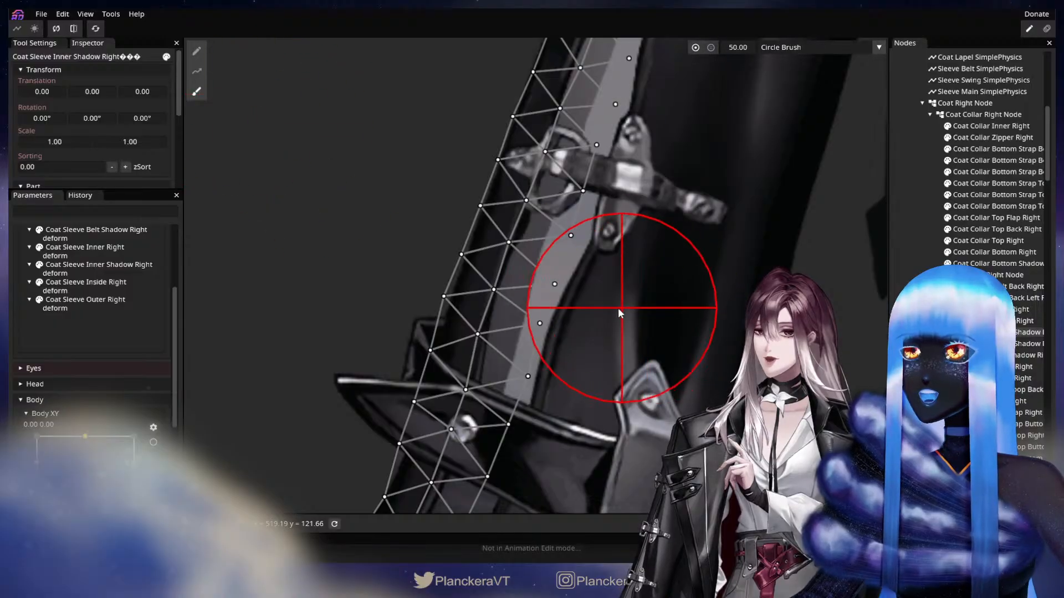
pyautogui.moveTo(617, 308); pyautogui.dragTo(571, 308)
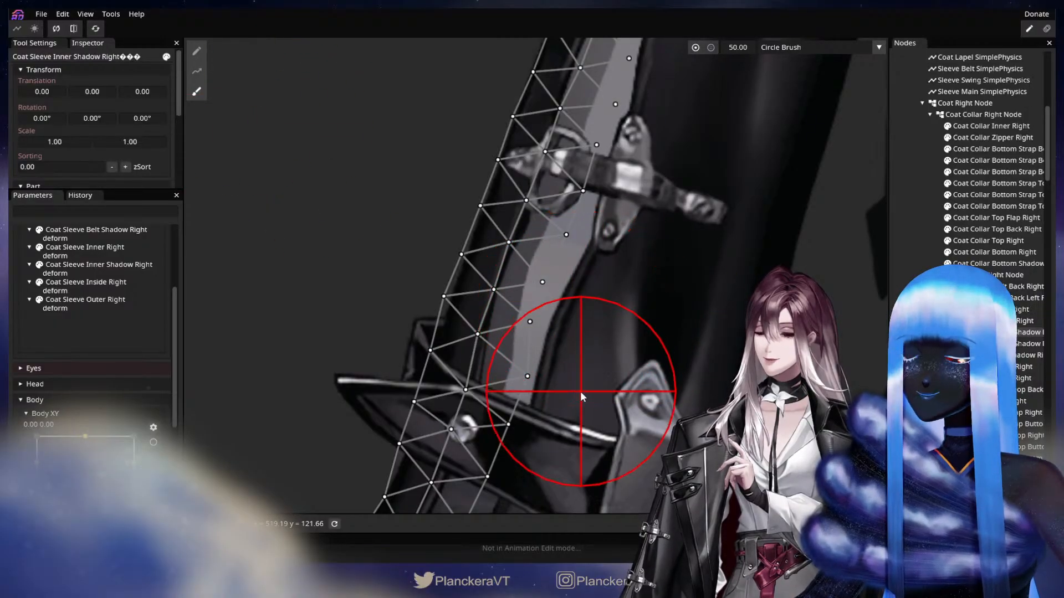
pyautogui.moveTo(580, 391); pyautogui.dragTo(563, 385)
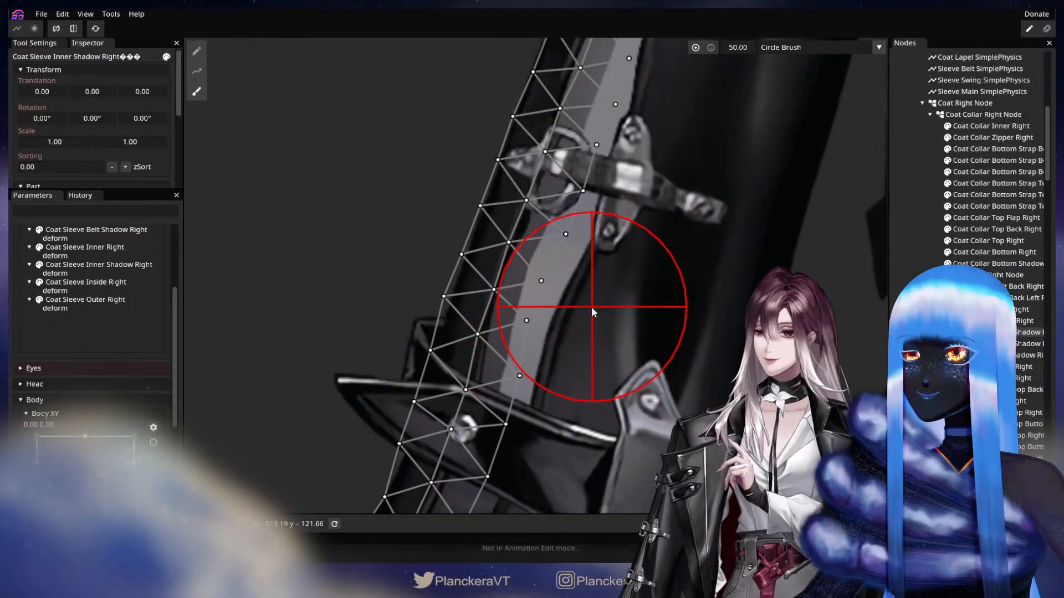
pyautogui.scroll(3, 122, 345)
pyautogui.scroll(1, 120, 340)
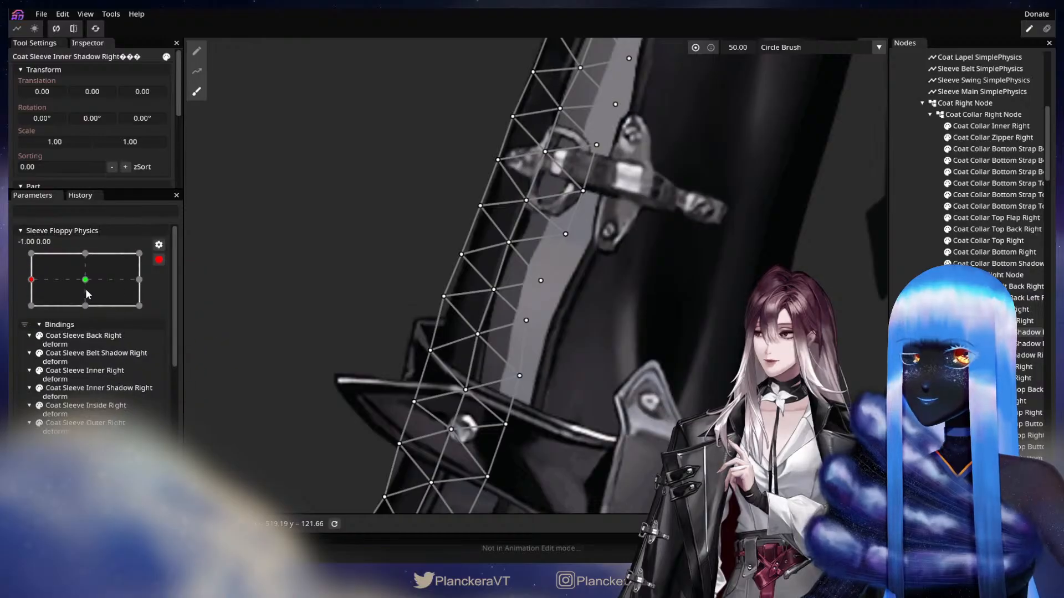
pyautogui.moveTo(85, 285); pyautogui.dragTo(32, 279)
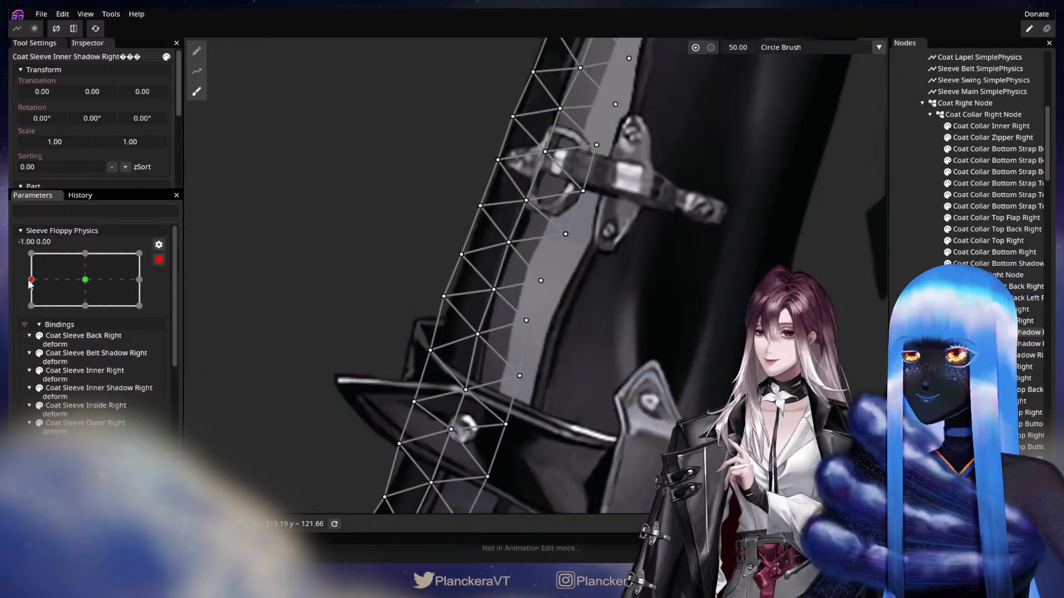
# Deform the Coat Sleeve Outer Right mesh outward between the two lower buckles with the brush set to size 69
pyautogui.click(964, 344)
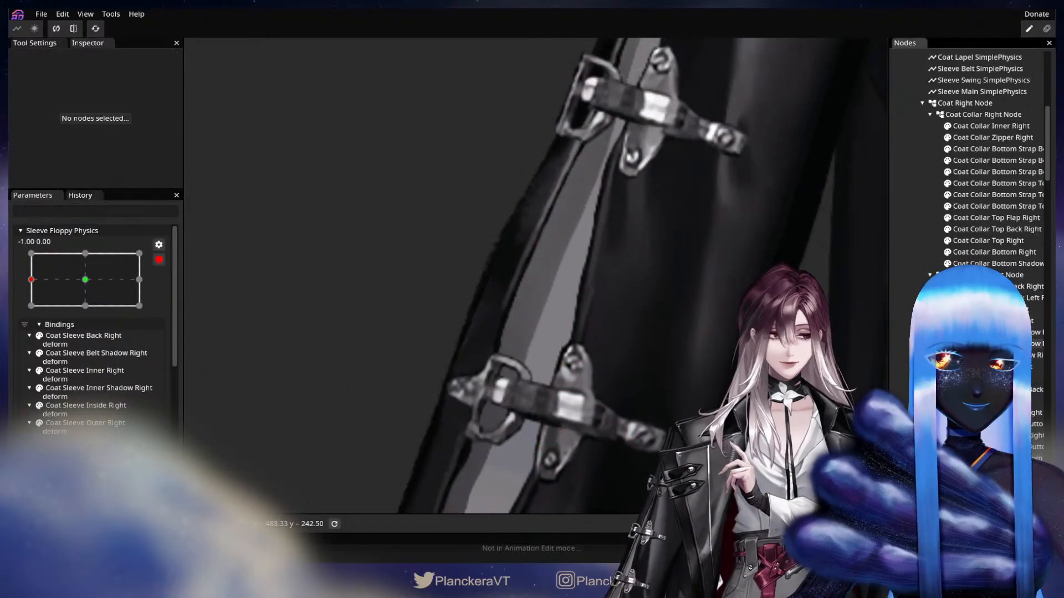
pyautogui.click(964, 343)
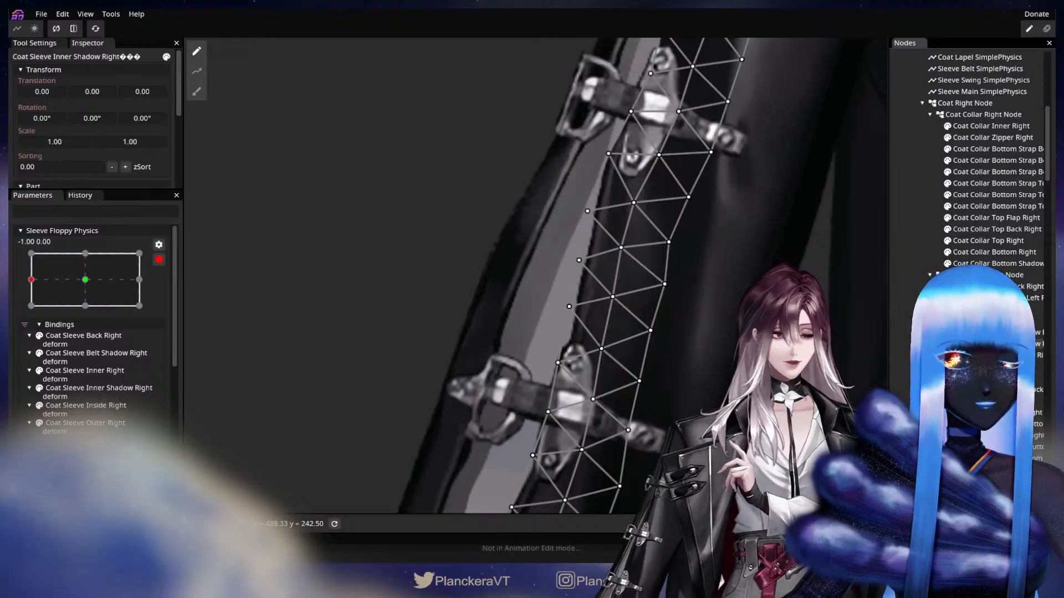
pyautogui.click(964, 366)
pyautogui.moveTo(364, 198); pyautogui.dragTo(347, 216)
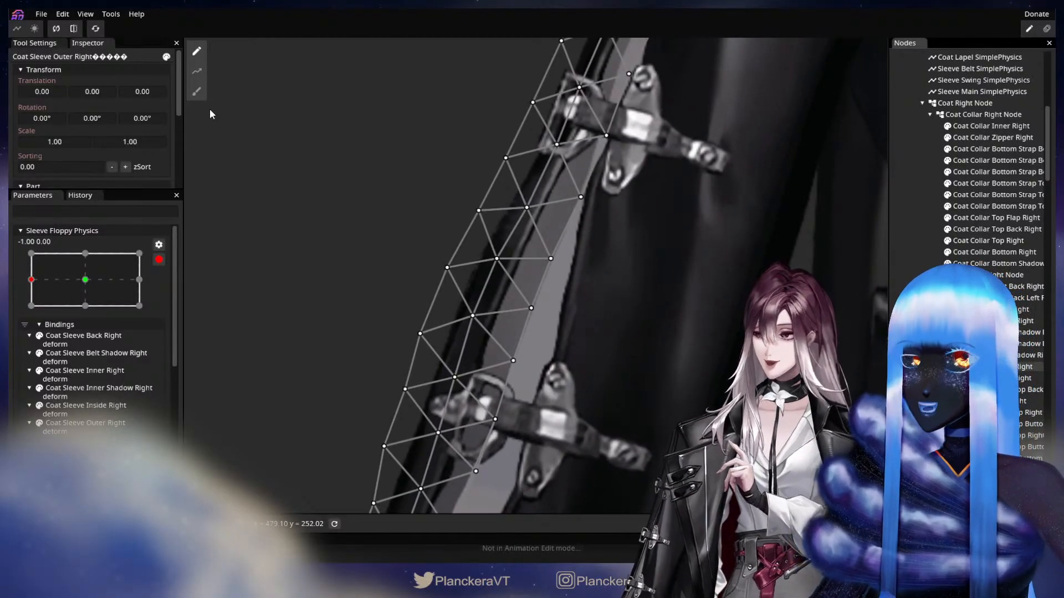
pyautogui.click(197, 91)
pyautogui.moveTo(743, 126); pyautogui.dragTo(713, 109)
pyautogui.moveTo(738, 49); pyautogui.dragTo(748, 49)
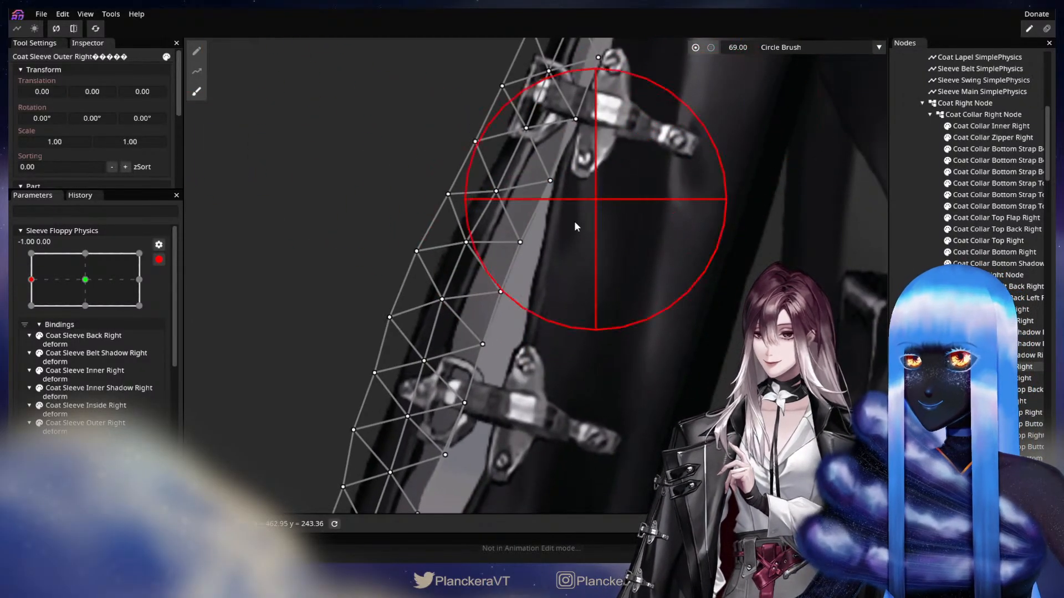
pyautogui.moveTo(529, 263); pyautogui.dragTo(510, 254)
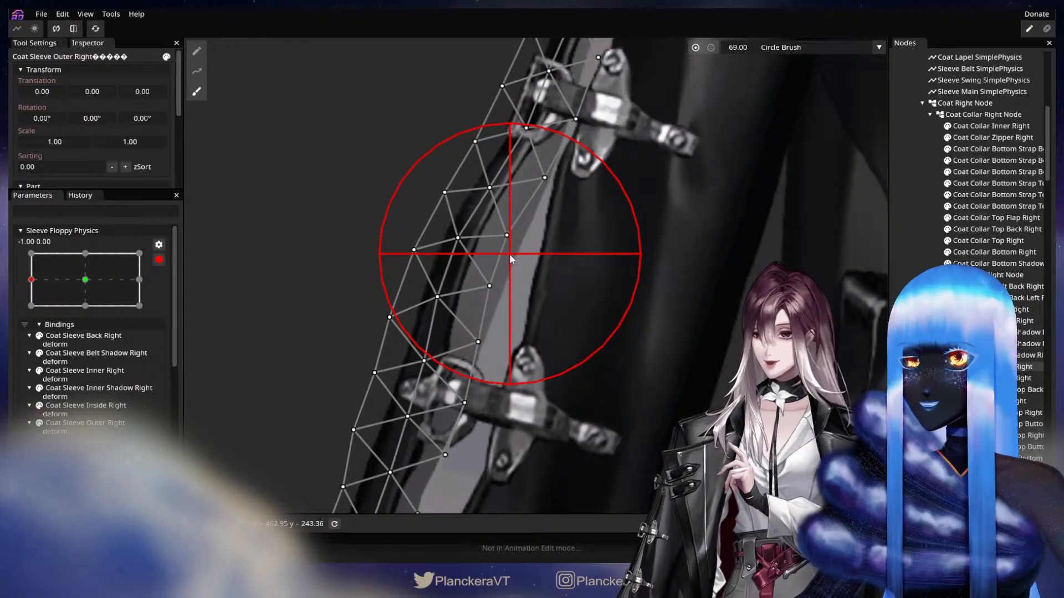
# Push the Coat Sleeve Inner Right mesh edge outward between the two lower buckles, undoing the large stroke and using brush size 51
pyautogui.click(989, 378)
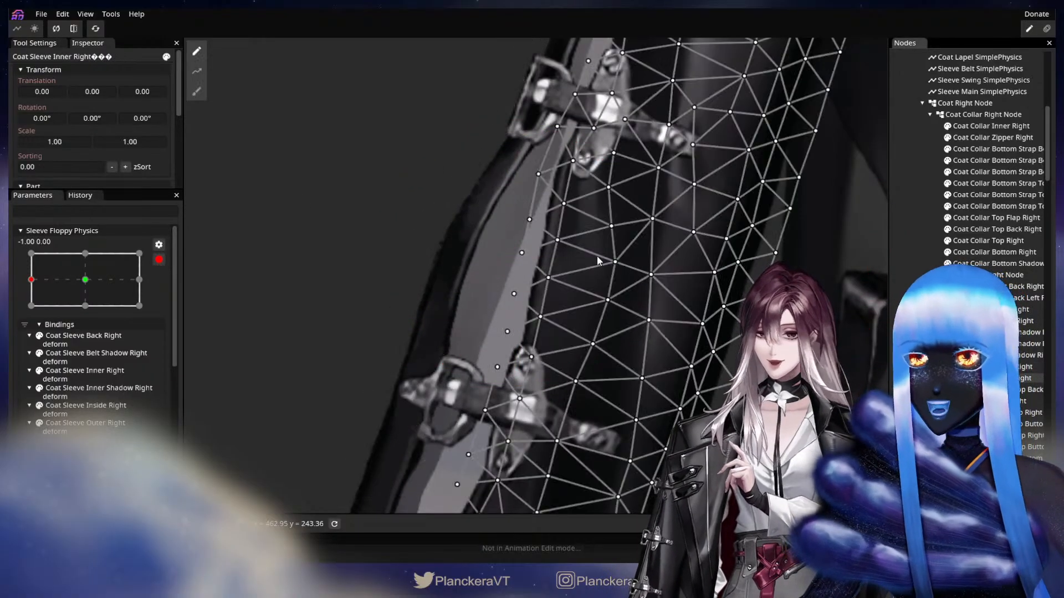
pyautogui.click(196, 91)
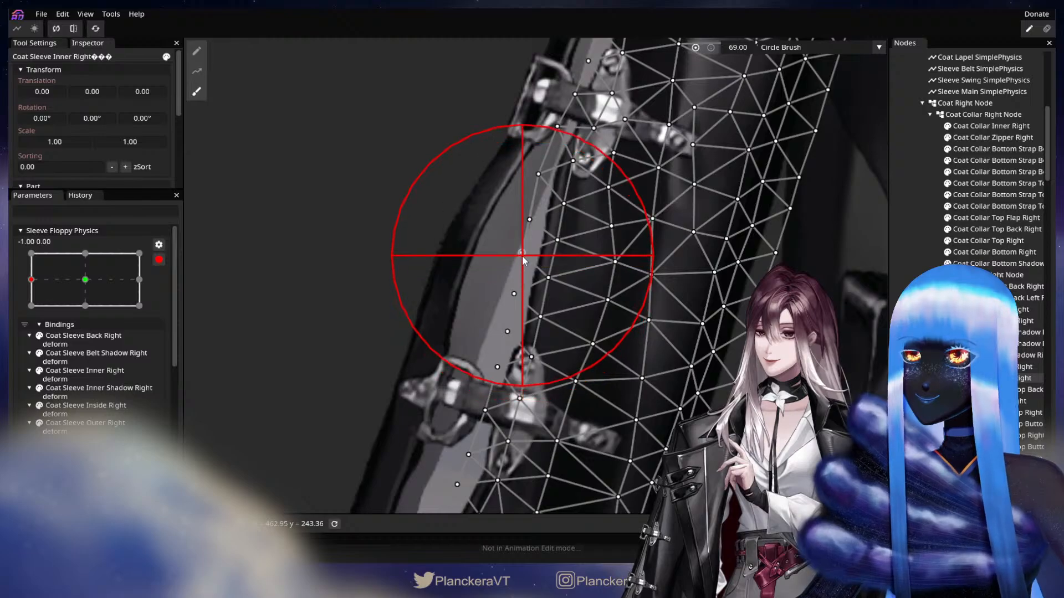
pyautogui.moveTo(520, 255); pyautogui.dragTo(507, 256)
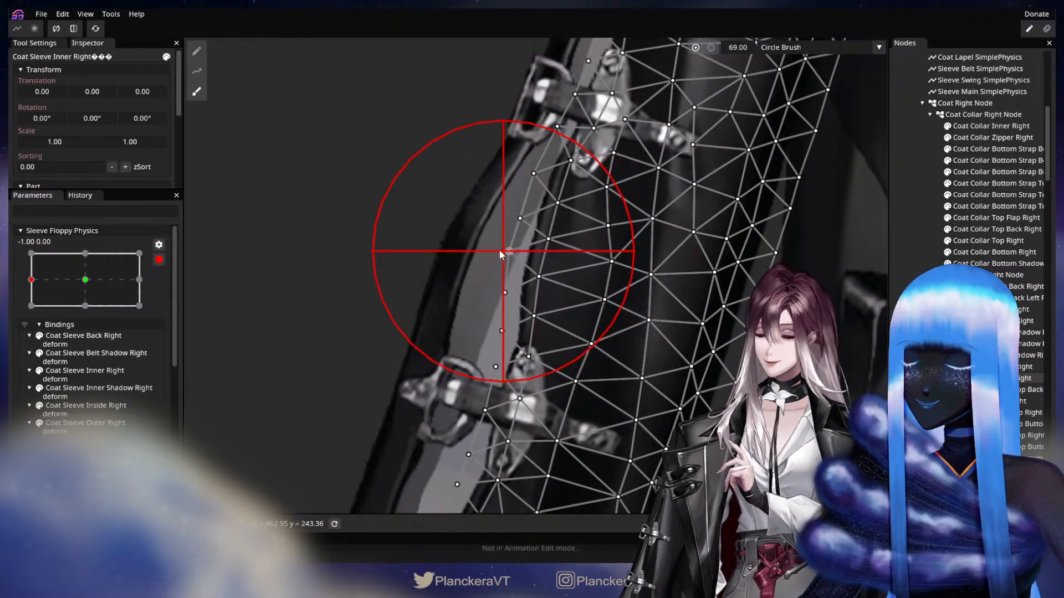
pyautogui.hotkey('ctrl', 'z')
pyautogui.moveTo(886, 90)
pyautogui.mouseDown()
pyautogui.moveTo(813, 85)
pyautogui.moveTo(746, 61)
pyautogui.moveTo(749, 53)
pyautogui.mouseUp()
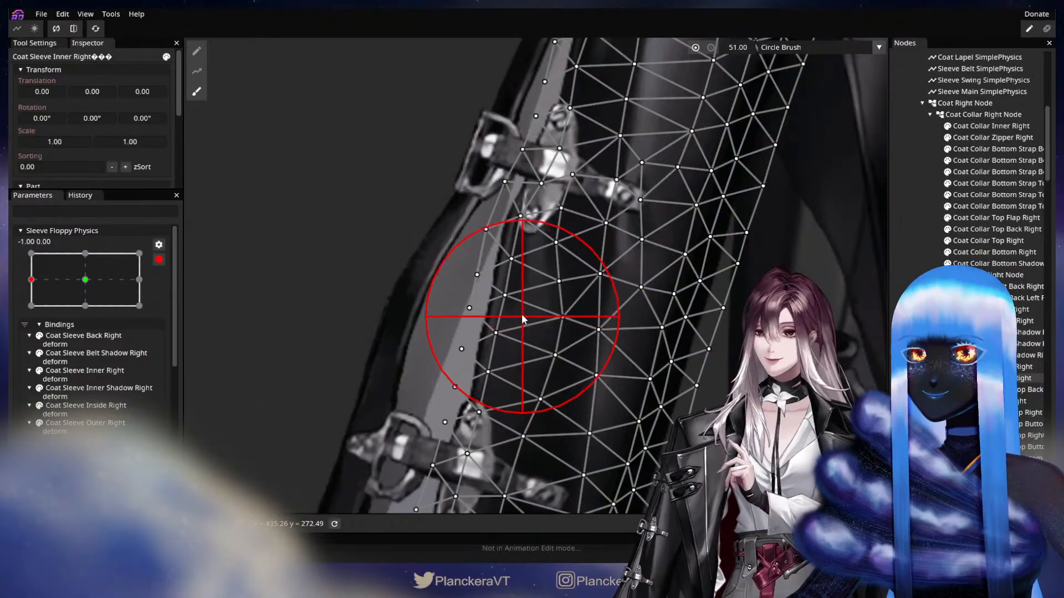
pyautogui.moveTo(493, 316); pyautogui.dragTo(473, 306)
pyautogui.moveTo(657, 326); pyautogui.dragTo(759, 316)
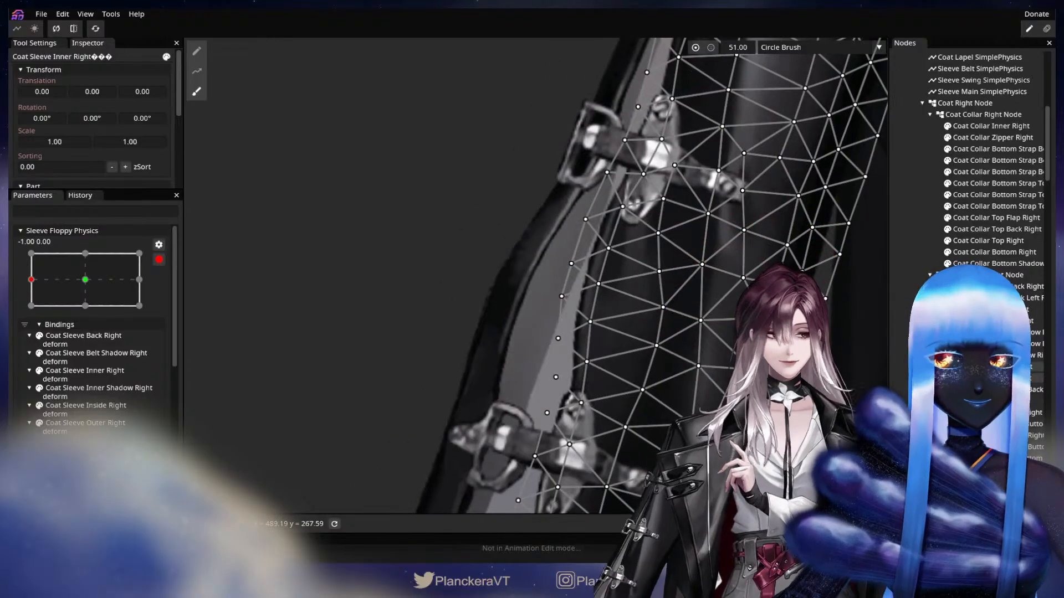
# Pull the Coat Sleeve Inner Shadow Right mesh inward from the opening's edge between the two lower buckles with the size 51 brush
pyautogui.click(986, 333)
pyautogui.click(197, 92)
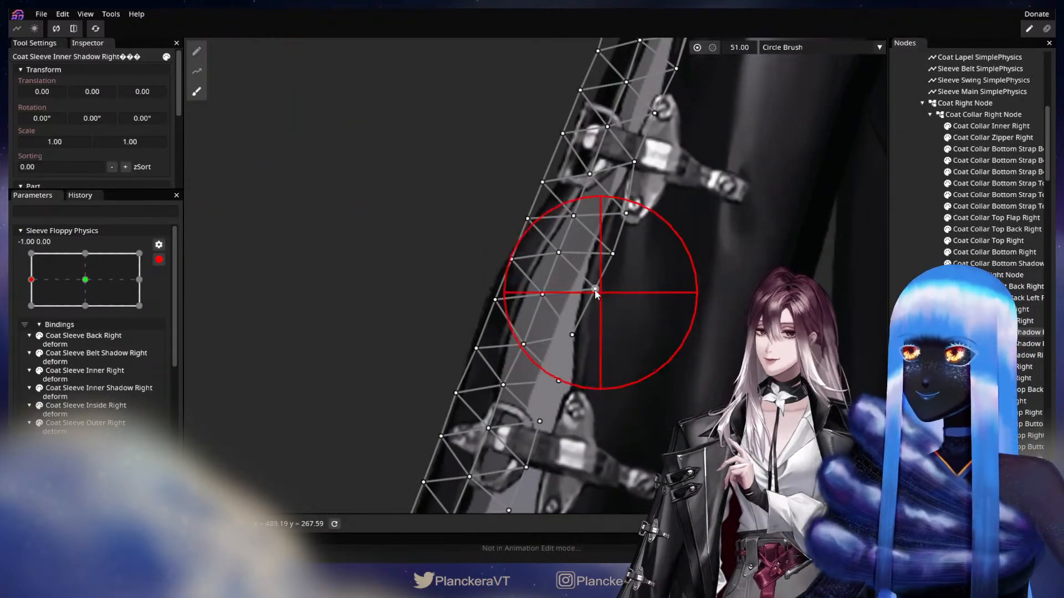
pyautogui.moveTo(586, 289); pyautogui.dragTo(576, 286)
pyautogui.moveTo(577, 333); pyautogui.dragTo(565, 334)
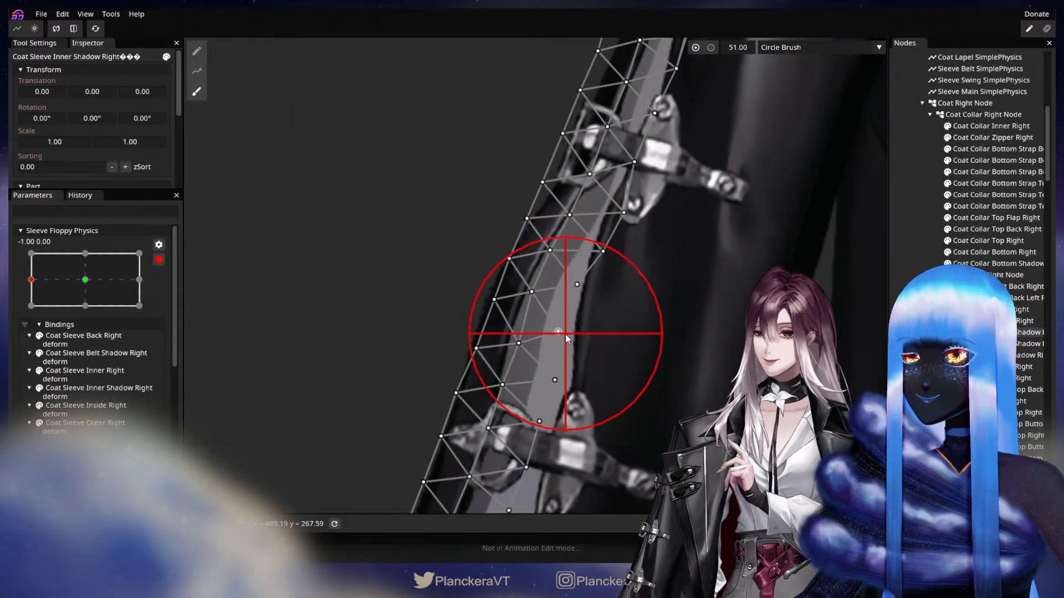
pyautogui.moveTo(56, 285)
pyautogui.mouseDown()
pyautogui.moveTo(80, 283)
pyautogui.moveTo(55, 284)
pyautogui.mouseUp()
pyautogui.moveTo(643, 220); pyautogui.dragTo(638, 222)
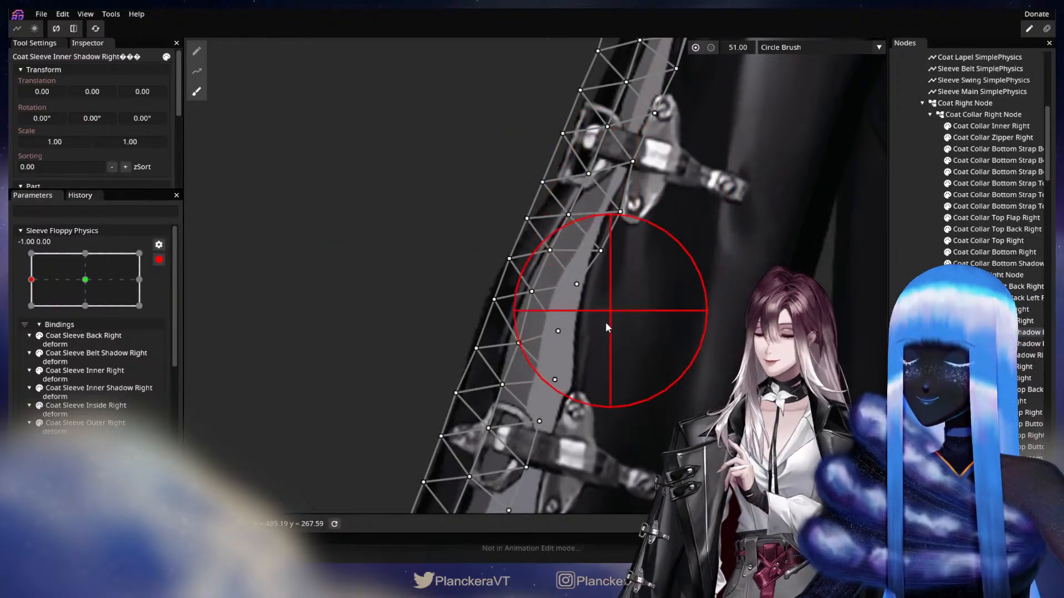
pyautogui.moveTo(605, 325)
pyautogui.mouseDown()
pyautogui.moveTo(570, 385)
pyautogui.moveTo(586, 331)
pyautogui.mouseUp()
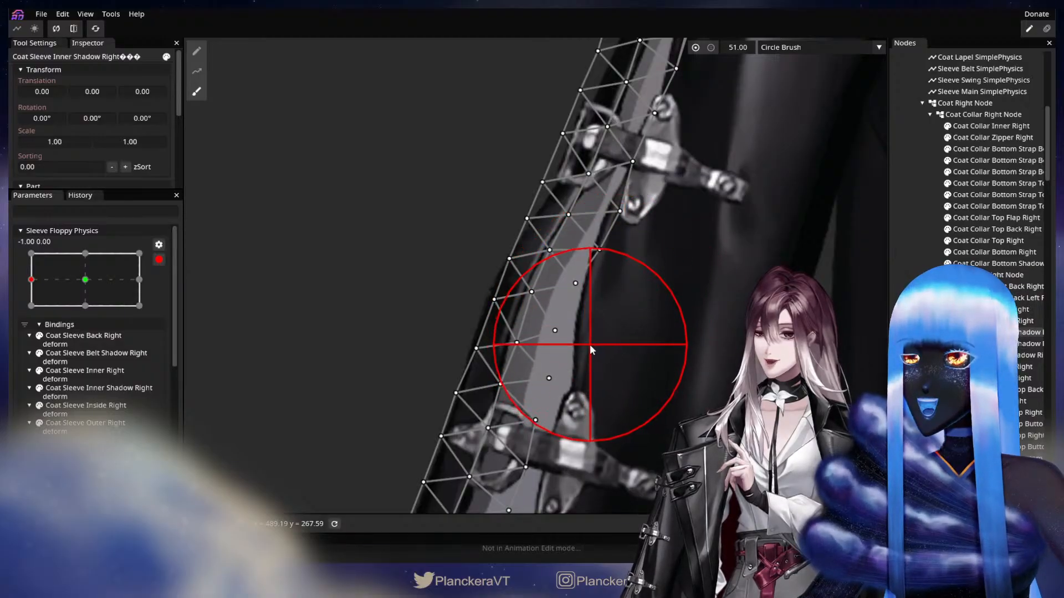
# Fine-tune individual edge vertices of the Coat Sleeve Inner Shadow Right mesh along the opening between the buckles
pyautogui.click(197, 51)
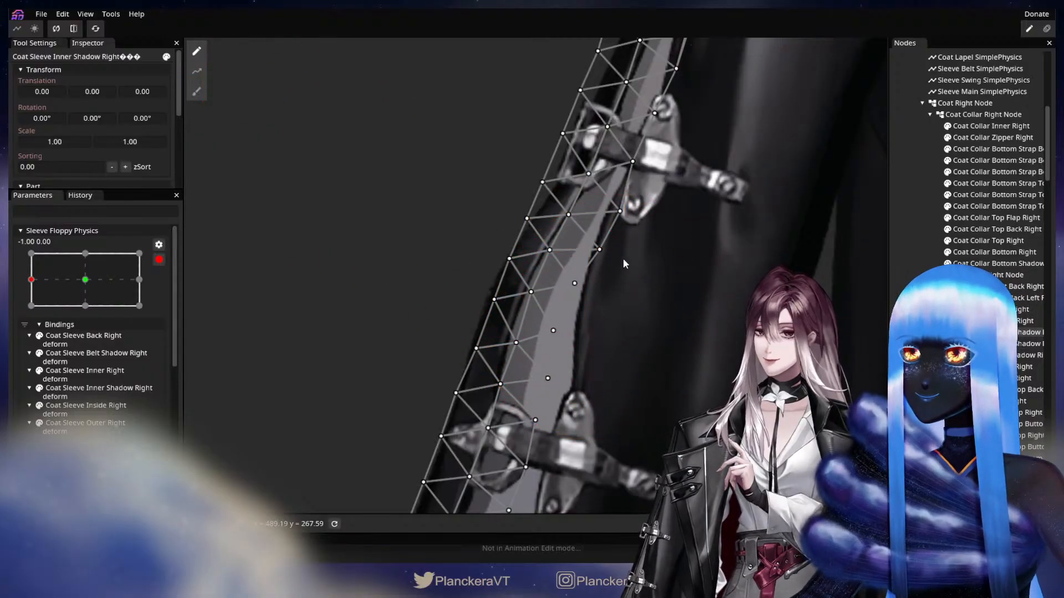
pyautogui.click(577, 285)
pyautogui.moveTo(81, 284); pyautogui.dragTo(48, 281)
pyautogui.moveTo(679, 174); pyautogui.dragTo(602, 424)
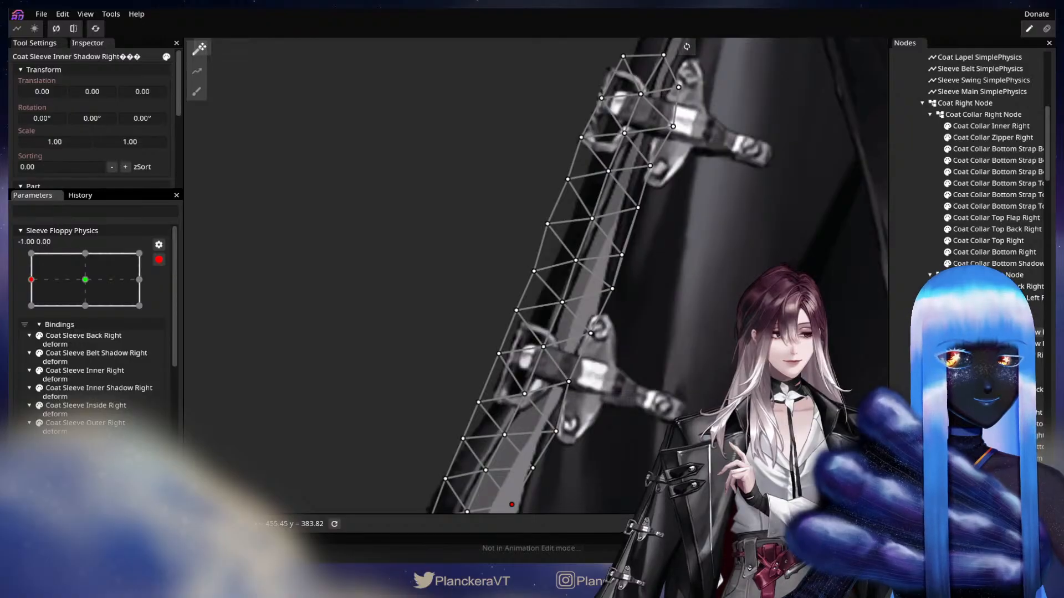
# Nudge the Coat Sleeve Outer Right mesh edge outward between the next pair of buckles up the sleeve with the size 51 brush
pyautogui.click(463, 214)
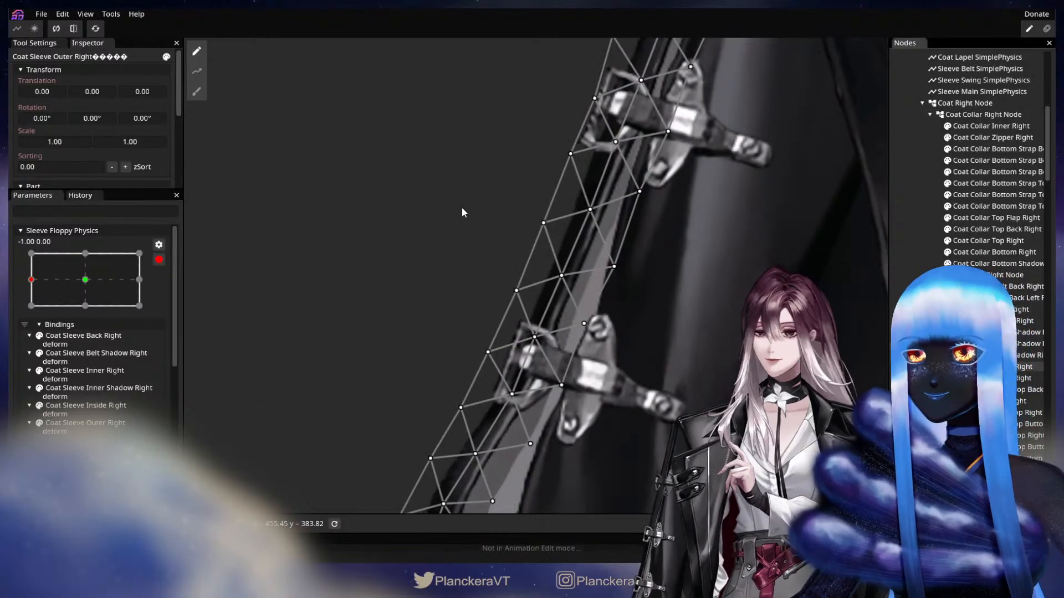
pyautogui.click(197, 91)
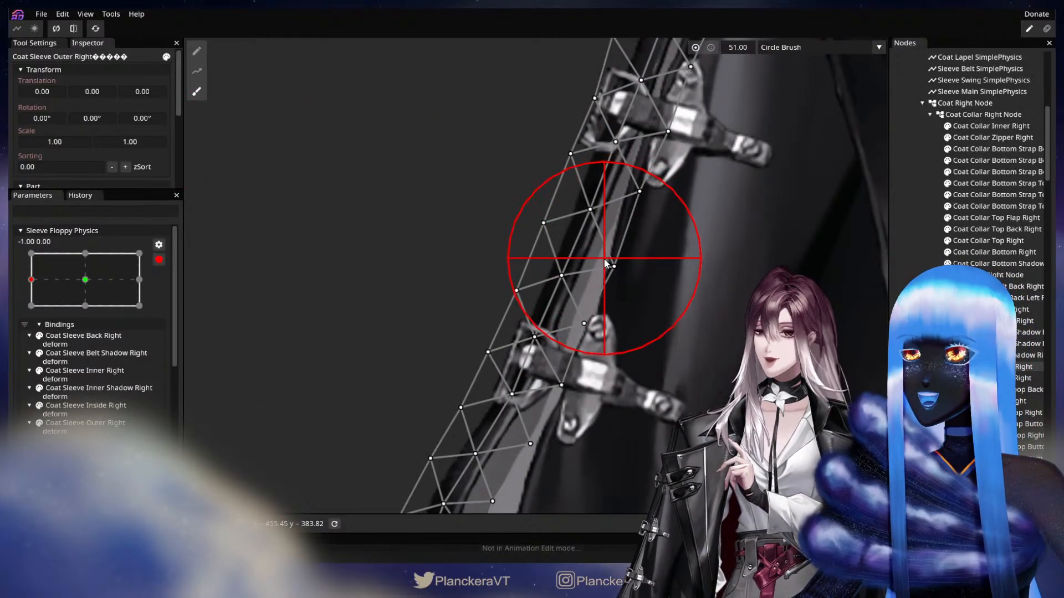
pyautogui.moveTo(605, 260); pyautogui.dragTo(598, 257)
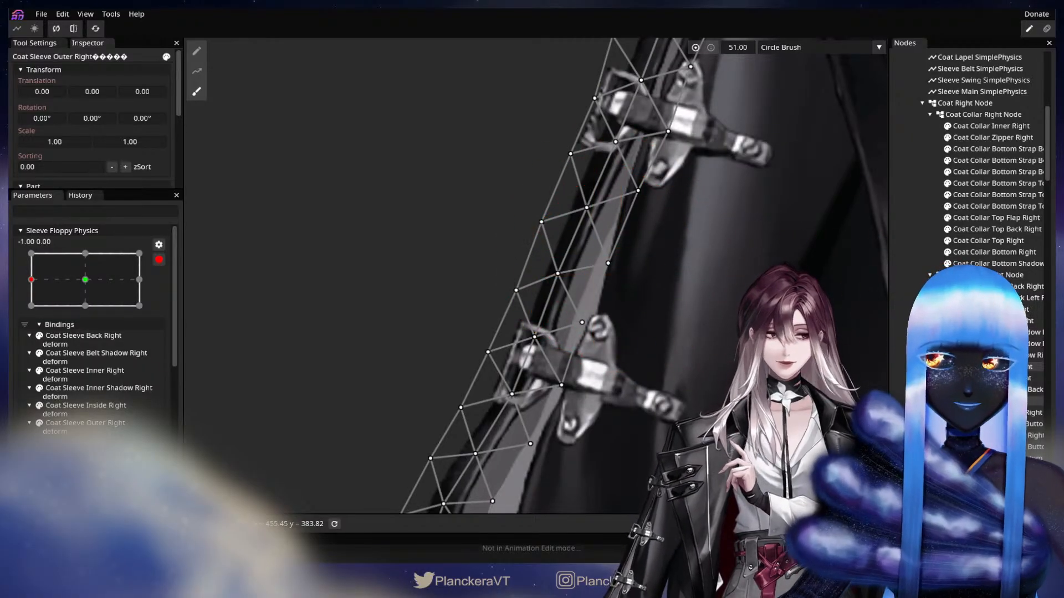
# Push the Coat Sleeve Inner Right mesh edge outward between the middle pair of sleeve buckles with the size 51 brush
pyautogui.click(976, 378)
pyautogui.click(199, 93)
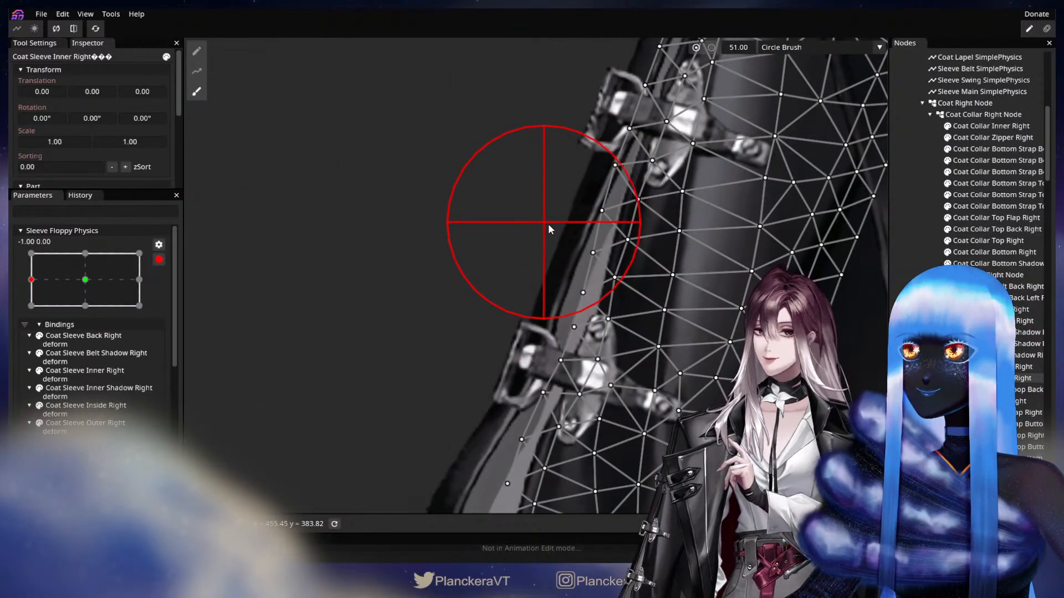
pyautogui.moveTo(578, 232); pyautogui.dragTo(567, 228)
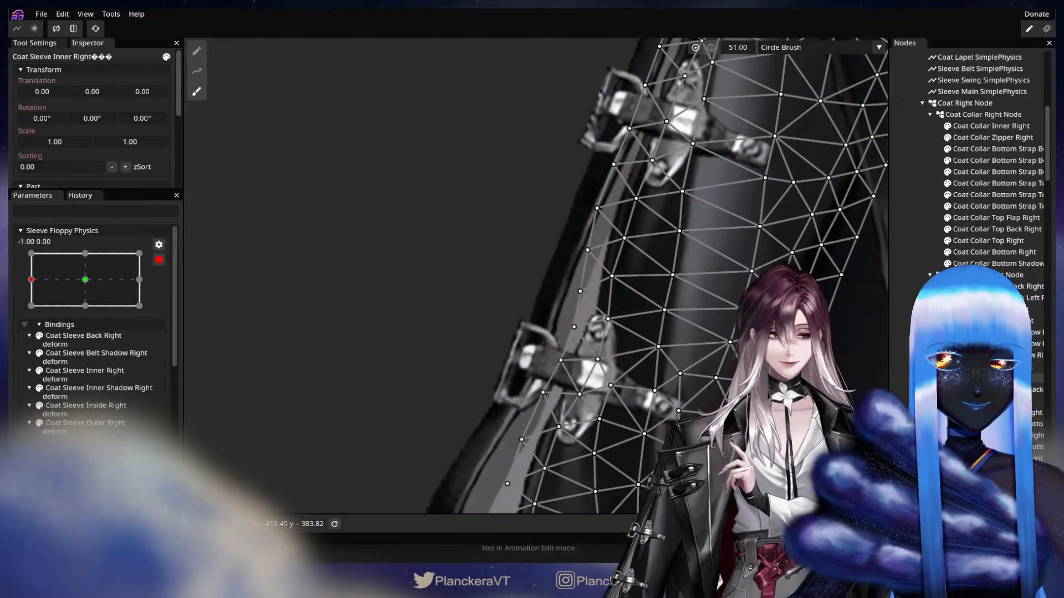
# Nudge the Coat Sleeve Inner Shadow Right mesh along the gap between the same buckles, keeping the parameter at the -1.00, 0.00 keypoint
pyautogui.click(980, 332)
pyautogui.click(197, 92)
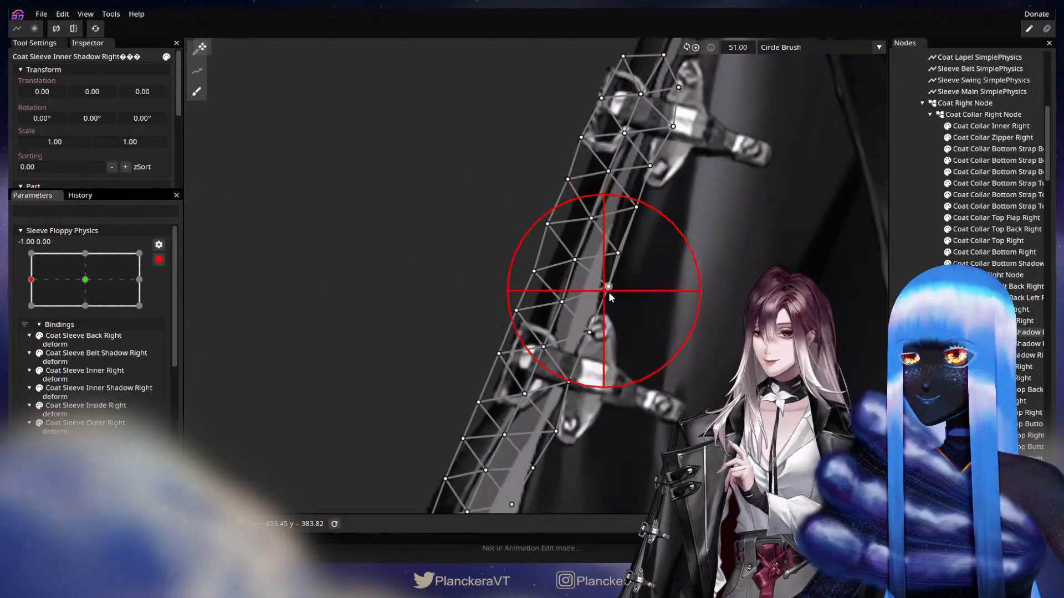
pyautogui.moveTo(657, 294); pyautogui.dragTo(654, 291)
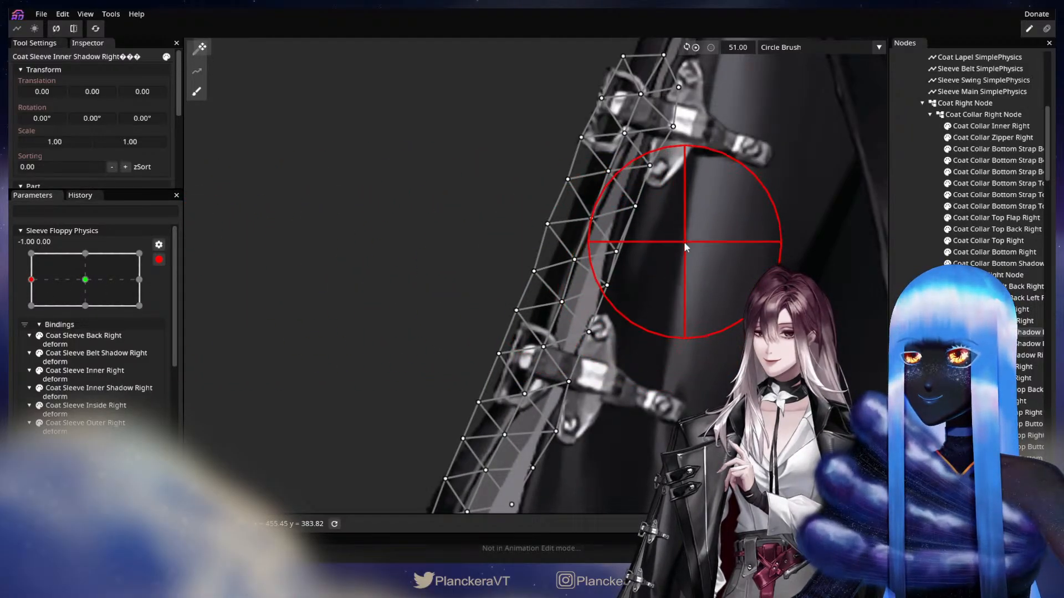
pyautogui.moveTo(32, 280)
pyautogui.mouseDown()
pyautogui.moveTo(115, 276)
pyautogui.moveTo(31, 279)
pyautogui.mouseUp()
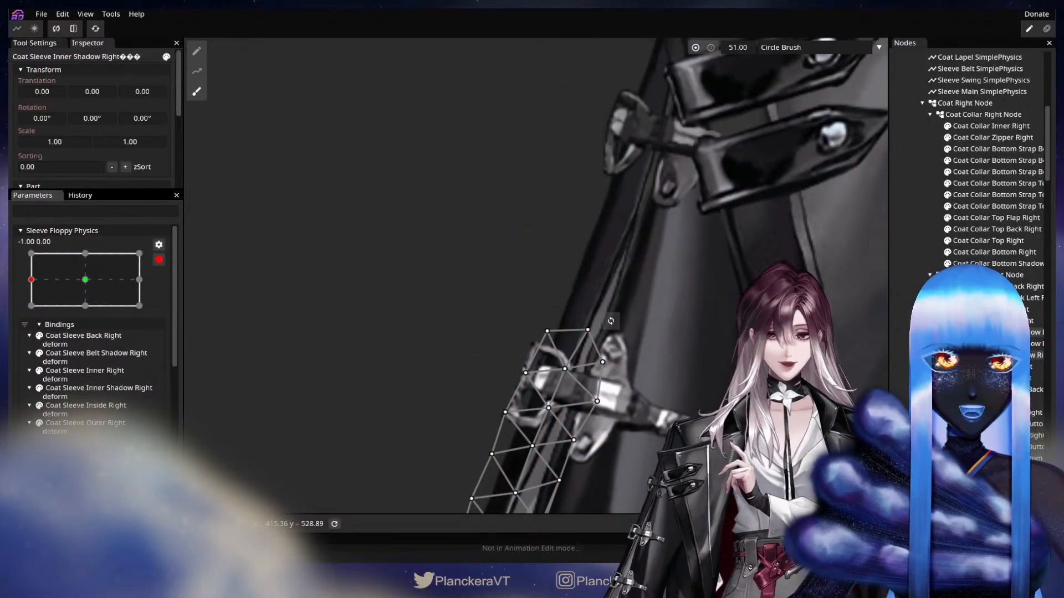
# Nudge the Coat Sleeve Outer Right mesh outward just above the upper sleeve buckle with the size 51 brush
pyautogui.click(1014, 377)
pyautogui.click(1014, 367)
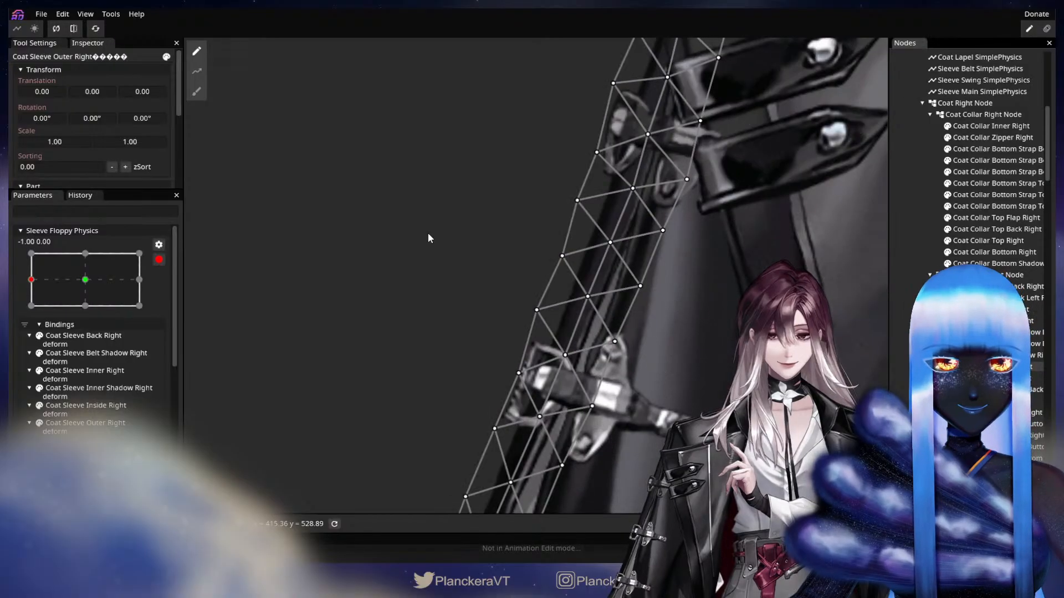
pyautogui.click(196, 91)
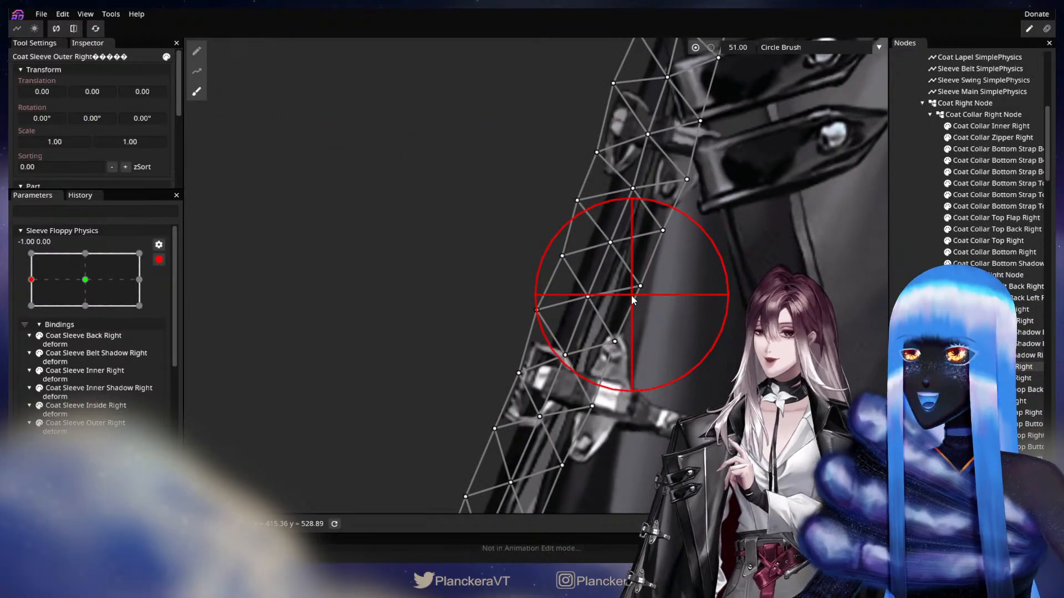
pyautogui.moveTo(629, 294); pyautogui.dragTo(623, 294)
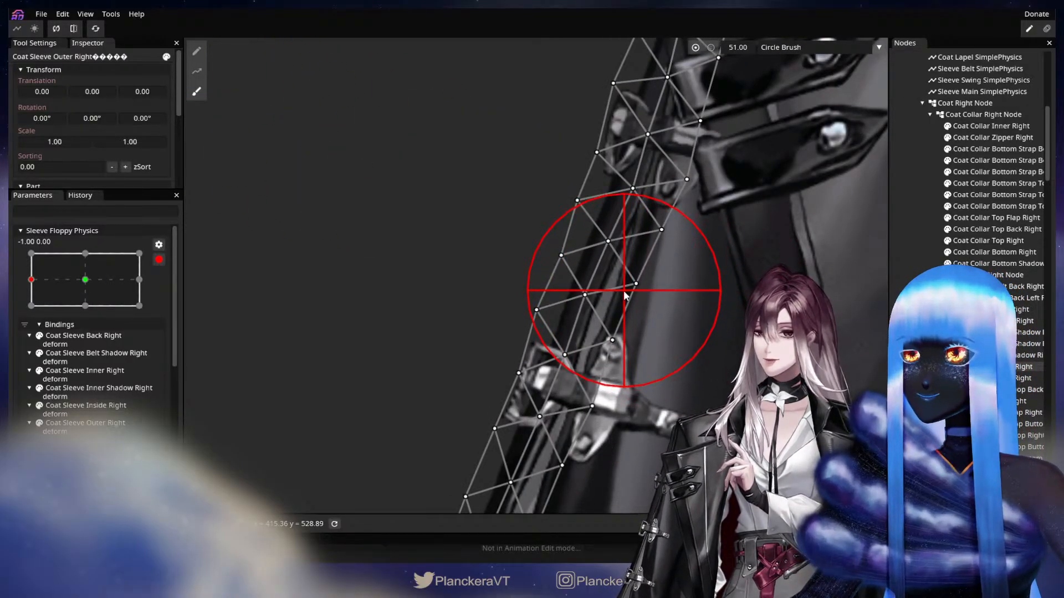
# Prepare the Coat Sleeve Inner Right mesh for brush deformation with the brush size reduced to 25
pyautogui.click(1014, 377)
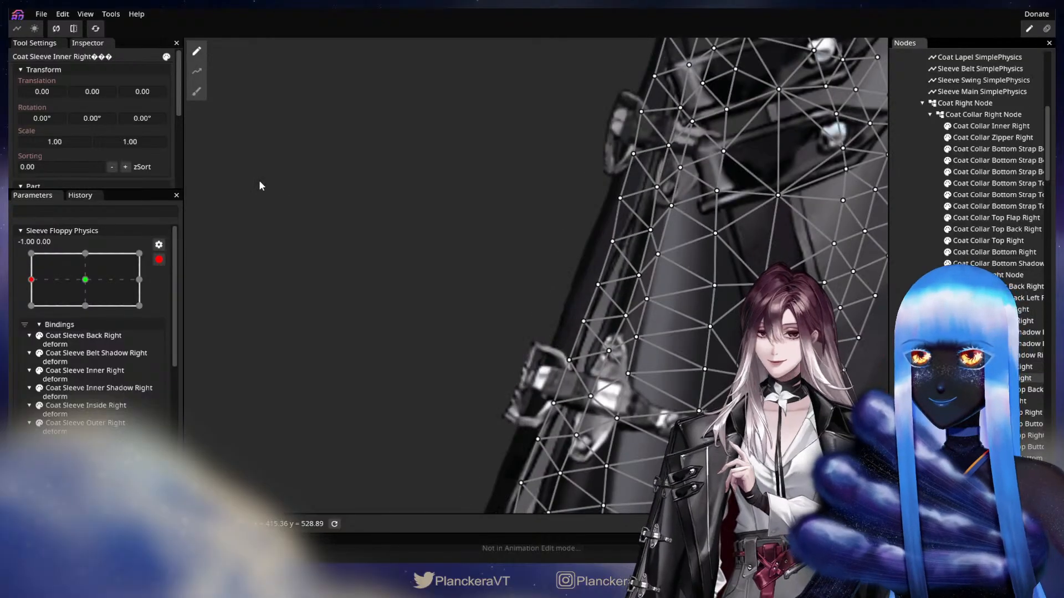
pyautogui.click(191, 95)
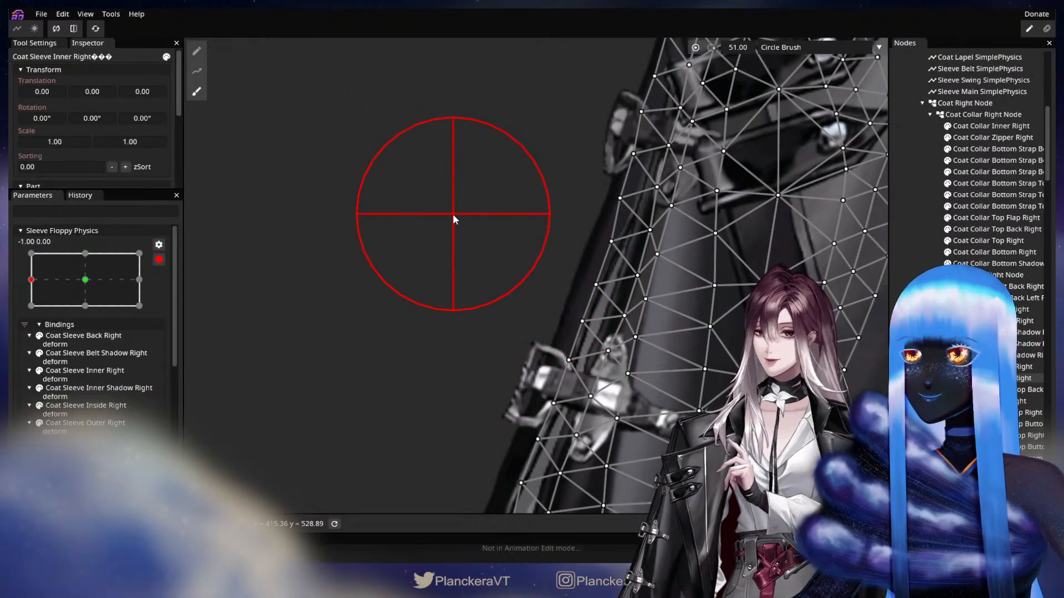
pyautogui.moveTo(477, 198)
pyautogui.mouseDown()
pyautogui.moveTo(427, 275)
pyautogui.moveTo(290, 331)
pyautogui.mouseUp()
pyautogui.moveTo(793, 233); pyautogui.dragTo(327, 139)
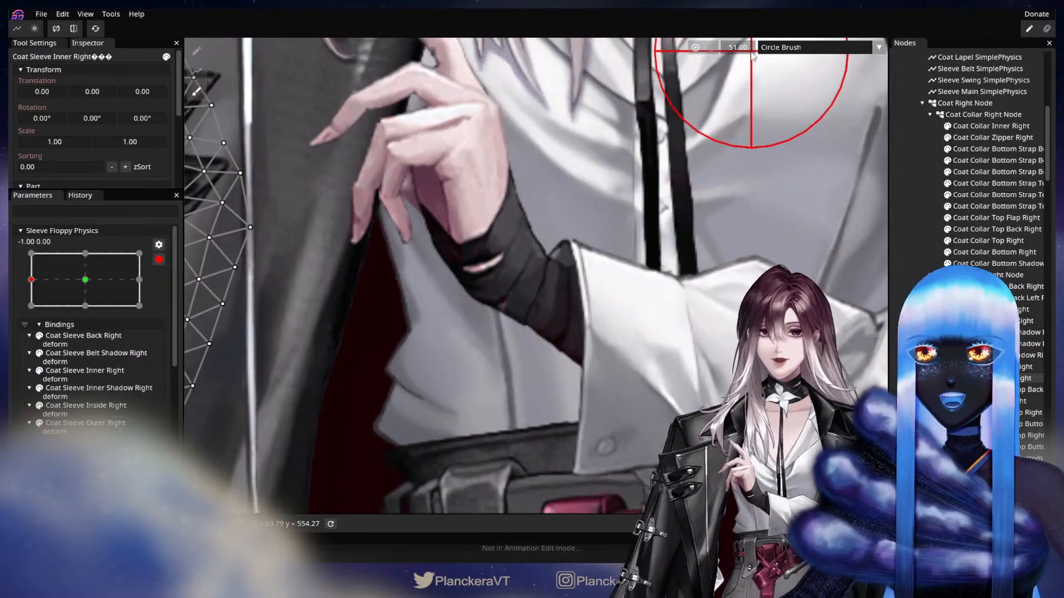
pyautogui.moveTo(744, 48); pyautogui.dragTo(729, 47)
pyautogui.moveTo(249, 282); pyautogui.dragTo(681, 245)
pyautogui.moveTo(505, 268); pyautogui.dragTo(669, 297)
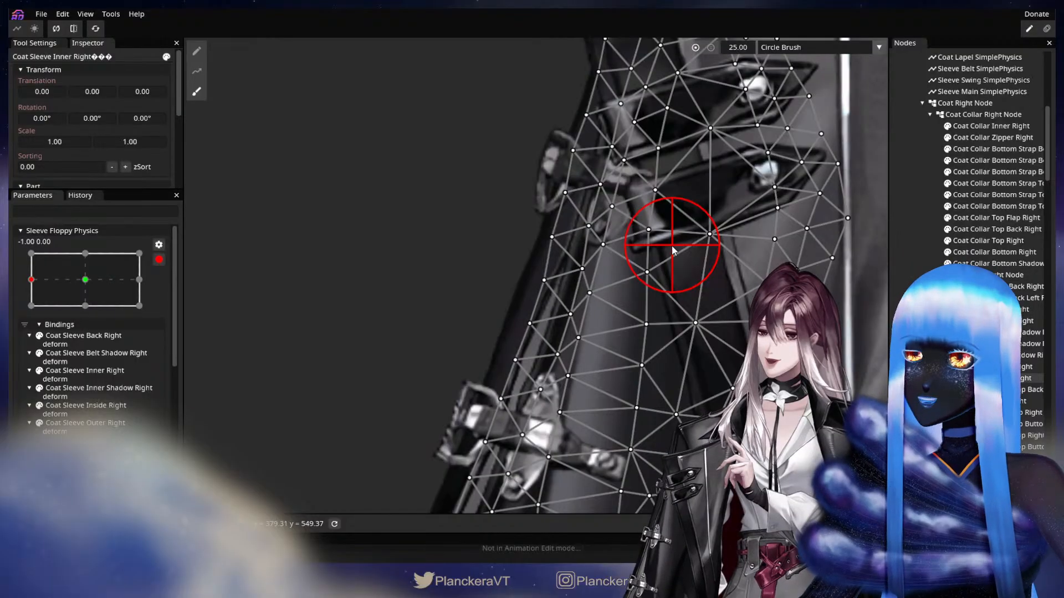
# Enlarge the deformation brush to size 48 and save the model
pyautogui.scroll(5, 475, 240)
pyautogui.moveTo(738, 50); pyautogui.dragTo(745, 51)
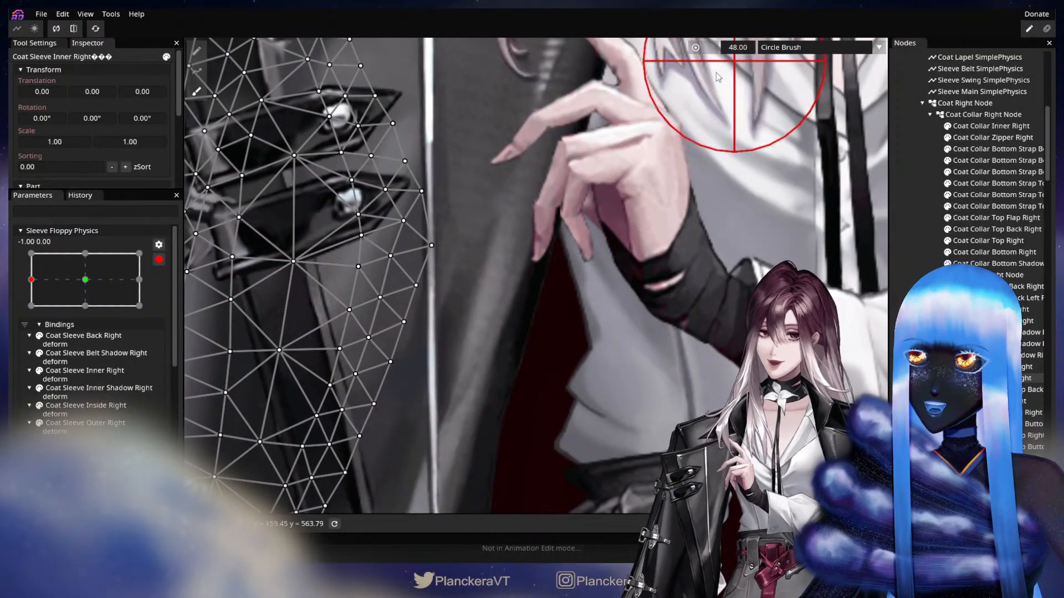
pyautogui.moveTo(332, 288); pyautogui.dragTo(631, 364)
pyautogui.hotkey('ctrl', 's')
pyautogui.rightClick(482, 328)
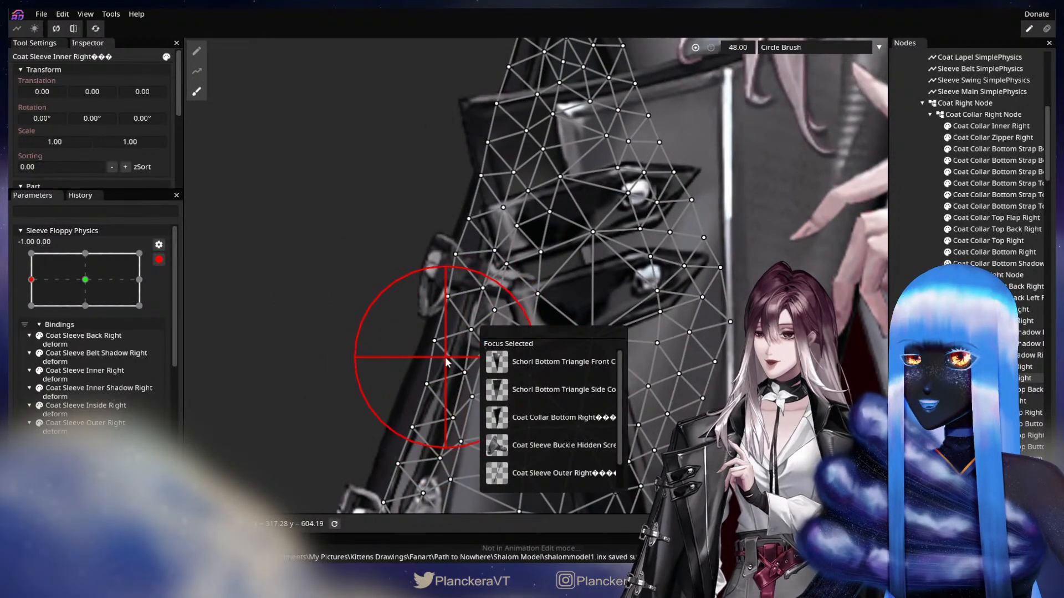
pyautogui.moveTo(476, 361); pyautogui.dragTo(520, 311)
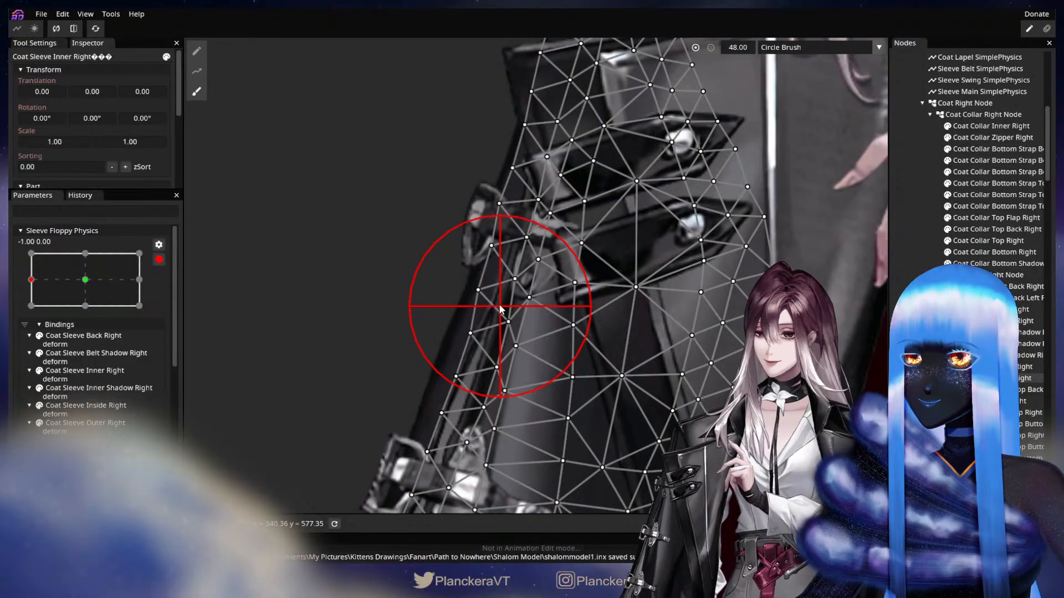
pyautogui.moveTo(554, 308); pyautogui.dragTo(277, 302)
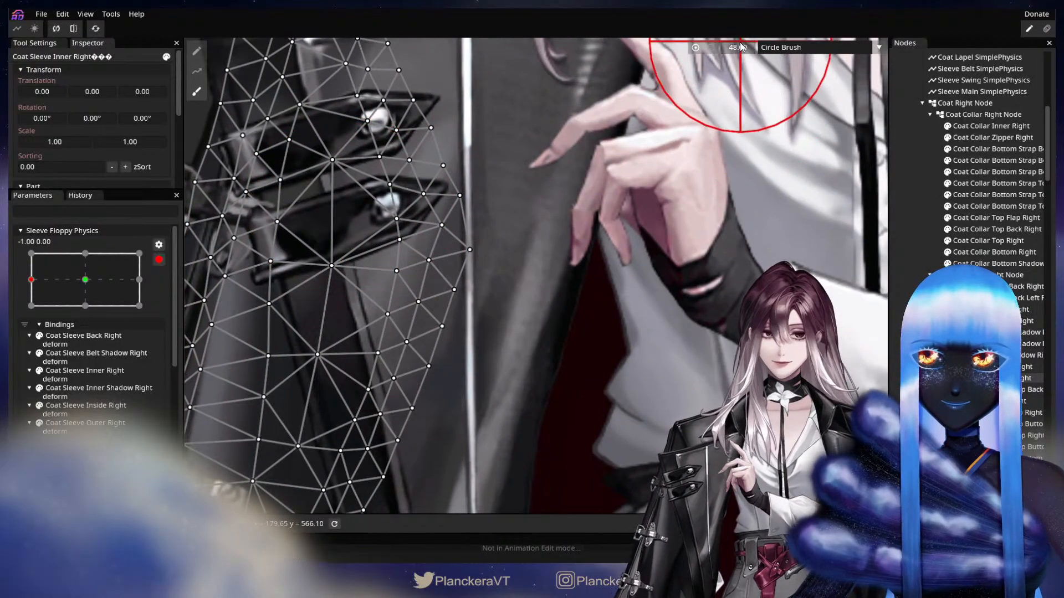
# Set the brush size to 40 and push the Coat Sleeve Inner Right mesh edge outward above the upper sleeve buckle
pyautogui.moveTo(739, 48); pyautogui.dragTo(734, 48)
pyautogui.moveTo(599, 219); pyautogui.dragTo(882, 222)
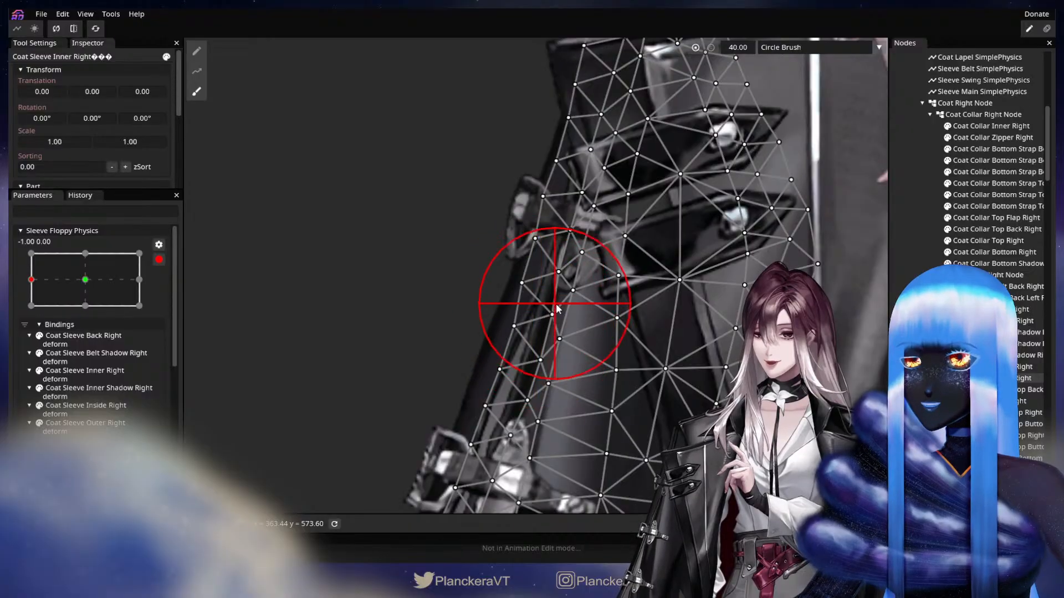
pyautogui.moveTo(527, 356); pyautogui.dragTo(518, 349)
pyautogui.scroll(-6, 679, 344)
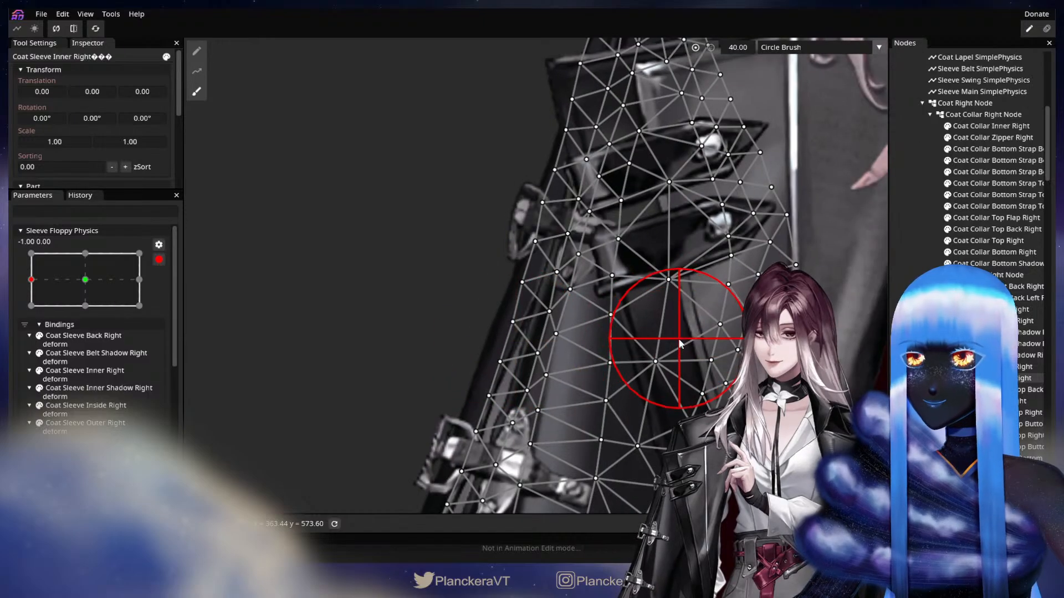
pyautogui.scroll(-2, 703, 400)
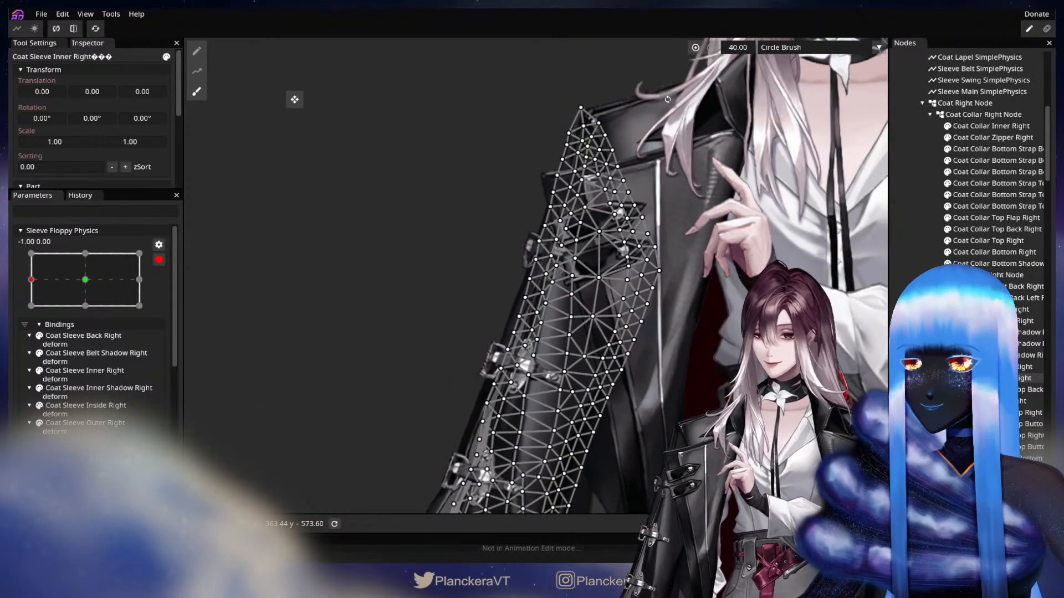
# Deselect the mesh and examine how the whole right sleeve bends under Sleeve Floppy Physics outside of parameter editing
pyautogui.press('Escape')
pyautogui.moveTo(653, 408); pyautogui.dragTo(716, 265)
pyautogui.scroll(-2, 614, 408)
pyautogui.scroll(-3, 609, 421)
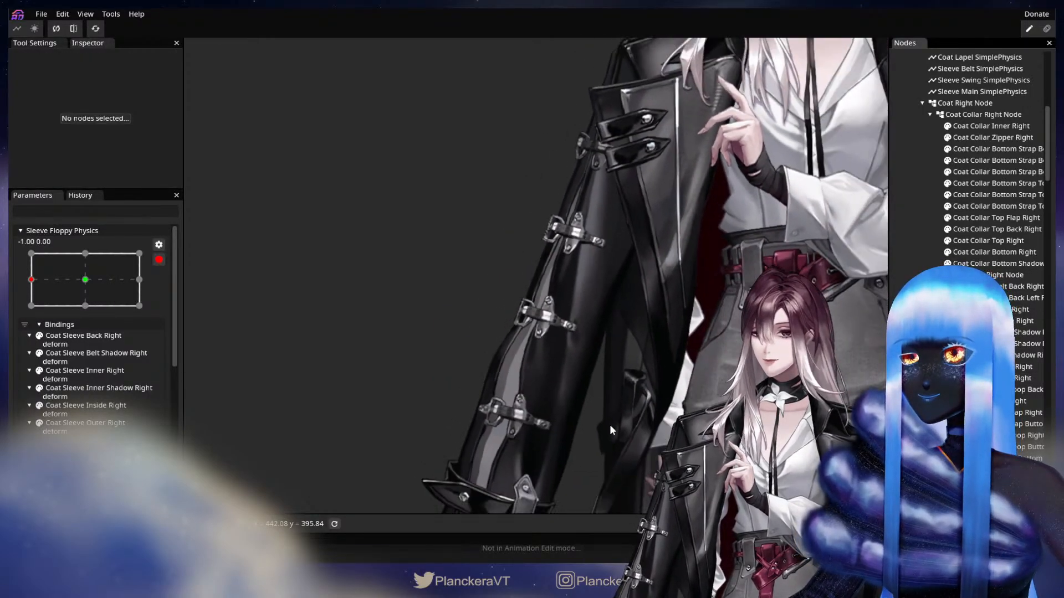
pyautogui.scroll(5, 159, 292)
pyautogui.scroll(-2, 348, 367)
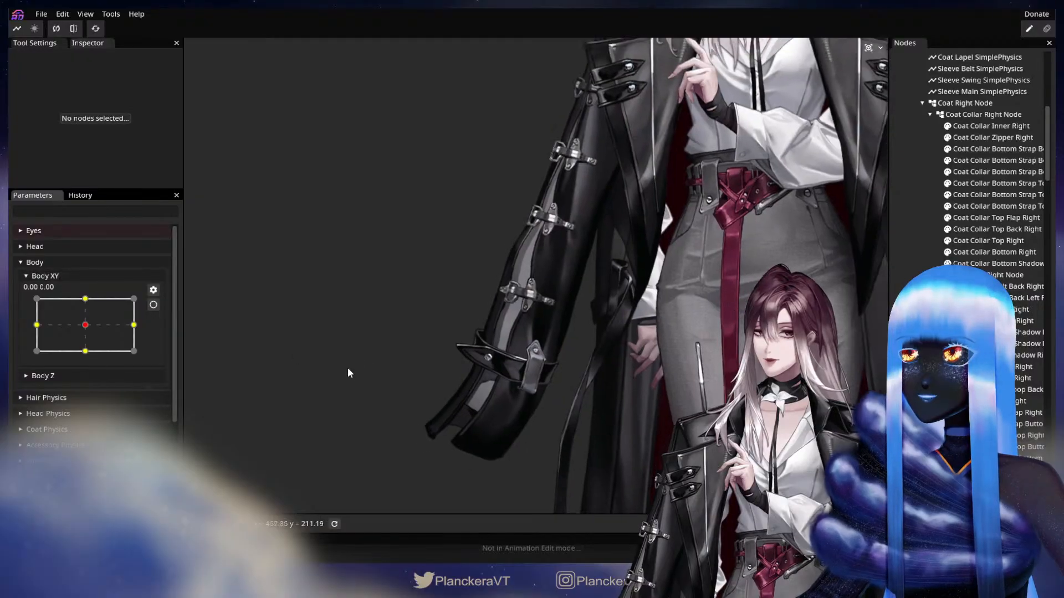
pyautogui.scroll(-4, 43, 369)
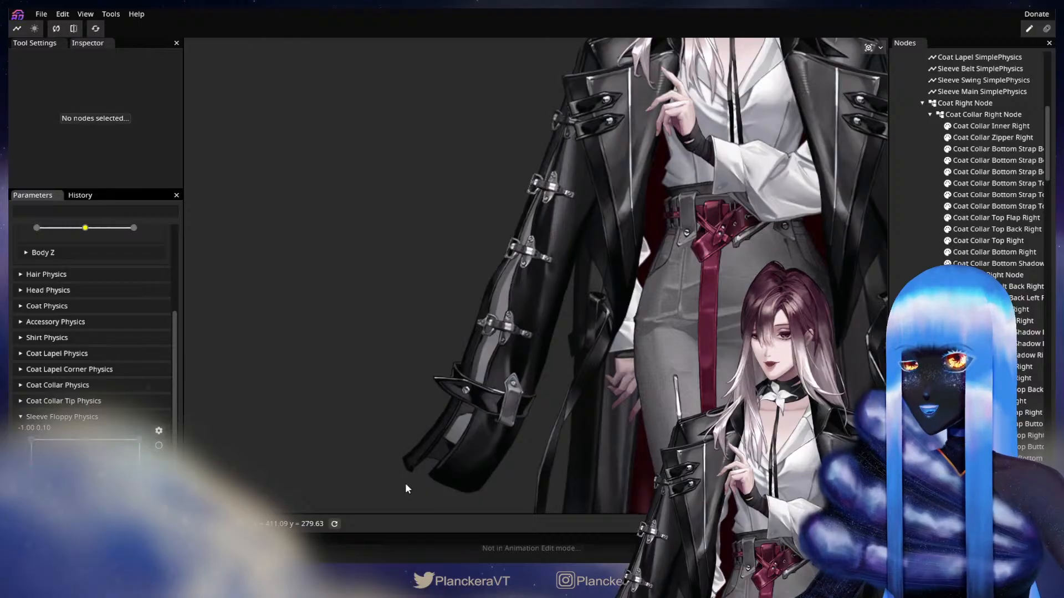
pyautogui.moveTo(438, 476); pyautogui.dragTo(469, 380)
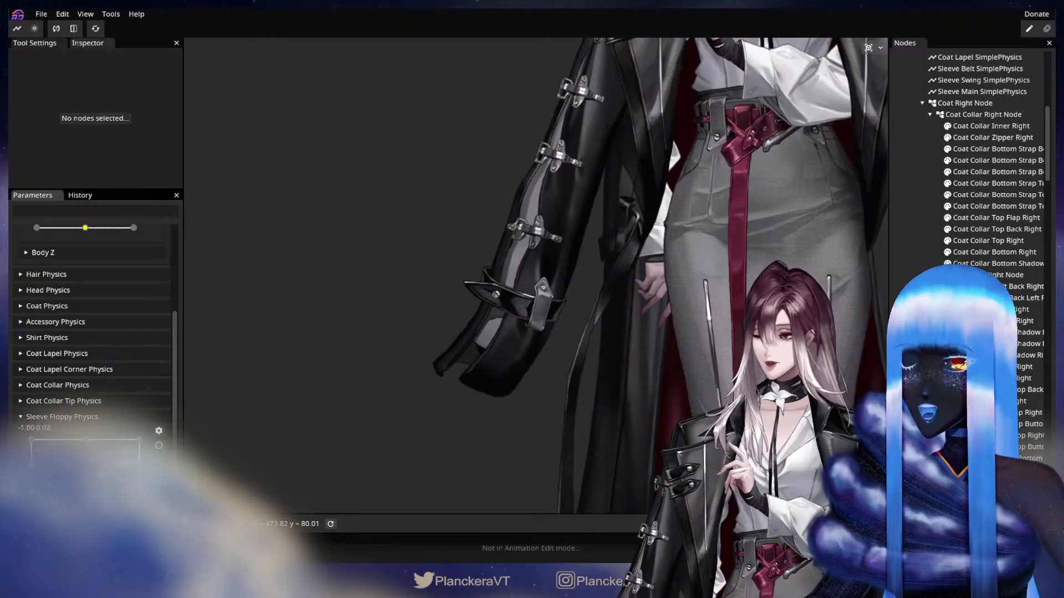
# Arm the Sleeve Floppy Physics parameter for editing again at its -1.00, 0.00 keypoint, ready for work on the left sleeve
pyautogui.click(159, 446)
pyautogui.moveTo(424, 394); pyautogui.dragTo(86, 483)
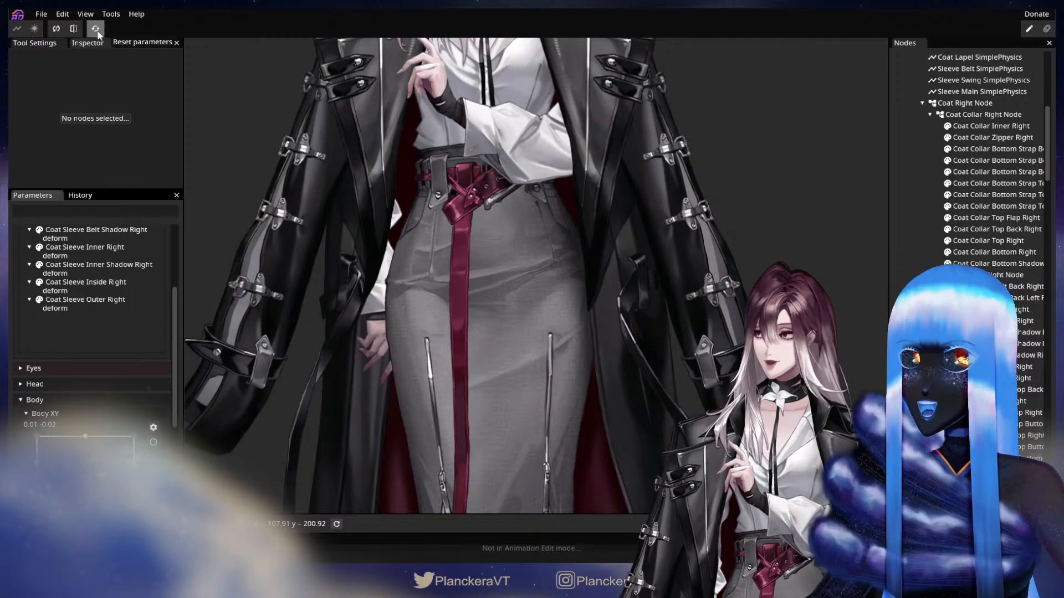
pyautogui.scroll(3, 144, 298)
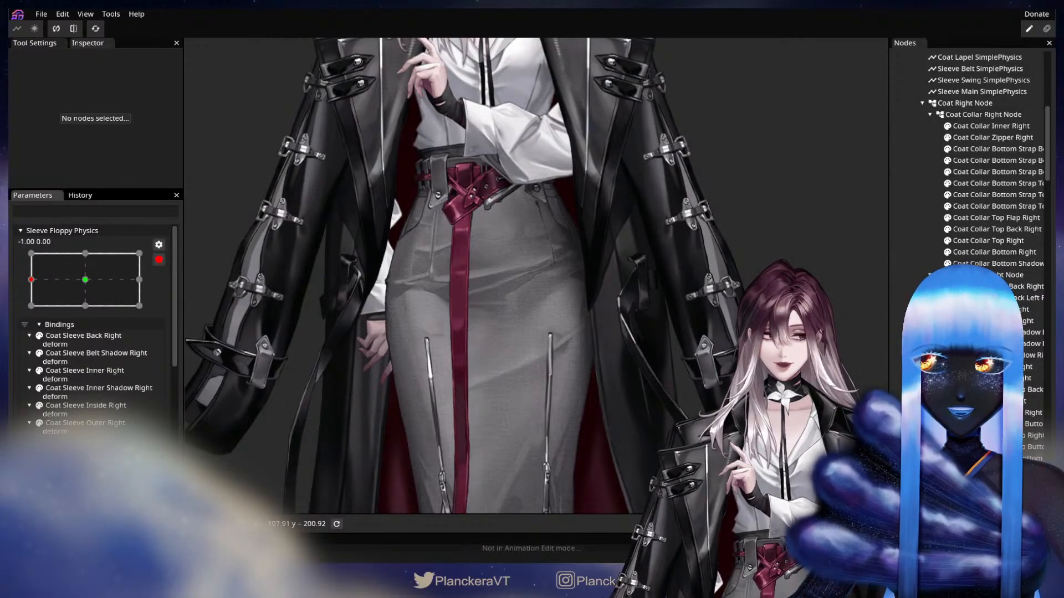
pyautogui.moveTo(850, 471); pyautogui.dragTo(711, 374)
pyautogui.scroll(1, 712, 374)
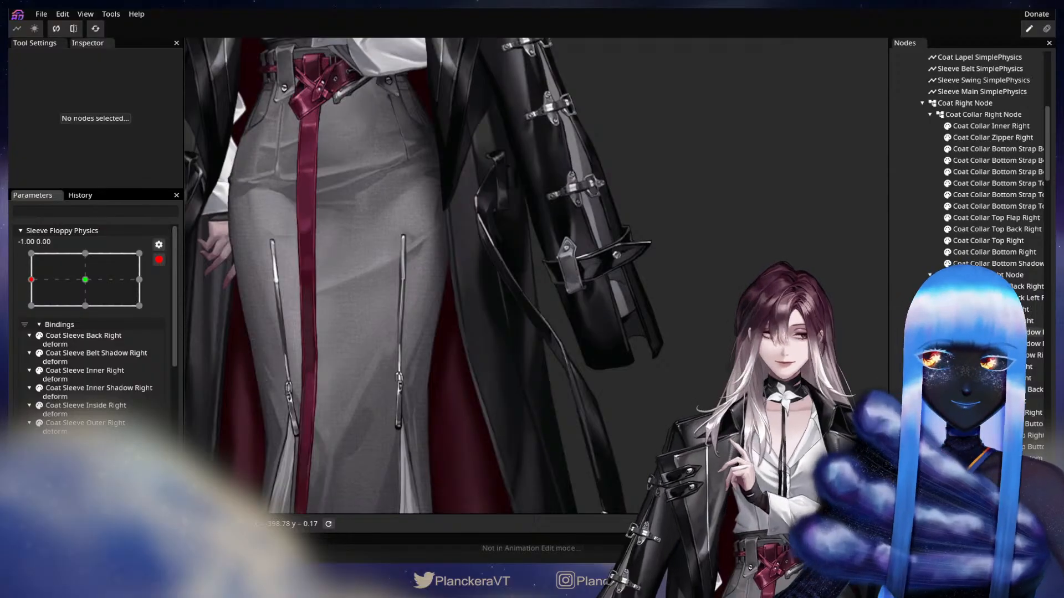
# Add deform bindings for Coat Sleeve Outer Left and Coat Sleeve Inner Left by slightly moving a vertex at each mesh's lower corner
pyautogui.scroll(-10, 992, 161)
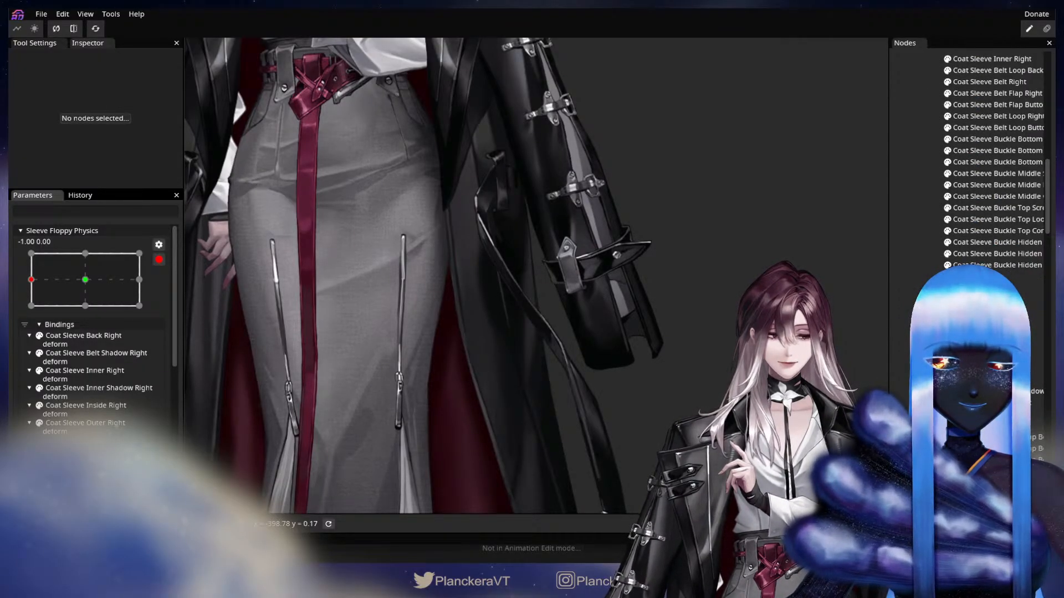
pyautogui.scroll(-5, 1031, 410)
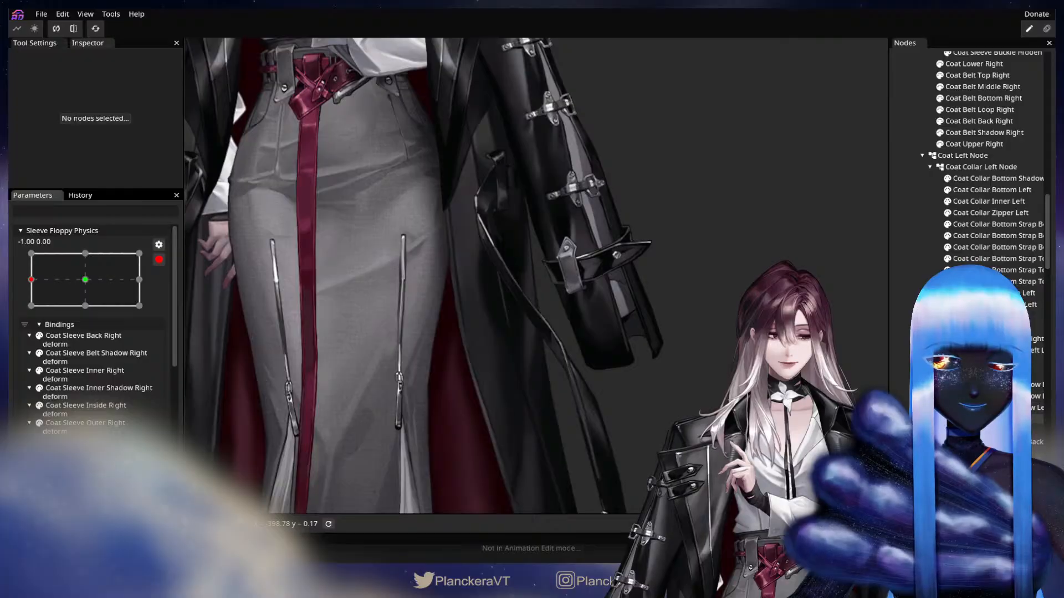
pyautogui.click(646, 357)
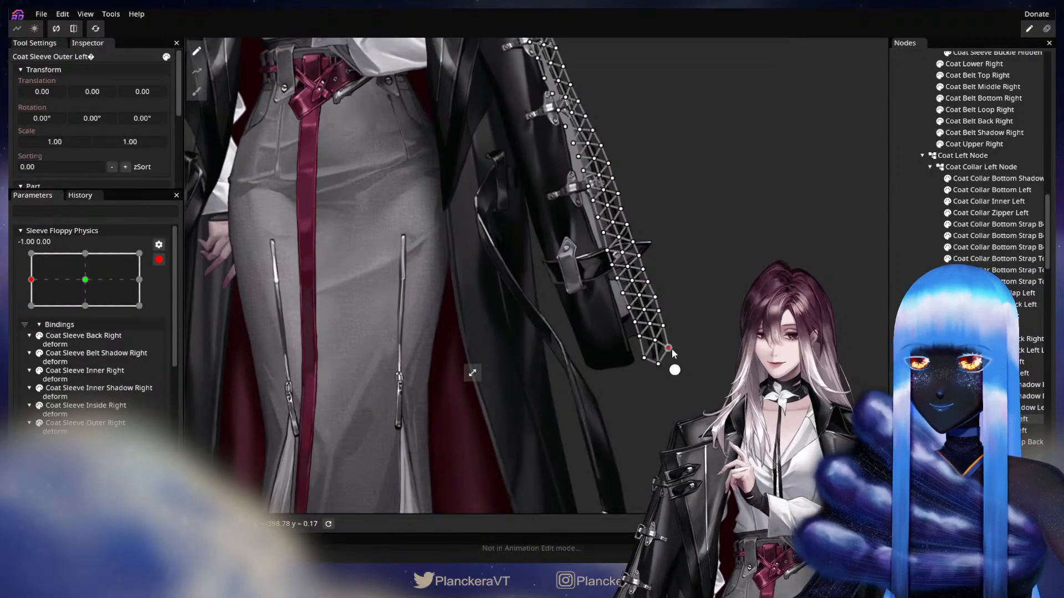
pyautogui.click(646, 362)
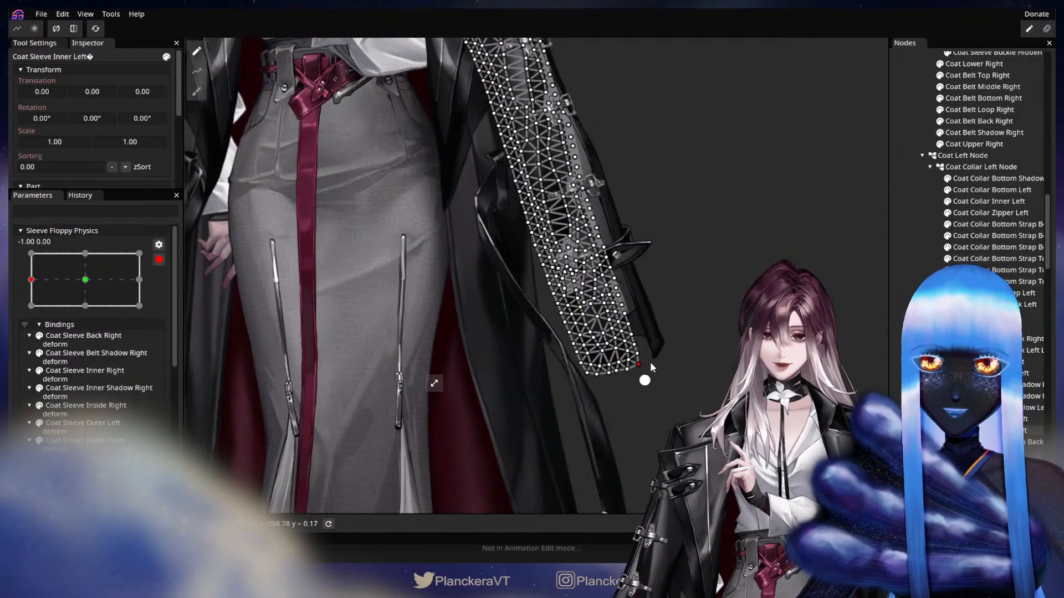
pyautogui.moveTo(638, 364); pyautogui.dragTo(640, 363)
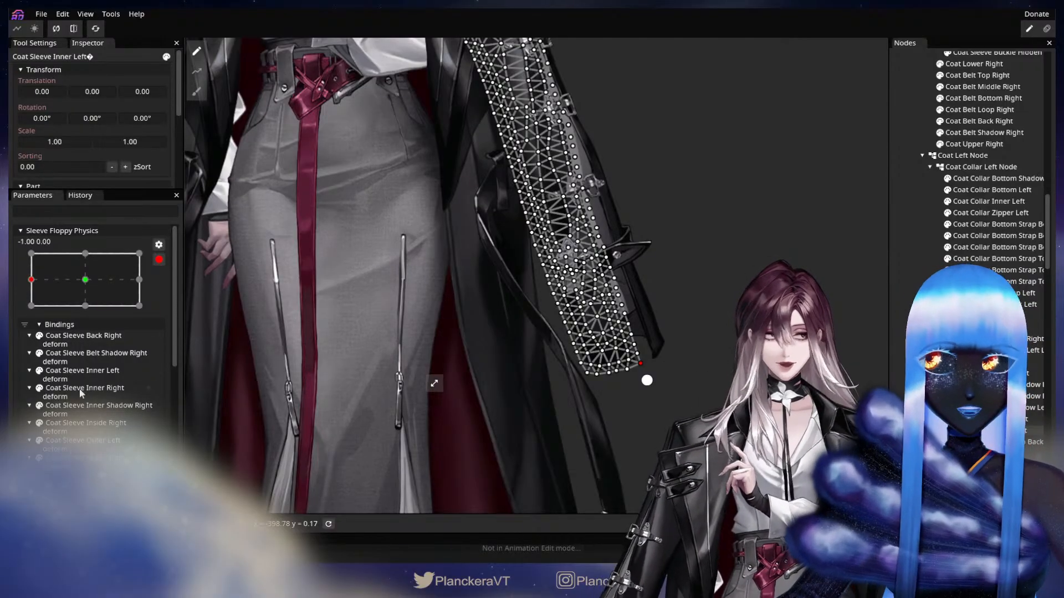
# Add a deform binding for Coat Sleeve Back Left by slightly moving one vertex on its lower edge
pyautogui.scroll(4, 641, 453)
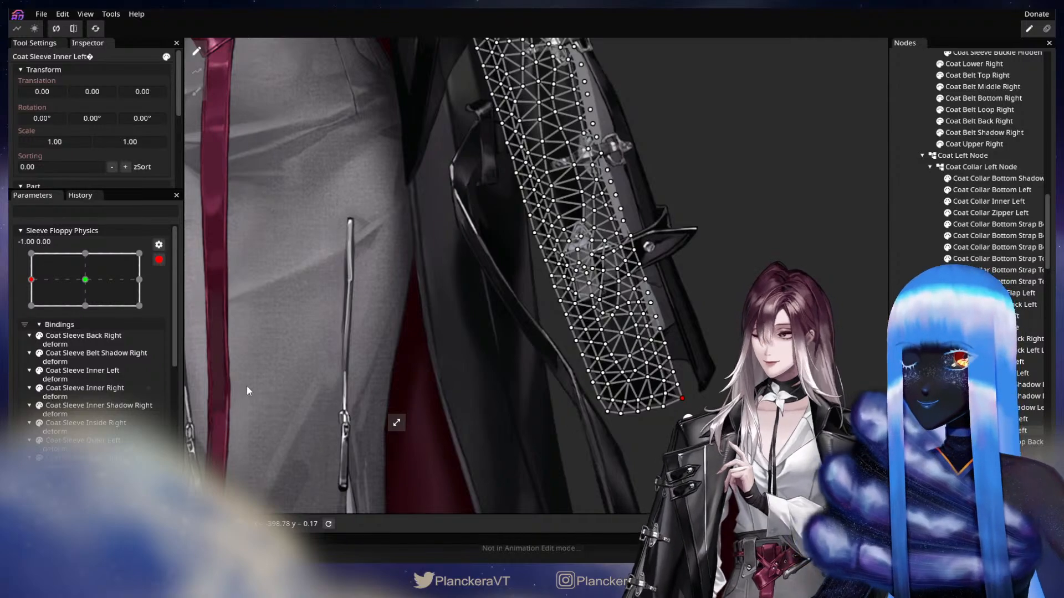
pyautogui.rightClick(86, 337)
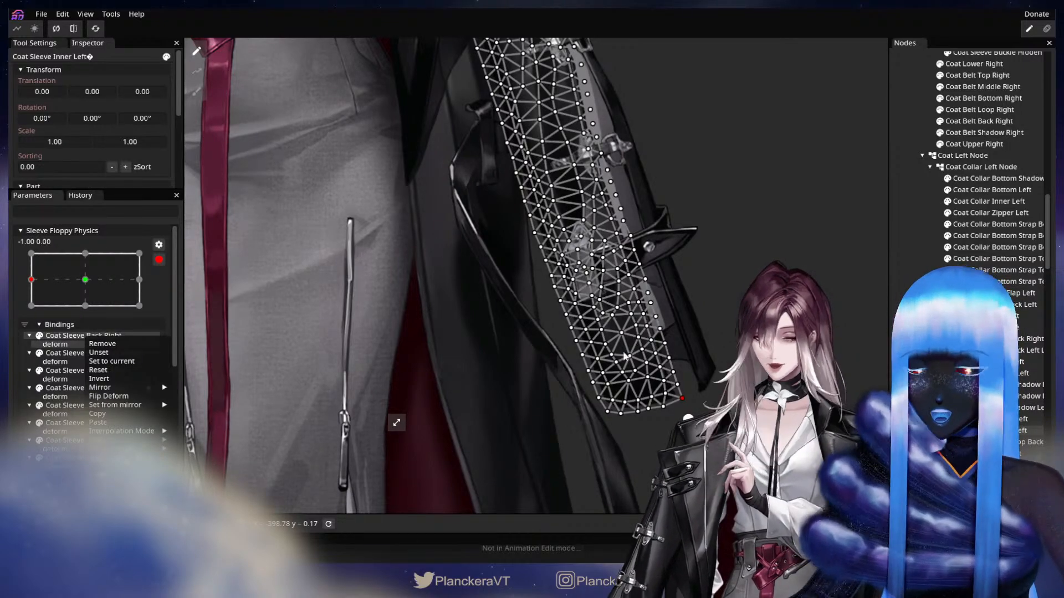
pyautogui.press('Escape')
pyautogui.click(986, 362)
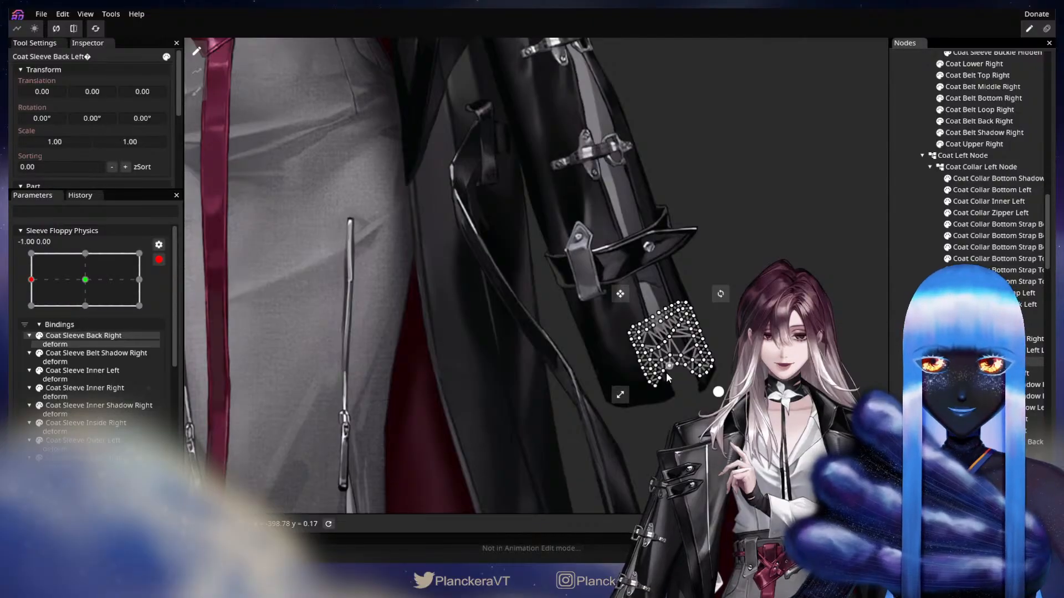
pyautogui.moveTo(682, 365); pyautogui.dragTo(681, 373)
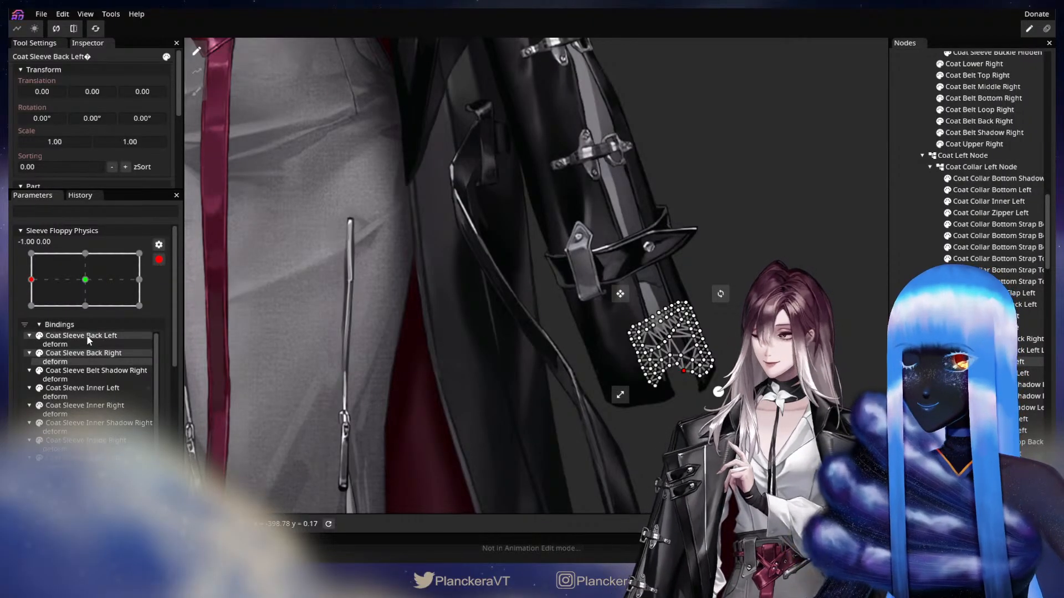
# Try to copy the Coat Sleeve Back Right and Coat Sleeve Inner Right deform bindings onto their matching left sleeve parts
pyautogui.rightClick(74, 351)
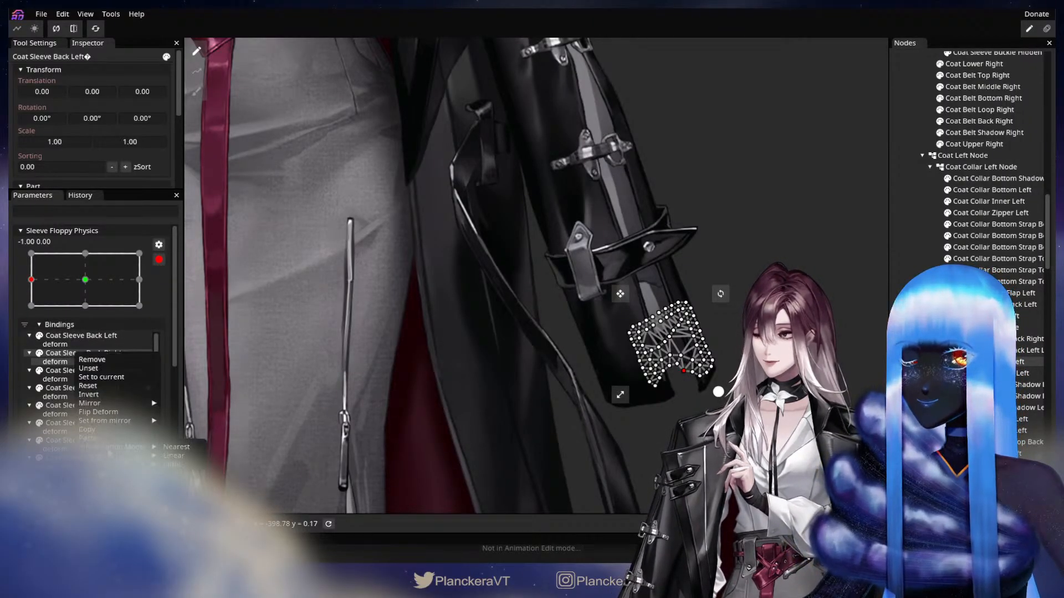
pyautogui.moveTo(110, 455)
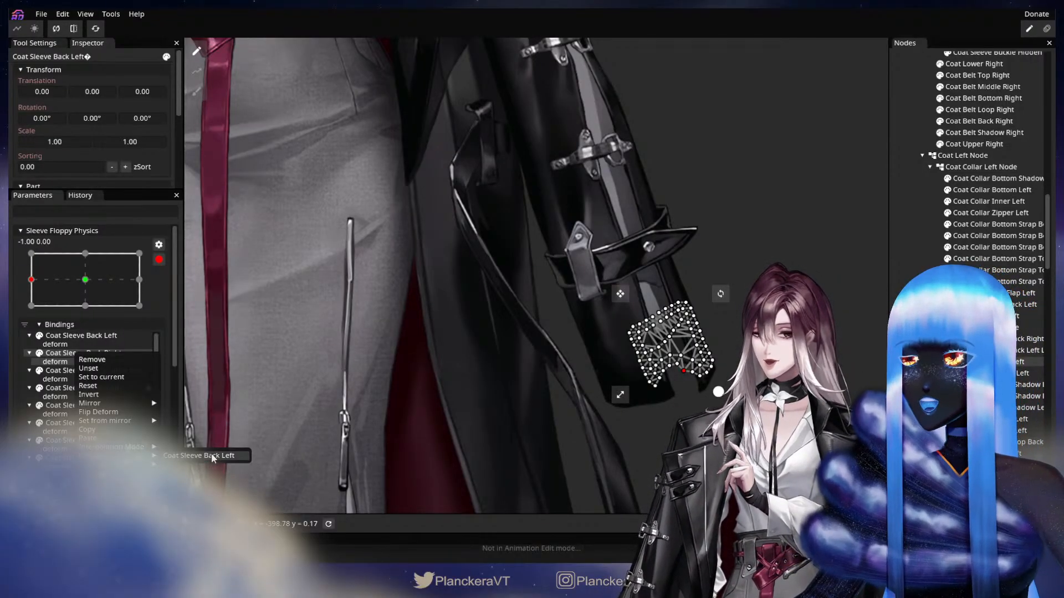
pyautogui.click(213, 456)
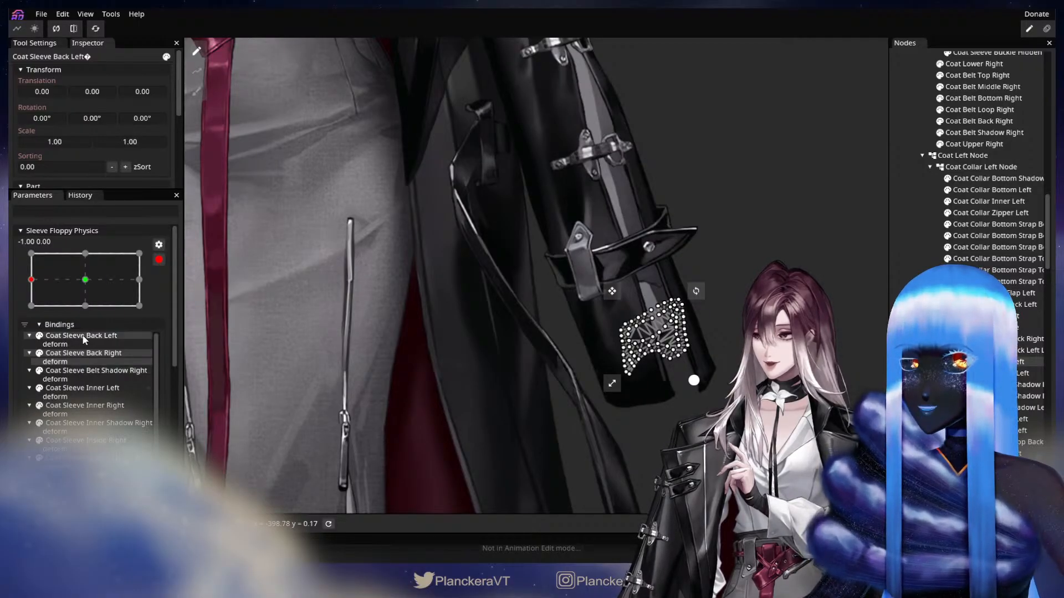
pyautogui.click(86, 372)
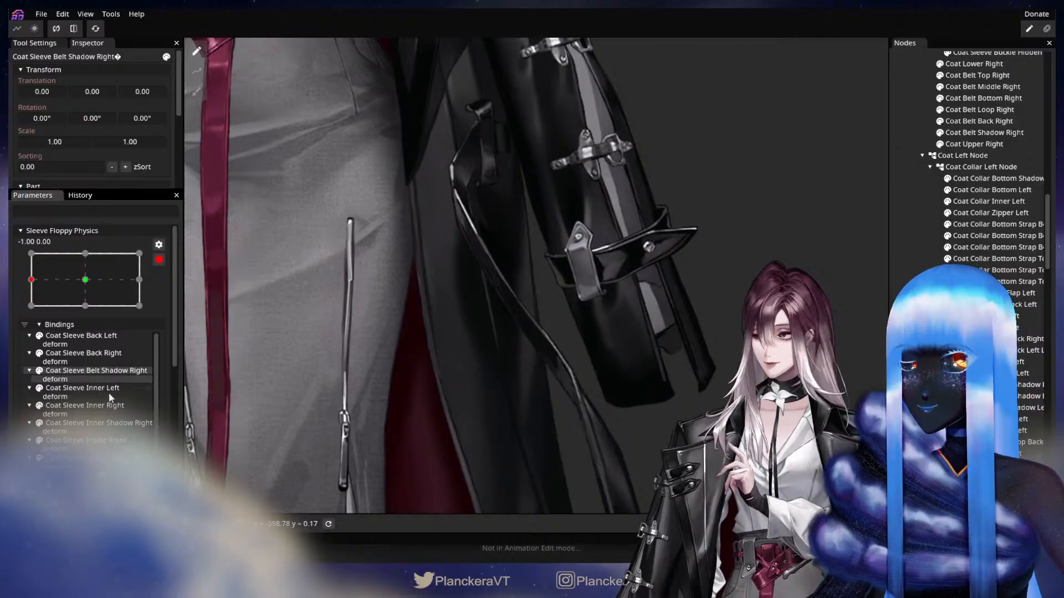
pyautogui.click(99, 388)
pyautogui.click(99, 383)
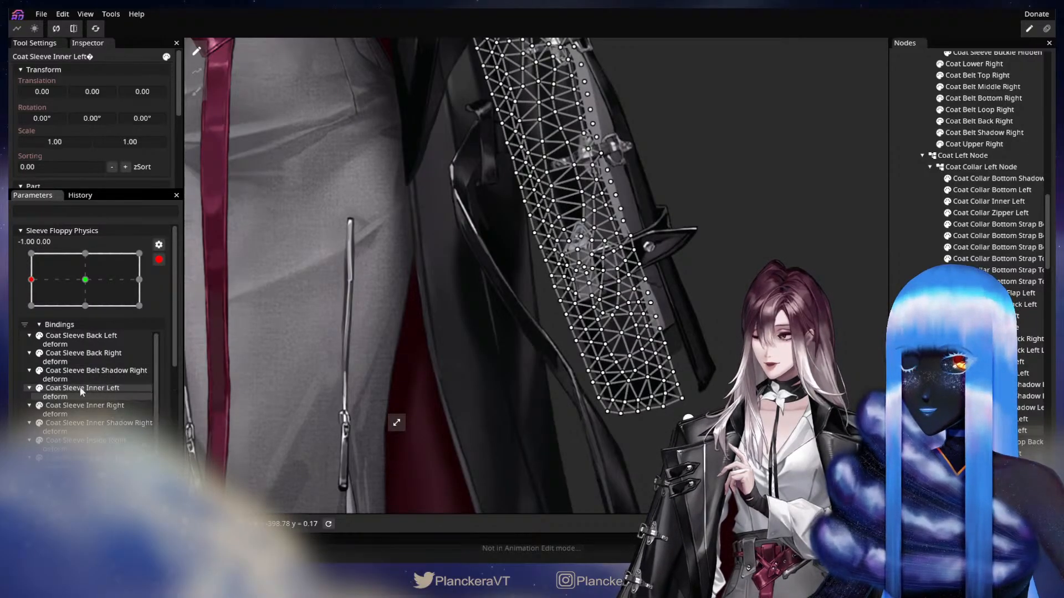
pyautogui.rightClick(98, 408)
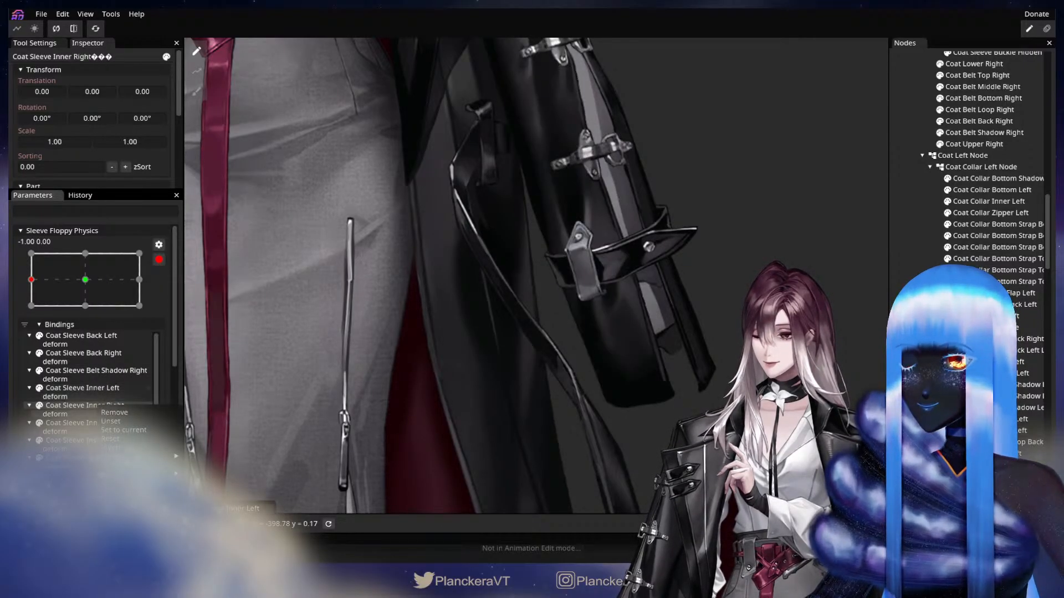
pyautogui.click(235, 508)
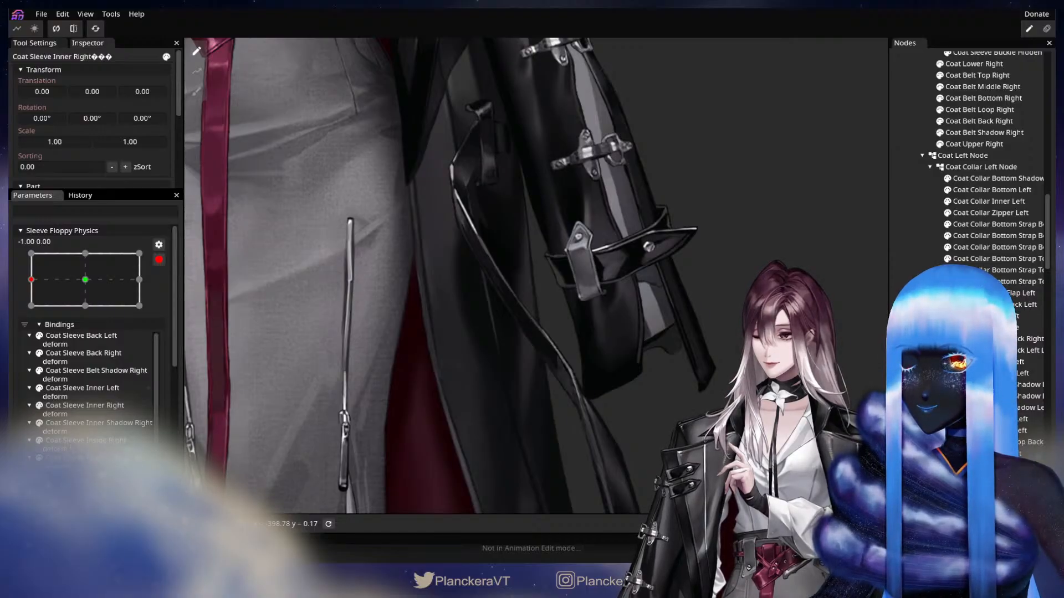
# Try to copy the Coat Sleeve Outer Right deform binding onto Coat Sleeve Outer Left
pyautogui.click(1022, 419)
pyautogui.scroll(-1, 92, 443)
pyautogui.click(89, 459)
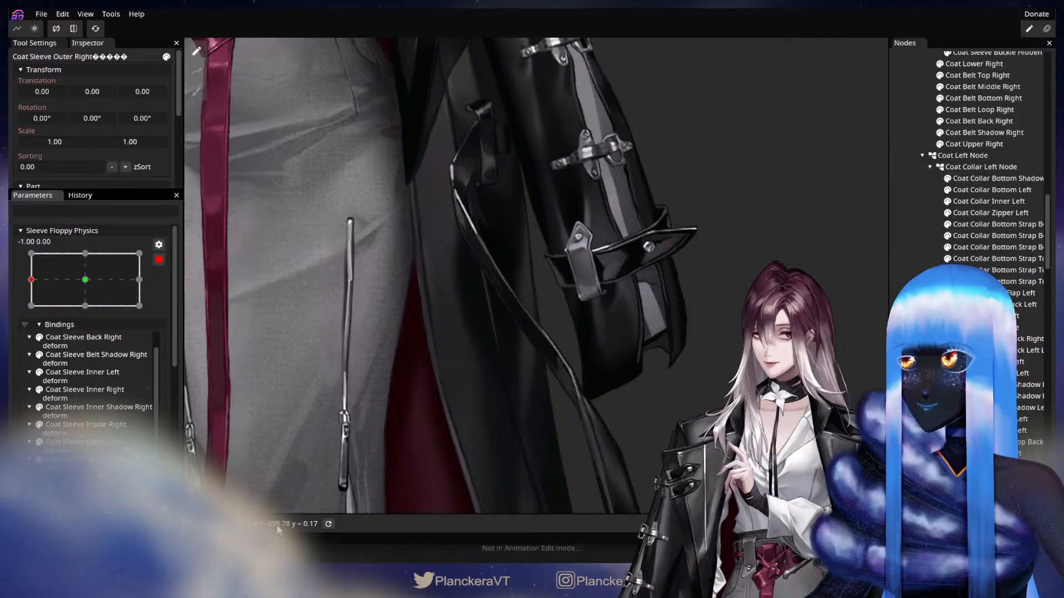
# Undo the copied left sleeve deformations together with the left sleeve bindings added for them
pyautogui.click(77, 195)
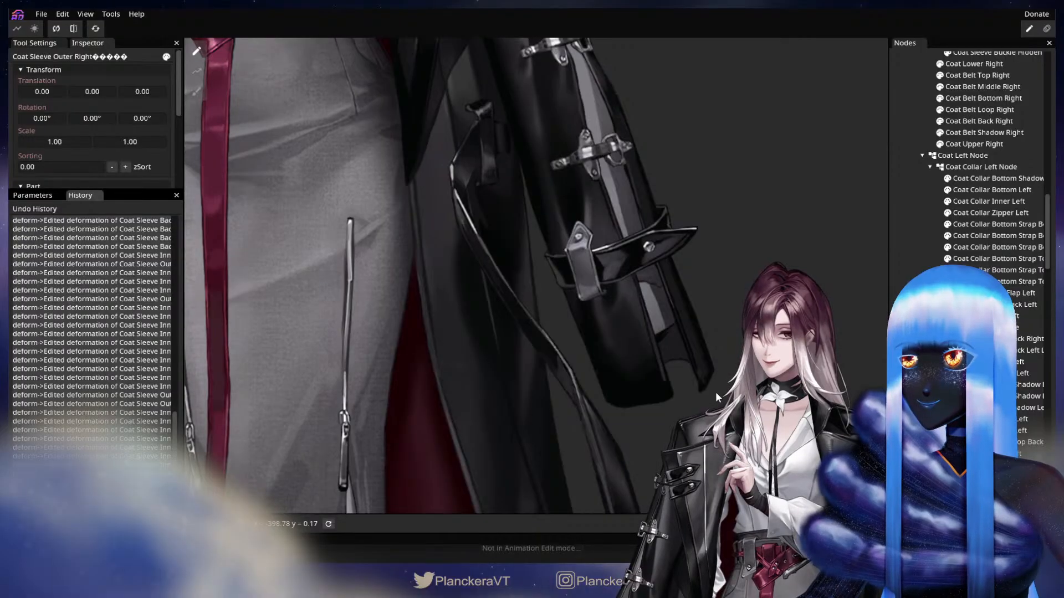
pyautogui.click(32, 195)
pyautogui.scroll(2, 708, 378)
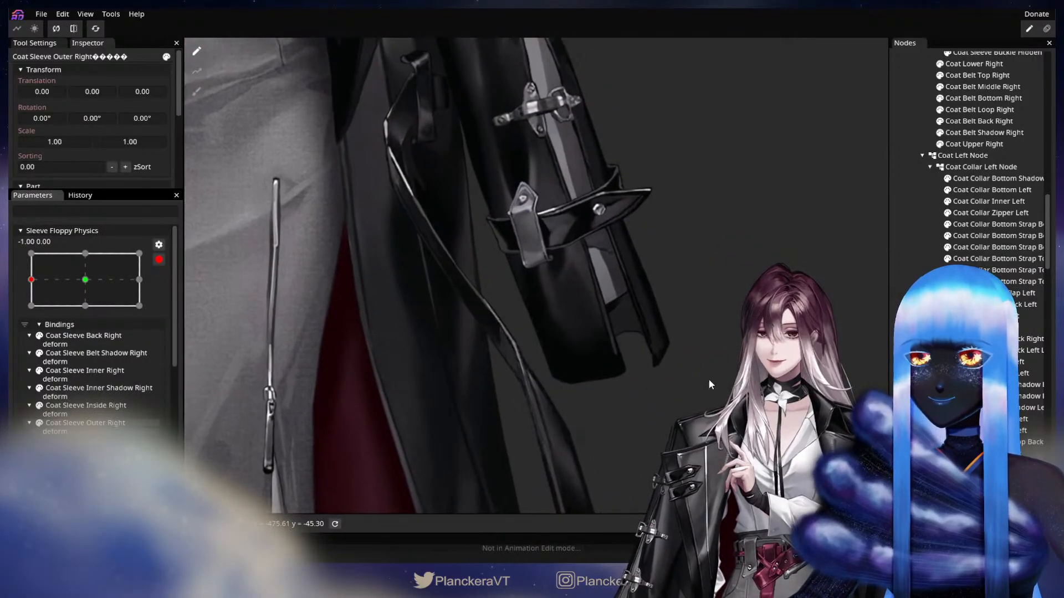
# Examine the left sleeve at the opposite horizontal keypoint of Sleeve Floppy Physics and return to the -1.00, 0.00 keypoint
pyautogui.scroll(-1, 704, 366)
pyautogui.moveTo(788, 367); pyautogui.dragTo(732, 358)
pyautogui.scroll(-1, 693, 334)
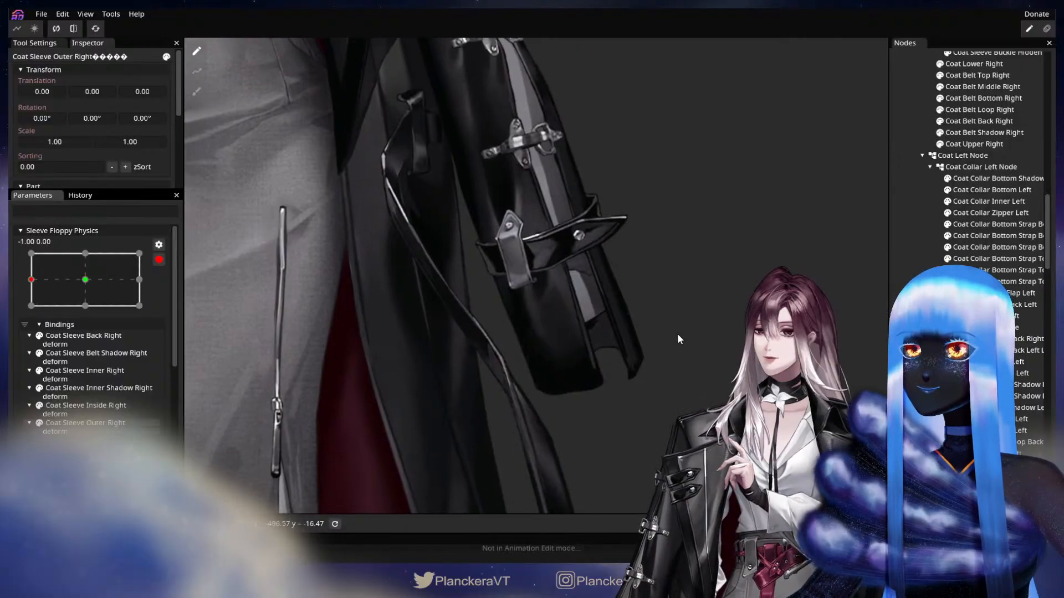
pyautogui.click(140, 280)
pyautogui.click(31, 280)
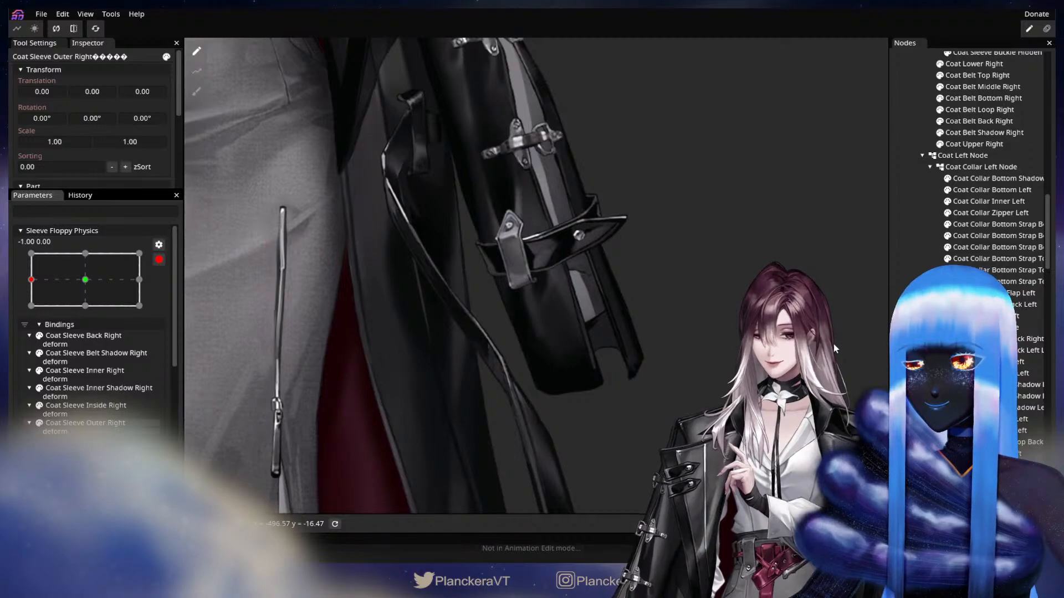
pyautogui.moveTo(834, 345); pyautogui.dragTo(845, 357)
pyautogui.scroll(1, 845, 364)
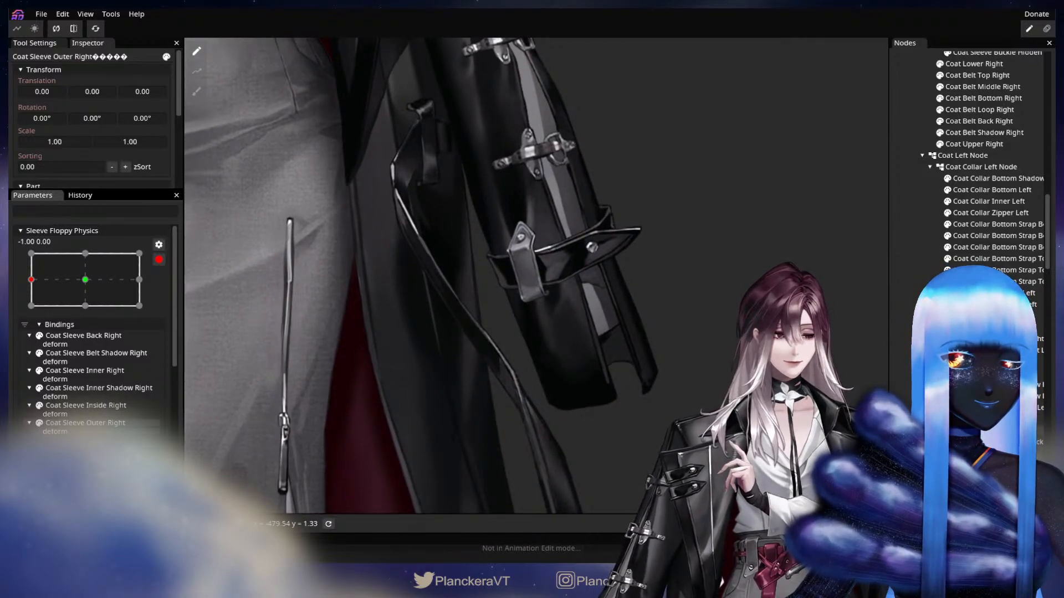
# Bend the lower end of Coat Sleeve Inner Left toward the leg using the Brush Tool with a 165.00 Circle Brush
pyautogui.click(989, 431)
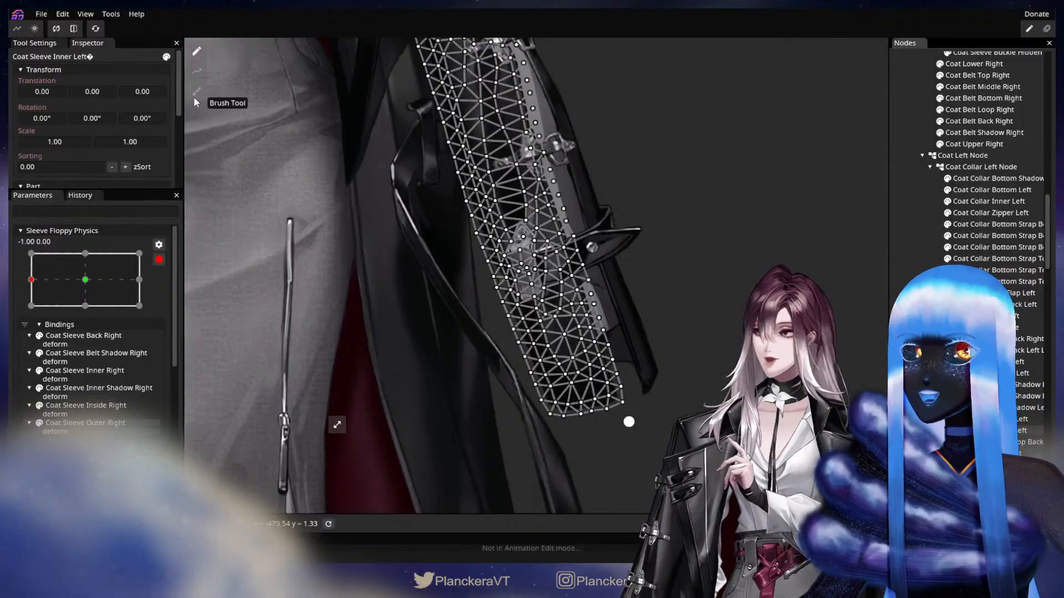
pyautogui.click(196, 92)
pyautogui.moveTo(740, 50); pyautogui.dragTo(810, 46)
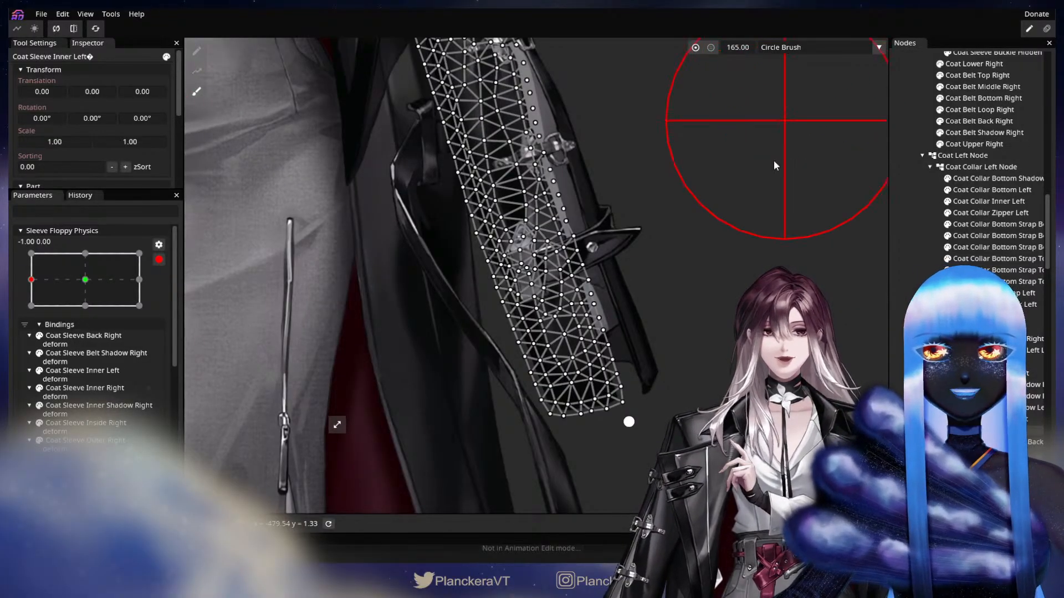
pyautogui.moveTo(616, 412)
pyautogui.mouseDown()
pyautogui.moveTo(581, 421)
pyautogui.moveTo(612, 379)
pyautogui.moveTo(605, 369)
pyautogui.moveTo(612, 384)
pyautogui.moveTo(586, 389)
pyautogui.moveTo(580, 442)
pyautogui.moveTo(567, 453)
pyautogui.moveTo(475, 464)
pyautogui.moveTo(620, 464)
pyautogui.moveTo(586, 459)
pyautogui.mouseUp()
pyautogui.moveTo(665, 394)
pyautogui.mouseDown()
pyautogui.moveTo(642, 359)
pyautogui.moveTo(649, 398)
pyautogui.moveTo(633, 433)
pyautogui.moveTo(479, 471)
pyautogui.moveTo(467, 465)
pyautogui.moveTo(488, 412)
pyautogui.moveTo(472, 396)
pyautogui.moveTo(590, 465)
pyautogui.mouseUp()
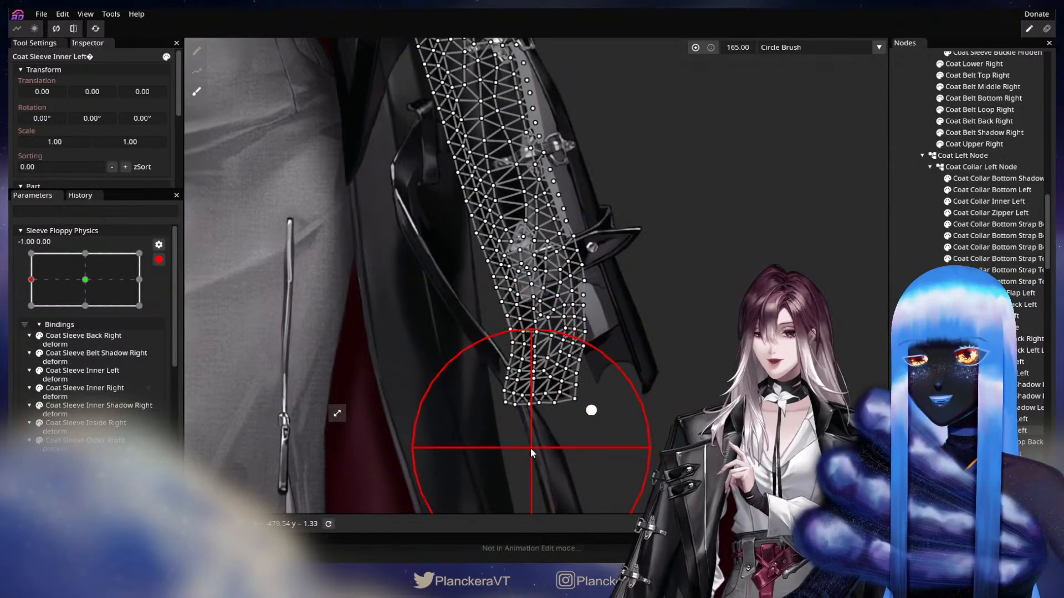
# Refine the curve of Coat Sleeve Inner Left around its cuff with the Circle Brush at sizes 120.00, 72.00 and 102.00
pyautogui.moveTo(747, 49); pyautogui.dragTo(716, 58)
pyautogui.scroll(3, 538, 363)
pyautogui.moveTo(567, 389); pyautogui.dragTo(591, 297)
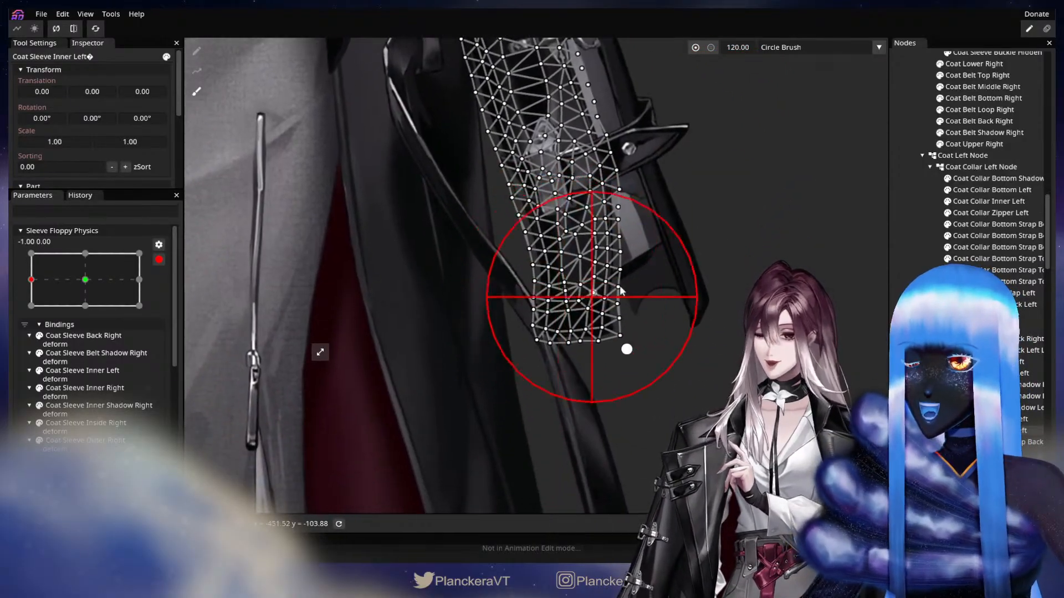
pyautogui.scroll(3, 751, 180)
pyautogui.moveTo(759, 84); pyautogui.dragTo(731, 150)
pyautogui.scroll(1, 829, 118)
pyautogui.moveTo(829, 118); pyautogui.dragTo(719, 129)
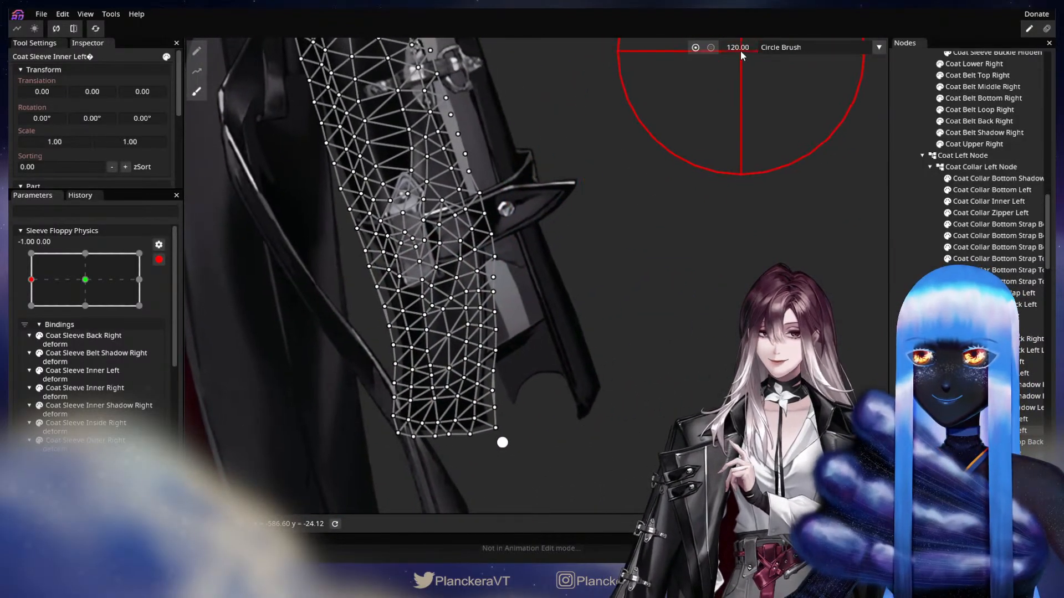
pyautogui.moveTo(745, 48); pyautogui.dragTo(725, 48)
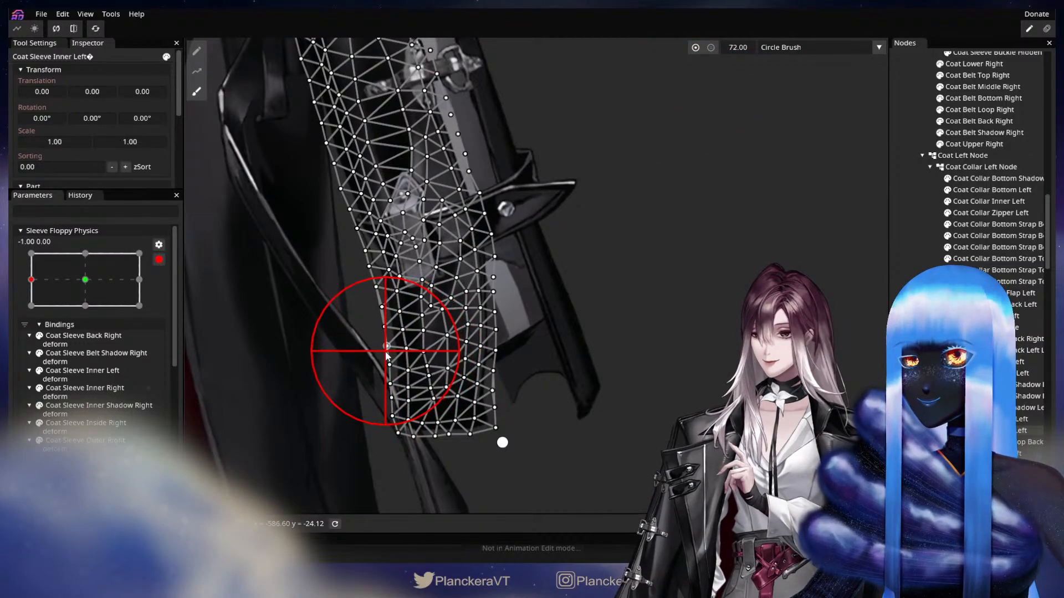
pyautogui.moveTo(463, 440)
pyautogui.mouseDown()
pyautogui.moveTo(394, 447)
pyautogui.moveTo(486, 441)
pyautogui.mouseUp()
pyautogui.moveTo(522, 355)
pyautogui.mouseDown()
pyautogui.moveTo(514, 349)
pyautogui.moveTo(577, 335)
pyautogui.moveTo(443, 438)
pyautogui.moveTo(460, 364)
pyautogui.moveTo(439, 314)
pyautogui.moveTo(449, 318)
pyautogui.moveTo(439, 414)
pyautogui.moveTo(448, 437)
pyautogui.mouseUp()
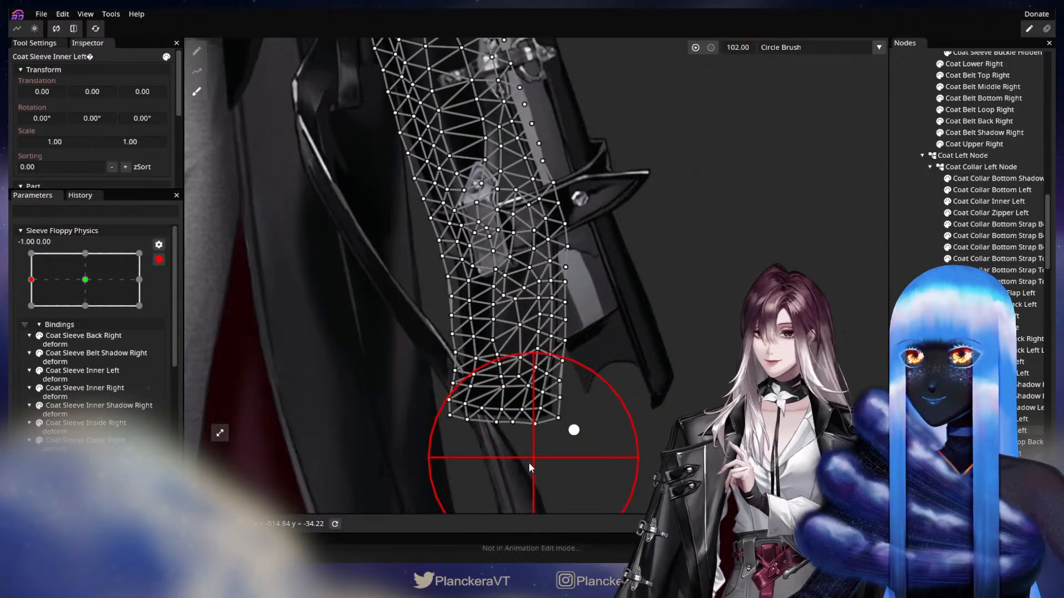
pyautogui.moveTo(532, 442)
pyautogui.mouseDown()
pyautogui.moveTo(513, 440)
pyautogui.moveTo(556, 459)
pyautogui.mouseUp()
pyautogui.scroll(1, 427, 383)
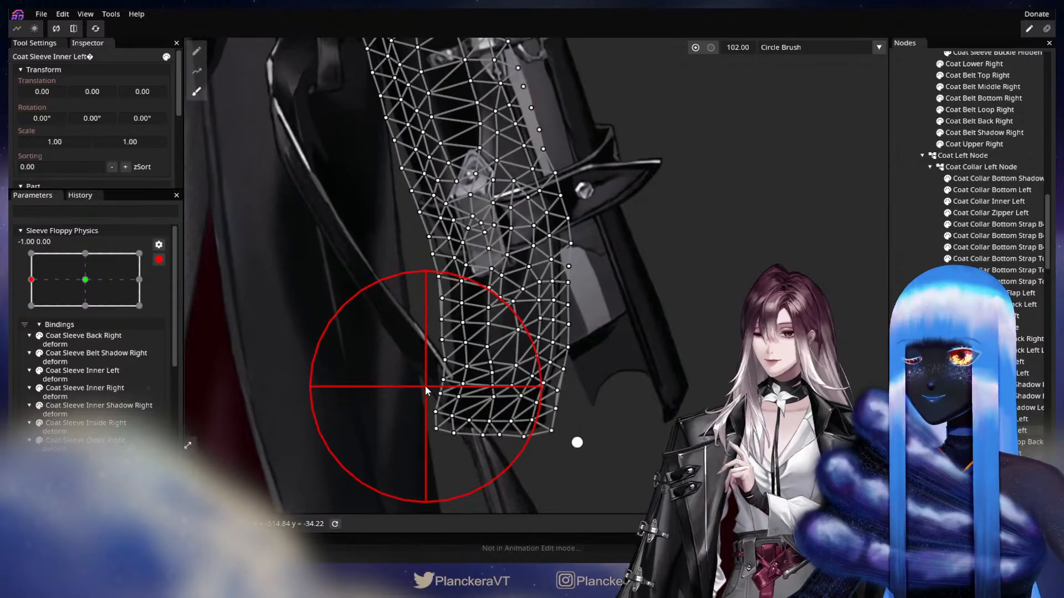
# Adjust single vertices on the leg-side edge of Coat Sleeve Inner Left near the cuff, and deselect the mesh
pyautogui.click(197, 51)
pyautogui.moveTo(391, 376); pyautogui.dragTo(582, 335)
pyautogui.scroll(2, 586, 335)
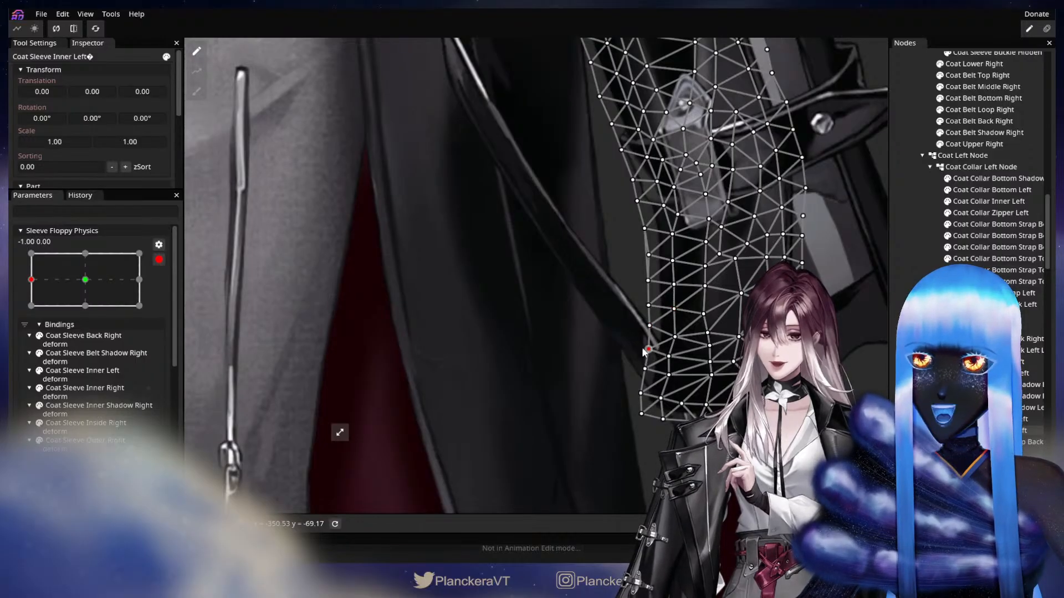
pyautogui.moveTo(636, 376); pyautogui.dragTo(602, 377)
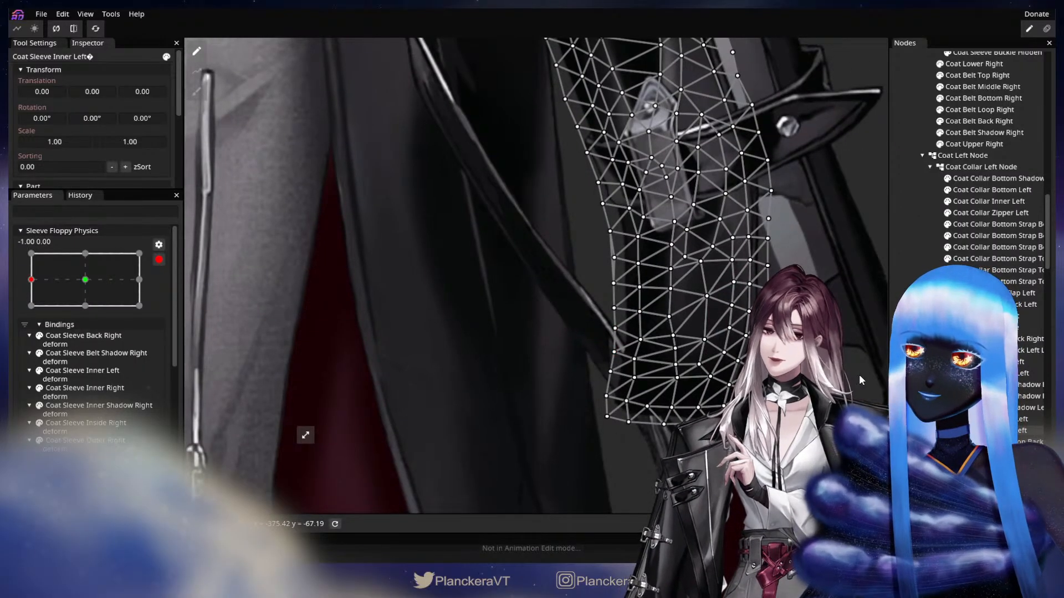
pyautogui.press('Escape')
pyautogui.scroll(-2, 536, 276)
pyautogui.scroll(-1, 537, 276)
pyautogui.moveTo(749, 368); pyautogui.dragTo(667, 417)
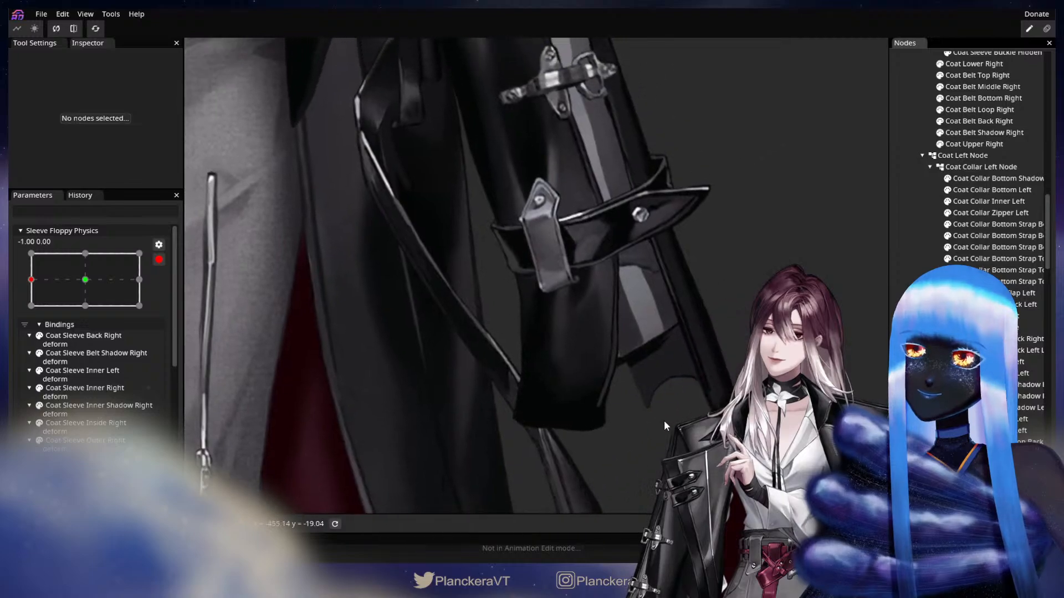
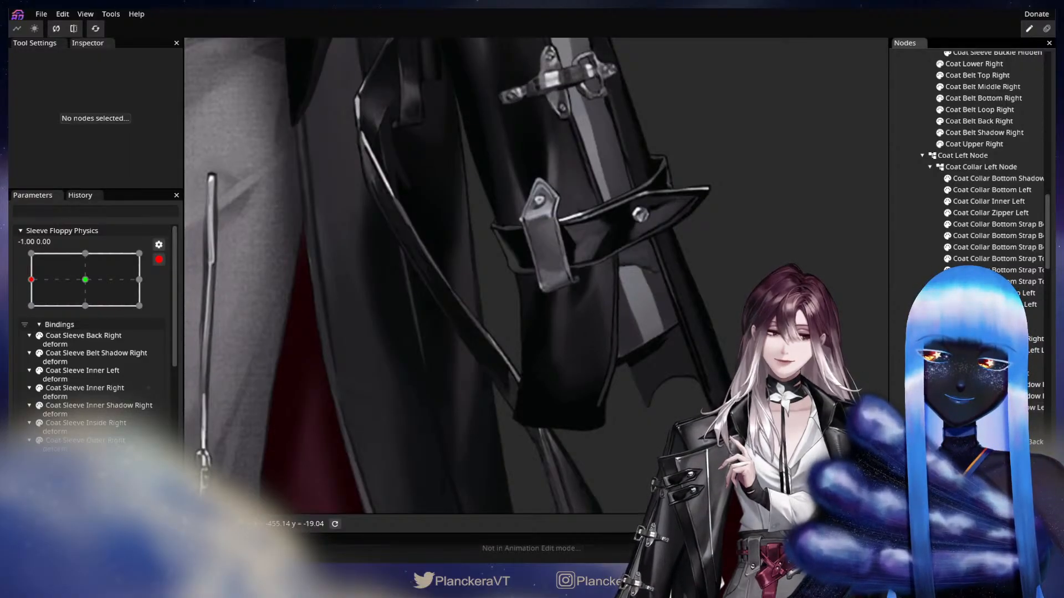
# Sweep the bottom of Coat Sleeve Inner Left further toward the leg with an enlarged Circle Brush, and deselect the mesh
pyautogui.click(998, 430)
pyautogui.click(196, 91)
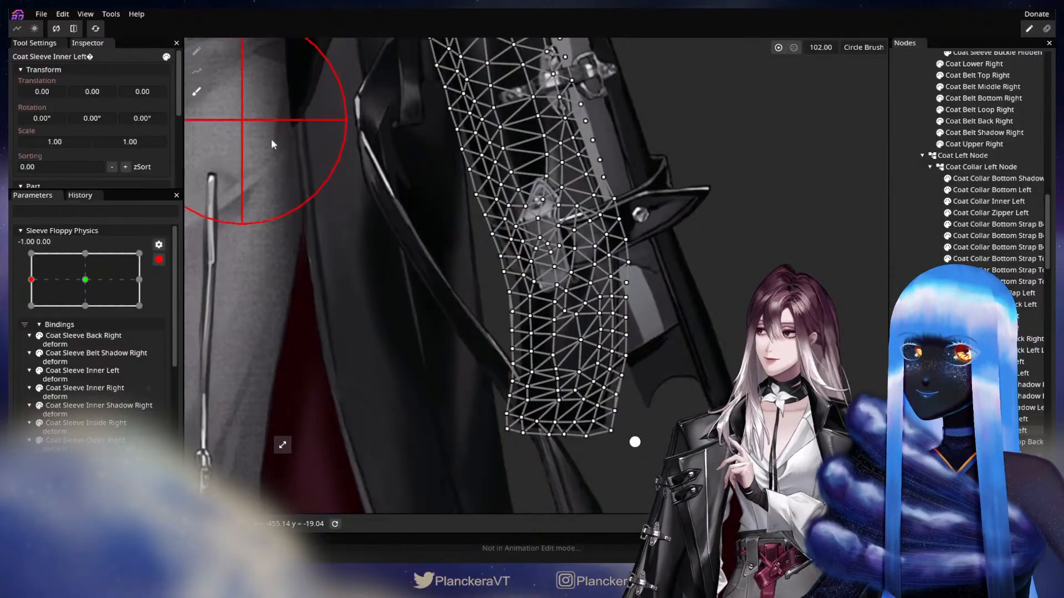
pyautogui.moveTo(601, 462)
pyautogui.mouseDown()
pyautogui.moveTo(606, 393)
pyautogui.moveTo(426, 427)
pyautogui.mouseUp()
pyautogui.moveTo(731, 48); pyautogui.dragTo(749, 48)
pyautogui.moveTo(374, 449)
pyautogui.mouseDown()
pyautogui.moveTo(347, 423)
pyautogui.moveTo(452, 458)
pyautogui.moveTo(444, 452)
pyautogui.moveTo(524, 356)
pyautogui.moveTo(496, 342)
pyautogui.moveTo(342, 491)
pyautogui.moveTo(291, 466)
pyautogui.mouseUp()
pyautogui.press('Escape')
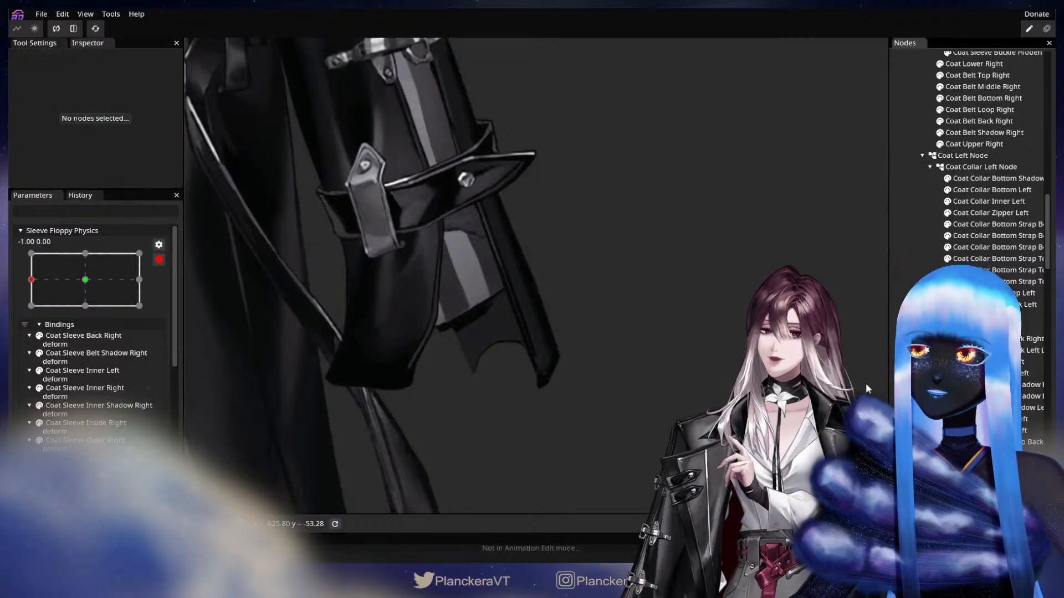
pyautogui.moveTo(567, 369); pyautogui.dragTo(727, 401)
pyautogui.scroll(1, 498, 400)
pyautogui.scroll(2, 570, 460)
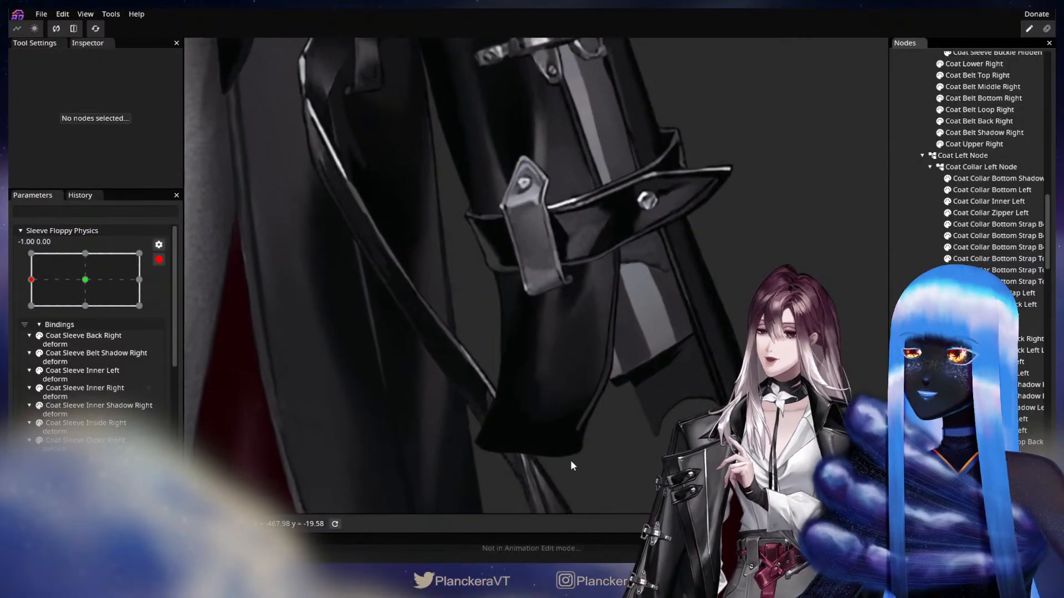
pyautogui.scroll(3, 574, 468)
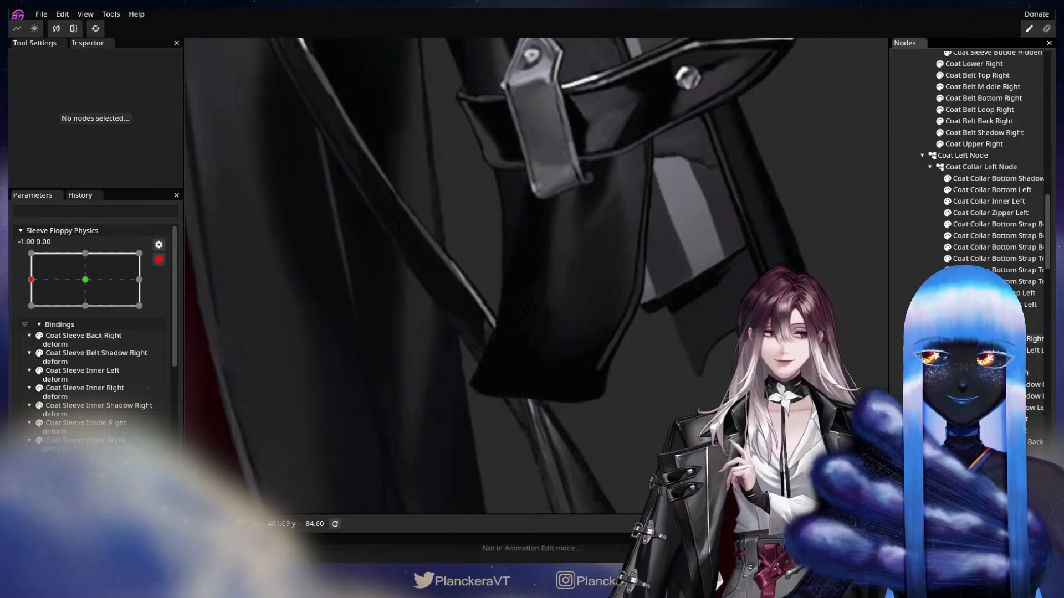
# Smooth both side edges of Coat Sleeve Inner Left above the cuff by nudging individual vertices, and deselect the mesh
pyautogui.click(986, 419)
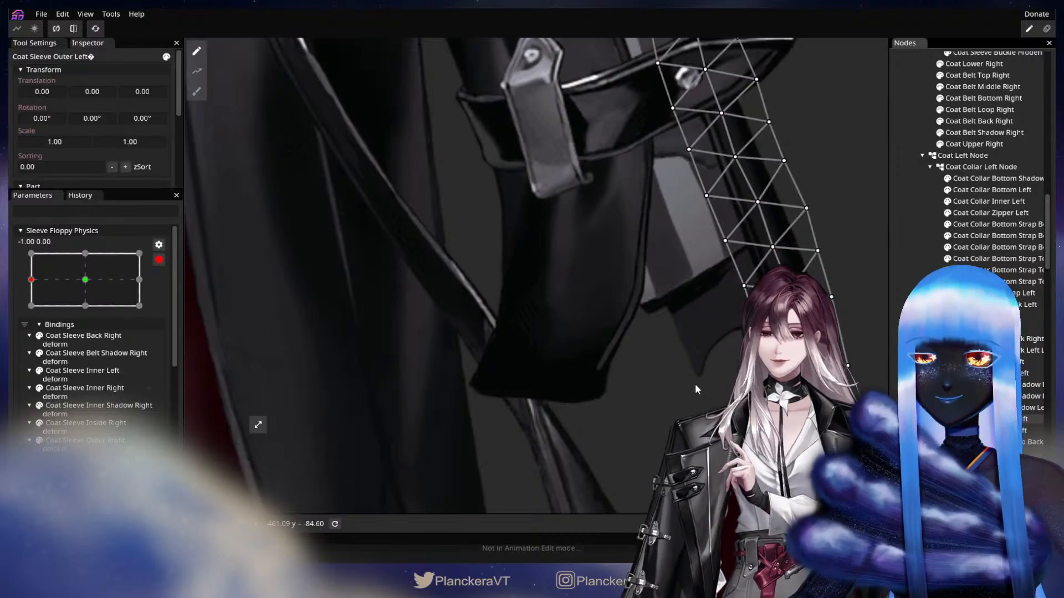
pyautogui.click(986, 430)
pyautogui.scroll(1, 591, 399)
pyautogui.moveTo(603, 377); pyautogui.dragTo(612, 385)
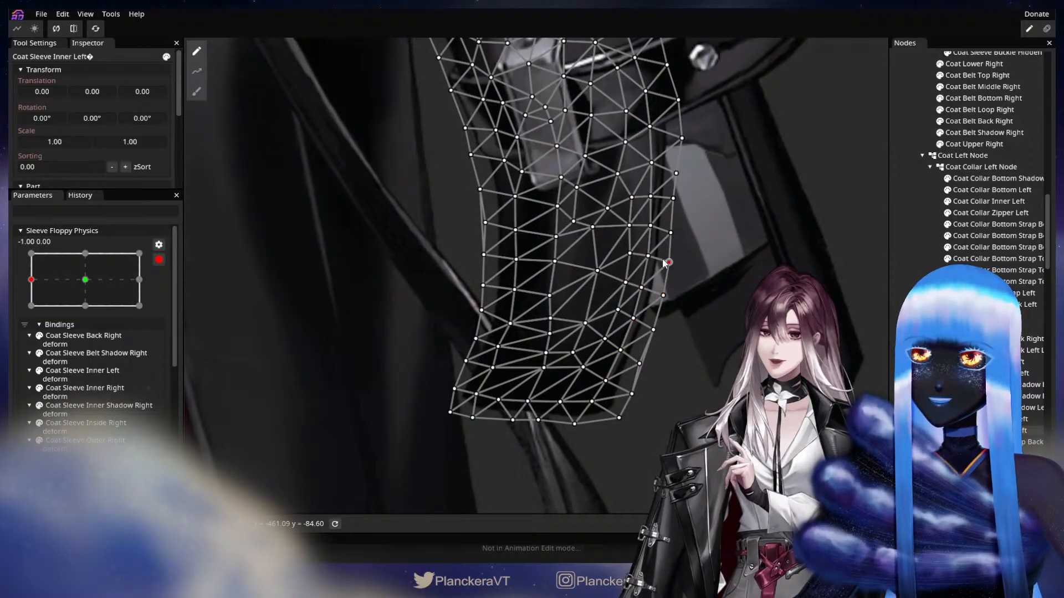
pyautogui.moveTo(546, 327); pyautogui.dragTo(577, 325)
pyautogui.scroll(1, 612, 323)
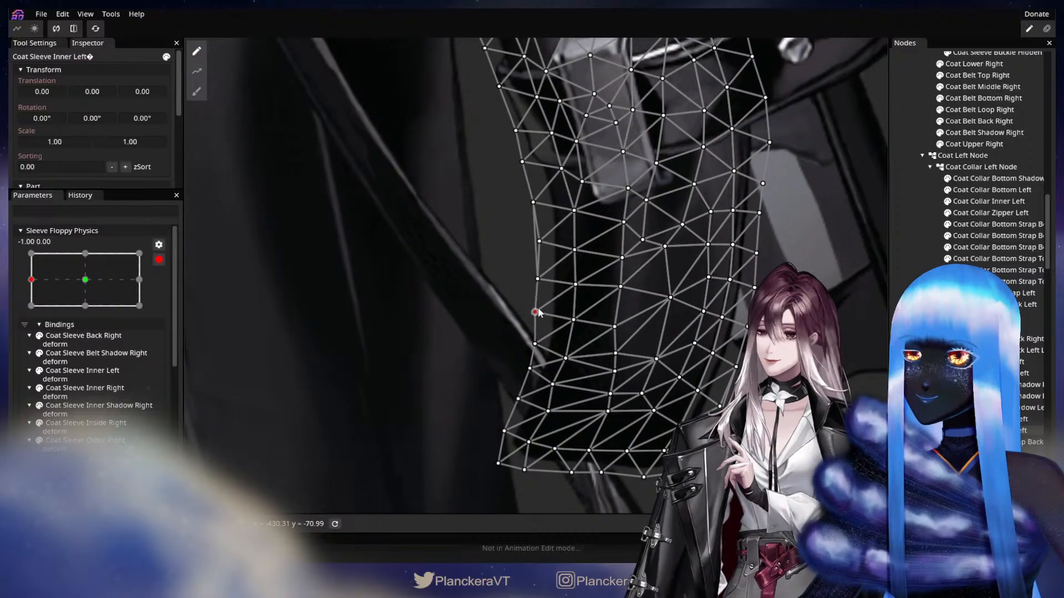
pyautogui.moveTo(538, 309); pyautogui.dragTo(541, 308)
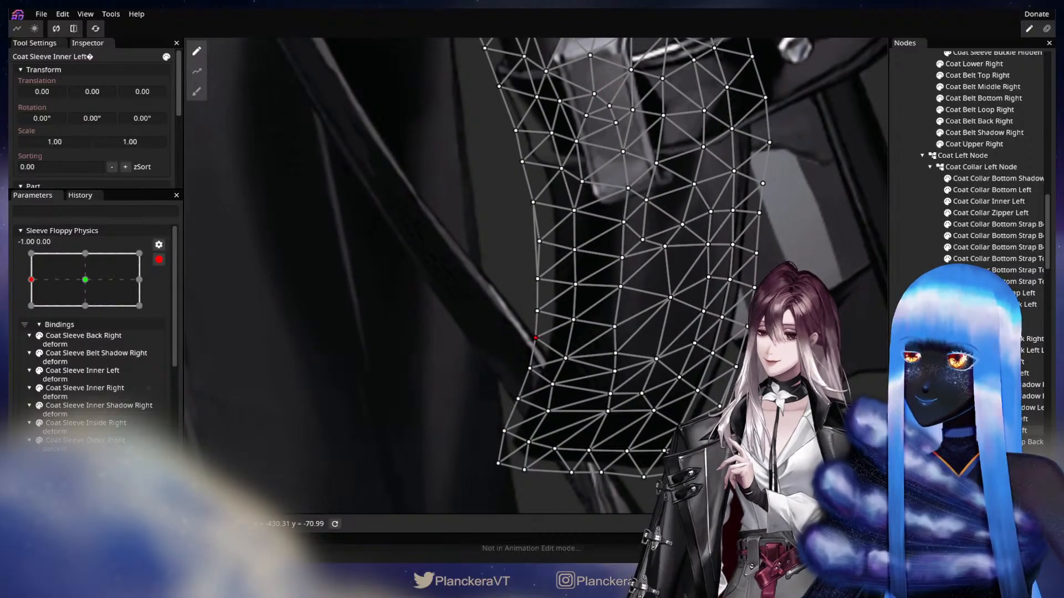
pyautogui.click(730, 370)
pyautogui.scroll(-4, 730, 373)
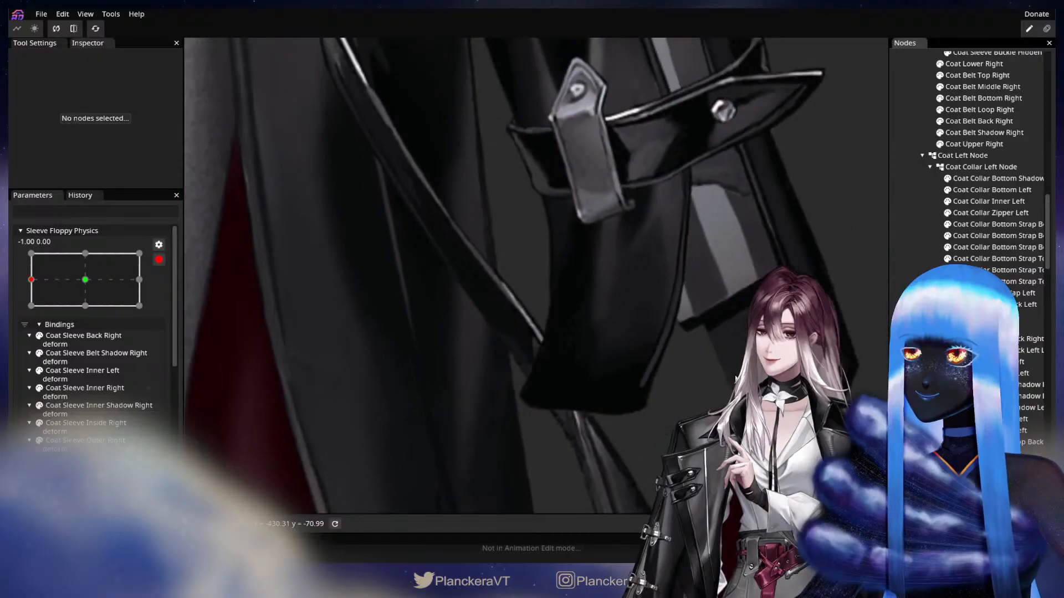
pyautogui.moveTo(731, 374); pyautogui.dragTo(619, 431)
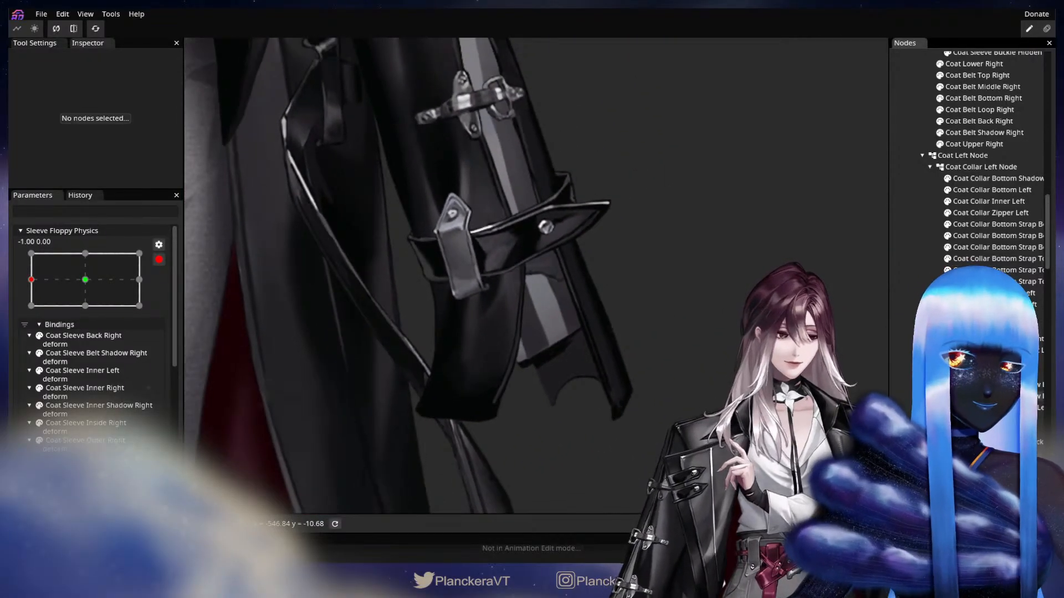
# Sweep the bottom of Coat Sleeve Outer Left toward the leg with the Circle Brush at size 135.00, and undo the last stroke
pyautogui.click(604, 360)
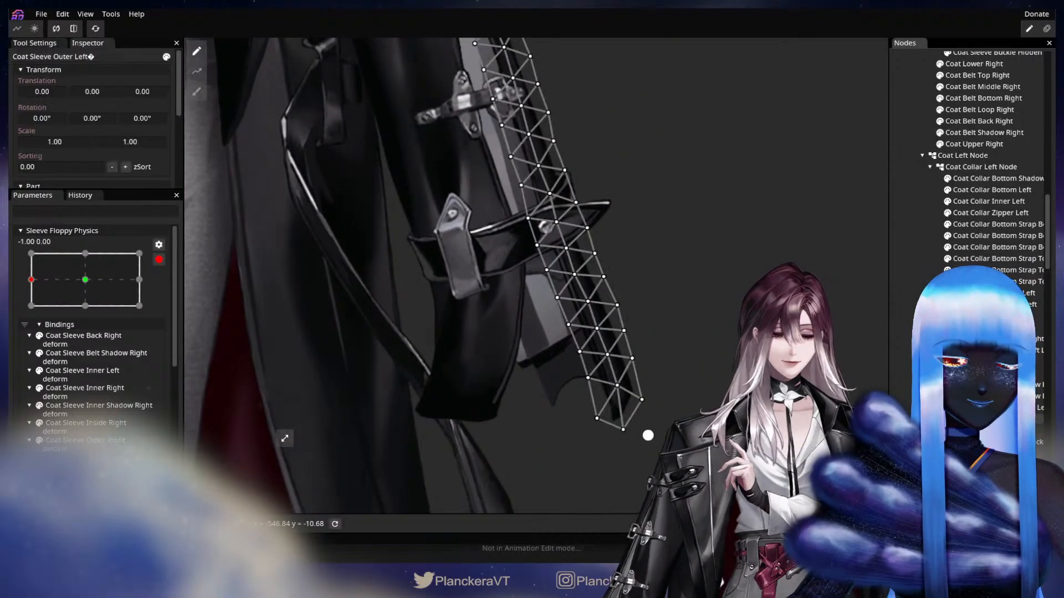
pyautogui.moveTo(706, 366); pyautogui.dragTo(700, 364)
pyautogui.click(196, 93)
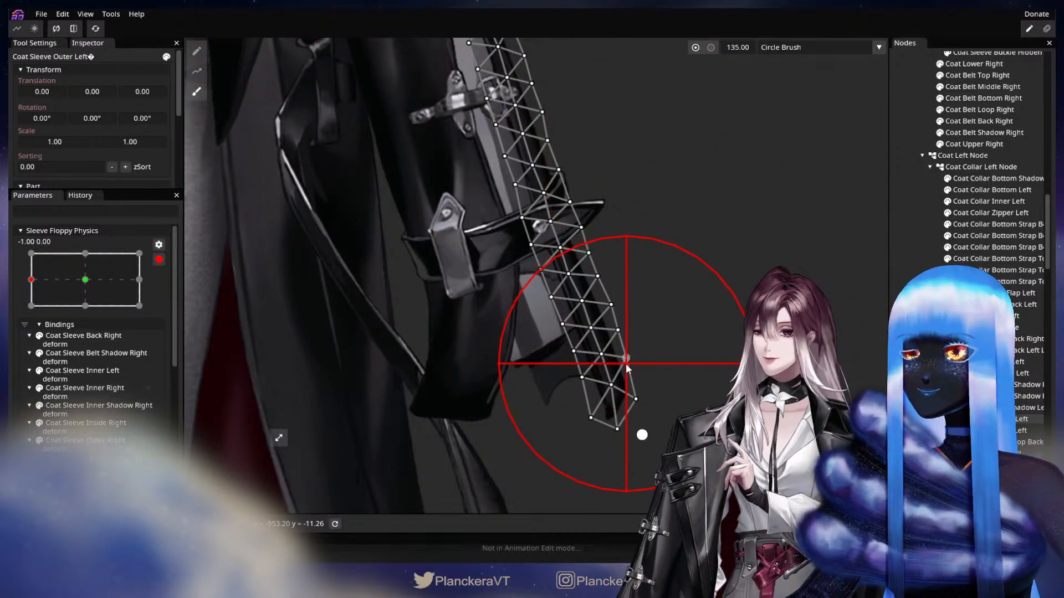
pyautogui.moveTo(630, 404)
pyautogui.mouseDown()
pyautogui.moveTo(565, 406)
pyautogui.moveTo(540, 453)
pyautogui.moveTo(557, 468)
pyautogui.moveTo(516, 459)
pyautogui.mouseUp()
pyautogui.moveTo(546, 311); pyautogui.dragTo(539, 308)
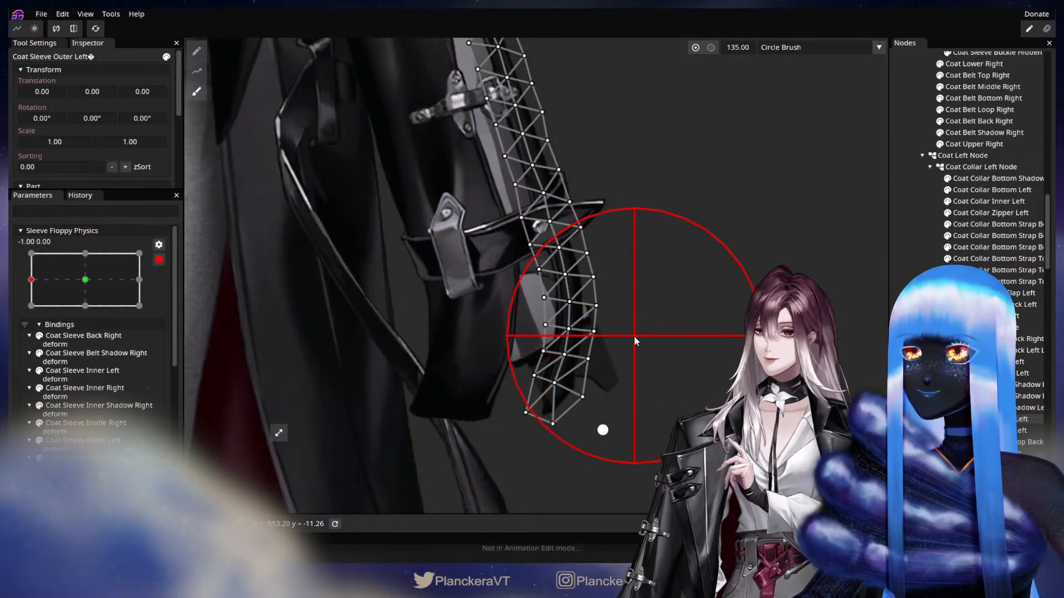
pyautogui.hotkey('ctrl', 'z')
# Curve the lower end of Coat Sleeve Outer Left further toward the leg with the Circle Brush at size 115.00
pyautogui.moveTo(728, 48); pyautogui.dragTo(724, 48)
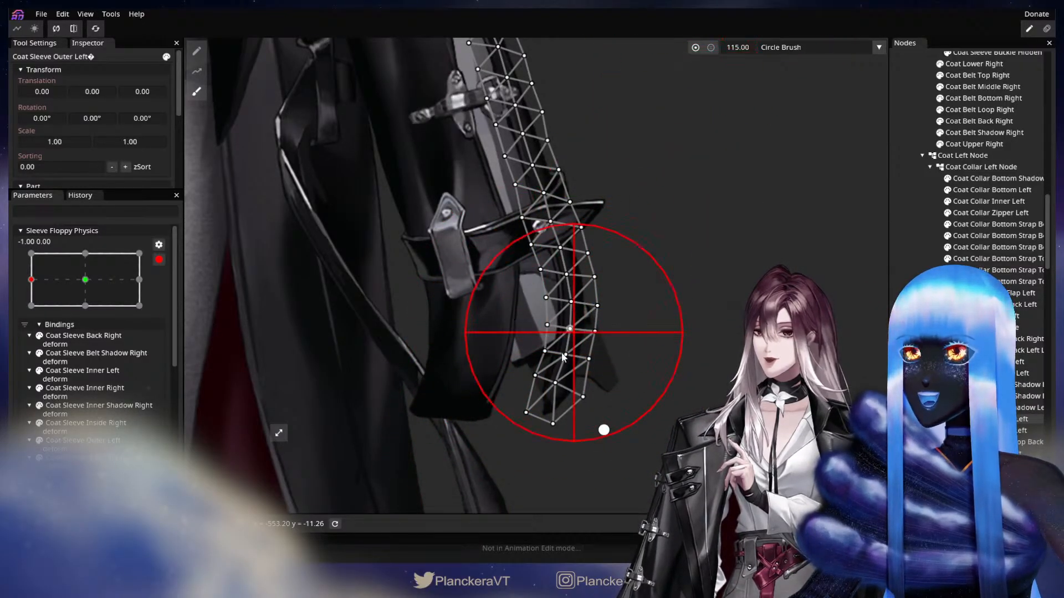
pyautogui.moveTo(546, 366); pyautogui.dragTo(540, 342)
pyautogui.moveTo(535, 450)
pyautogui.mouseDown()
pyautogui.moveTo(527, 446)
pyautogui.moveTo(542, 479)
pyautogui.moveTo(521, 475)
pyautogui.mouseUp()
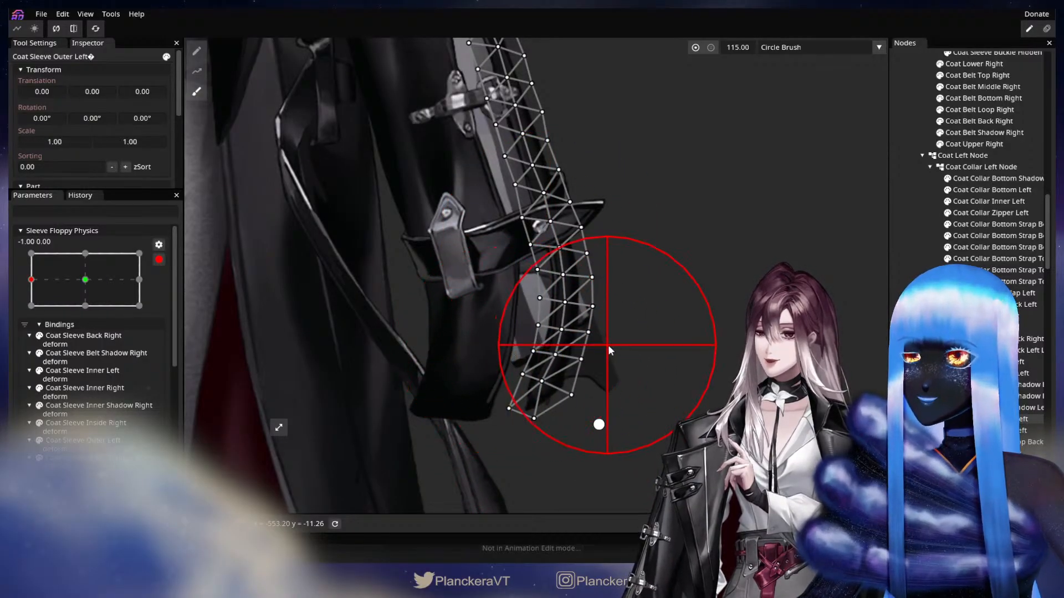
pyautogui.moveTo(601, 331); pyautogui.dragTo(598, 333)
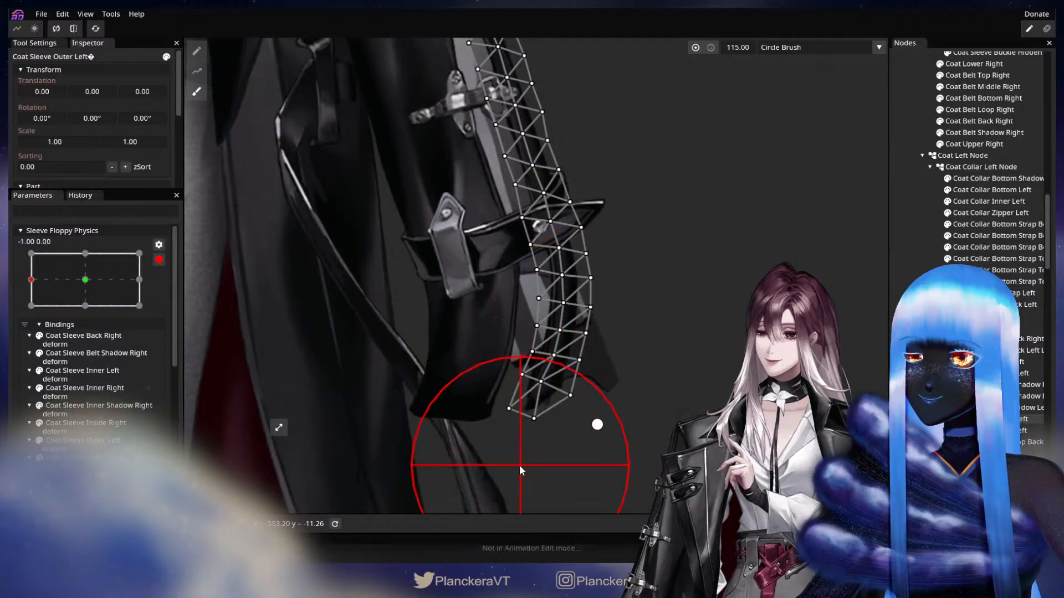
# Smooth both side edges of Coat Sleeve Outer Left around the cuff by nudging individual vertices, and deselect the mesh
pyautogui.click(197, 50)
pyautogui.scroll(2, 496, 394)
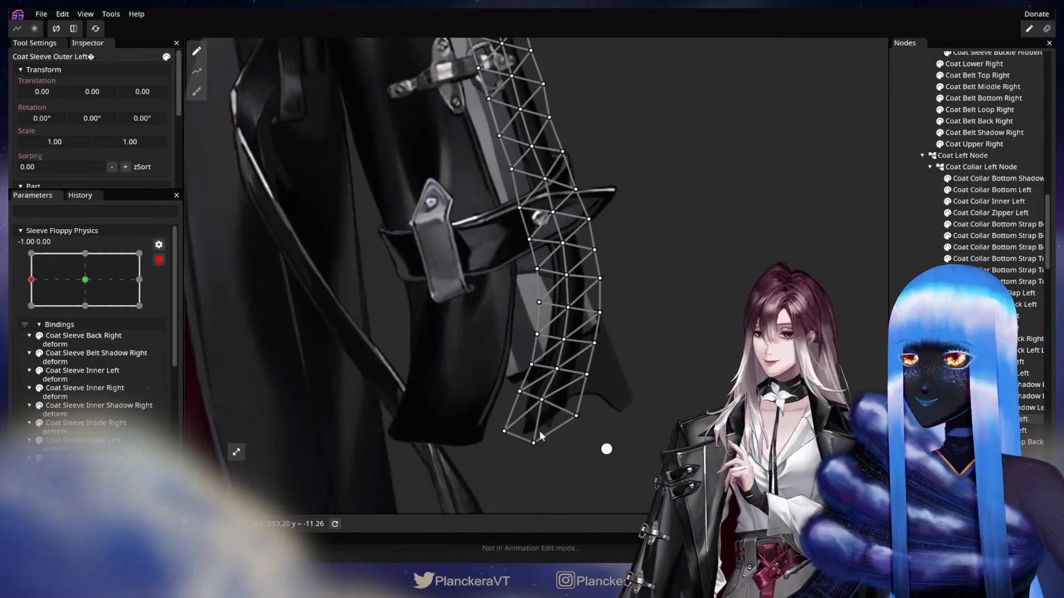
pyautogui.moveTo(529, 481); pyautogui.dragTo(600, 375)
pyautogui.scroll(1, 596, 396)
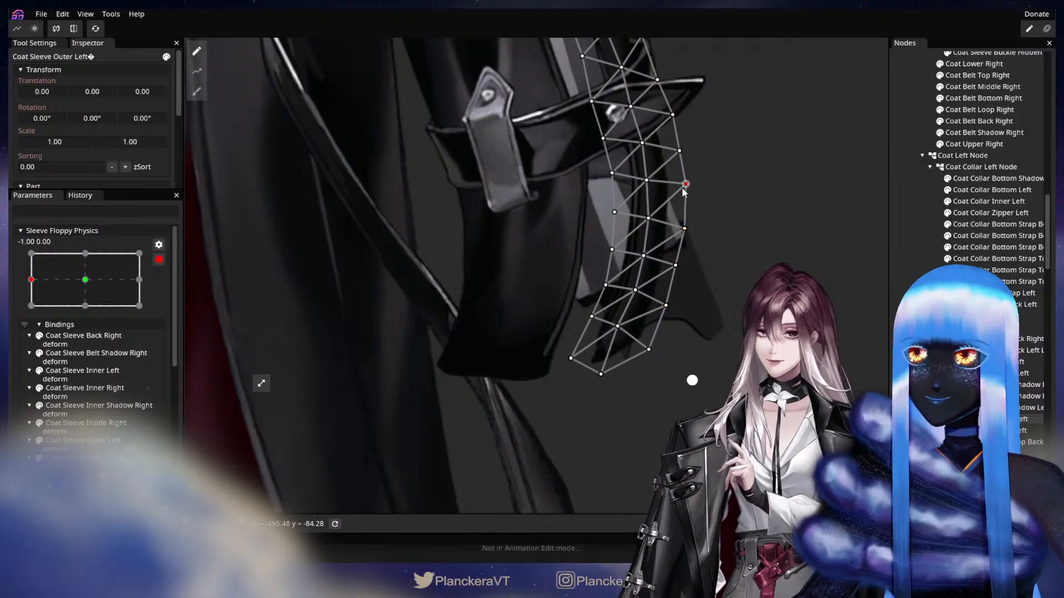
pyautogui.moveTo(679, 190); pyautogui.dragTo(687, 281)
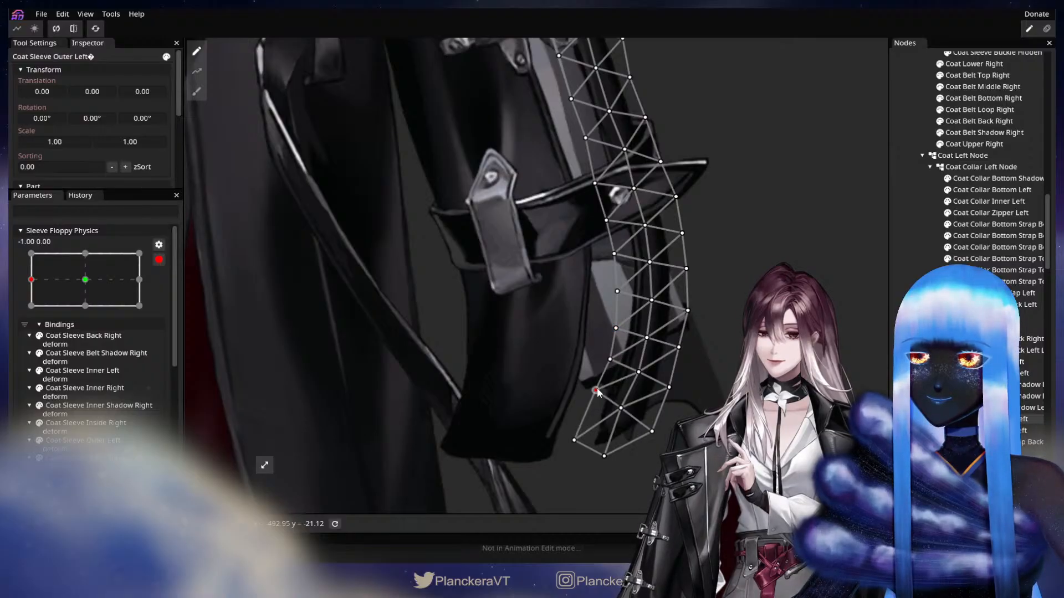
pyautogui.scroll(-1, 599, 394)
pyautogui.click(659, 394)
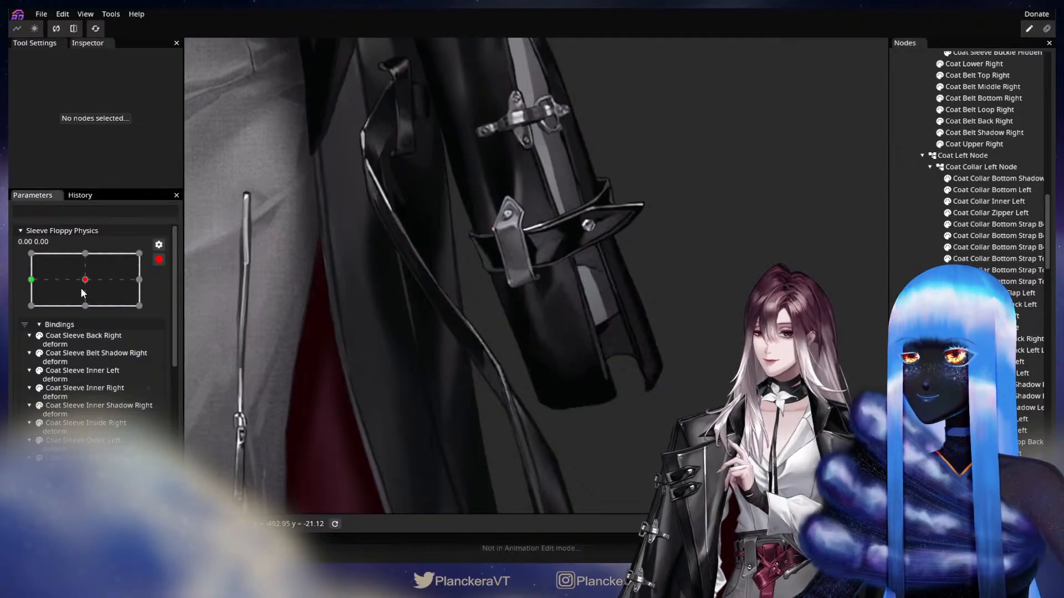
# Preview the sleeve bend between keypoints with Sleeve Floppy Physics editing off, and resume editing at -1.00, 0.00
pyautogui.click(159, 260)
pyautogui.scroll(-3, 101, 364)
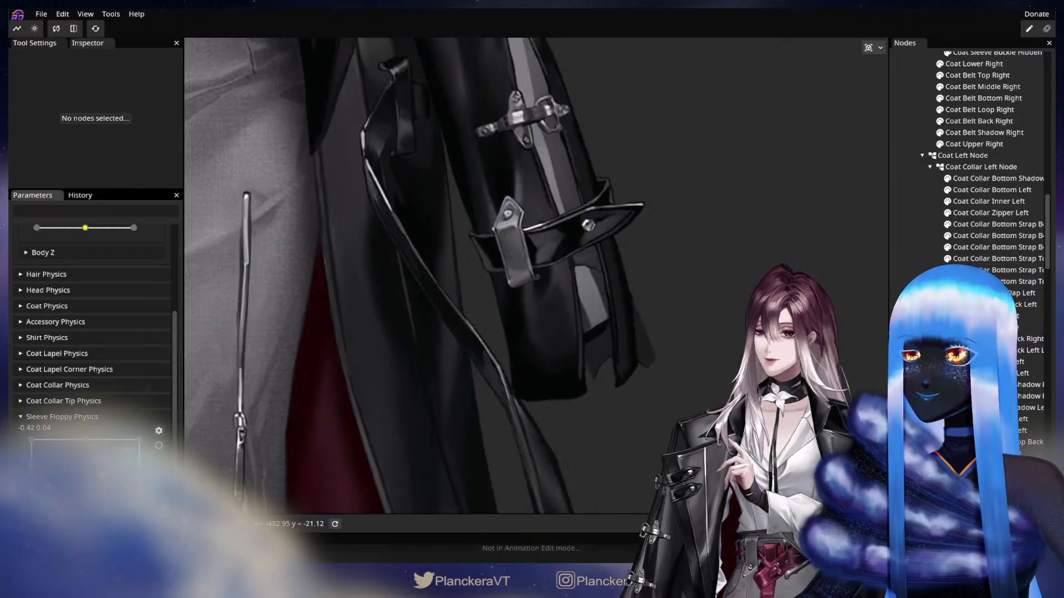
pyautogui.click(160, 447)
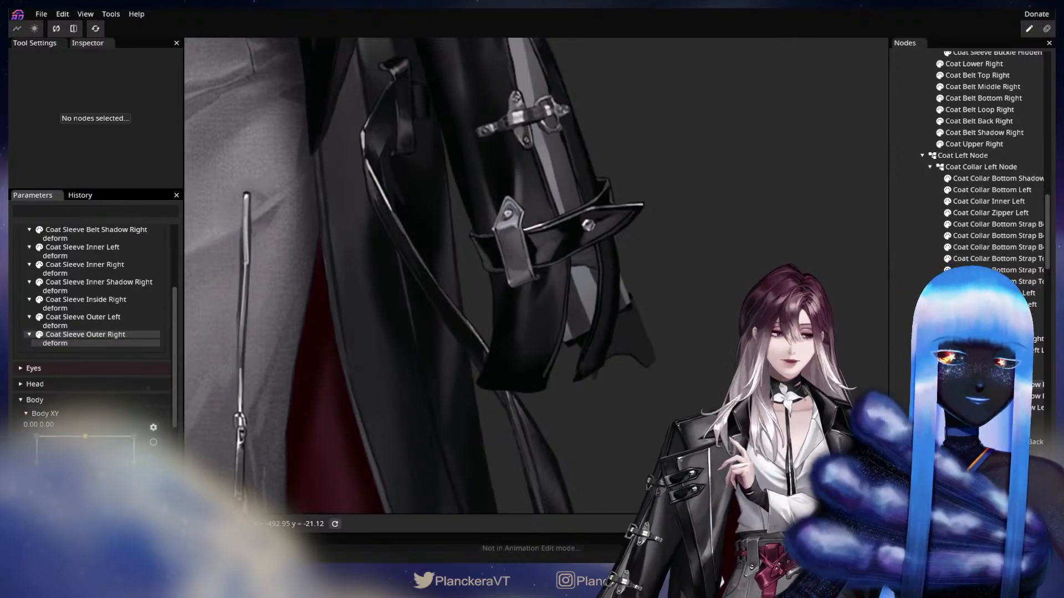
# Extend the cuff edge of Coat Sleeve Inner Left slightly downward with the Circle Brush at size 115.00, and deselect the mesh
pyautogui.click(519, 333)
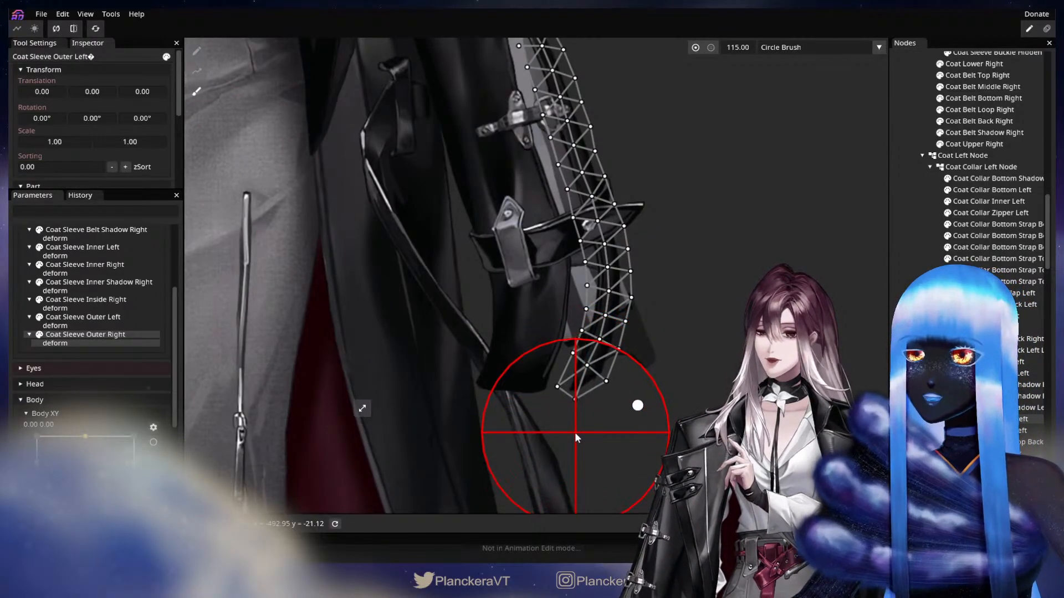
pyautogui.click(997, 431)
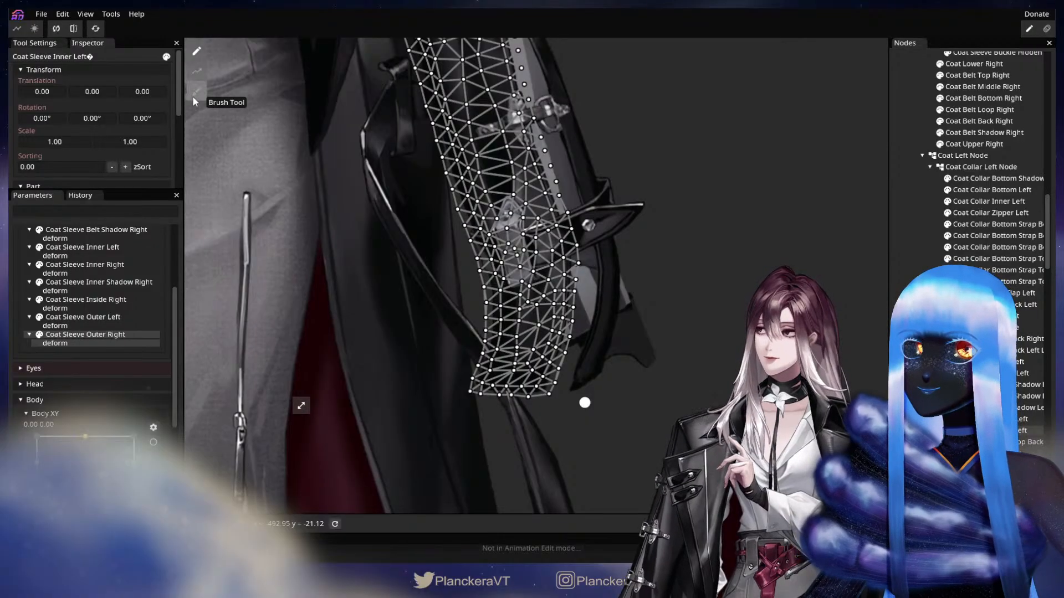
pyautogui.click(192, 94)
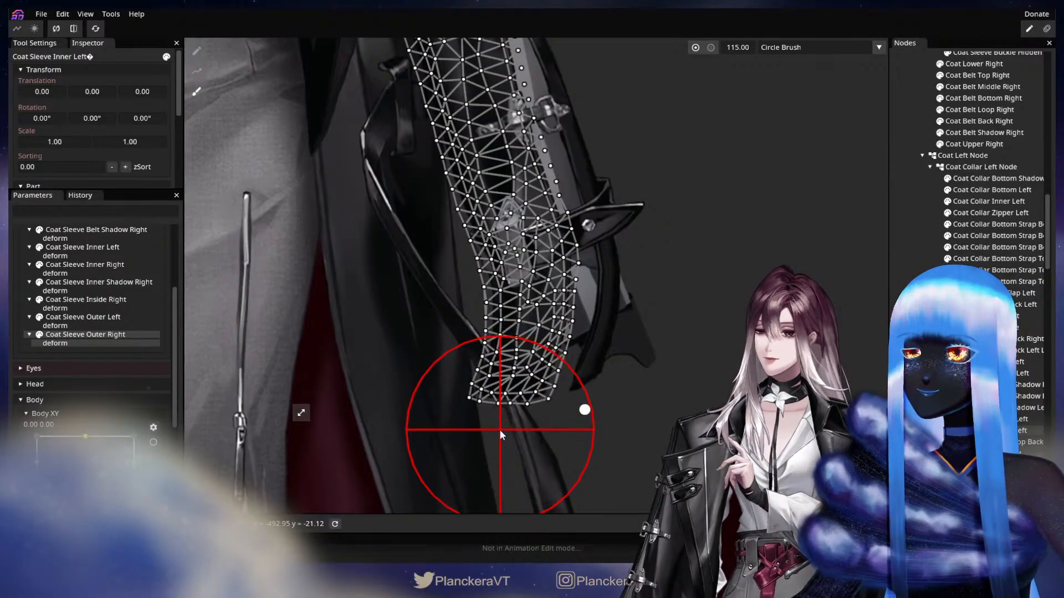
pyautogui.click(933, 357)
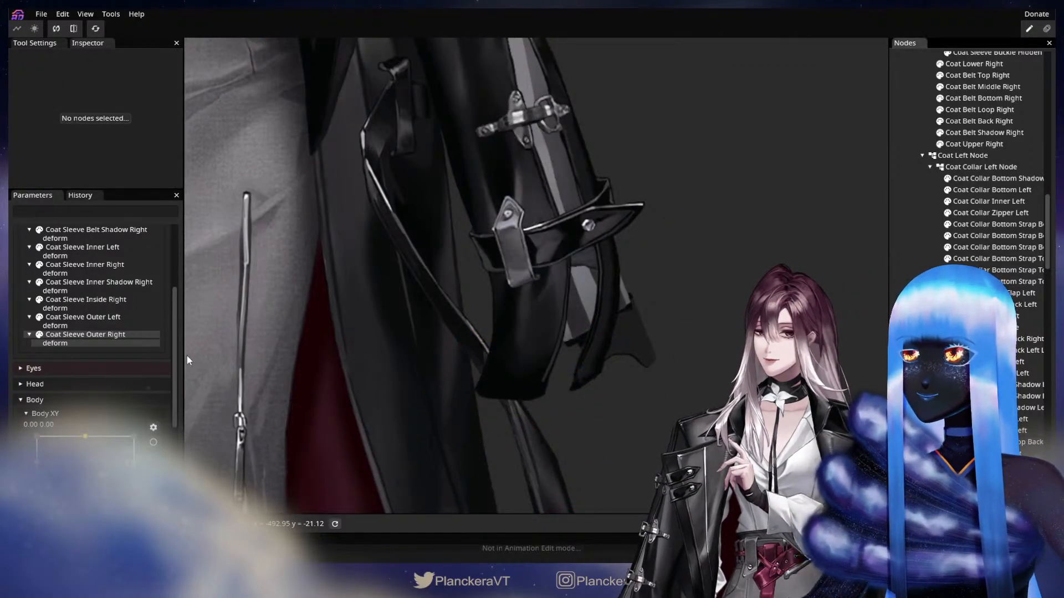
# Sweep Sleeve Floppy Physics between -1.00 and the center with editing off to check the cuff, and resume editing at -1.00, 0.00
pyautogui.scroll(3, 152, 296)
pyautogui.scroll(-3, 152, 312)
pyautogui.scroll(3, 152, 307)
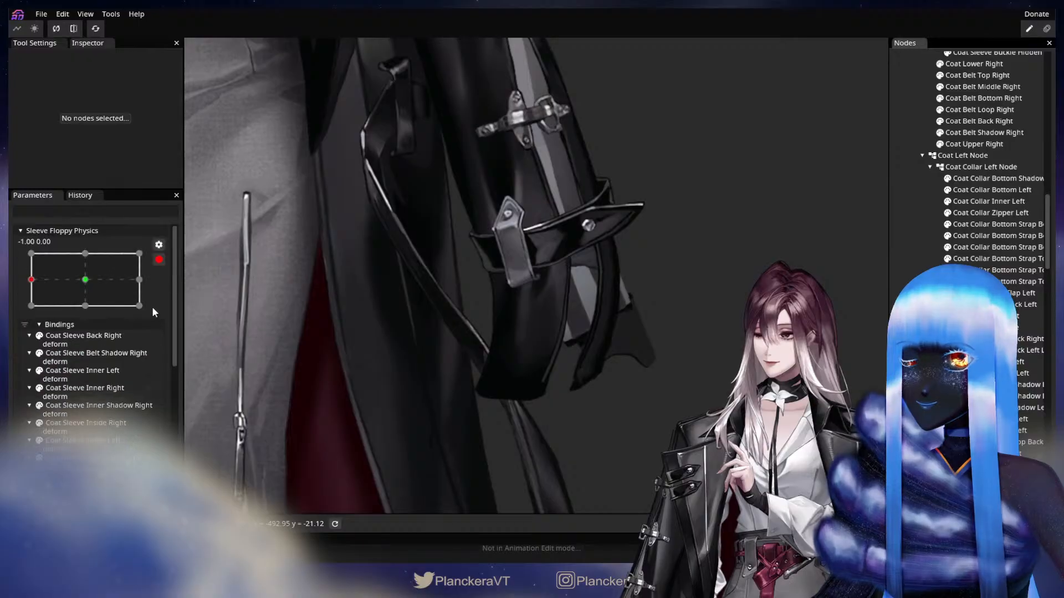
pyautogui.scroll(5, 148, 260)
pyautogui.scroll(-2, 122, 378)
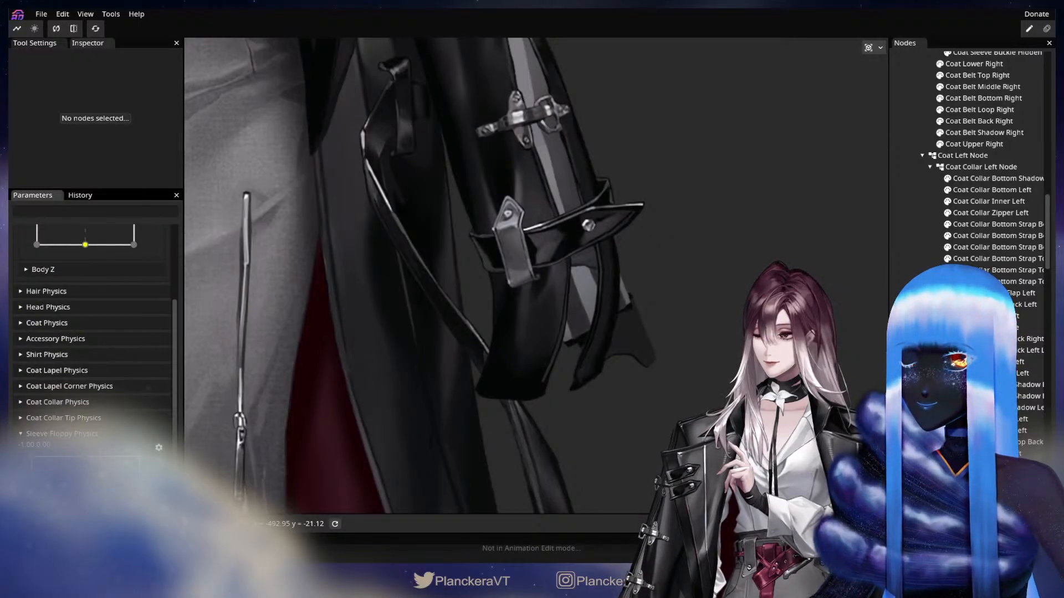
pyautogui.moveTo(34, 488); pyautogui.dragTo(84, 480)
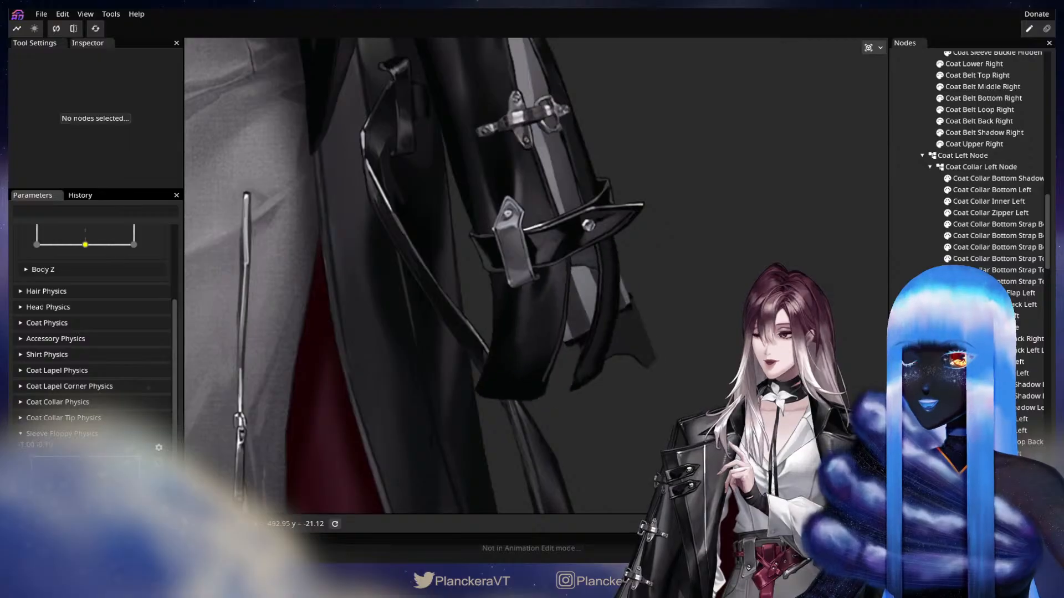
pyautogui.scroll(5, 91, 332)
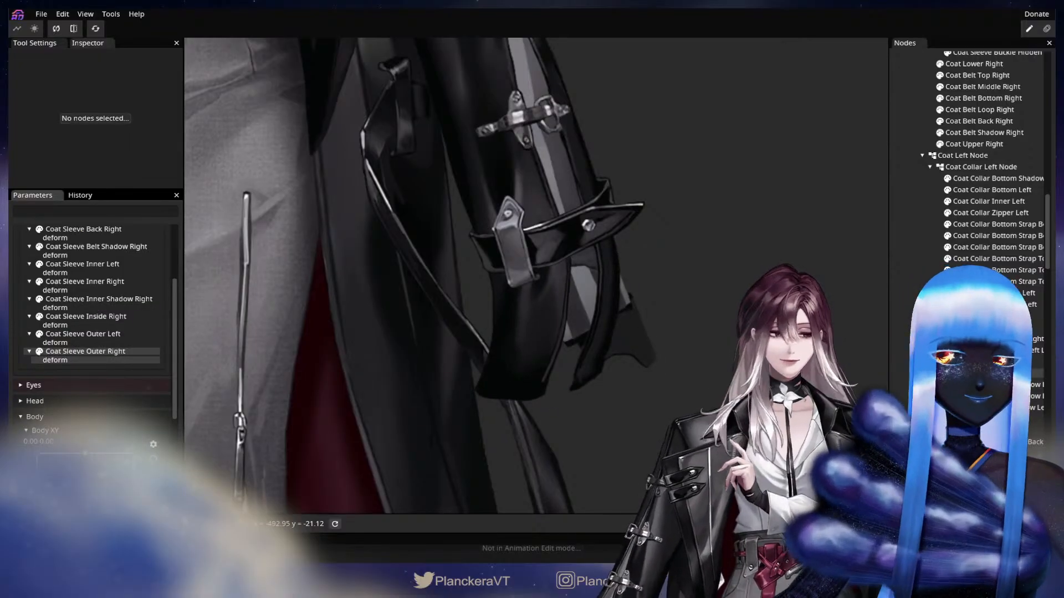
# Push Coat Sleeve Back Left toward the leg behind the cuff with the Circle Brush at size 115.00, and deselect the mesh
pyautogui.click(986, 362)
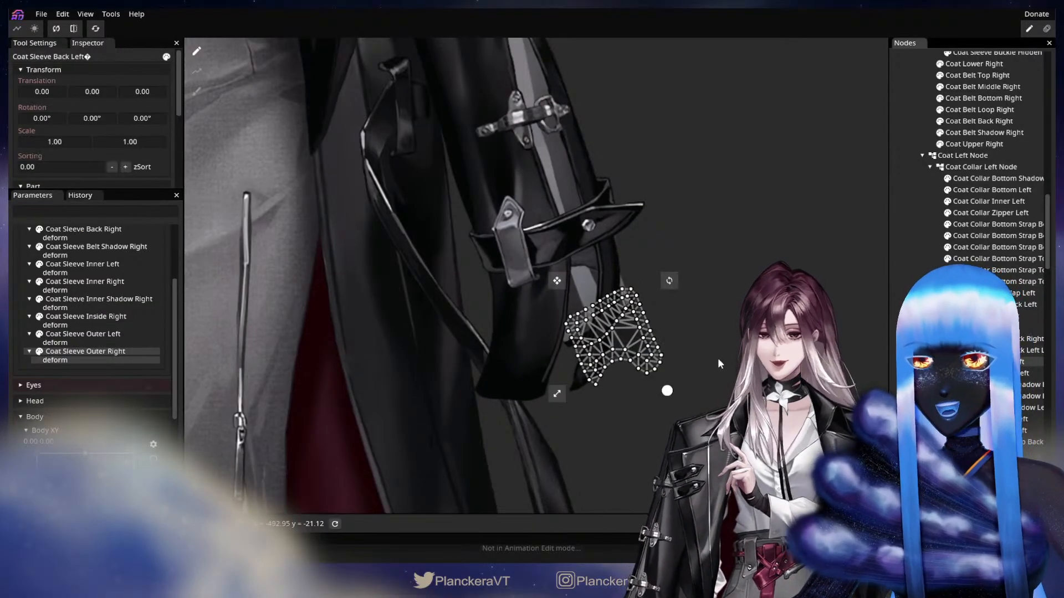
pyautogui.scroll(1, 609, 316)
pyautogui.click(197, 91)
pyautogui.moveTo(654, 377)
pyautogui.mouseDown()
pyautogui.moveTo(596, 389)
pyautogui.moveTo(568, 384)
pyautogui.moveTo(653, 376)
pyautogui.moveTo(632, 381)
pyautogui.mouseUp()
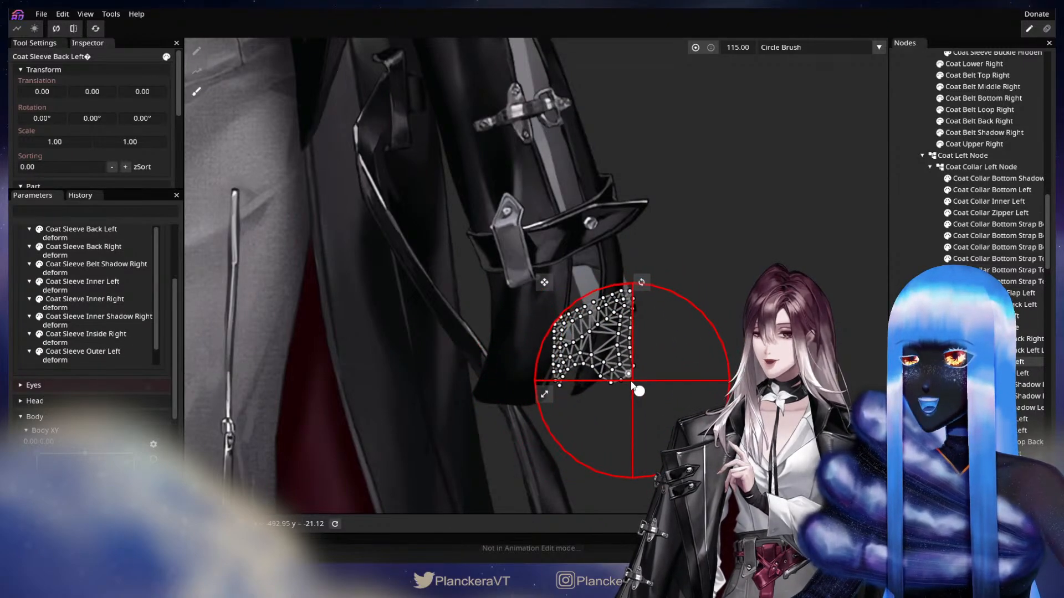
pyautogui.moveTo(653, 325); pyautogui.dragTo(639, 337)
pyautogui.moveTo(558, 389); pyautogui.dragTo(537, 375)
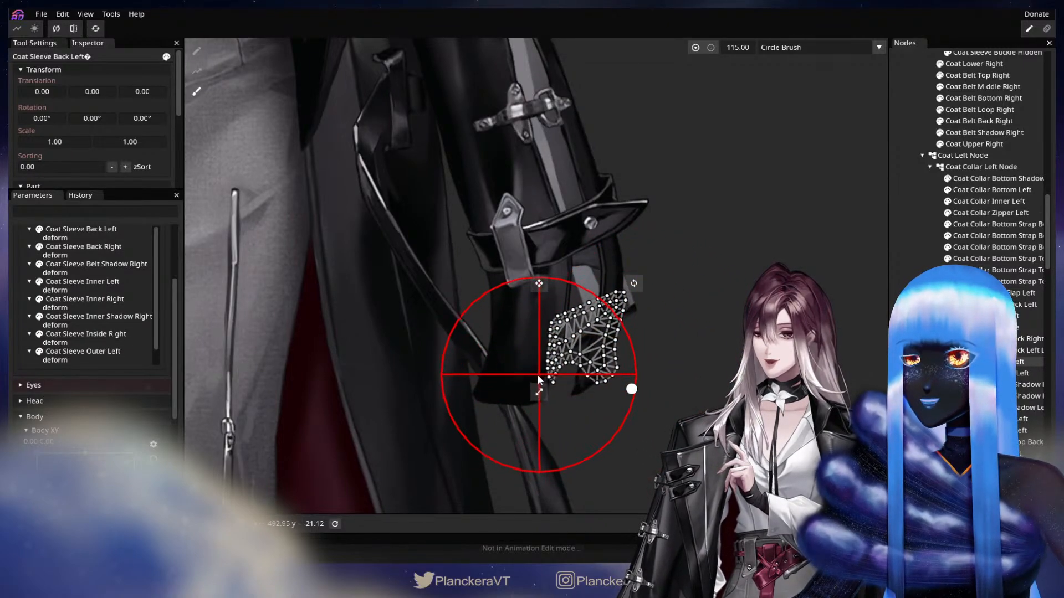
pyautogui.moveTo(612, 392)
pyautogui.mouseDown()
pyautogui.moveTo(591, 399)
pyautogui.moveTo(647, 414)
pyautogui.moveTo(526, 408)
pyautogui.moveTo(481, 384)
pyautogui.moveTo(484, 362)
pyautogui.moveTo(494, 374)
pyautogui.mouseUp()
pyautogui.press('Escape')
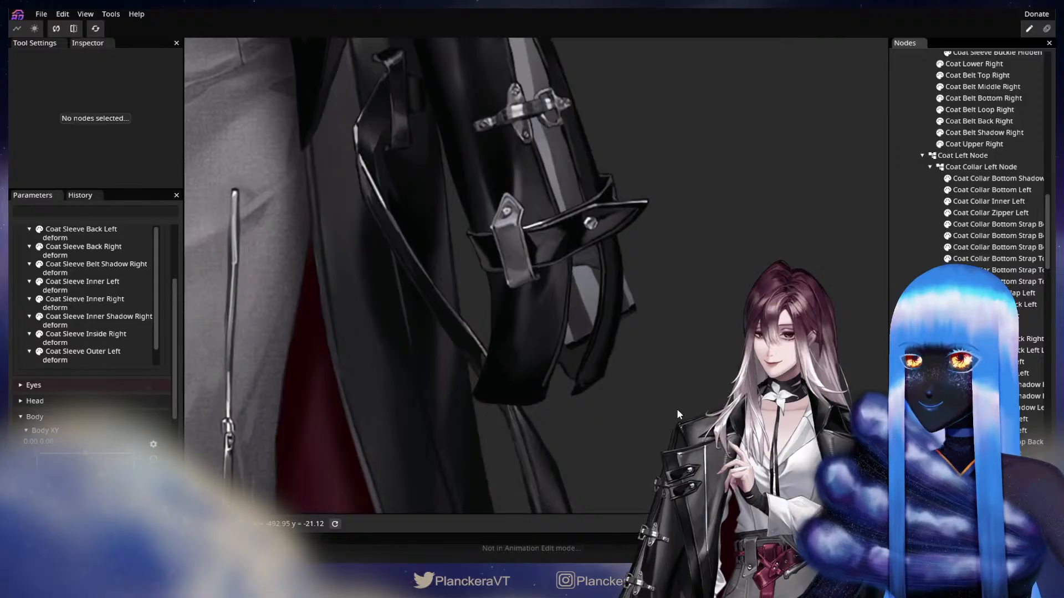
# Pull the leg-side tip of Coat Sleeve Back Left back outward with the Circle Brush reduced to size 61.00
pyautogui.scroll(1, 687, 397)
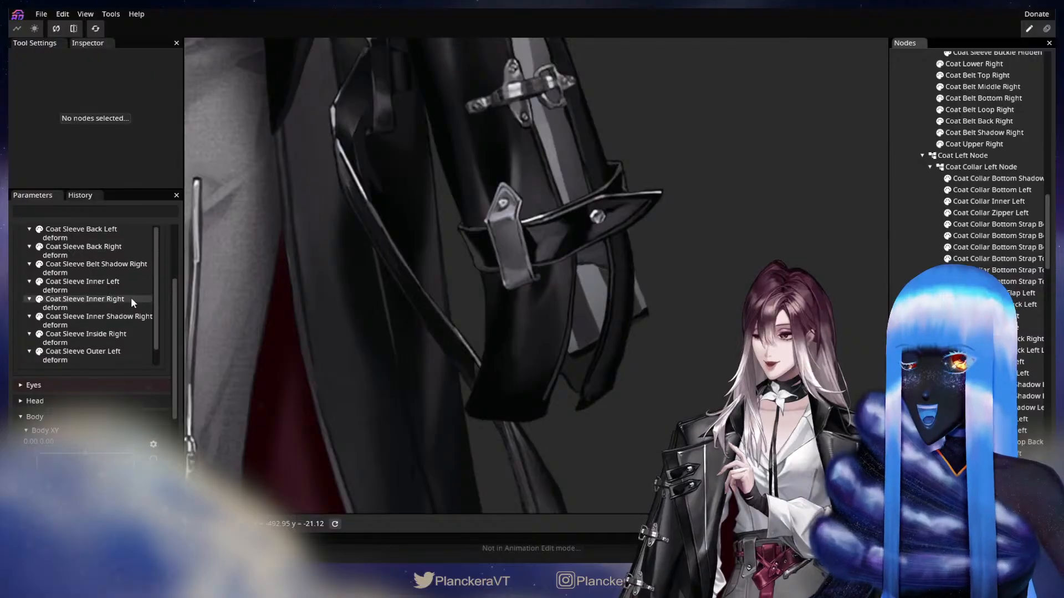
pyautogui.scroll(2, 133, 299)
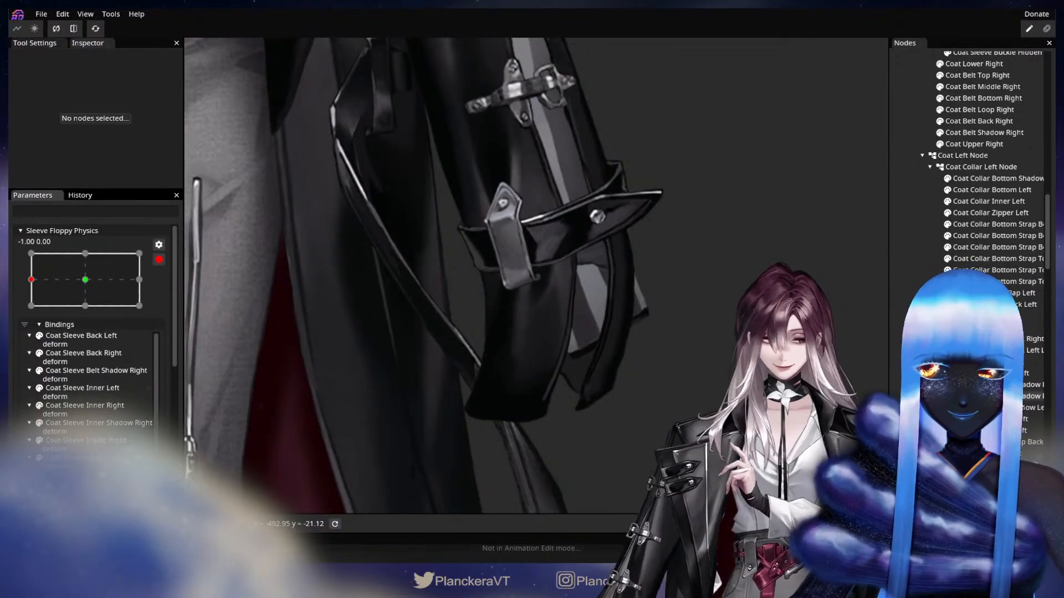
pyautogui.click(1019, 362)
pyautogui.scroll(1, 513, 325)
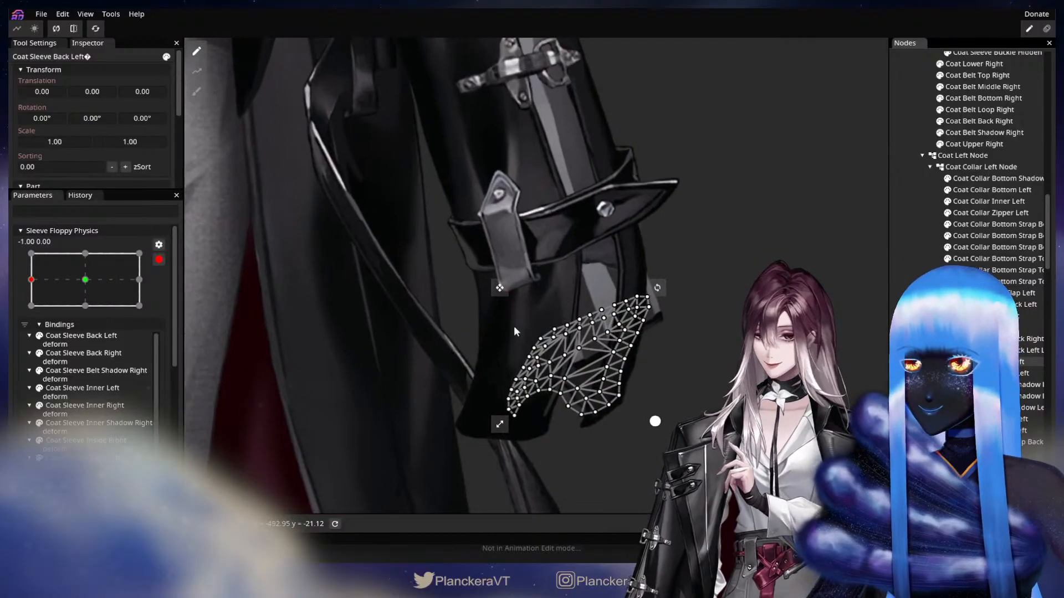
pyautogui.click(196, 91)
pyautogui.moveTo(739, 51); pyautogui.dragTo(729, 51)
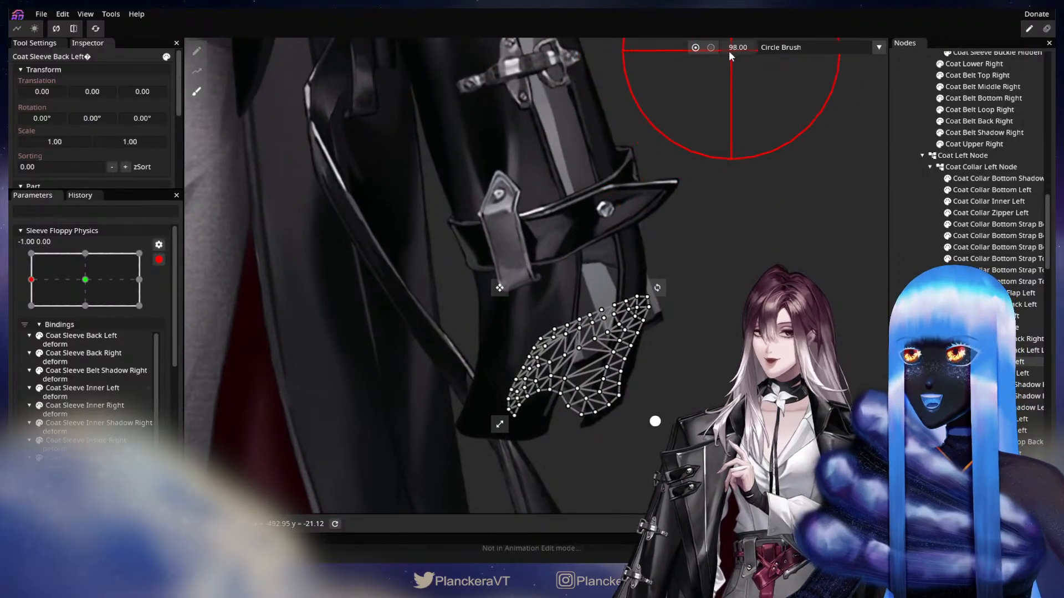
pyautogui.moveTo(544, 400)
pyautogui.mouseDown()
pyautogui.moveTo(572, 397)
pyautogui.moveTo(530, 414)
pyautogui.moveTo(556, 425)
pyautogui.moveTo(554, 434)
pyautogui.mouseUp()
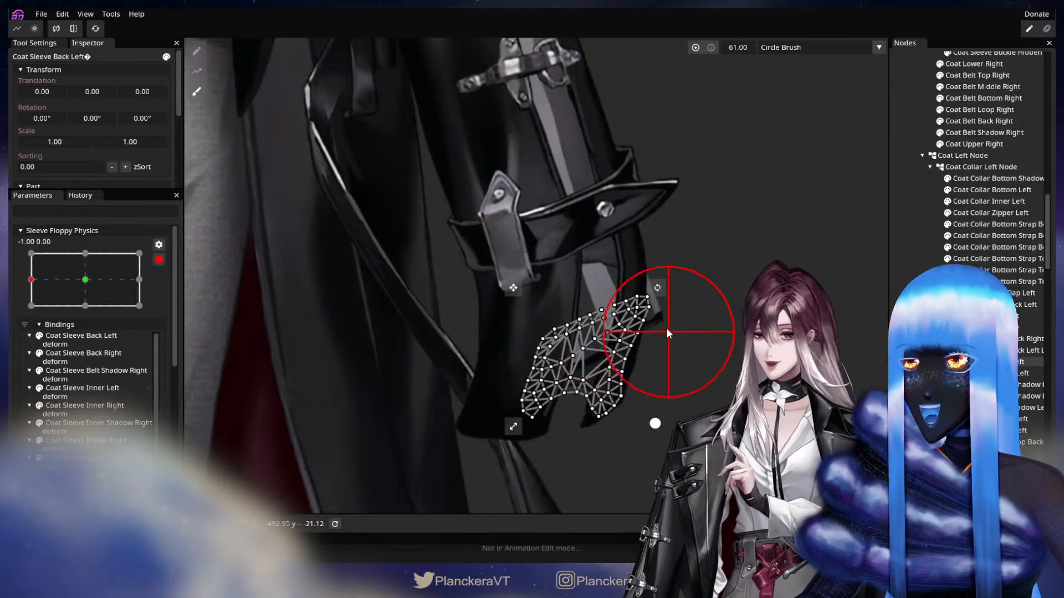
# Tuck the outer corner of Coat Sleeve Back Left inward and lower its upper and bottom edges with the size 61.00 Circle Brush
pyautogui.moveTo(639, 294); pyautogui.dragTo(626, 294)
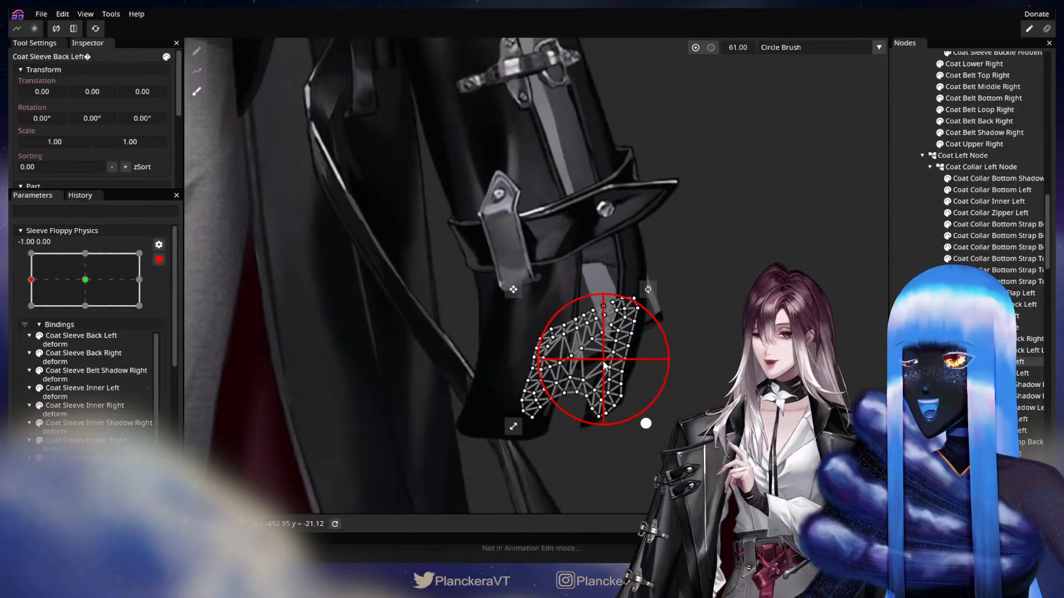
pyautogui.moveTo(604, 366)
pyautogui.mouseDown()
pyautogui.moveTo(603, 382)
pyautogui.moveTo(602, 372)
pyautogui.mouseUp()
pyautogui.moveTo(577, 313); pyautogui.dragTo(536, 323)
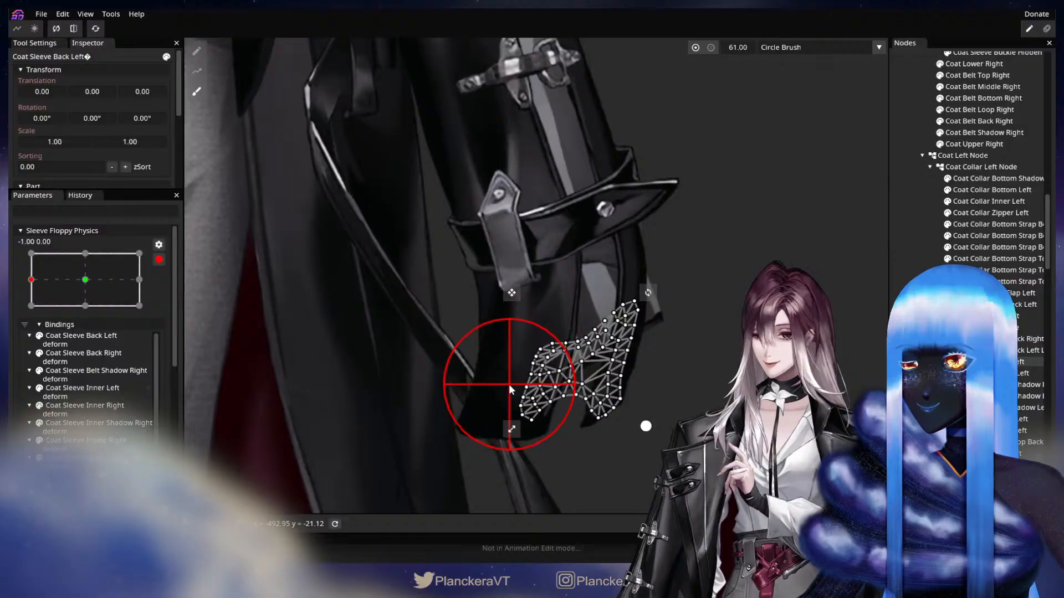
pyautogui.moveTo(616, 417)
pyautogui.mouseDown()
pyautogui.moveTo(566, 400)
pyautogui.moveTo(568, 416)
pyautogui.moveTo(574, 363)
pyautogui.moveTo(596, 326)
pyautogui.moveTo(617, 331)
pyautogui.moveTo(576, 311)
pyautogui.moveTo(560, 354)
pyautogui.moveTo(574, 350)
pyautogui.mouseUp()
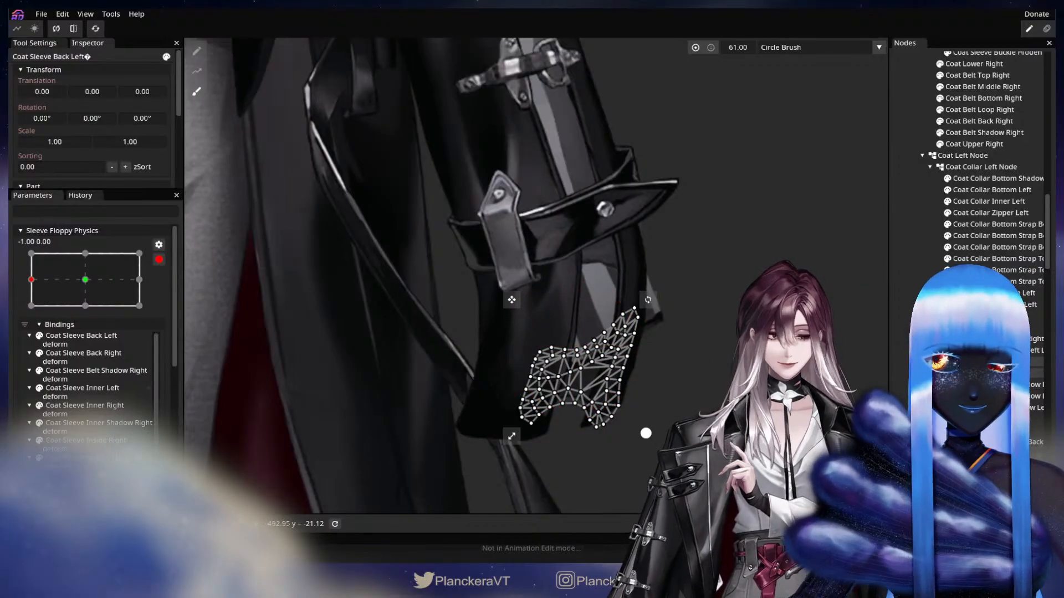
# Push the lower ends of Coat Sleeve Inside Left and the two Coat Sleeve Inner Shadow meshes inward together with the Circle Brush, and deselect them
pyautogui.click(991, 372)
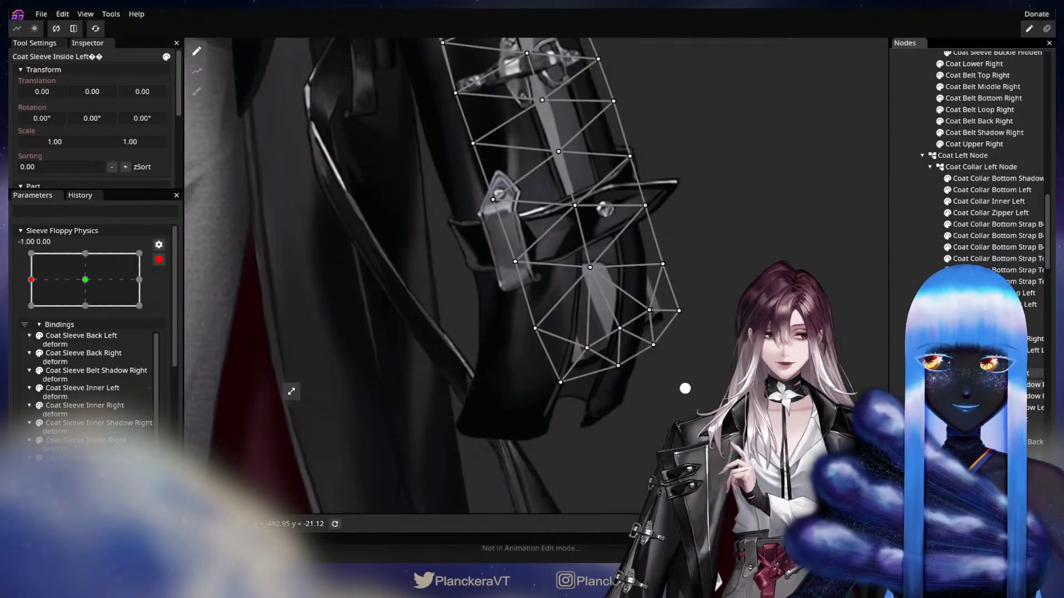
pyautogui.keyDown('ctrl'); pyautogui.click(992, 385); pyautogui.keyUp('ctrl')
pyautogui.keyDown('ctrl'); pyautogui.click(991, 396); pyautogui.keyUp('ctrl')
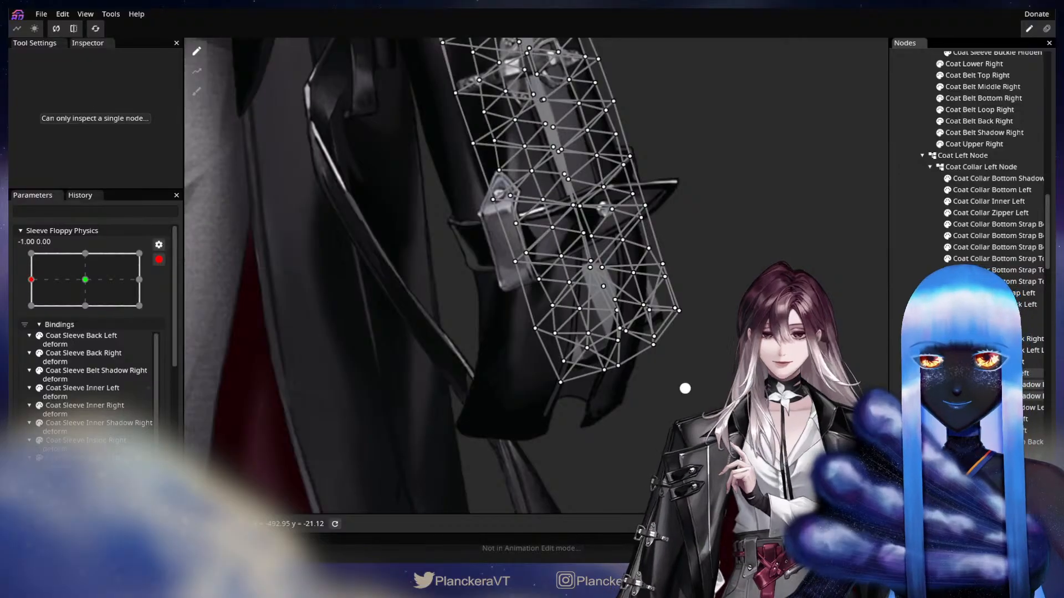
pyautogui.click(197, 91)
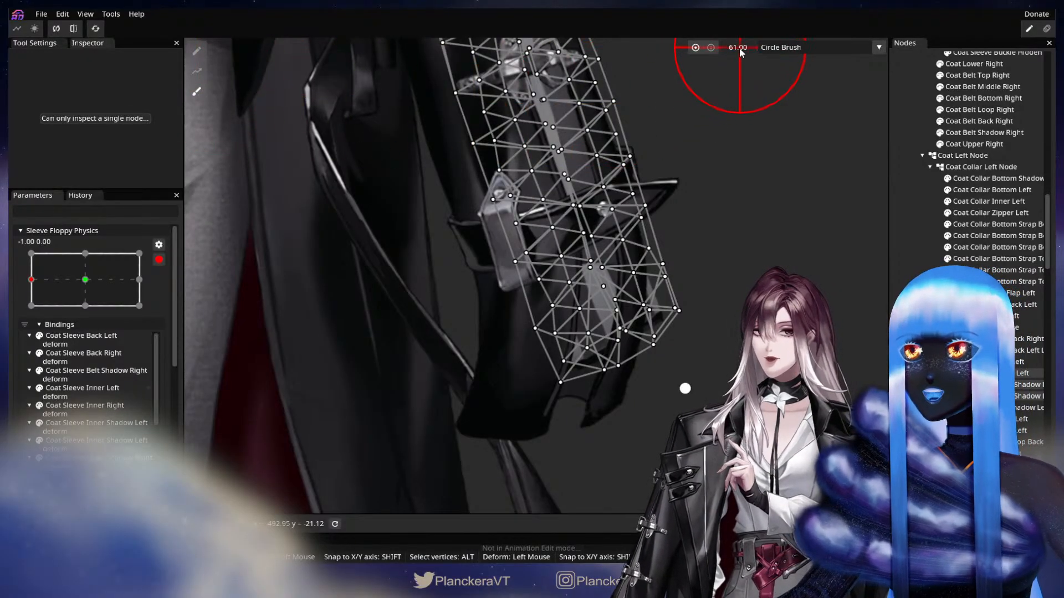
pyautogui.moveTo(649, 361); pyautogui.dragTo(540, 403)
pyautogui.moveTo(703, 303)
pyautogui.mouseDown()
pyautogui.moveTo(661, 330)
pyautogui.moveTo(672, 328)
pyautogui.moveTo(613, 401)
pyautogui.moveTo(613, 308)
pyautogui.mouseUp()
pyautogui.press('Escape')
pyautogui.moveTo(591, 352); pyautogui.dragTo(535, 345)
pyautogui.scroll(-1, 244, 326)
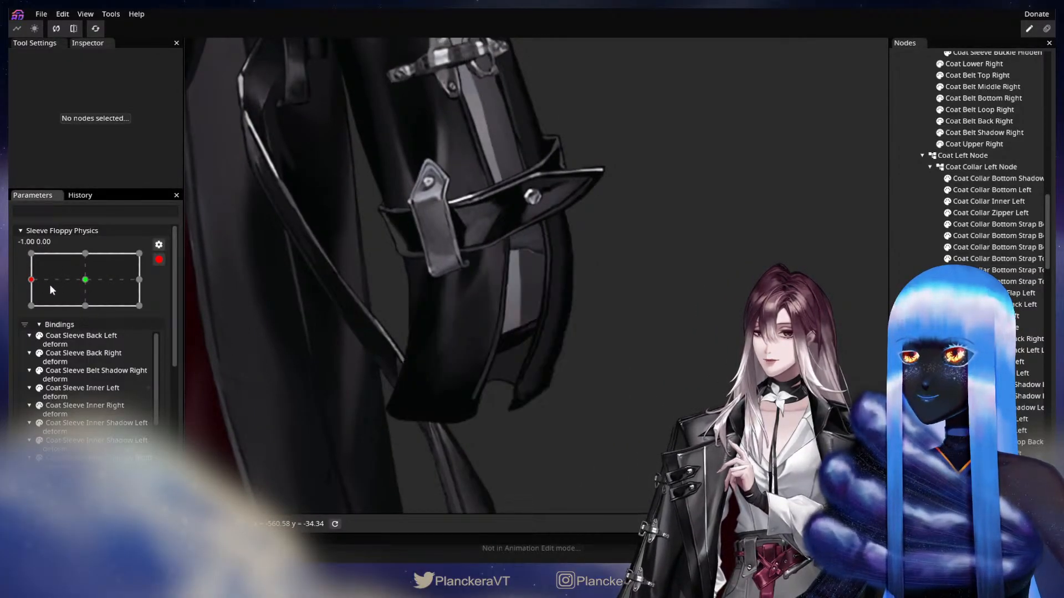
# Examine the left cuff's lower edge, outer strip and belt area at -1.00, 0.00 for parts that need adjusting
pyautogui.scroll(5, 546, 368)
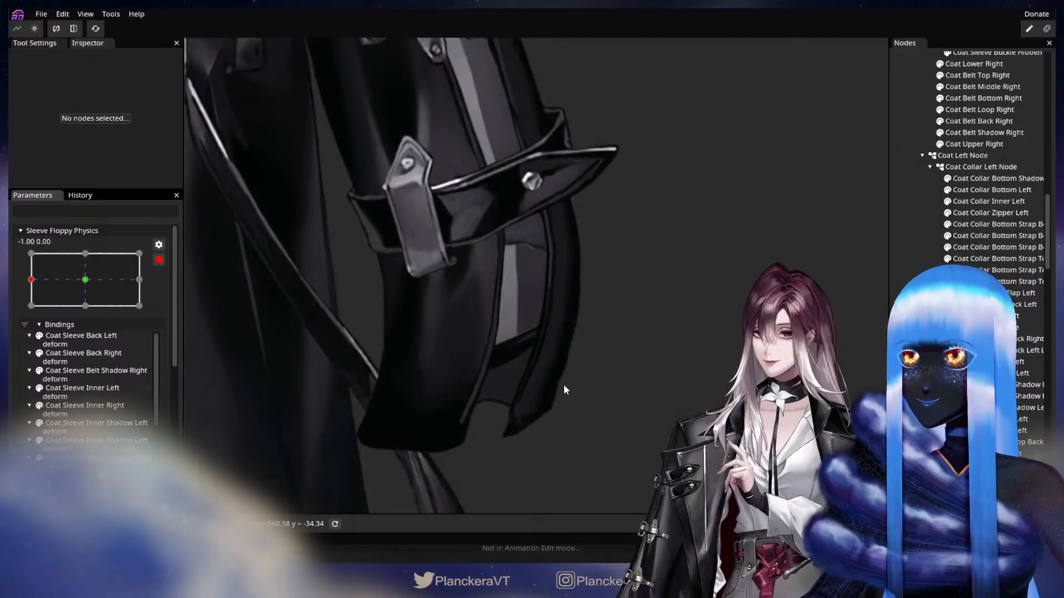
pyautogui.moveTo(582, 399); pyautogui.dragTo(654, 352)
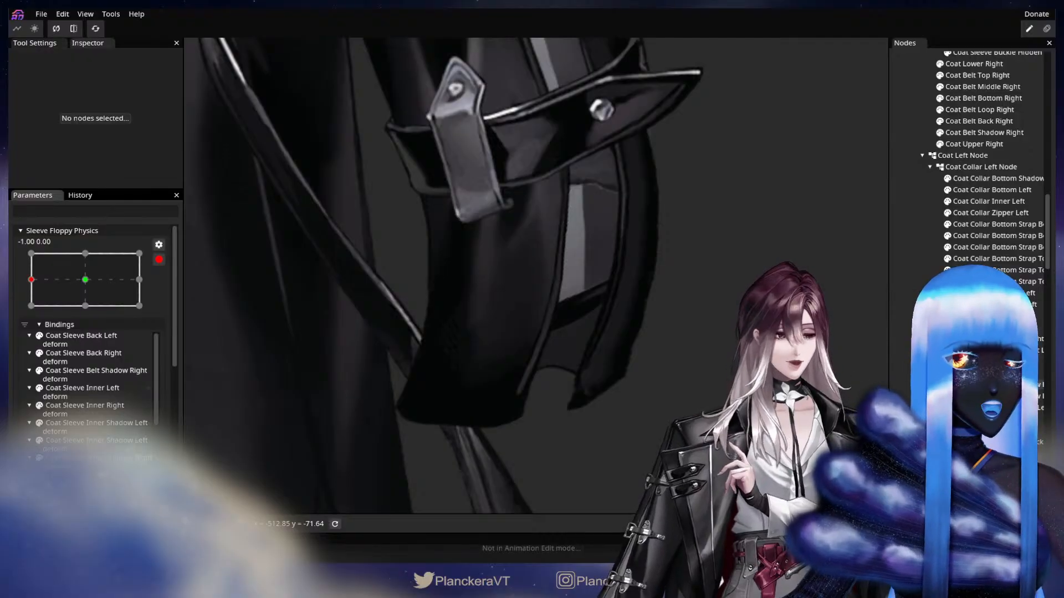
pyautogui.click(577, 371)
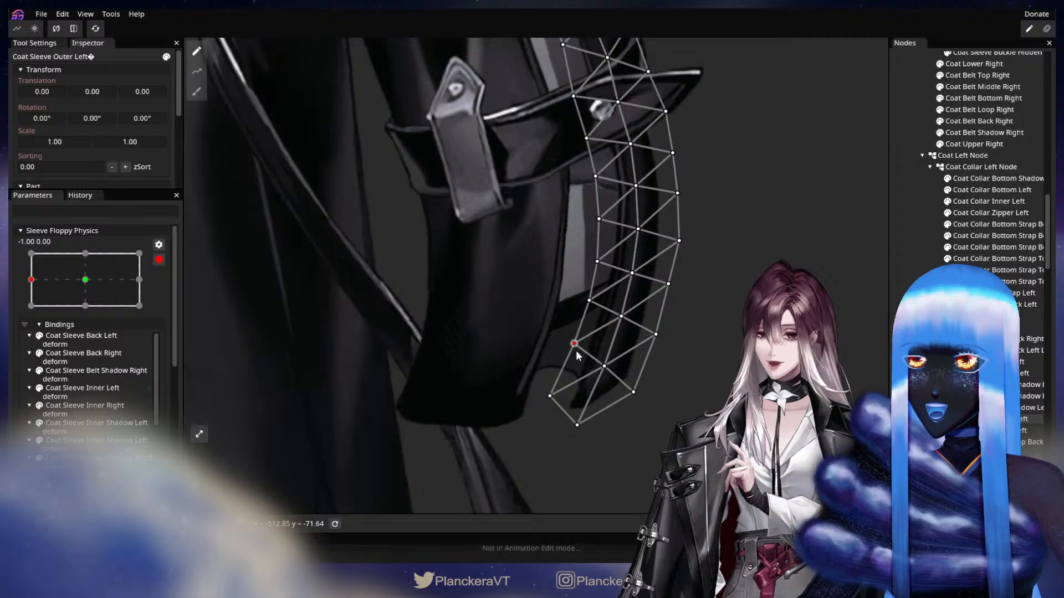
pyautogui.press('Escape')
pyautogui.scroll(-2, 537, 276)
pyautogui.scroll(-1, 712, 370)
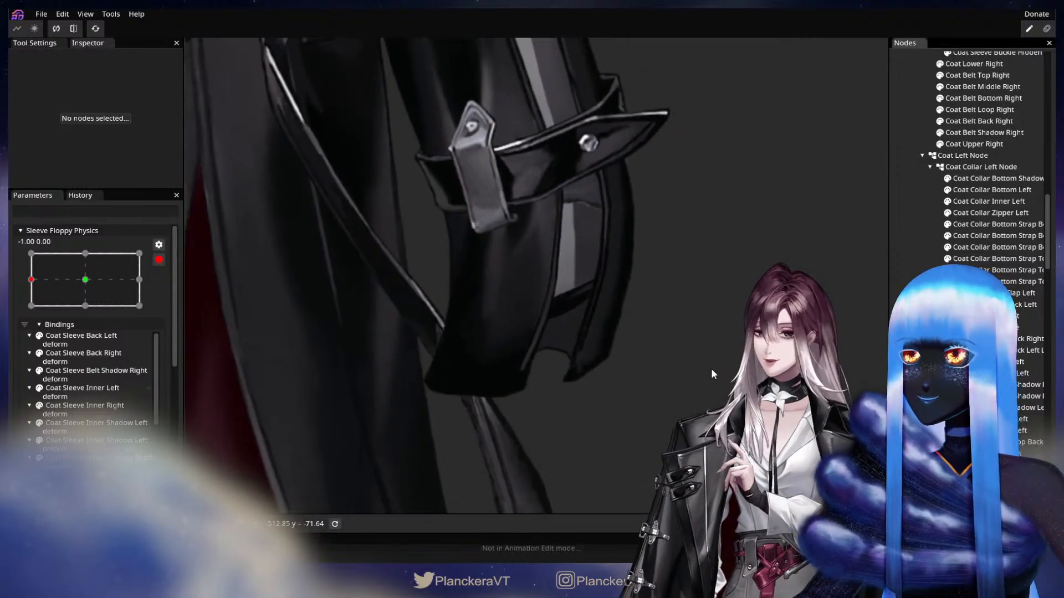
pyautogui.moveTo(672, 344); pyautogui.dragTo(665, 432)
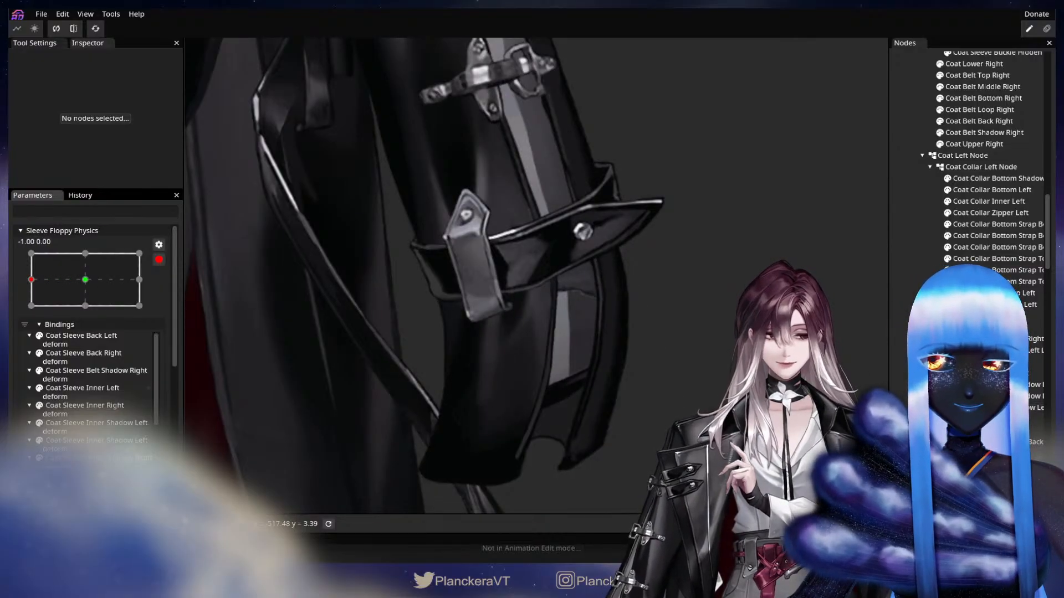
pyautogui.scroll(3, 610, 261)
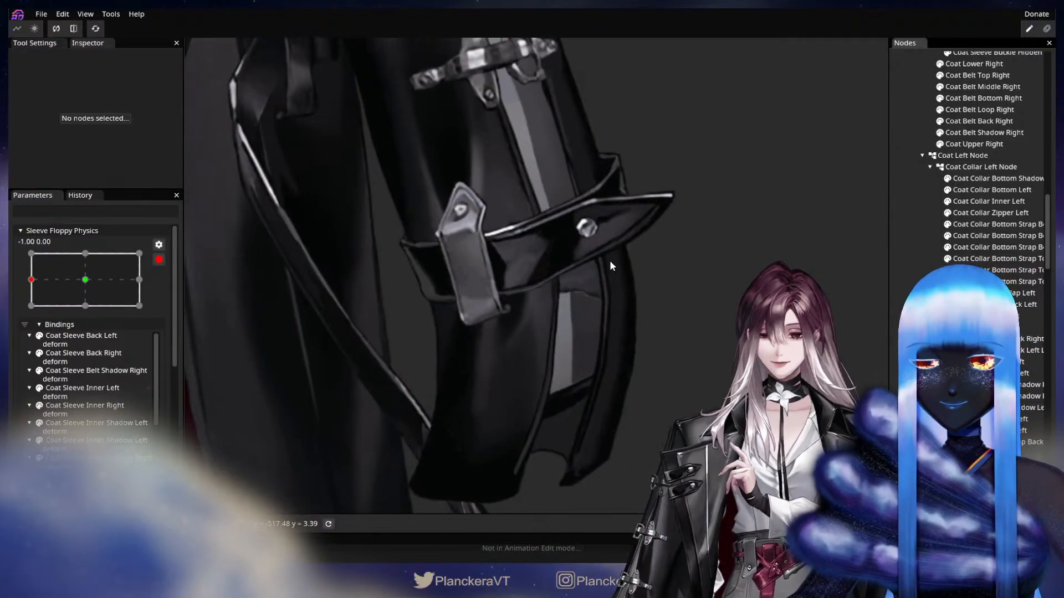
pyautogui.moveTo(649, 273); pyautogui.dragTo(585, 338)
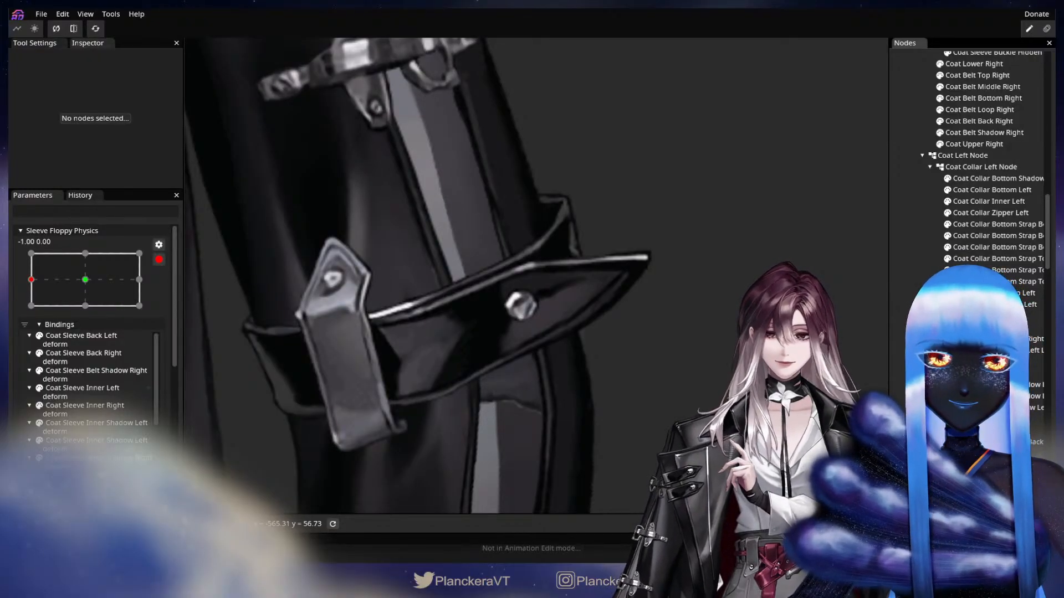
pyautogui.hotkey('ctrl', 'z')
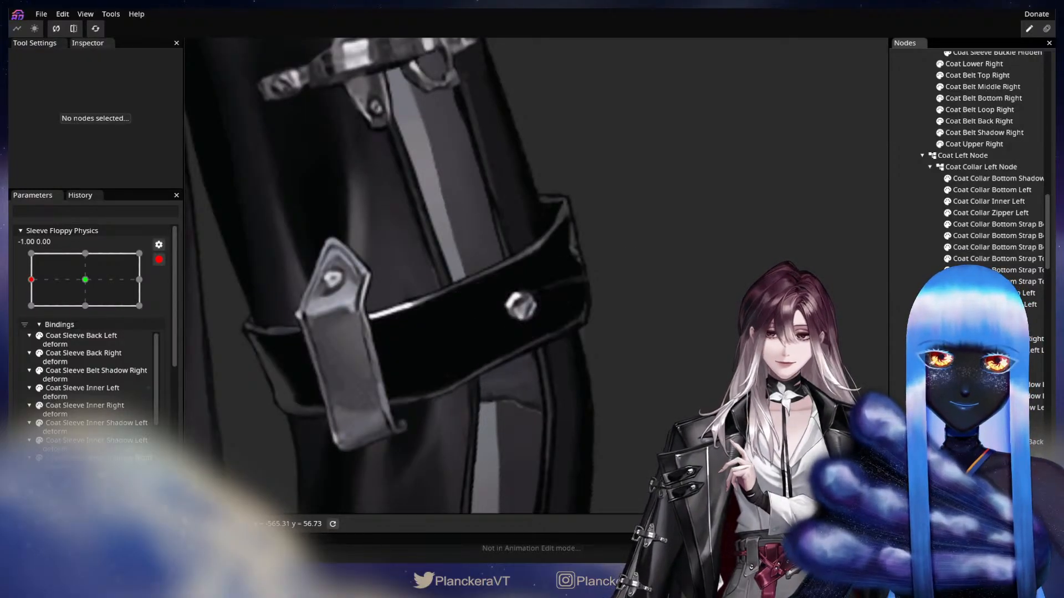
pyautogui.scroll(-4, 975, 167)
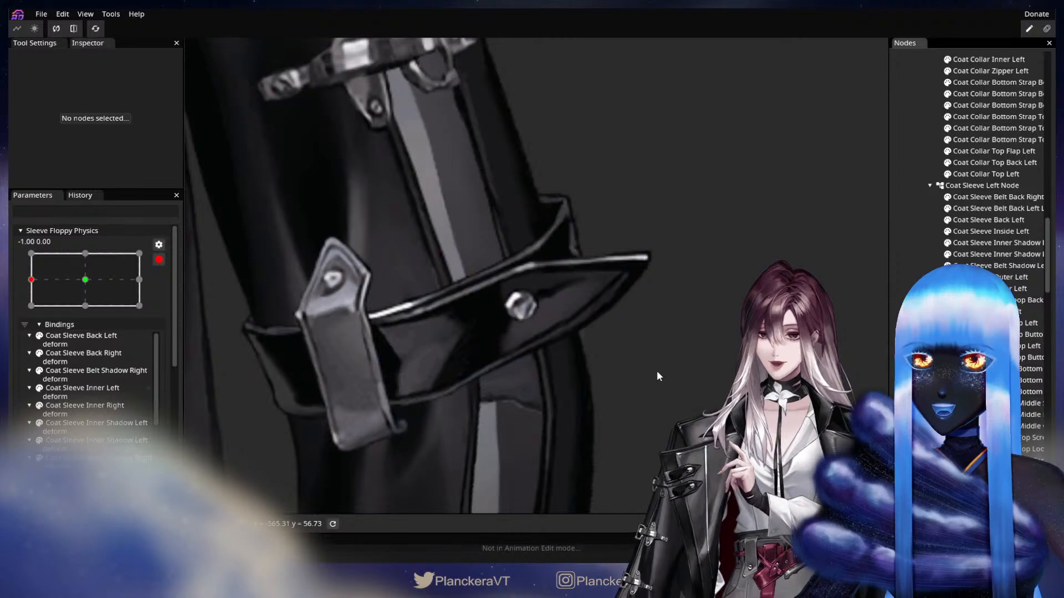
# Push the outer end of Coat Sleeve Belt Shadow Left inward under the belt with the Circle Brush at size 141.00
pyautogui.rightClick(583, 334)
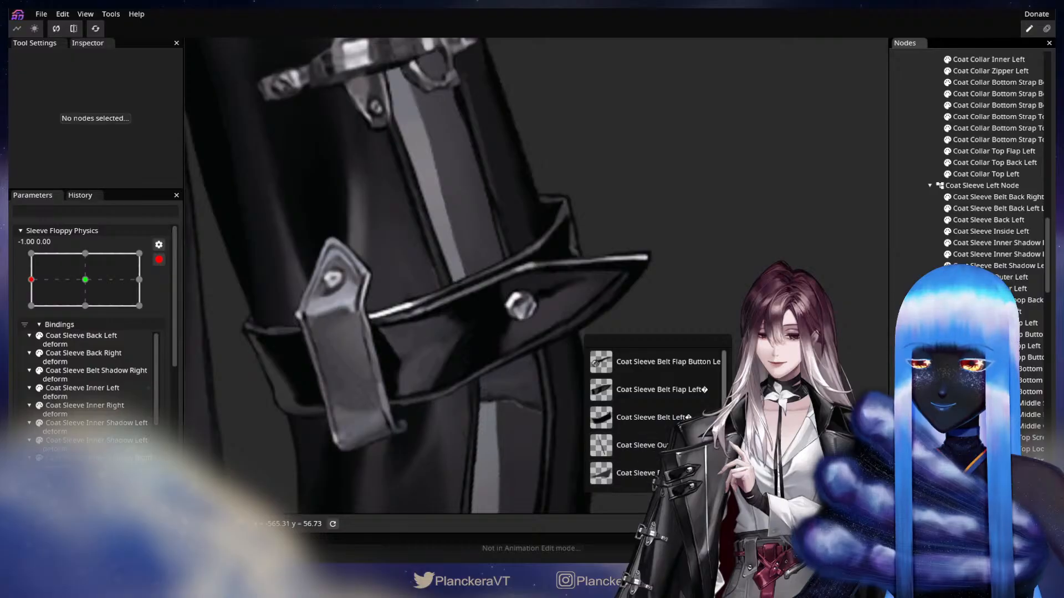
pyautogui.click(637, 472)
pyautogui.scroll(-2, 536, 275)
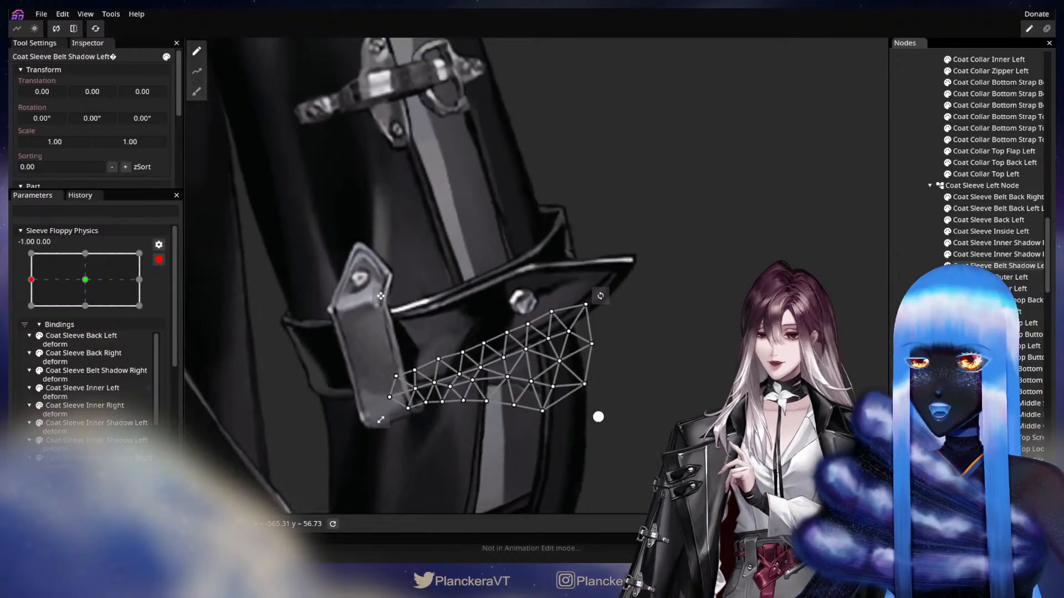
pyautogui.click(197, 91)
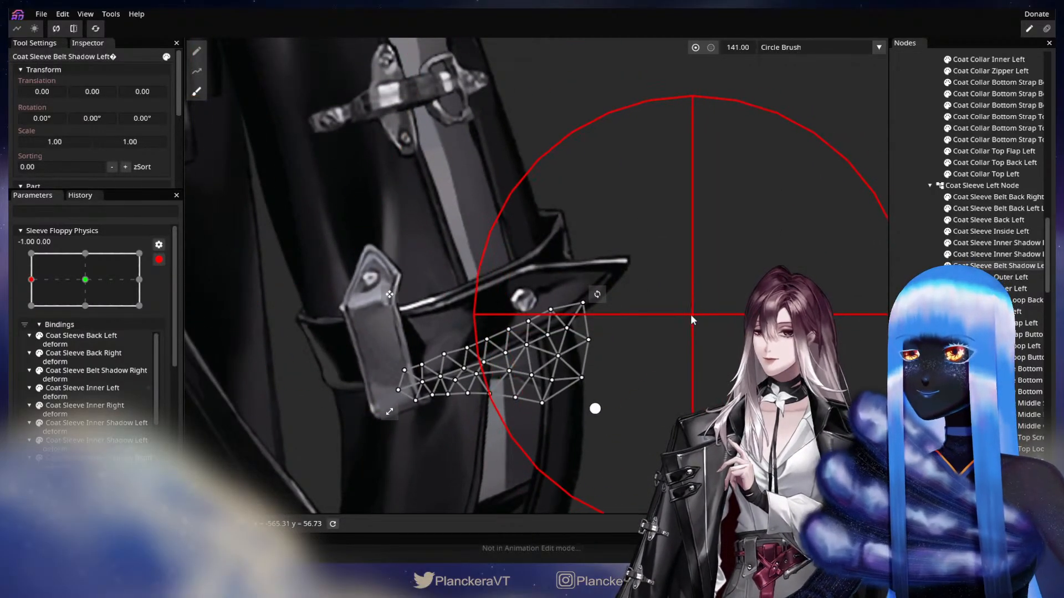
pyautogui.moveTo(691, 314)
pyautogui.mouseDown()
pyautogui.moveTo(637, 324)
pyautogui.moveTo(659, 314)
pyautogui.mouseUp()
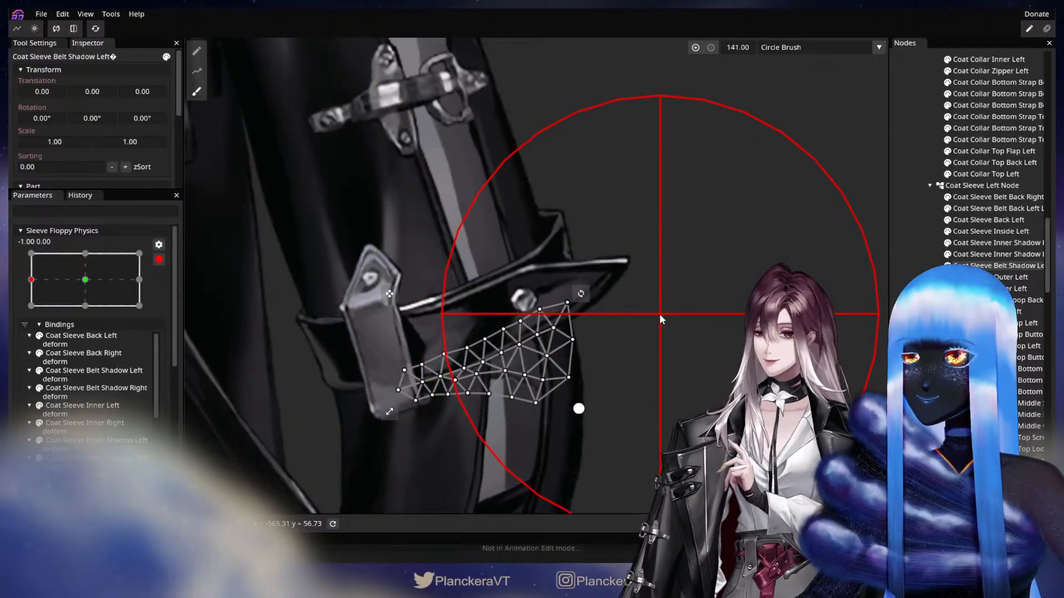
pyautogui.moveTo(723, 365)
pyautogui.mouseDown()
pyautogui.moveTo(723, 227)
pyautogui.moveTo(753, 197)
pyautogui.mouseUp()
pyautogui.scroll(-4, 713, 262)
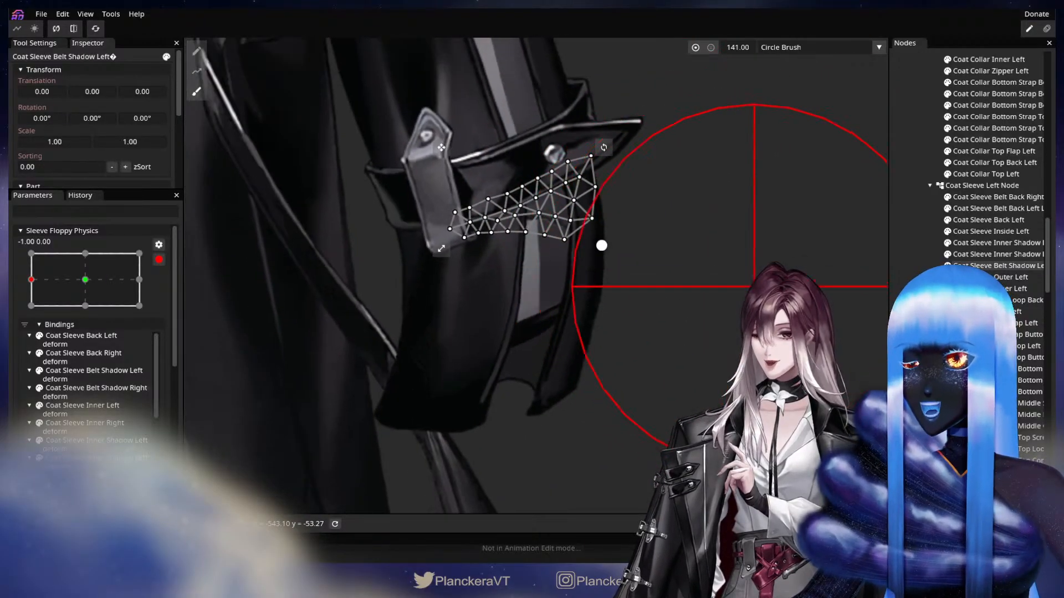
# Nudge the upper edge of Coat Sleeve Back Left downward beside the cuff opening with the Circle Brush at size 26.00, and deselect the mesh
pyautogui.click(988, 220)
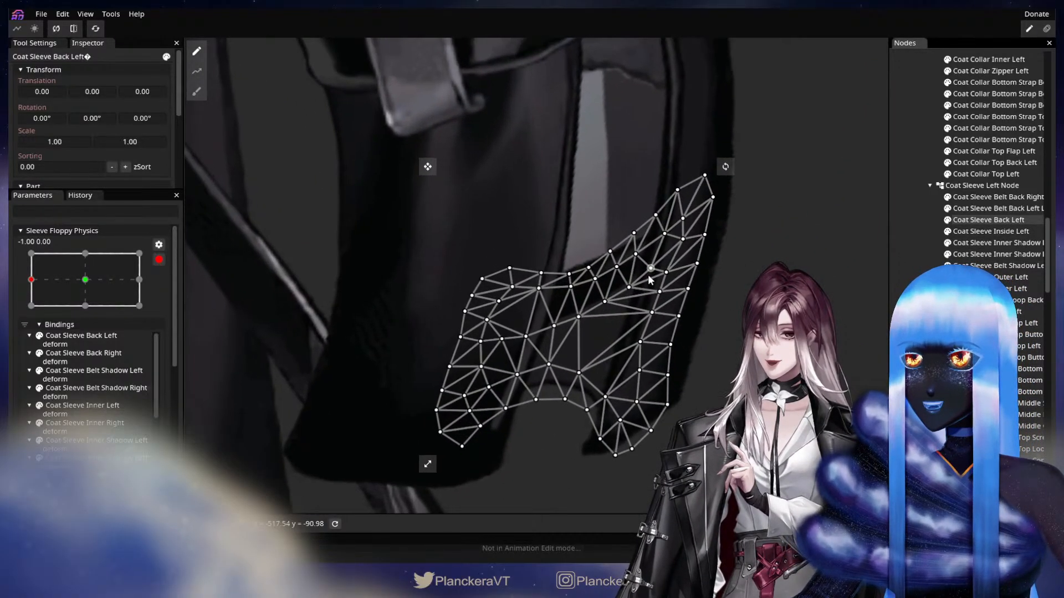
pyautogui.click(198, 95)
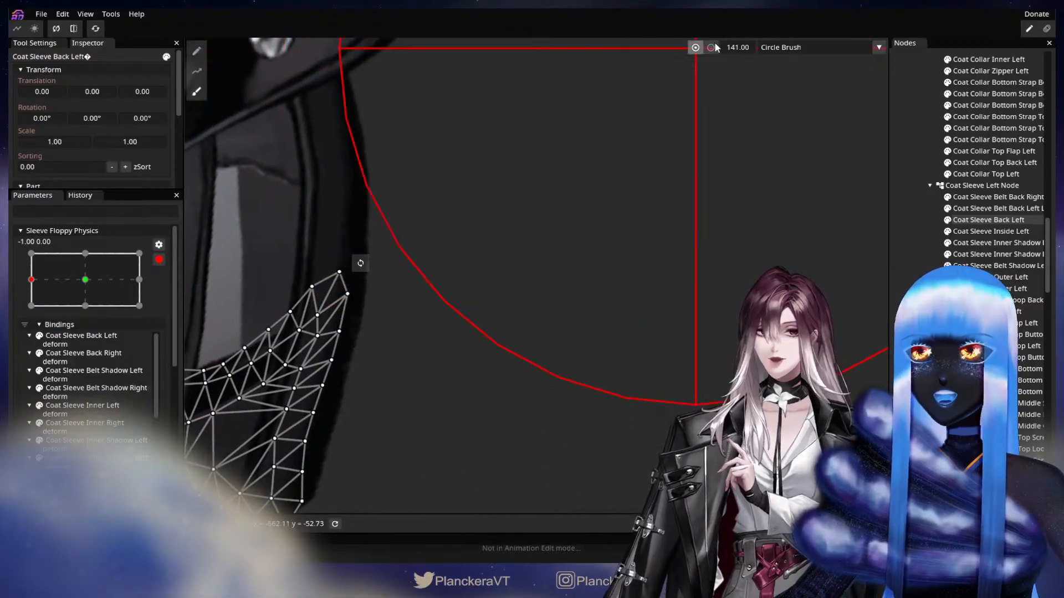
pyautogui.moveTo(689, 49); pyautogui.dragTo(685, 49)
pyautogui.moveTo(465, 217); pyautogui.dragTo(783, 146)
pyautogui.scroll(1, 576, 292)
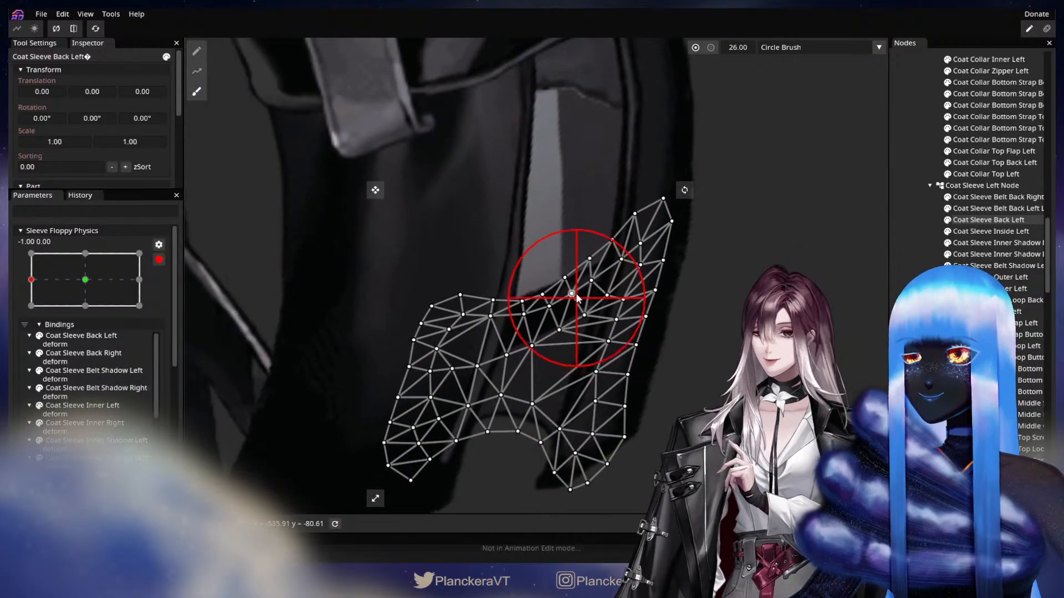
pyautogui.moveTo(608, 320)
pyautogui.mouseDown()
pyautogui.moveTo(578, 342)
pyautogui.moveTo(570, 276)
pyautogui.moveTo(522, 304)
pyautogui.moveTo(593, 322)
pyautogui.moveTo(583, 326)
pyautogui.moveTo(601, 349)
pyautogui.moveTo(586, 439)
pyautogui.moveTo(598, 328)
pyautogui.mouseUp()
pyautogui.moveTo(592, 290)
pyautogui.mouseDown()
pyautogui.moveTo(570, 306)
pyautogui.moveTo(573, 331)
pyautogui.moveTo(499, 332)
pyautogui.moveTo(589, 304)
pyautogui.mouseUp()
pyautogui.press('Escape')
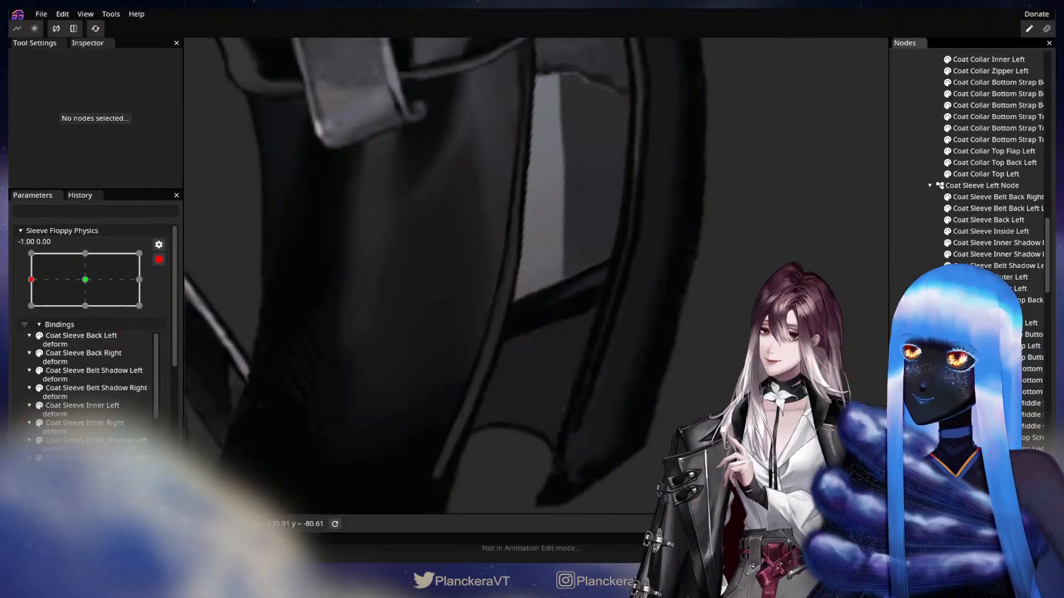
# Compare the shape of Coat Sleeve Back Left between the 0.00, 0.00 and -1.00, 0.00 keypoints of Sleeve Floppy Physics
pyautogui.click(88, 278)
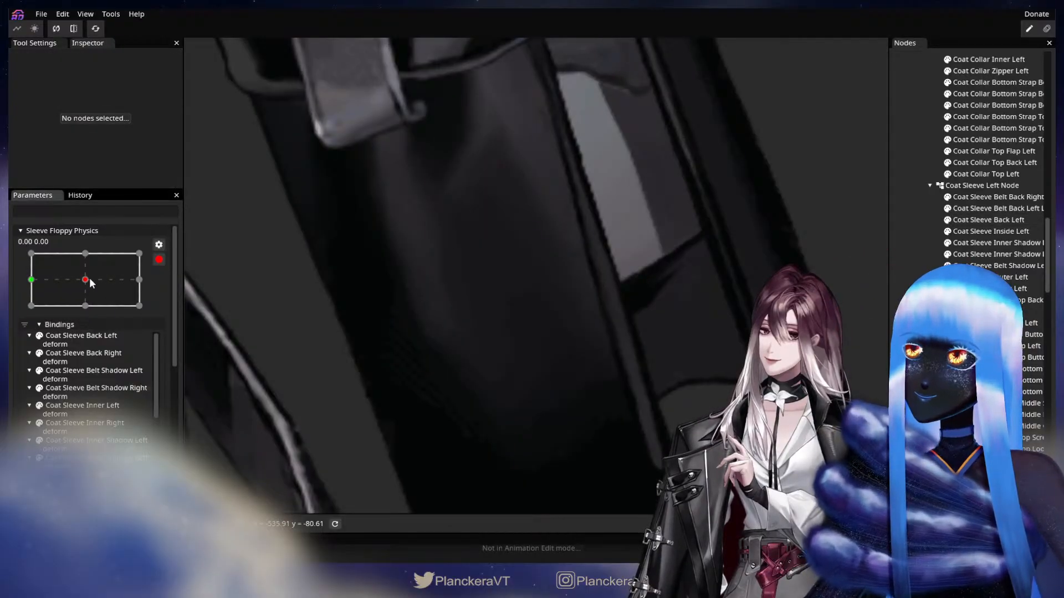
pyautogui.click(31, 279)
pyautogui.scroll(2, 508, 338)
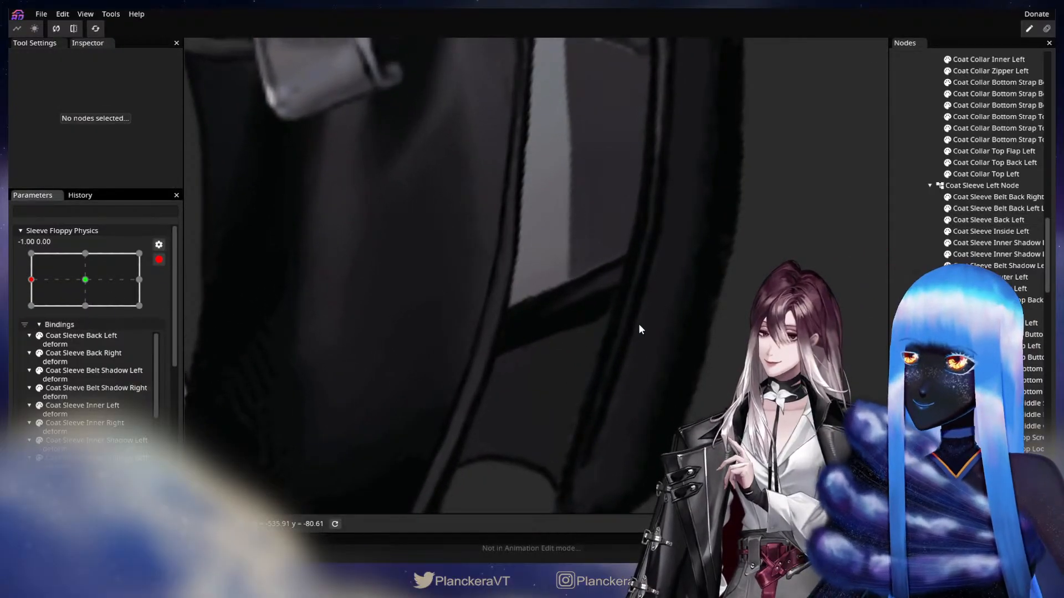
pyautogui.scroll(2, 655, 316)
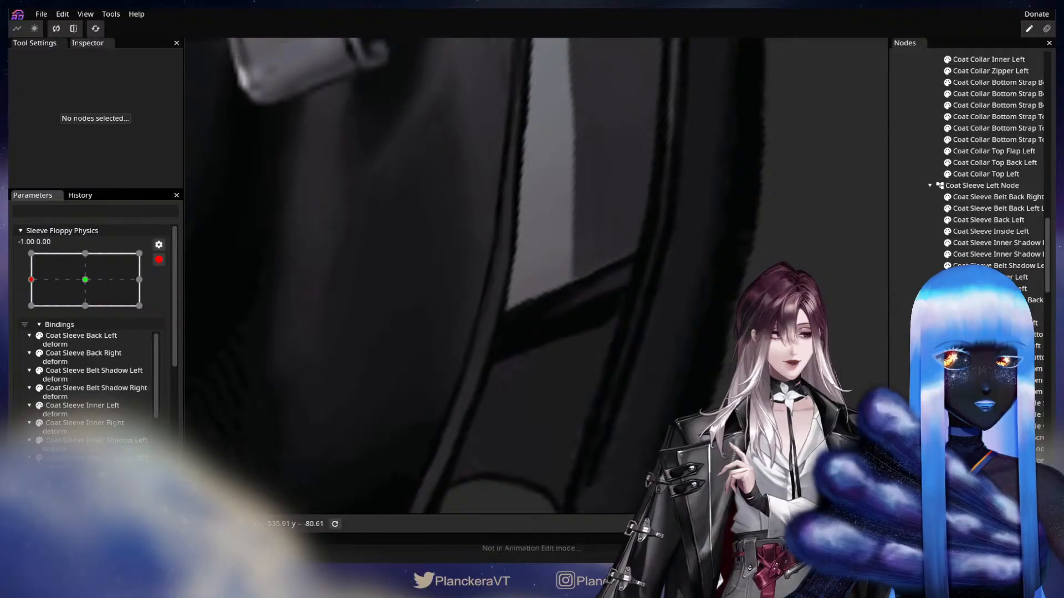
pyautogui.scroll(1, 536, 275)
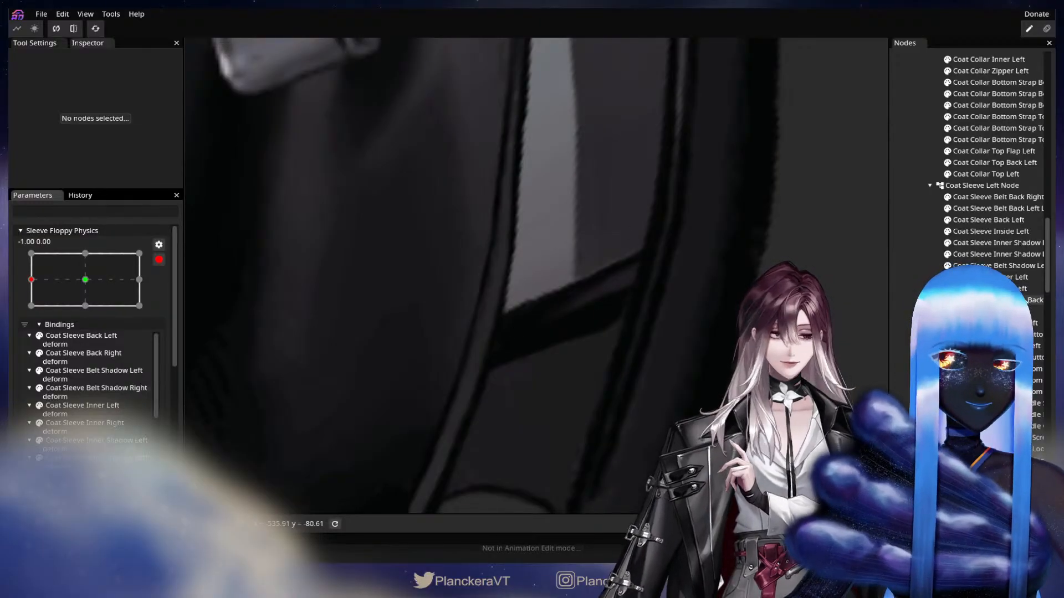
pyautogui.click(988, 219)
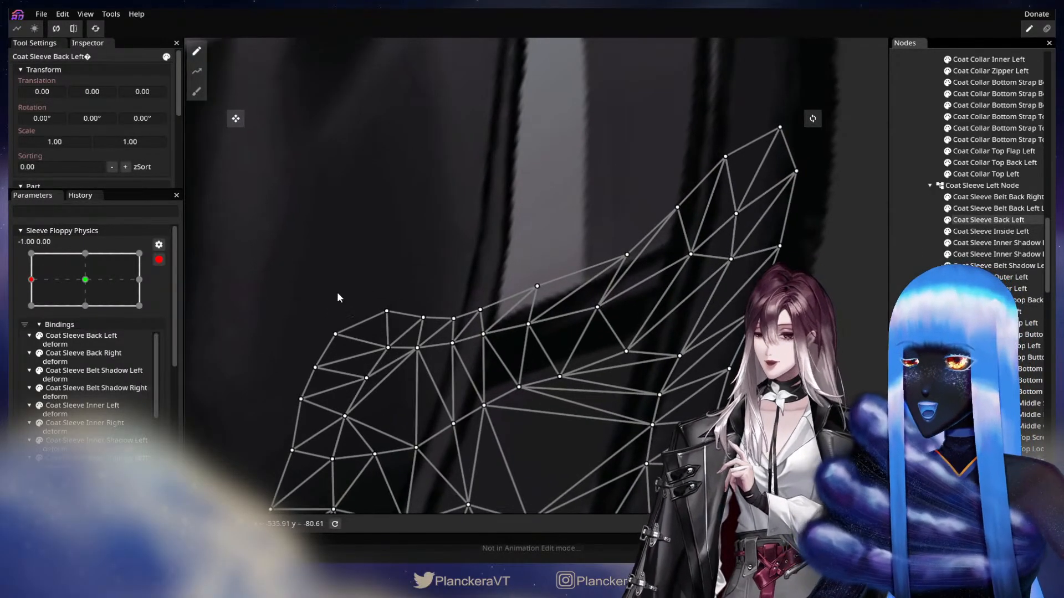
pyautogui.click(86, 280)
pyautogui.moveTo(642, 288); pyautogui.dragTo(407, 364)
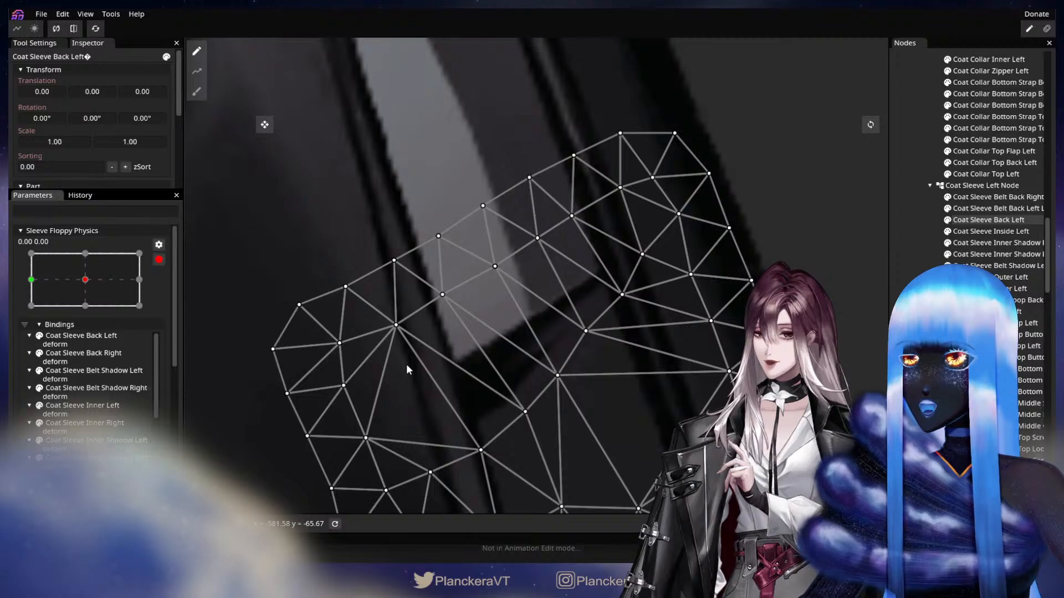
pyautogui.click(32, 280)
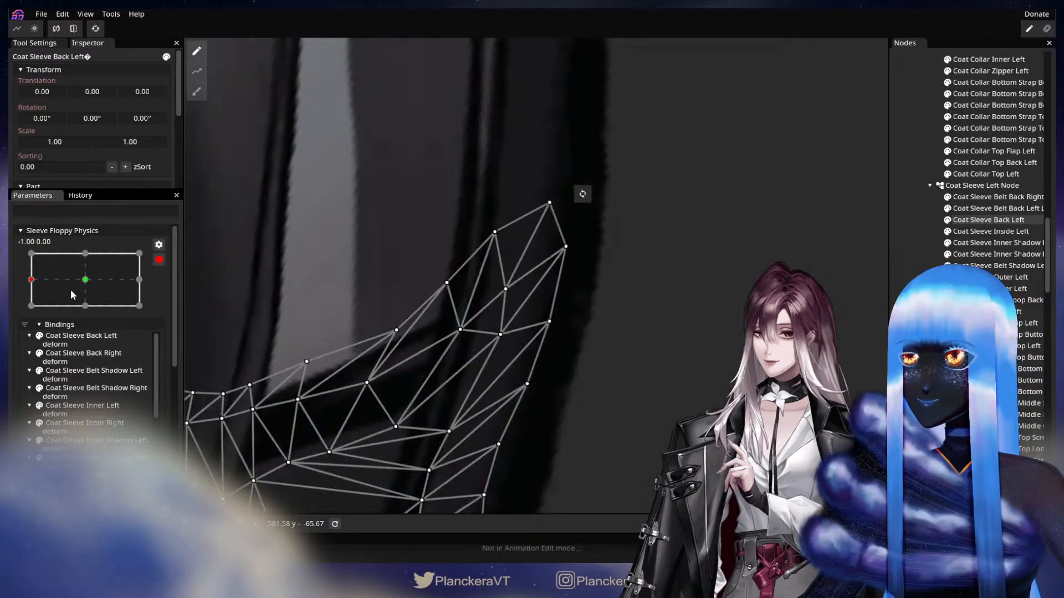
# Raise the upper edge of Coat Sleeve Back Left toward the cuff opening with the Circle Brush
pyautogui.moveTo(473, 397); pyautogui.dragTo(612, 300)
pyautogui.moveTo(538, 329); pyautogui.dragTo(550, 302)
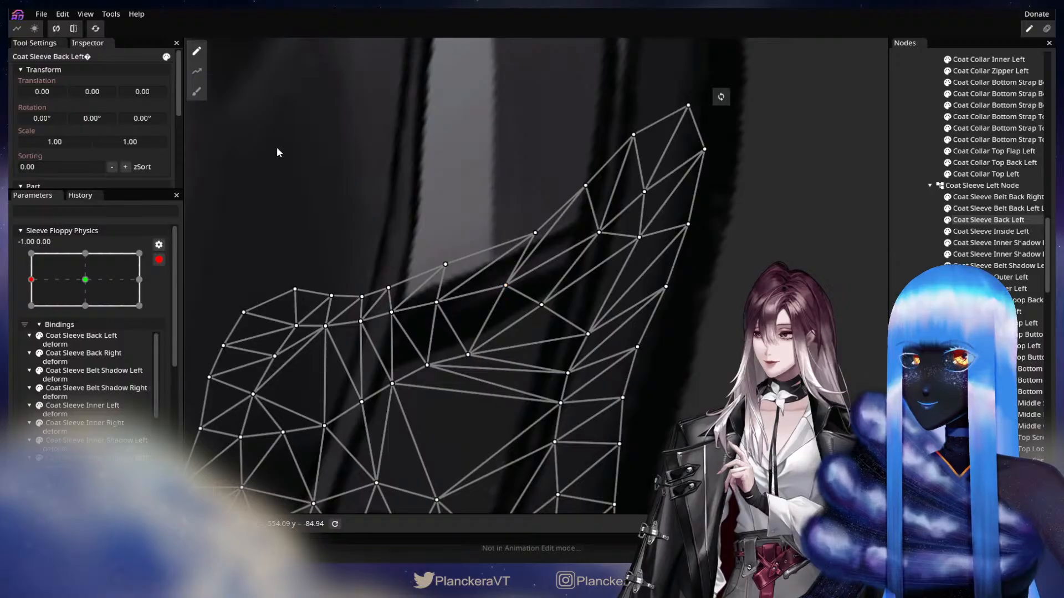
pyautogui.click(196, 92)
pyautogui.moveTo(459, 249)
pyautogui.mouseDown()
pyautogui.moveTo(446, 198)
pyautogui.moveTo(537, 177)
pyautogui.moveTo(521, 163)
pyautogui.moveTo(395, 221)
pyautogui.moveTo(340, 225)
pyautogui.moveTo(324, 211)
pyautogui.mouseUp()
# Move individual vertices of Coat Sleeve Back Left inward along its upper edge and the dark fold below the cuff opening
pyautogui.click(197, 51)
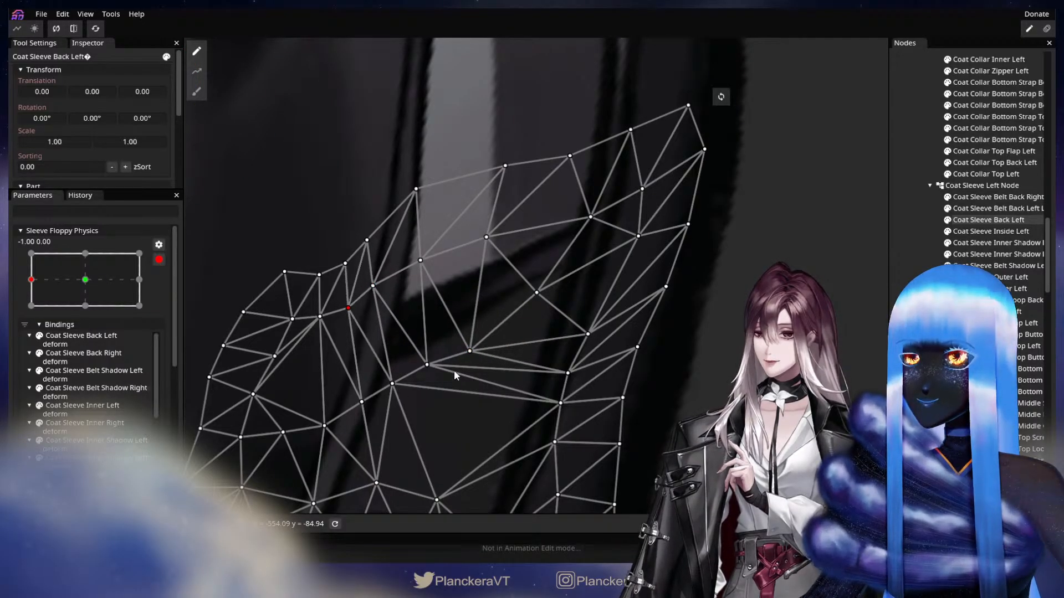
pyautogui.moveTo(480, 354); pyautogui.dragTo(484, 359)
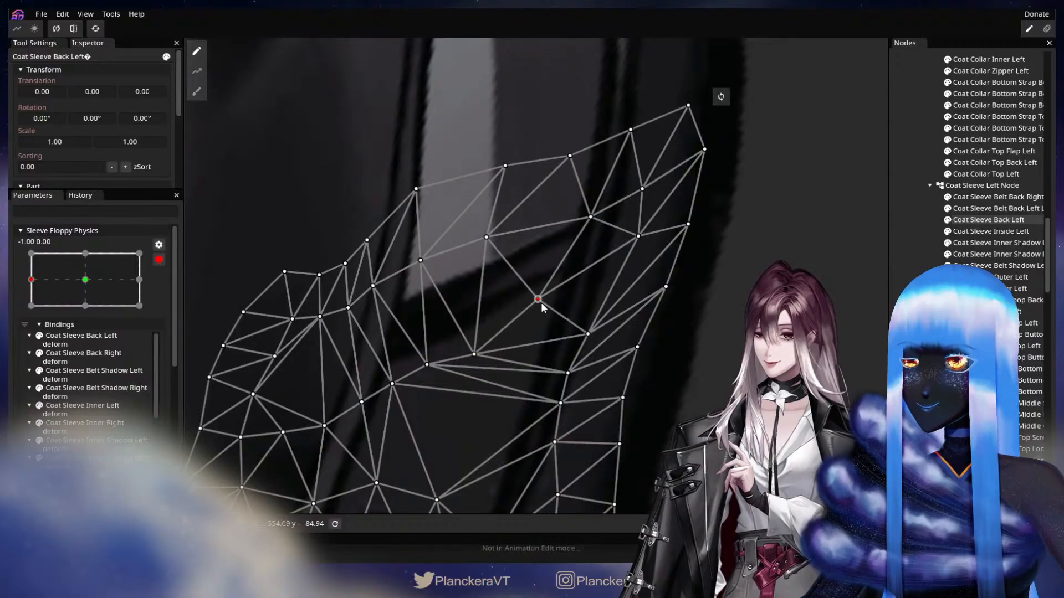
pyautogui.moveTo(486, 237); pyautogui.dragTo(482, 244)
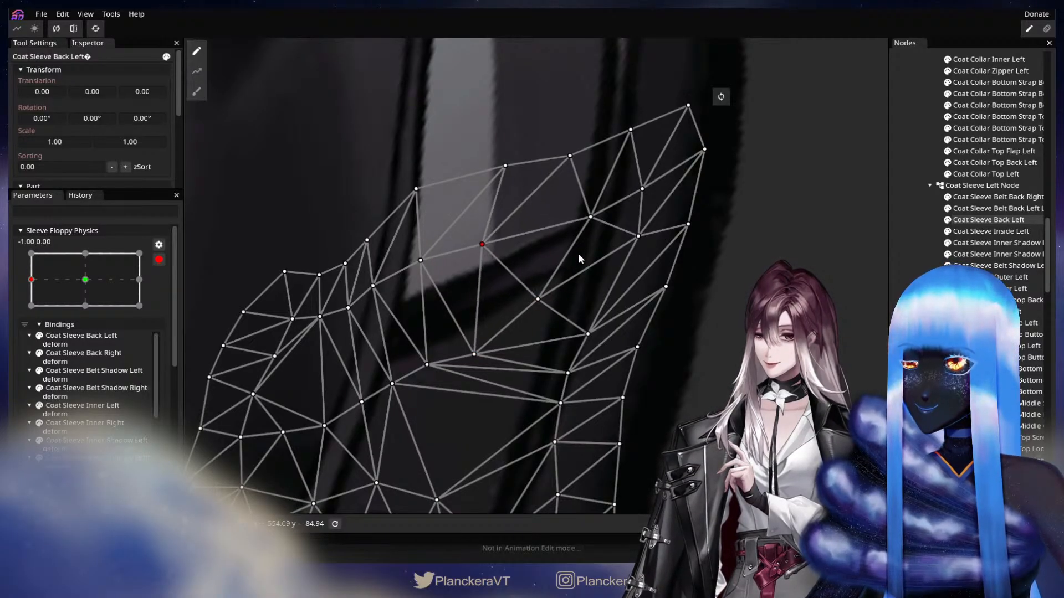
pyautogui.moveTo(591, 216); pyautogui.dragTo(558, 216)
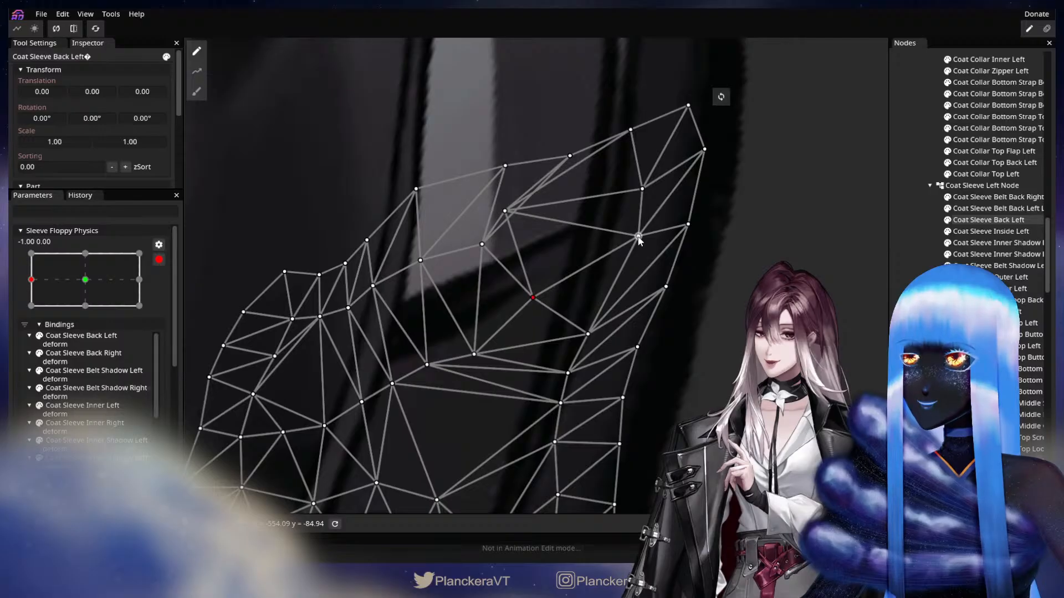
pyautogui.moveTo(639, 237); pyautogui.dragTo(601, 234)
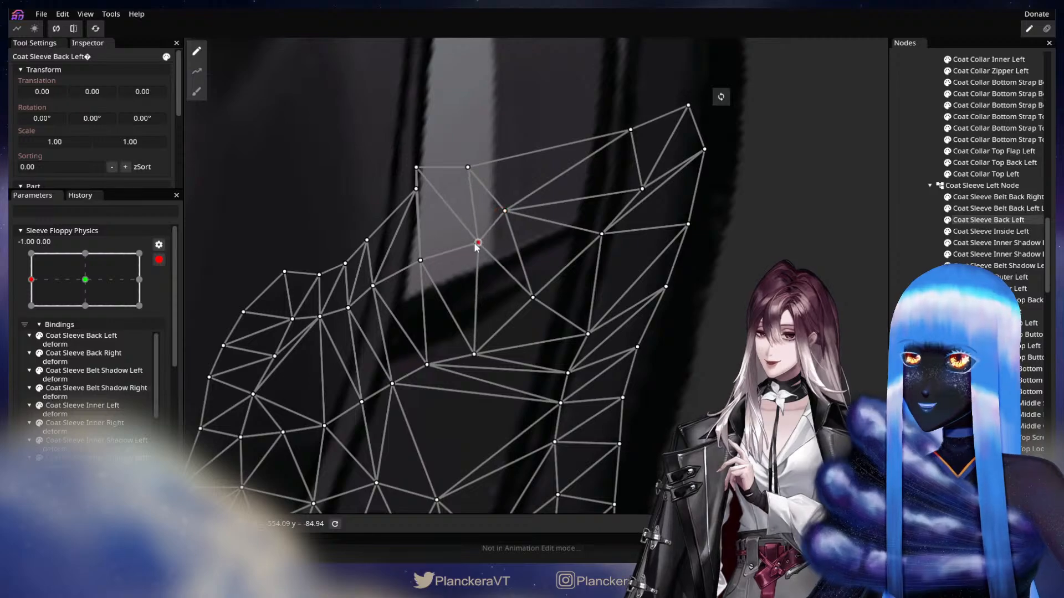
pyautogui.click(366, 241)
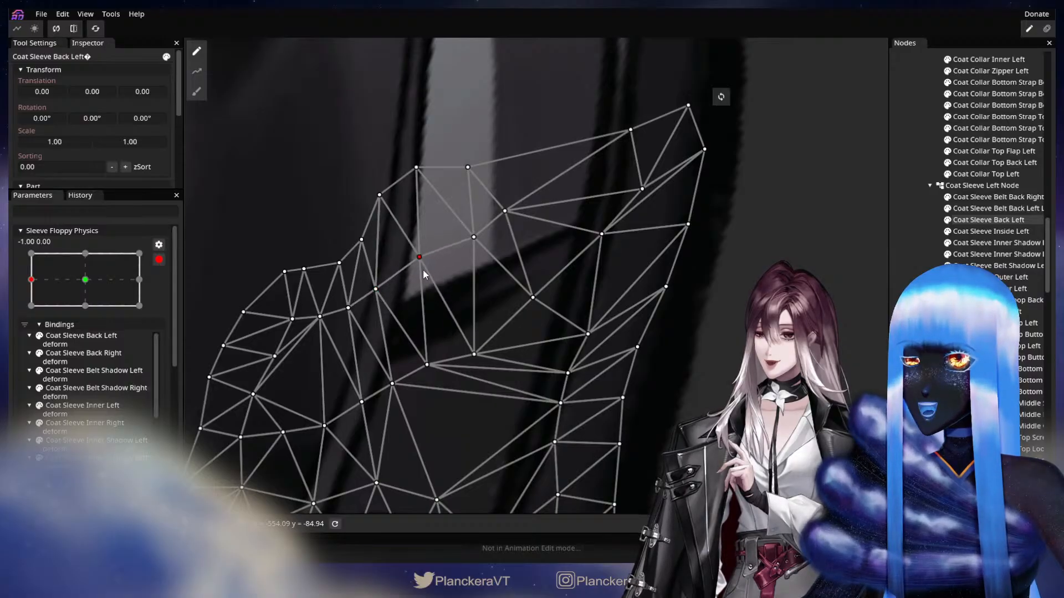
# Check Coat Sleeve Back Left against the 0.00, 0.00 keypoint, fine-tune its vertices around the fold at -1.00, 0.00, and deselect the mesh
pyautogui.click(88, 279)
pyautogui.click(34, 279)
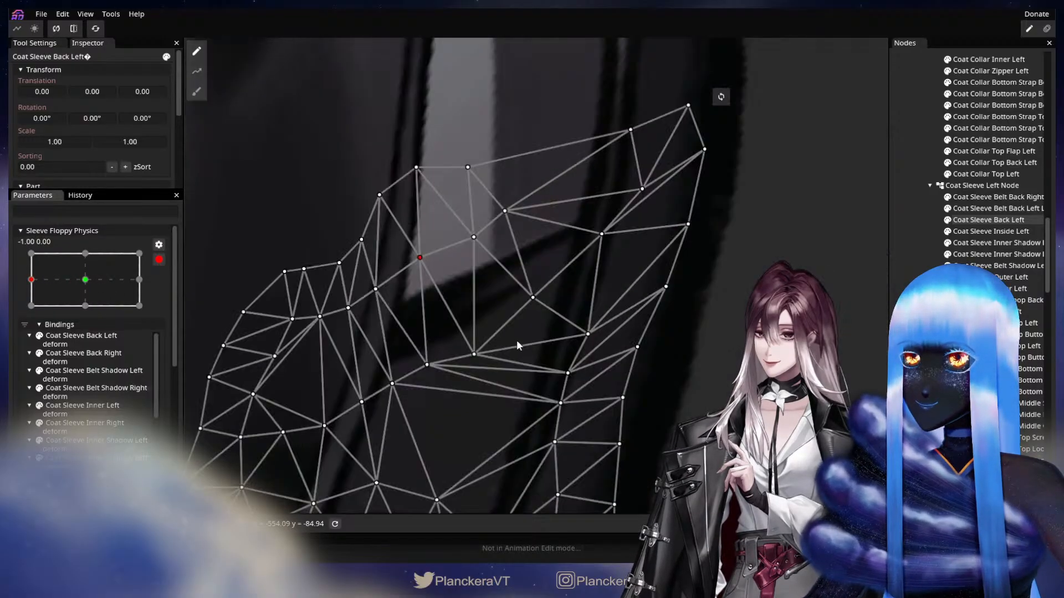
pyautogui.moveTo(473, 354); pyautogui.dragTo(425, 362)
pyautogui.moveTo(376, 289); pyautogui.dragTo(374, 300)
pyautogui.moveTo(540, 302); pyautogui.dragTo(538, 303)
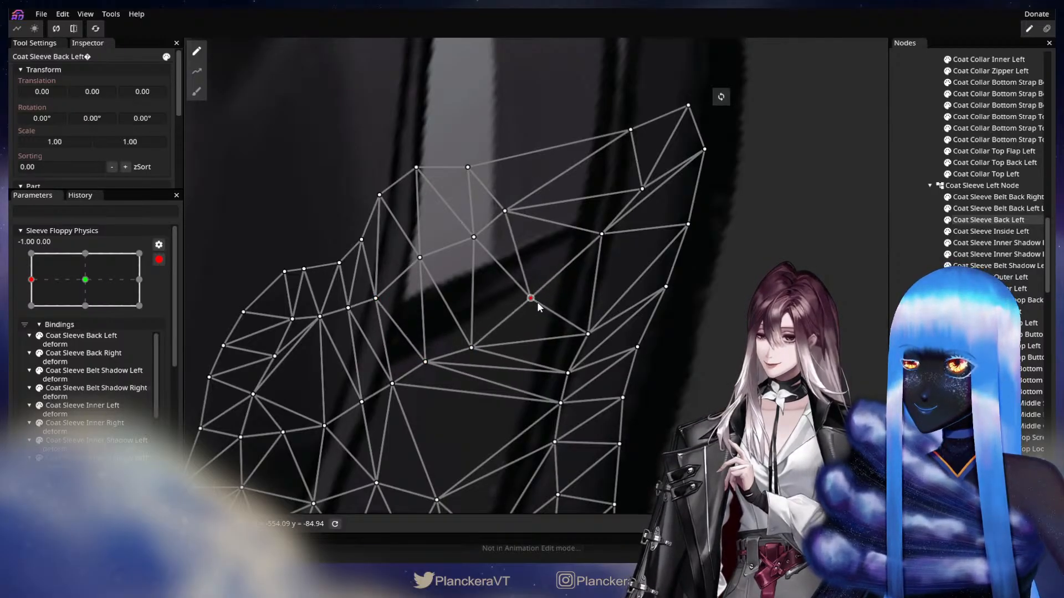
pyautogui.click(700, 300)
# Compare the left sleeve's cuff opening and fold between the 0.00, 0.00 and -1.00, 0.00 keypoints of Sleeve Floppy Physics
pyautogui.scroll(-2, 665, 324)
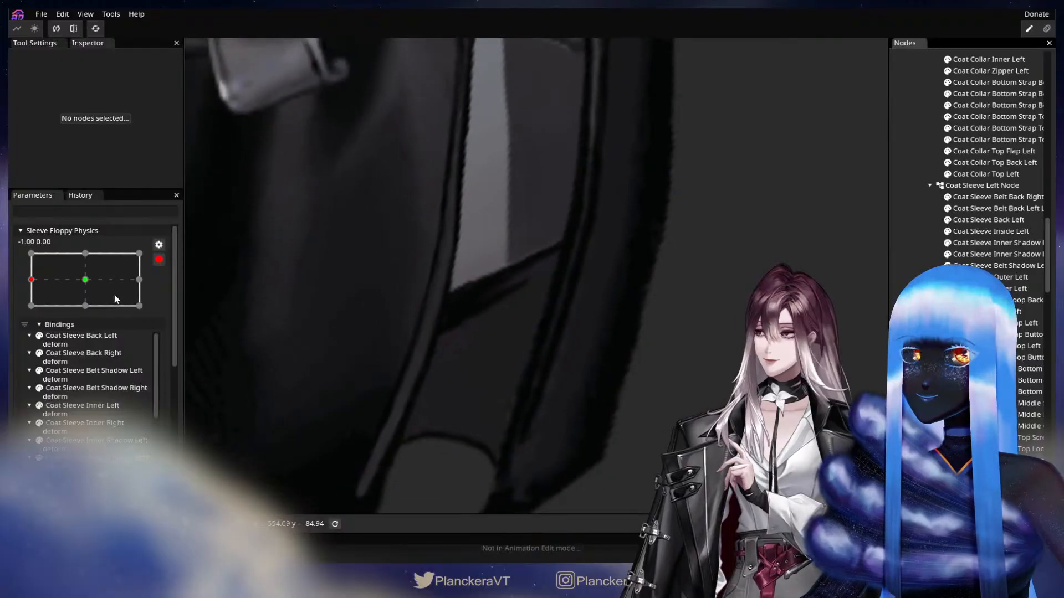
pyautogui.click(91, 279)
pyautogui.click(31, 280)
pyautogui.scroll(2, 438, 344)
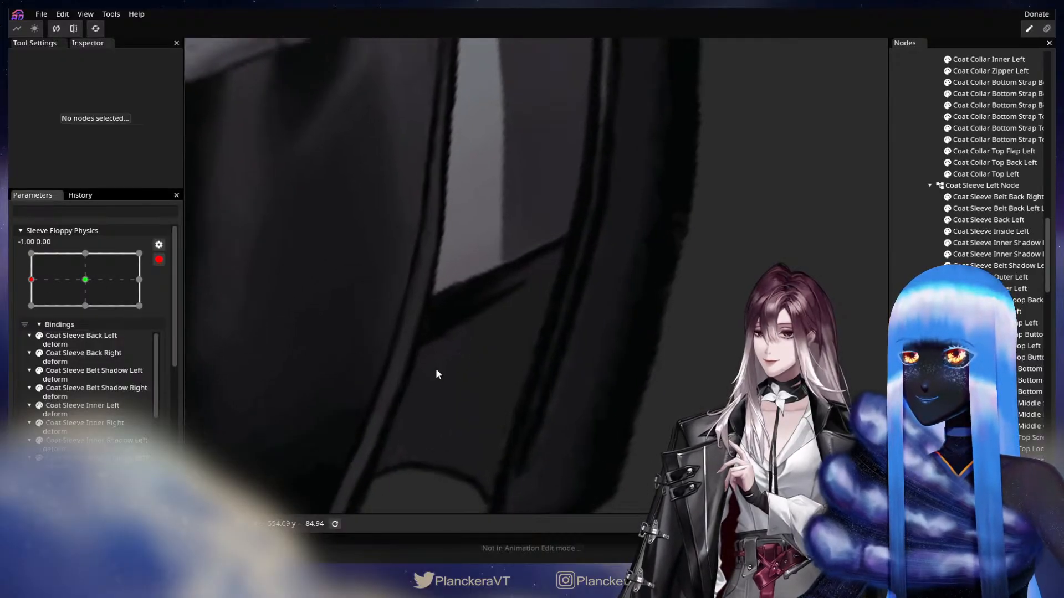
pyautogui.moveTo(436, 370); pyautogui.dragTo(571, 368)
pyautogui.scroll(1, 676, 362)
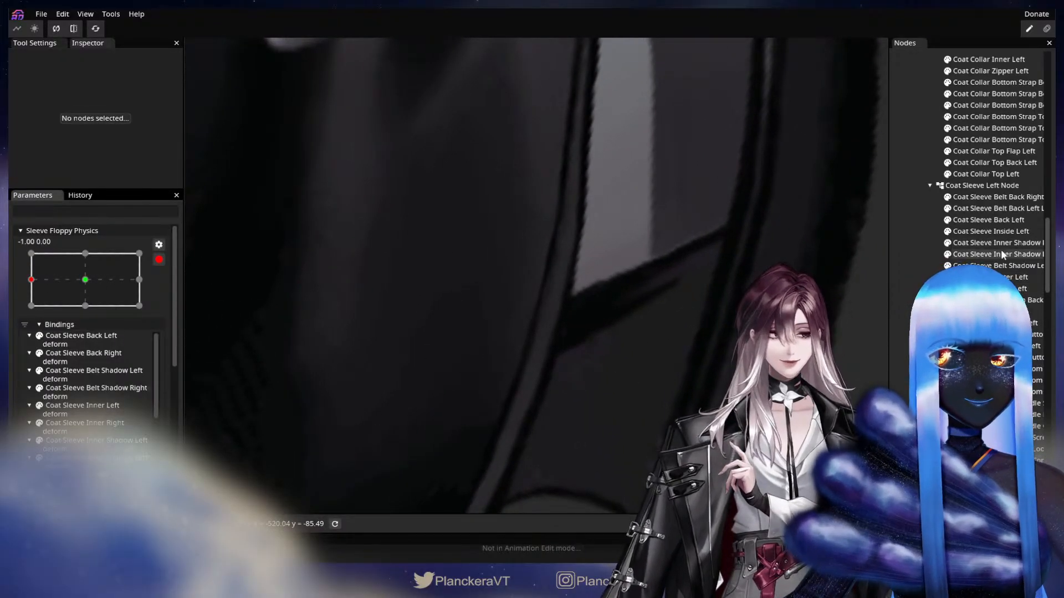
pyautogui.click(85, 279)
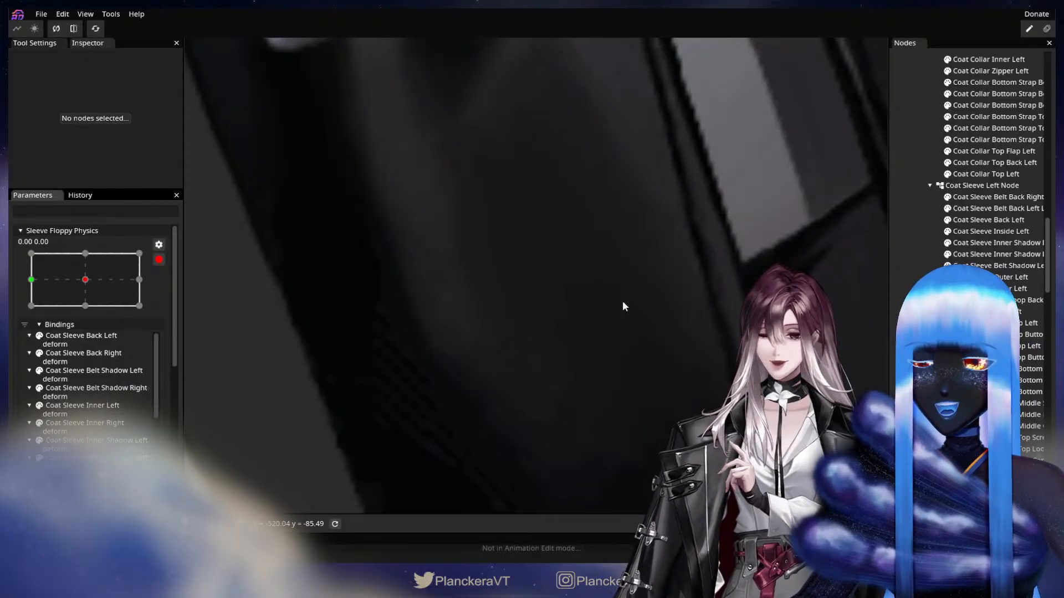
pyautogui.click(34, 280)
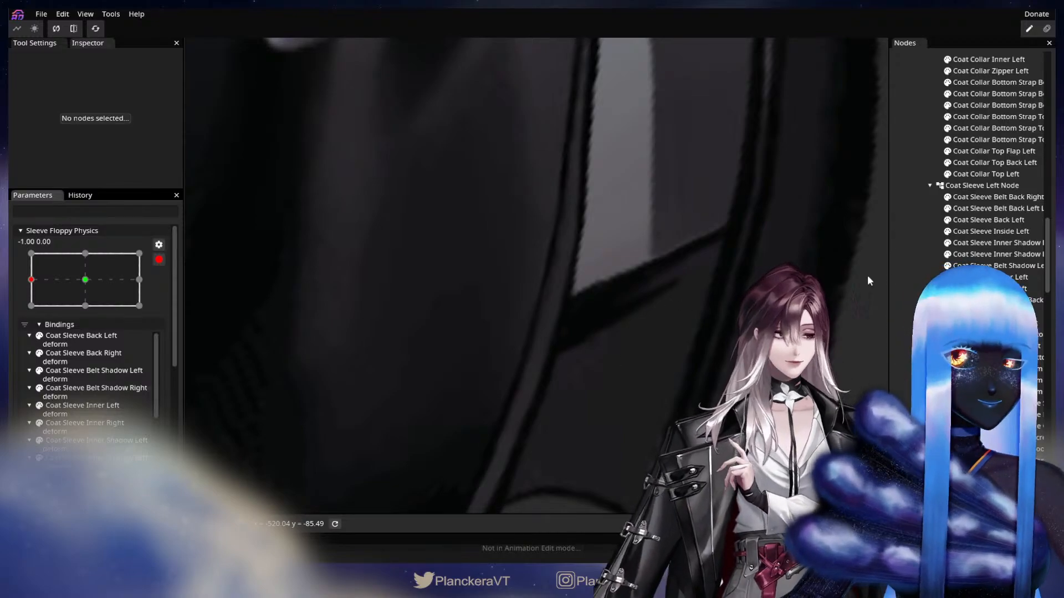
# Nudge the vertices of Coat Sleeve Back Left slightly upward along the lower edge of the dark fold at -1.00, 0.00
pyautogui.click(983, 221)
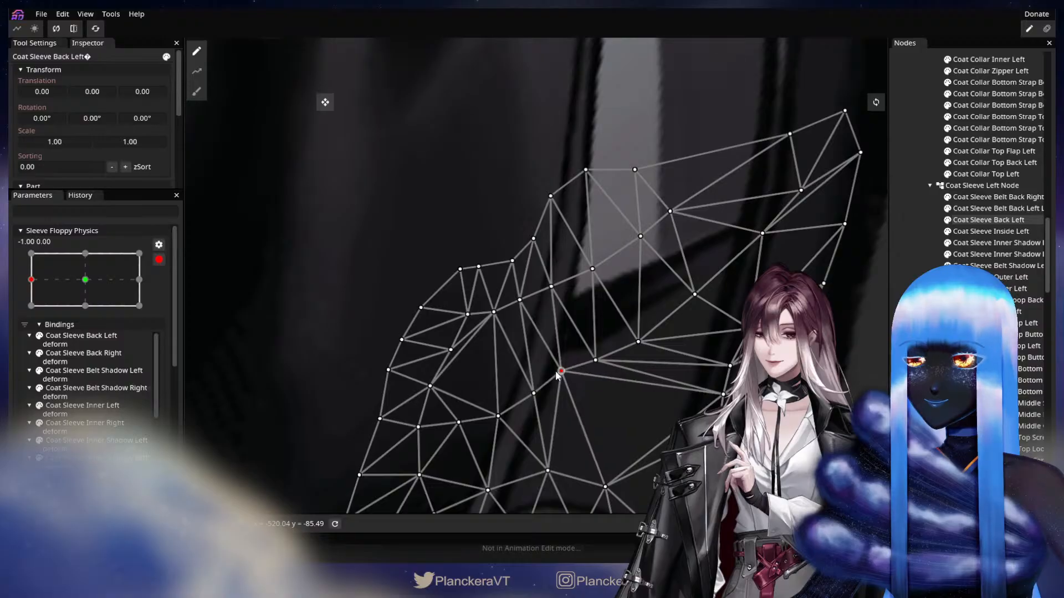
pyautogui.moveTo(557, 375); pyautogui.dragTo(556, 372)
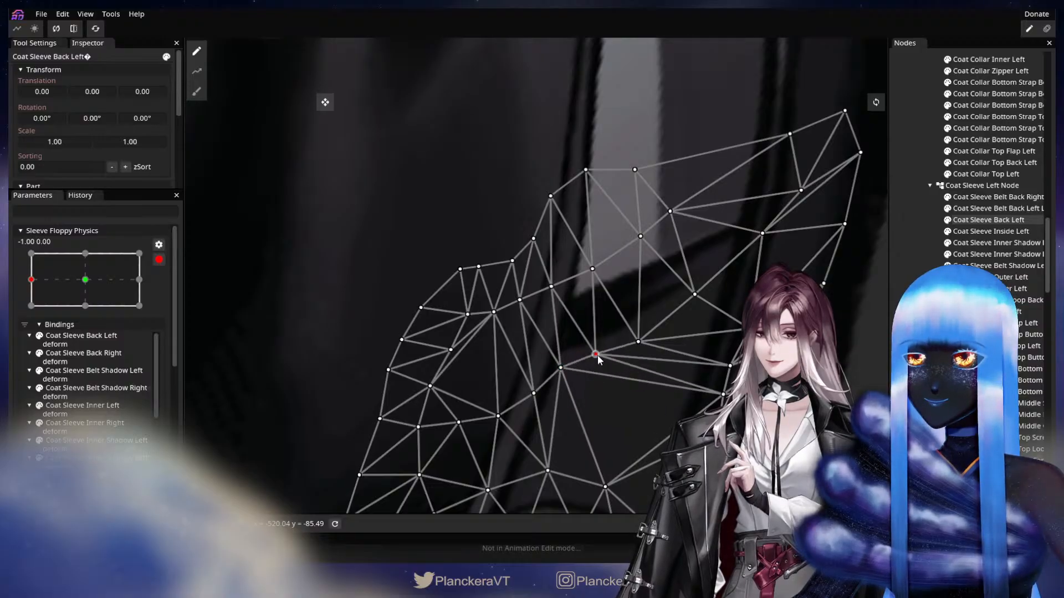
# Nudge a central vertex of the Coat Sleeve Back Left mesh at the Sleeve Floppy Physics keypoint -1.00, 0.00, and check the sleeve
pyautogui.moveTo(636, 351); pyautogui.dragTo(640, 349)
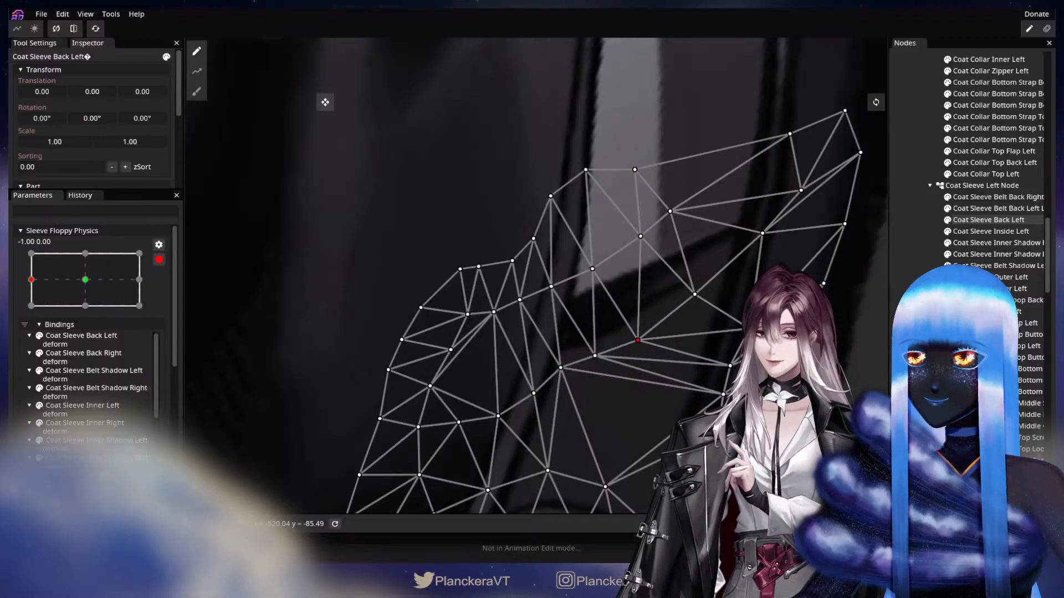
pyautogui.press('Escape')
pyautogui.scroll(-4, 625, 413)
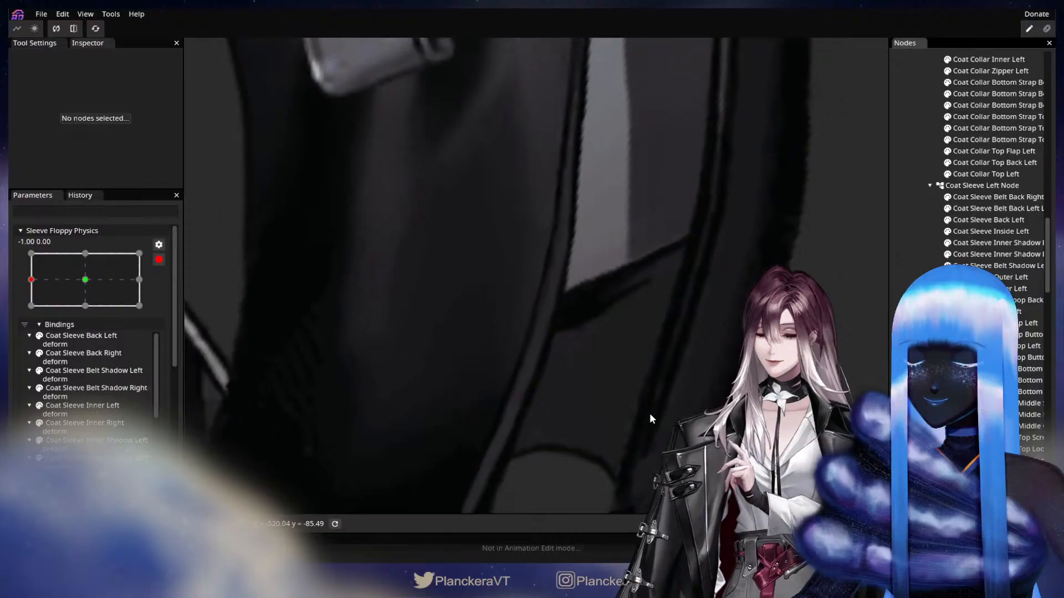
pyautogui.scroll(-3, 644, 395)
pyautogui.scroll(-3, 657, 388)
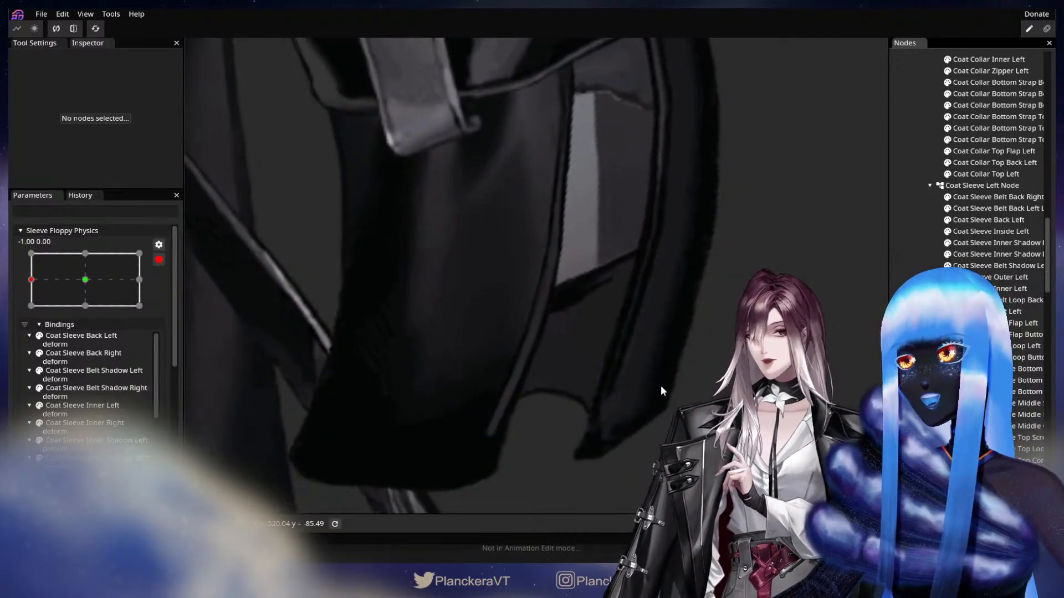
pyautogui.scroll(-3, 664, 386)
pyautogui.moveTo(698, 378); pyautogui.dragTo(631, 503)
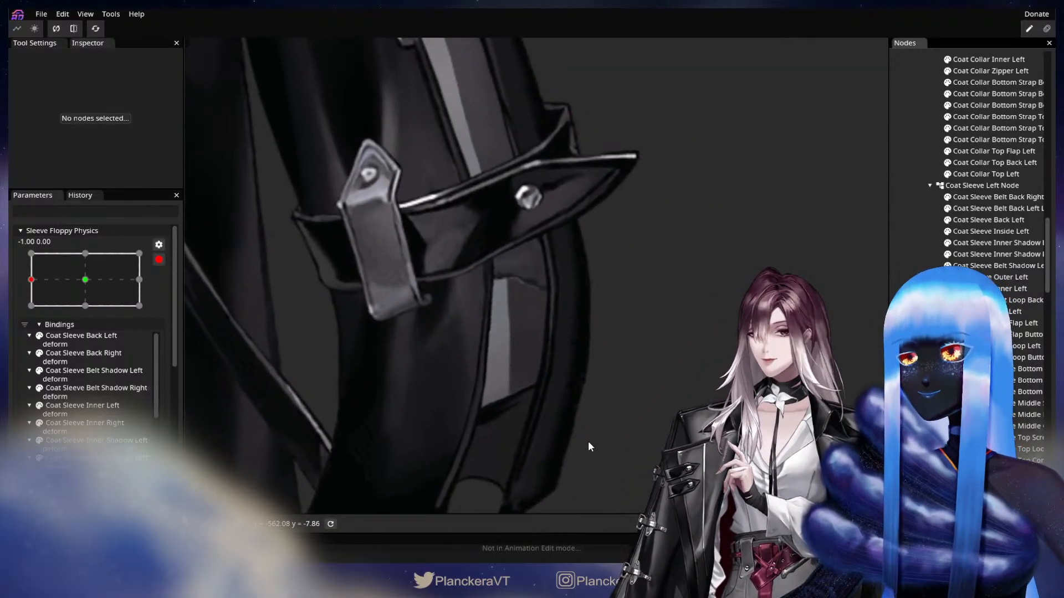
pyautogui.moveTo(95, 281); pyautogui.dragTo(34, 279)
pyautogui.click(85, 281)
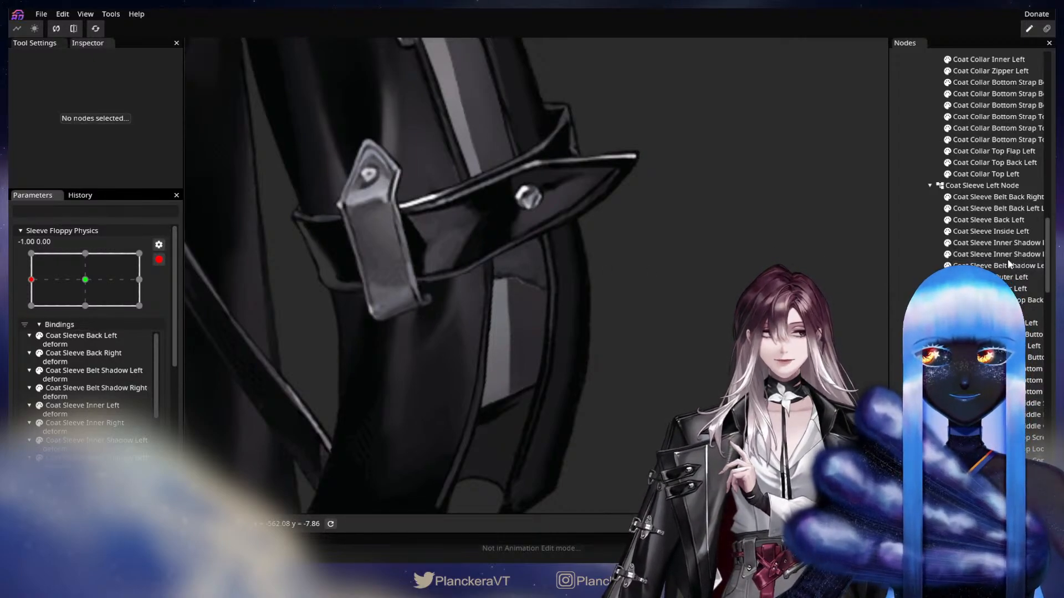
# Push the inner edge of the lower Coat Sleeve Inner Shadow Left mesh outward using the Circle Brush at size 50
pyautogui.click(998, 244)
pyautogui.click(197, 92)
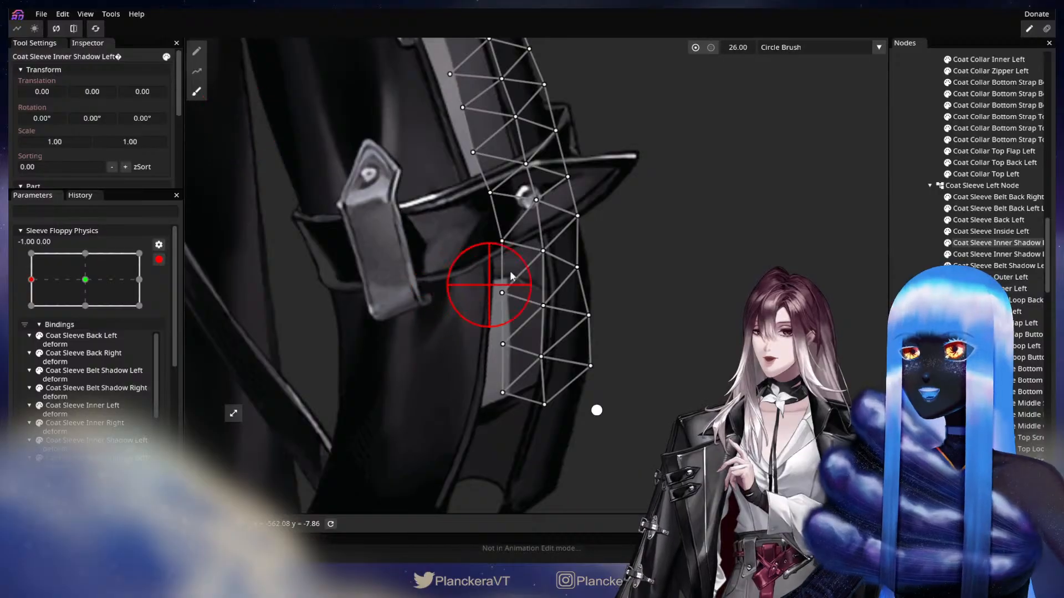
pyautogui.moveTo(437, 314)
pyautogui.mouseDown()
pyautogui.moveTo(477, 330)
pyautogui.moveTo(488, 393)
pyautogui.moveTo(479, 320)
pyautogui.mouseUp()
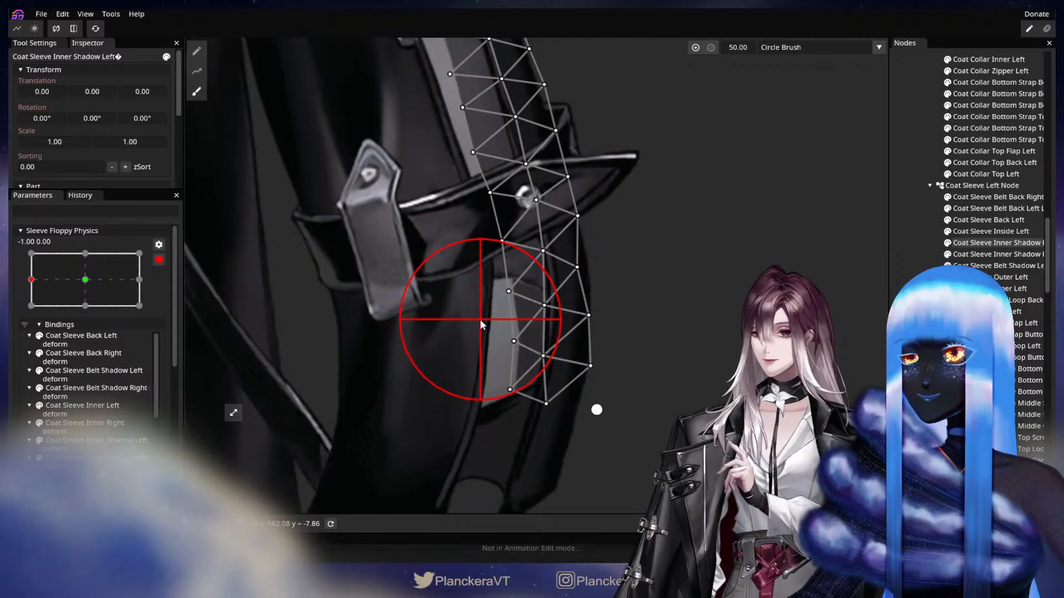
pyautogui.click(987, 243)
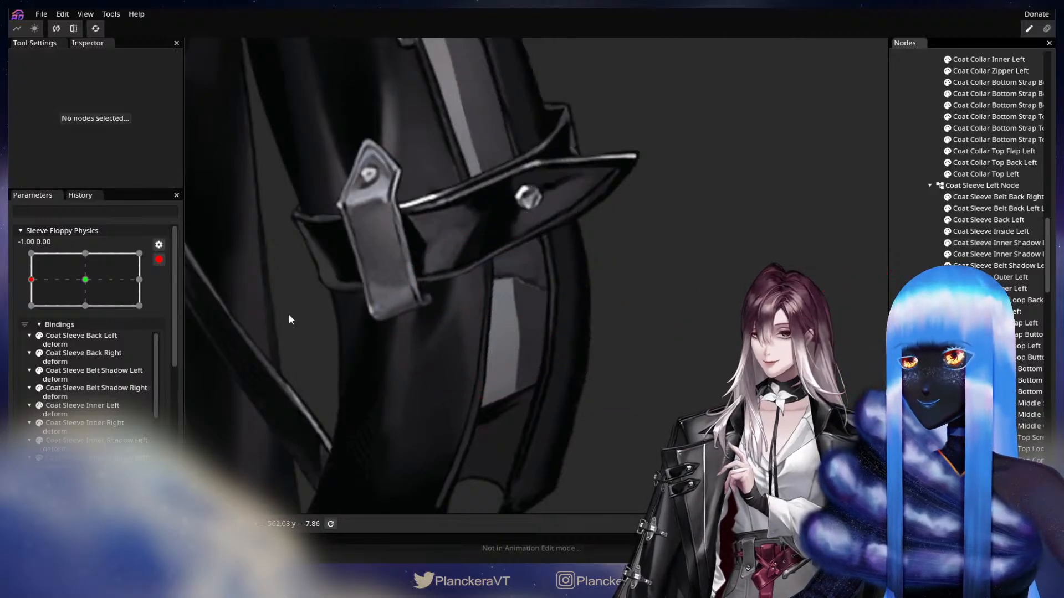
pyautogui.moveTo(72, 293); pyautogui.dragTo(33, 279)
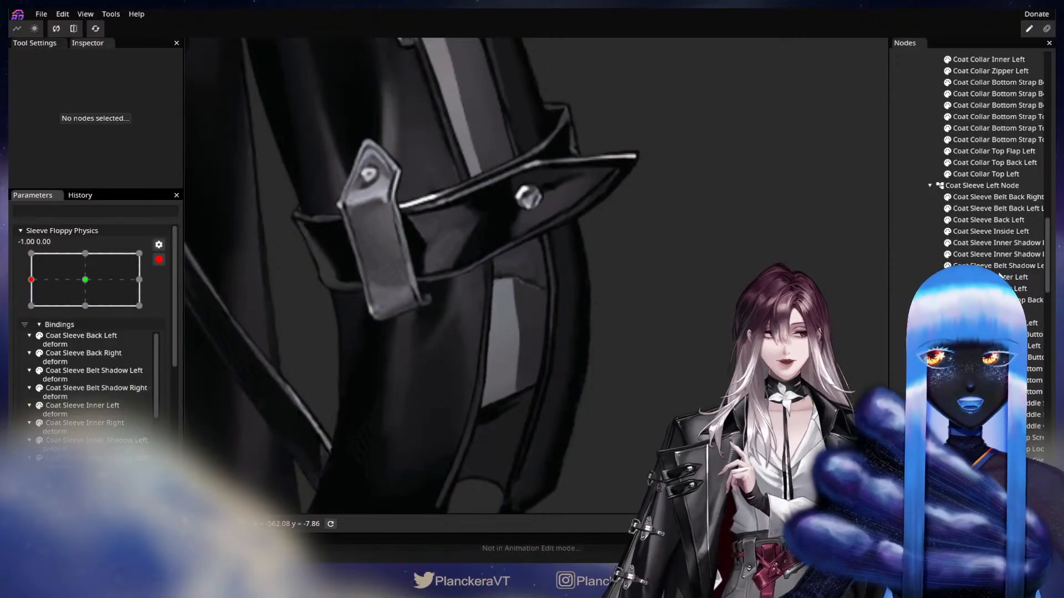
# Refine individual vertices along the inner edge of the Coat Sleeve Inner Shadow Left mesh and check the sleeve's deformation
pyautogui.click(998, 243)
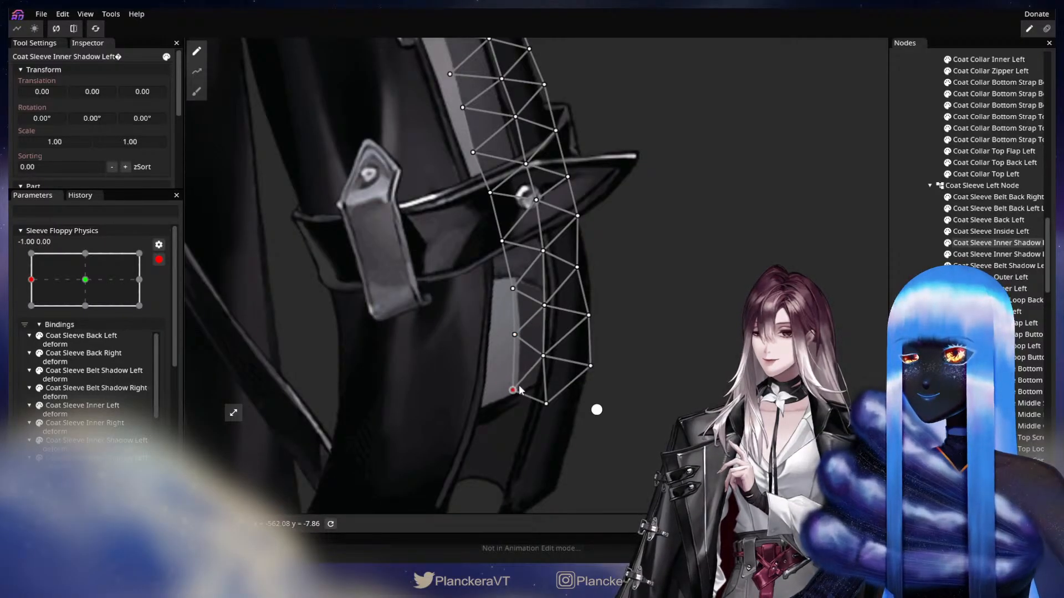
pyautogui.click(513, 288)
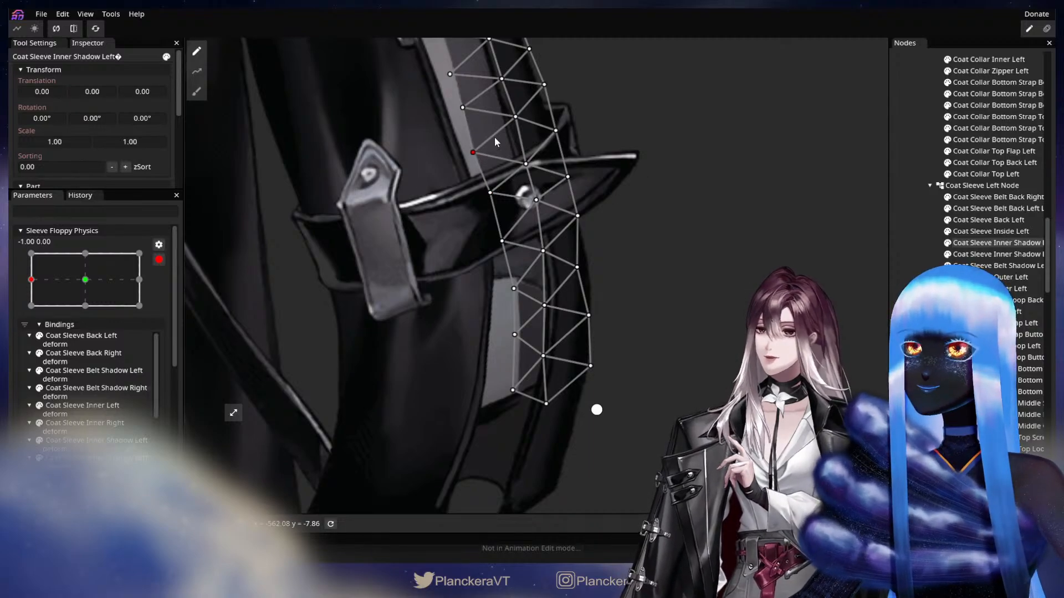
pyautogui.press('Escape')
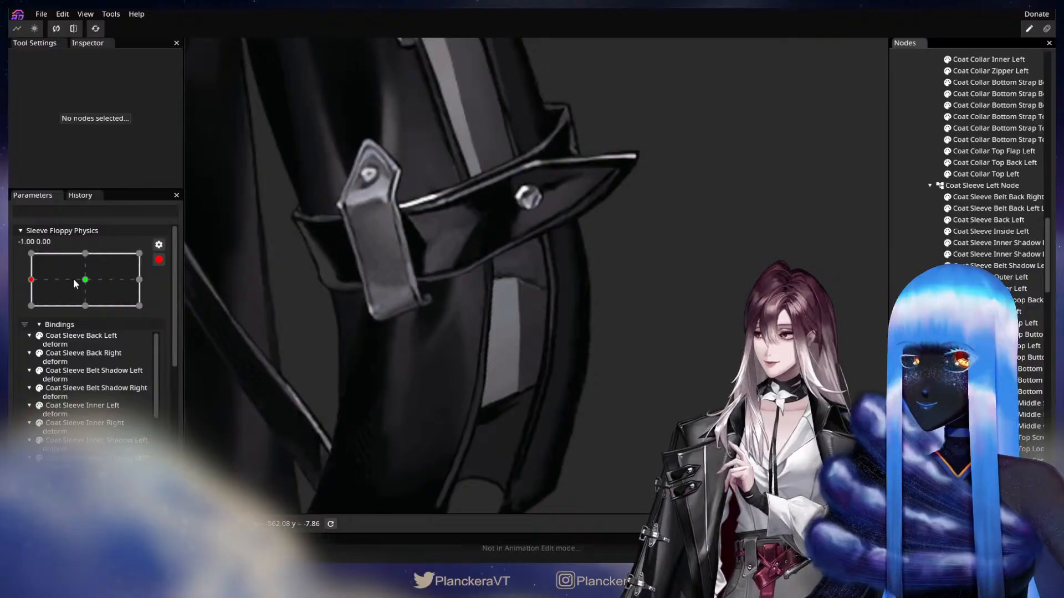
pyautogui.moveTo(74, 283); pyautogui.dragTo(39, 280)
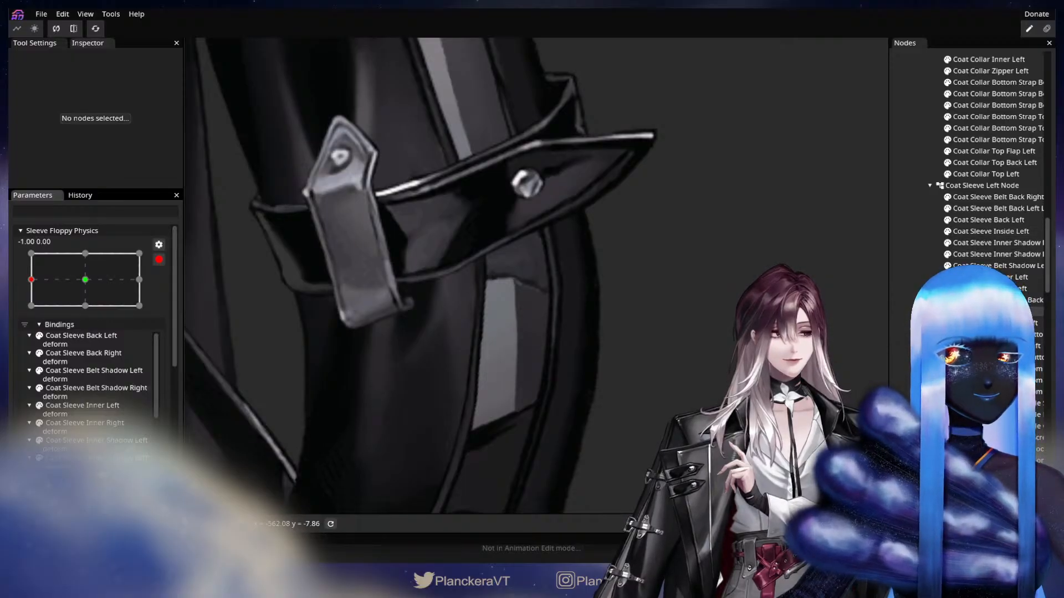
# Adjust the outer-edge vertices of the Coat Sleeve Inner Left mesh below the belt to even out their spacing
pyautogui.click(1019, 289)
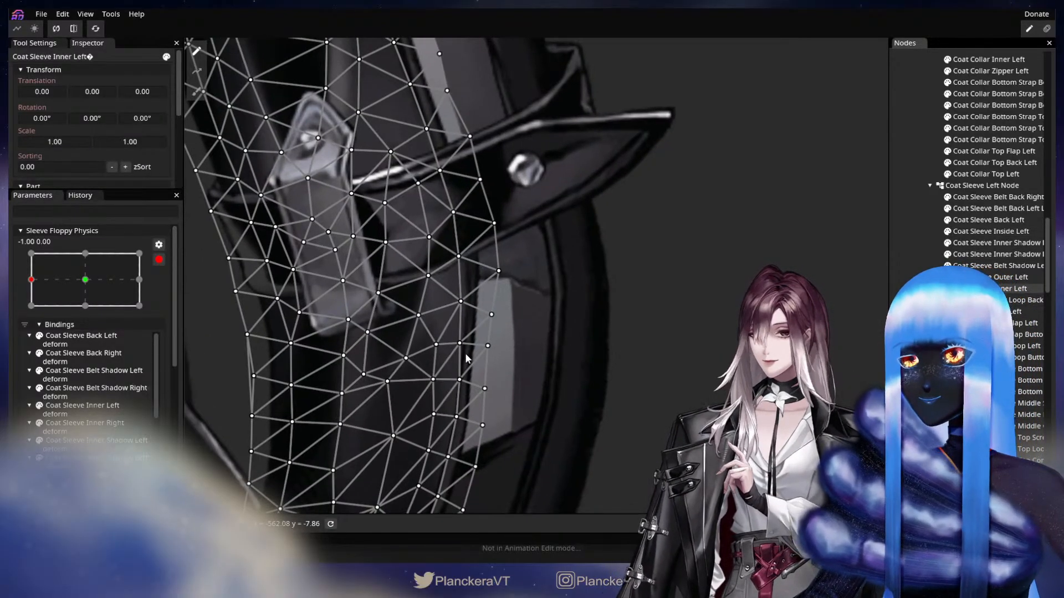
pyautogui.moveTo(485, 354); pyautogui.dragTo(487, 359)
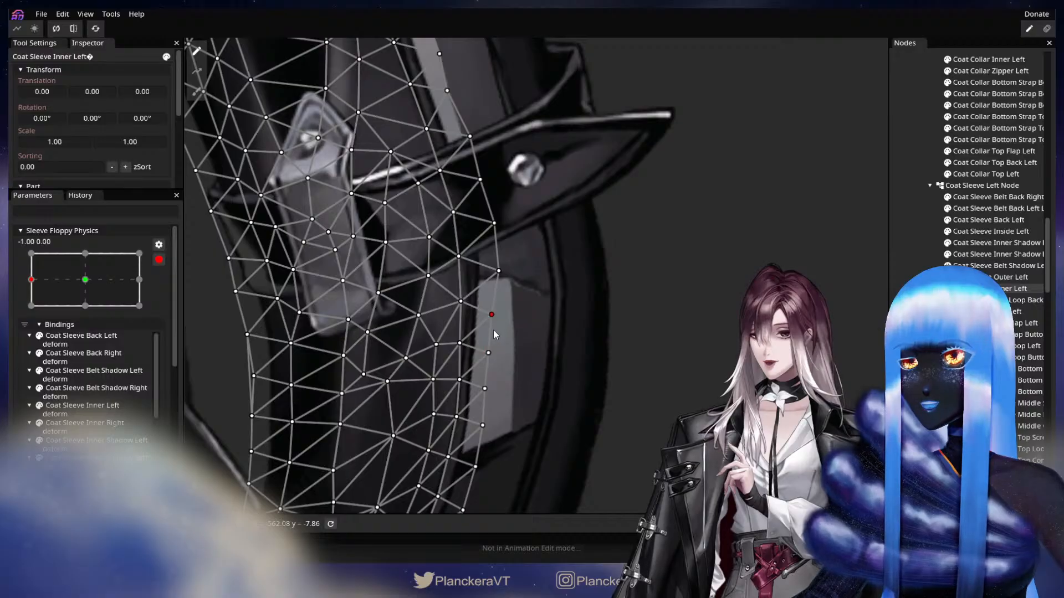
pyautogui.click(484, 390)
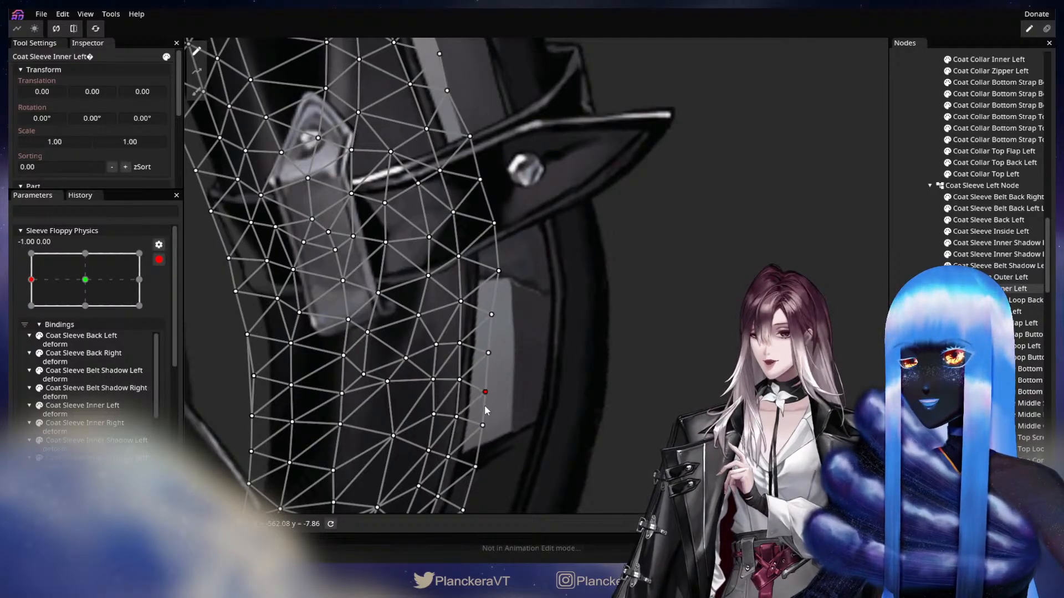
pyautogui.press('Escape')
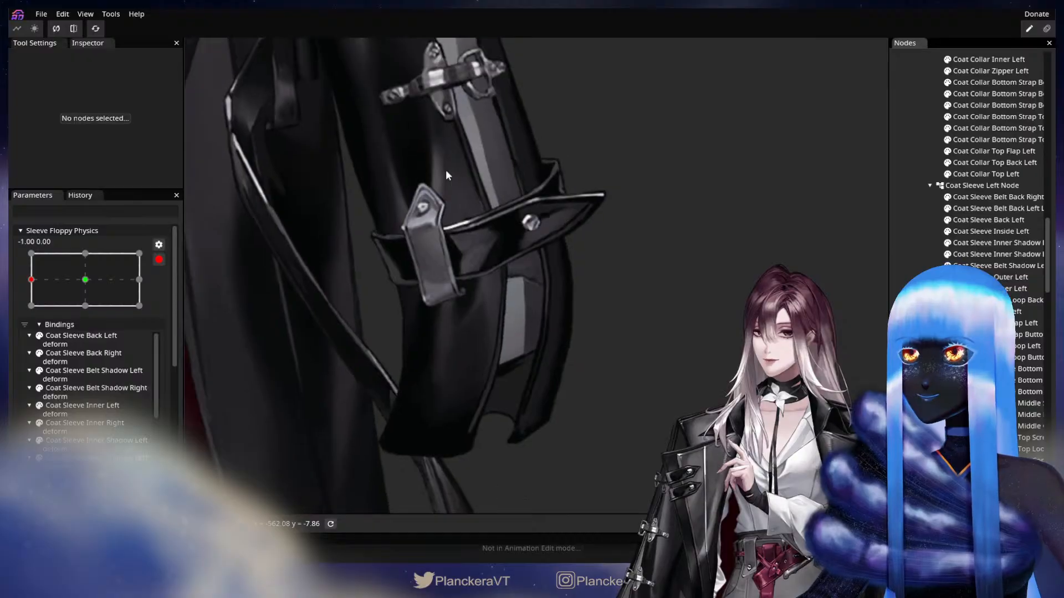
# Arm Sleeve Floppy Physics at its -1.00 horizontal extreme and reshape the Coat Sleeve Back Left mesh's lower edge with a size 66 Circle Brush
pyautogui.scroll(5, 133, 332)
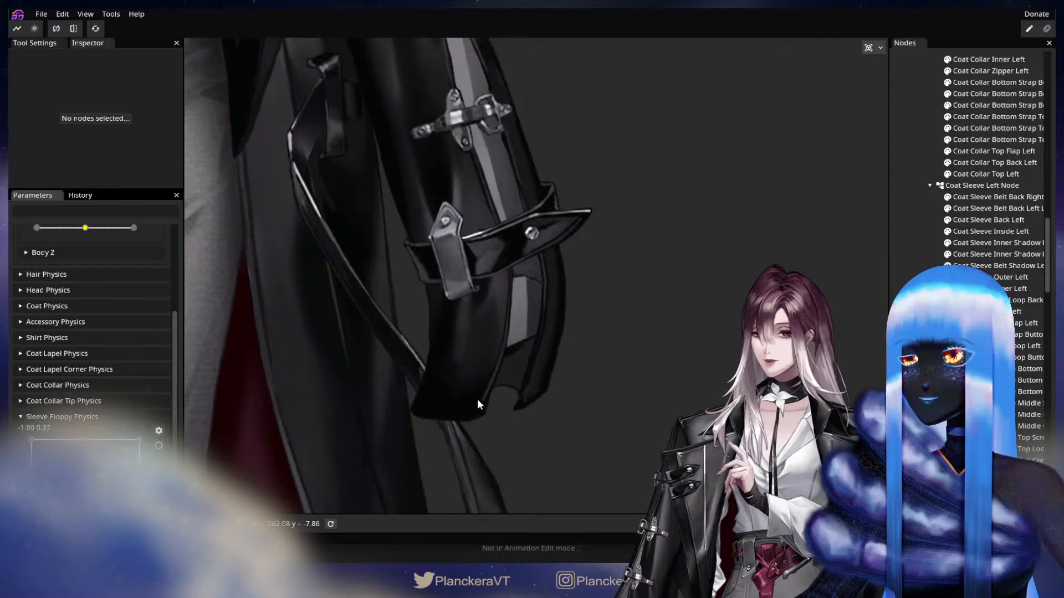
pyautogui.moveTo(32, 466)
pyautogui.mouseDown()
pyautogui.moveTo(139, 467)
pyautogui.moveTo(31, 467)
pyautogui.mouseUp()
pyautogui.click(158, 445)
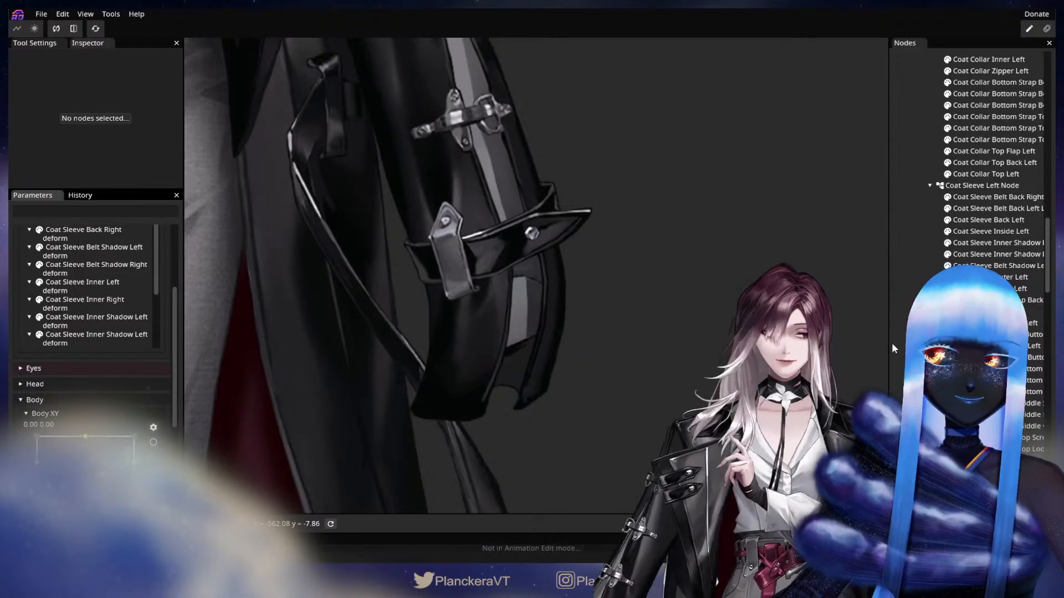
pyautogui.click(992, 220)
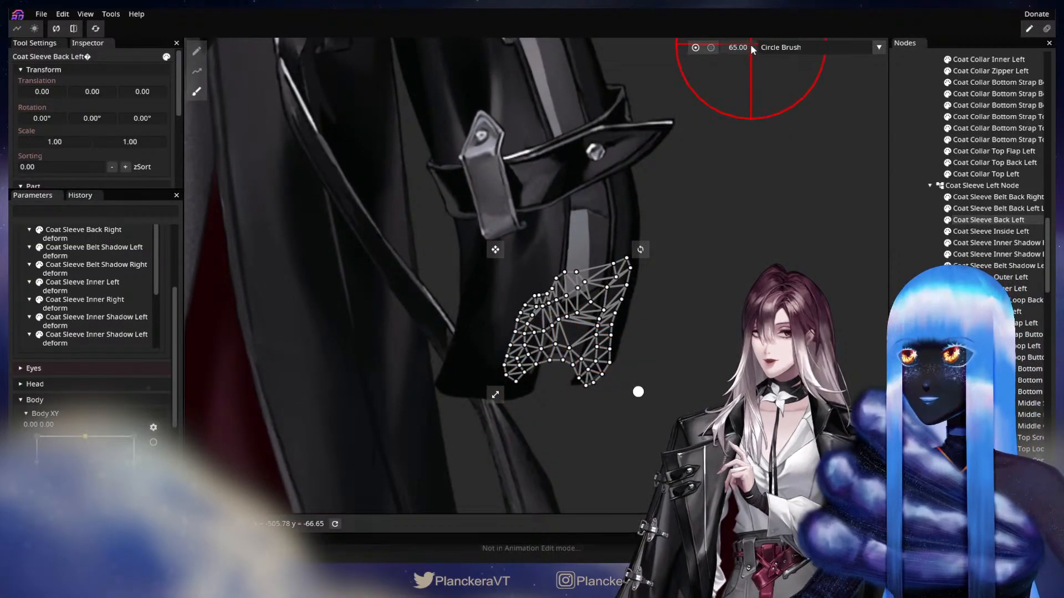
pyautogui.moveTo(557, 391)
pyautogui.mouseDown()
pyautogui.moveTo(556, 368)
pyautogui.moveTo(583, 382)
pyautogui.moveTo(552, 380)
pyautogui.moveTo(553, 369)
pyautogui.moveTo(531, 388)
pyautogui.mouseUp()
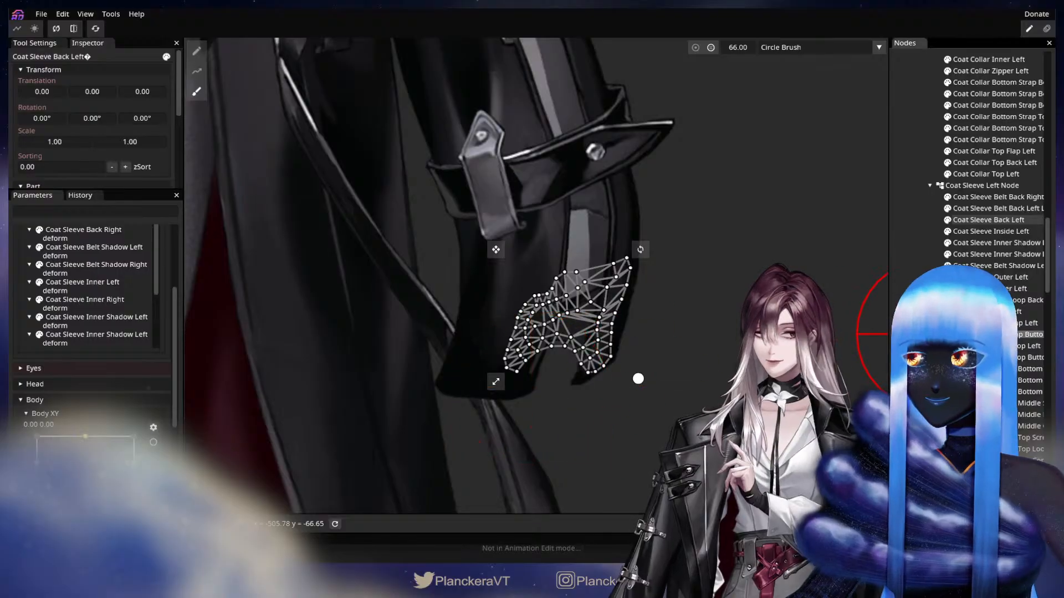
pyautogui.press('Escape')
pyautogui.scroll(-1, 652, 324)
pyautogui.moveTo(653, 324); pyautogui.dragTo(616, 370)
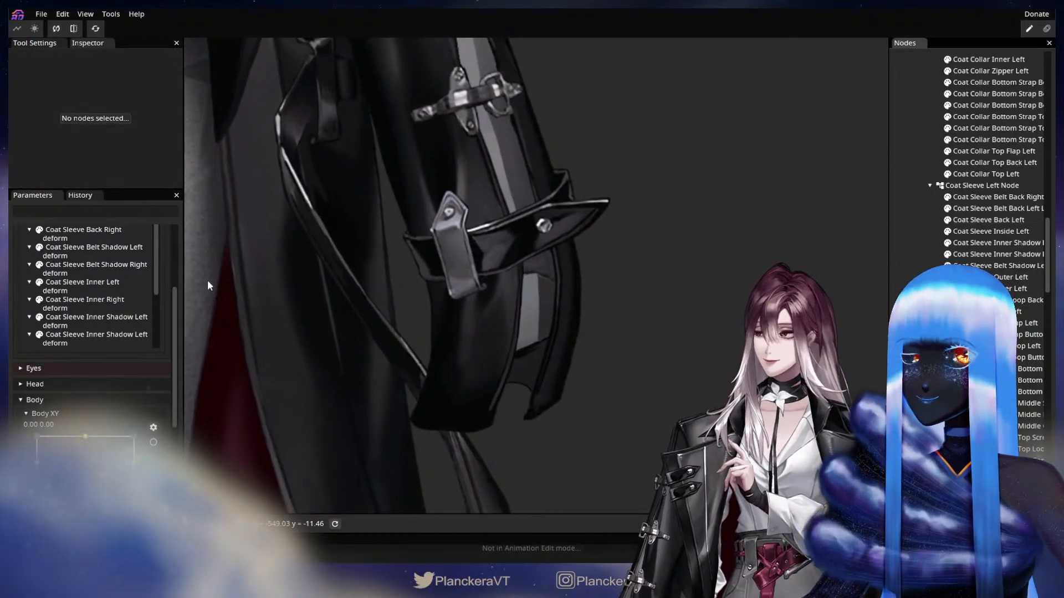
# Disarm Sleeve Floppy Physics and examine how the left sleeve and its Coat Sleeve Back Left mesh deform across the parameter range
pyautogui.moveTo(174, 324); pyautogui.dragTo(172, 262)
pyautogui.click(158, 263)
pyautogui.scroll(-3, 110, 333)
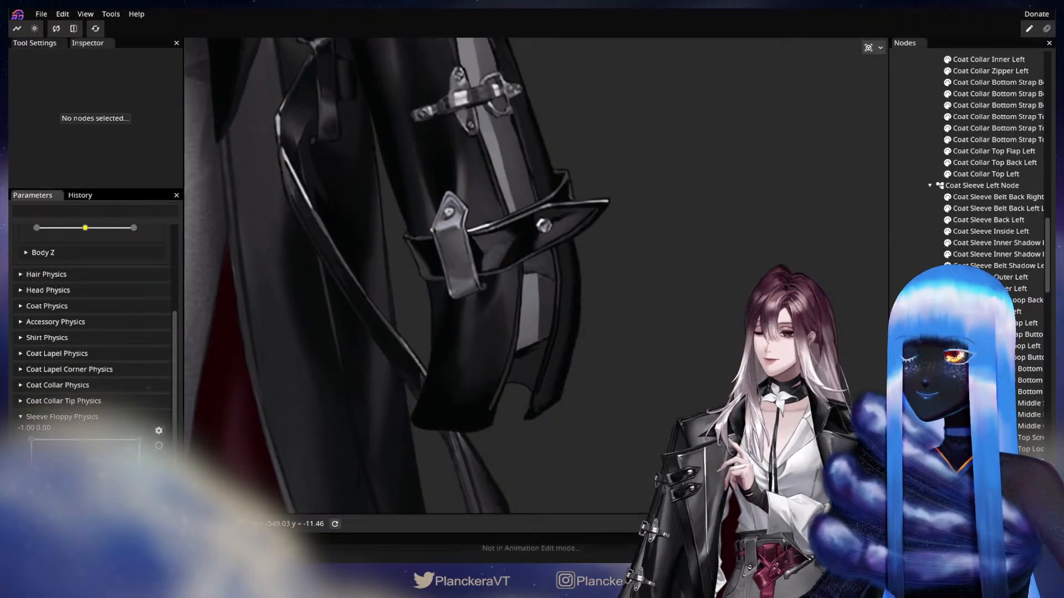
pyautogui.moveTo(31, 472)
pyautogui.mouseDown()
pyautogui.moveTo(139, 469)
pyautogui.moveTo(30, 464)
pyautogui.mouseUp()
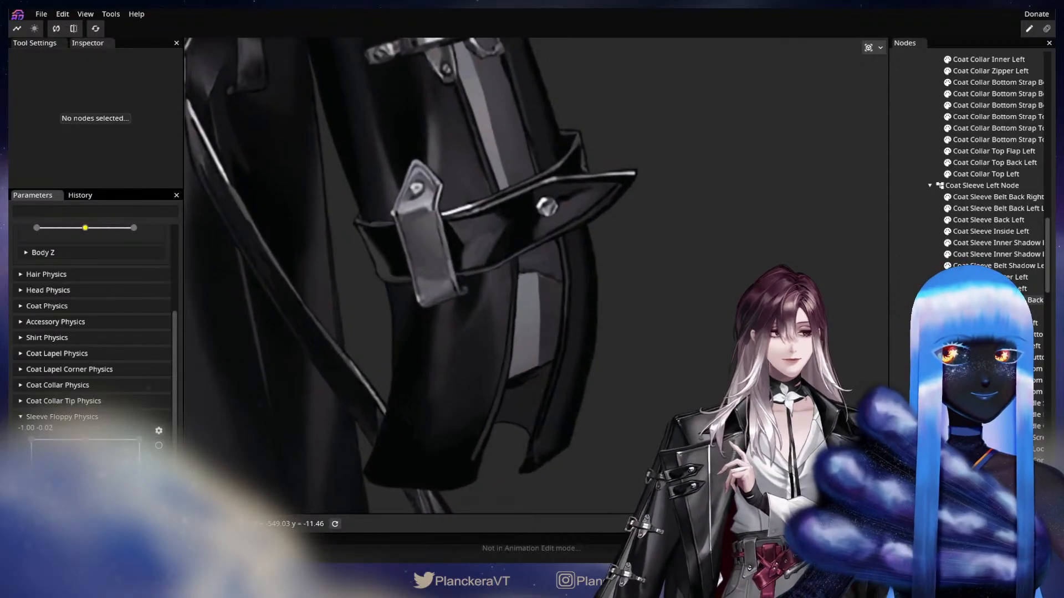
pyautogui.click(607, 294)
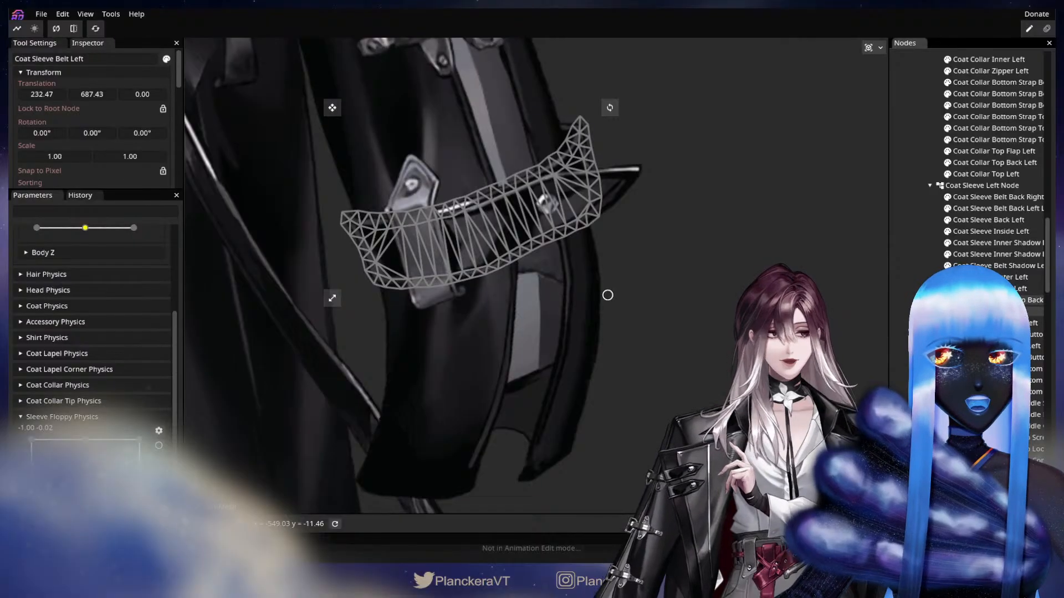
pyautogui.click(991, 221)
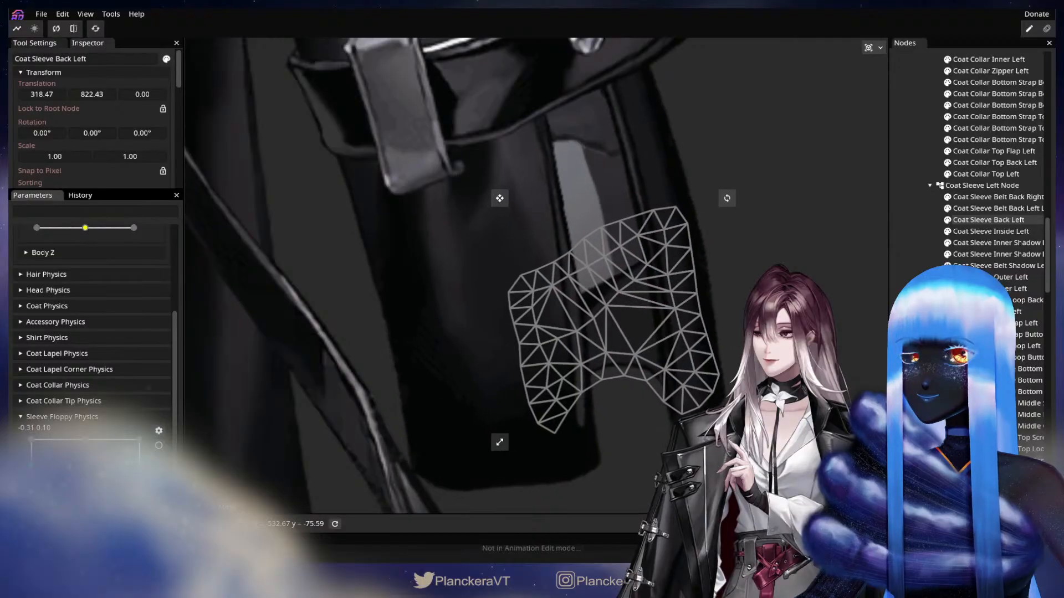
pyautogui.scroll(2, 665, 338)
pyautogui.moveTo(663, 338); pyautogui.dragTo(518, 337)
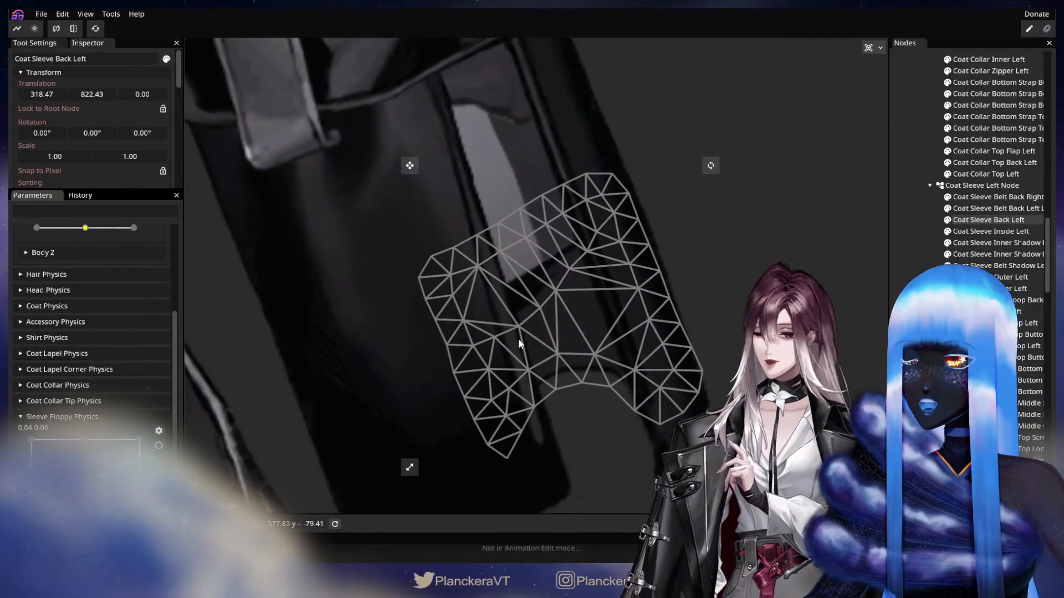
pyautogui.scroll(2, 524, 339)
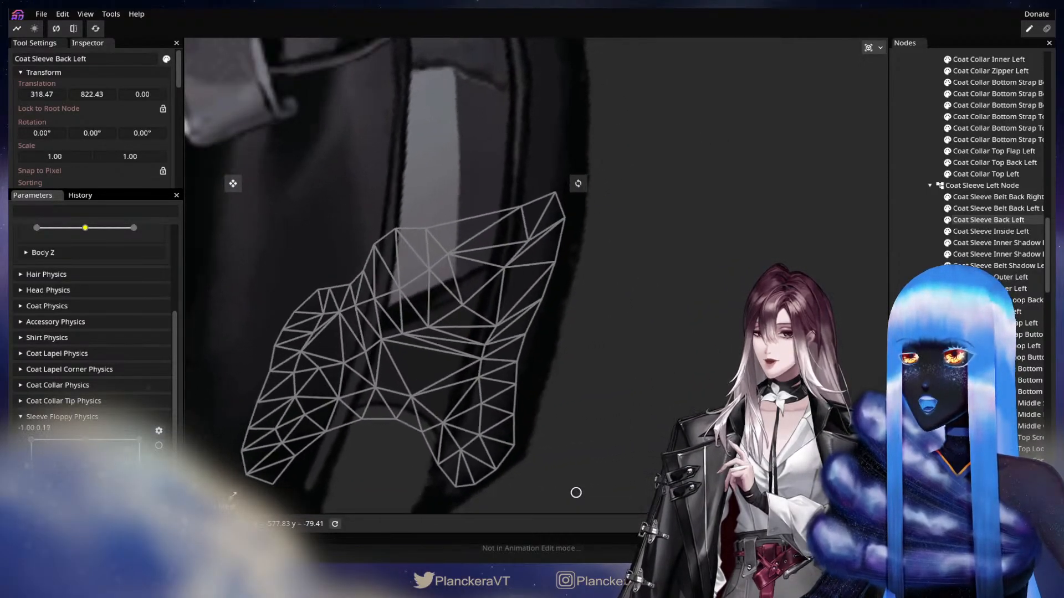
# Rearm Sleeve Floppy Physics and reposition the interior vertices of the Coat Sleeve Back Left mesh to smooth the fold beneath the sleeve opening
pyautogui.click(158, 447)
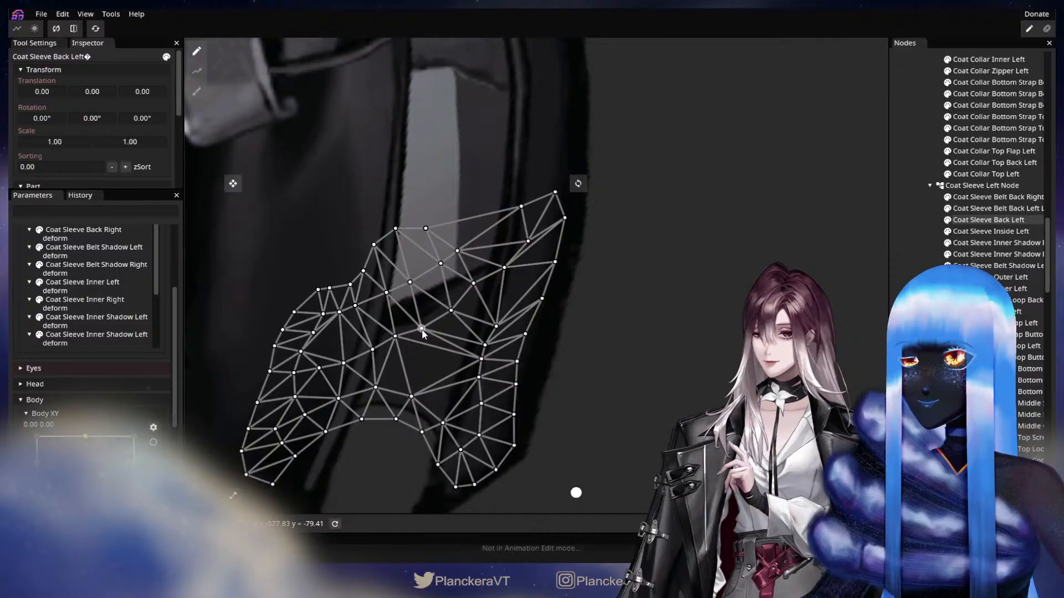
pyautogui.moveTo(422, 324); pyautogui.dragTo(561, 363)
pyautogui.scroll(4, 557, 371)
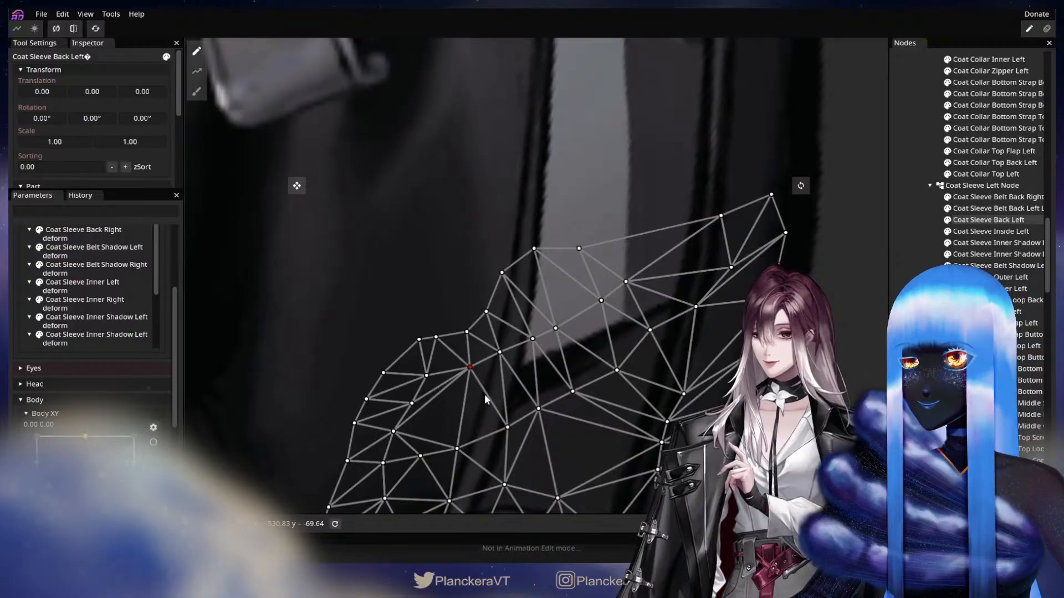
pyautogui.moveTo(485, 394); pyautogui.dragTo(433, 329)
pyautogui.moveTo(494, 348); pyautogui.dragTo(529, 324)
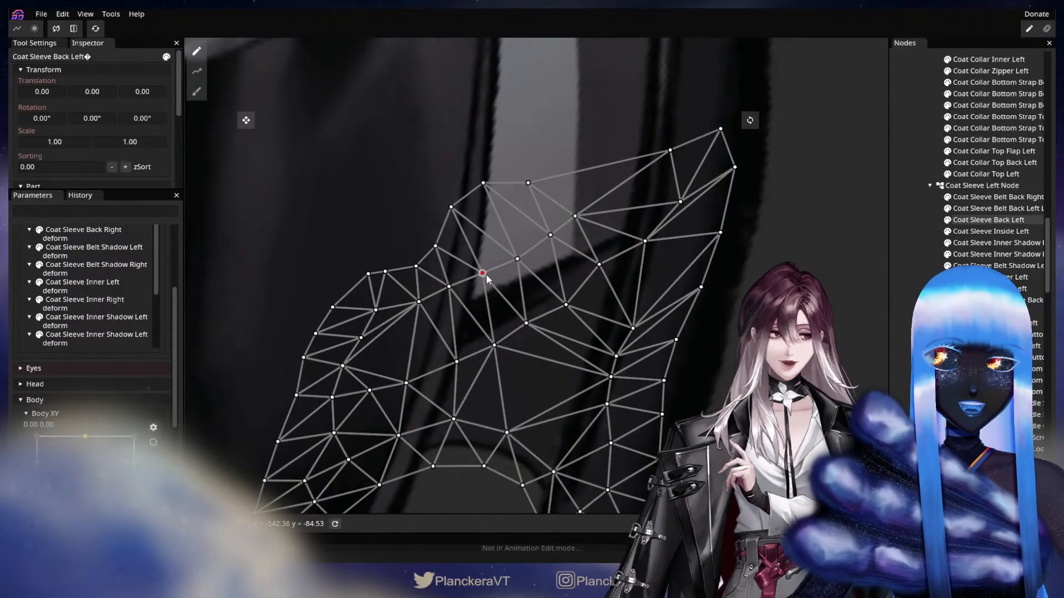
pyautogui.click(449, 286)
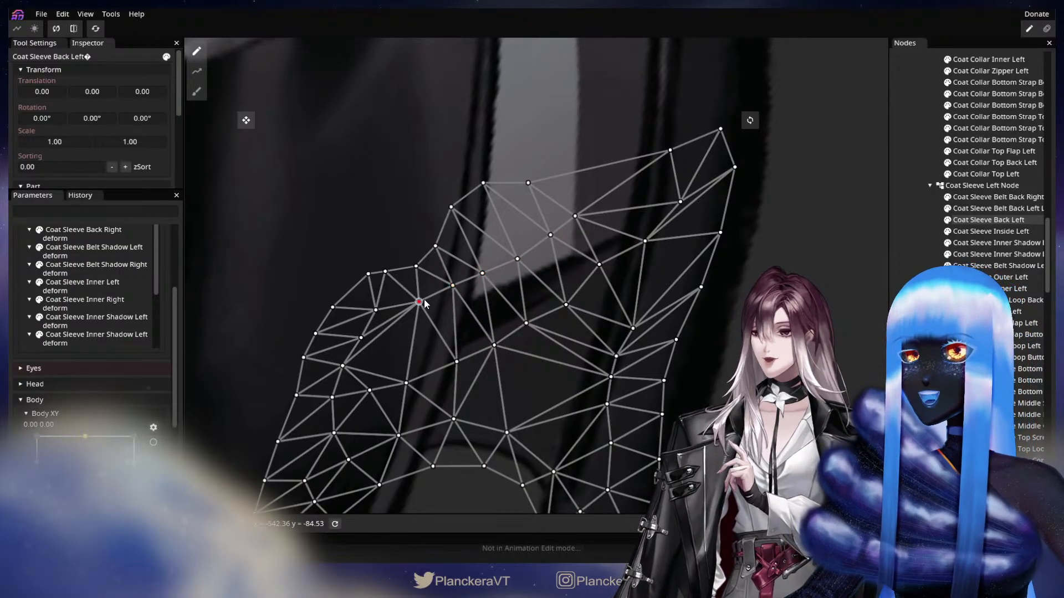
pyautogui.moveTo(405, 384); pyautogui.dragTo(413, 381)
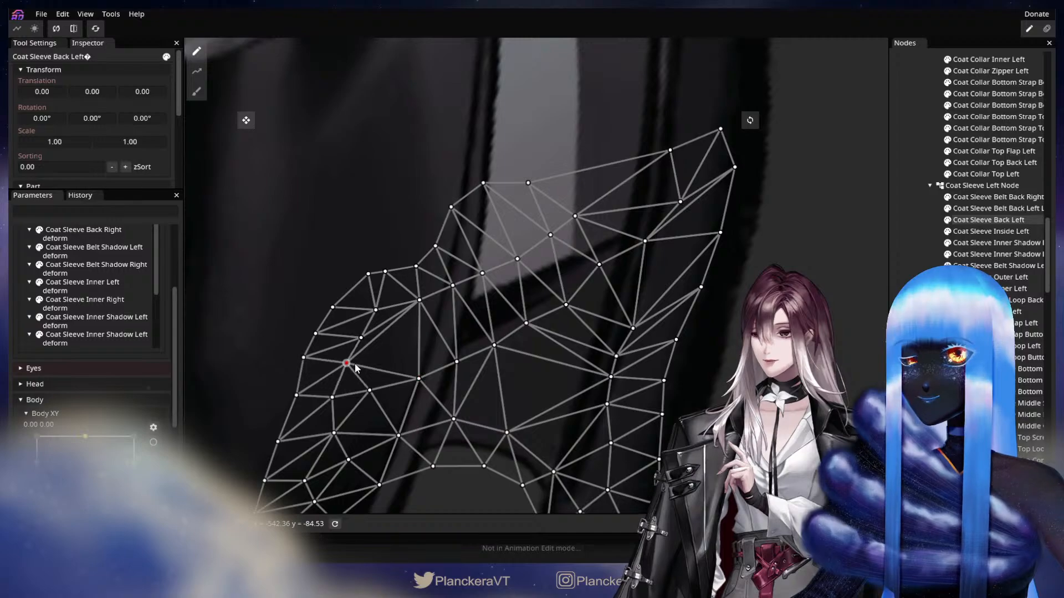
pyautogui.moveTo(499, 340); pyautogui.dragTo(507, 262)
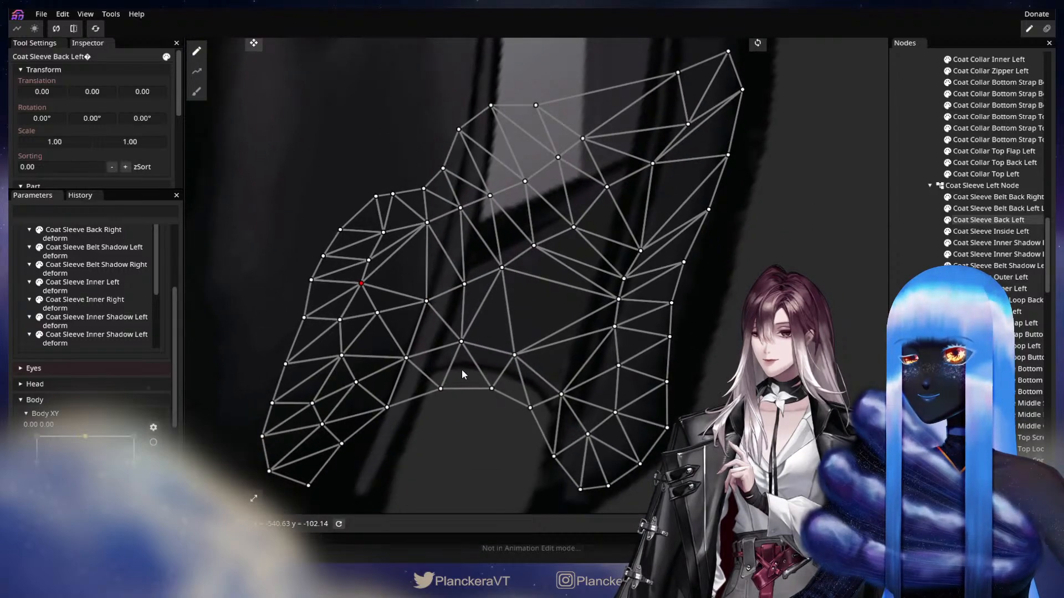
# Reshape the arched lower edge of the Coat Sleeve Back Left mesh with a size 30 Circle Brush, leaving the mesh deselected
pyautogui.click(196, 91)
pyautogui.moveTo(787, 115); pyautogui.dragTo(362, 106)
pyautogui.moveTo(743, 51); pyautogui.dragTo(723, 52)
pyautogui.moveTo(448, 172); pyautogui.dragTo(803, 120)
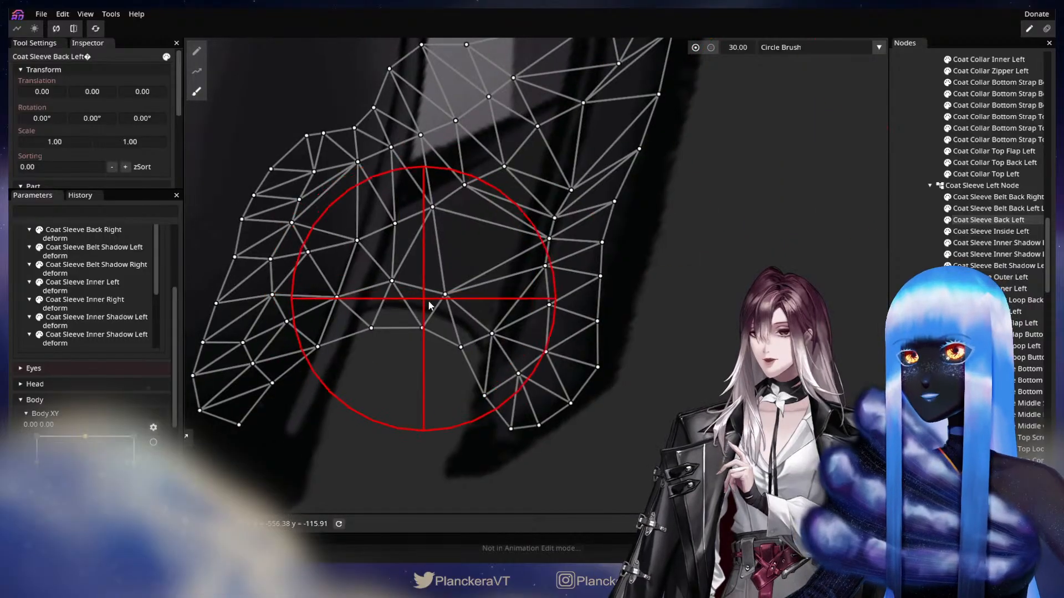
pyautogui.moveTo(427, 311); pyautogui.dragTo(430, 318)
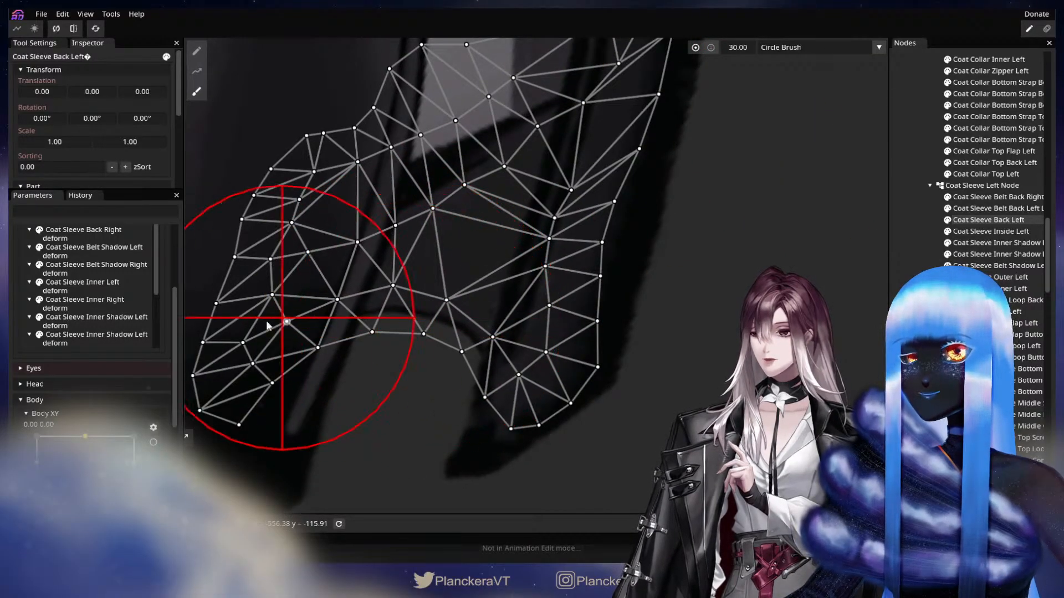
pyautogui.moveTo(440, 378); pyautogui.dragTo(447, 378)
pyautogui.moveTo(352, 346); pyautogui.dragTo(359, 345)
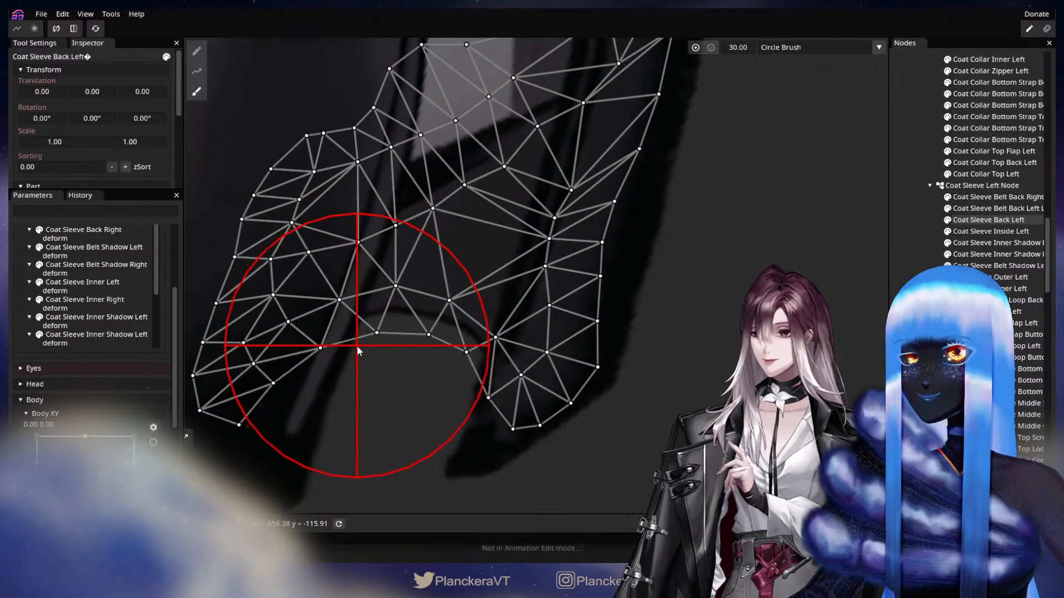
pyautogui.moveTo(633, 319)
pyautogui.mouseDown()
pyautogui.moveTo(647, 362)
pyautogui.moveTo(707, 432)
pyautogui.mouseUp()
pyautogui.moveTo(656, 383); pyautogui.dragTo(667, 441)
pyautogui.press('Escape')
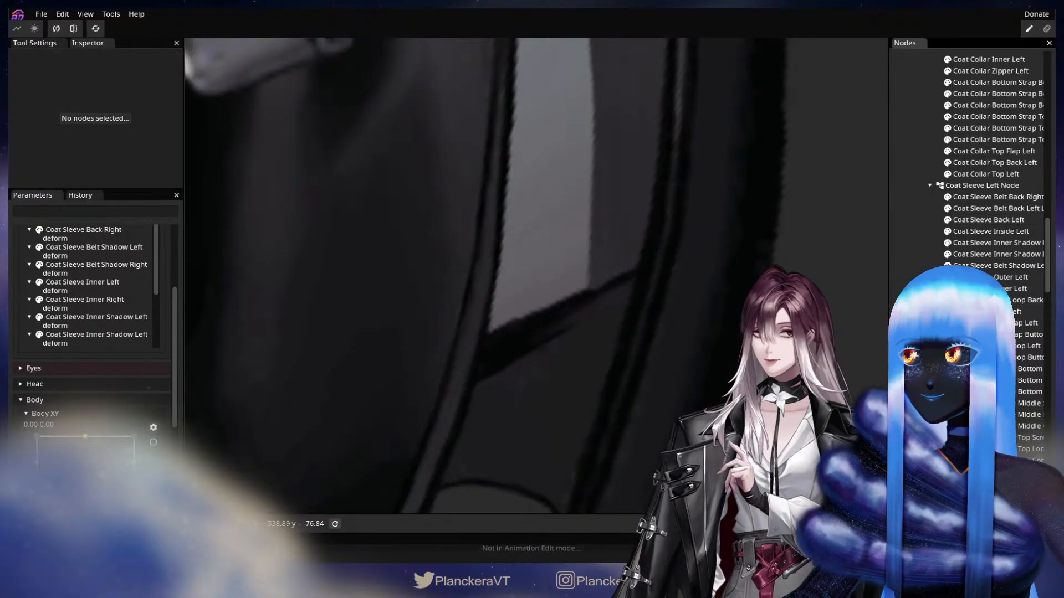
# Disarm Sleeve Floppy Physics and examine how the Coat Sleeve Back Left mesh deforms between the -1.00 extreme and the centre
pyautogui.moveTo(630, 383); pyautogui.dragTo(616, 372)
pyautogui.scroll(4, 162, 293)
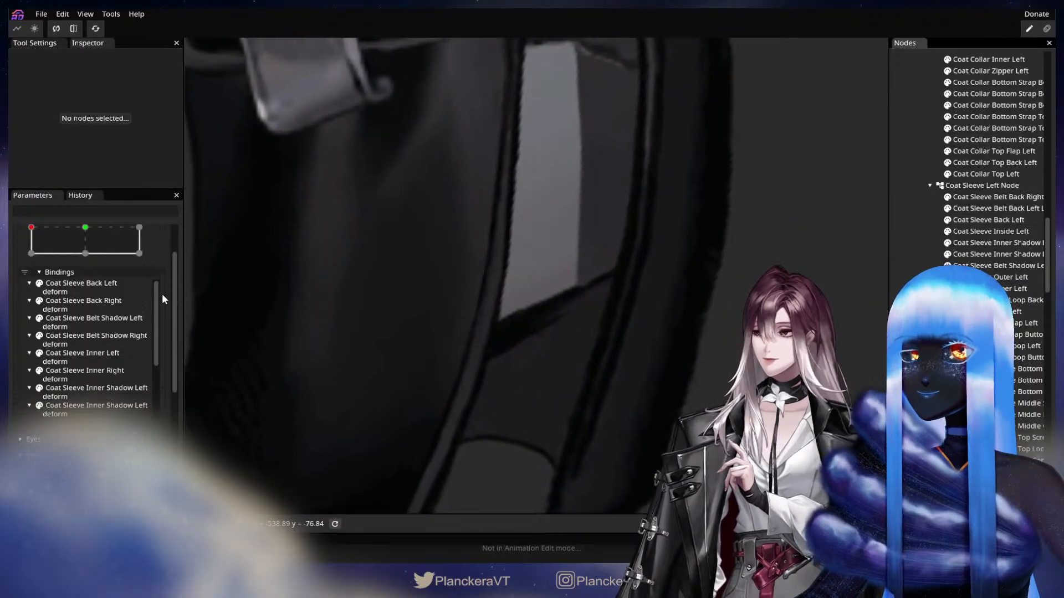
pyautogui.scroll(6, 158, 268)
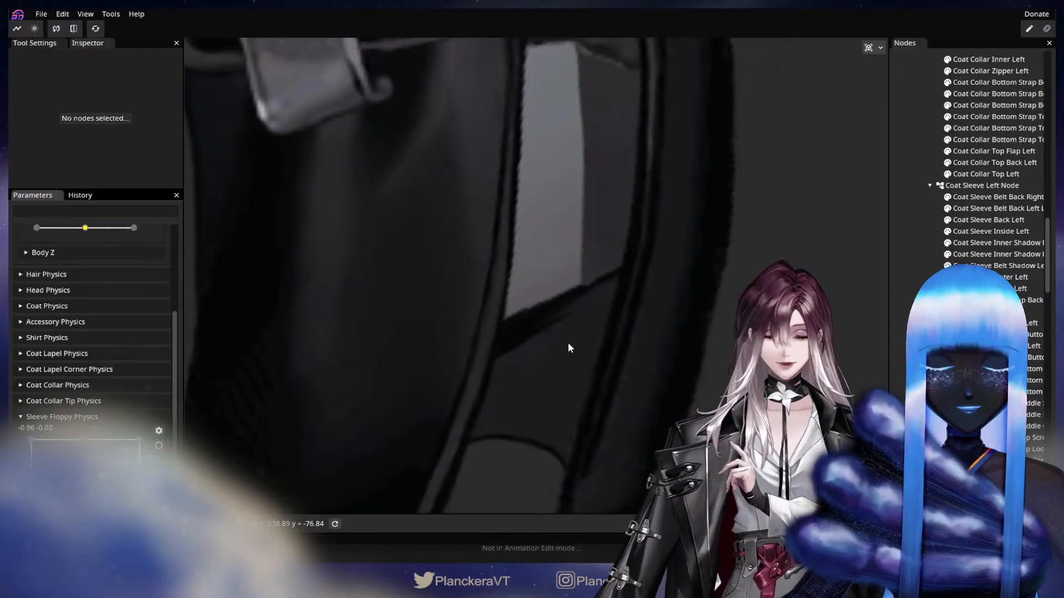
pyautogui.click(988, 221)
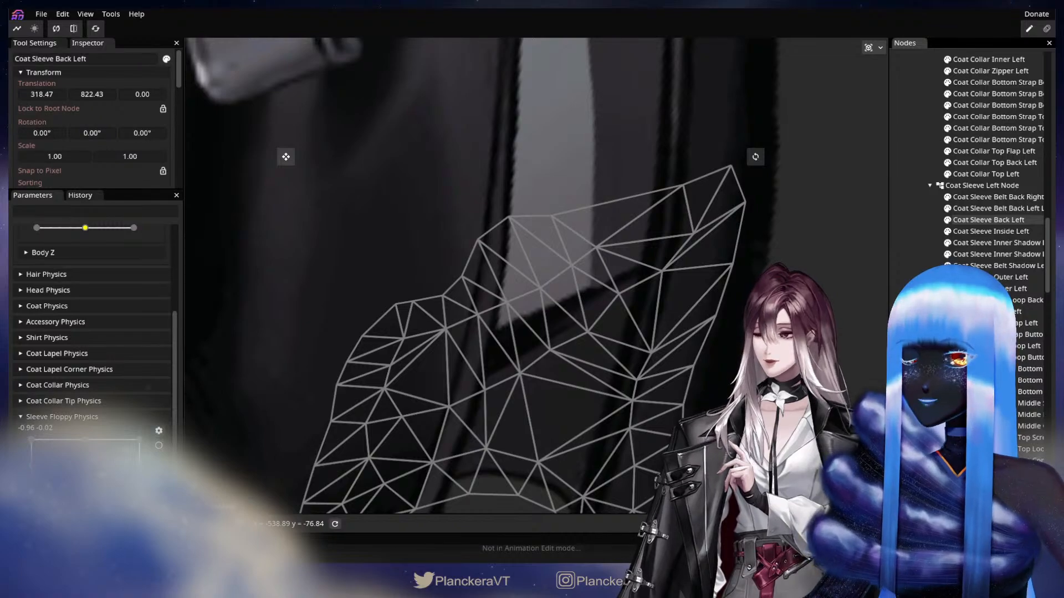
pyautogui.moveTo(34, 494); pyautogui.dragTo(68, 492)
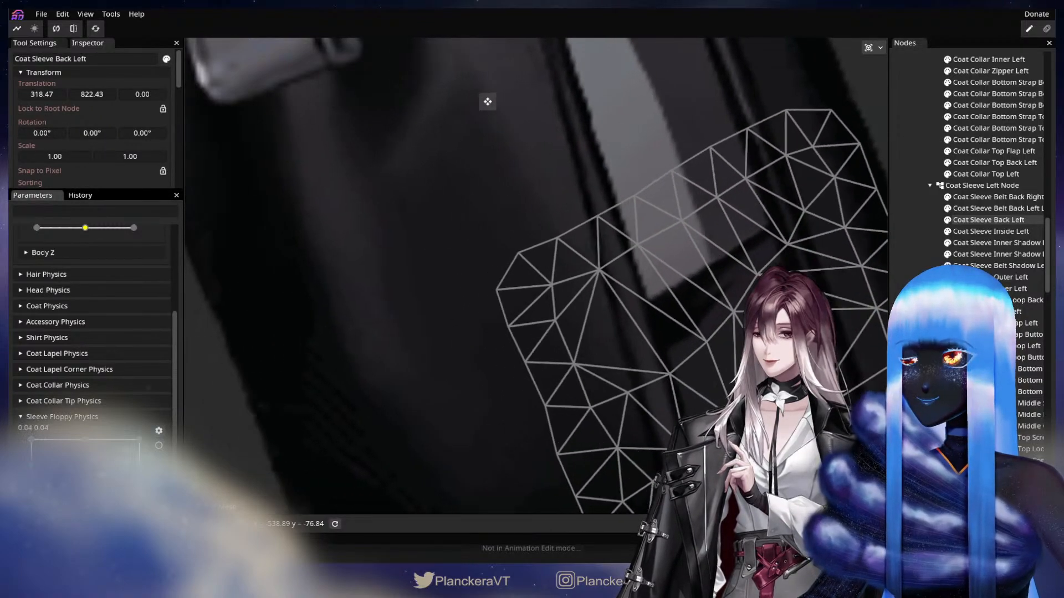
# Rearm Sleeve Floppy Physics at -1.00 and reposition the Coat Sleeve Back Left vertices around the dark fold beneath the sleeve opening
pyautogui.click(159, 446)
pyautogui.moveTo(580, 337); pyautogui.dragTo(585, 334)
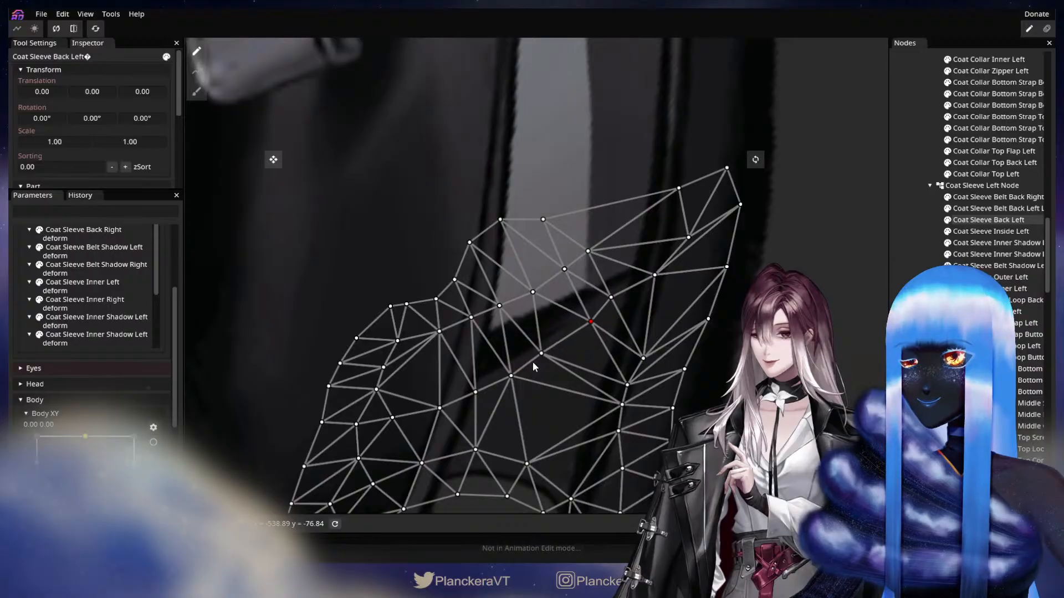
pyautogui.moveTo(534, 363); pyautogui.dragTo(567, 351)
pyautogui.moveTo(511, 376); pyautogui.dragTo(529, 371)
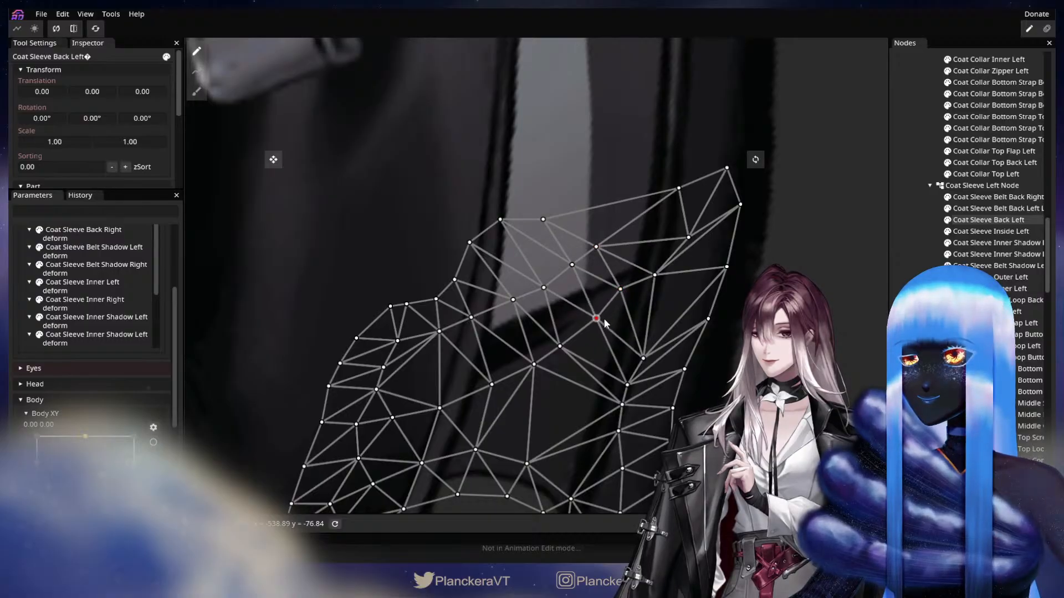
pyautogui.click(559, 347)
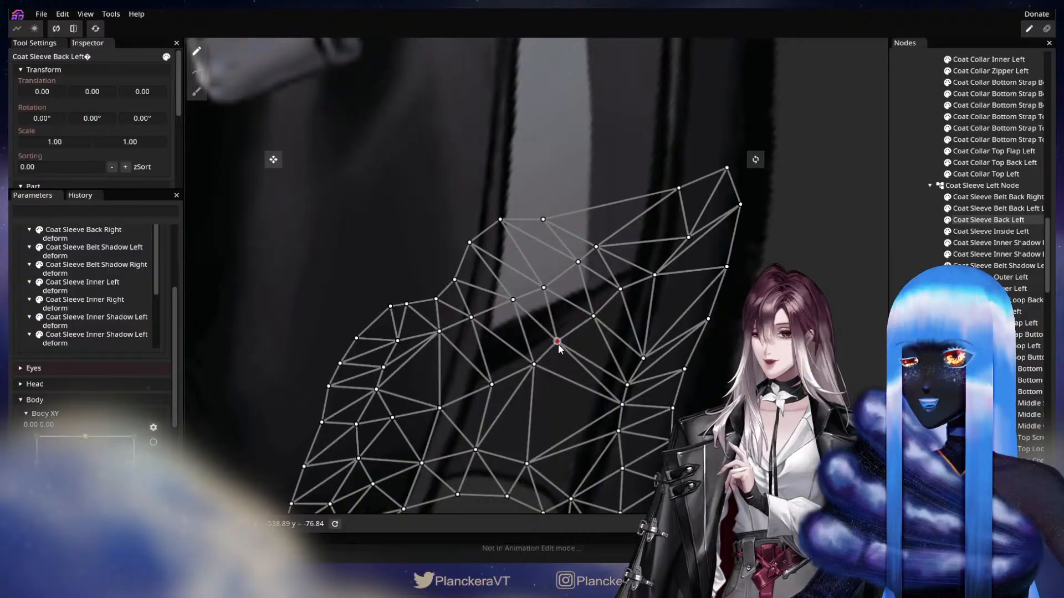
pyautogui.click(531, 364)
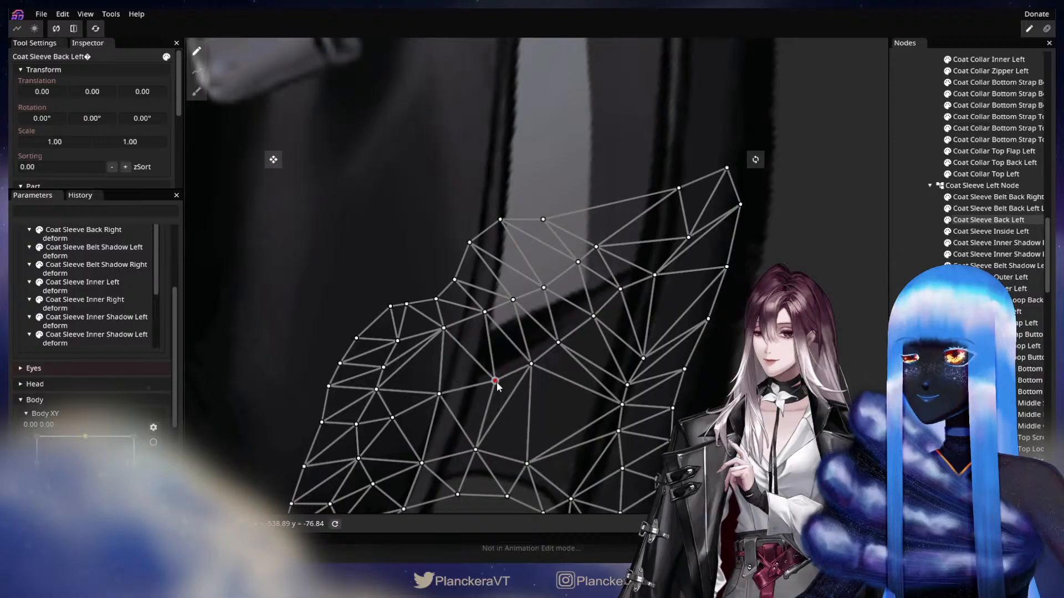
pyautogui.scroll(6, 975, 167)
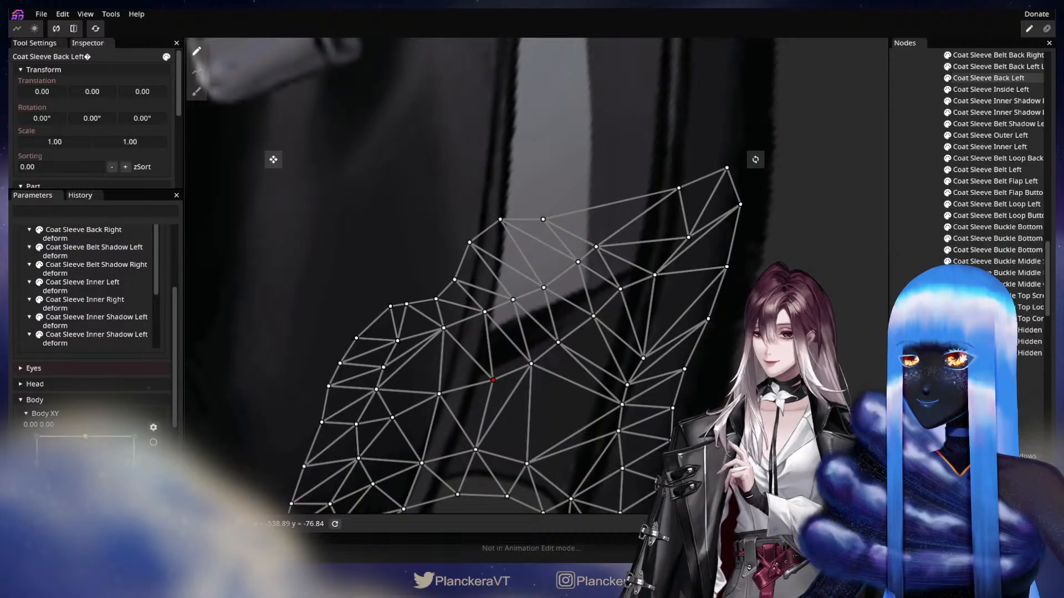
pyautogui.scroll(-2, 480, 355)
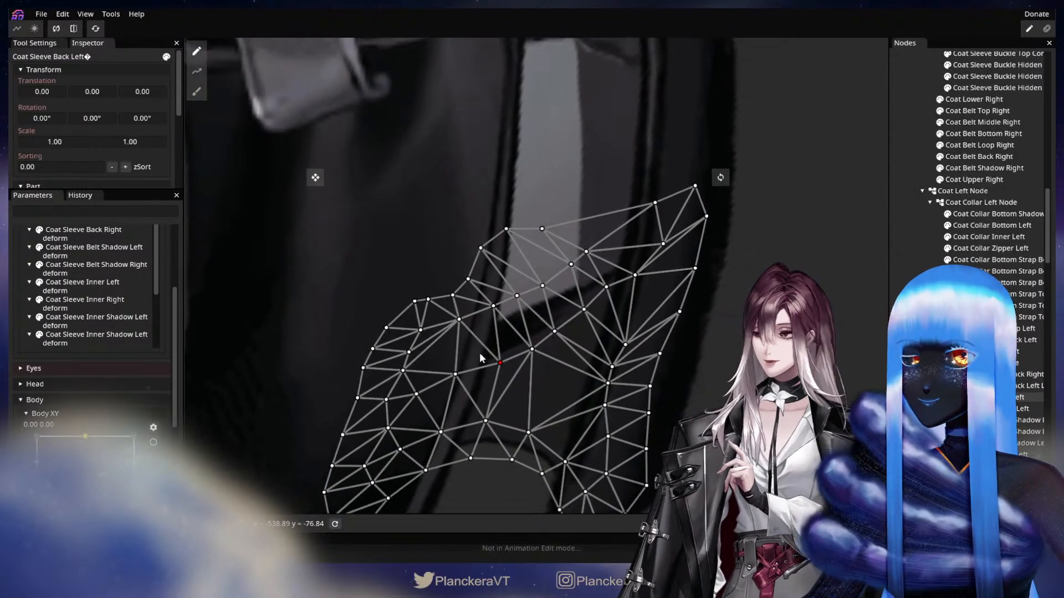
# Disarm Sleeve Floppy Physics and check the reshaped fold of the Coat Sleeve Back Left mesh near the -1.00 extreme
pyautogui.scroll(4, 171, 296)
pyautogui.click(159, 261)
pyautogui.scroll(-1, 51, 442)
pyautogui.scroll(-3, 51, 442)
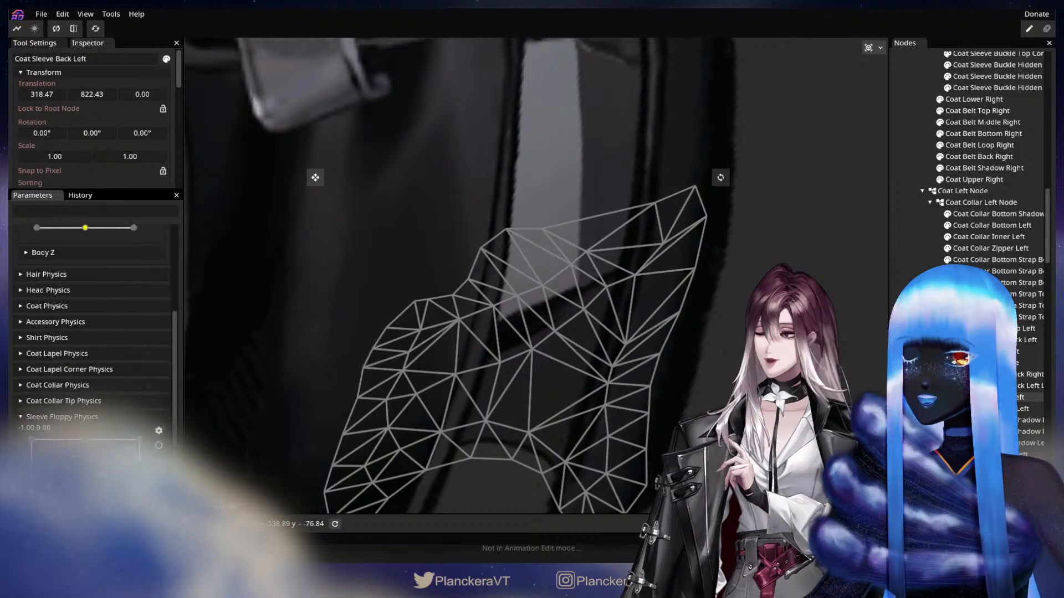
pyautogui.moveTo(31, 467)
pyautogui.mouseDown()
pyautogui.moveTo(139, 467)
pyautogui.moveTo(31, 464)
pyautogui.mouseUp()
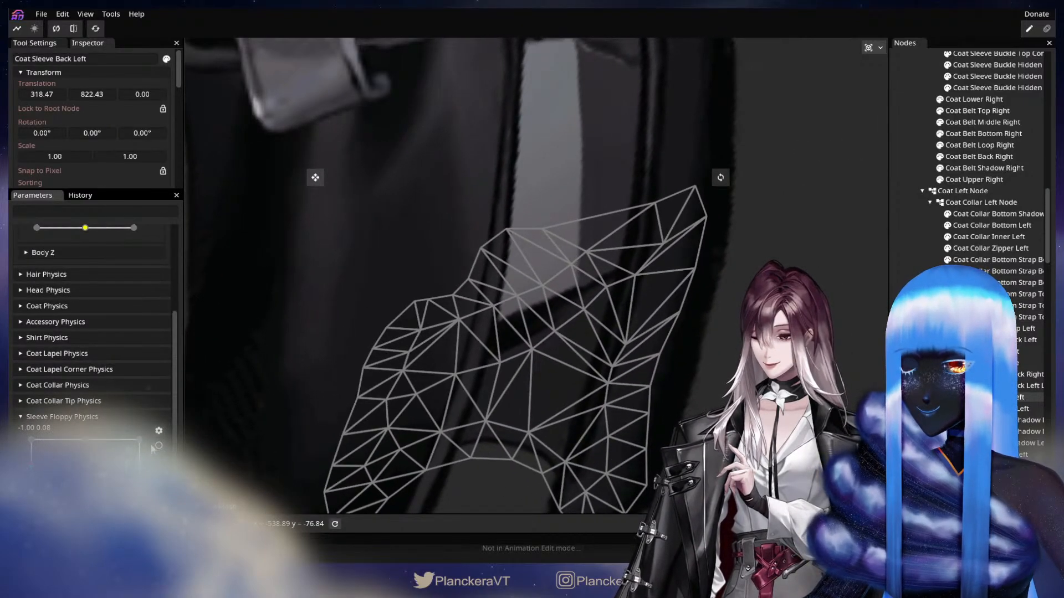
# Rearm Sleeve Floppy Physics and push the upper edge of the Coat Sleeve Back Left mesh outward with the size 30 Circle Brush
pyautogui.click(158, 446)
pyautogui.click(196, 92)
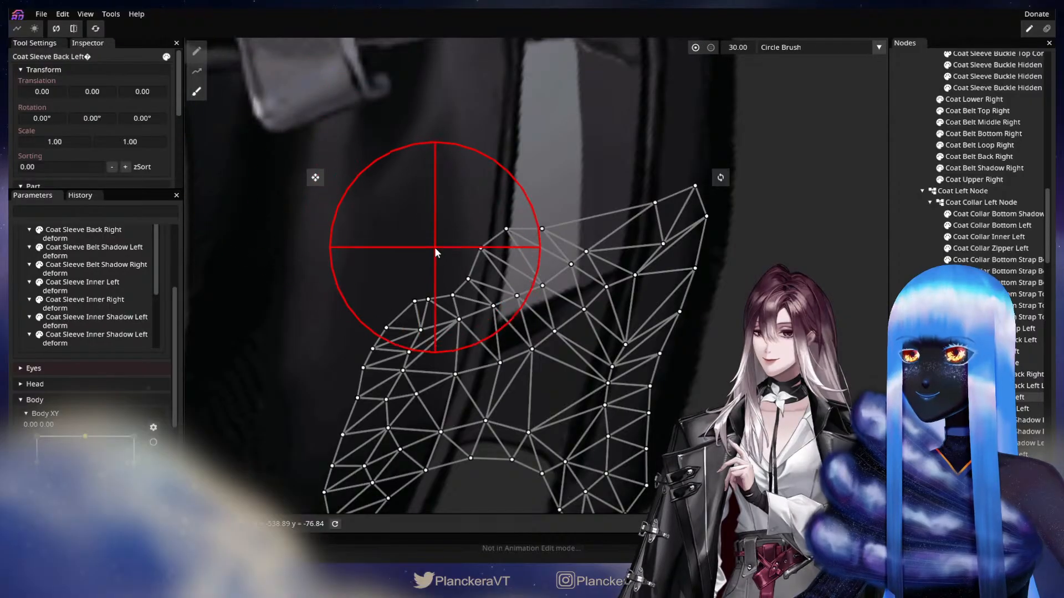
pyautogui.moveTo(435, 248)
pyautogui.mouseDown()
pyautogui.moveTo(415, 194)
pyautogui.moveTo(437, 223)
pyautogui.moveTo(445, 208)
pyautogui.moveTo(506, 221)
pyautogui.moveTo(547, 202)
pyautogui.moveTo(548, 182)
pyautogui.moveTo(596, 143)
pyautogui.moveTo(469, 139)
pyautogui.moveTo(454, 128)
pyautogui.moveTo(482, 176)
pyautogui.moveTo(392, 204)
pyautogui.moveTo(450, 218)
pyautogui.mouseUp()
pyautogui.scroll(-4, 487, 370)
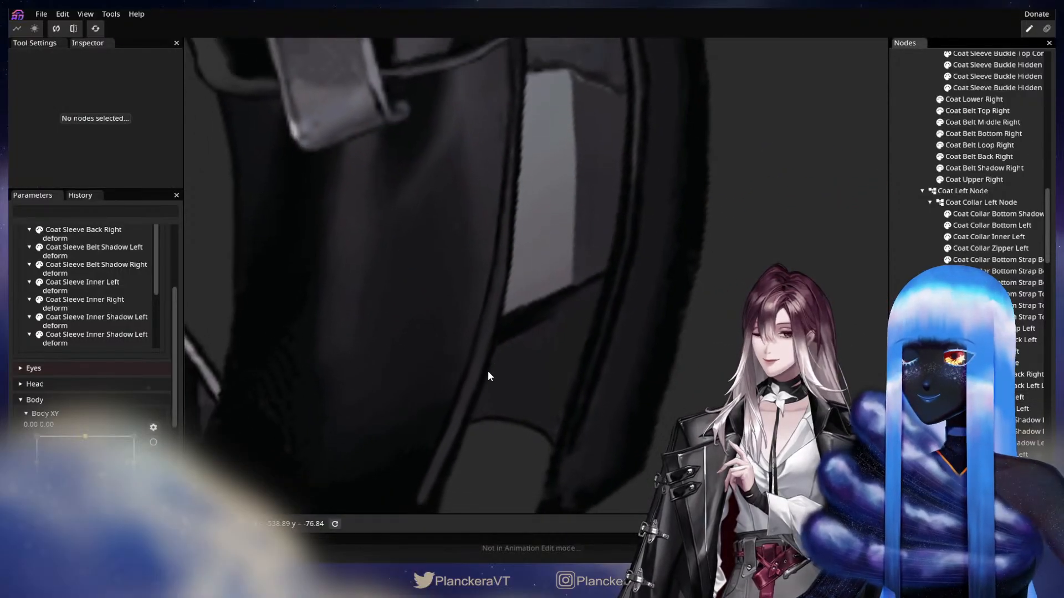
# Disarm Sleeve Floppy Physics and examine the lower left sleeve's motion away from the -1.00 extreme
pyautogui.scroll(3, 167, 283)
pyautogui.click(158, 260)
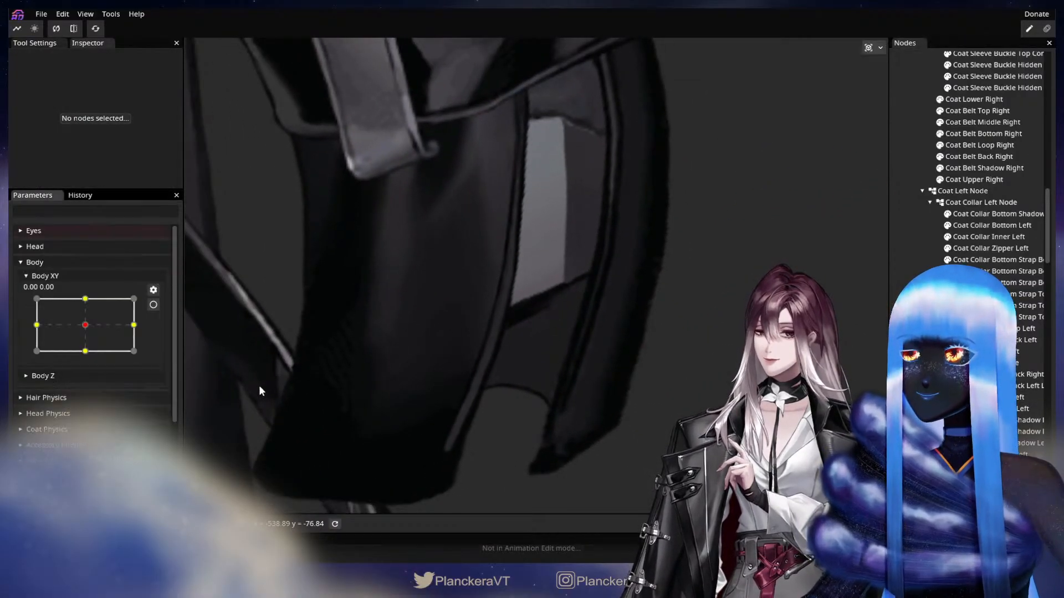
pyautogui.scroll(-1, 258, 384)
pyautogui.scroll(-3, 126, 444)
pyautogui.moveTo(32, 467)
pyautogui.mouseDown()
pyautogui.moveTo(78, 467)
pyautogui.moveTo(51, 467)
pyautogui.mouseUp()
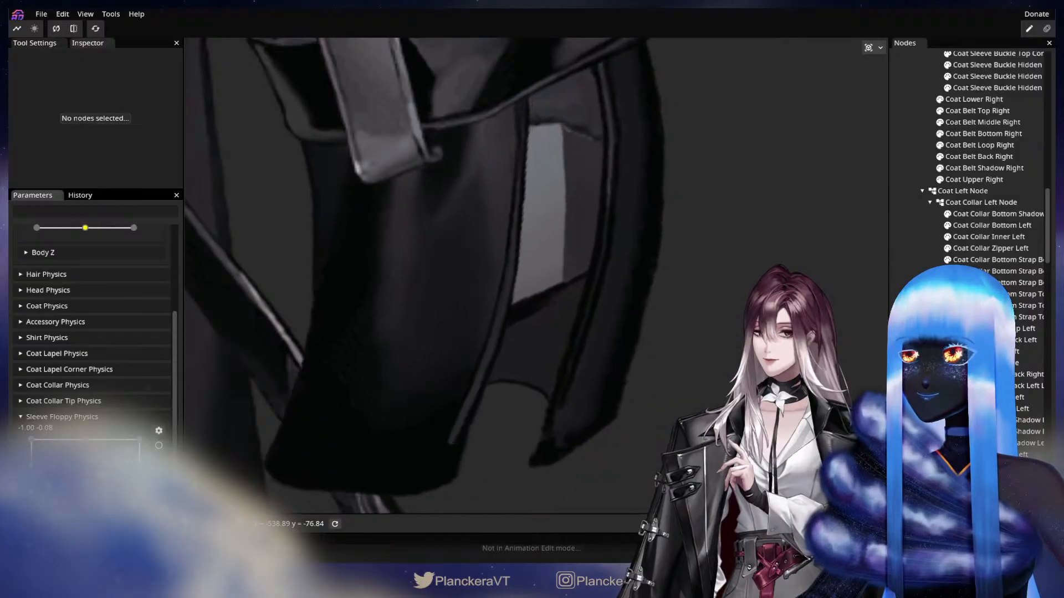
# Rearm Sleeve Floppy Physics and shift the Coat Sleeve Back Left vertices along the fold and across the light opening to even their spacing
pyautogui.click(159, 445)
pyautogui.scroll(3, 530, 386)
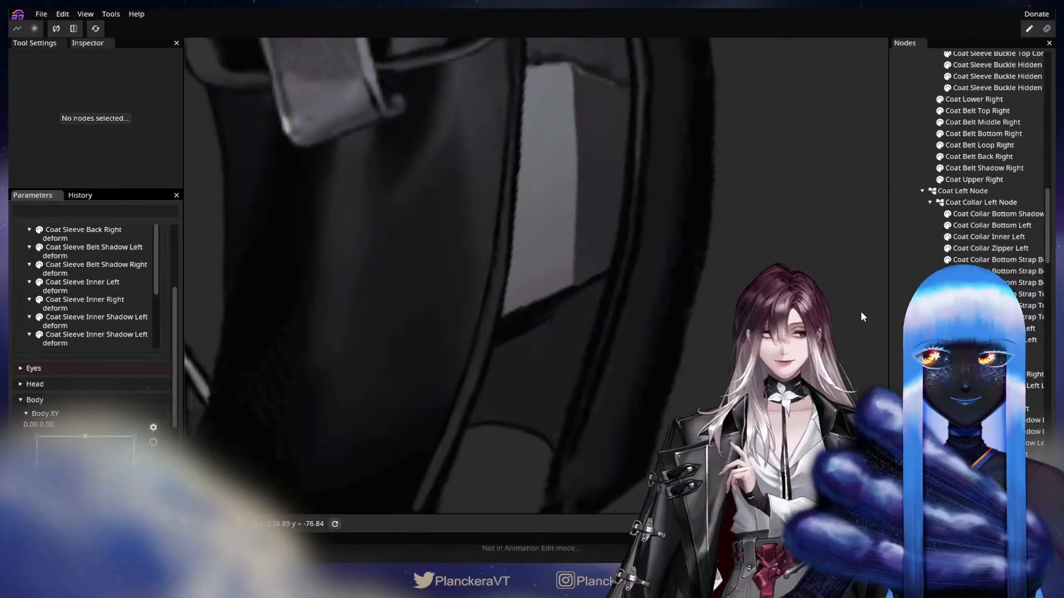
pyautogui.click(539, 349)
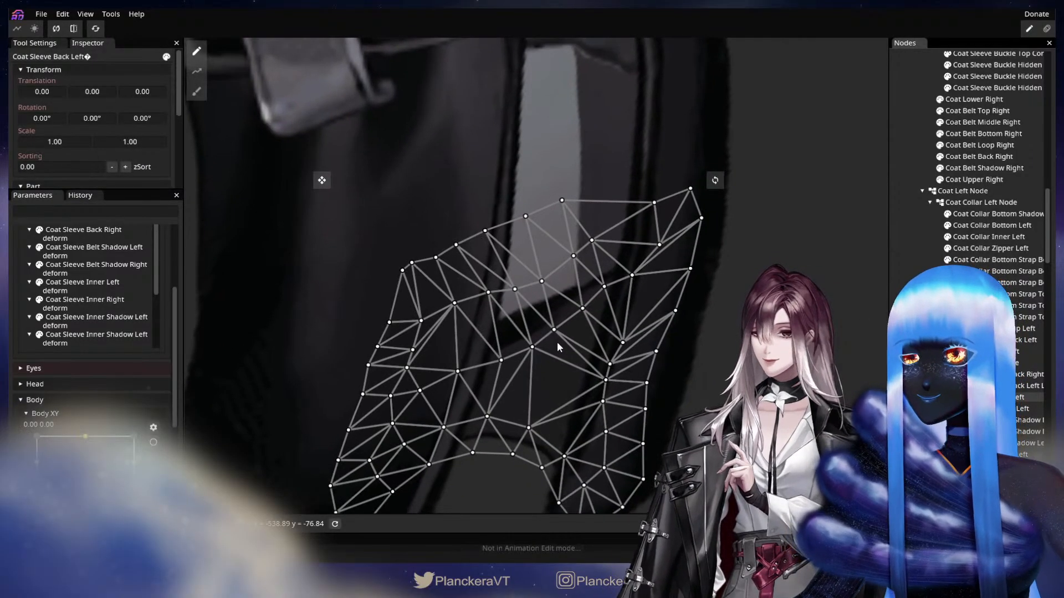
pyautogui.scroll(2, 95, 326)
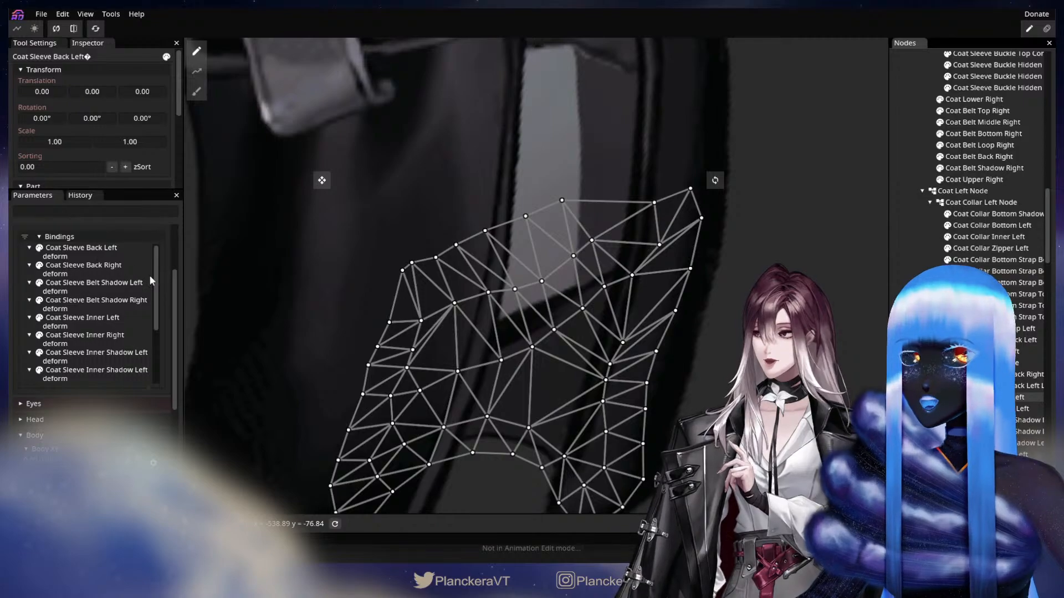
pyautogui.scroll(3, 128, 268)
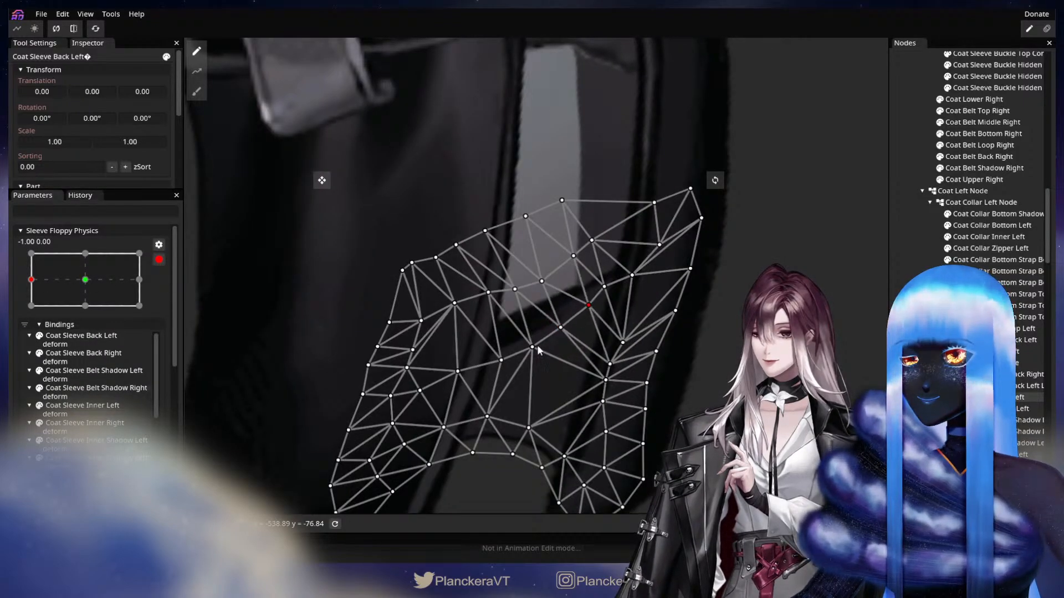
pyautogui.moveTo(537, 347); pyautogui.dragTo(543, 347)
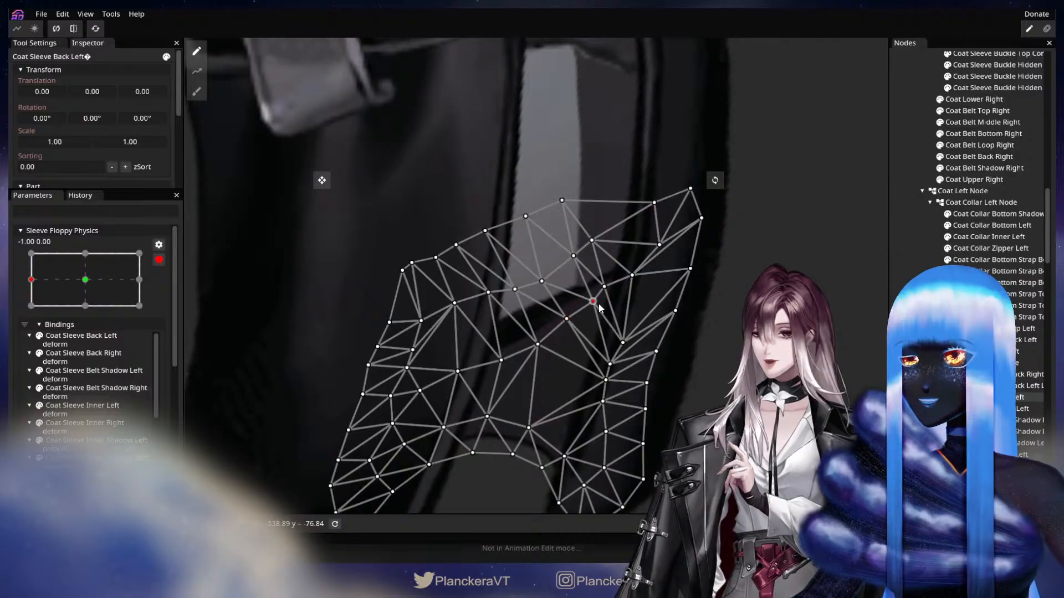
pyautogui.moveTo(544, 285); pyautogui.dragTo(556, 281)
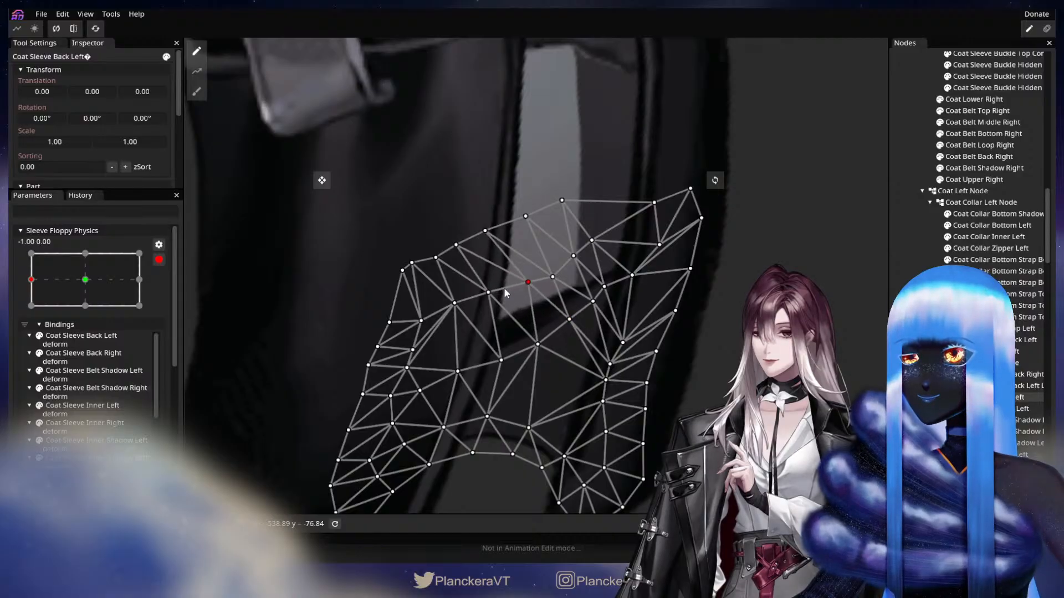
# Disarm Sleeve Floppy Physics and review how the Coat Sleeve Back Left mesh's adjusted interior vertices deform with the parameter
pyautogui.click(158, 260)
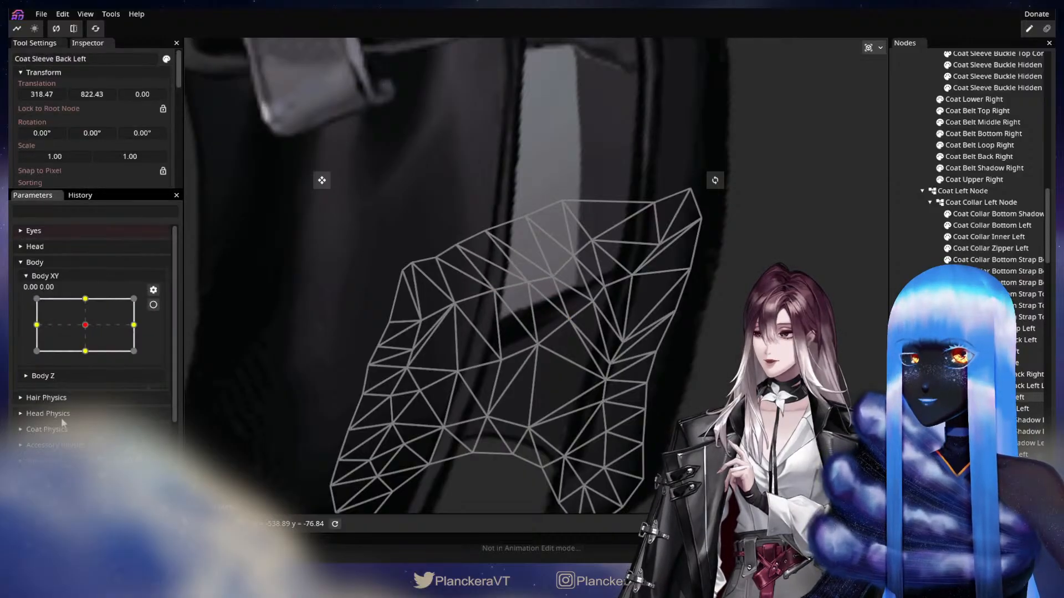
pyautogui.scroll(-3, 62, 423)
pyautogui.moveTo(32, 466); pyautogui.dragTo(36, 469)
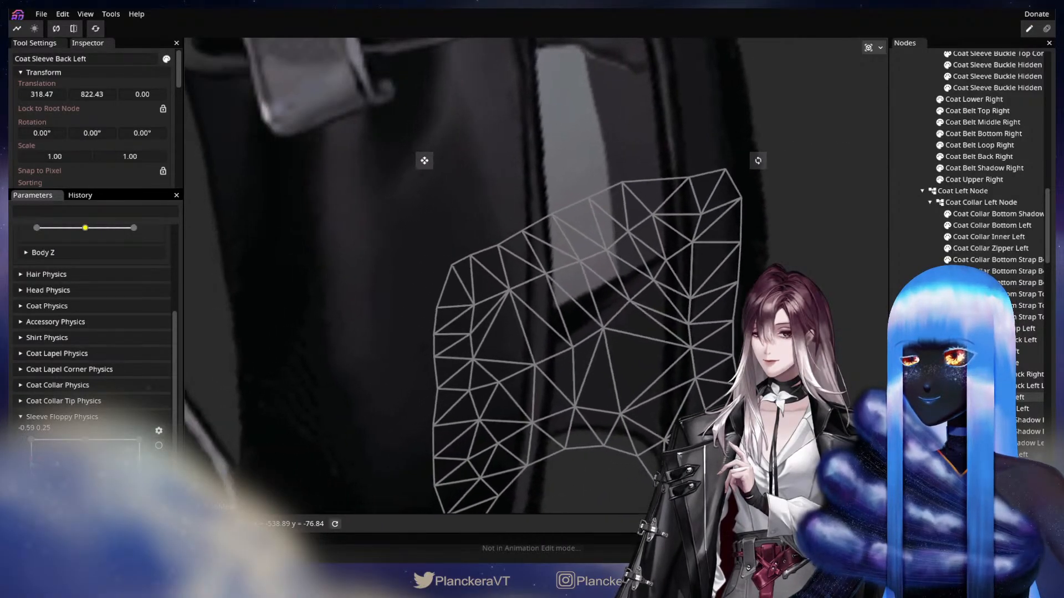
# Rearm Sleeve Floppy Physics and raise the Coat Sleeve Back Left interior vertices near the outer seam, then deselect the mesh
pyautogui.click(158, 445)
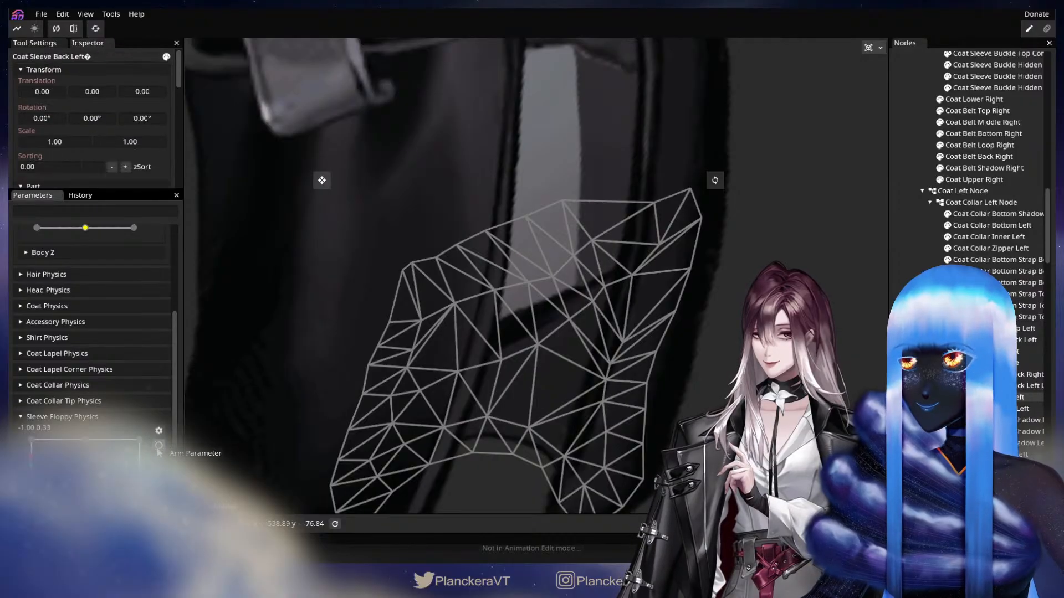
pyautogui.moveTo(623, 340); pyautogui.dragTo(631, 319)
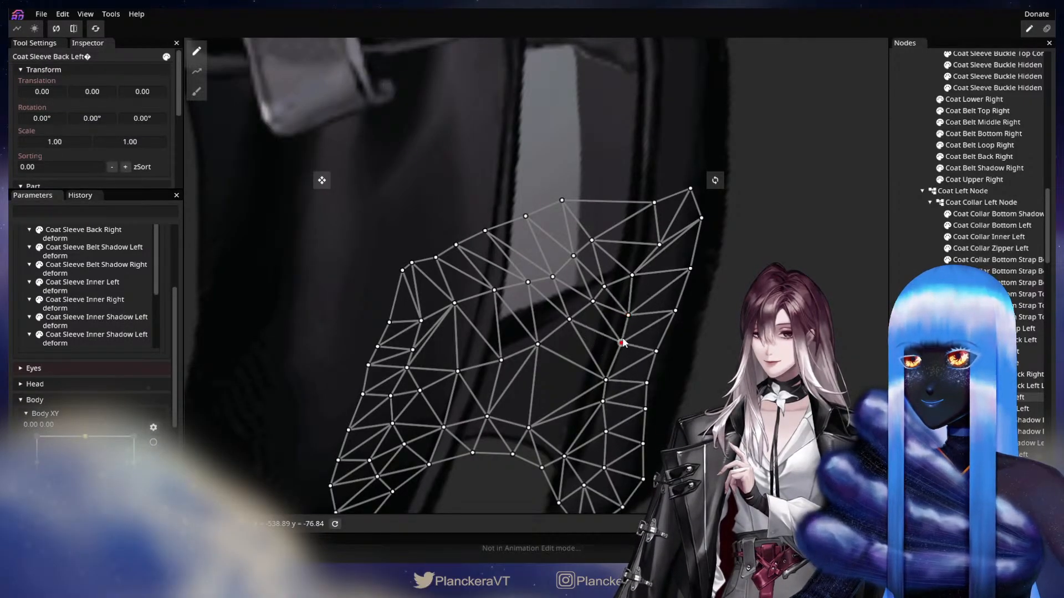
pyautogui.click(883, 376)
pyautogui.scroll(-1, 554, 339)
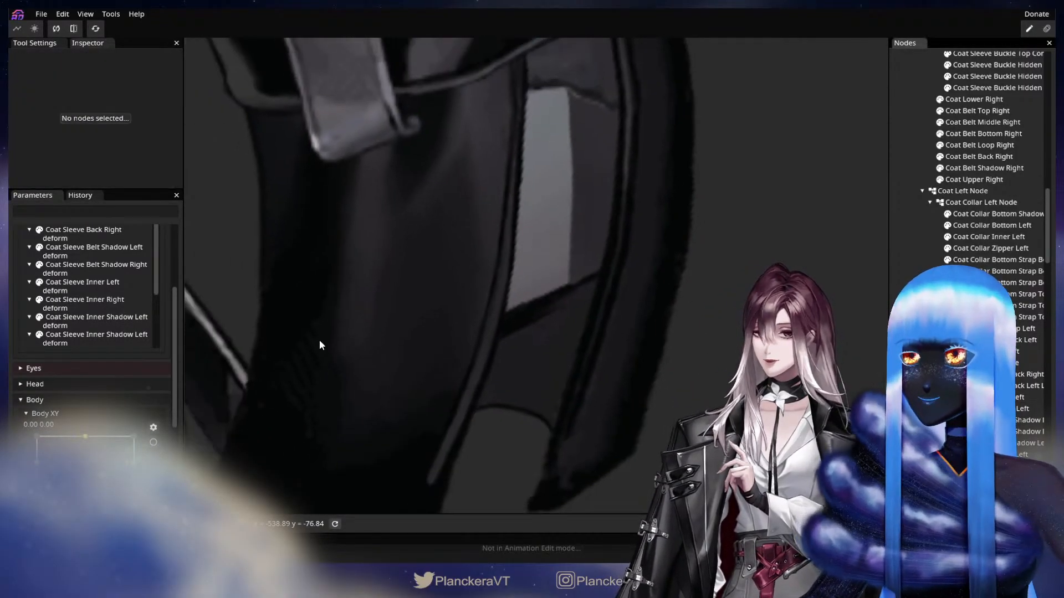
# Disarm Sleeve Floppy Physics and examine the whole left sleeve, from the buckles to the cuff, near the -1.00 extreme
pyautogui.scroll(3, 167, 311)
pyautogui.click(159, 260)
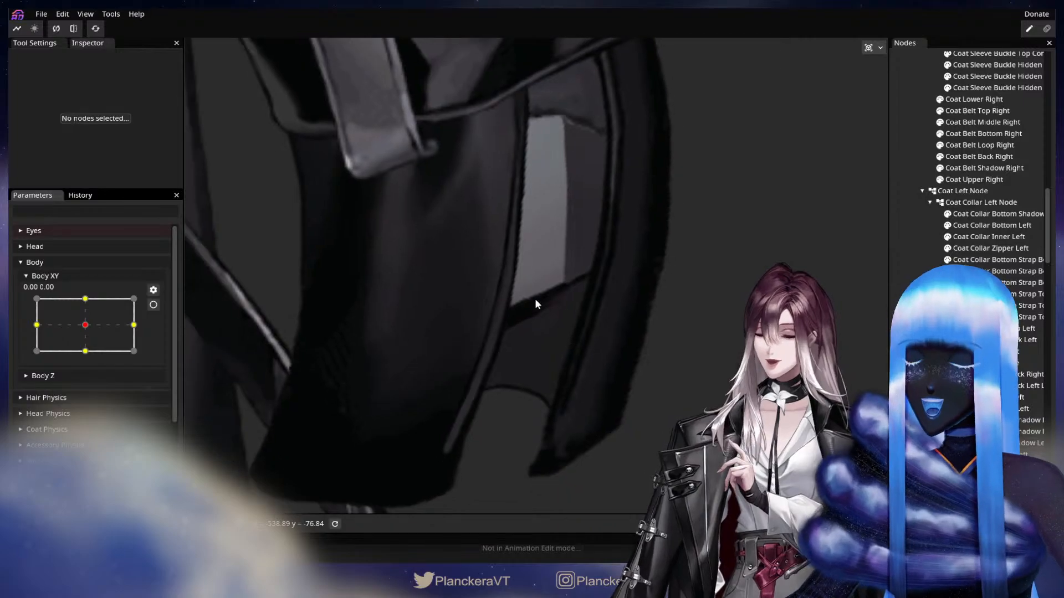
pyautogui.scroll(-2, 540, 369)
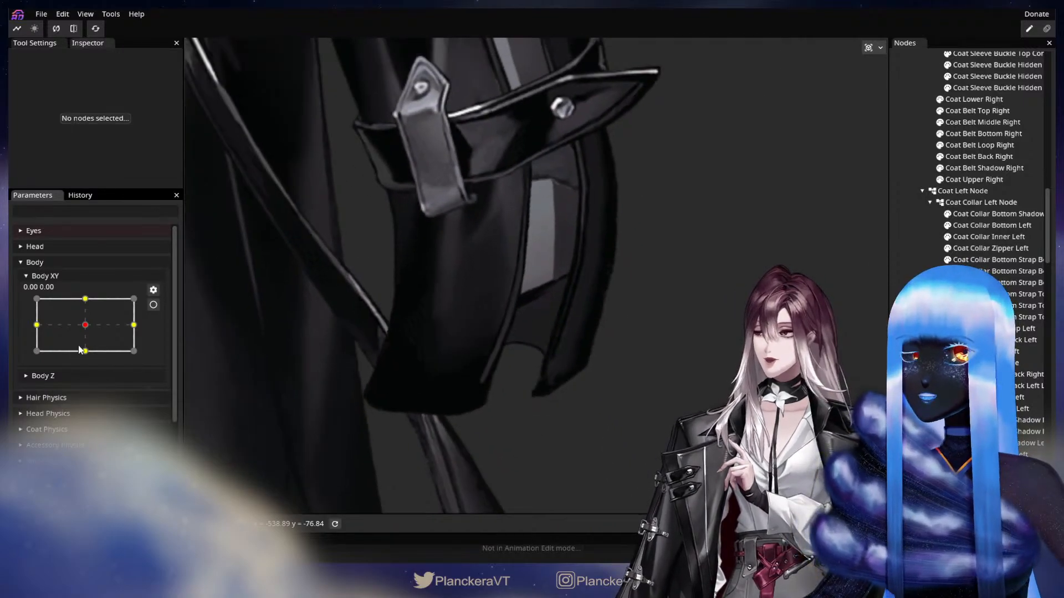
pyautogui.scroll(-3, 81, 349)
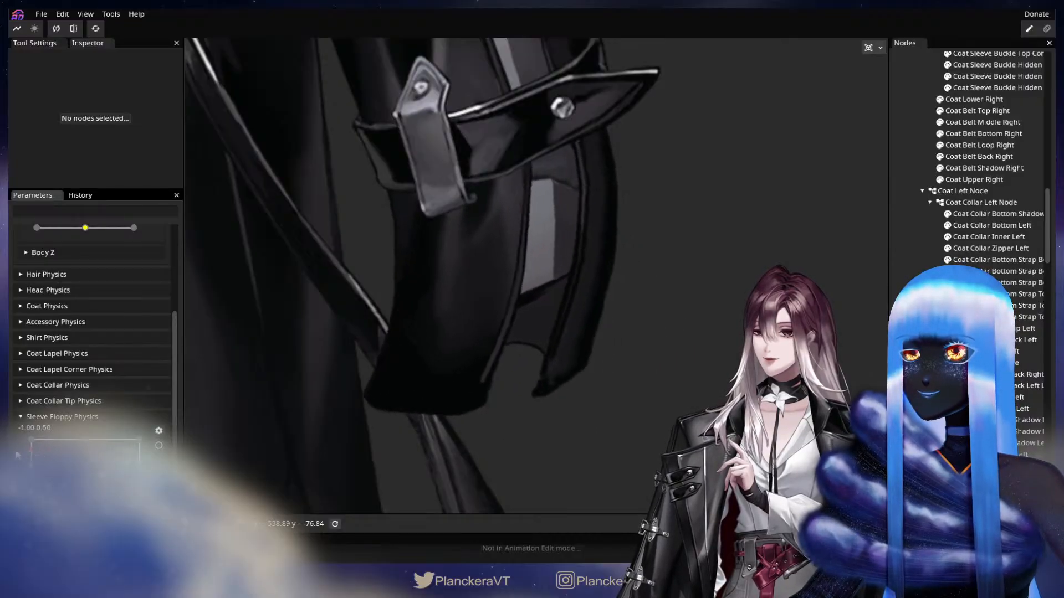
pyautogui.scroll(-3, 553, 250)
pyautogui.moveTo(571, 168); pyautogui.dragTo(580, 330)
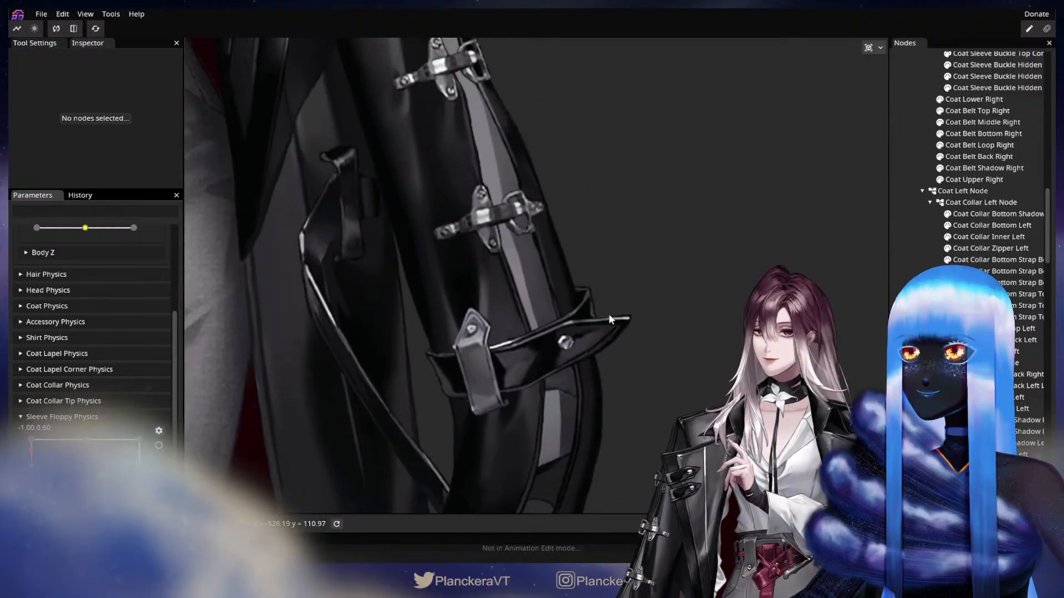
# Rearm Sleeve Floppy Physics and brush the Coat Sleeve Outer Left opening edge above the cuff belt inward with a size 45 circle brush
pyautogui.click(159, 447)
pyautogui.moveTo(550, 305); pyautogui.dragTo(540, 353)
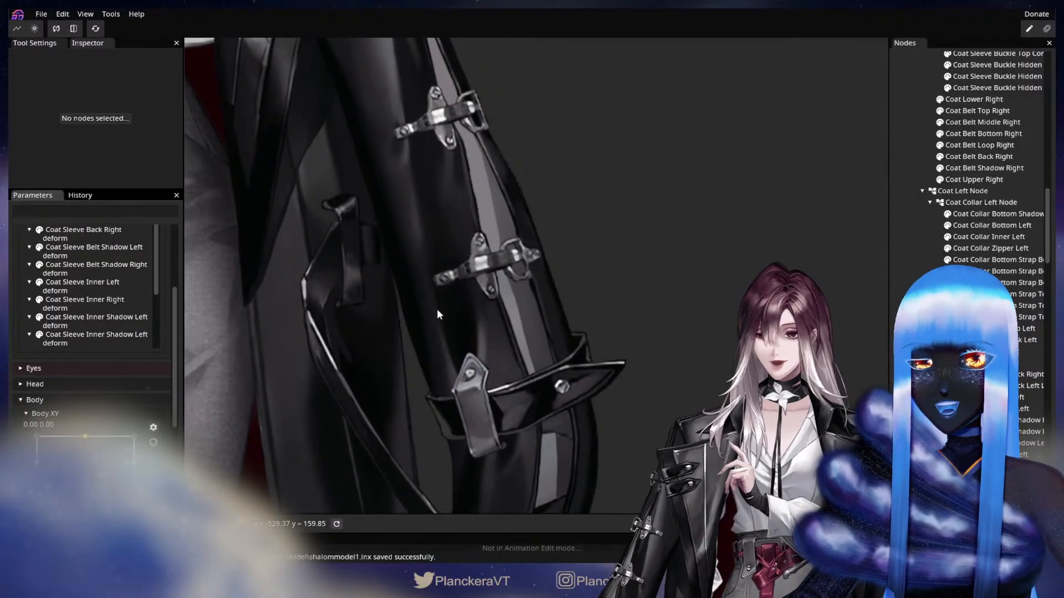
pyautogui.scroll(3, 533, 351)
pyautogui.scroll(-1, 975, 166)
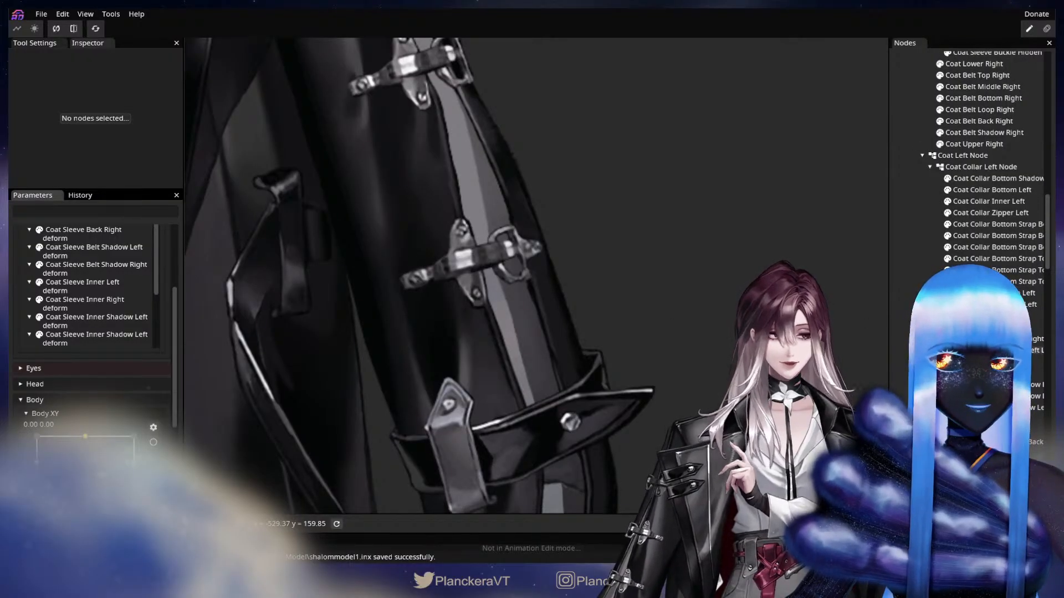
pyautogui.moveTo(547, 361); pyautogui.dragTo(633, 314)
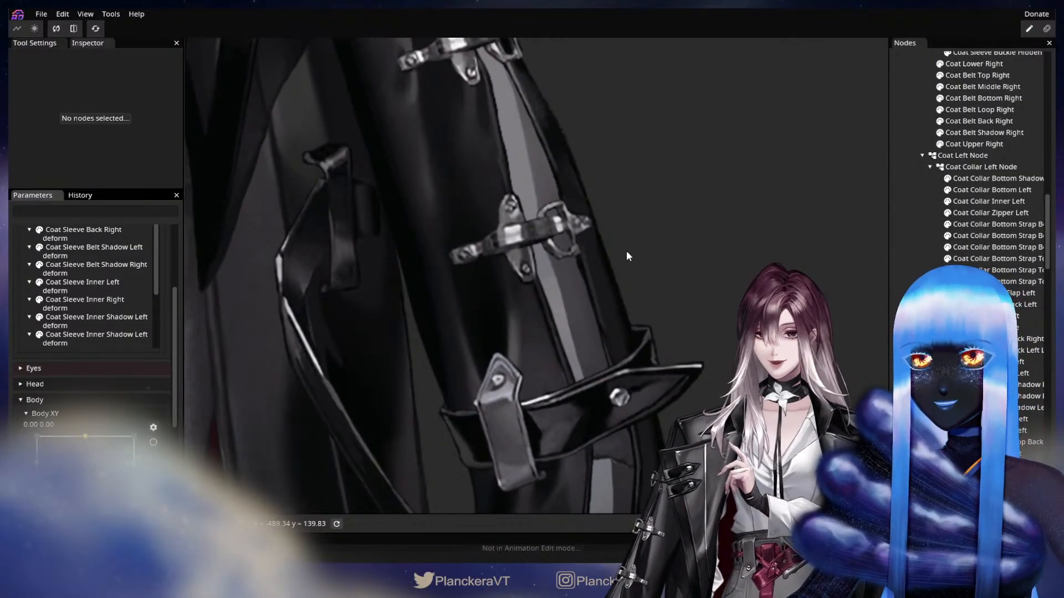
pyautogui.click(992, 419)
pyautogui.scroll(1, 366, 246)
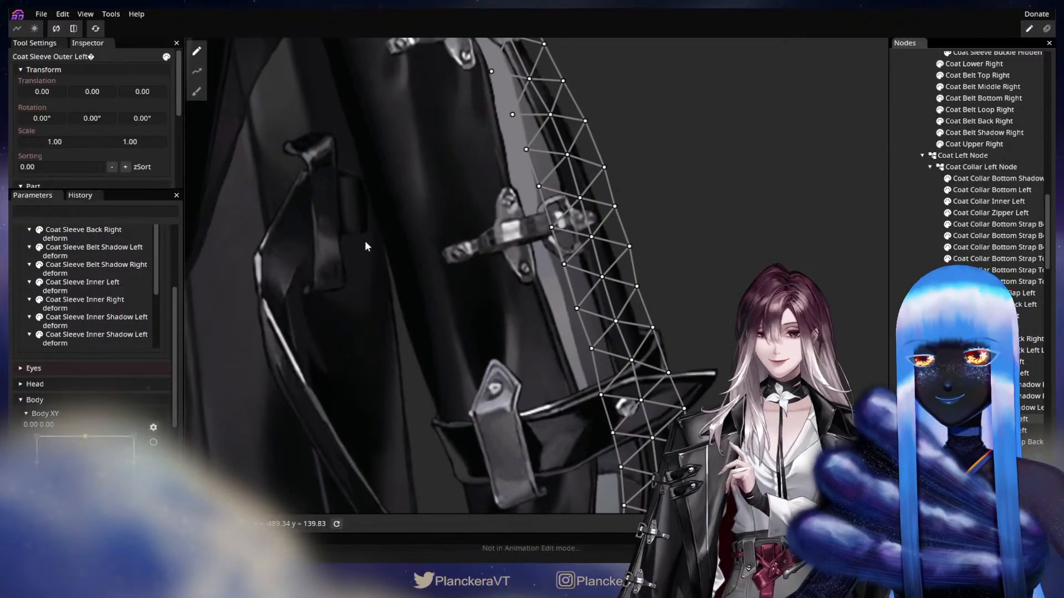
pyautogui.click(192, 98)
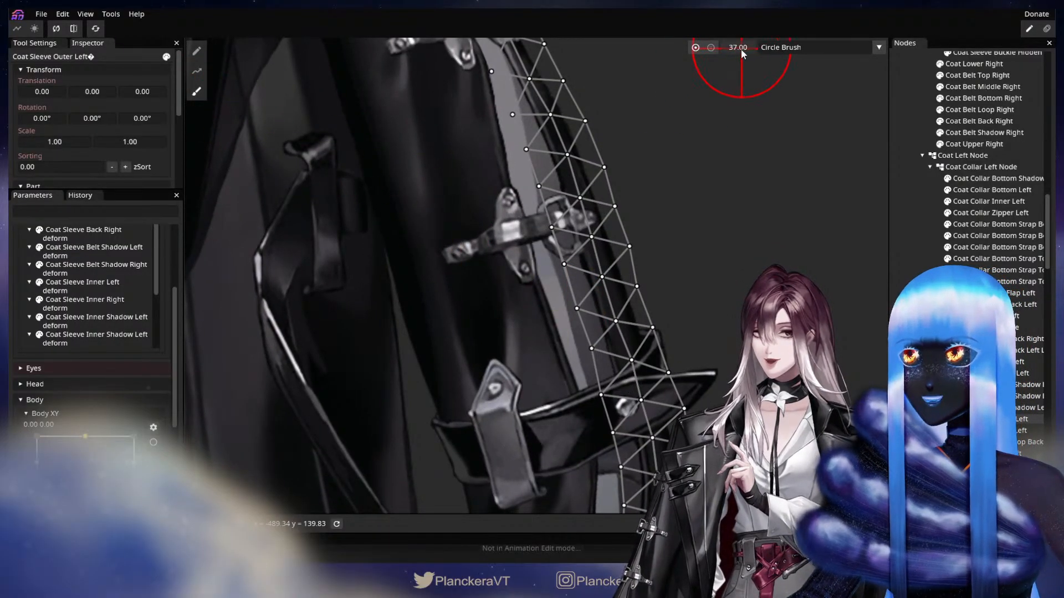
pyautogui.moveTo(741, 49); pyautogui.dragTo(745, 50)
pyautogui.moveTo(589, 316); pyautogui.dragTo(577, 327)
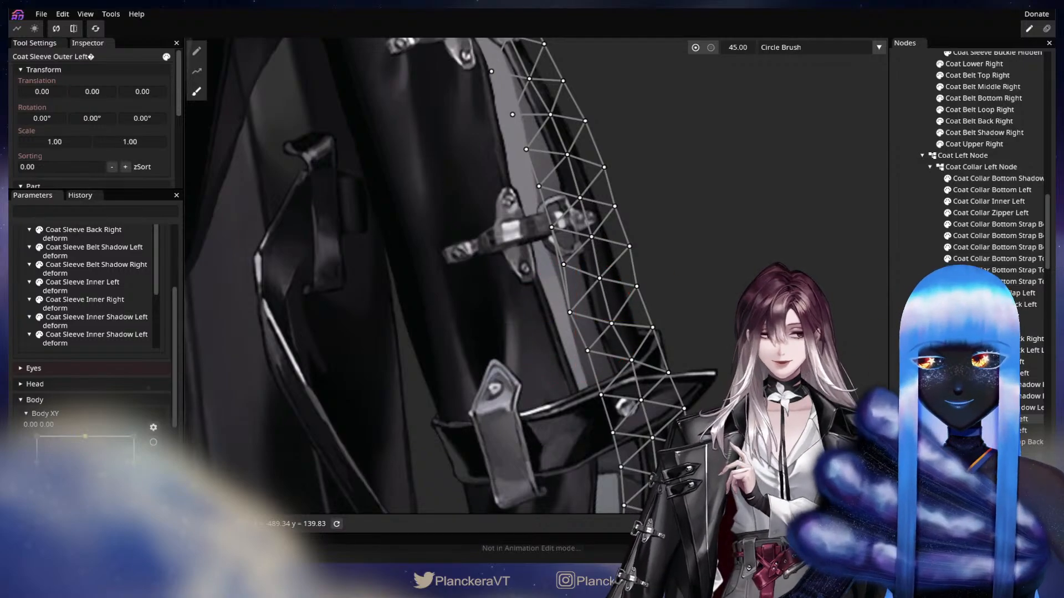
# Brush the Coat Sleeve Inner Left opening edge between the lowest buckle and the cuff belt inward at brush size 45
pyautogui.click(986, 431)
pyautogui.click(197, 91)
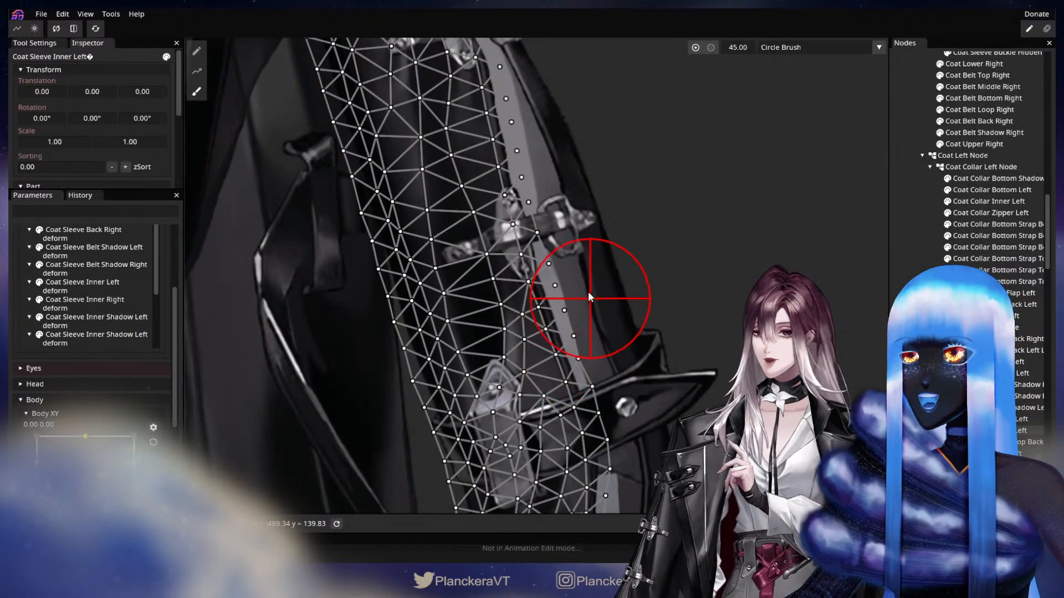
pyautogui.moveTo(560, 319)
pyautogui.mouseDown()
pyautogui.moveTo(567, 328)
pyautogui.moveTo(546, 339)
pyautogui.moveTo(574, 333)
pyautogui.moveTo(506, 344)
pyautogui.mouseUp()
pyautogui.moveTo(664, 315)
pyautogui.mouseDown()
pyautogui.moveTo(743, 349)
pyautogui.moveTo(766, 290)
pyautogui.mouseUp()
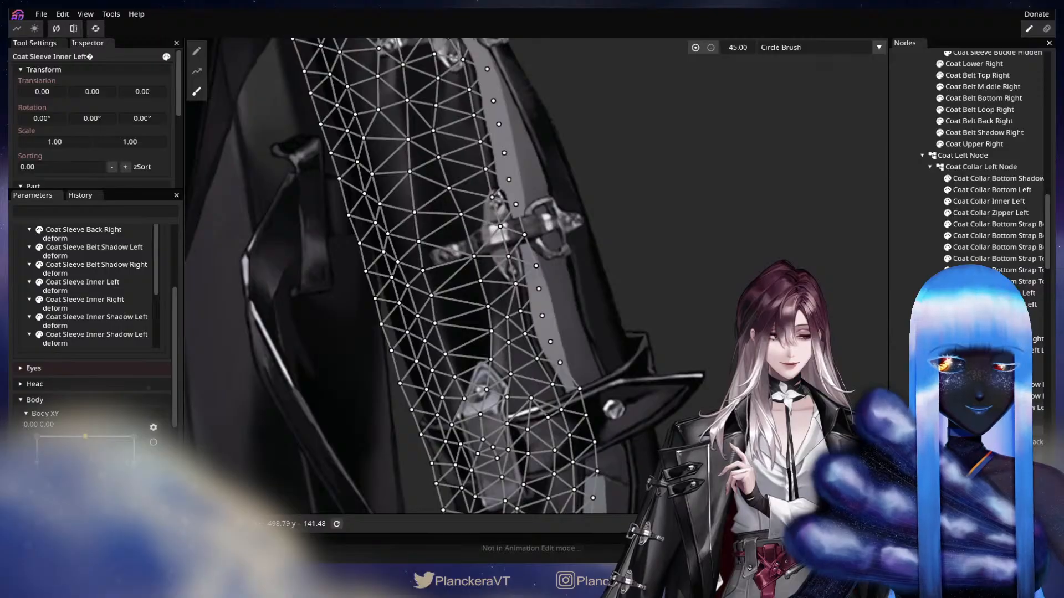
# Brush the Coat Sleeve Inner Shadow Left edge above the cuff belt inward to follow the reshaped sleeve opening
pyautogui.click(986, 384)
pyautogui.scroll(1, 548, 281)
pyautogui.click(196, 92)
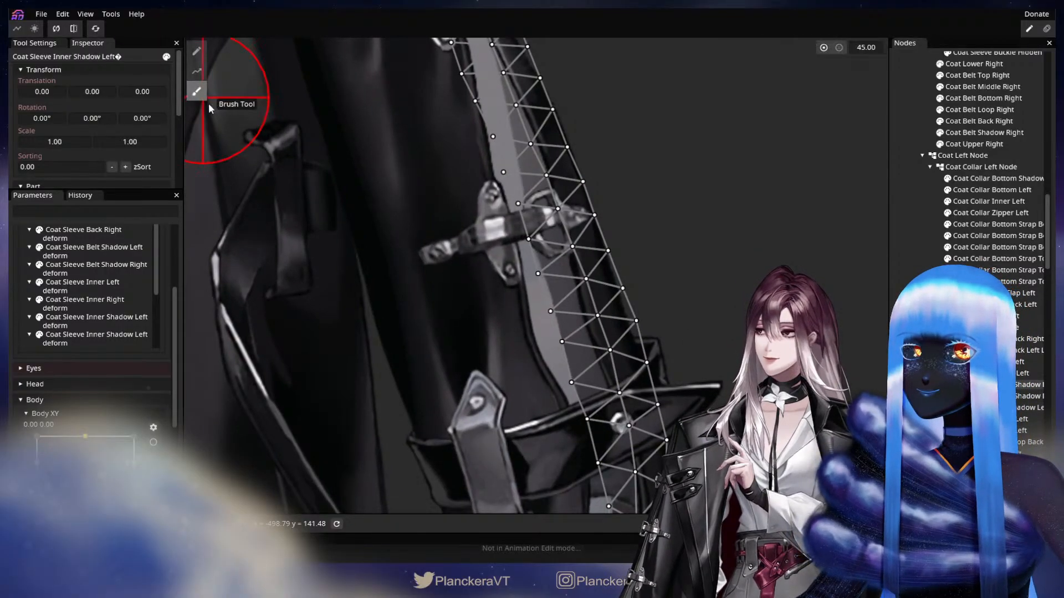
pyautogui.moveTo(552, 332); pyautogui.dragTo(545, 334)
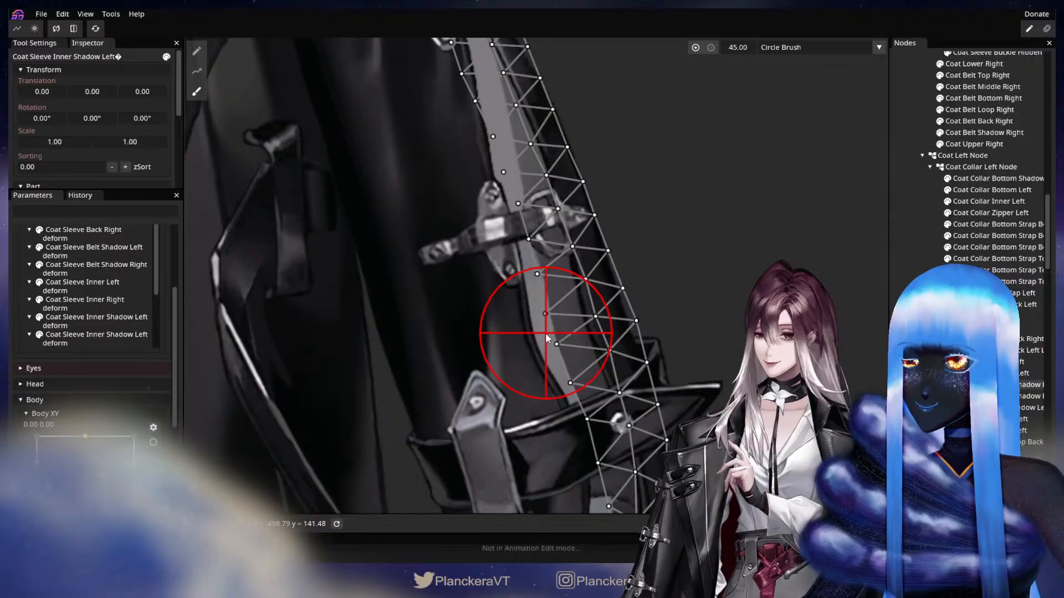
pyautogui.moveTo(596, 312); pyautogui.dragTo(587, 336)
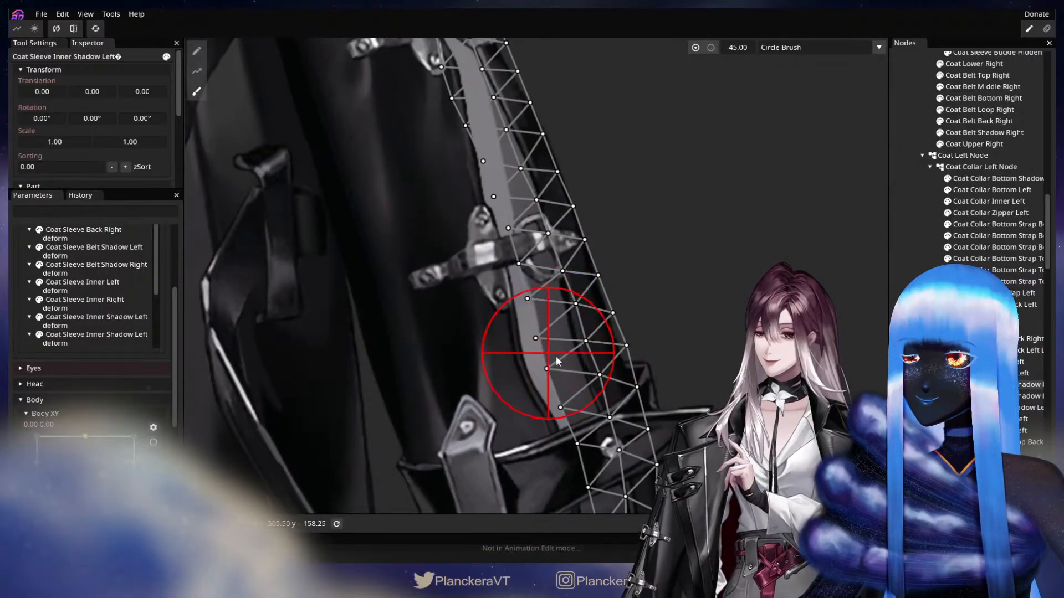
# Deselect the mesh and compare the sleeve opening at the 0.00 and -1.00 keypoints of Sleeve Floppy Physics
pyautogui.scroll(5, 154, 309)
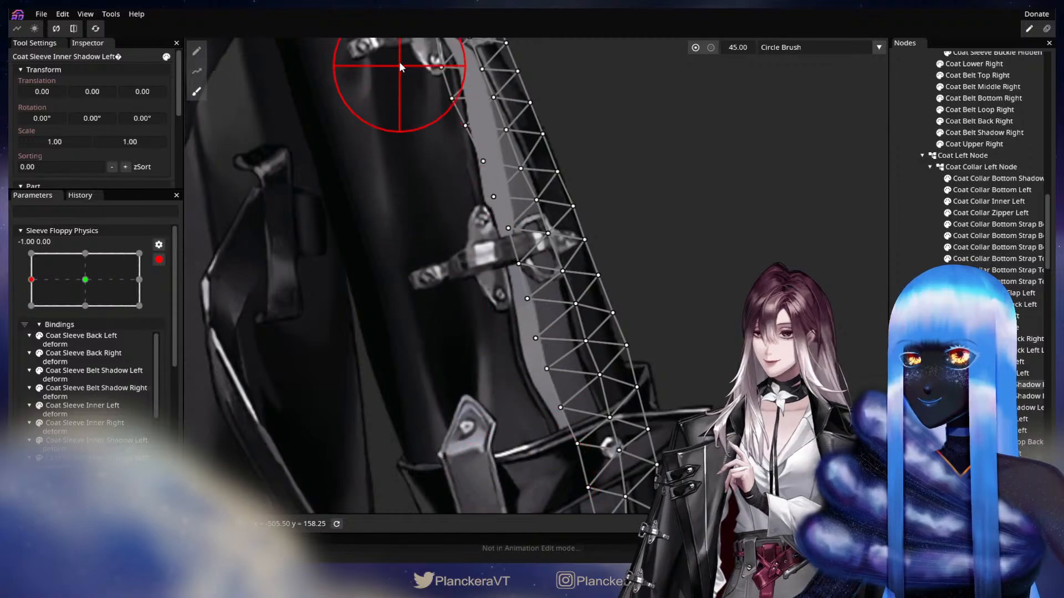
pyautogui.click(85, 280)
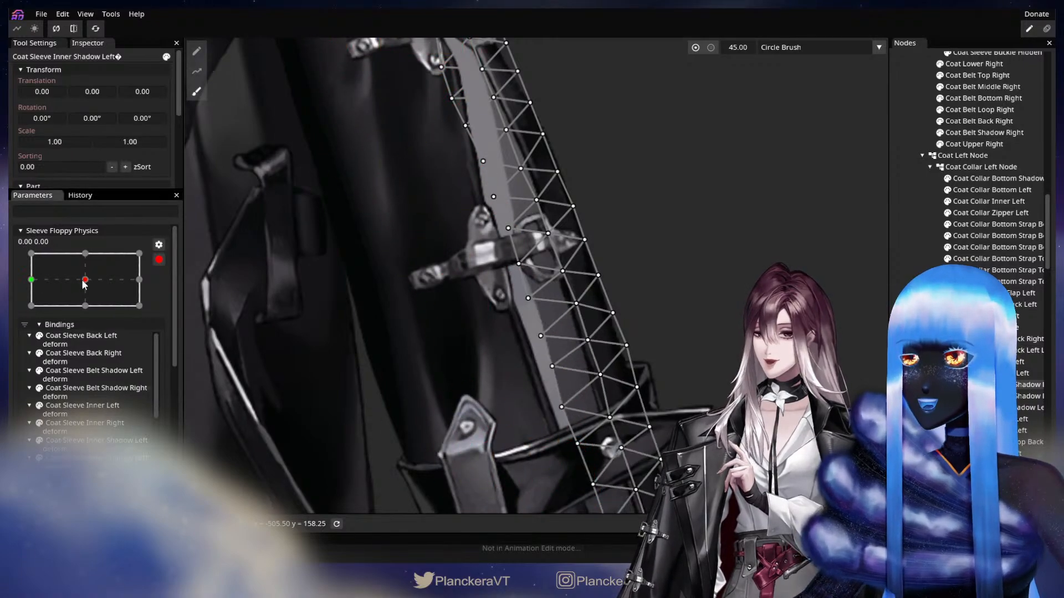
pyautogui.press('Escape')
pyautogui.moveTo(81, 283)
pyautogui.mouseDown()
pyautogui.moveTo(40, 289)
pyautogui.moveTo(68, 287)
pyautogui.mouseUp()
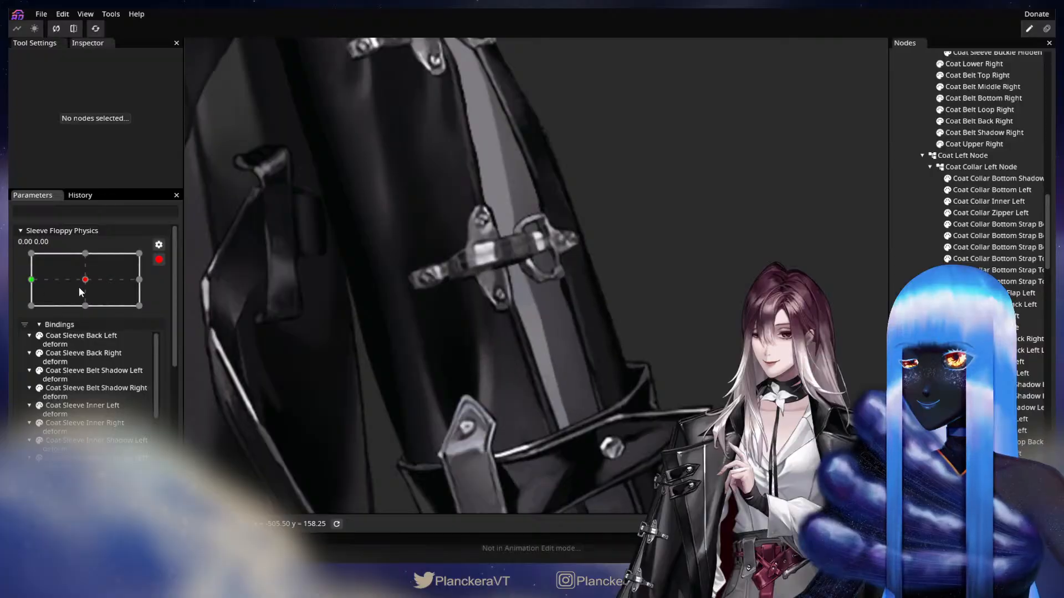
pyautogui.click(32, 279)
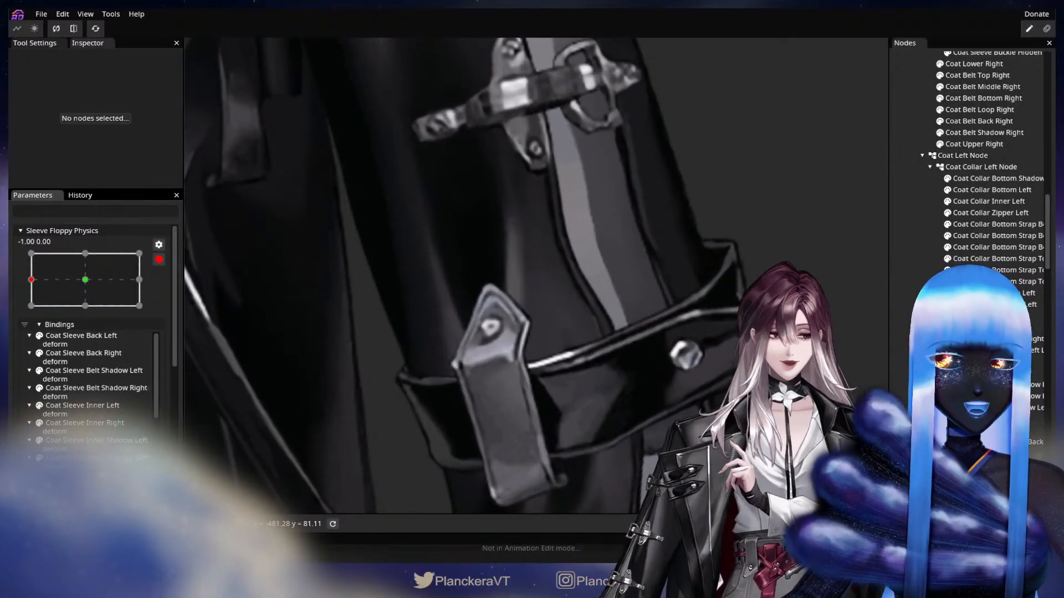
# Nudge individual Coat Sleeve Inner Left vertices along the opening above the cuff belt to smooth its curve, then deselect the mesh
pyautogui.click(598, 319)
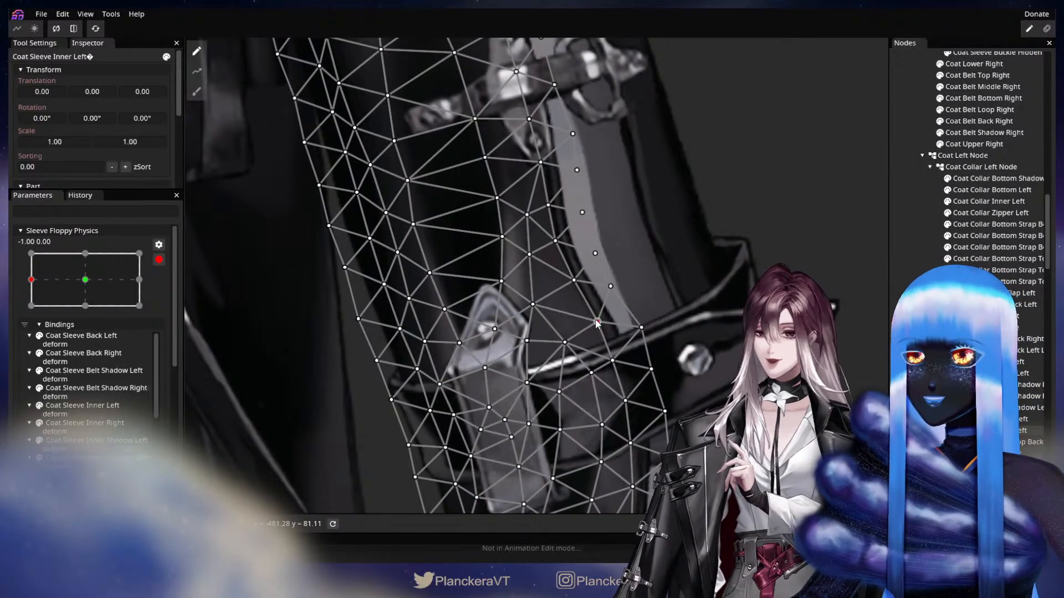
pyautogui.click(595, 254)
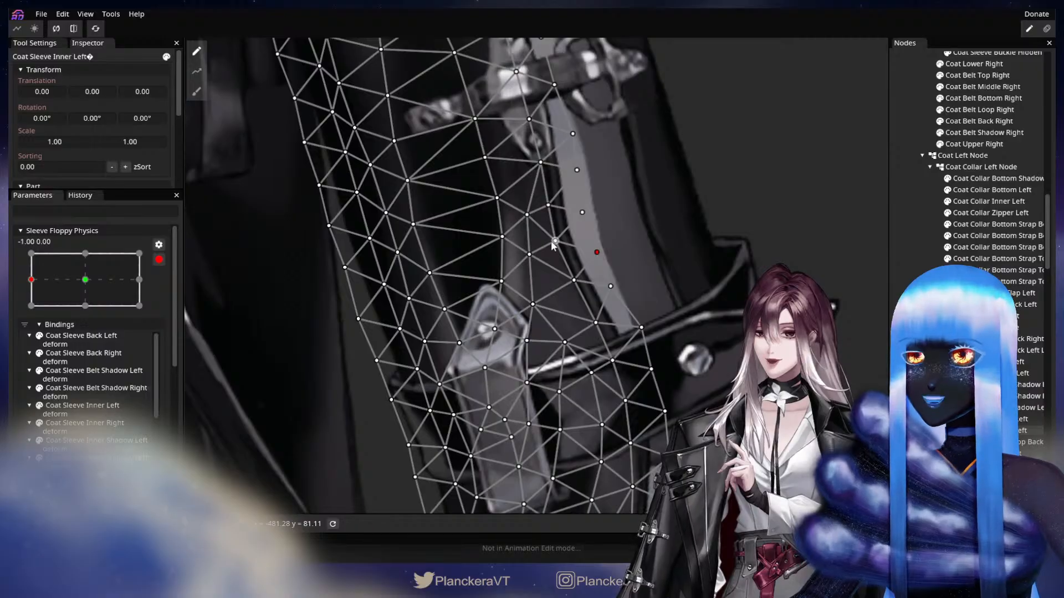
pyautogui.click(547, 205)
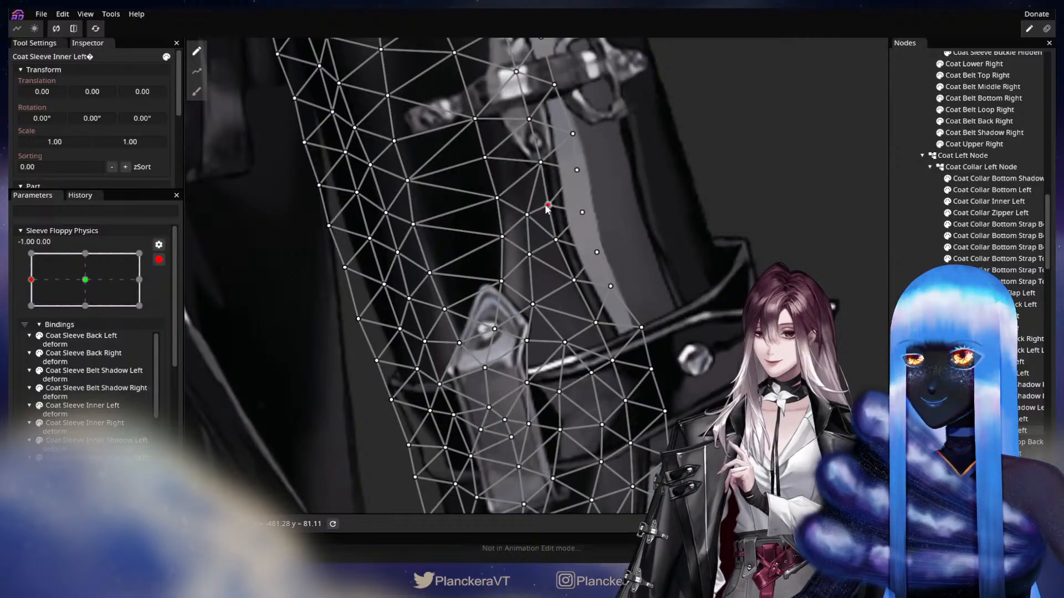
pyautogui.click(615, 288)
pyautogui.moveTo(615, 290); pyautogui.dragTo(651, 447)
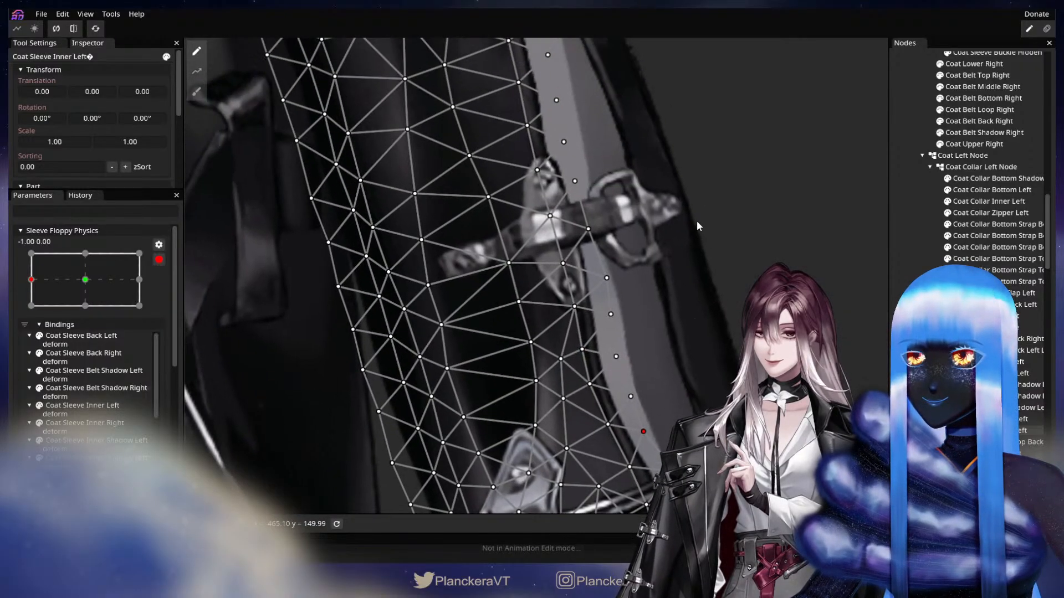
pyautogui.moveTo(733, 155); pyautogui.dragTo(733, 370)
pyautogui.click(899, 342)
# Brush the Coat Sleeve Outer Left opening edge between the two sleeve buckles inward with a size 61 circle brush
pyautogui.scroll(-1, 670, 333)
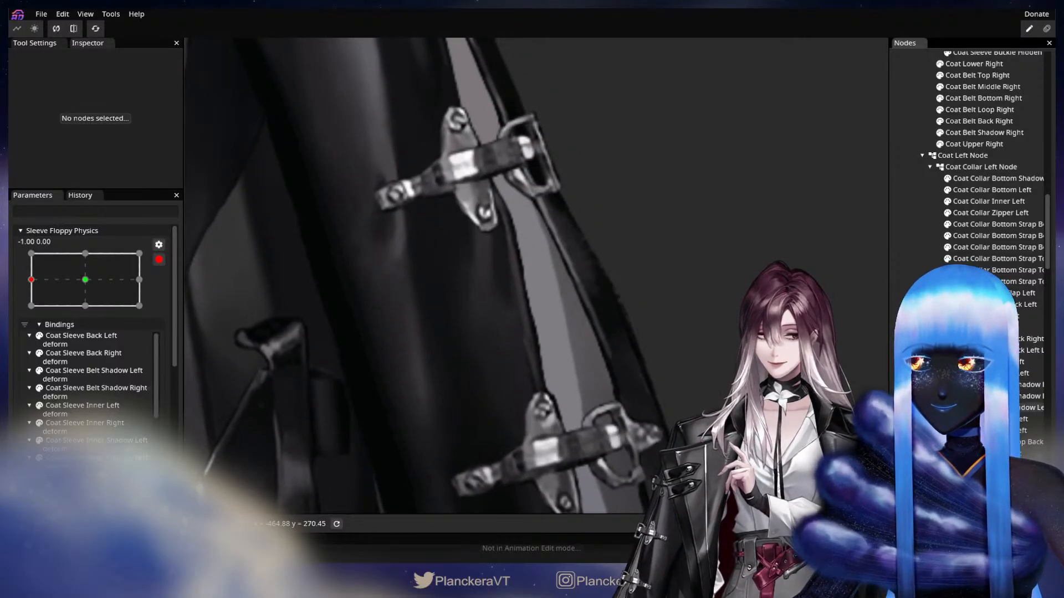
pyautogui.click(1021, 419)
pyautogui.click(196, 91)
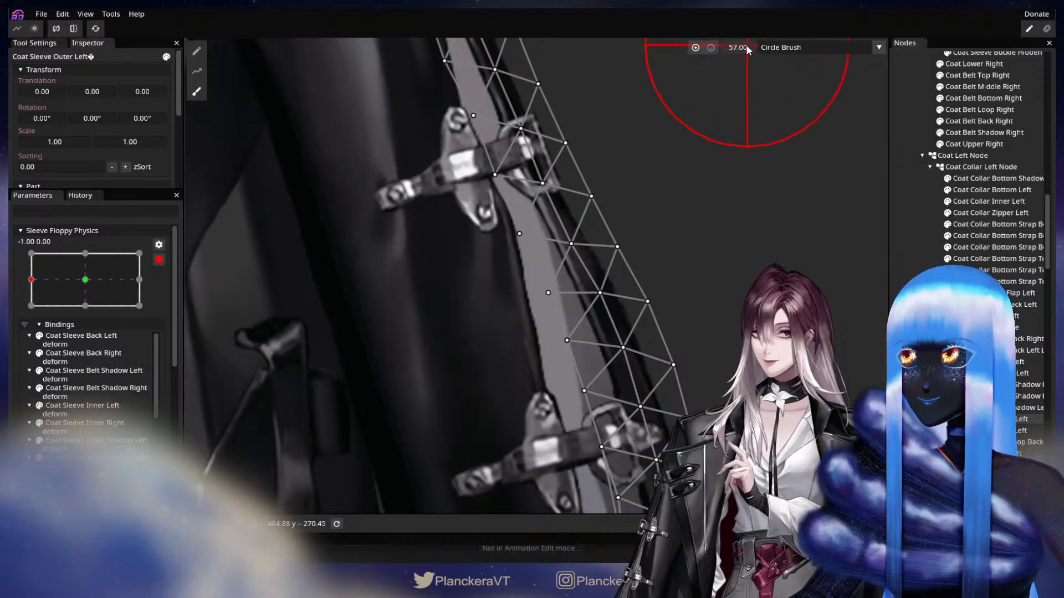
pyautogui.moveTo(746, 46); pyautogui.dragTo(749, 46)
pyautogui.moveTo(562, 311); pyautogui.dragTo(543, 319)
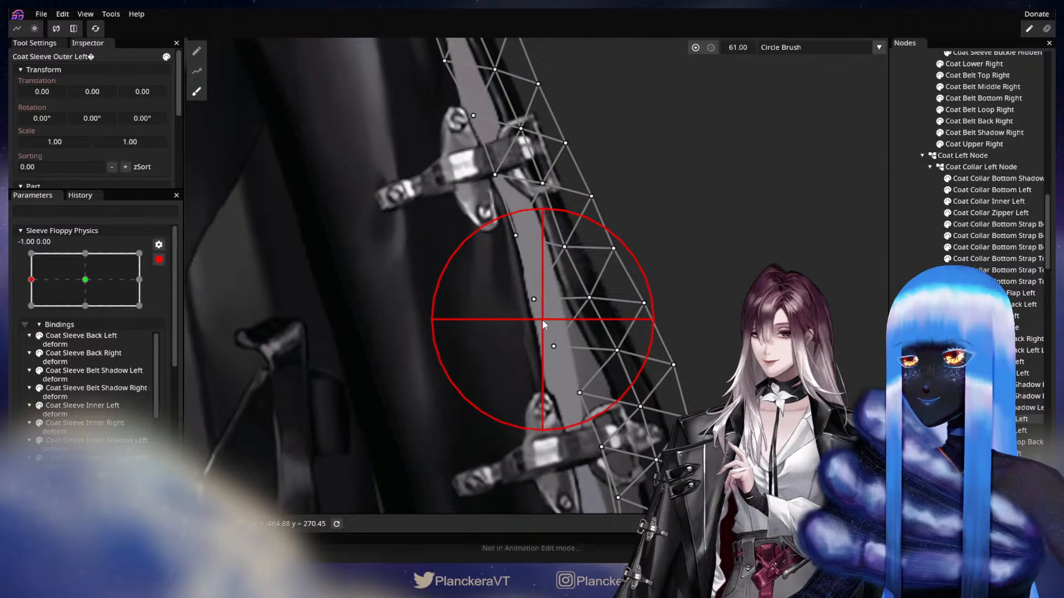
# Brush the Coat Sleeve Inner Left opening edge between the two buckles inward, redoing the stroke at brush size 53
pyautogui.click(994, 430)
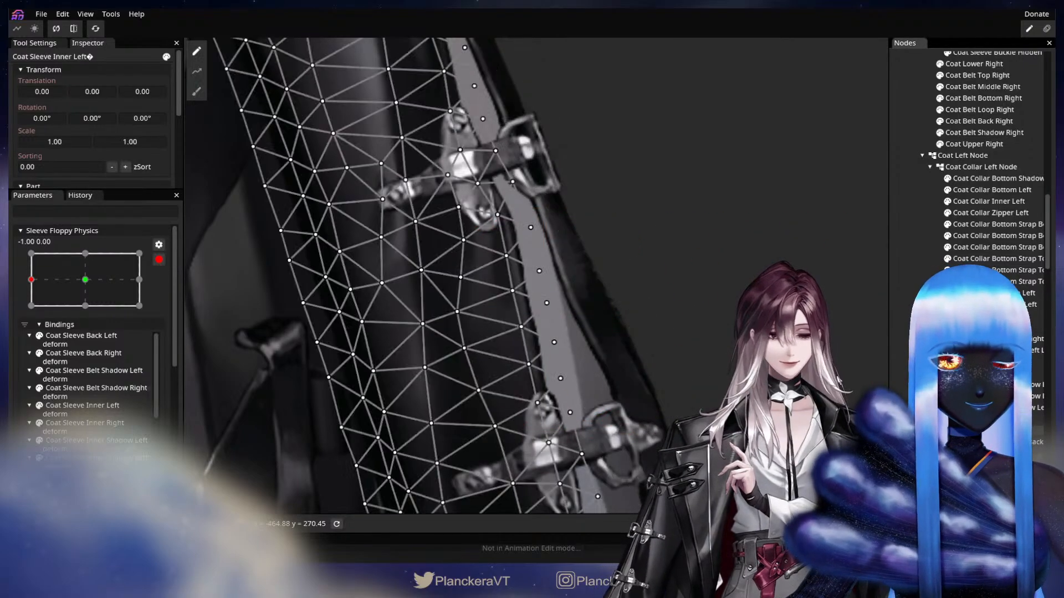
pyautogui.click(197, 91)
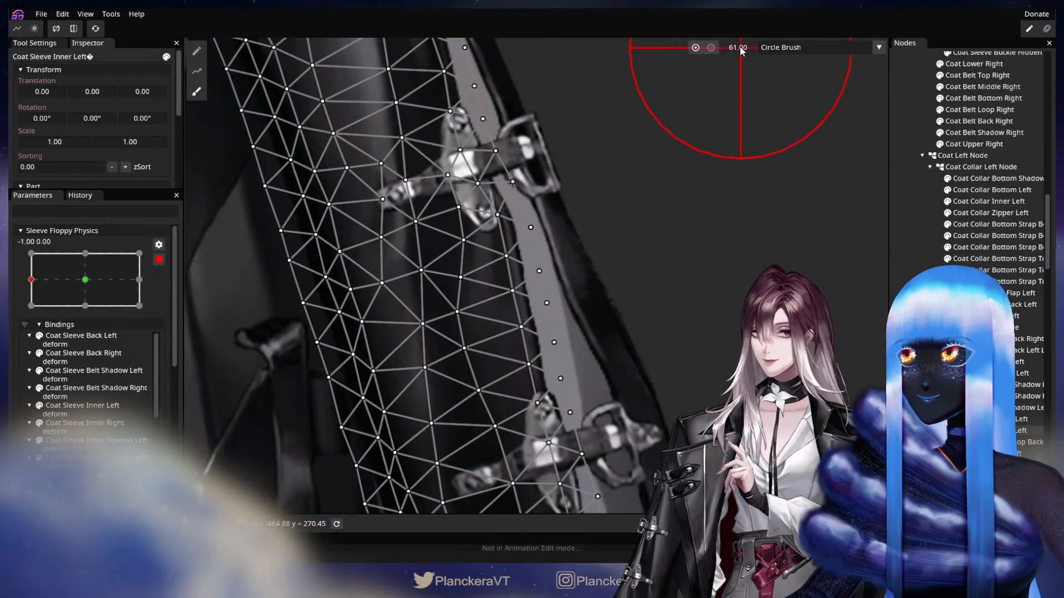
pyautogui.moveTo(524, 322)
pyautogui.mouseDown()
pyautogui.moveTo(510, 327)
pyautogui.moveTo(518, 305)
pyautogui.moveTo(507, 313)
pyautogui.mouseUp()
pyautogui.hotkey('ctrl', 'z')
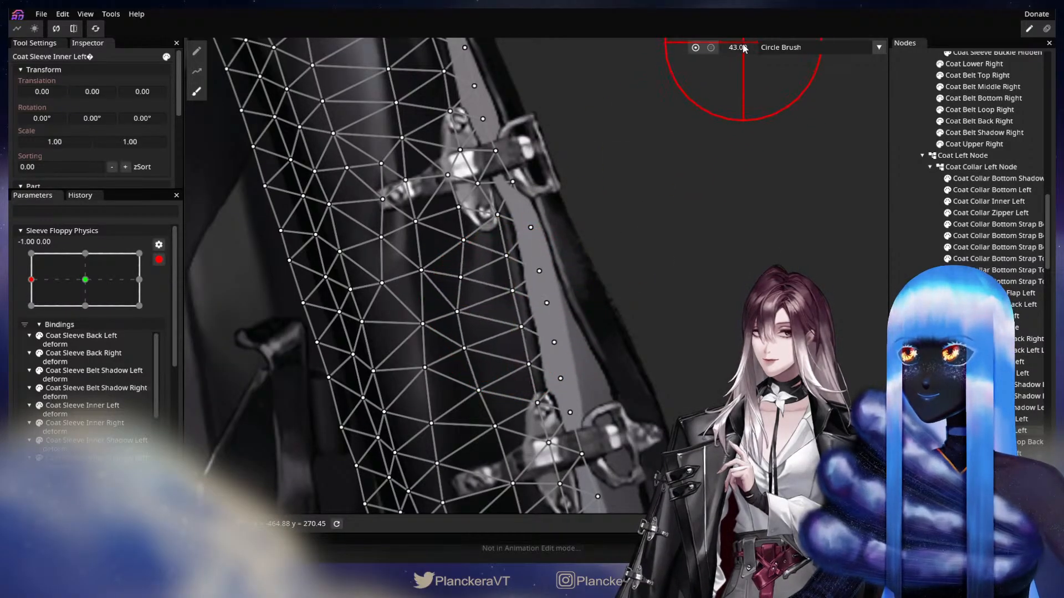
pyautogui.moveTo(747, 45); pyautogui.dragTo(750, 46)
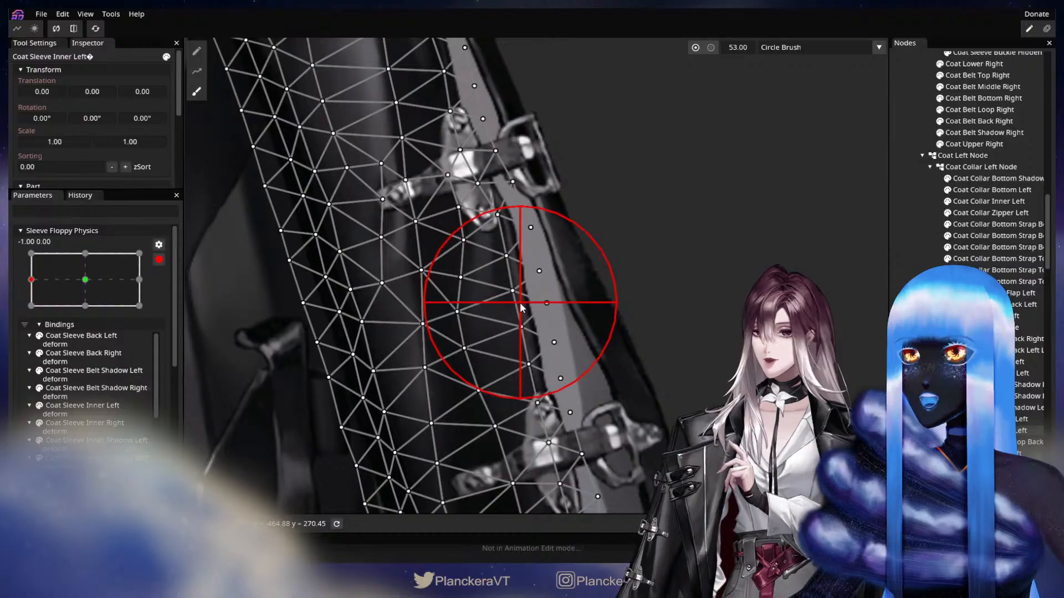
pyautogui.moveTo(524, 309); pyautogui.dragTo(503, 308)
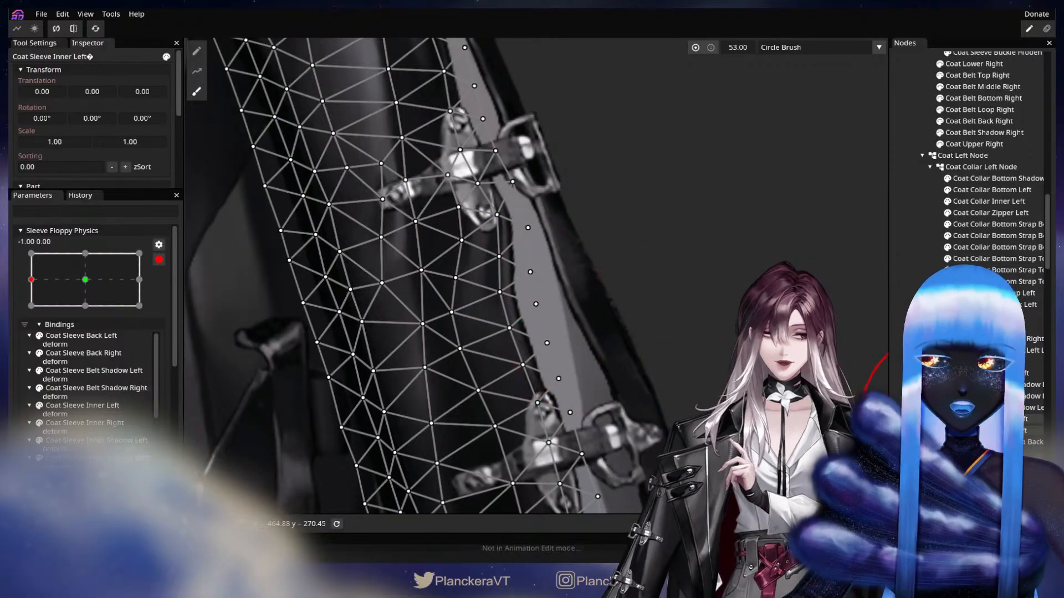
# Brush the Coat Sleeve Inner Shadow Left edge between the two buckles inward at -1.00, checking it against the 0.00 keypoint
pyautogui.click(1032, 385)
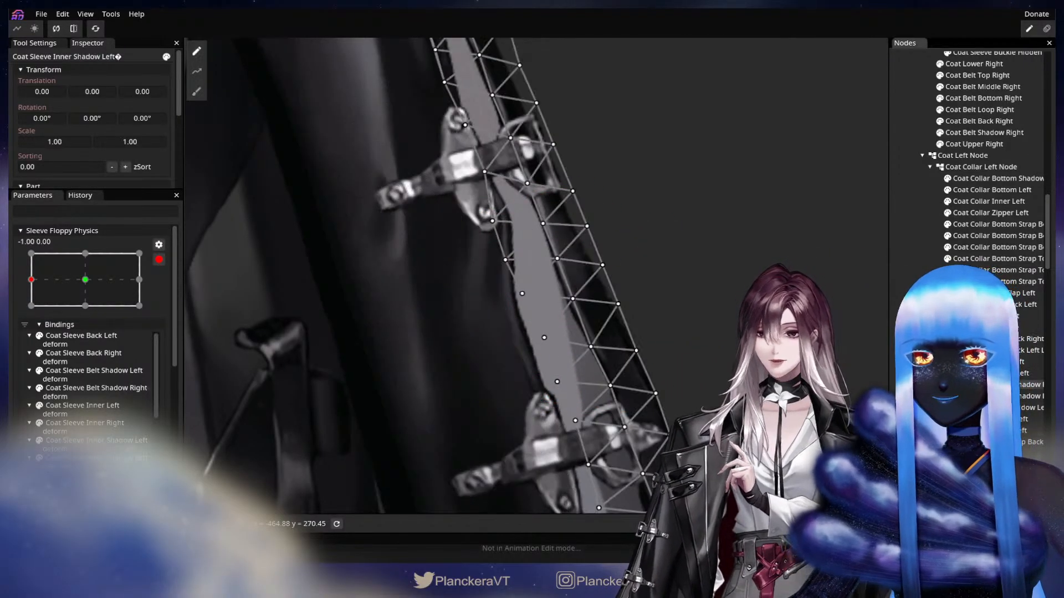
pyautogui.click(86, 283)
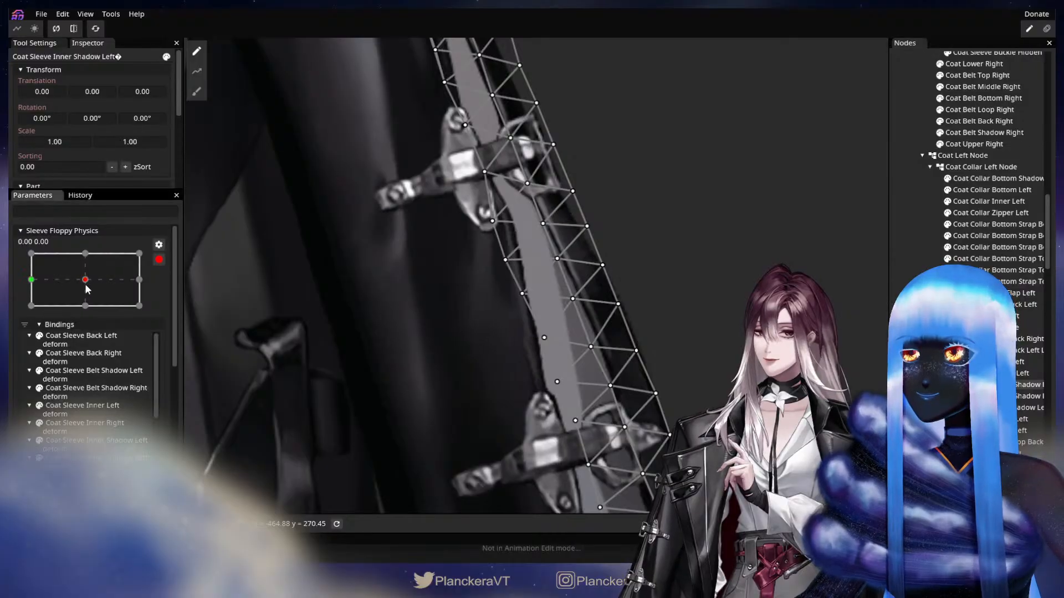
pyautogui.click(56, 284)
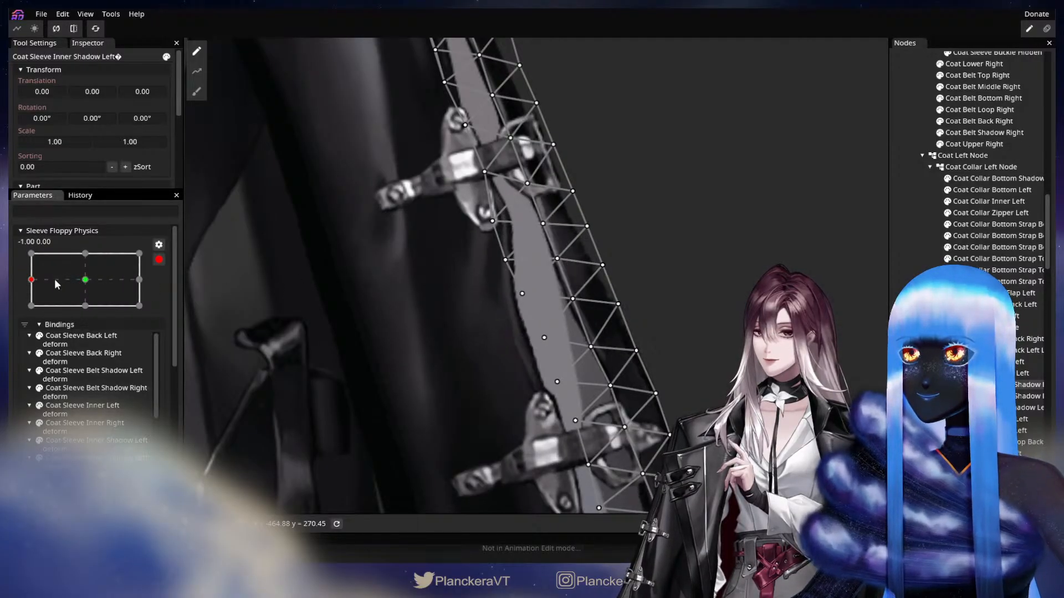
pyautogui.click(198, 100)
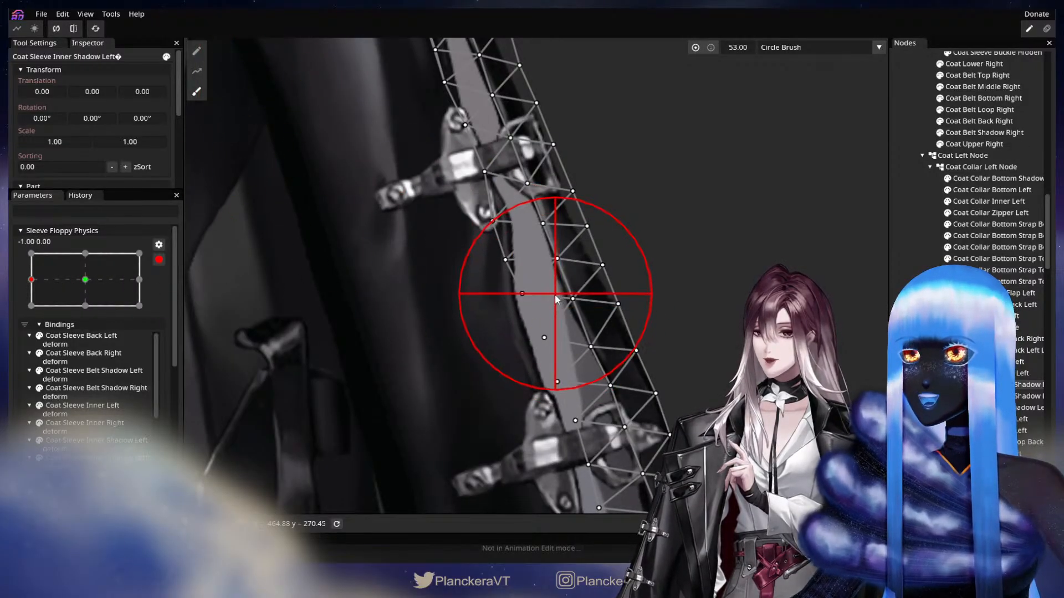
pyautogui.moveTo(556, 295); pyautogui.dragTo(547, 301)
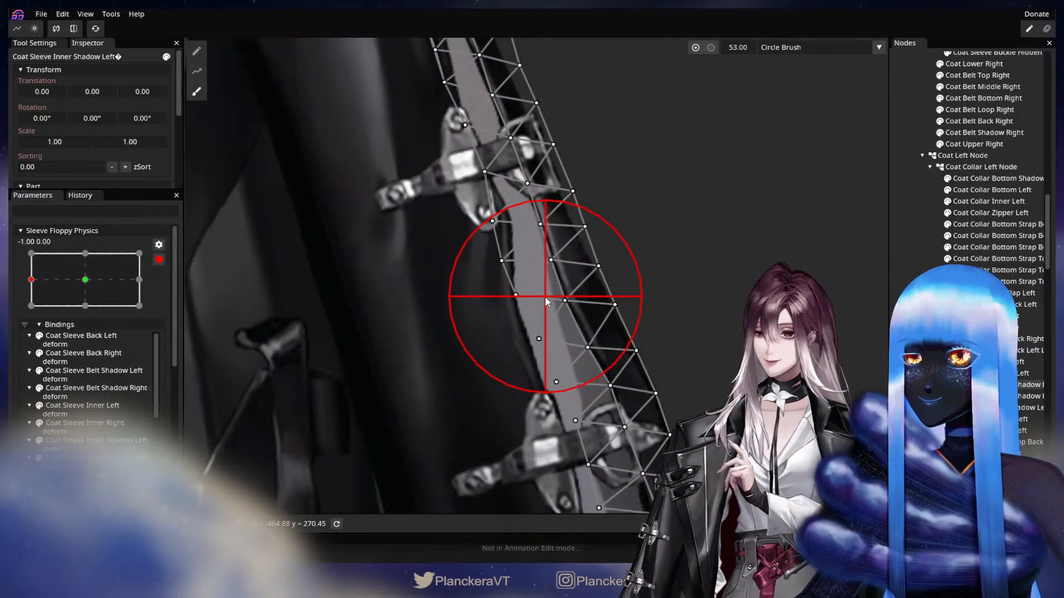
pyautogui.moveTo(74, 281); pyautogui.dragTo(45, 282)
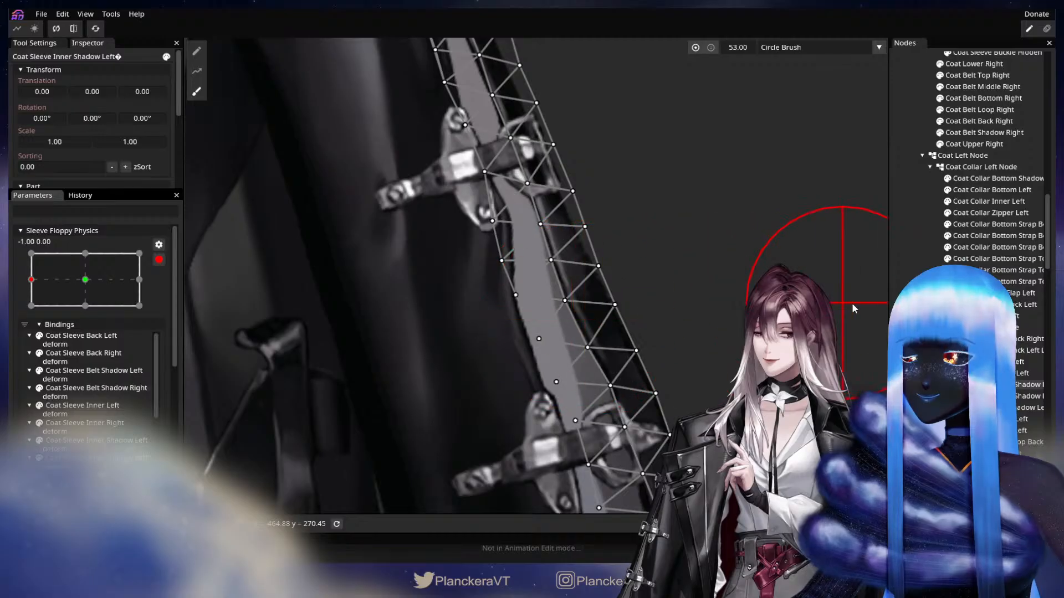
pyautogui.click(986, 384)
# Brush the Coat Sleeve Outer Left opening edge between the upper and middle buckles inward with a size 41 circle brush
pyautogui.scroll(-1, 699, 270)
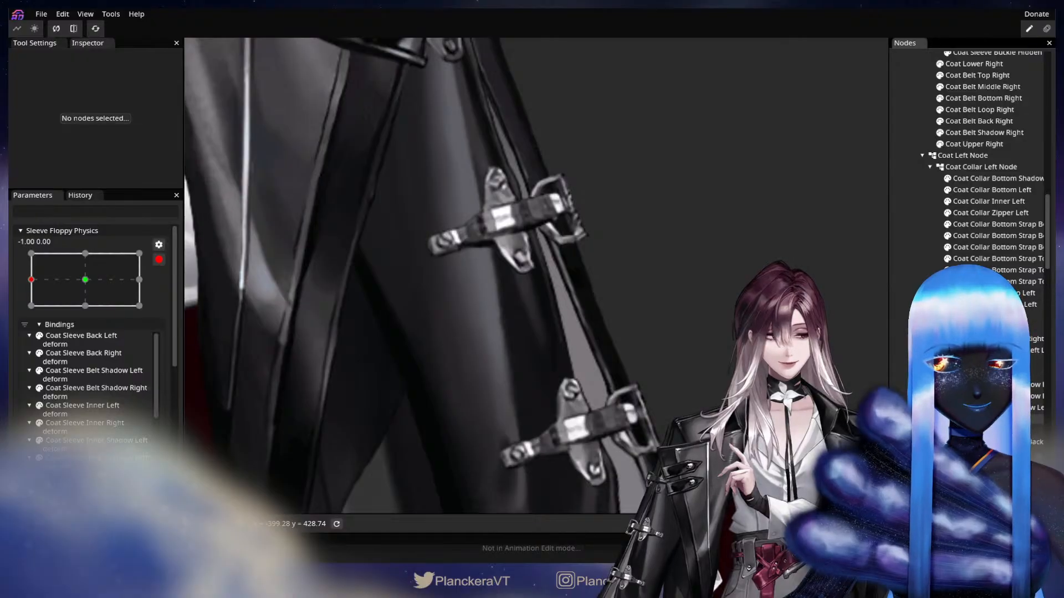
pyautogui.click(986, 418)
pyautogui.scroll(1, 536, 276)
pyautogui.click(196, 92)
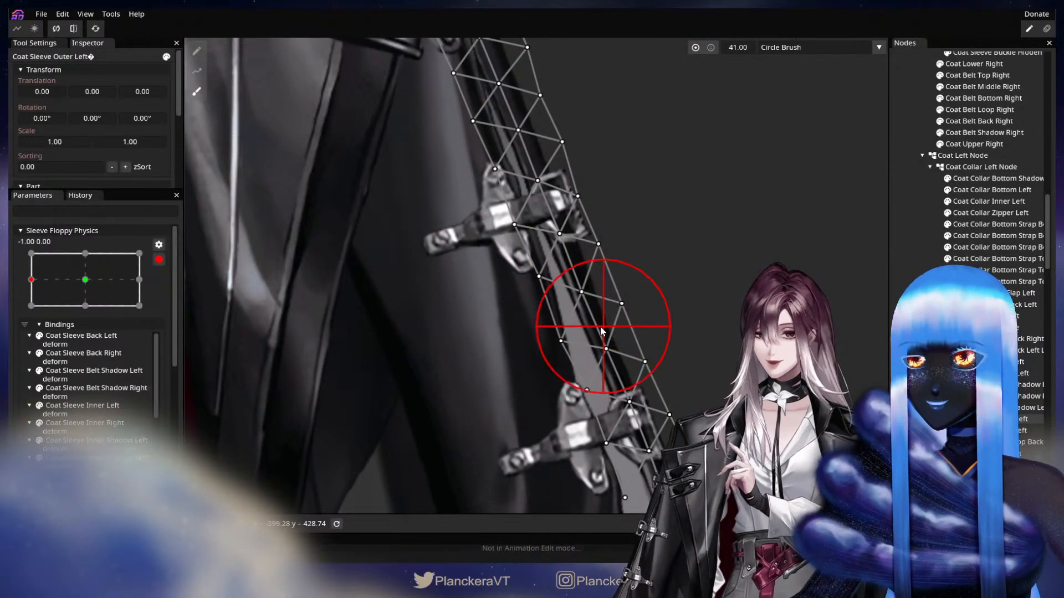
pyautogui.moveTo(586, 325); pyautogui.dragTo(576, 328)
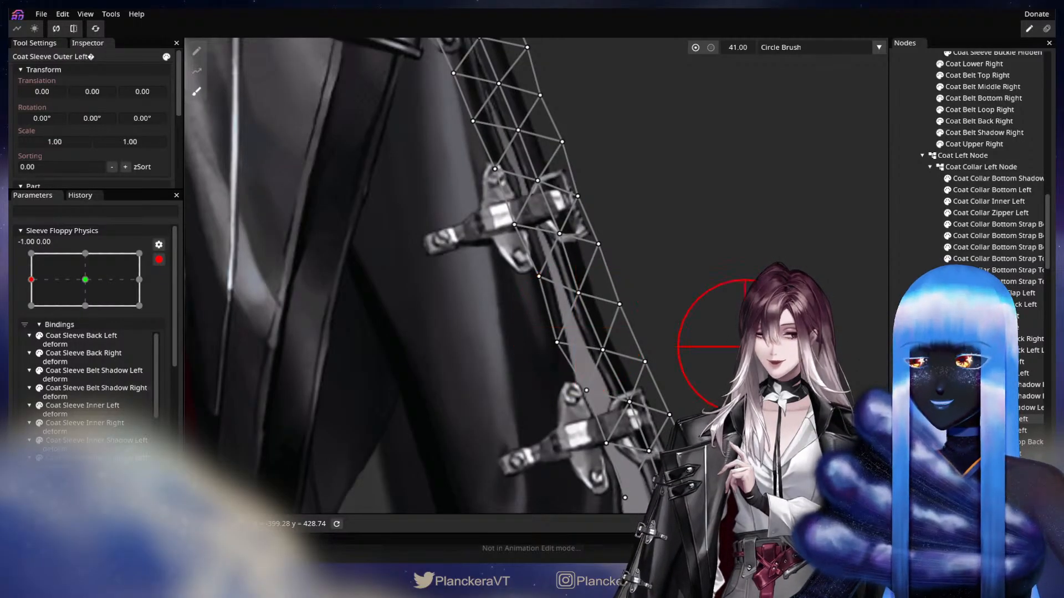
# Brush the Coat Sleeve Inner Left opening edge between the upper and middle buckles inward at size 41, and nudge one edge vertex
pyautogui.click(1030, 431)
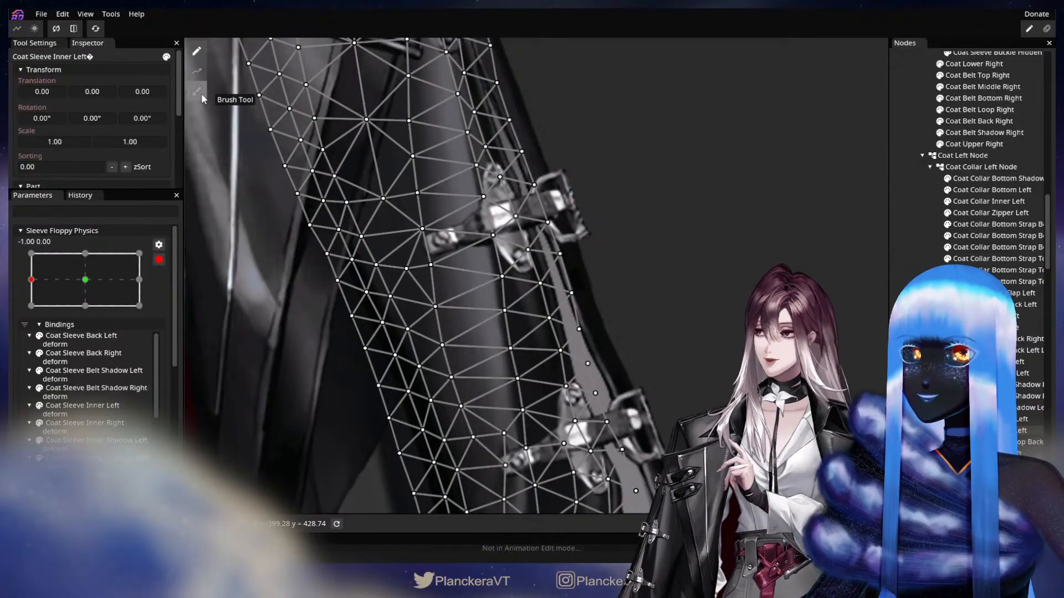
pyautogui.click(200, 94)
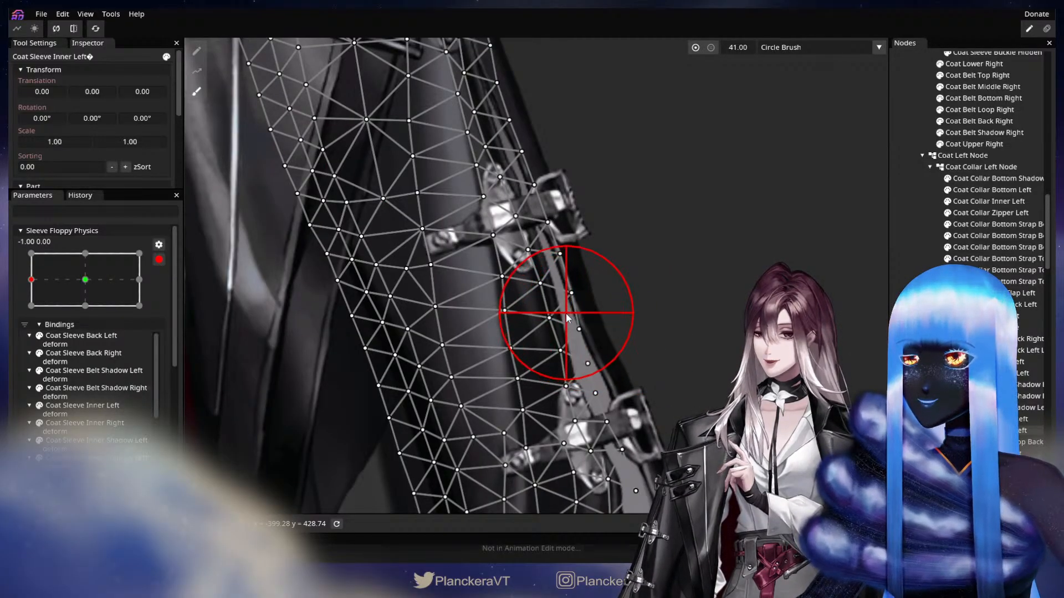
pyautogui.moveTo(566, 315)
pyautogui.mouseDown()
pyautogui.moveTo(535, 317)
pyautogui.moveTo(555, 318)
pyautogui.mouseUp()
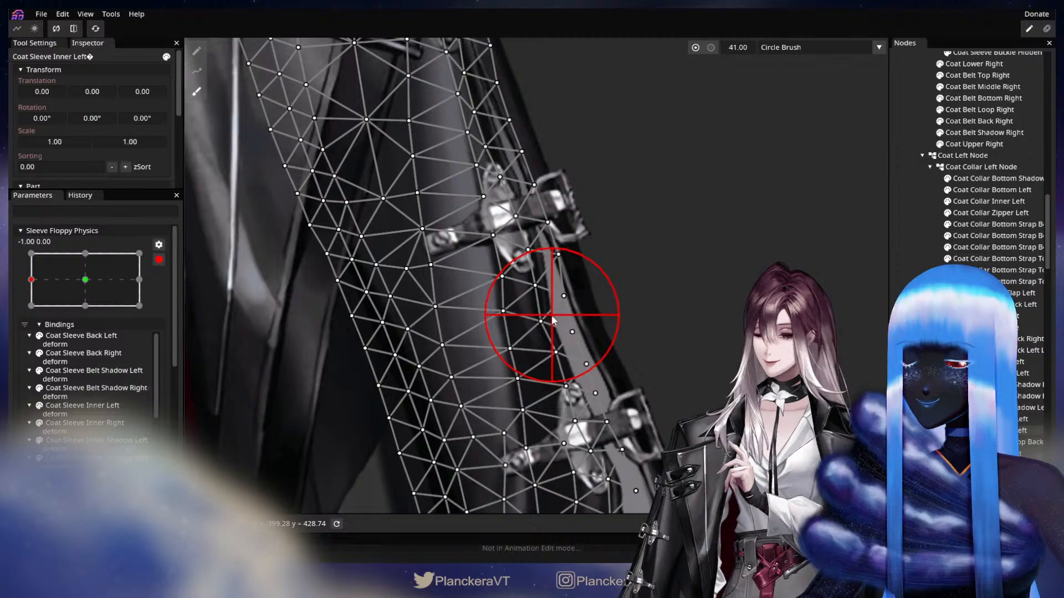
pyautogui.click(196, 50)
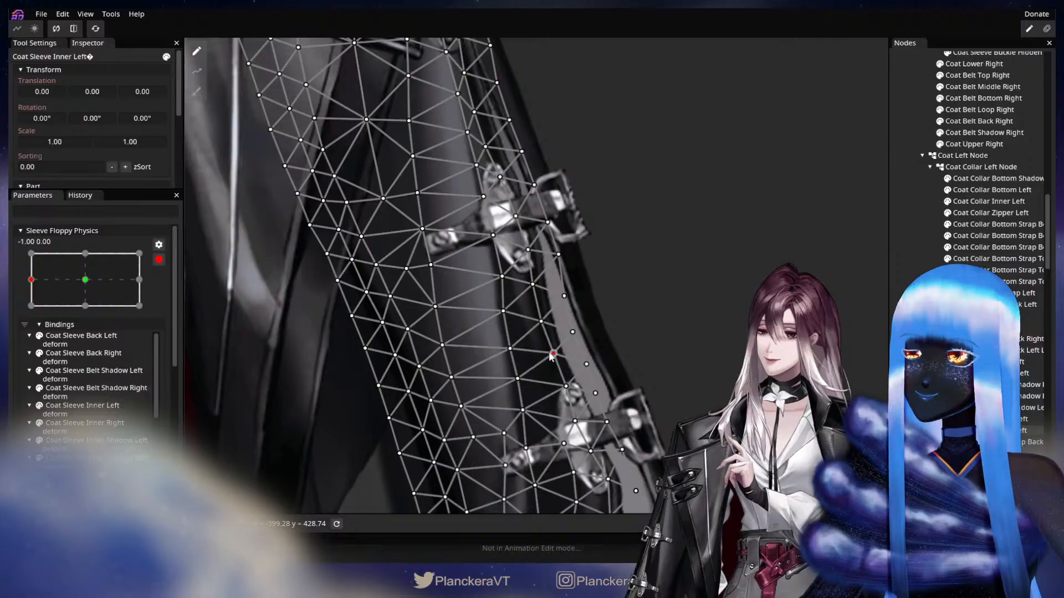
# Brush the Coat Sleeve Inner Left edge above the upper buckle slightly inward at size 41, and check the Coat Sleeve Outer Left mesh there
pyautogui.moveTo(653, 215); pyautogui.dragTo(703, 409)
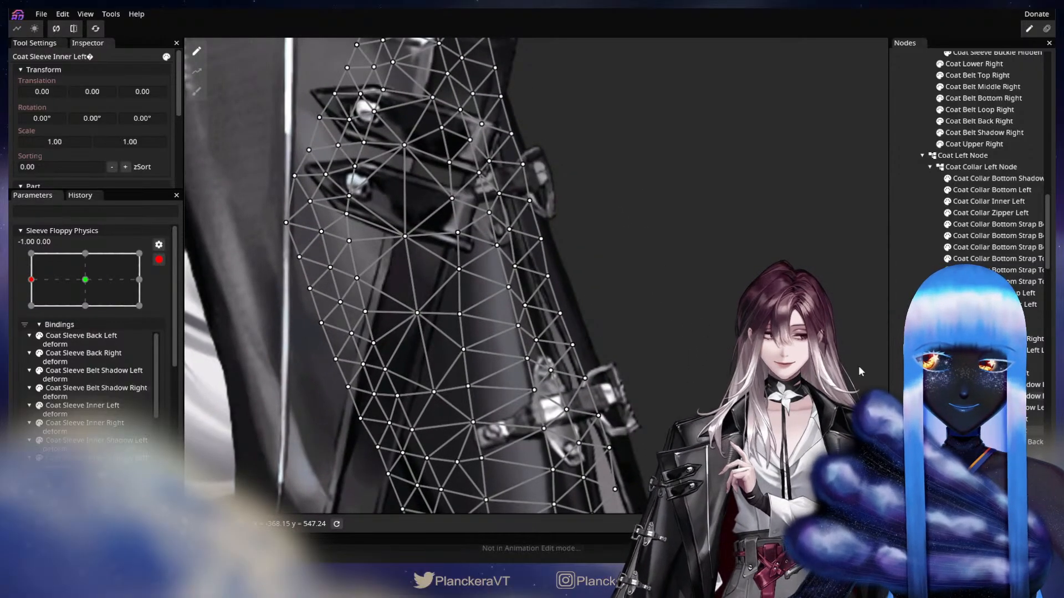
pyautogui.click(196, 91)
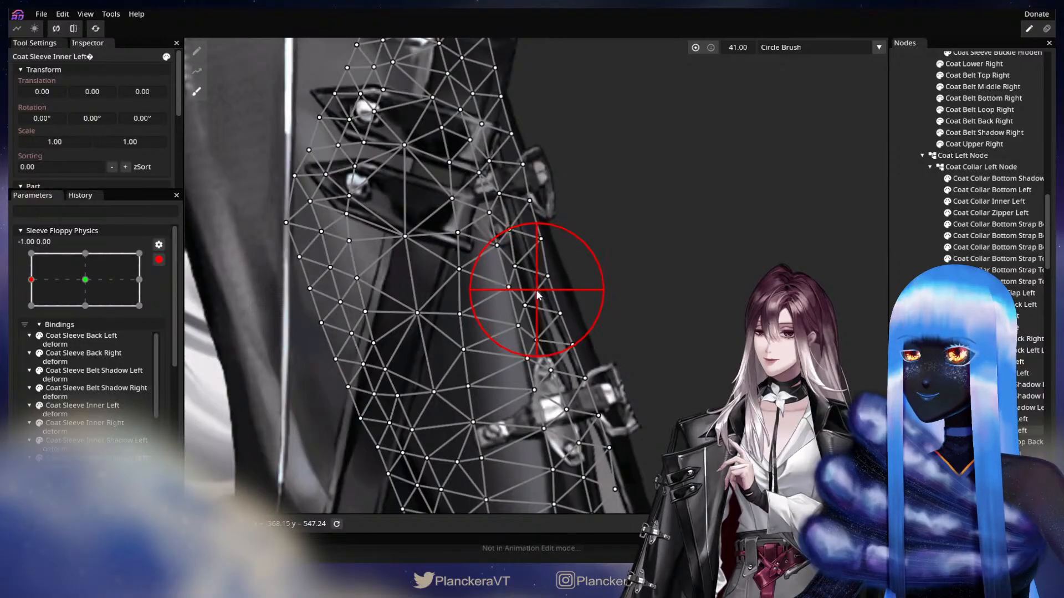
pyautogui.click(196, 50)
pyautogui.click(197, 91)
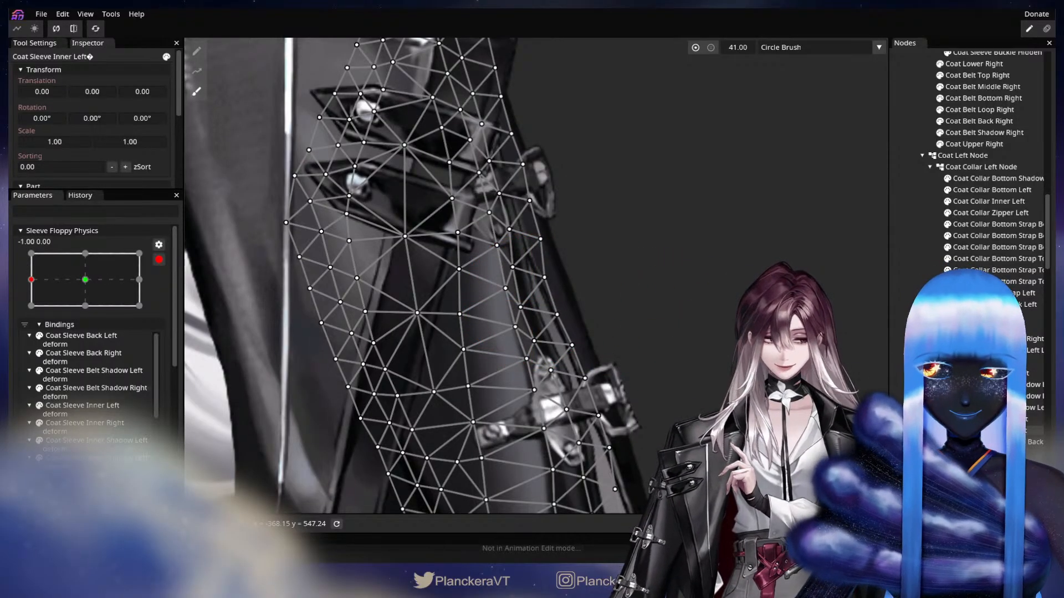
pyautogui.click(986, 419)
pyautogui.click(197, 90)
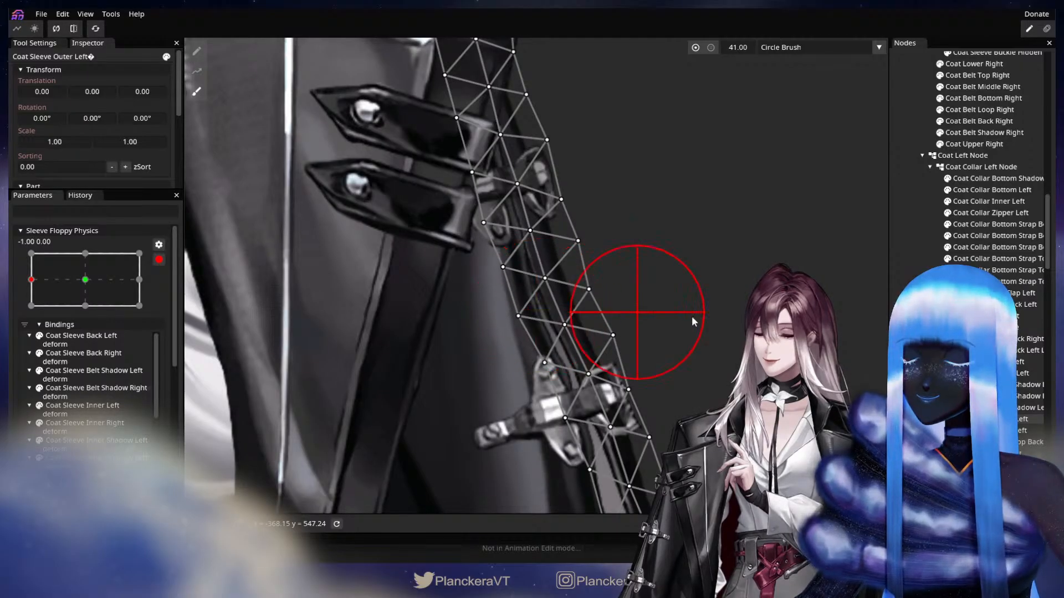
pyautogui.click(912, 285)
# Examine both sleeves on the whole model and preview their Sleeve Floppy Physics movement around the -1.00 side
pyautogui.scroll(-5, 676, 292)
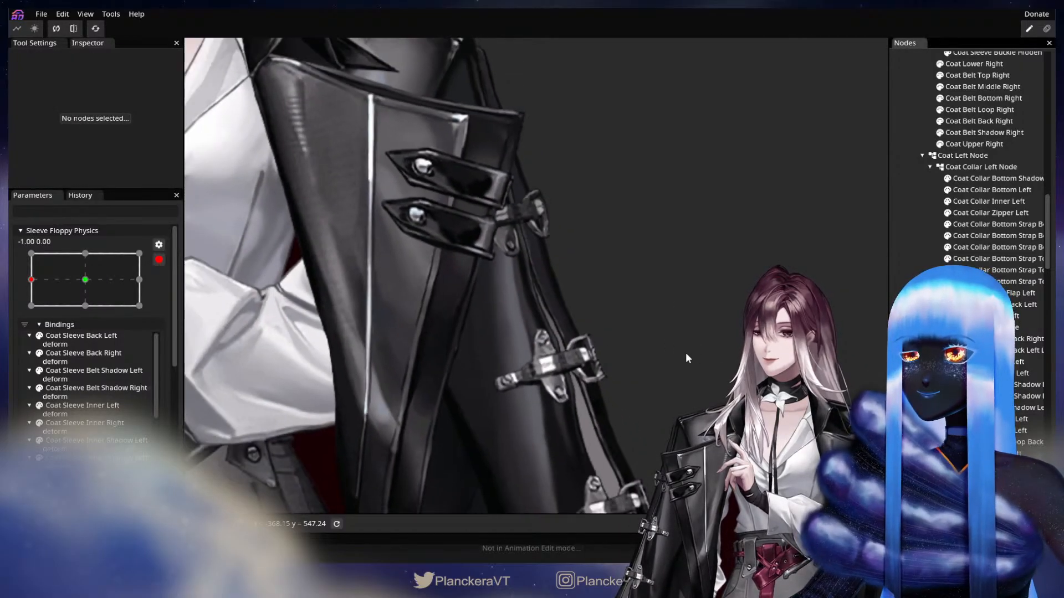
pyautogui.scroll(-4, 684, 396)
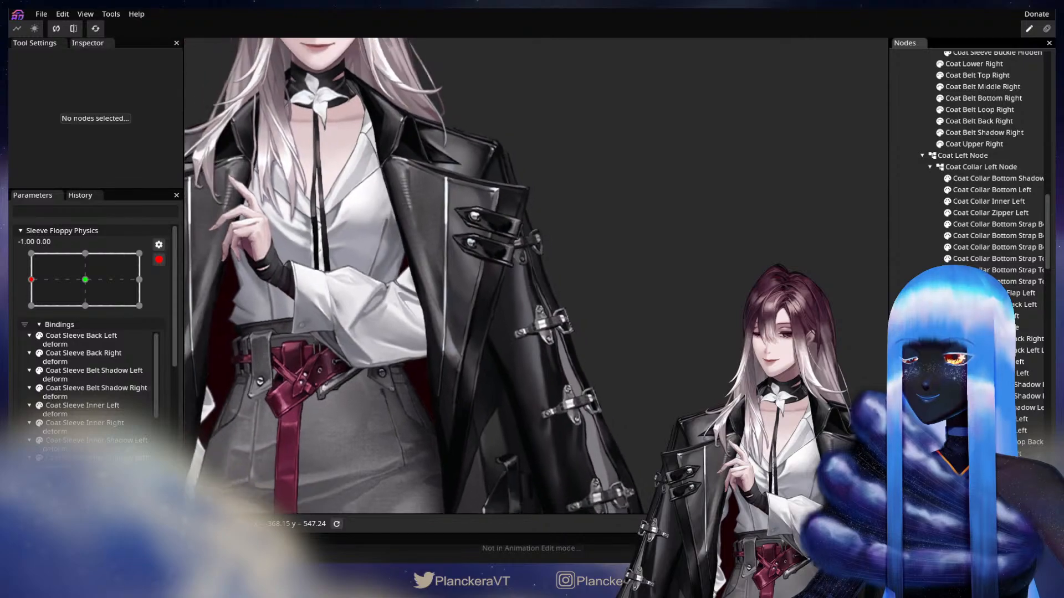
pyautogui.scroll(-2, 672, 395)
pyautogui.moveTo(673, 395); pyautogui.dragTo(632, 295)
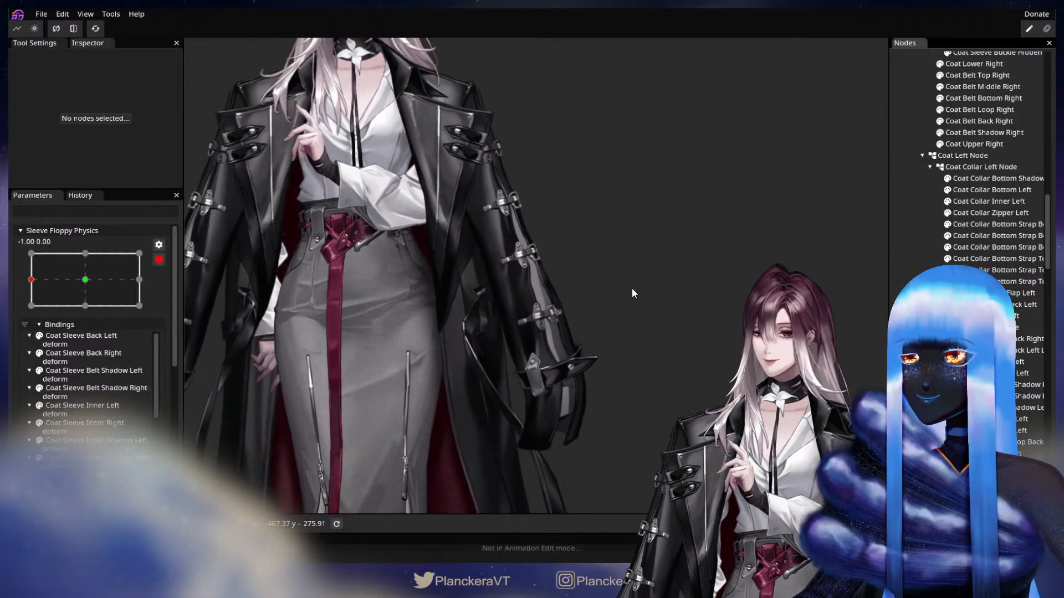
pyautogui.scroll(-1, 638, 340)
pyautogui.scroll(7, 149, 271)
pyautogui.scroll(-3, 70, 408)
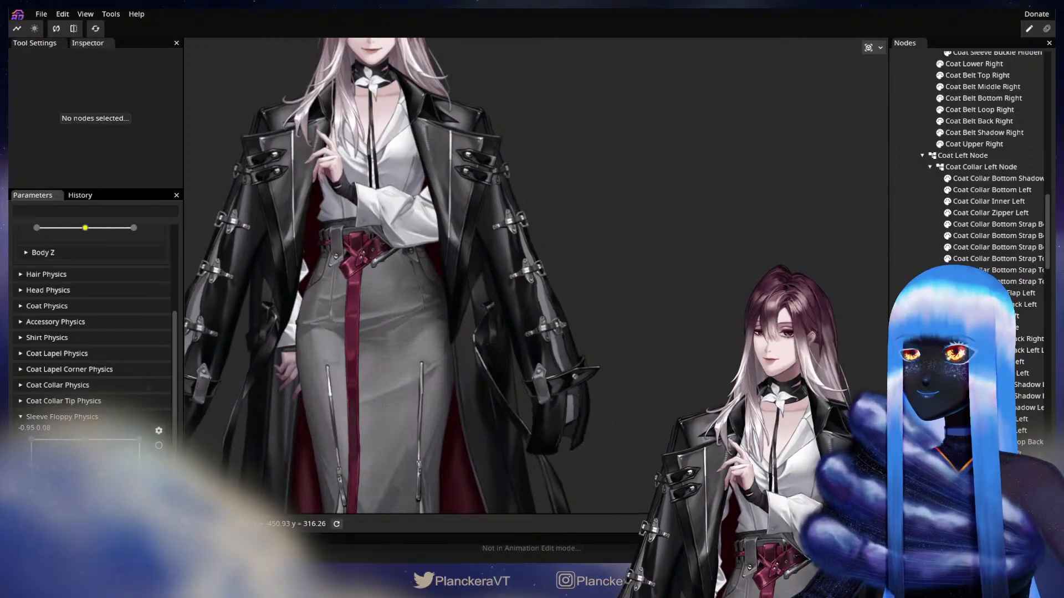
# Brush the Coat Sleeve Inner Shadow Left edge between the middle and lower buckles inward at size 41, then deselect the mesh
pyautogui.click(159, 446)
pyautogui.scroll(2, 618, 402)
pyautogui.scroll(3, 617, 397)
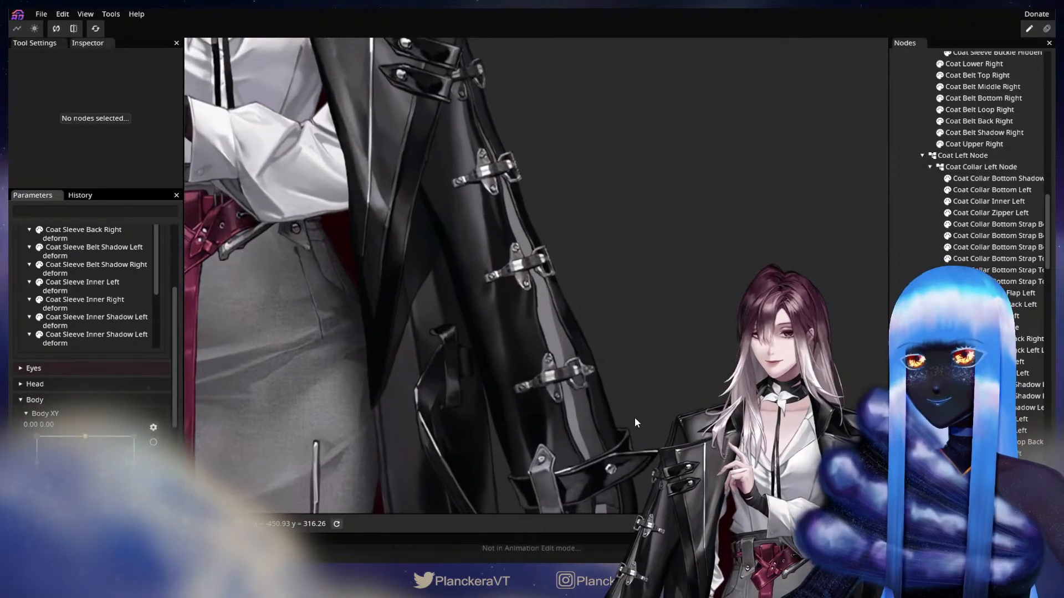
pyautogui.scroll(3, 653, 416)
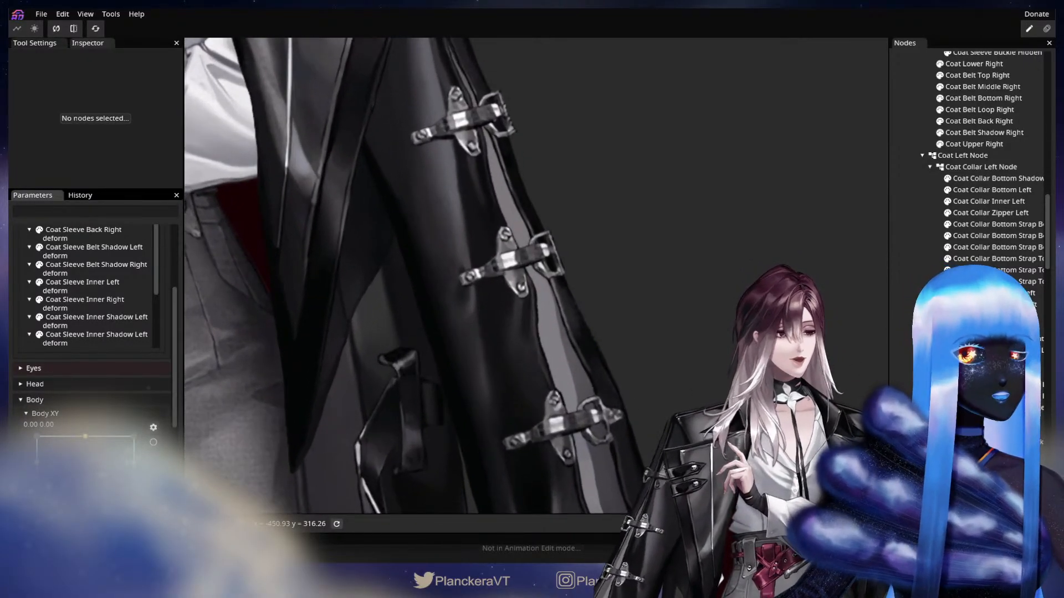
pyautogui.click(986, 384)
pyautogui.scroll(1, 716, 338)
pyautogui.click(197, 92)
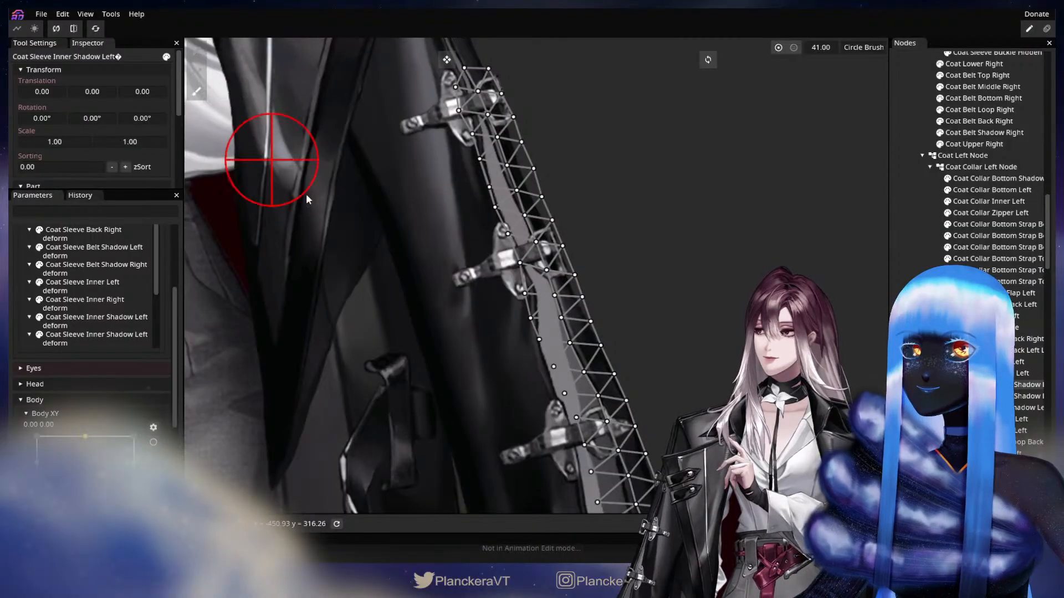
pyautogui.moveTo(547, 334); pyautogui.dragTo(540, 335)
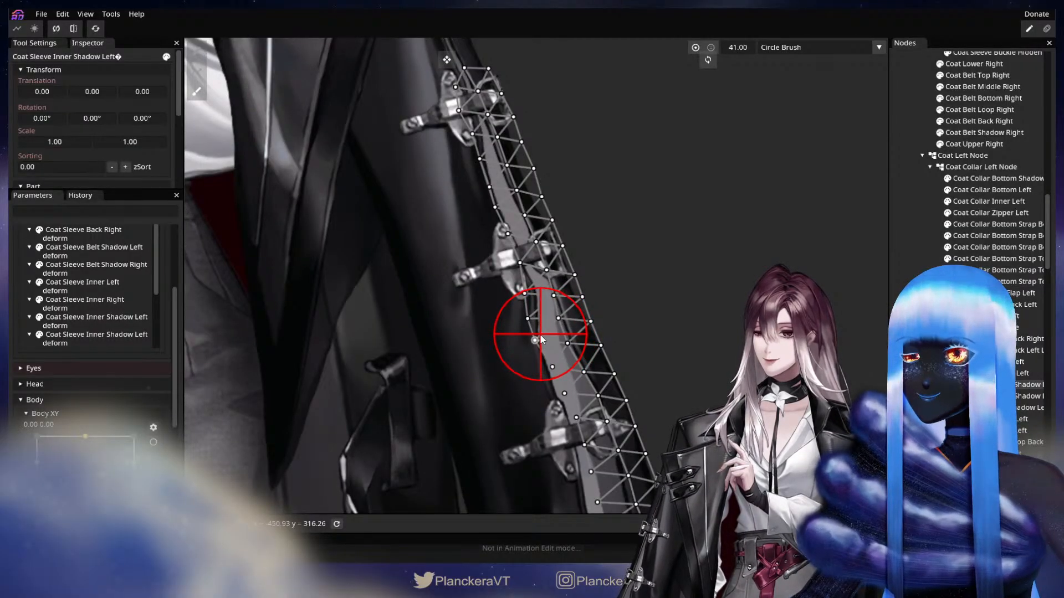
pyautogui.click(903, 288)
# Preview the sleeves again at full-body view while varying the Sleeve Floppy Physics parameter
pyautogui.scroll(-3, 684, 329)
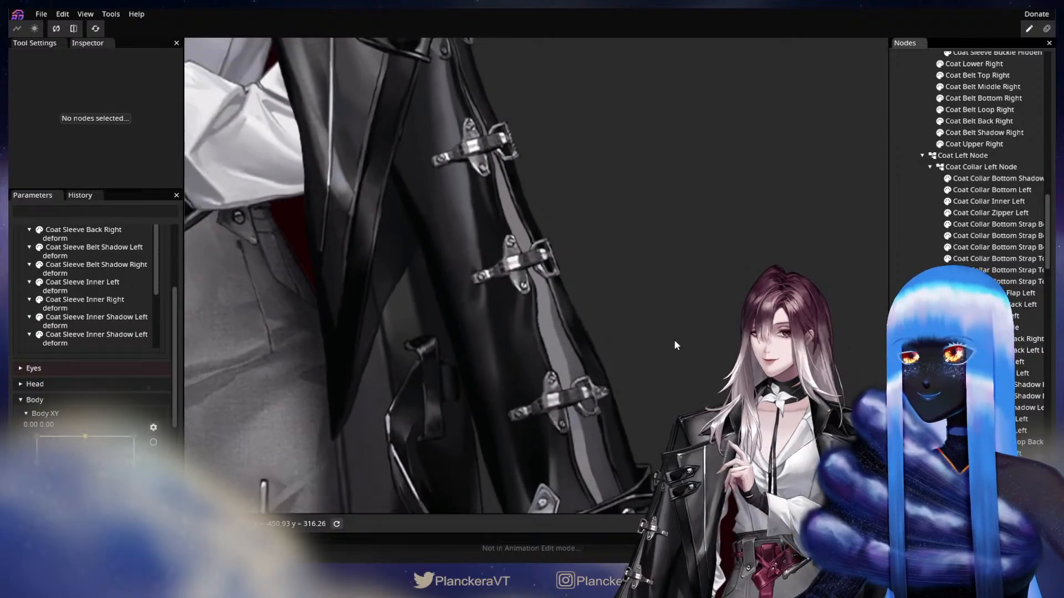
pyautogui.scroll(-5, 659, 354)
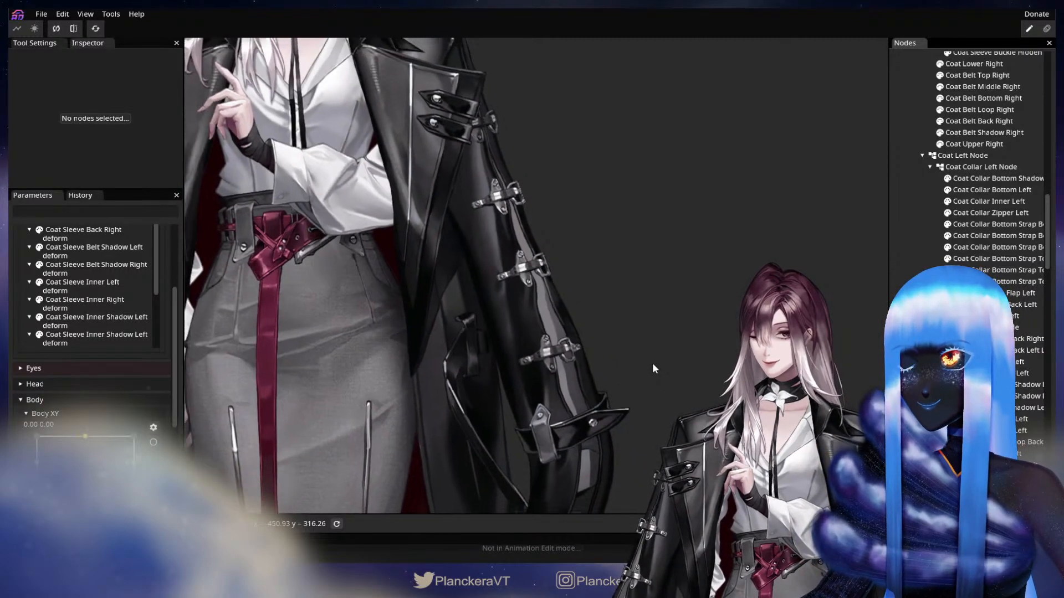
pyautogui.scroll(-3, 637, 371)
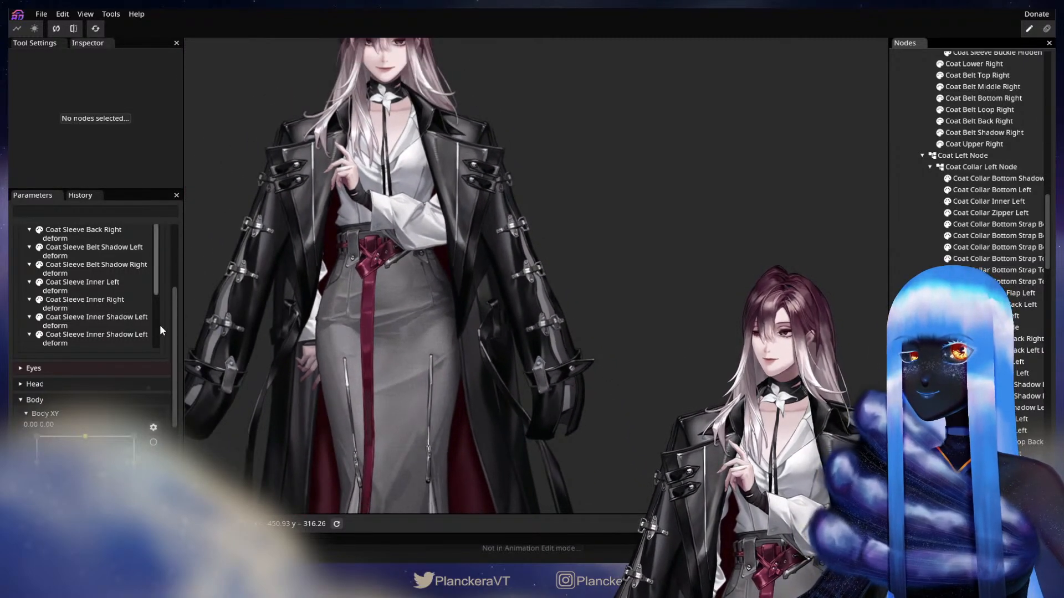
pyautogui.scroll(4, 153, 288)
pyautogui.scroll(4, 133, 318)
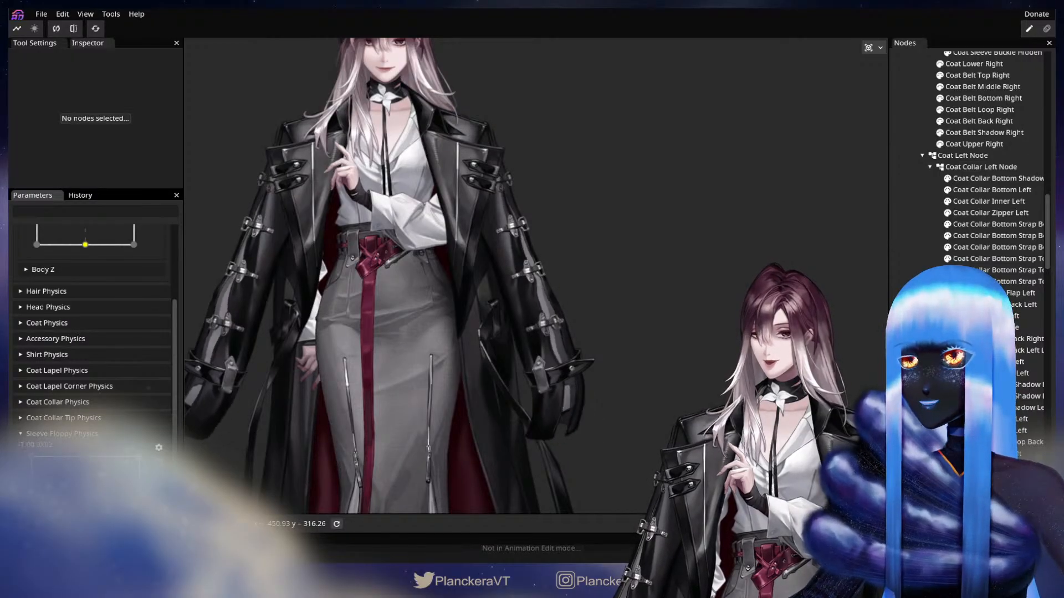
# Set the Sleeve Floppy Physics 1.00, 0.00 keypoint from its horizontal mirror, then disarm the parameter and preview the sleeve motion
pyautogui.scroll(-5, 134, 284)
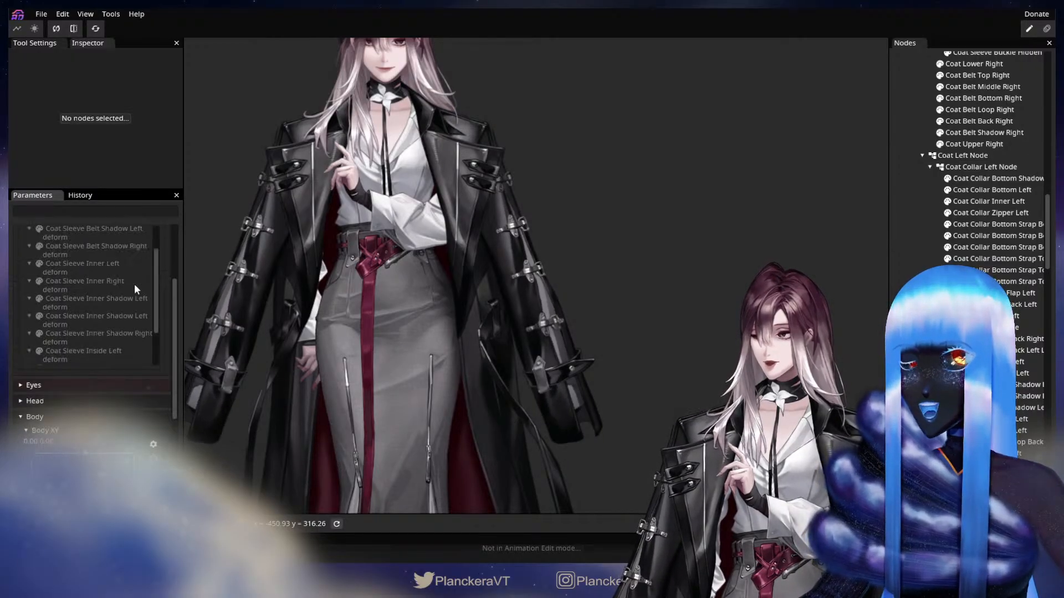
pyautogui.rightClick(143, 286)
pyautogui.moveTo(162, 340)
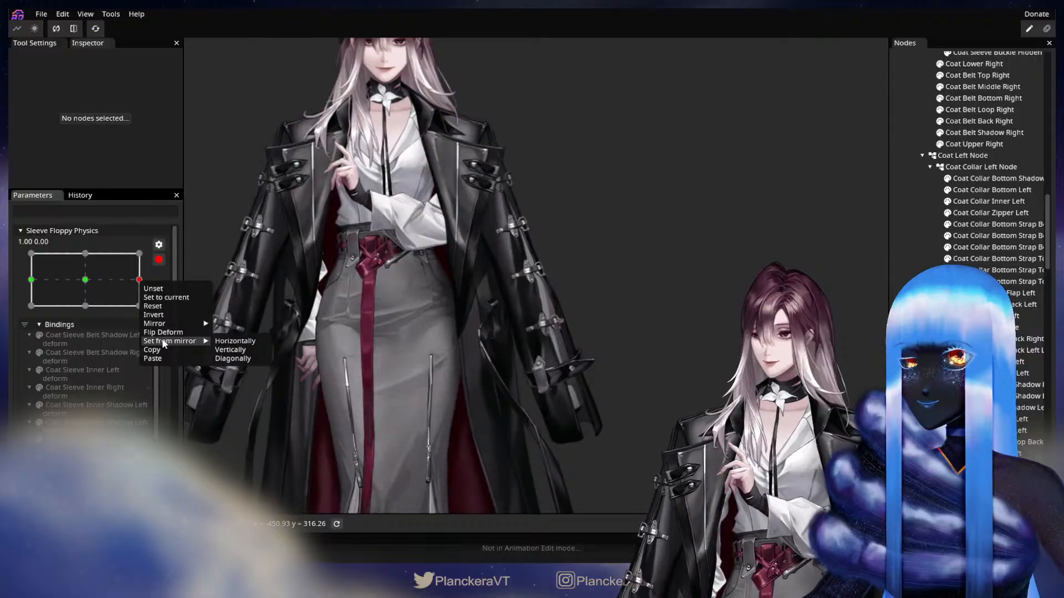
pyautogui.click(237, 340)
pyautogui.click(159, 259)
pyautogui.scroll(-2, 15, 466)
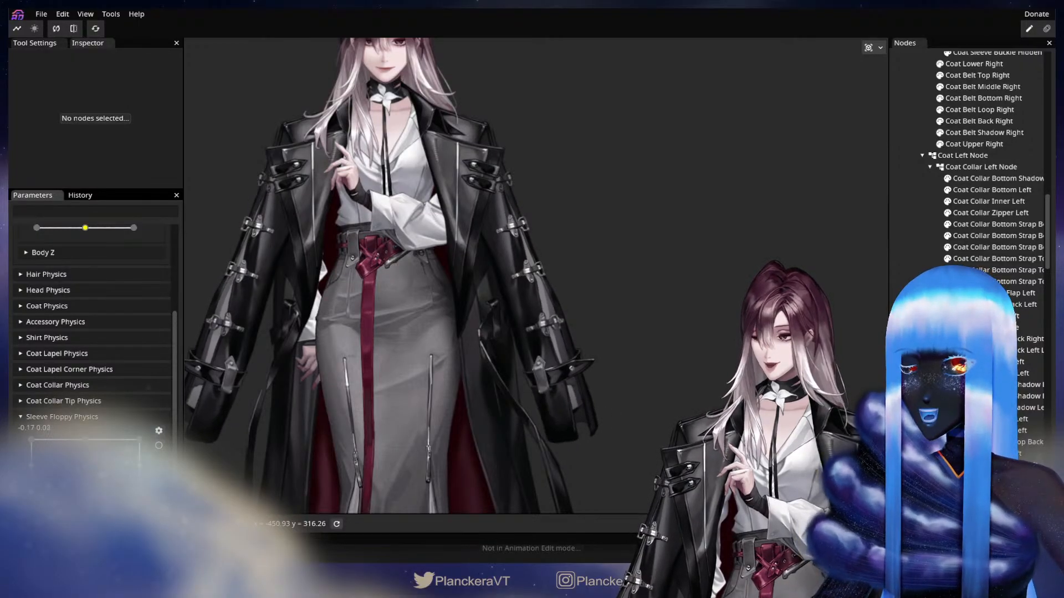
# Brush the lower end of the Coat Sleeve Outer Right mesh inward and down with a size 143 circle brush
pyautogui.scroll(5, 95, 311)
pyautogui.moveTo(335, 428); pyautogui.dragTo(540, 393)
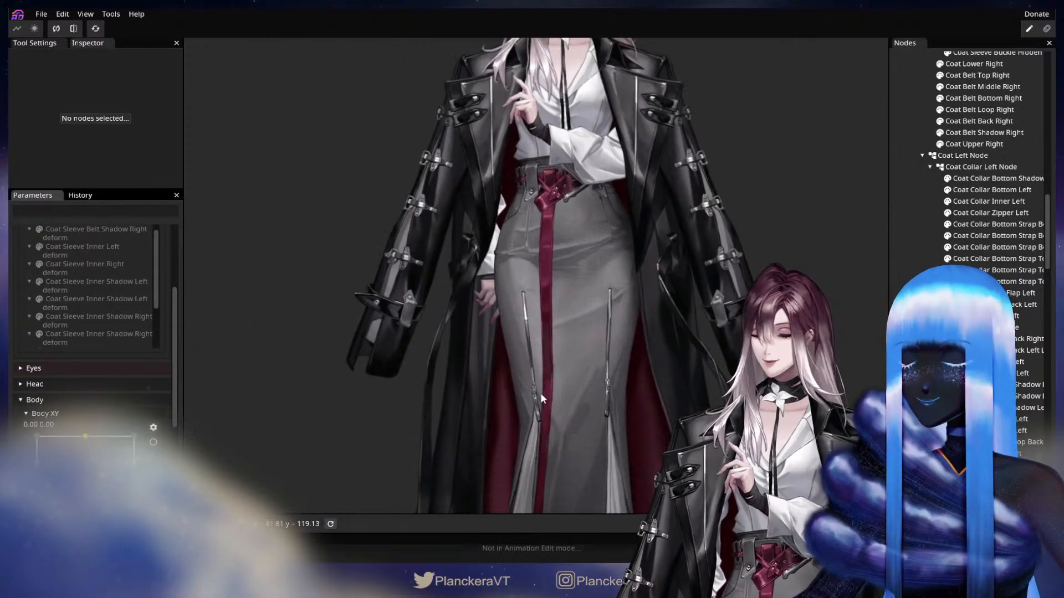
pyautogui.scroll(2, 500, 357)
pyautogui.moveTo(355, 427); pyautogui.dragTo(671, 351)
pyautogui.scroll(1, 670, 354)
pyautogui.moveTo(869, 358); pyautogui.dragTo(856, 315)
pyautogui.scroll(1, 856, 315)
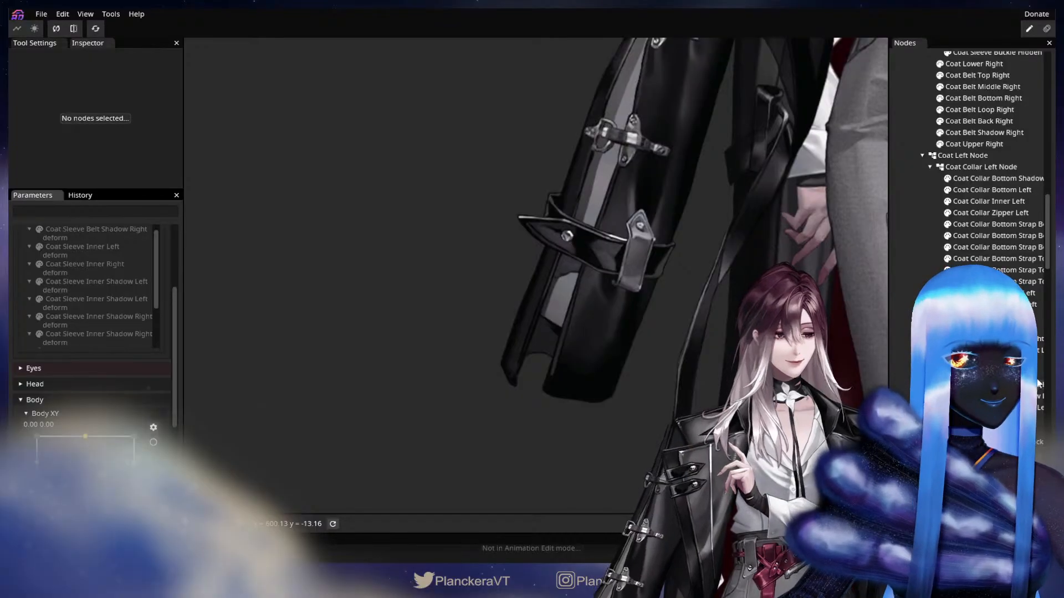
pyautogui.scroll(-6, 992, 166)
pyautogui.scroll(-3, 991, 166)
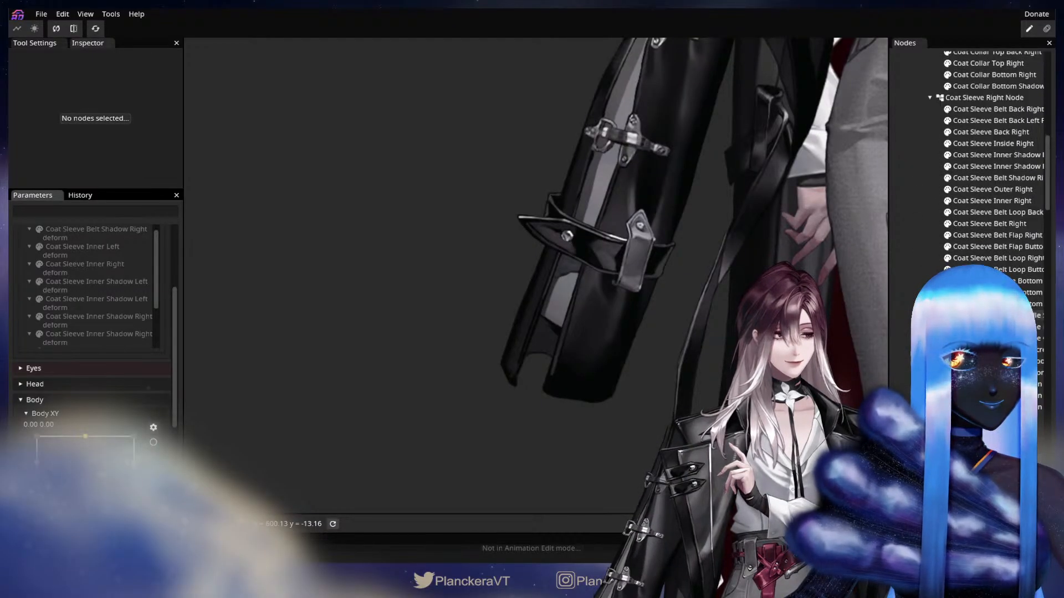
pyautogui.scroll(9, 992, 167)
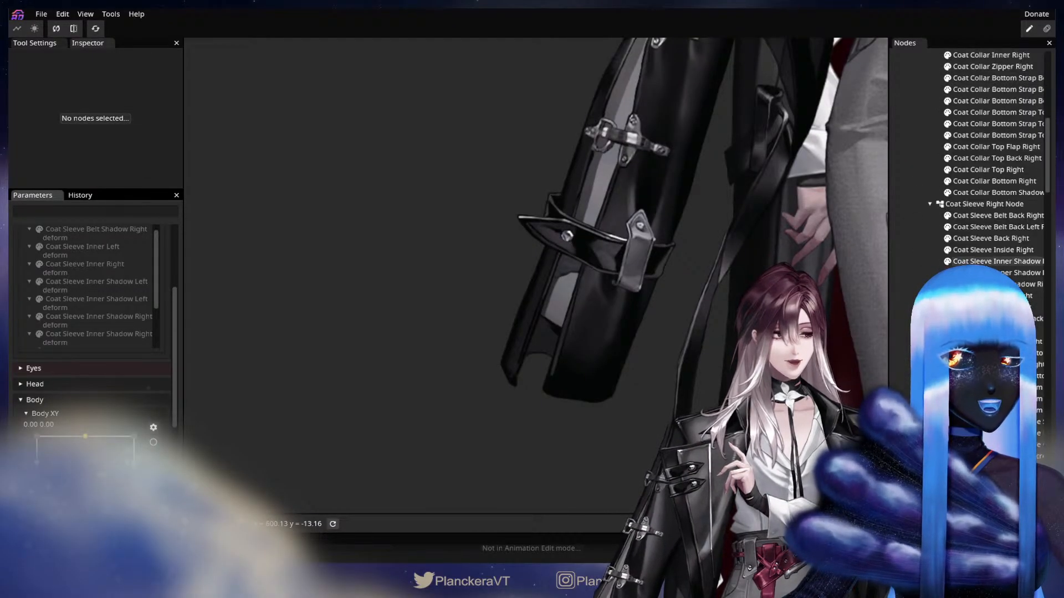
pyautogui.click(987, 295)
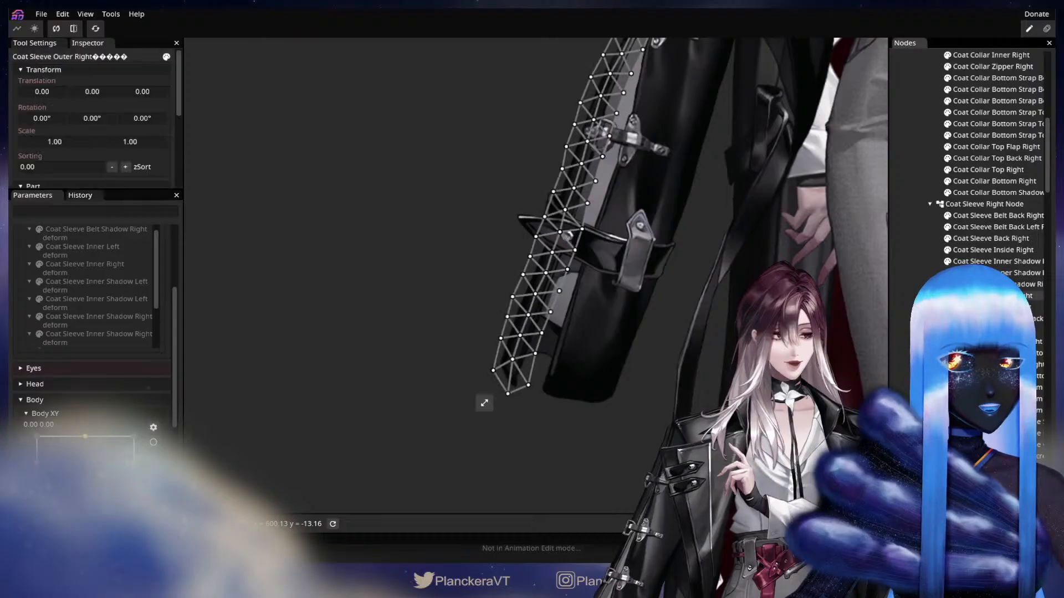
pyautogui.moveTo(789, 72); pyautogui.dragTo(703, 110)
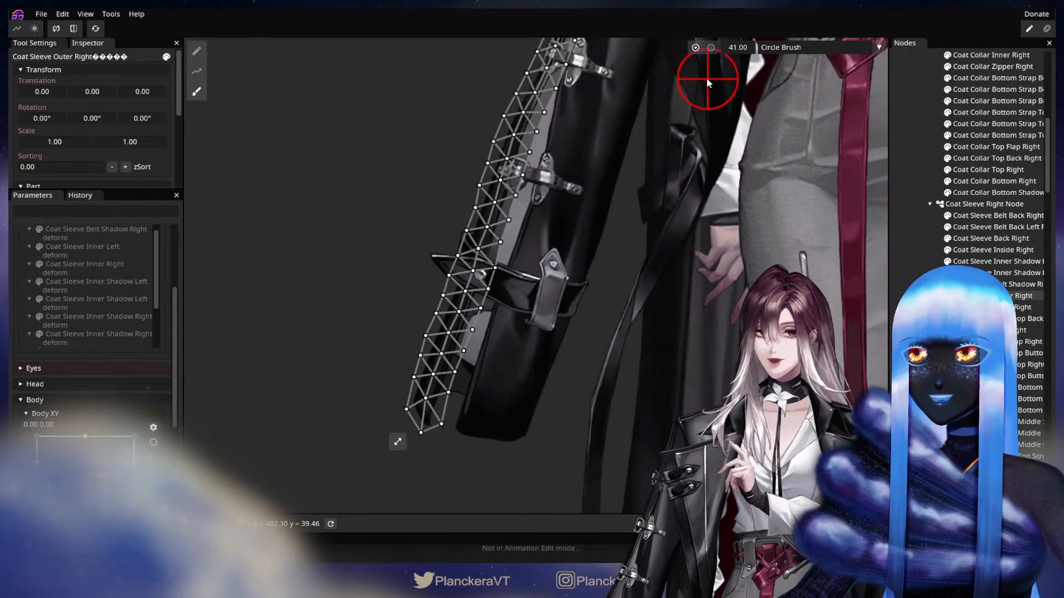
pyautogui.moveTo(732, 48)
pyautogui.mouseDown()
pyautogui.moveTo(781, 51)
pyautogui.moveTo(753, 48)
pyautogui.mouseUp()
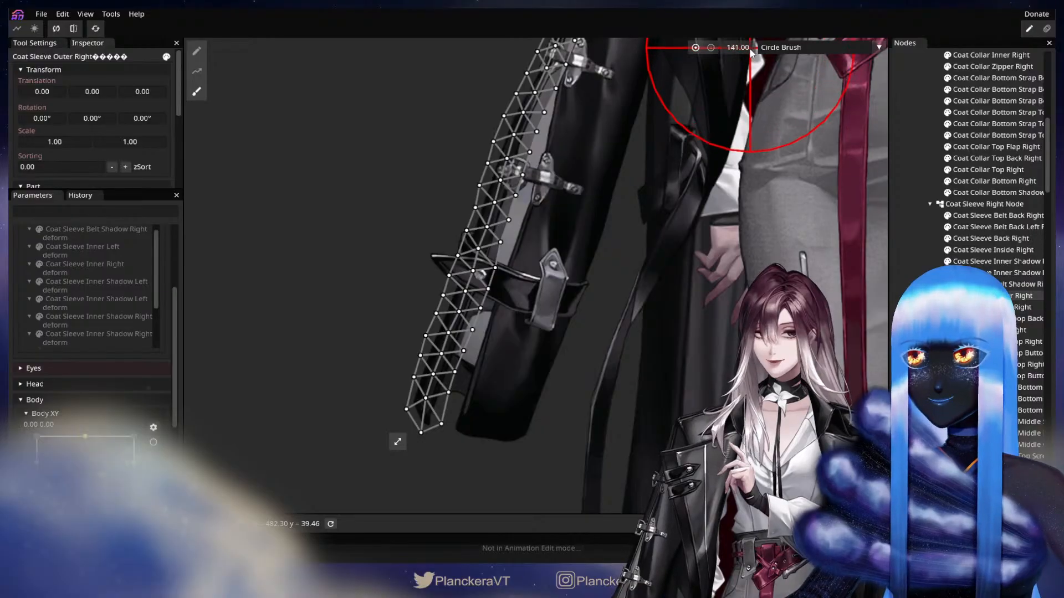
pyautogui.moveTo(445, 381)
pyautogui.mouseDown()
pyautogui.moveTo(449, 398)
pyautogui.moveTo(461, 396)
pyautogui.mouseUp()
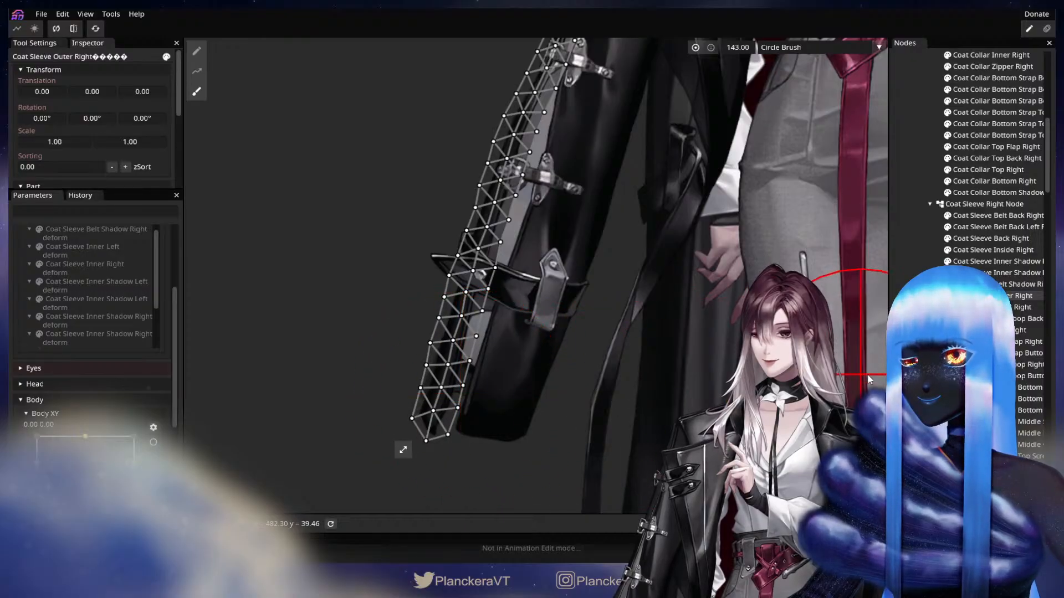
# Brush the lower end of the Coat Sleeve Inner Right mesh outward and down with the size 143 circle brush, then deselect it
pyautogui.click(989, 307)
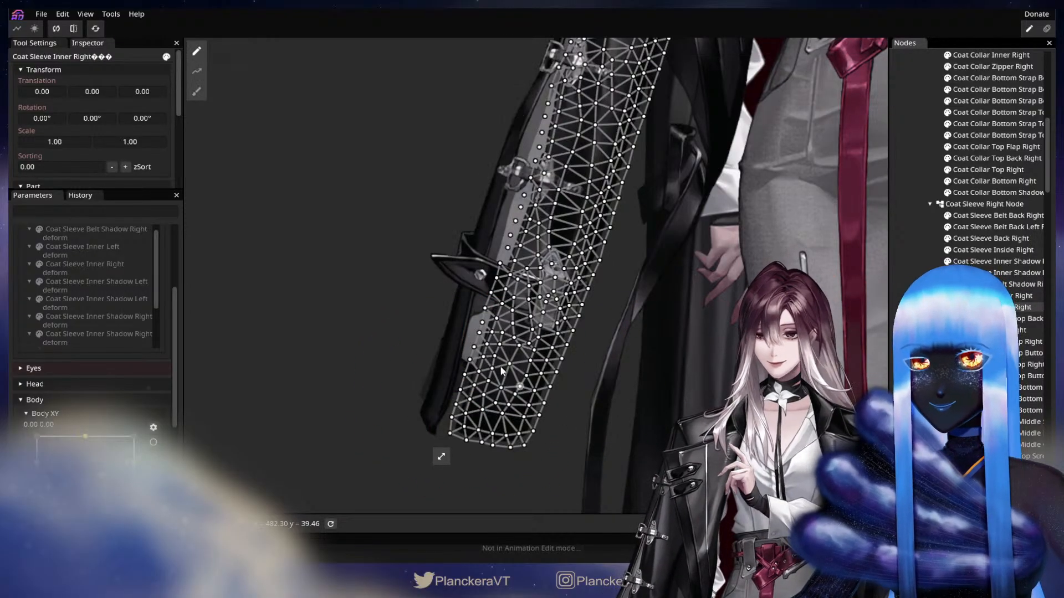
pyautogui.click(197, 93)
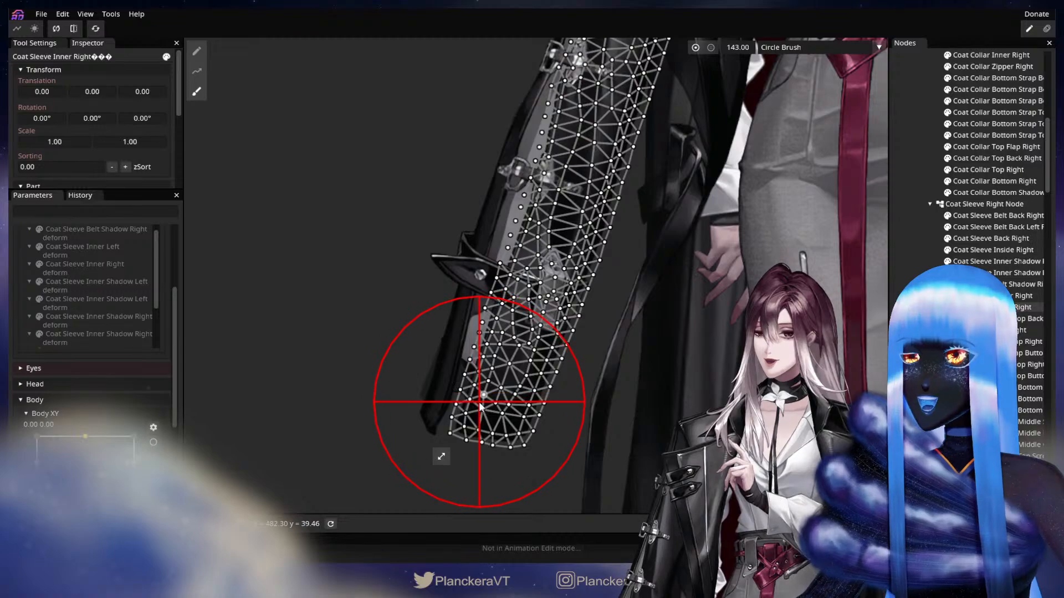
pyautogui.moveTo(480, 409); pyautogui.dragTo(469, 416)
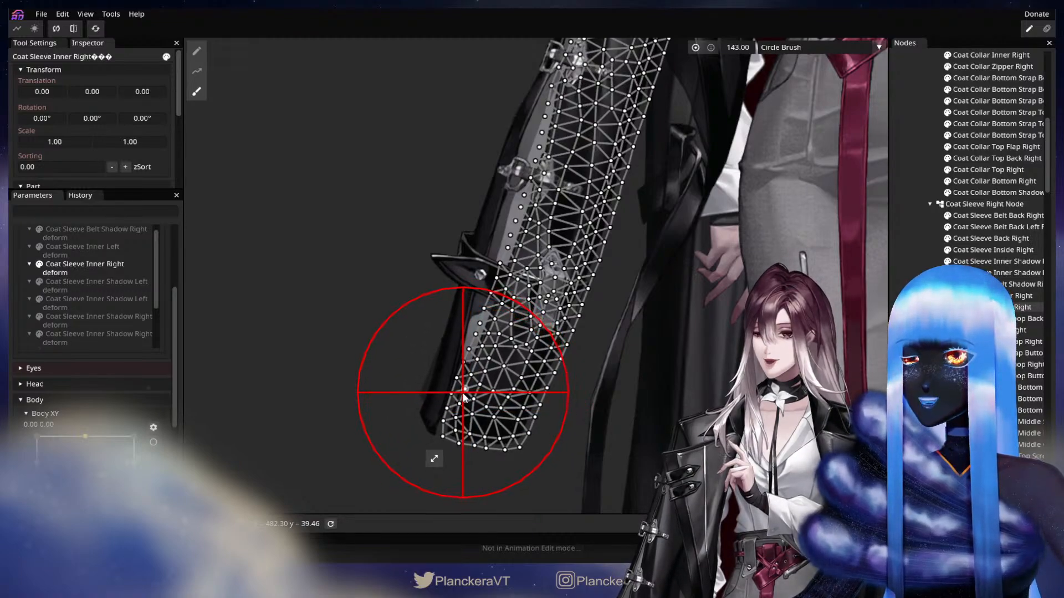
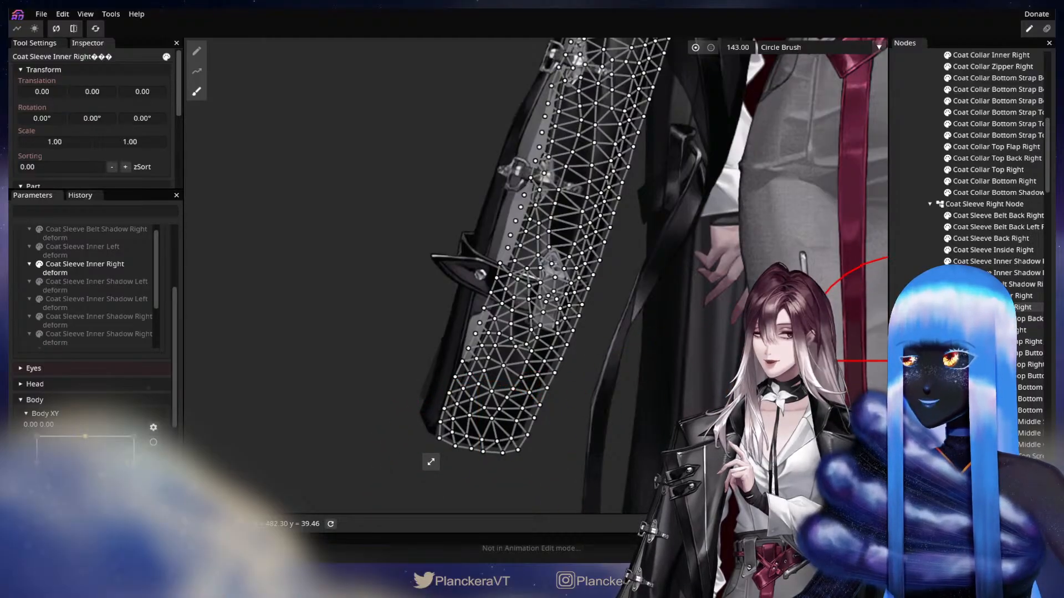
pyautogui.click(332, 401)
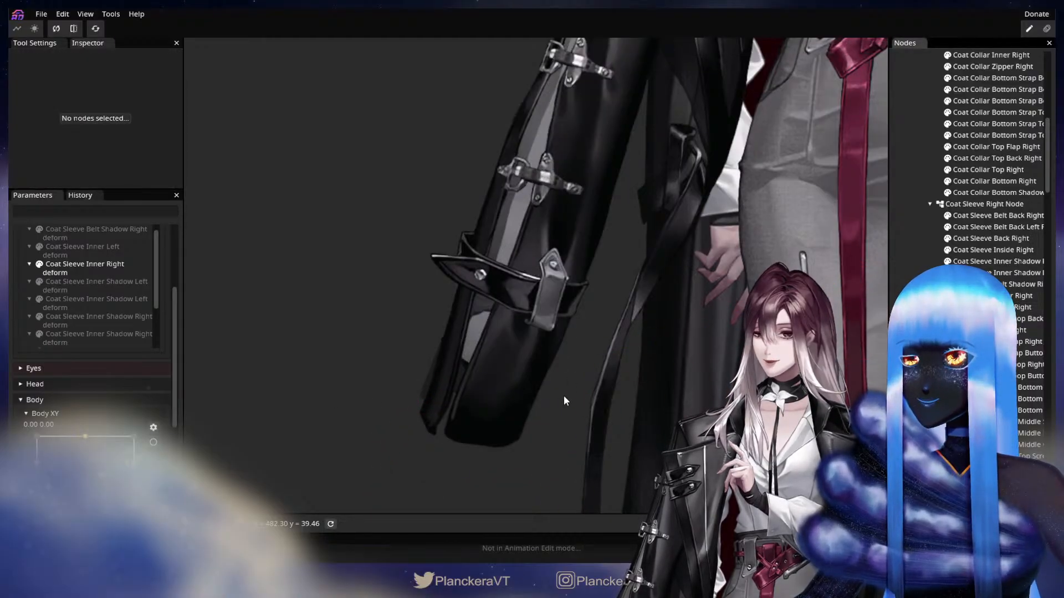
# Inspect the right sleeve at the Sleeve Floppy Physics 1.00, 0.00 keypoint and check the Coat Sleeve Inner Shadow Left binding
pyautogui.scroll(1, 94, 338)
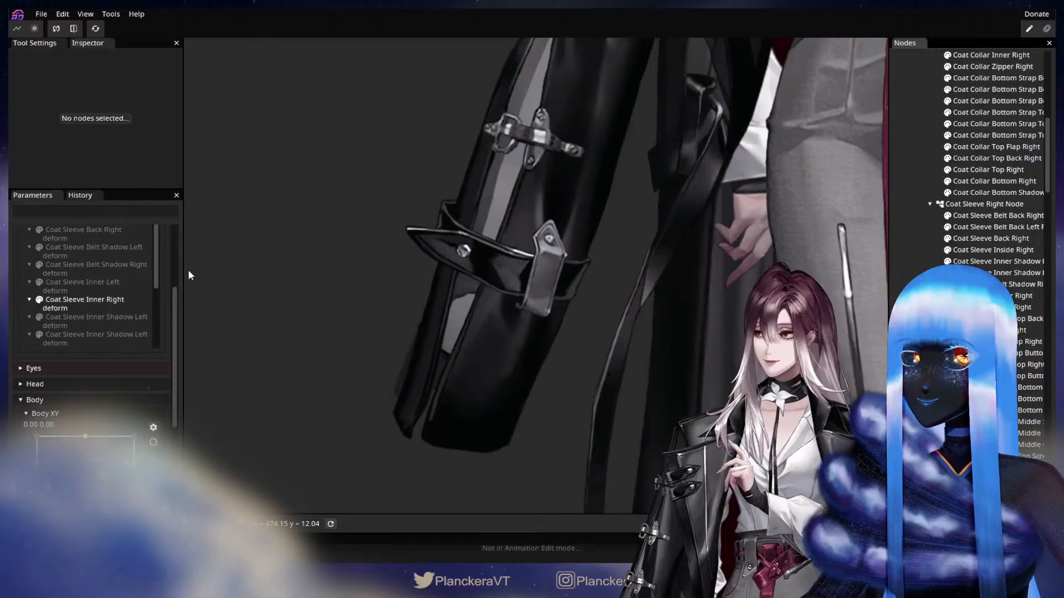
pyautogui.scroll(3, 167, 271)
pyautogui.moveTo(86, 255); pyautogui.dragTo(140, 282)
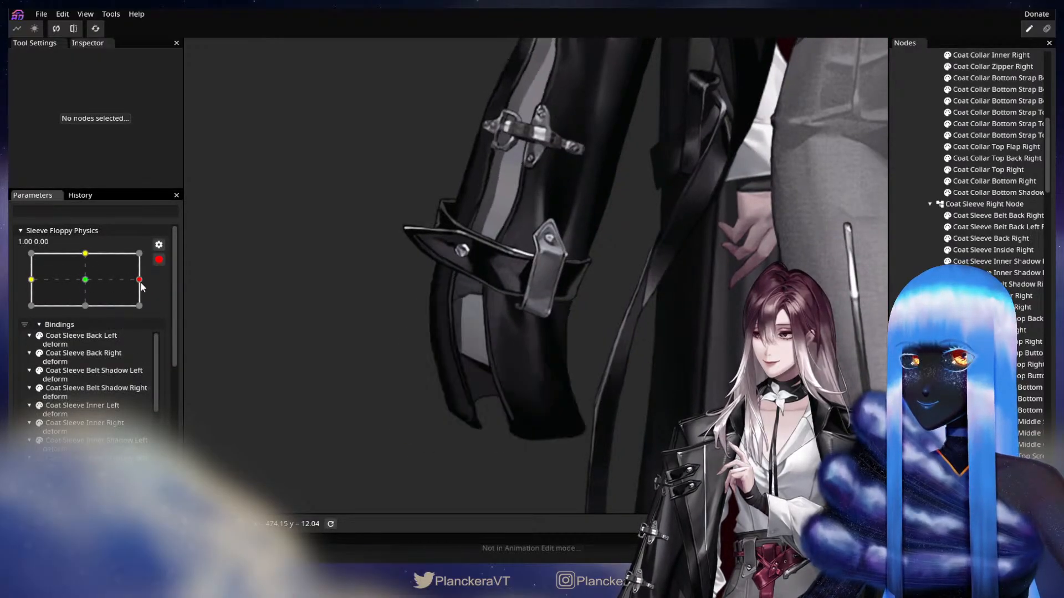
pyautogui.scroll(-2, 101, 422)
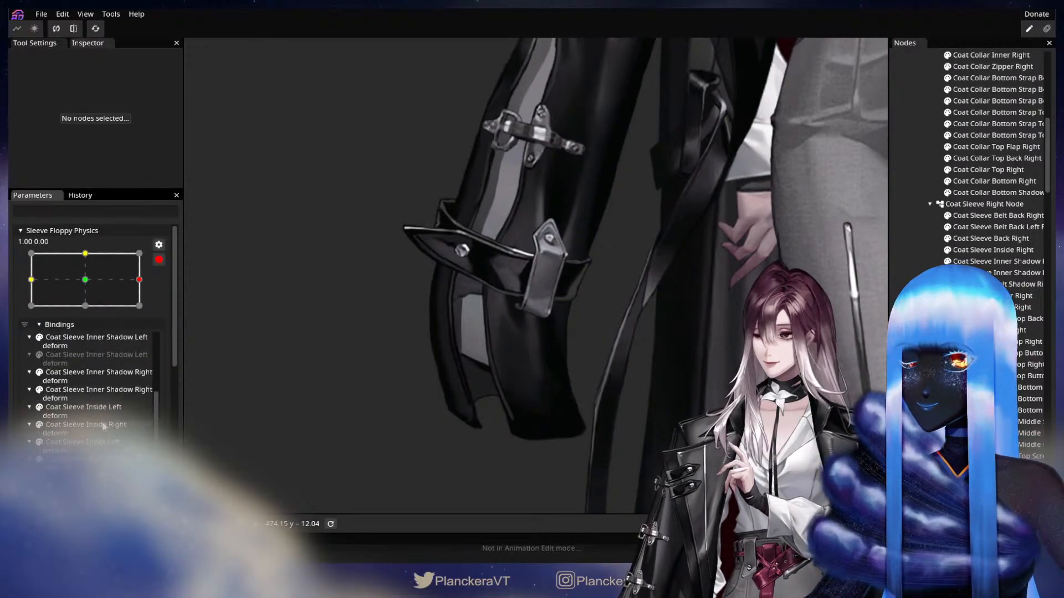
pyautogui.click(94, 355)
pyautogui.moveTo(715, 325); pyautogui.dragTo(192, 341)
pyautogui.moveTo(605, 344); pyautogui.dragTo(715, 396)
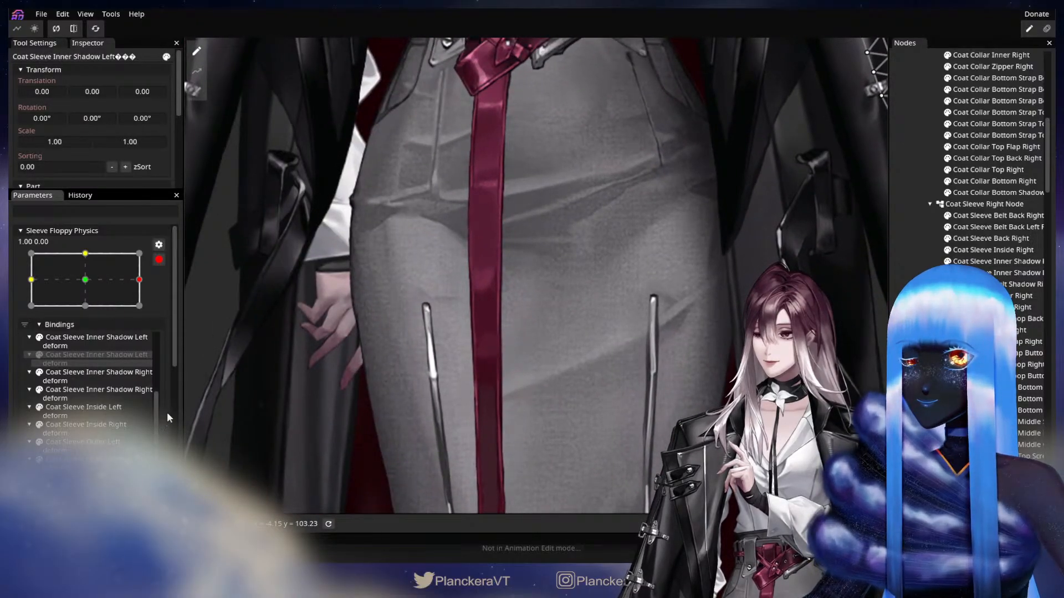
pyautogui.moveTo(758, 364); pyautogui.dragTo(838, 334)
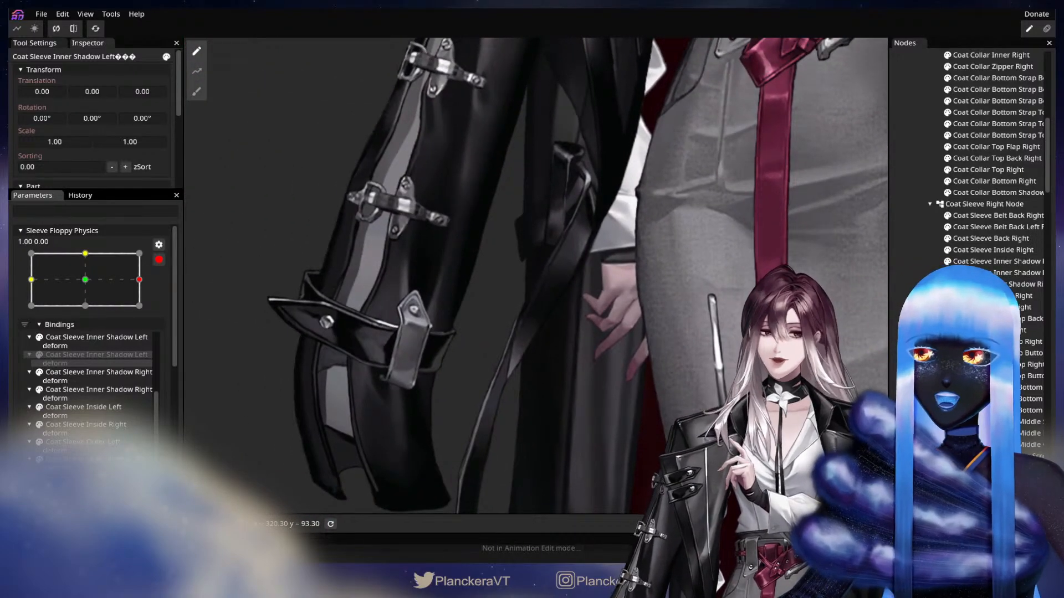
# At the 0.00, 1.00 keypoint, brush the Coat Sleeve Inner Right mesh's lower outer corner slightly further outward and down, then deselect it
pyautogui.click(86, 253)
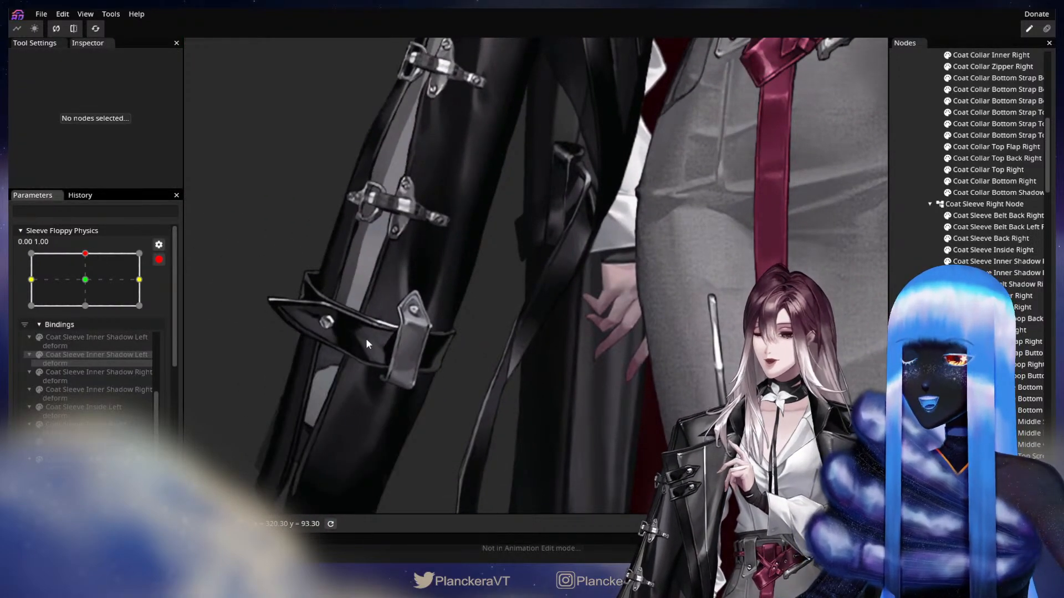
pyautogui.moveTo(347, 347); pyautogui.dragTo(493, 244)
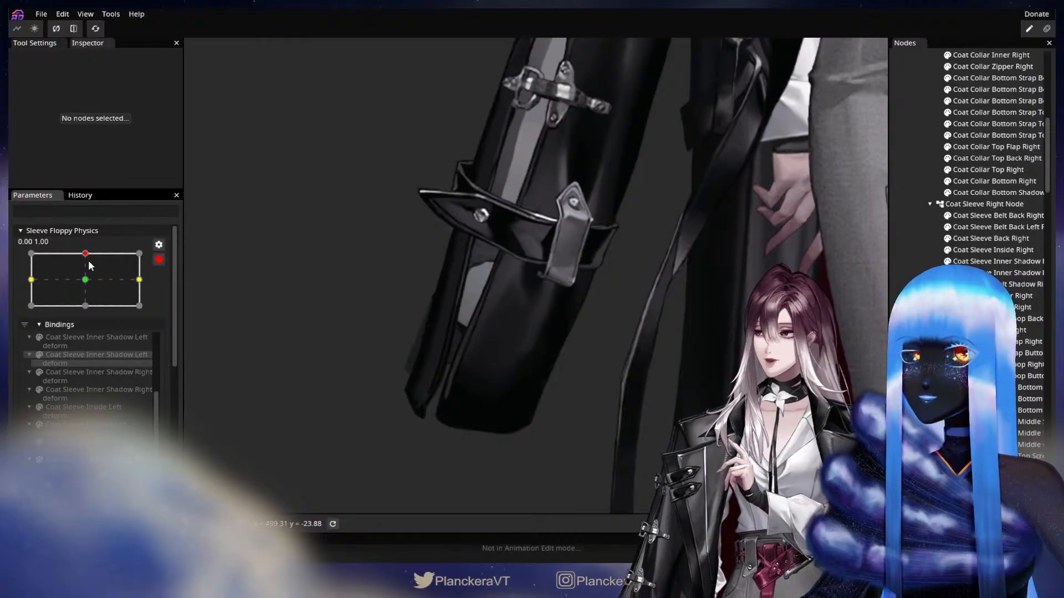
pyautogui.moveTo(88, 261)
pyautogui.mouseDown()
pyautogui.moveTo(86, 278)
pyautogui.moveTo(90, 258)
pyautogui.mouseUp()
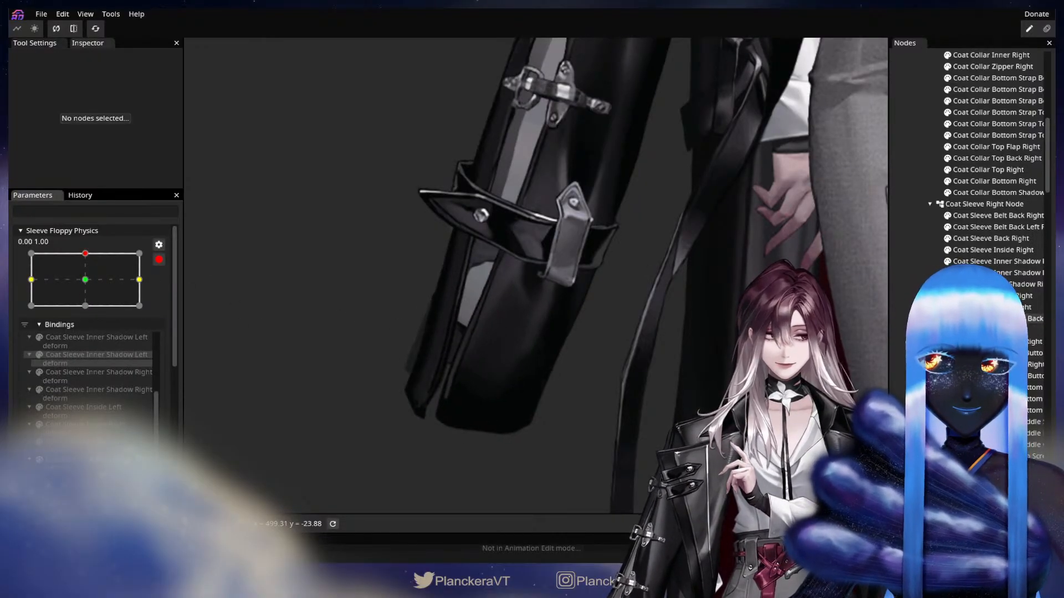
pyautogui.click(561, 286)
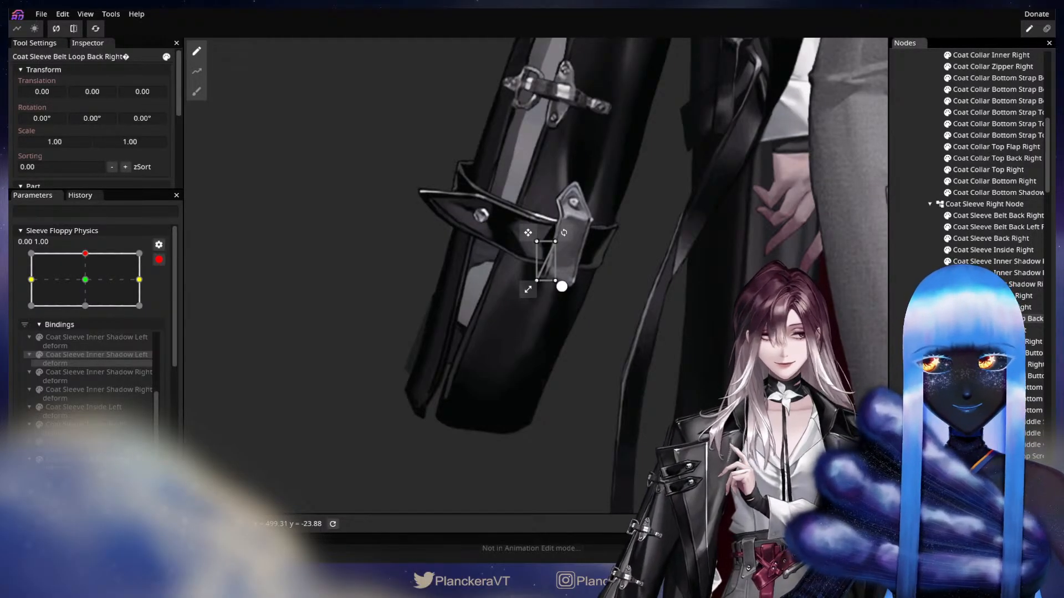
pyautogui.click(561, 286)
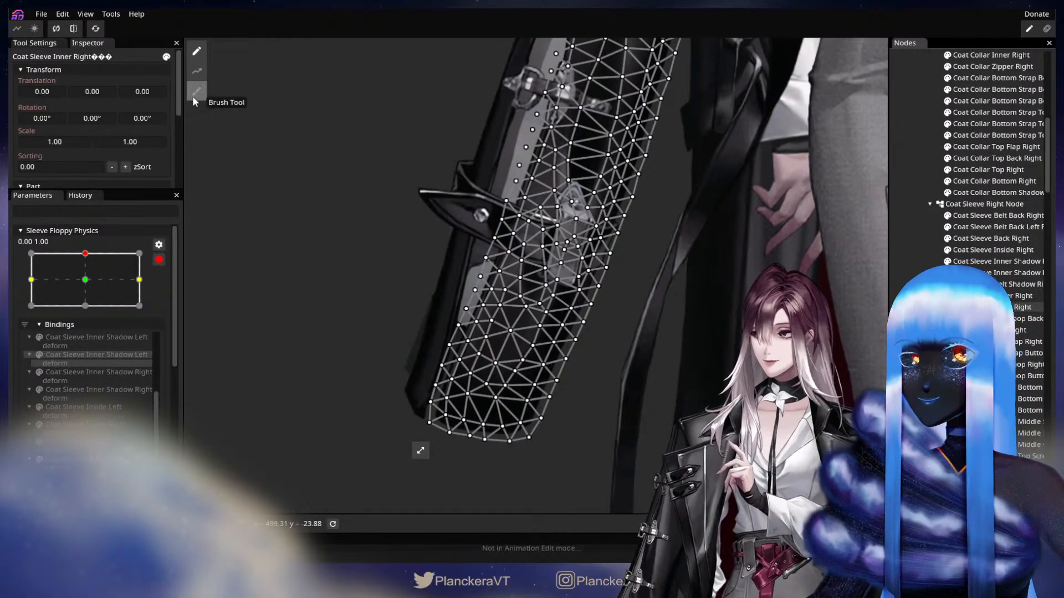
pyautogui.click(196, 92)
pyautogui.moveTo(448, 459); pyautogui.dragTo(441, 468)
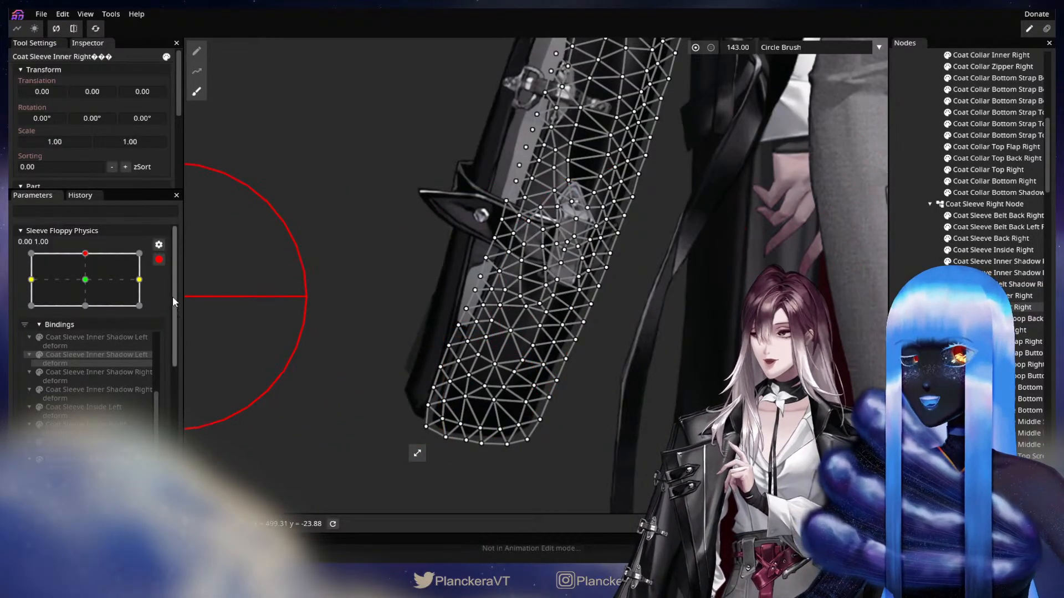
pyautogui.click(992, 306)
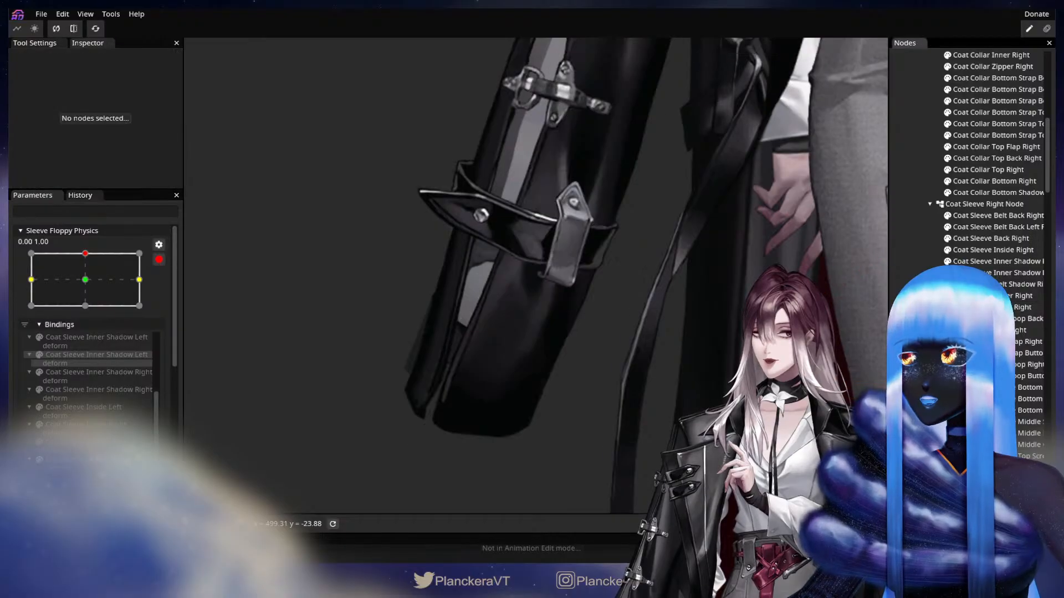
# Preview the sleeve motion around the 0.00, 1.00 keypoint and examine the Coat Sleeve Inner Right mesh around the cuff
pyautogui.moveTo(85, 253)
pyautogui.mouseDown()
pyautogui.moveTo(85, 279)
pyautogui.moveTo(91, 254)
pyautogui.mouseUp()
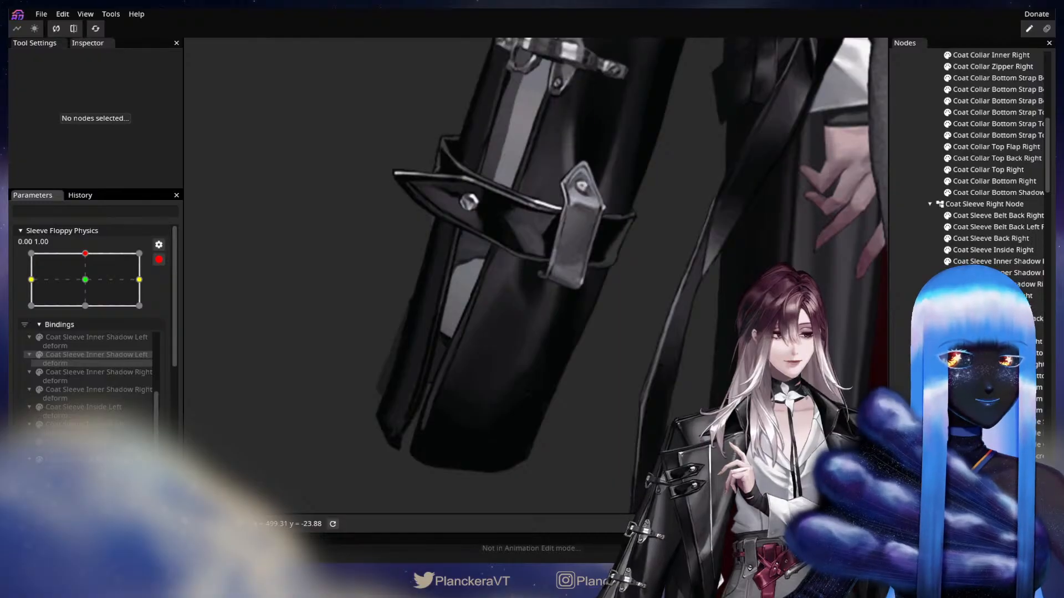
pyautogui.click(987, 307)
pyautogui.scroll(2, 637, 370)
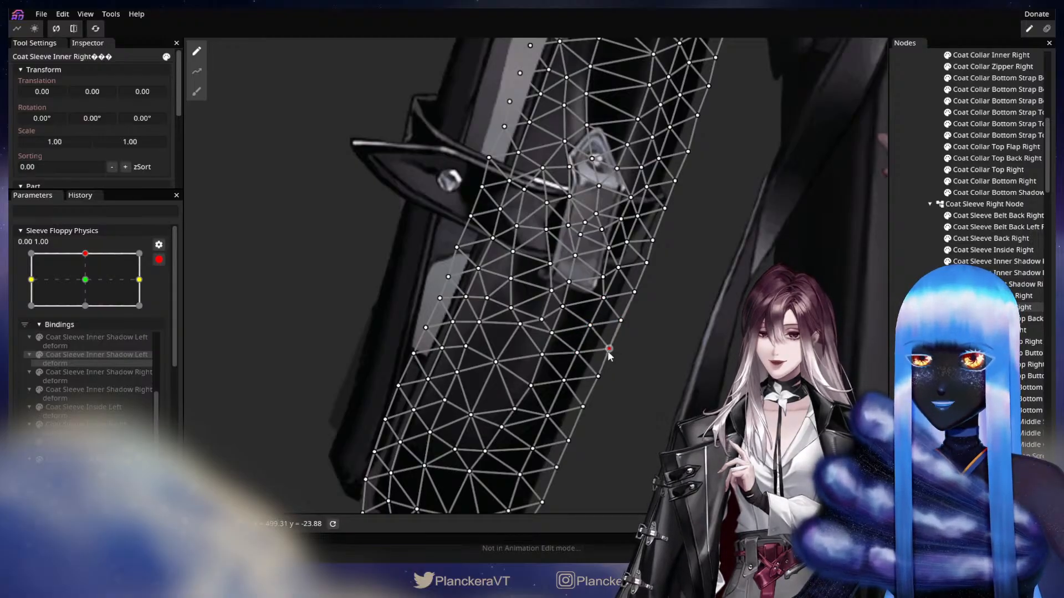
pyautogui.click(616, 374)
pyautogui.scroll(-3, 614, 373)
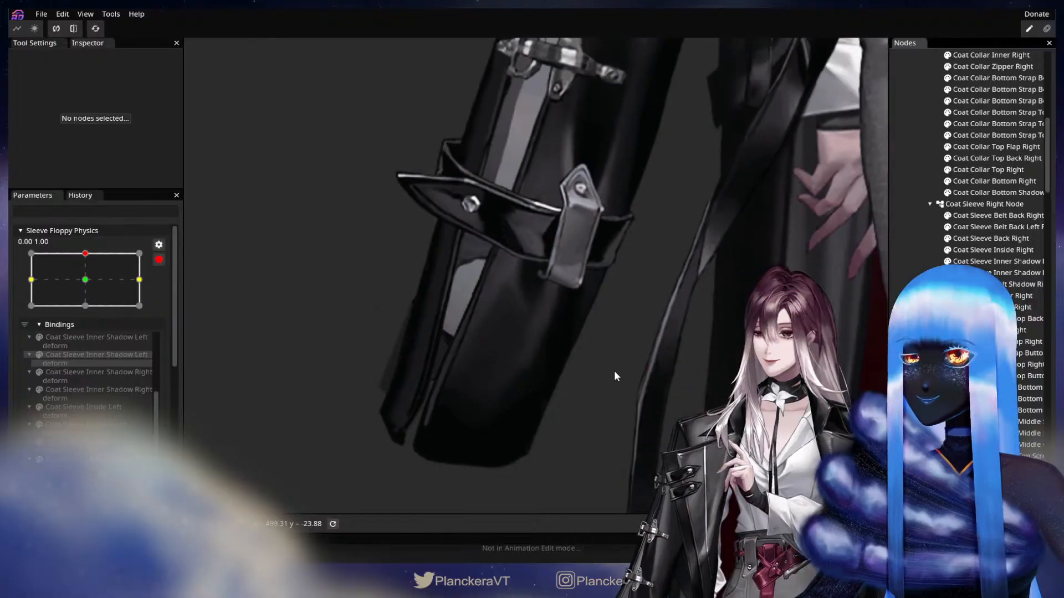
pyautogui.moveTo(629, 395)
pyautogui.mouseDown()
pyautogui.moveTo(699, 372)
pyautogui.moveTo(723, 383)
pyautogui.mouseUp()
pyautogui.scroll(2, 724, 383)
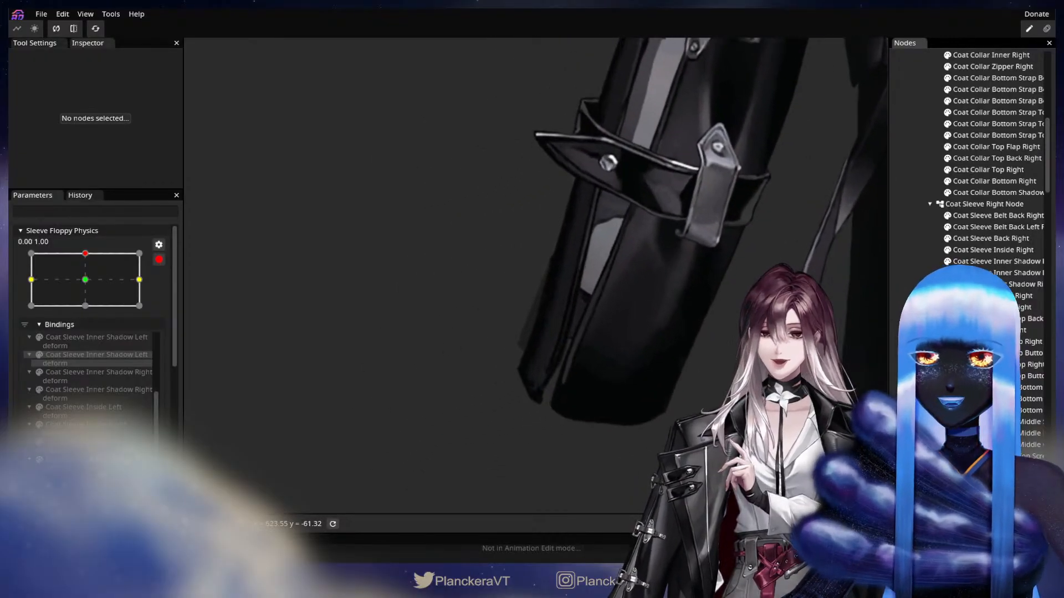
# Brush the Coat Sleeve Back Right mesh's outer corner inward and its lower edge down at size 90, then deselect it and preview the motion
pyautogui.click(992, 238)
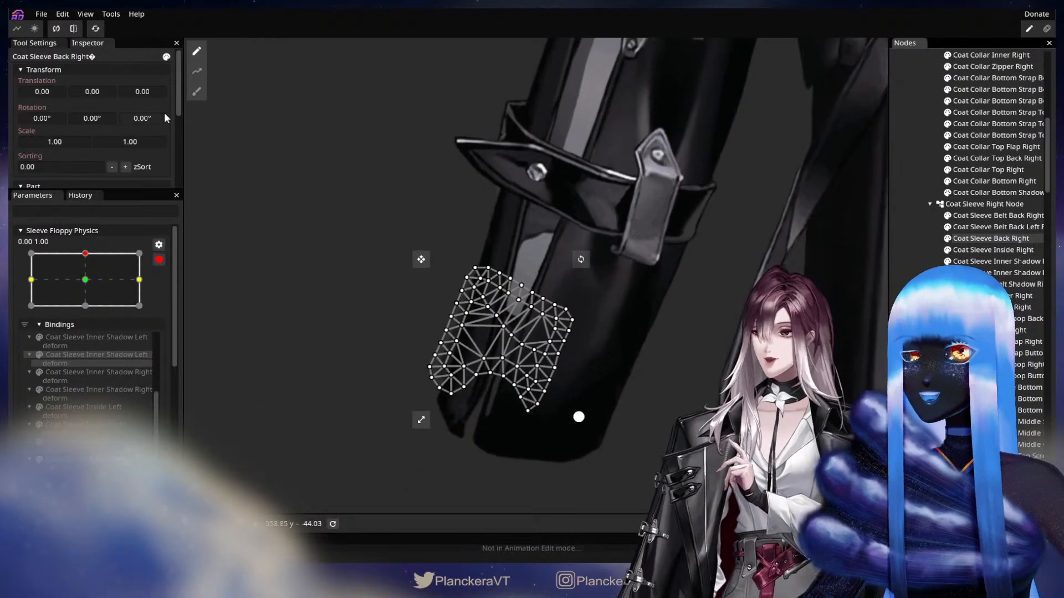
pyautogui.click(197, 92)
pyautogui.moveTo(742, 48); pyautogui.dragTo(712, 52)
pyautogui.moveTo(364, 361)
pyautogui.mouseDown()
pyautogui.moveTo(381, 334)
pyautogui.moveTo(405, 344)
pyautogui.moveTo(406, 290)
pyautogui.moveTo(417, 291)
pyautogui.moveTo(373, 372)
pyautogui.mouseUp()
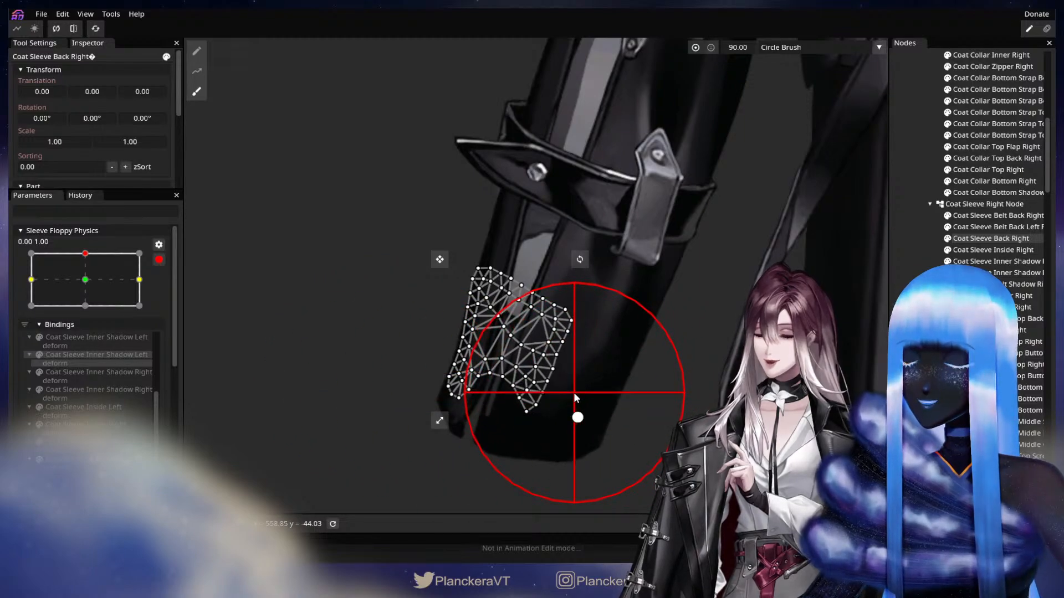
pyautogui.moveTo(574, 392)
pyautogui.mouseDown()
pyautogui.moveTo(501, 408)
pyautogui.moveTo(498, 420)
pyautogui.mouseUp()
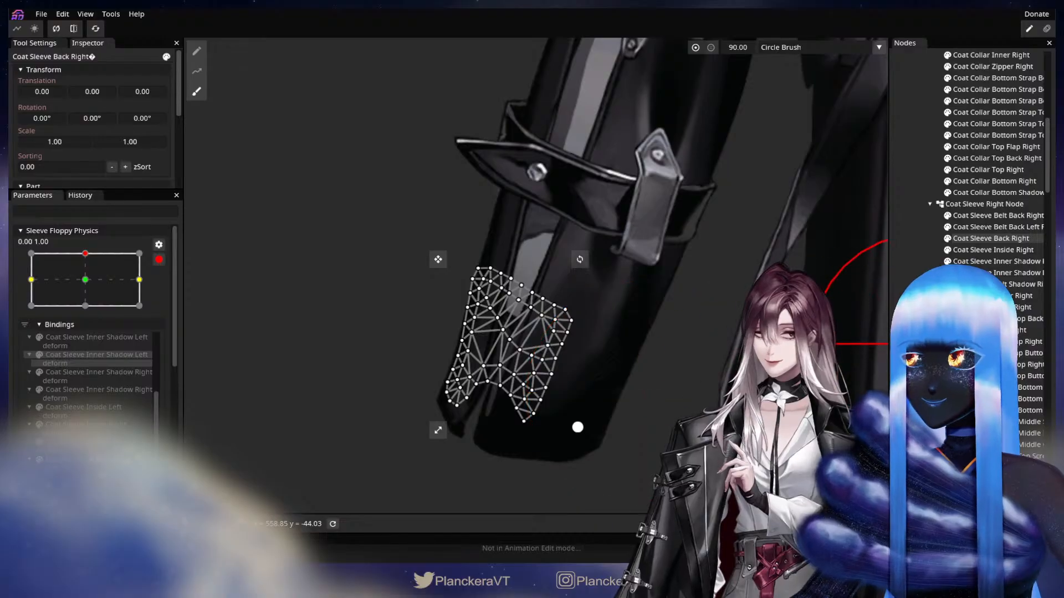
pyautogui.press('Escape')
pyautogui.moveTo(665, 393)
pyautogui.mouseDown()
pyautogui.moveTo(680, 387)
pyautogui.moveTo(680, 402)
pyautogui.mouseUp()
pyautogui.moveTo(86, 257)
pyautogui.mouseDown()
pyautogui.moveTo(88, 279)
pyautogui.moveTo(98, 255)
pyautogui.mouseUp()
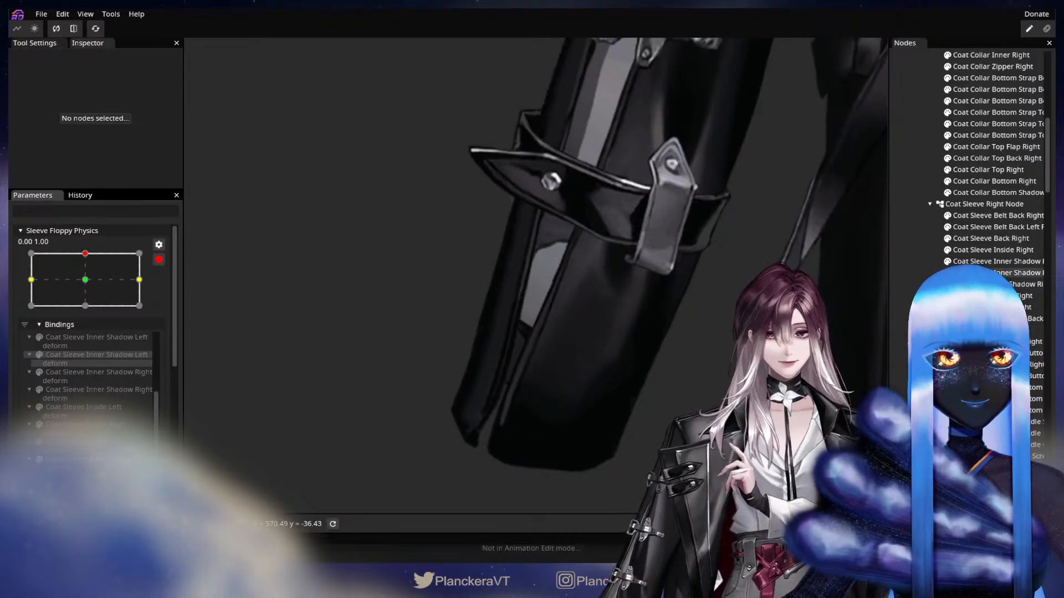
# Brush the lower edge of the Coat Sleeve Inside Right mesh downward with the size 90 circle brush
pyautogui.click(529, 372)
pyautogui.click(997, 252)
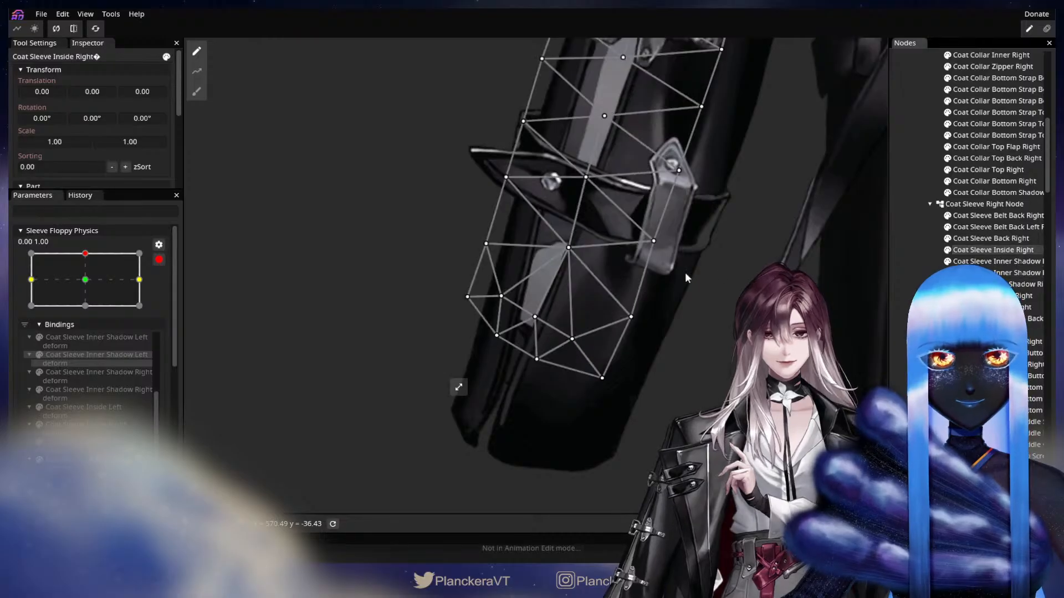
pyautogui.click(196, 91)
pyautogui.moveTo(525, 348)
pyautogui.mouseDown()
pyautogui.moveTo(511, 360)
pyautogui.moveTo(520, 363)
pyautogui.mouseUp()
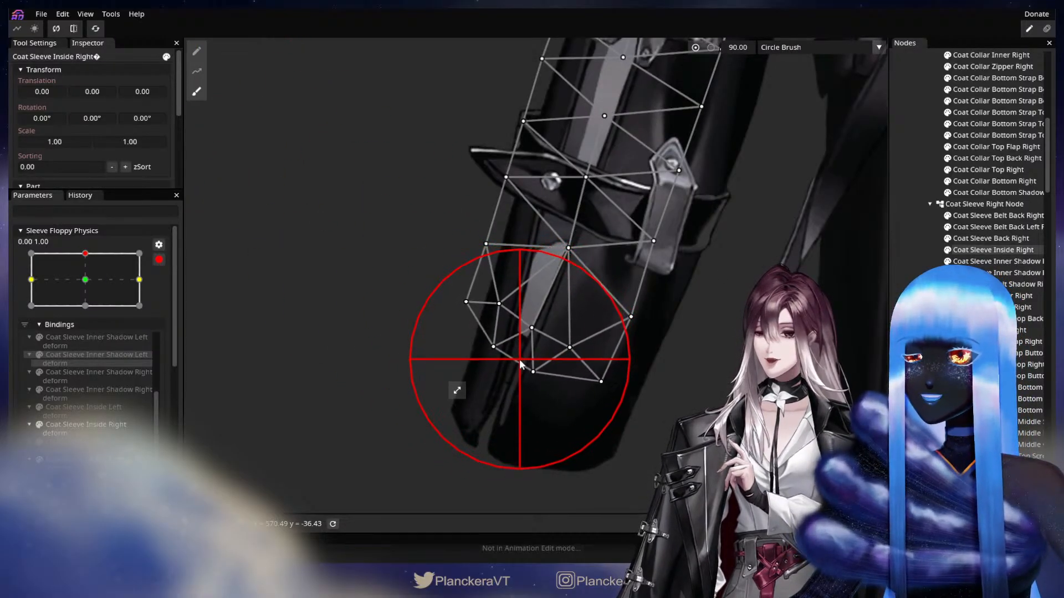
# Brush the upper edge of the Coat Sleeve Back Right mesh downward below the lower belt, then deselect the mesh
pyautogui.click(997, 239)
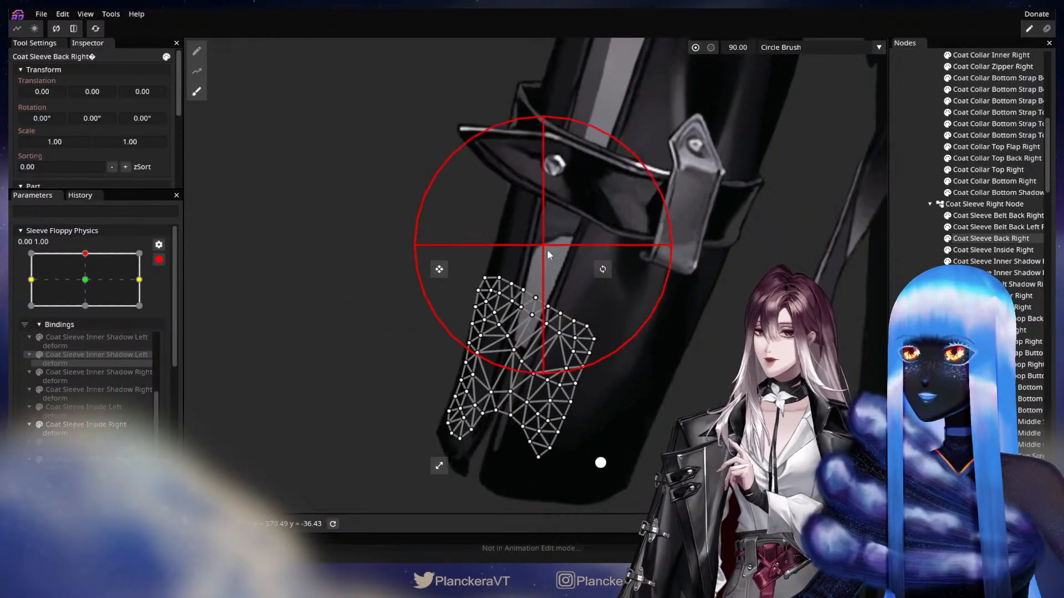
pyautogui.moveTo(548, 253); pyautogui.dragTo(540, 297)
pyautogui.click(990, 238)
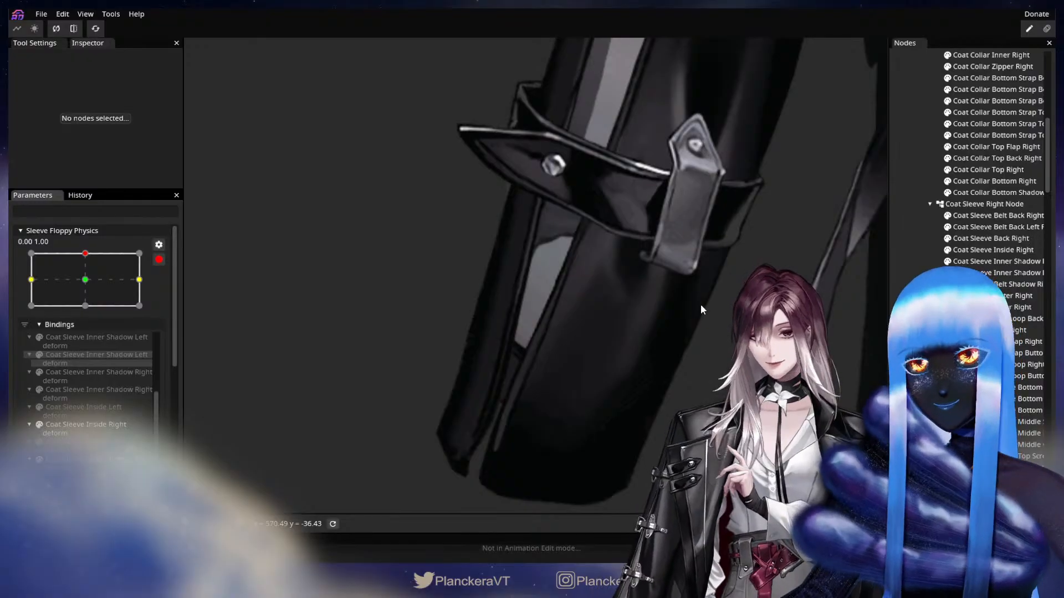
# Brush the lower end of the Coat Sleeve Inner Shadow Right mesh down along the cuff opening at size 90 and preview the motion
pyautogui.moveTo(700, 305); pyautogui.dragTo(658, 324)
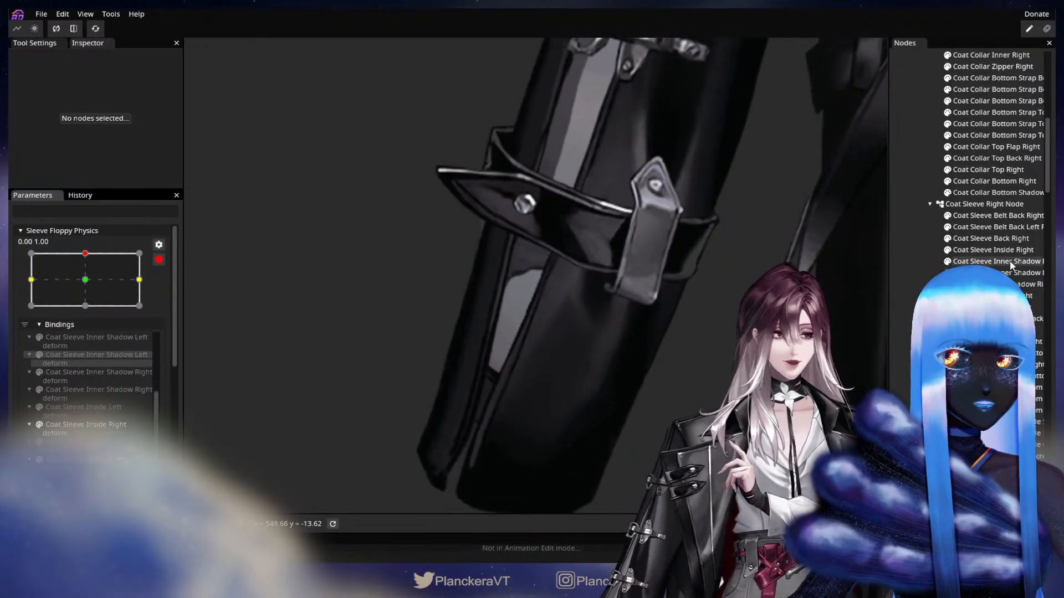
pyautogui.click(1011, 261)
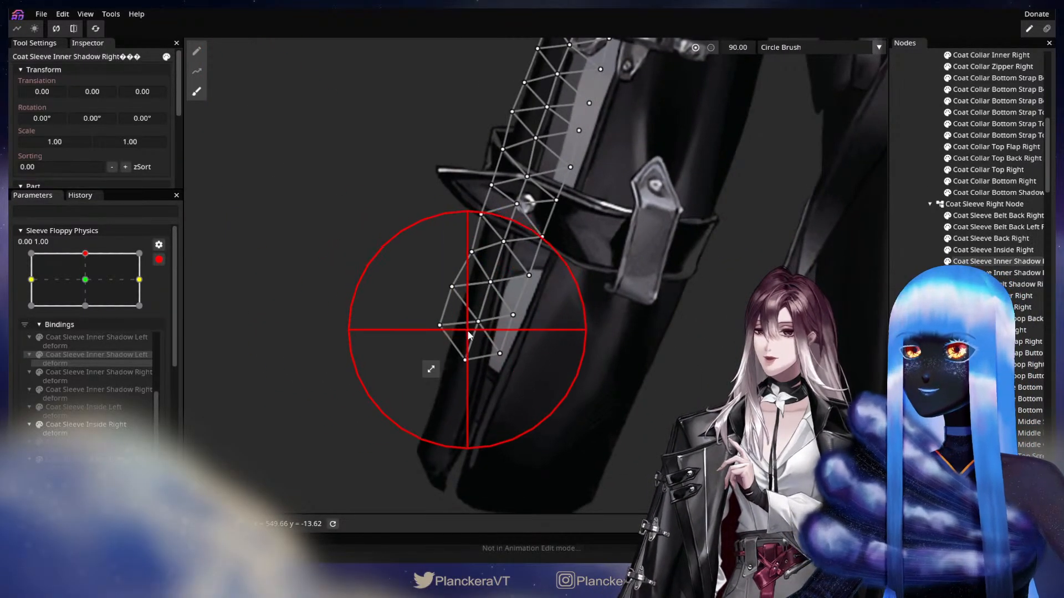
pyautogui.moveTo(468, 334); pyautogui.dragTo(480, 363)
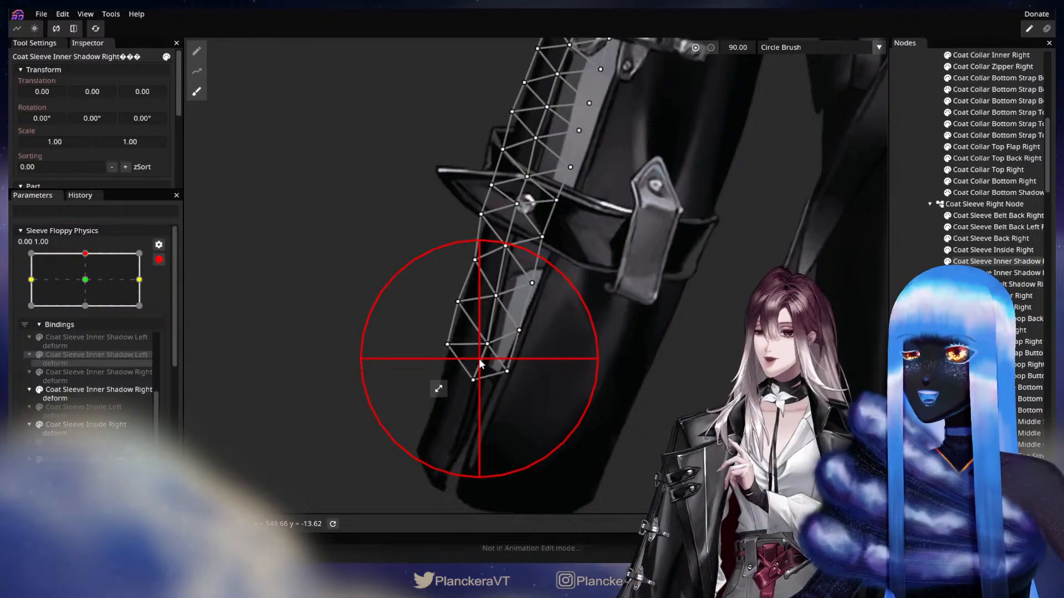
pyautogui.moveTo(528, 337); pyautogui.dragTo(531, 338)
pyautogui.click(92, 269)
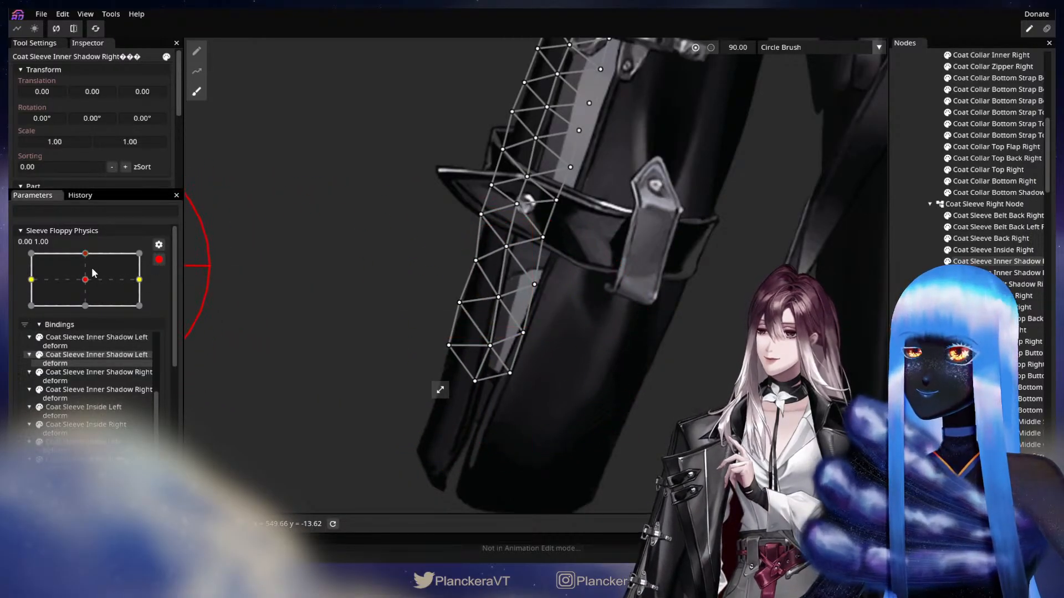
pyautogui.click(85, 253)
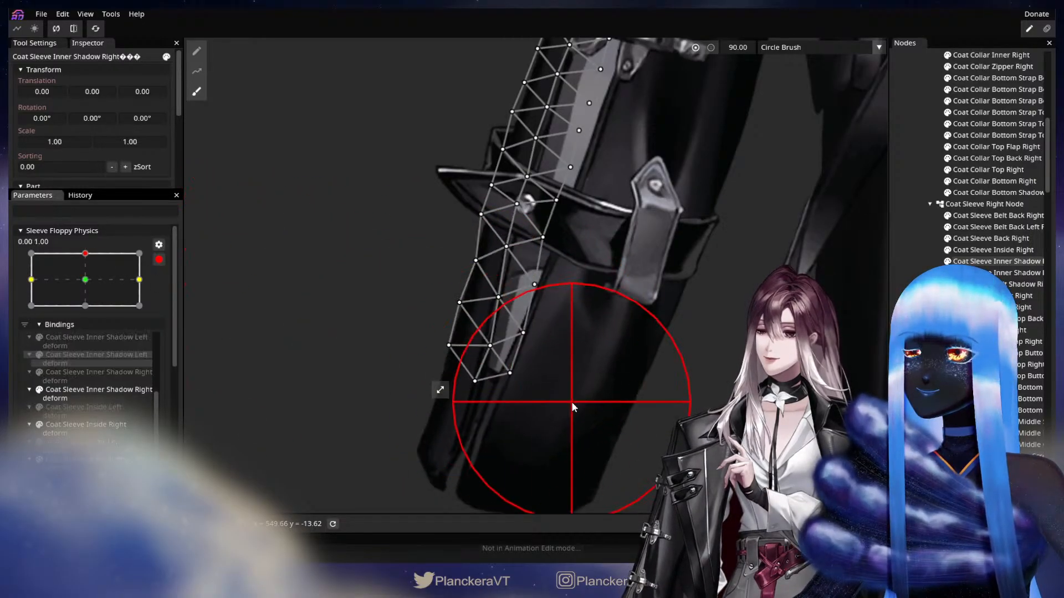
# Nudge individual vertices on the inner edge of the Coat Sleeve Inner Shadow Right mesh below the lower belt, then deselect the mesh
pyautogui.click(196, 56)
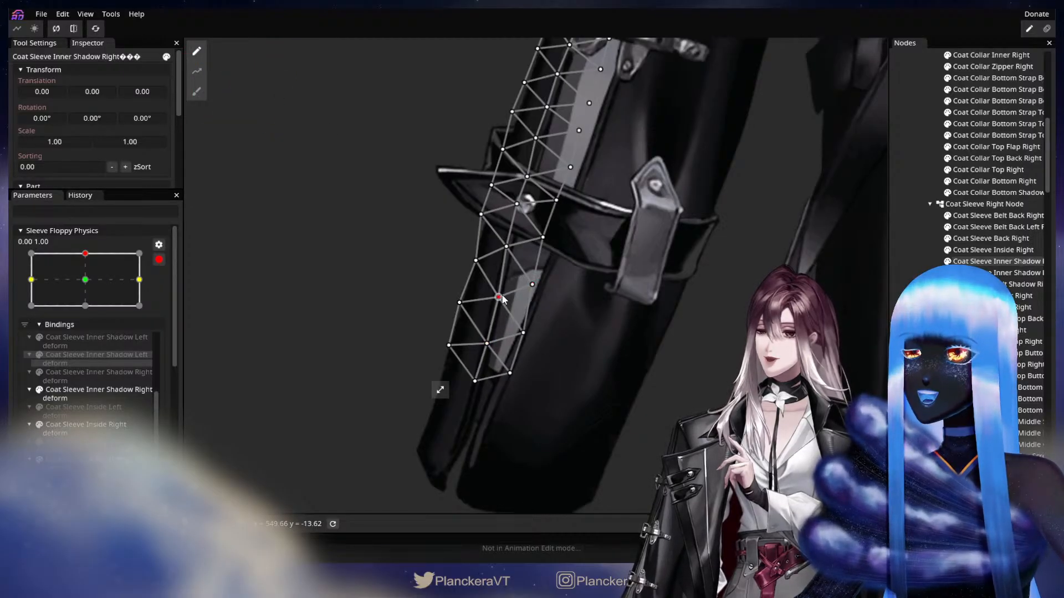
pyautogui.click(522, 332)
pyautogui.moveTo(98, 276); pyautogui.dragTo(88, 254)
pyautogui.click(531, 284)
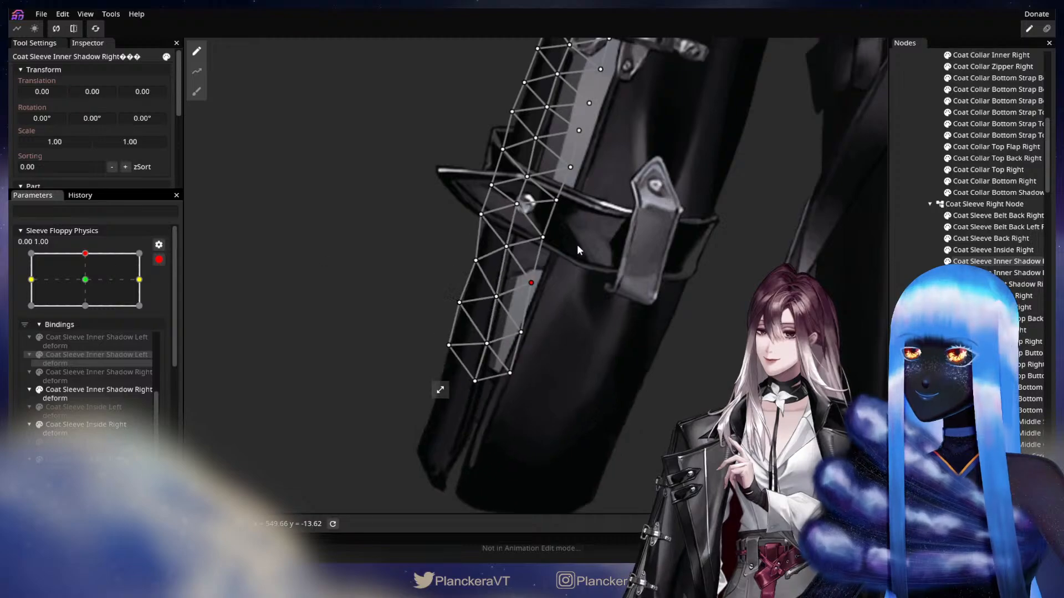
pyautogui.moveTo(577, 244); pyautogui.dragTo(570, 297)
pyautogui.click(896, 328)
# Disarm Sleeve Floppy Physics to check the right sleeve's overall shape, then arm the parameter again
pyautogui.scroll(-4, 670, 372)
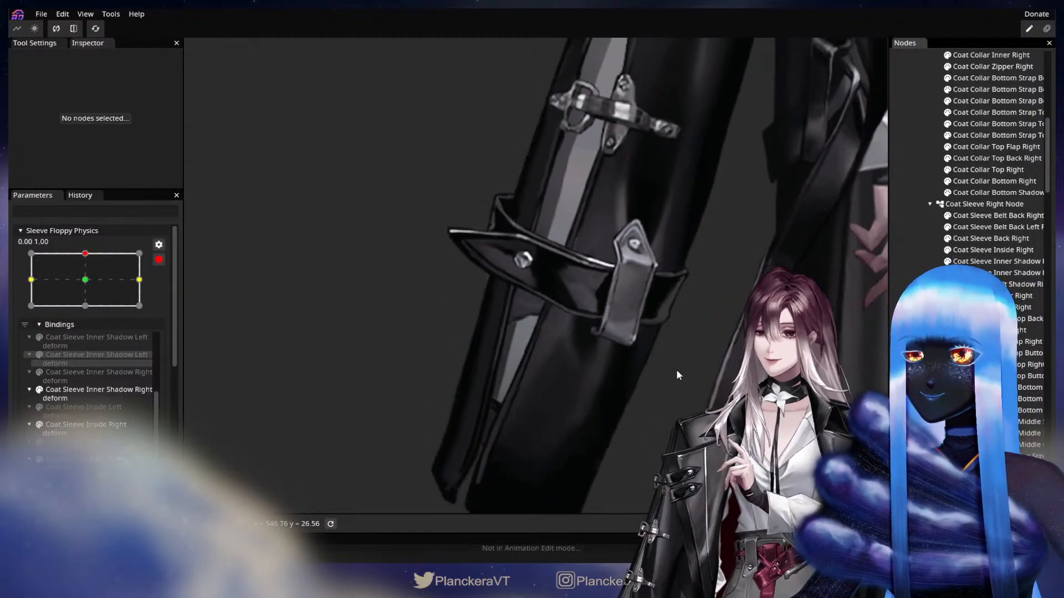
pyautogui.scroll(10, 84, 332)
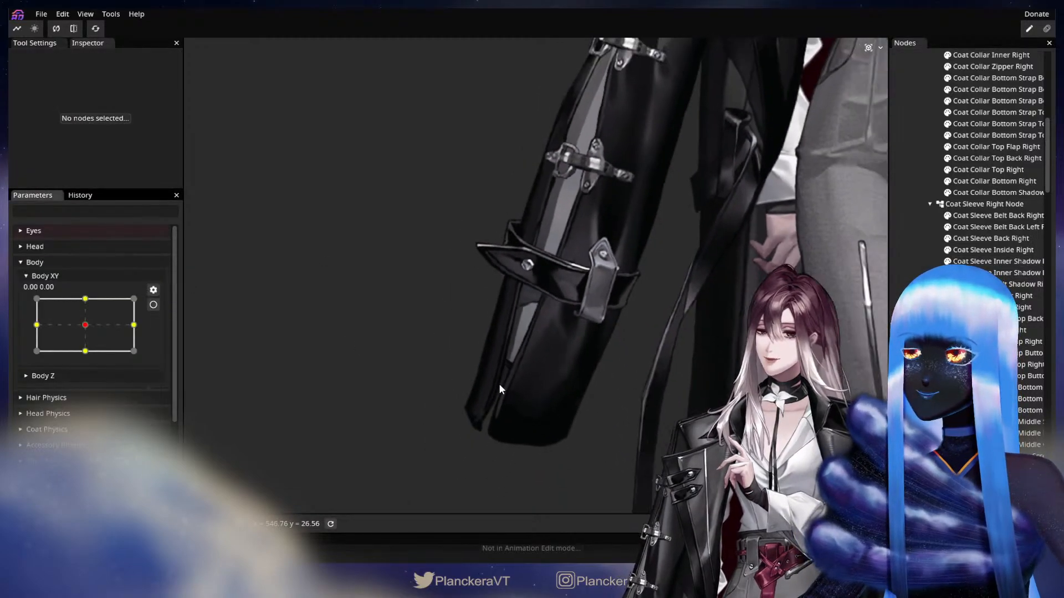
pyautogui.scroll(-4, 69, 350)
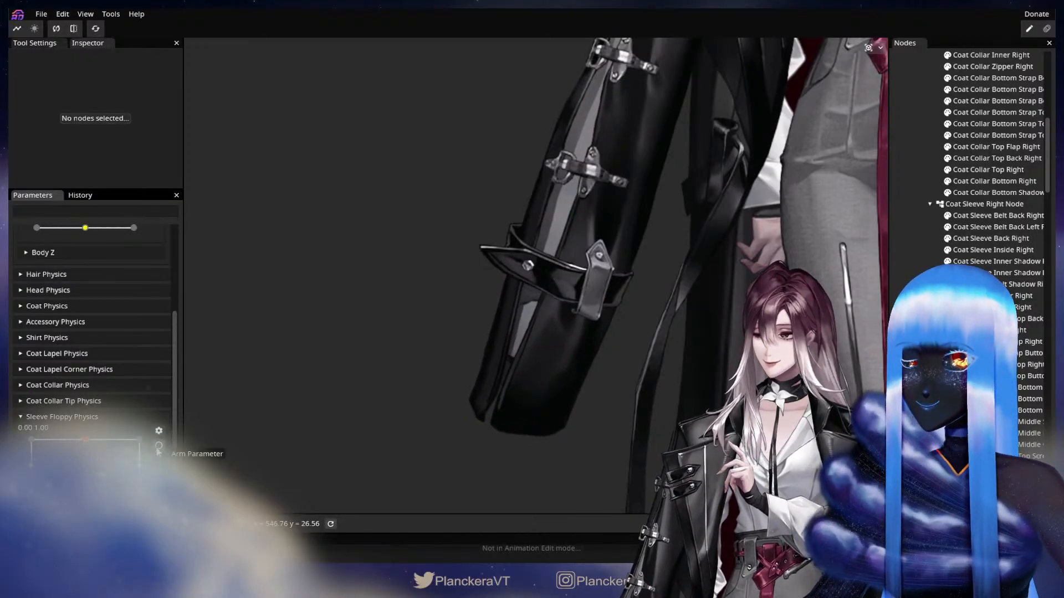
pyautogui.scroll(5, 88, 332)
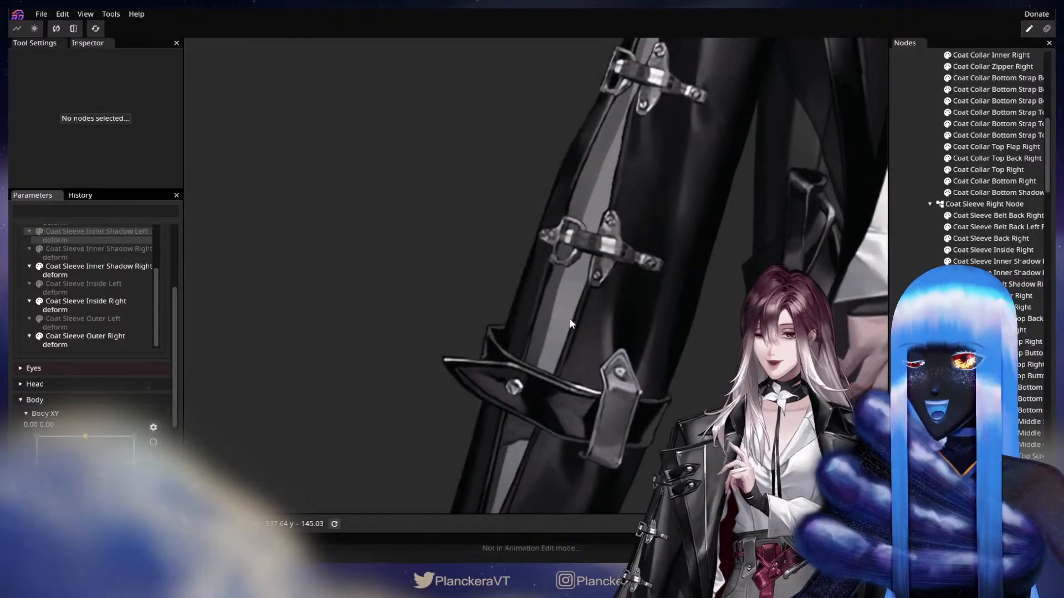
# Set the circle brush to size 51 and push the Coat Sleeve Outer Right mesh's inner edge toward the sleeve opening above the lower belt
pyautogui.click(989, 296)
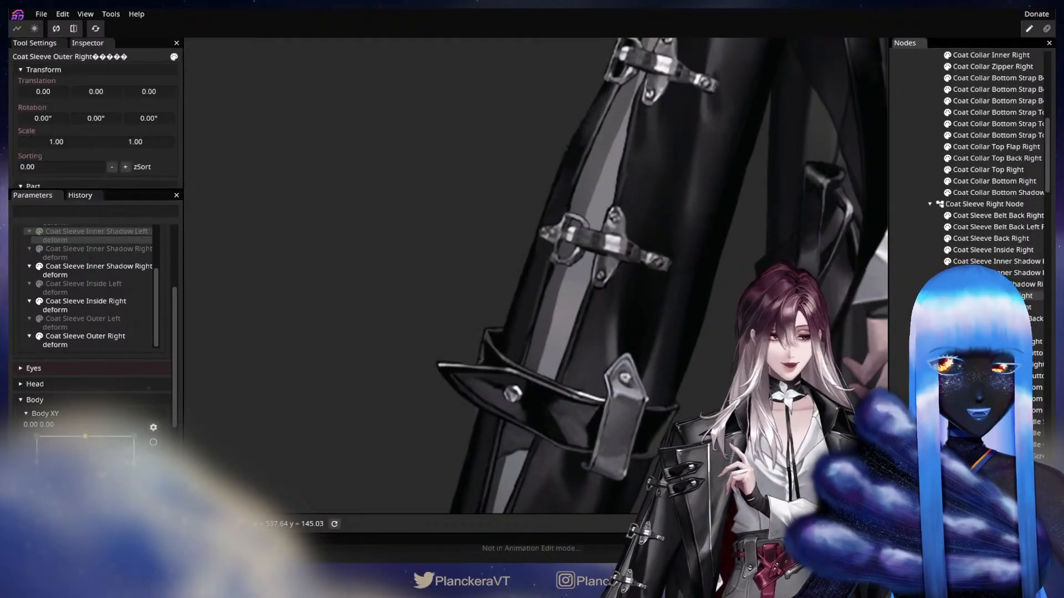
pyautogui.click(197, 91)
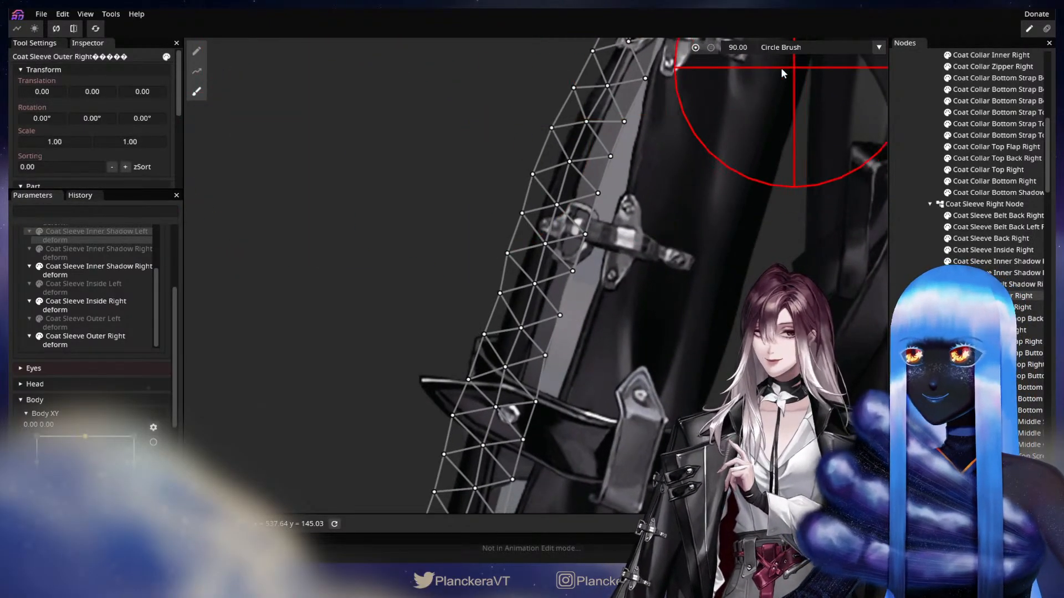
pyautogui.moveTo(782, 73)
pyautogui.mouseDown()
pyautogui.moveTo(719, 69)
pyautogui.moveTo(739, 49)
pyautogui.mouseUp()
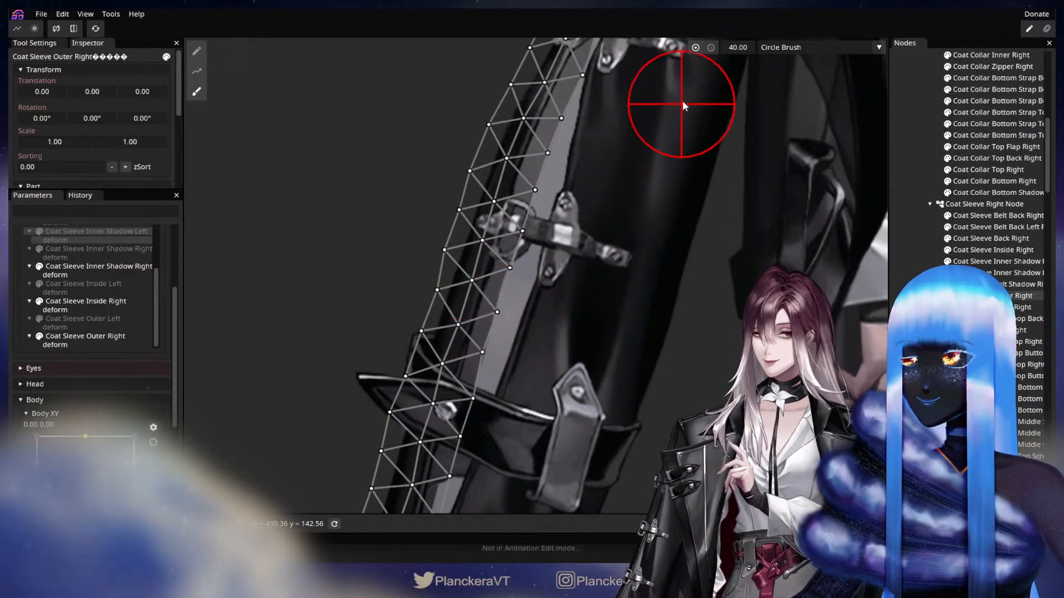
pyautogui.moveTo(743, 48); pyautogui.dragTo(748, 49)
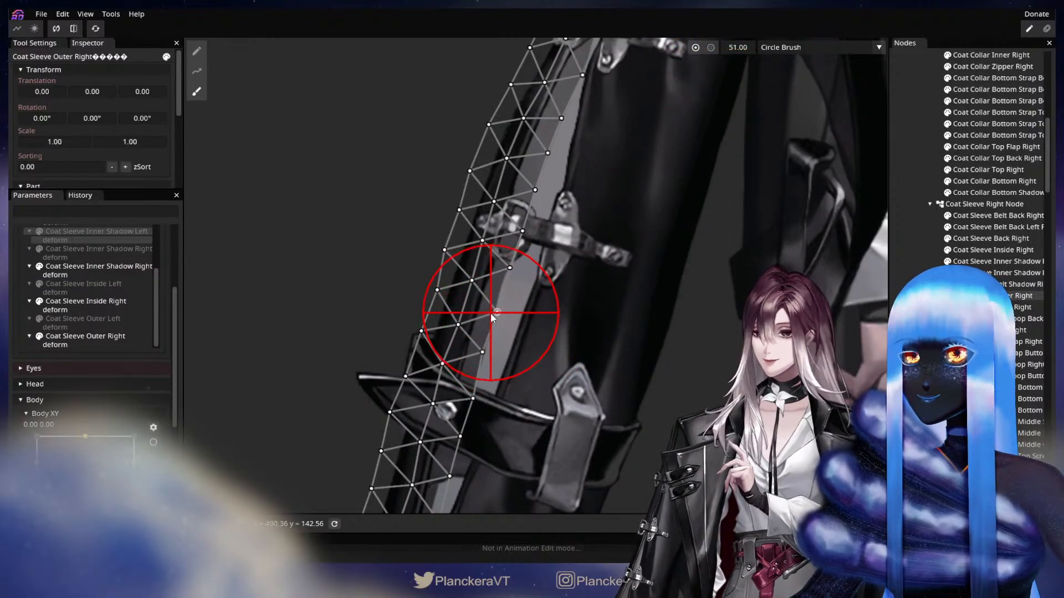
pyautogui.moveTo(489, 320); pyautogui.dragTo(496, 329)
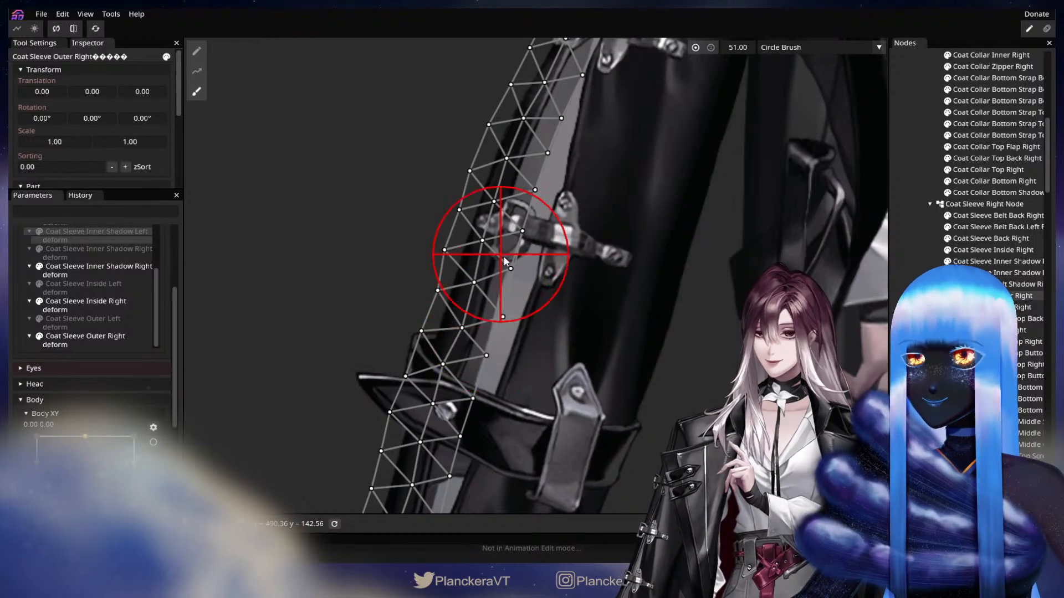
pyautogui.moveTo(669, 325); pyautogui.dragTo(724, 329)
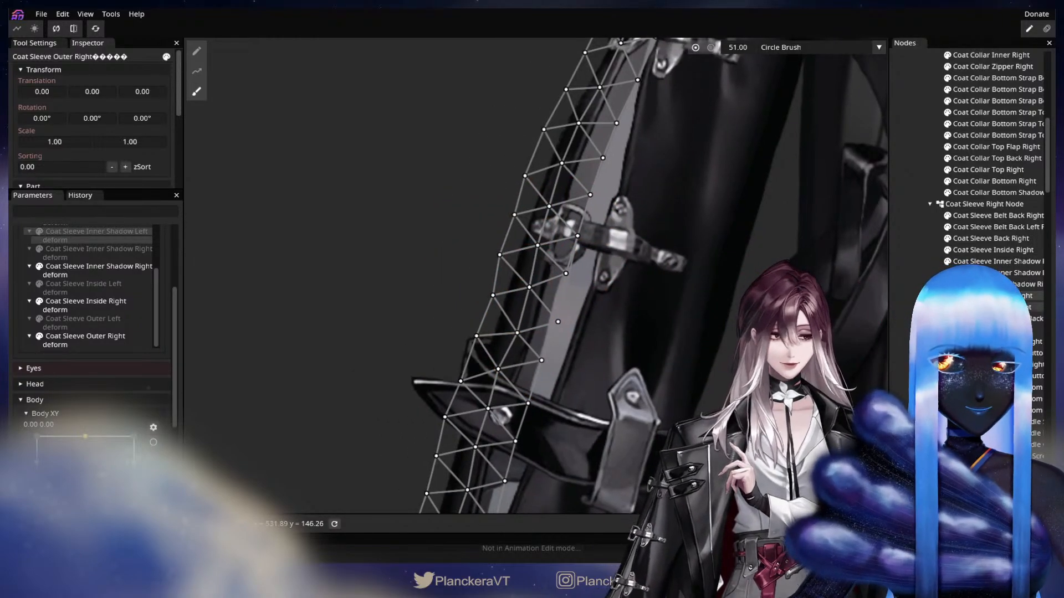
# Brush the Coat Sleeve Inner Right mesh's opening edge outward between the lower belt and the buckle above it at size 51
pyautogui.click(992, 307)
pyautogui.click(197, 91)
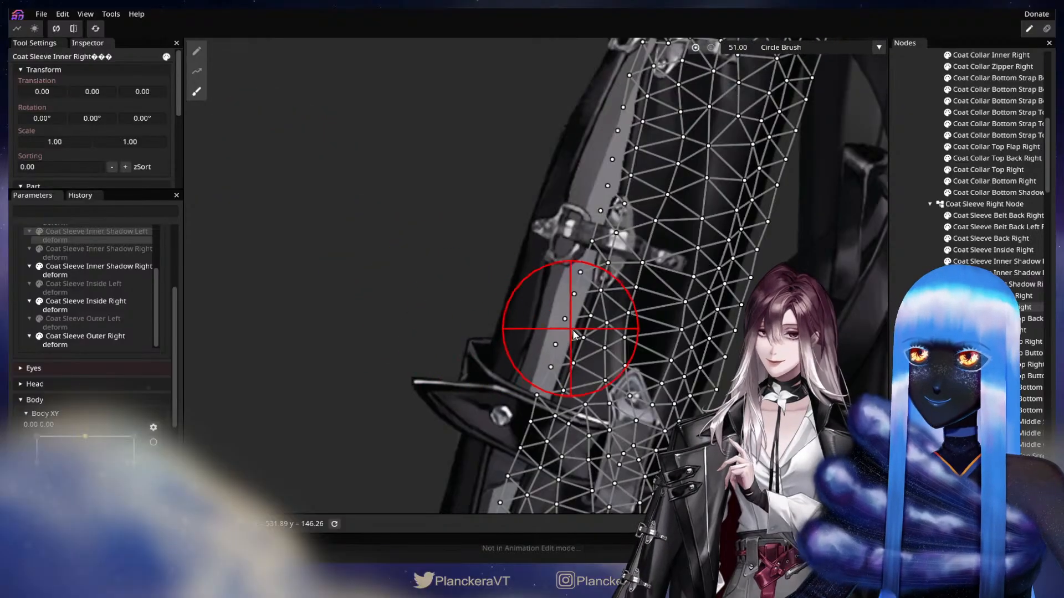
pyautogui.moveTo(573, 346); pyautogui.dragTo(556, 345)
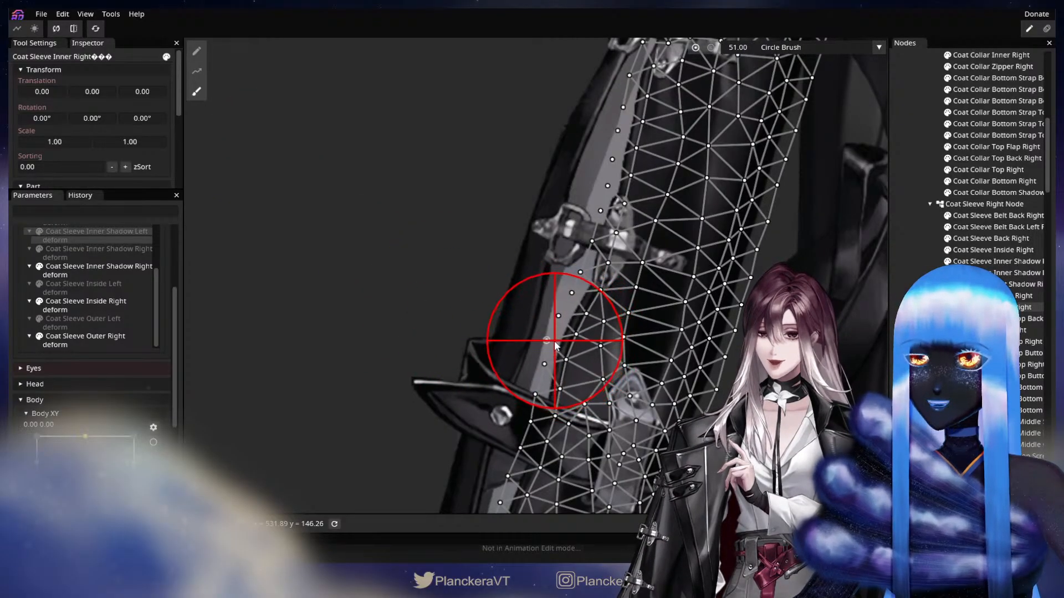
pyautogui.moveTo(726, 215); pyautogui.dragTo(685, 385)
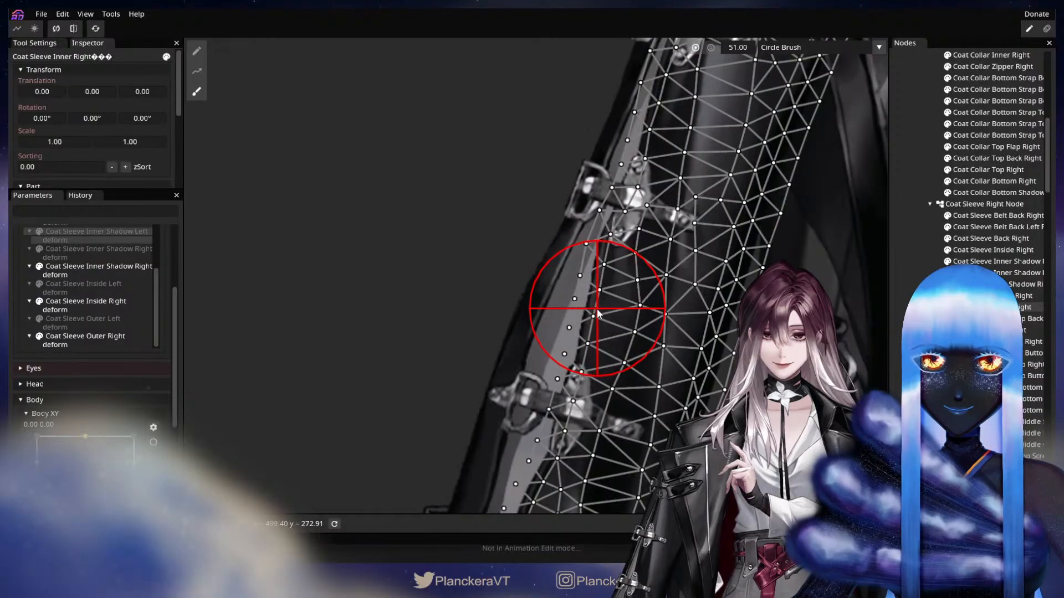
pyautogui.moveTo(654, 337); pyautogui.dragTo(661, 211)
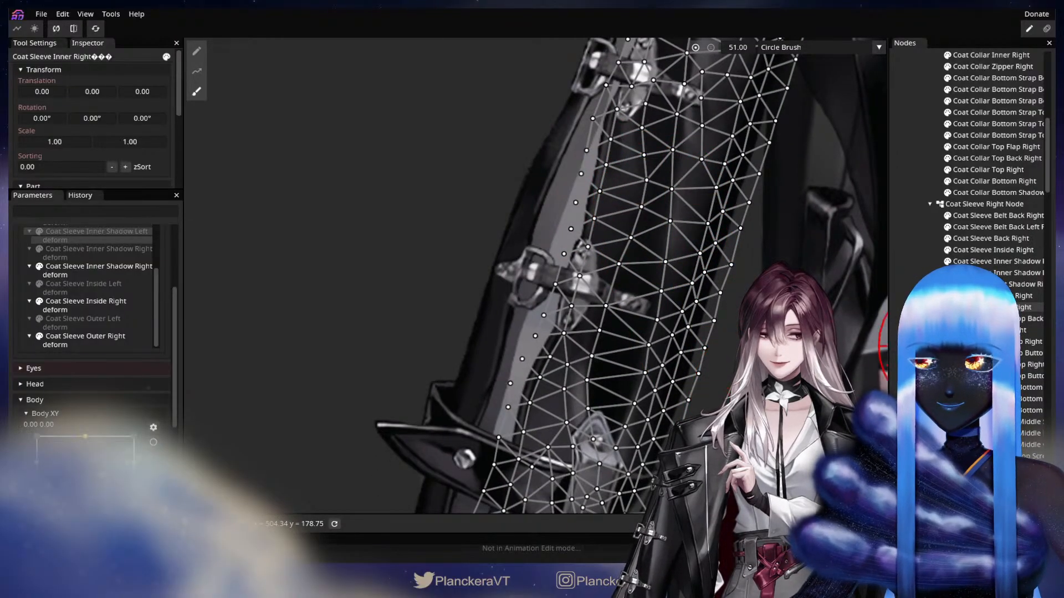
# Brush the Coat Sleeve Inner Shadow Right mesh's edge toward the inner sleeve panel just above the lower belt and preview the motion
pyautogui.click(1009, 266)
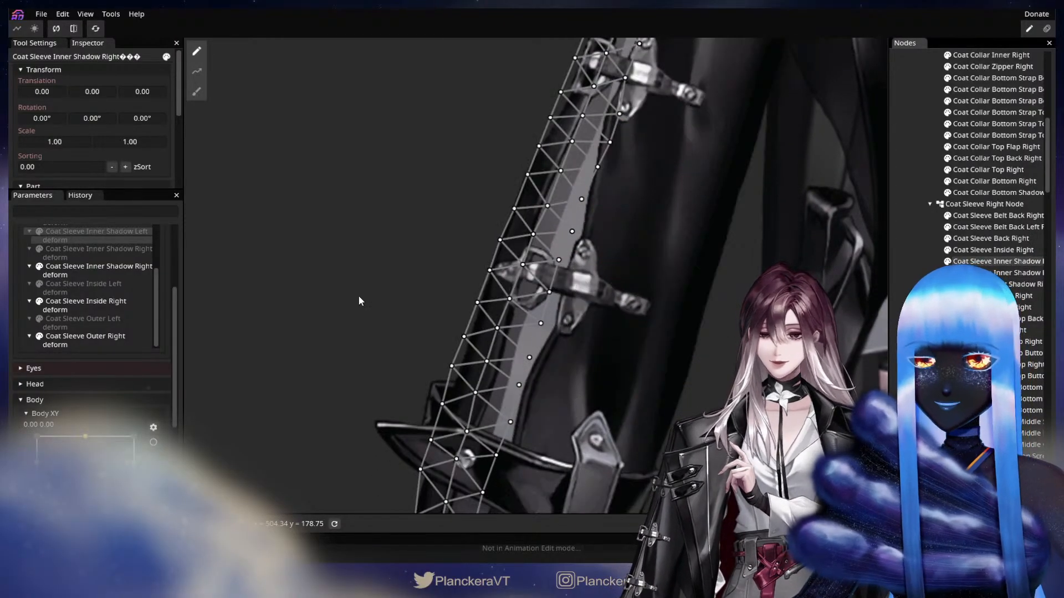
pyautogui.scroll(4, 162, 274)
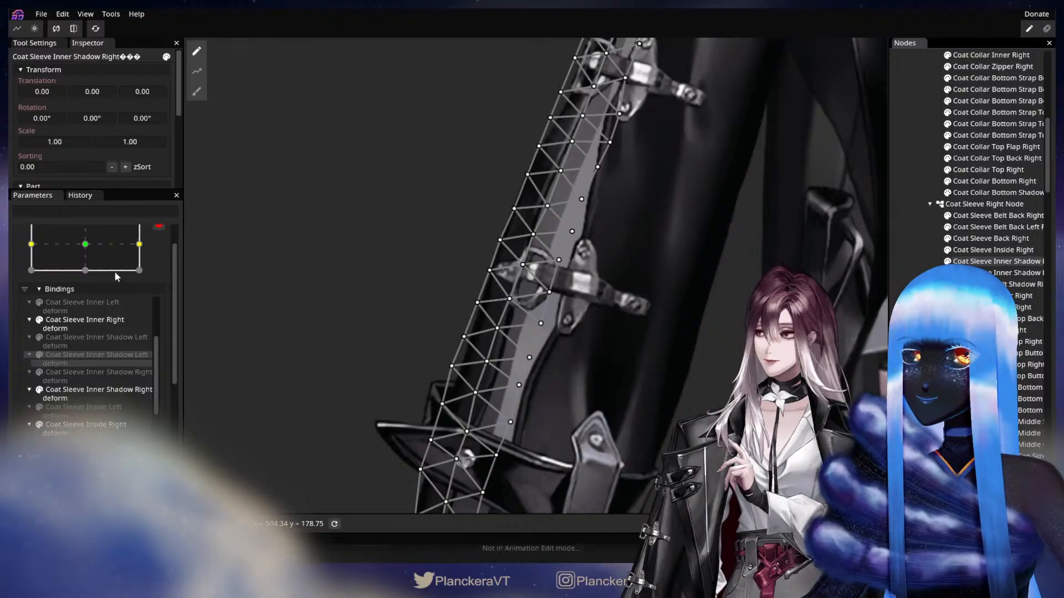
pyautogui.scroll(2, 114, 271)
pyautogui.click(85, 280)
pyautogui.click(86, 254)
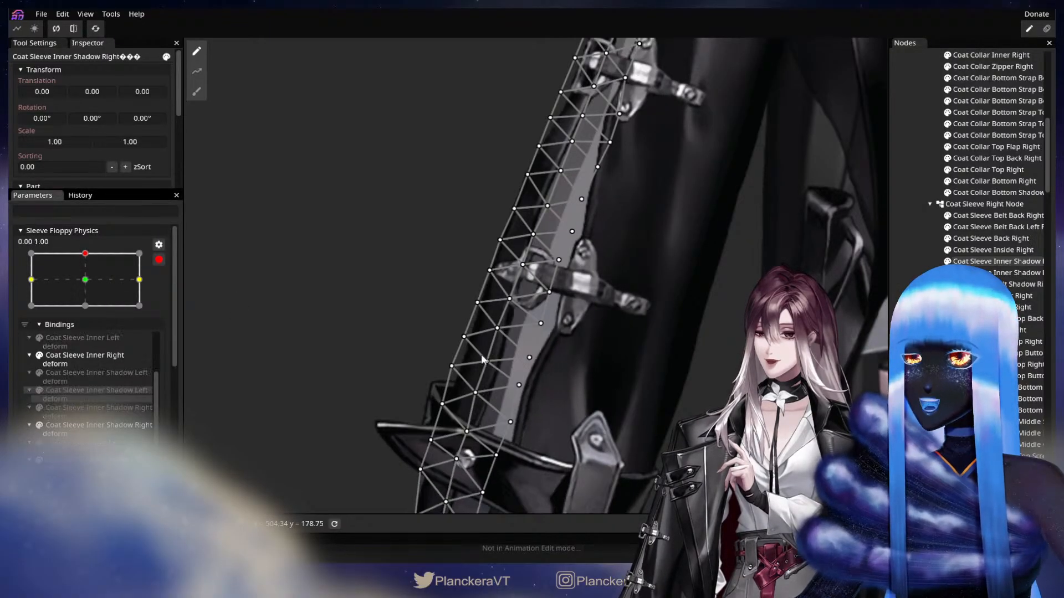
pyautogui.click(197, 92)
pyautogui.moveTo(518, 389); pyautogui.dragTo(551, 384)
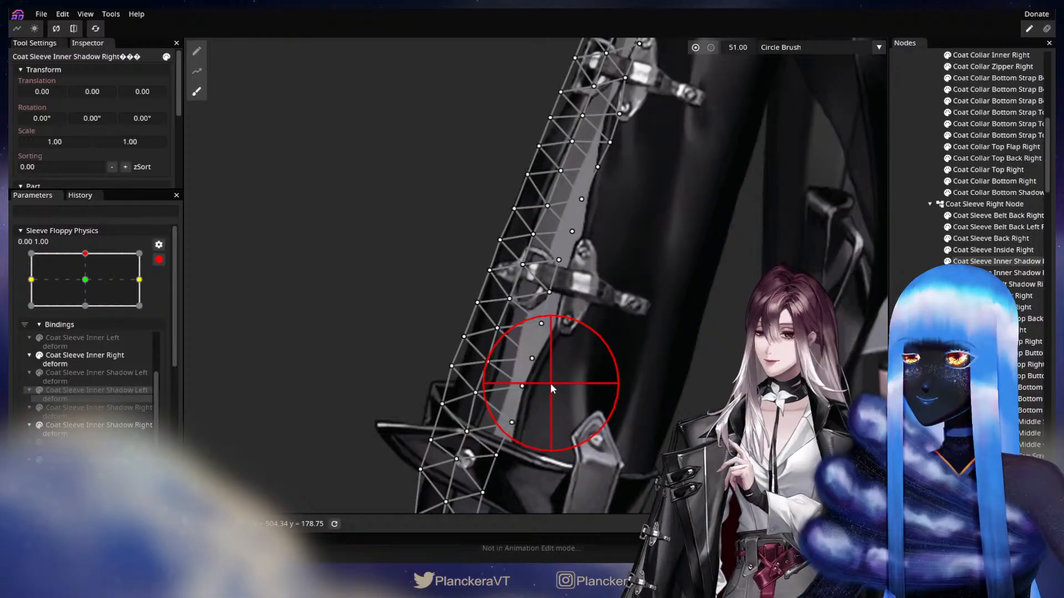
pyautogui.click(85, 280)
pyautogui.moveTo(87, 278); pyautogui.dragTo(94, 261)
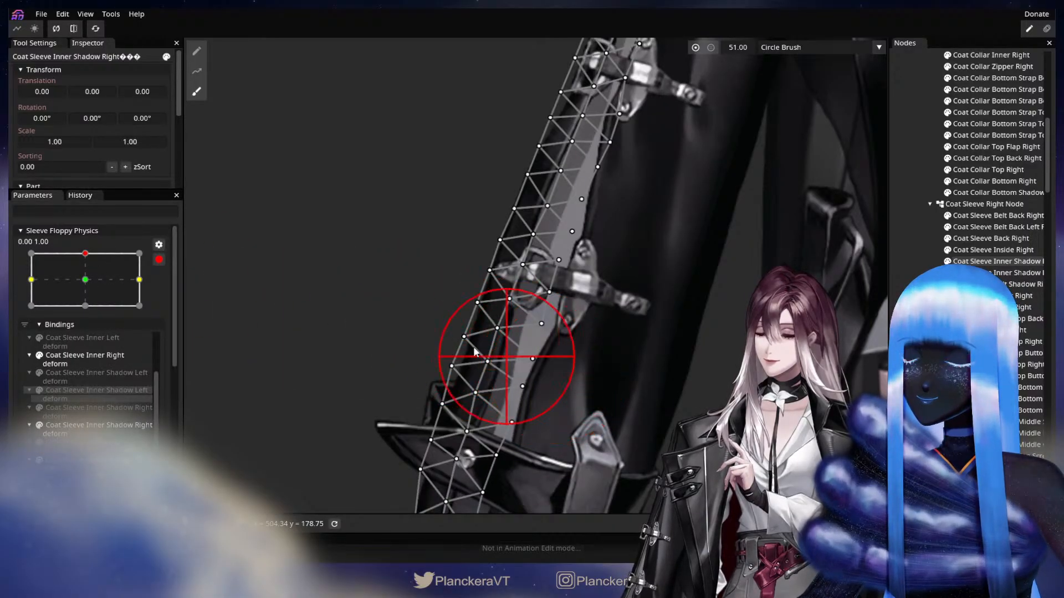
pyautogui.click(85, 279)
pyautogui.click(85, 254)
# Push the Coat Sleeve Outer Right mesh's inner edge toward the opening between the two buckles with the circle brush at size 59
pyautogui.moveTo(600, 324); pyautogui.dragTo(627, 414)
pyautogui.click(471, 269)
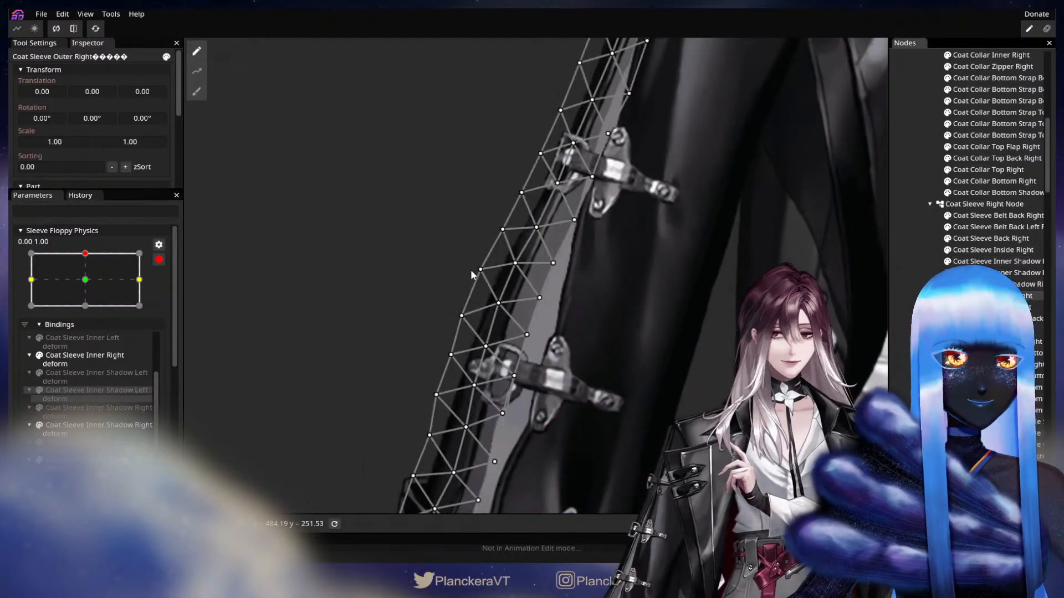
pyautogui.click(197, 91)
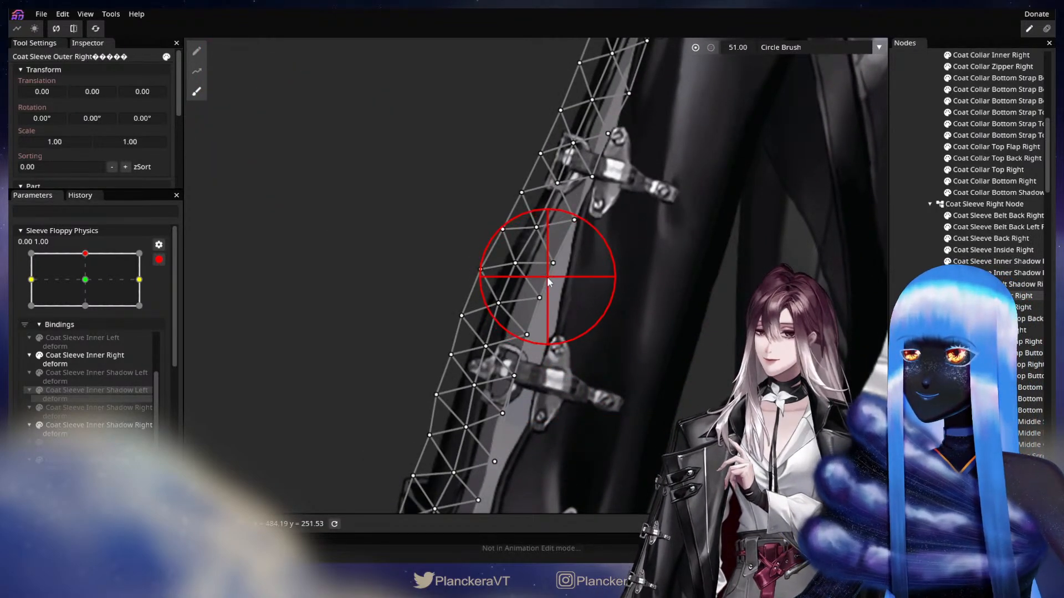
pyautogui.moveTo(739, 47); pyautogui.dragTo(745, 47)
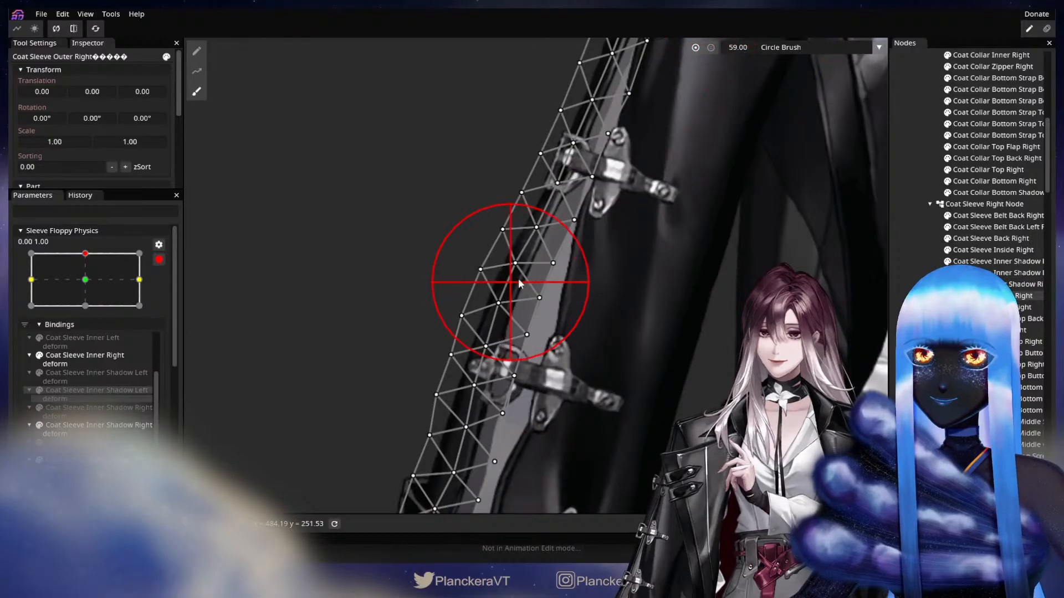
pyautogui.moveTo(555, 287)
pyautogui.mouseDown()
pyautogui.moveTo(580, 287)
pyautogui.moveTo(558, 303)
pyautogui.moveTo(563, 311)
pyautogui.moveTo(586, 277)
pyautogui.mouseUp()
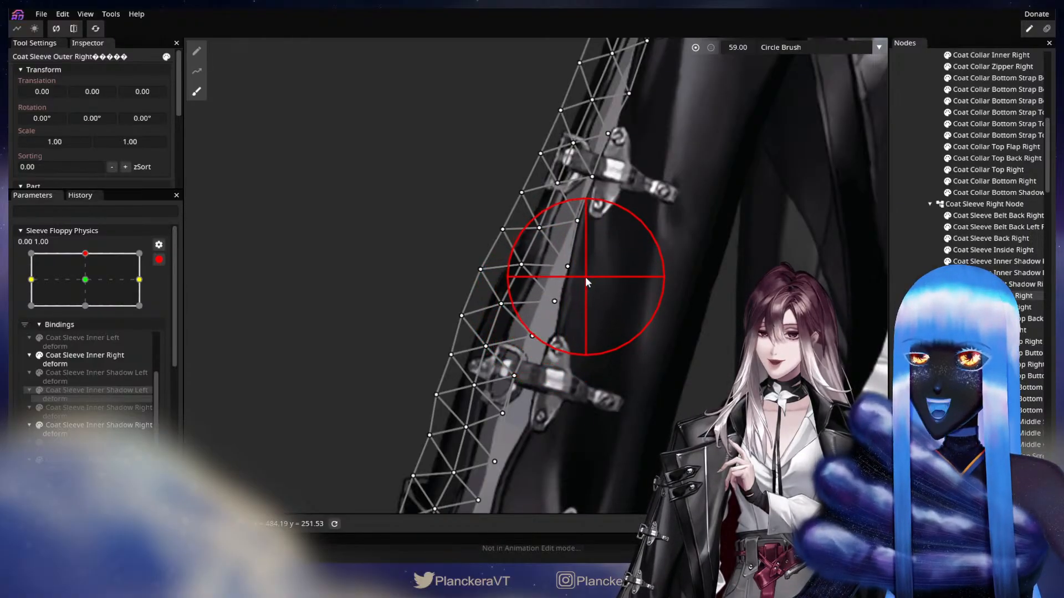
# Brush the Coat Sleeve Inner Right mesh's opening edge outward between the two buckles at size 59
pyautogui.click(992, 307)
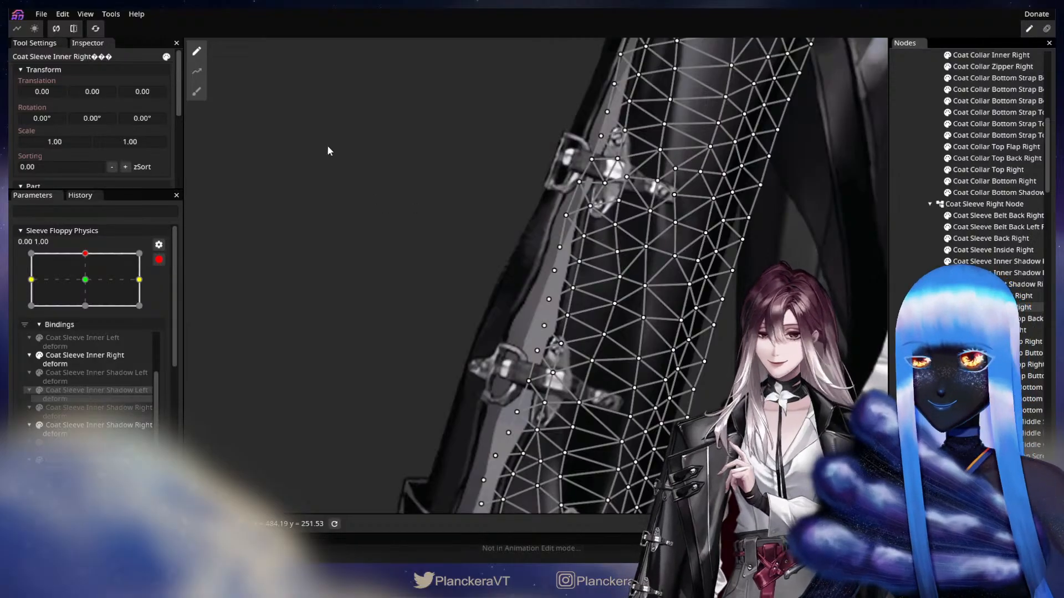
pyautogui.click(197, 92)
pyautogui.moveTo(547, 284); pyautogui.dragTo(524, 265)
pyautogui.moveTo(728, 296); pyautogui.dragTo(717, 328)
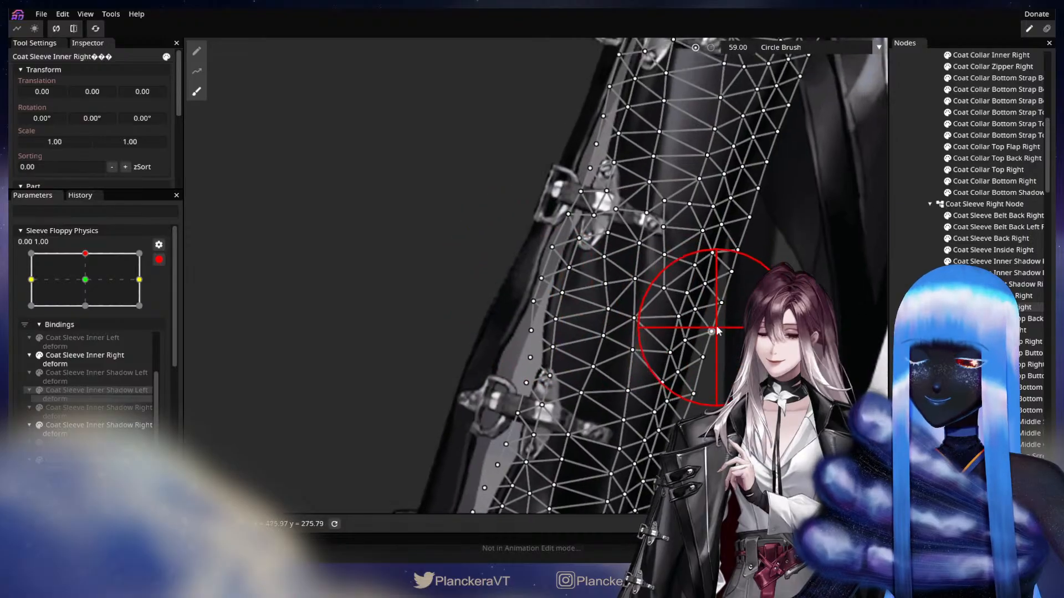
# Brush the Coat Sleeve Inner Shadow Right mesh's edge toward the inner sleeve panel between the two buckles and check the motion
pyautogui.click(1014, 266)
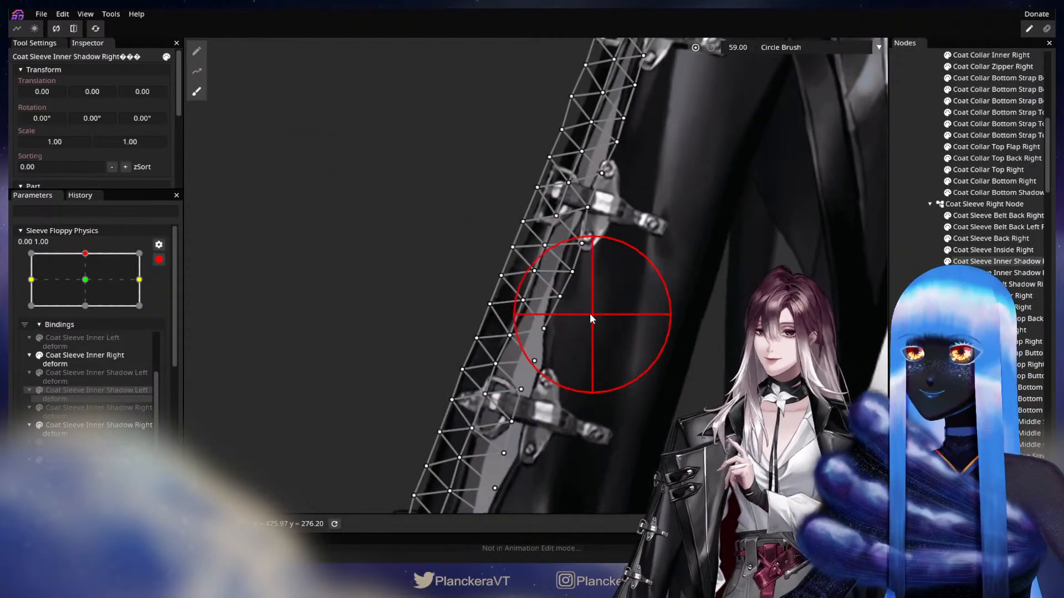
pyautogui.moveTo(571, 316); pyautogui.dragTo(576, 318)
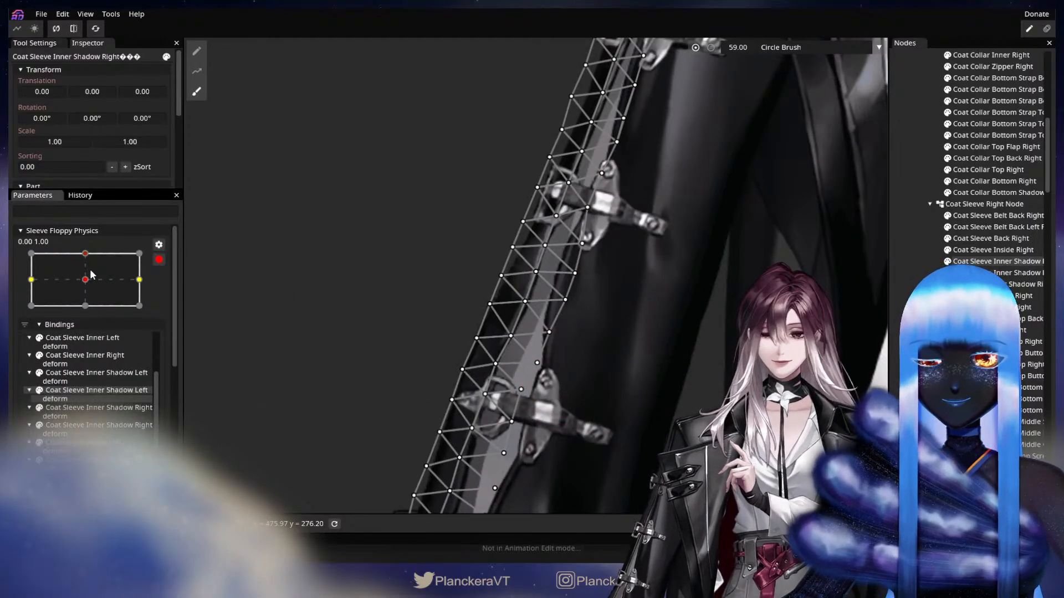
pyautogui.moveTo(723, 139); pyautogui.dragTo(680, 283)
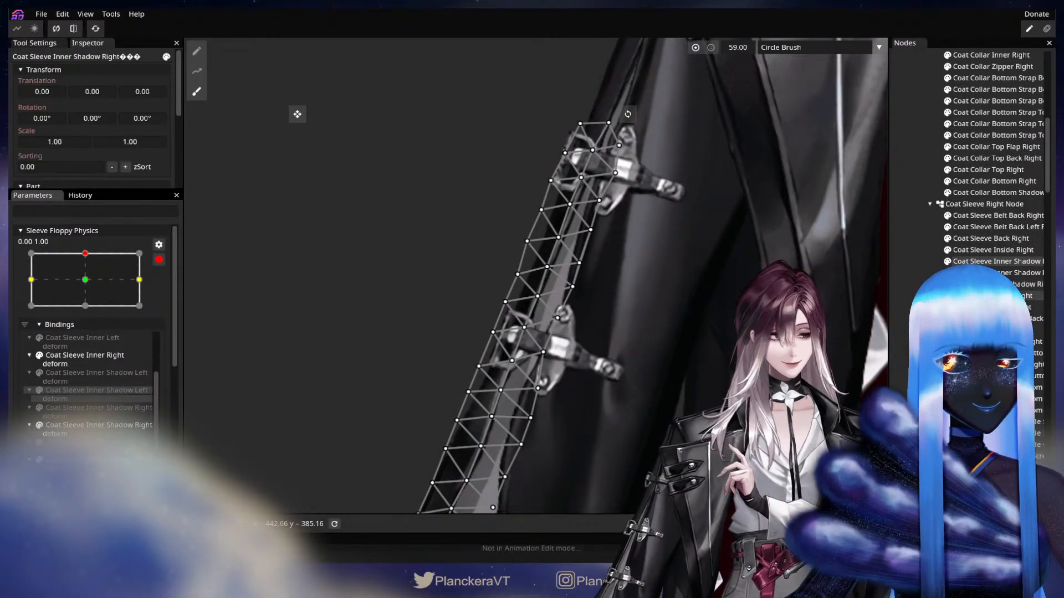
# Reduce the circle brush size to 43 and push the Coat Sleeve Outer Right mesh's inner edge toward the opening between the buckles
pyautogui.click(975, 295)
pyautogui.click(198, 93)
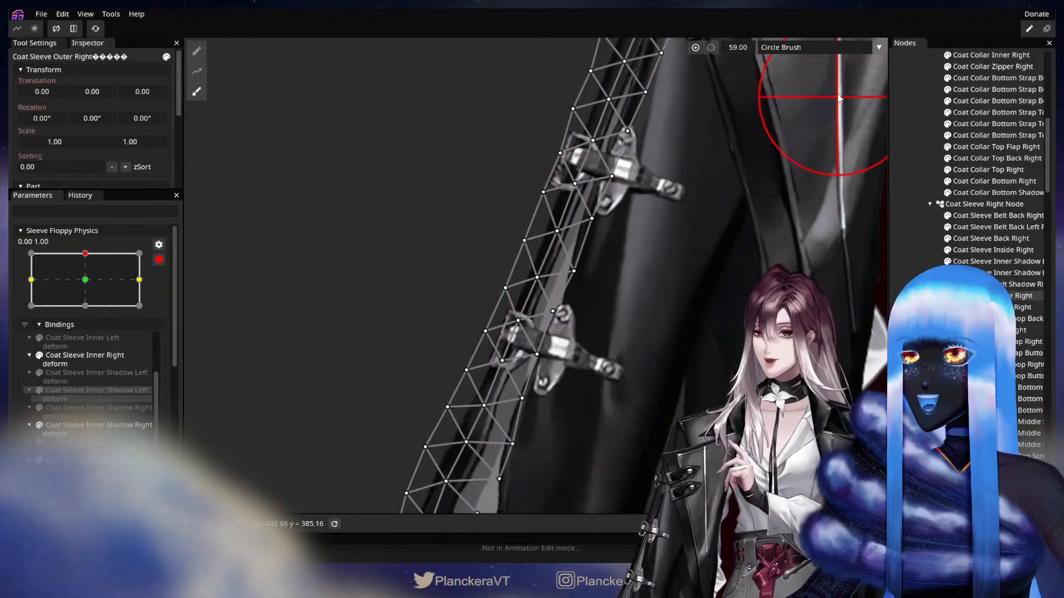
pyautogui.moveTo(773, 105); pyautogui.dragTo(689, 133)
pyautogui.moveTo(740, 49); pyautogui.dragTo(730, 48)
pyautogui.scroll(1, 536, 274)
pyautogui.moveTo(494, 294); pyautogui.dragTo(506, 298)
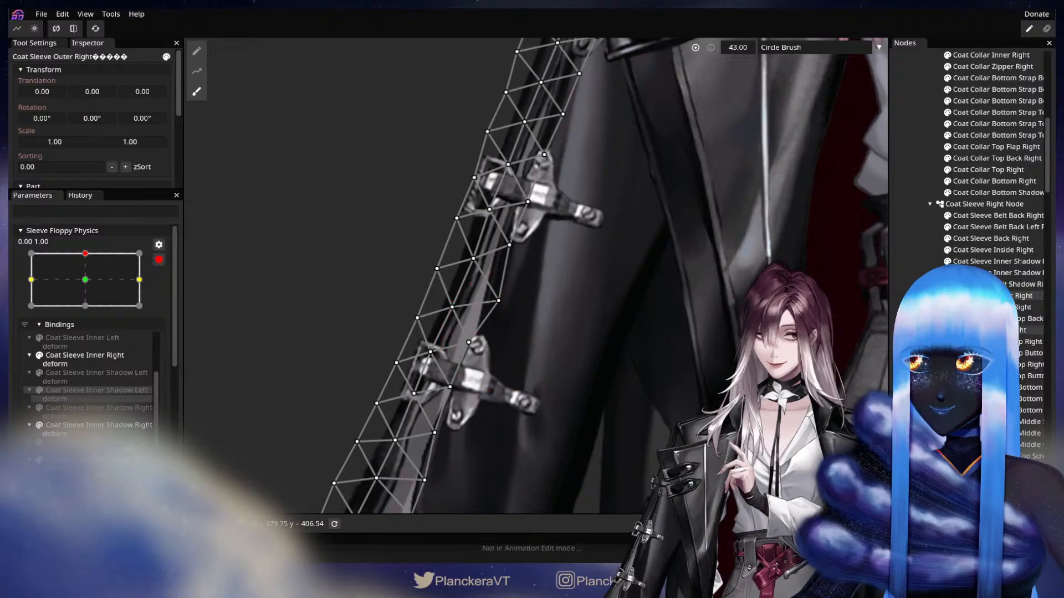
# Brush the Coat Sleeve Inner Right mesh's opening edge between the two buckles at size 43
pyautogui.click(981, 307)
pyautogui.click(196, 90)
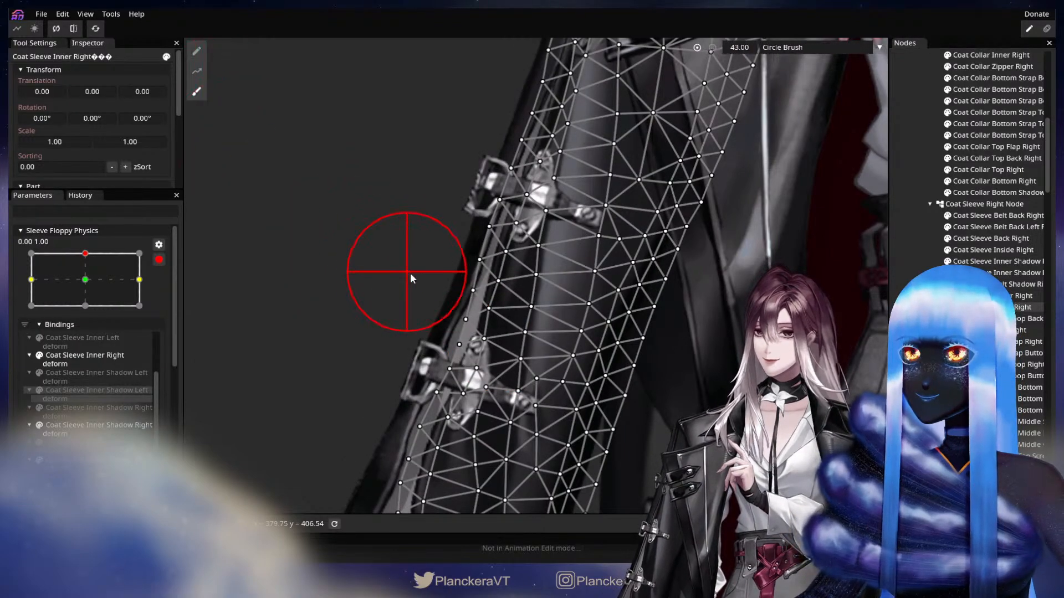
pyautogui.moveTo(482, 285)
pyautogui.mouseDown()
pyautogui.moveTo(415, 265)
pyautogui.moveTo(505, 289)
pyautogui.mouseUp()
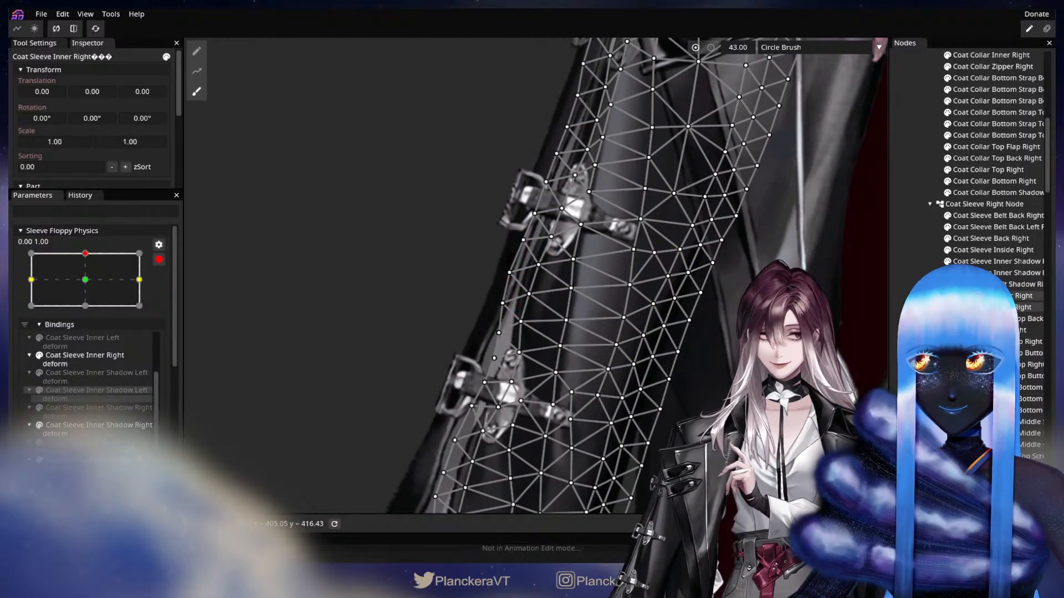
# Push the Coat Sleeve Inner Shadow Right mesh's edge toward the inner sleeve panel between the buckles at size 43 and check the motion
pyautogui.click(1004, 263)
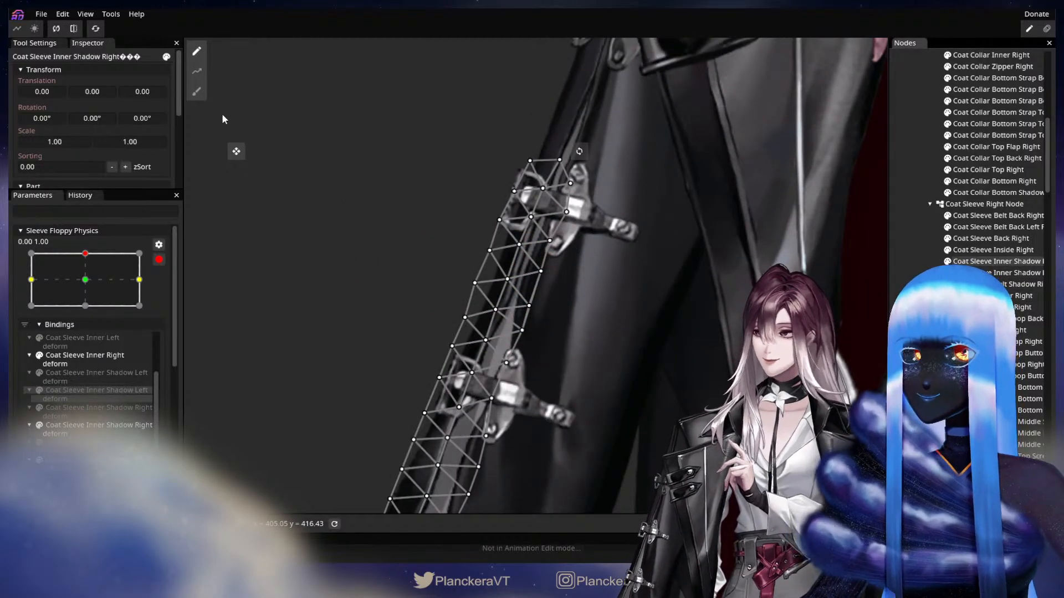
pyautogui.moveTo(543, 303)
pyautogui.mouseDown()
pyautogui.moveTo(554, 307)
pyautogui.moveTo(549, 323)
pyautogui.mouseUp()
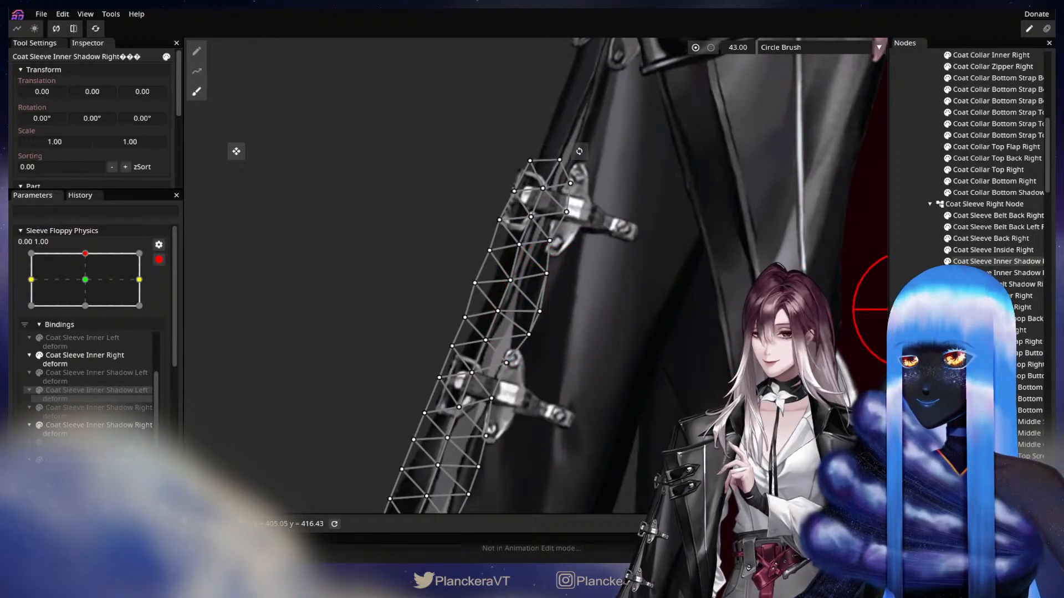
pyautogui.press('Escape')
pyautogui.moveTo(91, 268)
pyautogui.mouseDown()
pyautogui.moveTo(97, 277)
pyautogui.moveTo(100, 258)
pyautogui.moveTo(104, 277)
pyautogui.moveTo(104, 262)
pyautogui.moveTo(107, 281)
pyautogui.moveTo(108, 259)
pyautogui.mouseUp()
pyautogui.moveTo(622, 194); pyautogui.dragTo(593, 338)
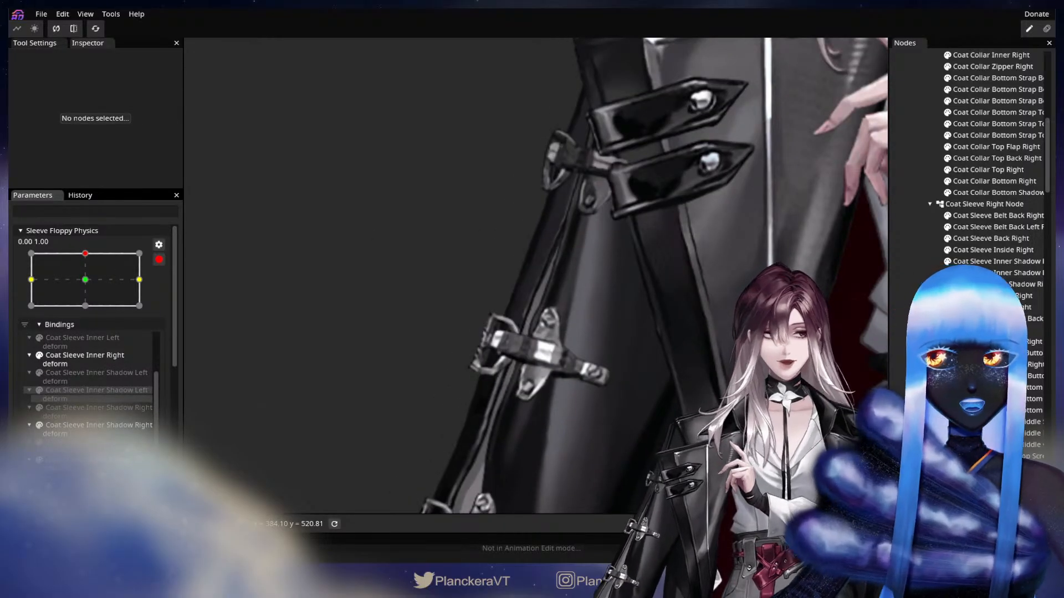
# Push the Coat Sleeve Outer Right mesh's inner edge toward the opening between the upper two buckles at size 43
pyautogui.click(981, 295)
pyautogui.click(197, 91)
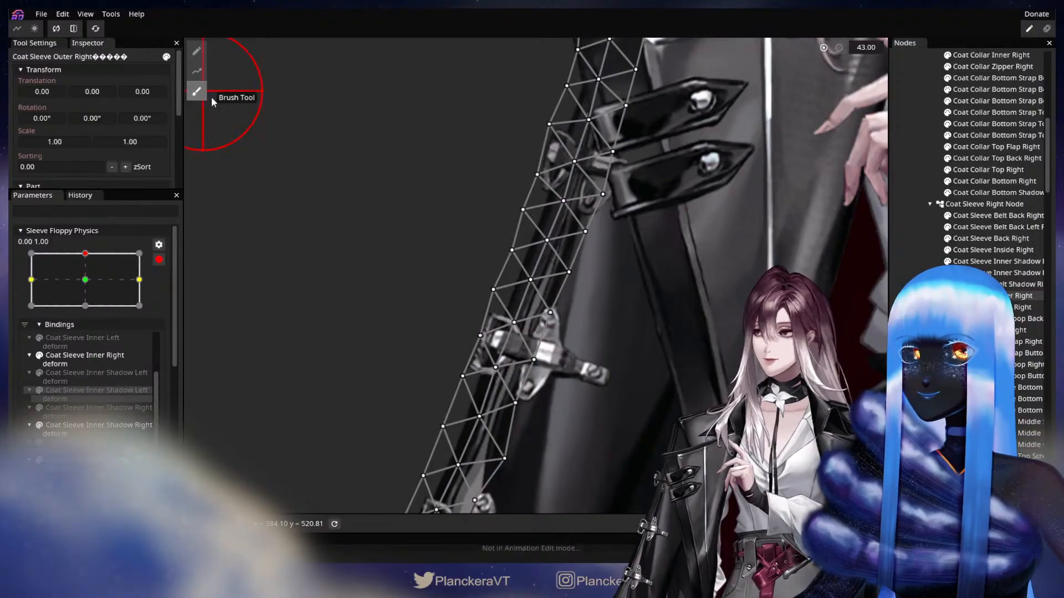
pyautogui.moveTo(574, 259); pyautogui.dragTo(581, 271)
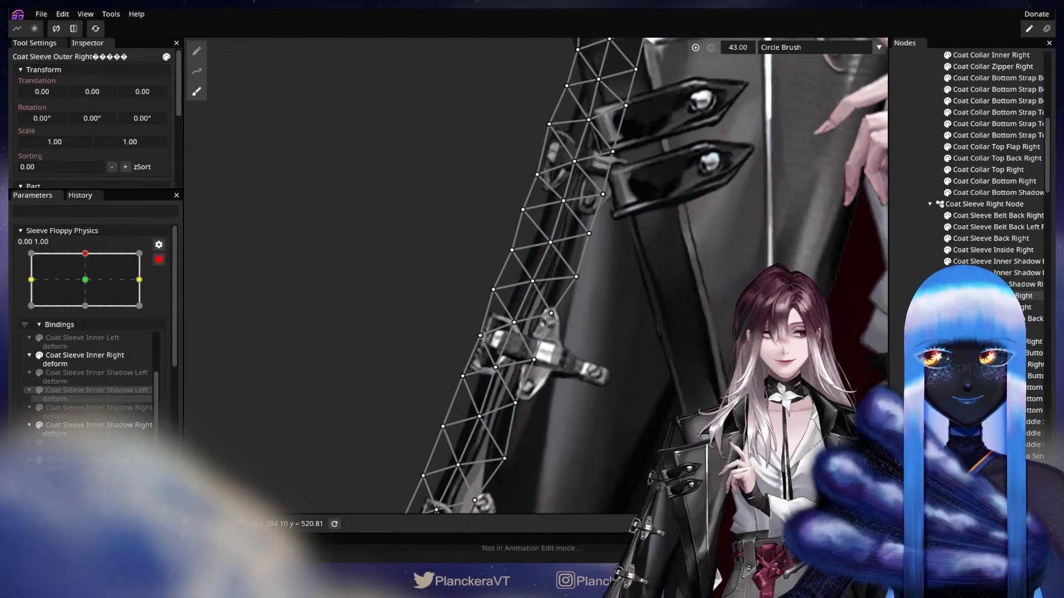
# Brush the Coat Sleeve Inner Right mesh's opening edge slightly outward between the upper two buckles and review the whole right sleeve
pyautogui.click(980, 307)
pyautogui.click(195, 94)
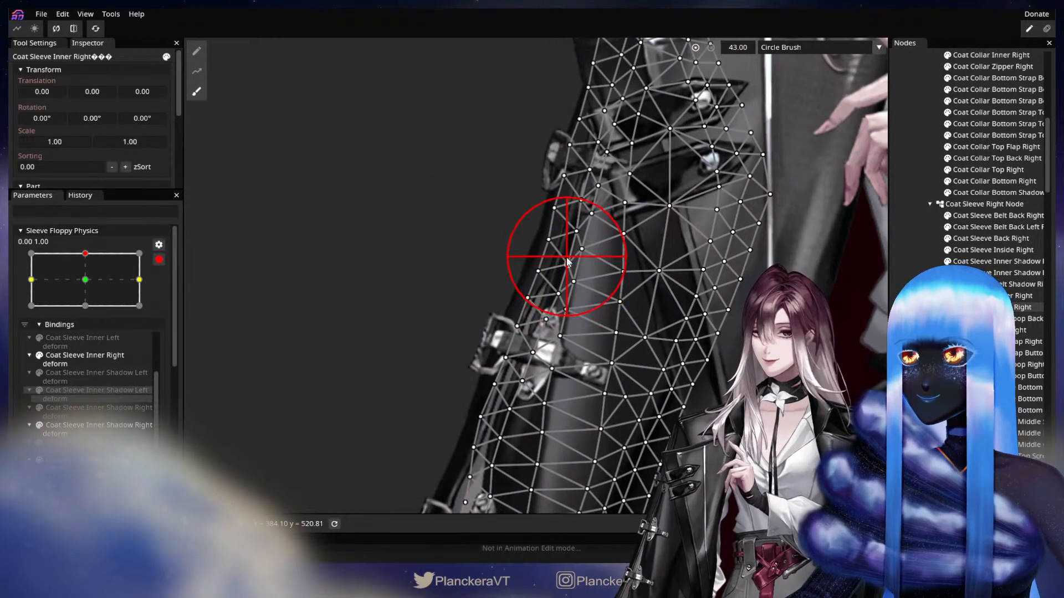
pyautogui.moveTo(563, 260); pyautogui.dragTo(559, 258)
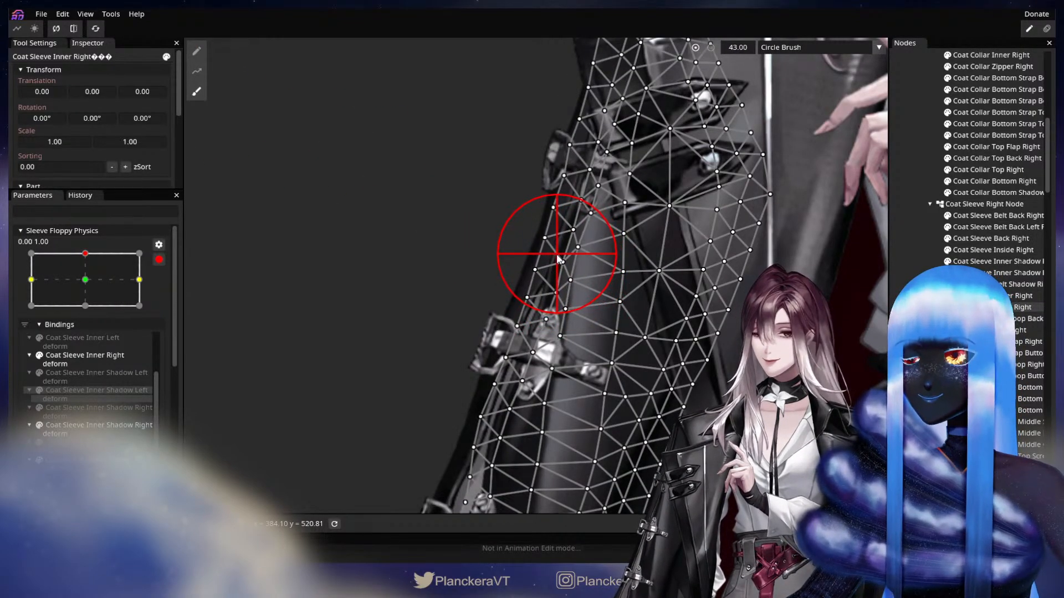
pyautogui.click(981, 307)
pyautogui.scroll(-3, 520, 417)
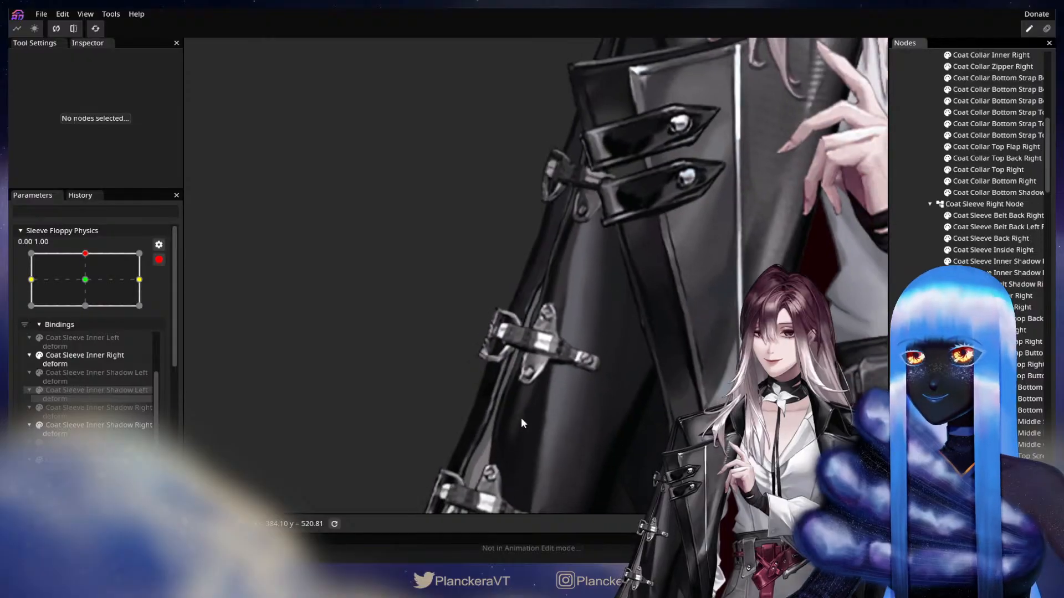
pyautogui.scroll(-3, 529, 424)
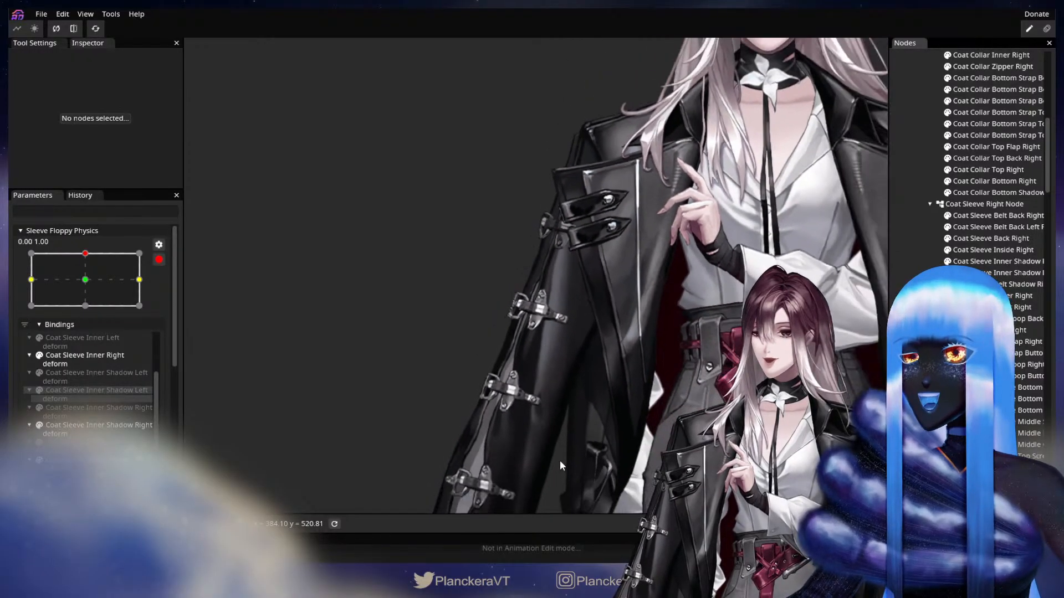
pyautogui.moveTo(560, 460); pyautogui.dragTo(571, 370)
pyautogui.scroll(-2, 566, 393)
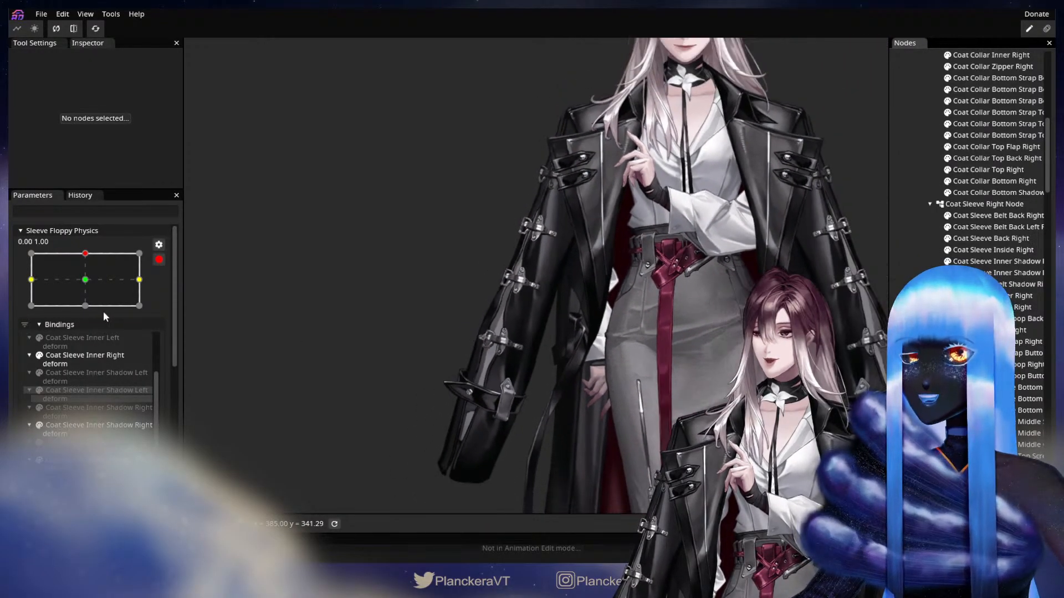
# Preview the Sleeve Floppy Physics motion outside keypoint editing and return to editing the 0.00, 1.00 keypoint
pyautogui.click(158, 259)
pyautogui.scroll(-5, 114, 356)
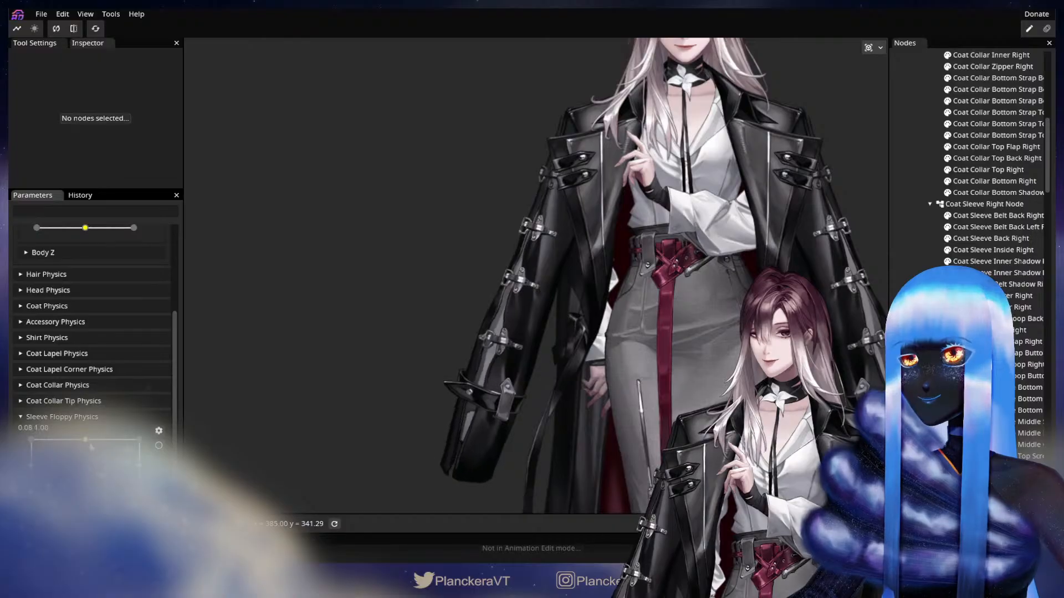
pyautogui.click(159, 445)
pyautogui.scroll(2, 108, 278)
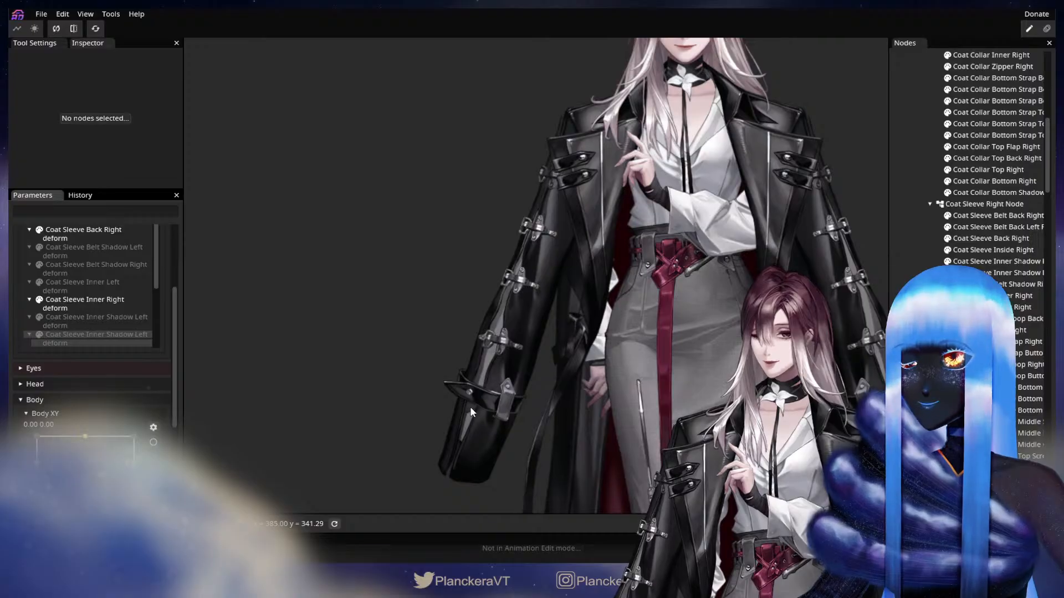
pyautogui.scroll(-3, 99, 390)
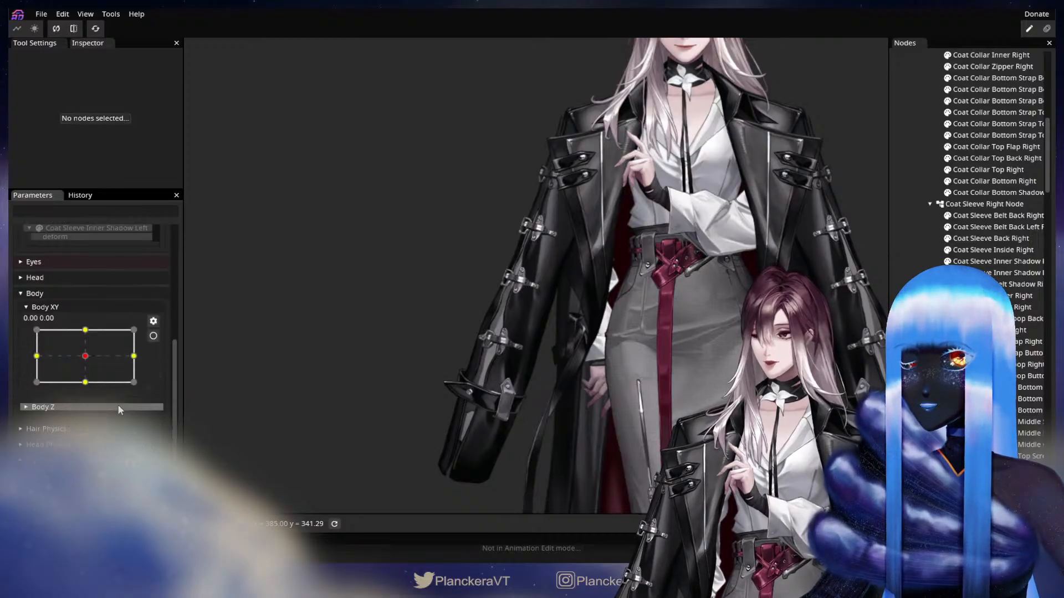
pyautogui.scroll(5, 166, 396)
pyautogui.moveTo(83, 258)
pyautogui.mouseDown()
pyautogui.moveTo(82, 272)
pyautogui.moveTo(84, 264)
pyautogui.mouseUp()
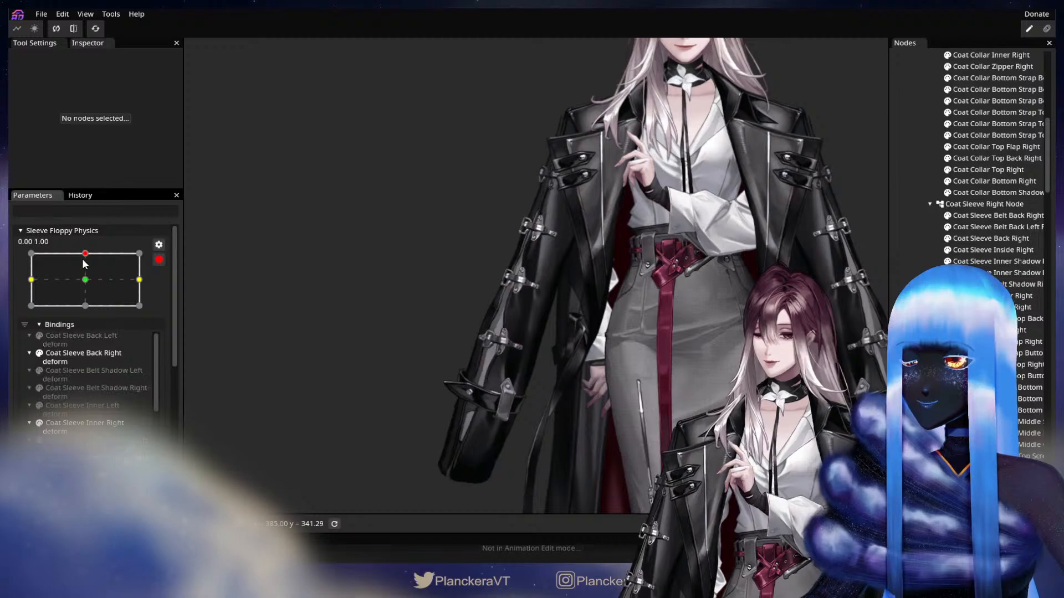
# Copy the Coat Sleeve Back Right and Coat Sleeve Inner Right deforms to their matching left sleeve bindings
pyautogui.rightClick(97, 355)
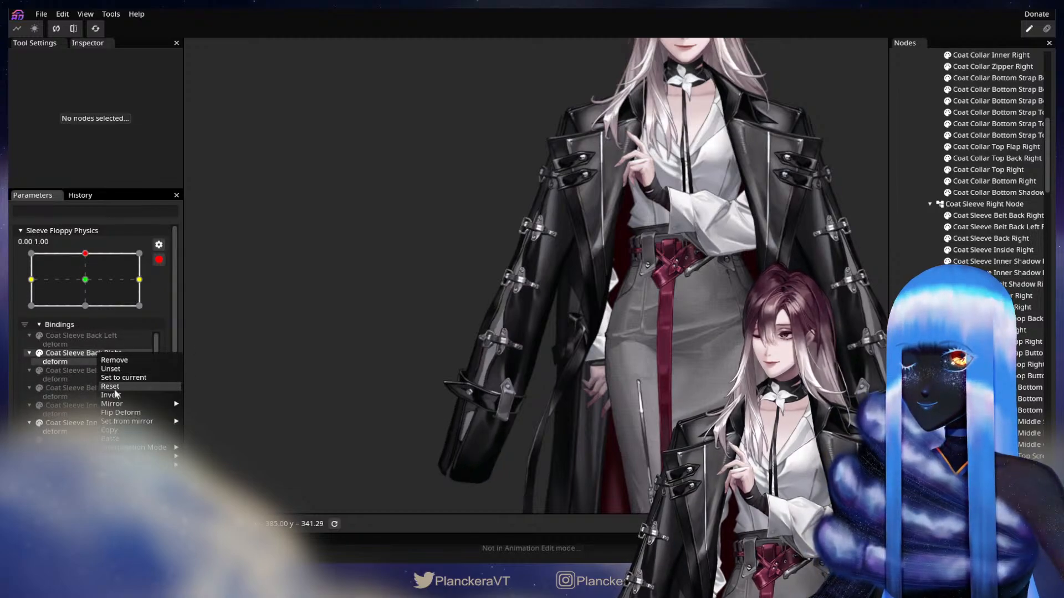
pyautogui.moveTo(141, 457)
pyautogui.click(218, 455)
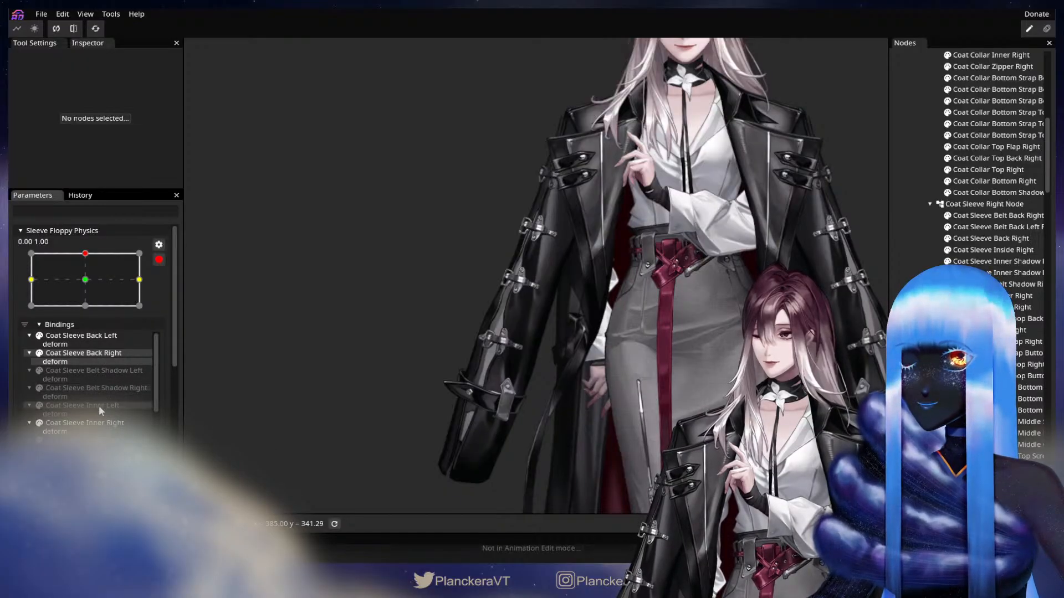
pyautogui.rightClick(94, 425)
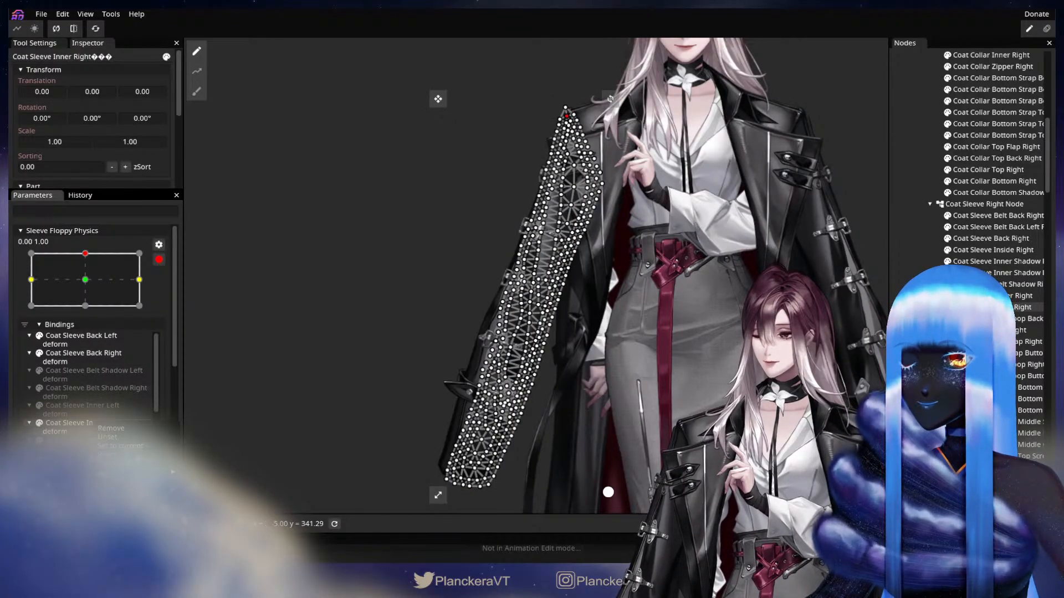
pyautogui.scroll(-2, 97, 402)
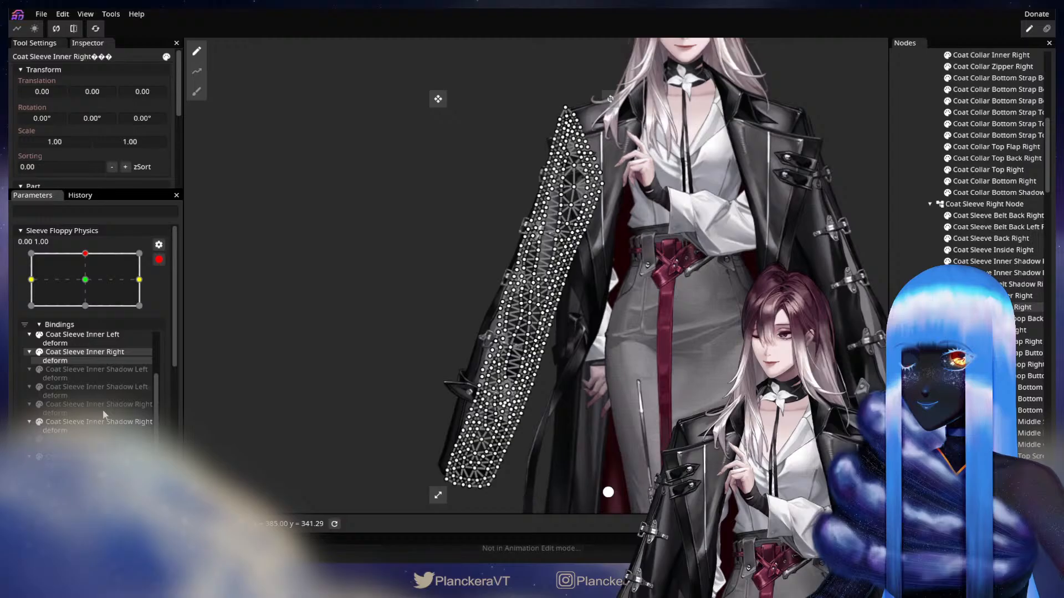
# Compare the identically named Coat Sleeve Inner Shadow Left and Right meshes to identify which left binding matches the edited right one
pyautogui.click(91, 369)
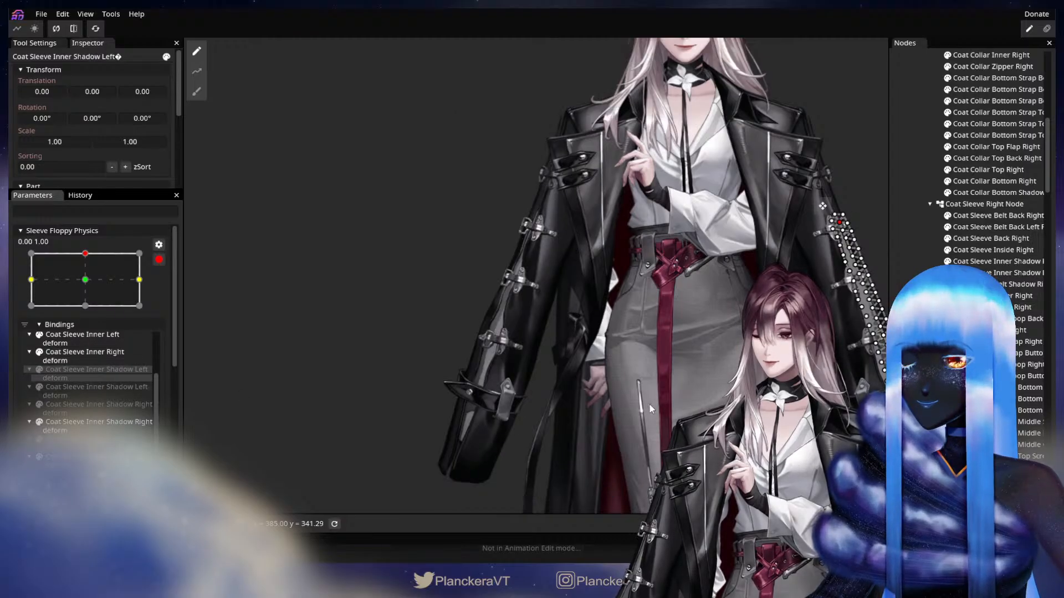
pyautogui.moveTo(692, 416); pyautogui.dragTo(433, 370)
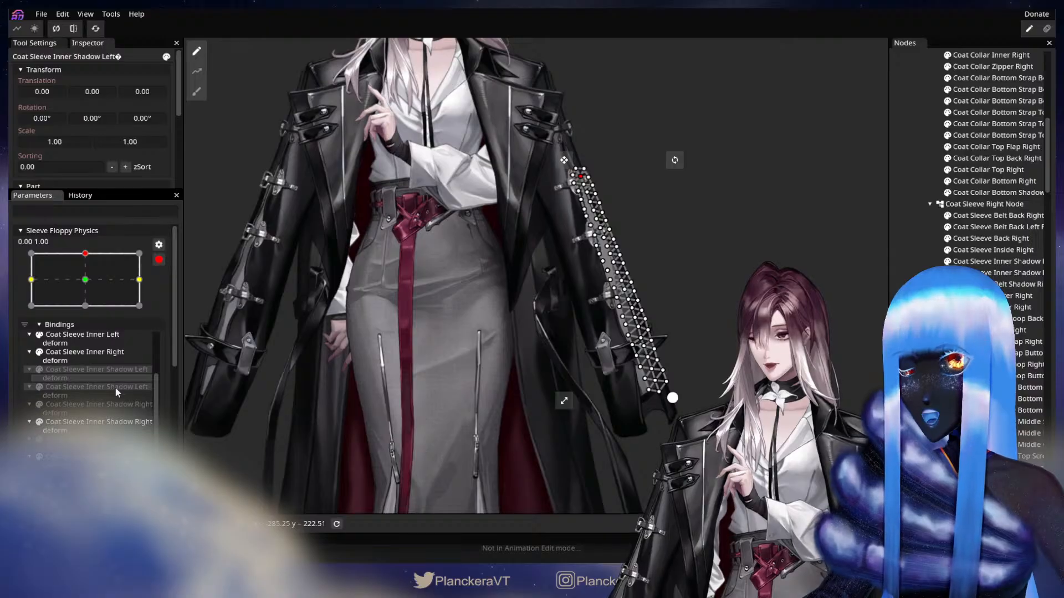
pyautogui.click(115, 423)
pyautogui.rightClick(110, 424)
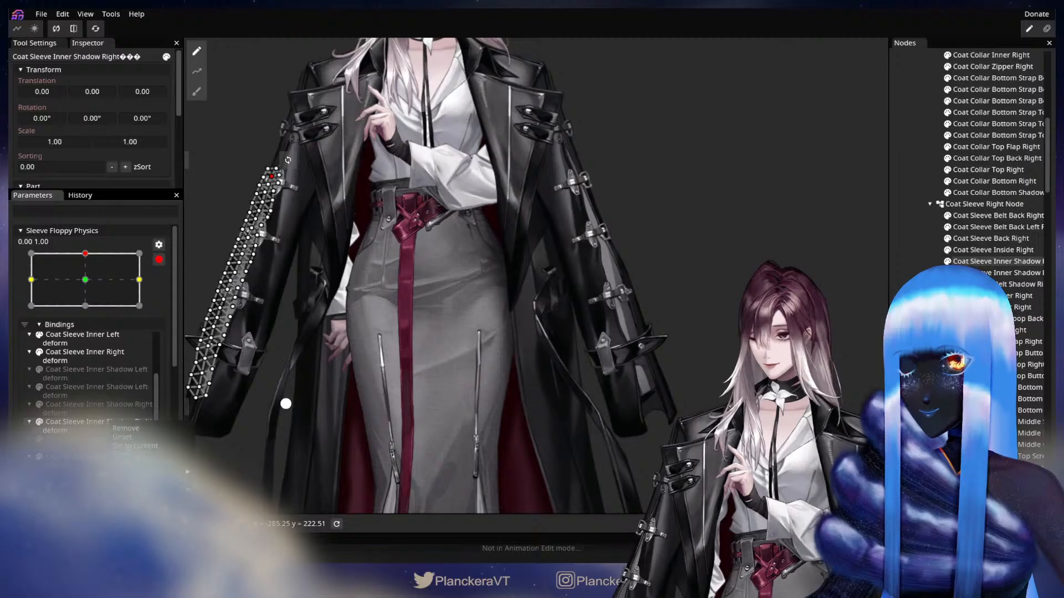
pyautogui.moveTo(149, 524)
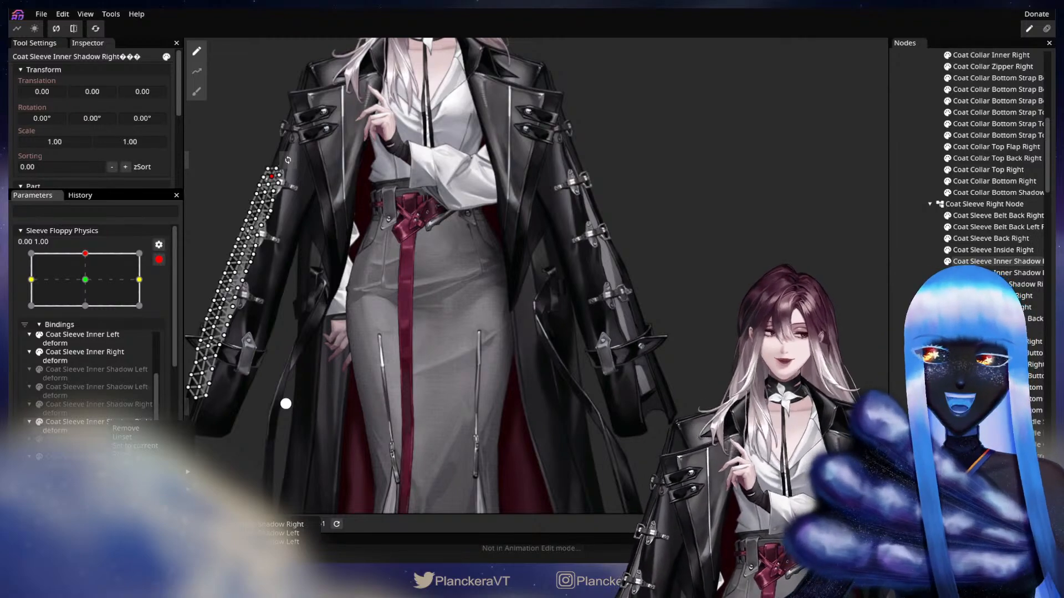
pyautogui.click(685, 383)
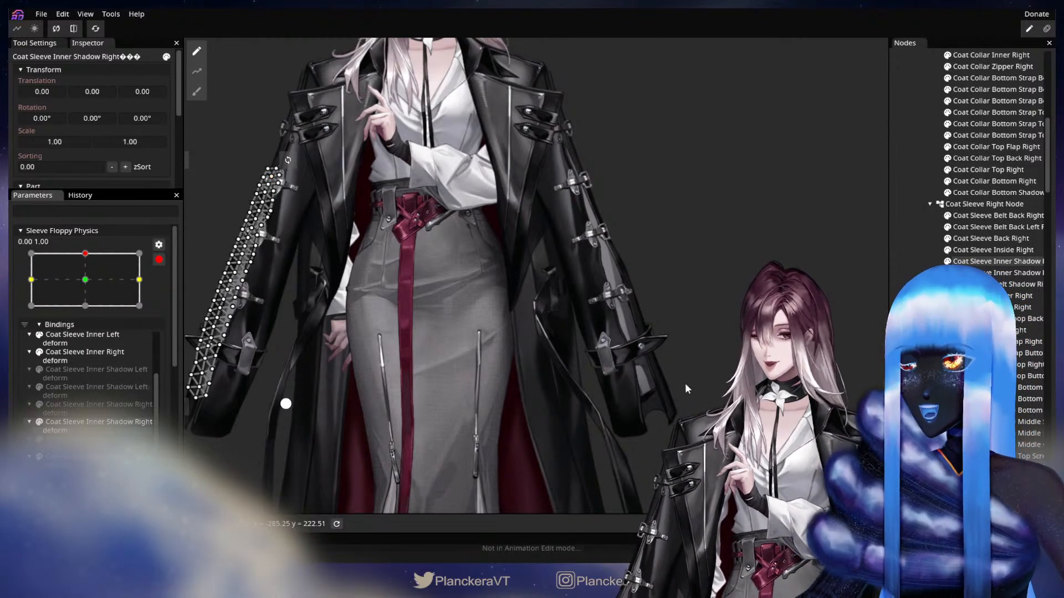
pyautogui.click(109, 406)
pyautogui.click(109, 385)
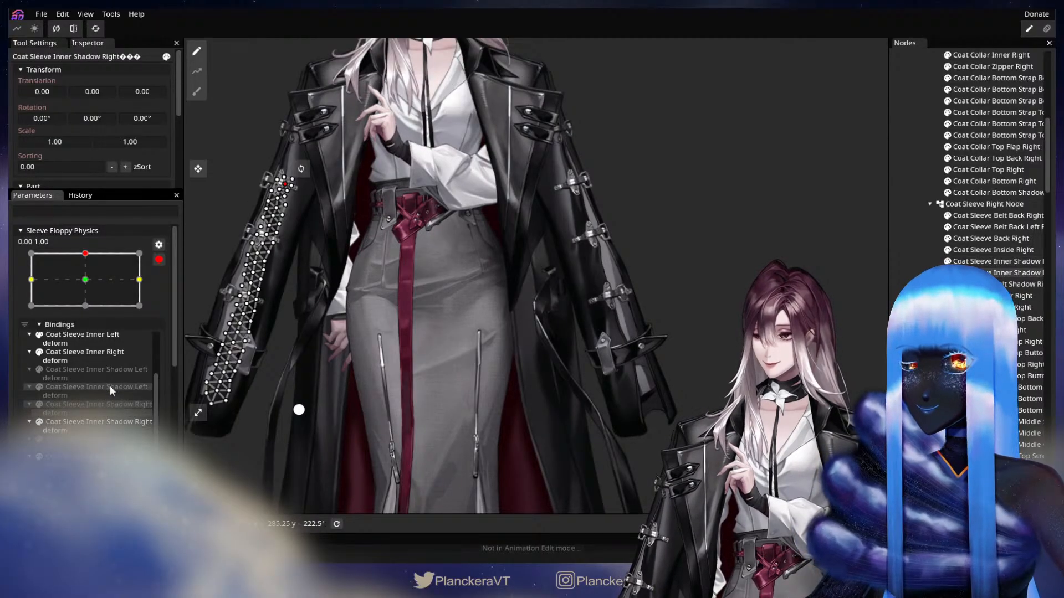
pyautogui.click(112, 370)
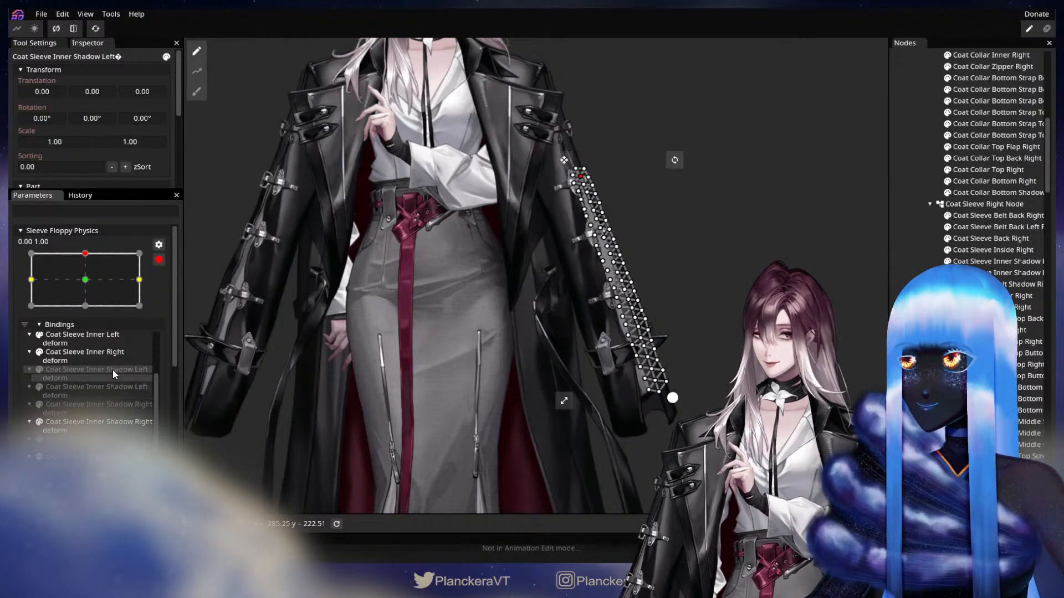
# Try to copy the edited Coat Sleeve Inner Shadow Right deform to a Coat Sleeve Inner Shadow Left binding
pyautogui.click(109, 425)
pyautogui.rightClick(110, 424)
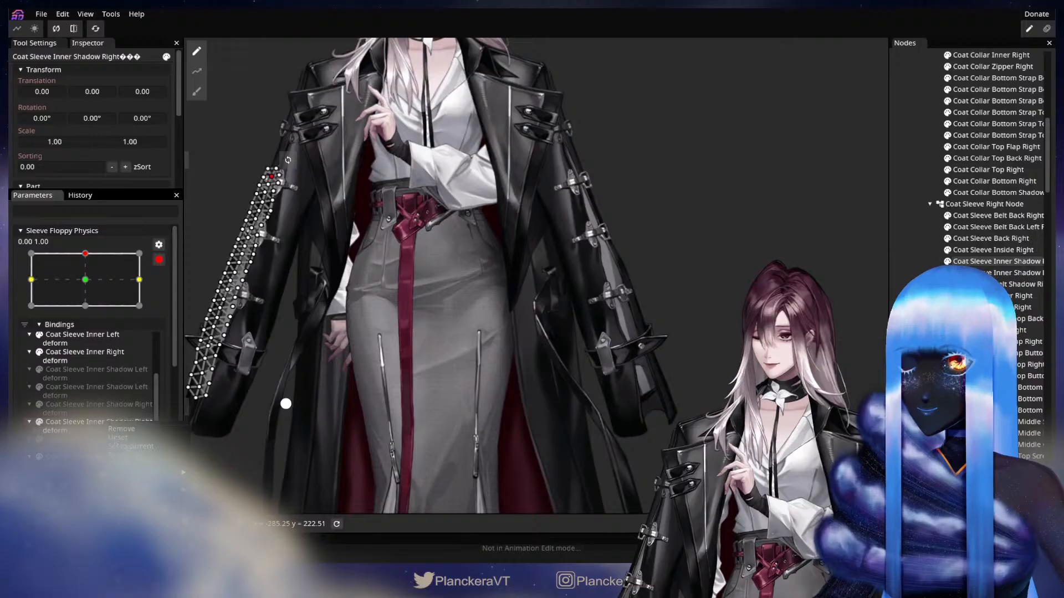
pyautogui.click(299, 535)
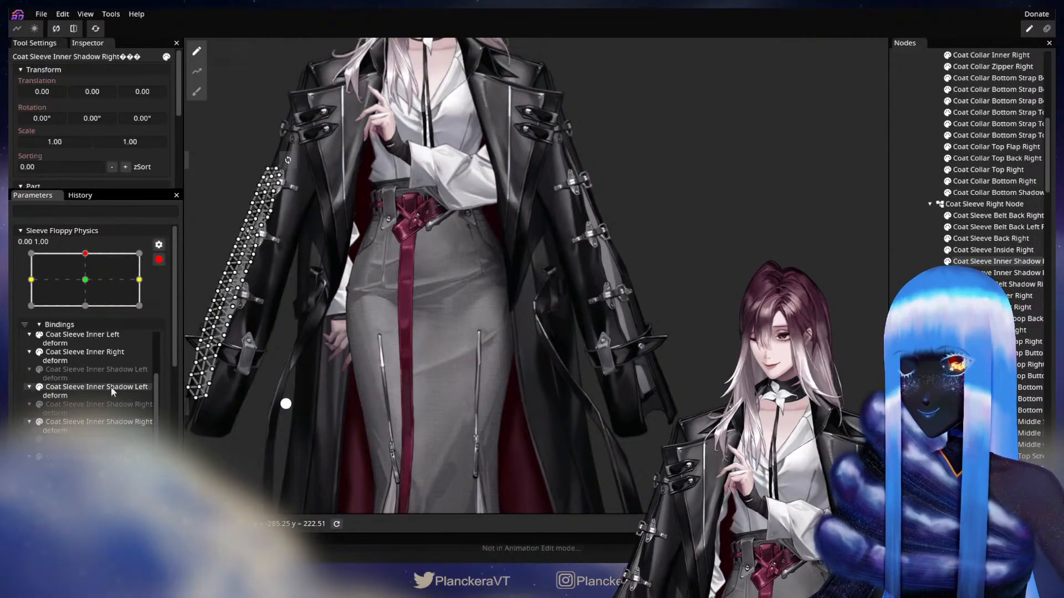
# Check the undo history and unset the second Coat Sleeve Inner Shadow Left deform binding at this keypoint
pyautogui.click(78, 197)
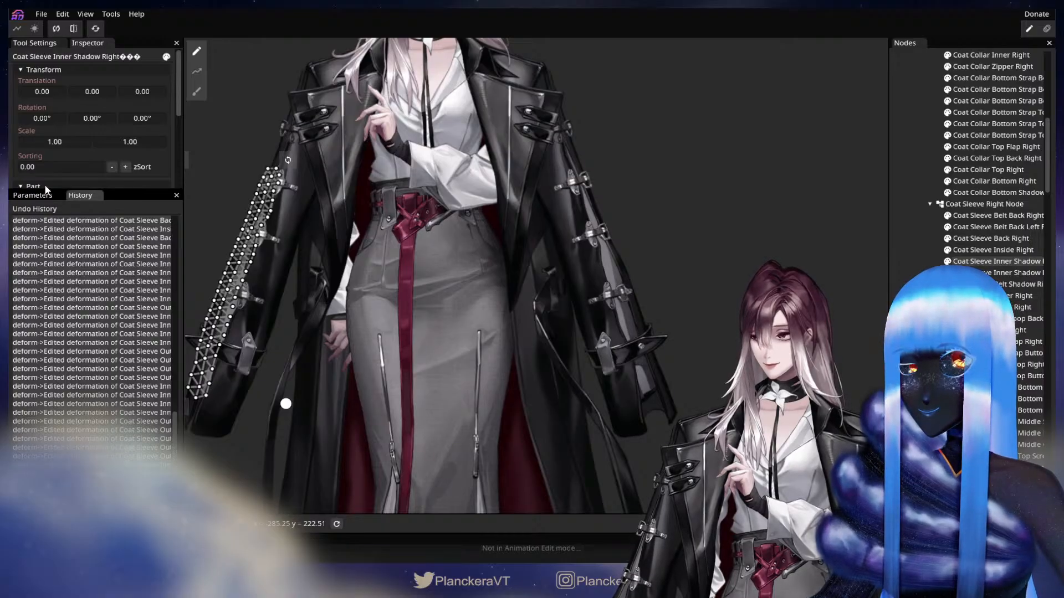
pyautogui.click(34, 195)
pyautogui.rightClick(112, 388)
pyautogui.click(131, 403)
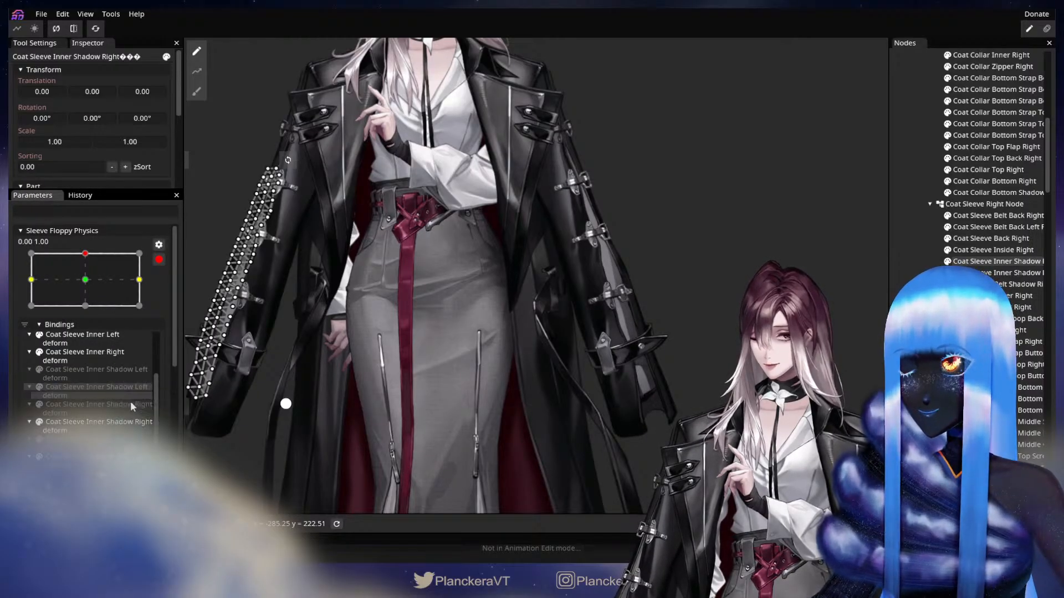
# Copy the Coat Sleeve Inner Shadow Right deform to the second Coat Sleeve Inner Shadow Left binding
pyautogui.rightClick(120, 422)
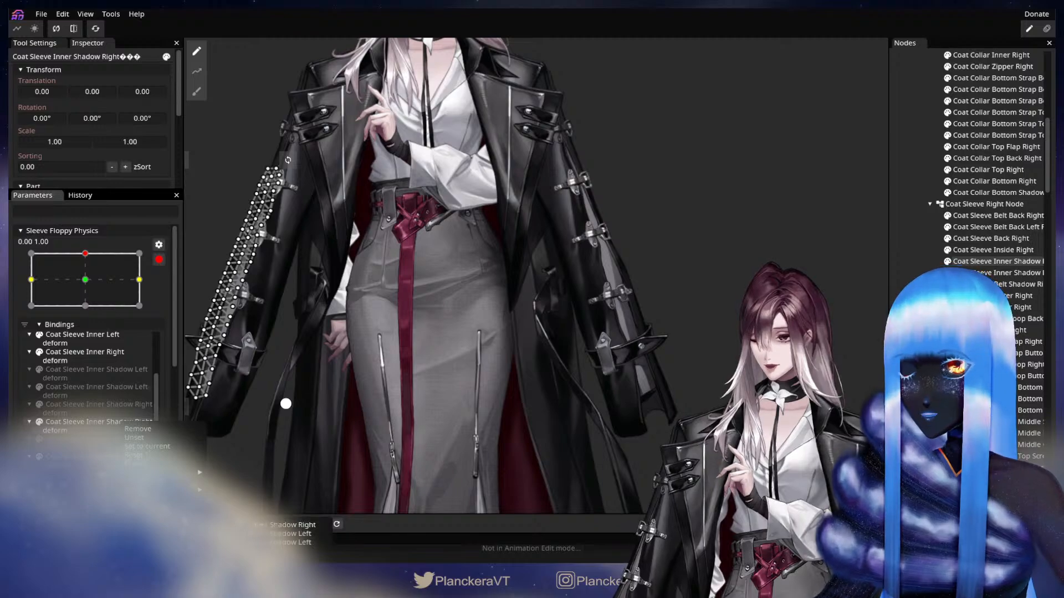
pyautogui.click(268, 533)
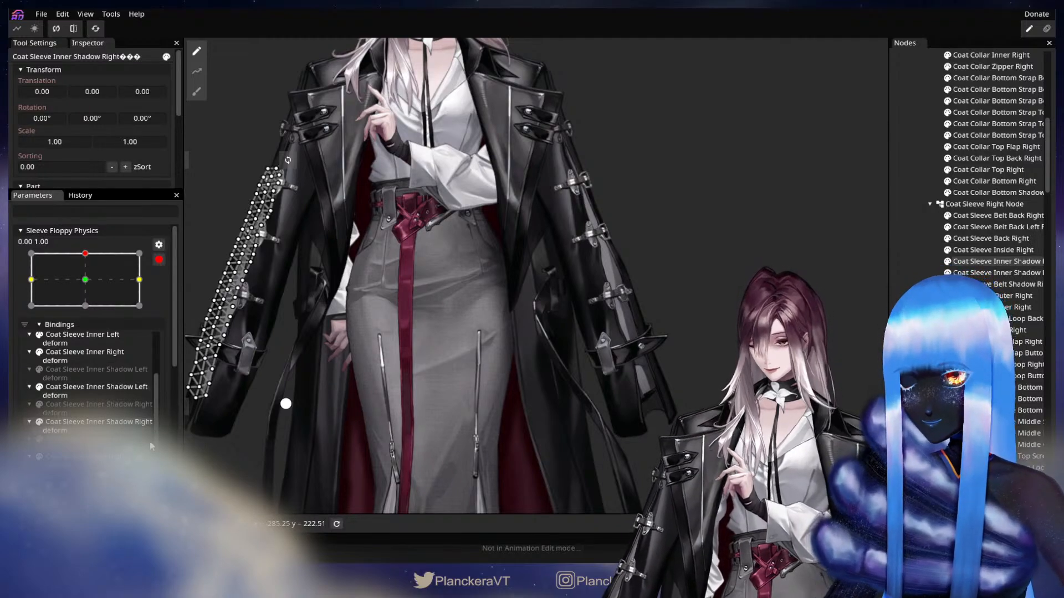
# Try to copy the edited Coat Sleeve Inner Shadow Right deform to another matching inner shadow binding
pyautogui.rightClick(117, 392)
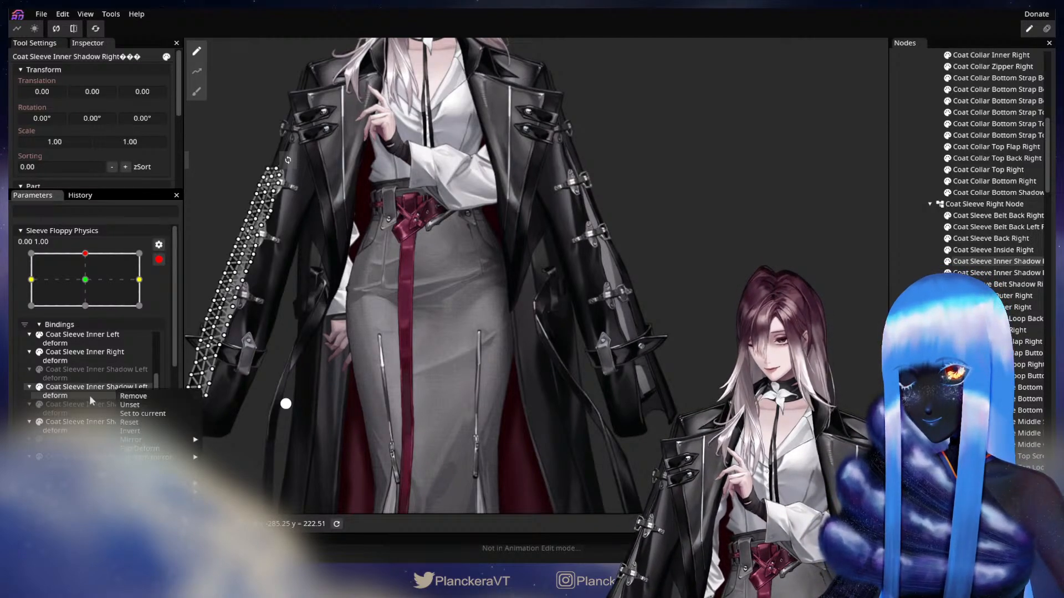
pyautogui.rightClick(96, 424)
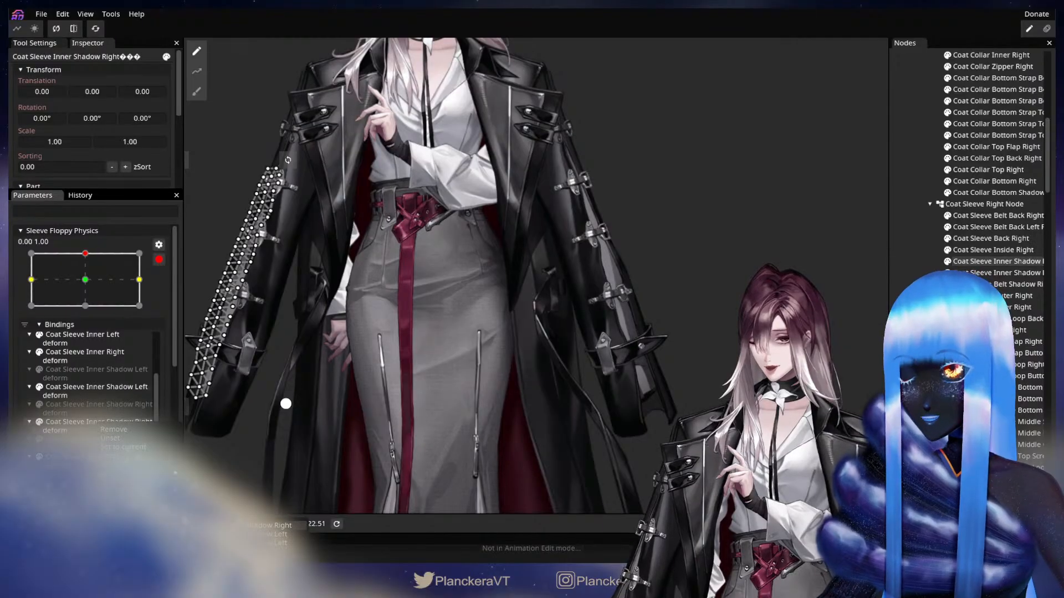
pyautogui.click(268, 525)
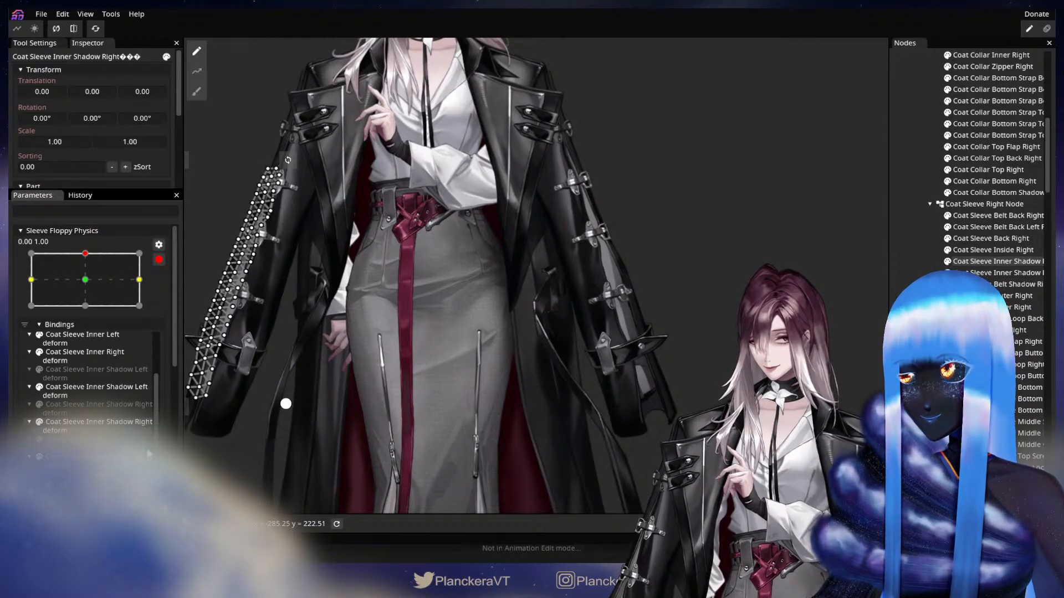
# Copy the edited Coat Sleeve Inner Shadow Right deform to the first Coat Sleeve Inner Shadow Left binding and unset the second one
pyautogui.click(81, 394)
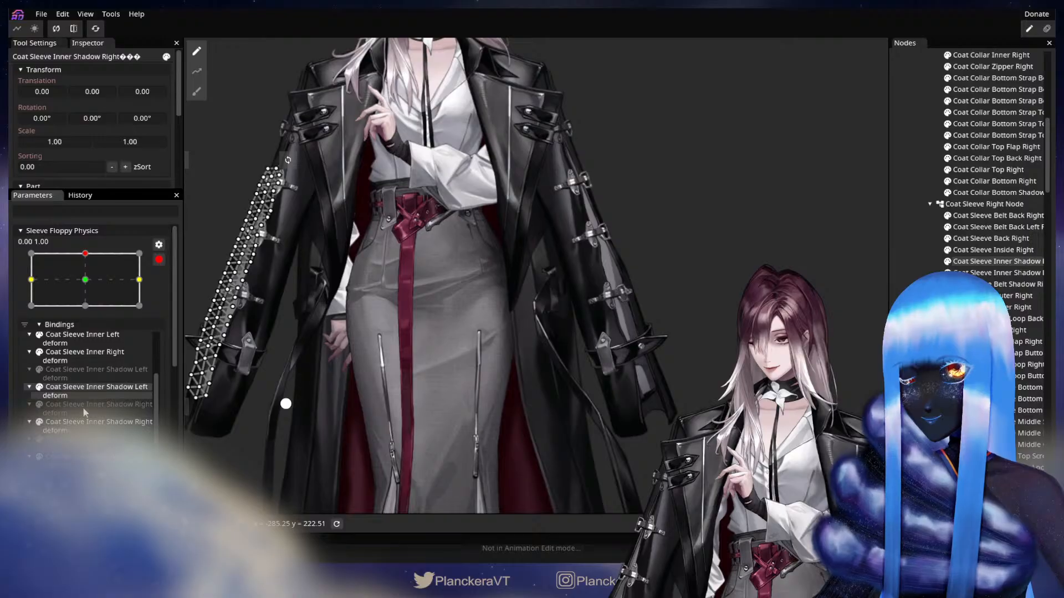
pyautogui.click(85, 404)
pyautogui.click(96, 369)
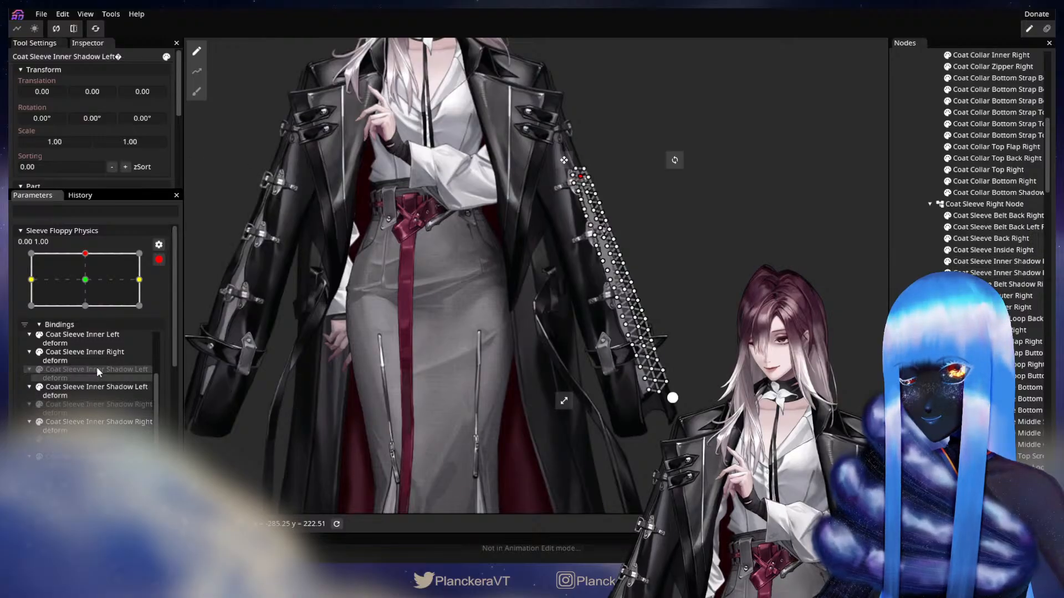
pyautogui.rightClick(105, 421)
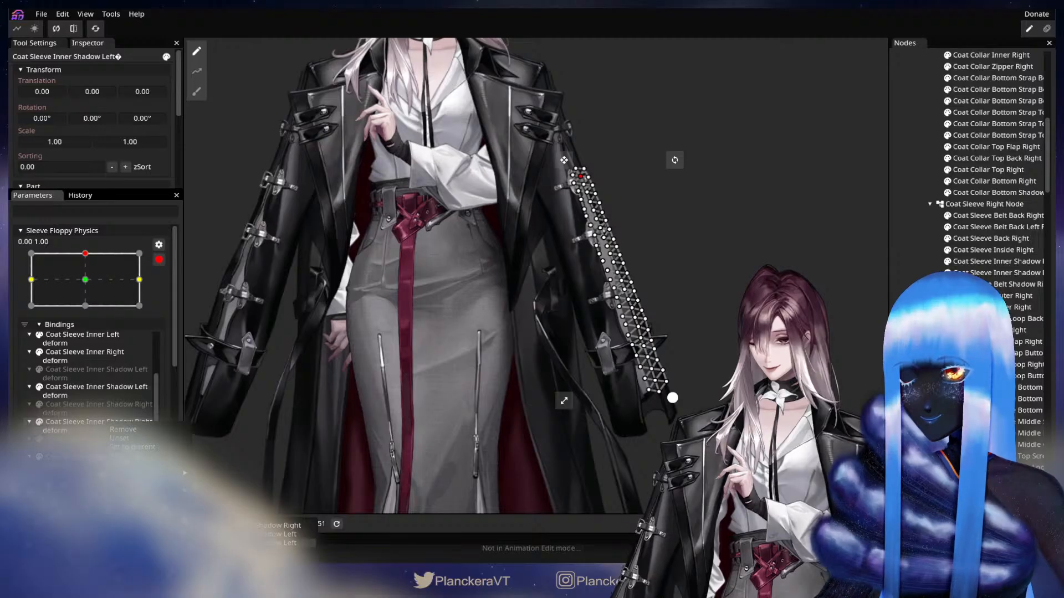
pyautogui.click(281, 542)
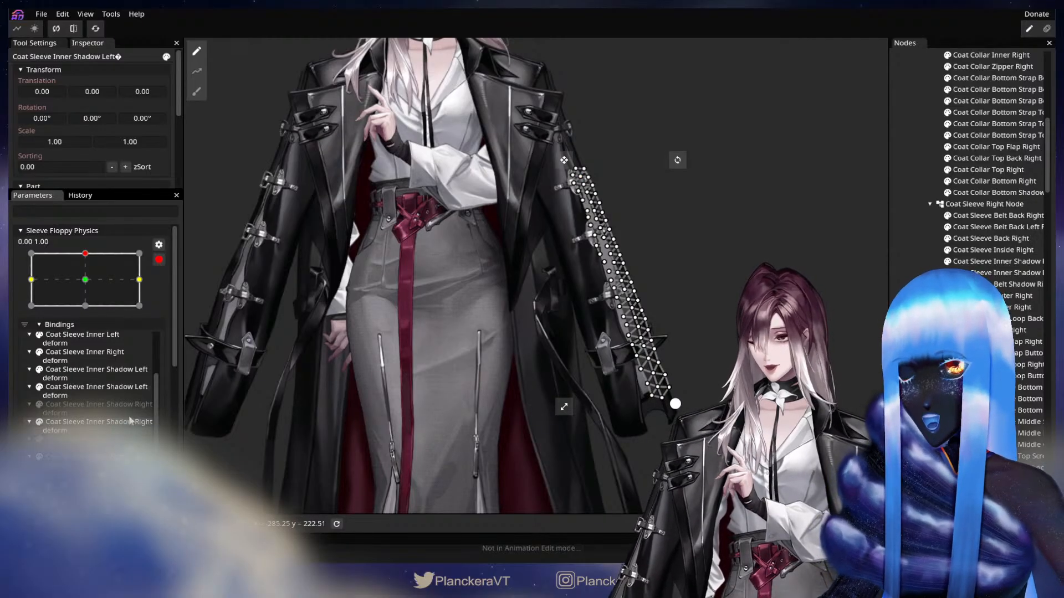
pyautogui.rightClick(124, 383)
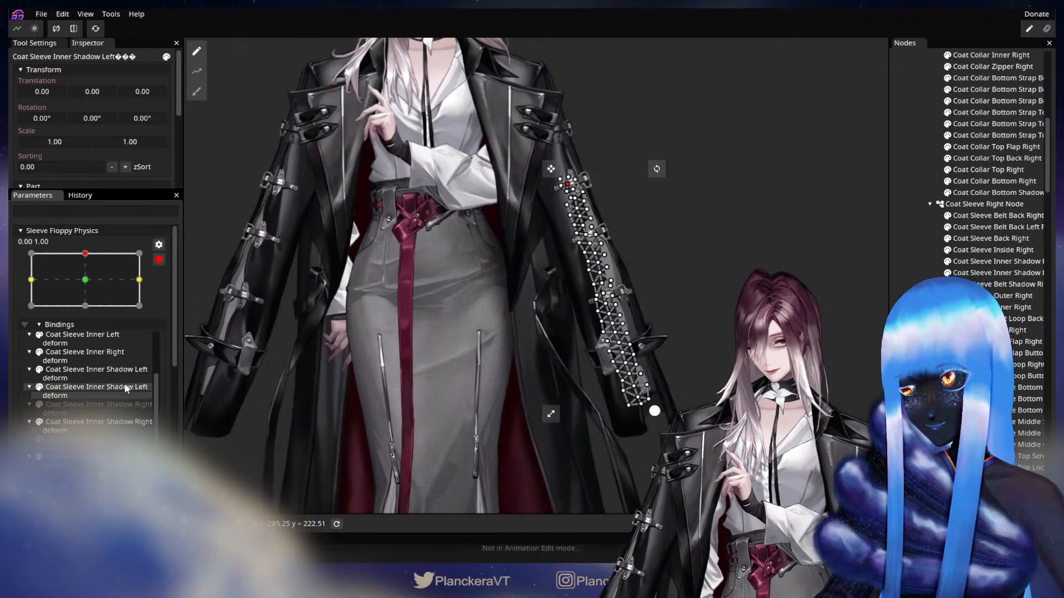
pyautogui.click(155, 400)
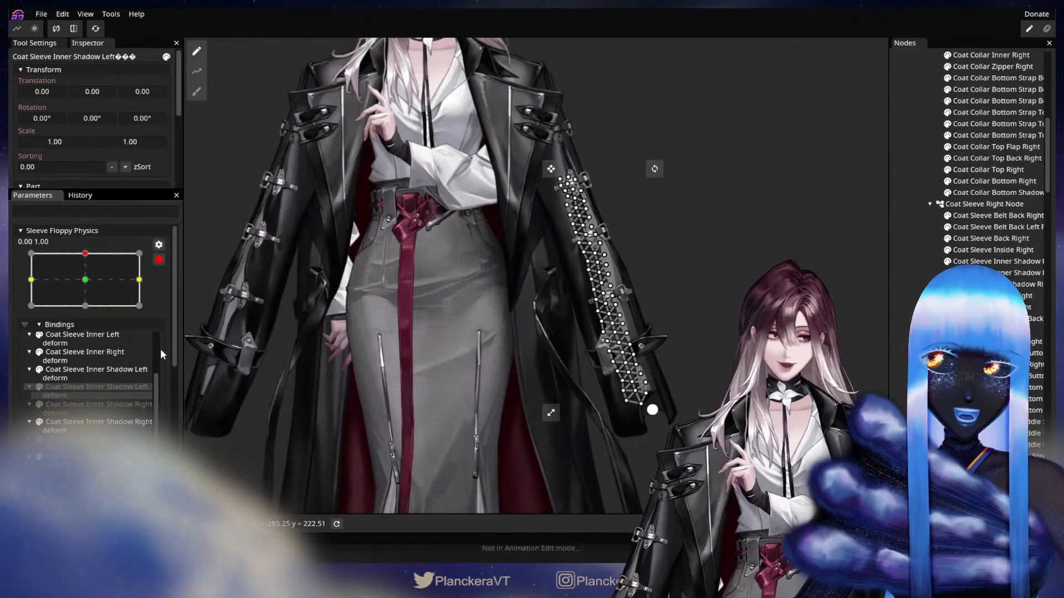
# Copy the Coat Sleeve Inside Right deform to the Coat Sleeve Inside Left binding at this keypoint
pyautogui.moveTo(417, 372); pyautogui.dragTo(448, 389)
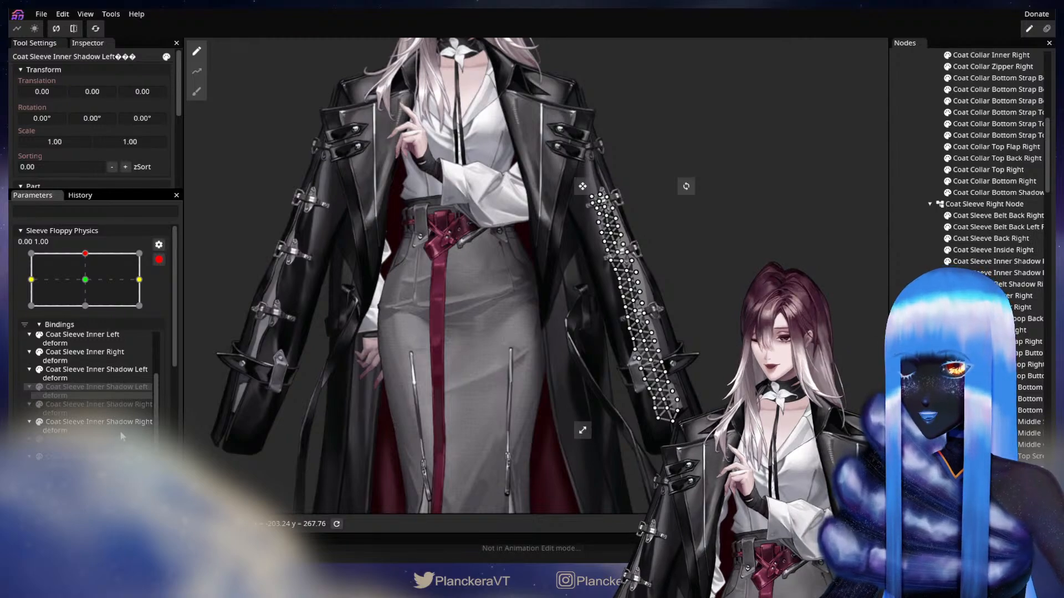
pyautogui.scroll(-2, 111, 396)
pyautogui.click(111, 392)
pyautogui.click(103, 428)
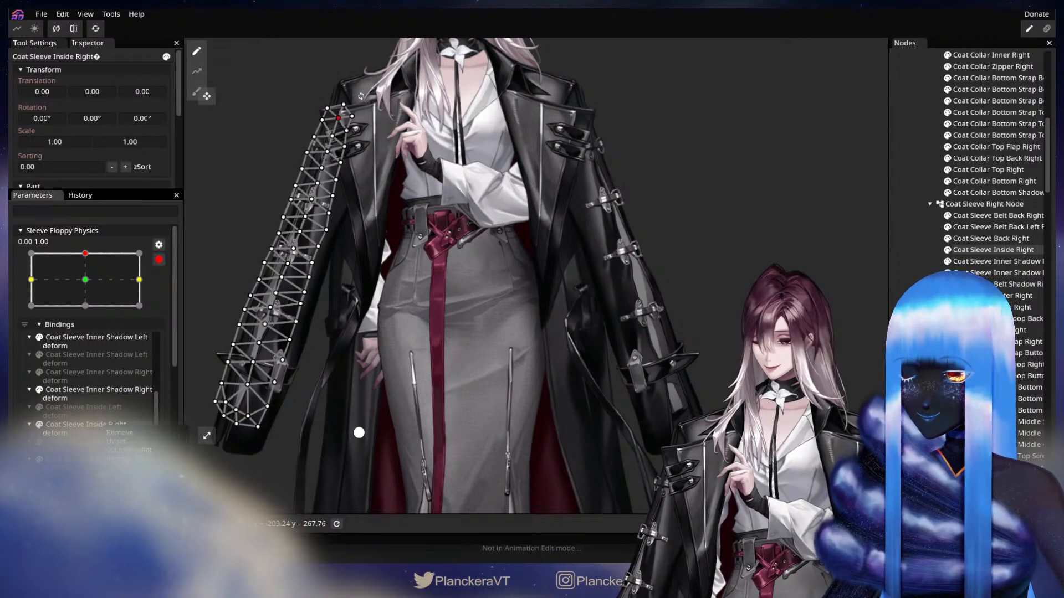
pyautogui.click(228, 527)
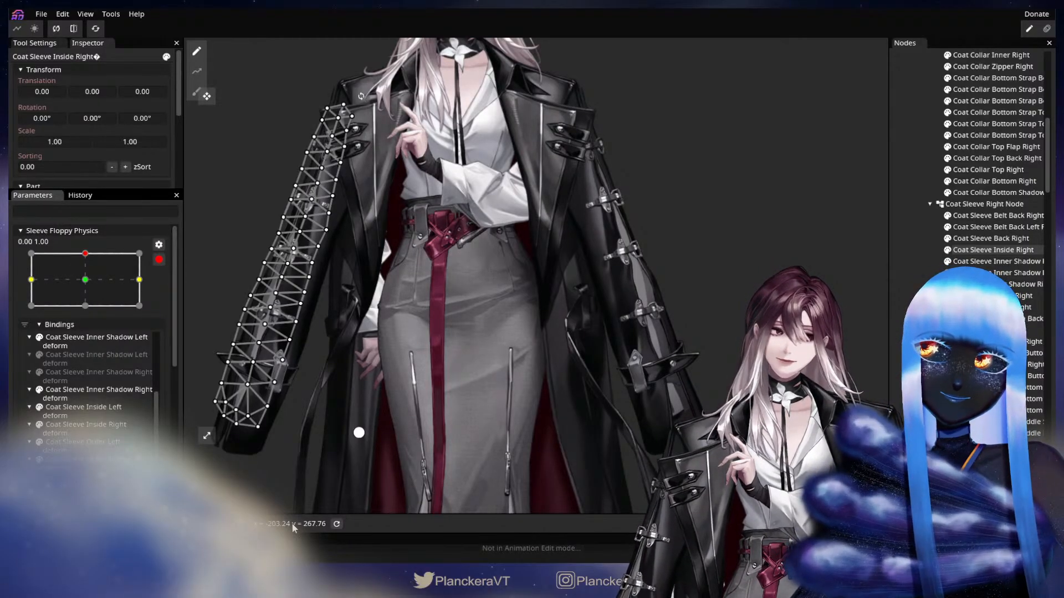
# Set the Coat Sleeve Back Left deform from its horizontal mirror
pyautogui.scroll(3, 101, 382)
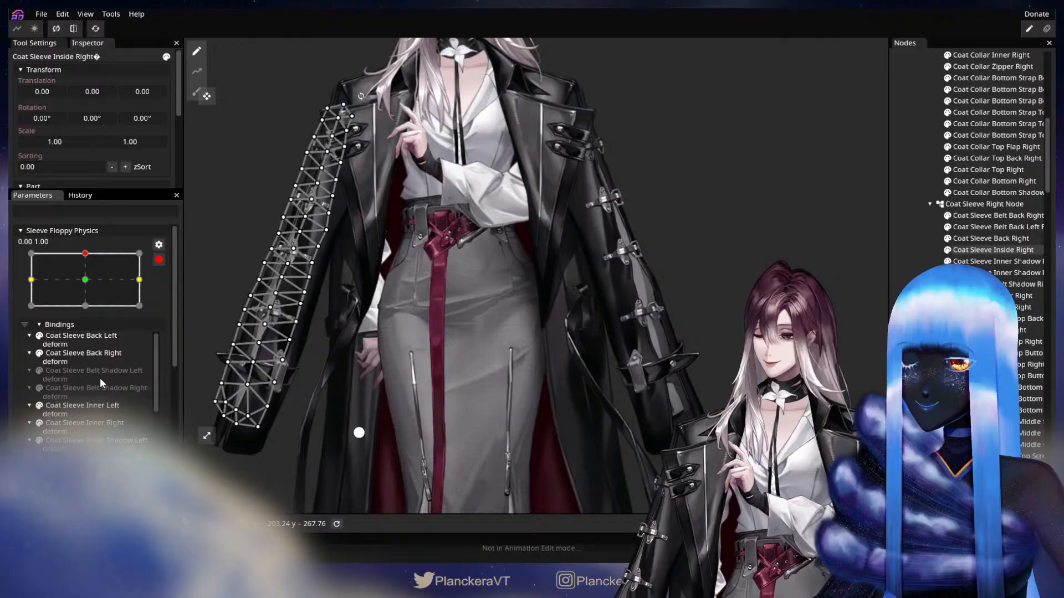
pyautogui.click(107, 335)
pyautogui.rightClick(104, 334)
pyautogui.moveTo(145, 402)
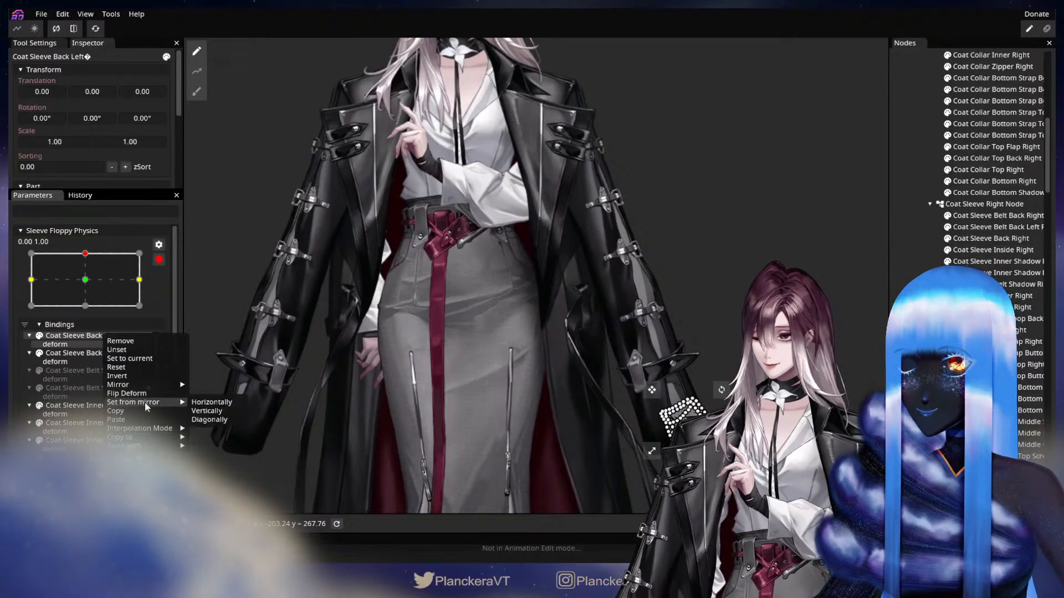
pyautogui.click(227, 403)
pyautogui.rightClick(84, 352)
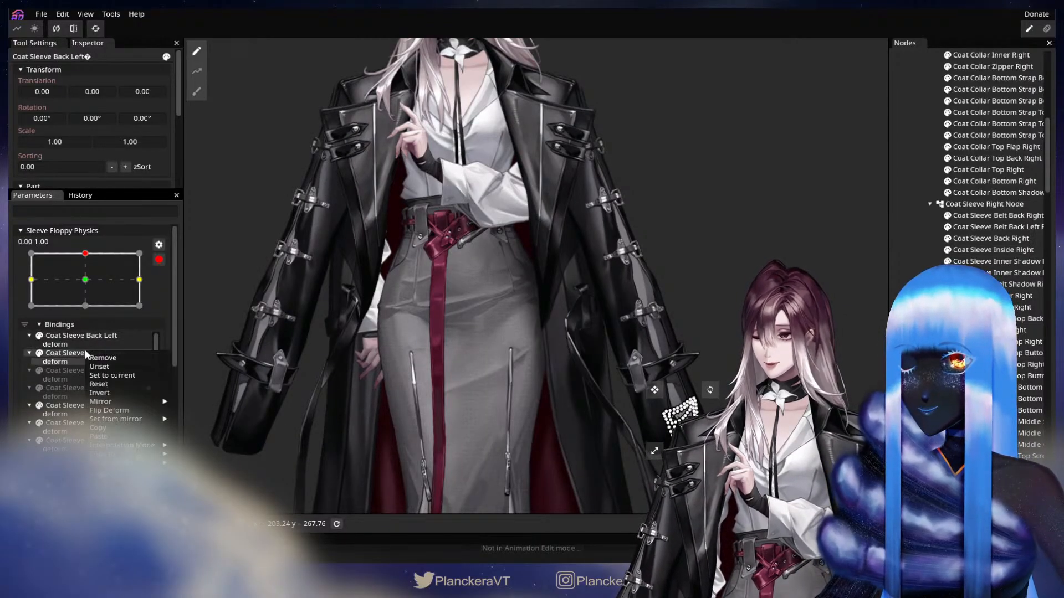
pyautogui.click(75, 354)
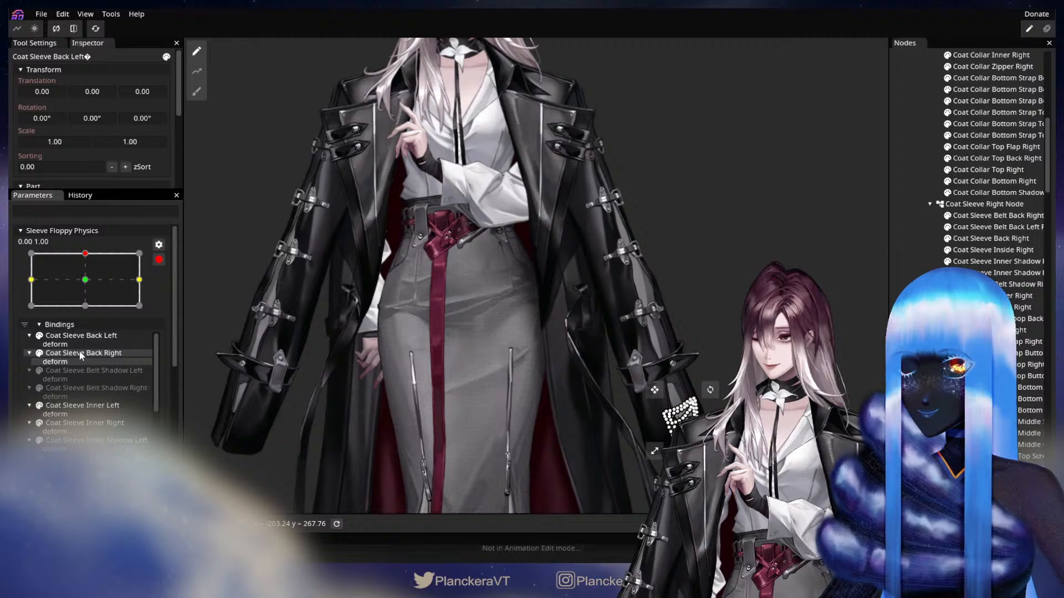
# Set the Coat Sleeve Inner Left and first Coat Sleeve Inner Shadow Left deforms from their horizontal mirror
pyautogui.click(78, 351)
pyautogui.click(82, 372)
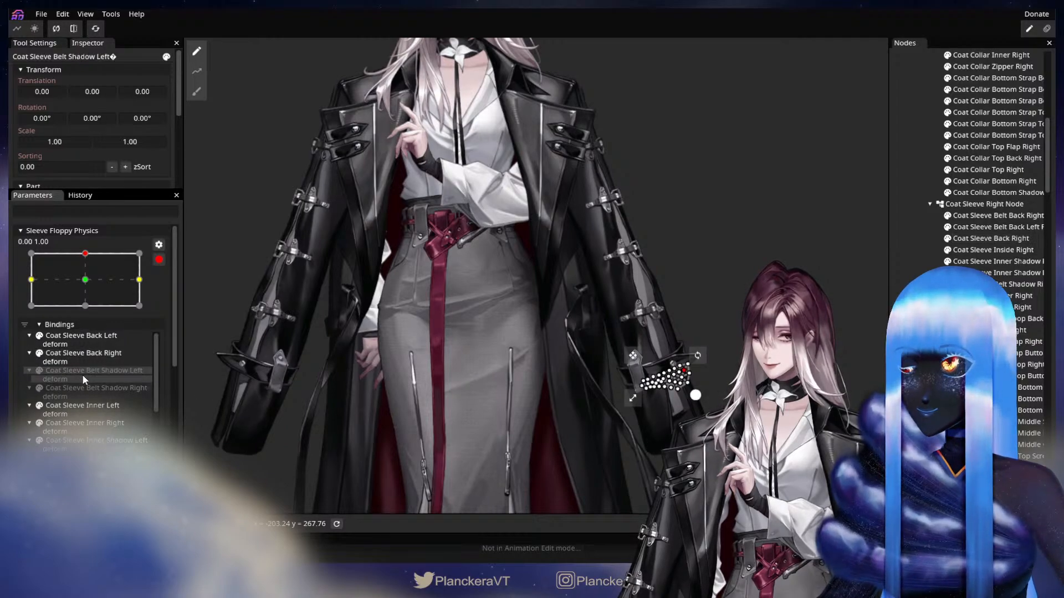
pyautogui.click(85, 384)
pyautogui.click(88, 405)
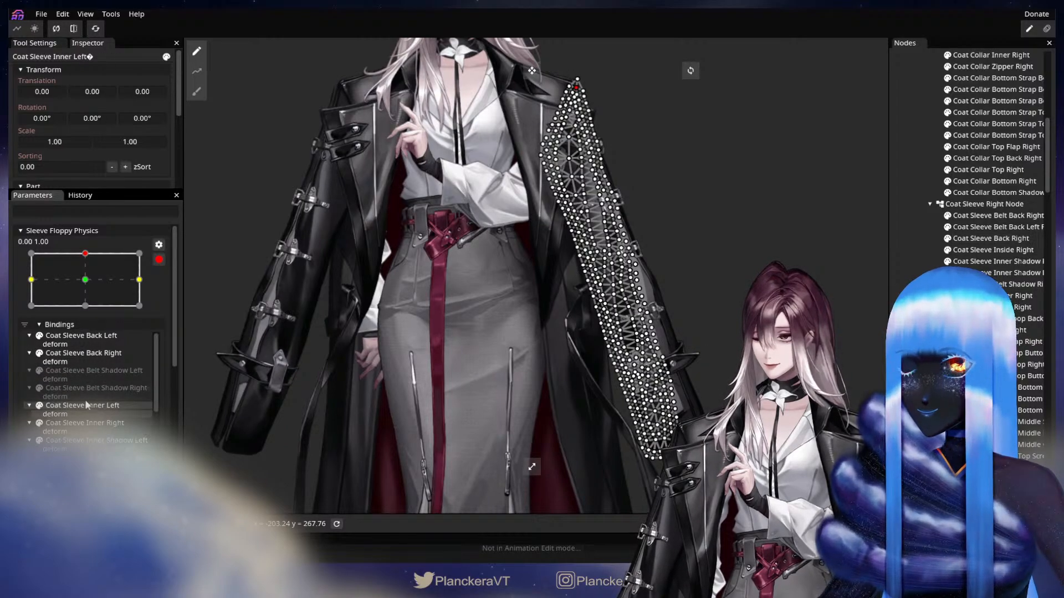
pyautogui.rightClick(92, 406)
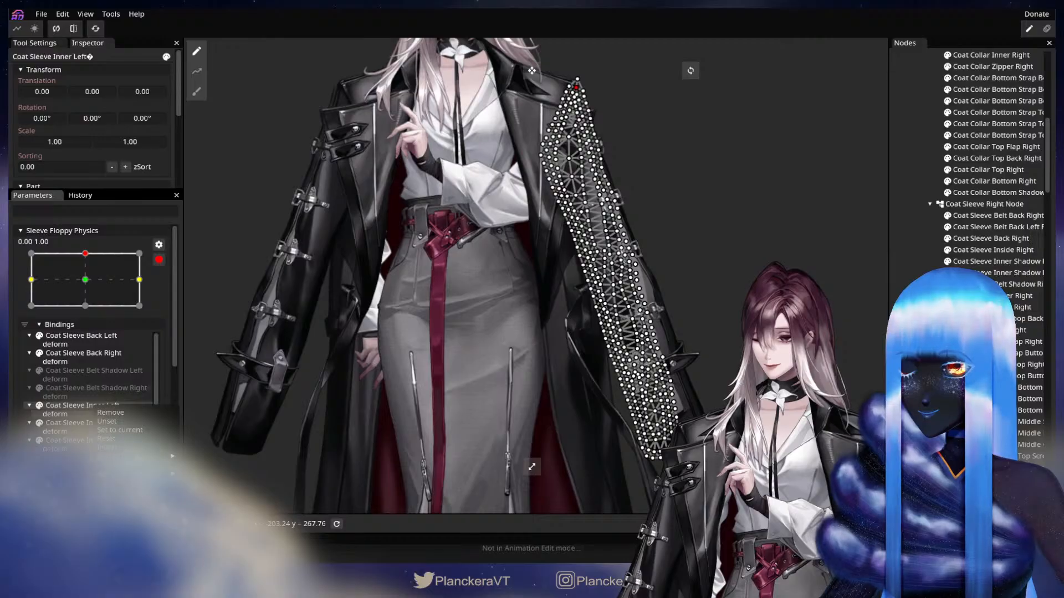
pyautogui.click(114, 425)
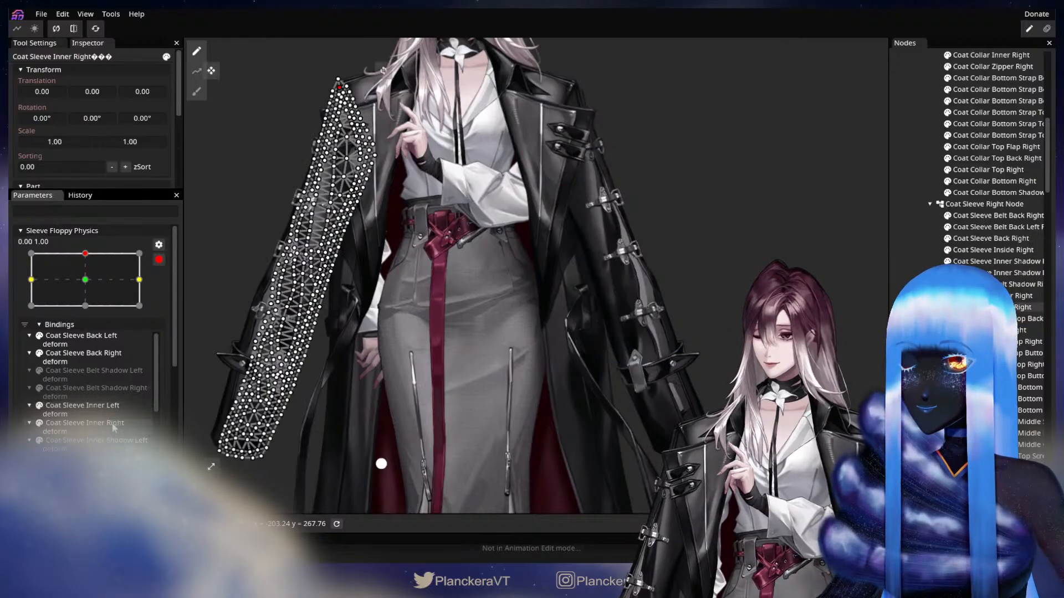
pyautogui.scroll(-1, 108, 417)
pyautogui.click(102, 405)
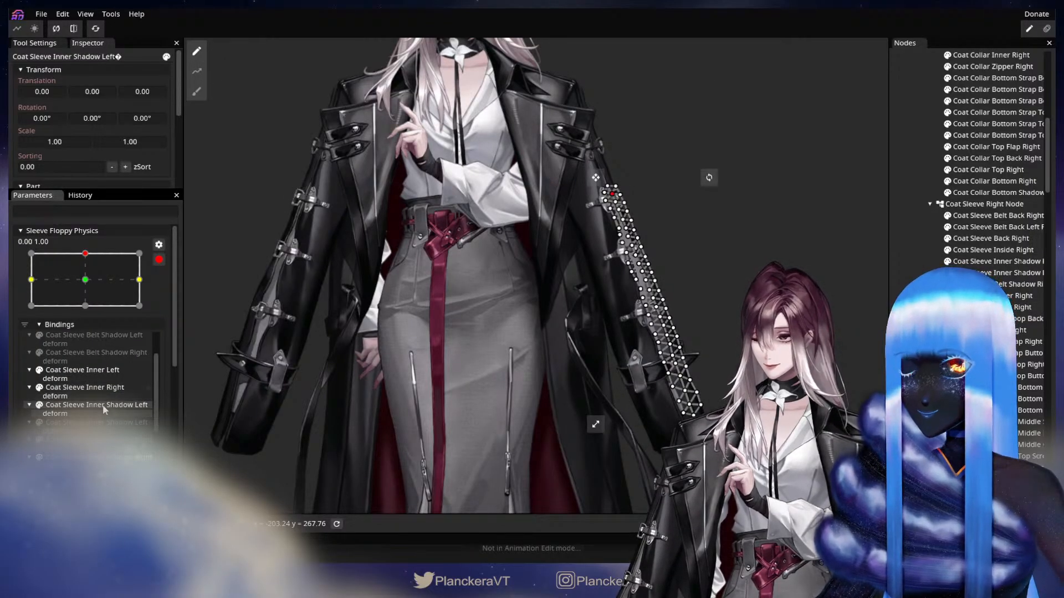
pyautogui.rightClick(102, 404)
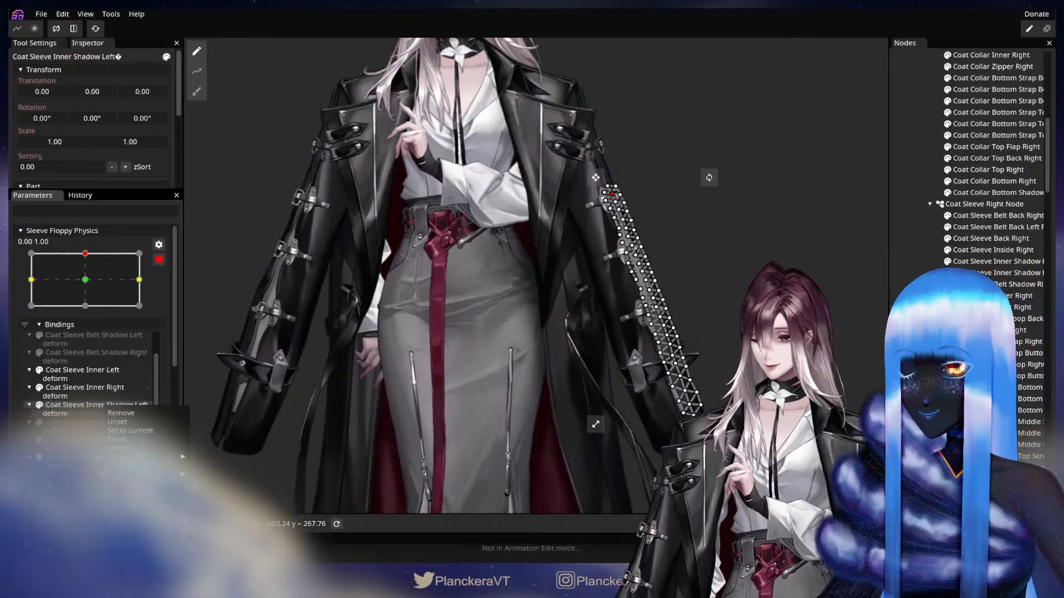
pyautogui.click(210, 475)
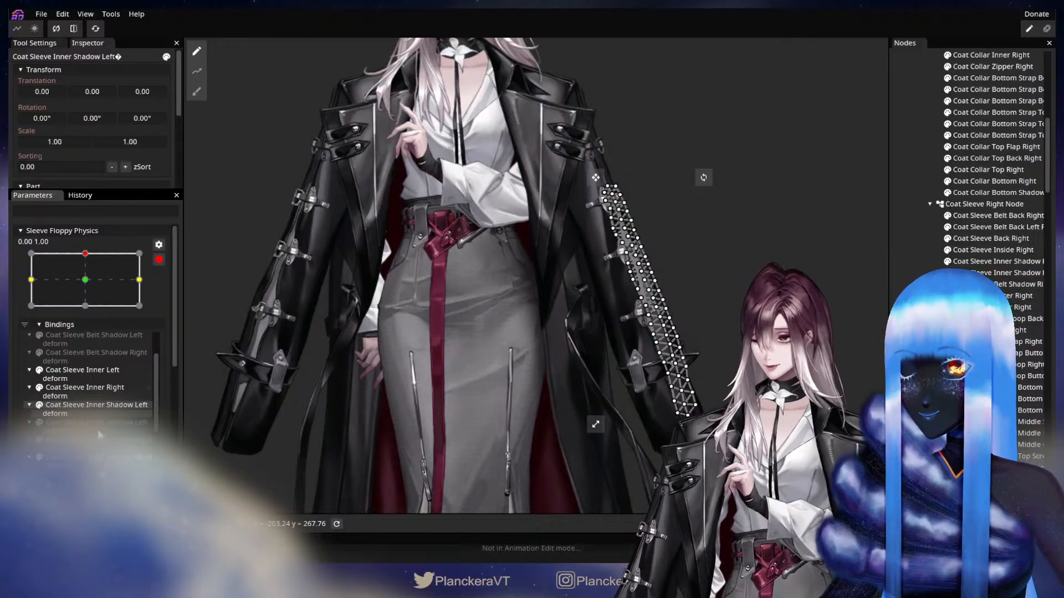
# Set the Coat Sleeve Inside Left deform from its mirror and select the Coat Sleeve Outer Left mesh for checking
pyautogui.keyDown('ctrl'); pyautogui.click(98, 426); pyautogui.keyUp('ctrl')
pyautogui.click(104, 439)
pyautogui.scroll(-2, 108, 424)
pyautogui.keyDown('ctrl'); pyautogui.click(102, 389); pyautogui.keyUp('ctrl')
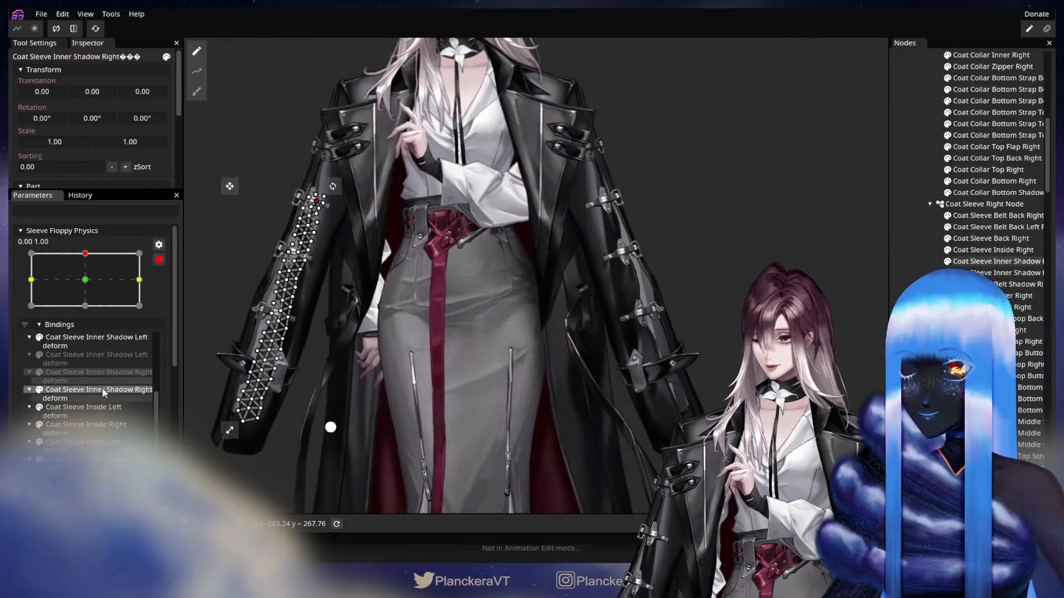
pyautogui.click(102, 389)
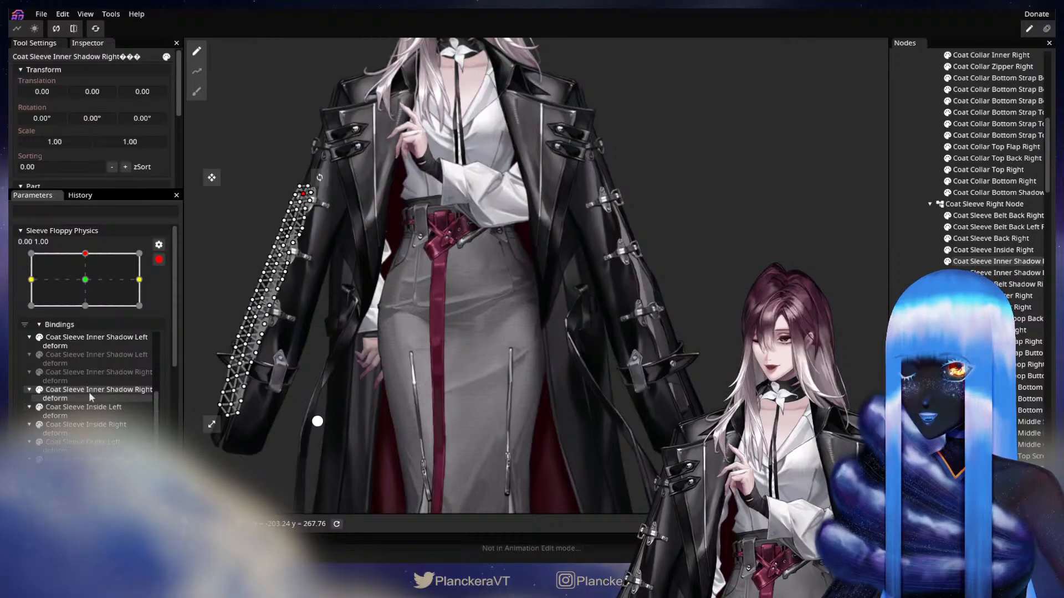
pyautogui.click(91, 404)
pyautogui.rightClick(91, 404)
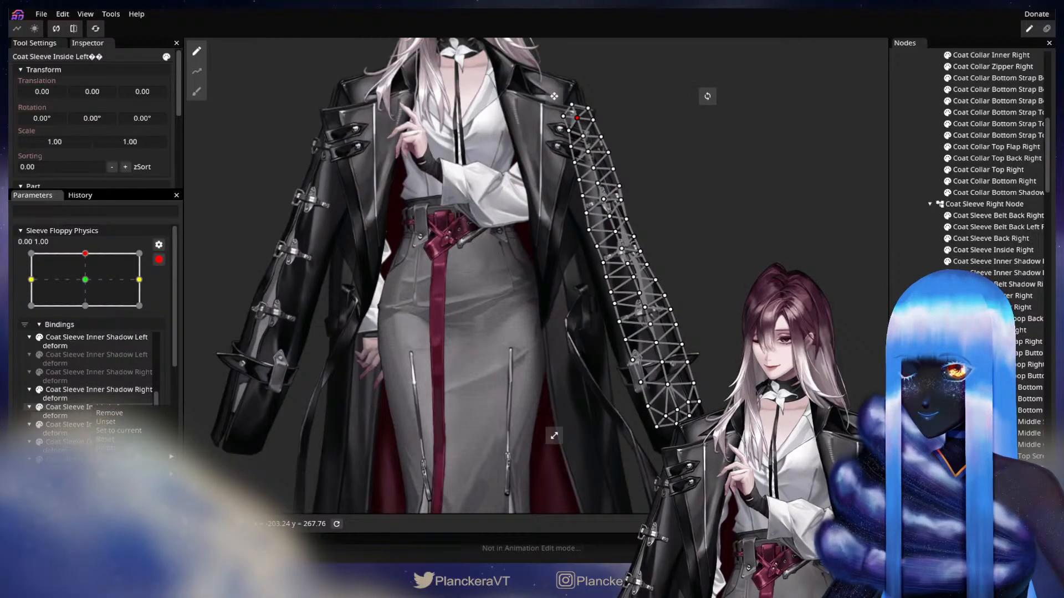
pyautogui.click(216, 483)
pyautogui.click(111, 427)
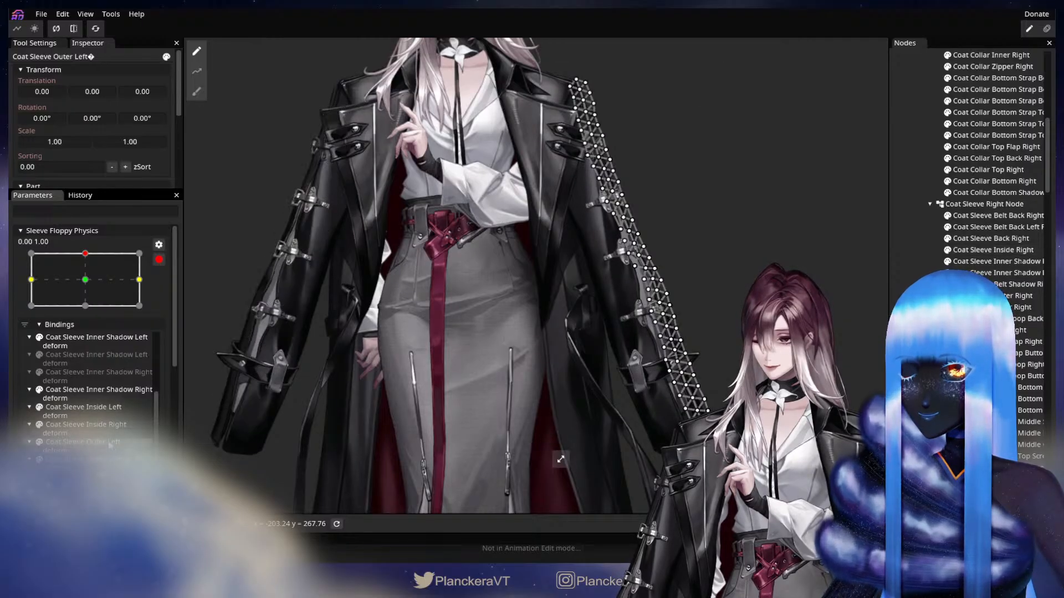
pyautogui.click(89, 443)
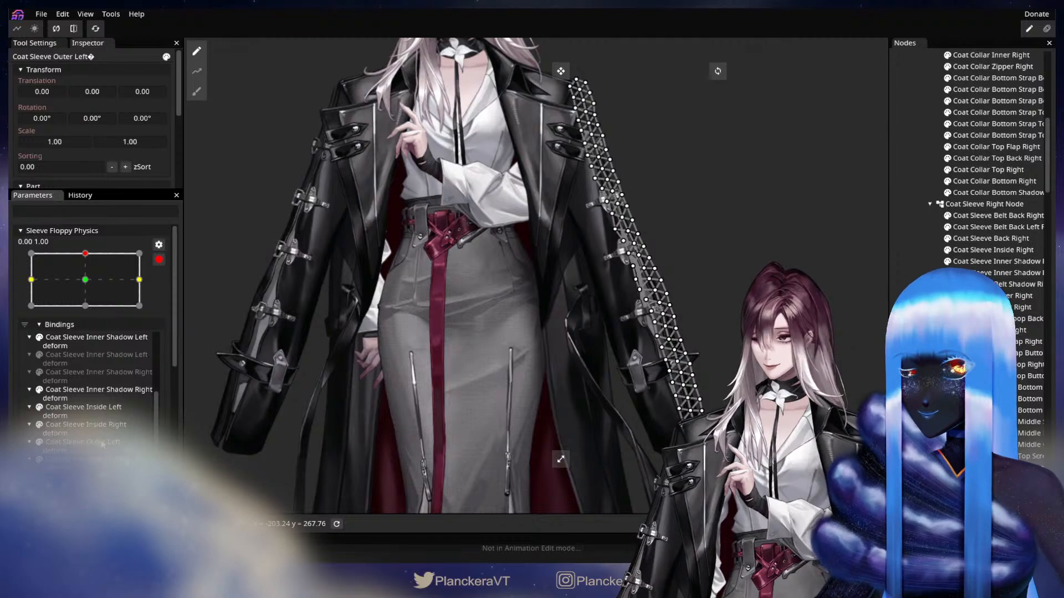
# Deselect the sleeve mesh and stop editing the Sleeve Floppy Physics parameter
pyautogui.click(735, 359)
pyautogui.scroll(-1, 735, 359)
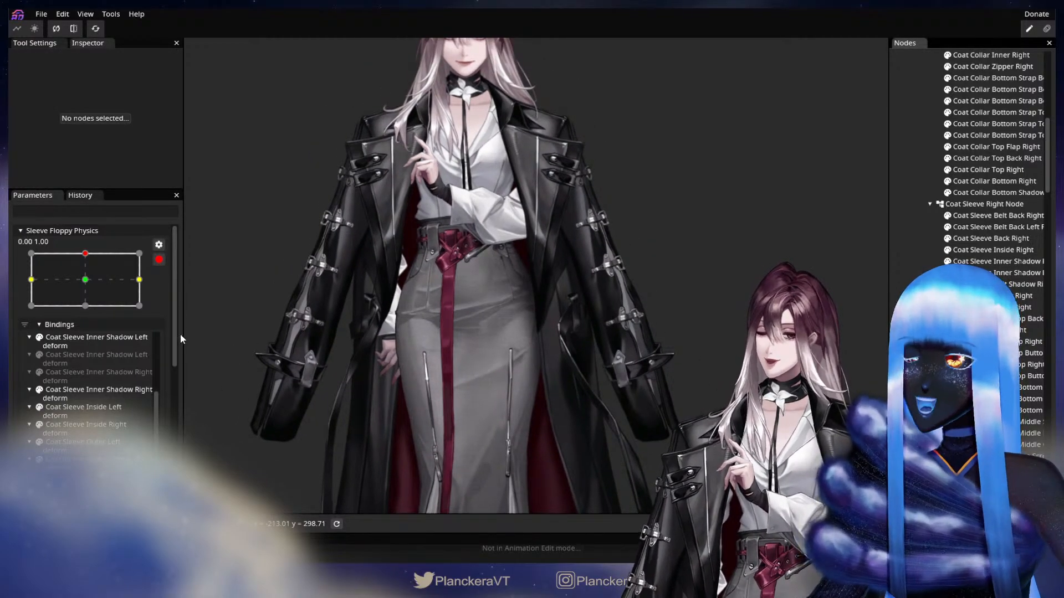
pyautogui.click(159, 259)
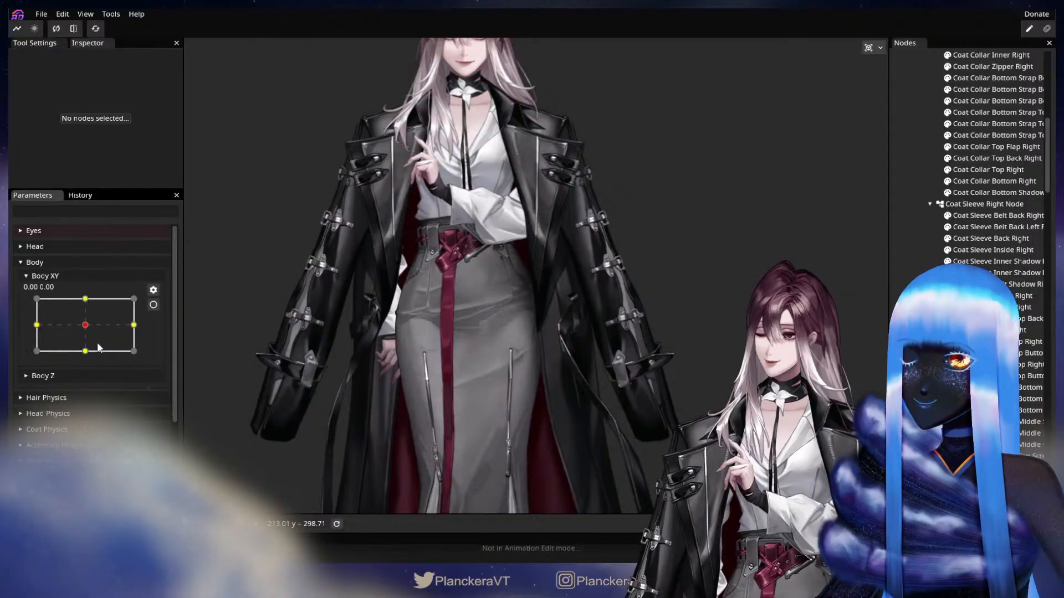
# Start editing the Sleeve Floppy Physics parameter at the 0.00, -1.00 keypoint, with the right sleeve cuff in view
pyautogui.scroll(-3, 59, 418)
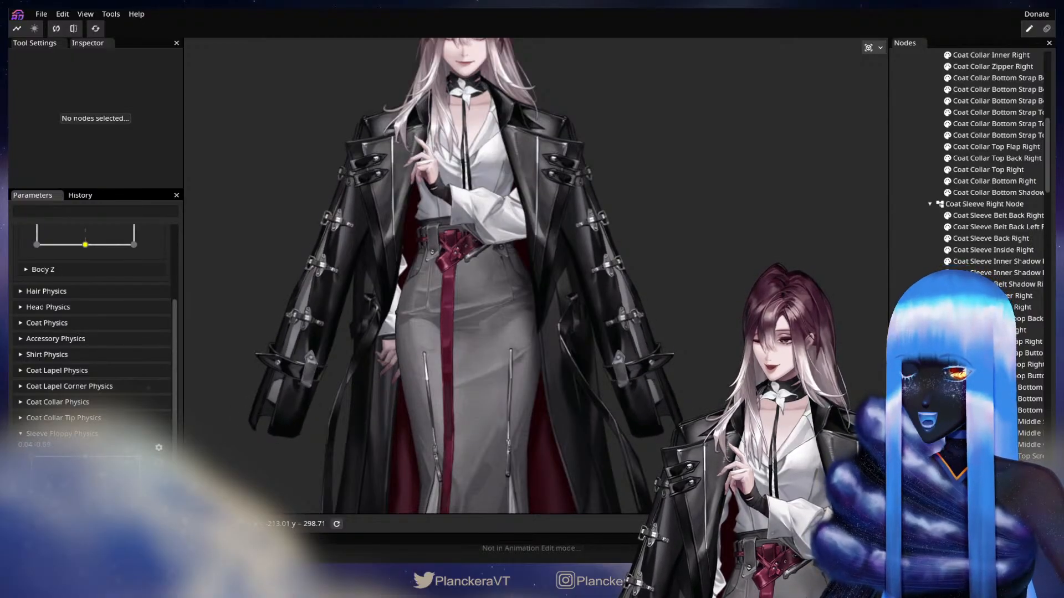
pyautogui.click(158, 462)
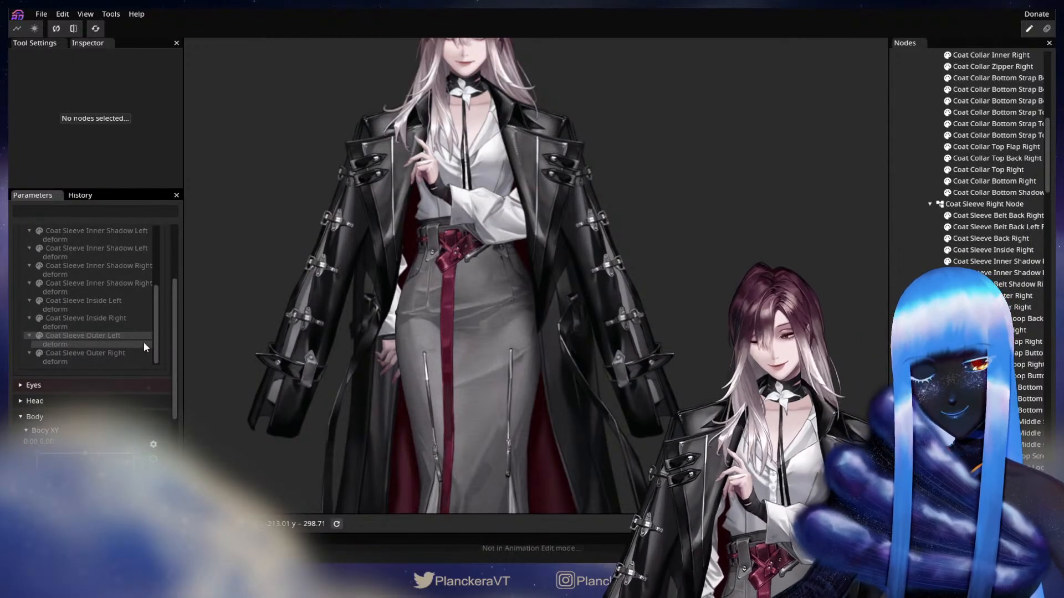
pyautogui.scroll(3, 144, 341)
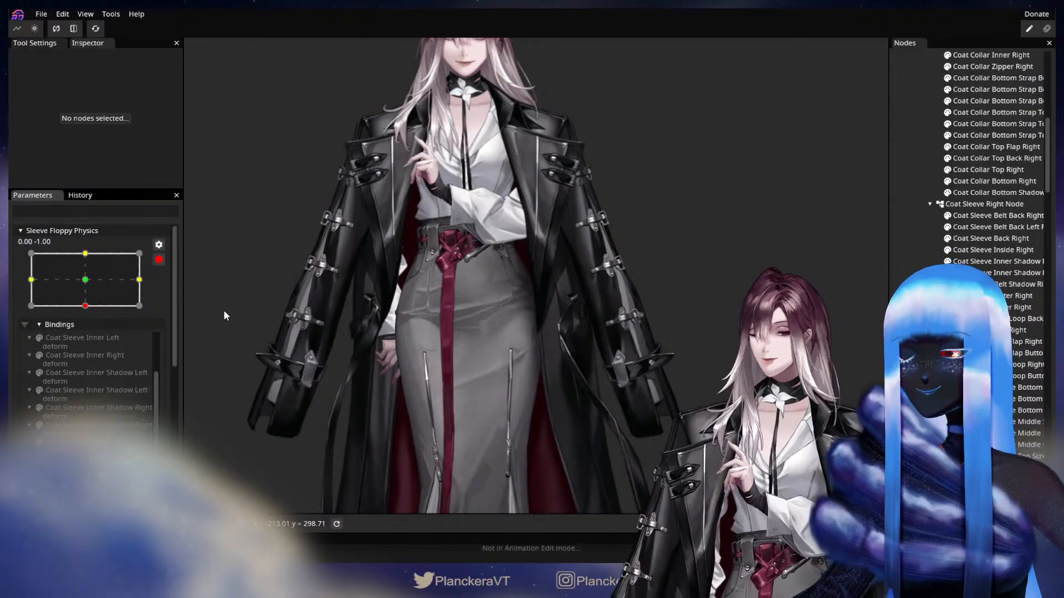
pyautogui.scroll(3, 304, 334)
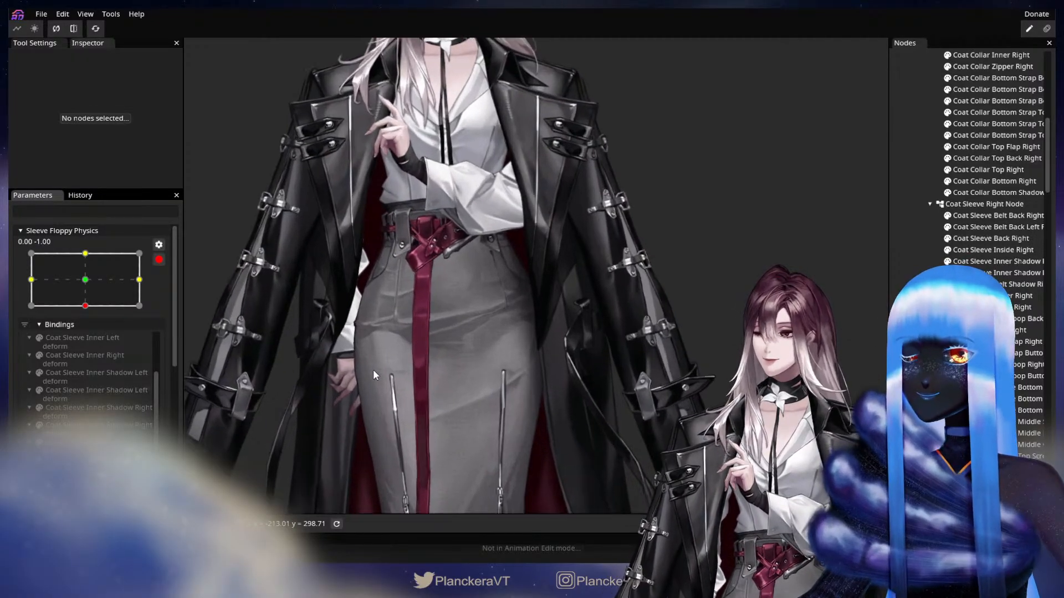
pyautogui.moveTo(222, 438); pyautogui.dragTo(416, 360)
pyautogui.scroll(3, 416, 367)
pyautogui.moveTo(357, 438); pyautogui.dragTo(465, 378)
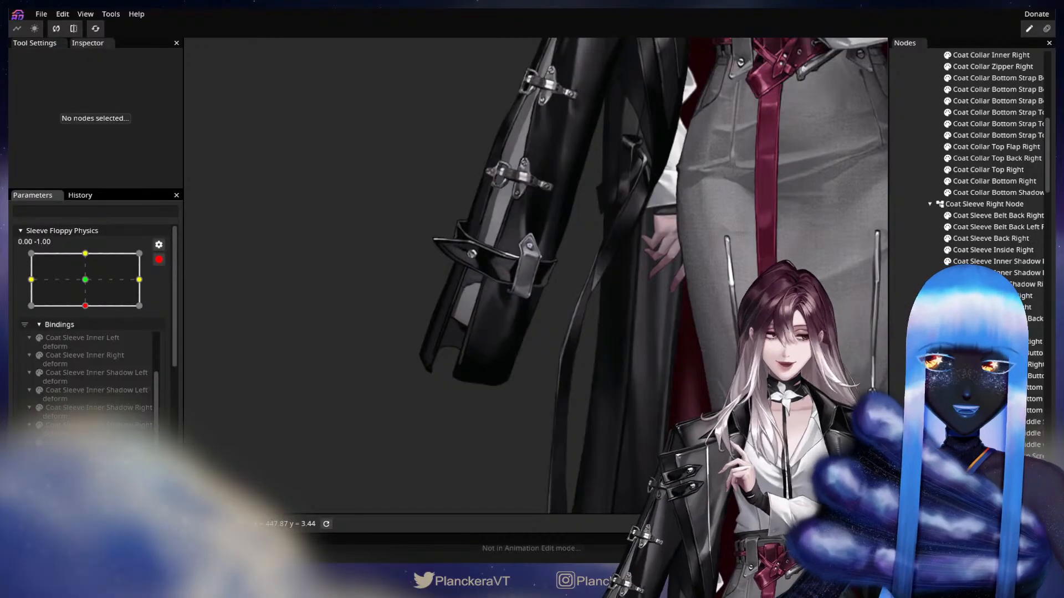
# At the 0.00, -1.00 keypoint, flare the lower end of the Coat Sleeve Outer Right mesh outward and up with a 202 circle brush
pyautogui.scroll(6, 986, 166)
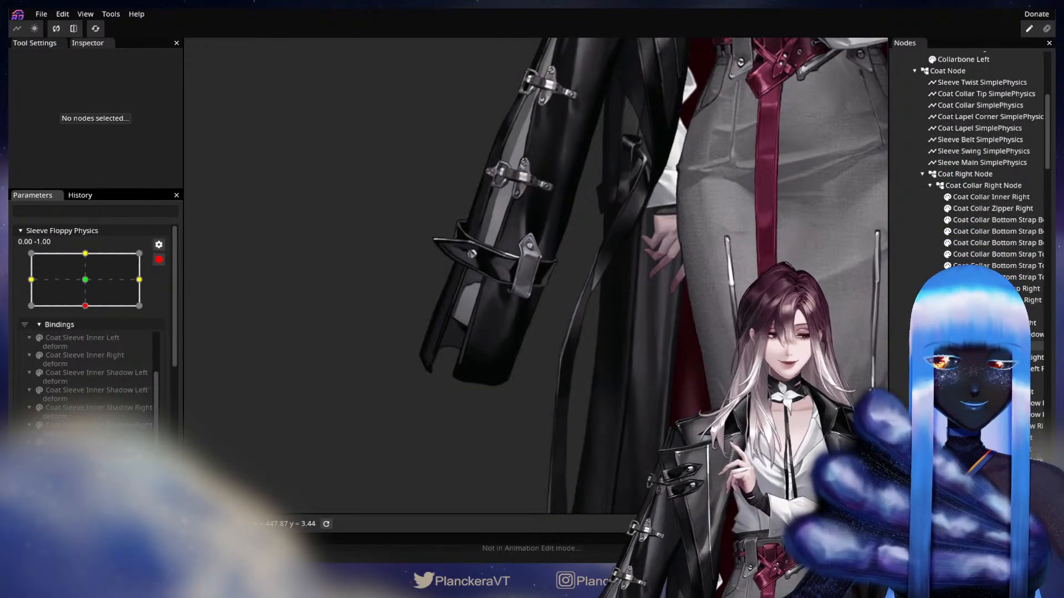
pyautogui.scroll(-1, 986, 155)
pyautogui.click(451, 287)
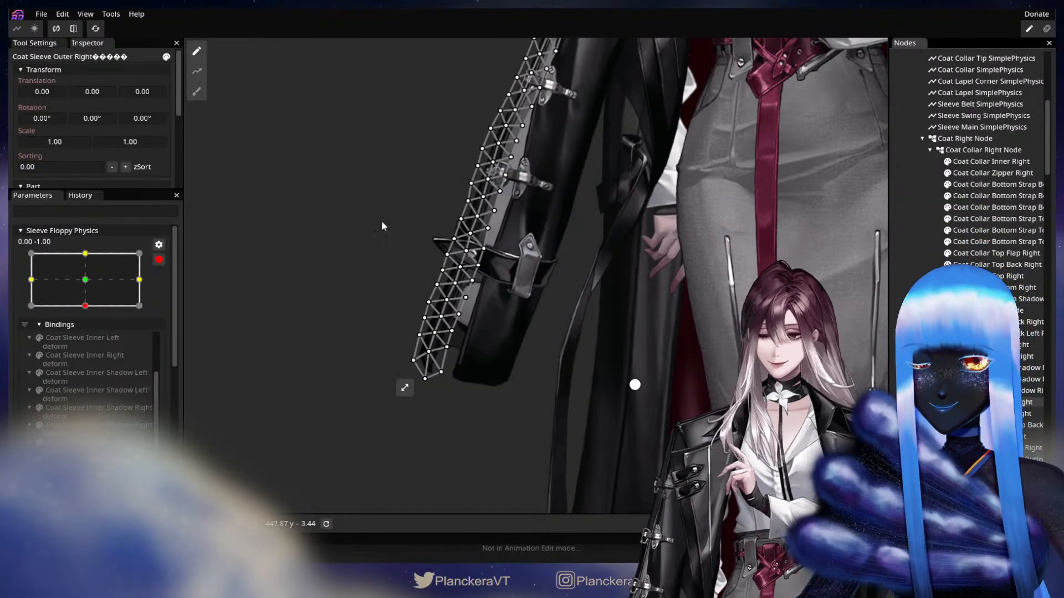
pyautogui.click(195, 93)
pyautogui.moveTo(741, 50); pyautogui.dragTo(791, 52)
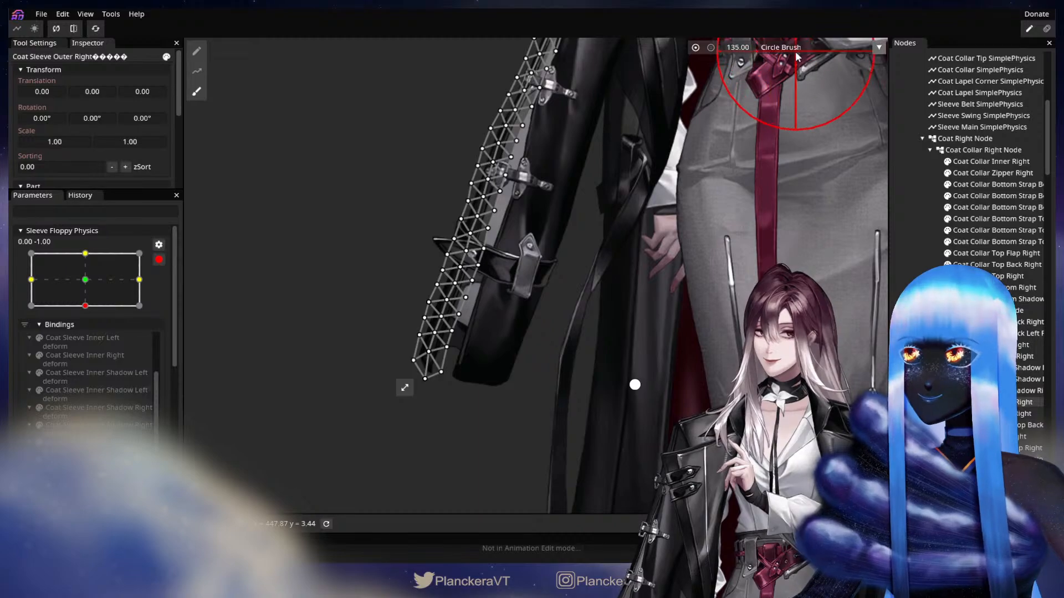
pyautogui.scroll(7, 753, 47)
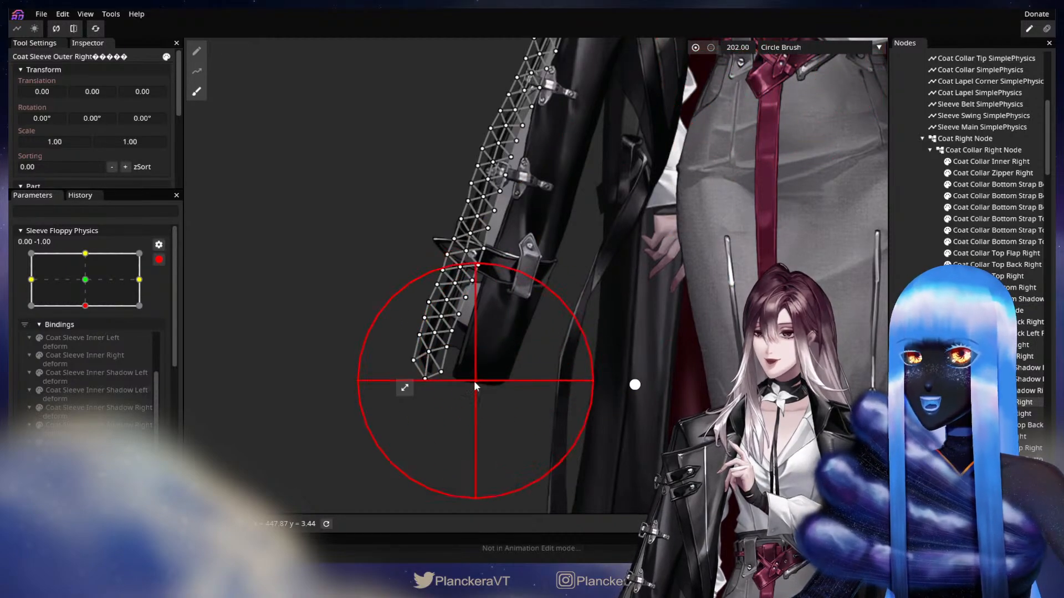
pyautogui.moveTo(467, 378)
pyautogui.mouseDown()
pyautogui.moveTo(444, 363)
pyautogui.moveTo(460, 350)
pyautogui.mouseUp()
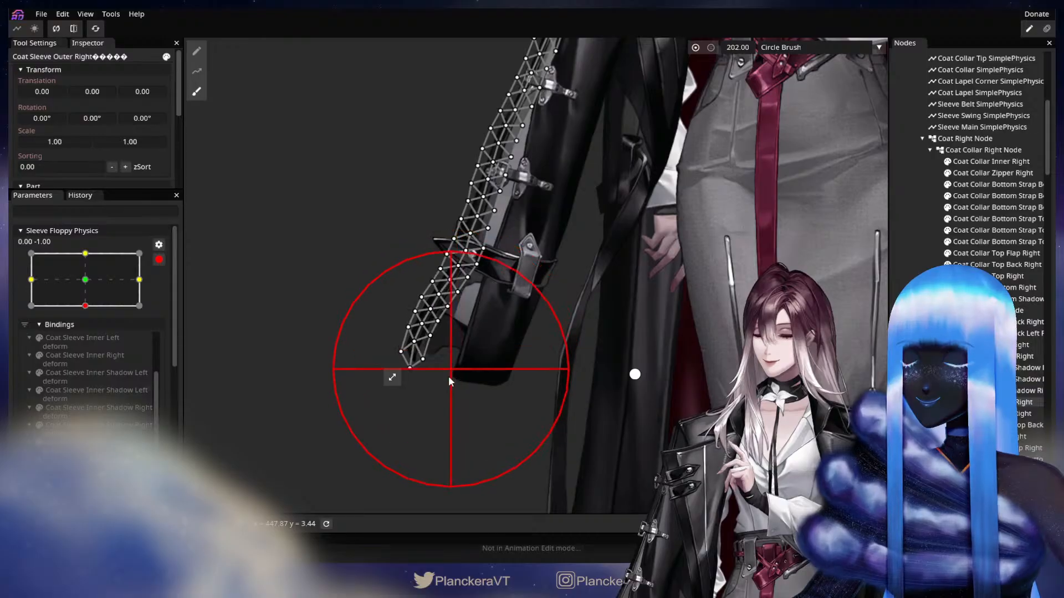
pyautogui.moveTo(435, 405); pyautogui.dragTo(429, 399)
pyautogui.moveTo(480, 359); pyautogui.dragTo(472, 354)
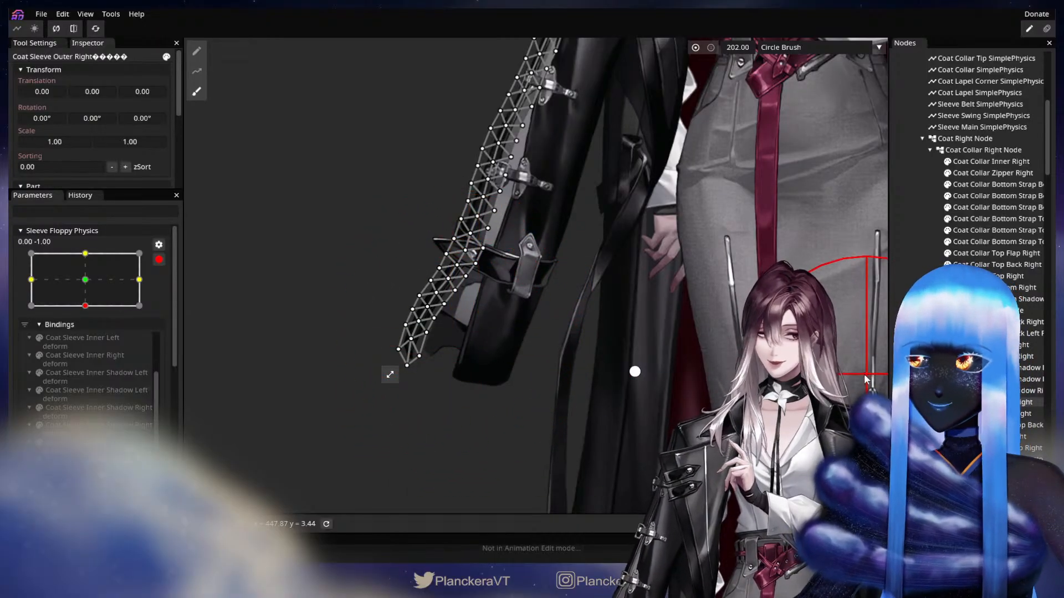
# Bend the lower end of the Coat Sleeve Inner Right mesh toward the body with a 122 circle brush
pyautogui.click(975, 414)
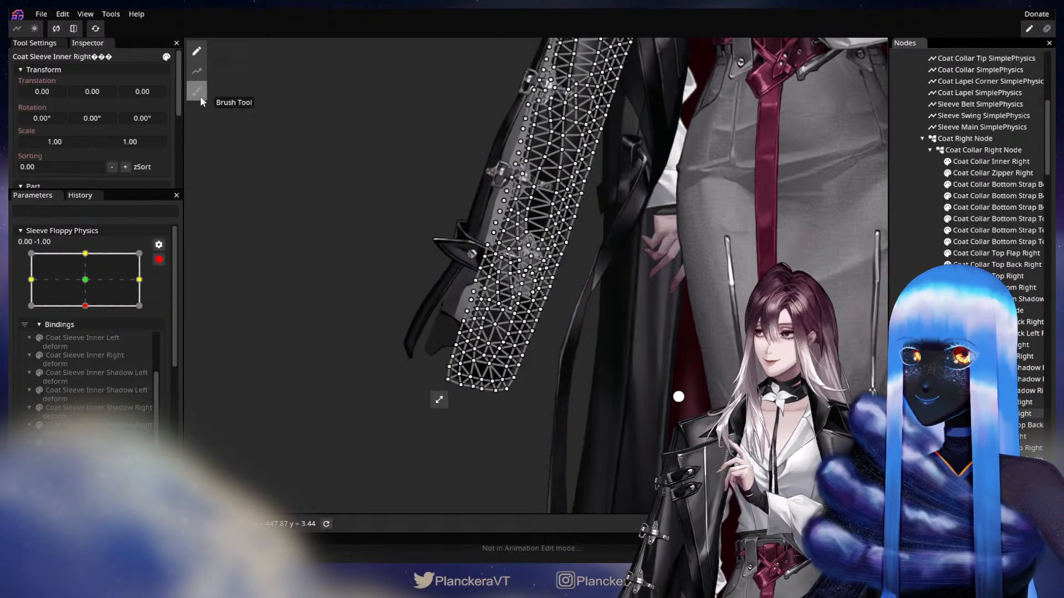
pyautogui.click(198, 94)
pyautogui.moveTo(851, 138); pyautogui.dragTo(769, 137)
pyautogui.moveTo(734, 48); pyautogui.dragTo(692, 49)
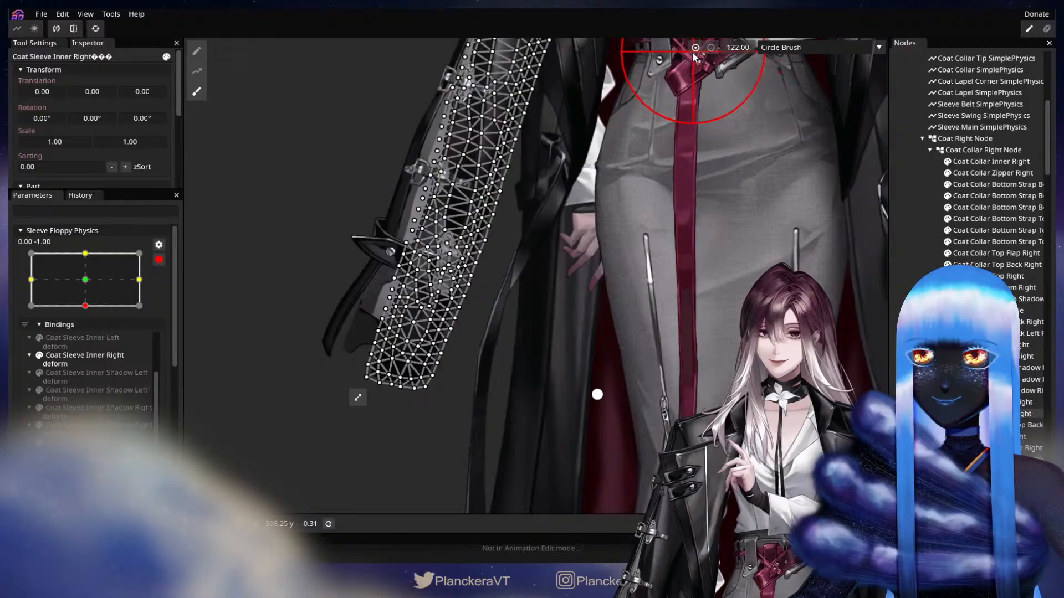
pyautogui.scroll(2, 509, 342)
pyautogui.moveTo(516, 342); pyautogui.dragTo(729, 336)
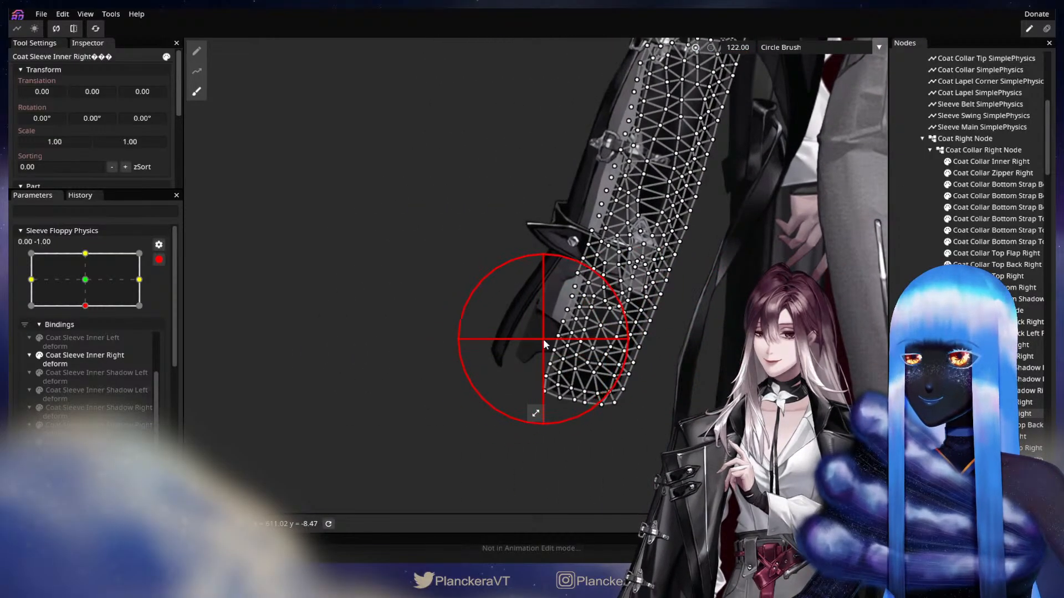
pyautogui.moveTo(543, 339)
pyautogui.mouseDown()
pyautogui.moveTo(567, 345)
pyautogui.moveTo(531, 367)
pyautogui.moveTo(554, 325)
pyautogui.moveTo(541, 372)
pyautogui.moveTo(559, 371)
pyautogui.moveTo(564, 335)
pyautogui.moveTo(556, 380)
pyautogui.moveTo(565, 328)
pyautogui.moveTo(570, 374)
pyautogui.moveTo(651, 412)
pyautogui.moveTo(636, 422)
pyautogui.moveTo(667, 368)
pyautogui.moveTo(660, 401)
pyautogui.moveTo(630, 433)
pyautogui.moveTo(654, 426)
pyautogui.moveTo(667, 377)
pyautogui.moveTo(693, 364)
pyautogui.moveTo(671, 413)
pyautogui.moveTo(683, 359)
pyautogui.mouseUp()
pyautogui.click(866, 363)
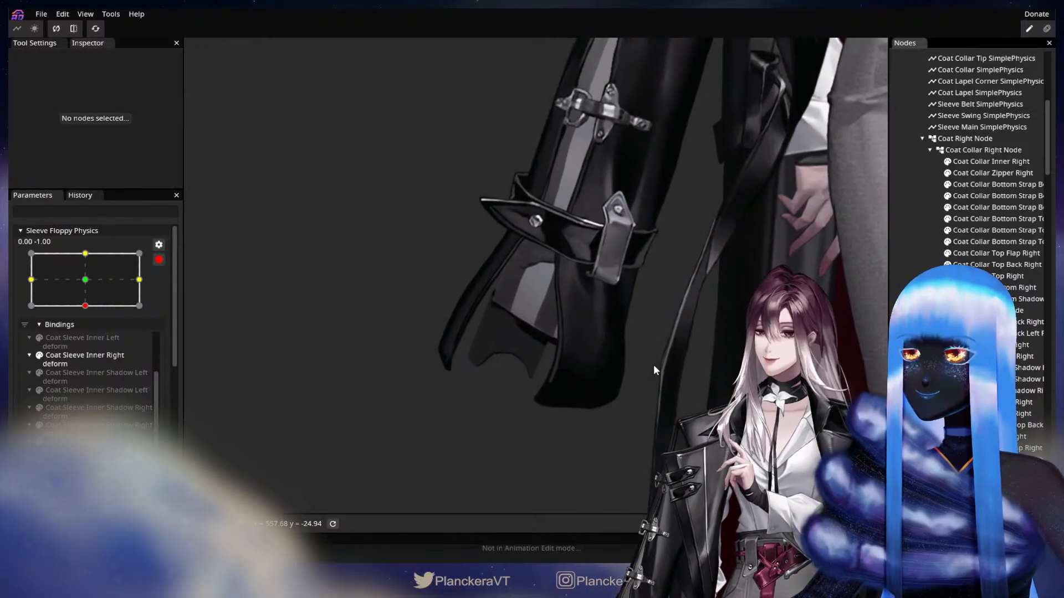
# Refine the individual vertices along the body-side edge and lower corner of the Coat Sleeve Inner Right mesh
pyautogui.moveTo(85, 295)
pyautogui.mouseDown()
pyautogui.moveTo(86, 285)
pyautogui.moveTo(85, 306)
pyautogui.mouseUp()
pyautogui.moveTo(723, 400); pyautogui.dragTo(598, 359)
pyautogui.scroll(1, 598, 359)
pyautogui.scroll(2, 598, 358)
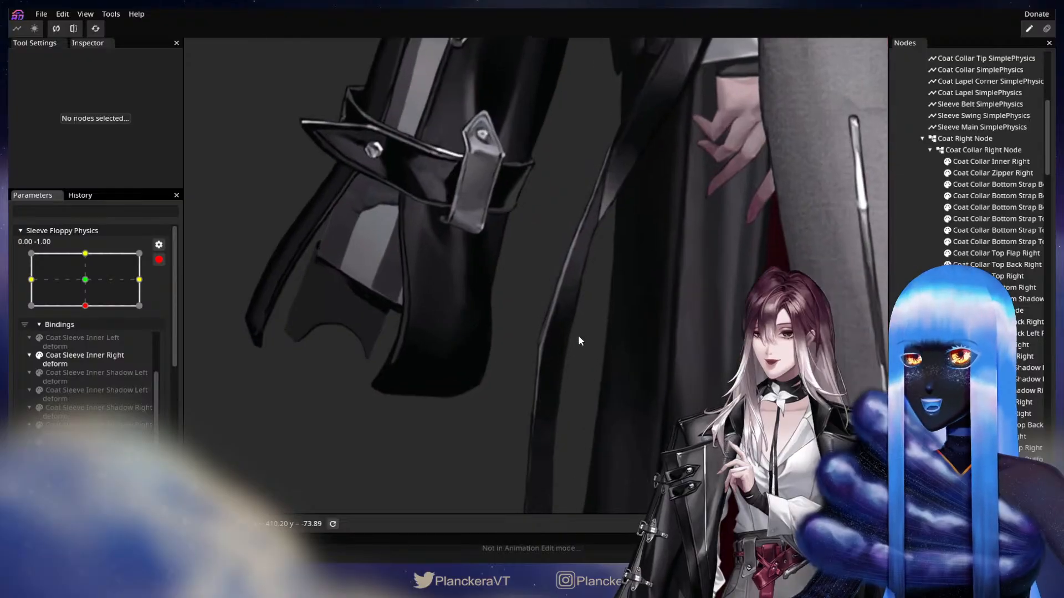
pyautogui.click(518, 304)
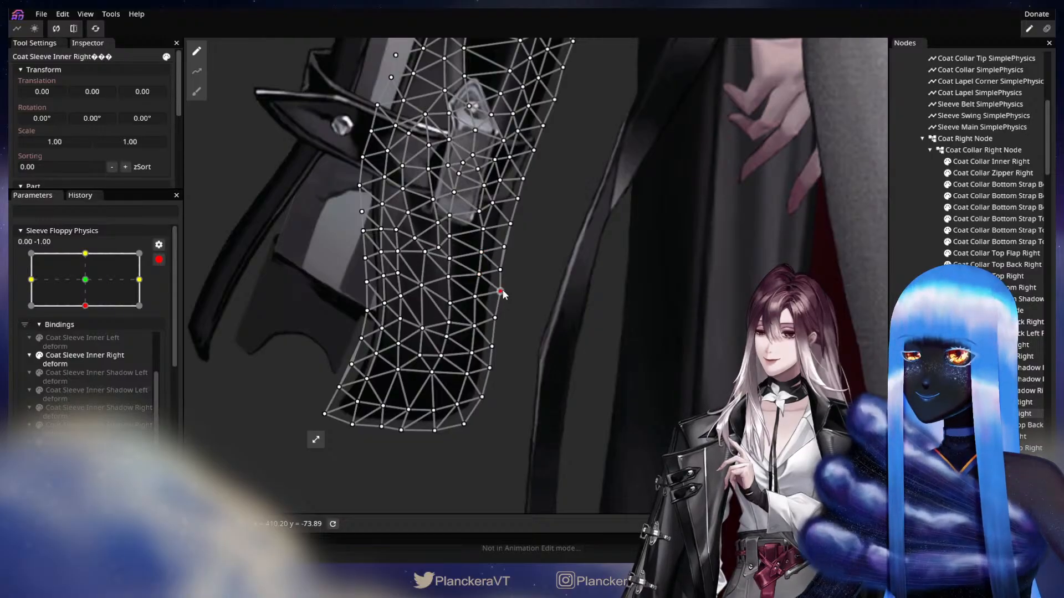
pyautogui.click(474, 297)
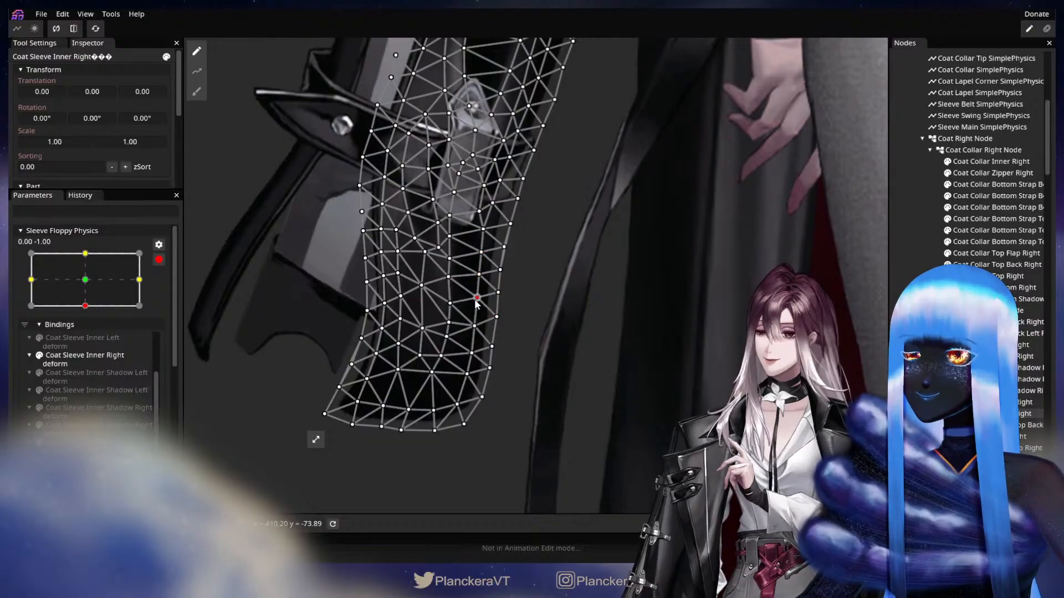
pyautogui.moveTo(504, 334); pyautogui.dragTo(546, 290)
pyautogui.click(532, 324)
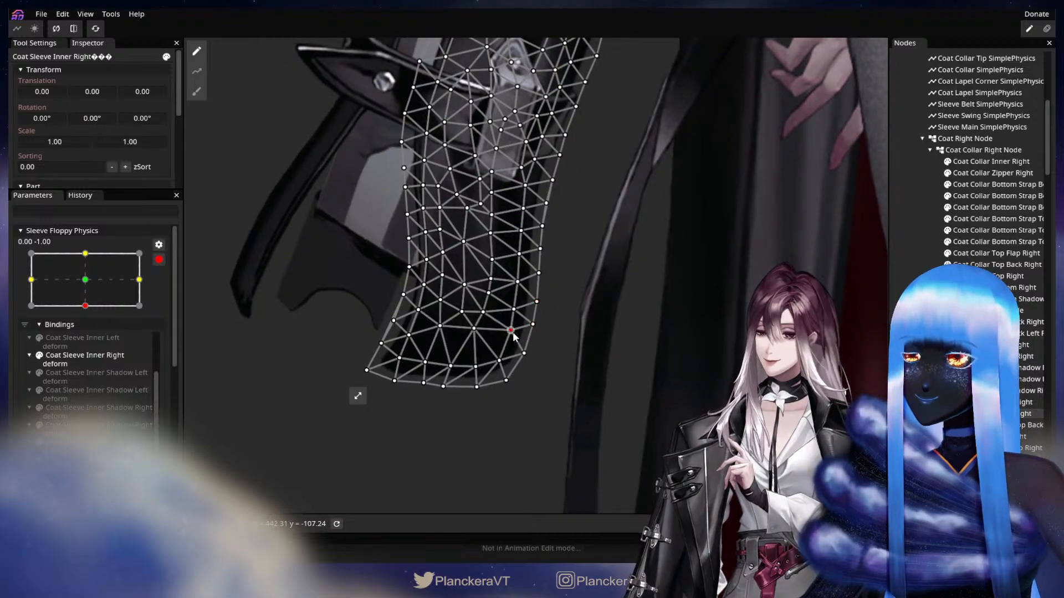
pyautogui.click(524, 354)
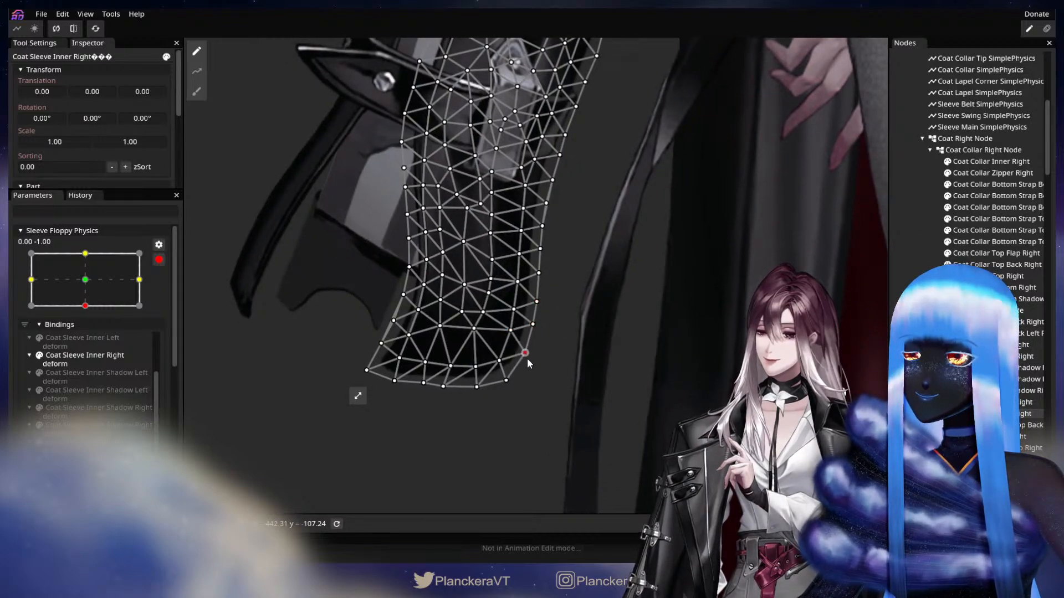
pyautogui.moveTo(562, 334); pyautogui.dragTo(687, 402)
pyautogui.scroll(-3, 695, 390)
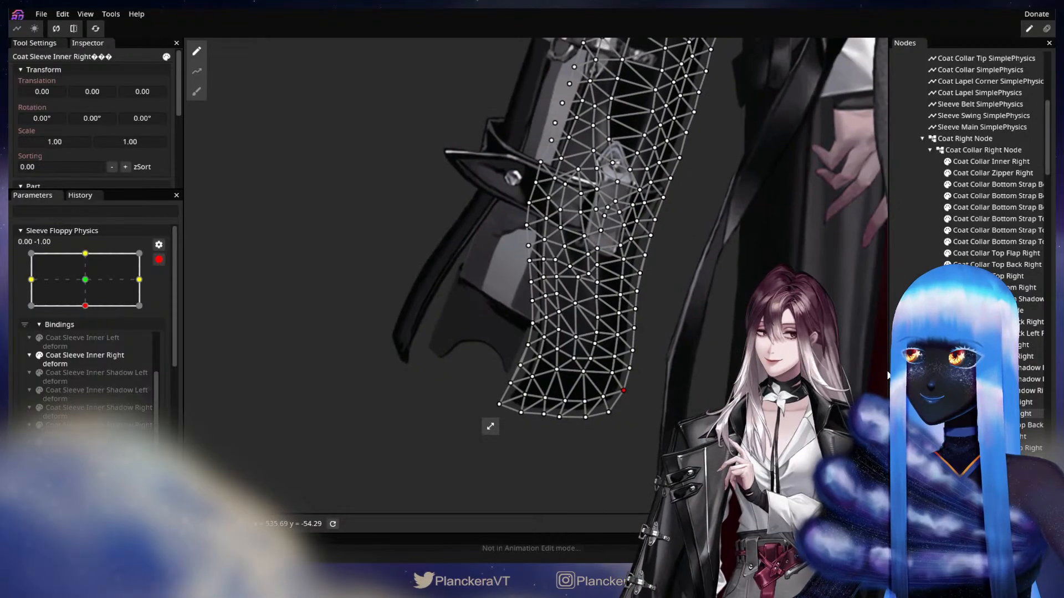
pyautogui.press('Escape')
pyautogui.scroll(-2, 589, 367)
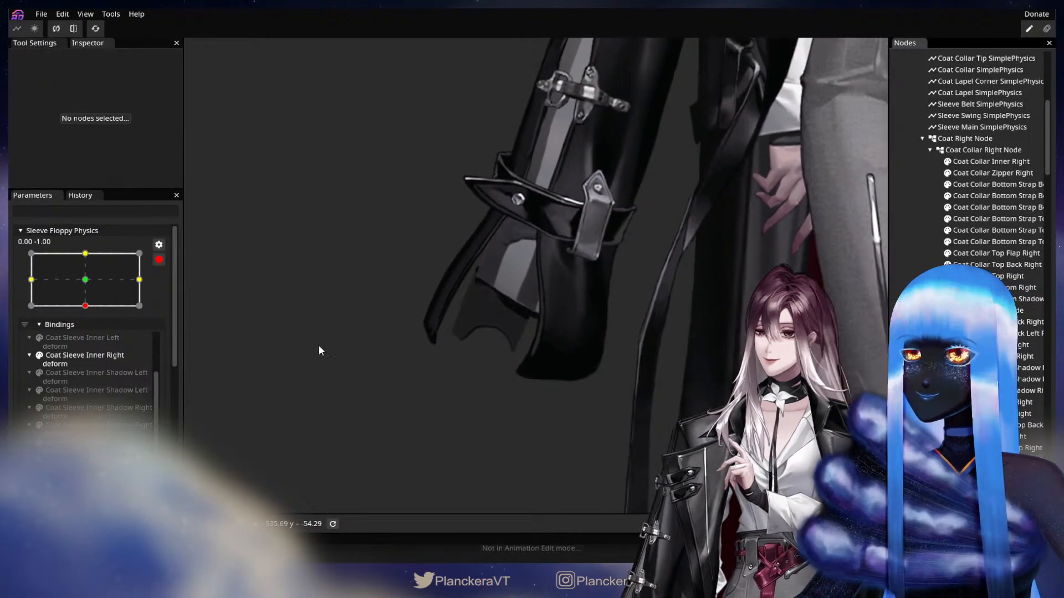
# Widen the Coat Sleeve Back Right mesh with an 87 circle brush so it spans the flared cuff opening, and preview the motion
pyautogui.moveTo(83, 304)
pyautogui.mouseDown()
pyautogui.moveTo(75, 285)
pyautogui.moveTo(75, 305)
pyautogui.mouseUp()
pyautogui.moveTo(394, 371); pyautogui.dragTo(408, 398)
pyautogui.scroll(1, 410, 401)
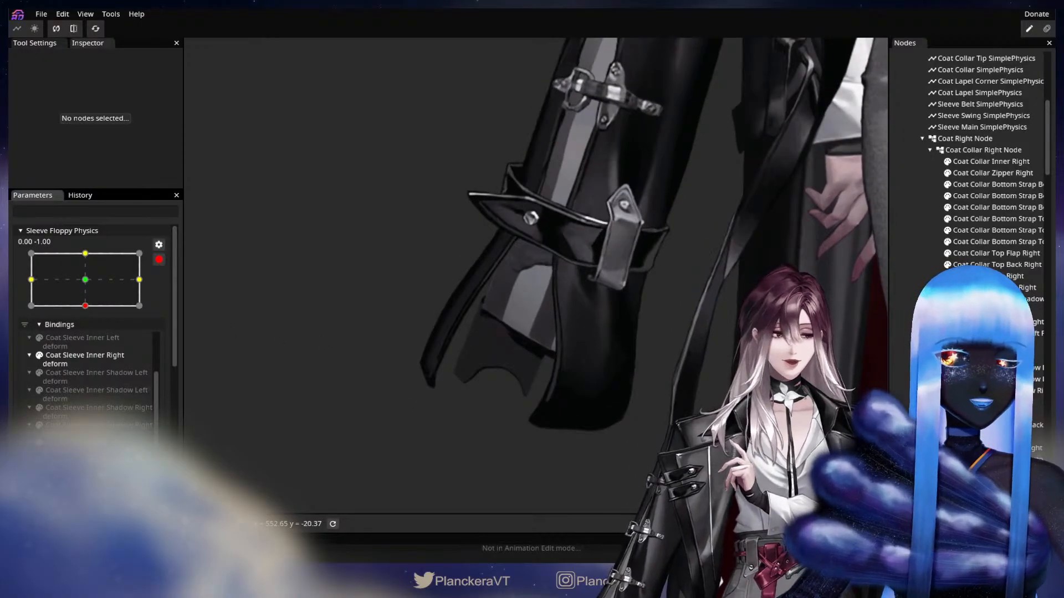
pyautogui.click(992, 345)
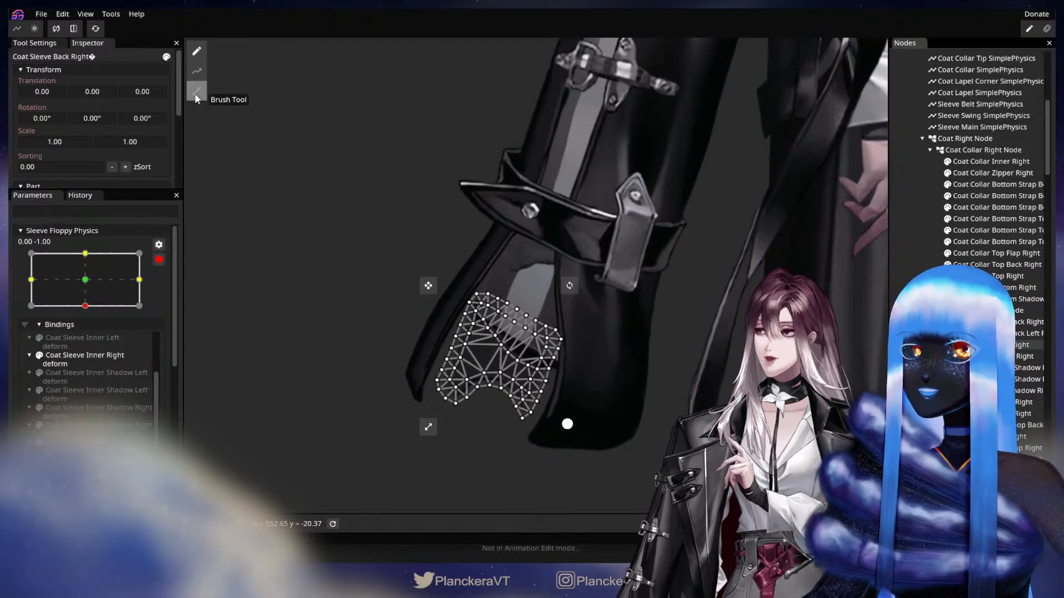
pyautogui.click(197, 91)
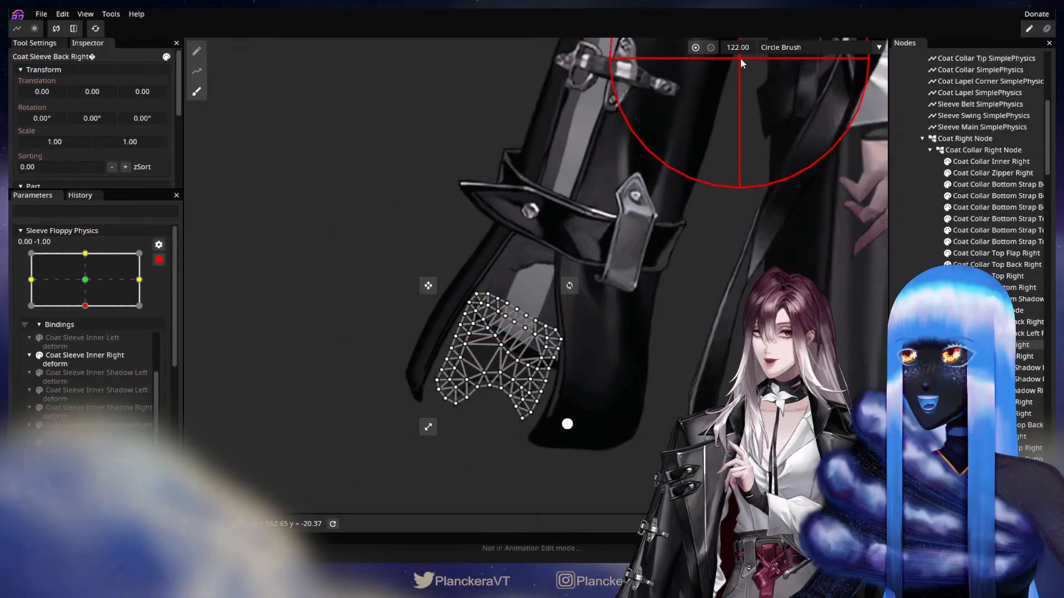
pyautogui.moveTo(741, 48); pyautogui.dragTo(723, 47)
pyautogui.moveTo(400, 340)
pyautogui.mouseDown()
pyautogui.moveTo(417, 351)
pyautogui.moveTo(398, 327)
pyautogui.moveTo(411, 420)
pyautogui.moveTo(390, 373)
pyautogui.moveTo(452, 361)
pyautogui.moveTo(406, 338)
pyautogui.moveTo(565, 427)
pyautogui.moveTo(561, 408)
pyautogui.mouseUp()
pyautogui.moveTo(568, 350); pyautogui.dragTo(577, 346)
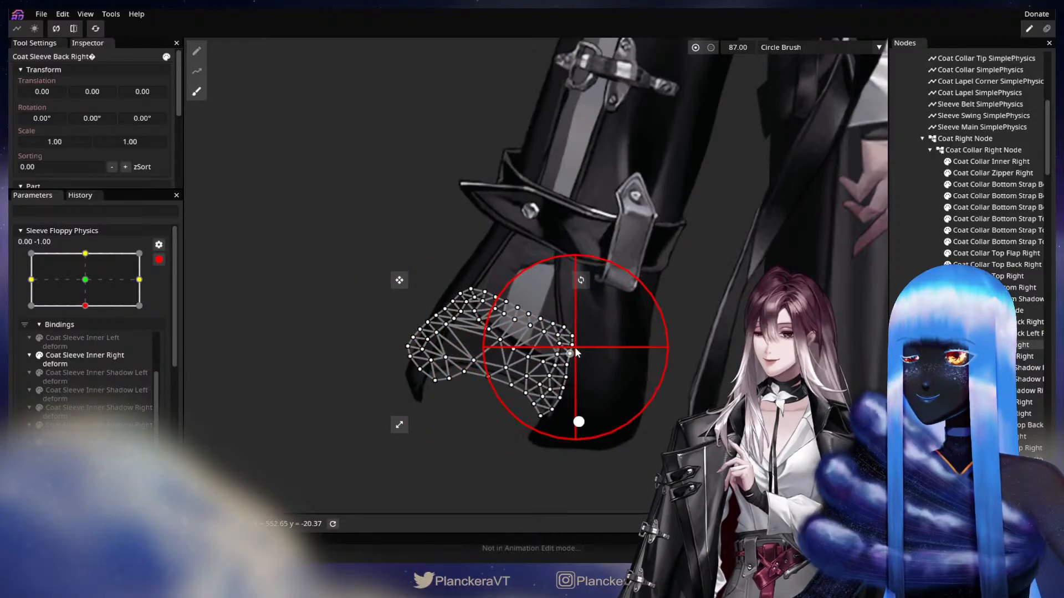
pyautogui.moveTo(502, 346)
pyautogui.mouseDown()
pyautogui.moveTo(527, 384)
pyautogui.moveTo(570, 407)
pyautogui.moveTo(430, 374)
pyautogui.moveTo(465, 361)
pyautogui.mouseUp()
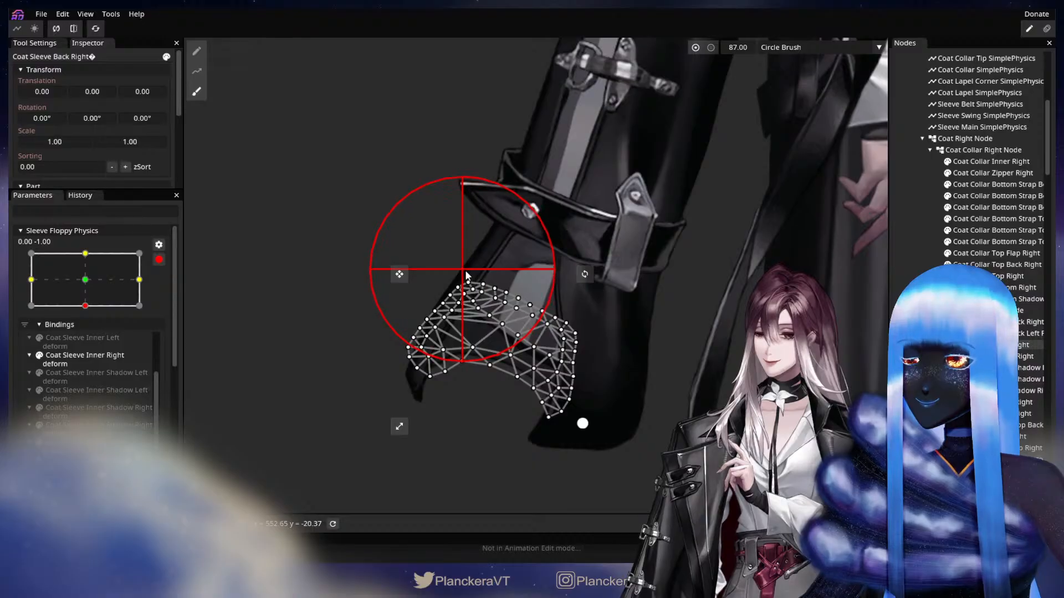
pyautogui.click(979, 344)
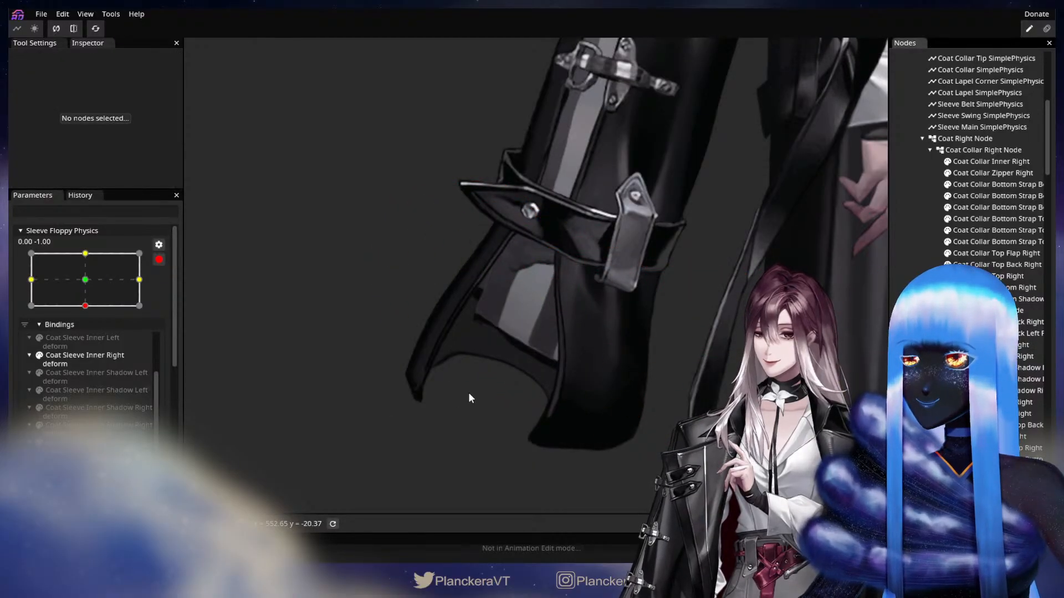
pyautogui.moveTo(85, 306)
pyautogui.mouseDown()
pyautogui.moveTo(84, 283)
pyautogui.moveTo(85, 305)
pyautogui.moveTo(88, 292)
pyautogui.mouseUp()
pyautogui.click(91, 307)
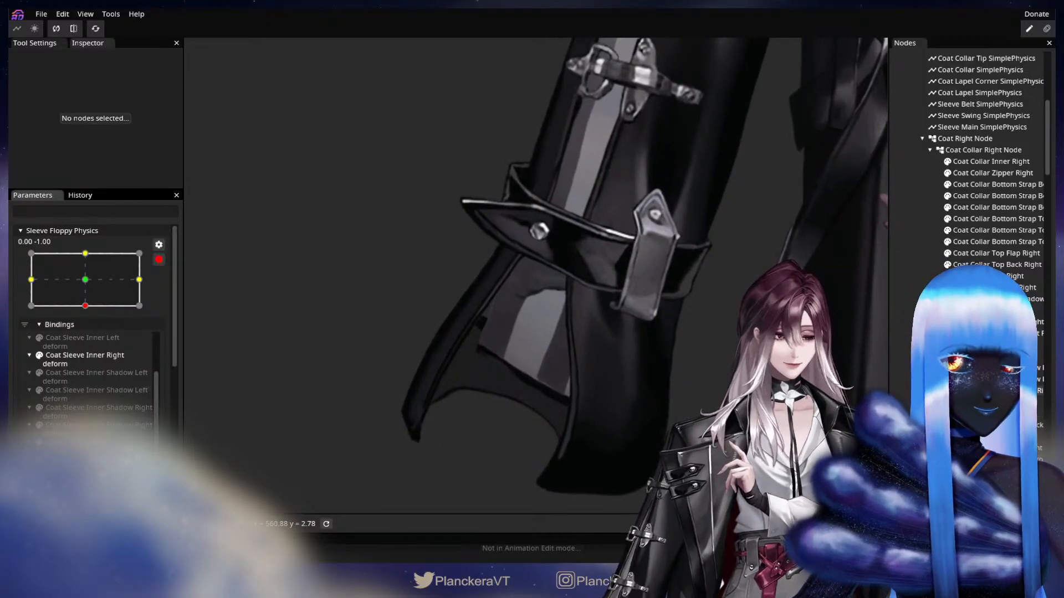
# Brush the lower end of the Coat Sleeve Inside Right mesh upward and wider to fit the flared cuff
pyautogui.click(989, 356)
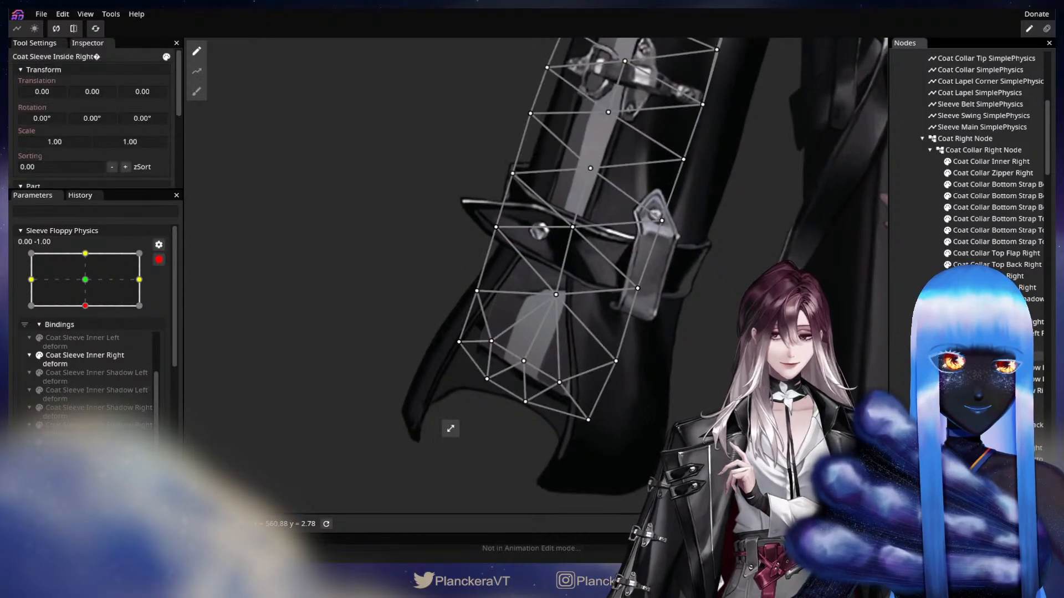
pyautogui.click(199, 100)
pyautogui.moveTo(505, 384)
pyautogui.mouseDown()
pyautogui.moveTo(504, 364)
pyautogui.moveTo(451, 321)
pyautogui.moveTo(604, 409)
pyautogui.moveTo(550, 348)
pyautogui.mouseUp()
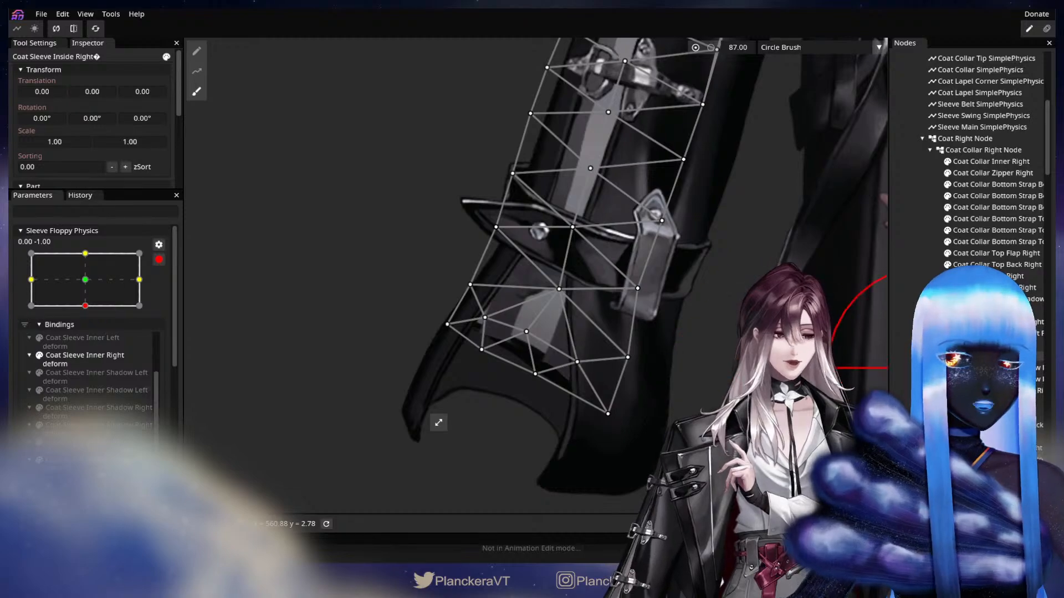
# Brush the lower end of the first Coat Sleeve Inner Shadow Right mesh up and outward along the outer sleeve edge, and save the project
pyautogui.click(986, 368)
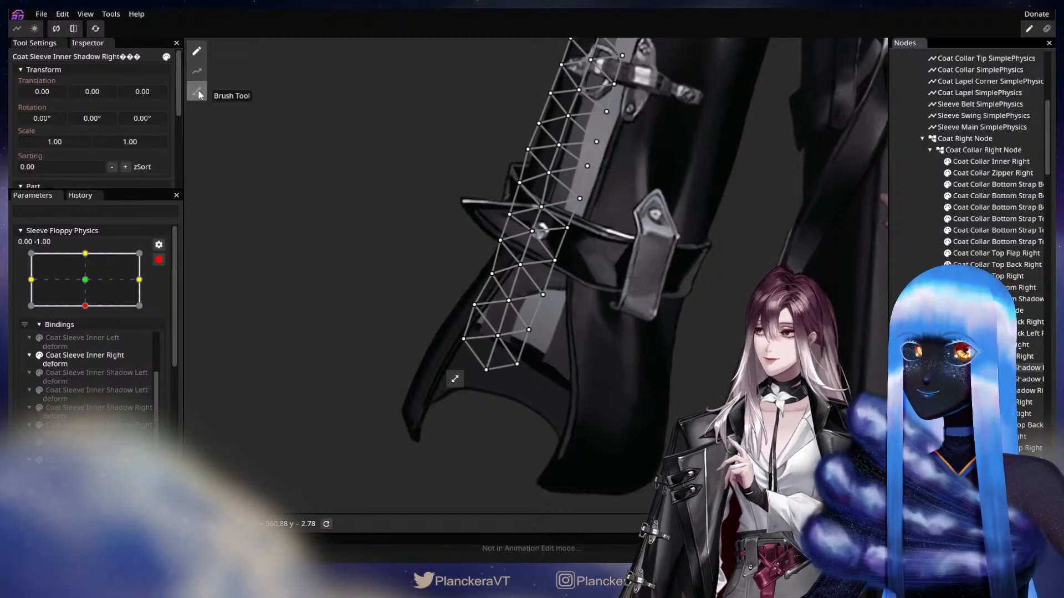
pyautogui.click(197, 92)
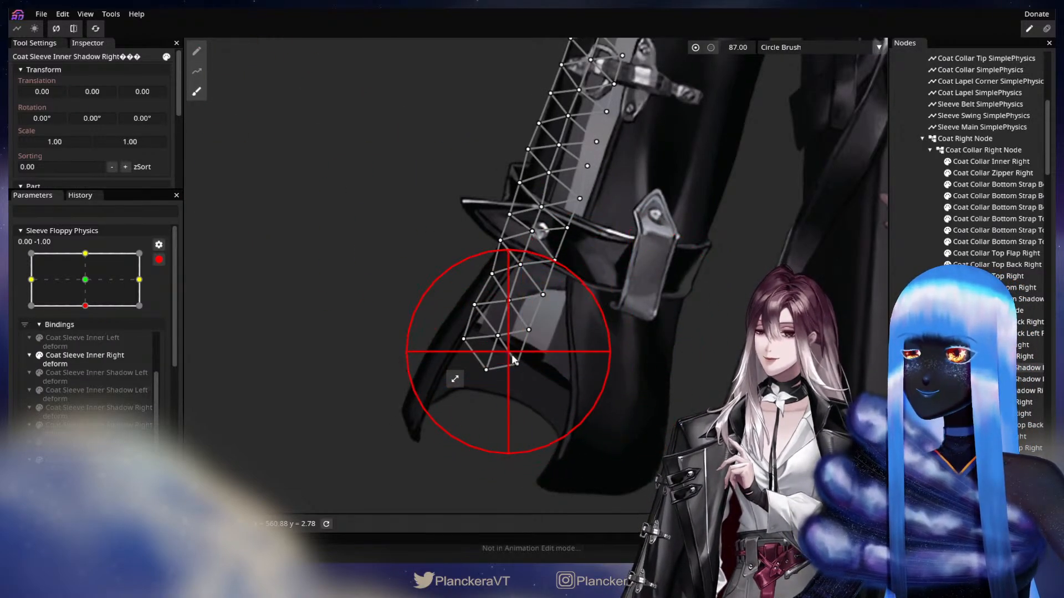
pyautogui.moveTo(513, 359)
pyautogui.mouseDown()
pyautogui.moveTo(488, 341)
pyautogui.moveTo(501, 322)
pyautogui.moveTo(531, 368)
pyautogui.moveTo(539, 359)
pyautogui.moveTo(457, 323)
pyautogui.moveTo(553, 360)
pyautogui.moveTo(557, 352)
pyautogui.moveTo(444, 330)
pyautogui.mouseUp()
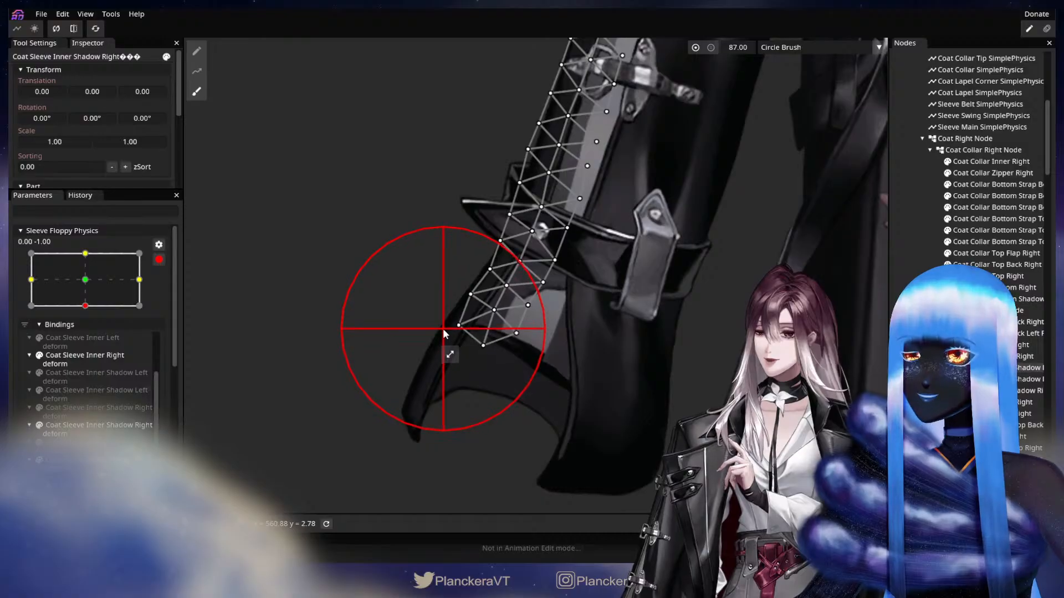
pyautogui.click(87, 280)
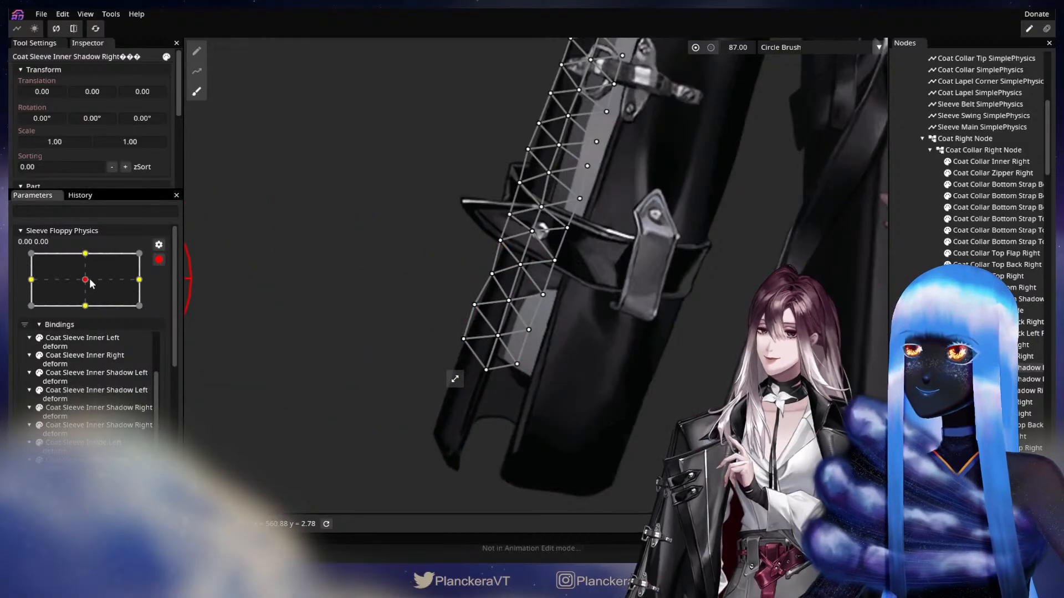
pyautogui.moveTo(91, 283); pyautogui.dragTo(113, 309)
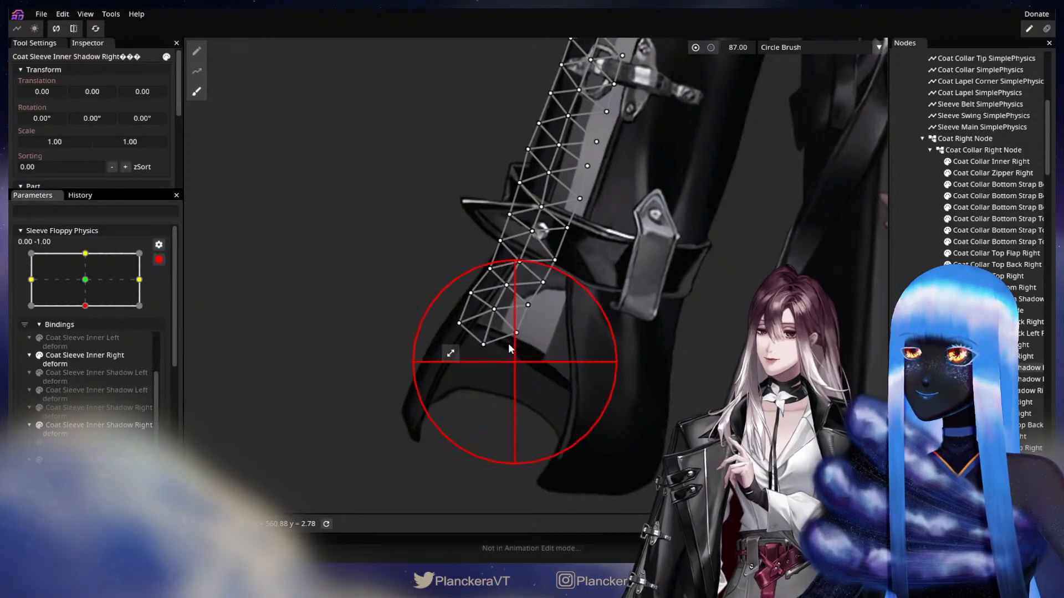
pyautogui.hotkey('ctrl', 's')
pyautogui.moveTo(510, 348); pyautogui.dragTo(493, 344)
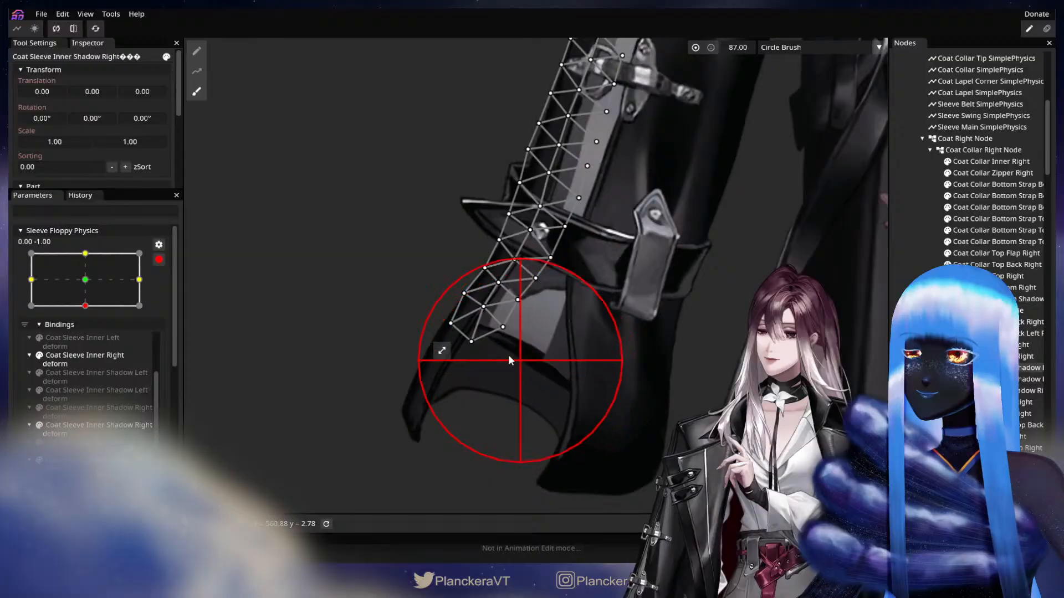
# Bend the lower end of the second Coat Sleeve Inner Shadow Right mesh toward the body and select the Coat Sleeve Belt Shadow Right mesh
pyautogui.moveTo(94, 281); pyautogui.dragTo(94, 305)
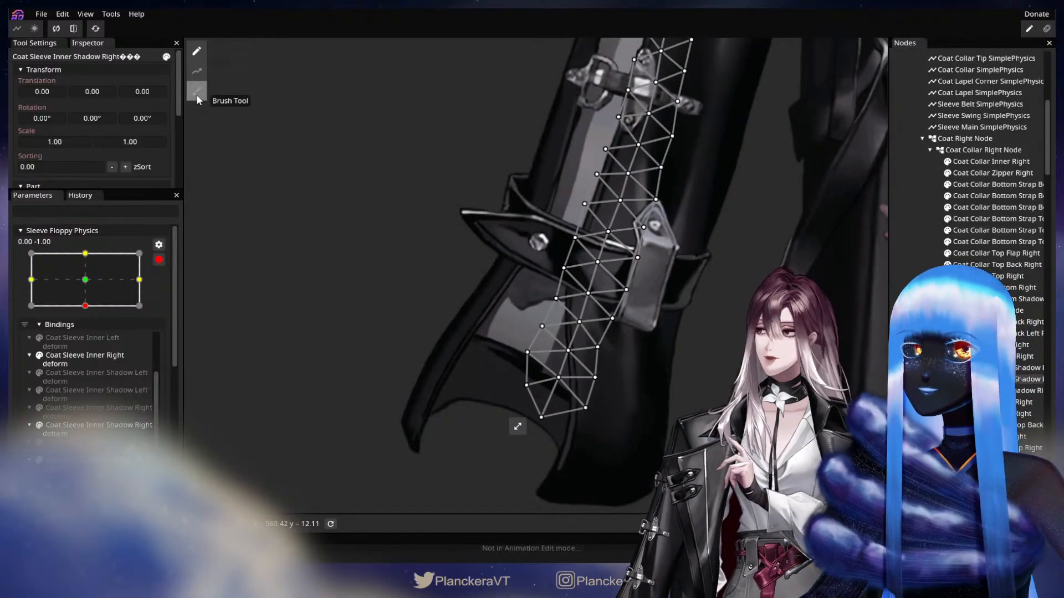
pyautogui.moveTo(528, 390)
pyautogui.mouseDown()
pyautogui.moveTo(567, 400)
pyautogui.moveTo(595, 391)
pyautogui.moveTo(617, 425)
pyautogui.mouseUp()
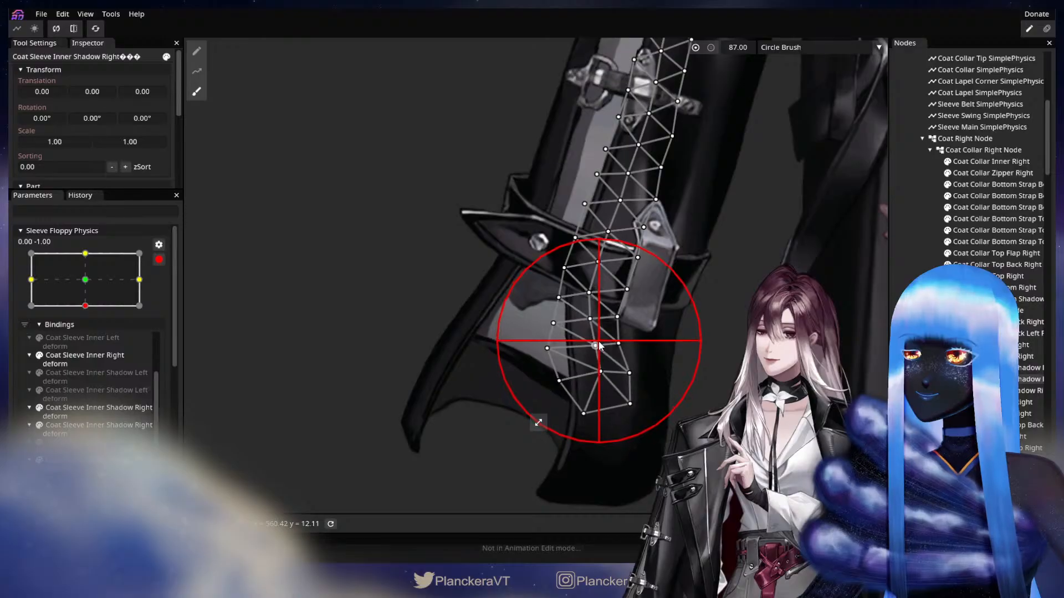
pyautogui.click(986, 390)
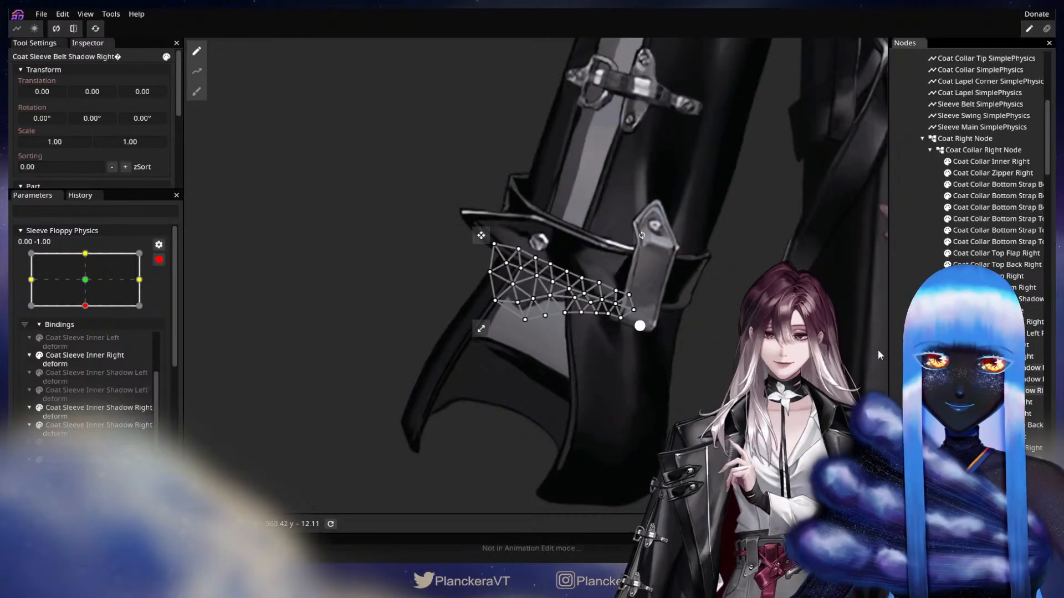
# Brush the lower end of the Coat Sleeve Belt Shadow Right mesh outward under the belt with an 87 circle brush, and deselect it
pyautogui.click(197, 92)
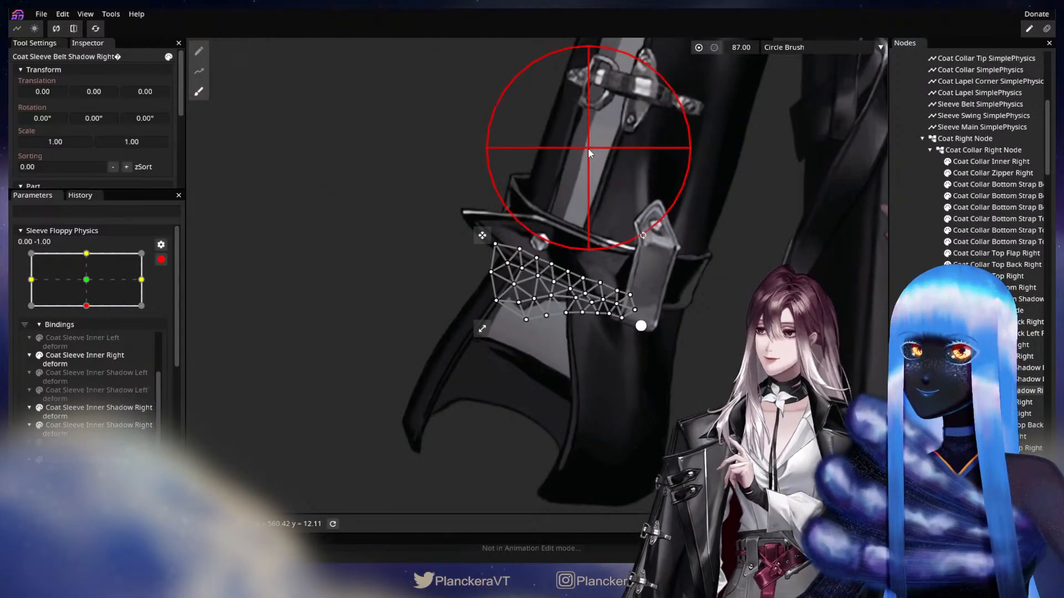
pyautogui.moveTo(519, 338); pyautogui.dragTo(495, 327)
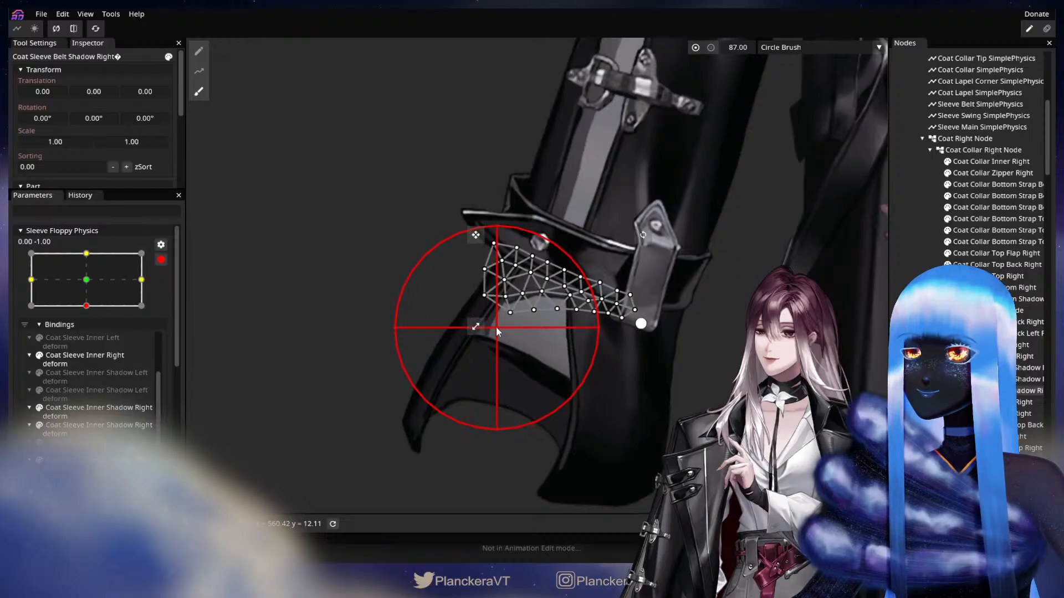
pyautogui.moveTo(640, 327); pyautogui.dragTo(513, 331)
pyautogui.press('Escape')
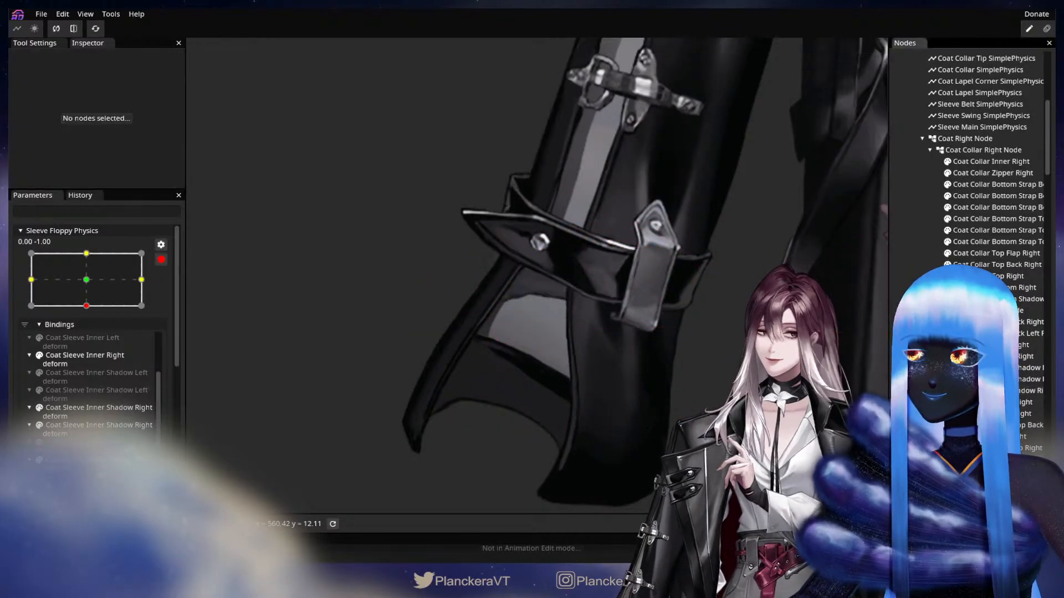
# Preview the reshaped right sleeve's motion with Sleeve Floppy Physics, and re-arm the parameter at its 0.00, -1.00 keypoint
pyautogui.scroll(-1, 632, 399)
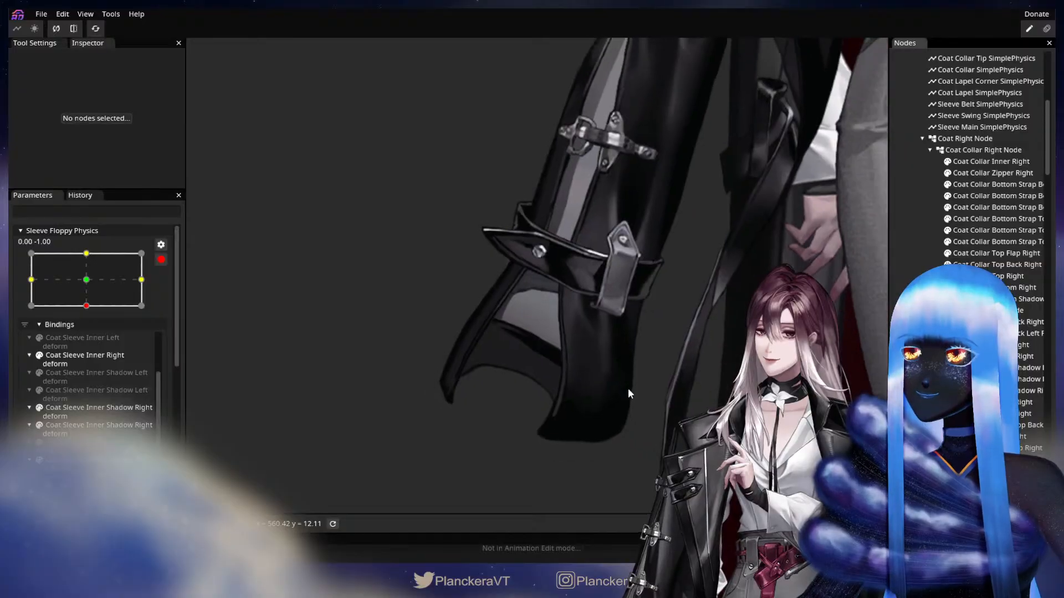
pyautogui.scroll(5, 110, 388)
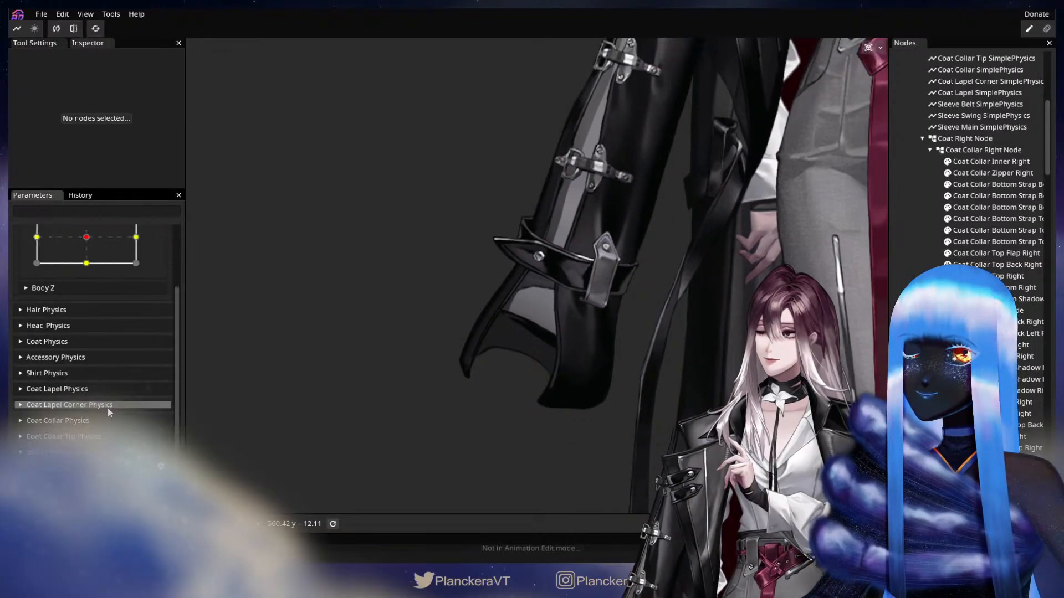
pyautogui.scroll(-3, 121, 366)
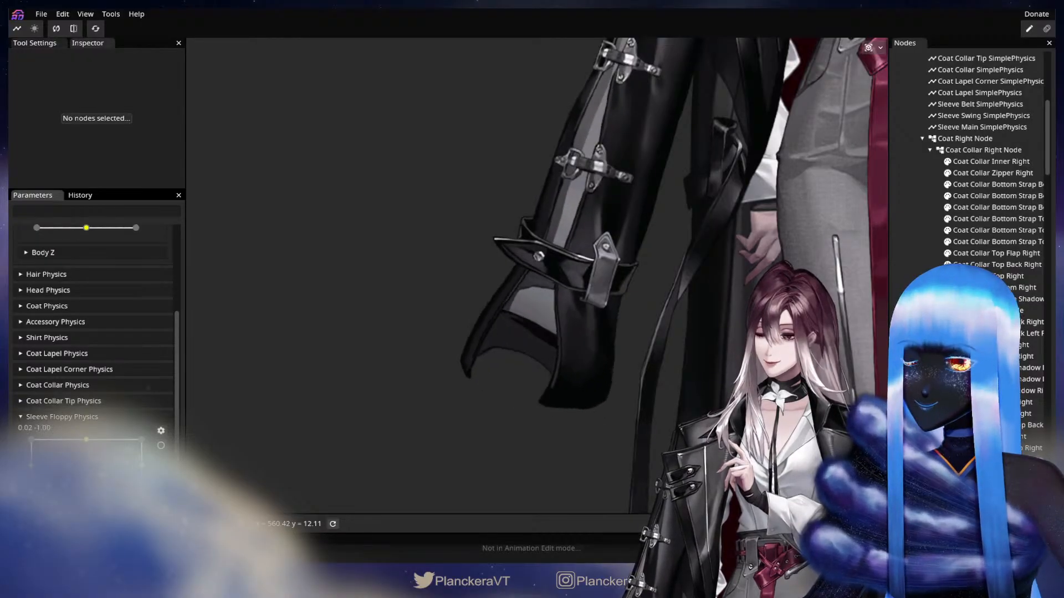
pyautogui.moveTo(493, 268); pyautogui.dragTo(465, 334)
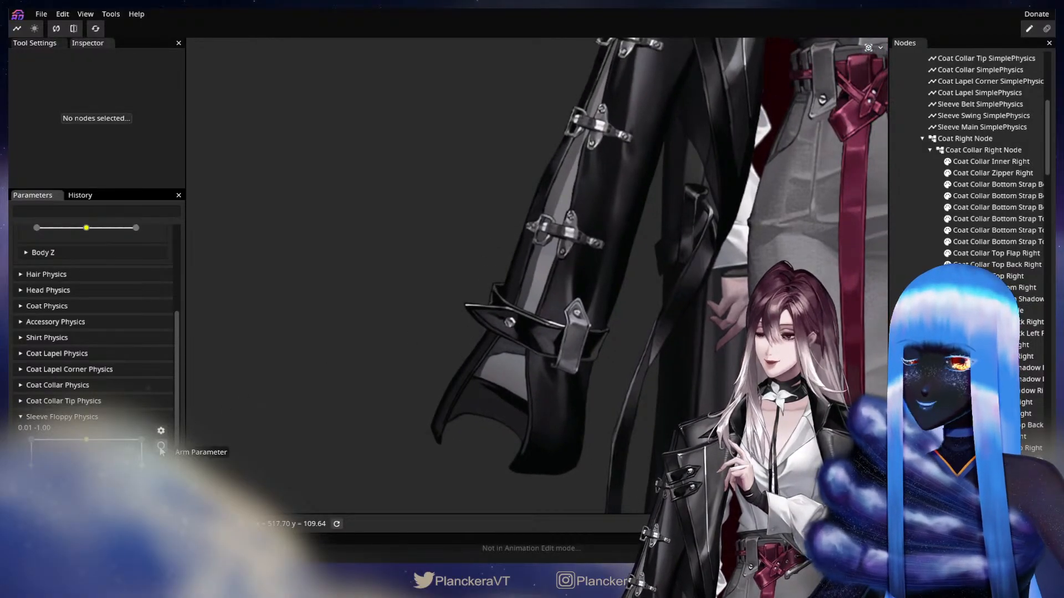
pyautogui.scroll(5, 160, 452)
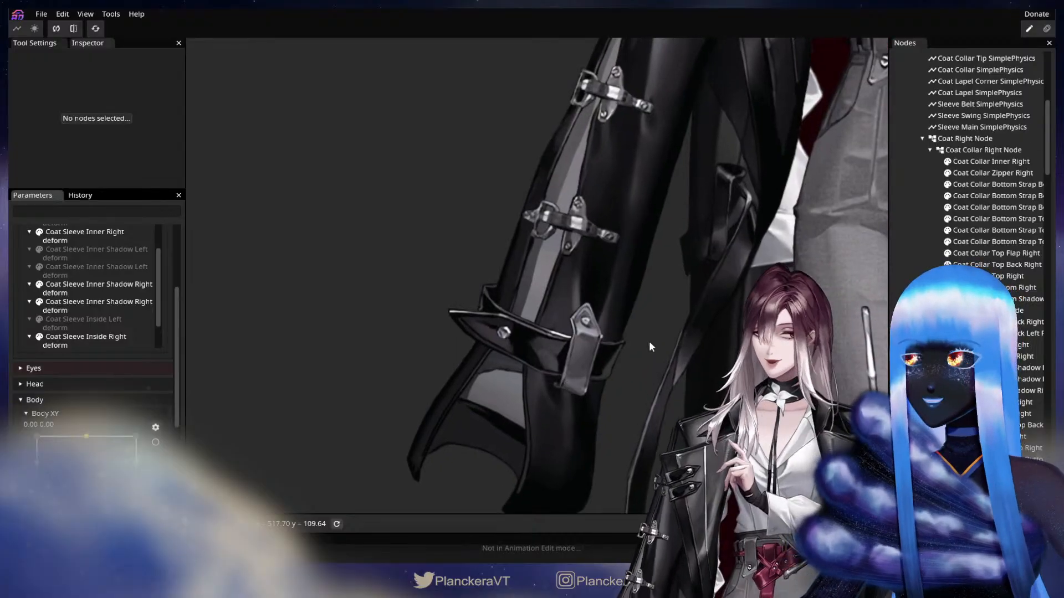
# Select the Coat Sleeve Outer Right mesh and activate the circle brush for deforming it
pyautogui.click(685, 277)
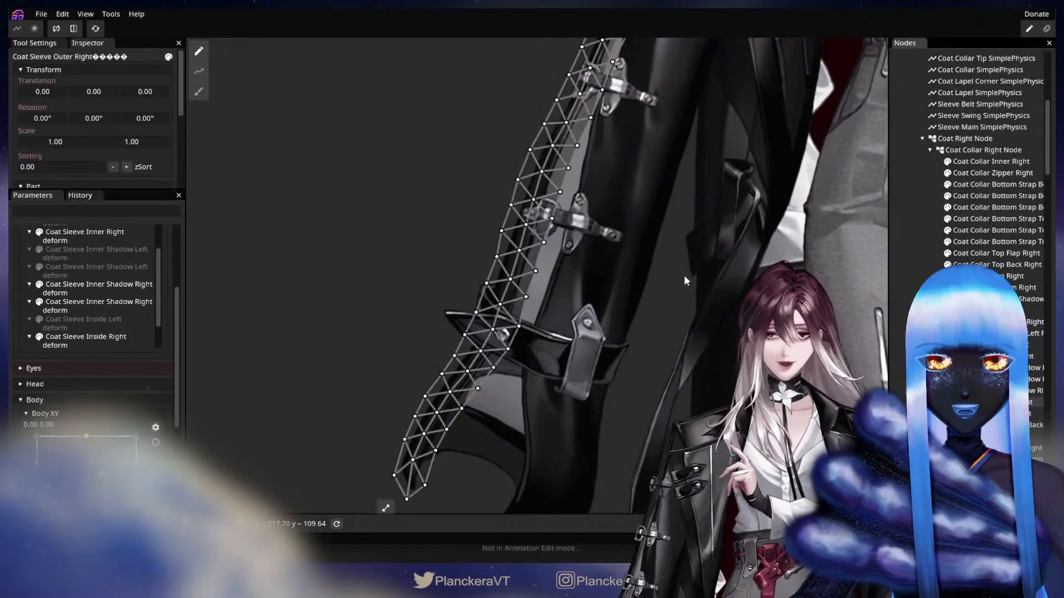
pyautogui.moveTo(683, 280); pyautogui.dragTo(681, 316)
pyautogui.click(198, 92)
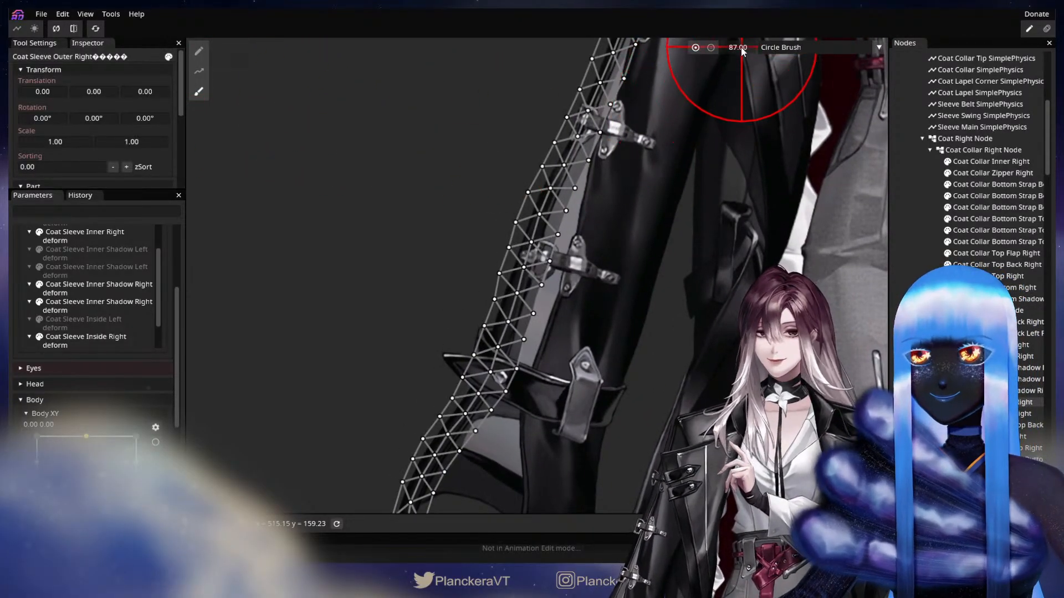
# Reduce the circle brush to 53 and push the Coat Sleeve Outer Right mesh edge outward between the lowest clasp and the belt strap
pyautogui.moveTo(741, 48); pyautogui.dragTo(733, 49)
pyautogui.scroll(3, 518, 344)
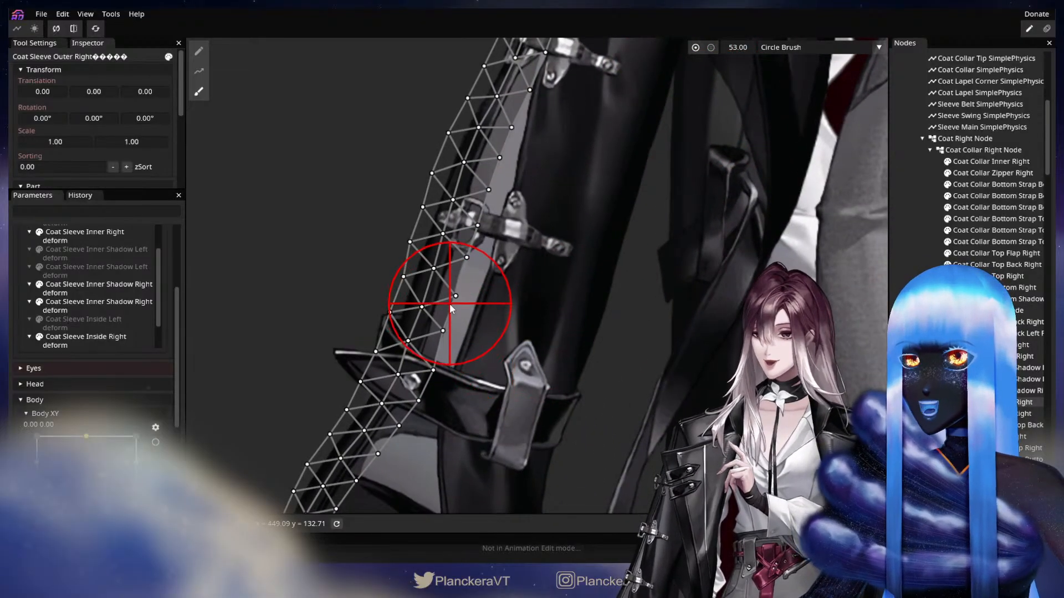
pyautogui.moveTo(450, 304); pyautogui.dragTo(434, 298)
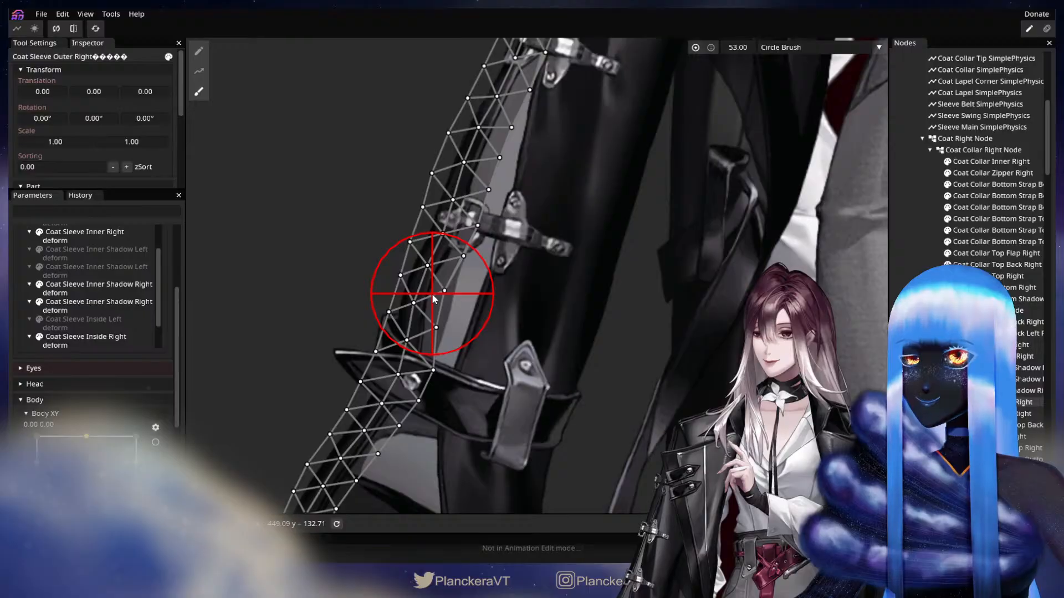
pyautogui.moveTo(434, 295); pyautogui.dragTo(437, 296)
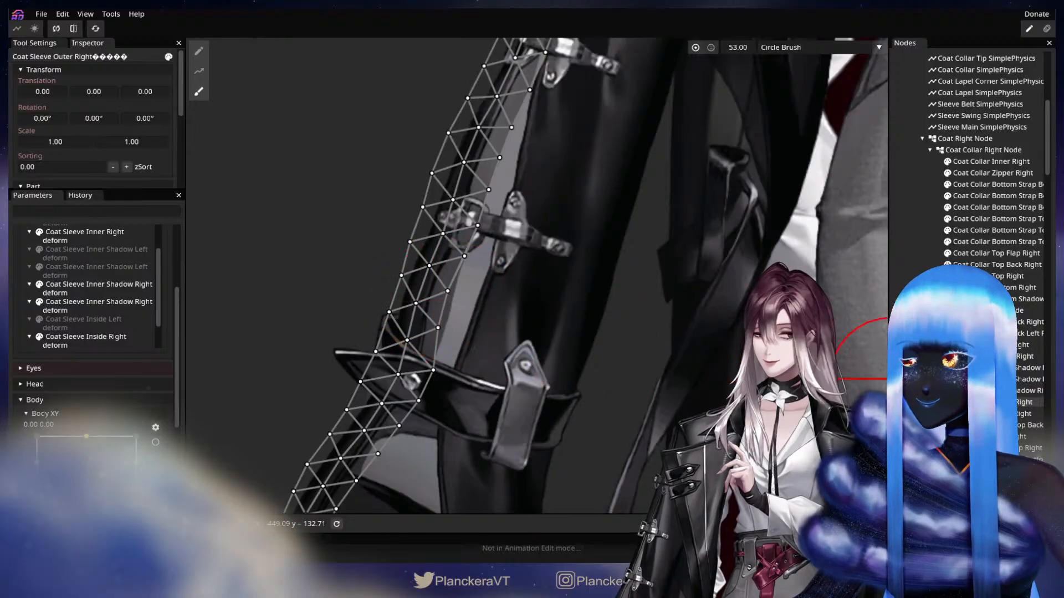
# Reshape the gap-side edge of the Coat Sleeve Inner Right mesh around the lowest clasp with the Brush tool
pyautogui.click(1030, 413)
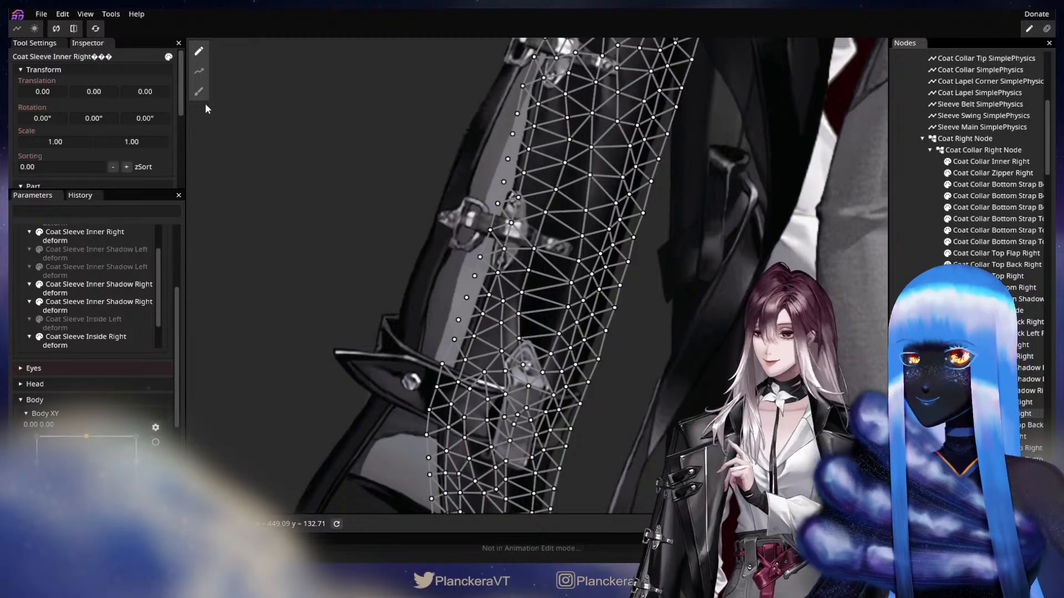
pyautogui.click(199, 91)
pyautogui.moveTo(480, 327)
pyautogui.mouseDown()
pyautogui.moveTo(491, 328)
pyautogui.moveTo(490, 350)
pyautogui.mouseUp()
pyautogui.moveTo(610, 334); pyautogui.dragTo(610, 389)
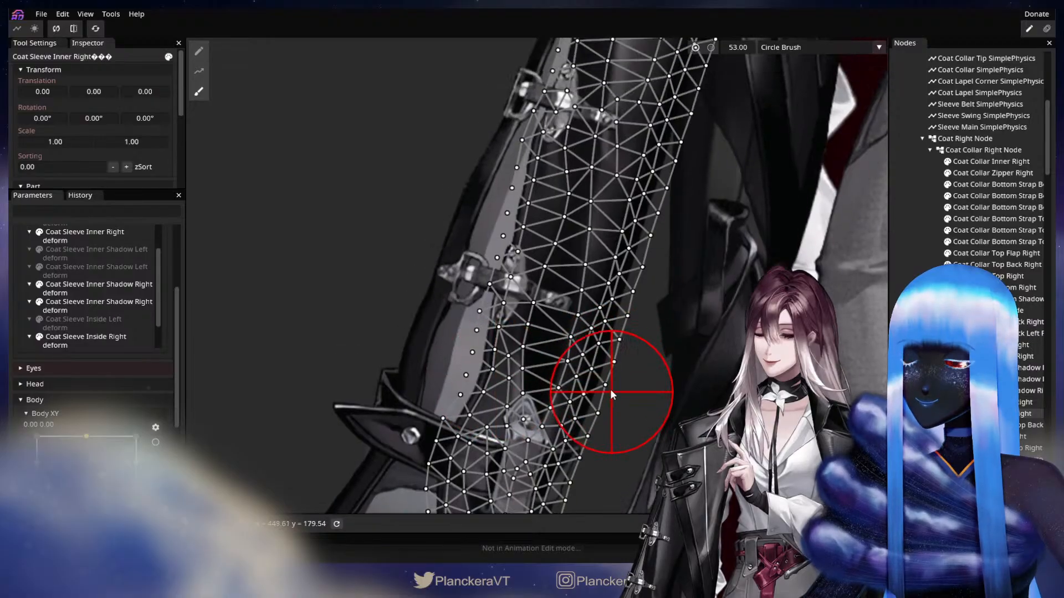
pyautogui.moveTo(622, 315); pyautogui.dragTo(631, 391)
pyautogui.moveTo(535, 271); pyautogui.dragTo(546, 271)
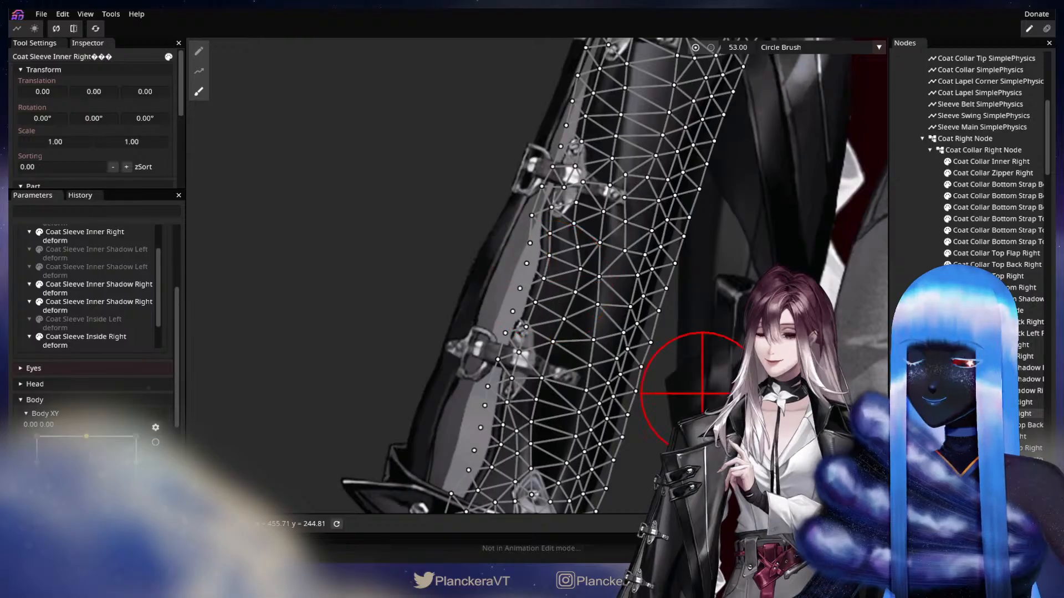
# Brush the Coat Sleeve Inner Shadow Right edge outward below the lowest clasp and check it with Sleeve Floppy Physics at 0.00, -1.00
pyautogui.moveTo(702, 394); pyautogui.dragTo(734, 309)
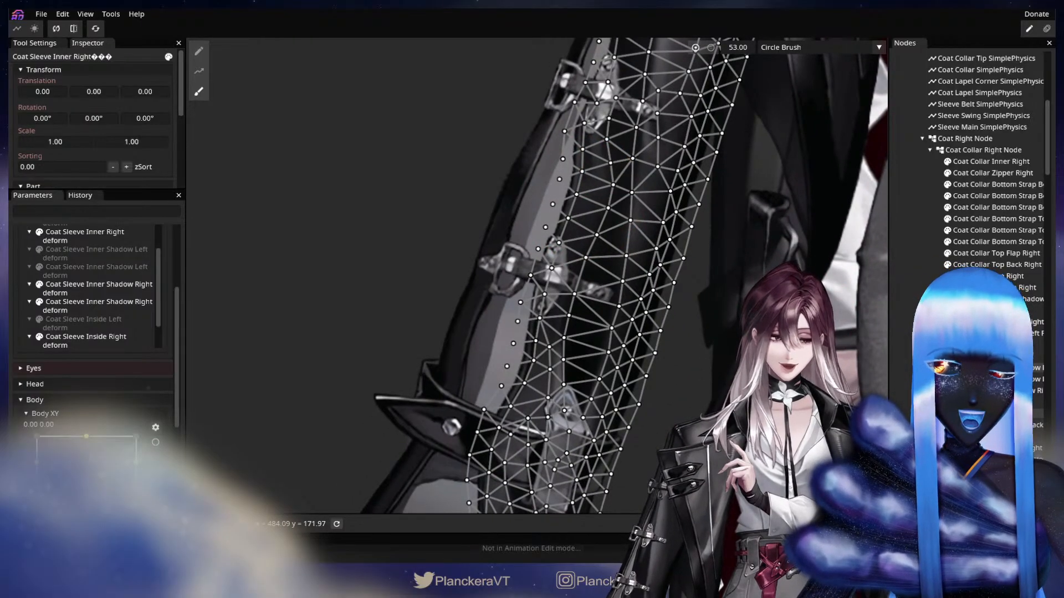
pyautogui.click(1035, 367)
pyautogui.click(199, 91)
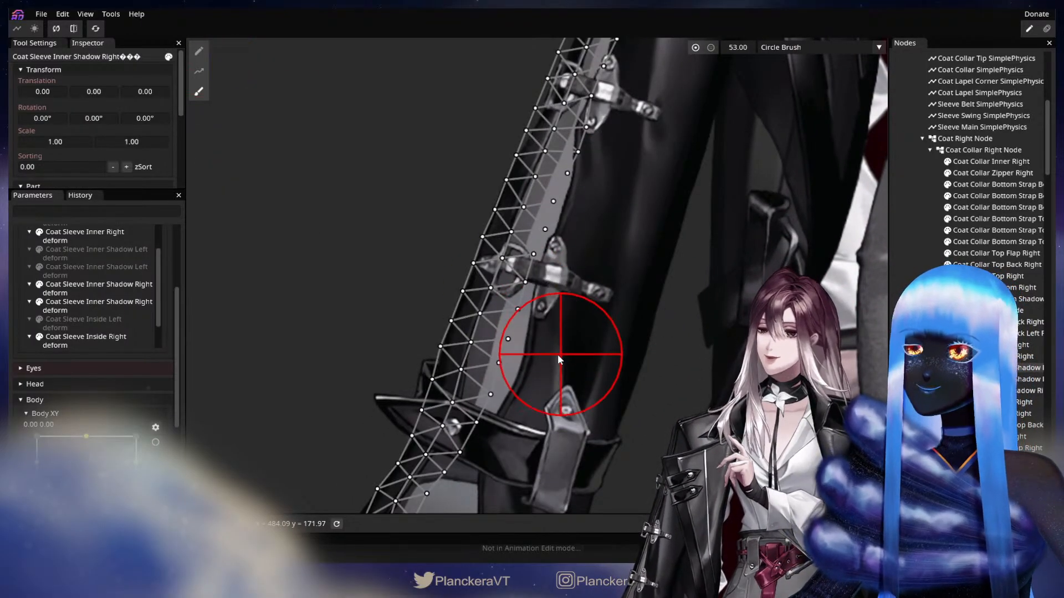
pyautogui.moveTo(557, 354); pyautogui.dragTo(506, 344)
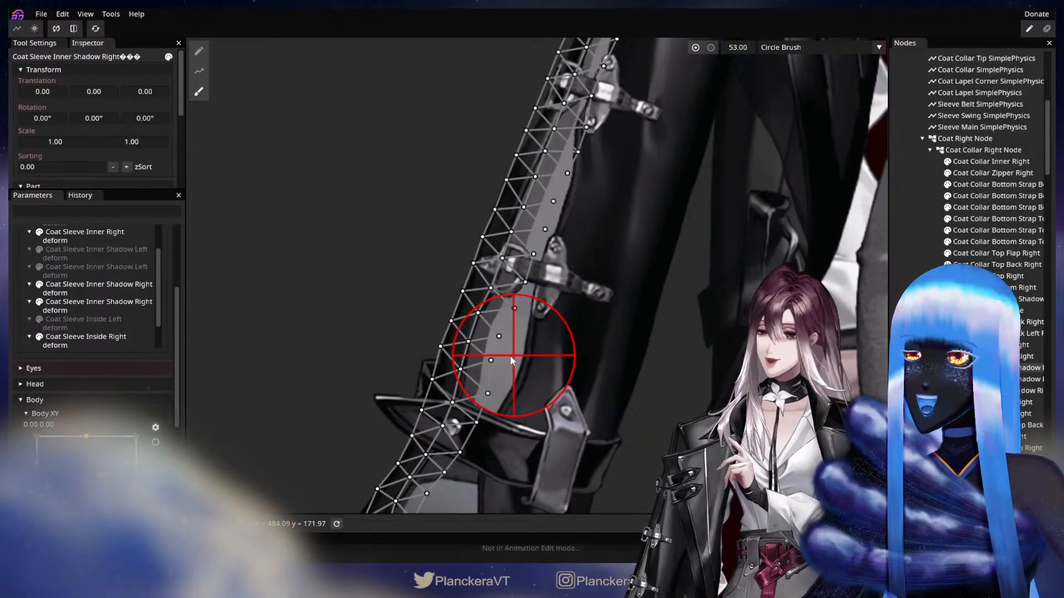
pyautogui.scroll(4, 139, 343)
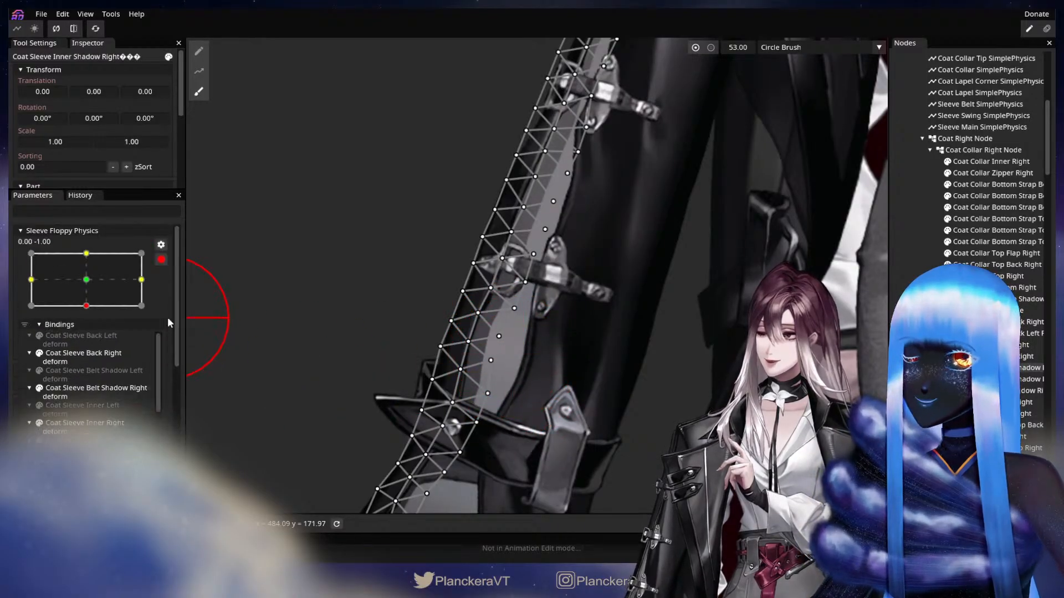
pyautogui.moveTo(74, 289)
pyautogui.mouseDown()
pyautogui.moveTo(85, 285)
pyautogui.moveTo(86, 301)
pyautogui.moveTo(88, 287)
pyautogui.moveTo(87, 305)
pyautogui.mouseUp()
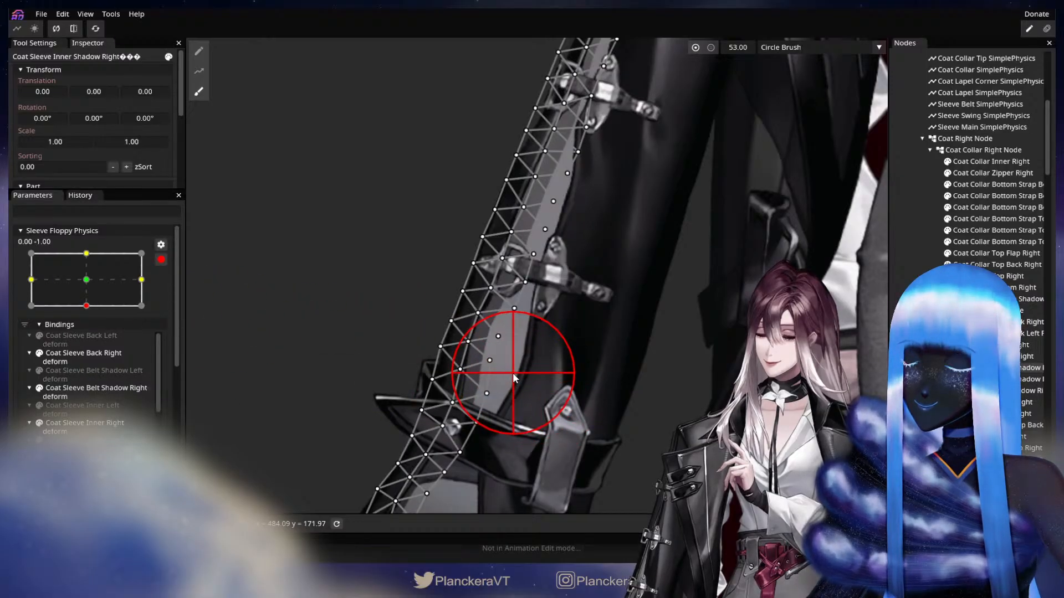
# Push the Coat Sleeve Outer Right mesh edge outward between the two lower clasps with the Brush tool
pyautogui.moveTo(619, 360); pyautogui.dragTo(630, 479)
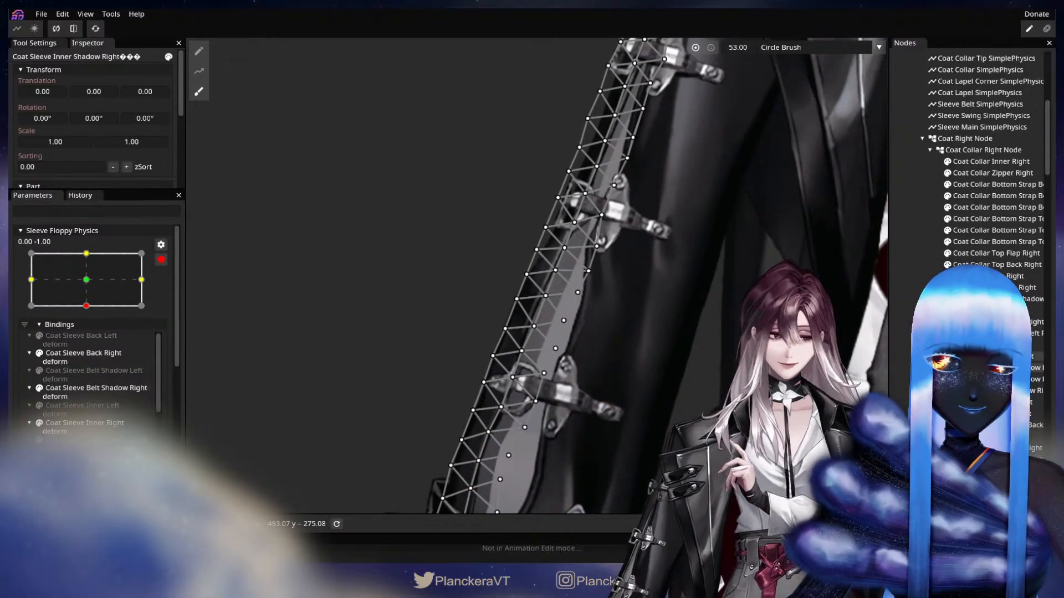
pyautogui.click(979, 402)
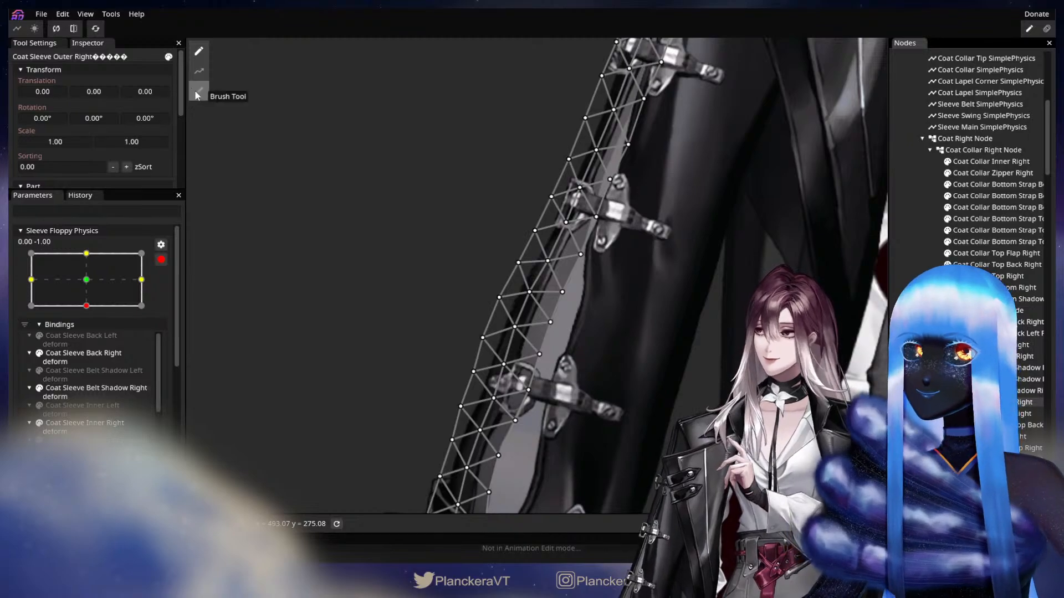
pyautogui.click(198, 92)
pyautogui.moveTo(564, 298)
pyautogui.mouseDown()
pyautogui.moveTo(557, 294)
pyautogui.moveTo(556, 318)
pyautogui.mouseUp()
# Brush the Coat Sleeve Inner Shadow Right edge outward between the two lower clasps, comparing Sleeve Floppy Physics at neutral and 0.00, -1.00
pyautogui.moveTo(632, 355); pyautogui.dragTo(648, 376)
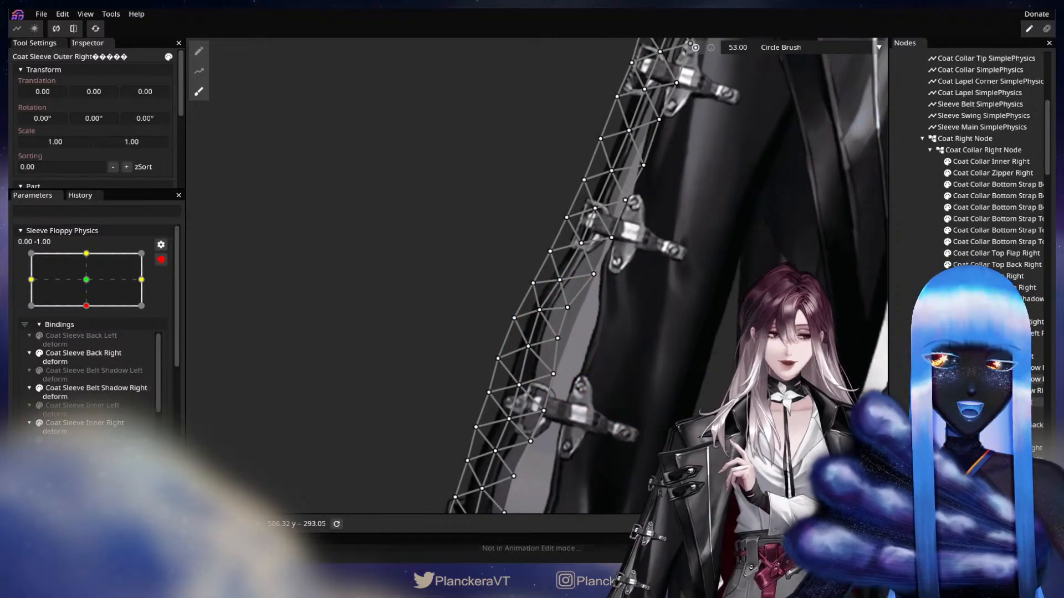
pyautogui.click(992, 368)
pyautogui.click(198, 90)
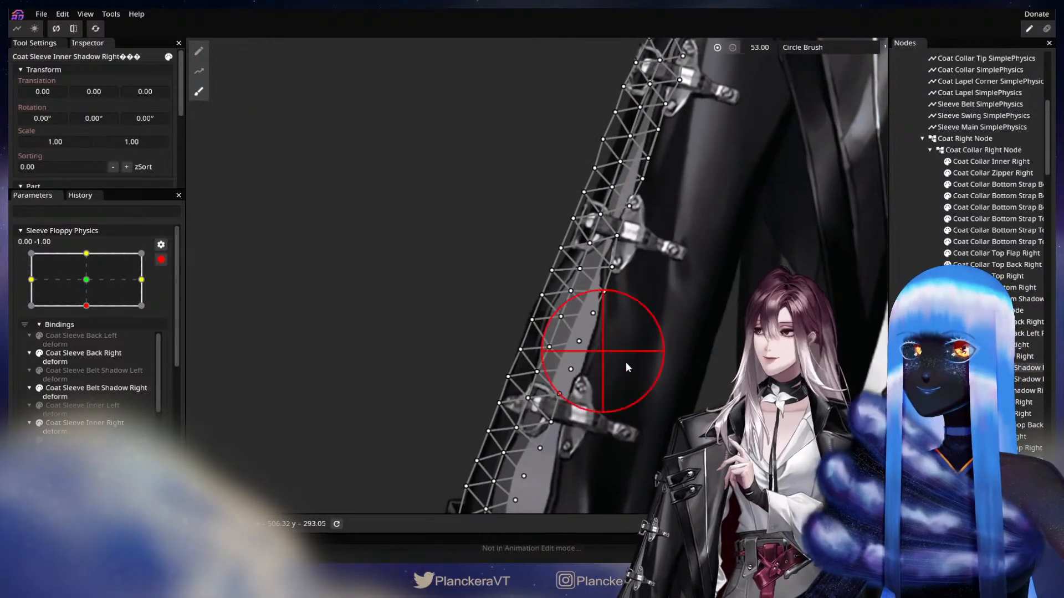
pyautogui.moveTo(586, 319)
pyautogui.mouseDown()
pyautogui.moveTo(576, 314)
pyautogui.moveTo(584, 341)
pyautogui.mouseUp()
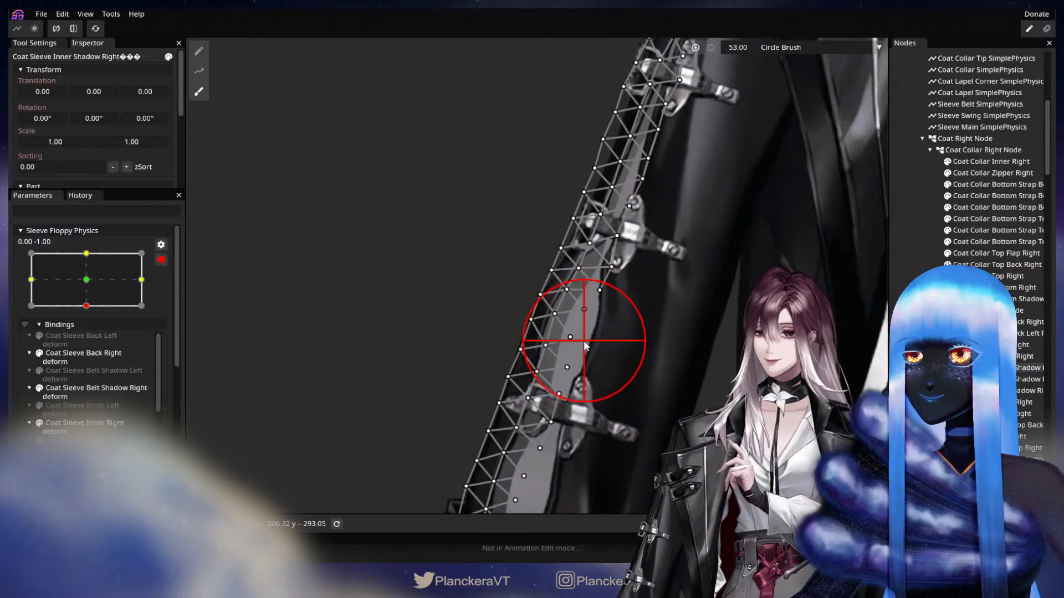
pyautogui.moveTo(85, 282)
pyautogui.mouseDown()
pyautogui.moveTo(94, 299)
pyautogui.moveTo(97, 286)
pyautogui.mouseUp()
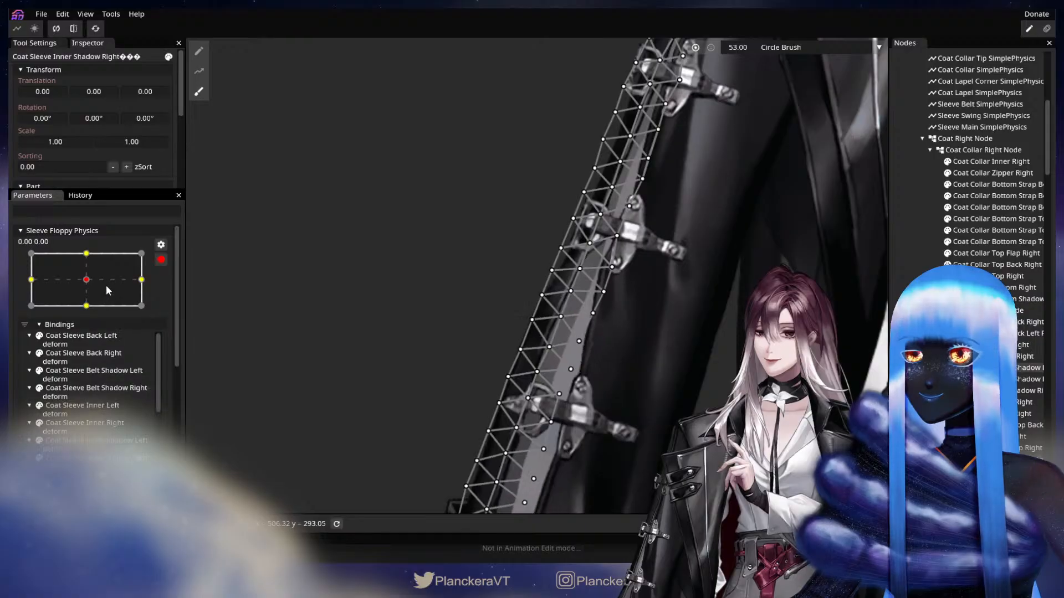
pyautogui.moveTo(107, 290); pyautogui.dragTo(108, 304)
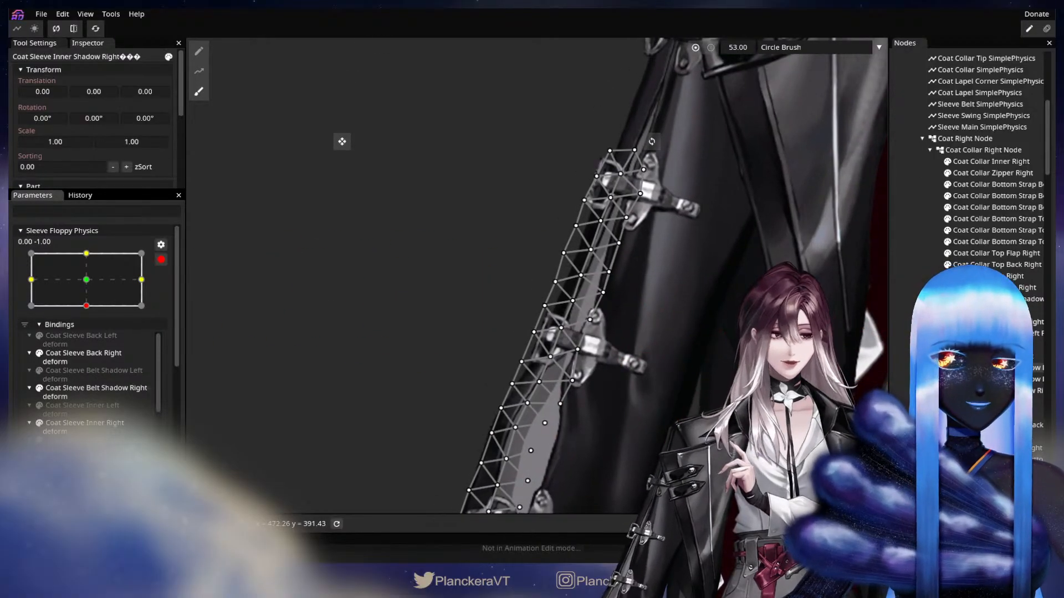
# Push the Coat Sleeve Outer Right mesh edge outward in the next gap up, between the middle clasps
pyautogui.click(987, 402)
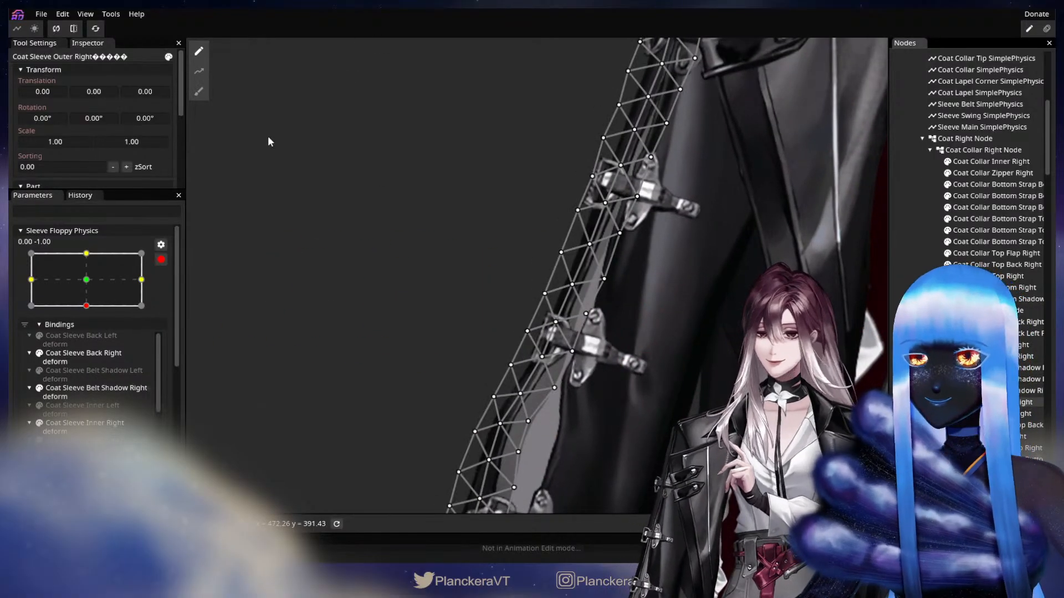
pyautogui.click(203, 92)
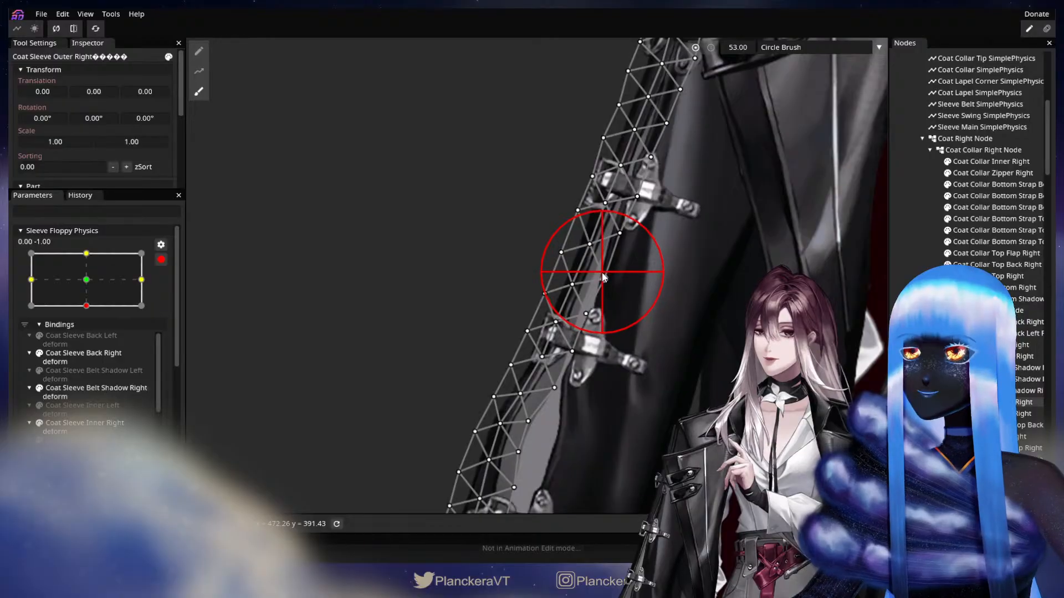
pyautogui.moveTo(597, 270); pyautogui.dragTo(588, 265)
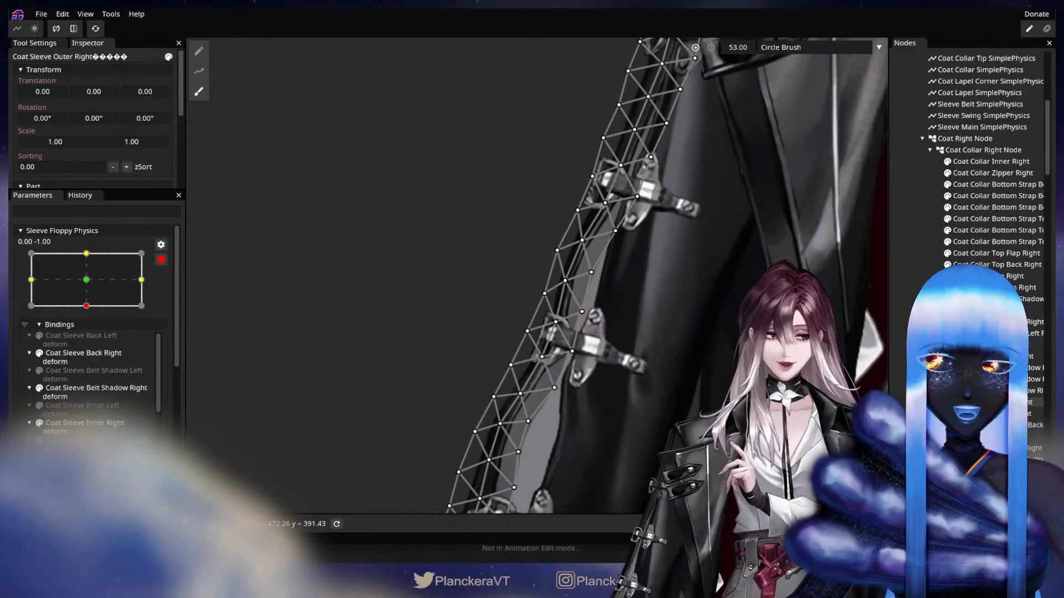
# Reduce the circle brush to 40 and reshape the gap-side edge of Coat Sleeve Inner Right along the upper clasps
pyautogui.click(991, 414)
pyautogui.click(199, 92)
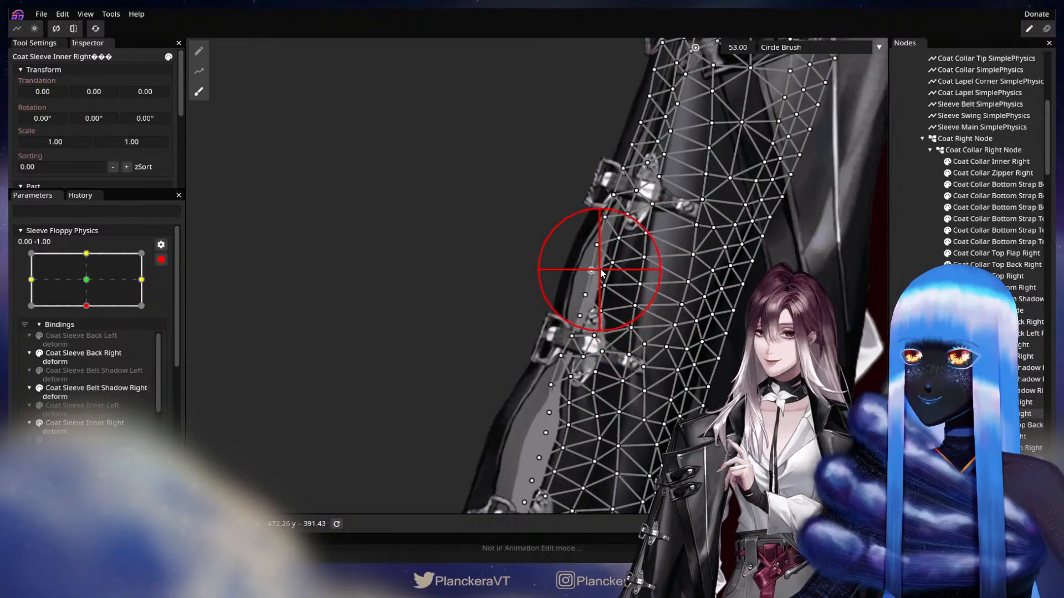
pyautogui.moveTo(847, 83); pyautogui.dragTo(610, 200)
pyautogui.moveTo(802, 136); pyautogui.dragTo(639, 54)
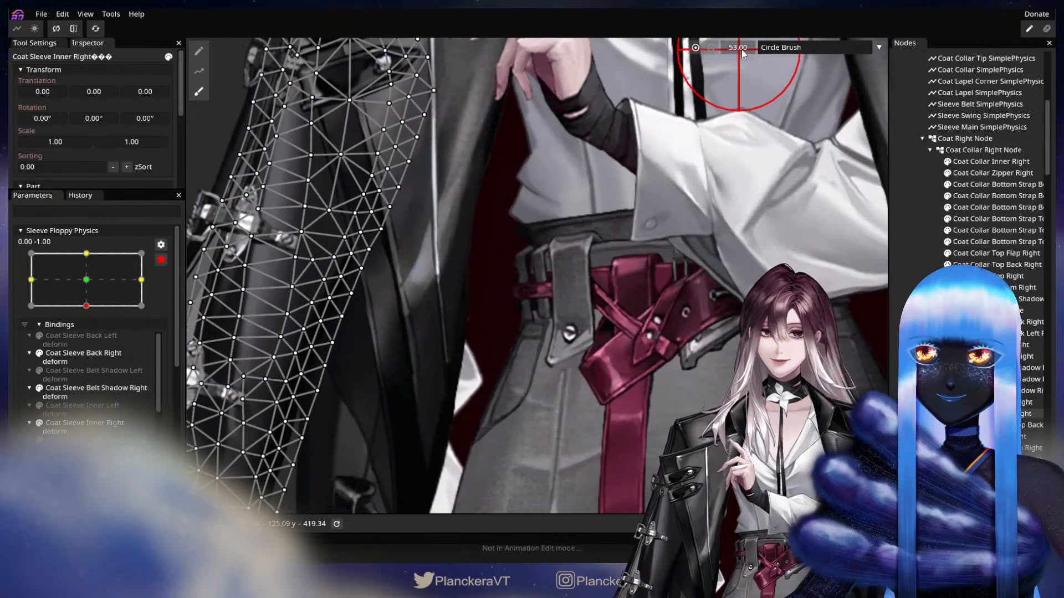
pyautogui.moveTo(742, 47); pyautogui.dragTo(735, 48)
pyautogui.moveTo(616, 242); pyautogui.dragTo(623, 253)
pyautogui.moveTo(299, 260); pyautogui.dragTo(515, 368)
pyautogui.moveTo(493, 324); pyautogui.dragTo(582, 394)
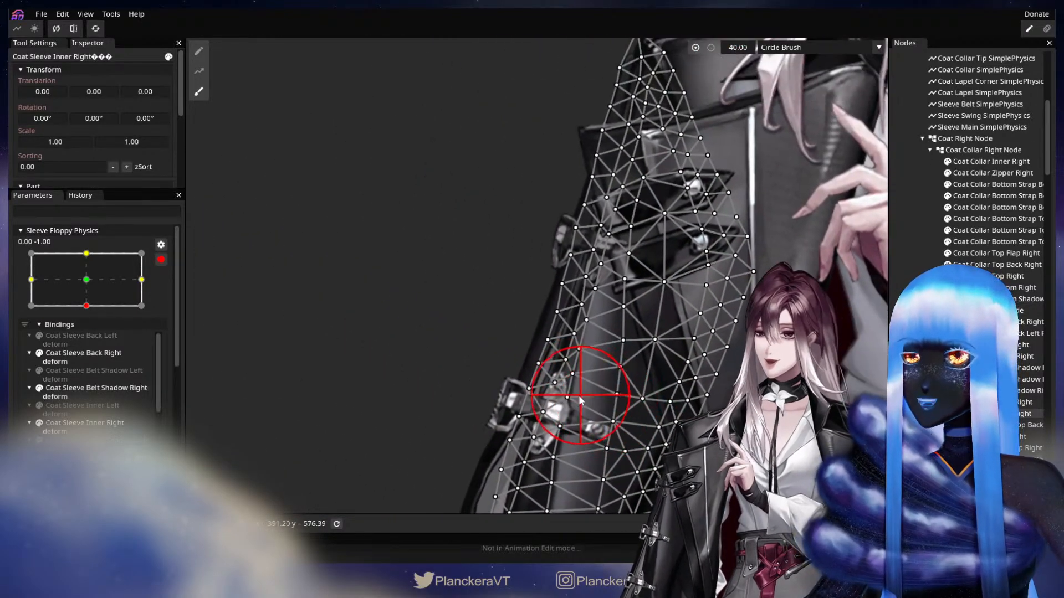
pyautogui.scroll(2, 573, 365)
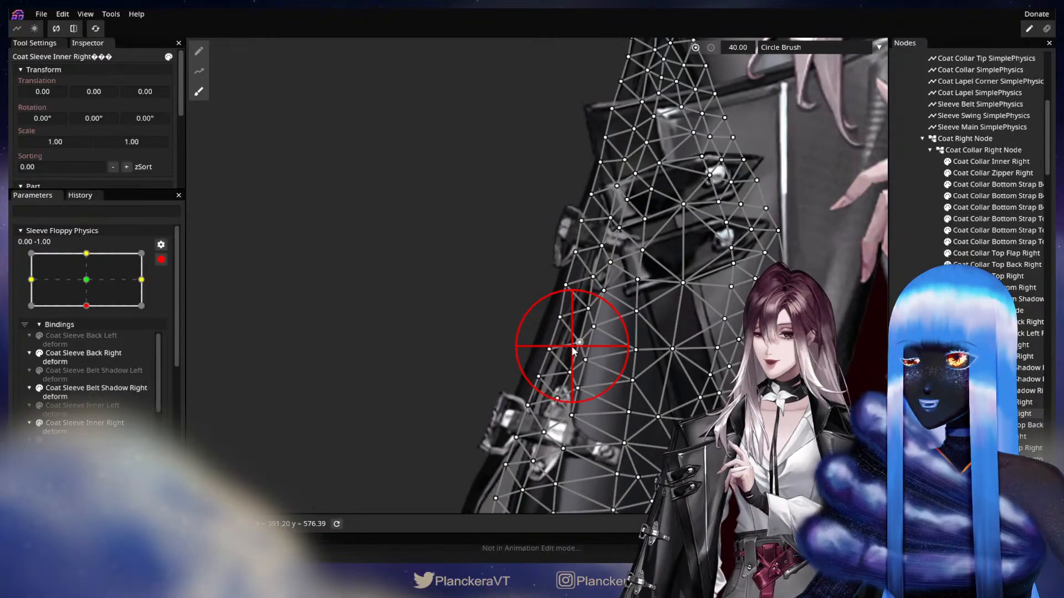
pyautogui.moveTo(579, 346)
pyautogui.mouseDown()
pyautogui.moveTo(590, 345)
pyautogui.moveTo(570, 333)
pyautogui.moveTo(588, 339)
pyautogui.moveTo(610, 269)
pyautogui.moveTo(605, 280)
pyautogui.mouseUp()
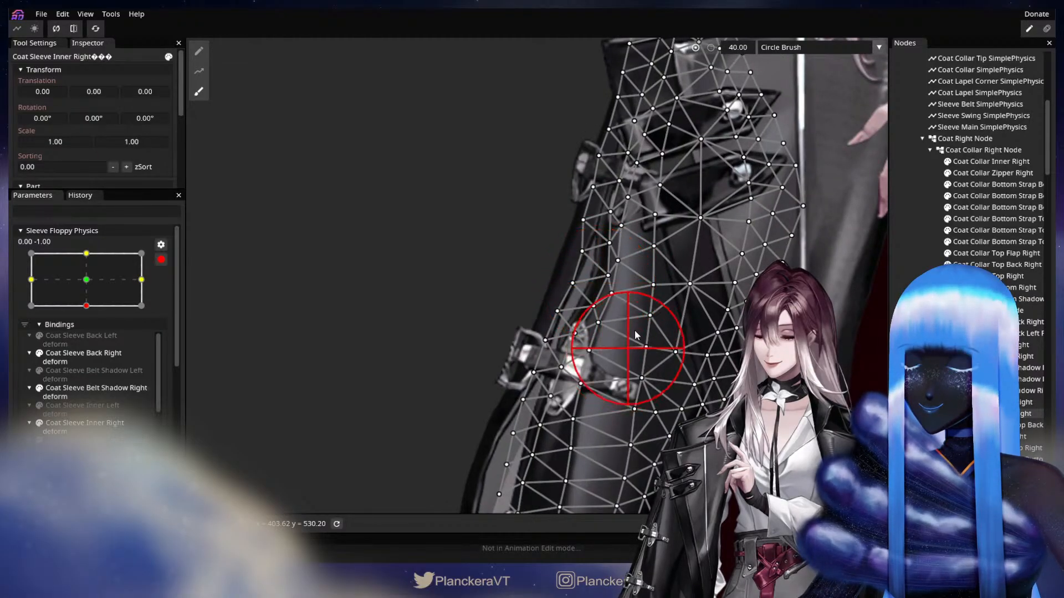
pyautogui.moveTo(605, 440); pyautogui.dragTo(638, 281)
pyautogui.moveTo(564, 310); pyautogui.dragTo(575, 310)
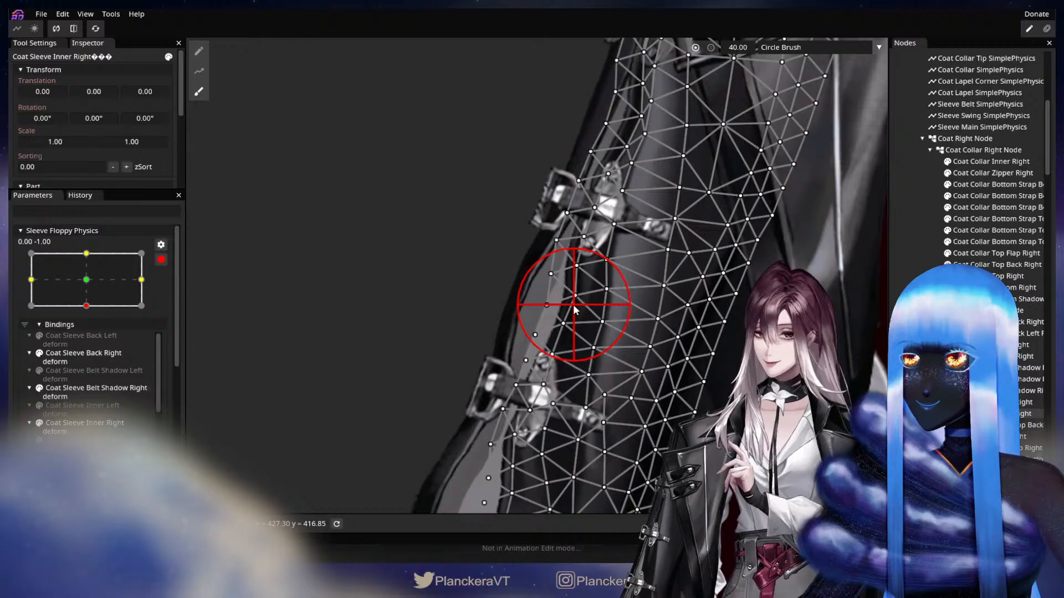
# Brush the Coat Sleeve Inner Shadow Right edge outward below its topmost clasp, checking it against the Sleeve Floppy Physics motion
pyautogui.moveTo(679, 299); pyautogui.dragTo(696, 368)
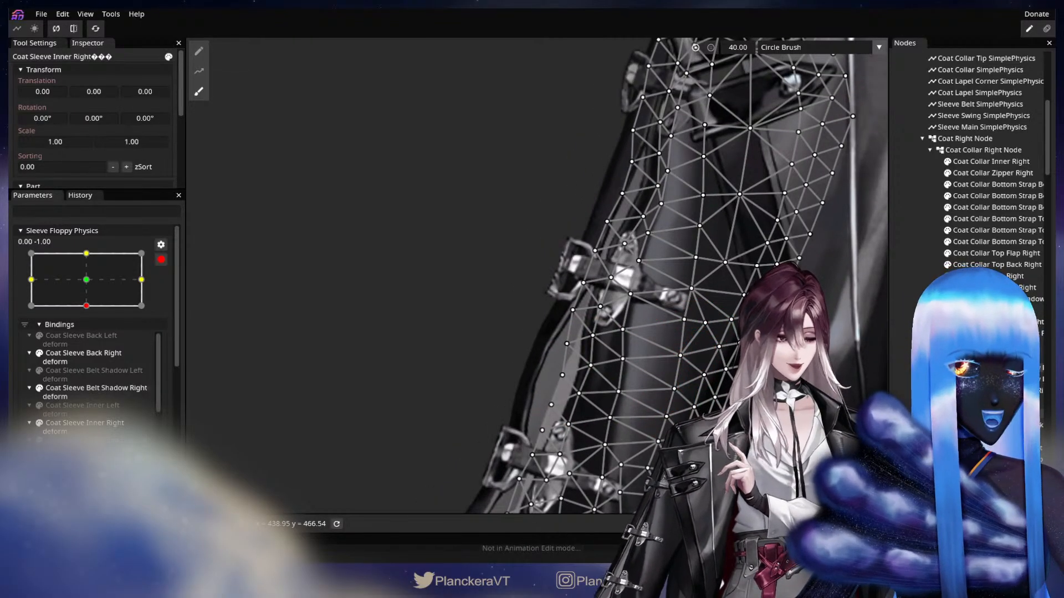
pyautogui.click(986, 368)
pyautogui.click(204, 94)
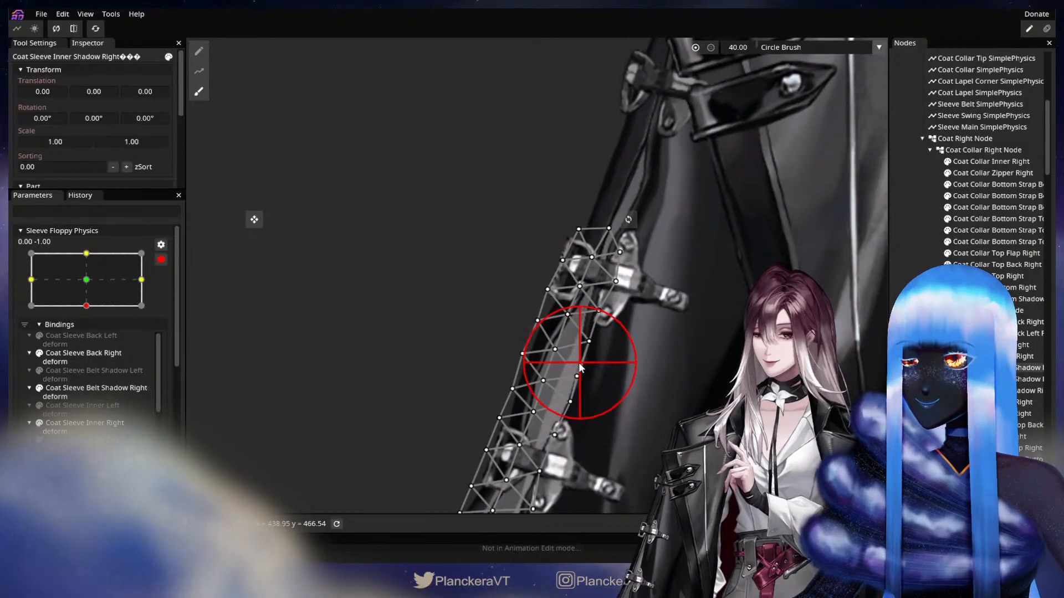
pyautogui.moveTo(580, 365); pyautogui.dragTo(572, 358)
pyautogui.moveTo(574, 395); pyautogui.dragTo(568, 388)
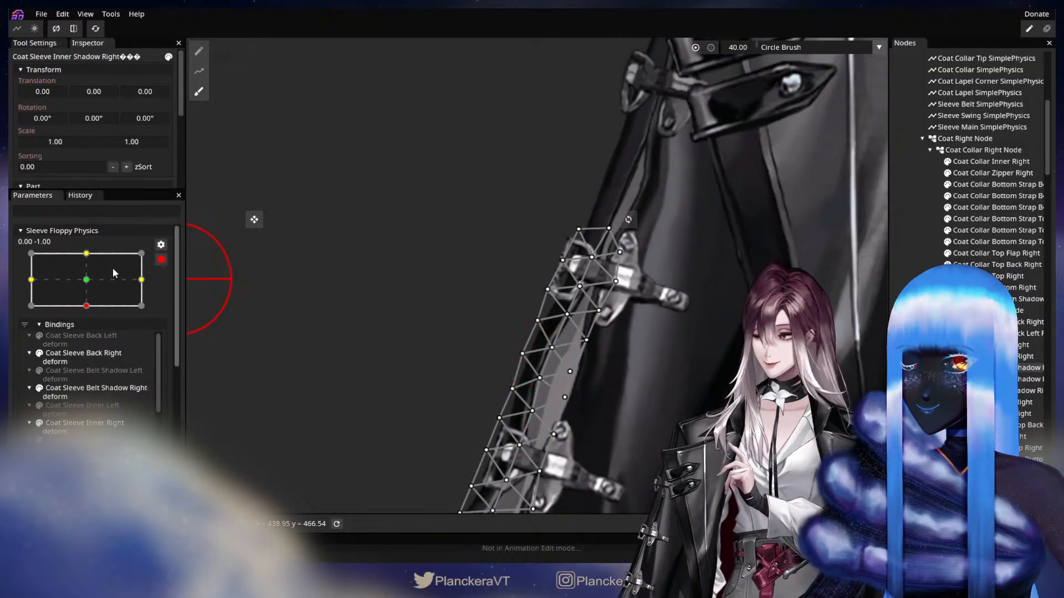
pyautogui.moveTo(82, 289)
pyautogui.mouseDown()
pyautogui.moveTo(87, 279)
pyautogui.moveTo(86, 305)
pyautogui.mouseUp()
pyautogui.moveTo(590, 384)
pyautogui.mouseDown()
pyautogui.moveTo(581, 381)
pyautogui.moveTo(600, 351)
pyautogui.moveTo(586, 390)
pyautogui.mouseUp()
pyautogui.moveTo(91, 299)
pyautogui.mouseDown()
pyautogui.moveTo(89, 291)
pyautogui.moveTo(96, 298)
pyautogui.mouseUp()
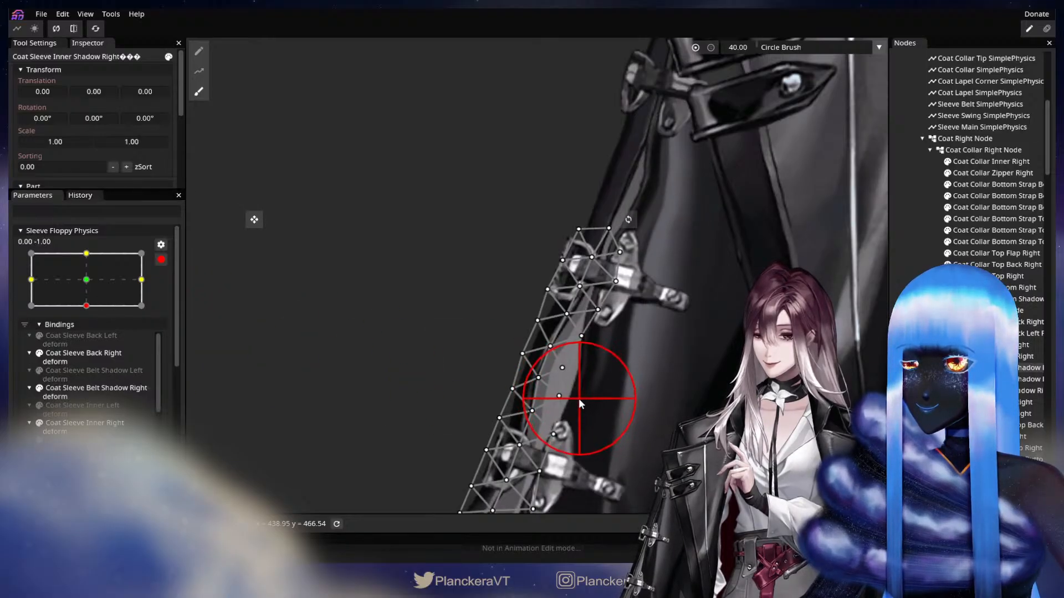
# Push the Coat Sleeve Outer Right mesh edge outward above the shadow mesh's topmost clasp, then deselect the part
pyautogui.moveTo(581, 378); pyautogui.dragTo(554, 440)
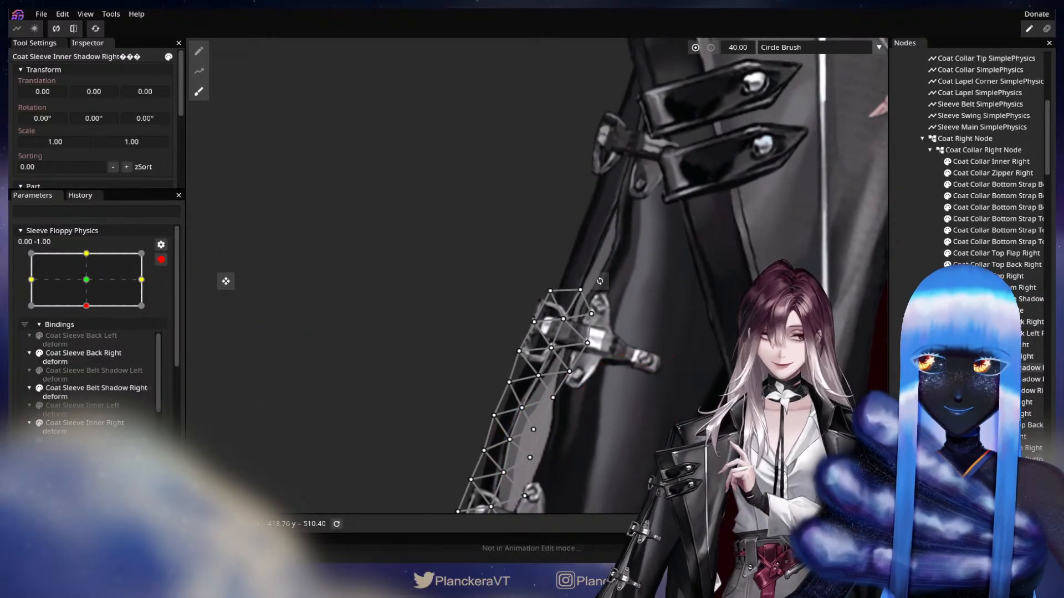
pyautogui.click(980, 402)
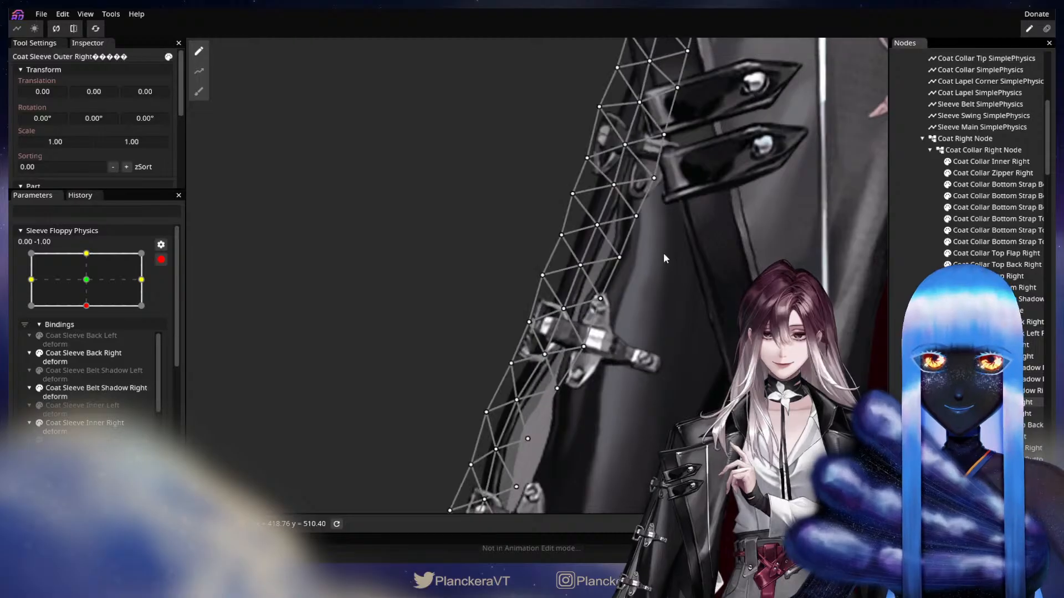
pyautogui.moveTo(663, 253)
pyautogui.mouseDown()
pyautogui.moveTo(668, 296)
pyautogui.moveTo(583, 289)
pyautogui.moveTo(589, 280)
pyautogui.moveTo(612, 291)
pyautogui.moveTo(565, 277)
pyautogui.moveTo(613, 293)
pyautogui.mouseUp()
pyautogui.click(201, 92)
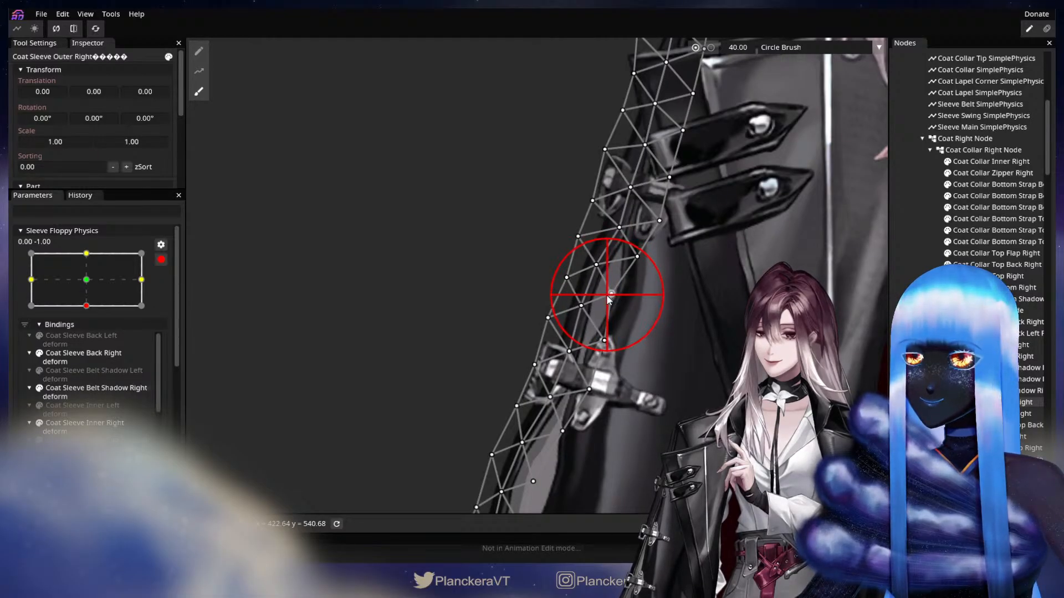
pyautogui.click(874, 294)
pyautogui.scroll(-1, 653, 335)
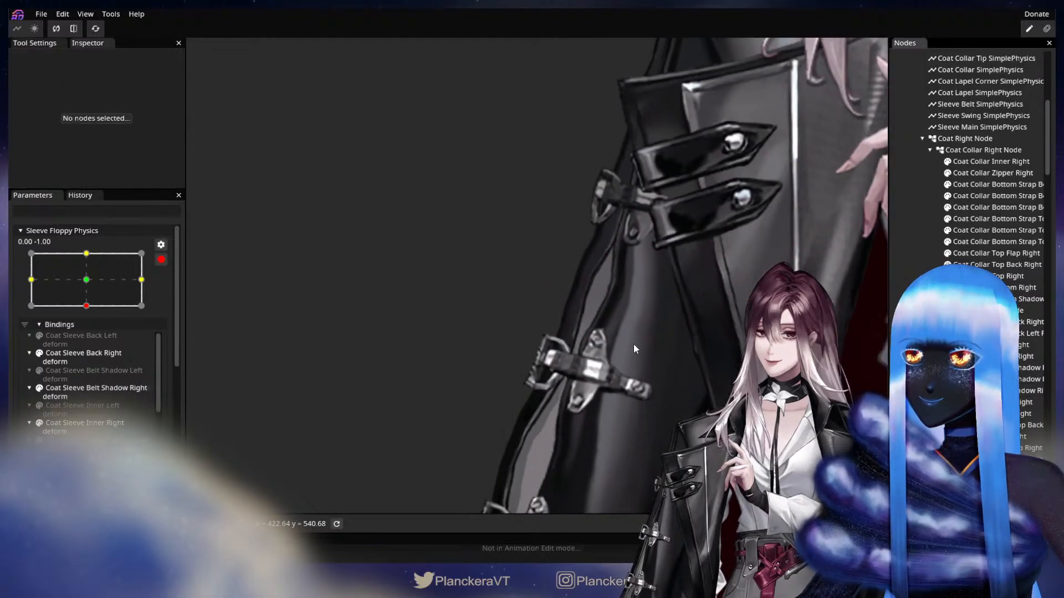
# Select Coat Sleeve Outer Right and adjust its mesh vertices between the two uppermost sleeve clasps
pyautogui.scroll(1, 633, 347)
pyautogui.moveTo(637, 349); pyautogui.dragTo(595, 412)
pyautogui.scroll(1, 595, 412)
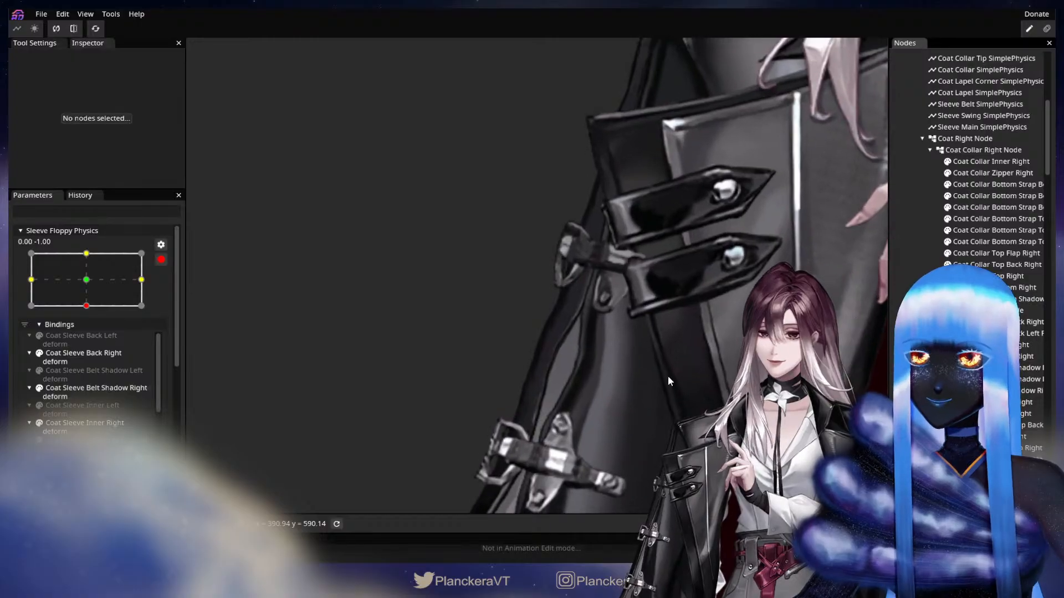
pyautogui.click(685, 376)
pyautogui.scroll(1, 574, 311)
pyautogui.click(575, 301)
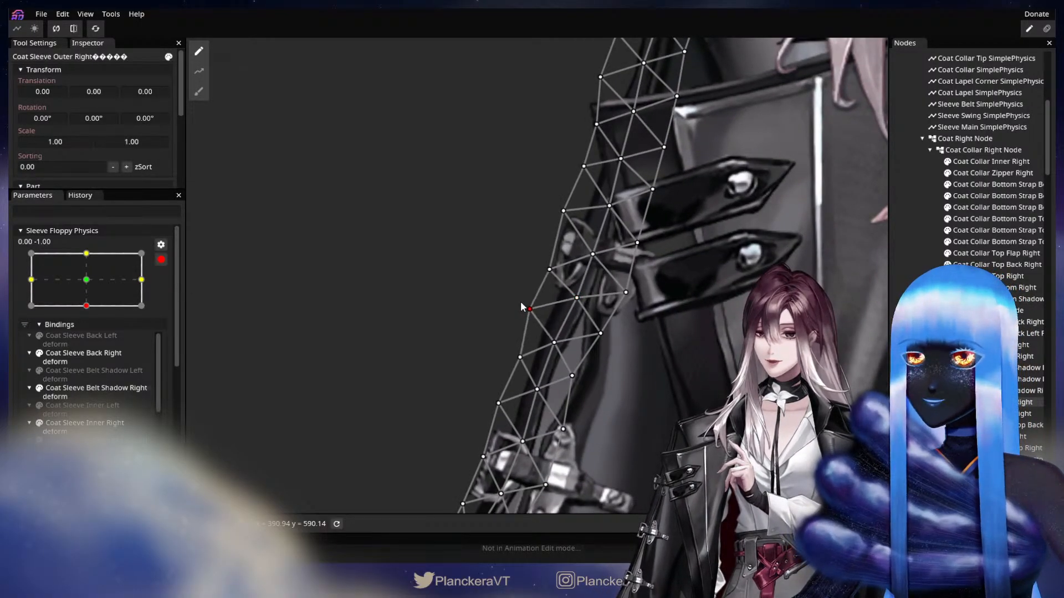
pyautogui.click(519, 356)
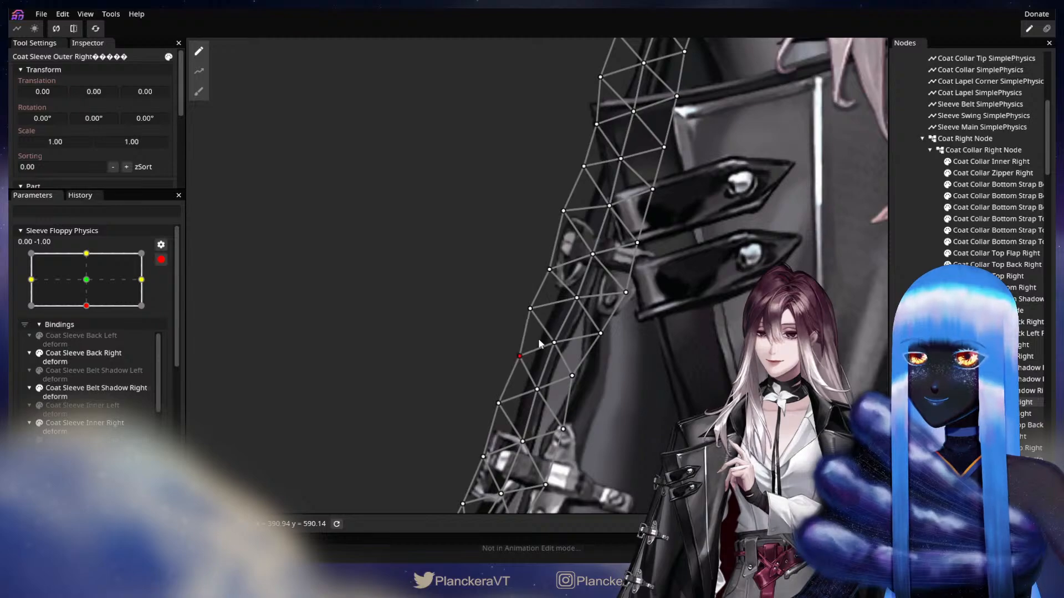
pyautogui.moveTo(725, 373); pyautogui.dragTo(723, 339)
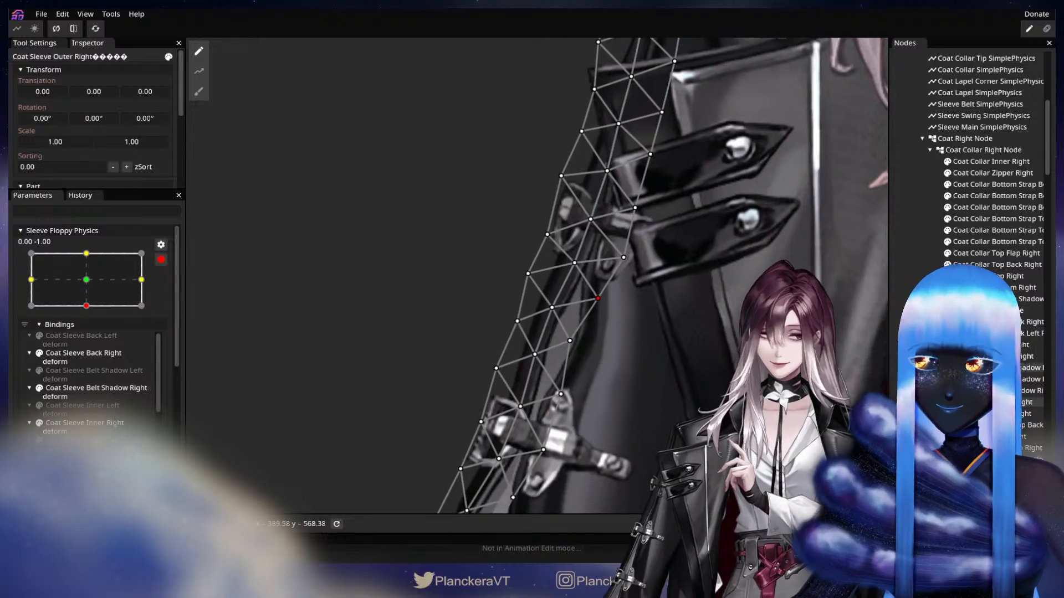
# Adjust the Coat Sleeve Inner Right mesh vertices along the gap between the two uppermost clasps and deselect the part
pyautogui.click(986, 379)
pyautogui.scroll(1, 663, 357)
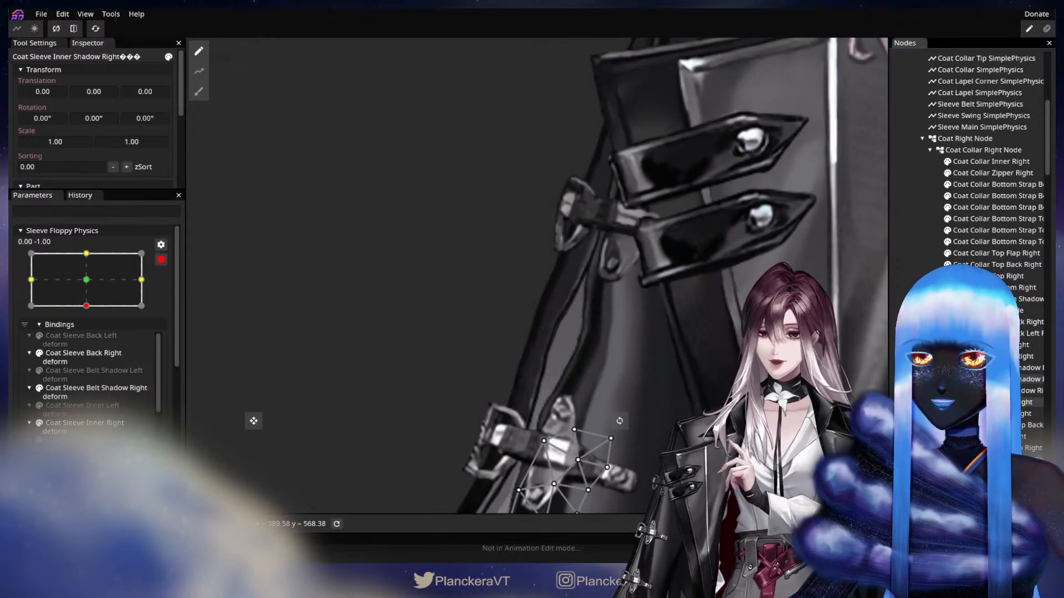
pyautogui.click(986, 414)
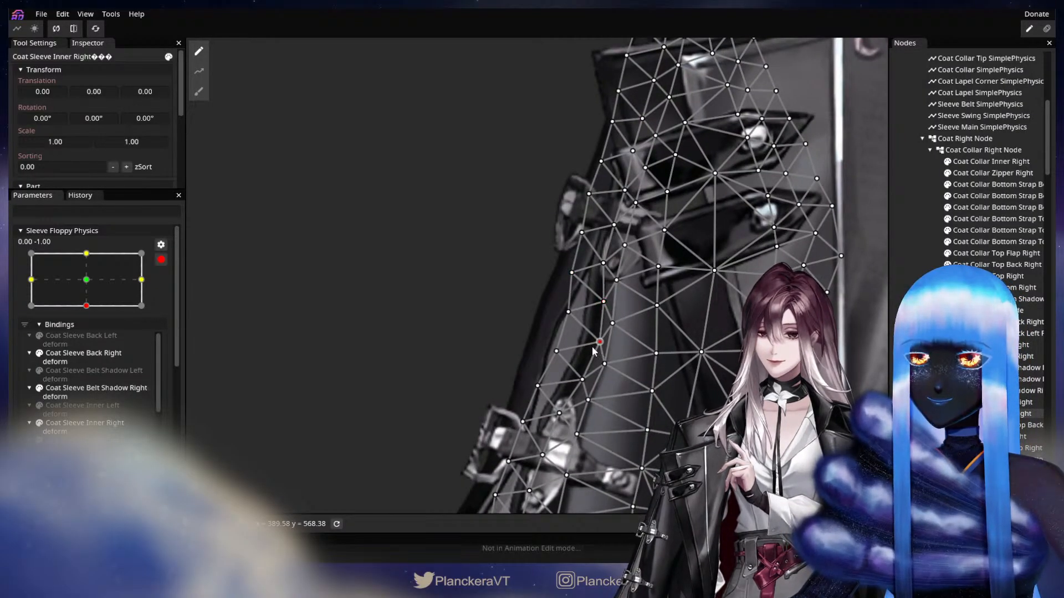
pyautogui.click(697, 367)
# Leave keypoint editing and examine the Sleeve Floppy Physics motion on the whole coat
pyautogui.scroll(-5, 695, 361)
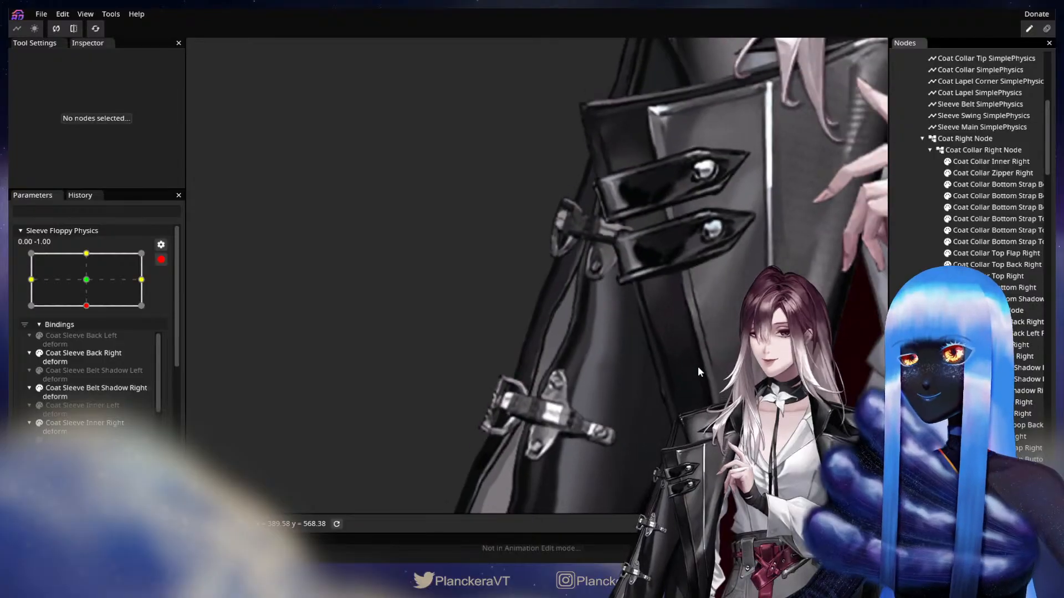
pyautogui.scroll(-6, 682, 398)
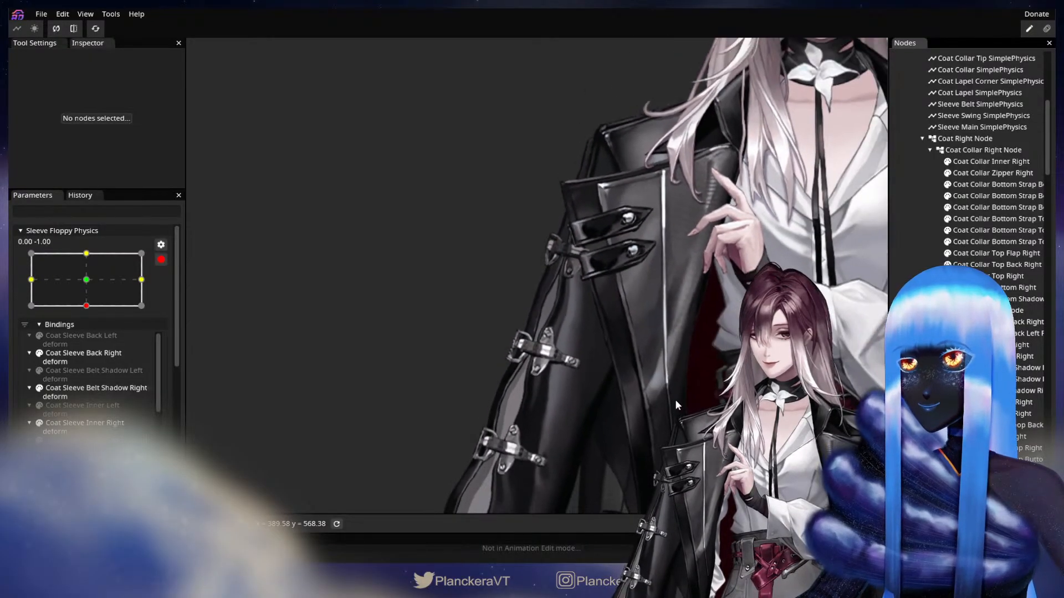
pyautogui.scroll(-3, 685, 406)
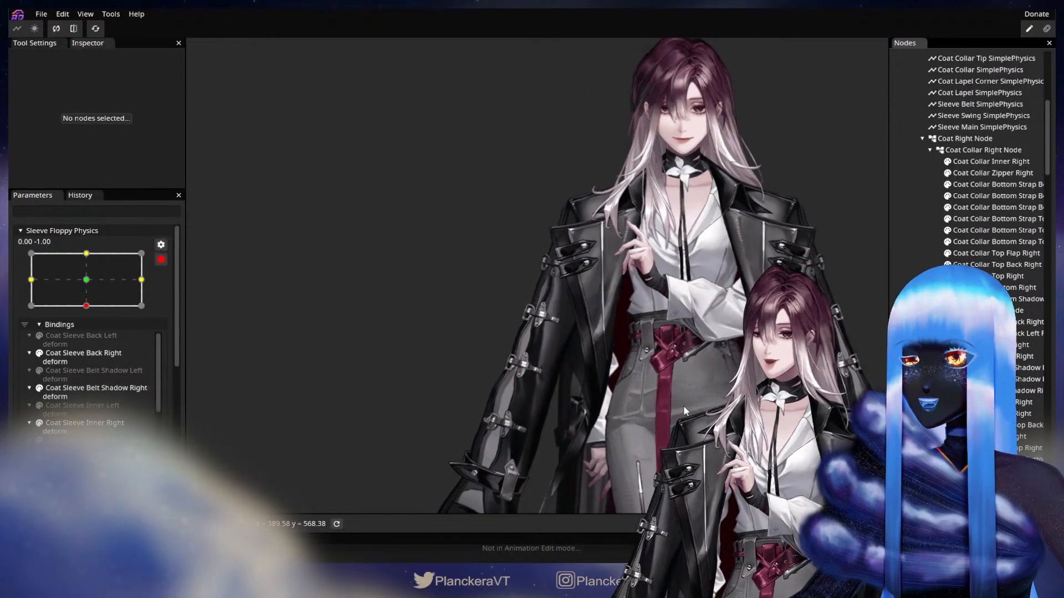
pyautogui.moveTo(685, 406); pyautogui.dragTo(632, 318)
pyautogui.click(162, 259)
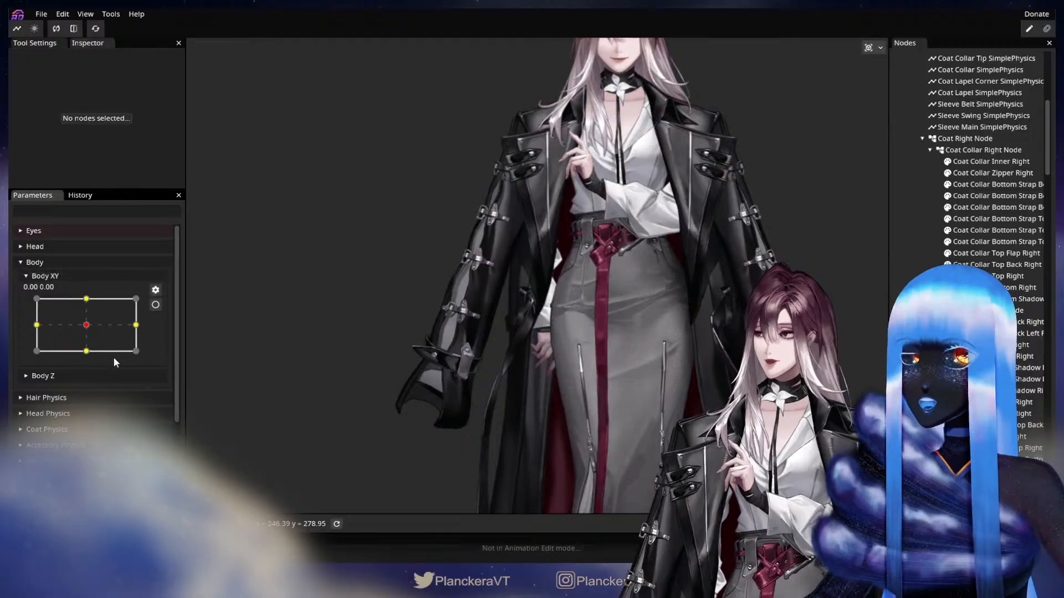
pyautogui.scroll(-4, 105, 388)
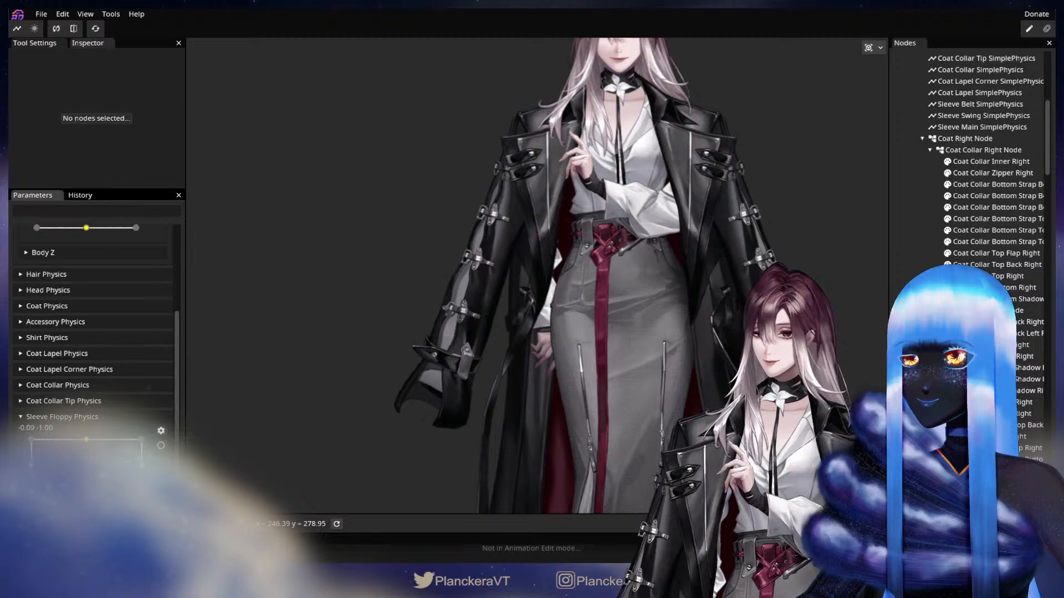
# Resume editing the Sleeve Floppy Physics 0.00, -1.00 keypoint and set the Coat Sleeve Back Left and Belt Shadow Left deforms from the horizontal mirror
pyautogui.scroll(5, 155, 452)
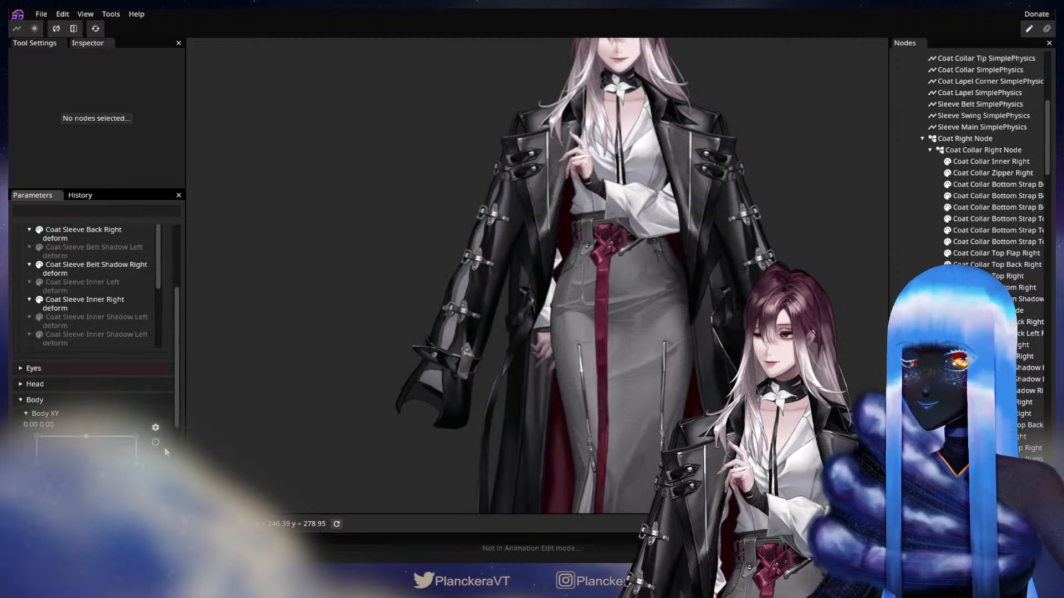
pyautogui.scroll(3, 165, 293)
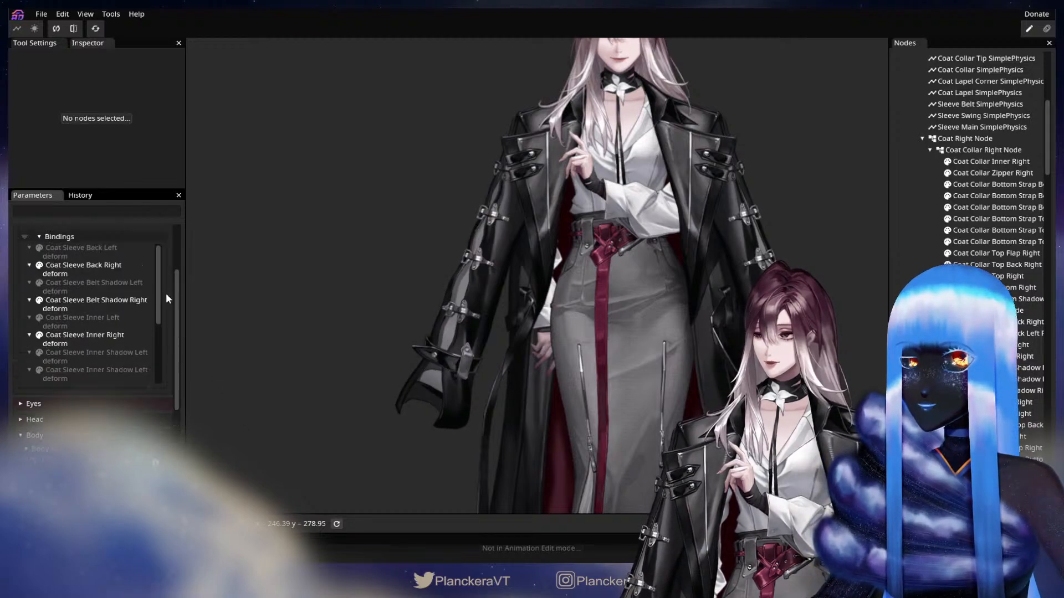
pyautogui.rightClick(78, 300)
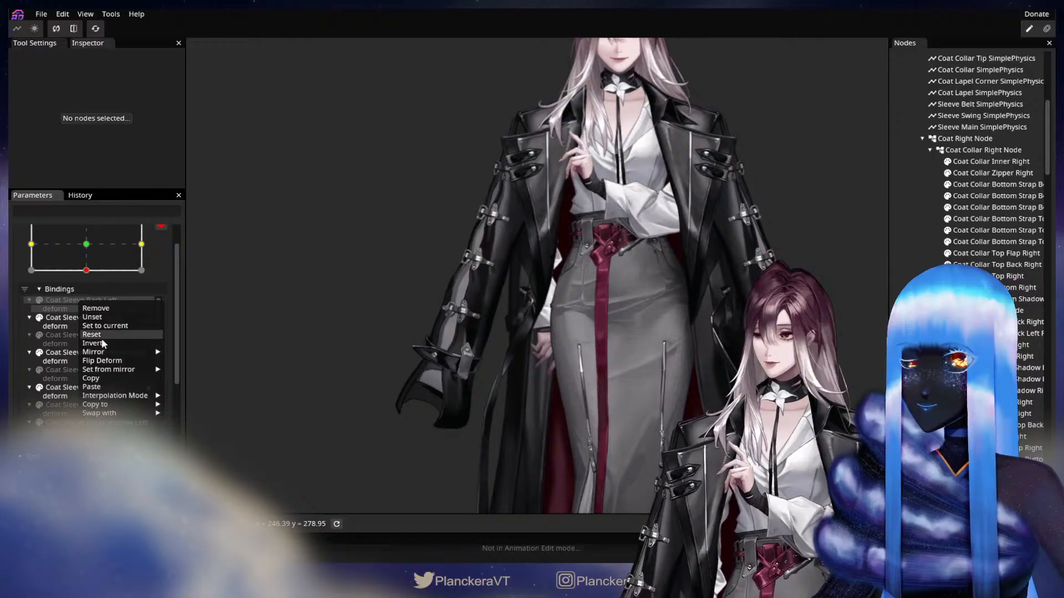
pyautogui.moveTo(150, 371)
pyautogui.press('Escape')
pyautogui.rightClick(74, 334)
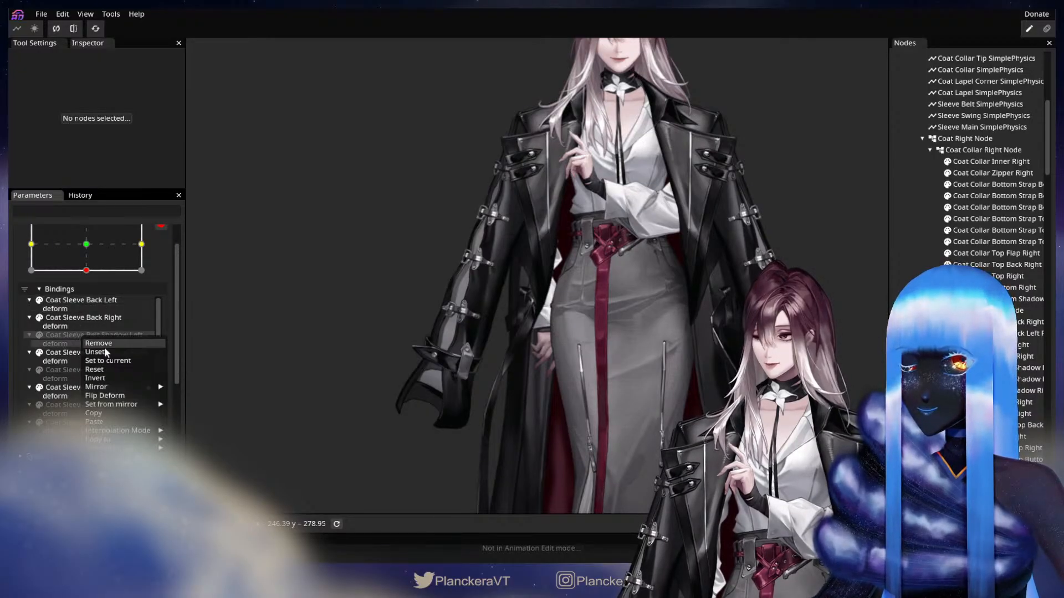
pyautogui.click(178, 407)
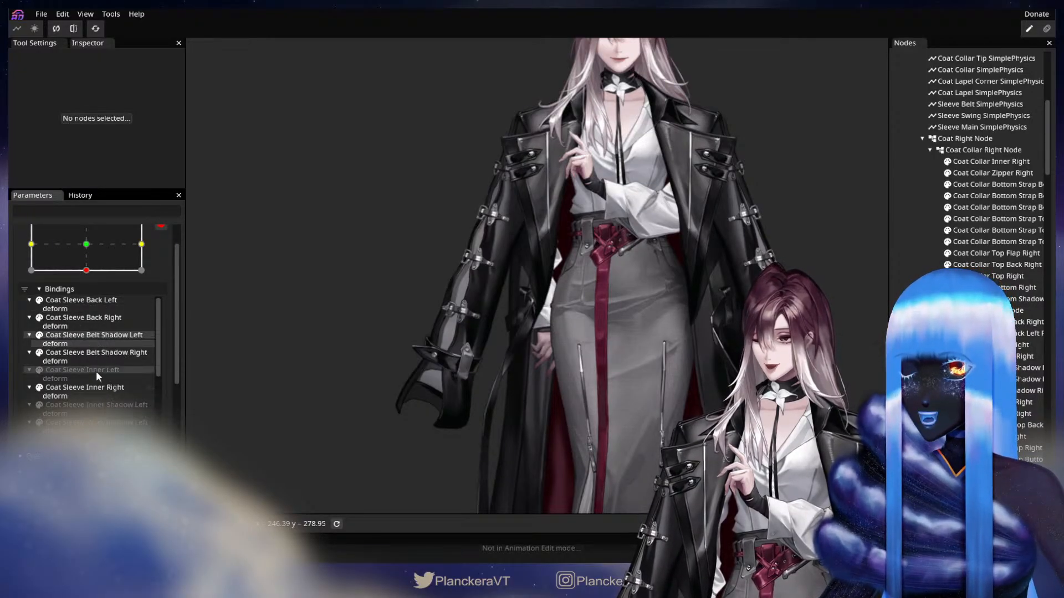
# Set the Coat Sleeve Inner Left deform and the first Coat Sleeve Inner Shadow Left deform from their horizontal mirror
pyautogui.rightClick(95, 368)
pyautogui.moveTo(161, 421)
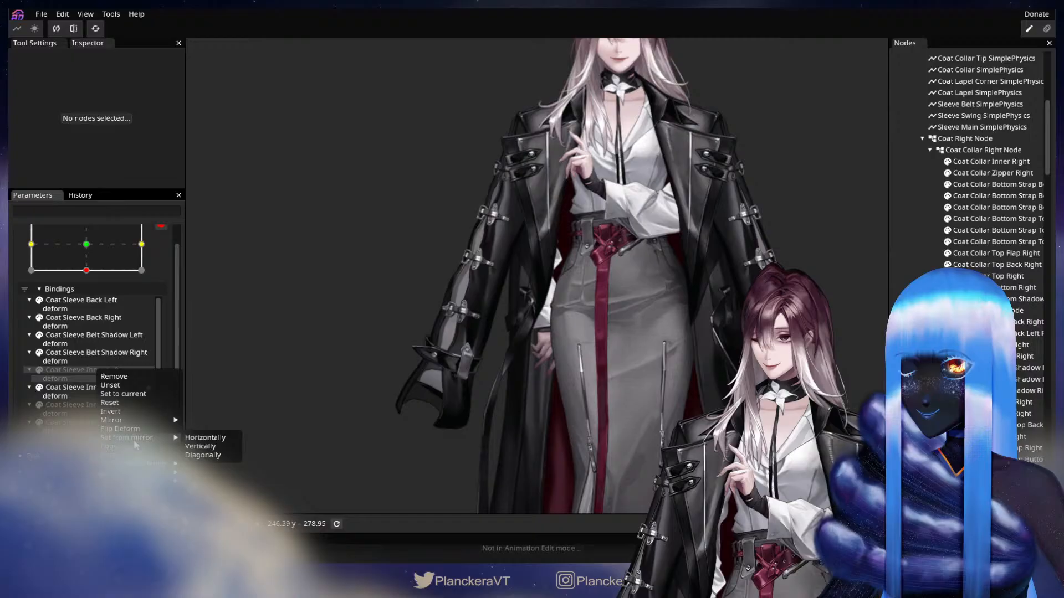
pyautogui.click(197, 439)
pyautogui.click(104, 403)
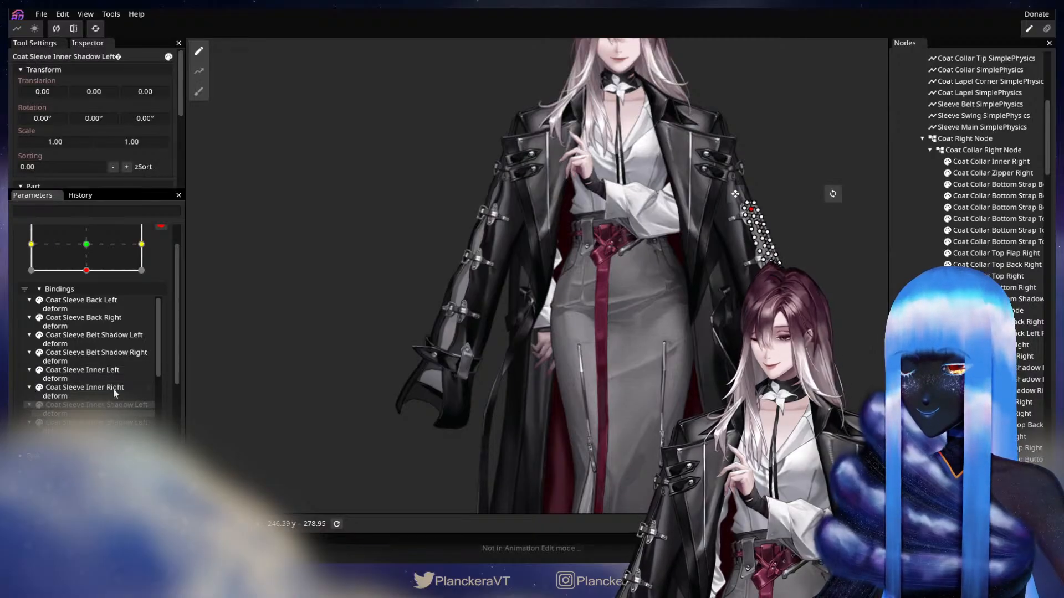
pyautogui.scroll(-1, 126, 390)
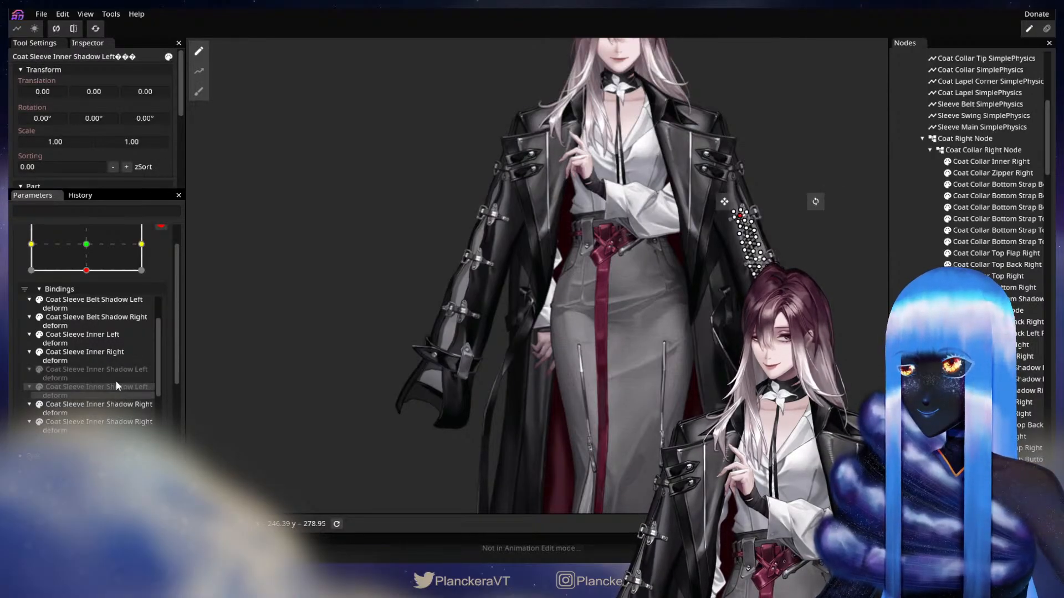
pyautogui.rightClick(108, 371)
pyautogui.moveTo(149, 442)
pyautogui.click(206, 440)
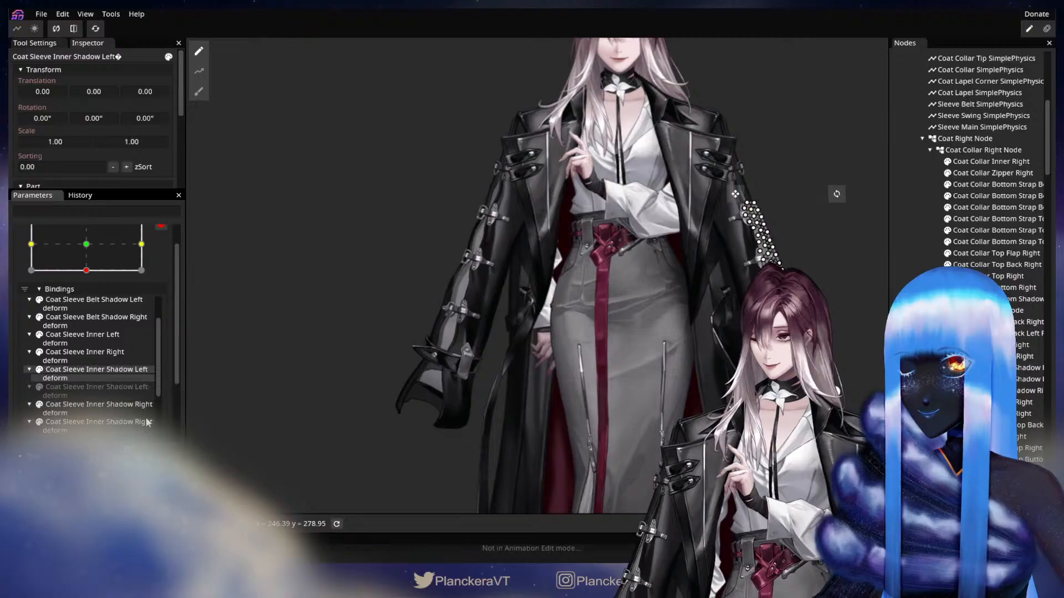
# Set the second Coat Sleeve Inner Shadow Left deform from its horizontal mirror
pyautogui.click(121, 404)
pyautogui.scroll(-2, 119, 406)
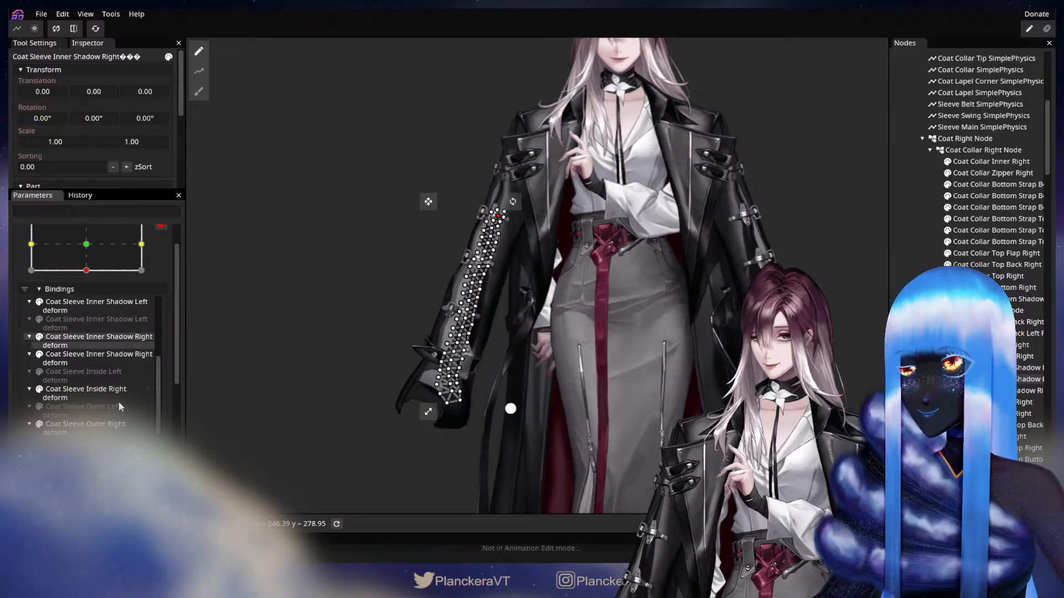
pyautogui.click(104, 358)
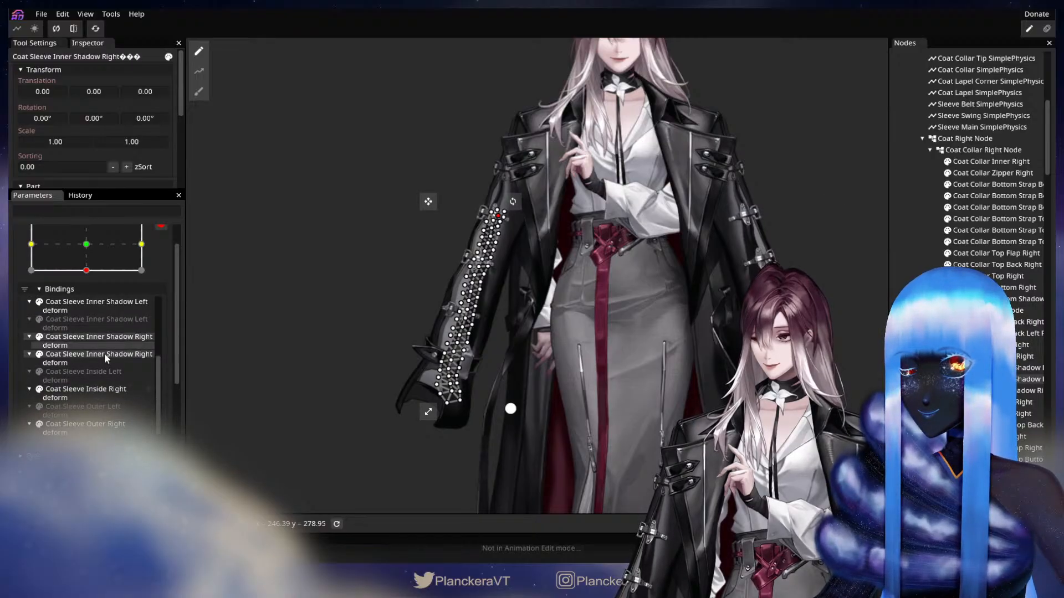
pyautogui.click(101, 318)
pyautogui.rightClick(104, 318)
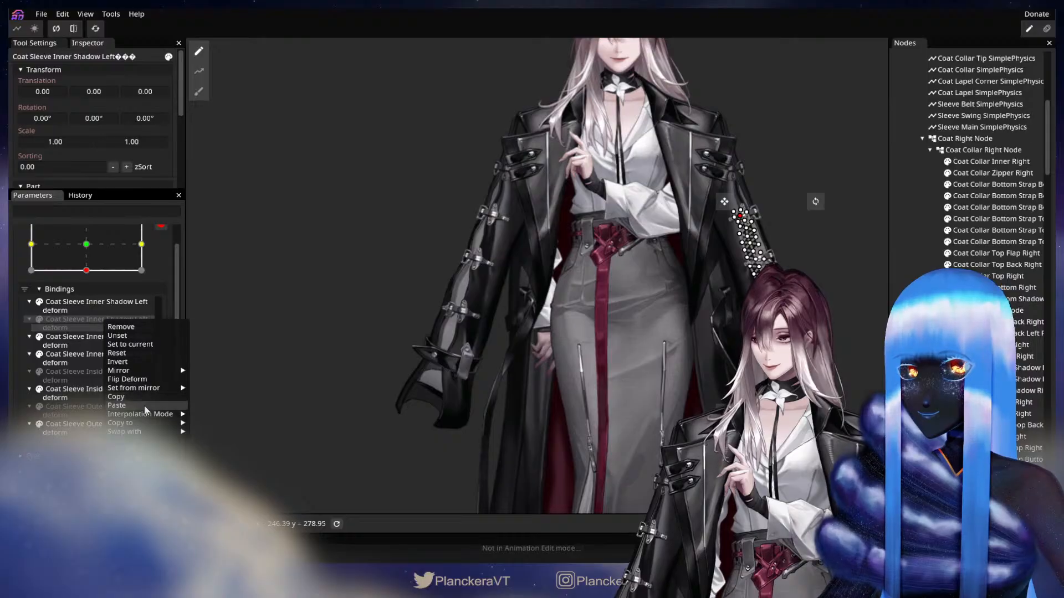
pyautogui.moveTo(136, 387)
pyautogui.click(214, 388)
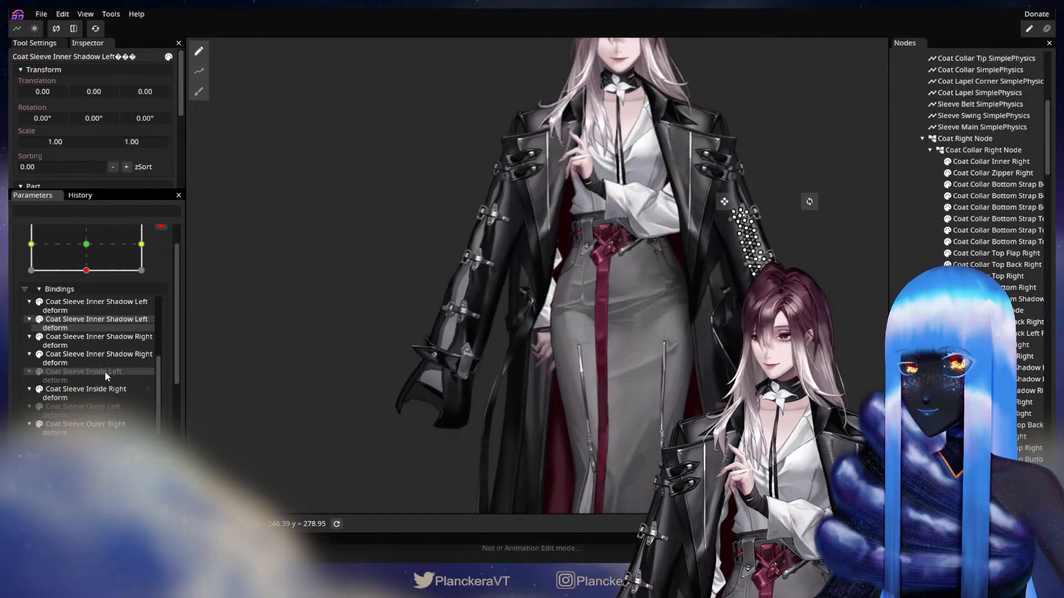
# Set the Coat Sleeve Inside Left and Coat Sleeve Outer Left deforms from the horizontal mirror, then deselect the part
pyautogui.click(105, 371)
pyautogui.rightClick(105, 371)
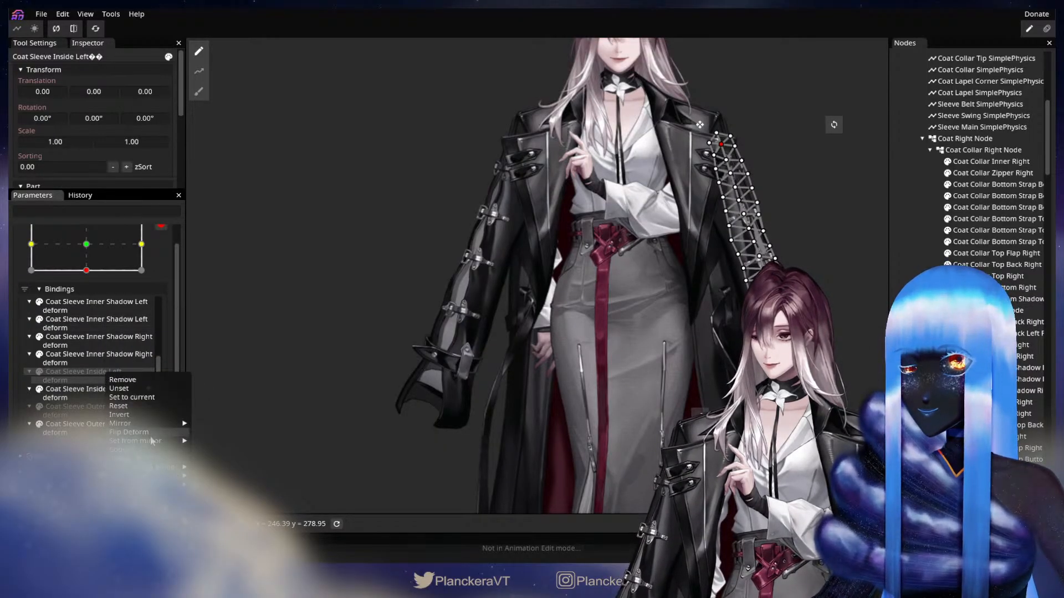
pyautogui.moveTo(151, 440)
pyautogui.click(208, 438)
pyautogui.rightClick(100, 407)
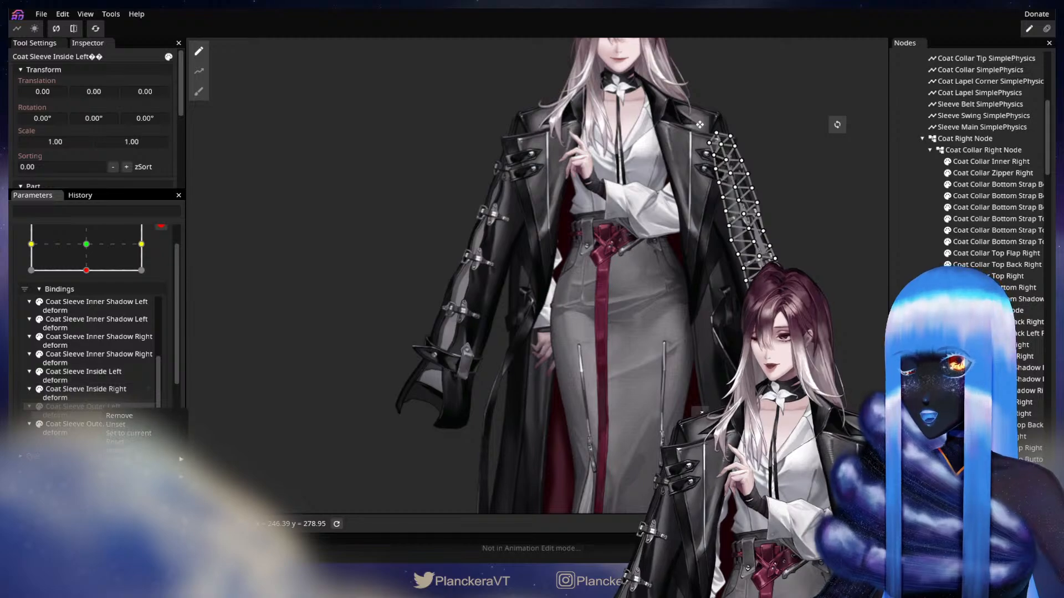
pyautogui.moveTo(158, 476)
pyautogui.click(209, 478)
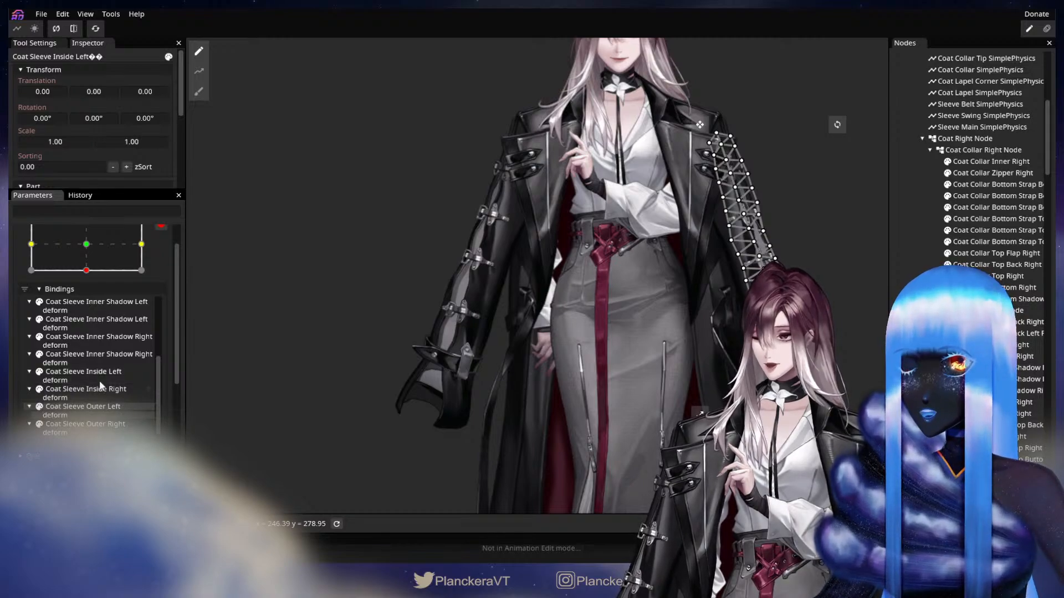
pyautogui.scroll(2, 102, 386)
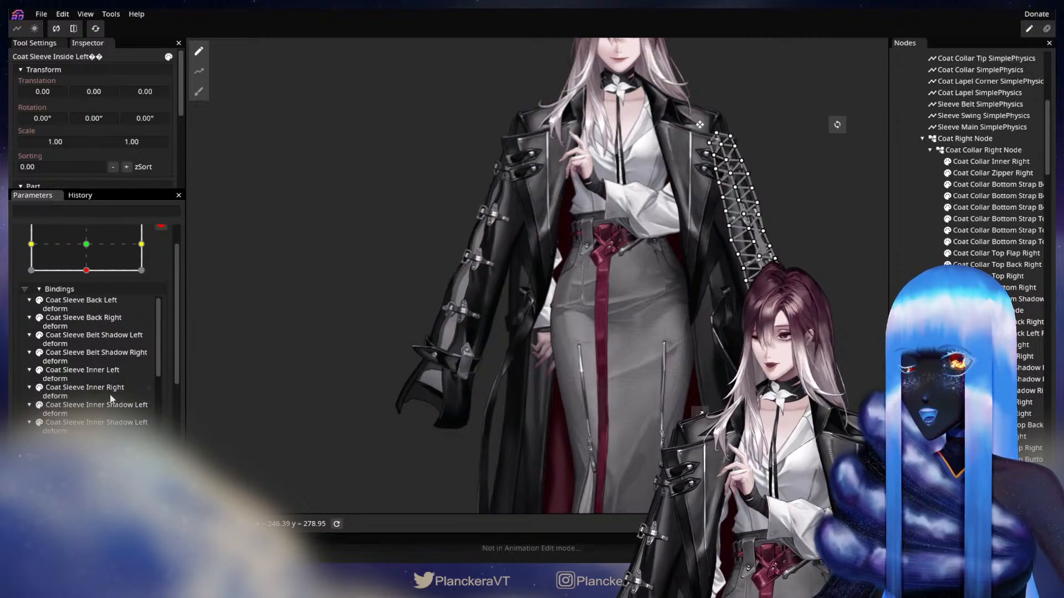
pyautogui.click(420, 321)
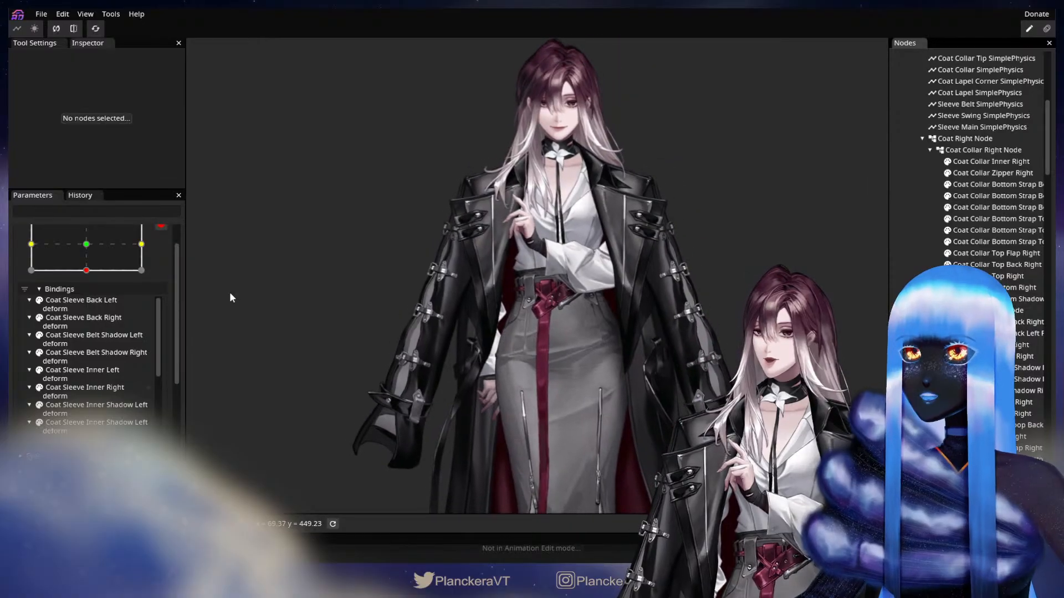
# Leave keypoint editing and test Sleeve Floppy Physics across its range, examining the right sleeve closely at -1.00, 1.00
pyautogui.scroll(5, 117, 334)
pyautogui.scroll(-2, 93, 418)
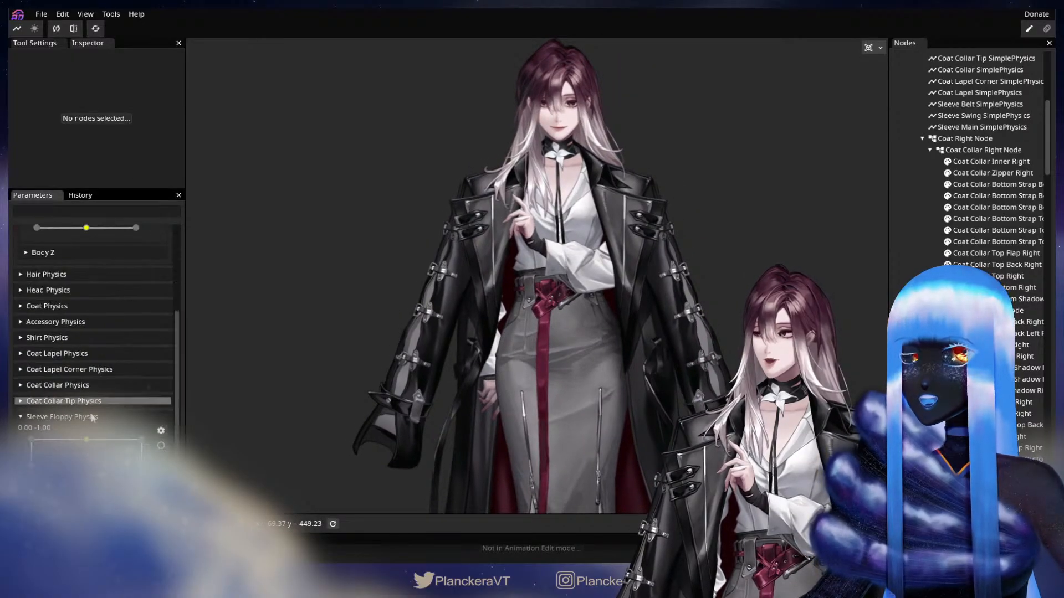
pyautogui.moveTo(86, 490); pyautogui.dragTo(45, 491)
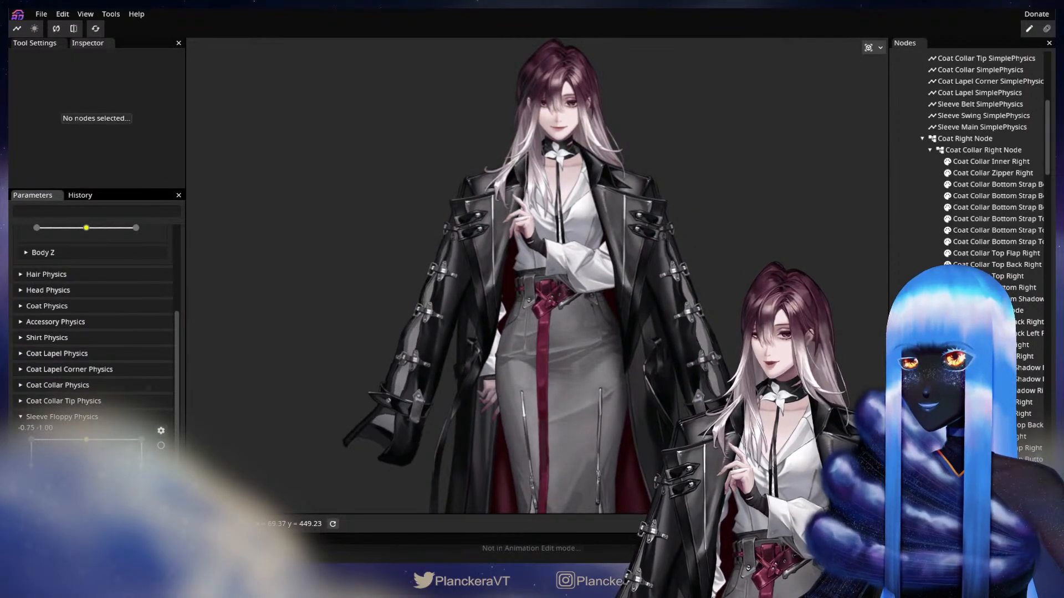
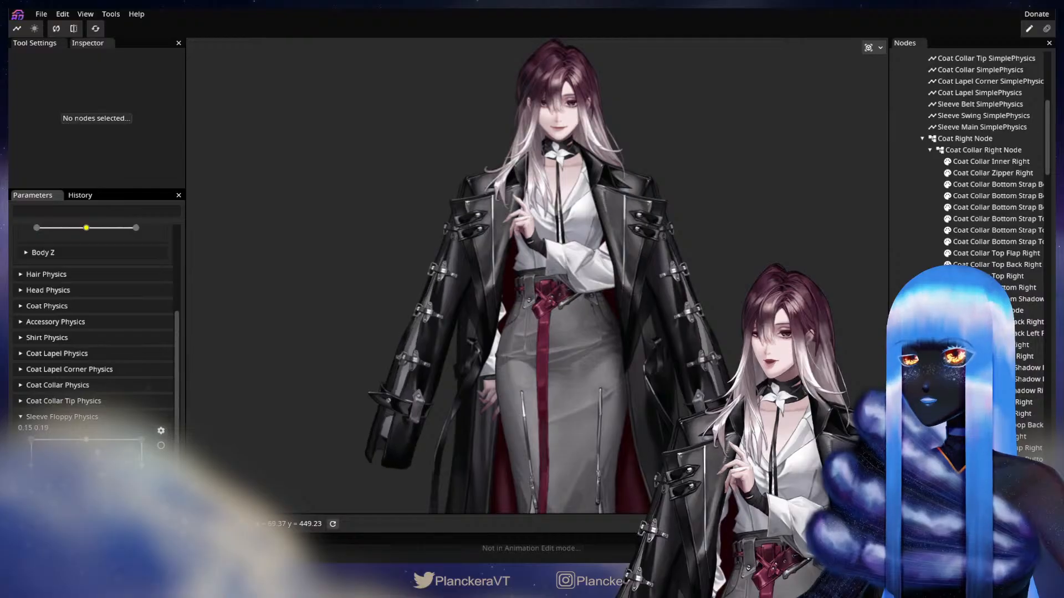
pyautogui.scroll(3, 453, 405)
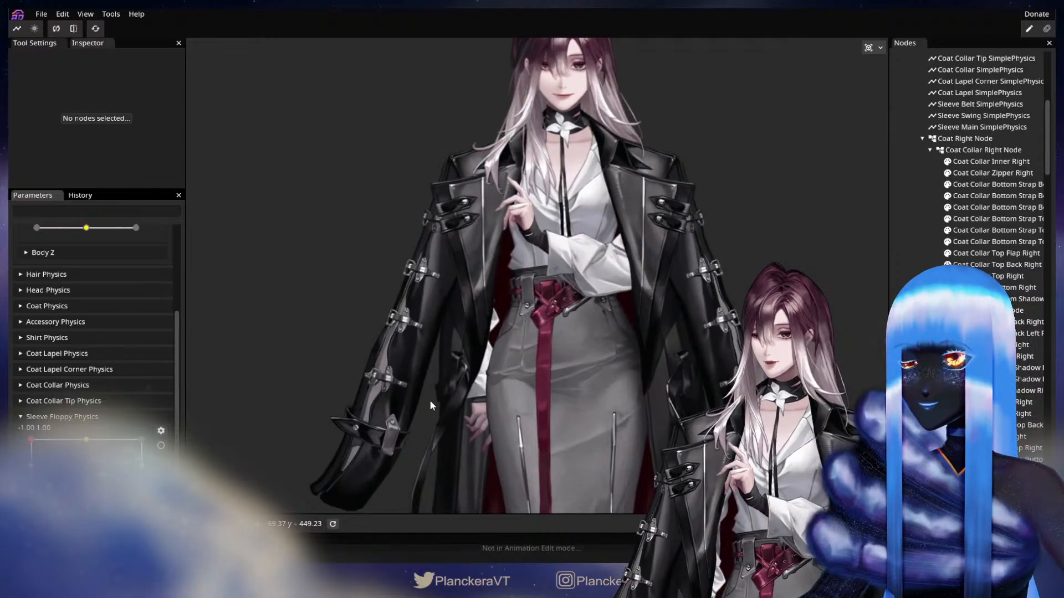
pyautogui.scroll(3, 430, 400)
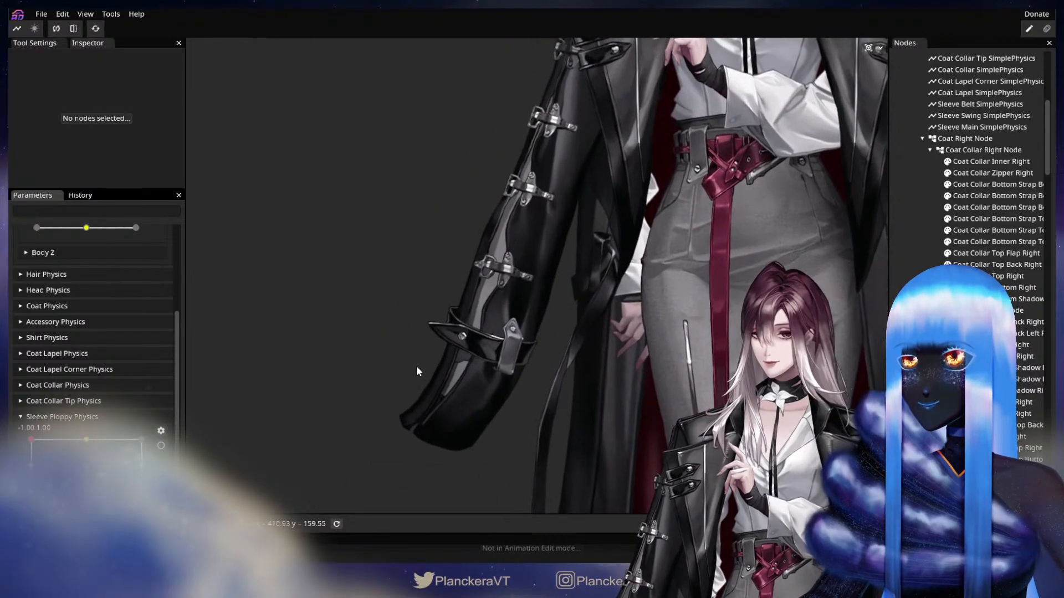
pyautogui.moveTo(416, 366); pyautogui.dragTo(405, 405)
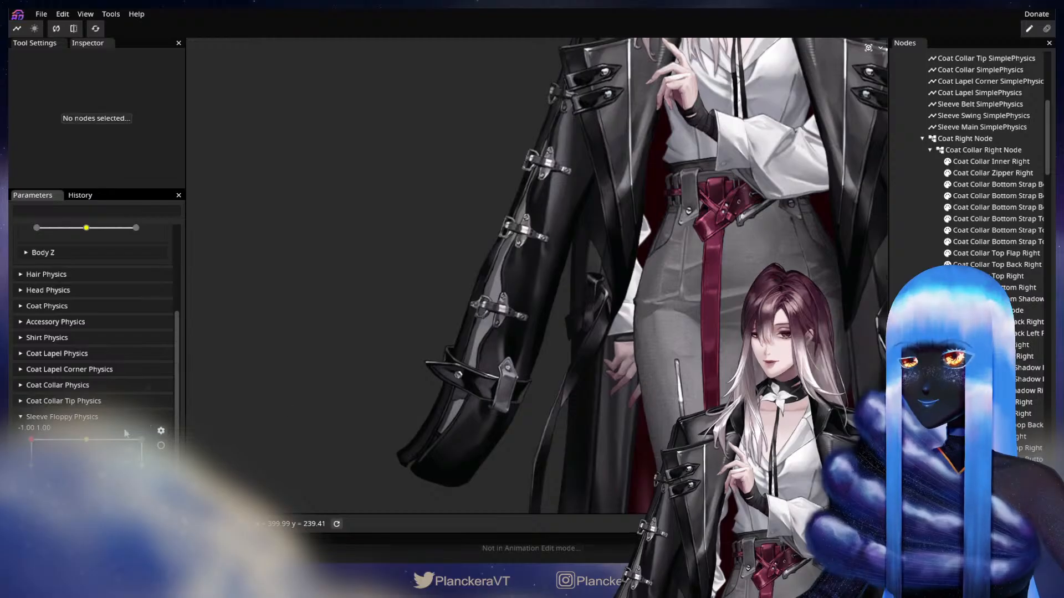
# Set Sleeve Floppy Physics to -1.00, -1.00 and start editing that keypoint
pyautogui.moveTo(33, 443); pyautogui.dragTo(23, 496)
pyautogui.scroll(3, 388, 366)
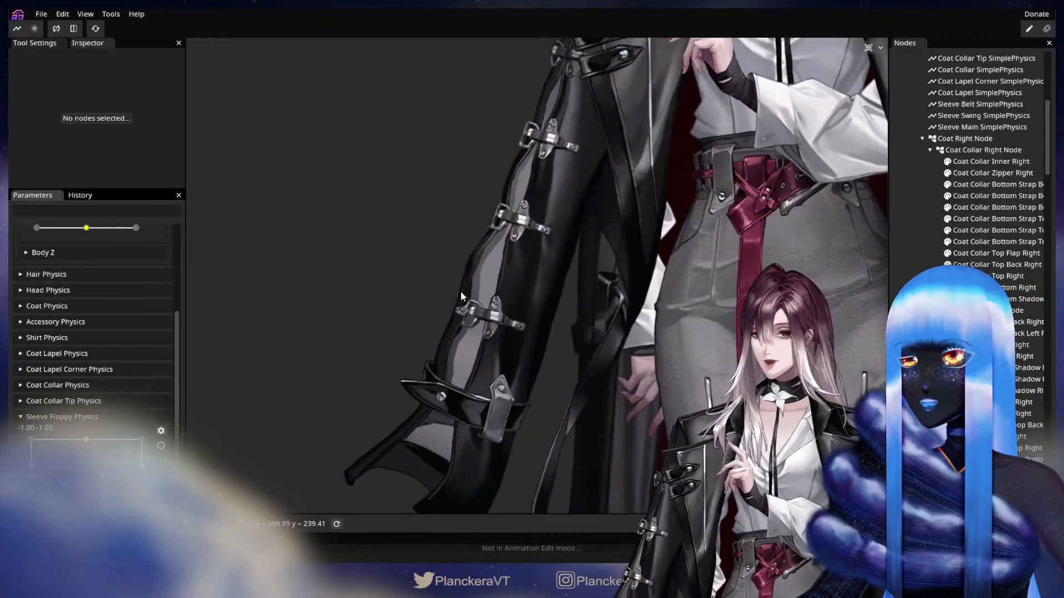
pyautogui.moveTo(468, 266); pyautogui.dragTo(470, 312)
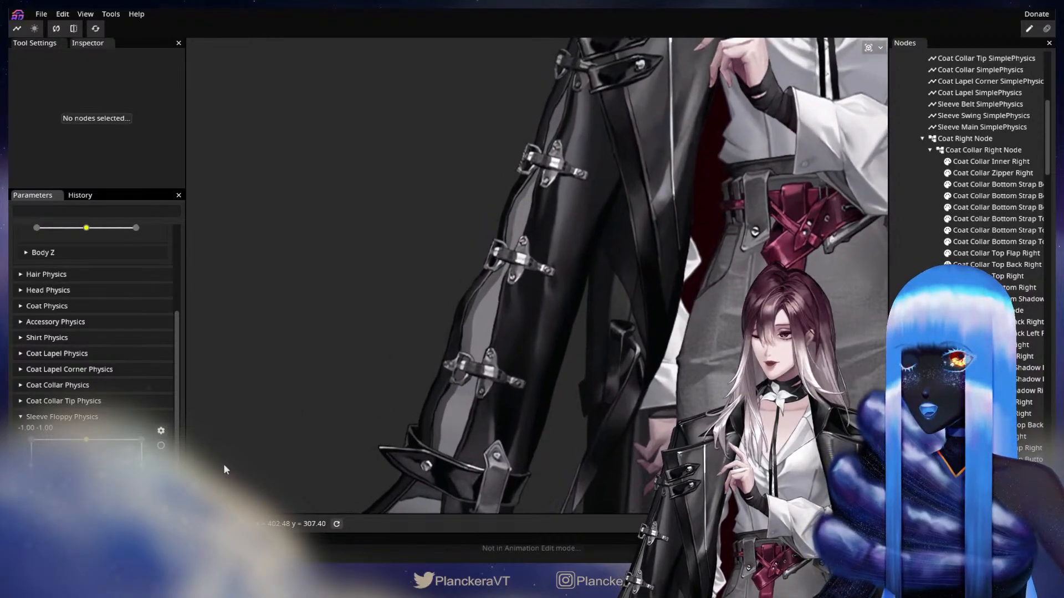
pyautogui.scroll(5, 144, 433)
pyautogui.scroll(2, 441, 387)
pyautogui.scroll(1, 442, 387)
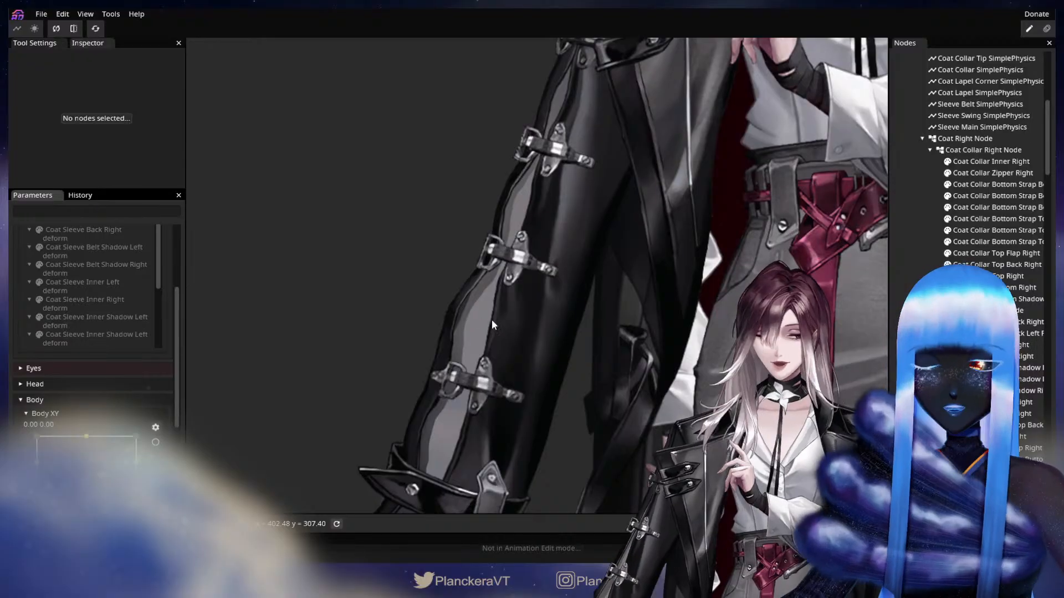
# Nudge the outer-edge vertices of the Coat Sleeve Inside Right mesh around the lowest sleeve buckle at the -1.00, -1.00 keypoint
pyautogui.moveTo(597, 370); pyautogui.dragTo(684, 380)
pyautogui.scroll(1, 703, 377)
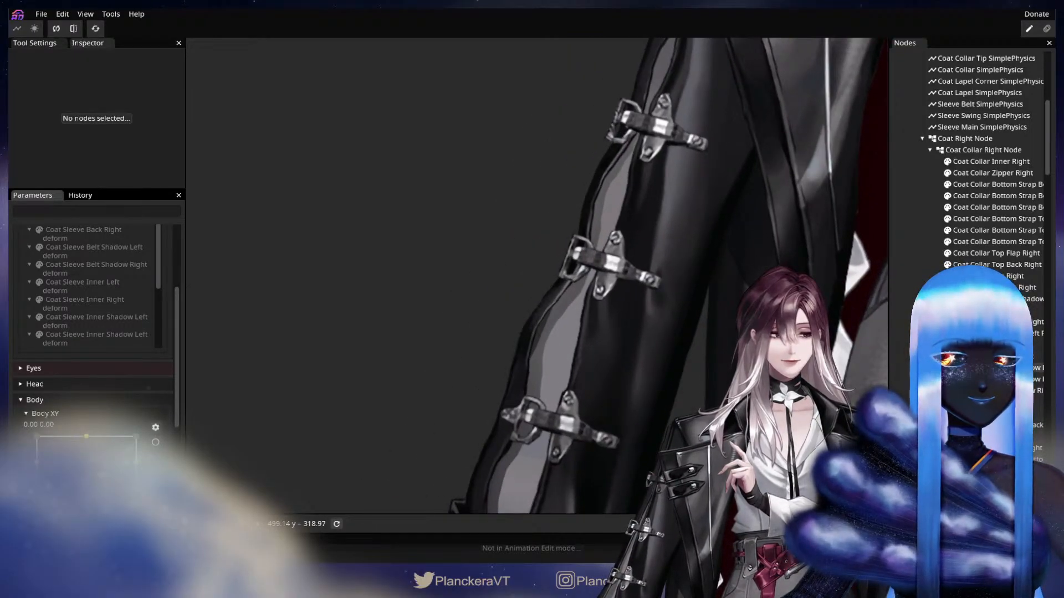
pyautogui.click(989, 356)
pyautogui.scroll(2, 549, 342)
pyautogui.moveTo(519, 344); pyautogui.dragTo(508, 341)
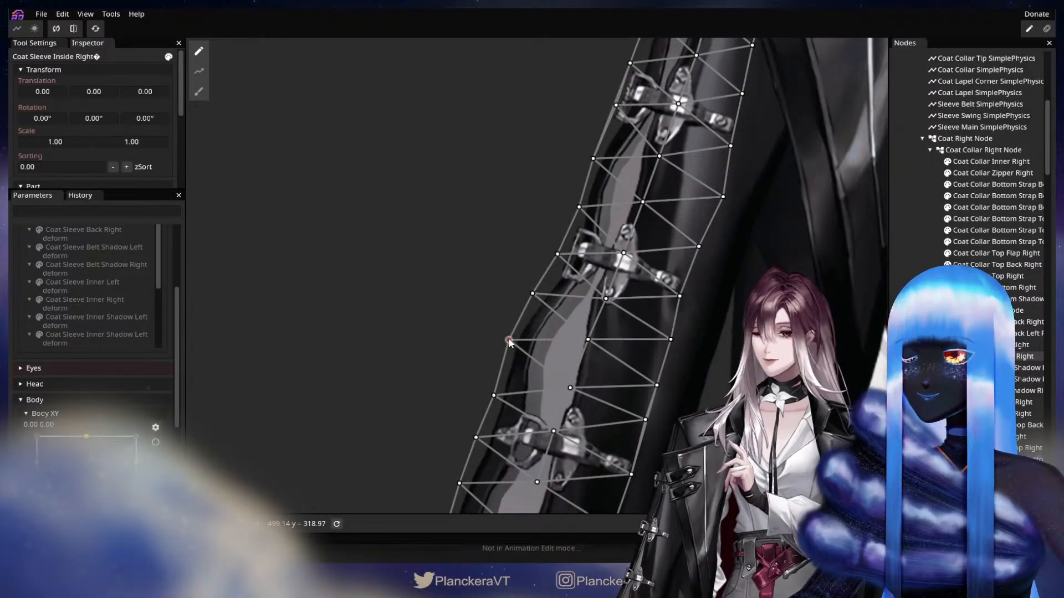
pyautogui.moveTo(461, 481); pyautogui.dragTo(470, 378)
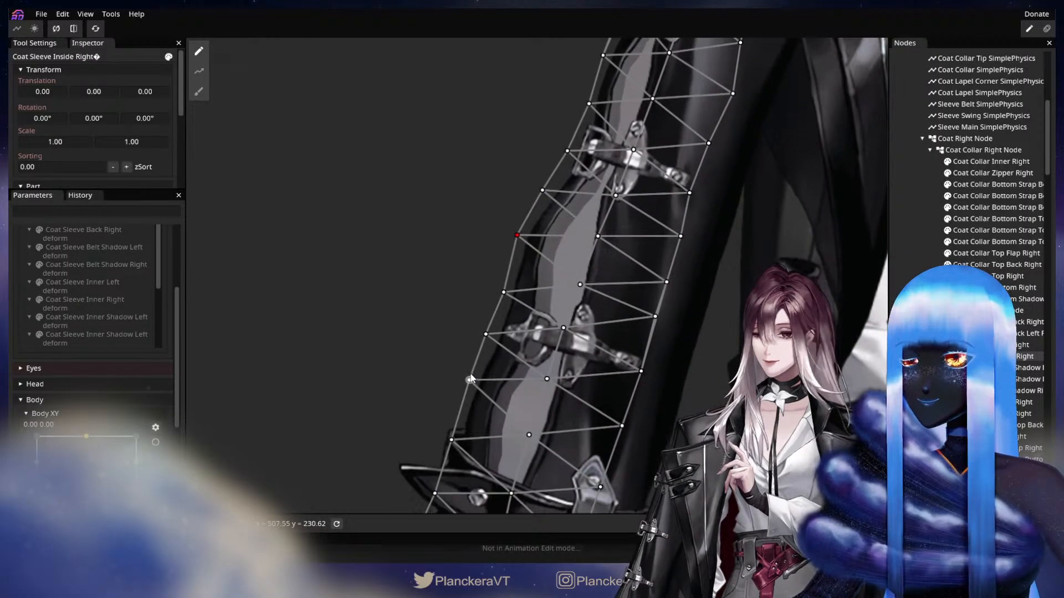
pyautogui.click(468, 378)
pyautogui.moveTo(554, 407); pyautogui.dragTo(627, 289)
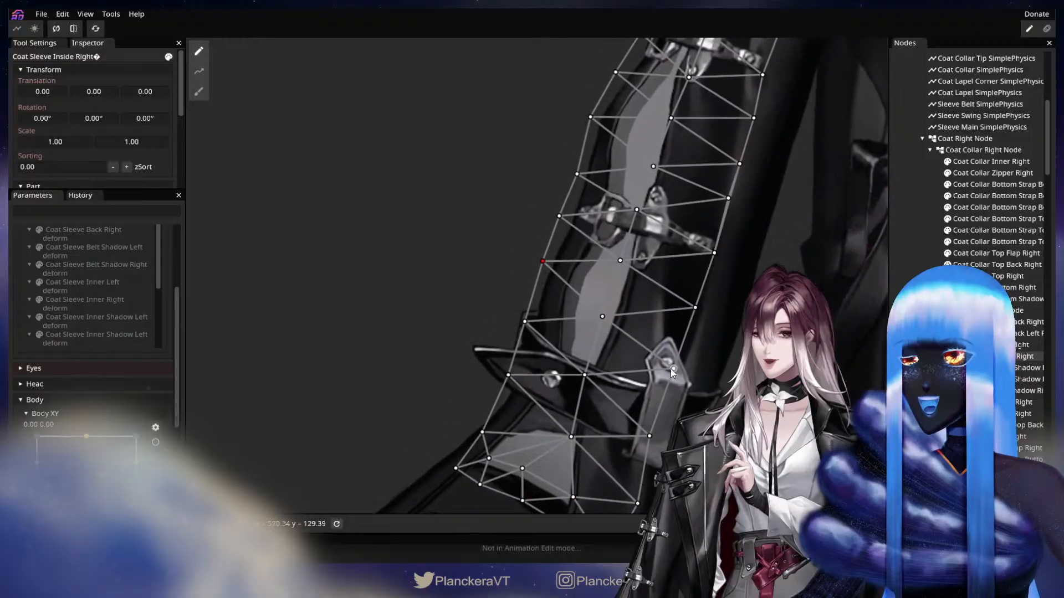
# Adjust the Coat Sleeve Inner Shadow Right vertices along the sleeve opening just above the cuff belt
pyautogui.click(989, 368)
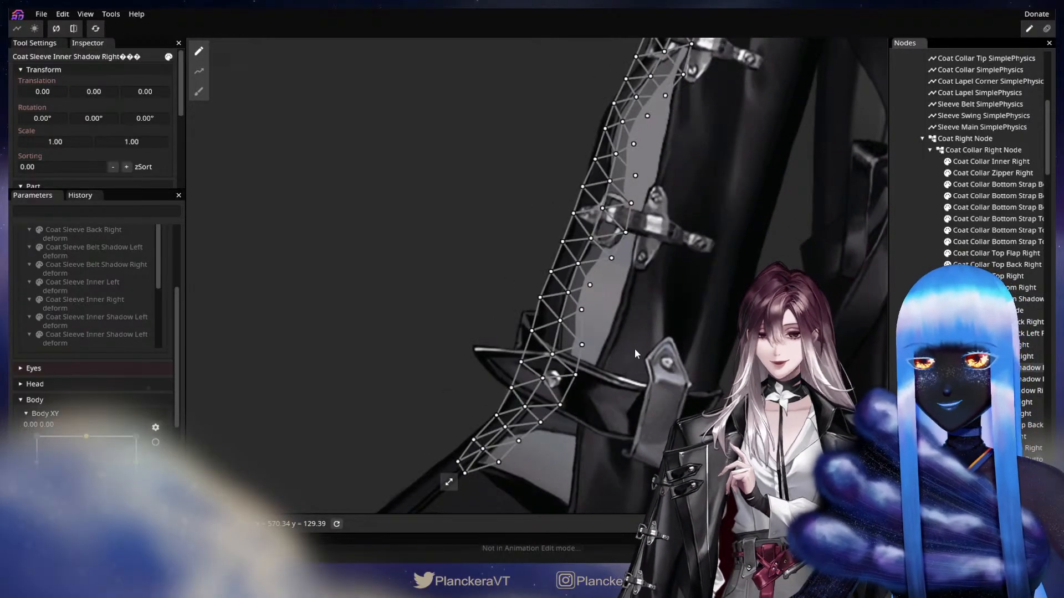
pyautogui.click(580, 340)
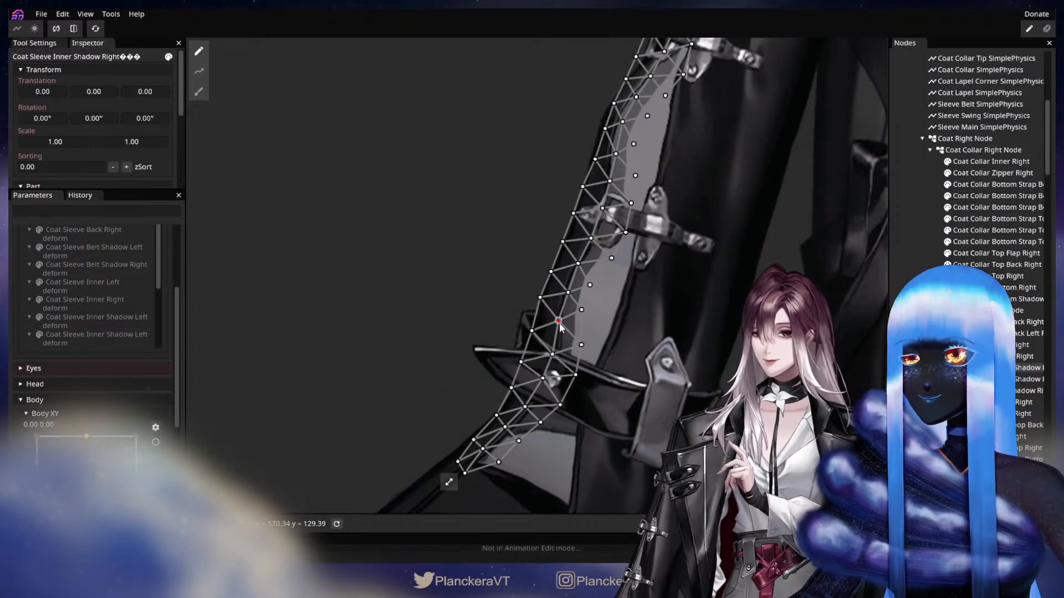
pyautogui.click(583, 311)
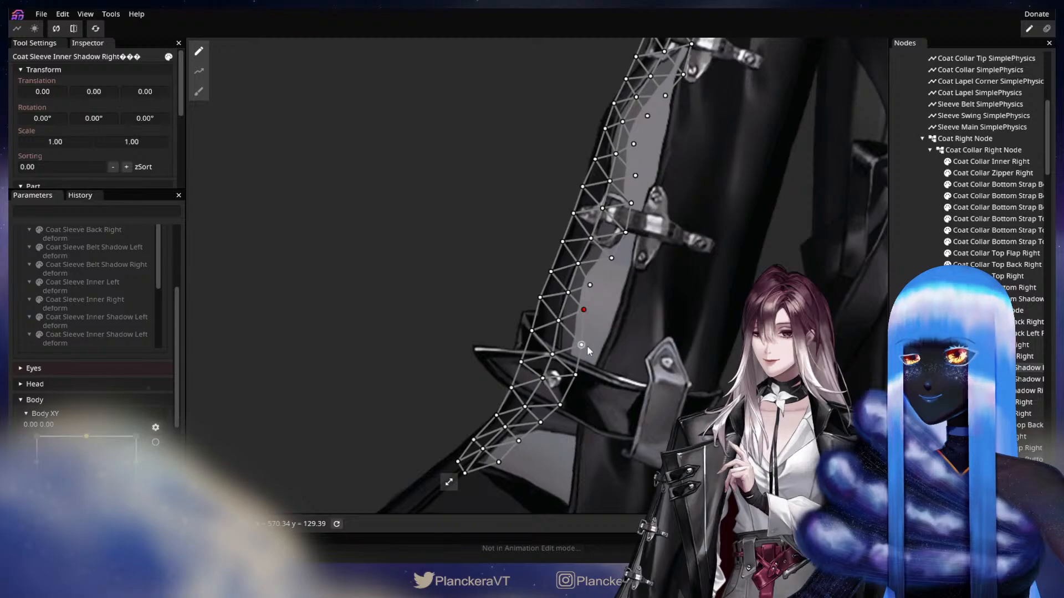
pyautogui.click(579, 376)
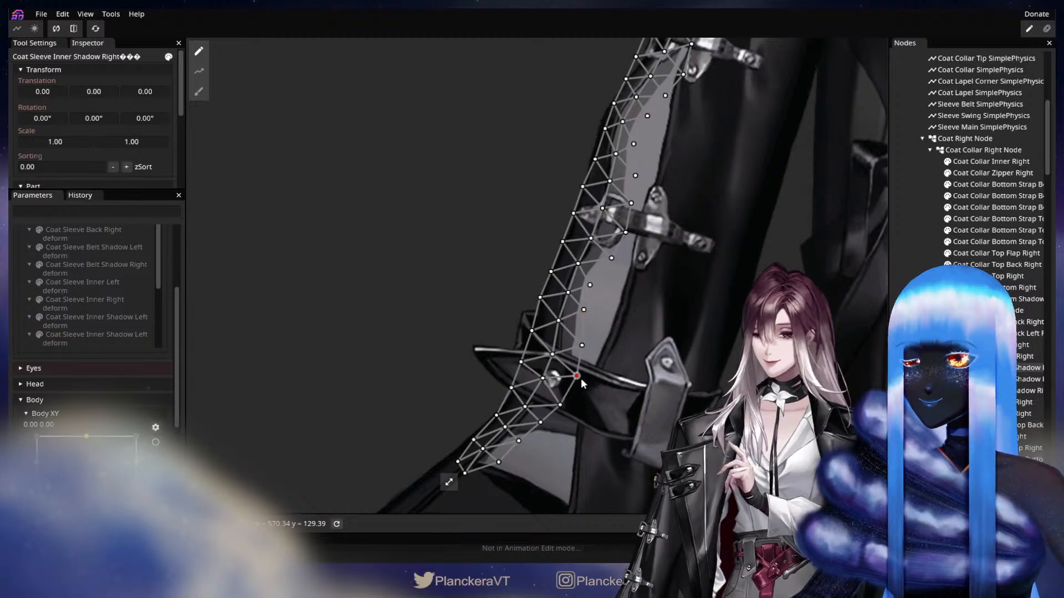
# Reshape the lower end of Coat Sleeve Inner Shadow Right below the cuff belt with the size 40 Circle Brush, then deselect the part
pyautogui.scroll(-2, 583, 380)
pyautogui.moveTo(606, 467); pyautogui.dragTo(668, 384)
pyautogui.scroll(2, 668, 383)
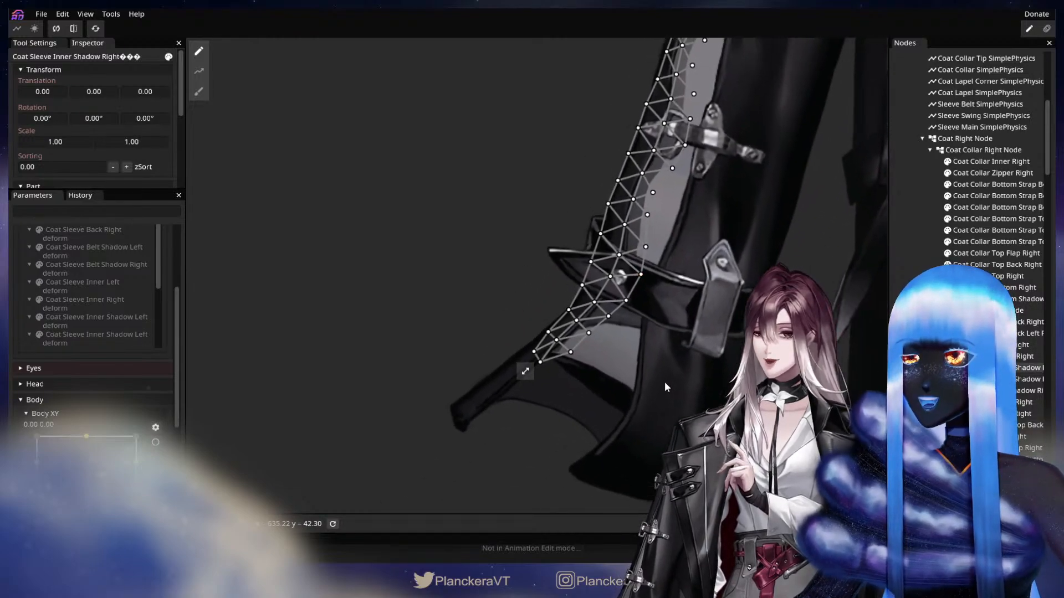
pyautogui.click(199, 90)
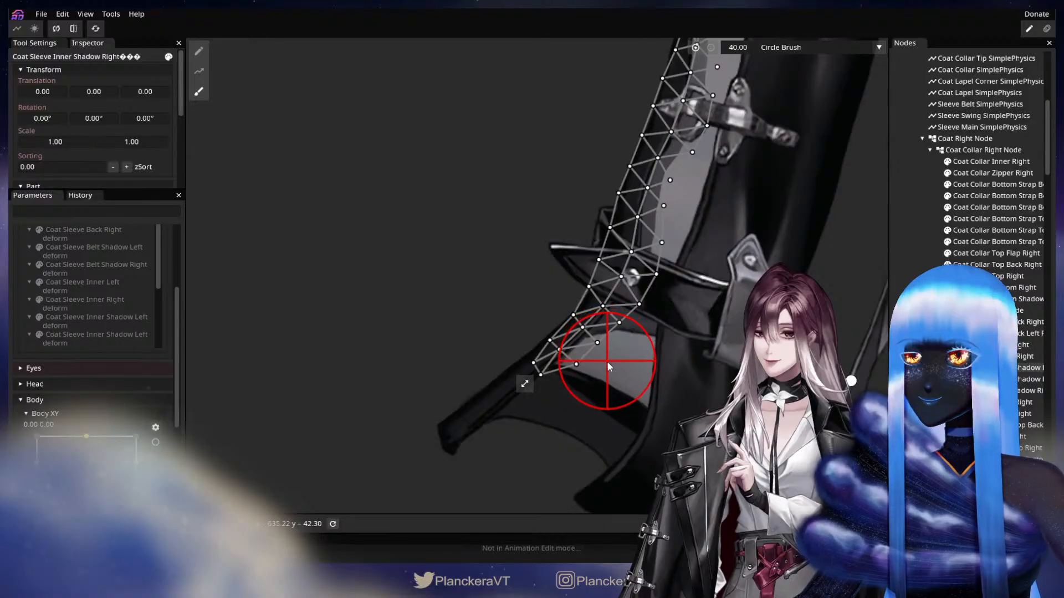
pyautogui.moveTo(607, 361); pyautogui.dragTo(579, 376)
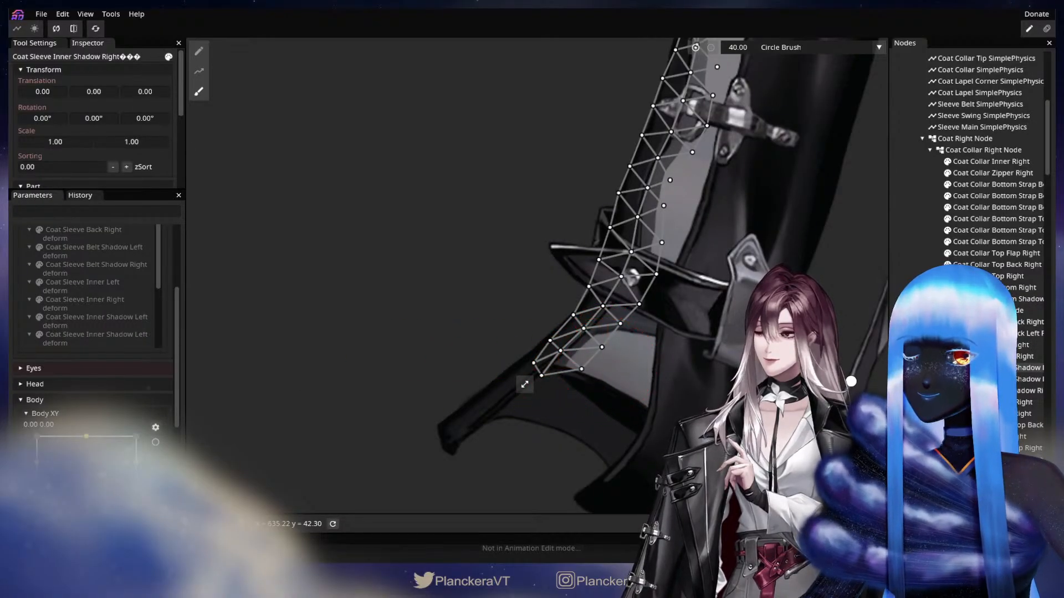
pyautogui.scroll(3, 169, 284)
pyautogui.press('Escape')
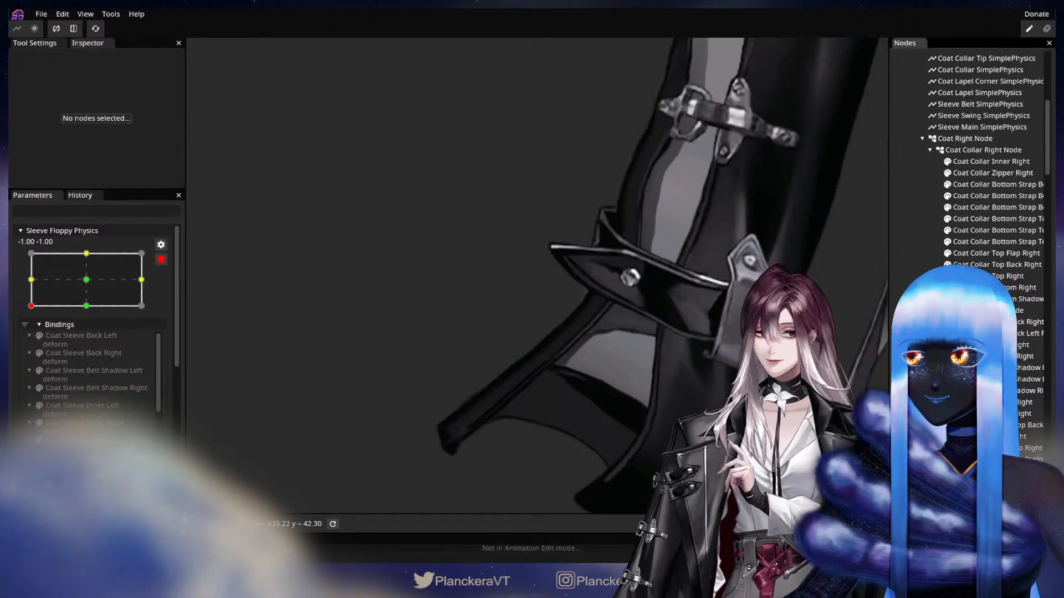
# At the 1.00, 1.00 keypoint, widen the lower end of Coat Sleeve Inner Shadow Right to cover the opening below the cuff belt
pyautogui.click(32, 255)
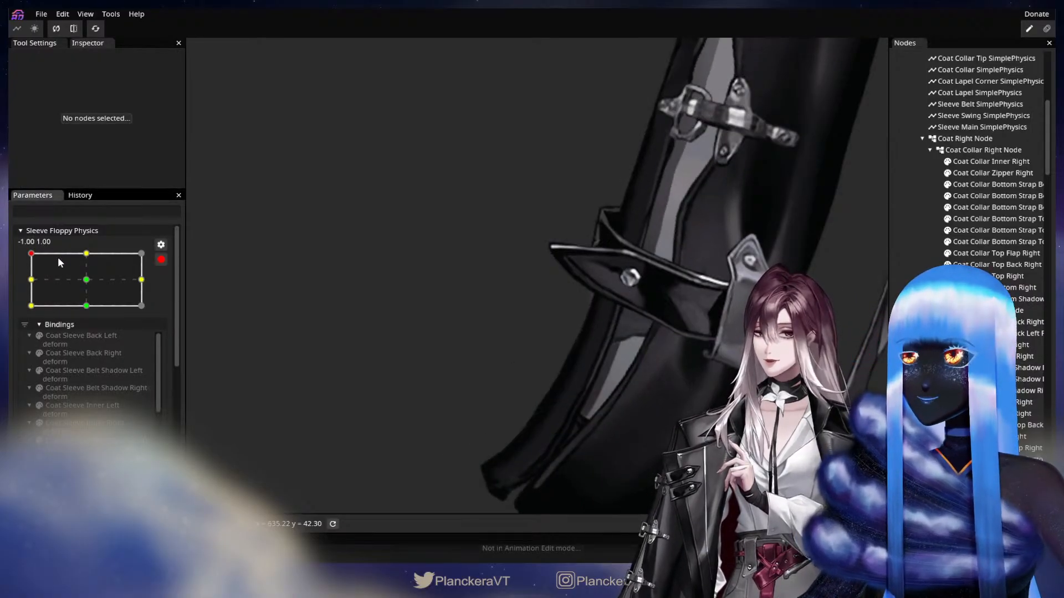
pyautogui.moveTo(58, 258); pyautogui.dragTo(142, 253)
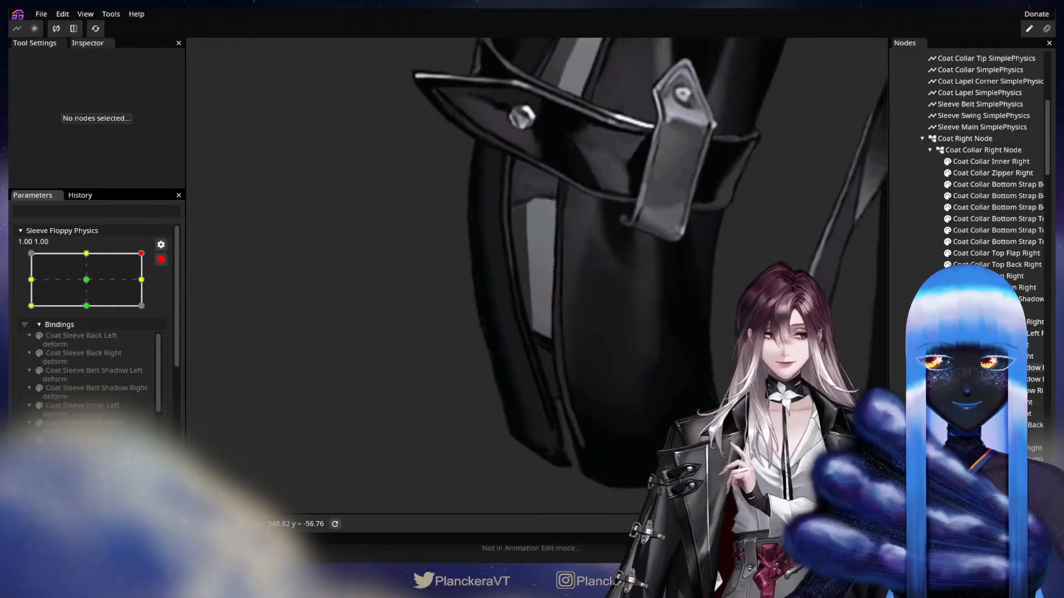
pyautogui.click(967, 367)
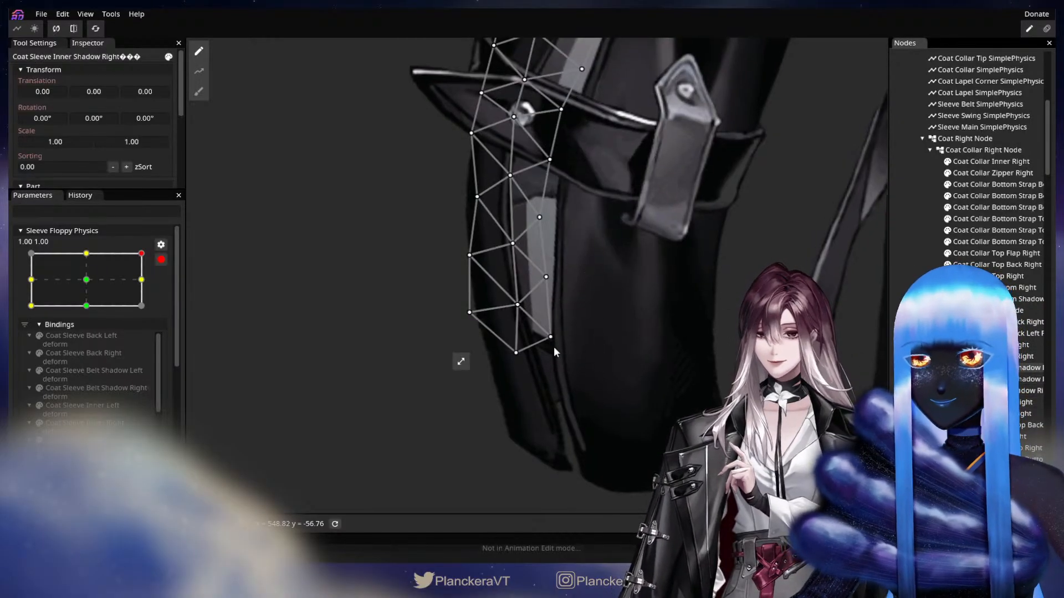
pyautogui.moveTo(550, 336)
pyautogui.mouseDown()
pyautogui.moveTo(560, 333)
pyautogui.moveTo(525, 353)
pyautogui.moveTo(563, 336)
pyautogui.mouseUp()
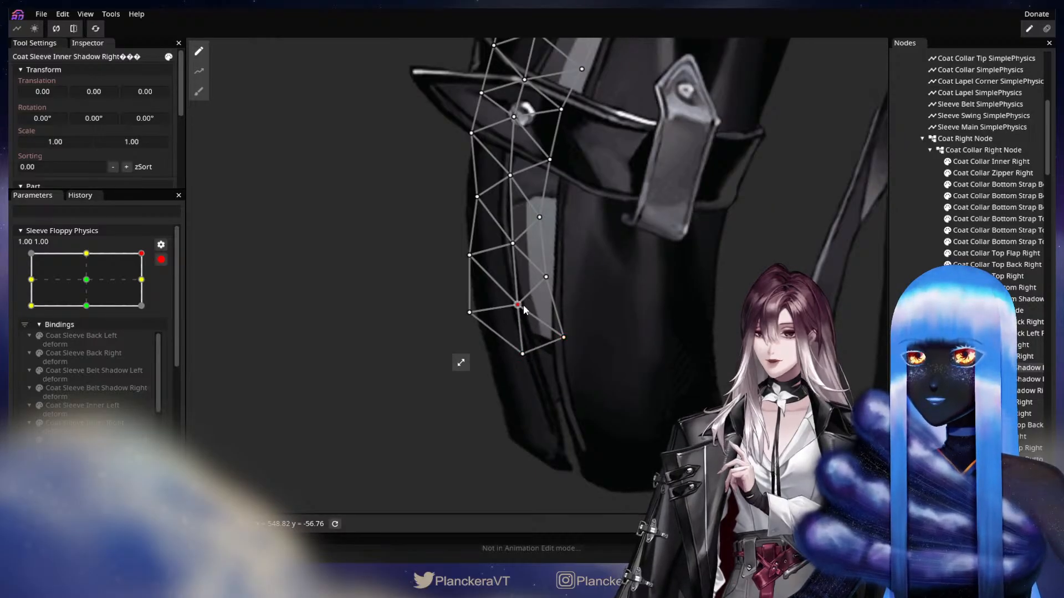
pyautogui.moveTo(523, 306); pyautogui.dragTo(527, 306)
pyautogui.moveTo(602, 277); pyautogui.dragTo(630, 460)
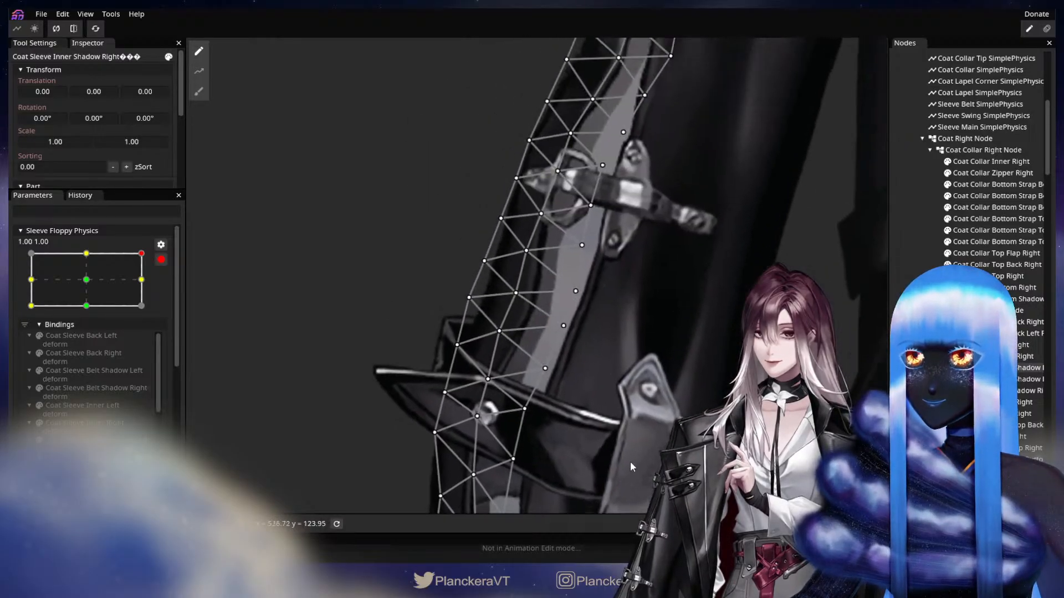
pyautogui.moveTo(687, 321); pyautogui.dragTo(646, 437)
pyautogui.scroll(-2, 696, 334)
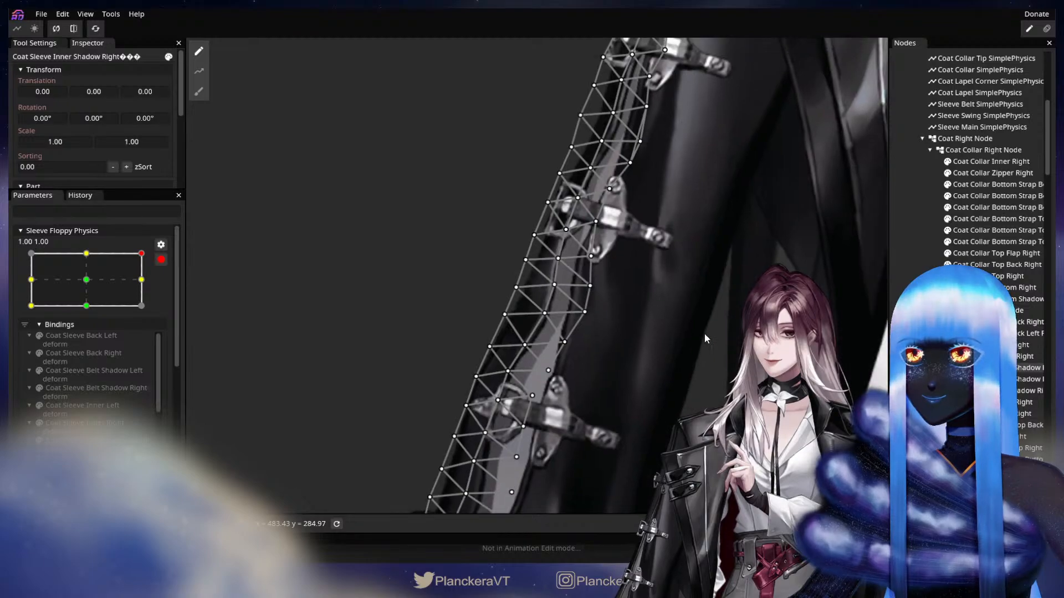
pyautogui.moveTo(704, 333); pyautogui.dragTo(701, 438)
pyautogui.click(391, 98)
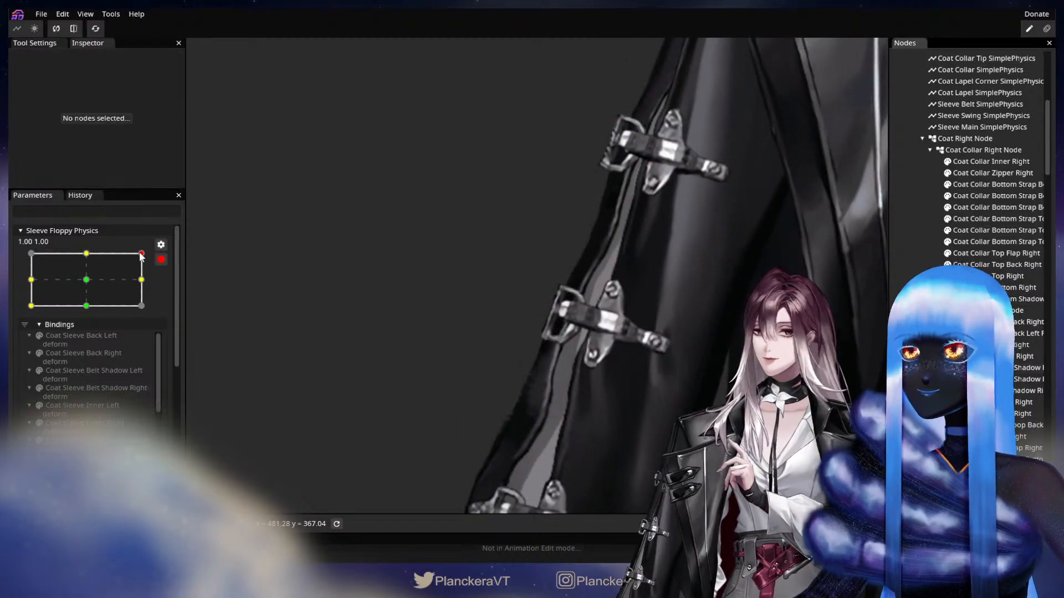
# Move the Coat Sleeve Inner Shadow Right vertices between the two upper sleeve buckles to cover the narrow opening, then deselect the part
pyautogui.moveTo(130, 250)
pyautogui.mouseDown()
pyautogui.moveTo(101, 250)
pyautogui.moveTo(132, 251)
pyautogui.mouseUp()
pyautogui.moveTo(627, 259); pyautogui.dragTo(604, 325)
pyautogui.scroll(3, 604, 326)
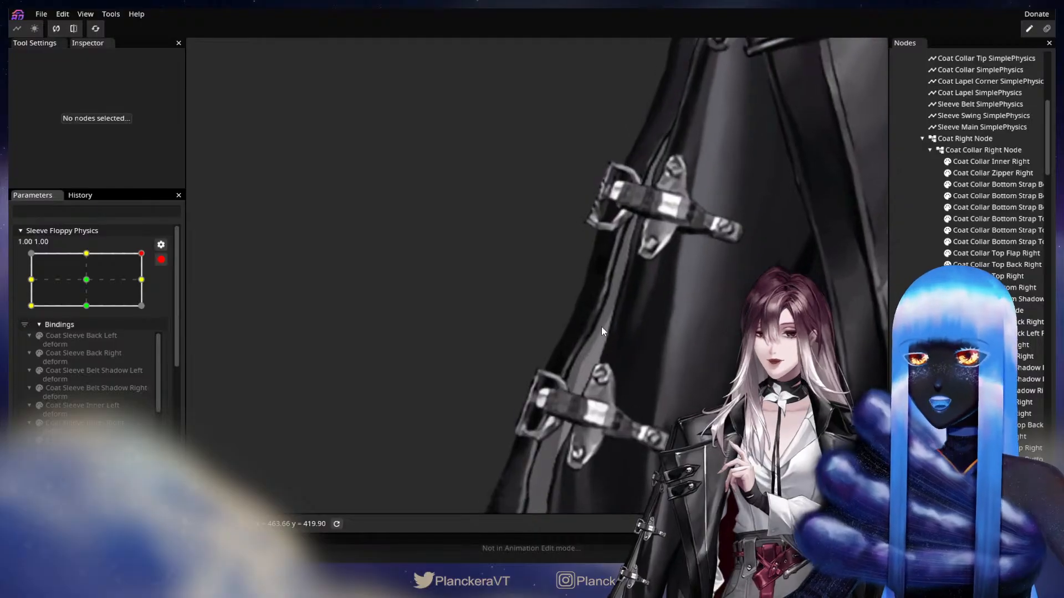
pyautogui.click(986, 367)
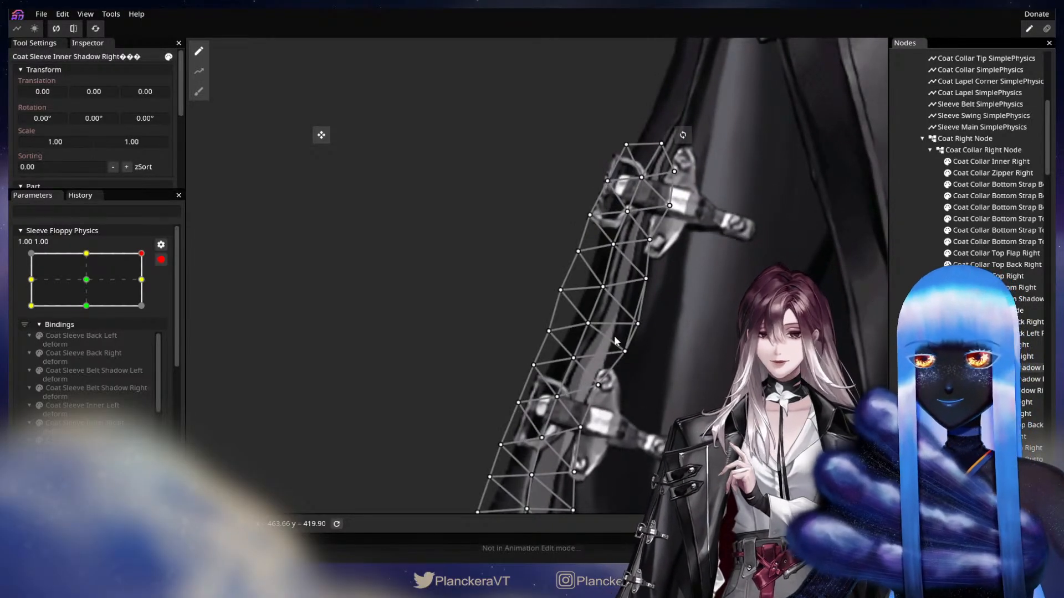
pyautogui.moveTo(614, 335); pyautogui.dragTo(639, 331)
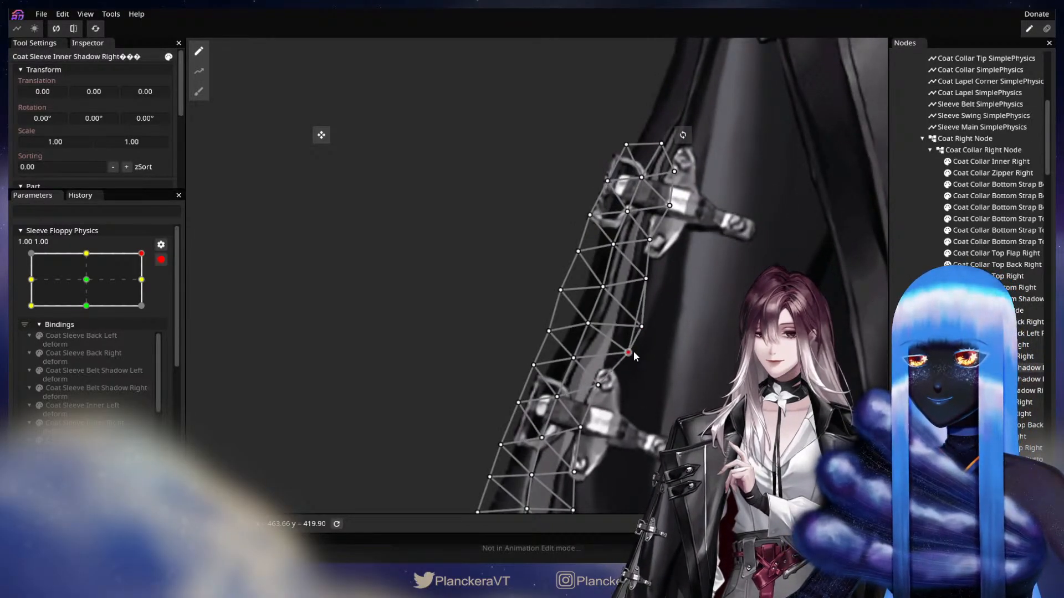
pyautogui.click(589, 325)
pyautogui.click(627, 351)
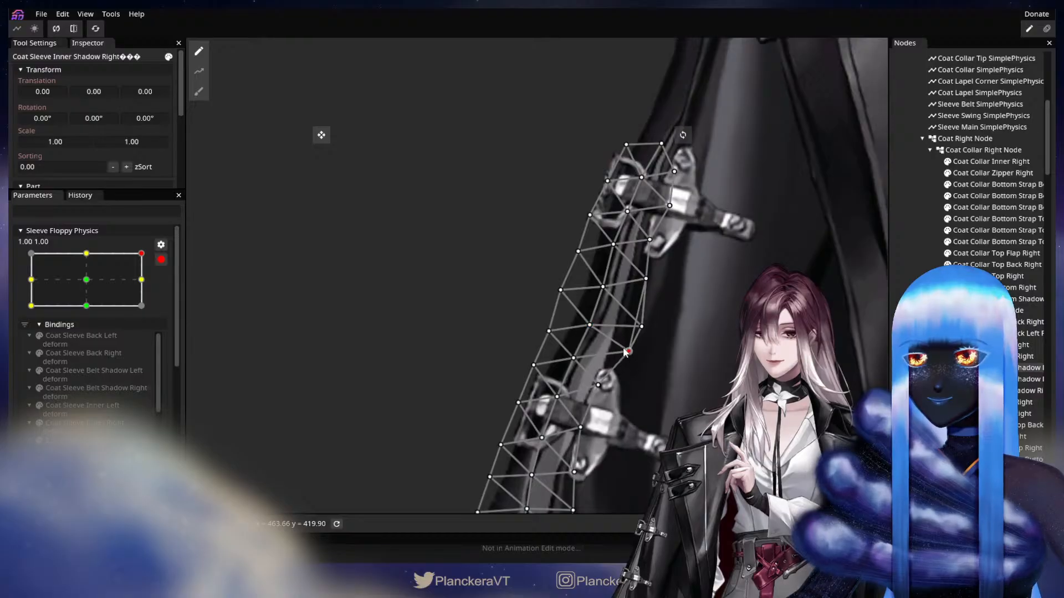
pyautogui.click(732, 357)
pyautogui.scroll(-3, 731, 356)
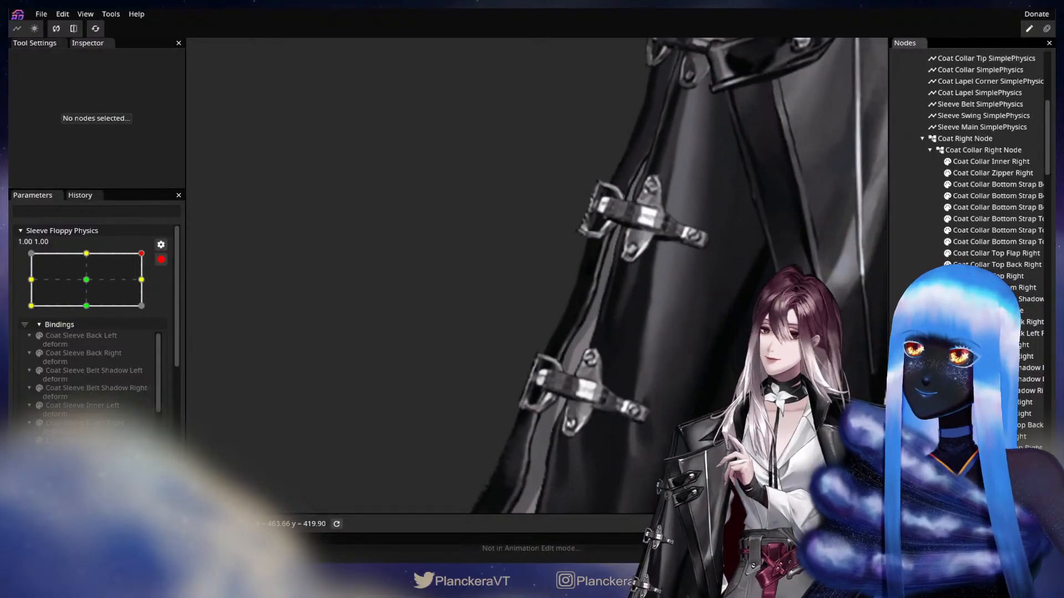
# Smooth the Coat Sleeve Outer Right edge between the two lower sleeve buckles by nudging its vertices slightly, then deselect the part
pyautogui.scroll(-1, 703, 356)
pyautogui.moveTo(670, 493); pyautogui.dragTo(688, 346)
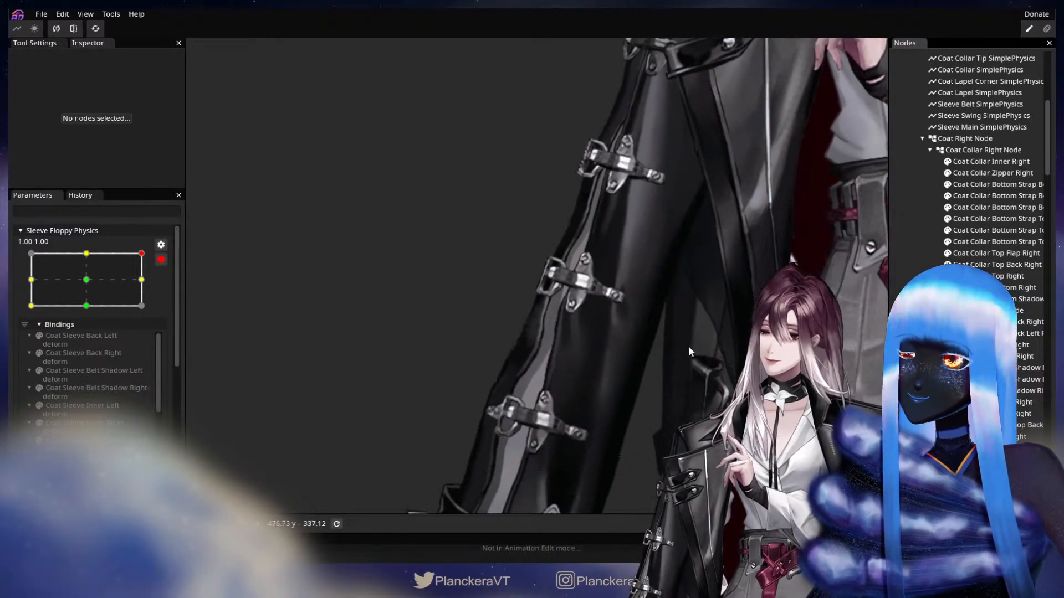
pyautogui.scroll(3, 682, 345)
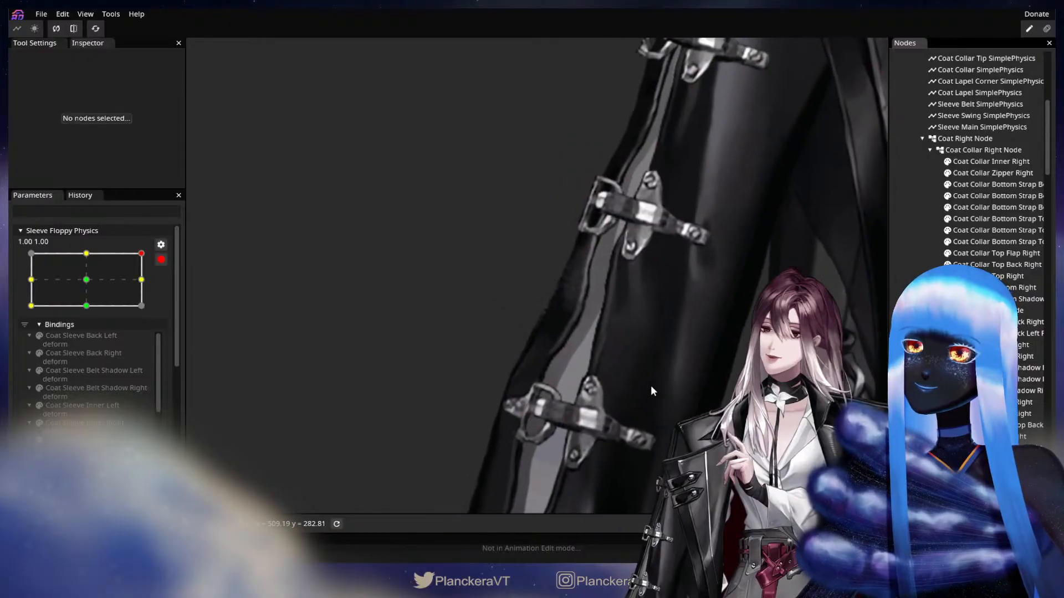
pyautogui.scroll(2, 650, 384)
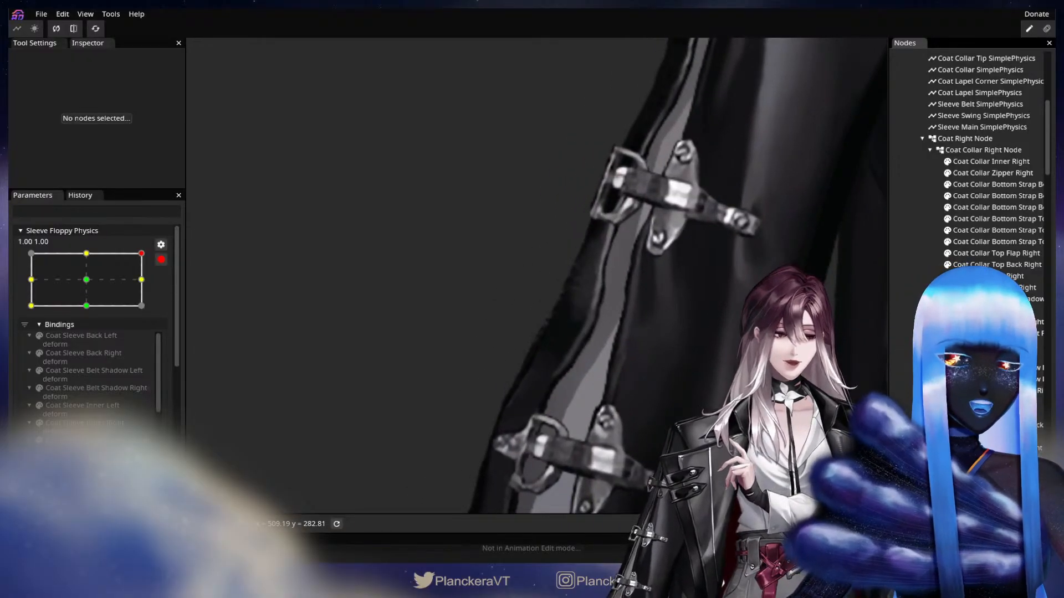
pyautogui.click(722, 380)
pyautogui.click(625, 378)
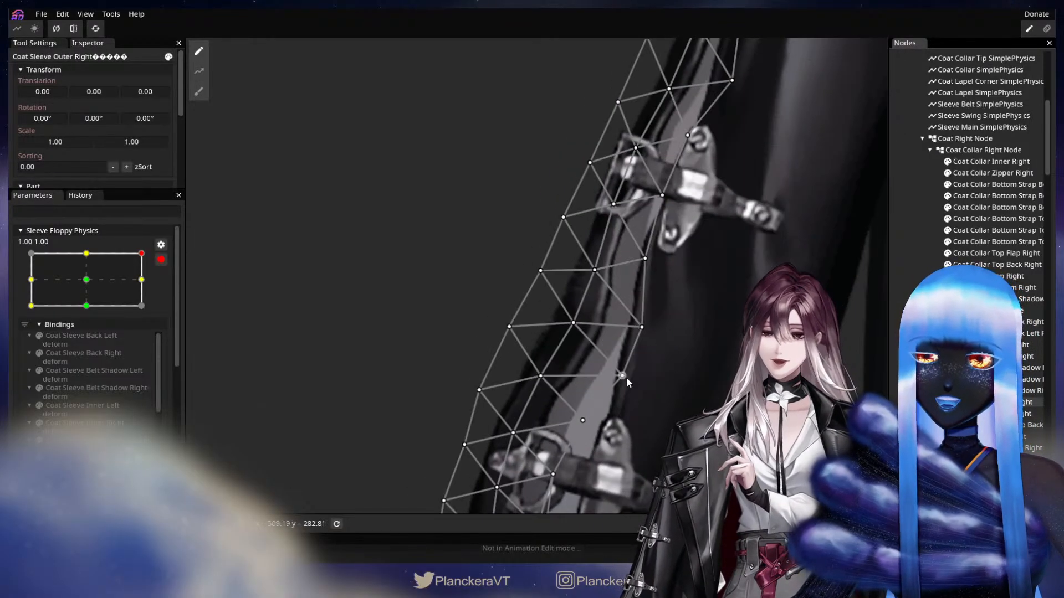
pyautogui.moveTo(621, 380); pyautogui.dragTo(613, 378)
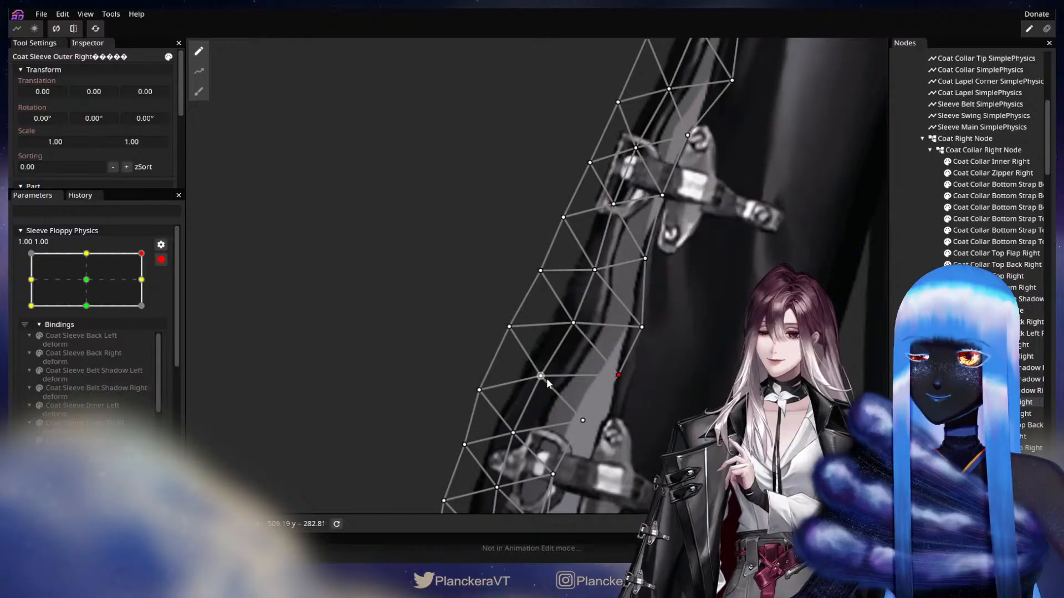
pyautogui.moveTo(544, 380); pyautogui.dragTo(550, 383)
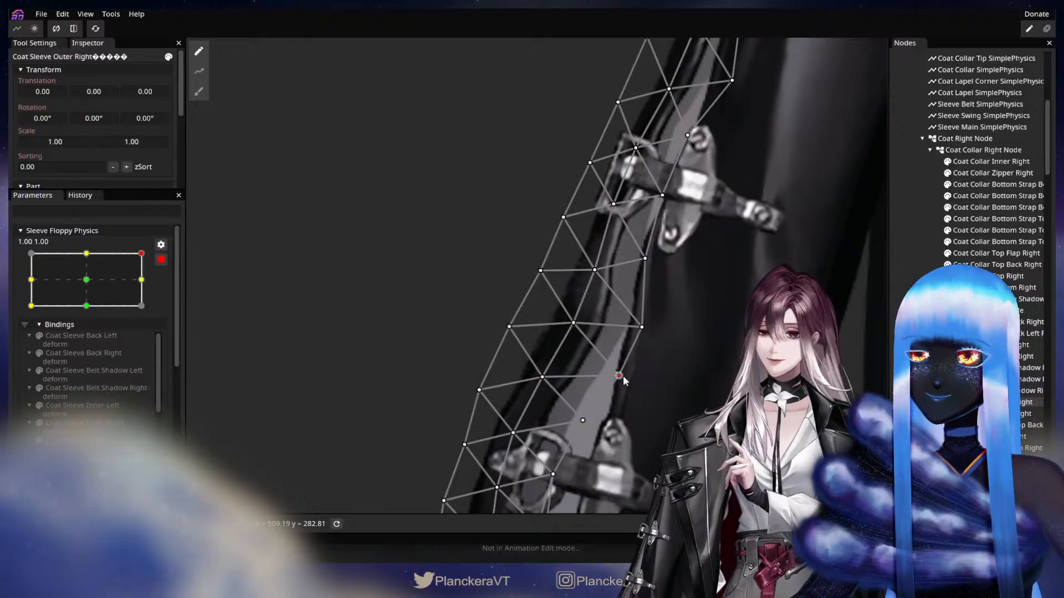
pyautogui.moveTo(641, 327); pyautogui.dragTo(637, 326)
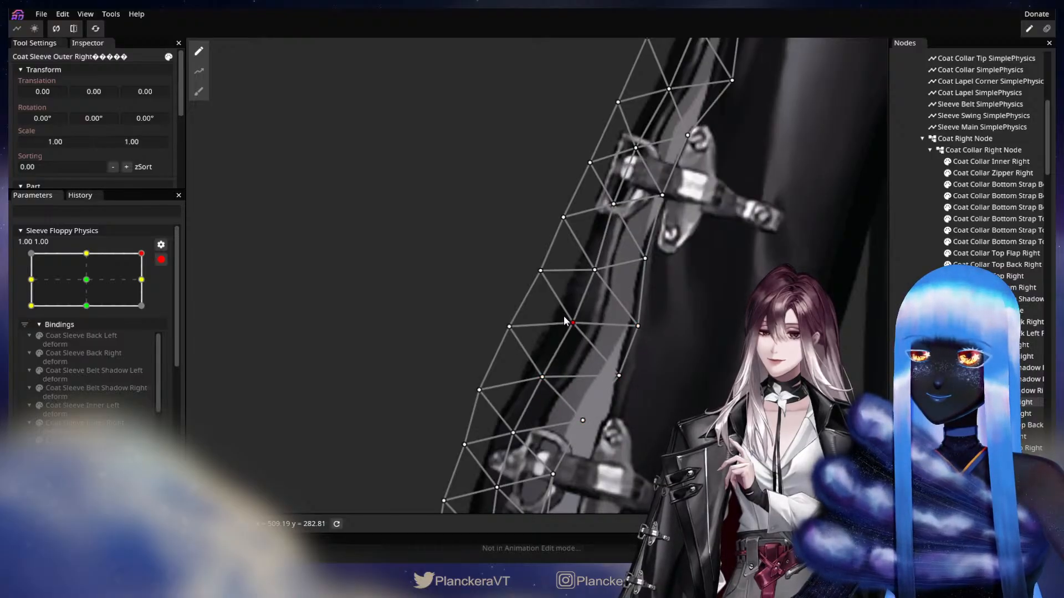
pyautogui.press('Escape')
pyautogui.scroll(-2, 713, 364)
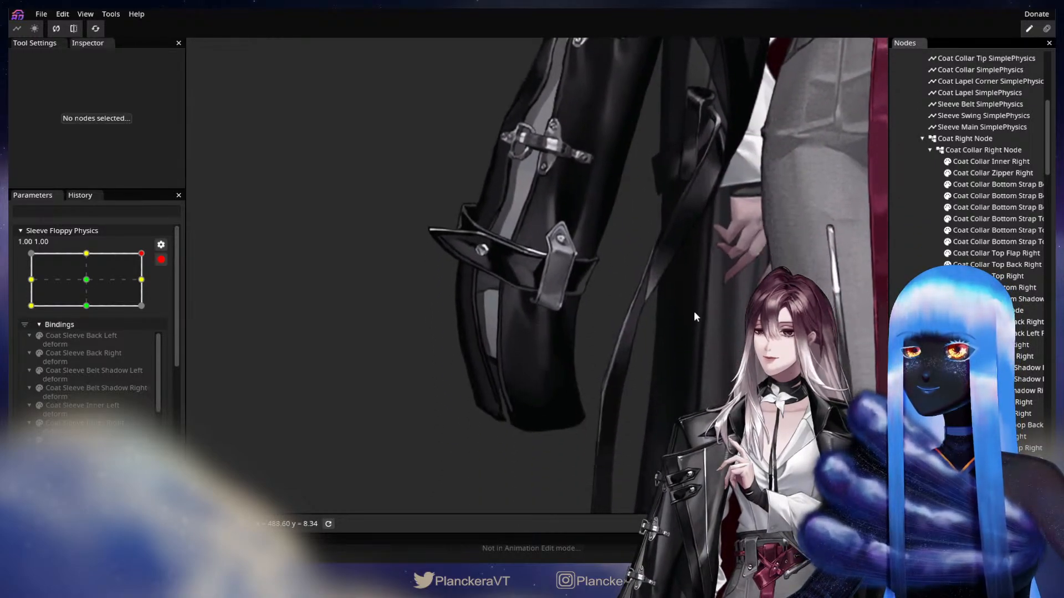
# Examine the left coat sleeve from its upper buckles to the cuff end at the 1.00, 1.00 keypoint
pyautogui.moveTo(623, 382); pyautogui.dragTo(532, 499)
pyautogui.moveTo(690, 299); pyautogui.dragTo(382, 326)
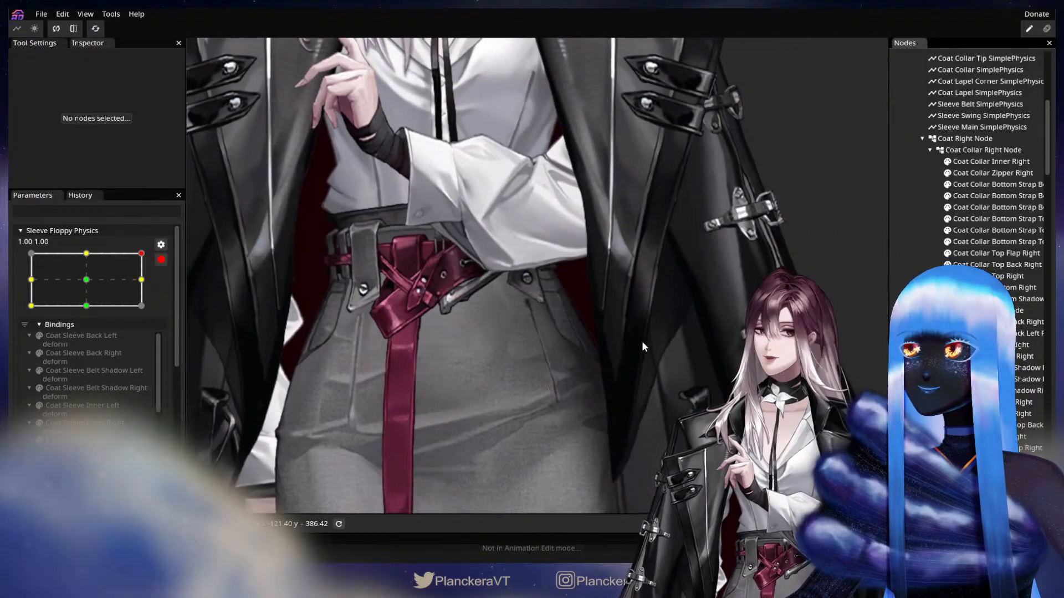
pyautogui.moveTo(641, 340); pyautogui.dragTo(447, 294)
pyautogui.moveTo(360, 418); pyautogui.dragTo(324, 400)
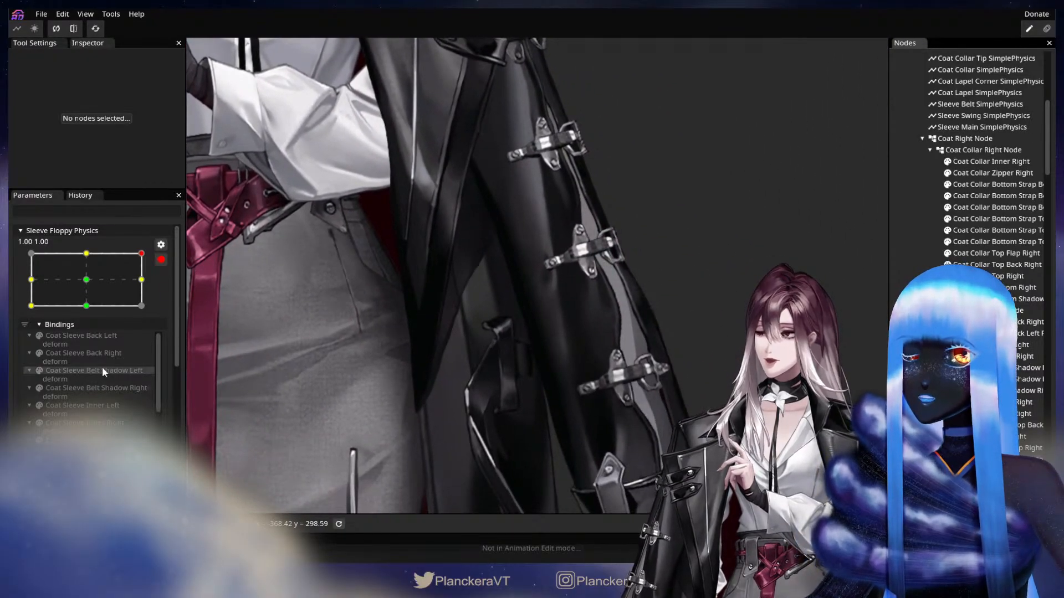
pyautogui.moveTo(159, 348); pyautogui.dragTo(164, 431)
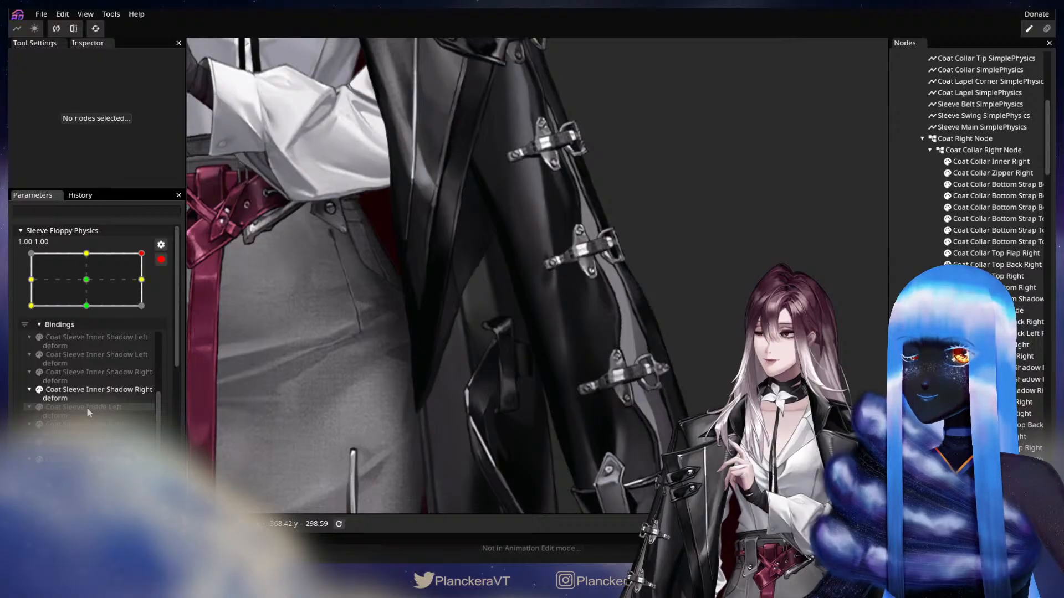
pyautogui.moveTo(478, 363); pyautogui.dragTo(324, 226)
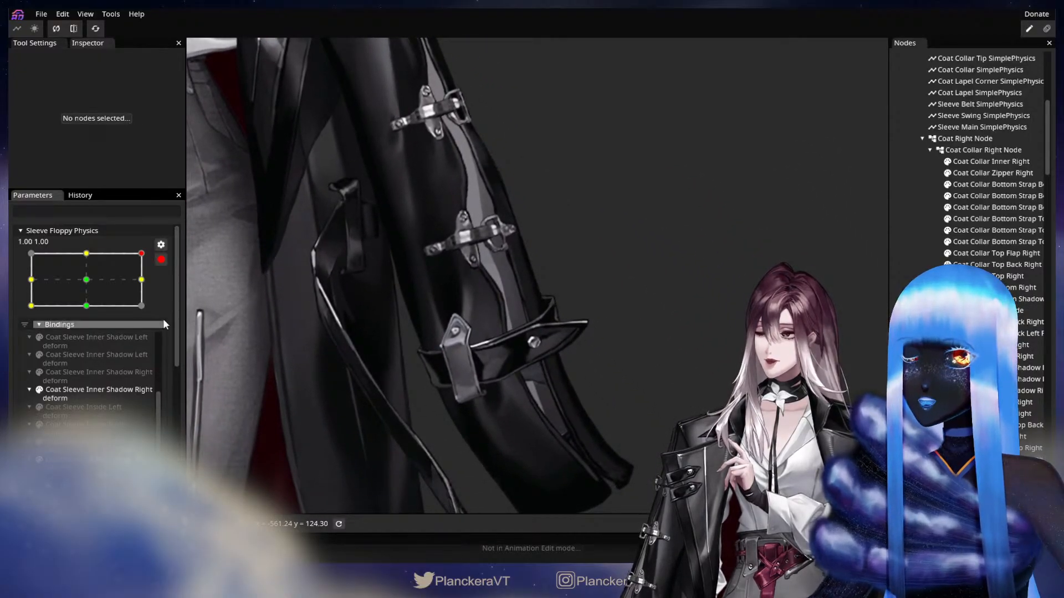
pyautogui.moveTo(612, 420); pyautogui.dragTo(589, 344)
pyautogui.scroll(2, 590, 344)
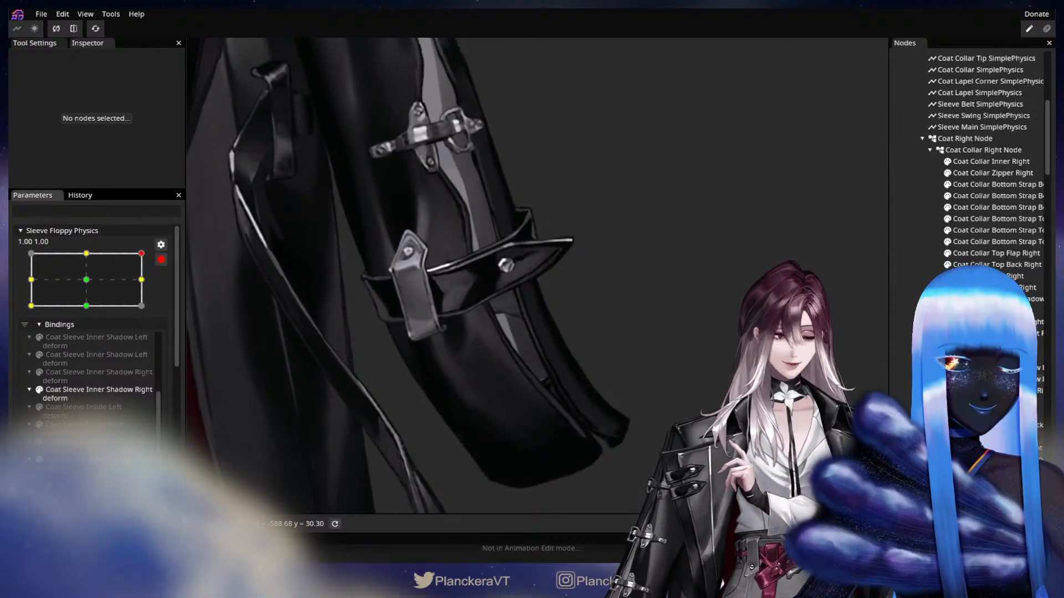
# Select Coat Sleeve Inner Shadow Left and move its lower-end vertex outward below the cuff belt at the 1.00, 1.00 keypoint
pyautogui.click(1029, 379)
pyautogui.scroll(1, 604, 416)
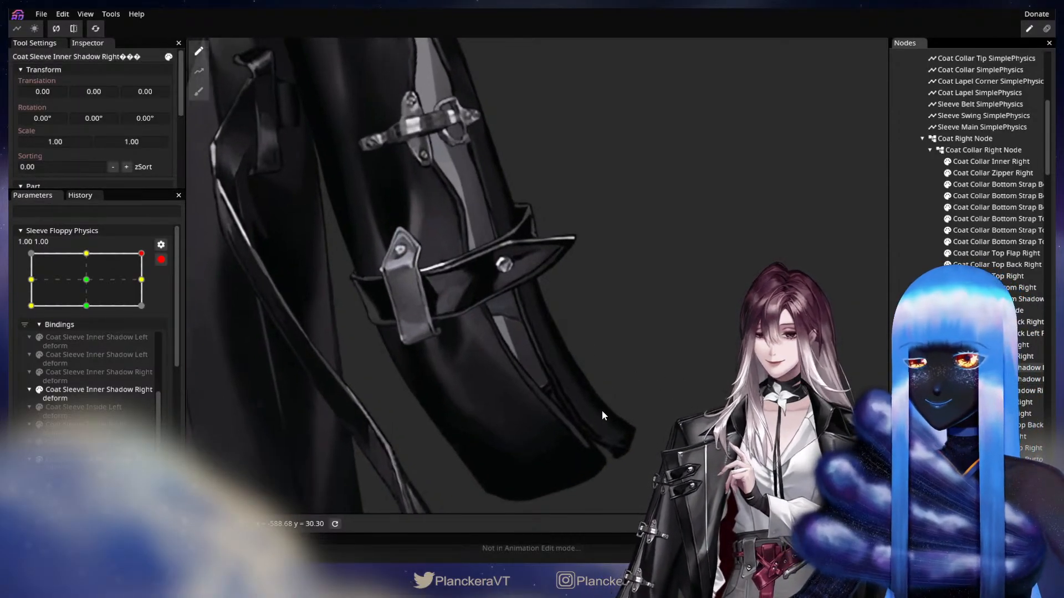
pyautogui.scroll(4, 969, 222)
pyautogui.scroll(-2, 969, 222)
pyautogui.scroll(-7, 970, 254)
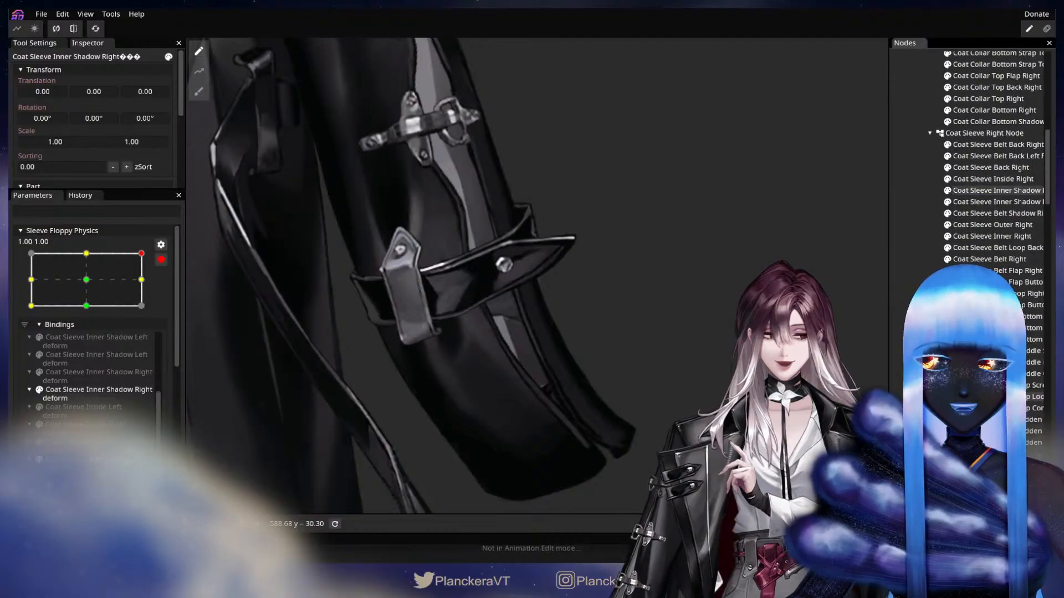
pyautogui.moveTo(604, 383); pyautogui.dragTo(637, 320)
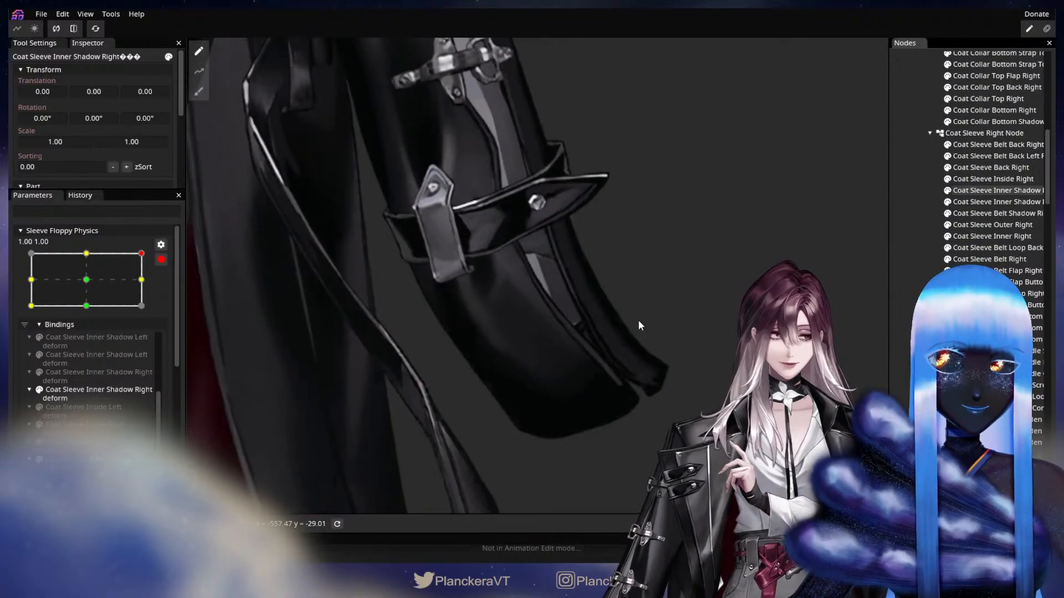
pyautogui.scroll(3, 506, 265)
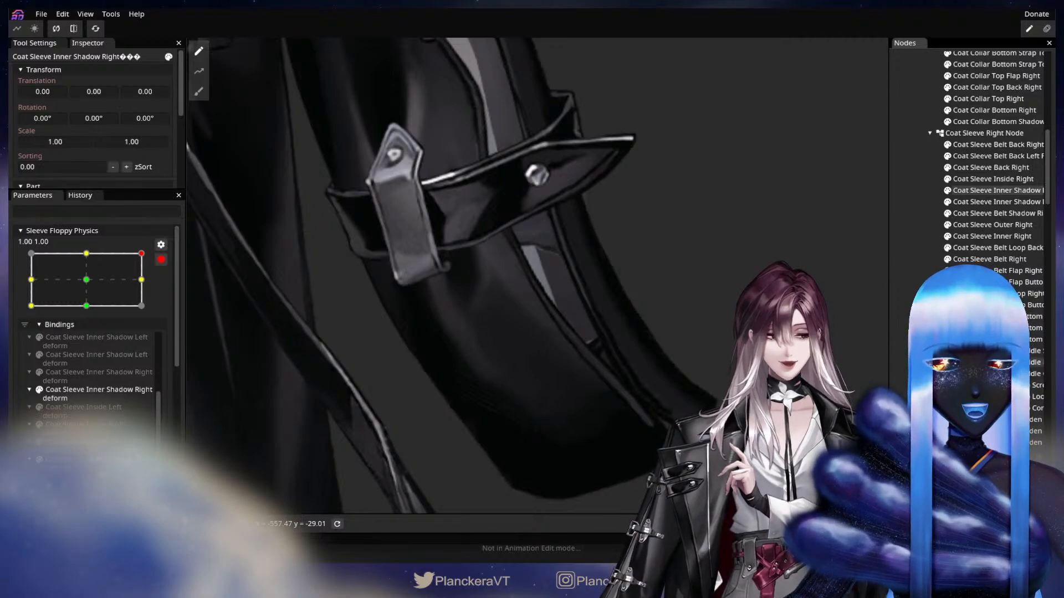
pyautogui.scroll(-10, 992, 144)
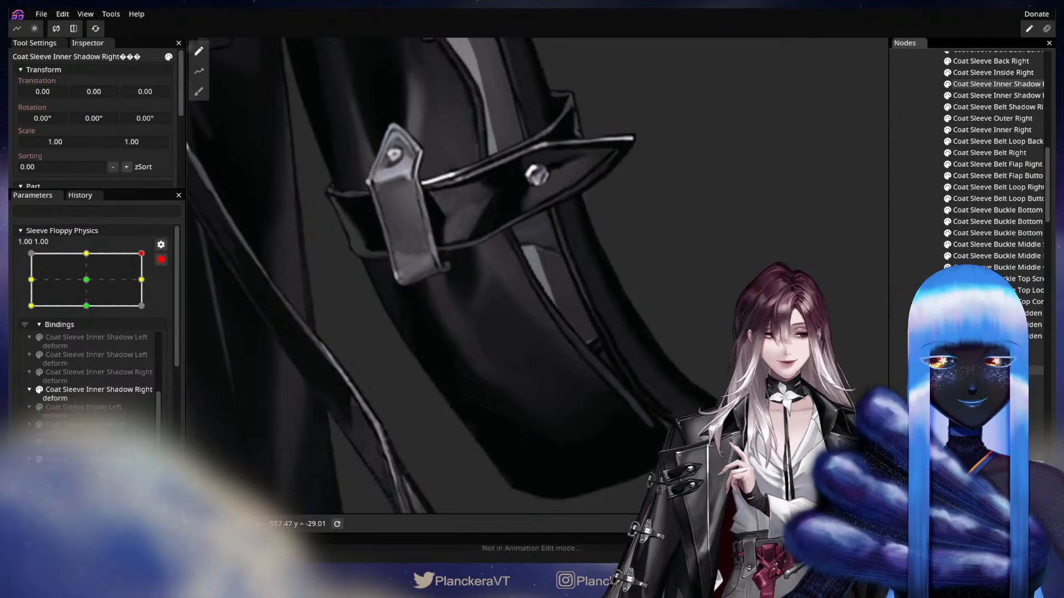
pyautogui.click(986, 384)
pyautogui.scroll(2, 611, 370)
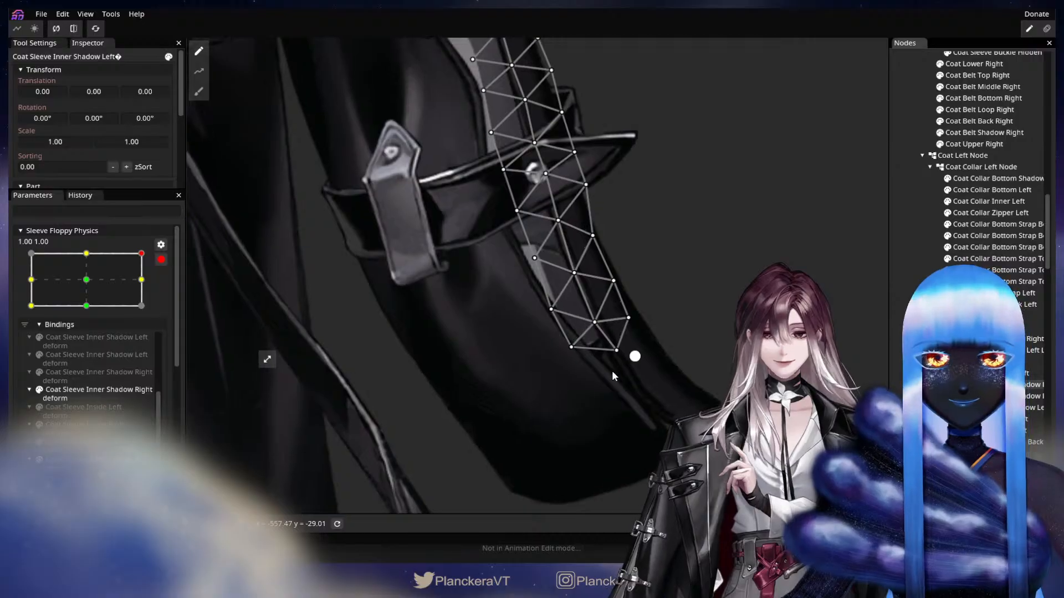
pyautogui.moveTo(567, 350); pyautogui.dragTo(577, 357)
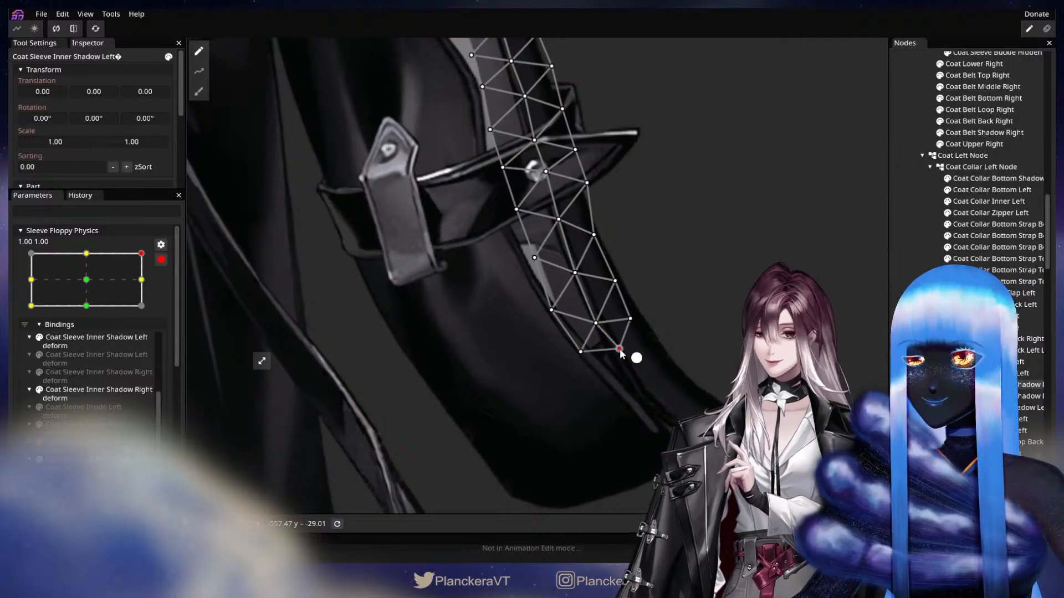
# At the 0.00, 1.00 keypoint, compare the inner shadow of the left coat sleeve with the right sleeve
pyautogui.moveTo(141, 259); pyautogui.dragTo(100, 254)
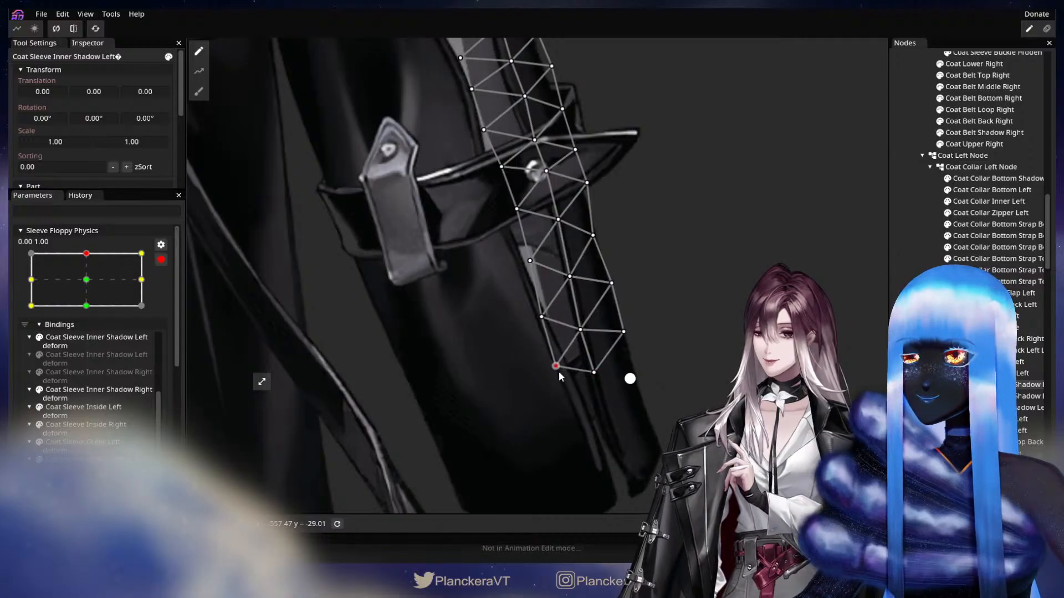
pyautogui.moveTo(560, 371); pyautogui.dragTo(864, 352)
pyautogui.moveTo(266, 305); pyautogui.dragTo(585, 318)
pyautogui.moveTo(232, 327); pyautogui.dragTo(577, 329)
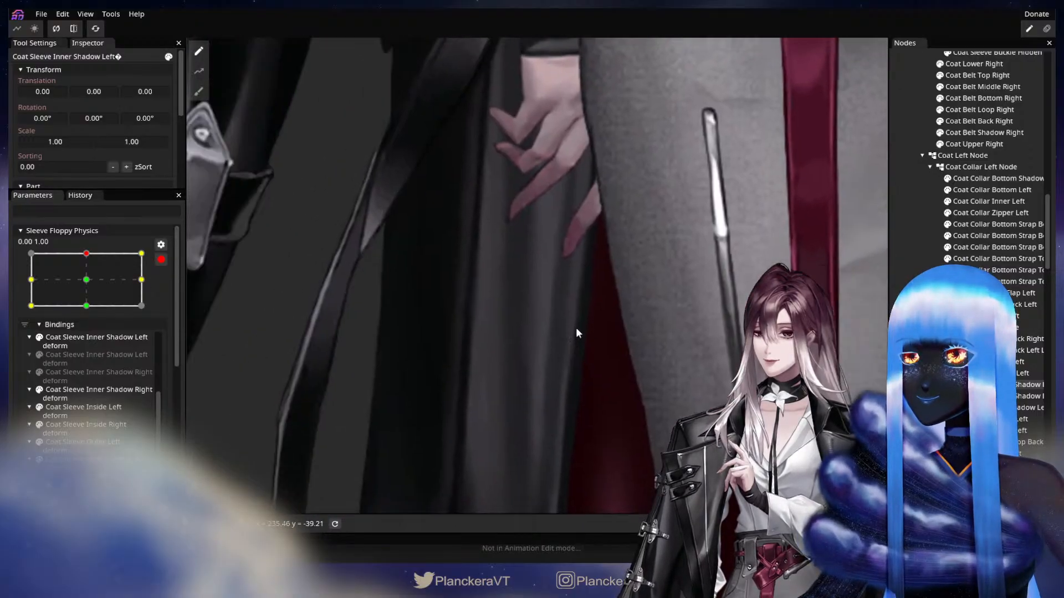
pyautogui.moveTo(271, 326); pyautogui.dragTo(630, 316)
pyautogui.moveTo(864, 314); pyautogui.dragTo(660, 309)
pyautogui.scroll(-5, 659, 313)
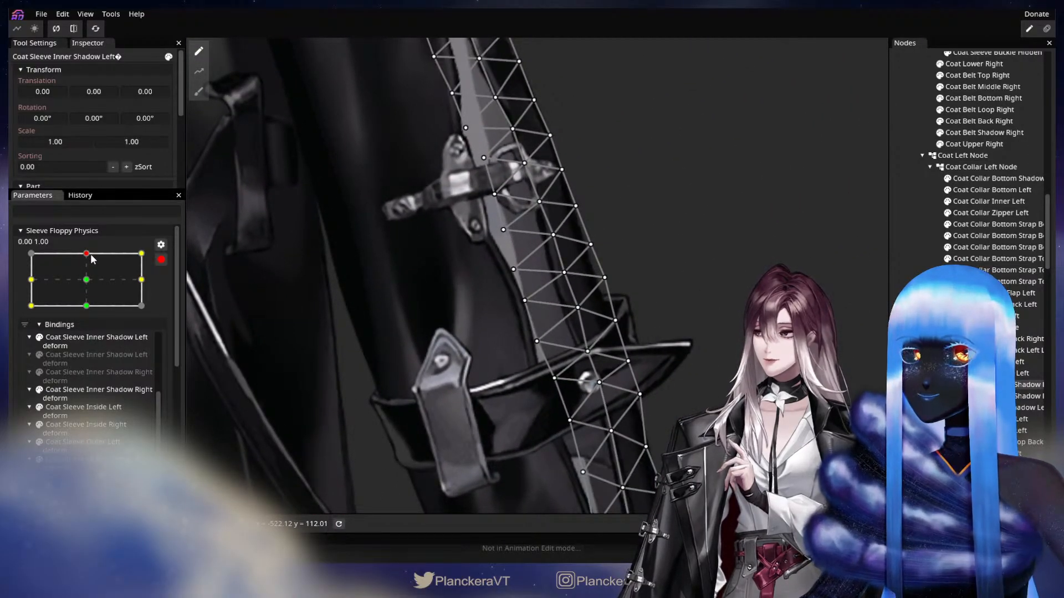
# At the 1.00, 0.00 keypoint, nudge the lower corner vertex of Coat Sleeve Inner Shadow Left slightly downward
pyautogui.moveTo(92, 259); pyautogui.dragTo(142, 277)
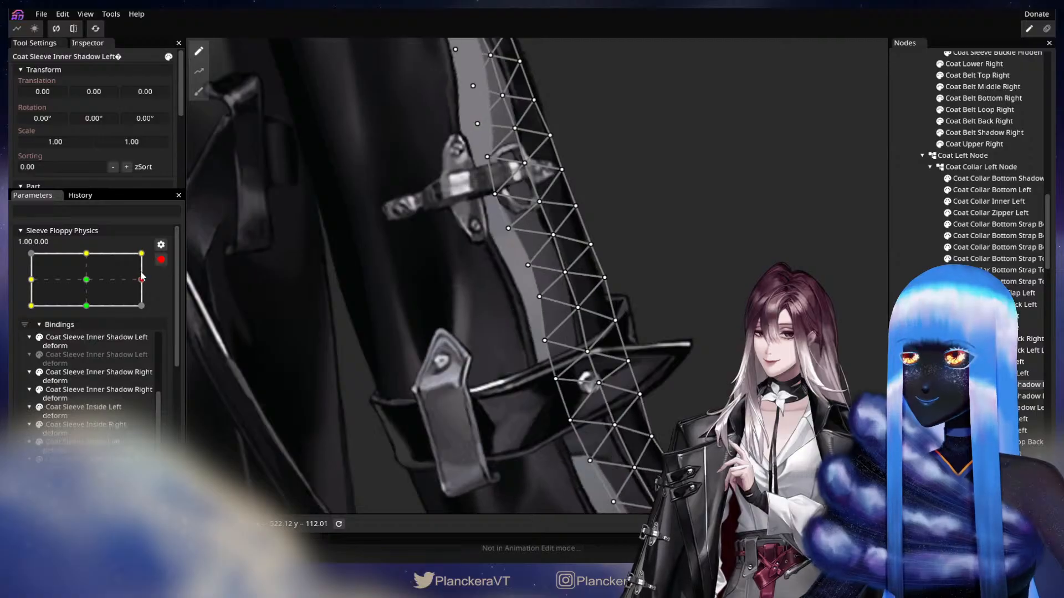
pyautogui.moveTo(523, 392); pyautogui.dragTo(449, 230)
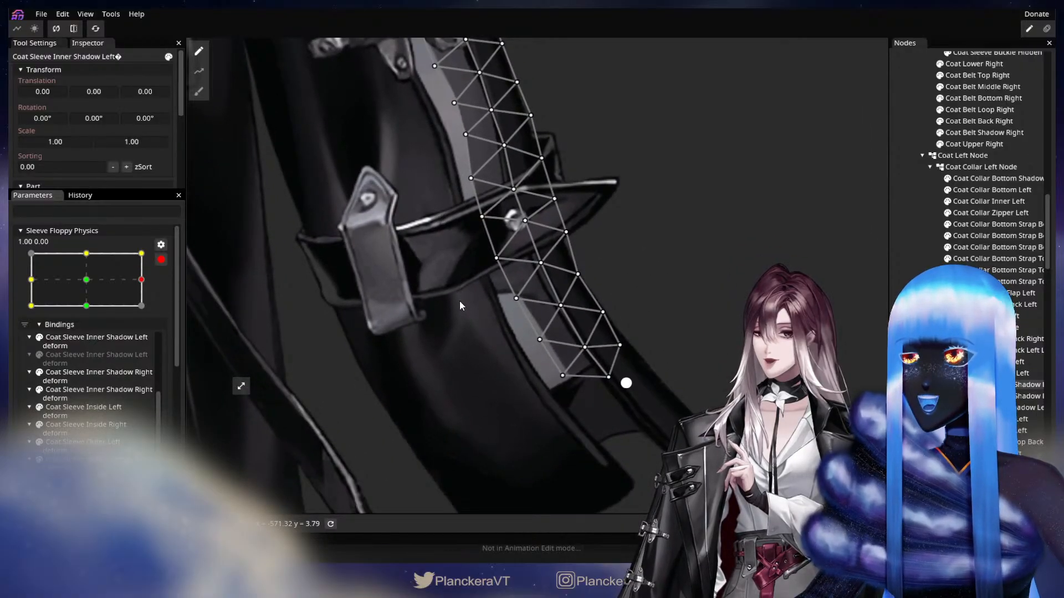
pyautogui.moveTo(563, 380); pyautogui.dragTo(565, 385)
pyautogui.moveTo(463, 222); pyautogui.dragTo(516, 436)
# Return to the 1.00, 1.00 keypoint, deselect the shadow part and examine the left sleeve opening between the buckles and cuff belt
pyautogui.click(141, 265)
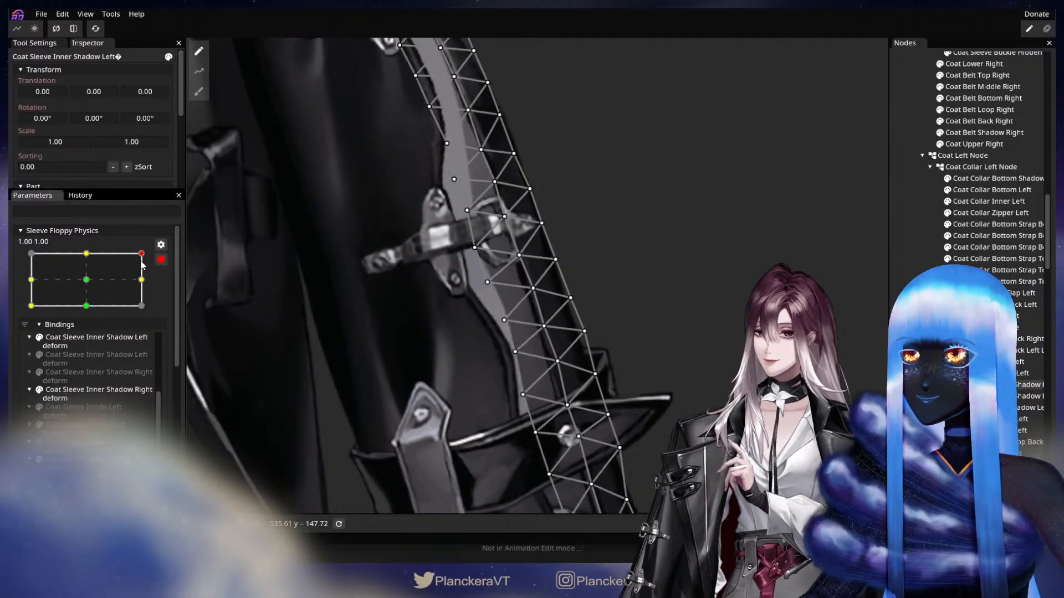
pyautogui.moveTo(425, 150); pyautogui.dragTo(452, 352)
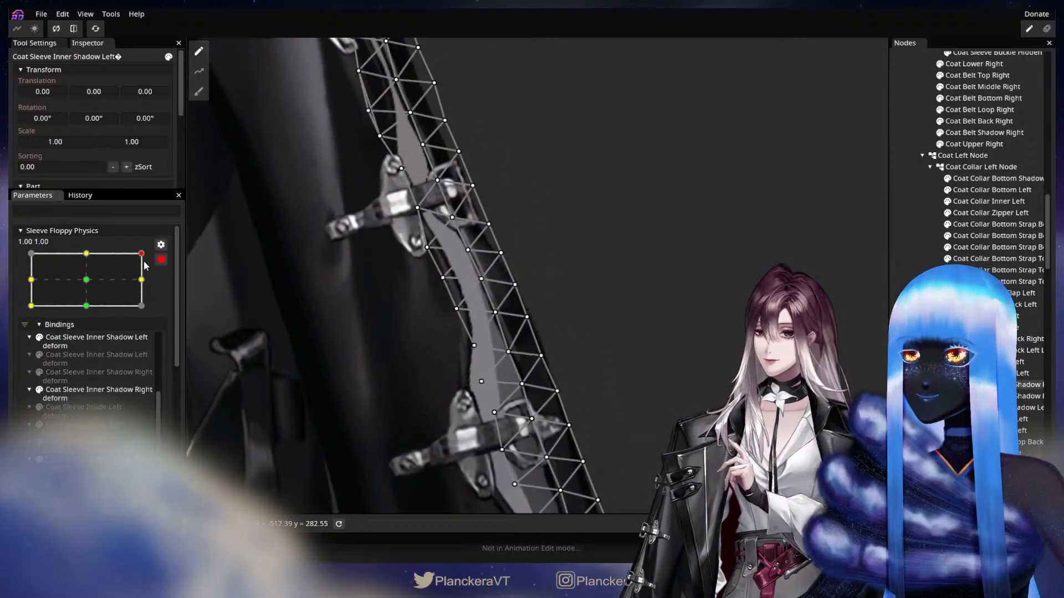
pyautogui.click(412, 265)
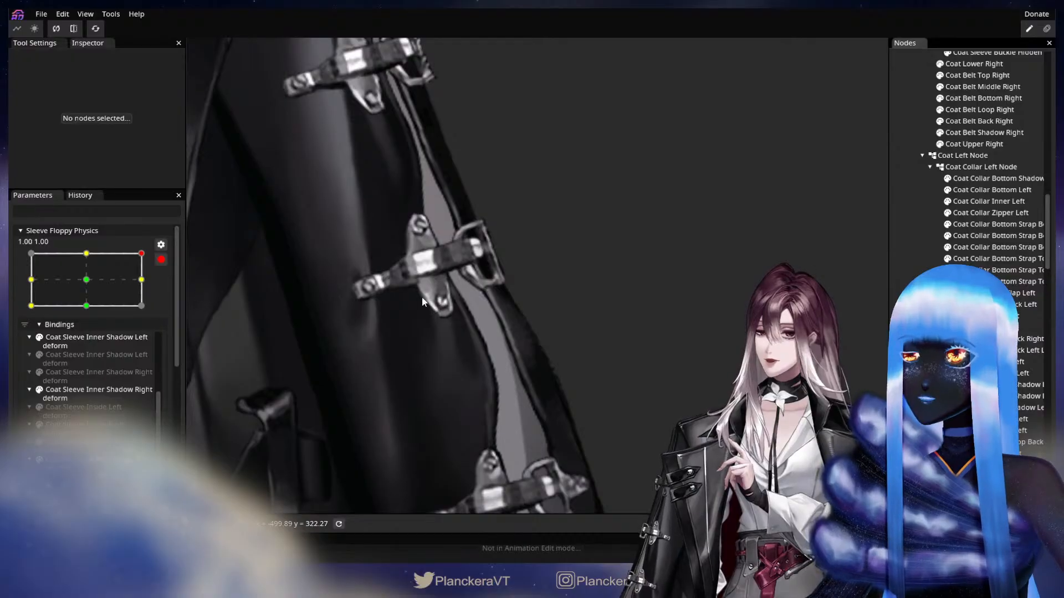
pyautogui.moveTo(510, 420); pyautogui.dragTo(480, 277)
pyautogui.moveTo(521, 391); pyautogui.dragTo(495, 278)
pyautogui.moveTo(541, 426); pyautogui.dragTo(527, 367)
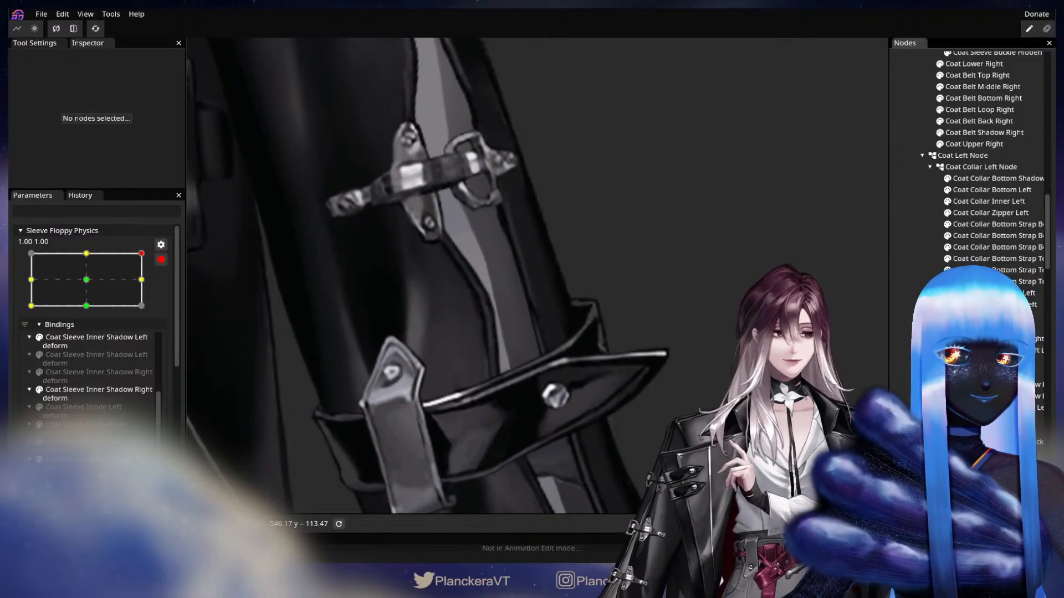
# Inspect the Coat Sleeve Inside Left and Coat Sleeve Inner Left meshes along the opening above the cuff belt, then deselect
pyautogui.click(464, 235)
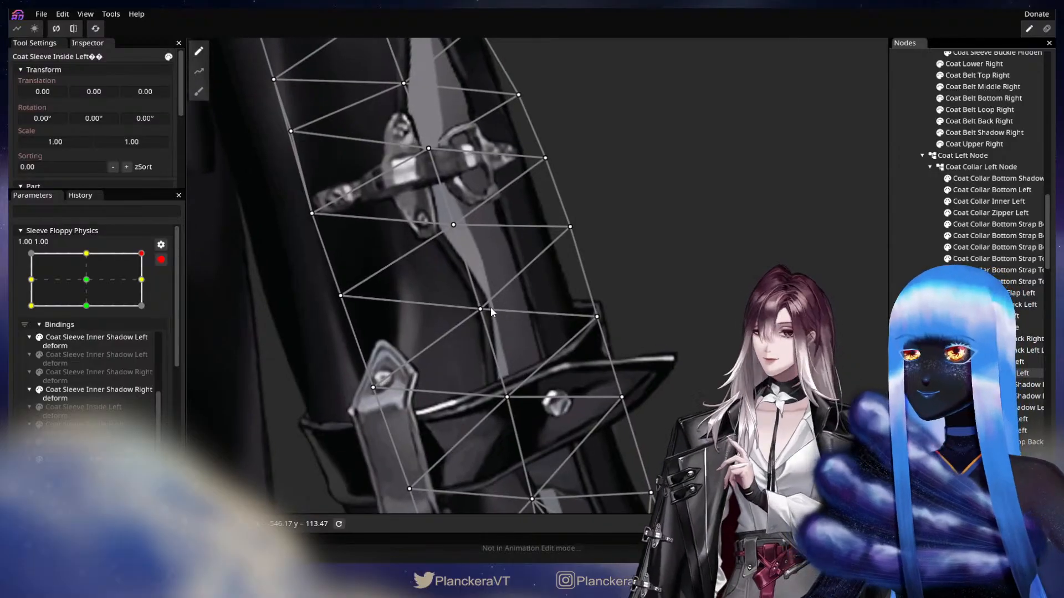
pyautogui.click(479, 318)
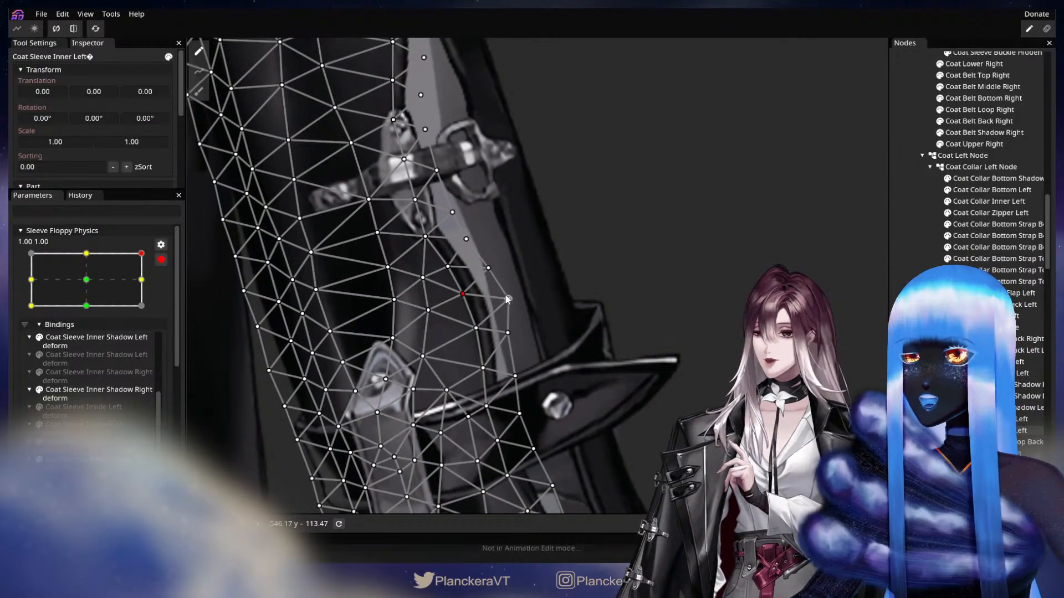
pyautogui.scroll(-3, 483, 272)
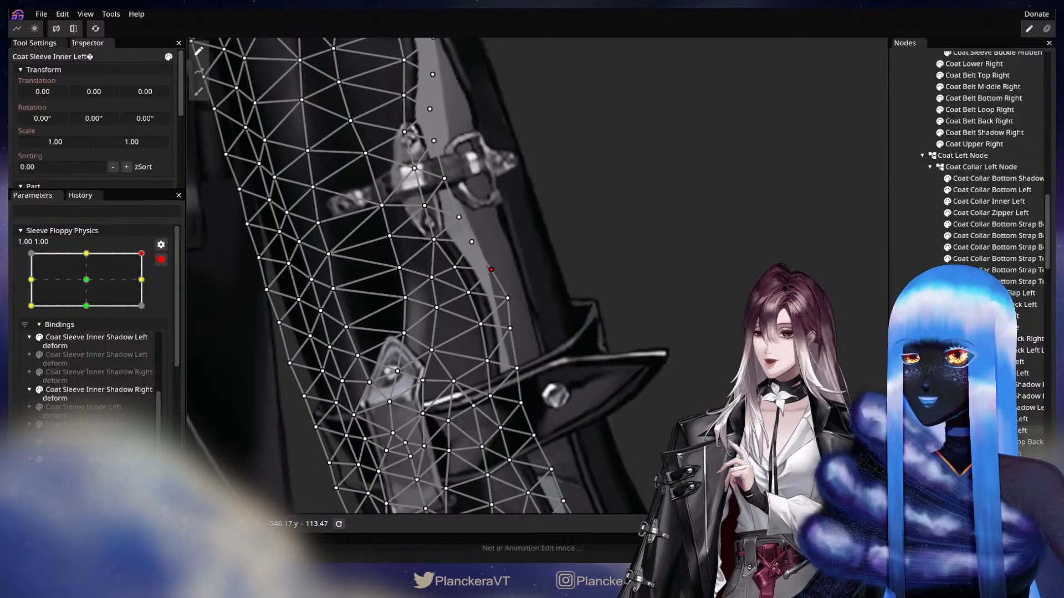
pyautogui.press('Escape')
# Check the sleeve opening below the cuff belt at the 1.00, 1.00, the 1.00, 0.00 and the -1.00, 0.00 keypoints
pyautogui.scroll(-3, 485, 276)
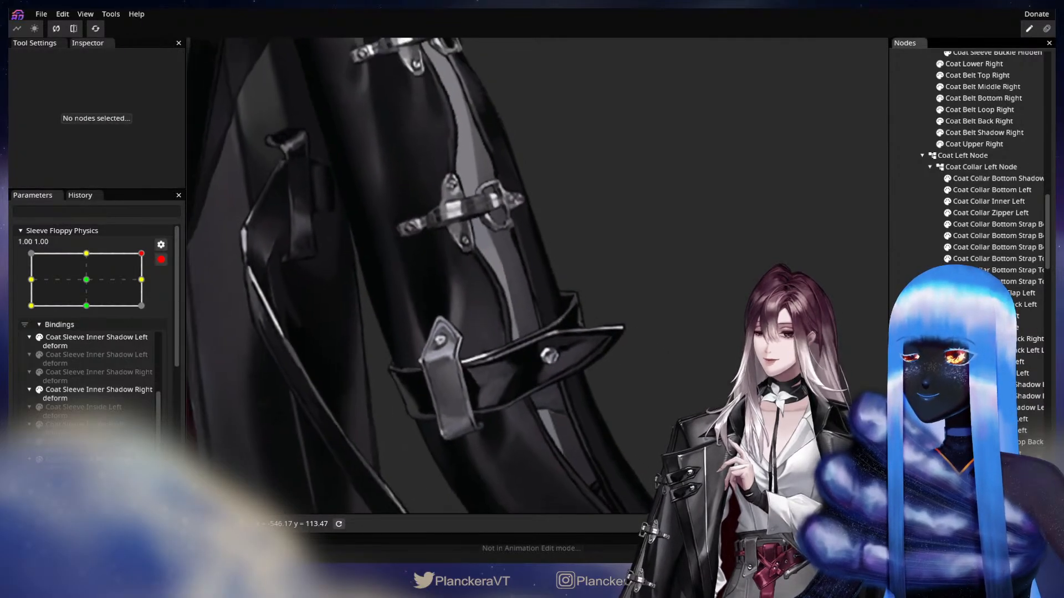
pyautogui.moveTo(638, 448); pyautogui.dragTo(581, 386)
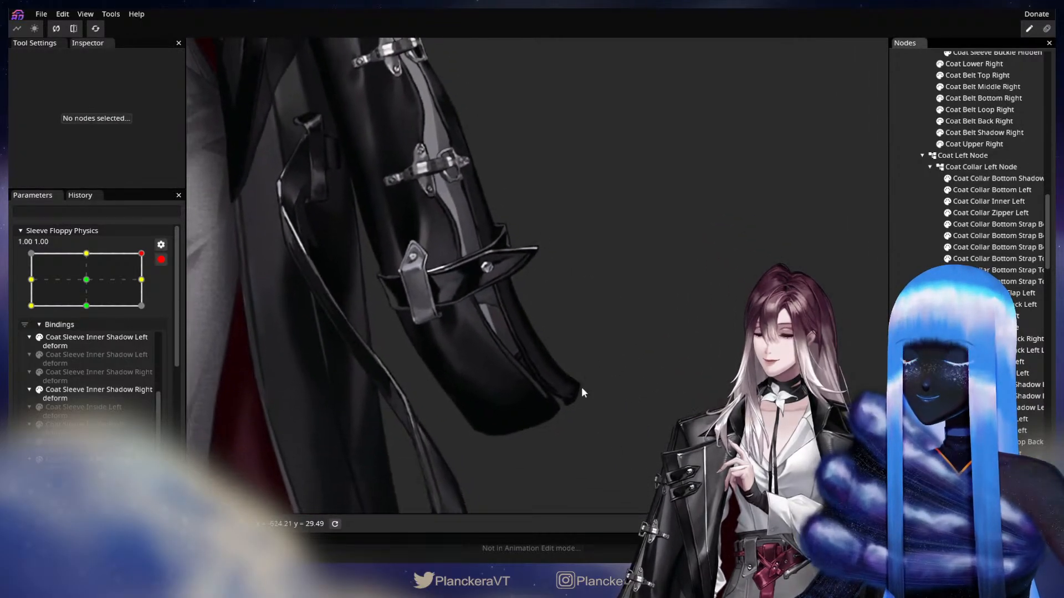
pyautogui.scroll(1, 503, 301)
pyautogui.scroll(2, 533, 349)
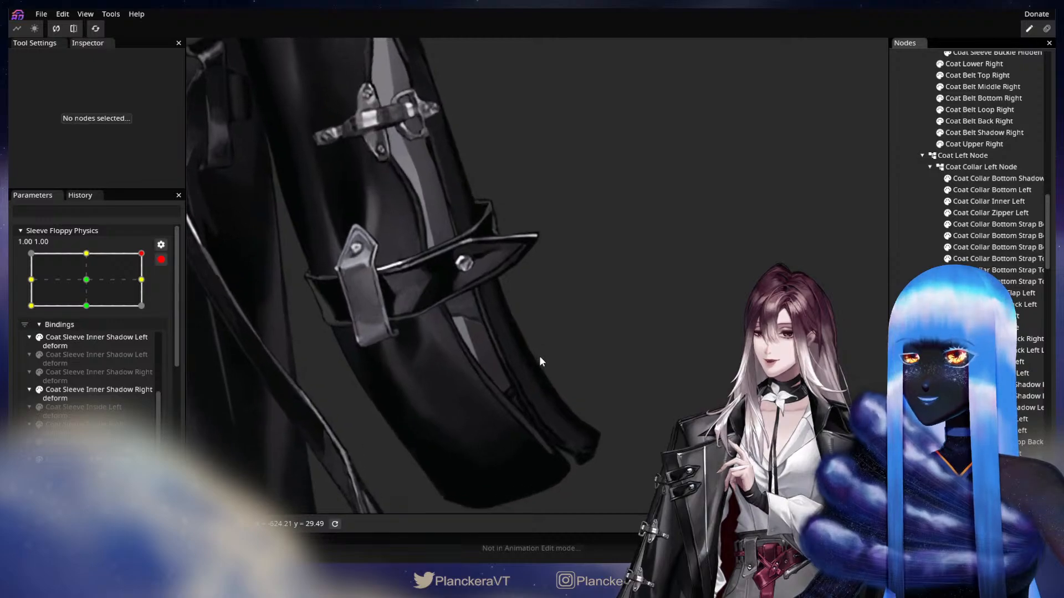
pyautogui.scroll(2, 501, 279)
pyautogui.scroll(2, 509, 288)
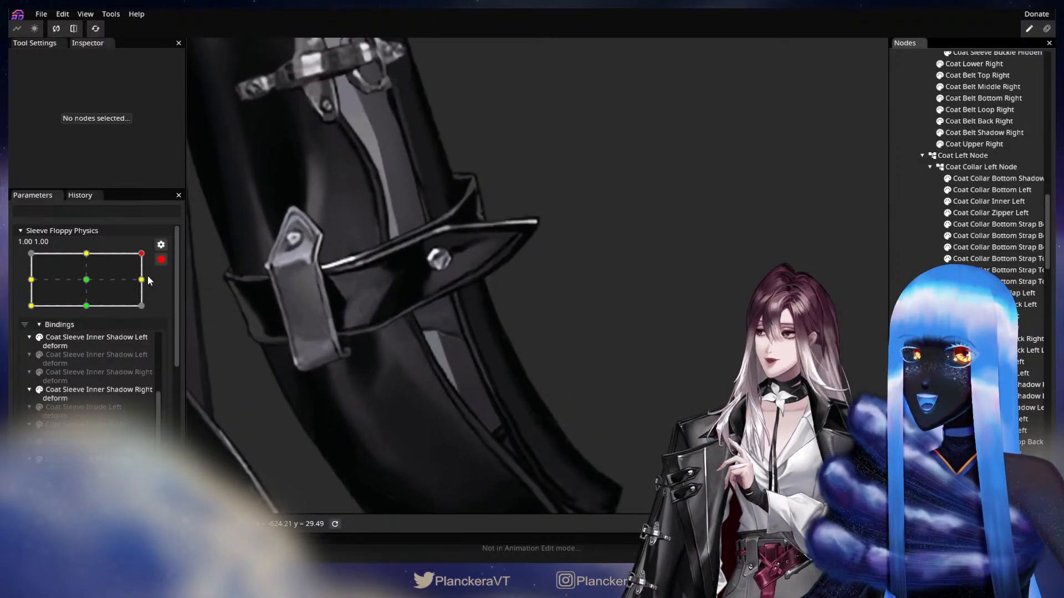
pyautogui.moveTo(148, 255); pyautogui.dragTo(149, 281)
pyautogui.moveTo(443, 319); pyautogui.dragTo(560, 364)
pyautogui.scroll(1, 560, 364)
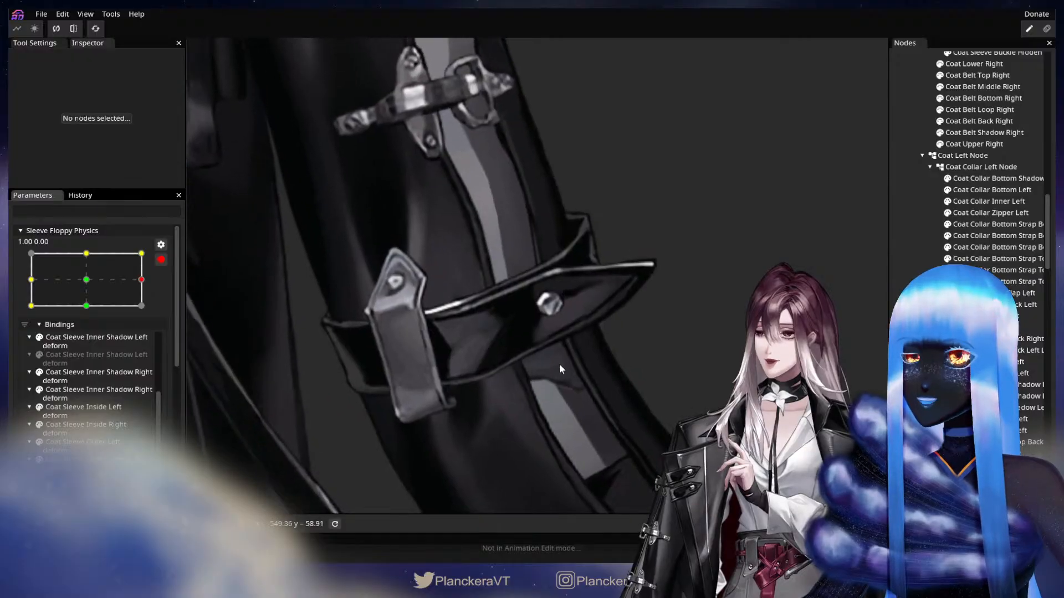
pyautogui.scroll(1, 560, 364)
pyautogui.moveTo(721, 366); pyautogui.dragTo(640, 331)
pyautogui.scroll(1, 640, 331)
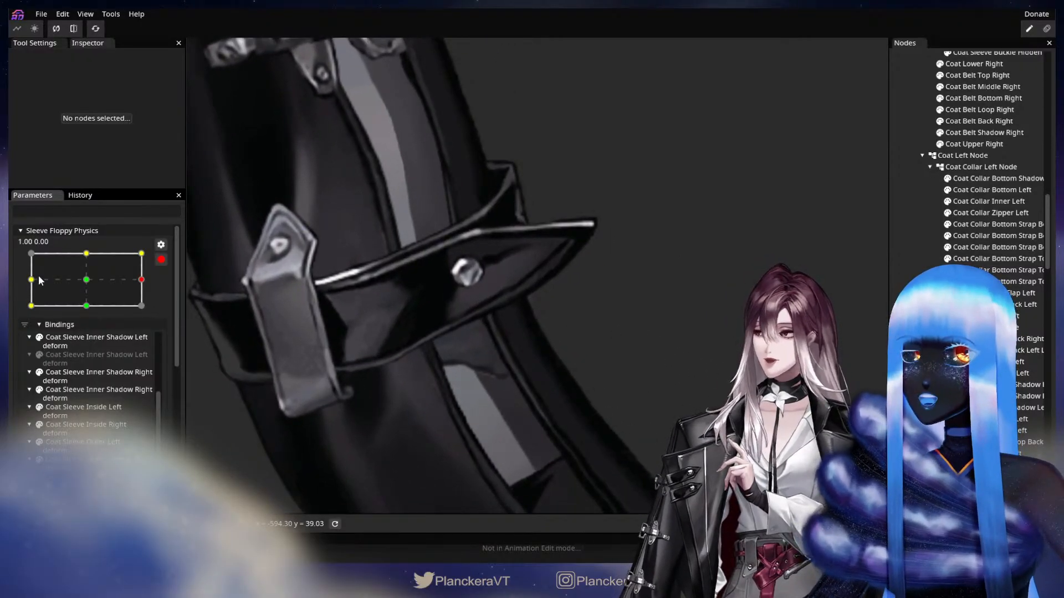
pyautogui.moveTo(39, 280); pyautogui.dragTo(31, 280)
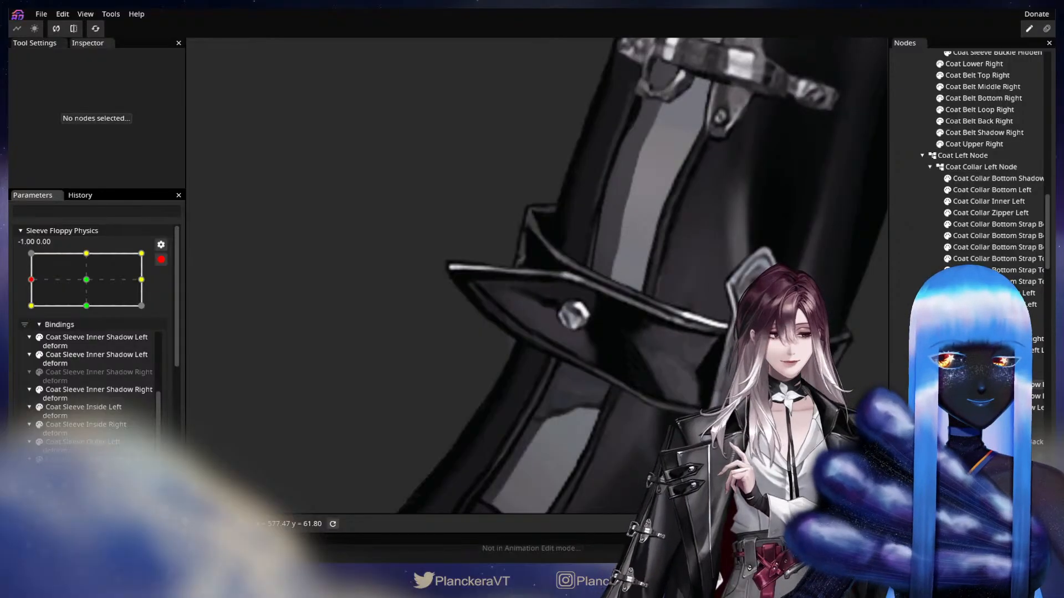
# Inspect the Coat Sleeve Belt Shadow Left mesh beneath the cuff belt and compare it with the opposite sleeve's cuff at the -1.00, 0.00 keypoint
pyautogui.click(986, 419)
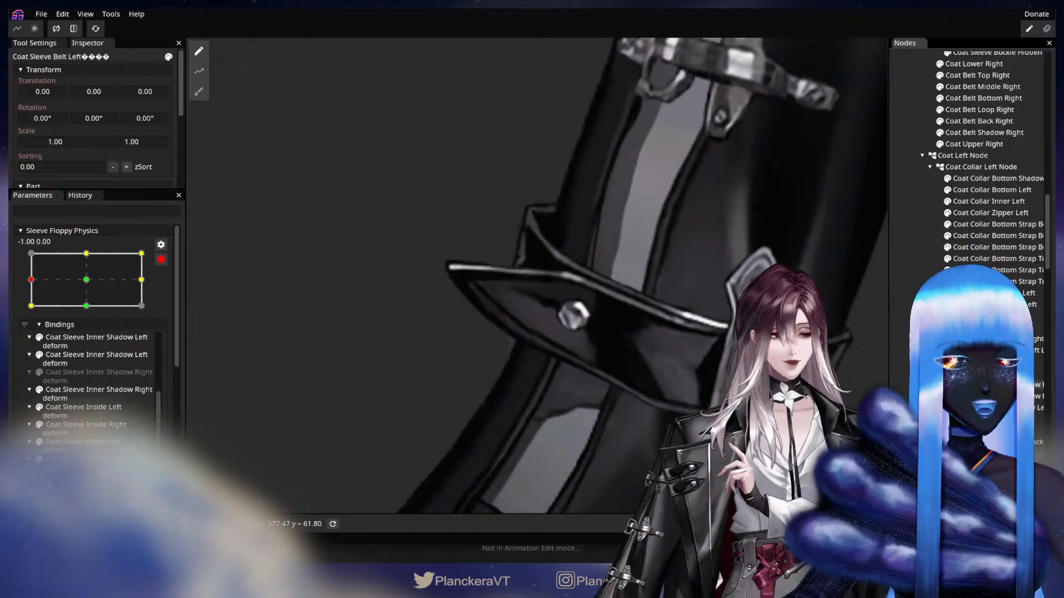
pyautogui.scroll(-1, 975, 249)
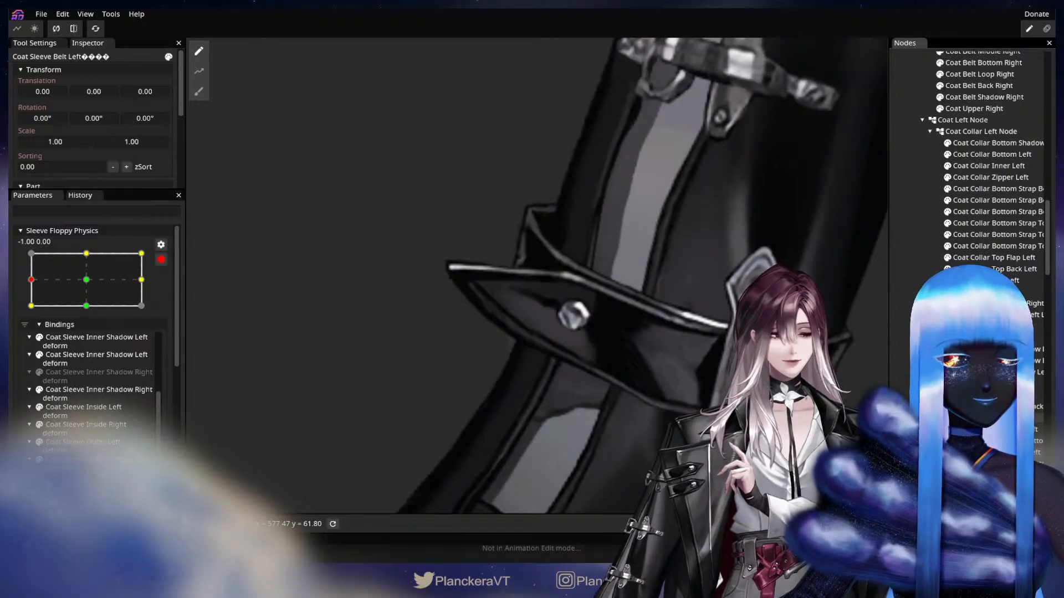
pyautogui.click(1028, 373)
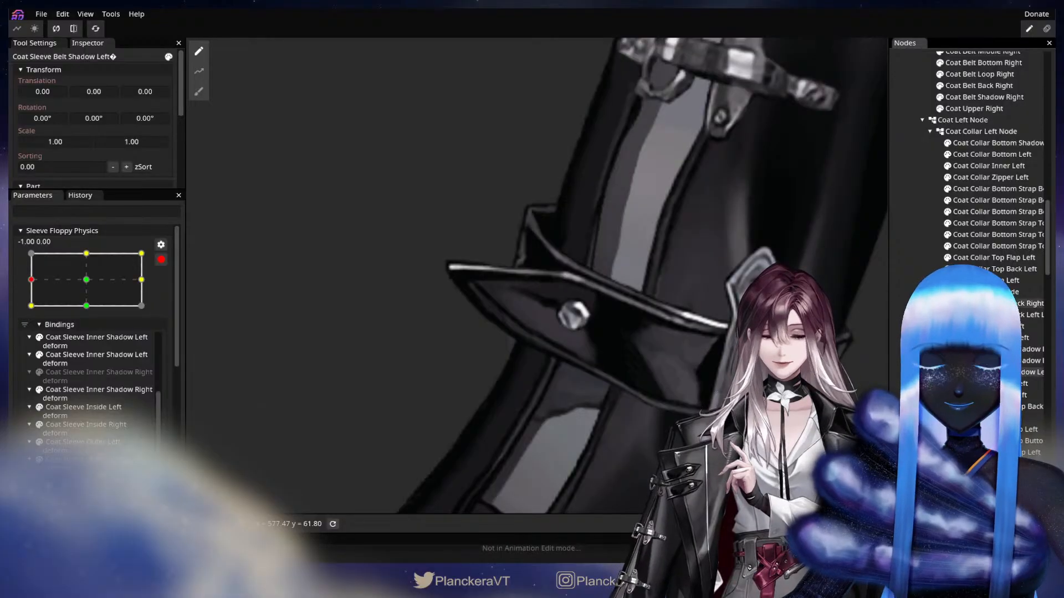
pyautogui.scroll(5, 1025, 275)
pyautogui.scroll(3, 1025, 276)
pyautogui.moveTo(831, 283); pyautogui.dragTo(355, 288)
pyautogui.moveTo(654, 283); pyautogui.dragTo(281, 304)
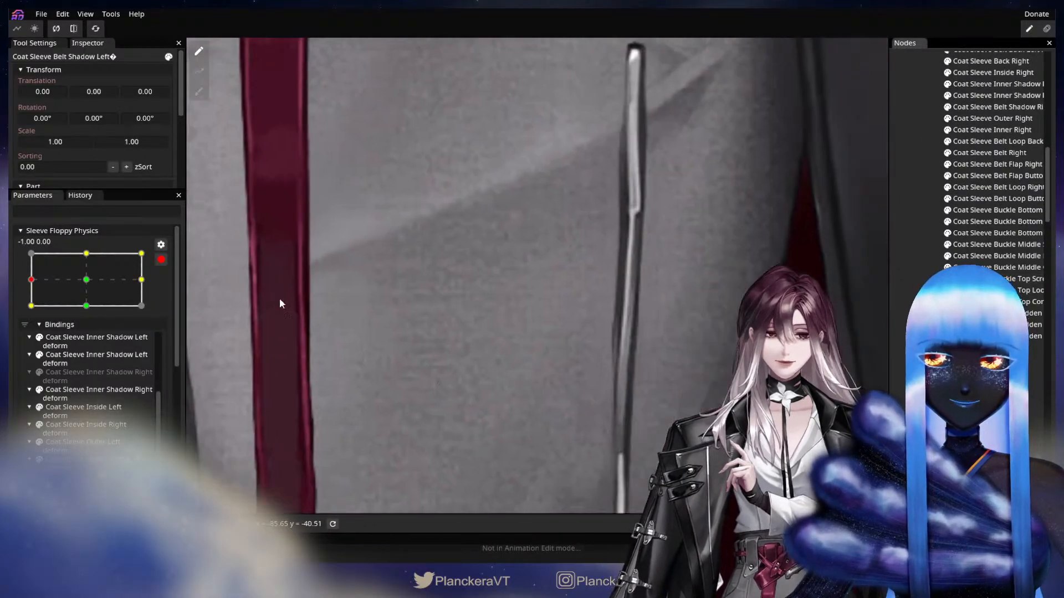
pyautogui.moveTo(804, 332); pyautogui.dragTo(555, 365)
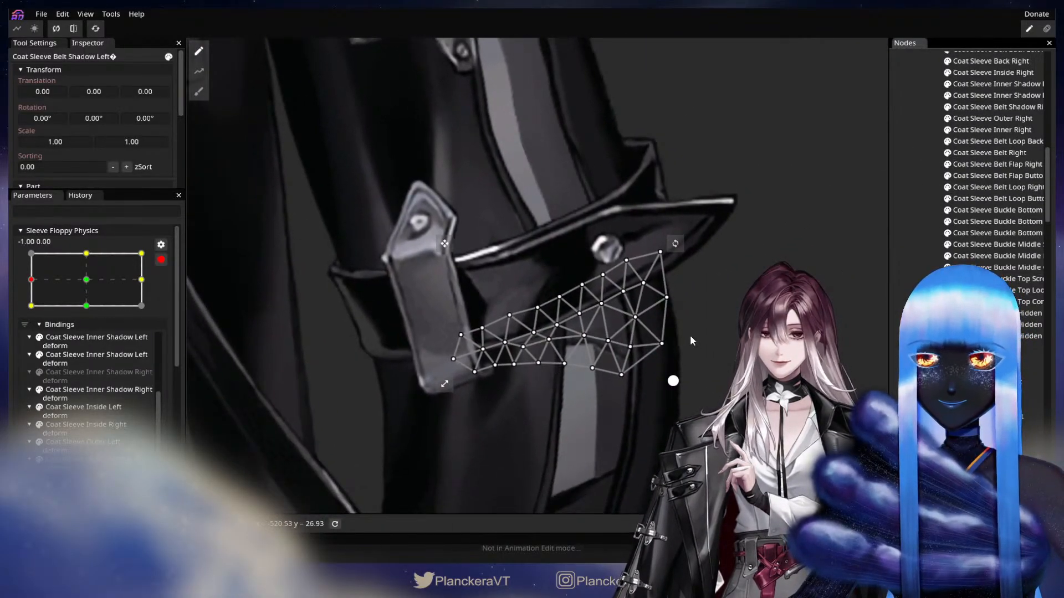
pyautogui.moveTo(366, 358); pyautogui.dragTo(786, 354)
pyautogui.moveTo(288, 288); pyautogui.dragTo(787, 421)
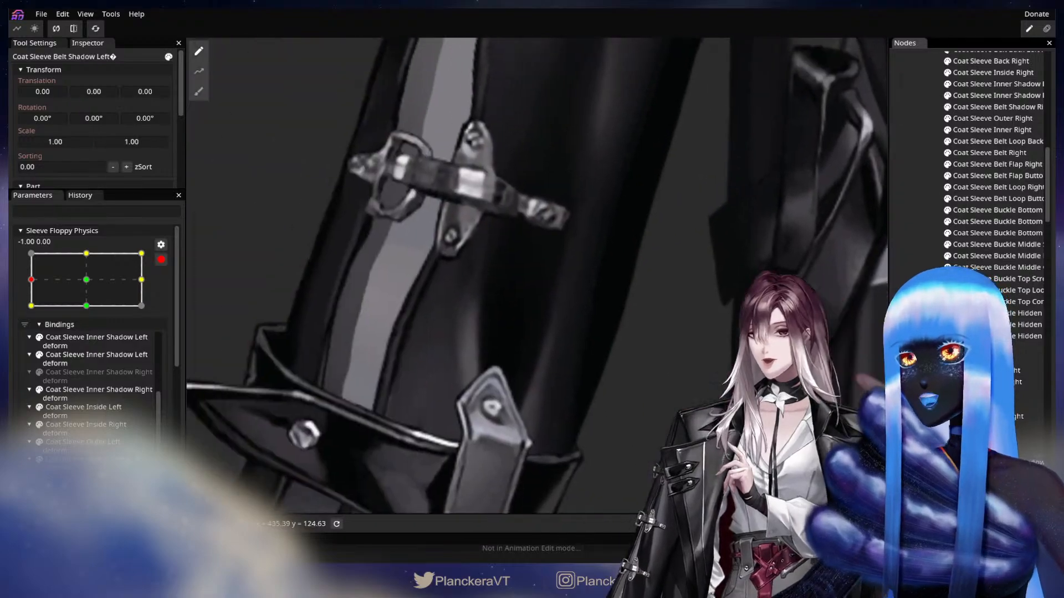
pyautogui.moveTo(516, 293); pyautogui.dragTo(693, 359)
pyautogui.moveTo(625, 458); pyautogui.dragTo(790, 241)
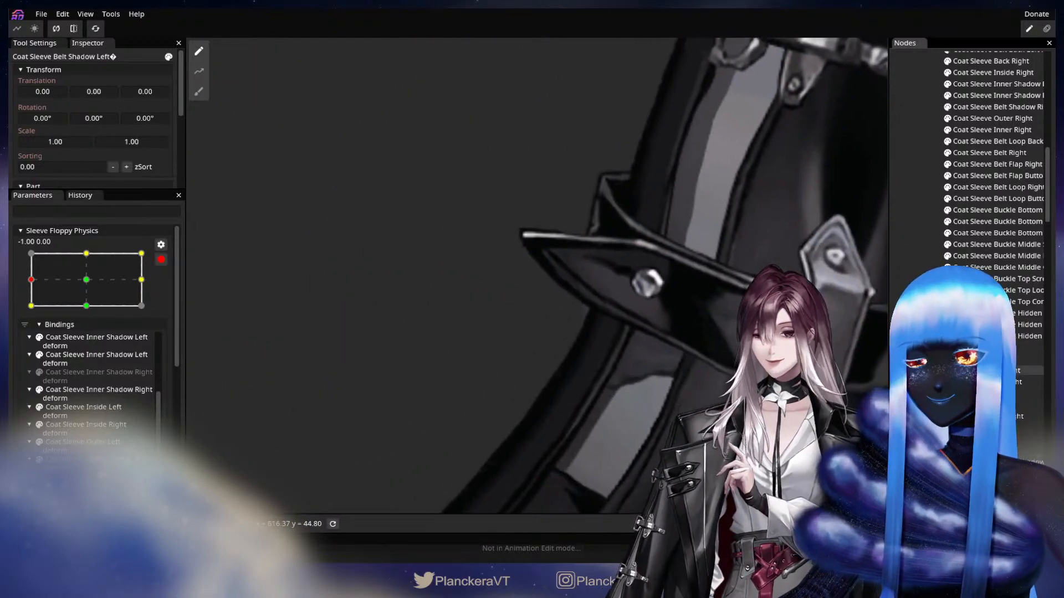
# At the -1.00, 0.00 keypoint, push the outer upper edge of Coat Sleeve Belt Shadow Right inward with the size 40 Circle Brush, then deselect it
pyautogui.scroll(5, 991, 222)
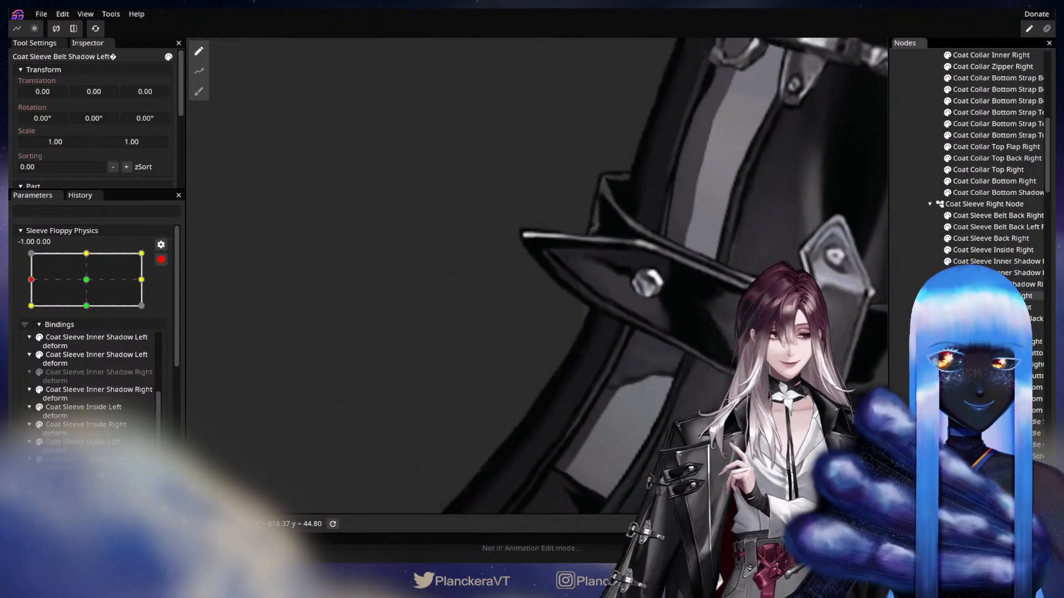
pyautogui.scroll(6, 1009, 253)
pyautogui.scroll(-10, 1012, 259)
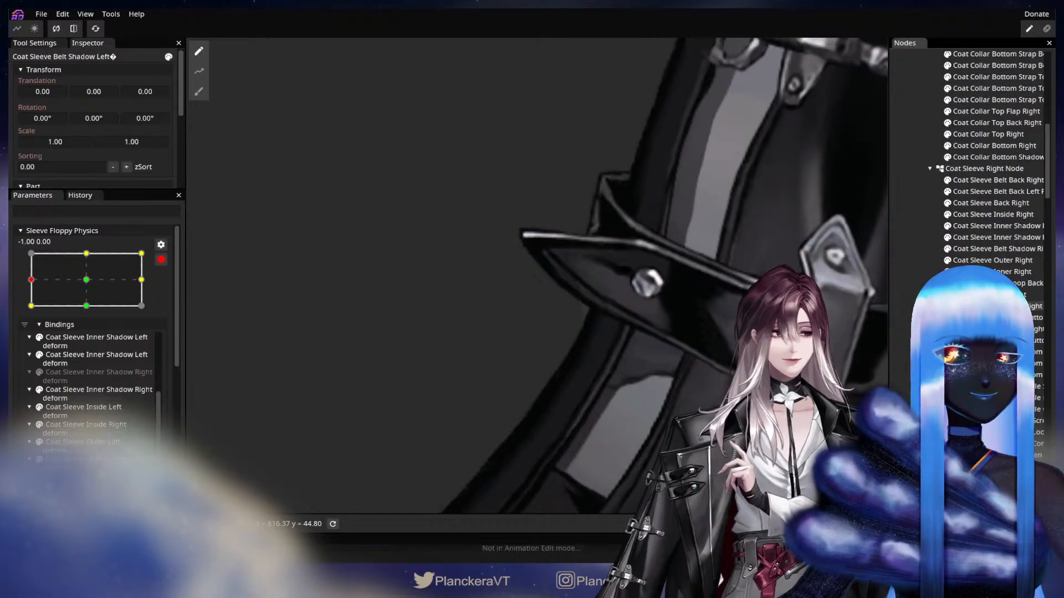
pyautogui.click(997, 249)
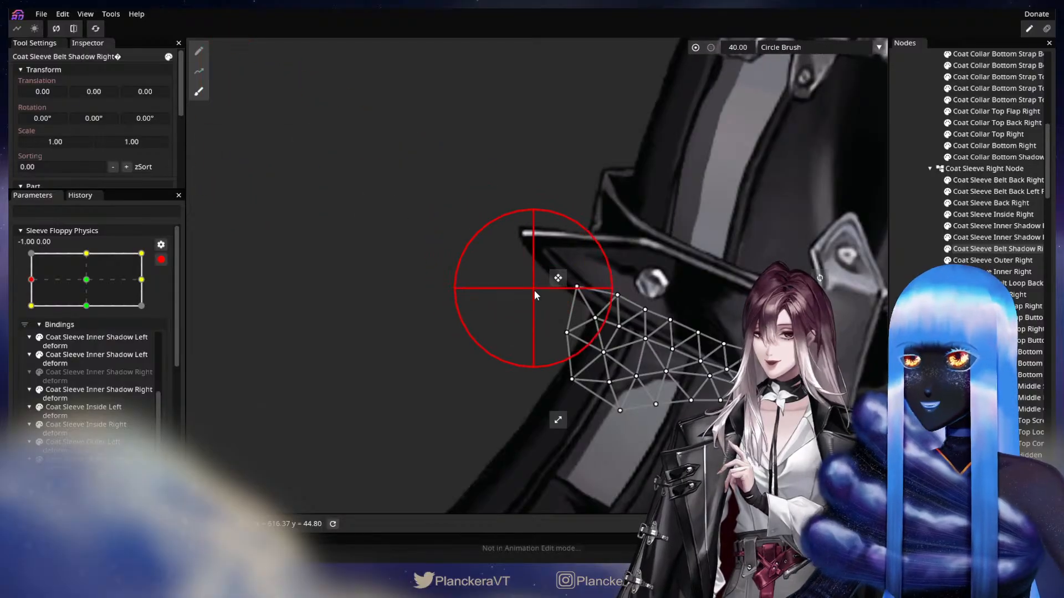
pyautogui.moveTo(547, 296); pyautogui.dragTo(582, 299)
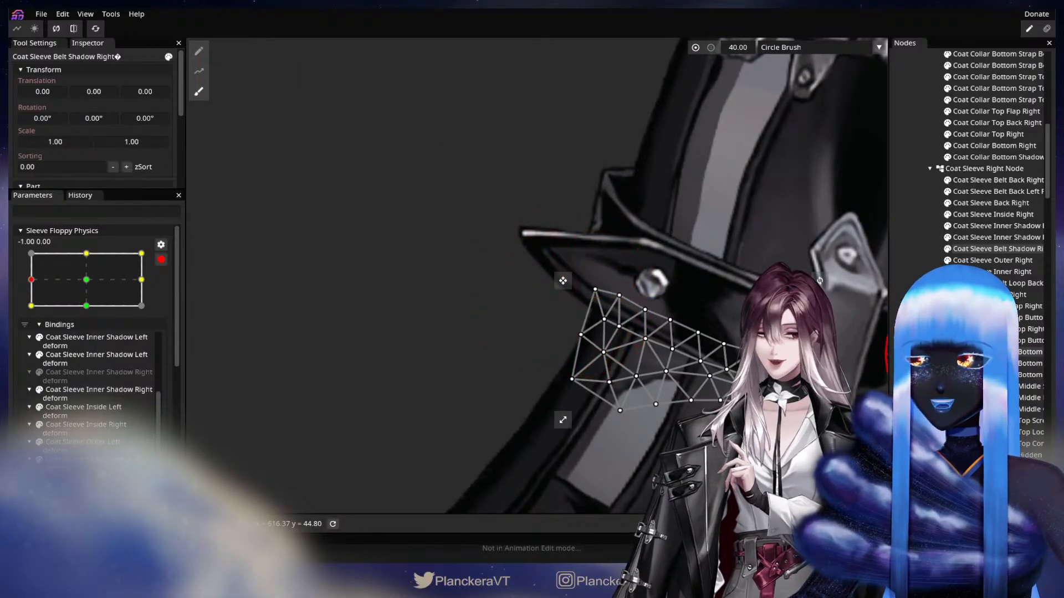
pyautogui.press('Escape')
# Set the 1.00, 0.00 keypoint from its horizontal mirror and check both sleeves around the cuff belts
pyautogui.click(141, 280)
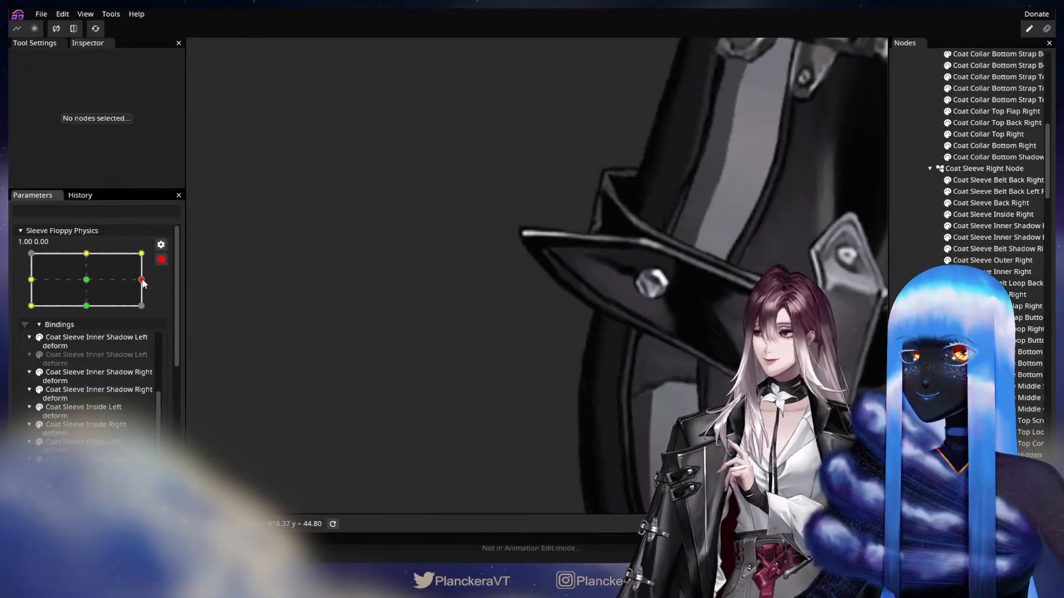
pyautogui.rightClick(142, 281)
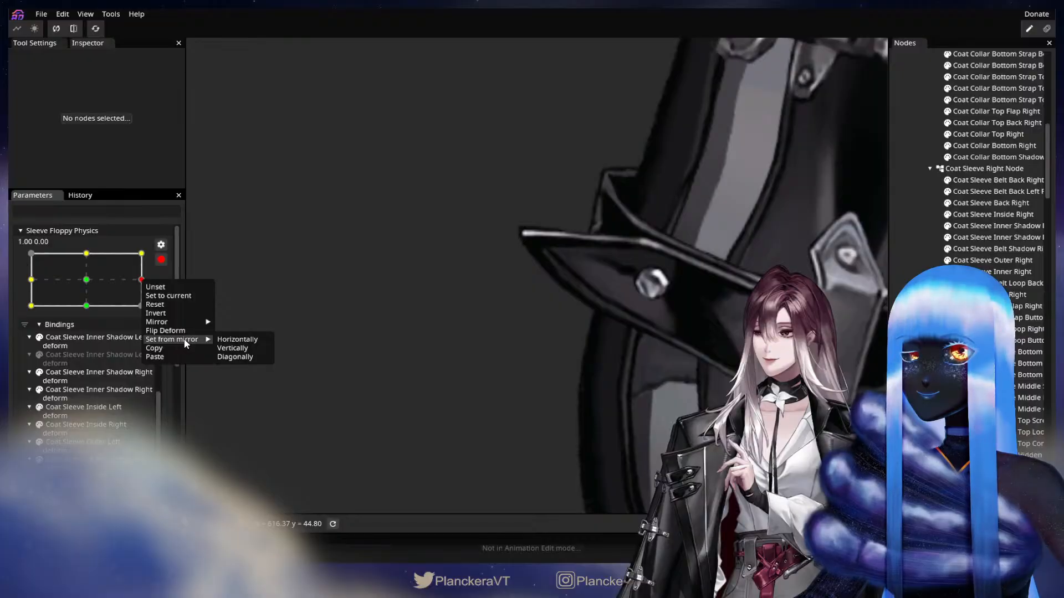
pyautogui.click(256, 342)
pyautogui.moveTo(776, 360); pyautogui.dragTo(404, 338)
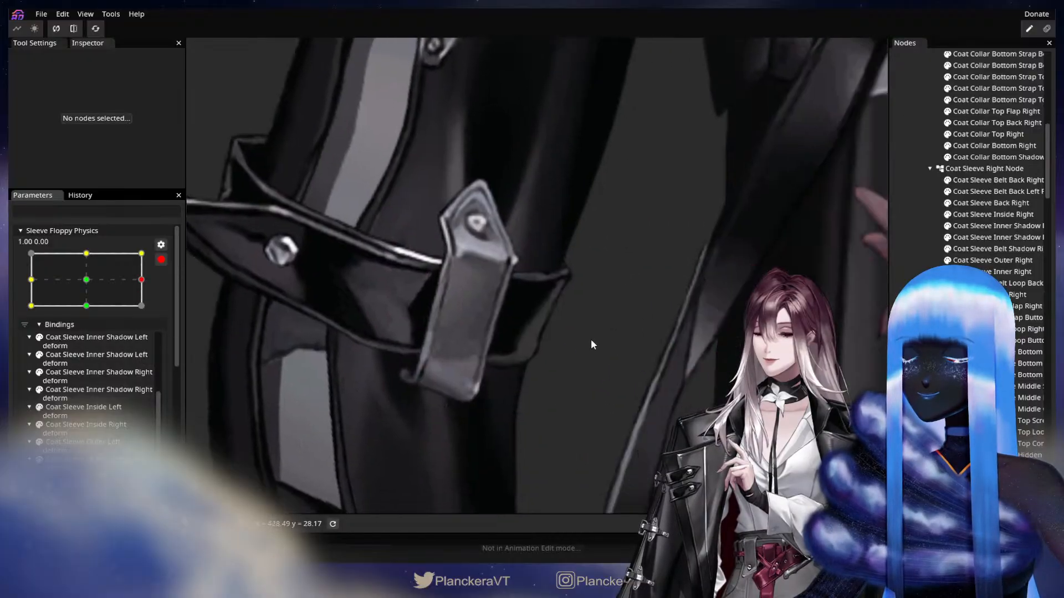
pyautogui.moveTo(665, 338); pyautogui.dragTo(377, 336)
pyautogui.moveTo(748, 339); pyautogui.dragTo(467, 339)
pyautogui.scroll(-5, 600, 333)
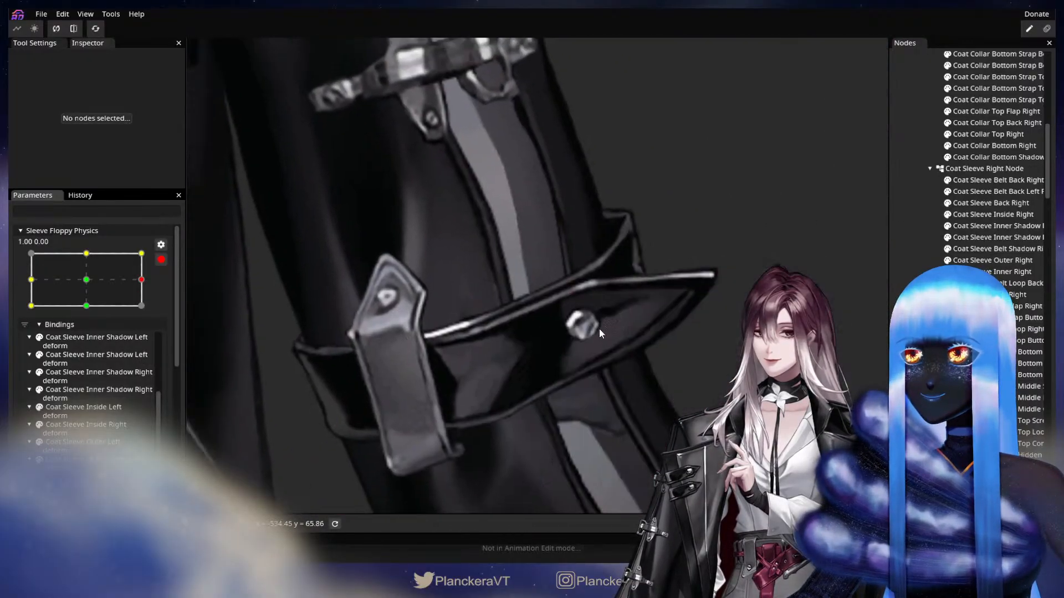
pyautogui.scroll(2, 577, 262)
pyautogui.scroll(-3, 582, 267)
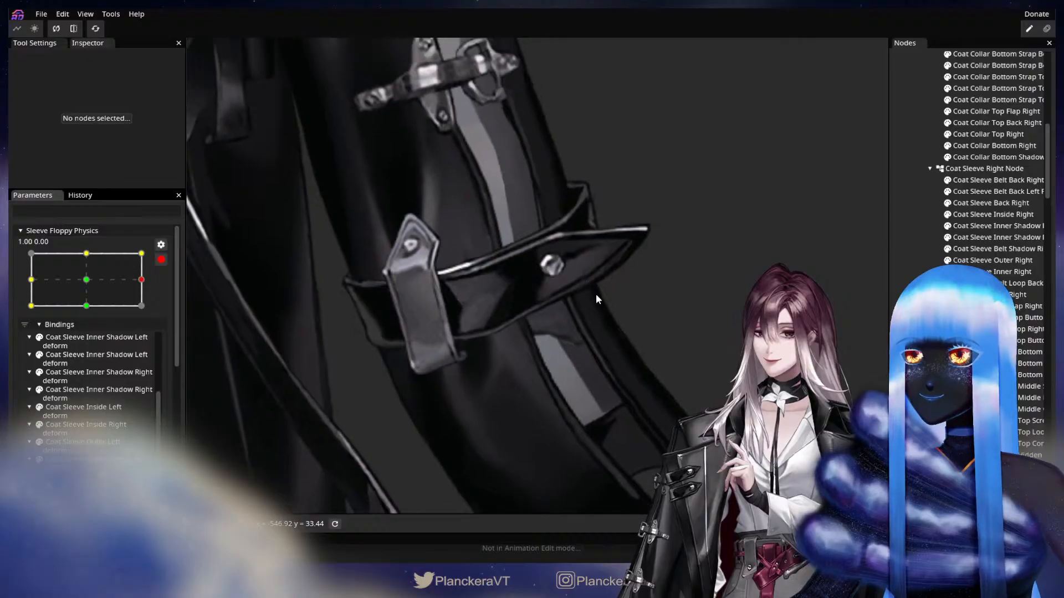
pyautogui.scroll(1, 594, 341)
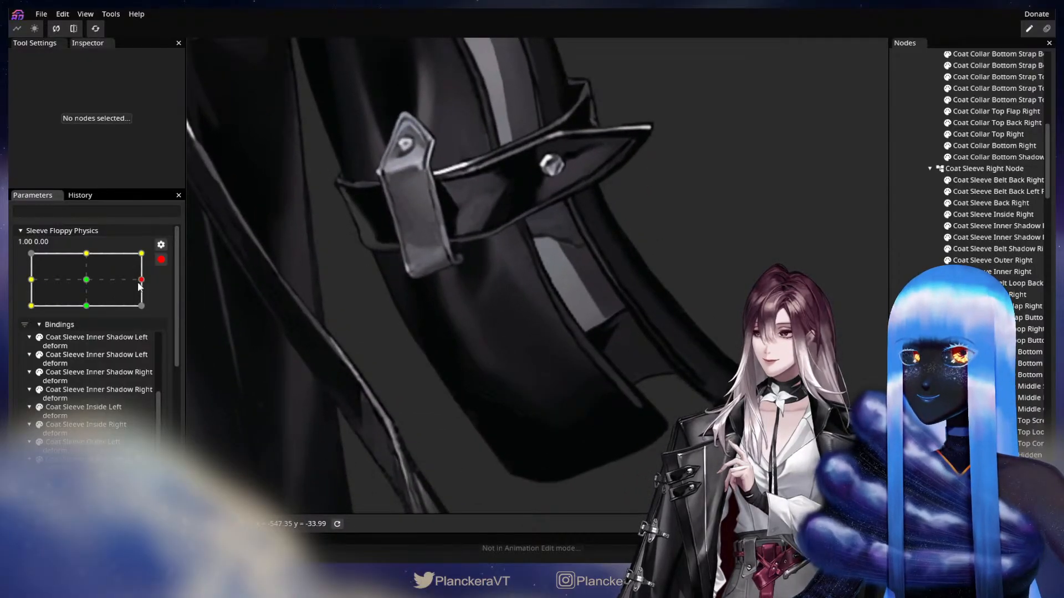
pyautogui.scroll(2, 621, 304)
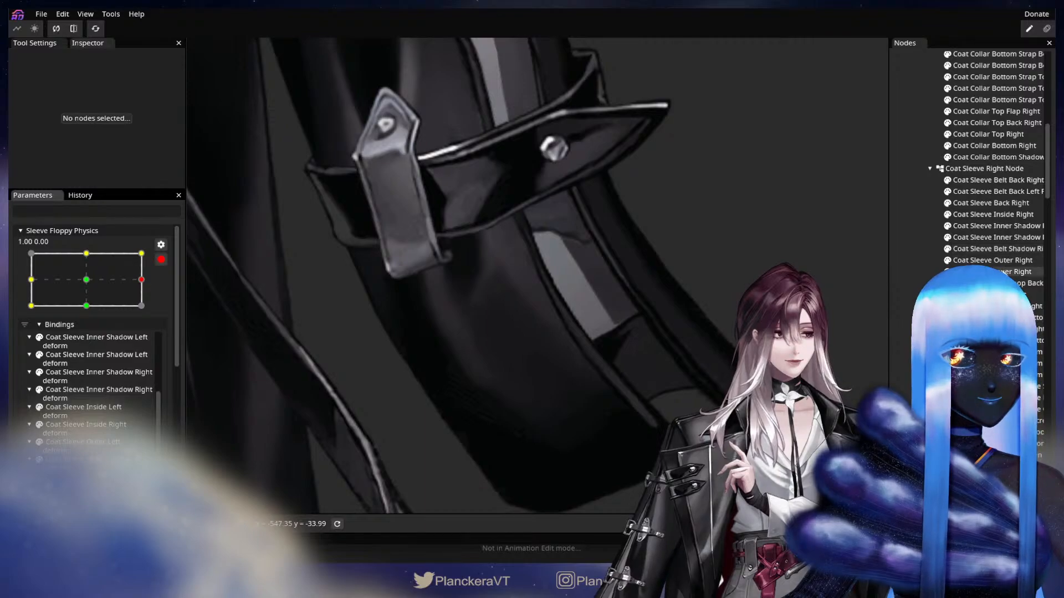
# Examine the two Coat Sleeve Inner Shadow Left meshes at the 1.00, 0.00 keypoint, then check the left sleeve at 1.00, 1.00 with nothing selected
pyautogui.click(998, 237)
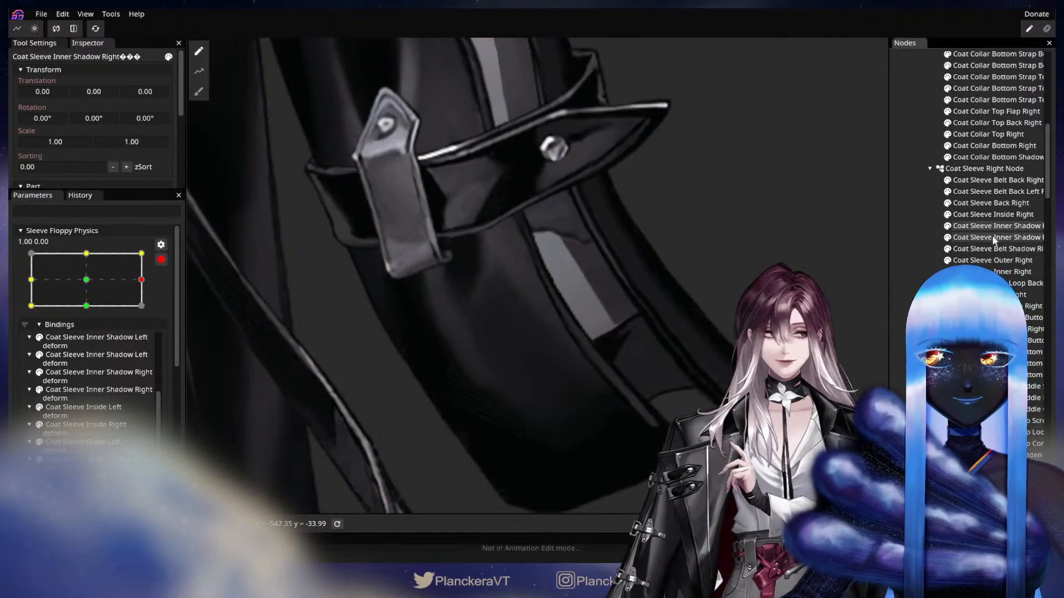
pyautogui.scroll(-4, 979, 232)
pyautogui.scroll(-10, 992, 166)
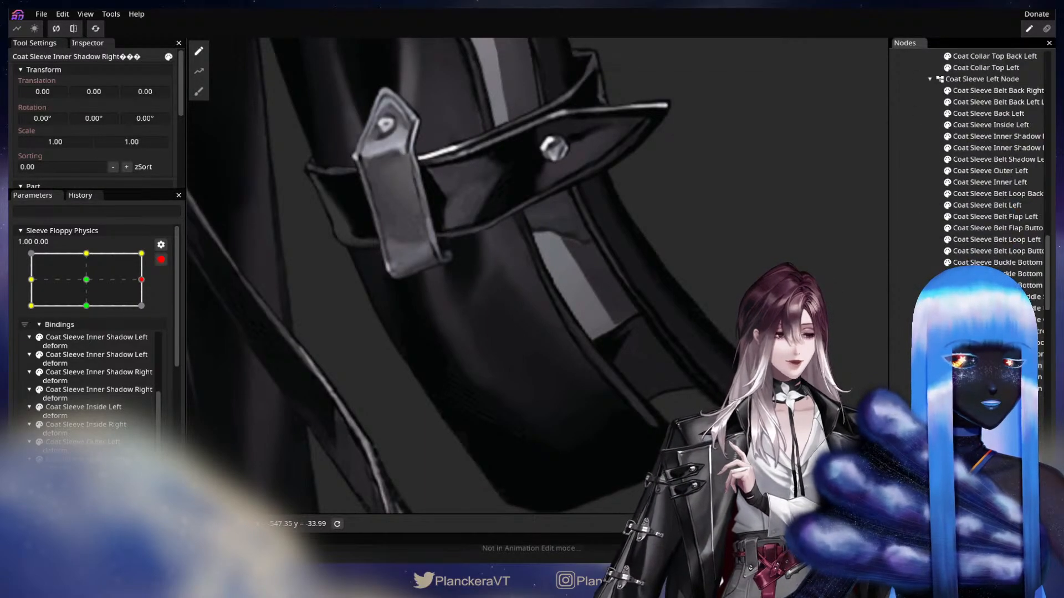
pyautogui.click(1005, 219)
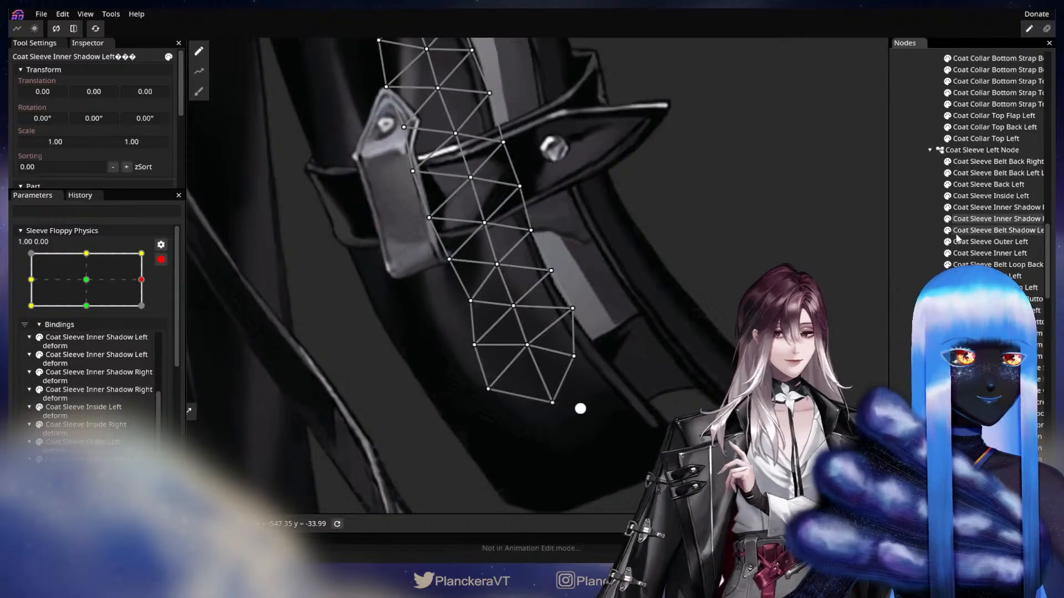
pyautogui.click(992, 206)
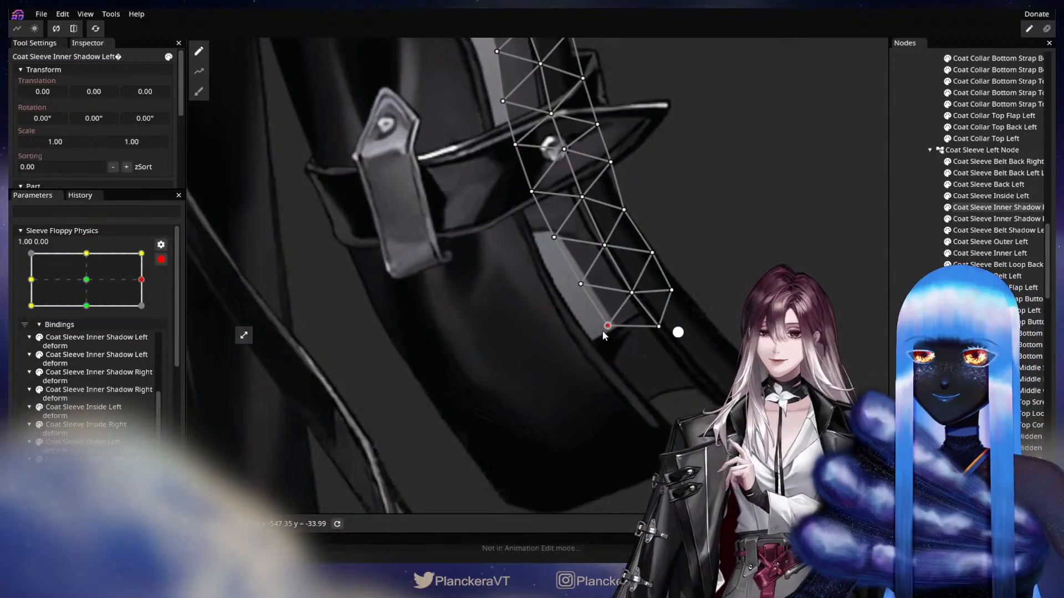
pyautogui.moveTo(684, 222); pyautogui.dragTo(770, 595)
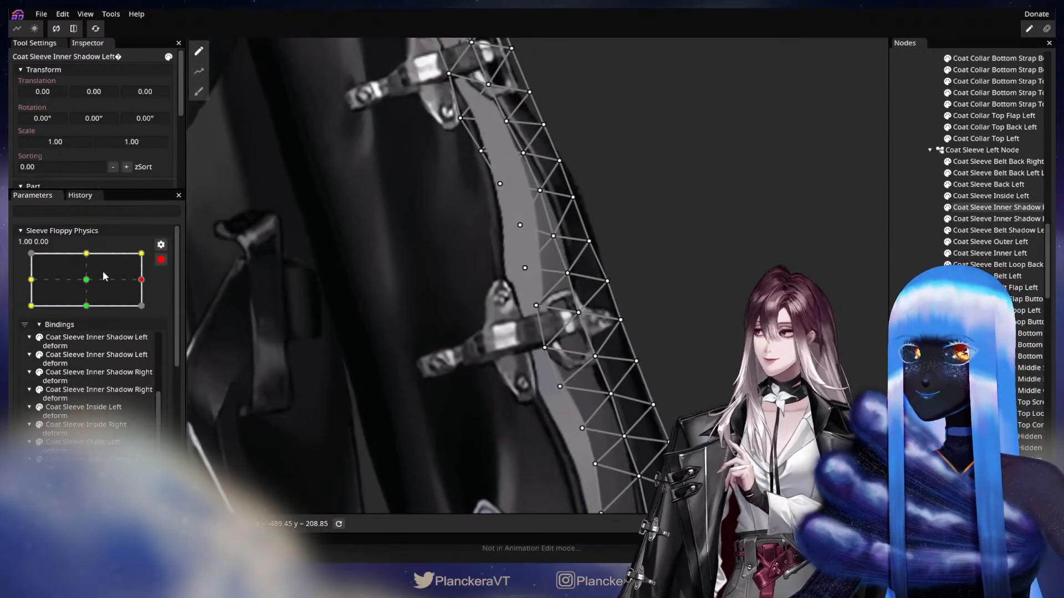
pyautogui.click(141, 253)
pyautogui.moveTo(703, 363); pyautogui.dragTo(661, 398)
pyautogui.click(667, 362)
pyautogui.scroll(-1, 667, 361)
pyautogui.scroll(-1, 662, 397)
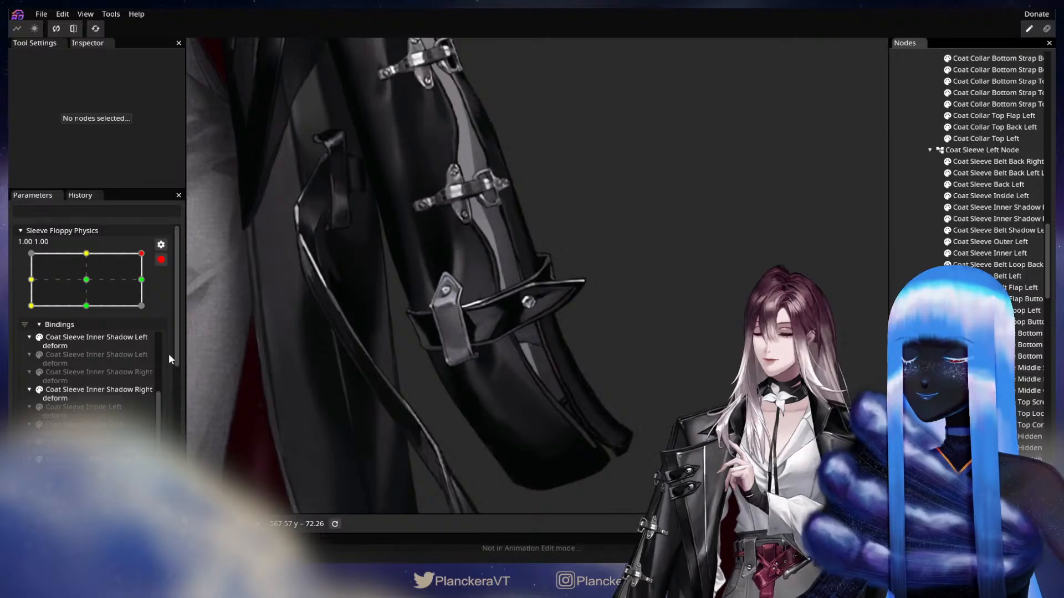
# At the 1.00, -1.00 keypoint, pull the lower inner edge of Coat Sleeve Inner Shadow Left into the opening with the Circle Brush at size 76
pyautogui.click(141, 306)
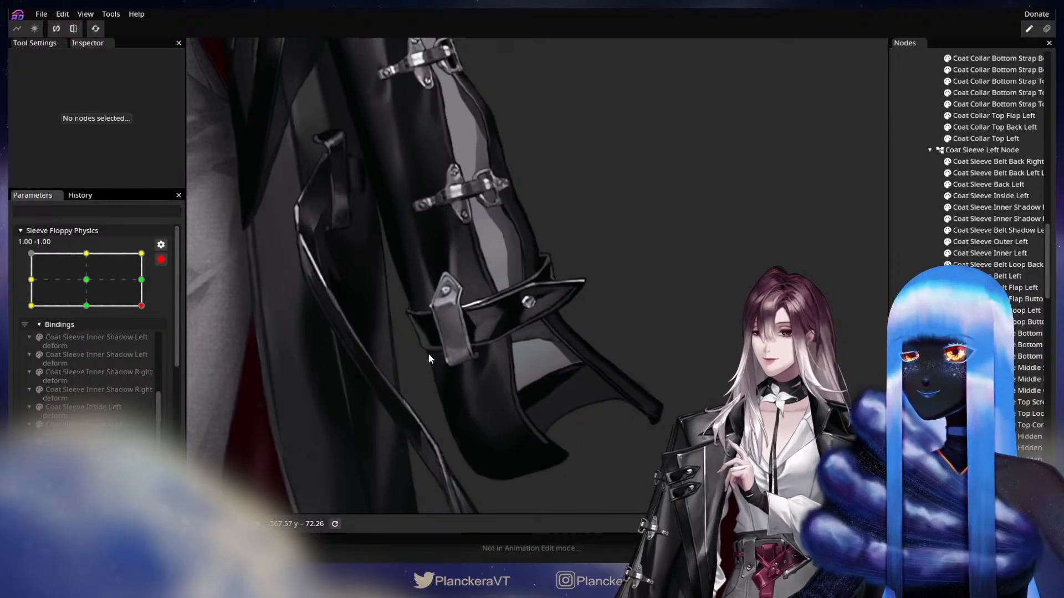
pyautogui.scroll(3, 571, 390)
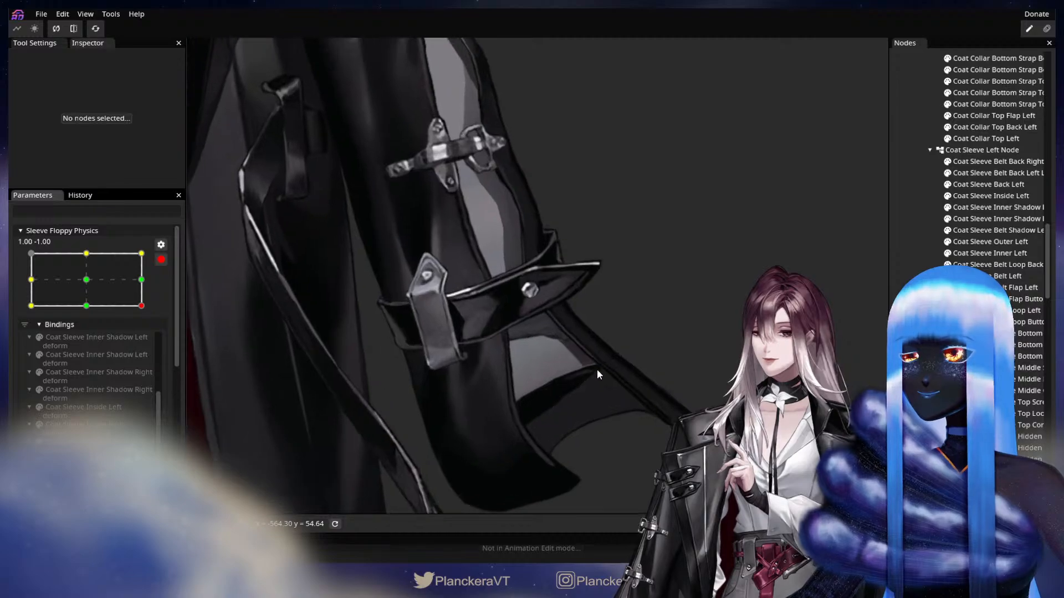
pyautogui.moveTo(617, 416); pyautogui.dragTo(608, 391)
pyautogui.moveTo(141, 305); pyautogui.dragTo(271, 307)
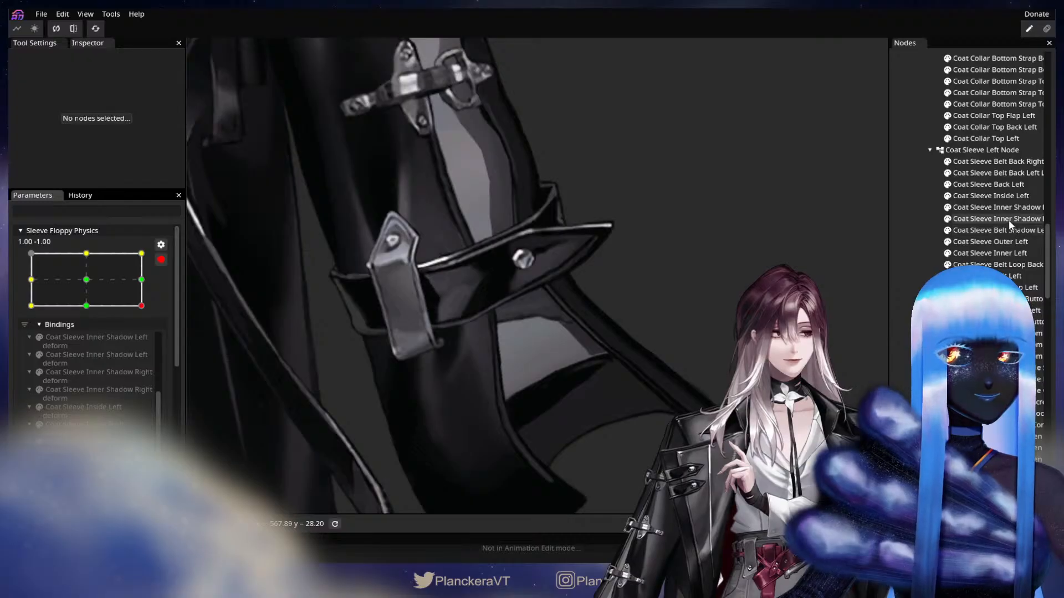
pyautogui.moveTo(95, 304); pyautogui.dragTo(188, 311)
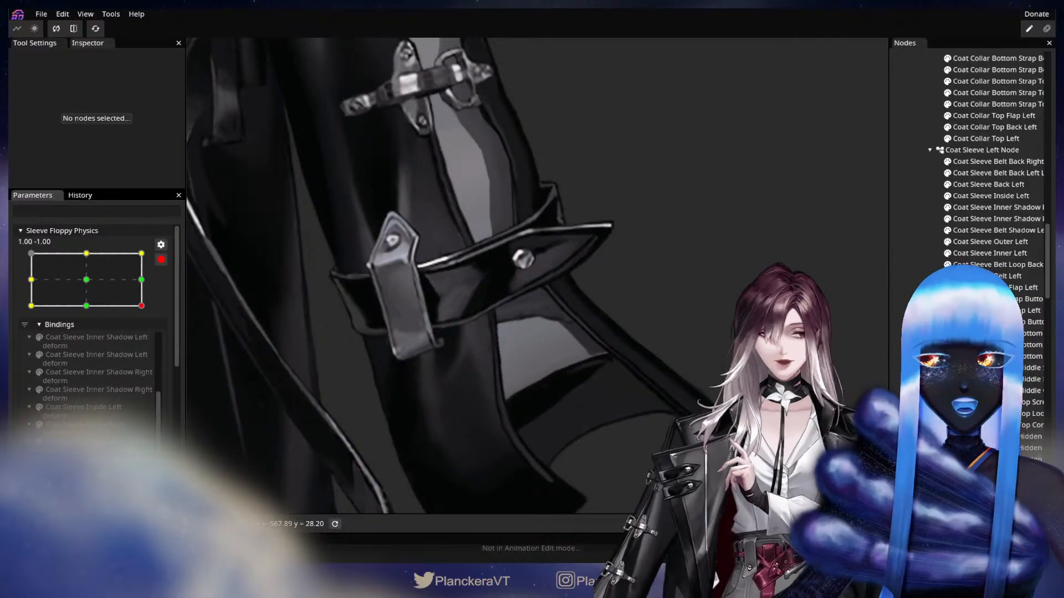
pyautogui.click(1017, 230)
pyautogui.click(998, 208)
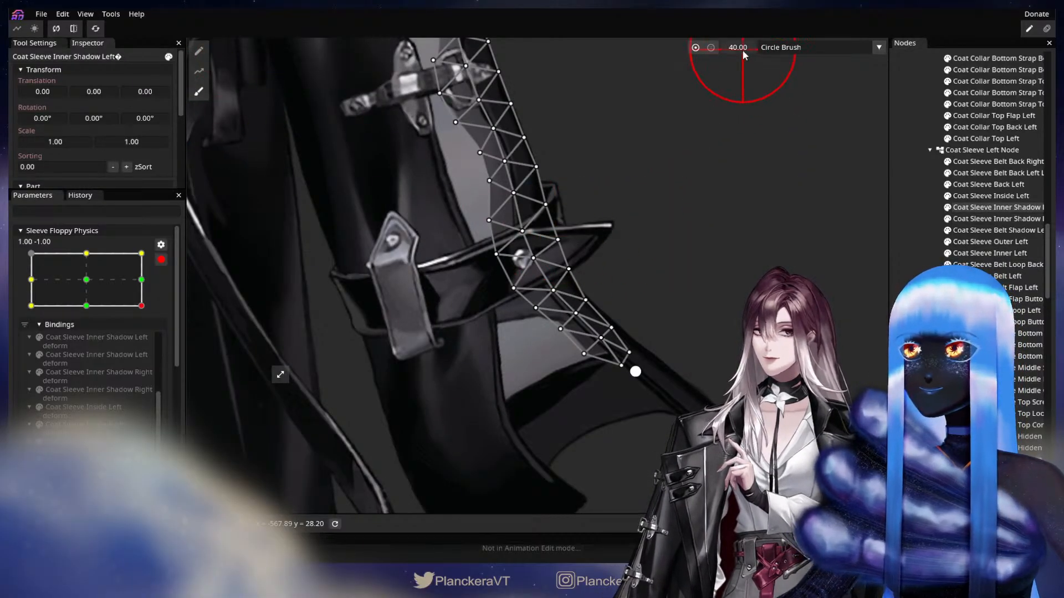
pyautogui.moveTo(541, 378); pyautogui.dragTo(527, 391)
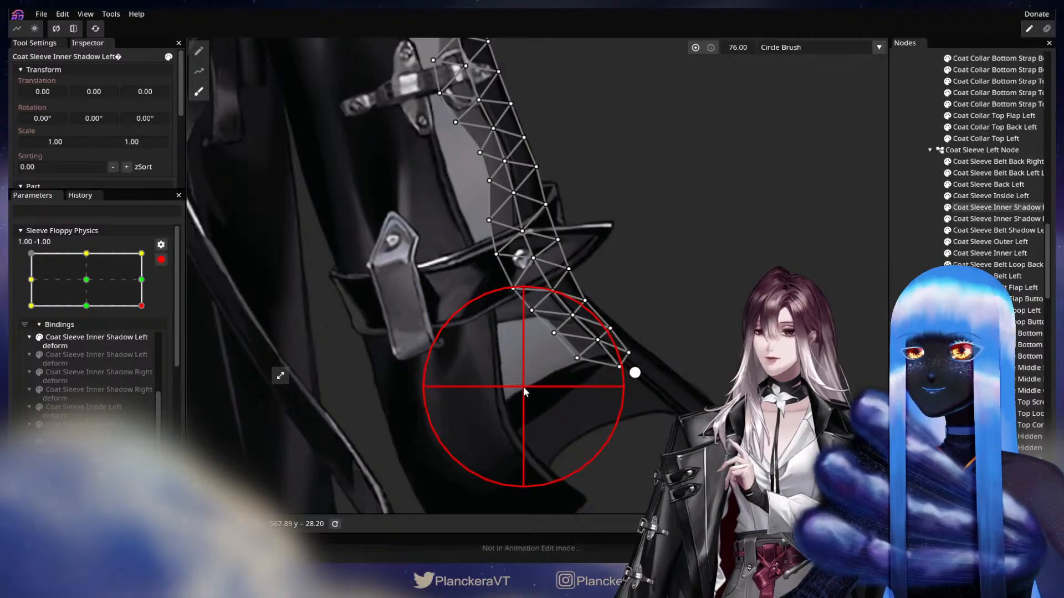
pyautogui.moveTo(456, 366); pyautogui.dragTo(498, 481)
pyautogui.press('Escape')
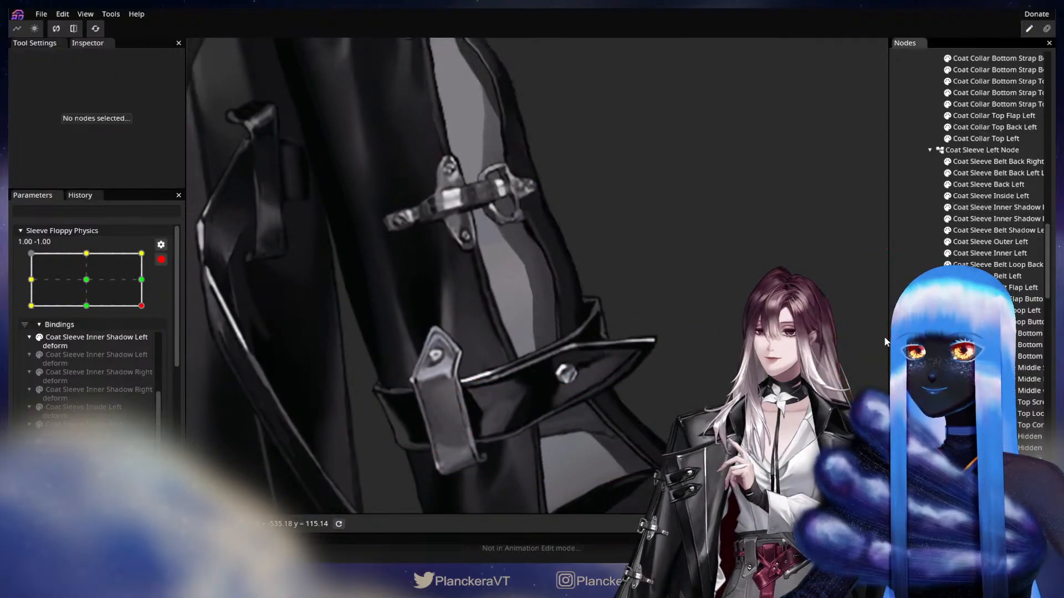
# At the 1.00, -1.00 keypoint, shift individual inner-edge vertices of Coat Sleeve Outer Left into the openings between the belts, then deselect it
pyautogui.scroll(3, 552, 366)
pyautogui.moveTo(557, 314); pyautogui.dragTo(569, 371)
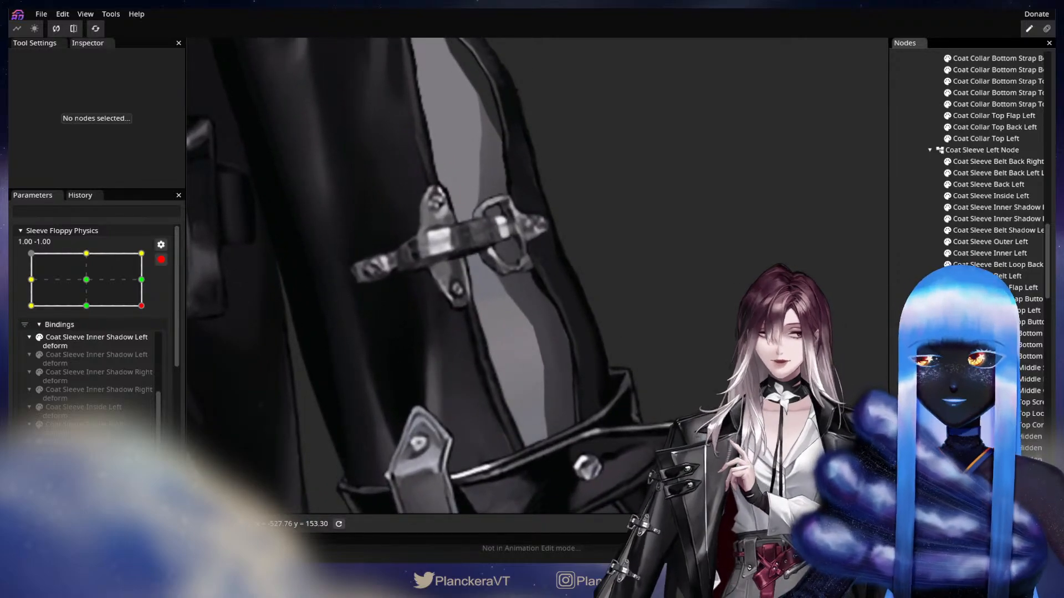
pyautogui.click(992, 242)
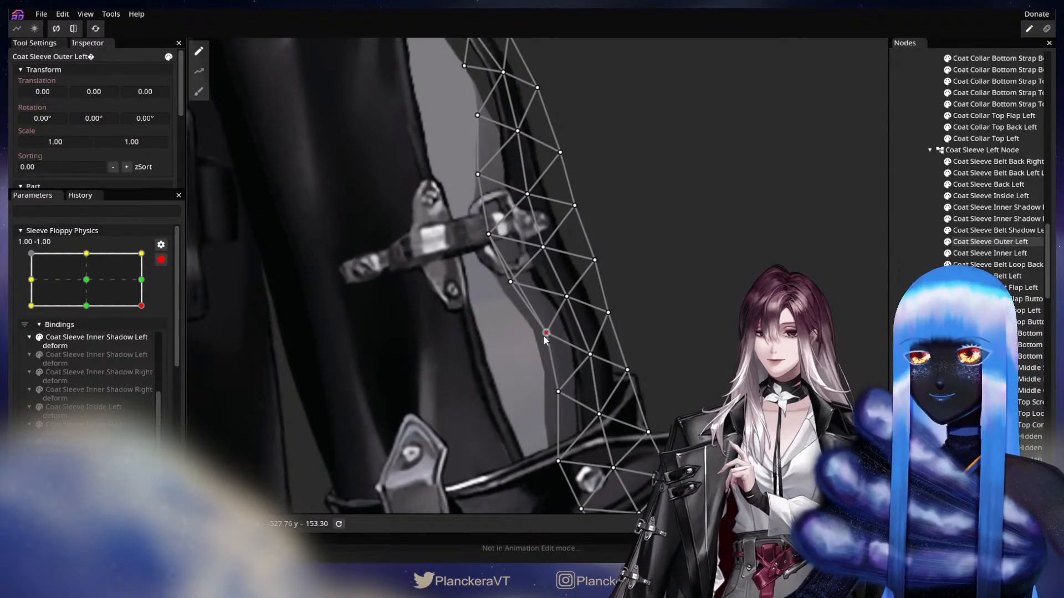
pyautogui.click(556, 393)
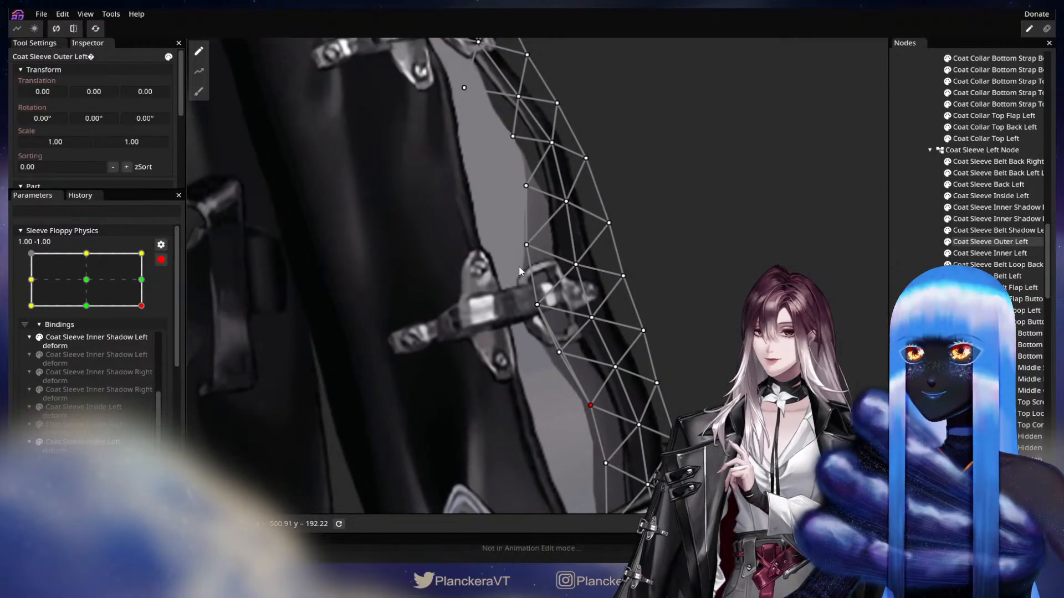
pyautogui.click(559, 273)
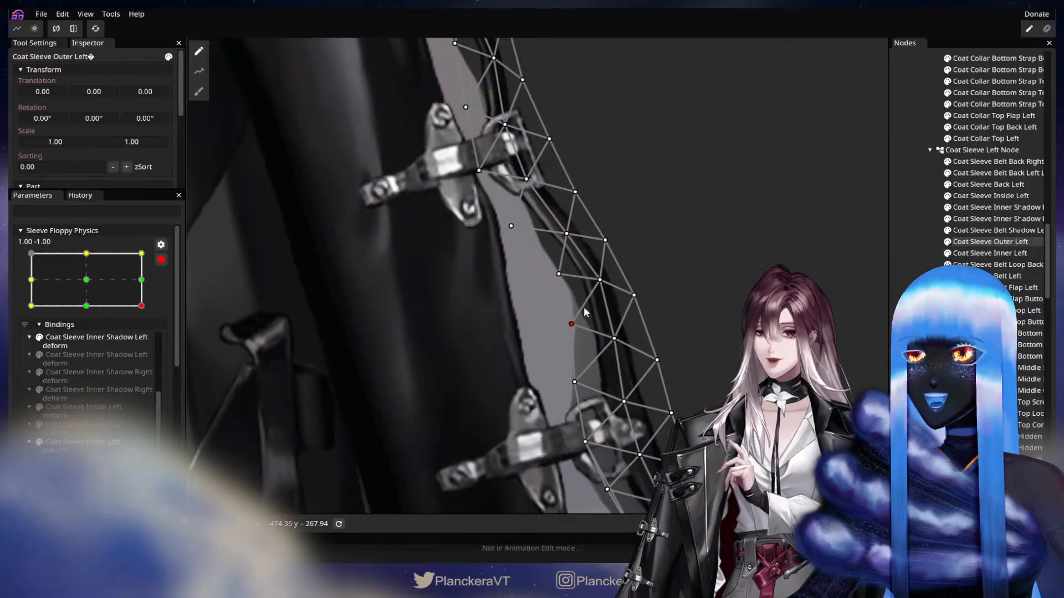
pyautogui.moveTo(672, 288); pyautogui.dragTo(724, 451)
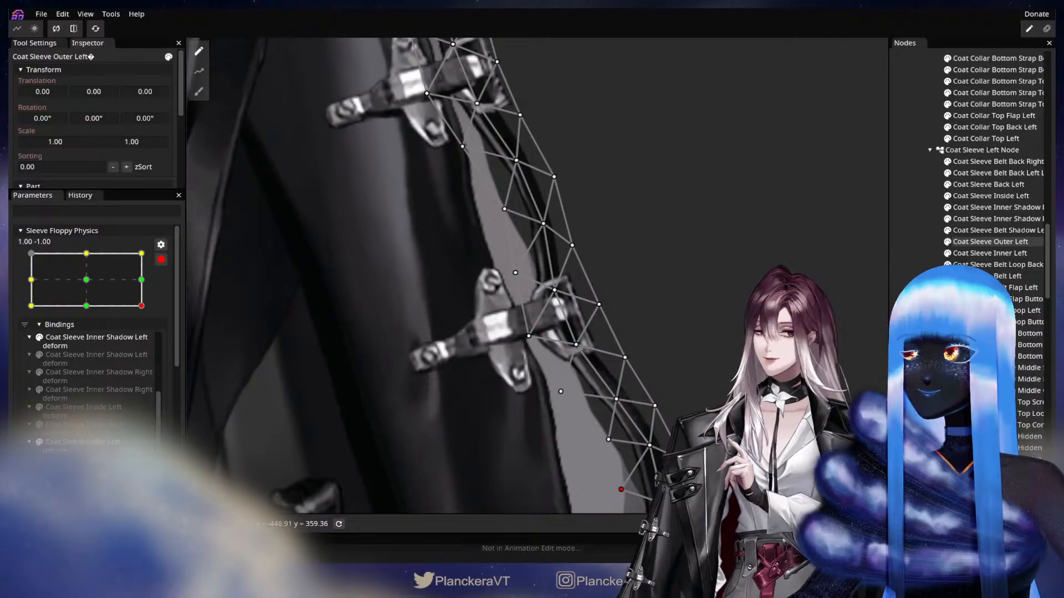
pyautogui.click(708, 380)
# Pull the outer-edge vertices of Coat Sleeve Inside Left outward between the upper belts so the mesh extends behind the outer sleeve
pyautogui.scroll(-1, 708, 380)
pyautogui.scroll(-1, 708, 380)
pyautogui.moveTo(446, 194); pyautogui.dragTo(463, 258)
pyautogui.moveTo(574, 307); pyautogui.dragTo(465, 93)
pyautogui.moveTo(497, 256); pyautogui.dragTo(603, 352)
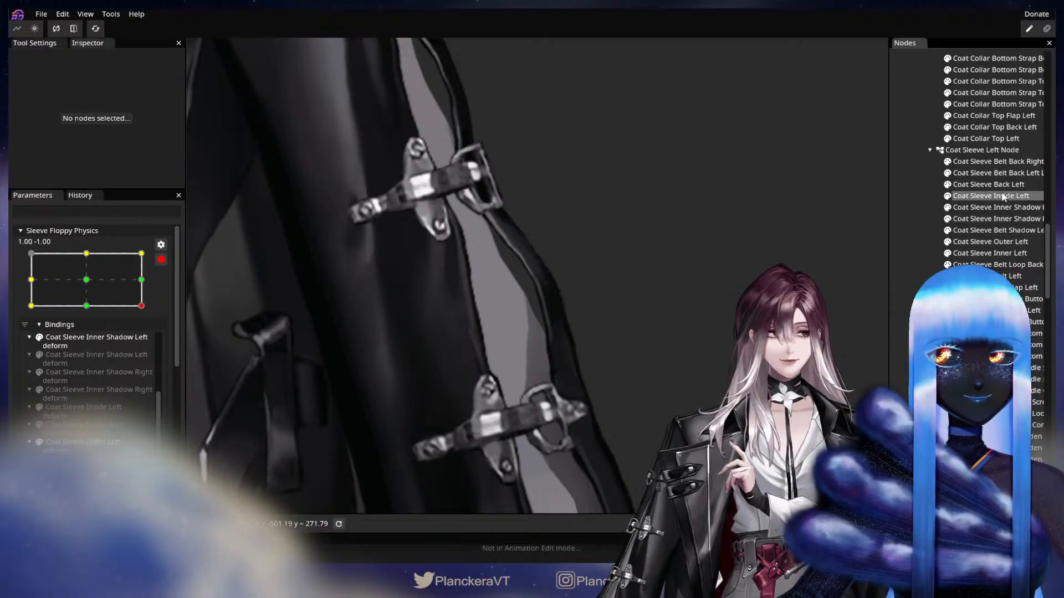
pyautogui.click(988, 197)
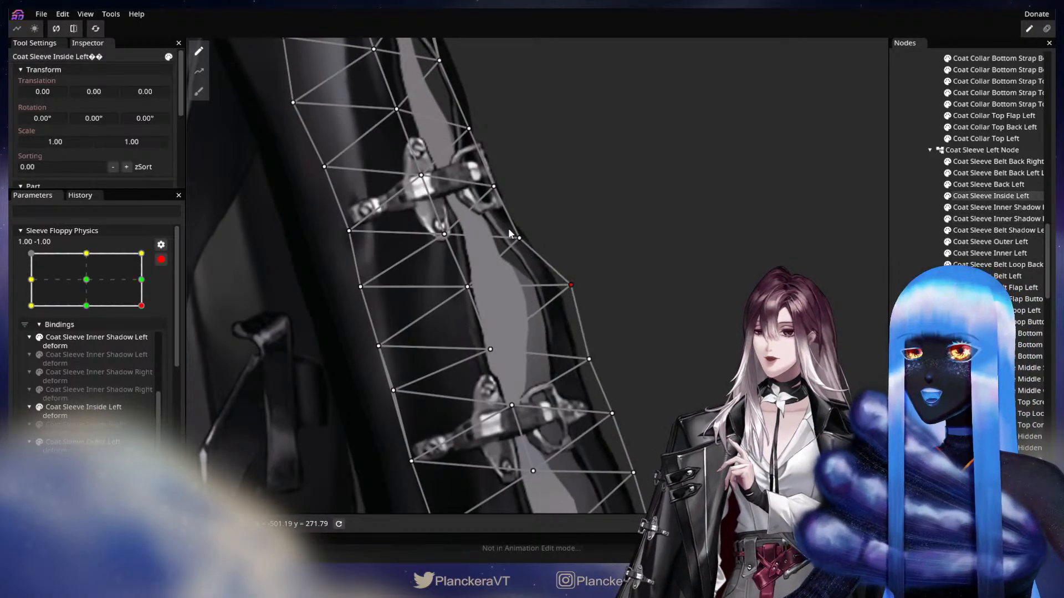
pyautogui.moveTo(531, 226); pyautogui.dragTo(588, 289)
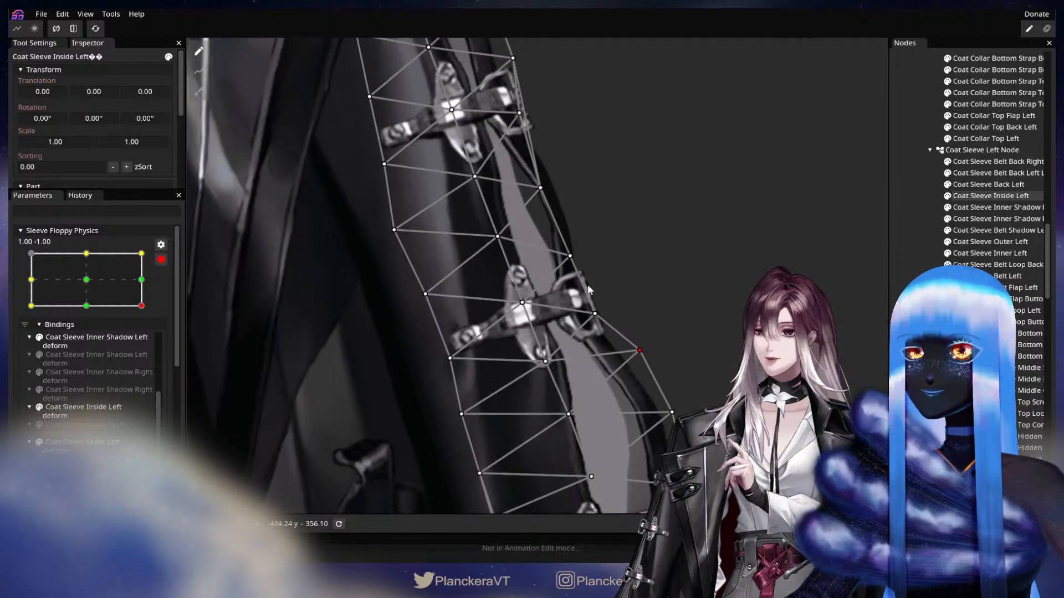
pyautogui.moveTo(541, 189); pyautogui.dragTo(570, 170)
pyautogui.moveTo(576, 254); pyautogui.dragTo(586, 250)
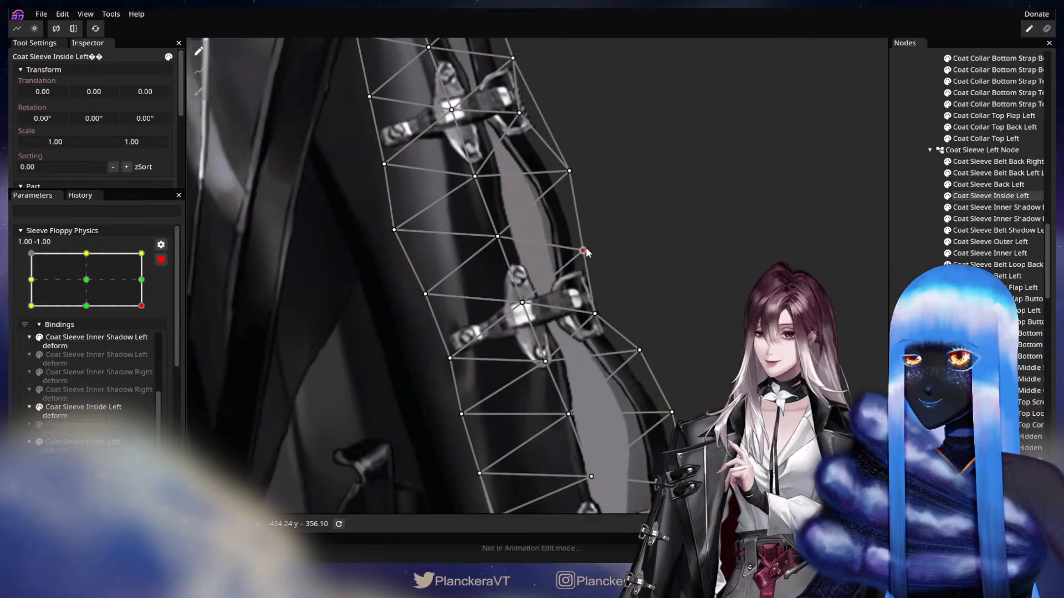
pyautogui.moveTo(603, 184); pyautogui.dragTo(567, 164)
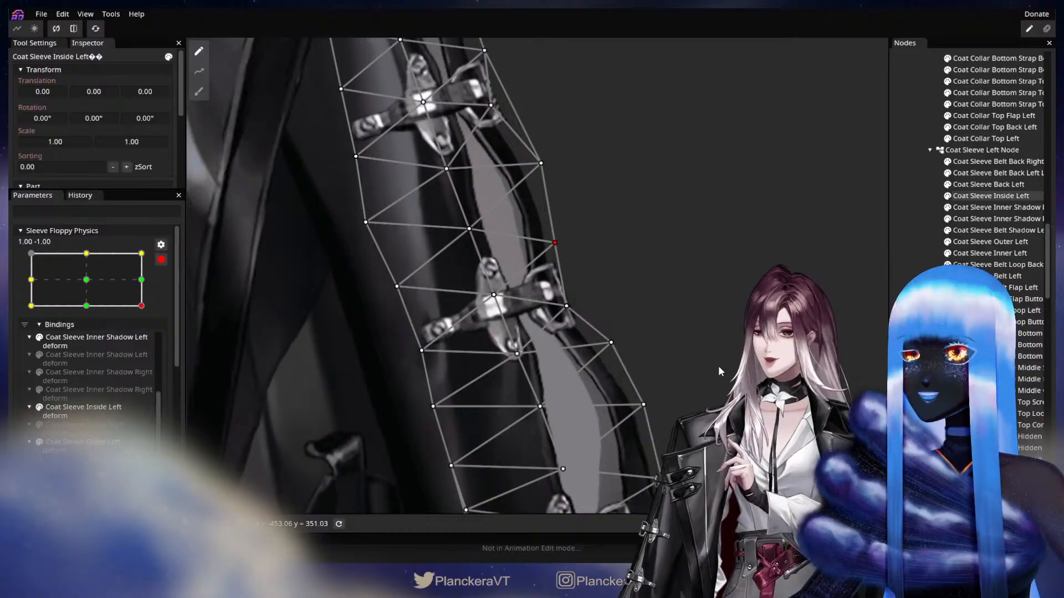
# Nudge the Coat Sleeve Inner Shadow Left mesh outward between the upper belts with the size 76 Circle Brush, then deselect it
pyautogui.moveTo(739, 471)
pyautogui.mouseDown()
pyautogui.moveTo(660, 374)
pyautogui.moveTo(601, 233)
pyautogui.mouseUp()
pyautogui.moveTo(622, 327); pyautogui.dragTo(612, 247)
pyautogui.scroll(-3, 613, 247)
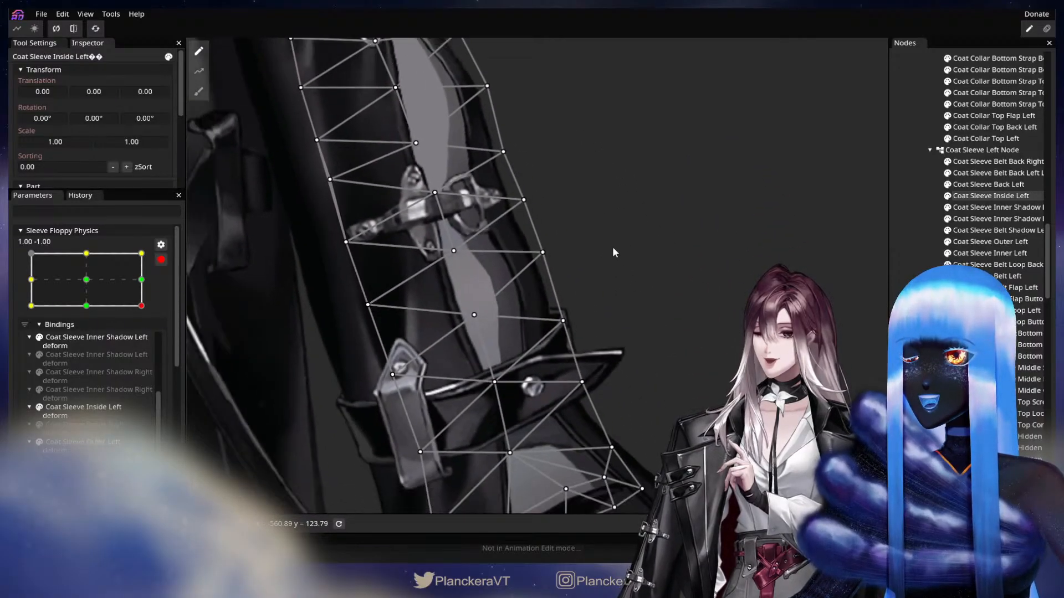
pyautogui.moveTo(569, 161); pyautogui.dragTo(640, 343)
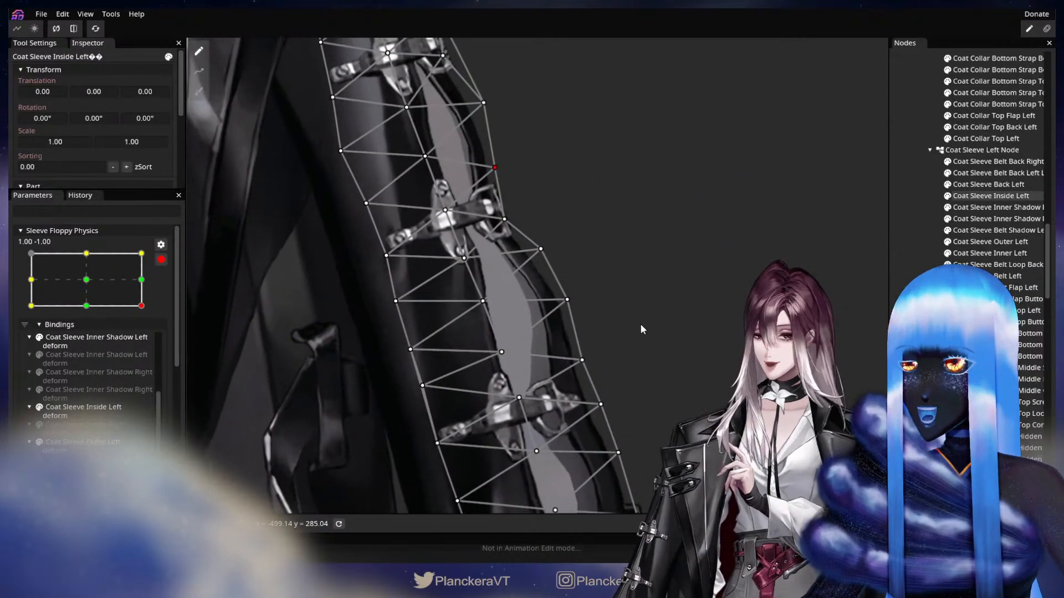
pyautogui.scroll(1, 640, 324)
pyautogui.moveTo(138, 304)
pyautogui.mouseDown()
pyautogui.moveTo(141, 294)
pyautogui.moveTo(97, 277)
pyautogui.moveTo(148, 307)
pyautogui.moveTo(91, 278)
pyautogui.moveTo(155, 304)
pyautogui.mouseUp()
pyautogui.moveTo(490, 179); pyautogui.dragTo(586, 291)
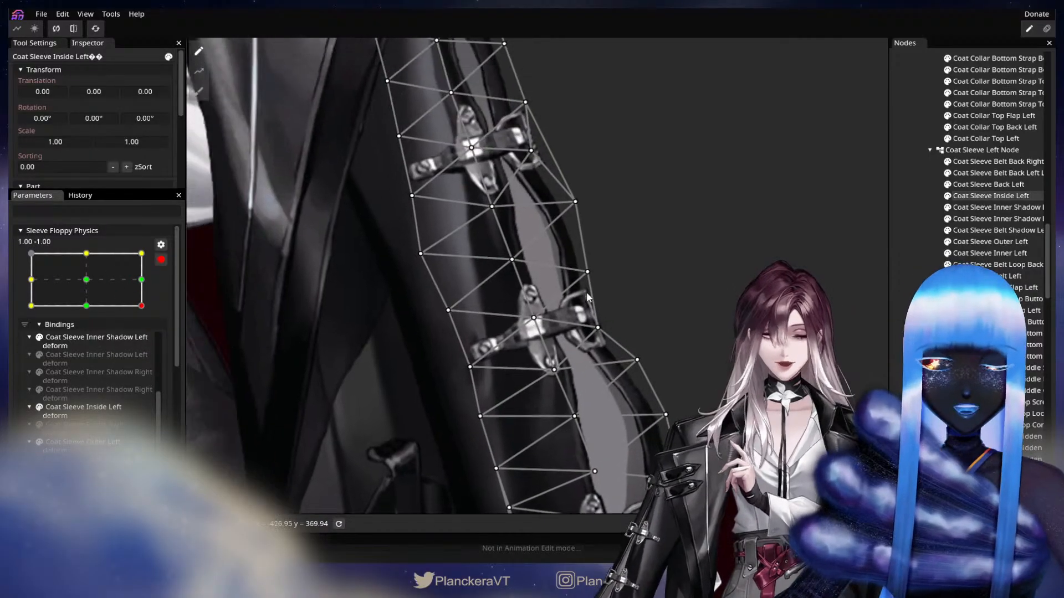
pyautogui.click(989, 207)
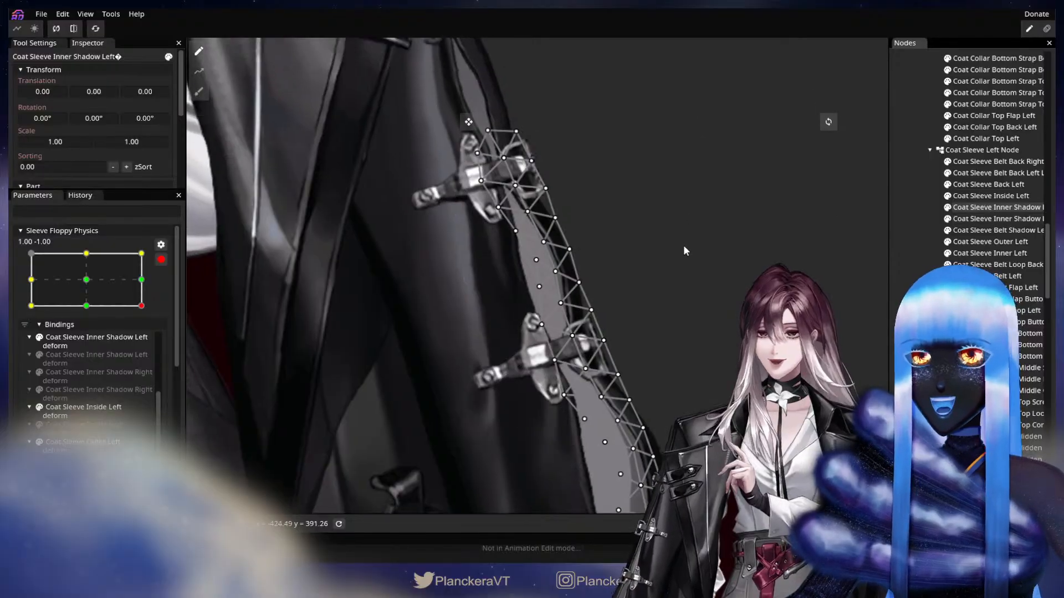
pyautogui.click(199, 91)
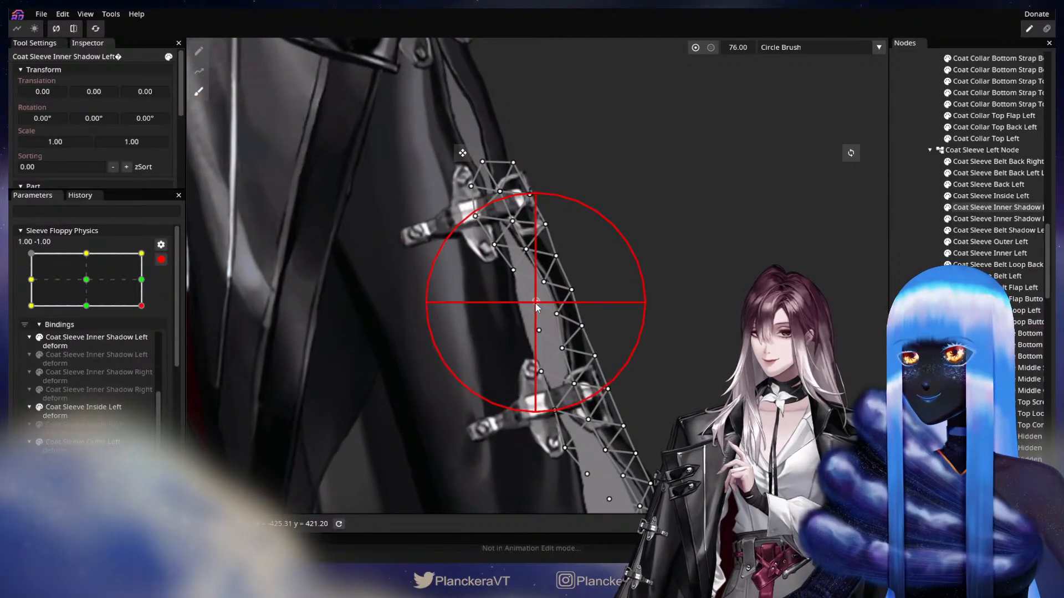
pyautogui.moveTo(538, 301); pyautogui.dragTo(541, 299)
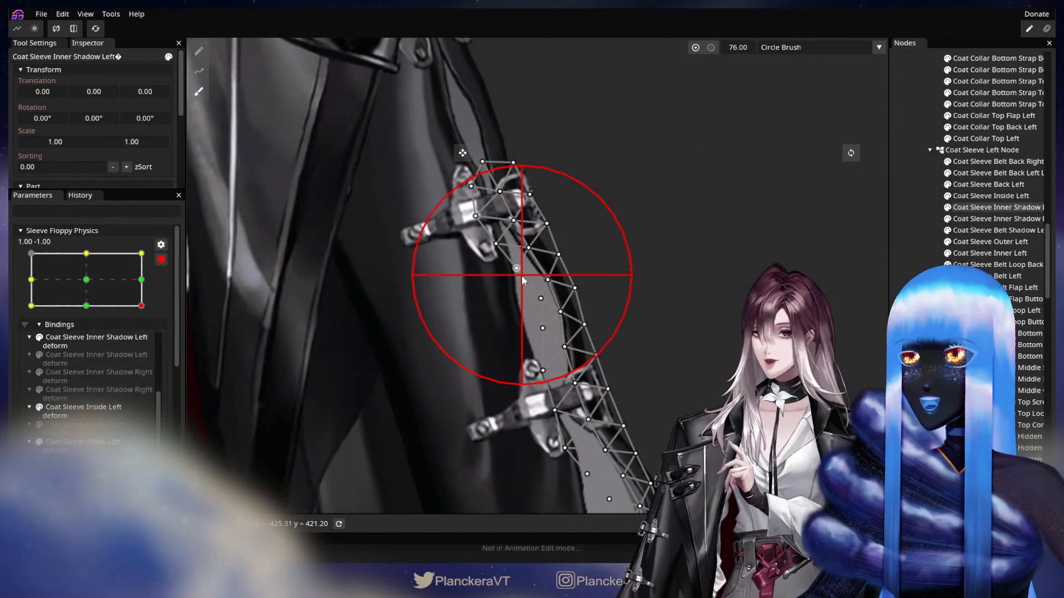
pyautogui.click(901, 288)
pyautogui.scroll(-2, 686, 368)
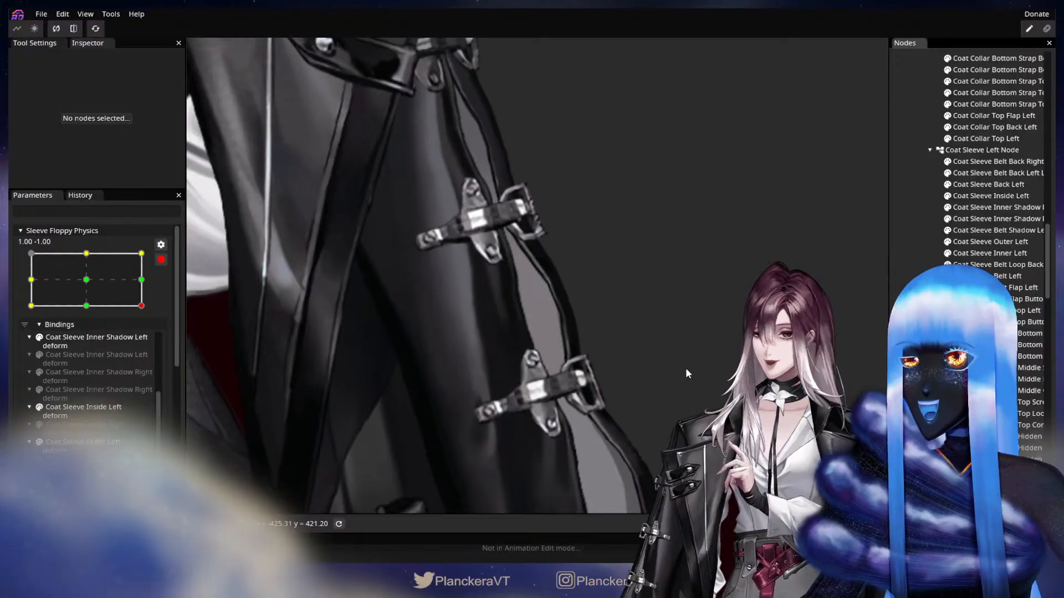
# Move the Coat Sleeve Inner Shadow Left vertex just above the lower of the two upper belts further into the opening
pyautogui.scroll(4, 687, 366)
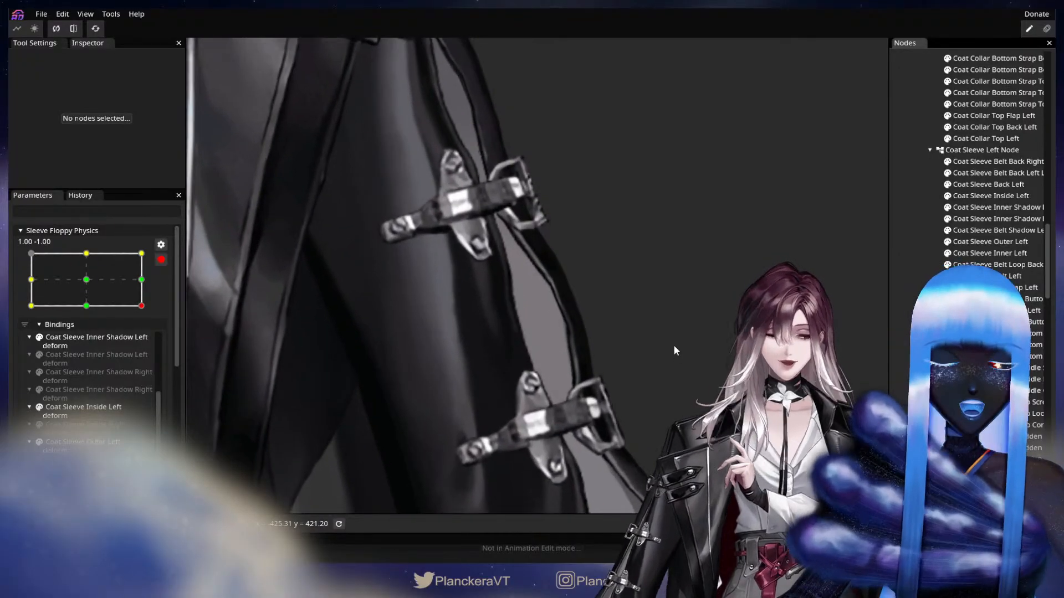
pyautogui.scroll(3, 693, 357)
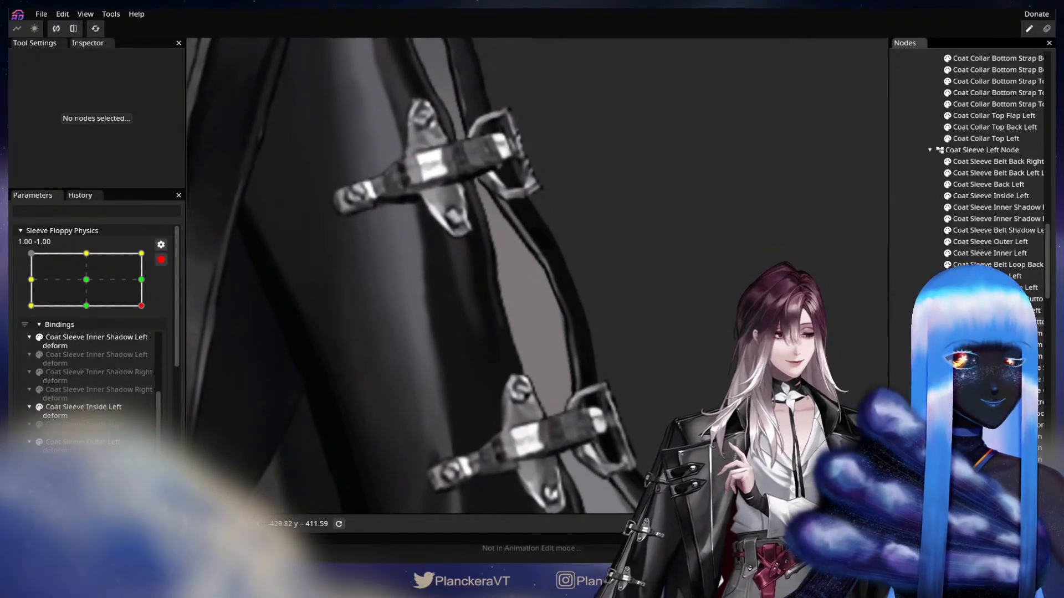
pyautogui.click(1000, 208)
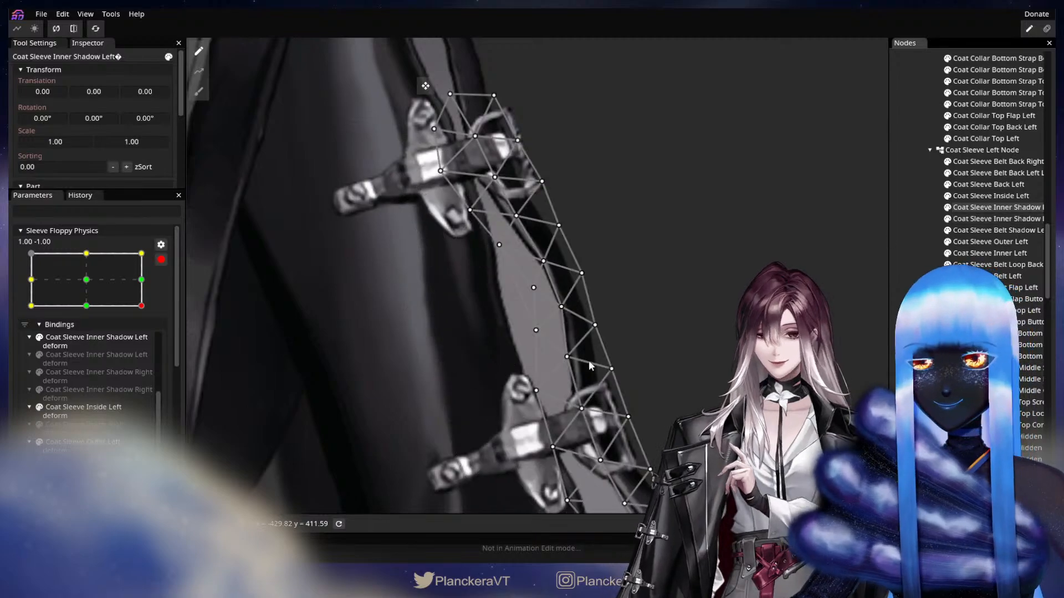
pyautogui.moveTo(571, 357); pyautogui.dragTo(547, 362)
# Adjust the inner-edge vertex of Coat Sleeve Outer Left midway between the two upper belts, then deselect the part
pyautogui.click(1002, 254)
pyautogui.click(1014, 242)
pyautogui.click(1023, 253)
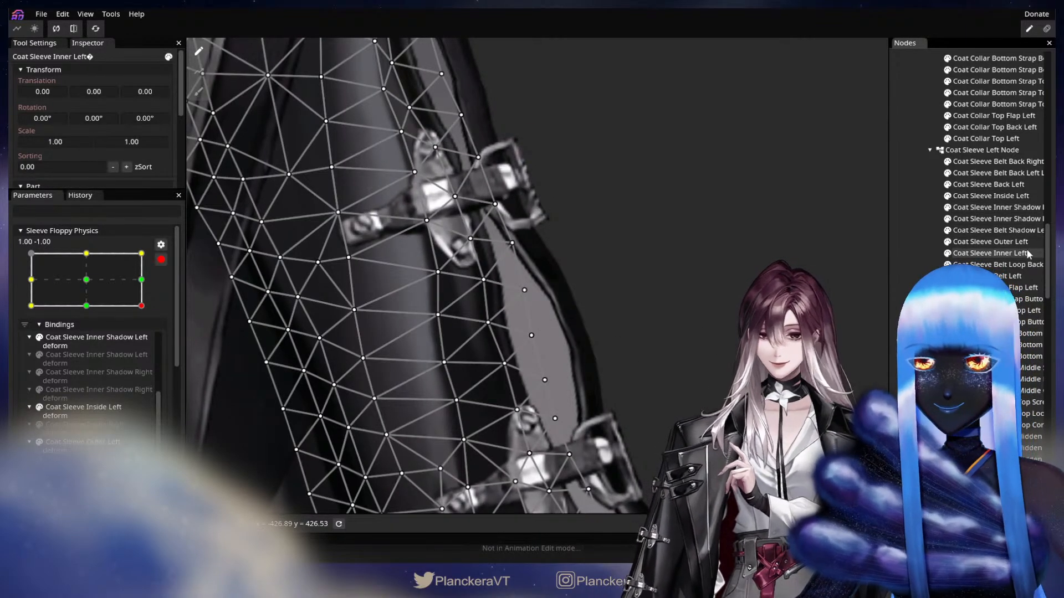
pyautogui.click(1003, 251)
pyautogui.click(1002, 245)
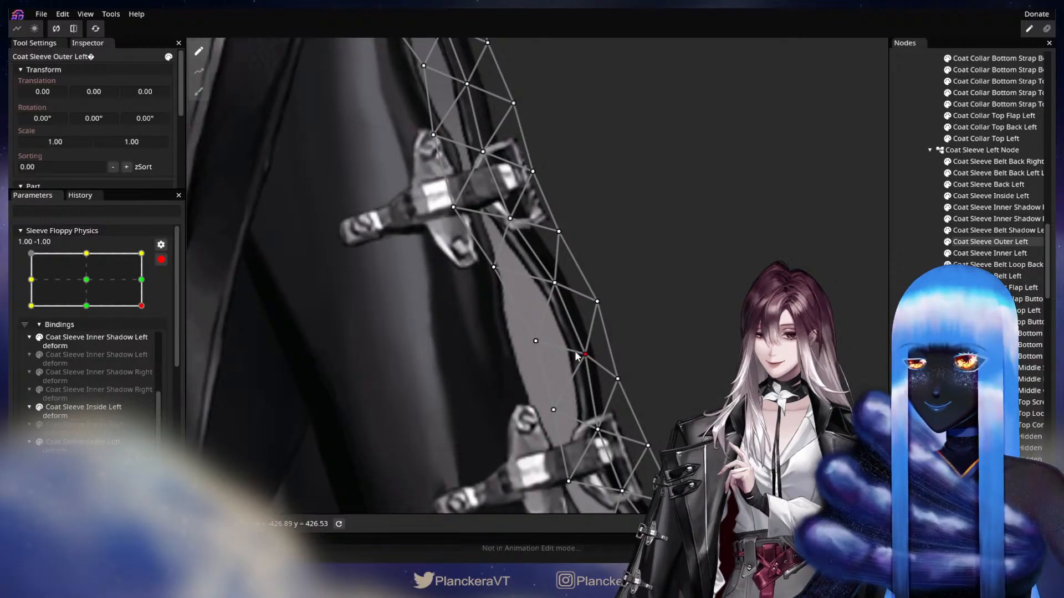
pyautogui.press('Escape')
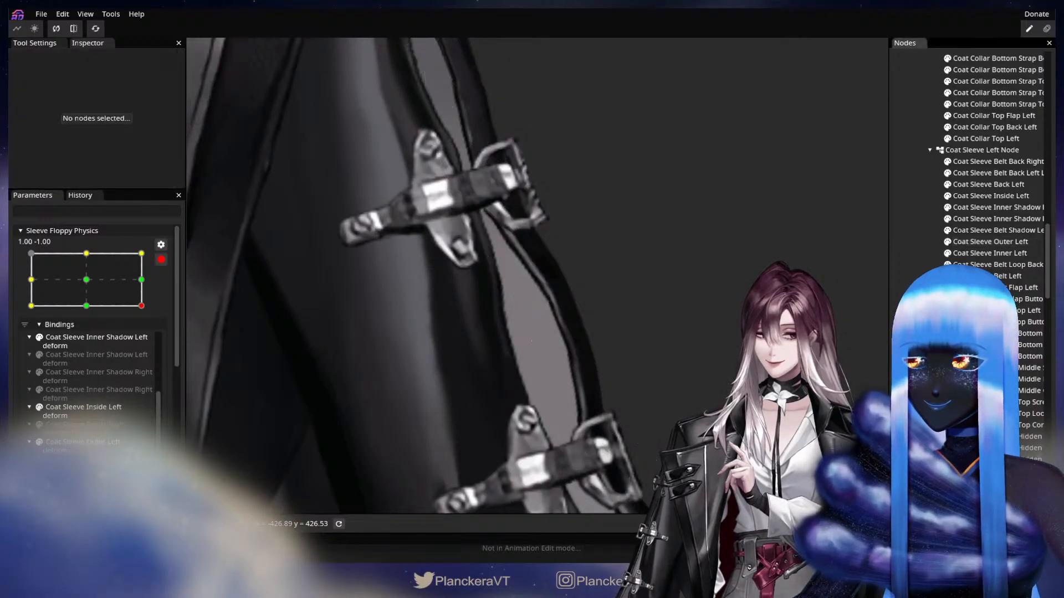
# Adjust the Coat Sleeve Inner Left vertex beside the opening just below the belt buckle, then deselect the part
pyautogui.moveTo(596, 329); pyautogui.dragTo(628, 337)
pyautogui.scroll(1, 627, 338)
pyautogui.click(1006, 252)
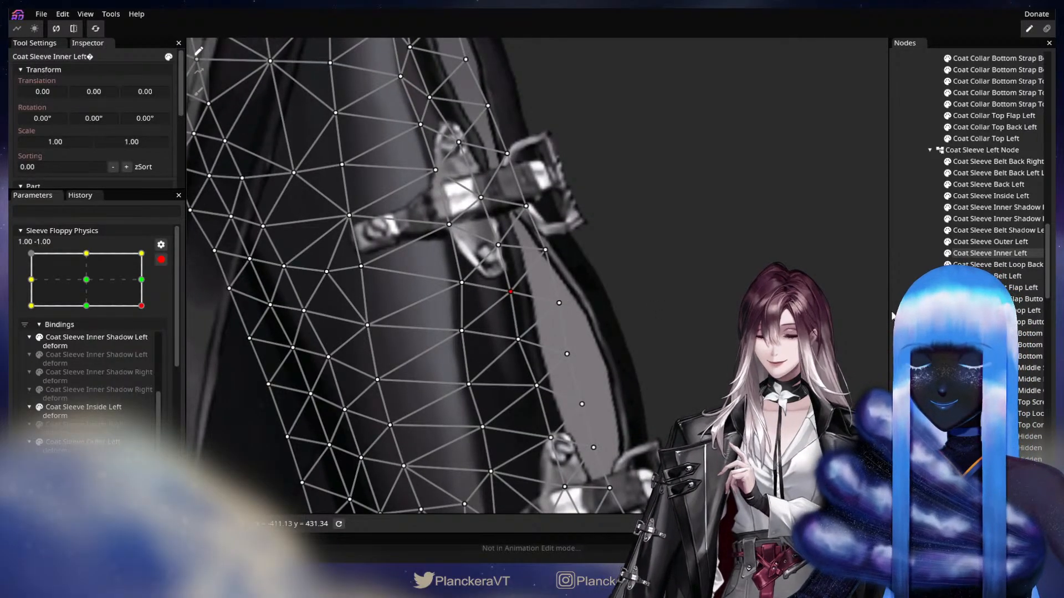
pyautogui.press('Escape')
pyautogui.scroll(-3, 690, 310)
pyautogui.scroll(-4, 698, 360)
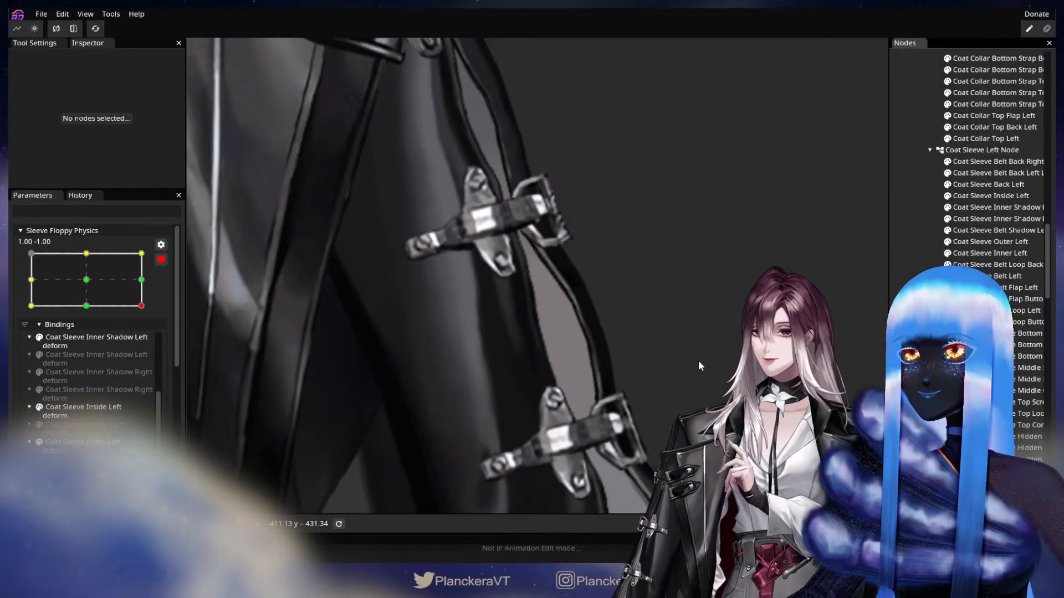
# Shift the inner-edge vertex of Coat Sleeve Outer Left slightly inward in the narrow gap below the collar straps, then deselect it
pyautogui.scroll(5, 660, 398)
pyautogui.scroll(3, 662, 393)
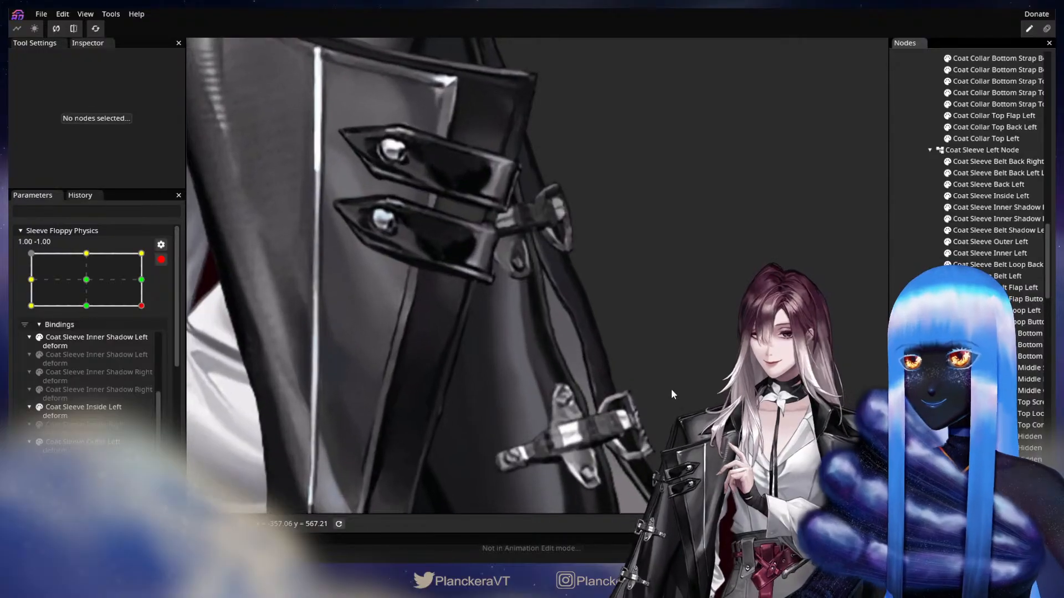
pyautogui.click(990, 242)
pyautogui.scroll(1, 590, 350)
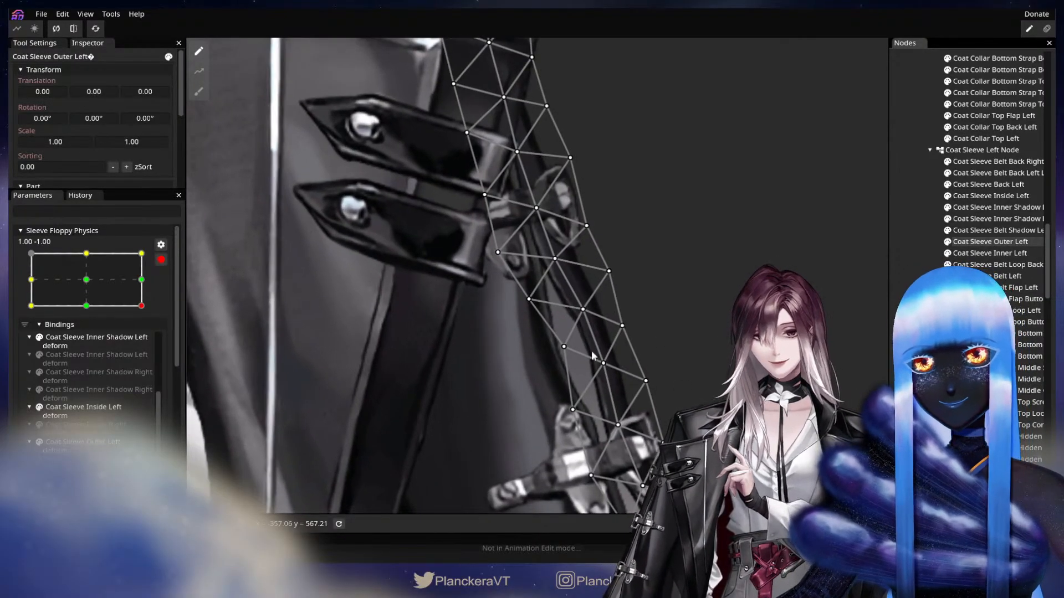
pyautogui.click(562, 348)
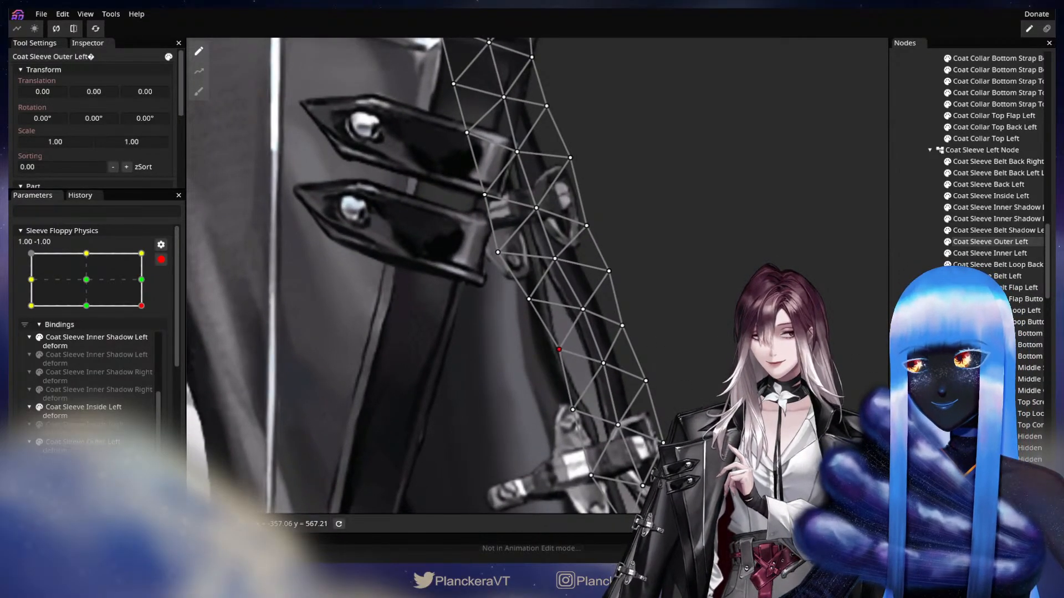
pyautogui.press('Escape')
pyautogui.scroll(-3, 537, 275)
pyautogui.scroll(-2, 537, 276)
# Shift two inner-edge vertices of Coat Sleeve Outer Left slightly inward between the middle and lower belts, then check the sleeve down to the cuff
pyautogui.moveTo(751, 427); pyautogui.dragTo(698, 286)
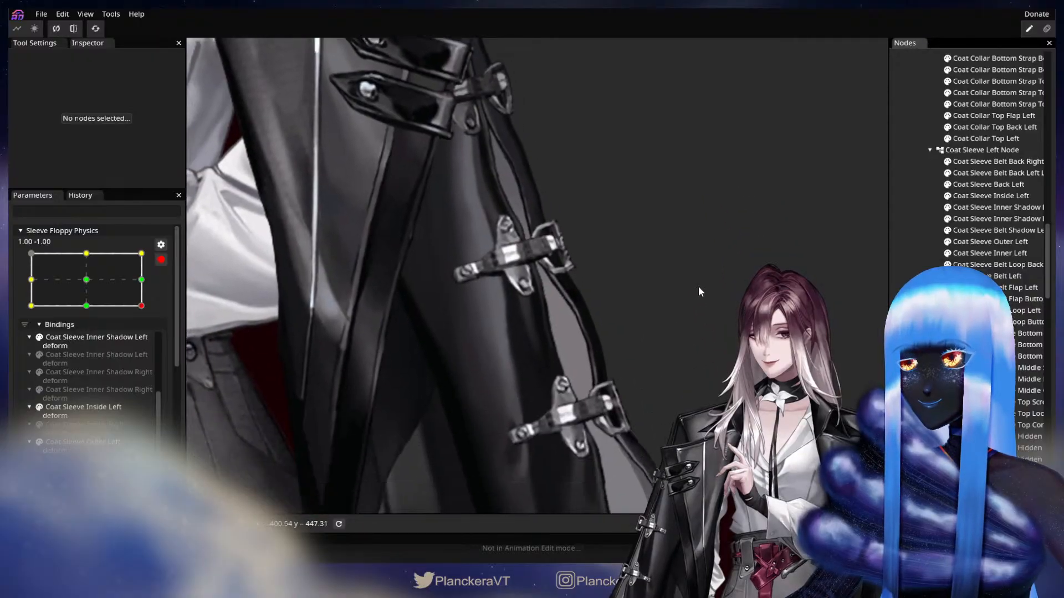
pyautogui.moveTo(723, 507); pyautogui.dragTo(714, 404)
pyautogui.moveTo(712, 366); pyautogui.dragTo(716, 458)
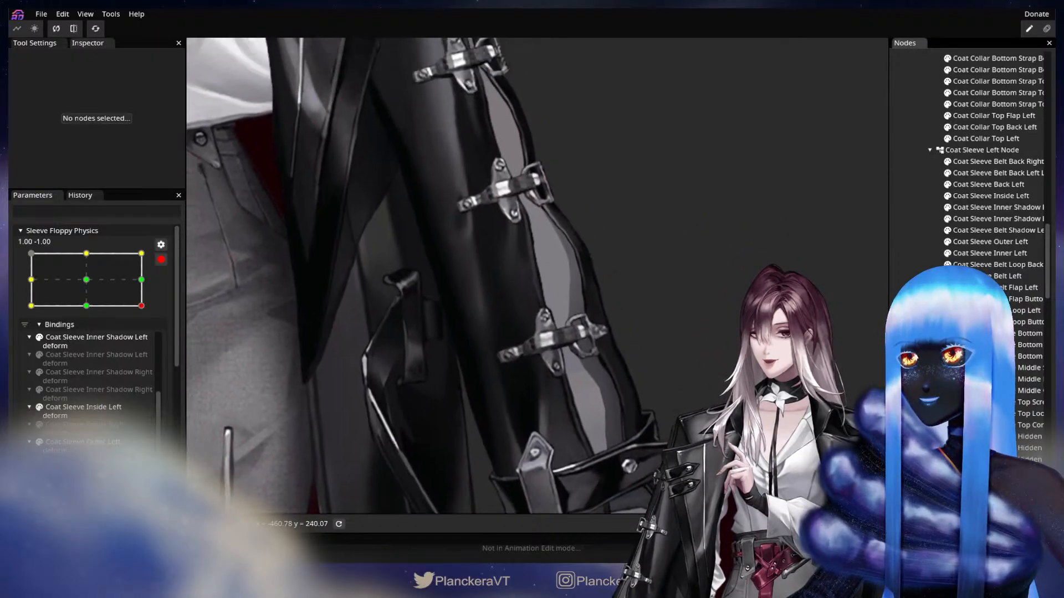
pyautogui.scroll(2, 644, 324)
pyautogui.scroll(2, 596, 299)
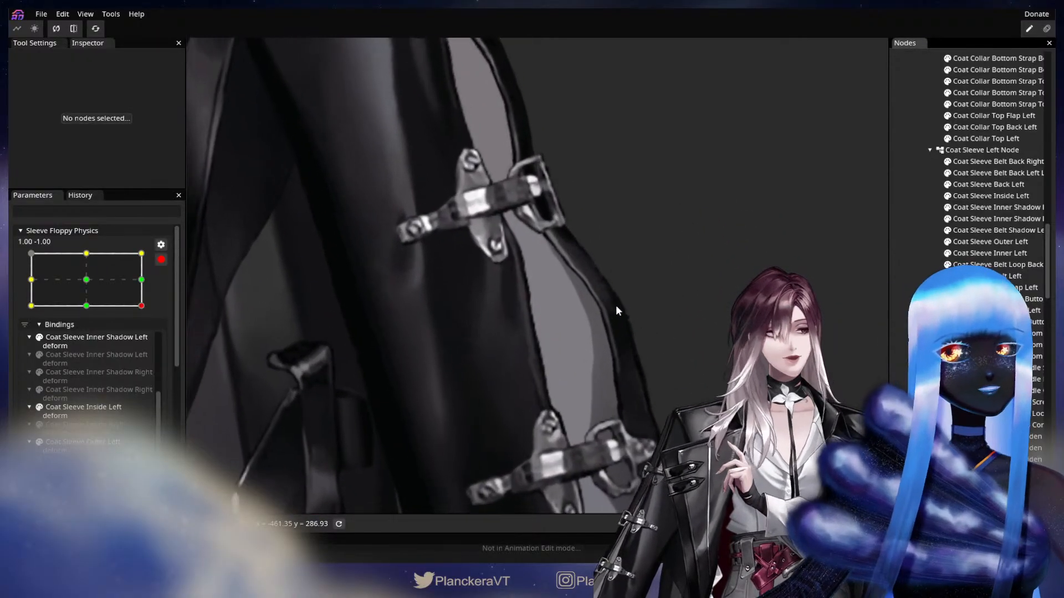
pyautogui.click(1010, 242)
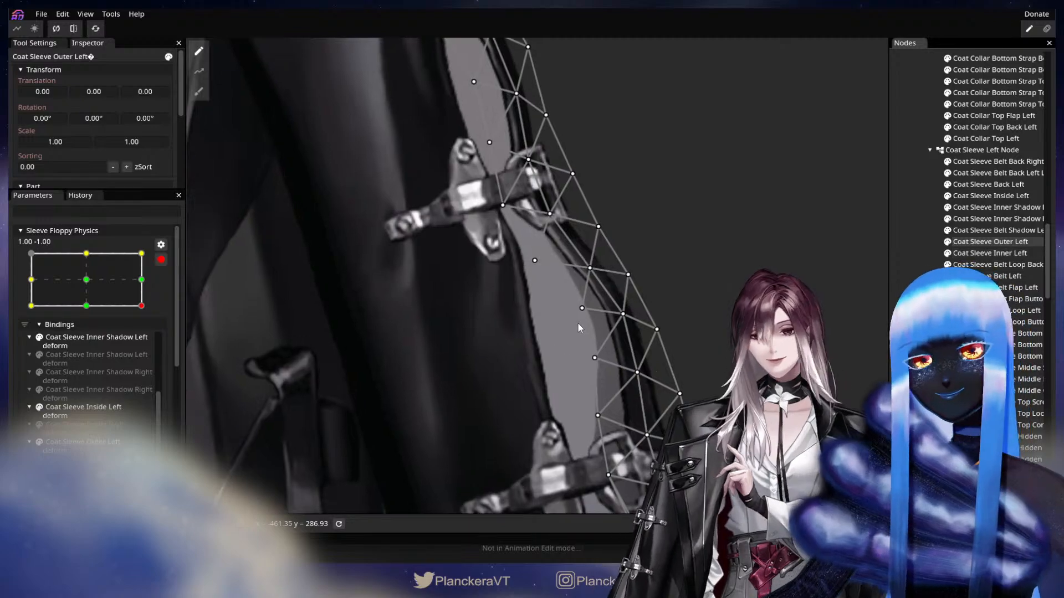
pyautogui.click(596, 358)
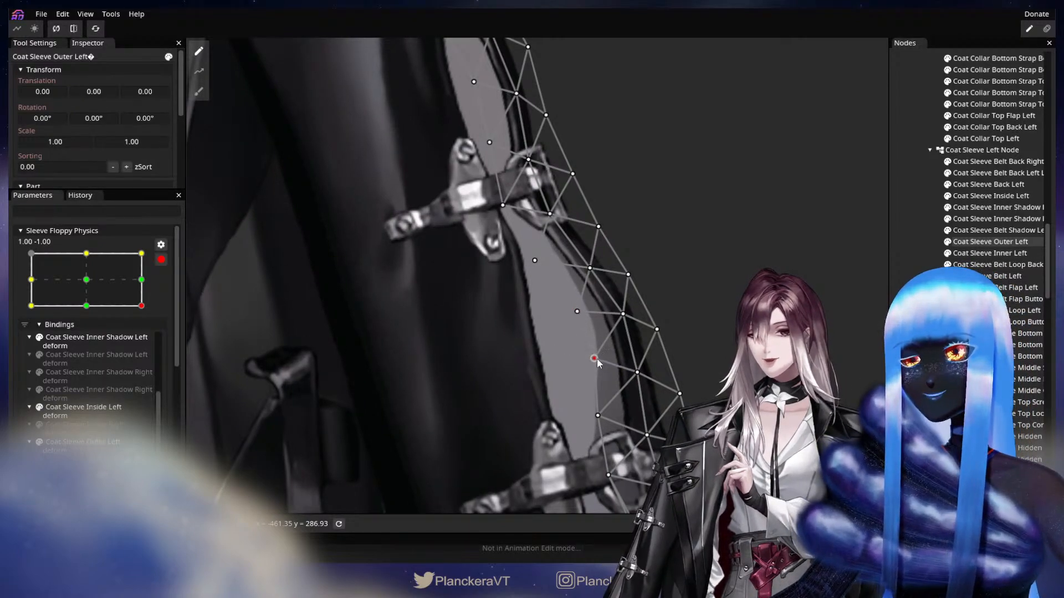
pyautogui.press('Escape')
pyautogui.scroll(-1, 536, 275)
pyautogui.scroll(-3, 537, 276)
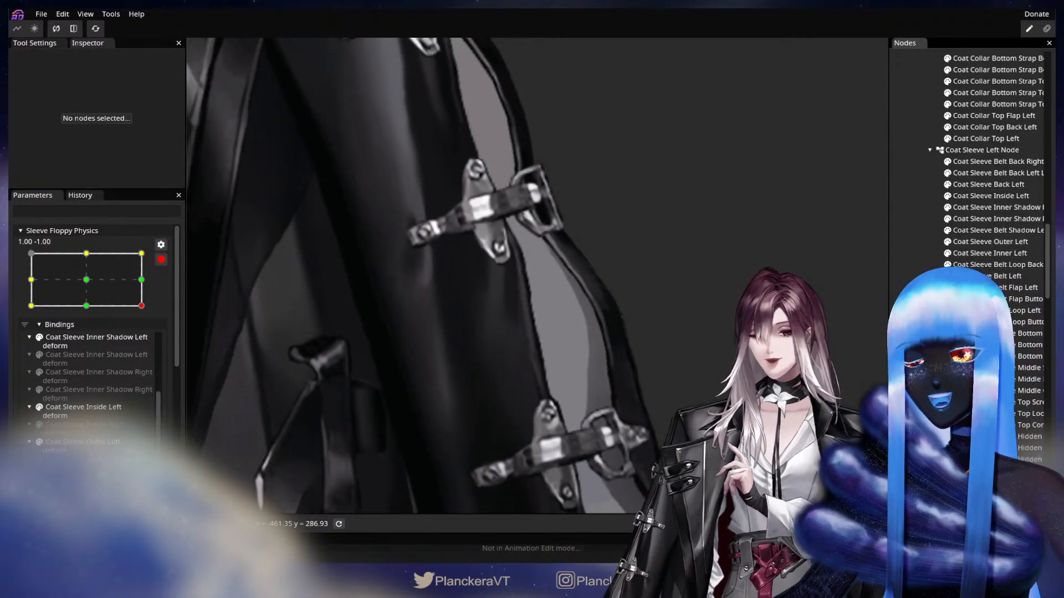
pyautogui.moveTo(537, 276); pyautogui.dragTo(474, 119)
pyautogui.scroll(-3, 540, 347)
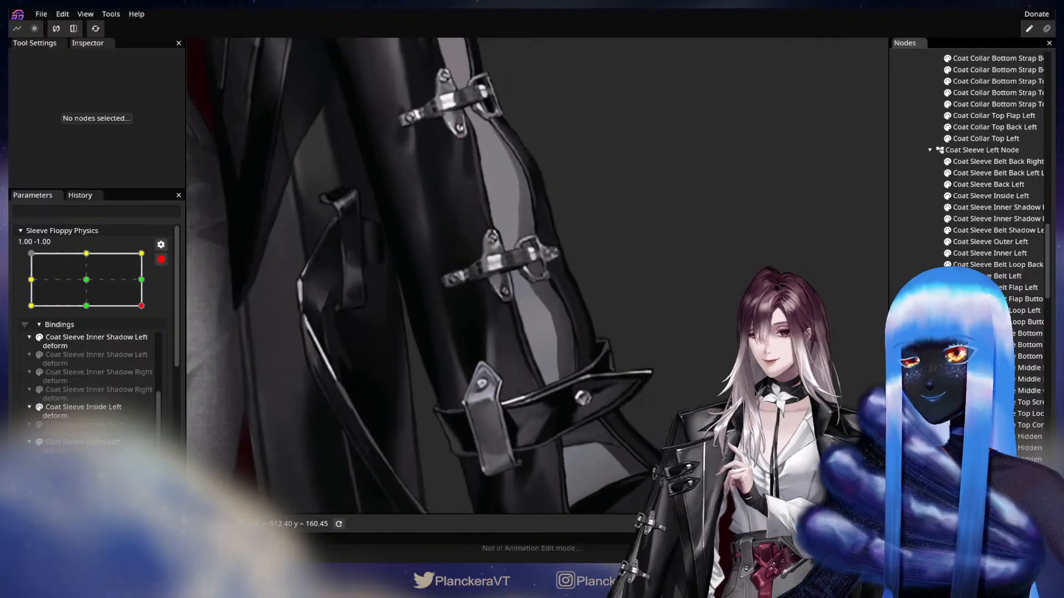
# Adjust the body-side edge vertex of Coat Sleeve Inner Right on the cuff below the belt loop
pyautogui.moveTo(541, 348); pyautogui.dragTo(856, 220)
pyautogui.moveTo(211, 315); pyautogui.dragTo(720, 332)
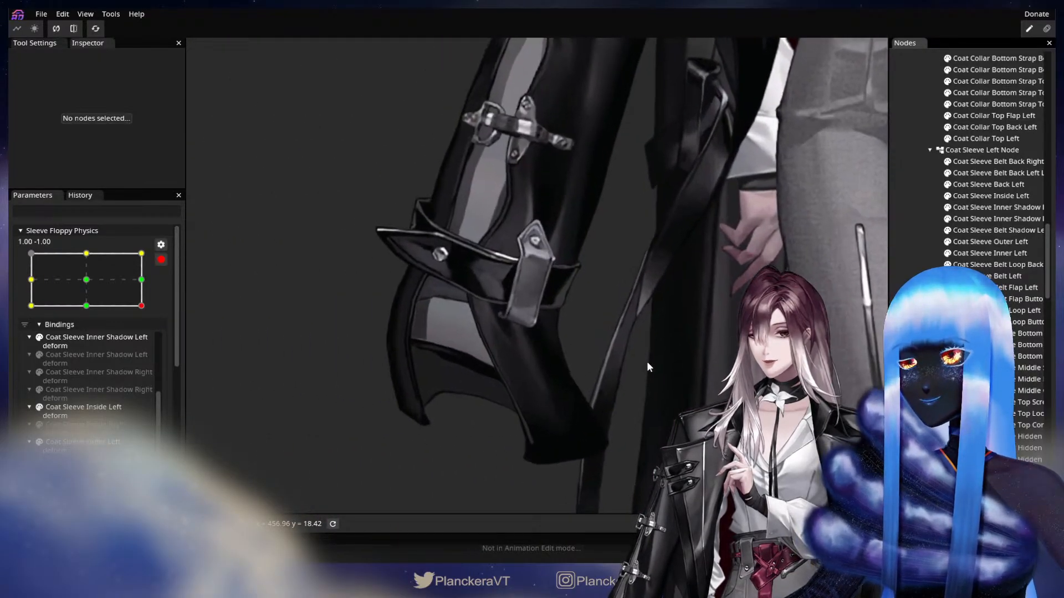
pyautogui.scroll(1, 637, 407)
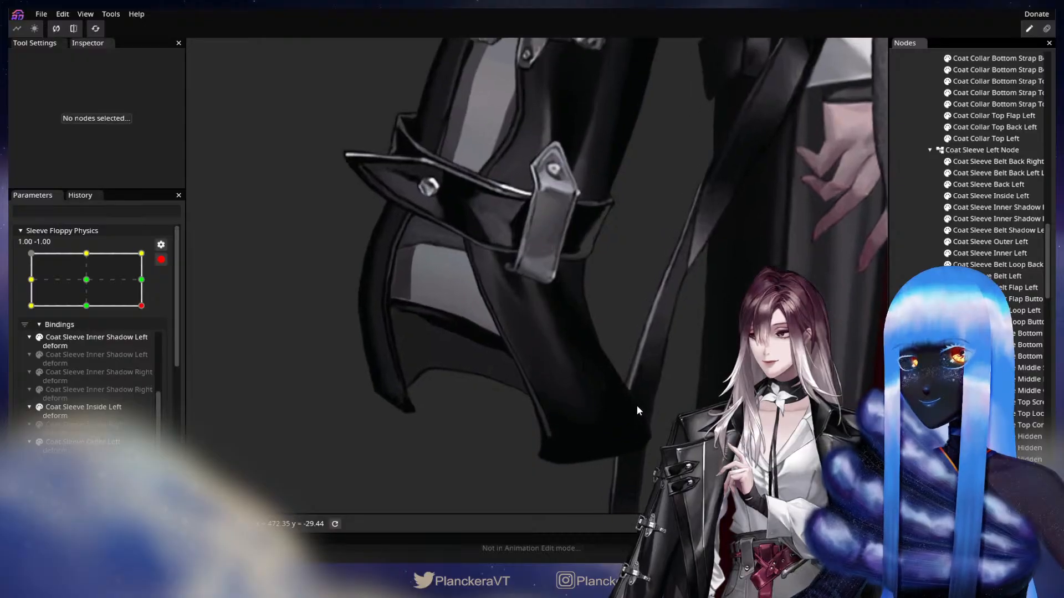
pyautogui.moveTo(583, 319); pyautogui.dragTo(542, 333)
pyautogui.scroll(1, 674, 353)
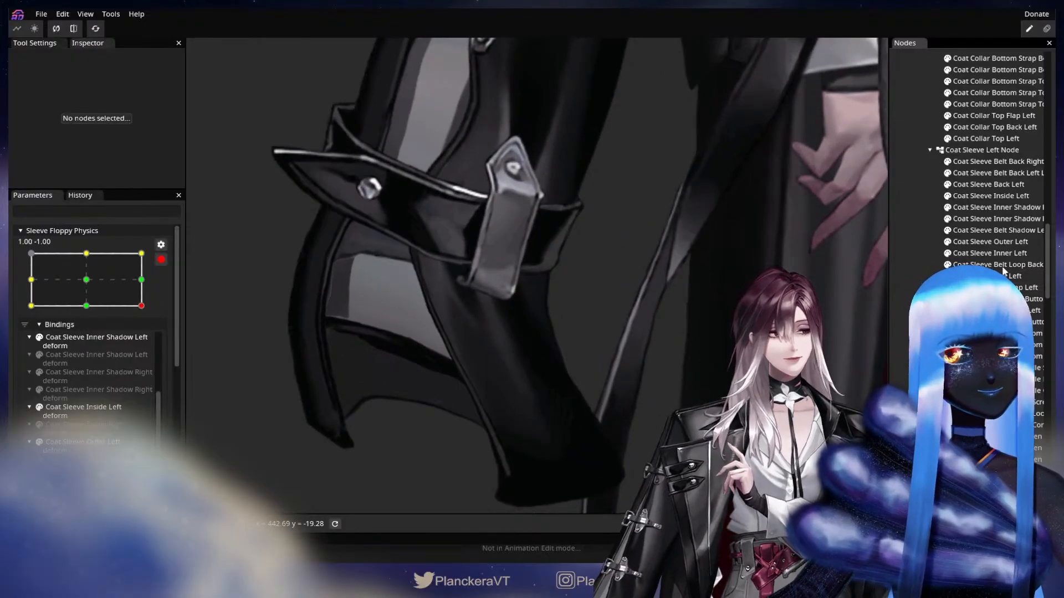
pyautogui.click(990, 252)
pyautogui.scroll(-5, 986, 166)
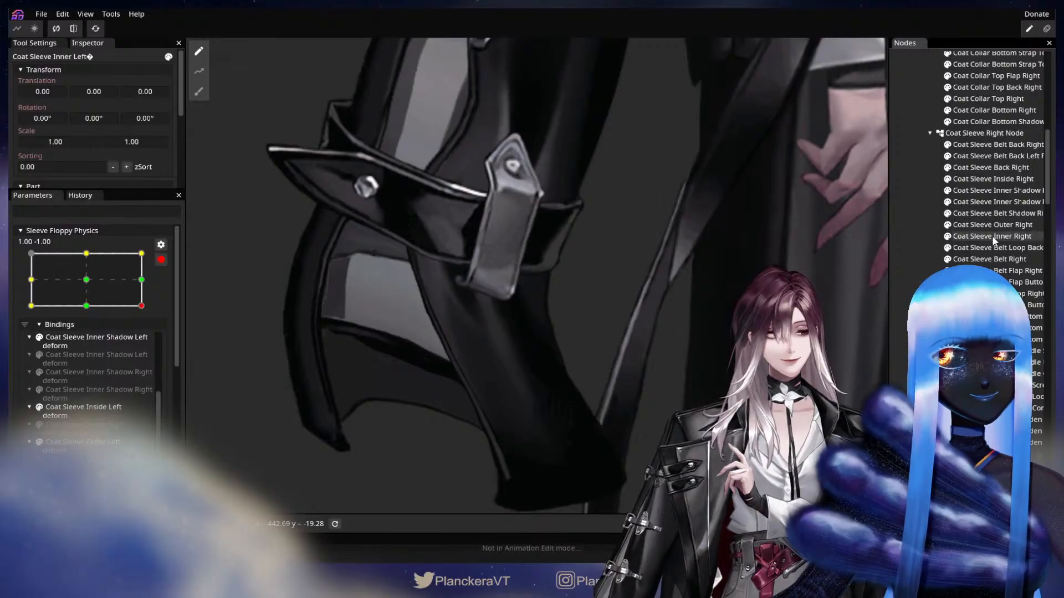
pyautogui.click(991, 237)
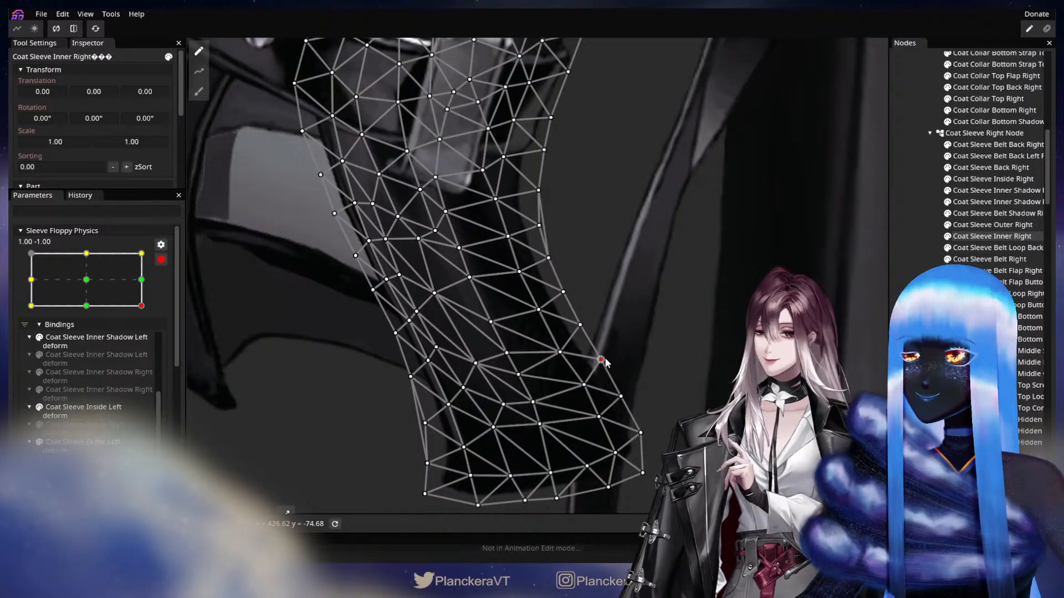
pyautogui.moveTo(653, 222); pyautogui.dragTo(680, 356)
pyautogui.scroll(-3, 680, 355)
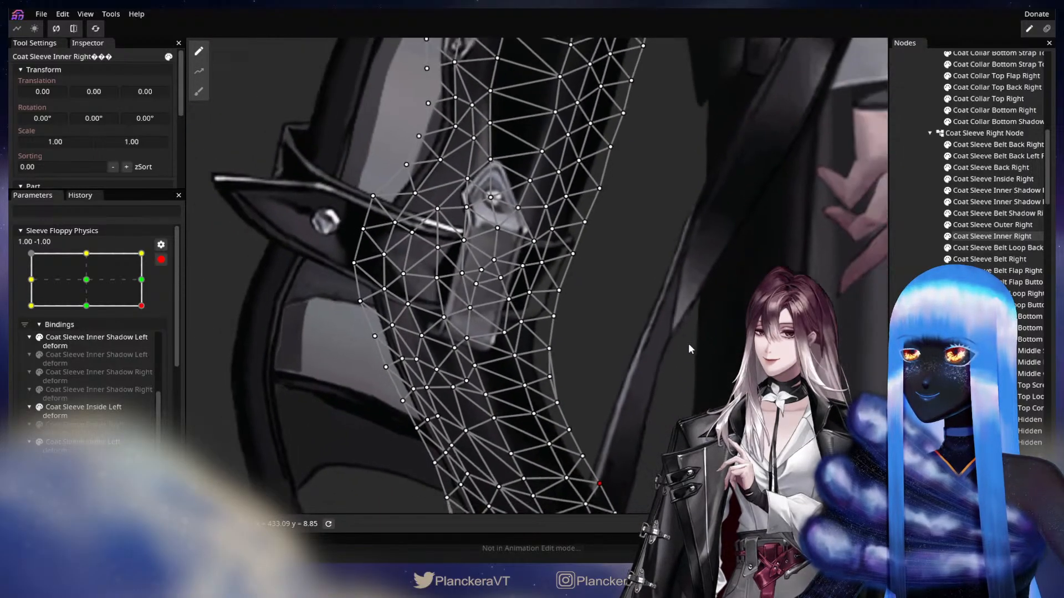
pyautogui.moveTo(720, 255); pyautogui.dragTo(722, 316)
pyautogui.scroll(-2, 699, 369)
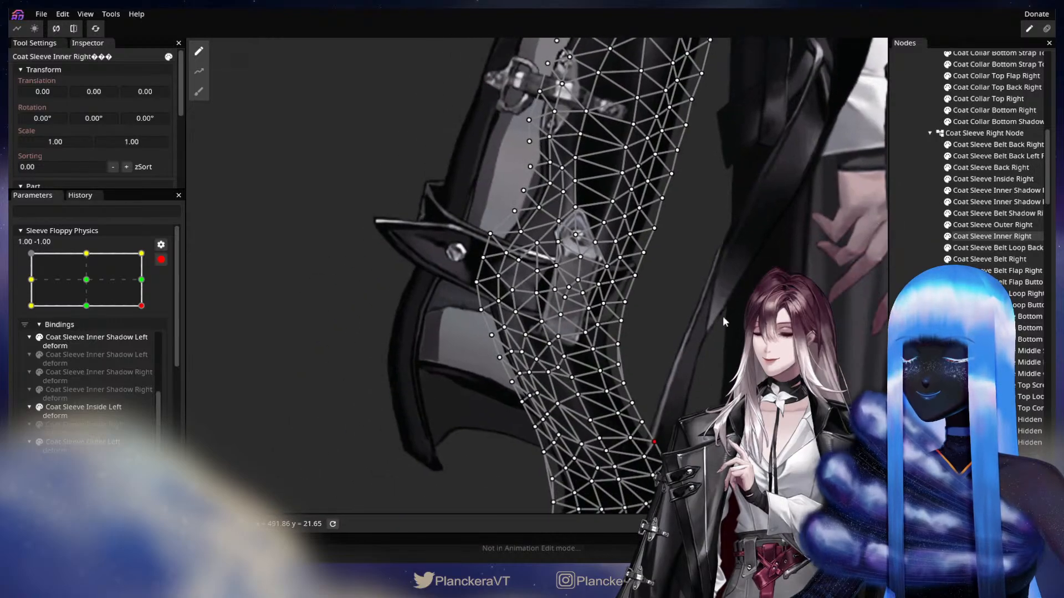
# Shift the two lowest outer-edge vertices of Coat Sleeve Inside Right outward below the belt so the mesh reaches the sleeve's outer edge
pyautogui.moveTo(465, 392); pyautogui.dragTo(580, 411)
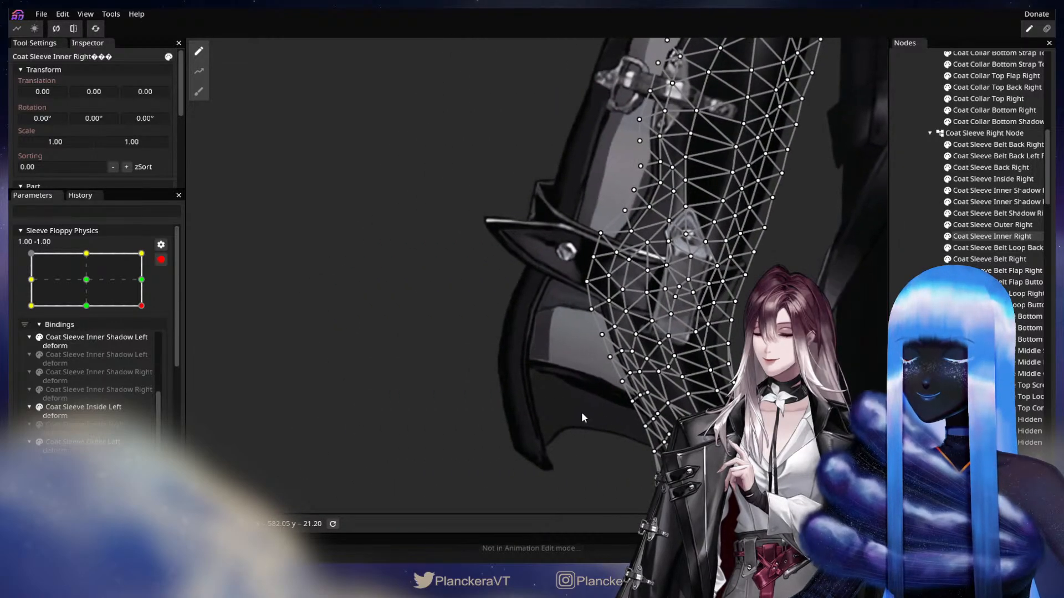
pyautogui.scroll(2, 583, 410)
pyautogui.scroll(1, 591, 410)
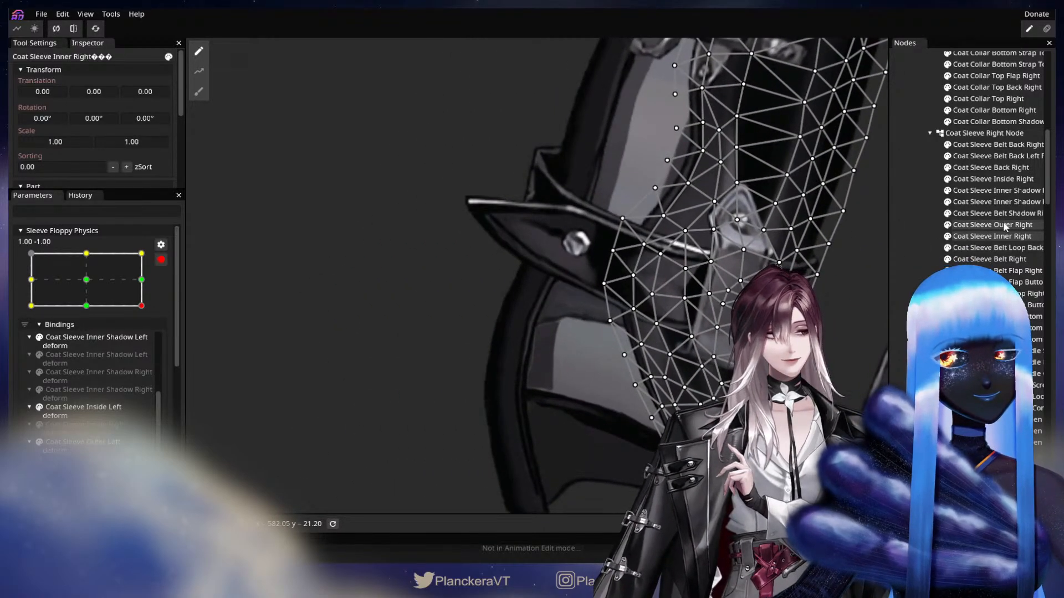
pyautogui.click(978, 180)
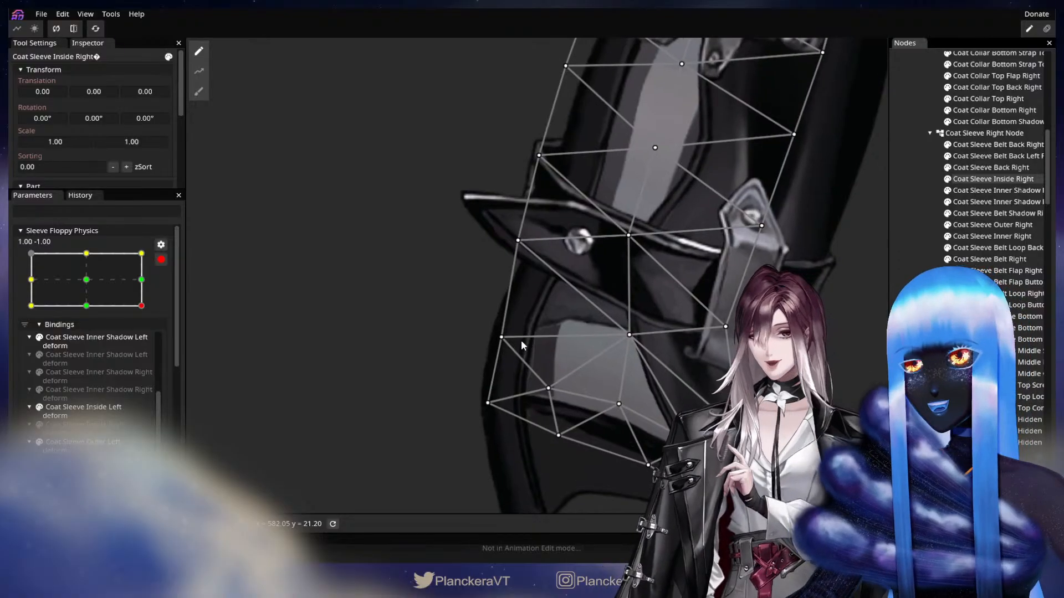
pyautogui.click(488, 403)
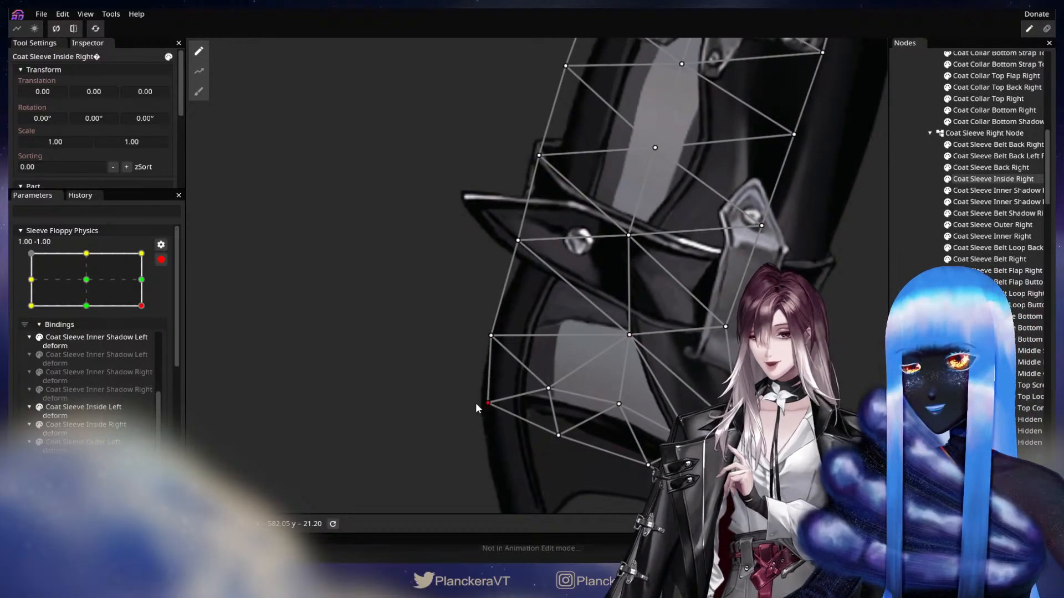
pyautogui.moveTo(480, 402); pyautogui.dragTo(488, 405)
pyautogui.moveTo(491, 336); pyautogui.dragTo(489, 337)
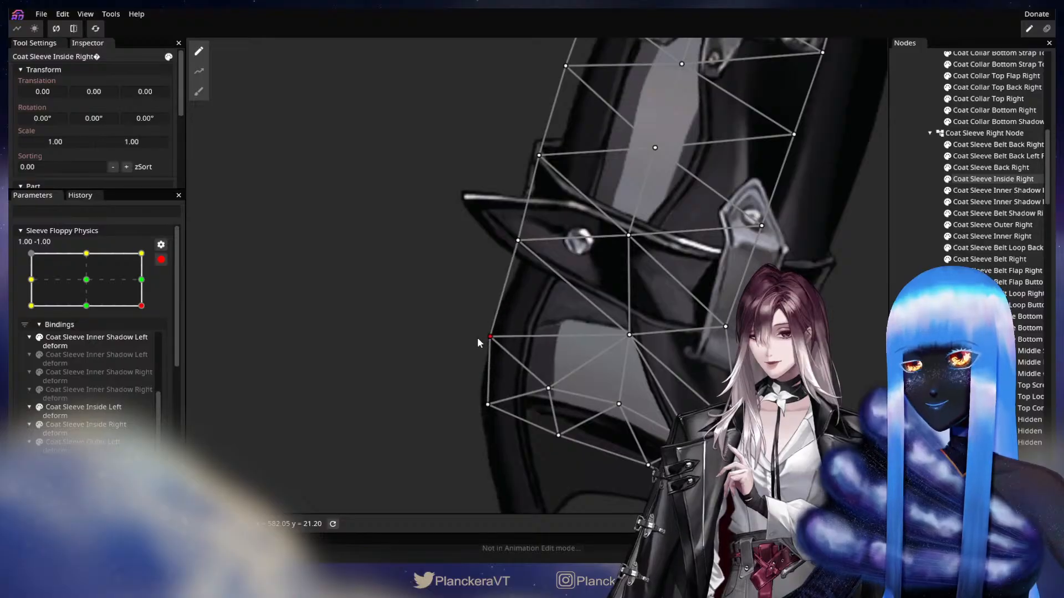
# Adjust the lower vertices of the outer-side Coat Sleeve Inner Shadow Right part beside the cuff opening, then deselect it
pyautogui.click(1003, 202)
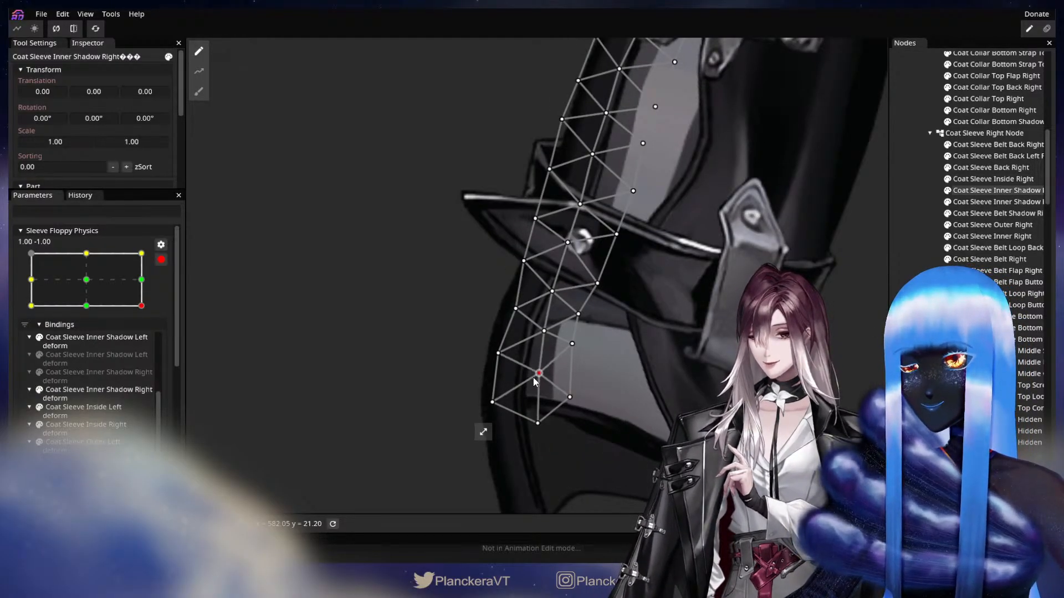
pyautogui.moveTo(664, 276); pyautogui.dragTo(620, 417)
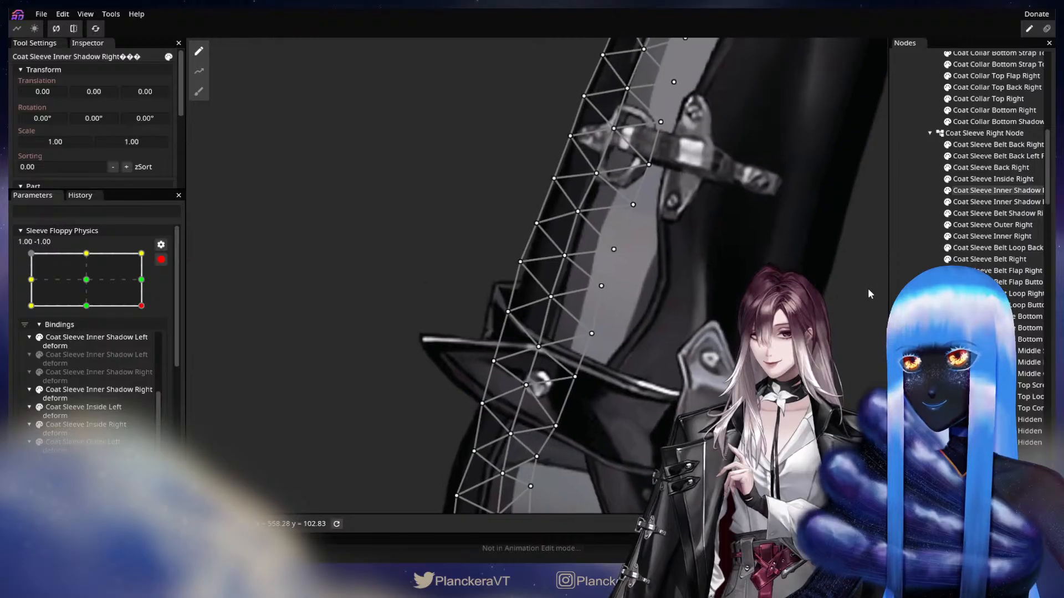
pyautogui.click(901, 265)
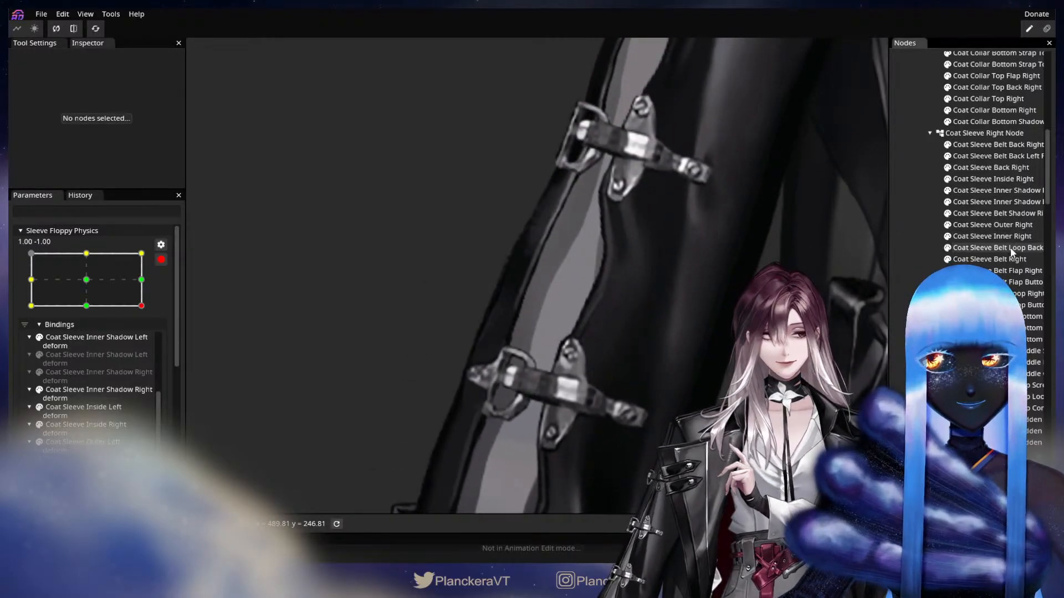
# Shift the opening-side vertex of the second Coat Sleeve Inner Shadow Right part slightly inward just below the upper buckle
pyautogui.click(1011, 203)
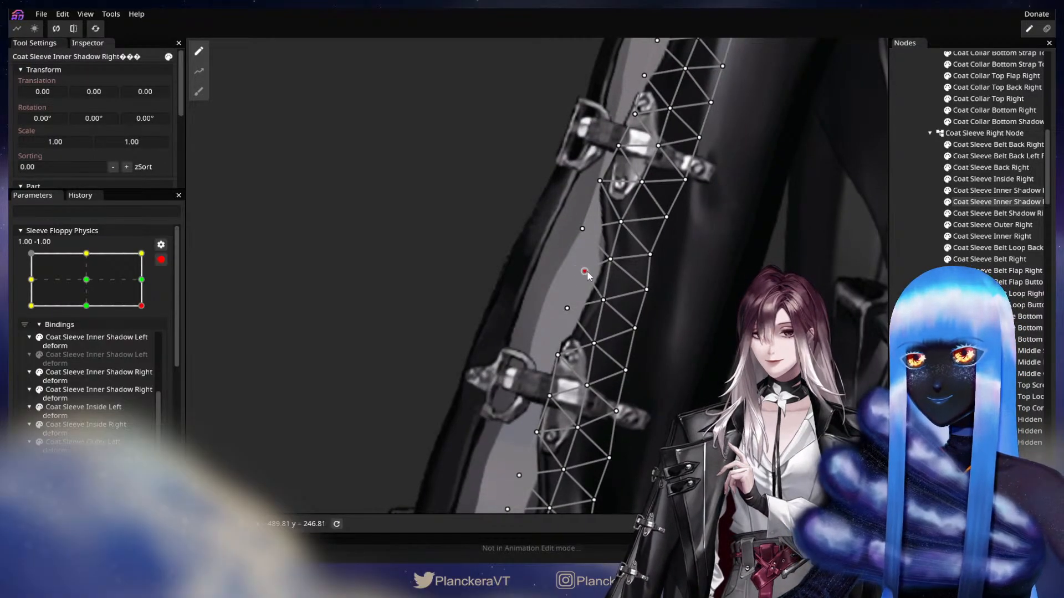
pyautogui.moveTo(585, 229); pyautogui.dragTo(594, 230)
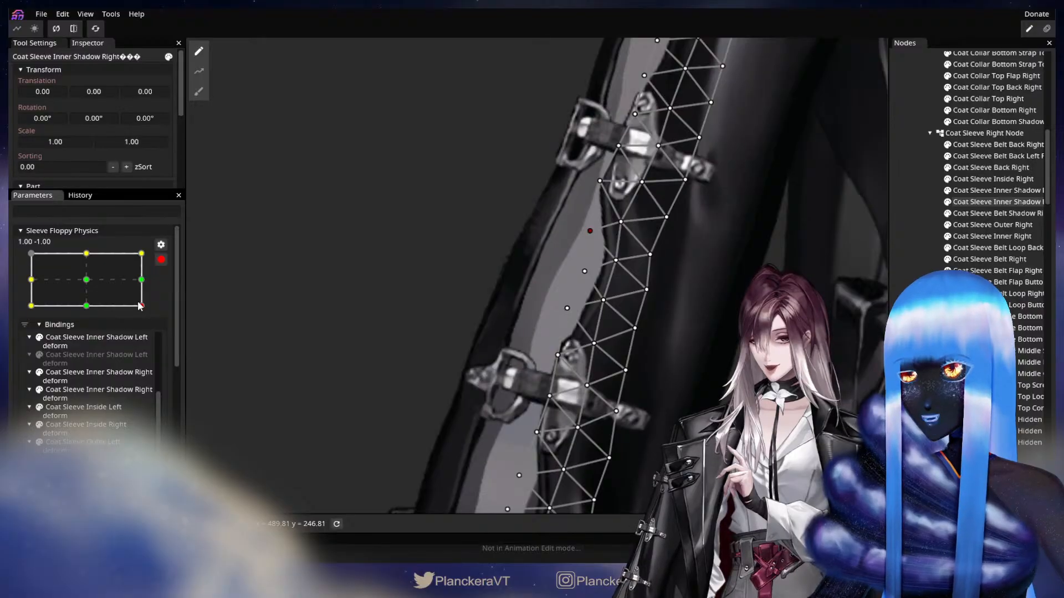
pyautogui.moveTo(141, 306)
pyautogui.mouseDown()
pyautogui.moveTo(141, 281)
pyautogui.moveTo(143, 304)
pyautogui.mouseUp()
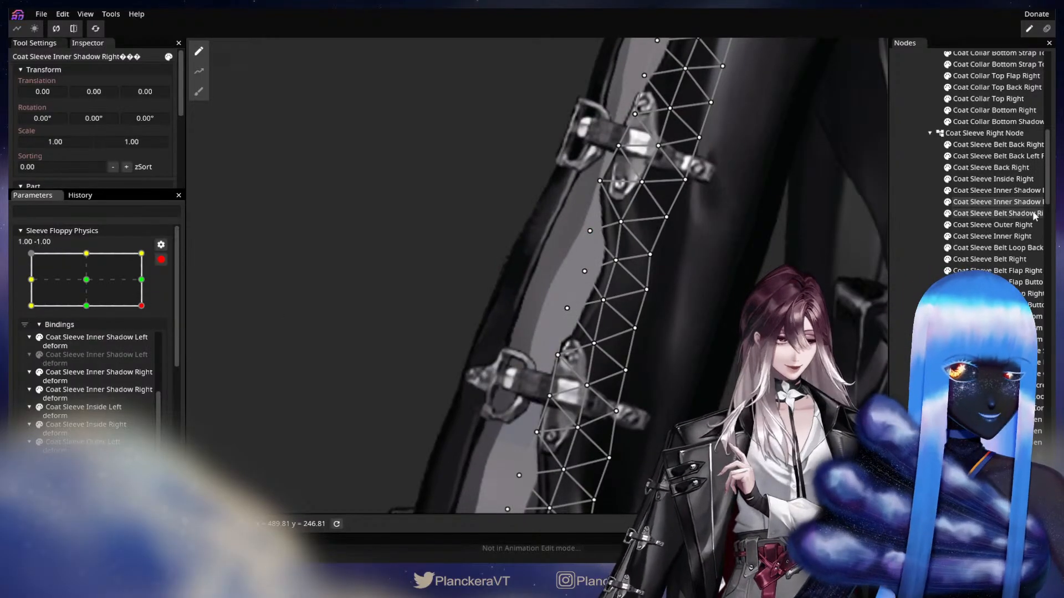
# Move the opening-side vertices of the first Coat Sleeve Inner Shadow Right part inward between the two buckles, then deselect and recheck the keypoint
pyautogui.click(977, 190)
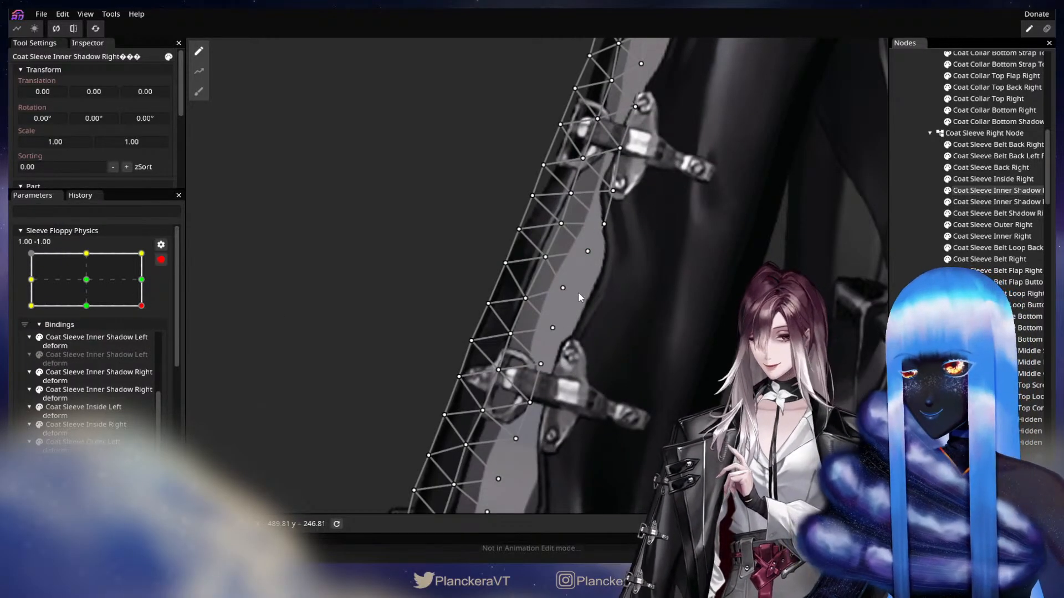
pyautogui.click(564, 288)
pyautogui.moveTo(553, 327); pyautogui.dragTo(571, 339)
pyautogui.click(868, 313)
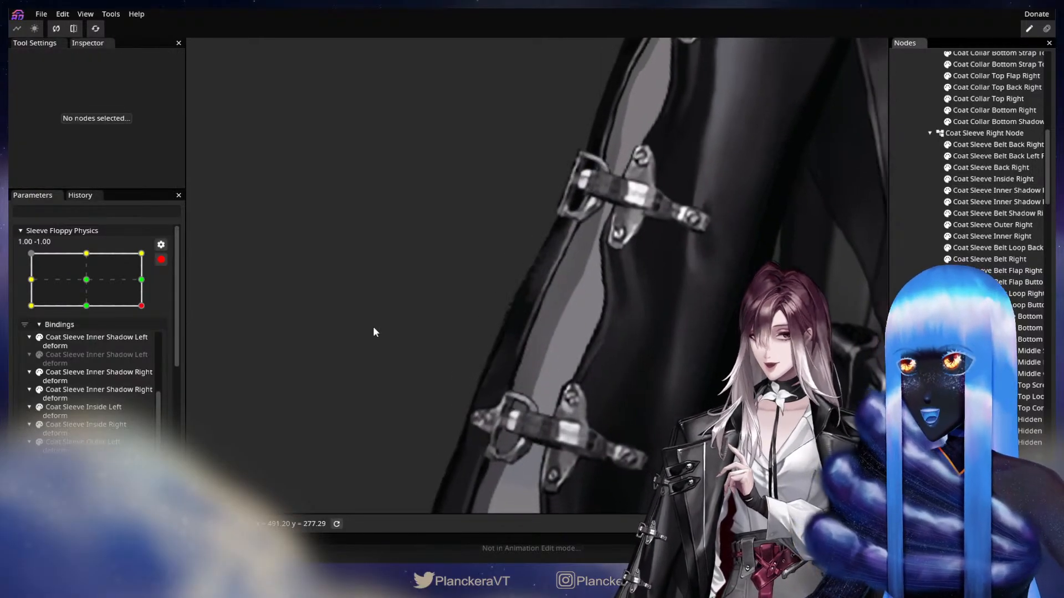
pyautogui.moveTo(139, 302)
pyautogui.mouseDown()
pyautogui.moveTo(101, 281)
pyautogui.moveTo(157, 310)
pyautogui.mouseUp()
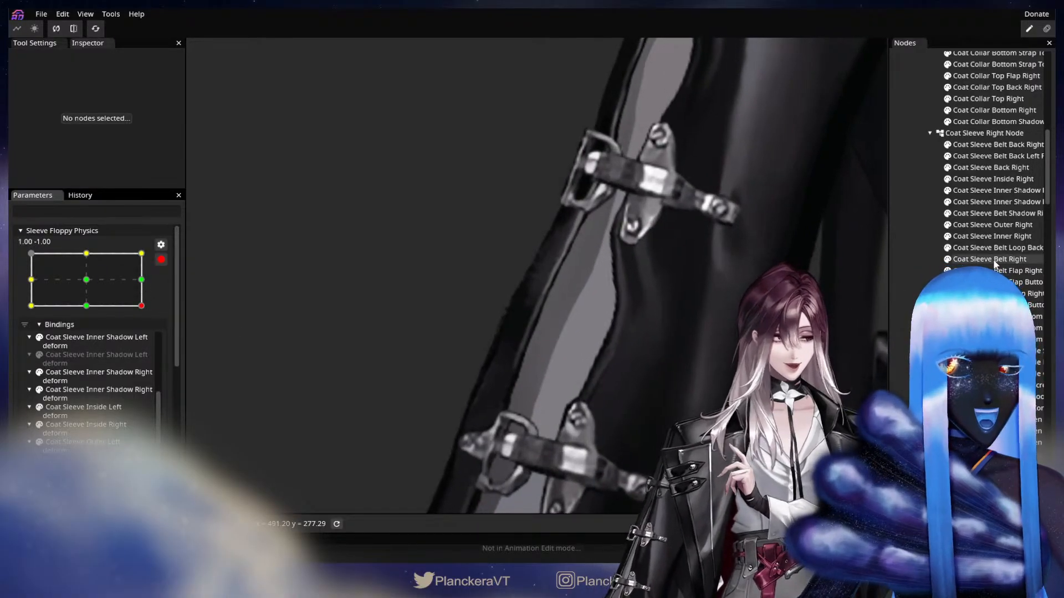
# Adjust the opening-edge vertices of Coat Sleeve Inner Right between the buckles and farther up the sleeve
pyautogui.click(993, 224)
pyautogui.scroll(-1, 992, 241)
pyautogui.click(990, 237)
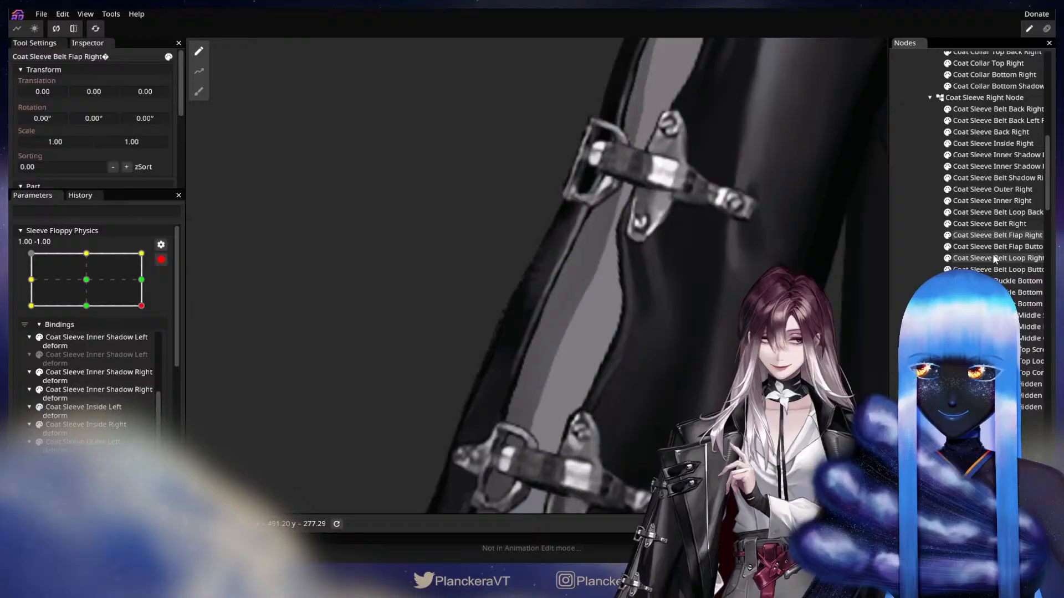
pyautogui.click(992, 200)
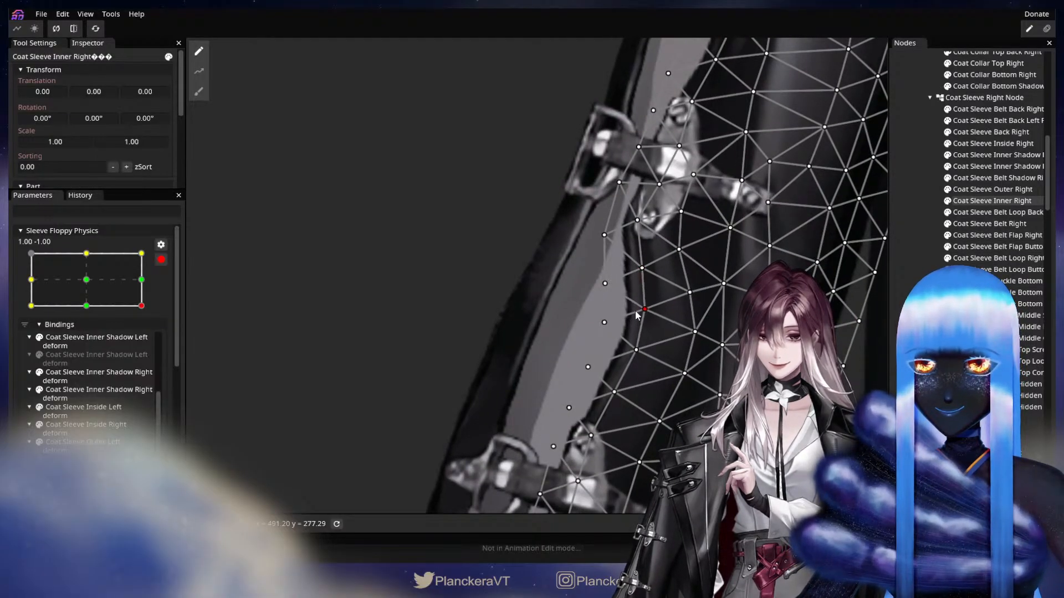
pyautogui.scroll(-1, 697, 322)
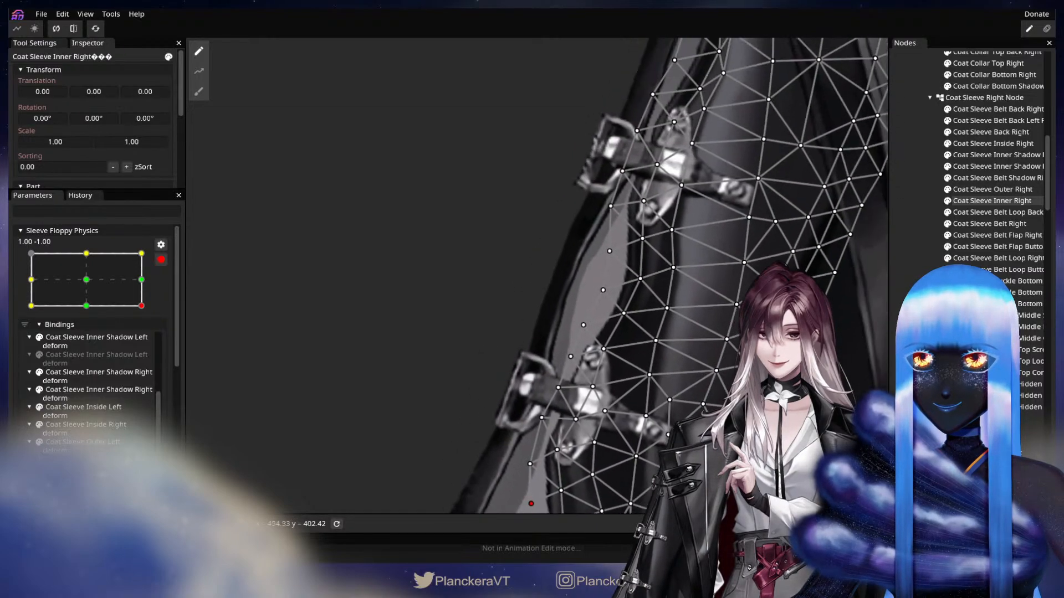
# Switch Sleeve Floppy Physics to keypoint 0.00, -1.00 and adjust two opening-side vertices of Coat Sleeve Outer Right between the buckles
pyautogui.moveTo(86, 281); pyautogui.dragTo(113, 310)
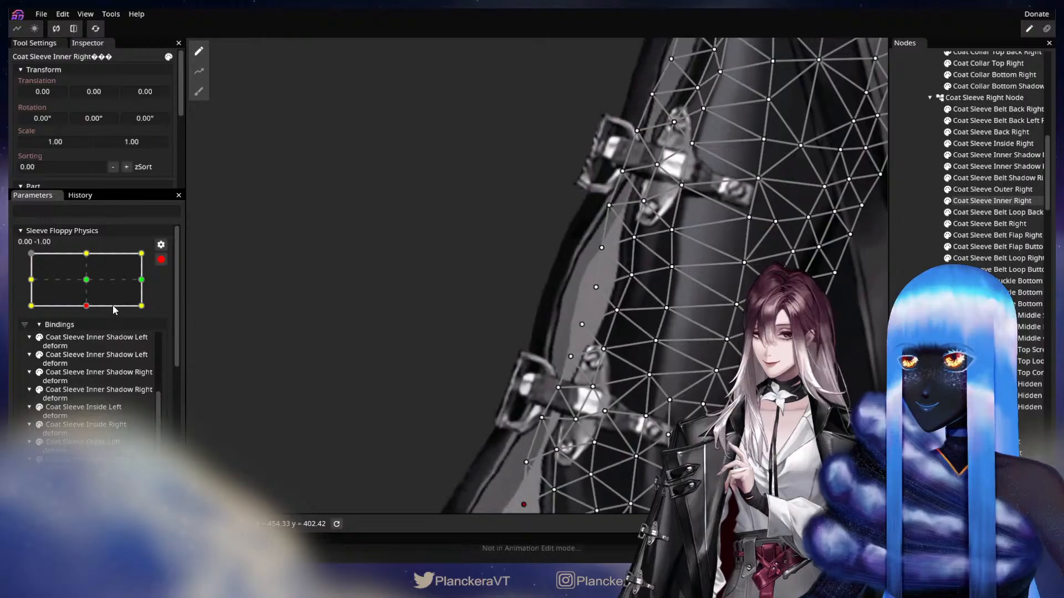
pyautogui.scroll(1, 506, 317)
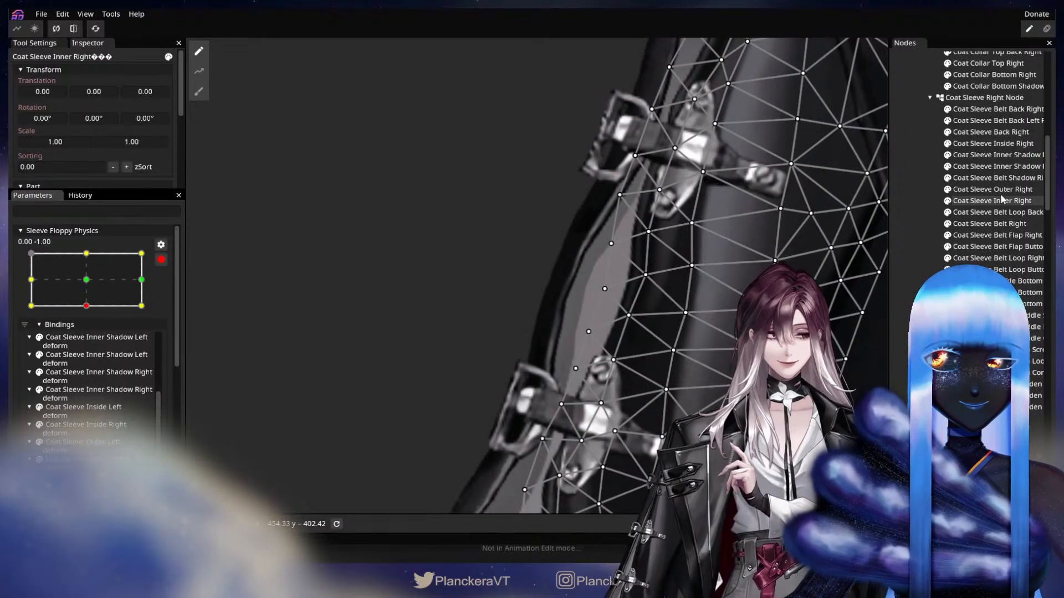
pyautogui.click(997, 190)
pyautogui.click(598, 295)
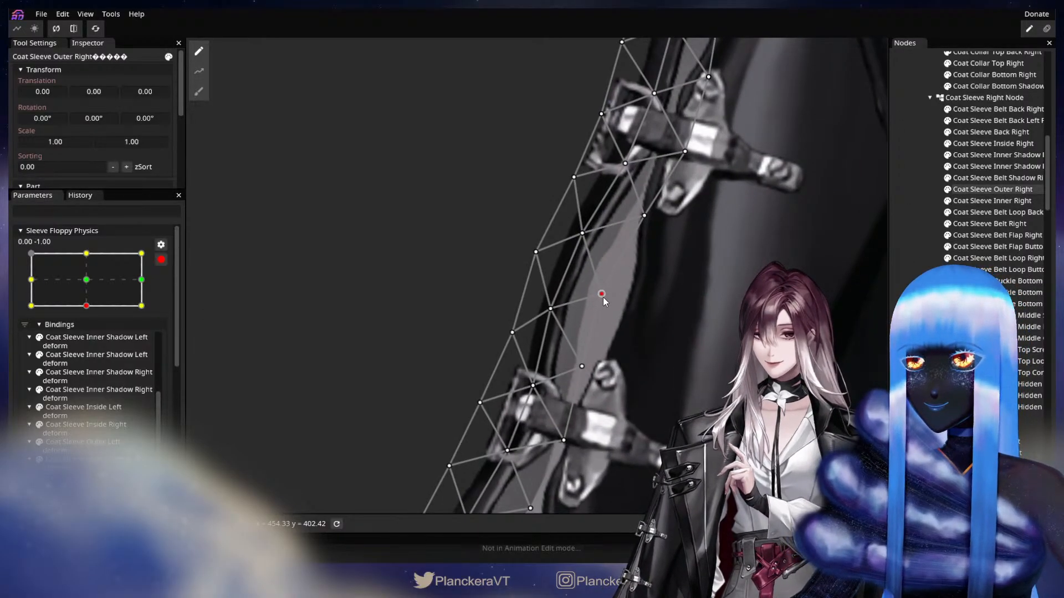
pyautogui.click(583, 366)
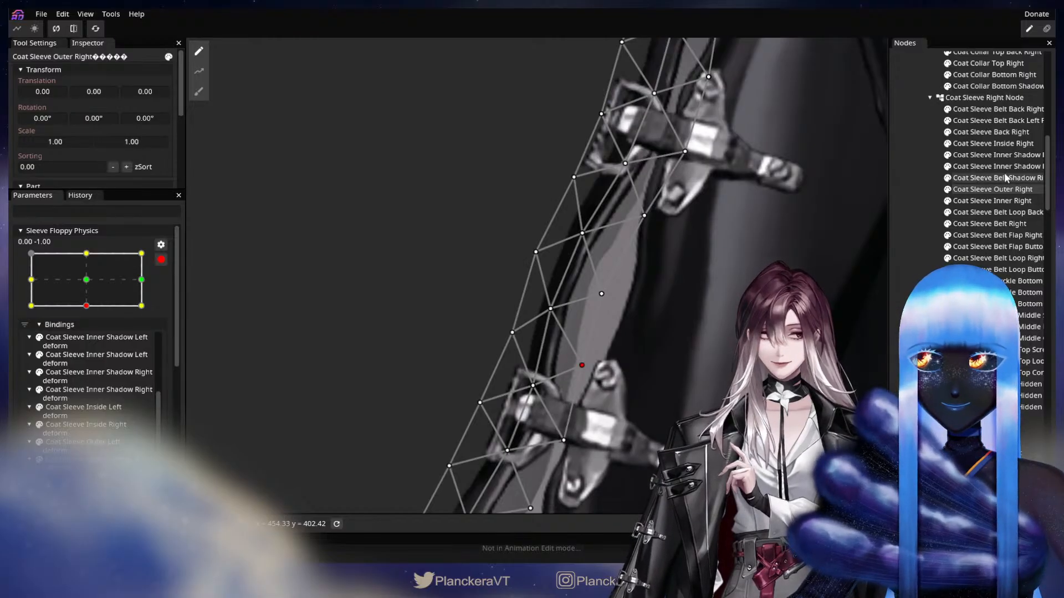
# Nudge the opening-side vertices of the first Coat Sleeve Inner Shadow Right part outward between the buckles, then deselect and check down to the cuff
pyautogui.click(1003, 156)
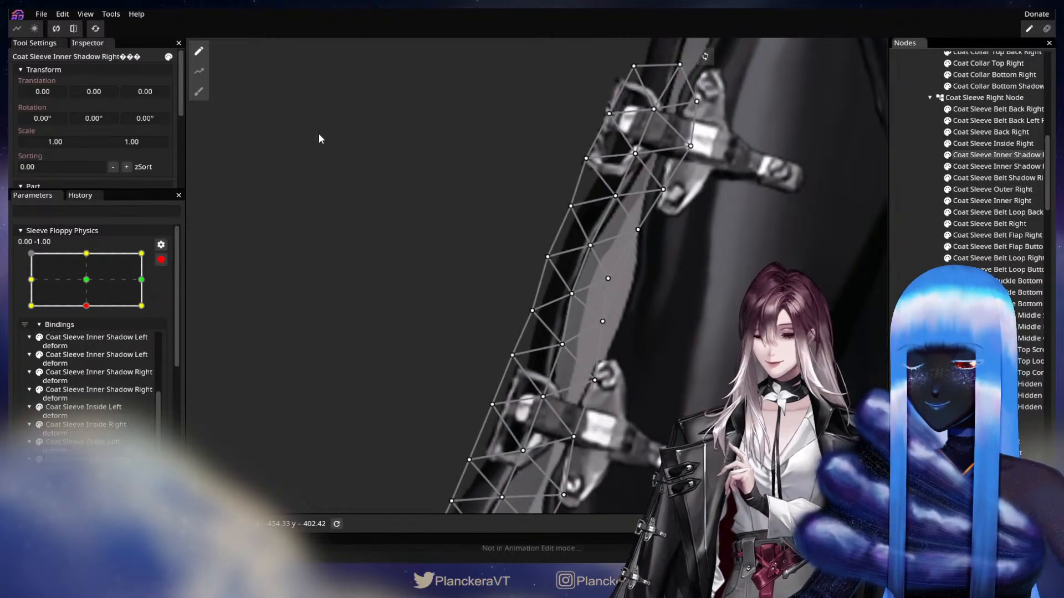
pyautogui.click(199, 93)
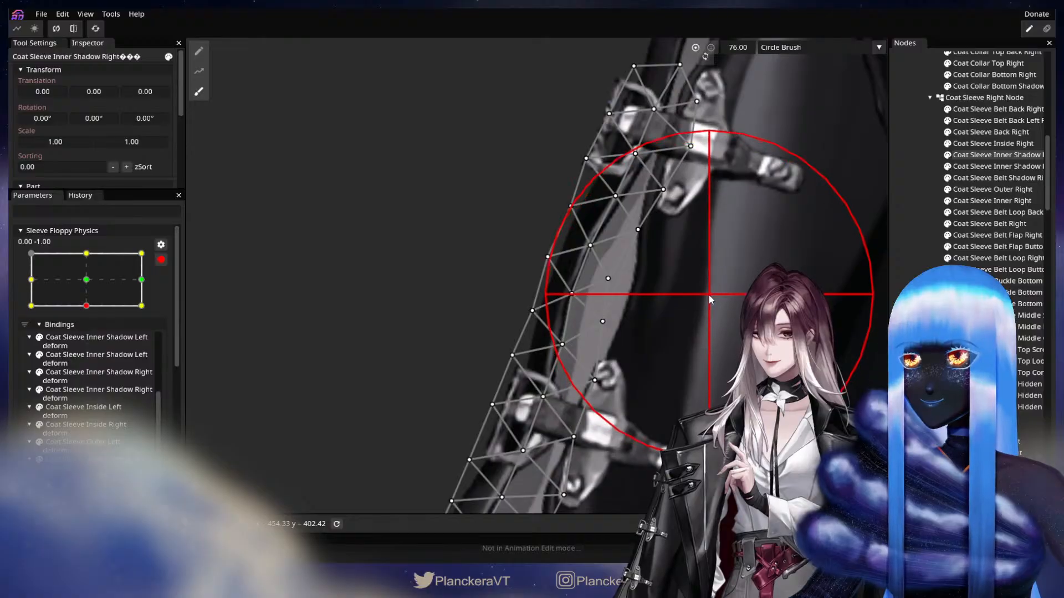
pyautogui.moveTo(710, 295); pyautogui.dragTo(703, 290)
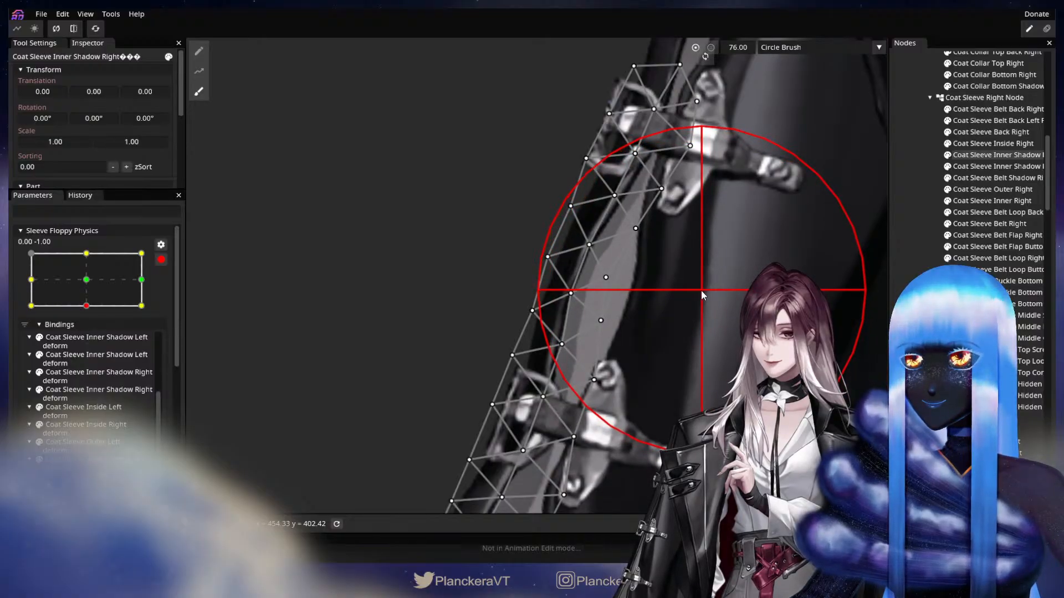
pyautogui.click(199, 51)
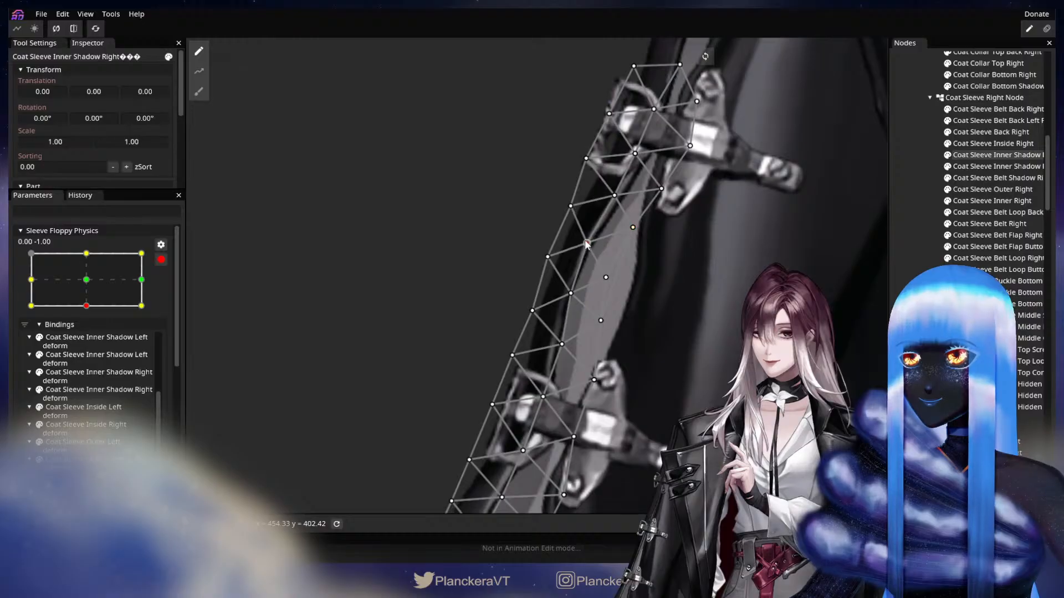
pyautogui.moveTo(619, 280); pyautogui.dragTo(617, 280)
pyautogui.press('Escape')
pyautogui.scroll(-3, 690, 287)
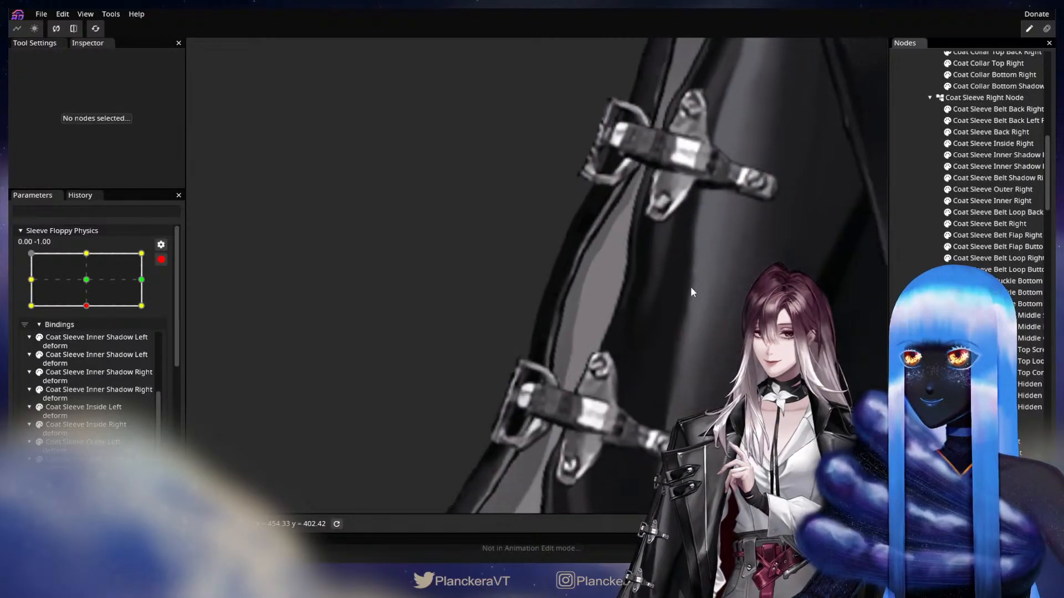
pyautogui.scroll(-3, 693, 327)
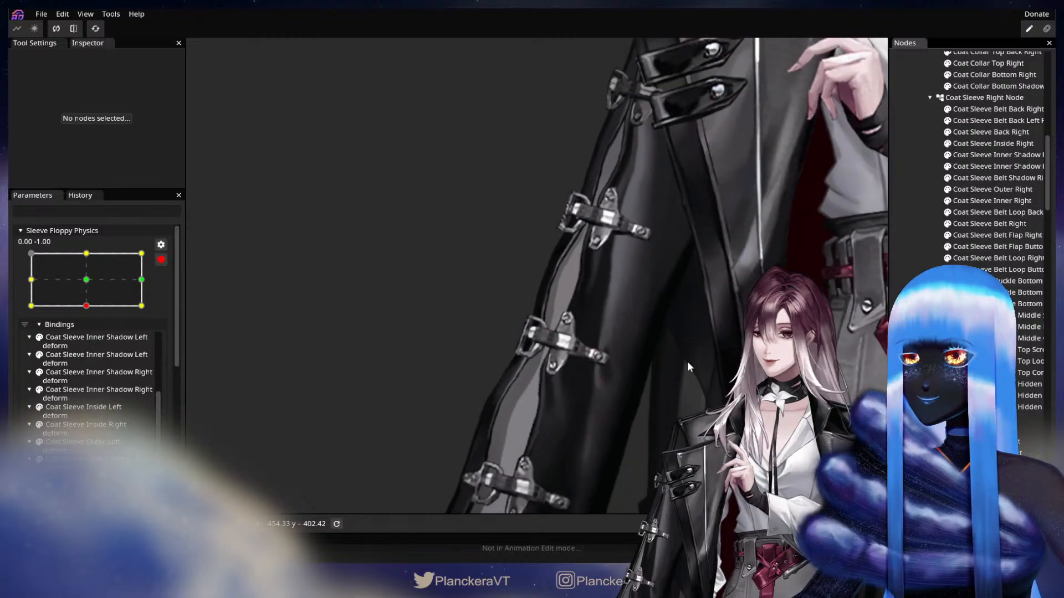
pyautogui.moveTo(632, 499); pyautogui.dragTo(657, 386)
pyautogui.scroll(5, 643, 372)
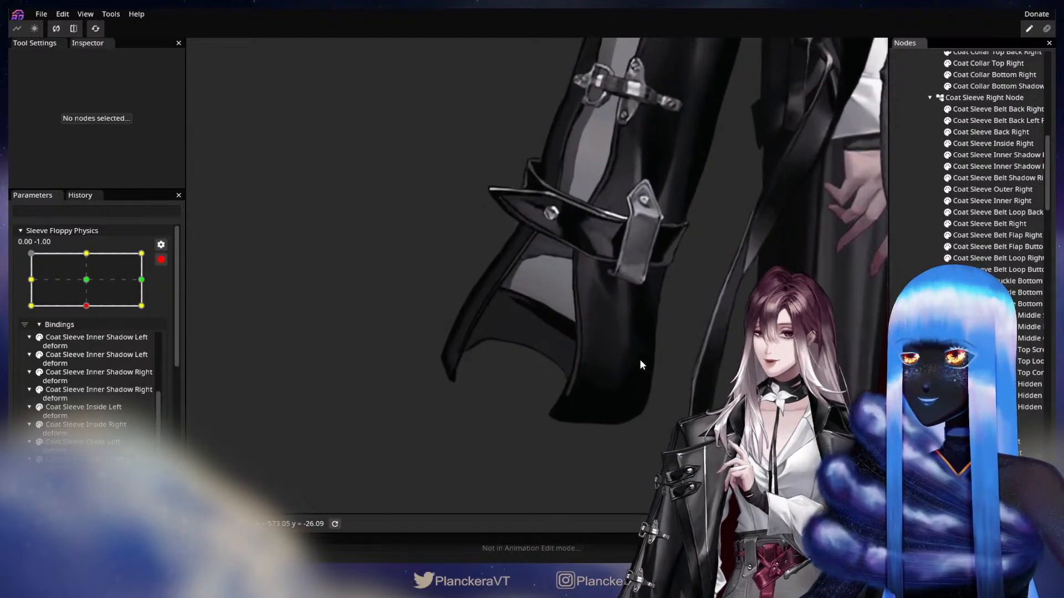
# Compare the right sleeve at Sleeve Floppy Physics keypoints -1.00, 1.00 and -1.00, 0.00 from the cuff up to the upper buckles
pyautogui.moveTo(65, 306); pyautogui.dragTo(24, 262)
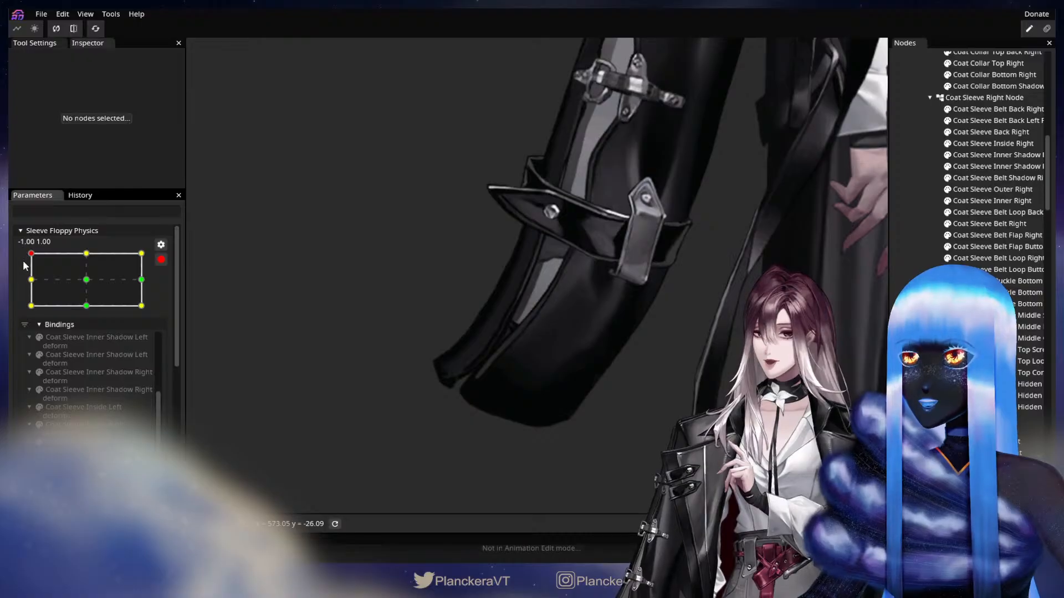
pyautogui.scroll(-3, 445, 316)
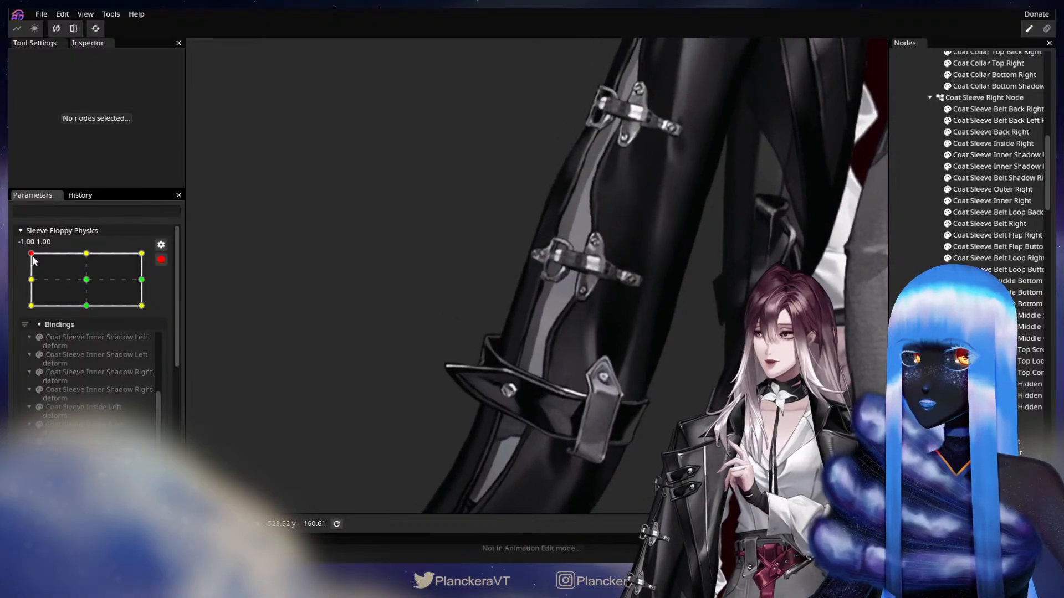
pyautogui.moveTo(35, 262); pyautogui.dragTo(32, 306)
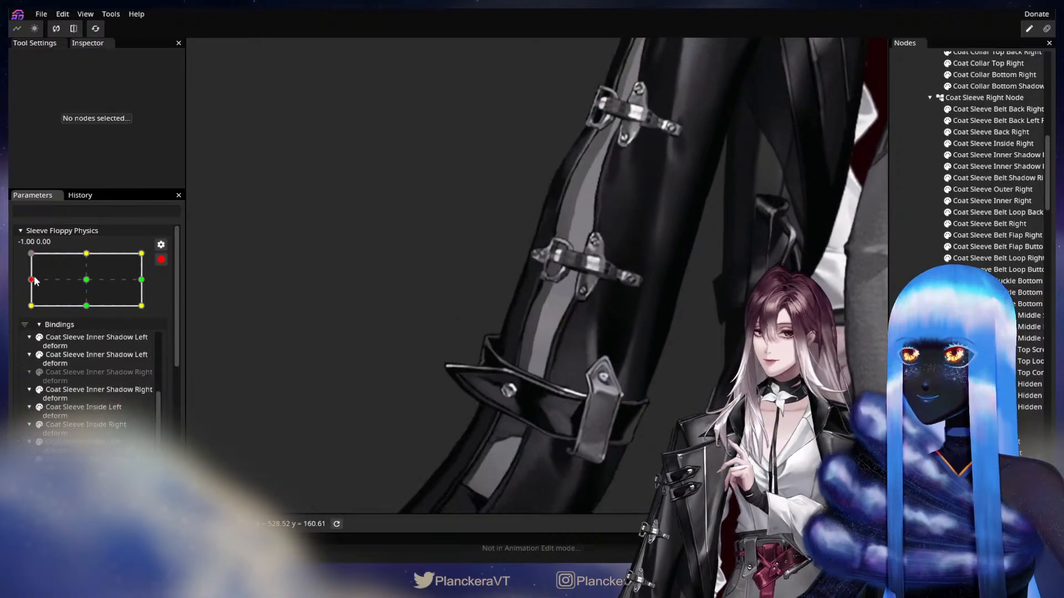
pyautogui.click(32, 253)
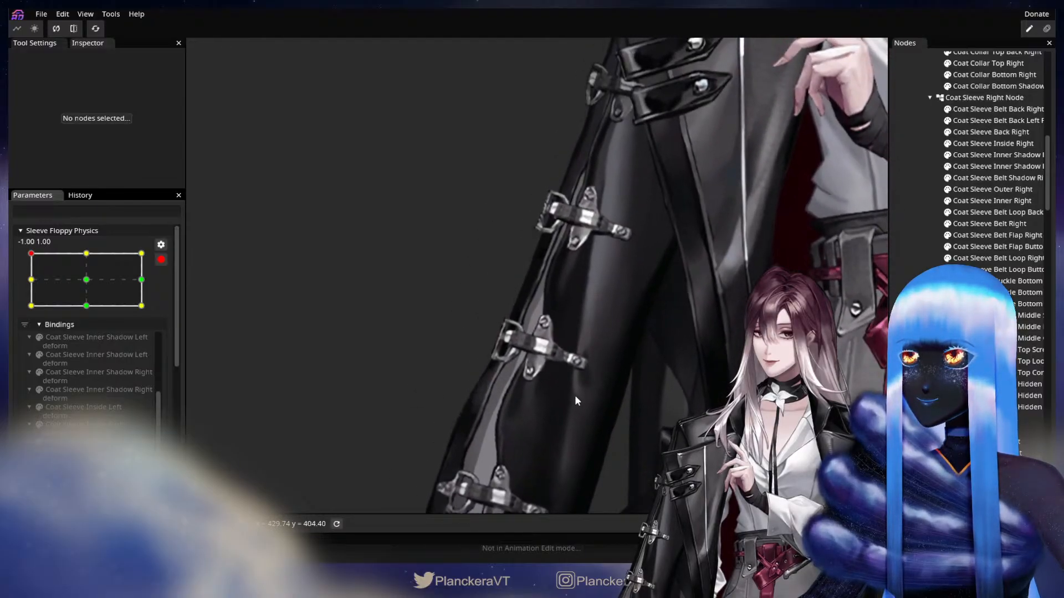
# Switch Sleeve Floppy Physics to keypoint 1.00, 1.00 and nudge a middle vertex of Coat Sleeve Outer Right between the buckles
pyautogui.click(141, 253)
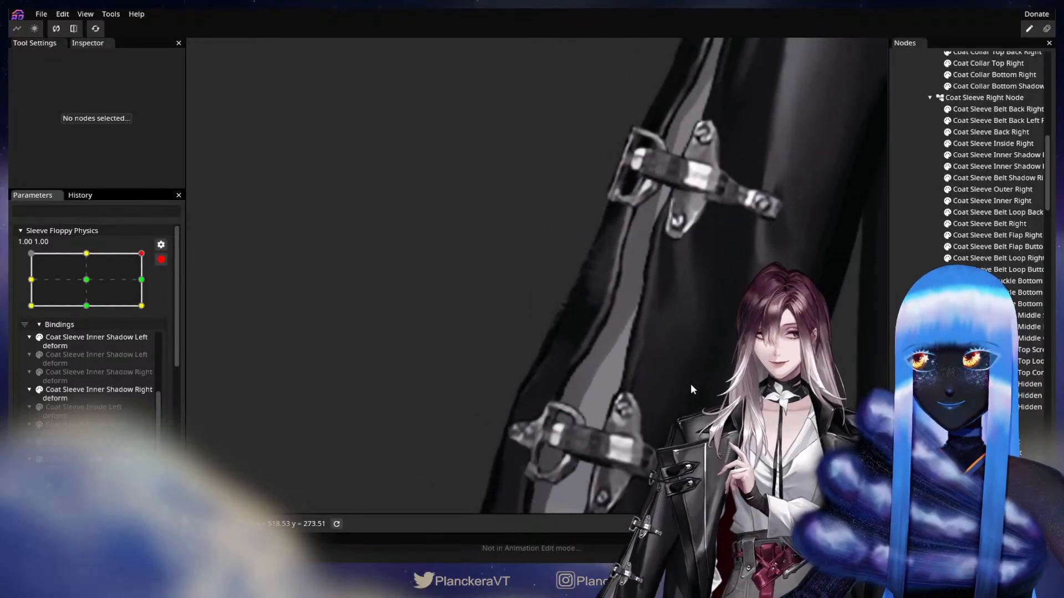
pyautogui.click(991, 190)
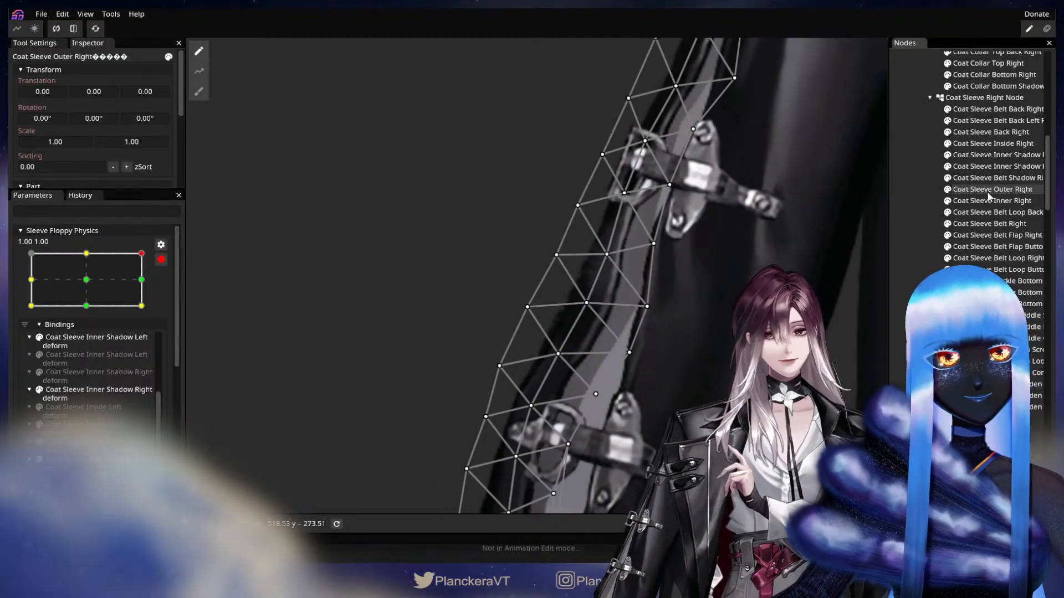
pyautogui.scroll(1, 524, 344)
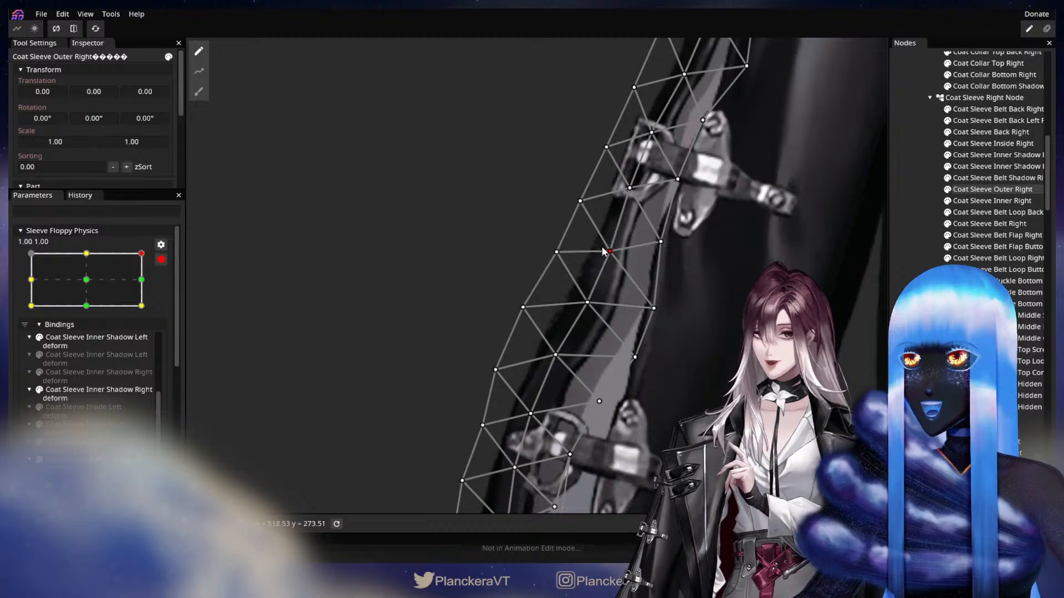
pyautogui.moveTo(602, 248); pyautogui.dragTo(605, 249)
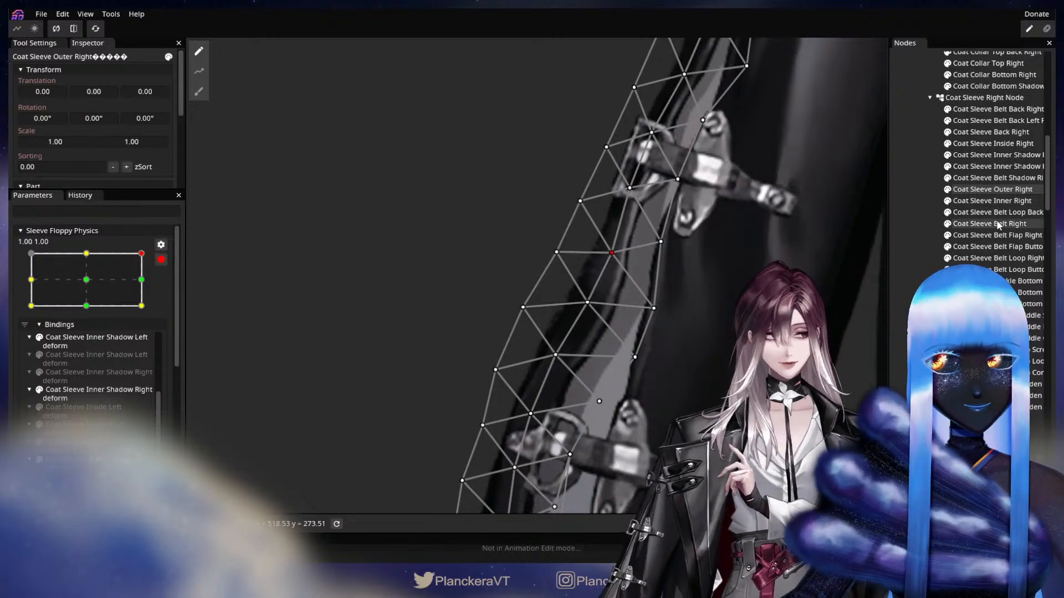
# Adjust the opening-edge vertices of Coat Sleeve Inner Right between the buckles at keypoint 1.00, 1.00, then deselect the part
pyautogui.click(997, 203)
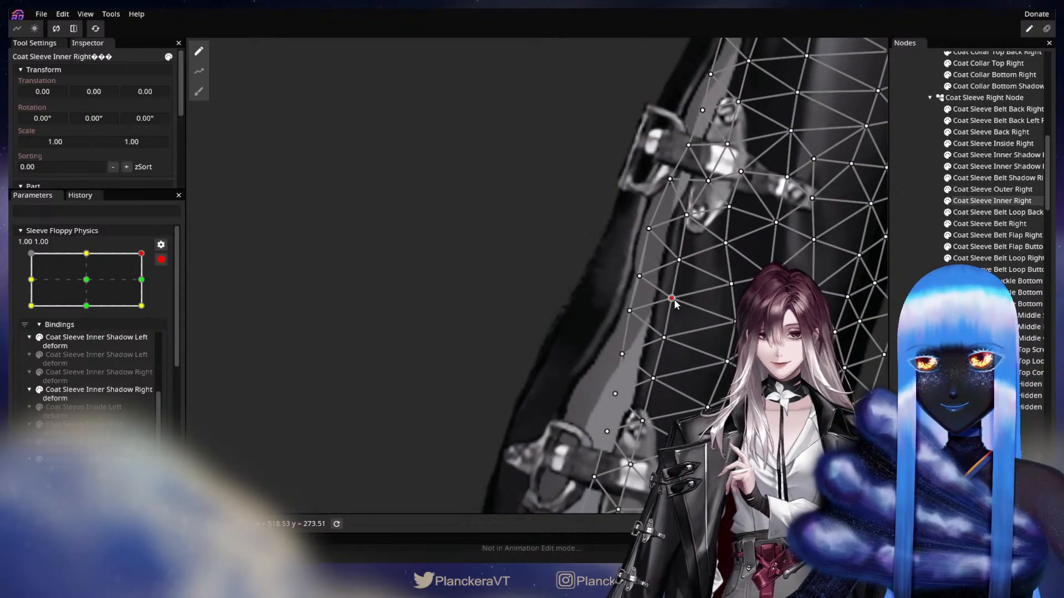
pyautogui.moveTo(659, 317); pyautogui.dragTo(603, 420)
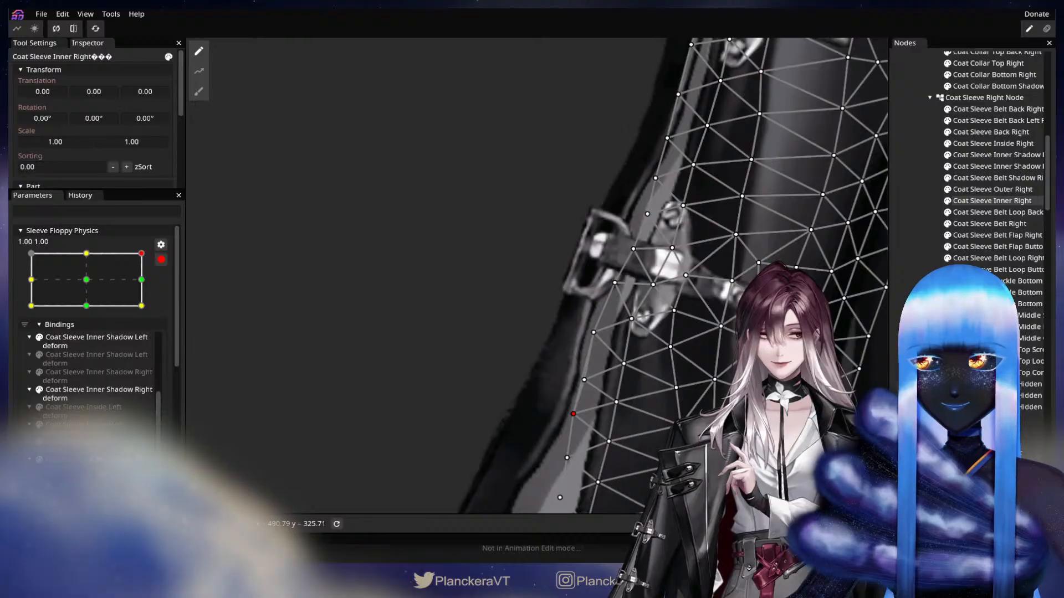
pyautogui.press('Escape')
pyautogui.moveTo(681, 188); pyautogui.dragTo(665, 355)
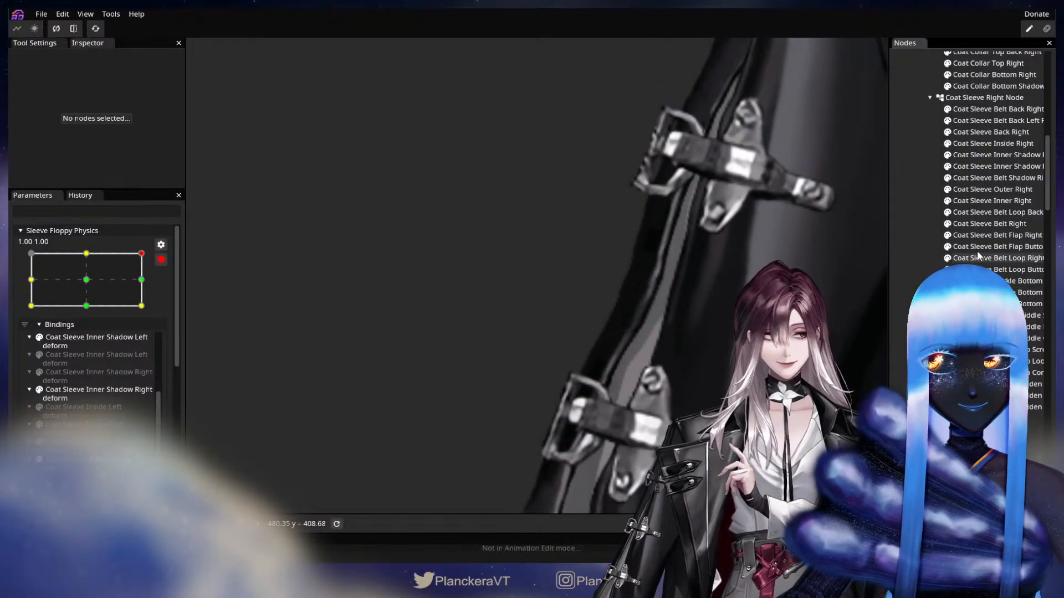
# Nudge the outer-edge and middle vertices of Coat Sleeve Outer Right between the upper buckles, then deselect and check down to the cuff
pyautogui.click(997, 189)
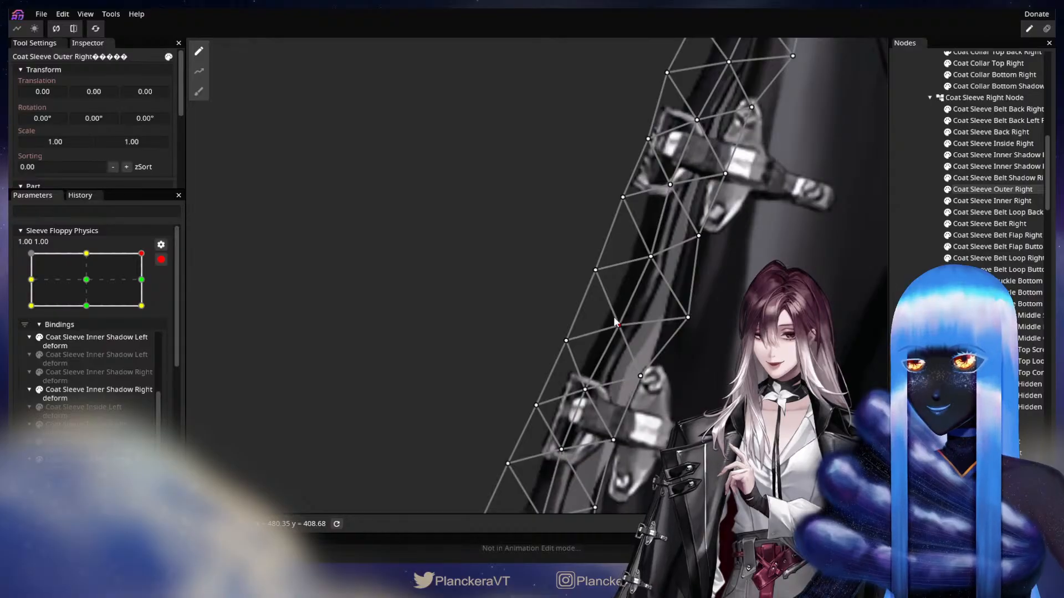
pyautogui.moveTo(596, 270); pyautogui.dragTo(586, 263)
pyautogui.moveTo(650, 257); pyautogui.dragTo(650, 255)
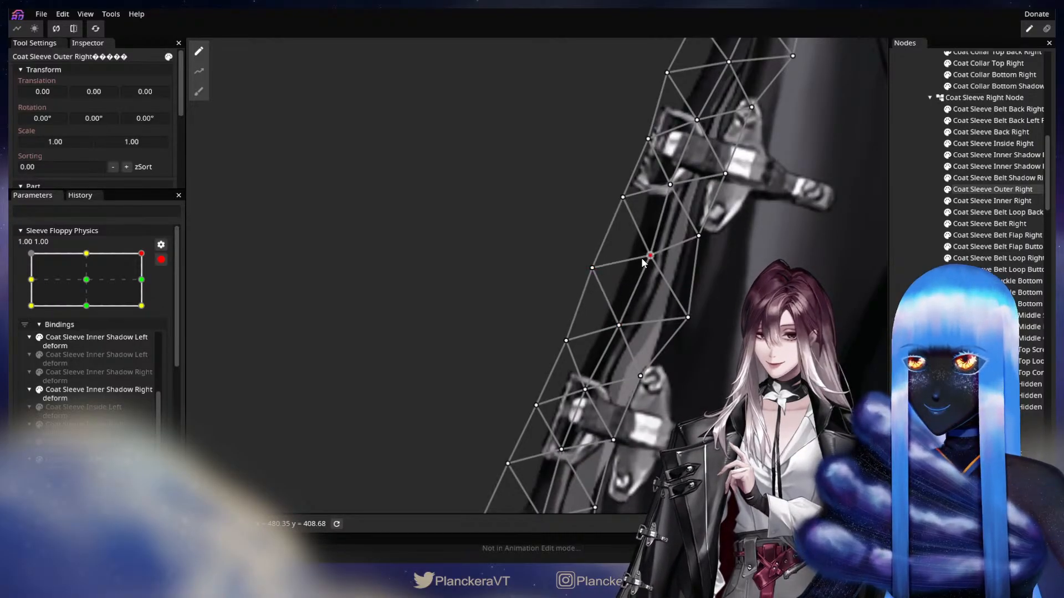
pyautogui.moveTo(723, 248); pyautogui.dragTo(629, 474)
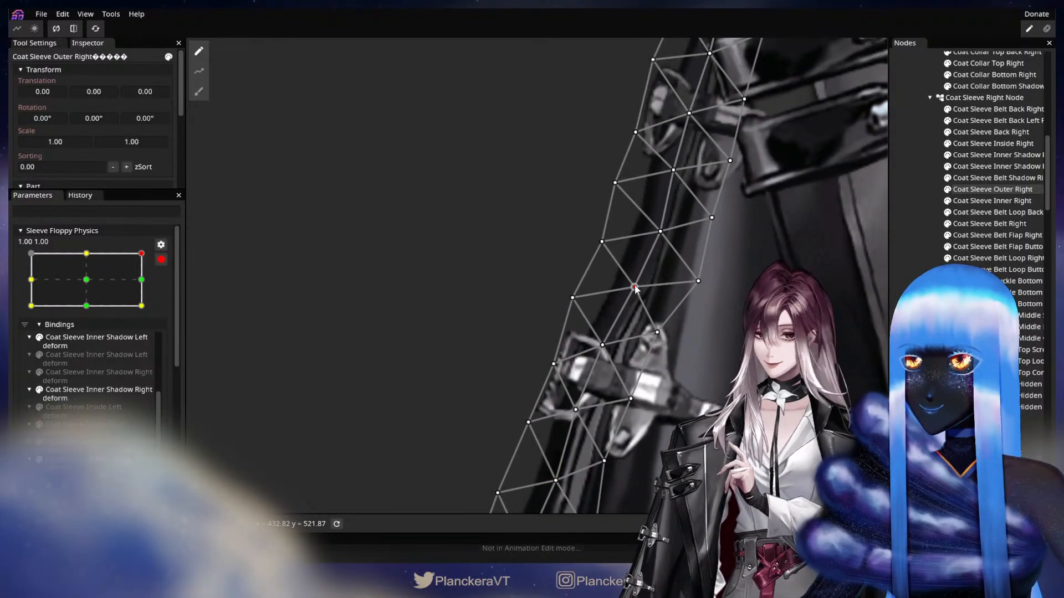
pyautogui.moveTo(634, 287); pyautogui.dragTo(630, 272)
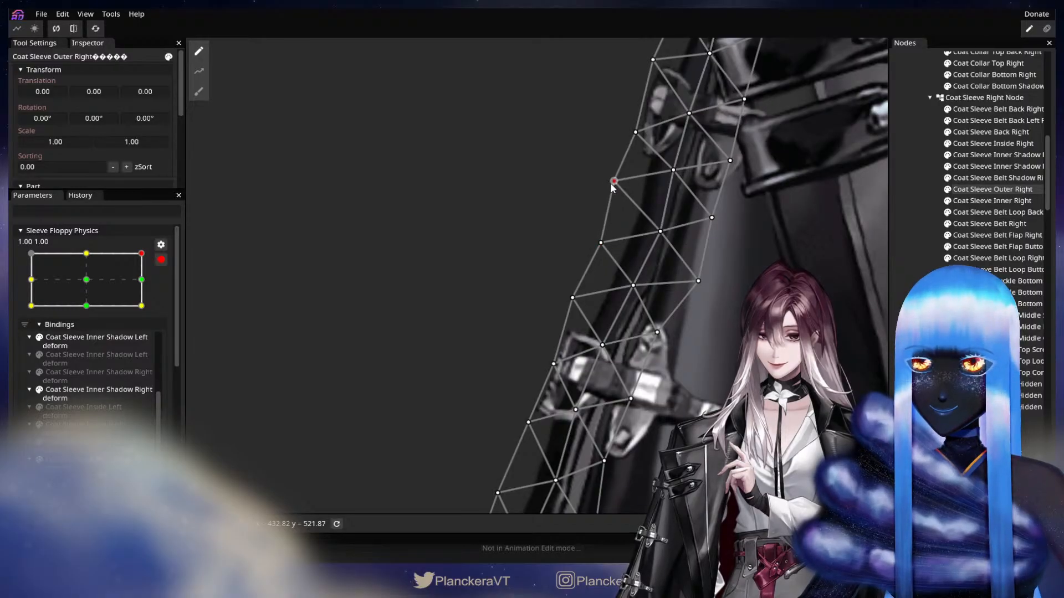
pyautogui.moveTo(770, 357); pyautogui.dragTo(820, 122)
pyautogui.press('Escape')
pyautogui.scroll(-2, 536, 275)
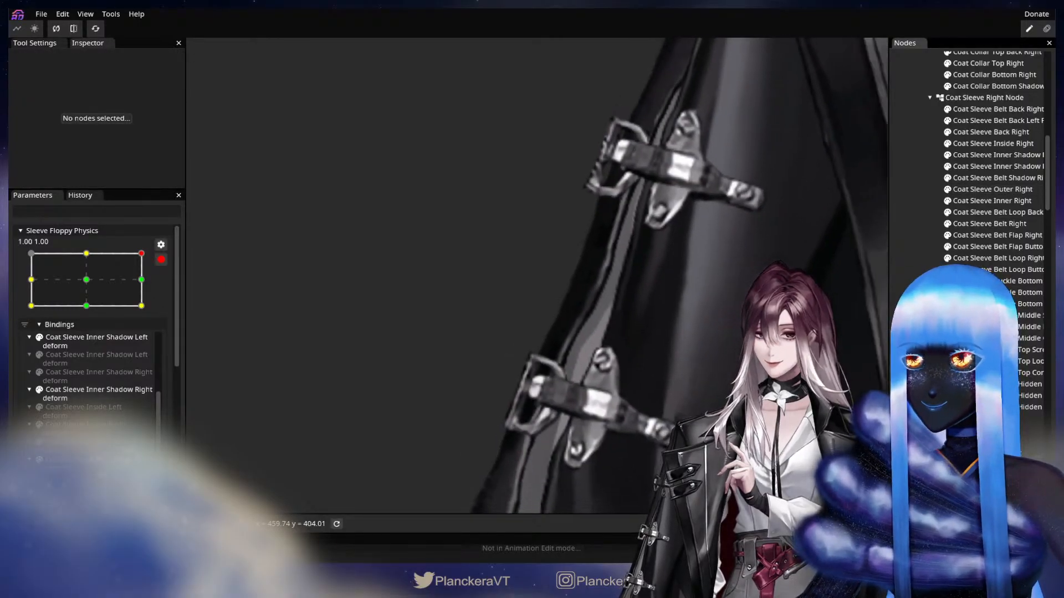
pyautogui.moveTo(731, 388); pyautogui.dragTo(776, 213)
pyautogui.moveTo(699, 488); pyautogui.dragTo(712, 338)
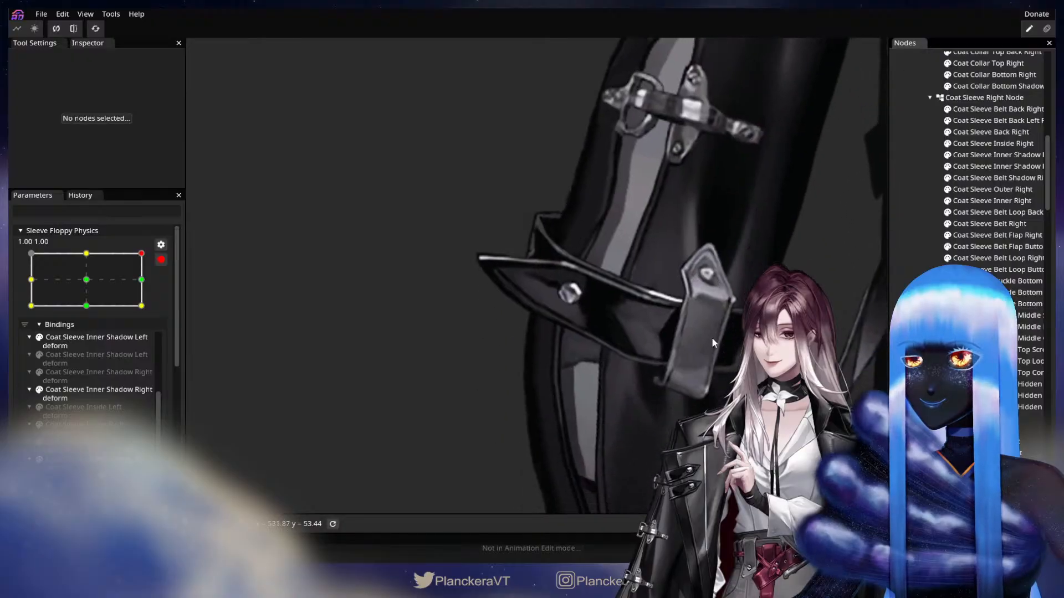
pyautogui.scroll(-3, 713, 391)
pyautogui.moveTo(673, 380); pyautogui.dragTo(638, 351)
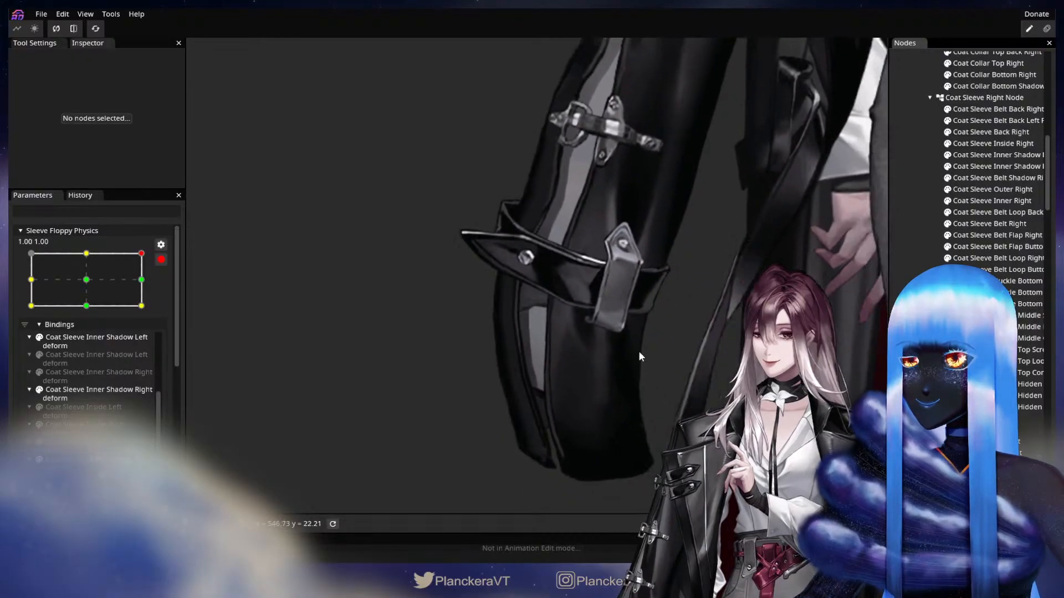
# Switch Sleeve Floppy Physics to keypoint 1.00, -1.00 and adjust the opening-side vertices of Coat Sleeve Inner Right above the belt
pyautogui.click(132, 307)
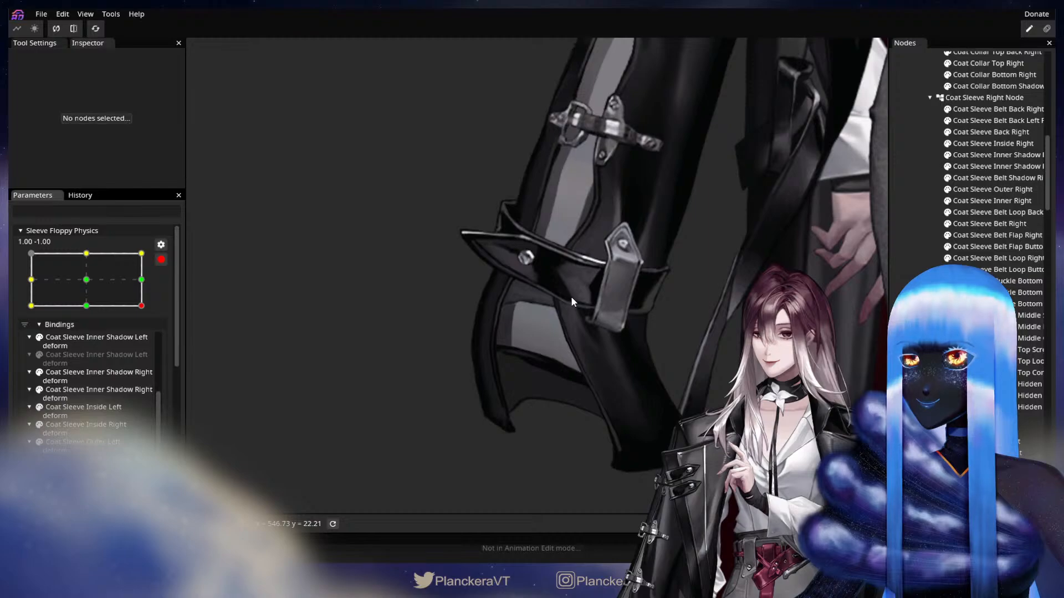
pyautogui.moveTo(571, 295); pyautogui.dragTo(572, 379)
pyautogui.scroll(4, 573, 380)
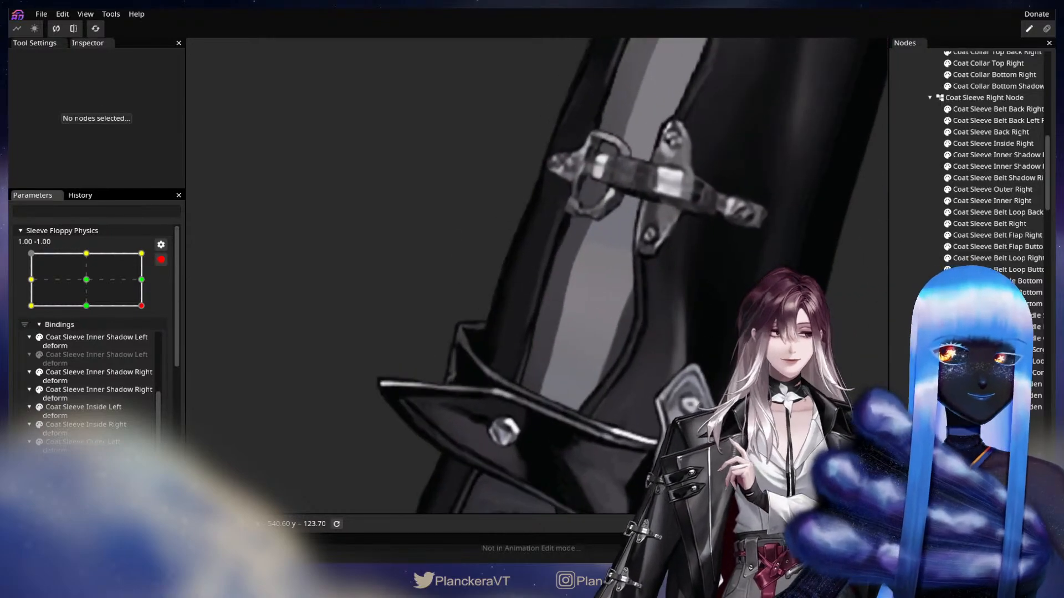
pyautogui.click(998, 133)
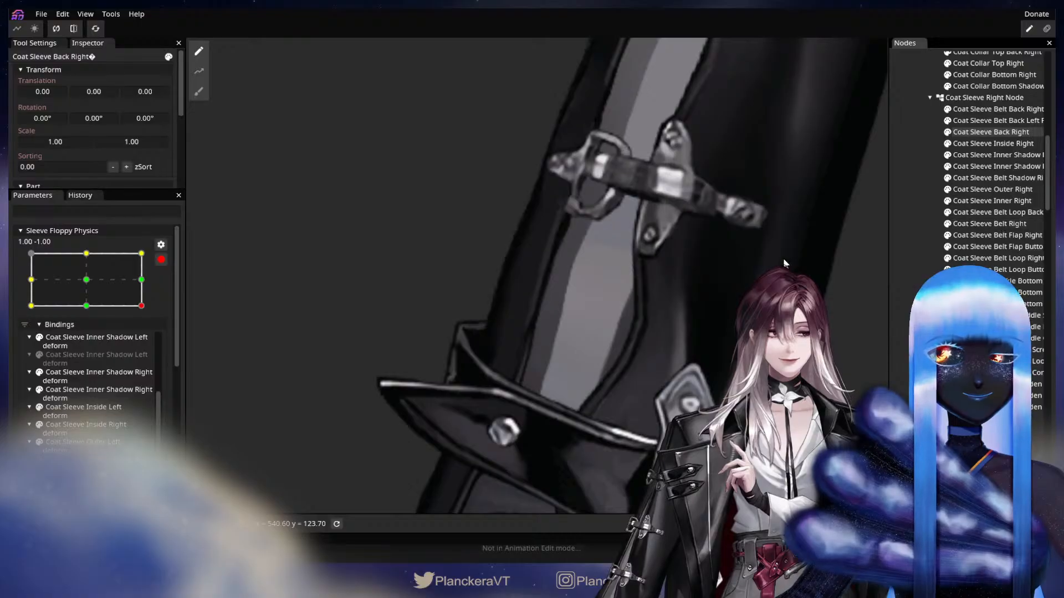
pyautogui.moveTo(783, 259); pyautogui.dragTo(720, 245)
pyautogui.scroll(1, 720, 245)
pyautogui.click(981, 189)
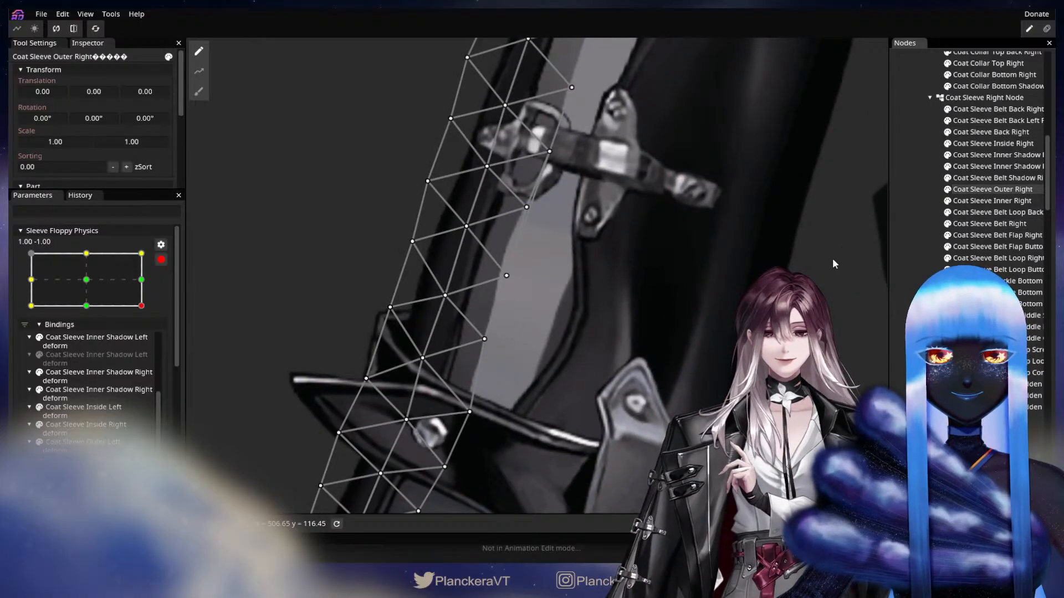
pyautogui.click(991, 201)
pyautogui.click(595, 321)
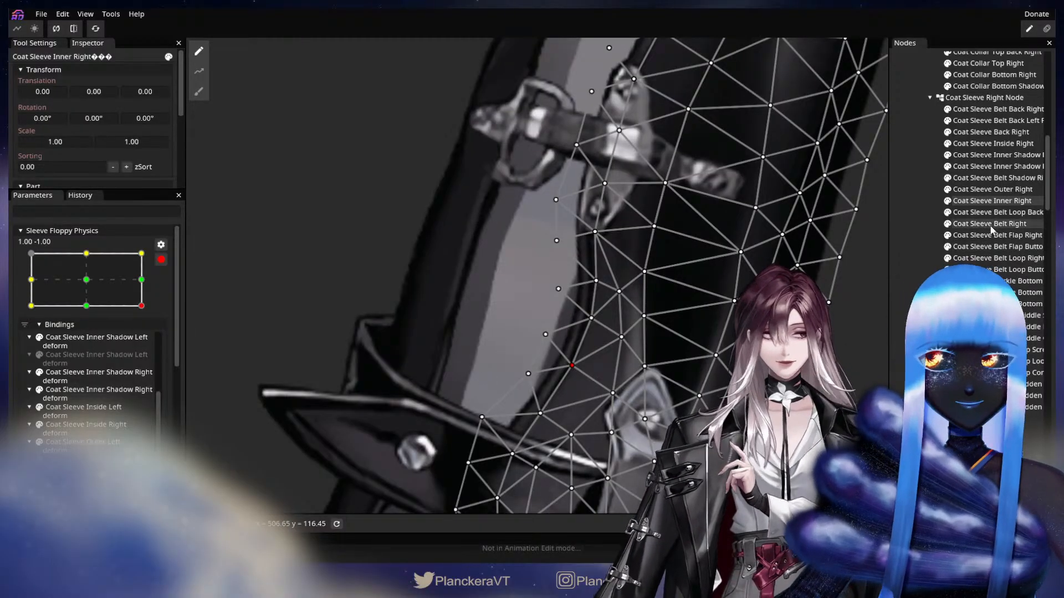
# Compare the right sleeve opening at keypoints 1.00, 1.00 and -1.00, 1.00, then return to keypoint 1.00, -1.00
pyautogui.click(1009, 178)
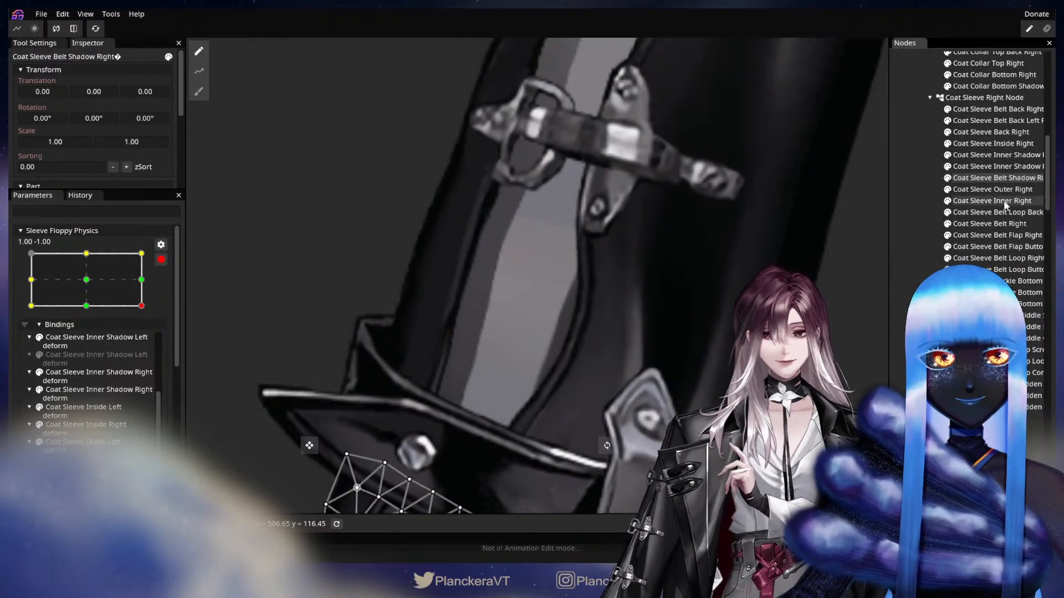
pyautogui.click(141, 253)
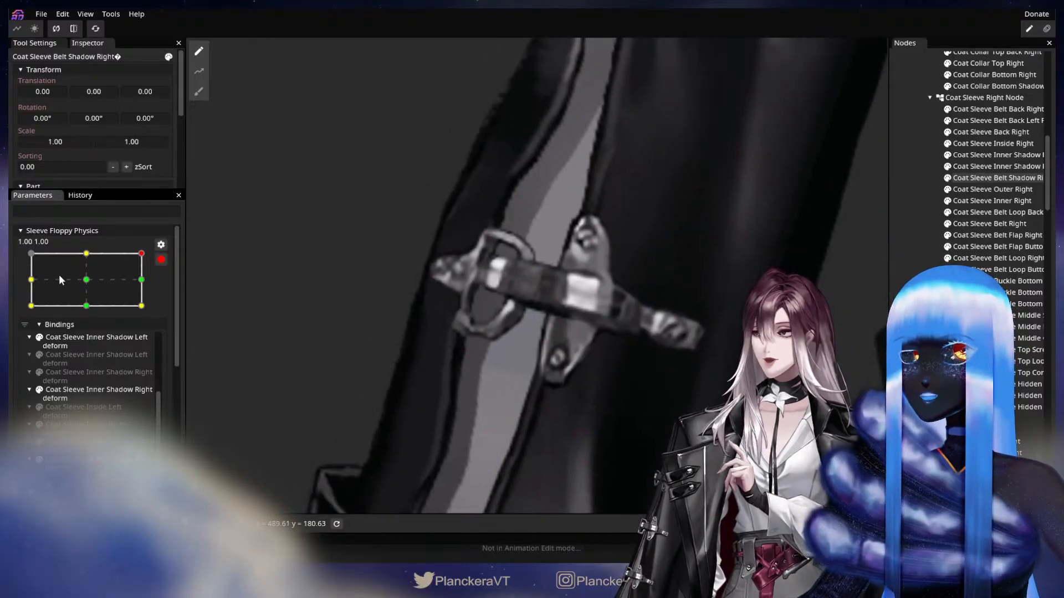
pyautogui.click(58, 274)
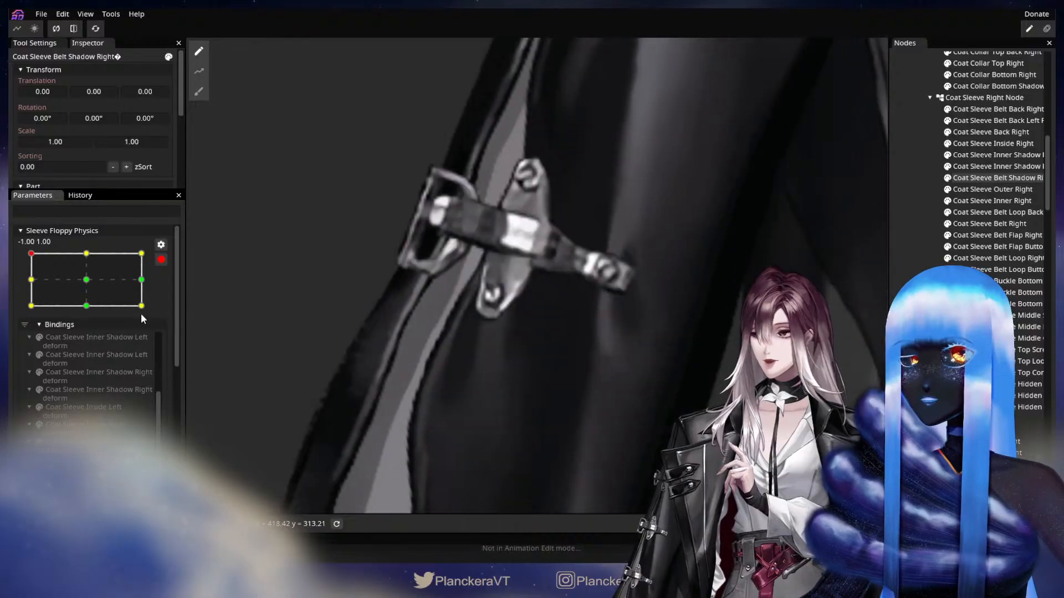
pyautogui.click(141, 306)
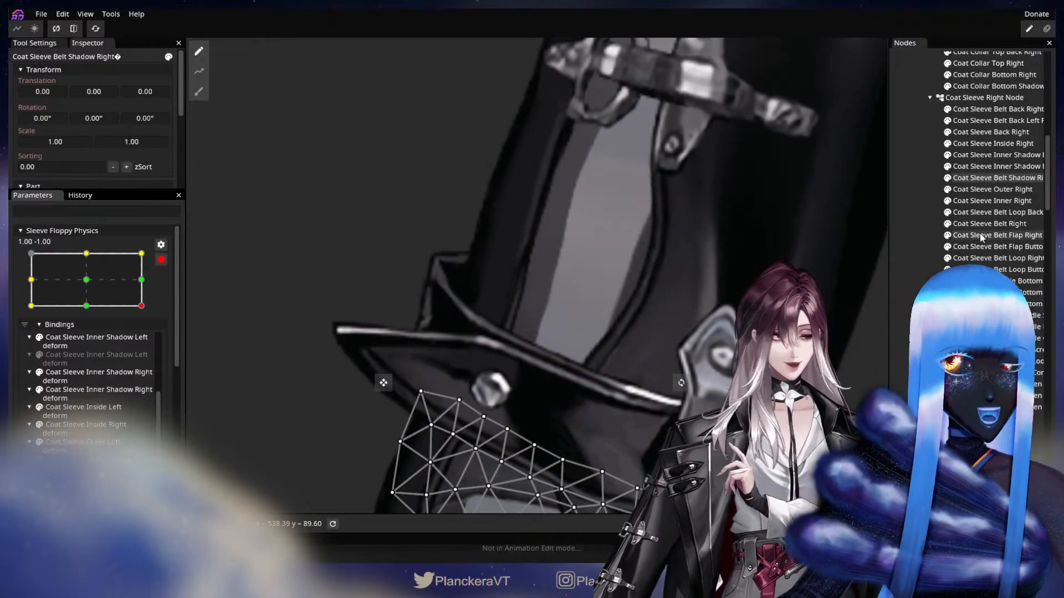
# Move the opening-side vertices of the second Coat Sleeve Inner Shadow Right part slightly inward behind the belt and save the project
pyautogui.click(992, 166)
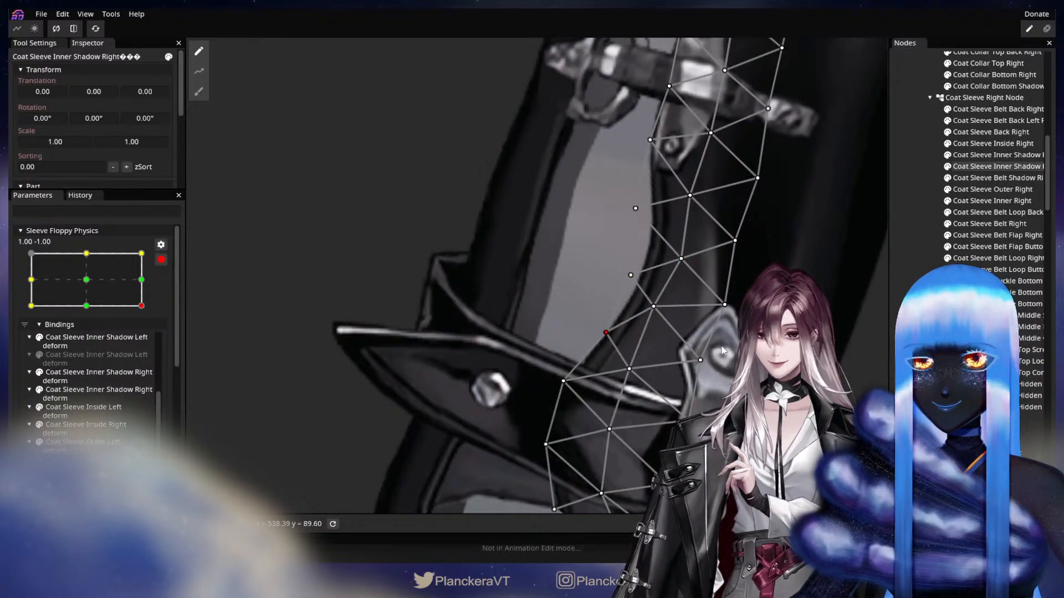
pyautogui.moveTo(595, 254); pyautogui.dragTo(603, 261)
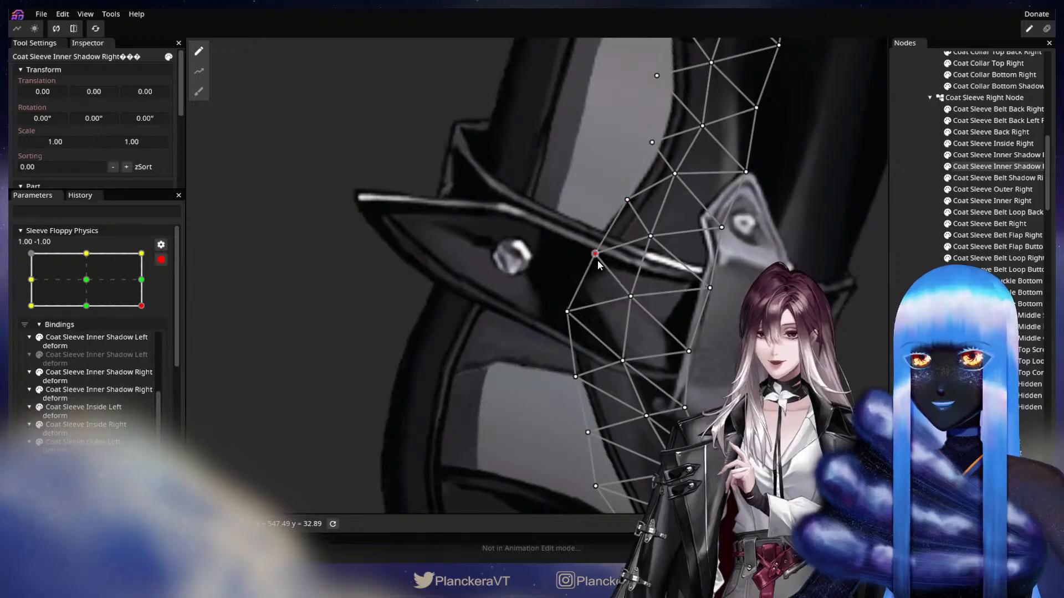
pyautogui.moveTo(570, 318); pyautogui.dragTo(579, 320)
pyautogui.moveTo(595, 243); pyautogui.dragTo(595, 159)
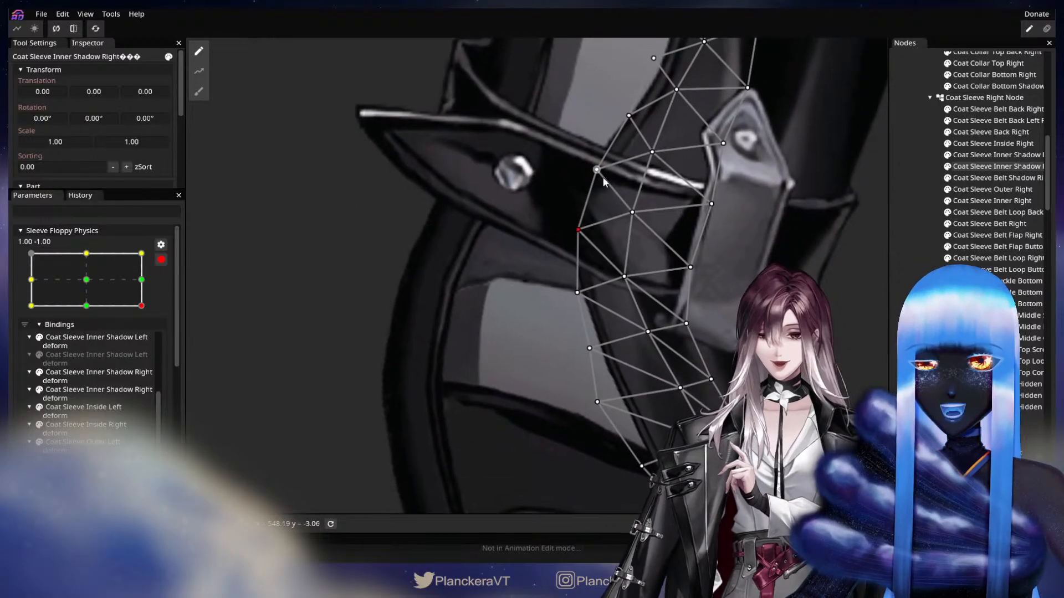
pyautogui.moveTo(727, 318); pyautogui.dragTo(715, 280)
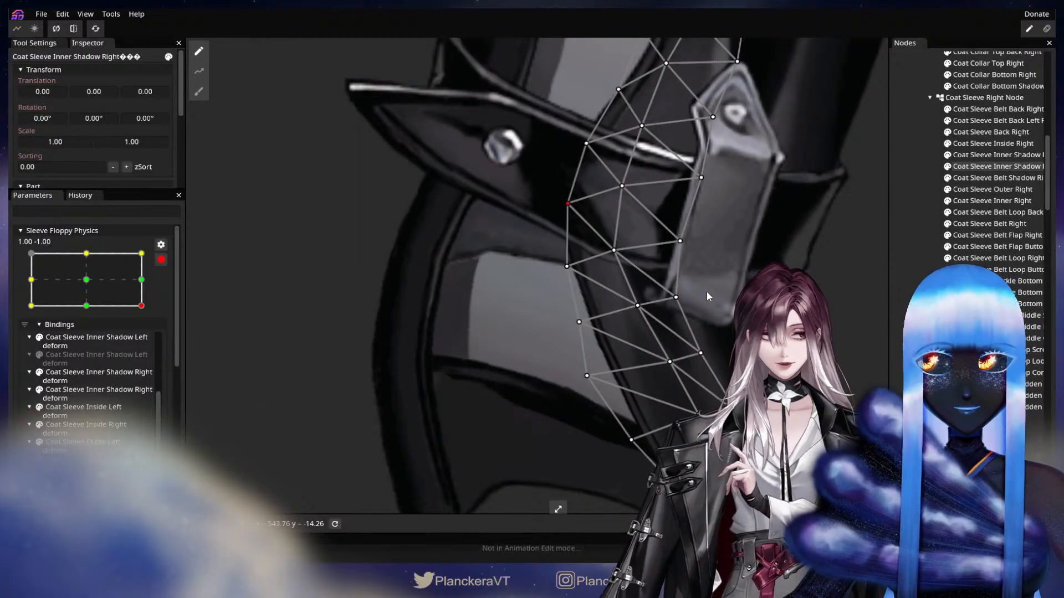
pyautogui.moveTo(772, 46); pyautogui.dragTo(737, 203)
pyautogui.moveTo(738, 190); pyautogui.dragTo(679, 415)
pyautogui.hotkey('ctrl', 's')
# Deselect the part and examine the right sleeve opening between the upper buckles at keypoint 1.00, -1.00
pyautogui.moveTo(765, 100); pyautogui.dragTo(674, 390)
pyautogui.moveTo(781, 65); pyautogui.dragTo(692, 354)
pyautogui.moveTo(735, 221); pyautogui.dragTo(709, 311)
pyautogui.click(913, 349)
pyautogui.scroll(-6, 704, 375)
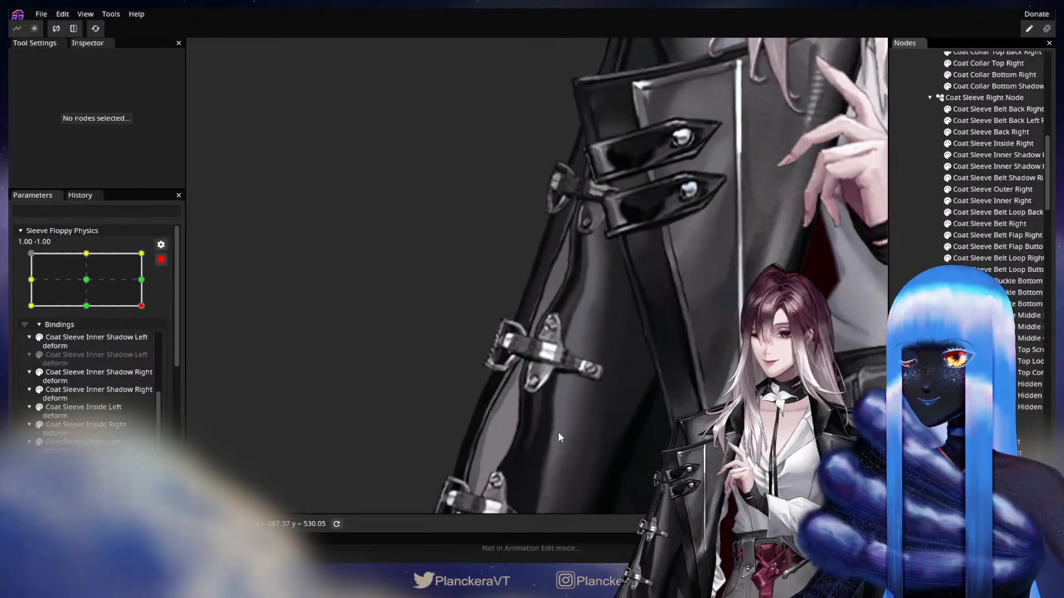
pyautogui.moveTo(558, 431); pyautogui.dragTo(599, 346)
pyautogui.scroll(3, 674, 294)
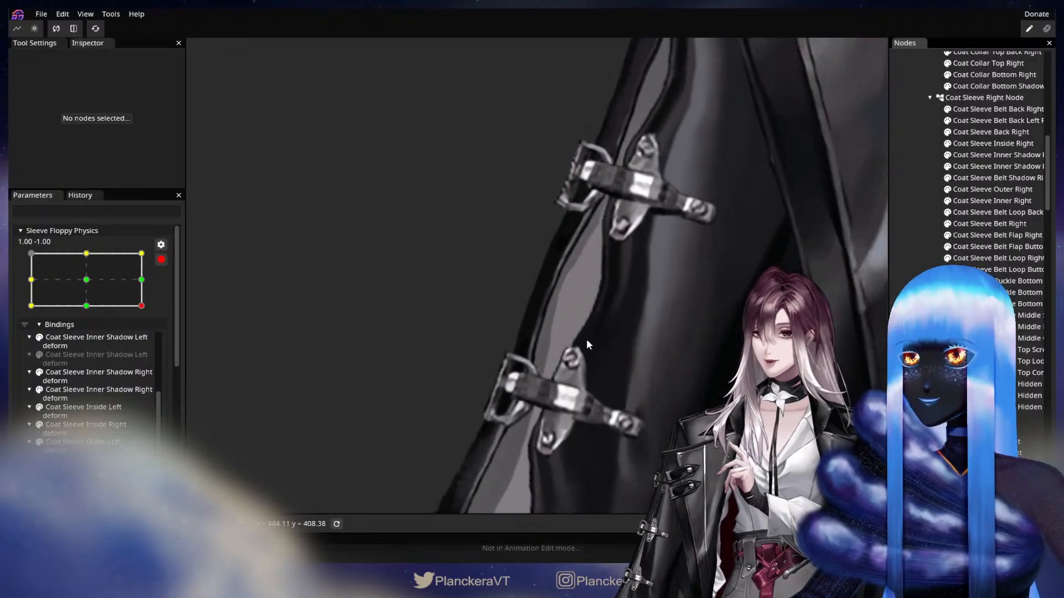
pyautogui.scroll(1, 586, 338)
pyautogui.moveTo(89, 279); pyautogui.dragTo(141, 306)
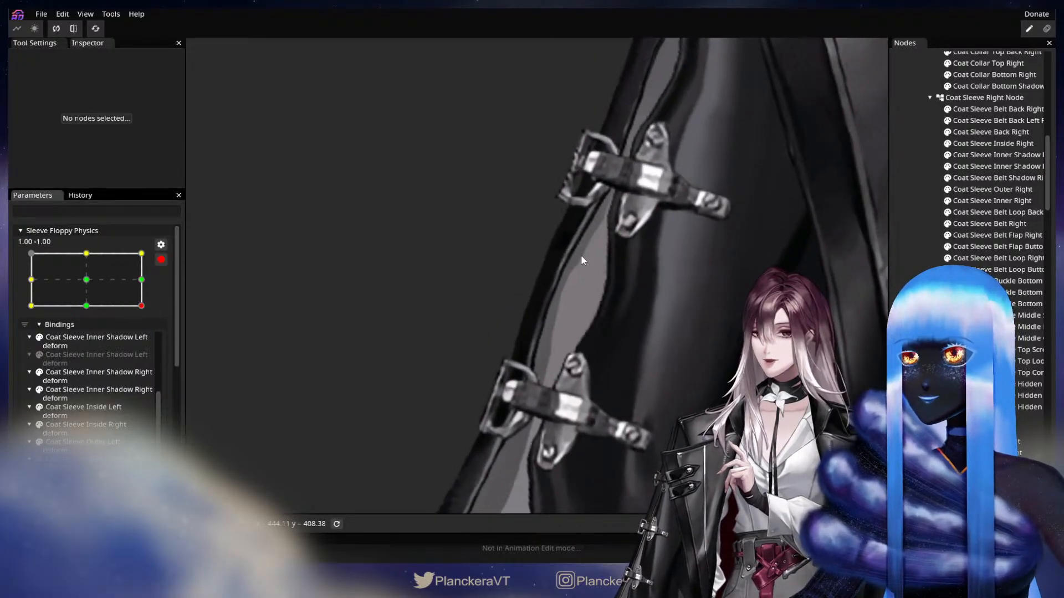
pyautogui.scroll(1, 612, 277)
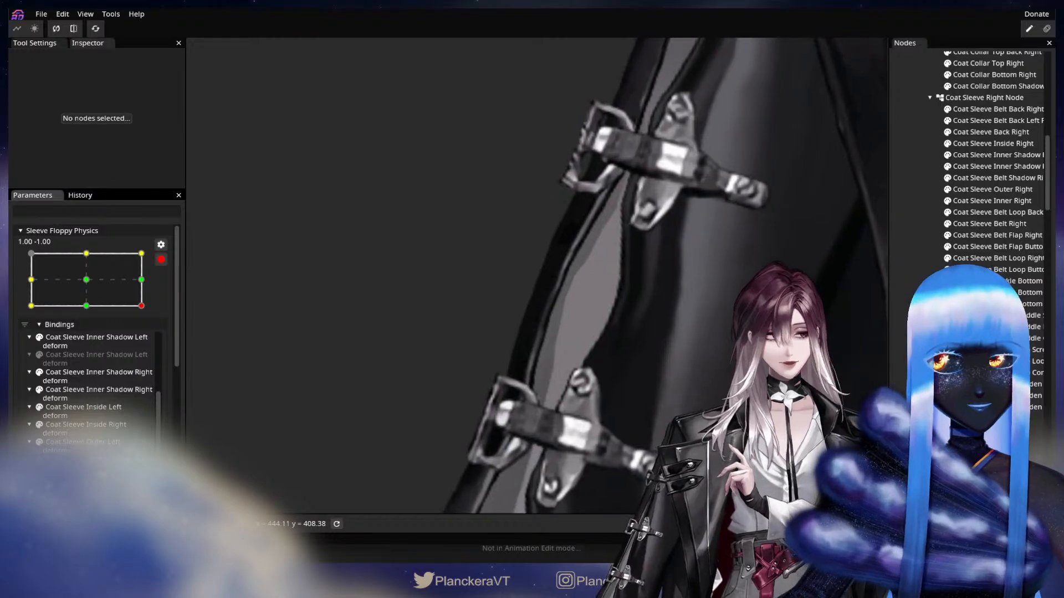
# Move the opening-side vertices of Coat Sleeve Inner Shadow Right slightly inward between the upper buckles, then deselect the part
pyautogui.click(604, 285)
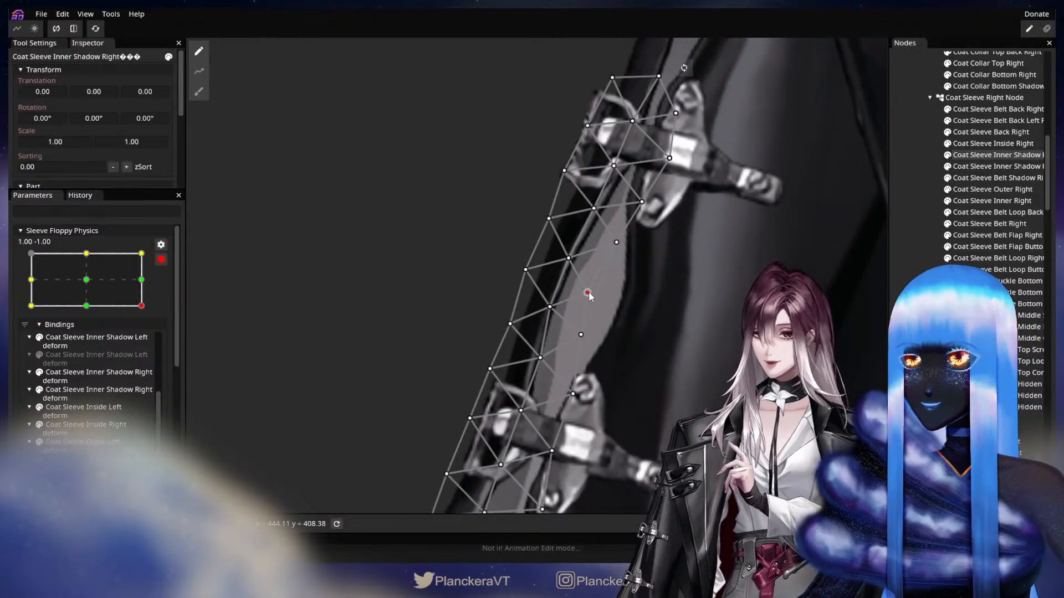
pyautogui.moveTo(588, 291); pyautogui.dragTo(594, 295)
pyautogui.click(619, 242)
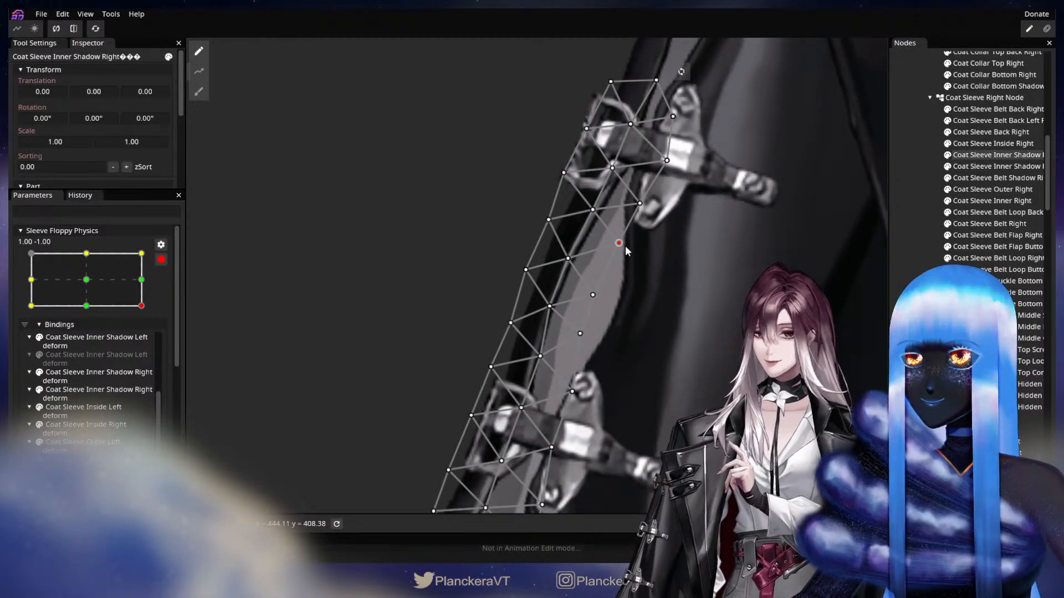
pyautogui.moveTo(582, 334); pyautogui.dragTo(586, 338)
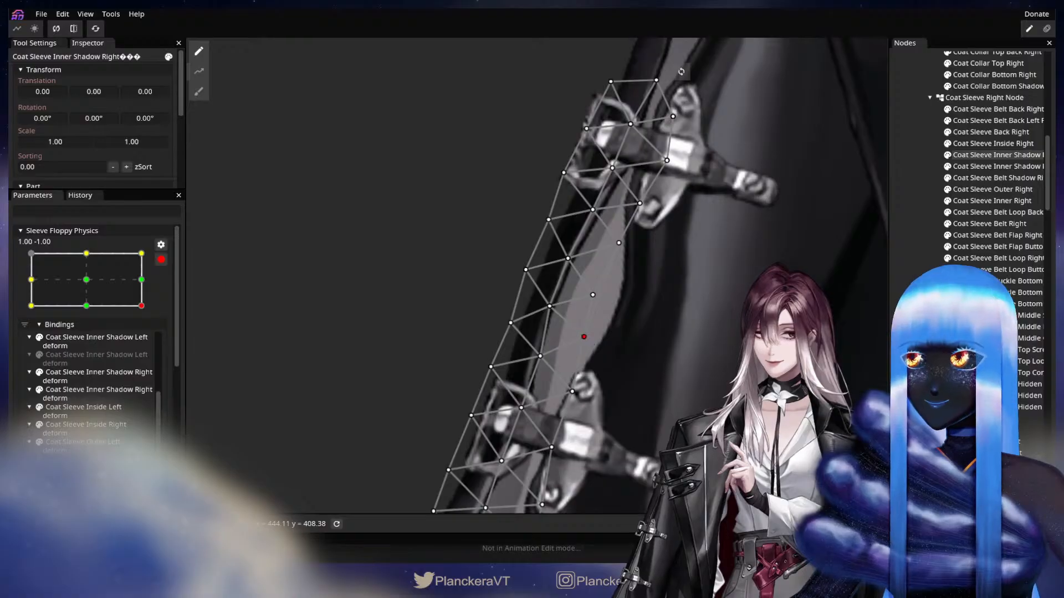
pyautogui.click(660, 378)
pyautogui.scroll(-3, 683, 376)
pyautogui.scroll(-5, 687, 380)
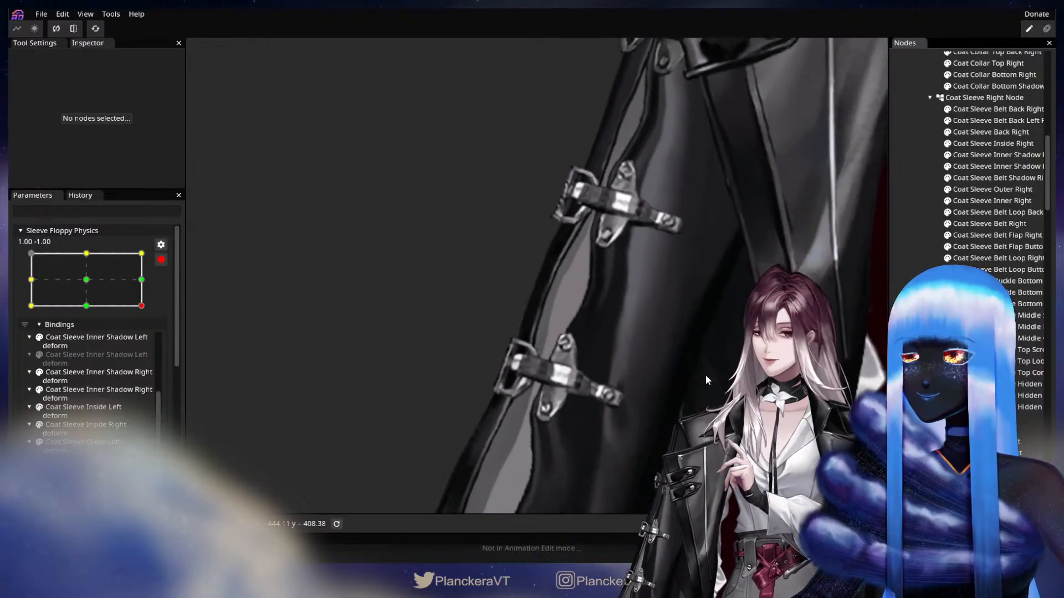
pyautogui.scroll(-6, 714, 379)
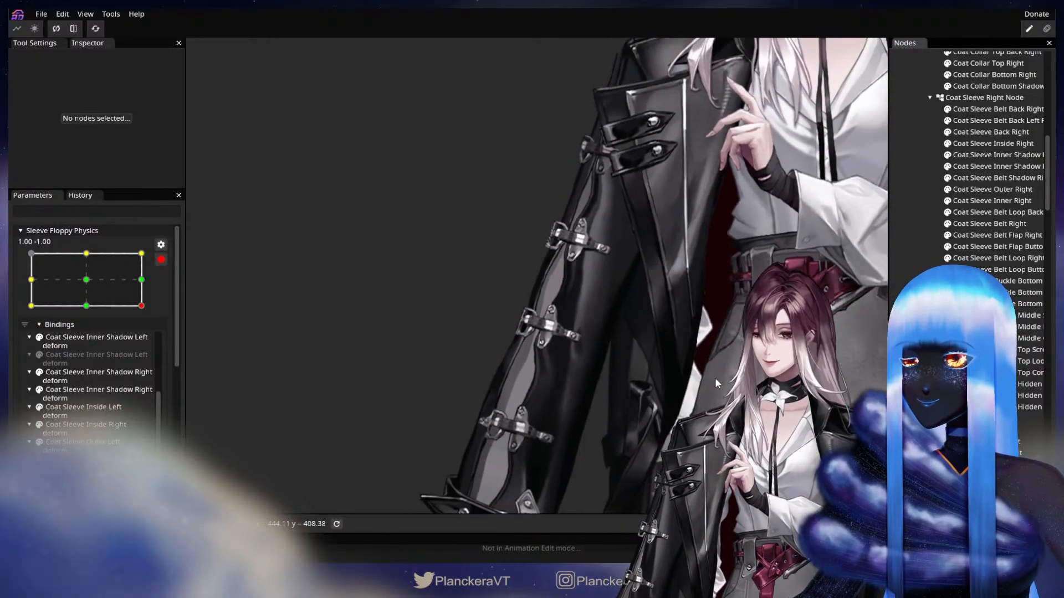
pyautogui.scroll(-2, 611, 338)
# Stop editing Sleeve Floppy Physics and try the parameter around its centre on the whole model
pyautogui.moveTo(605, 343); pyautogui.dragTo(477, 391)
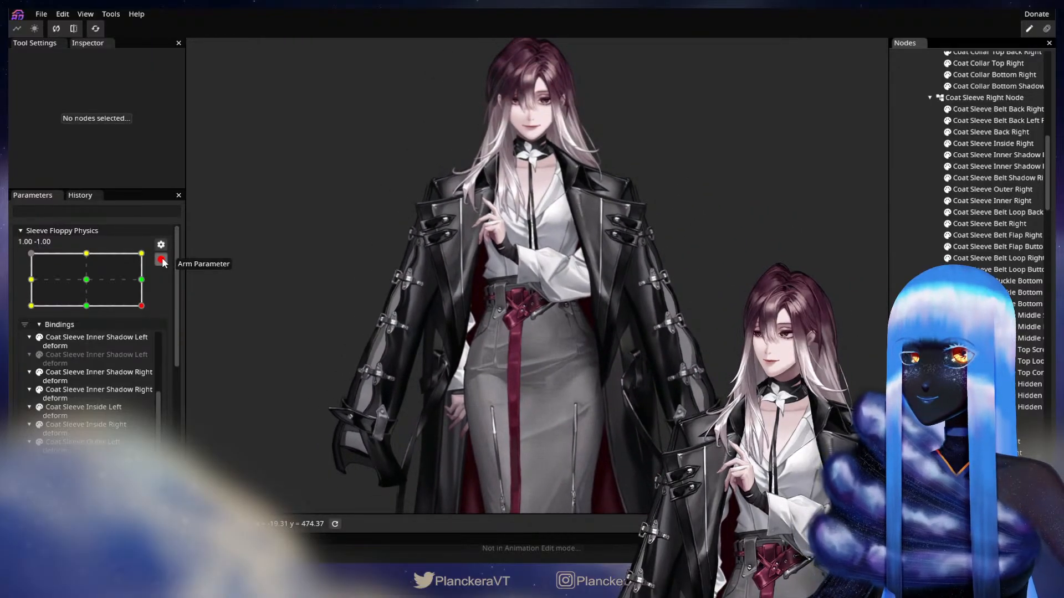
pyautogui.scroll(5, 115, 363)
pyautogui.moveTo(113, 480); pyautogui.dragTo(84, 462)
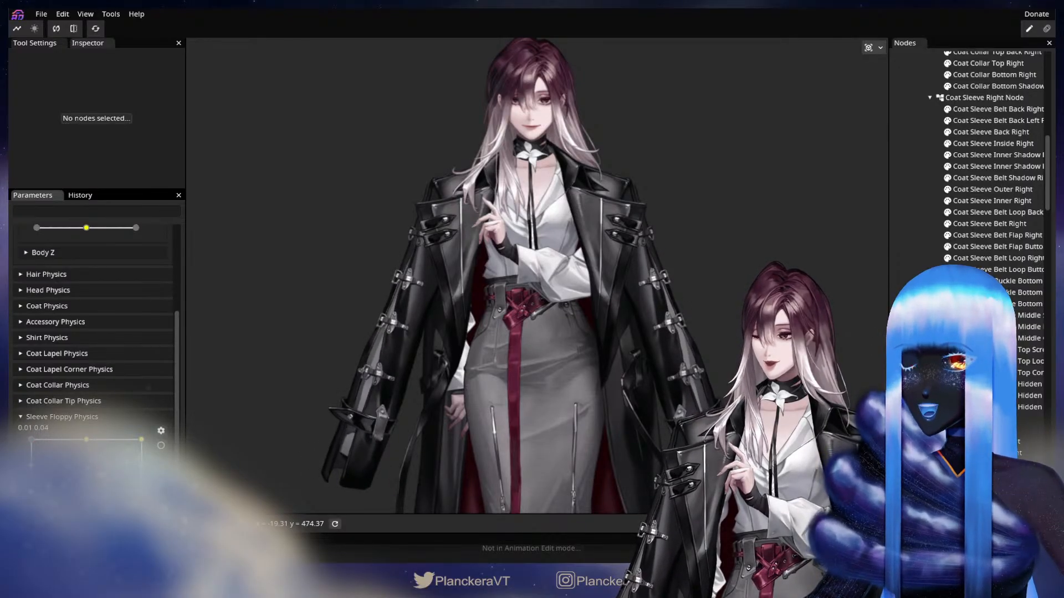
pyautogui.scroll(5, 145, 294)
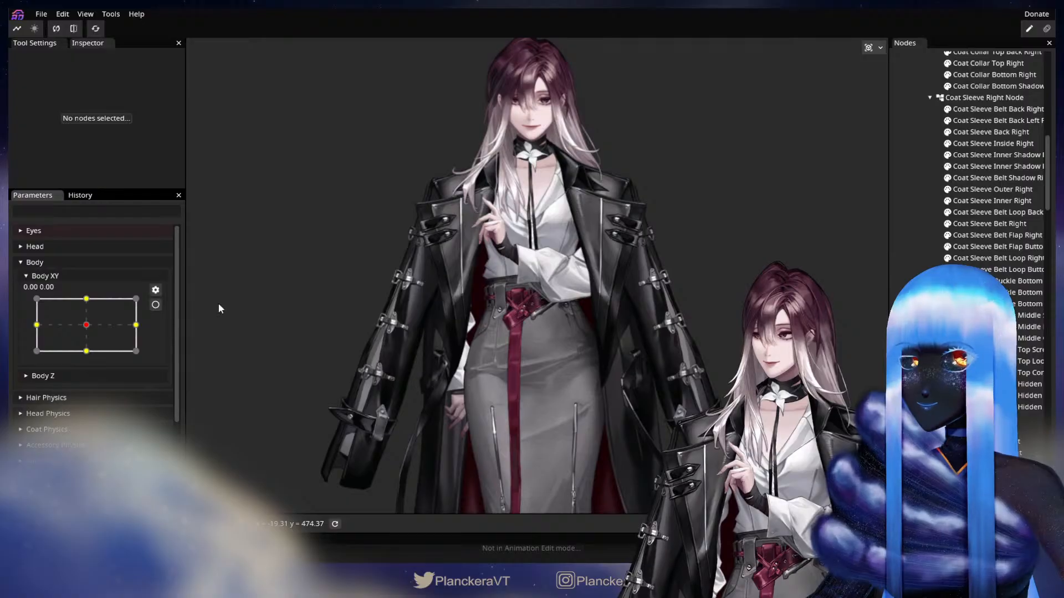
# Add a SimplePhysics node under Coat Node and rename it Sleeve Floppy SimplePhysics
pyautogui.scroll(10, 957, 251)
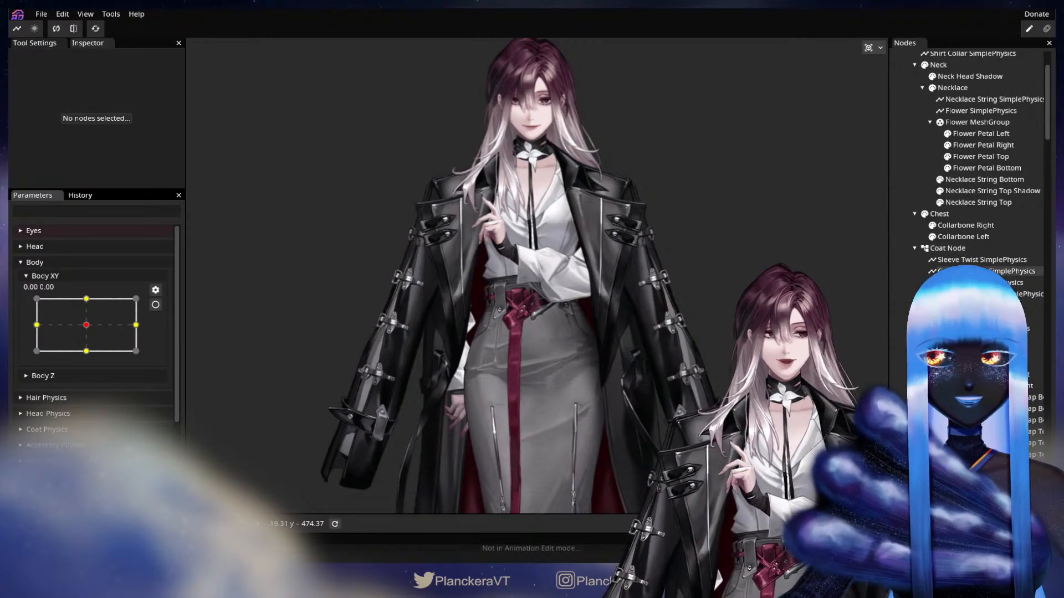
pyautogui.rightClick(949, 250)
pyautogui.moveTo(960, 257)
pyautogui.click(900, 285)
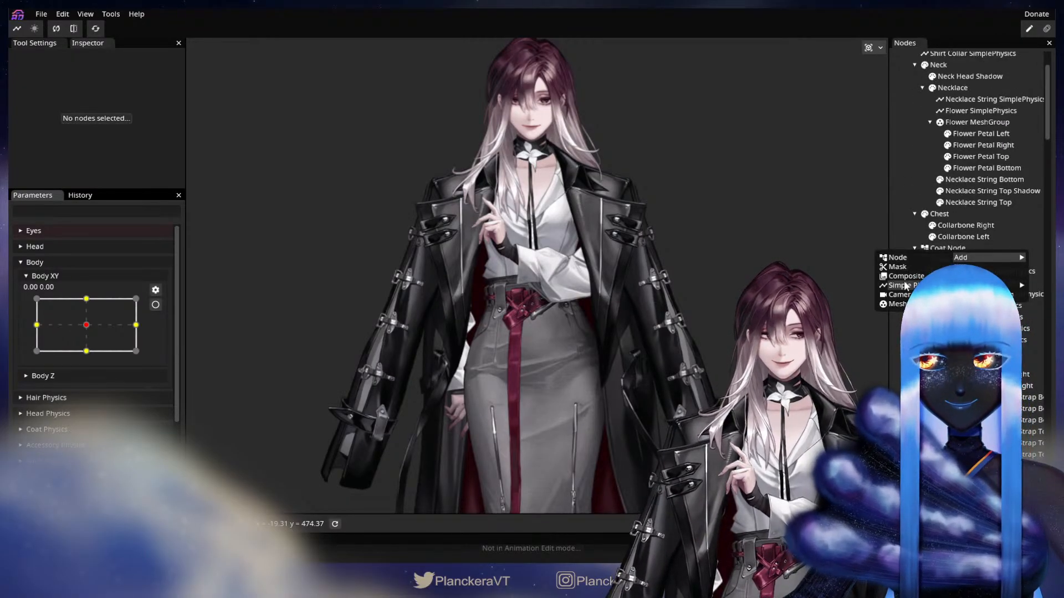
pyautogui.scroll(-5, 123, 371)
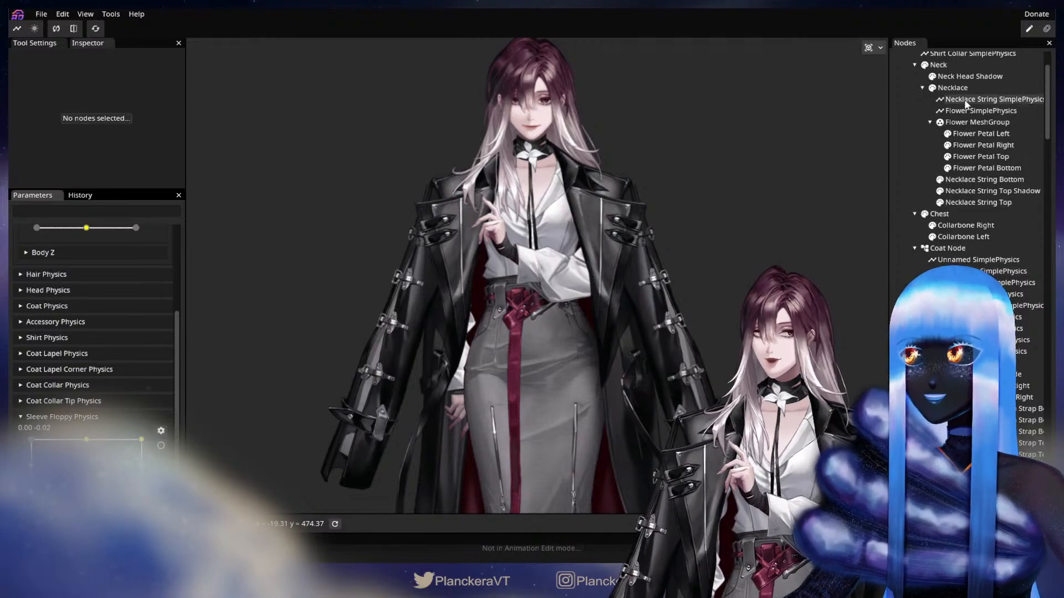
pyautogui.click(978, 260)
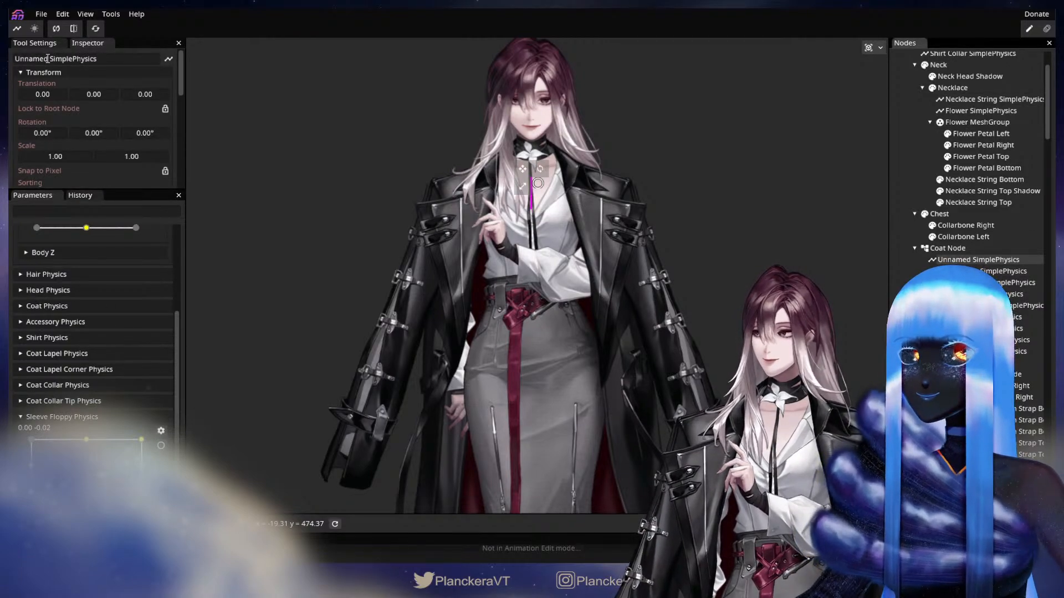
pyautogui.doubleClick(48, 59)
pyautogui.write('Sleev')
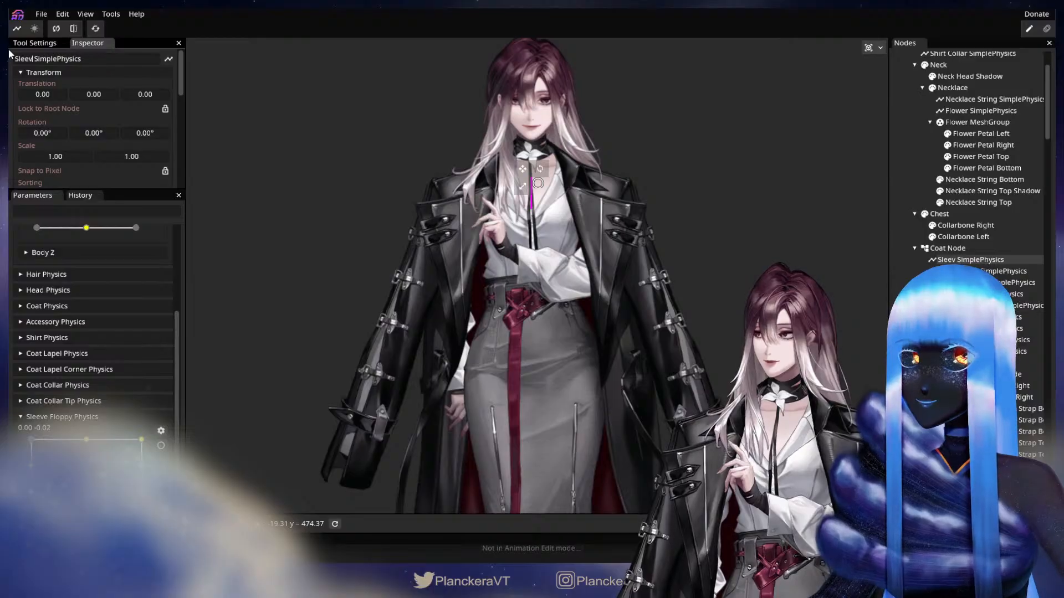
pyautogui.write('e Floppy')
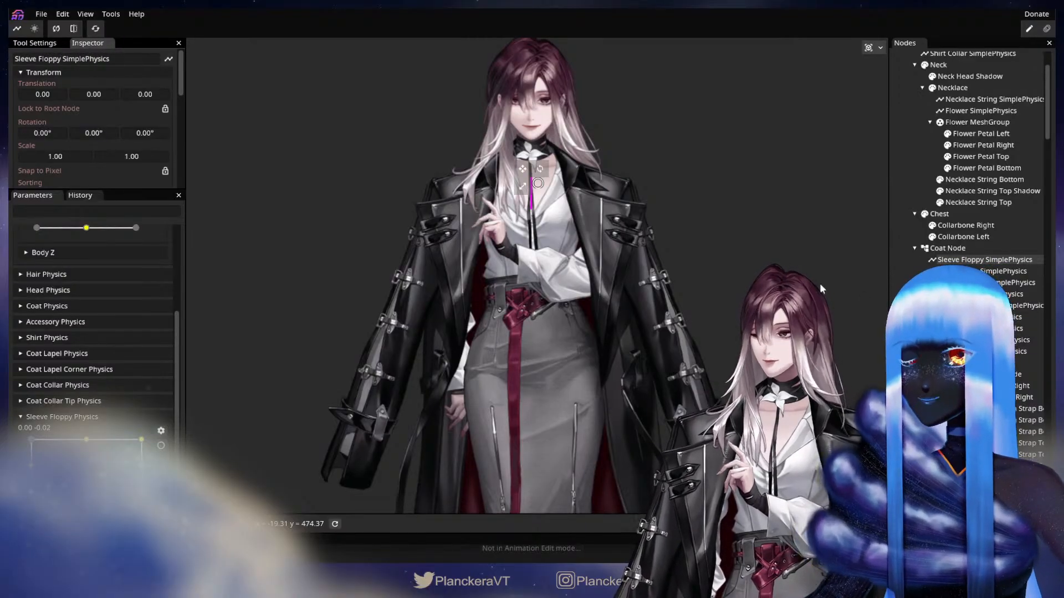
pyautogui.scroll(3, 34, 286)
pyautogui.click(155, 302)
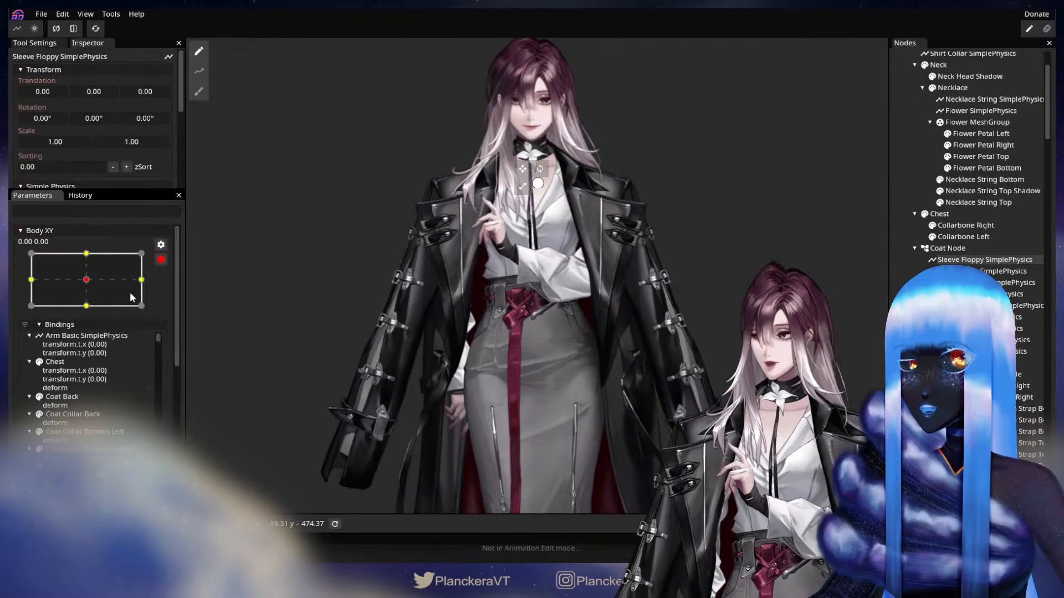
pyautogui.click(161, 259)
# Assign the Sleeve Floppy Physics parameter to Sleeve Floppy SimplePhysics, with type SpringPendulum and mapping mode XY
pyautogui.scroll(-5, 78, 152)
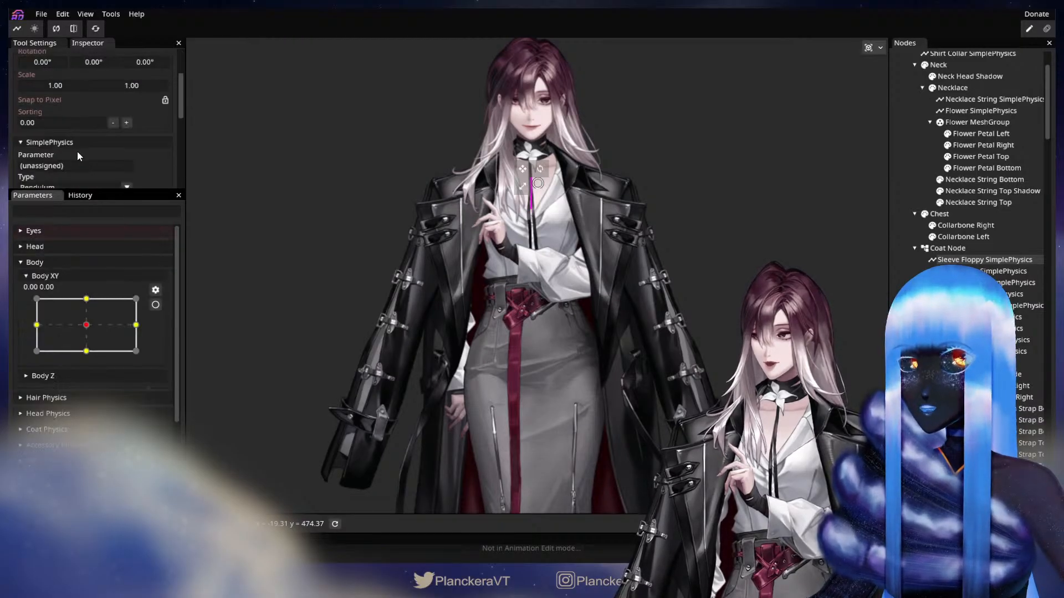
pyautogui.scroll(-3, 87, 370)
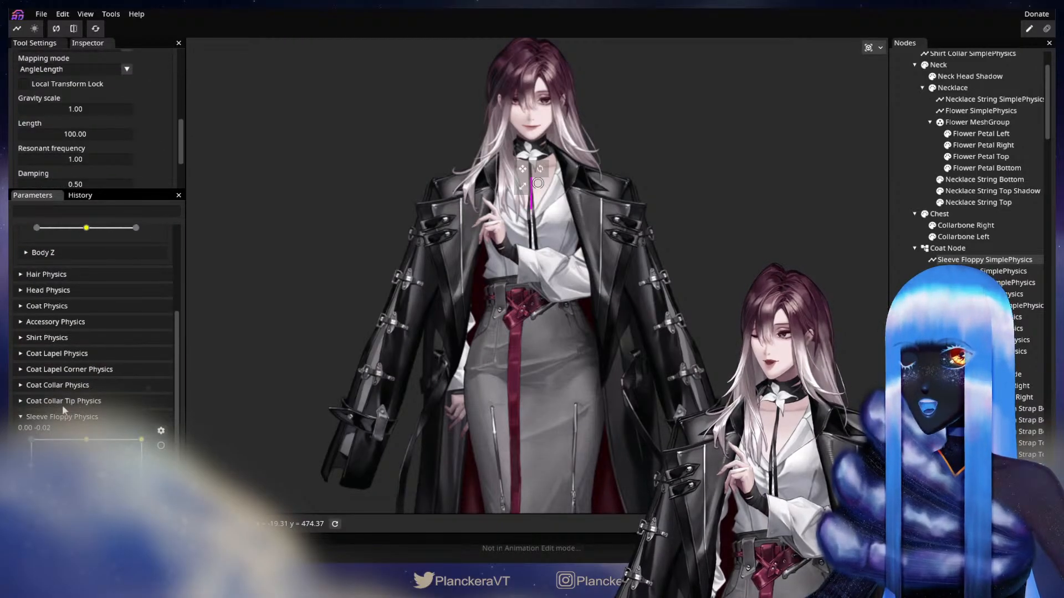
pyautogui.scroll(2, 83, 101)
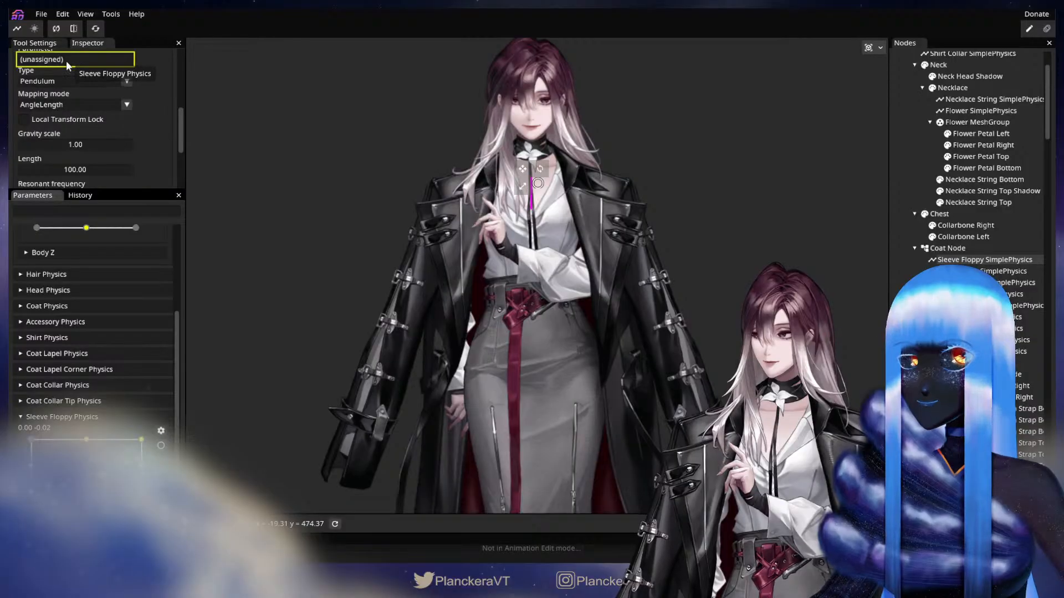
pyautogui.click(113, 82)
pyautogui.click(111, 105)
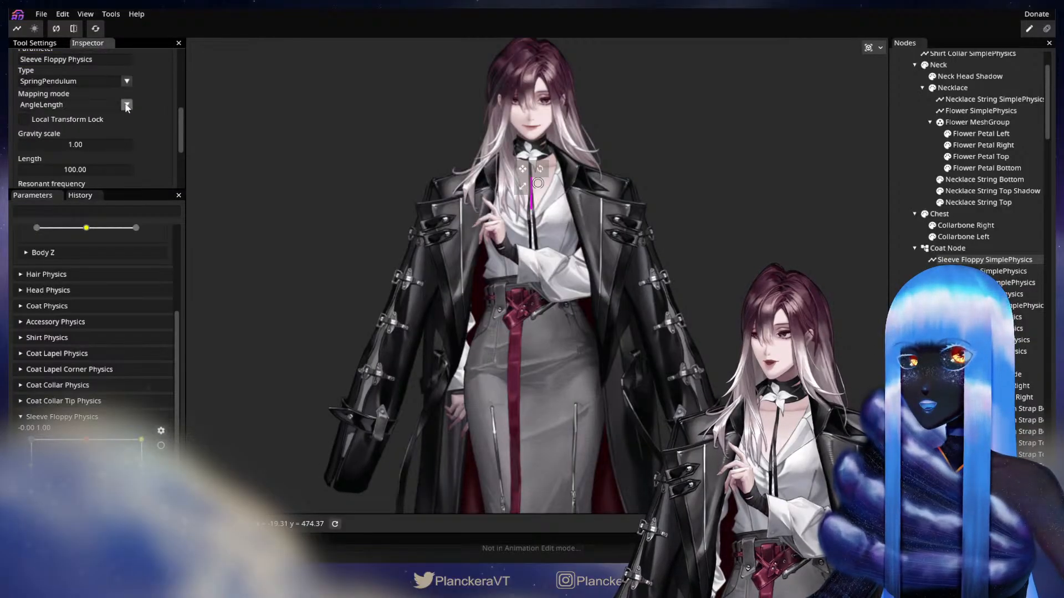
pyautogui.click(113, 104)
pyautogui.click(77, 128)
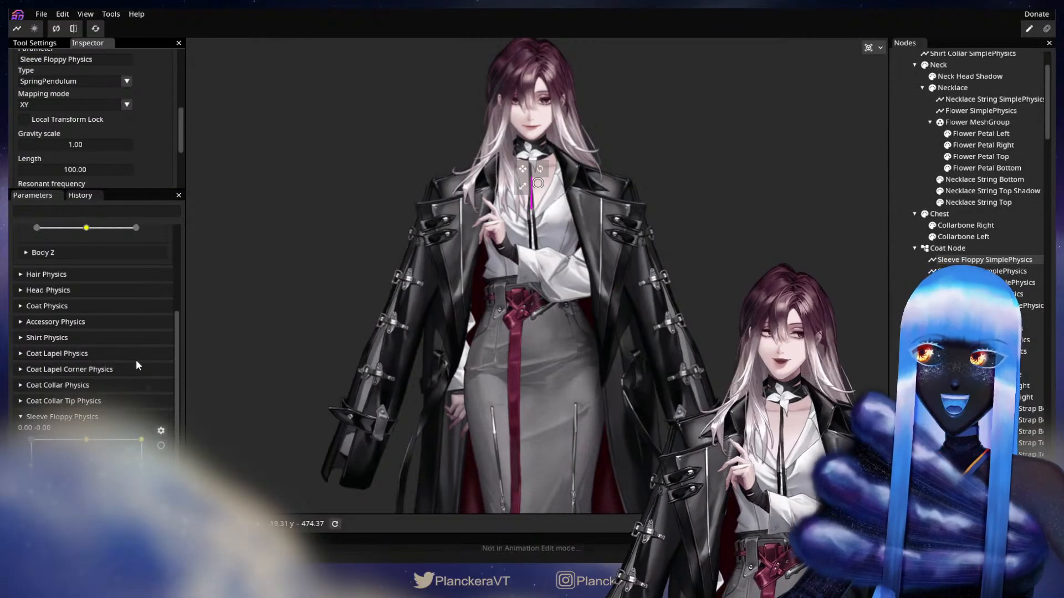
# Arm Body XY and set the physics node's X translation to about -101 at keypoint -1.00, 0.00, and adjust it at 1.00, 0.00
pyautogui.scroll(3, 150, 349)
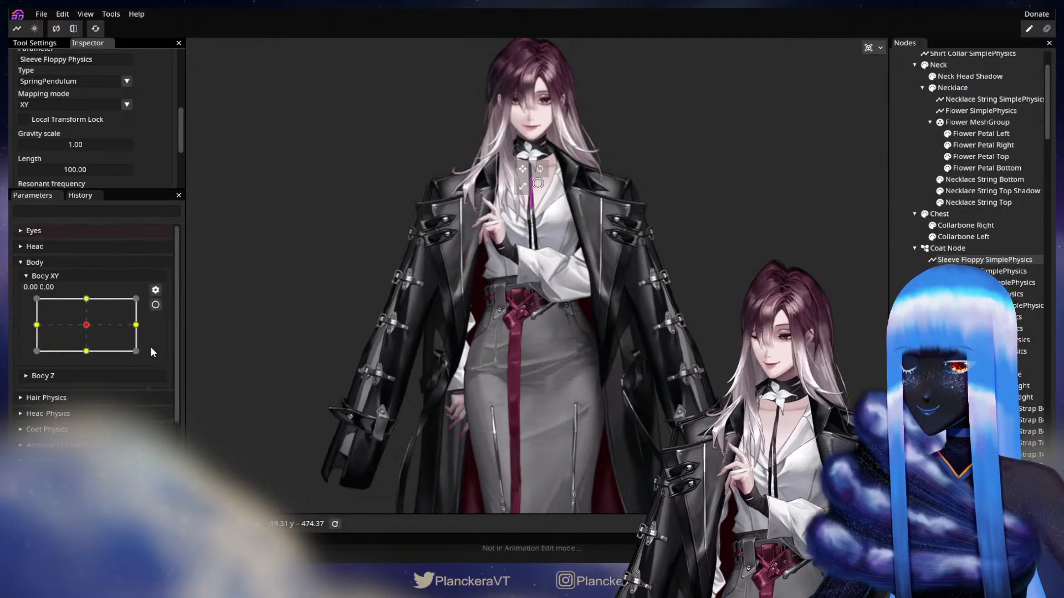
pyautogui.click(156, 305)
pyautogui.click(32, 280)
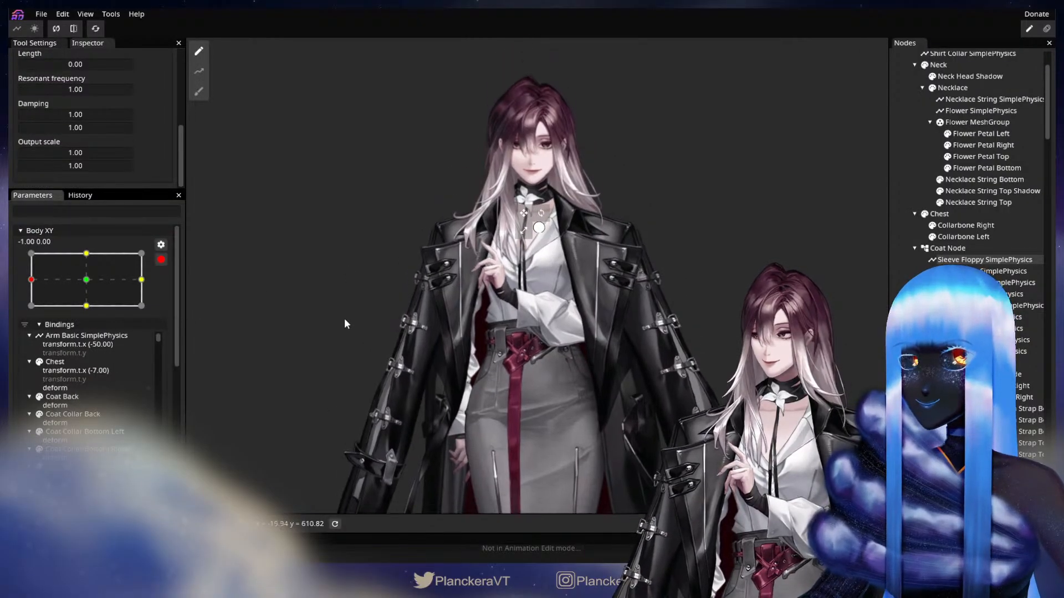
pyautogui.scroll(5, 116, 142)
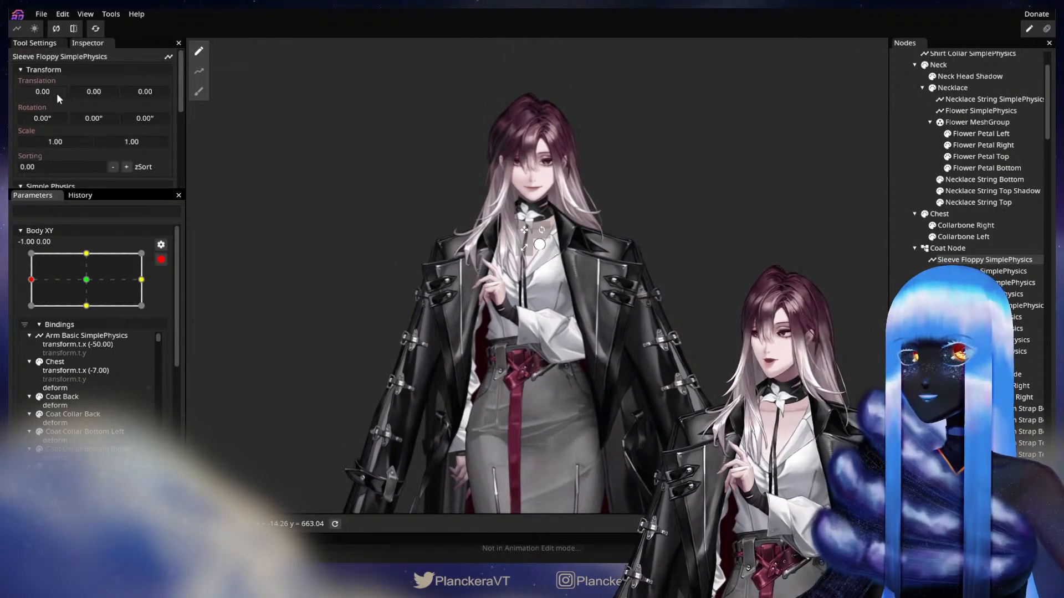
pyautogui.moveTo(57, 93); pyautogui.dragTo(36, 89)
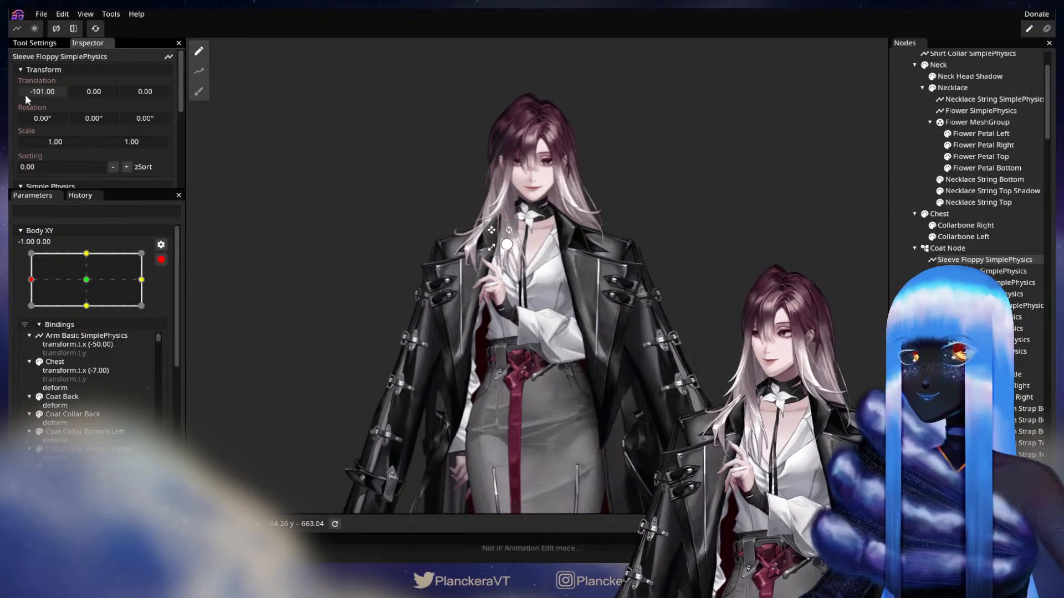
pyautogui.click(141, 280)
pyautogui.moveTo(51, 96)
pyautogui.mouseDown()
pyautogui.moveTo(97, 93)
pyautogui.moveTo(62, 101)
pyautogui.mouseUp()
# Set the physics node's Y translation to -84 at Body XY keypoint 0.00, 1.00 and 85 at 0.00, -1.00, then disarm Body XY
pyautogui.click(87, 253)
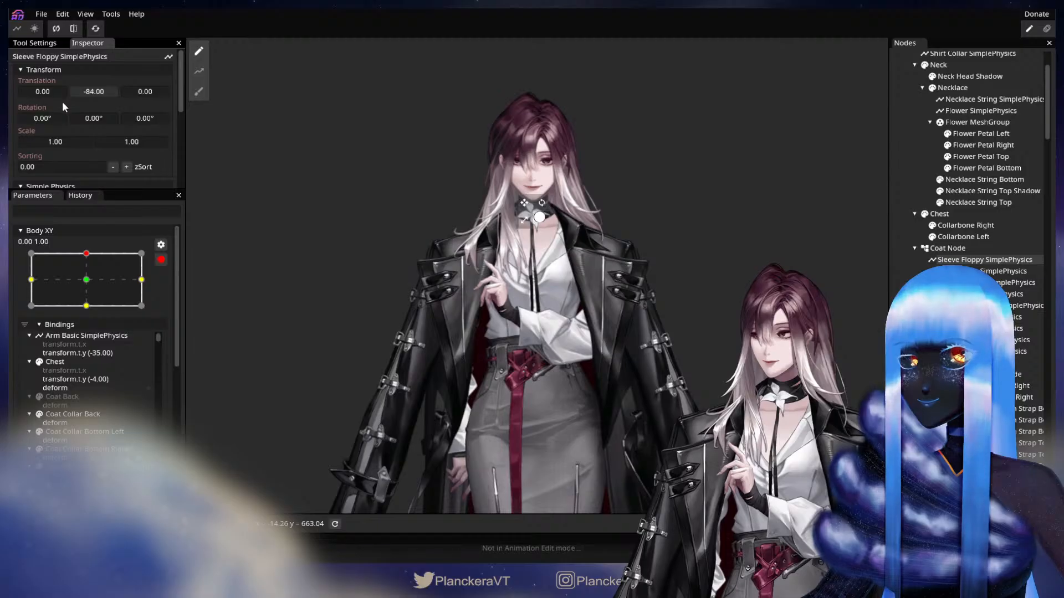
pyautogui.click(86, 306)
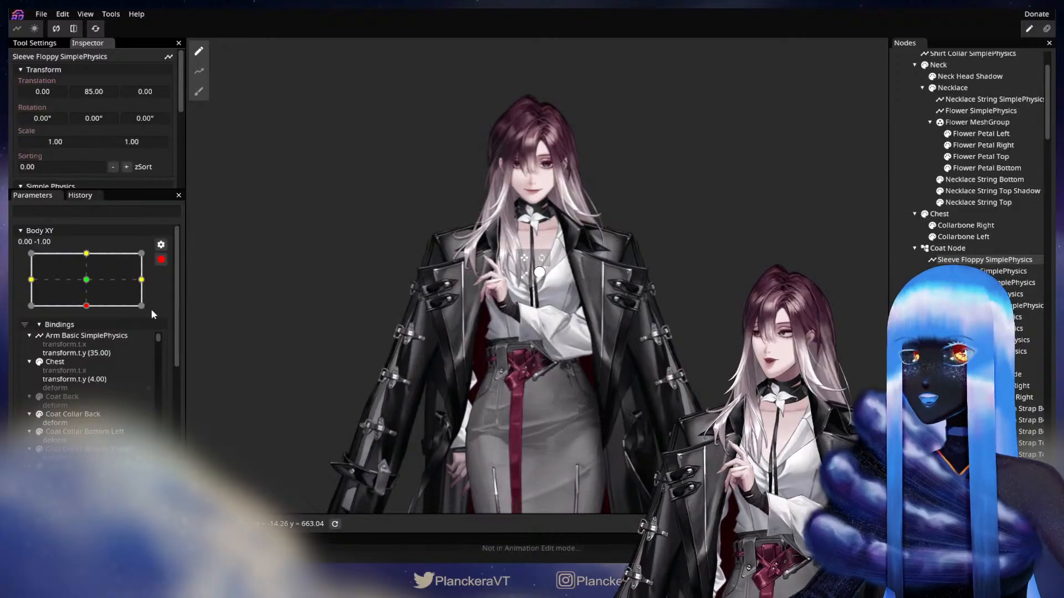
pyautogui.click(160, 259)
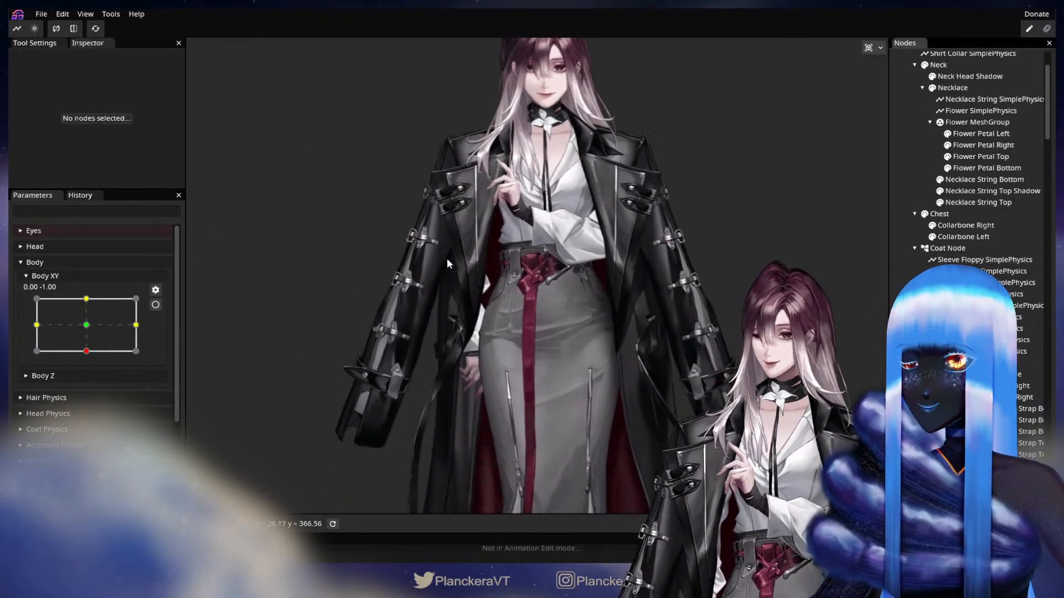
# Move Body XY around its range and examine how both coat sleeves swing, ending near the centre
pyautogui.moveTo(511, 291); pyautogui.dragTo(342, 333)
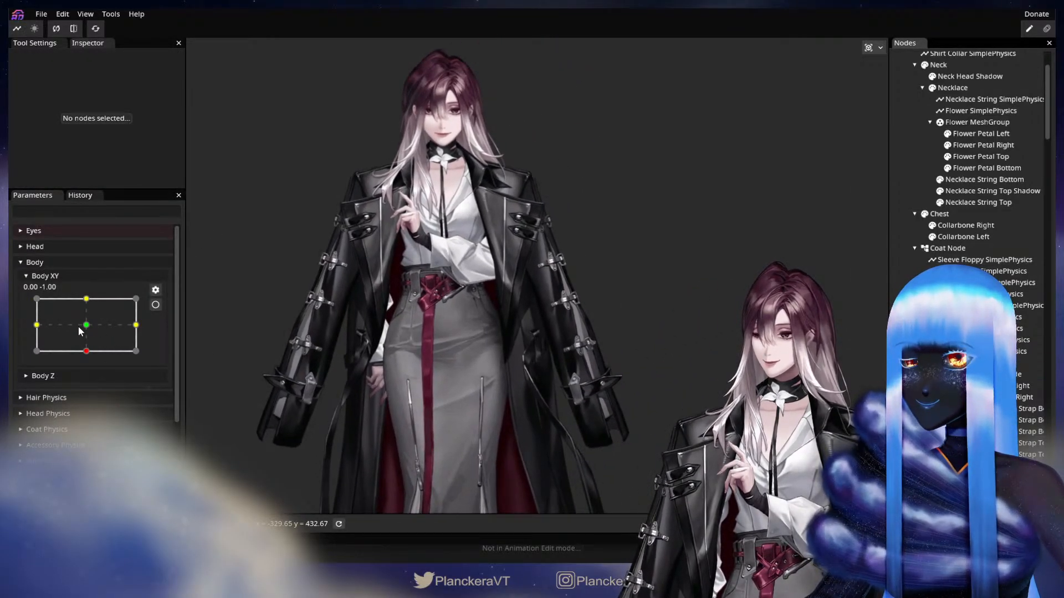
pyautogui.moveTo(79, 332)
pyautogui.mouseDown()
pyautogui.moveTo(110, 322)
pyautogui.moveTo(32, 322)
pyautogui.moveTo(83, 324)
pyautogui.moveTo(58, 322)
pyautogui.moveTo(77, 331)
pyautogui.moveTo(115, 313)
pyautogui.moveTo(84, 318)
pyautogui.moveTo(51, 306)
pyautogui.moveTo(106, 311)
pyautogui.moveTo(88, 302)
pyautogui.moveTo(52, 321)
pyautogui.moveTo(83, 318)
pyautogui.moveTo(33, 307)
pyautogui.moveTo(83, 303)
pyautogui.moveTo(83, 315)
pyautogui.moveTo(33, 323)
pyautogui.moveTo(17, 314)
pyautogui.moveTo(34, 301)
pyautogui.moveTo(86, 323)
pyautogui.mouseUp()
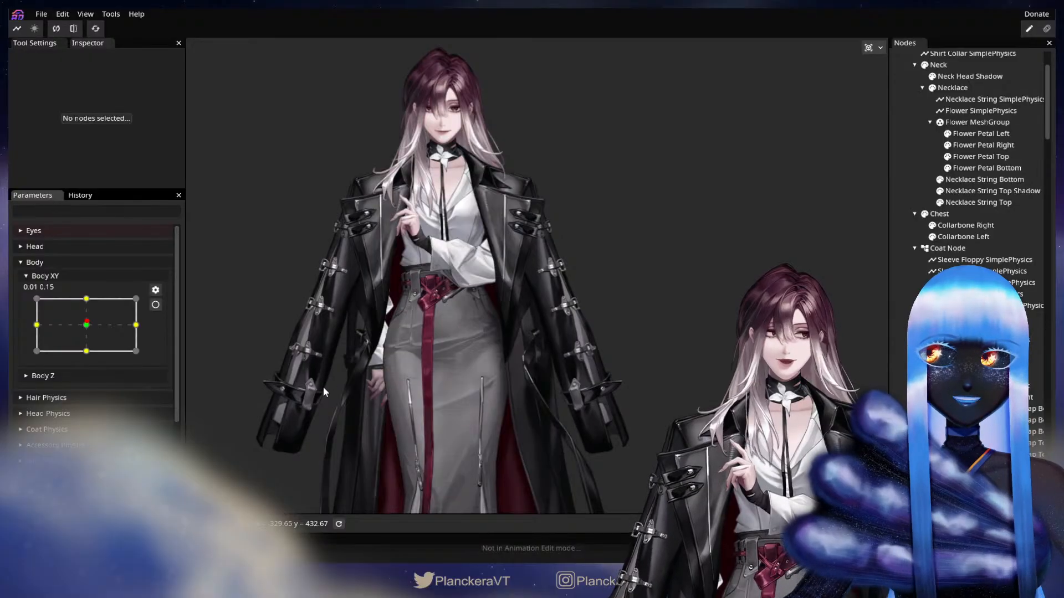
pyautogui.moveTo(324, 387); pyautogui.dragTo(404, 363)
pyautogui.moveTo(86, 324)
pyautogui.mouseDown()
pyautogui.moveTo(49, 337)
pyautogui.moveTo(76, 310)
pyautogui.moveTo(55, 320)
pyautogui.moveTo(146, 331)
pyautogui.moveTo(44, 314)
pyautogui.moveTo(110, 311)
pyautogui.moveTo(76, 331)
pyautogui.mouseUp()
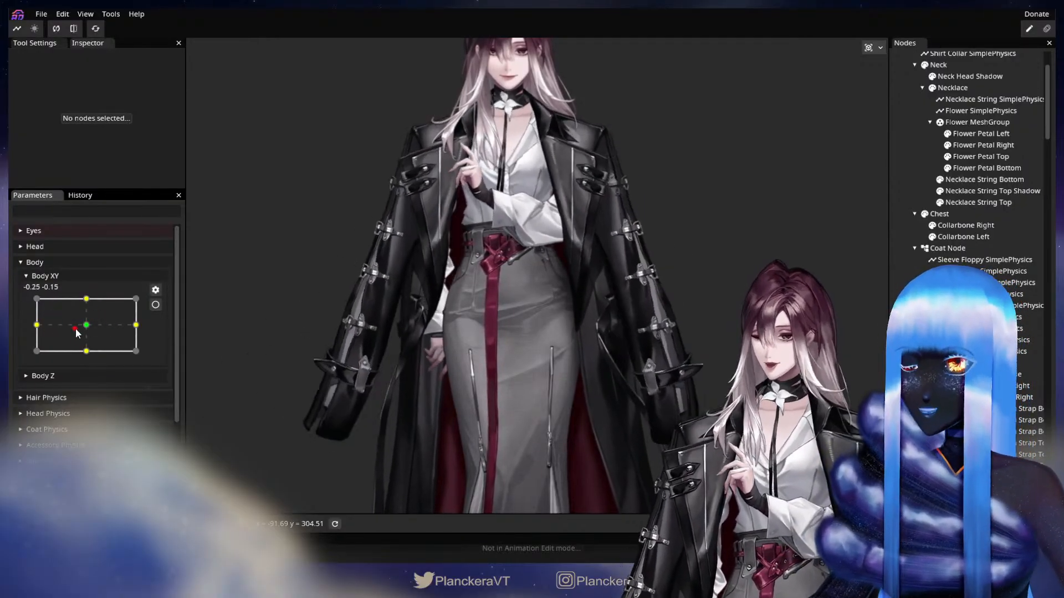
pyautogui.scroll(-3, 122, 377)
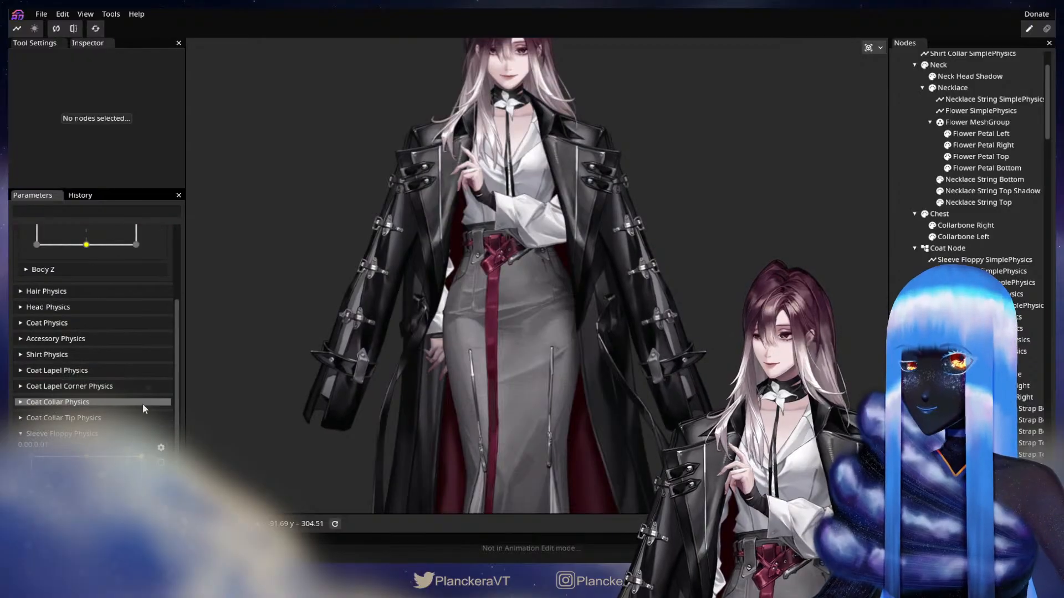
pyautogui.scroll(3, 155, 302)
pyautogui.moveTo(86, 325); pyautogui.dragTo(86, 325)
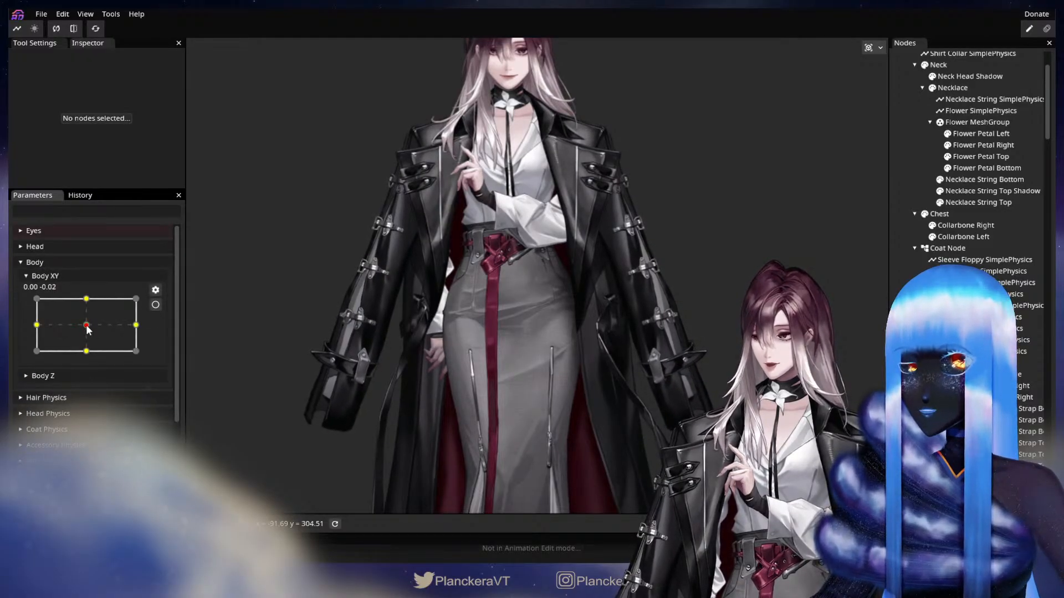
# Rename the new Param #35 parameter as Coat Sleeve Extra Floppy Physics and save its properties
pyautogui.scroll(-3, 87, 329)
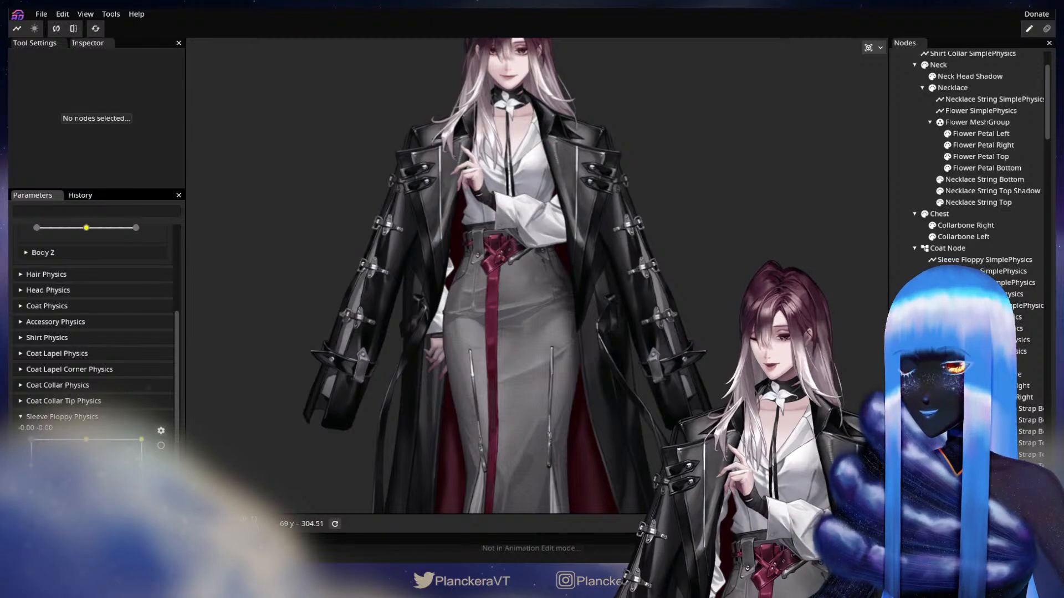
pyautogui.scroll(-3, 156, 438)
pyautogui.click(160, 427)
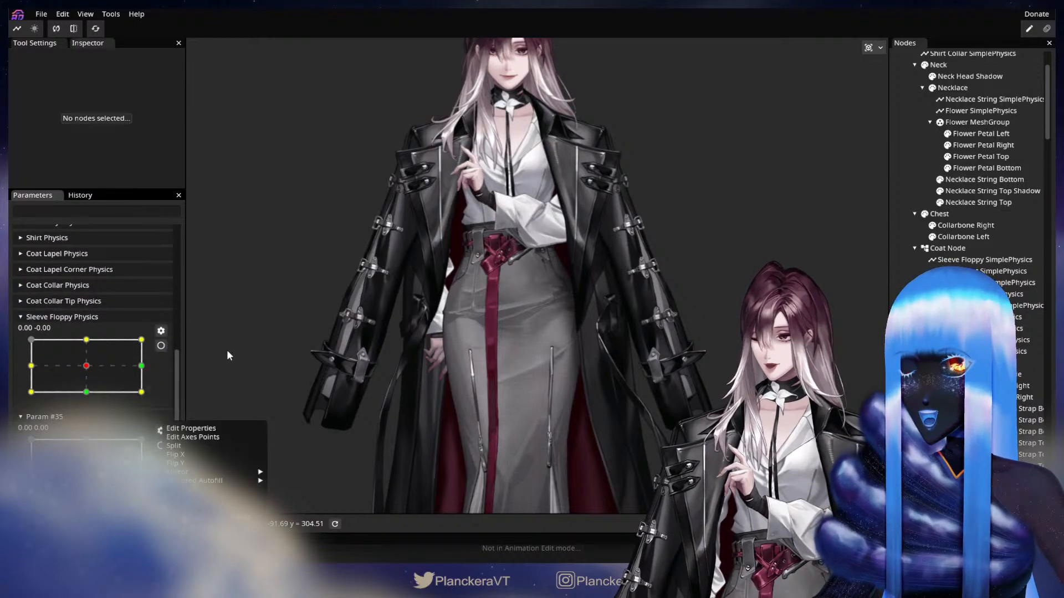
pyautogui.click(212, 428)
pyautogui.moveTo(126, 45); pyautogui.dragTo(152, 56)
pyautogui.write('Coa')
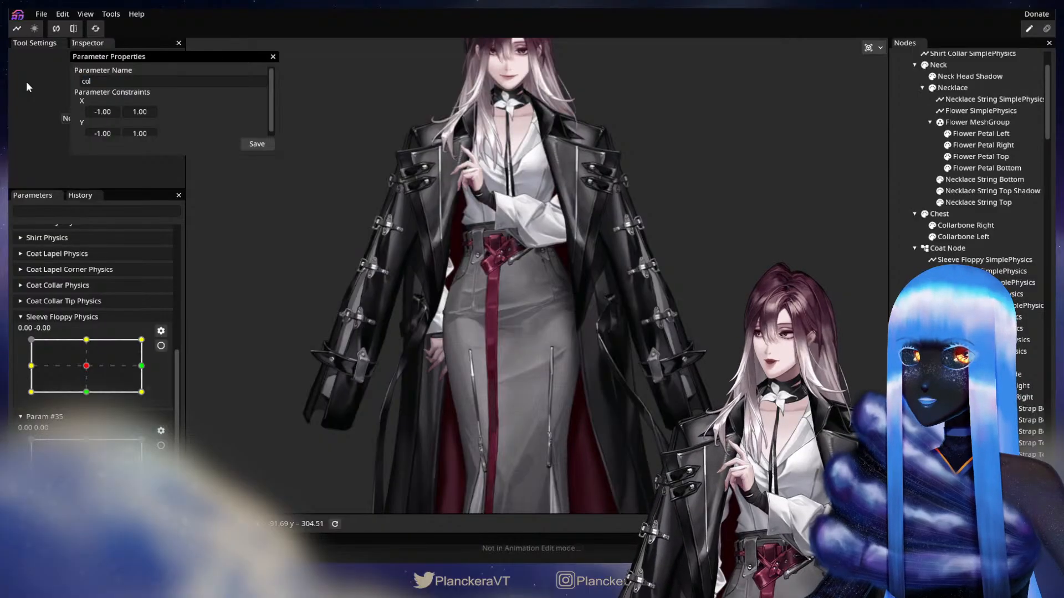
pyautogui.write('t Sl')
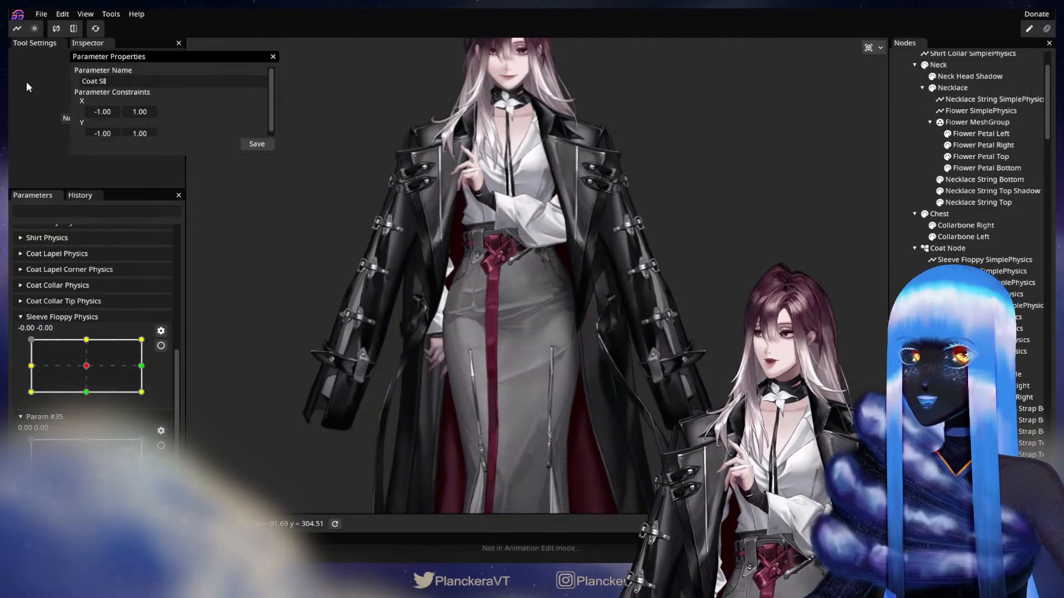
pyautogui.write('eeve')
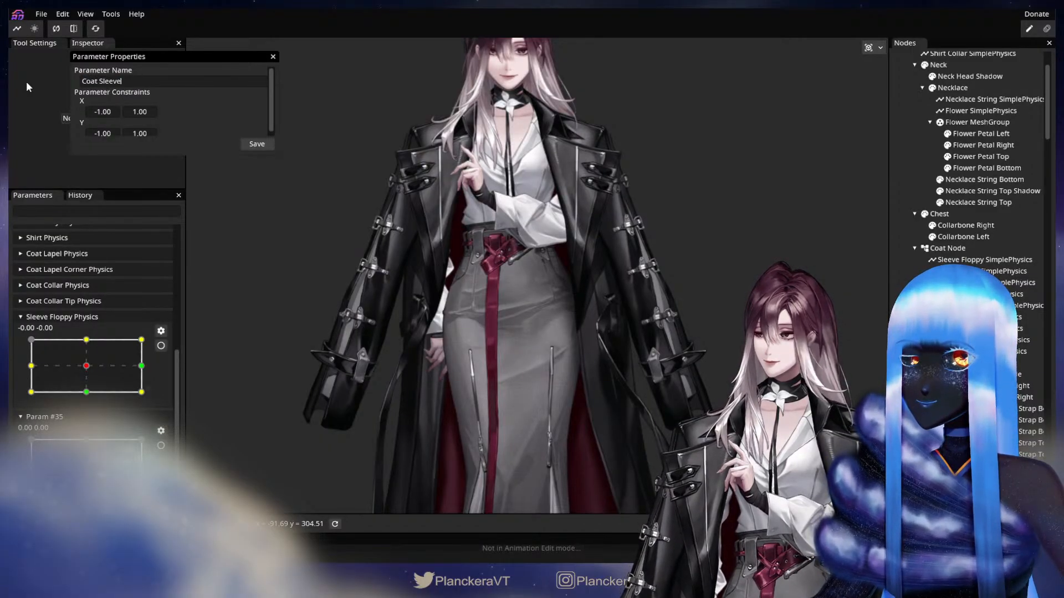
pyautogui.press('BackSpace')
pyautogui.press('BackSpace')
pyautogui.press('BackSpace')
pyautogui.press('BackSpace')
pyautogui.press('BackSpace')
pyautogui.press('BackSpace')
pyautogui.press('BackSpace')
pyautogui.press('BackSpace')
pyautogui.press('BackSpace')
pyautogui.press('BackSpace')
pyautogui.write('Slee')
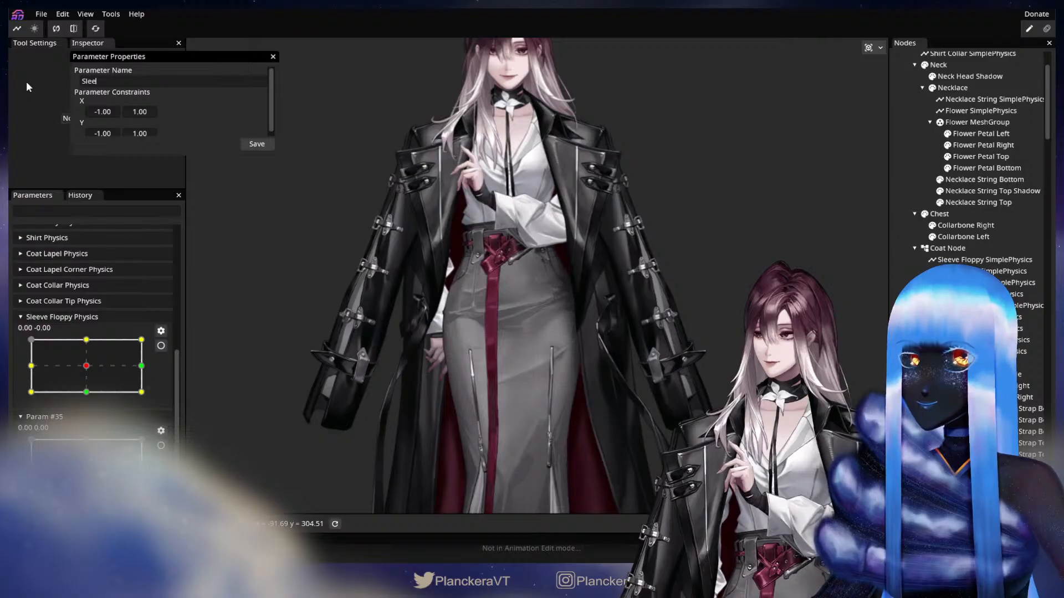
pyautogui.write('ve Extra ')
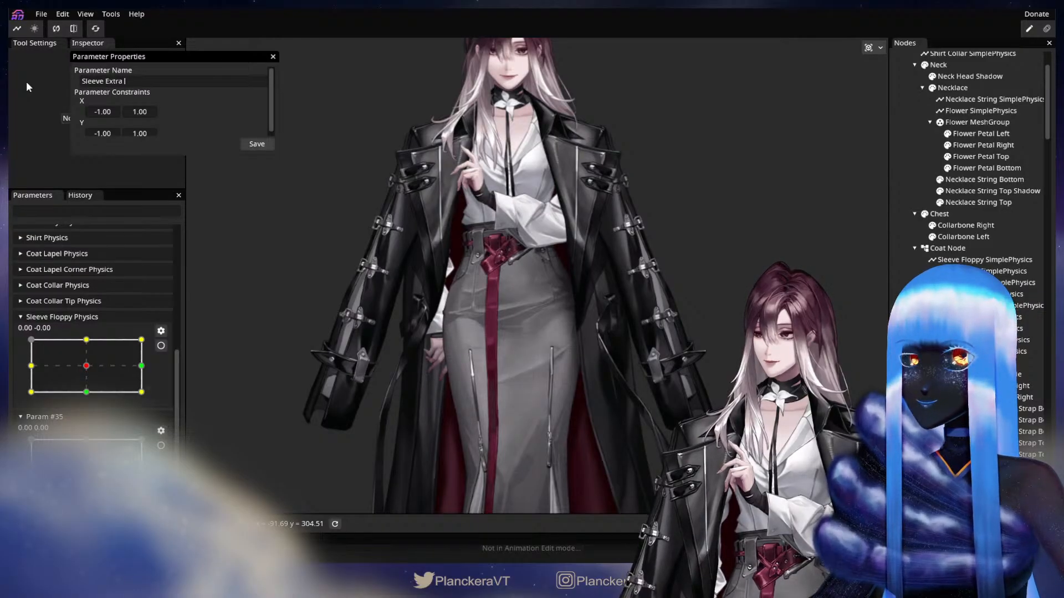
pyautogui.write('Floppy Physics')
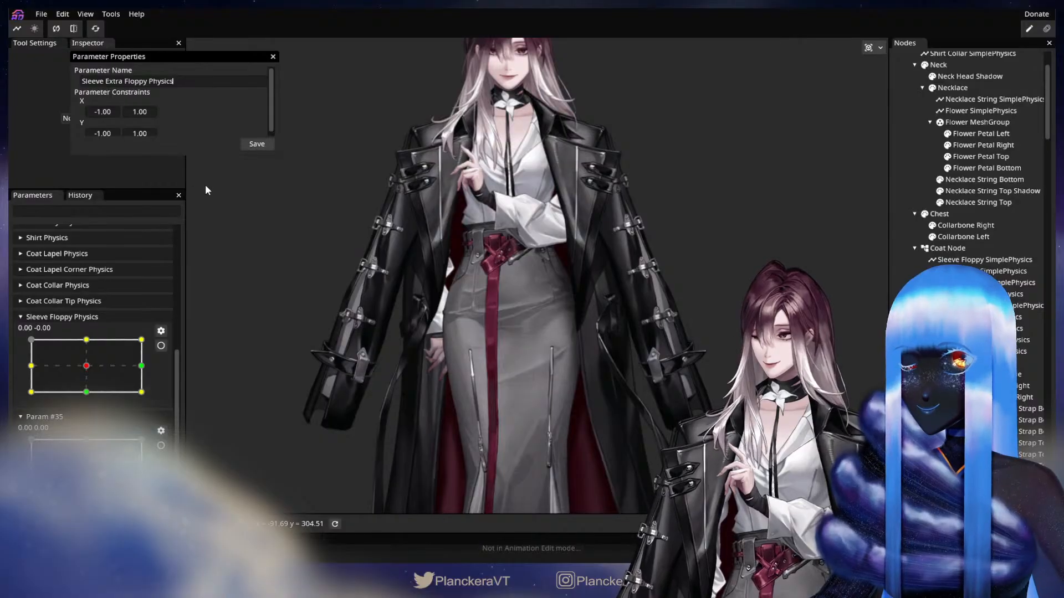
pyautogui.click(82, 81)
pyautogui.write('Coat')
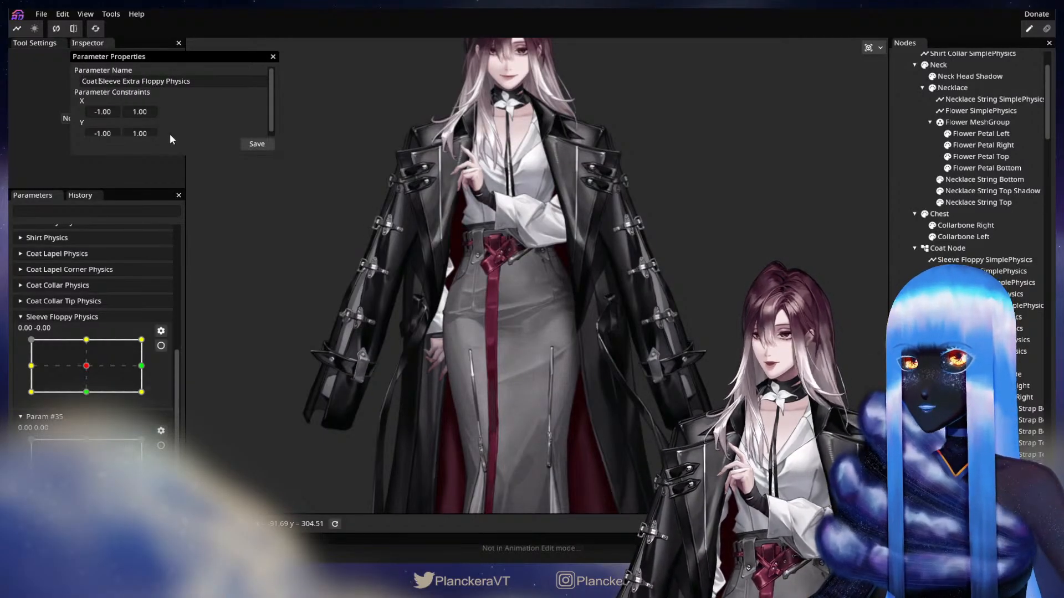
pyautogui.click(257, 144)
# Rename the Sleeve Floppy Physics parameter as Coat Sleeve Floppy Physics
pyautogui.click(161, 331)
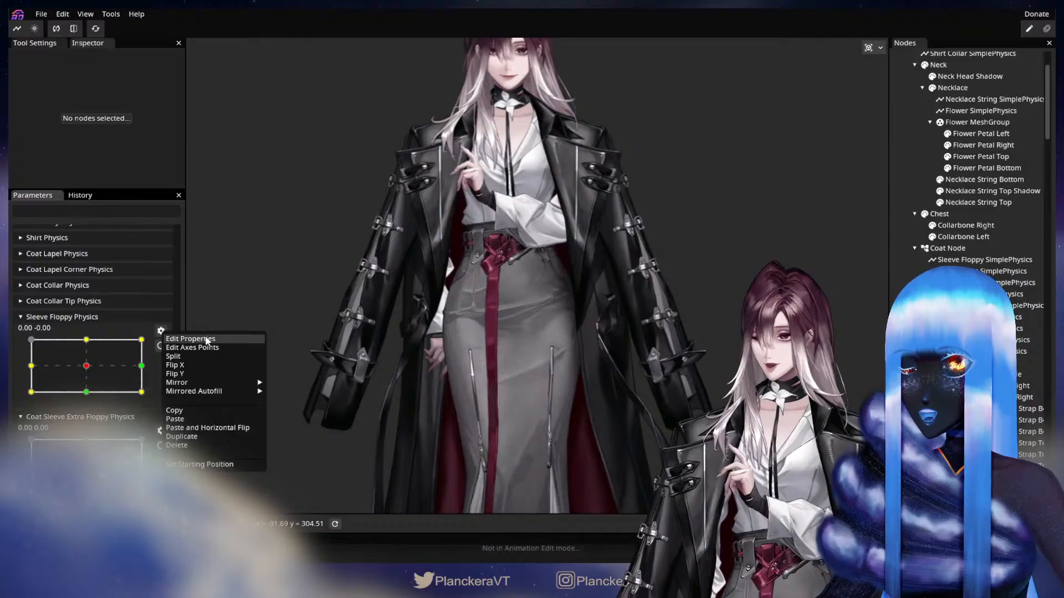
pyautogui.click(207, 339)
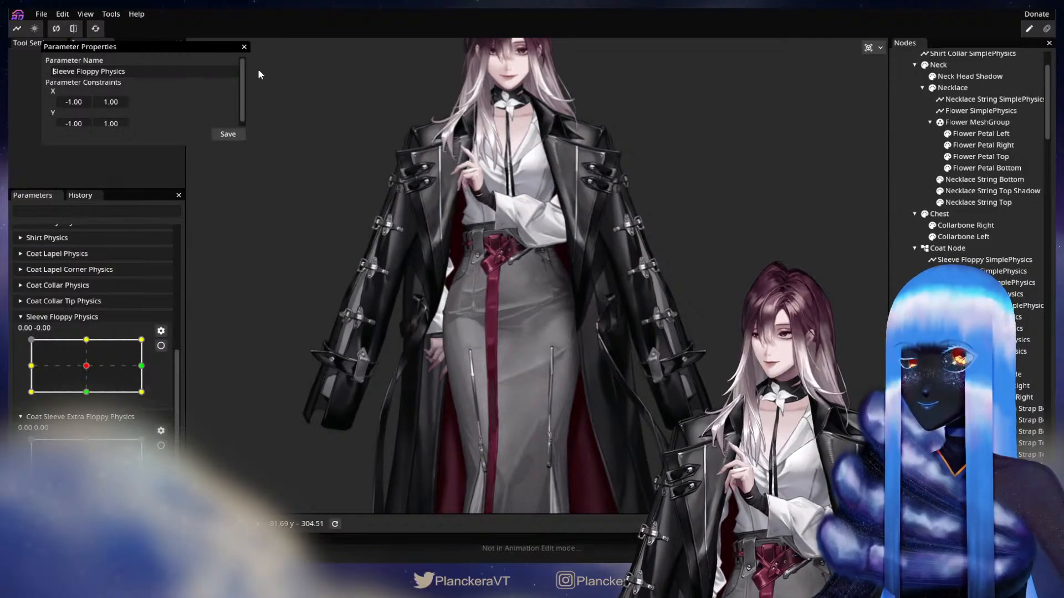
pyautogui.write('Coat')
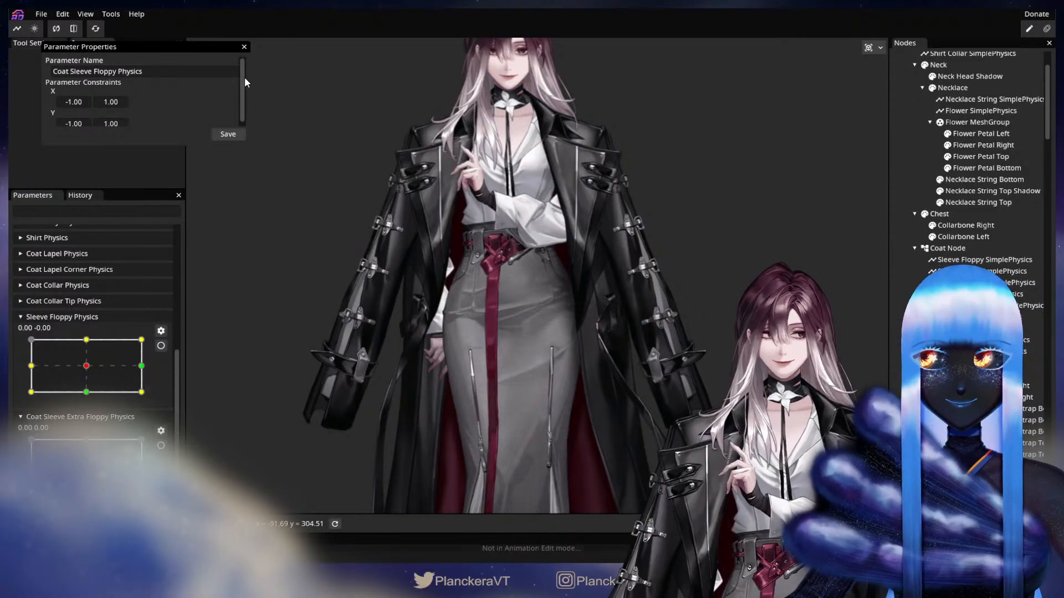
pyautogui.click(228, 134)
pyautogui.click(978, 271)
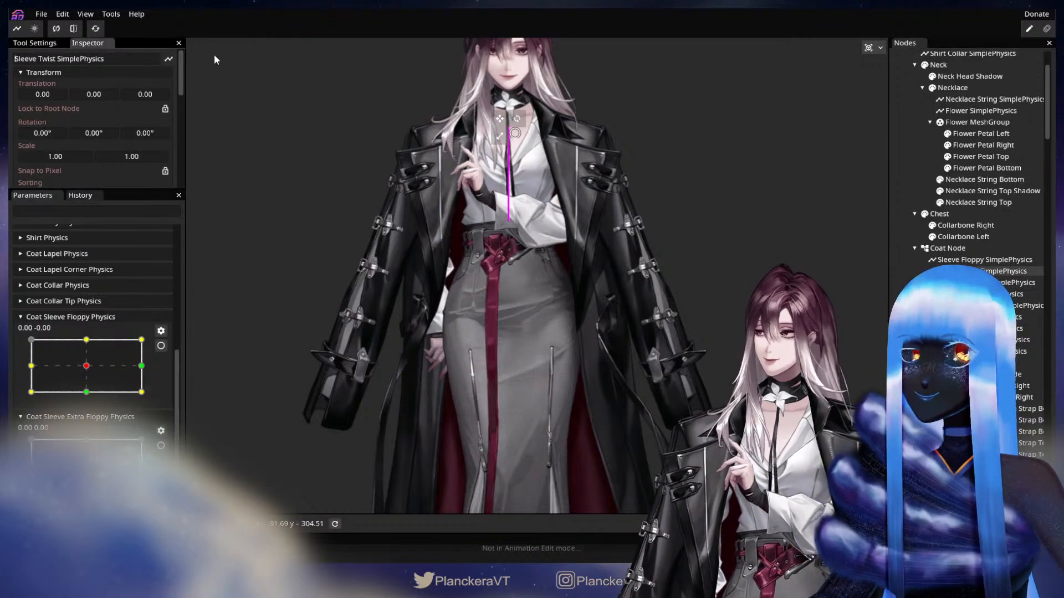
pyautogui.write('Coat')
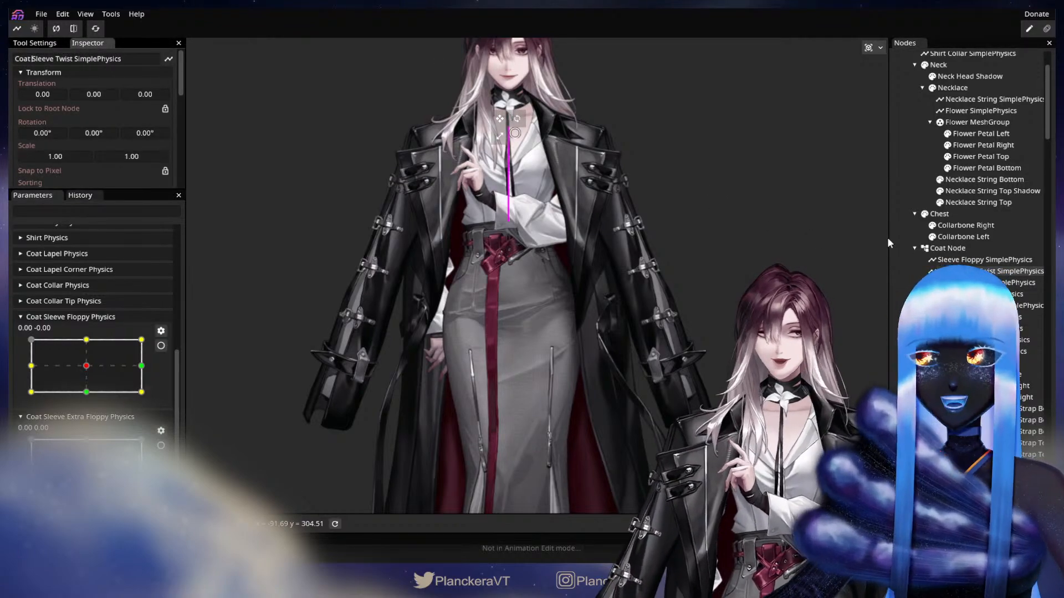
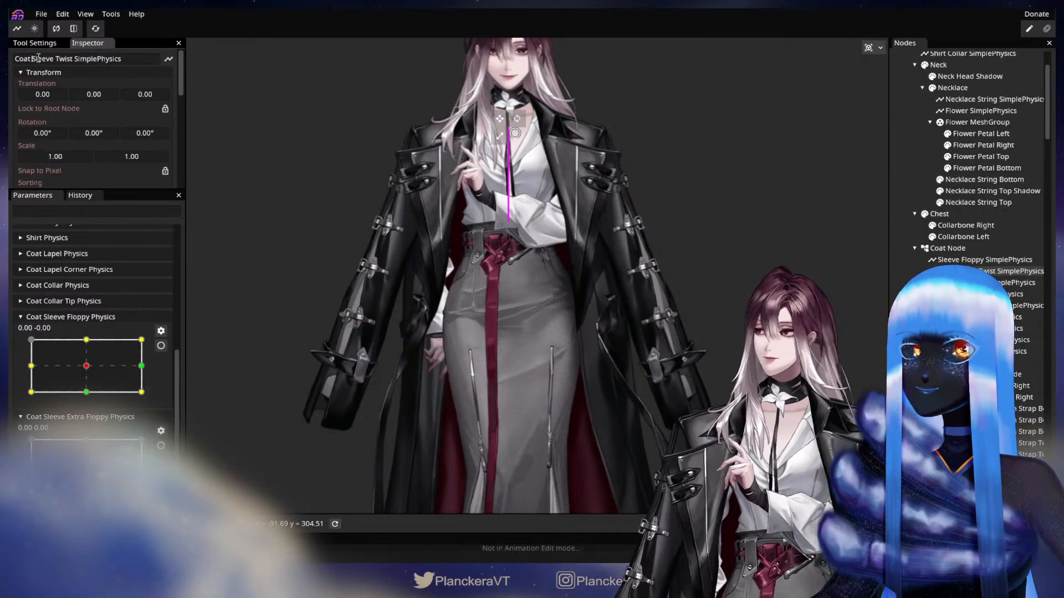
pyautogui.moveTo(33, 58); pyautogui.dragTo(12, 58)
pyautogui.press('BackSpace')
# Remove the Coat prefix from the two floppy sleeve parameters, naming them Sleeve Floppy Physics and Sleeve Extra Floppy Physics
pyautogui.click(160, 331)
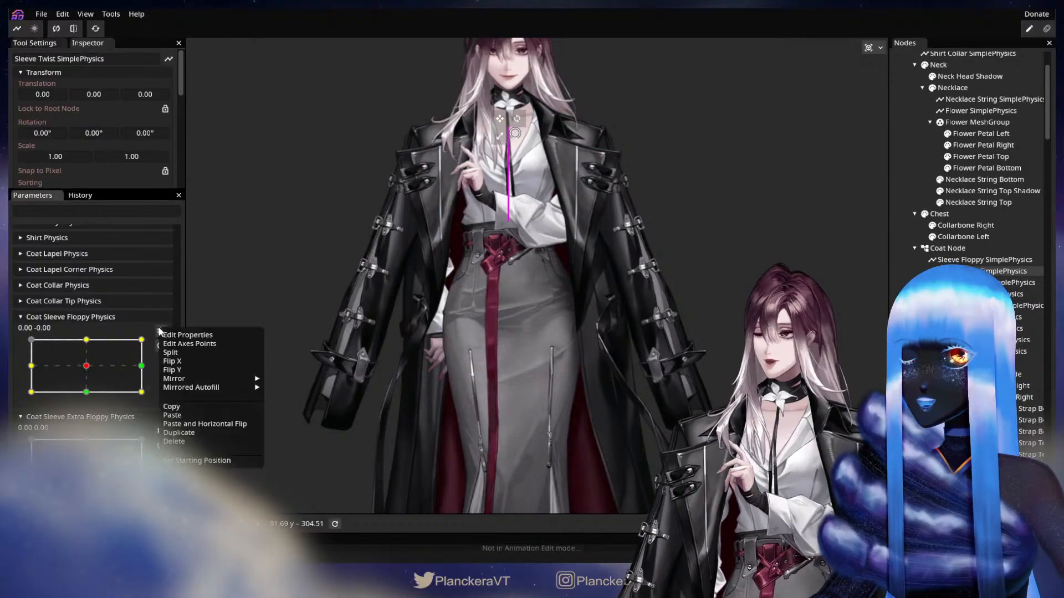
pyautogui.click(188, 335)
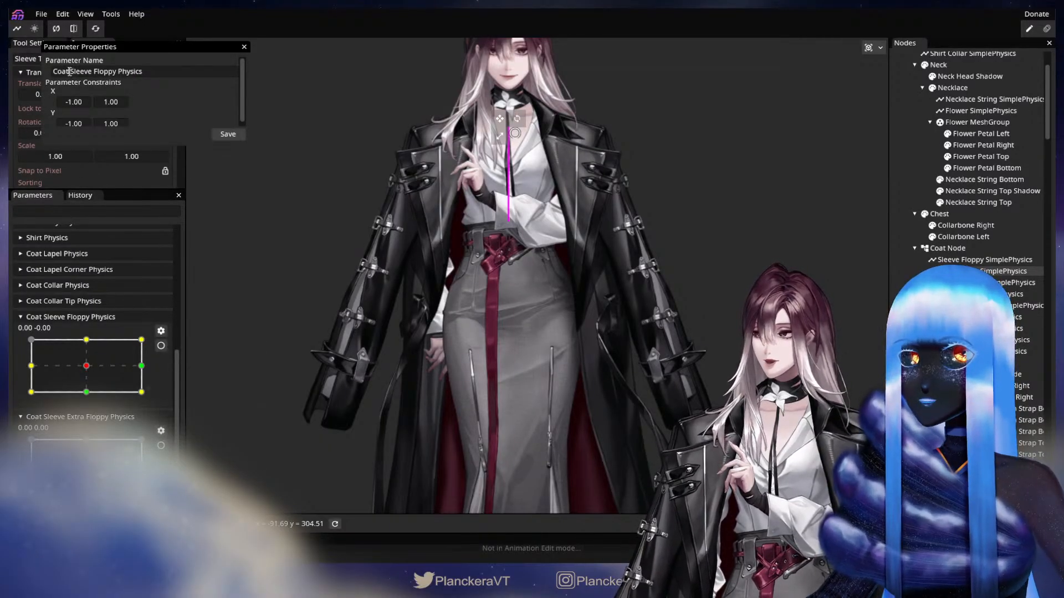
pyautogui.click(219, 134)
pyautogui.click(161, 432)
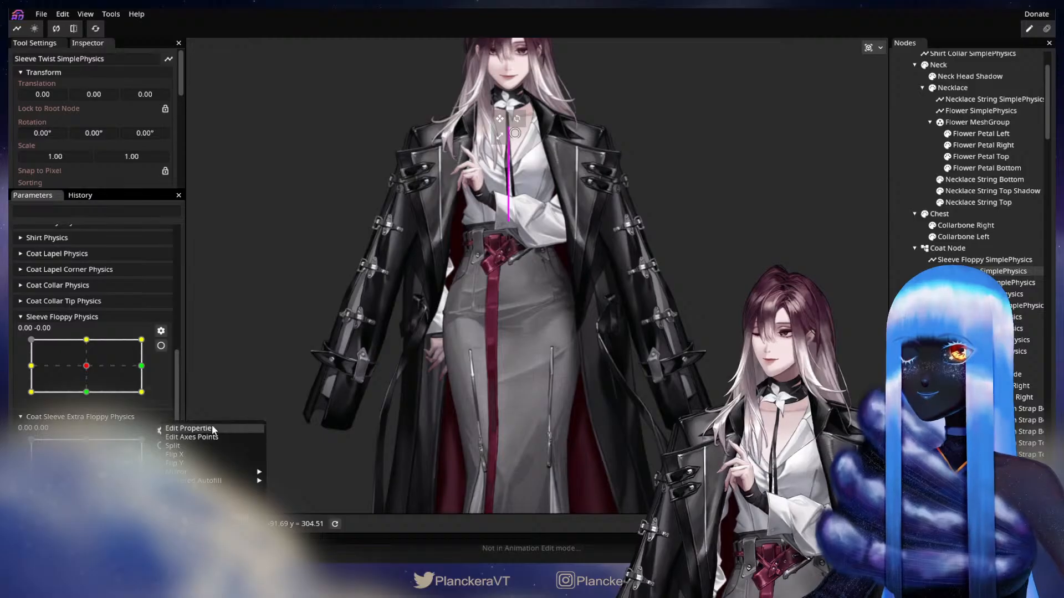
pyautogui.click(188, 428)
pyautogui.moveTo(71, 72); pyautogui.dragTo(53, 73)
pyautogui.press('BackSpace')
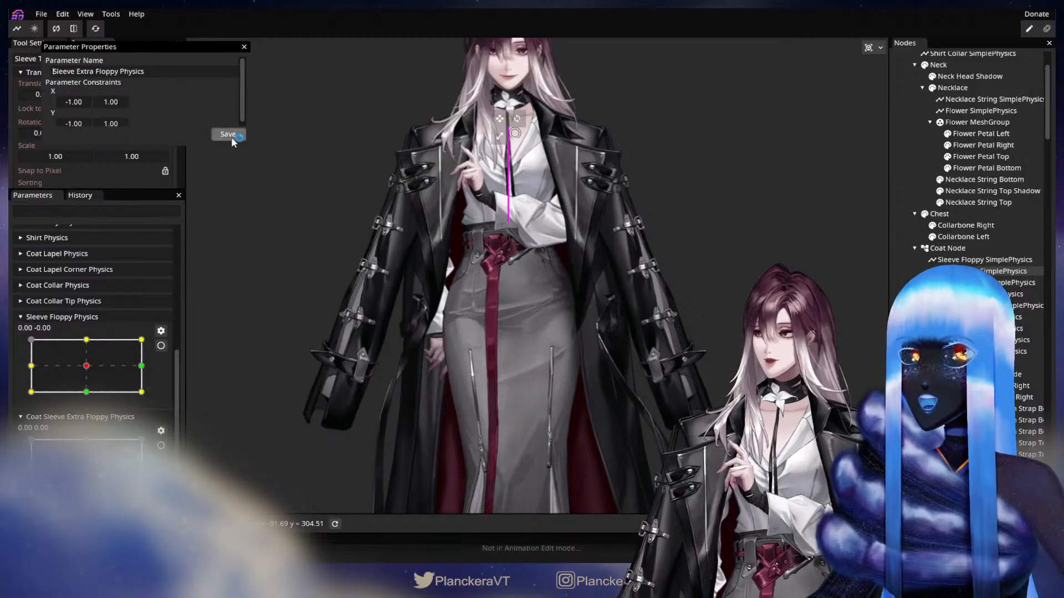
pyautogui.click(230, 135)
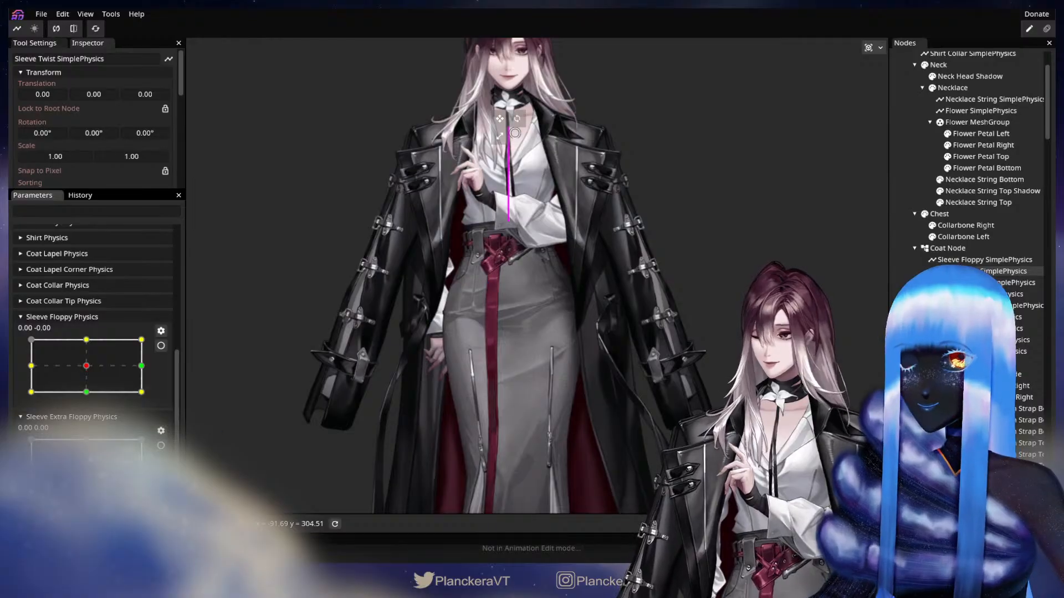
# Arm Sleeve Extra Floppy Physics at -1.00, 0.00 and brush the lower tip of Coat Sleeve Outer Right outward, away from the body
pyautogui.click(161, 446)
pyautogui.scroll(4, 395, 389)
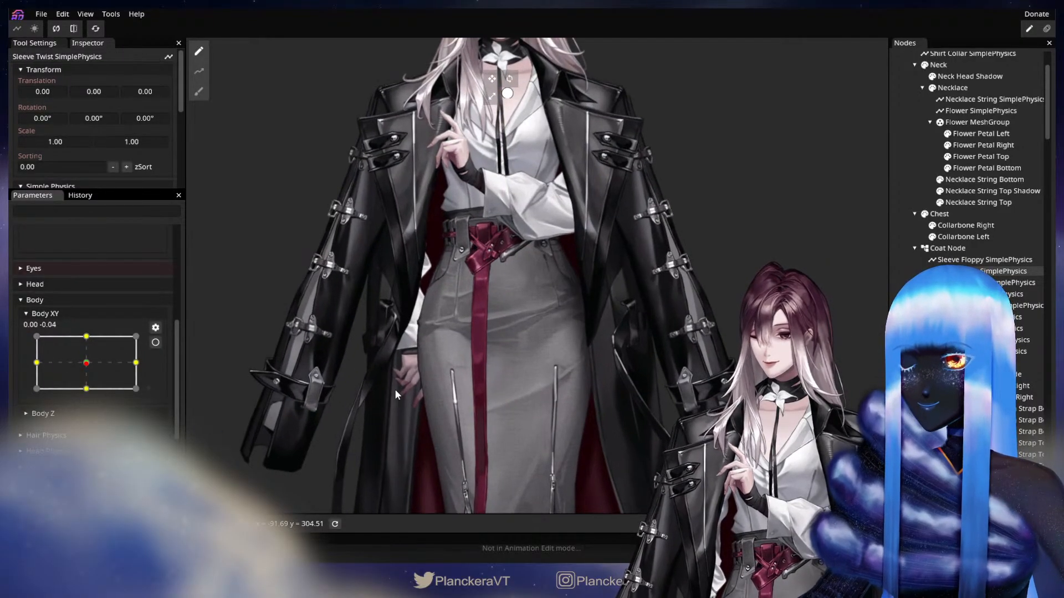
pyautogui.moveTo(333, 442); pyautogui.dragTo(521, 358)
pyautogui.scroll(1, 680, 331)
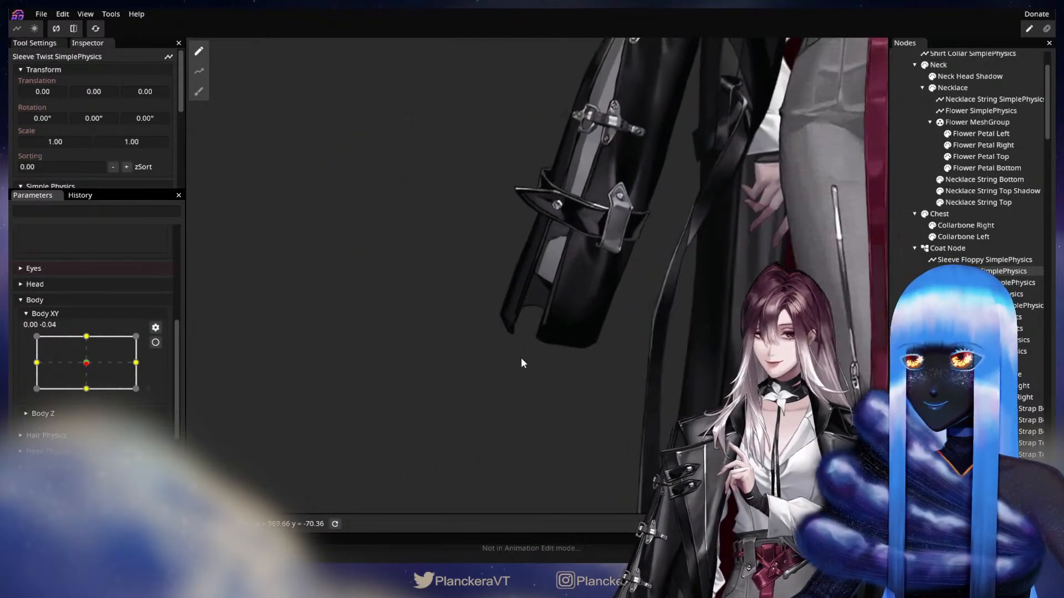
pyautogui.scroll(2, 530, 364)
pyautogui.scroll(2, 531, 360)
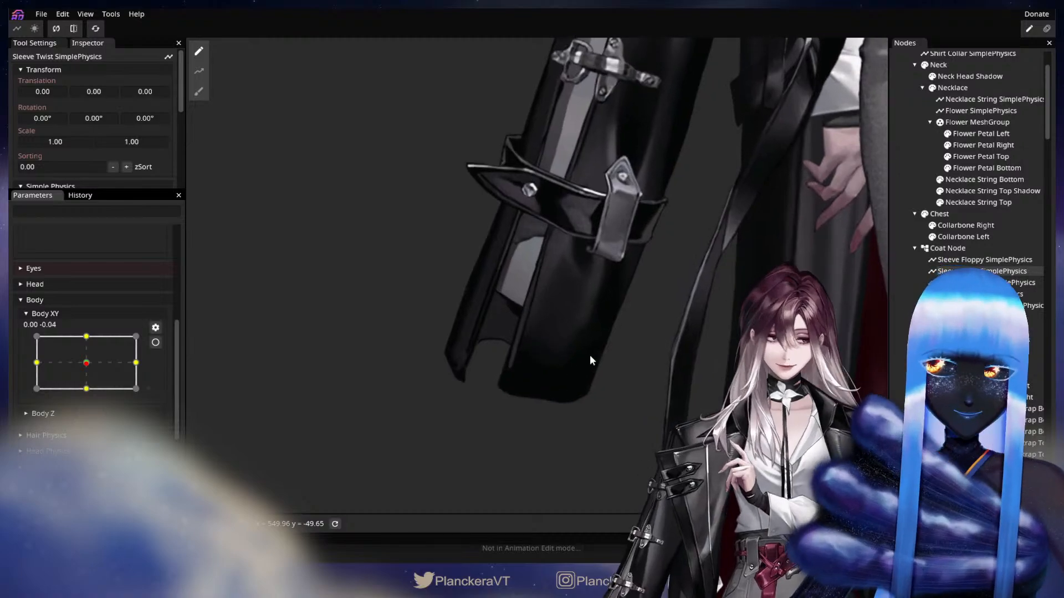
pyautogui.scroll(-5, 967, 255)
pyautogui.scroll(-3, 975, 167)
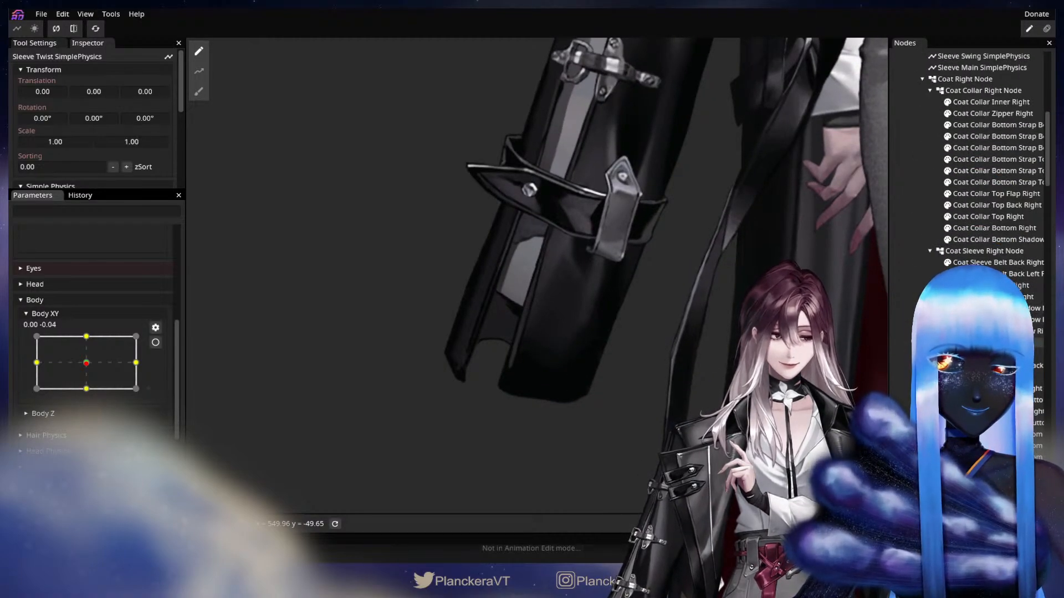
pyautogui.click(989, 343)
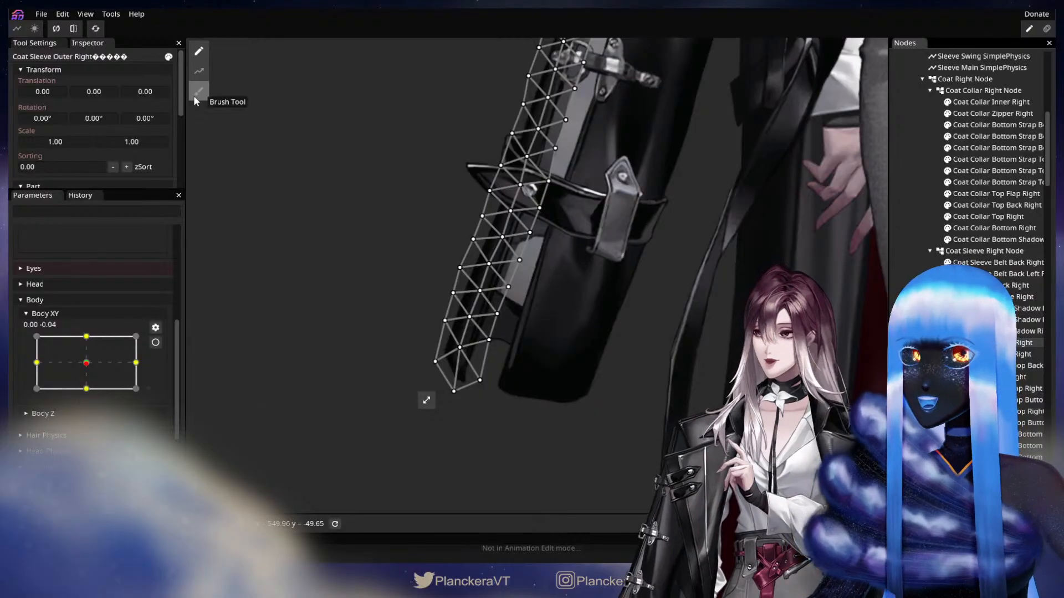
pyautogui.click(198, 91)
pyautogui.moveTo(486, 400); pyautogui.dragTo(461, 387)
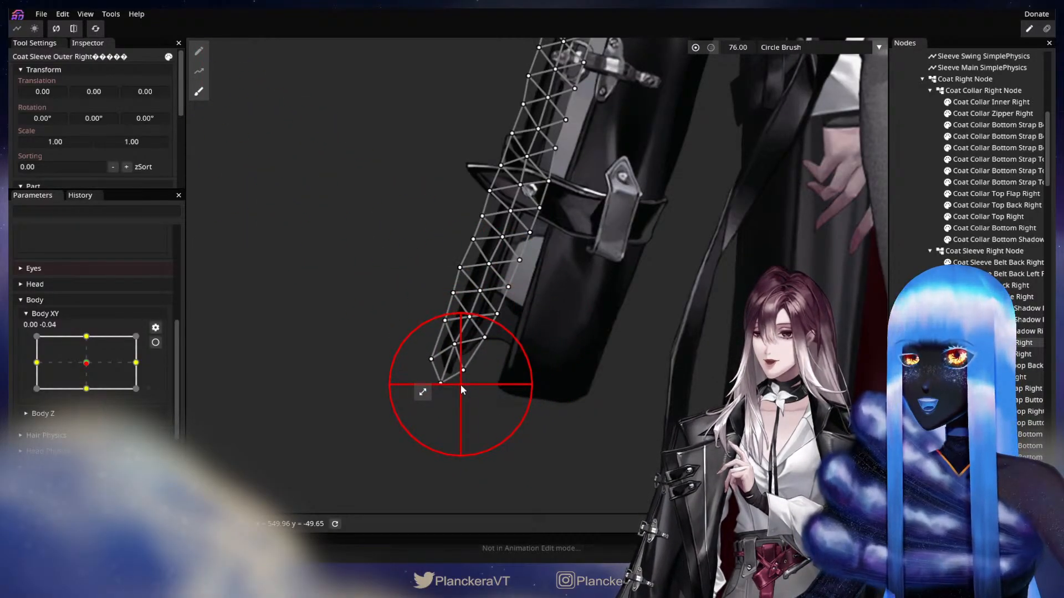
pyautogui.moveTo(447, 353)
pyautogui.mouseDown()
pyautogui.moveTo(440, 344)
pyautogui.moveTo(418, 376)
pyautogui.moveTo(423, 360)
pyautogui.mouseUp()
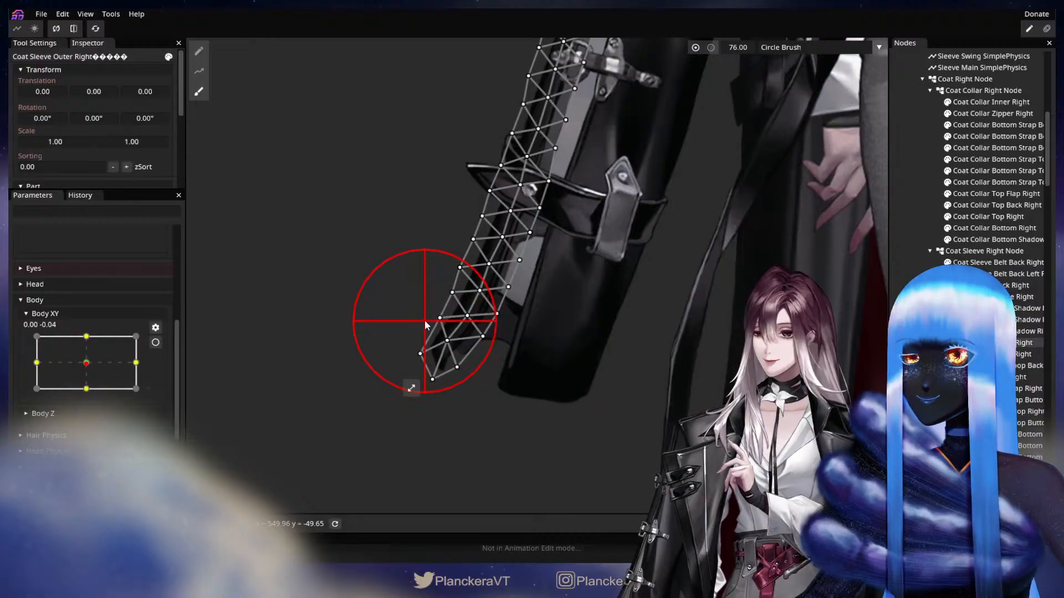
# Brush the lower corners of Coat Sleeve Inner Right outward with the 76.00 Circle Brush to match the outer sleeve
pyautogui.click(975, 354)
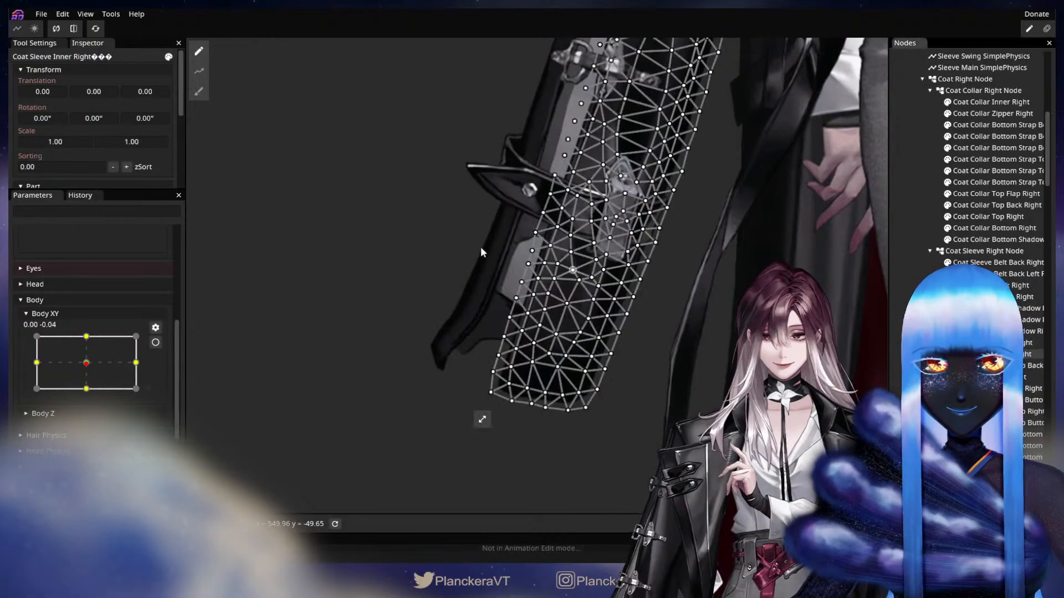
pyautogui.click(198, 91)
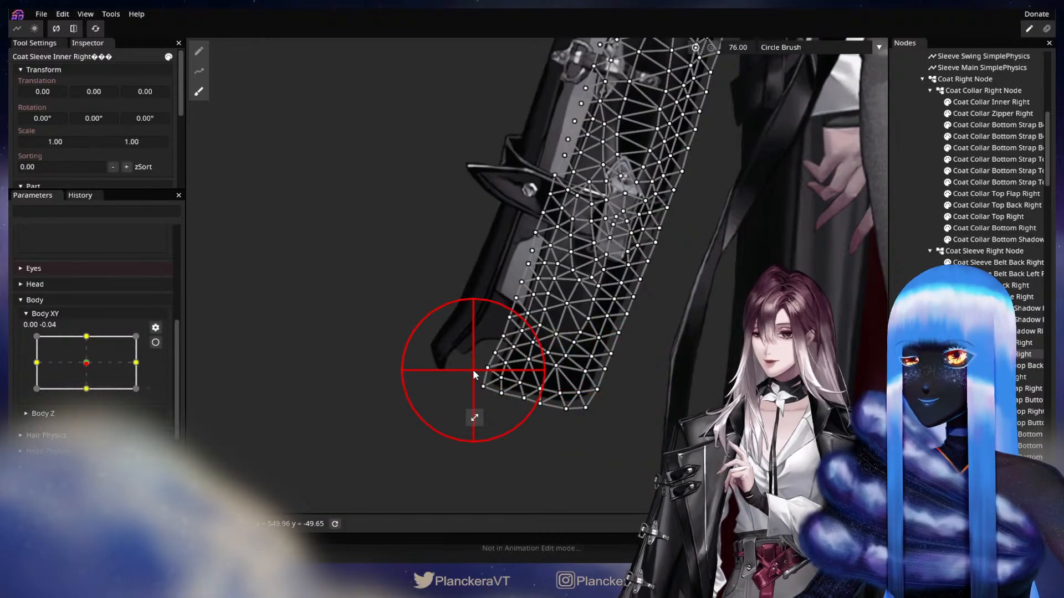
pyautogui.moveTo(477, 390)
pyautogui.mouseDown()
pyautogui.moveTo(435, 345)
pyautogui.moveTo(483, 396)
pyautogui.moveTo(484, 356)
pyautogui.moveTo(472, 386)
pyautogui.mouseUp()
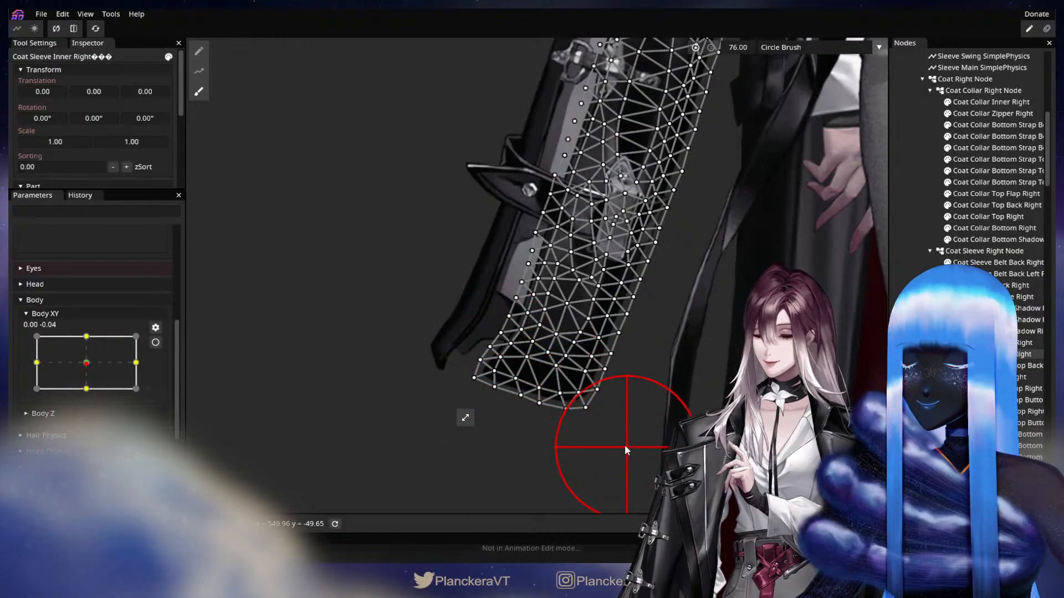
pyautogui.moveTo(607, 428); pyautogui.dragTo(595, 427)
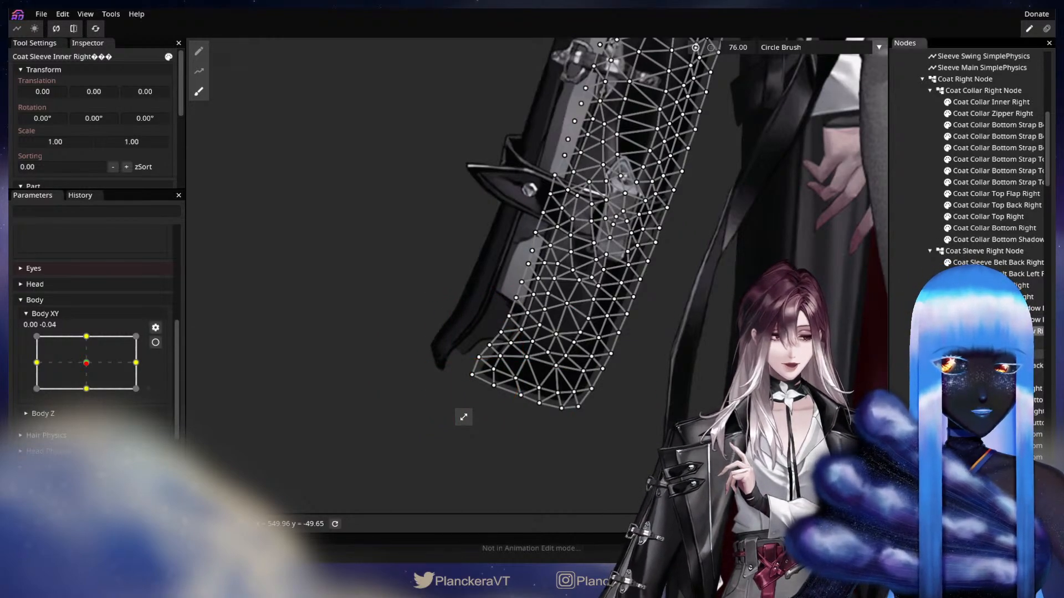
# Brush the lower outer end of Coat Sleeve Back Right outward to follow the bent cuff, and deselect it
pyautogui.click(998, 331)
pyautogui.click(992, 285)
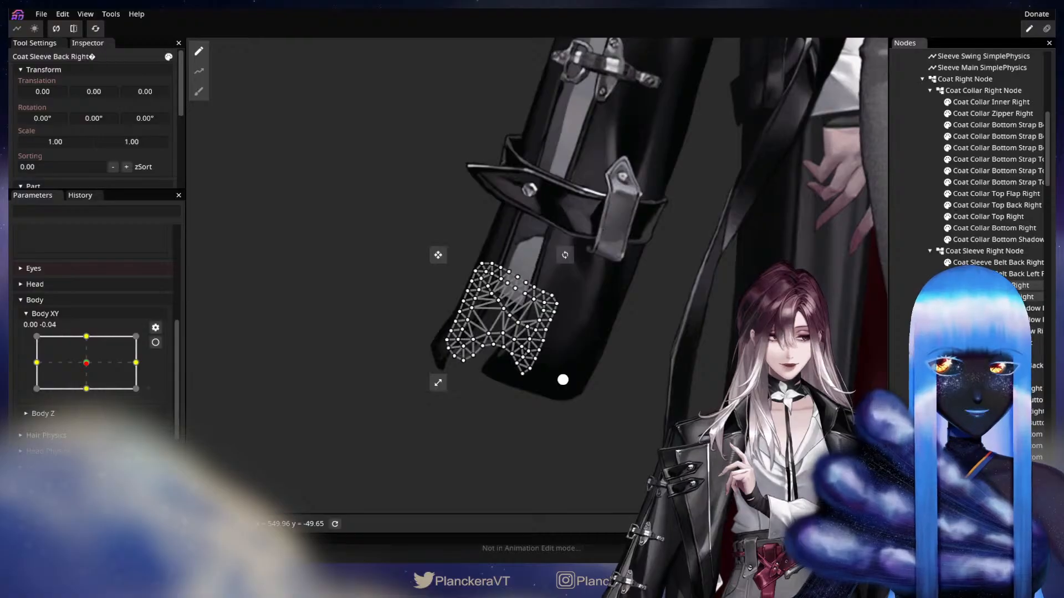
pyautogui.click(199, 91)
pyautogui.moveTo(436, 384)
pyautogui.mouseDown()
pyautogui.moveTo(430, 404)
pyautogui.moveTo(424, 388)
pyautogui.moveTo(443, 388)
pyautogui.moveTo(404, 360)
pyautogui.mouseUp()
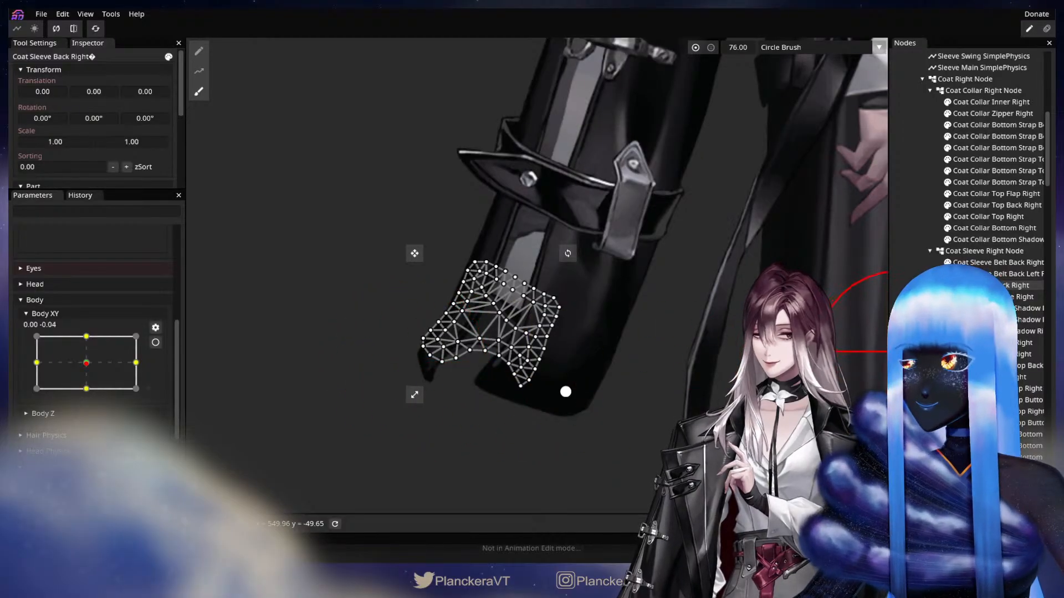
pyautogui.press('Escape')
# Preview the right cuff's bend by moving Sleeve Extra Floppy Physics toward X -1.00, and examine the inner and outer right sleeve meshes
pyautogui.scroll(-1, 309, 357)
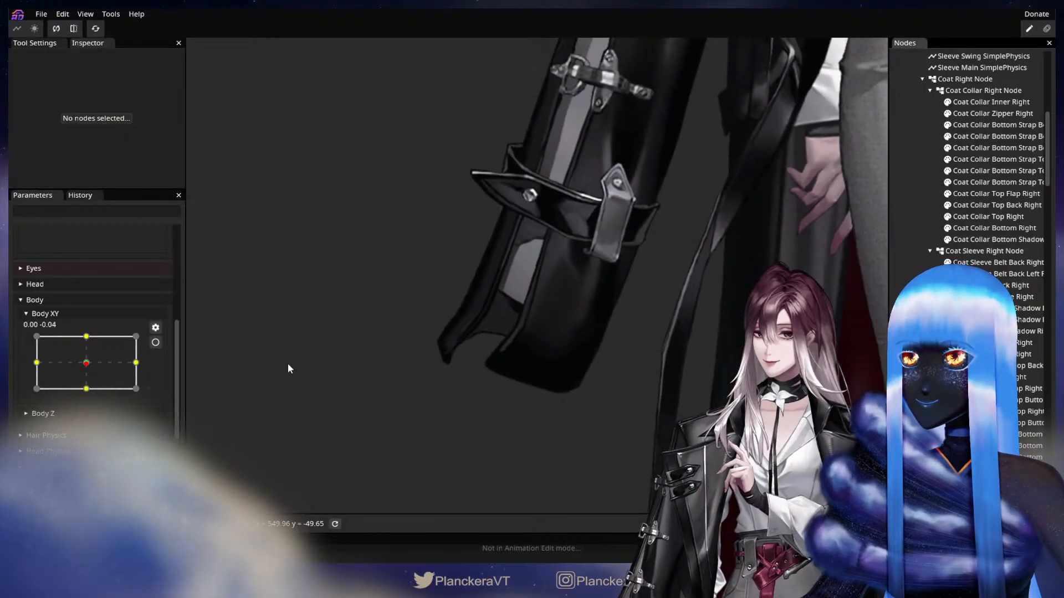
pyautogui.scroll(5, 156, 343)
pyautogui.scroll(5, 160, 266)
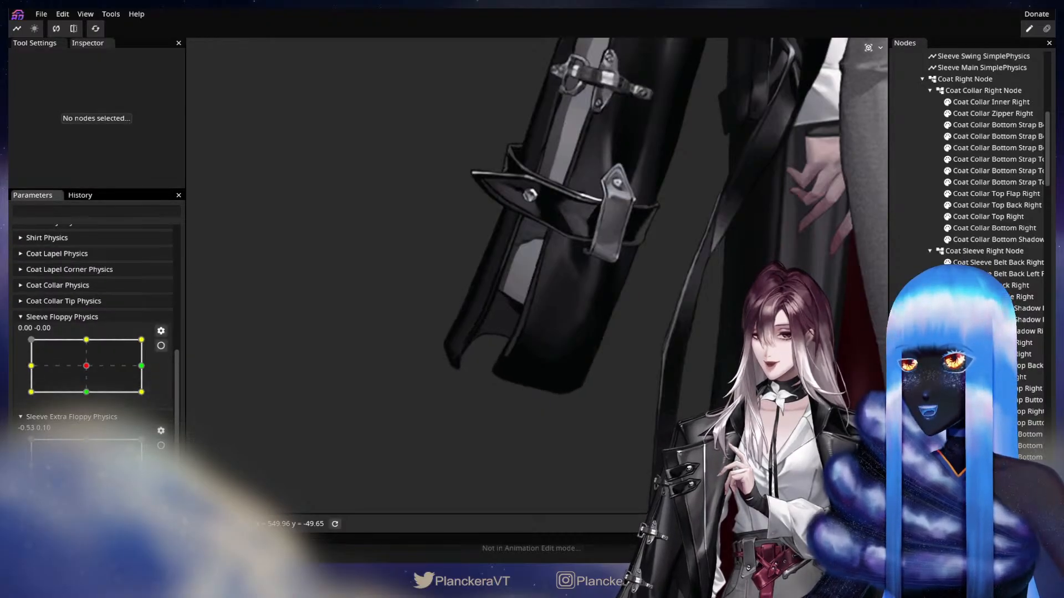
pyautogui.moveTo(100, 457); pyautogui.dragTo(17, 458)
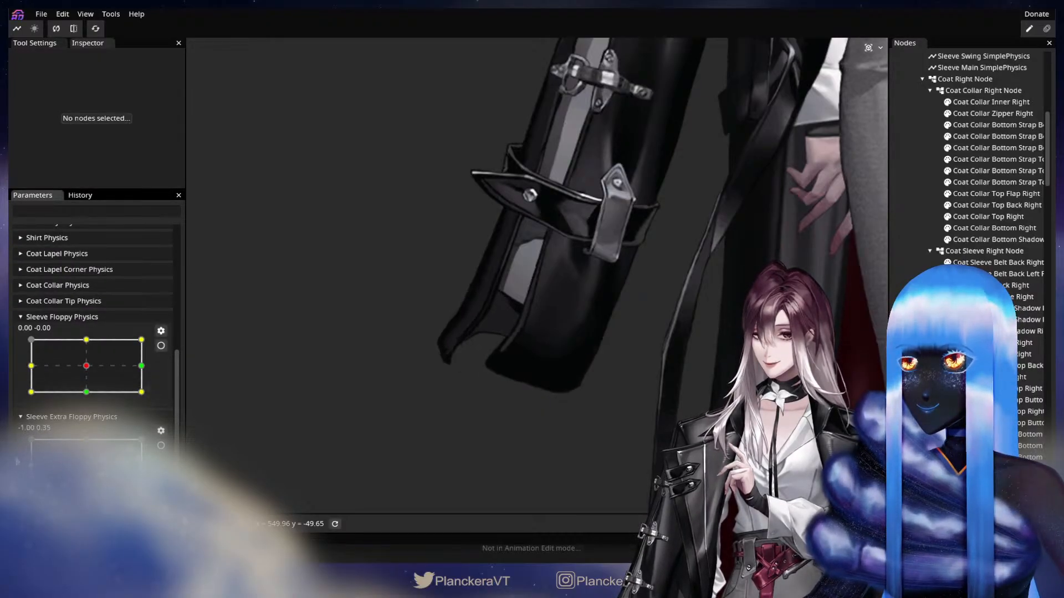
pyautogui.scroll(5, 95, 332)
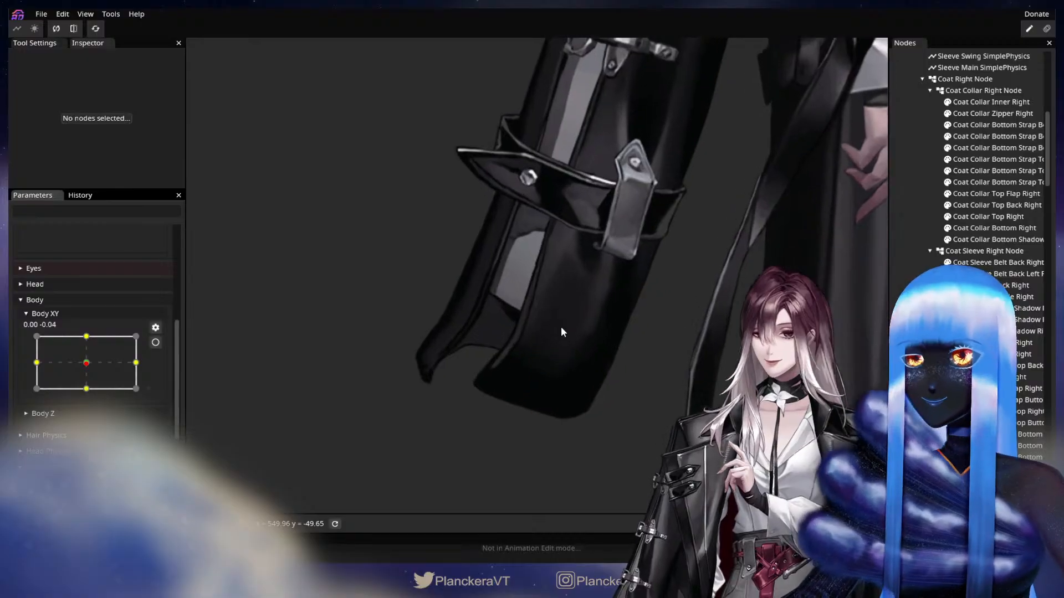
pyautogui.click(581, 332)
pyautogui.scroll(1, 518, 354)
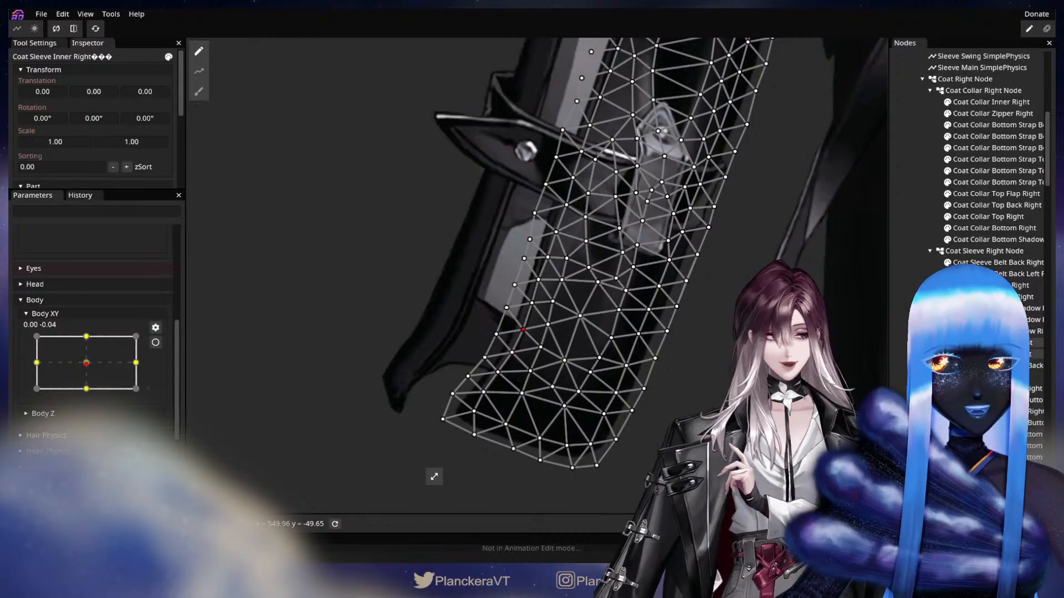
pyautogui.click(905, 344)
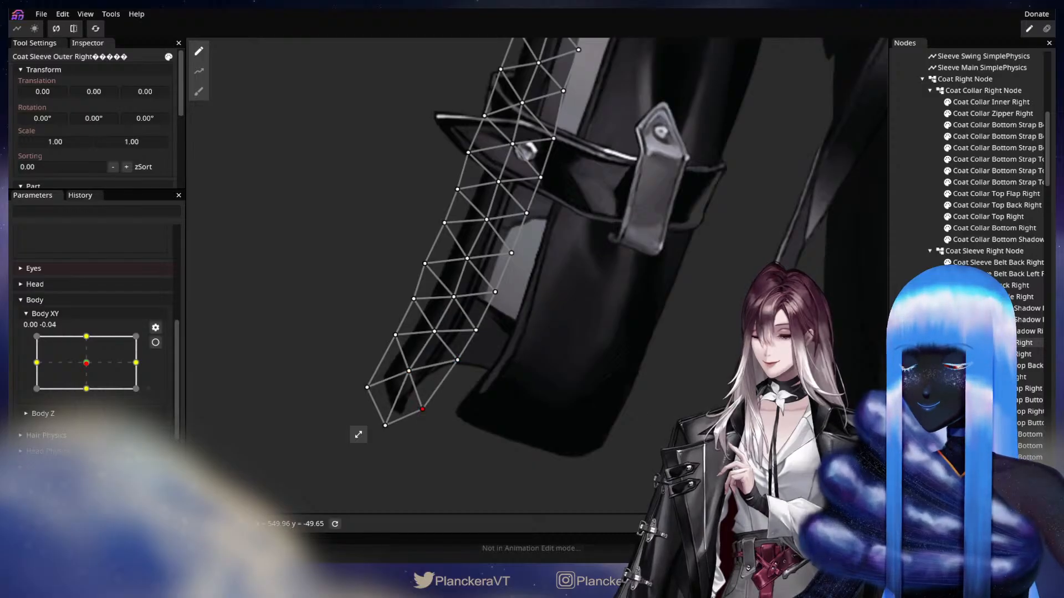
pyautogui.click(693, 375)
# Remove the transform.s.x binding of Coat Sleeve Back Right from Sleeve Extra Floppy Physics
pyautogui.scroll(-2, 693, 375)
pyautogui.moveTo(673, 383); pyautogui.dragTo(127, 310)
pyautogui.moveTo(880, 374); pyautogui.dragTo(189, 324)
pyautogui.moveTo(557, 353); pyautogui.dragTo(592, 383)
pyautogui.scroll(-3, 967, 332)
pyautogui.scroll(-2, 966, 372)
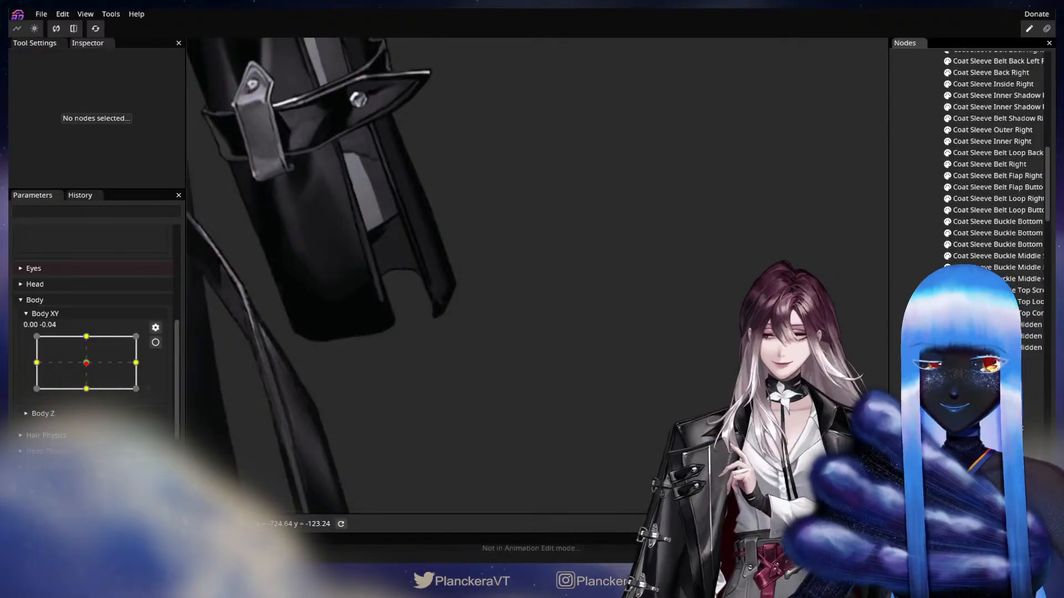
pyautogui.scroll(5, 172, 304)
pyautogui.scroll(1, 99, 335)
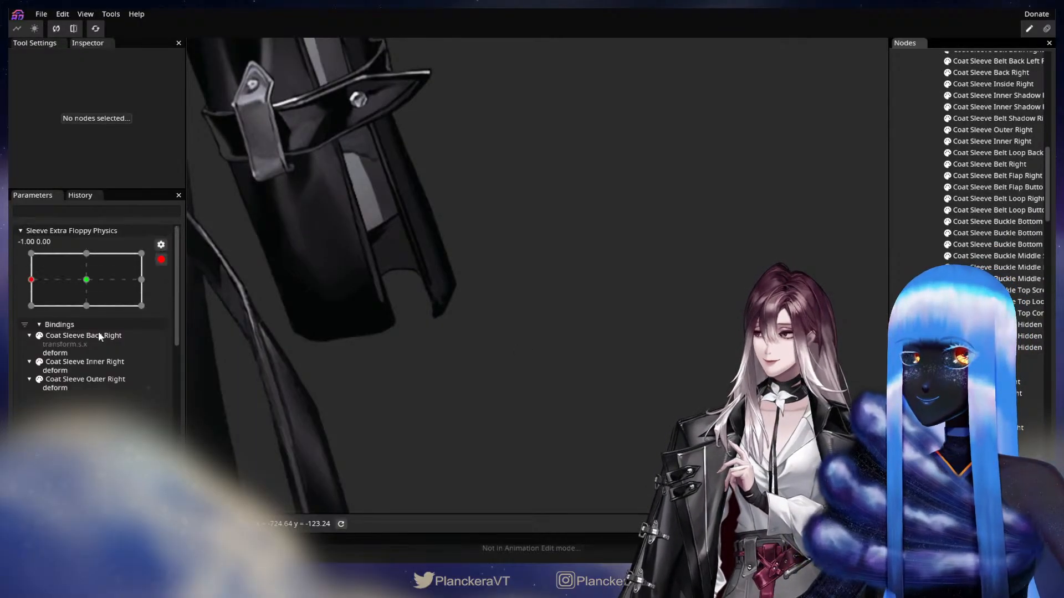
pyautogui.rightClick(74, 345)
pyautogui.click(90, 354)
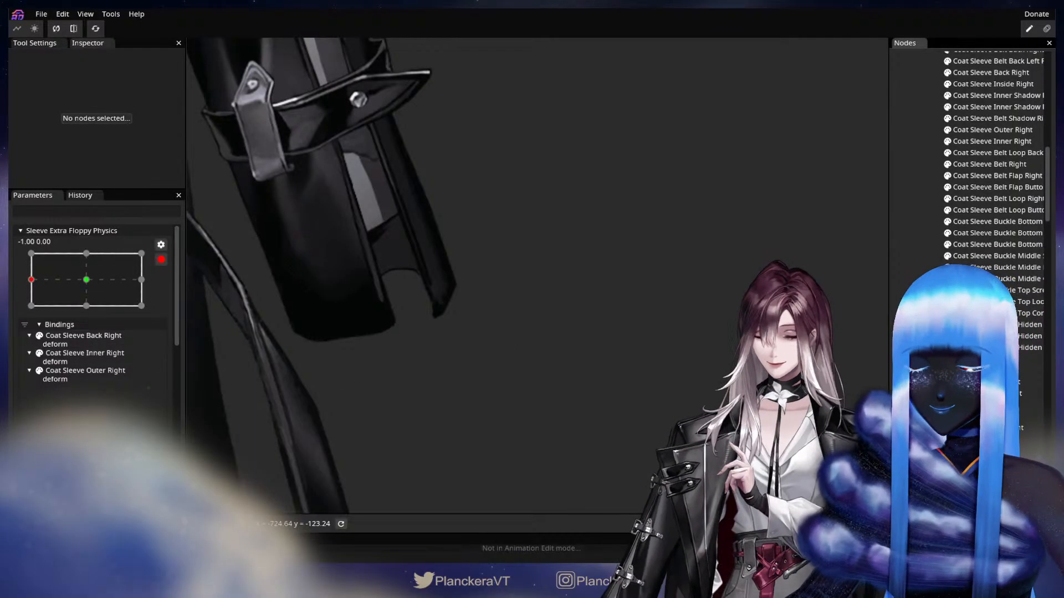
# Brush the lower end of Coat Sleeve Inner Left toward the body with the 76.00 Circle Brush at the -1.00, 0.00 keypoint
pyautogui.scroll(-3, 967, 388)
pyautogui.scroll(-8, 975, 222)
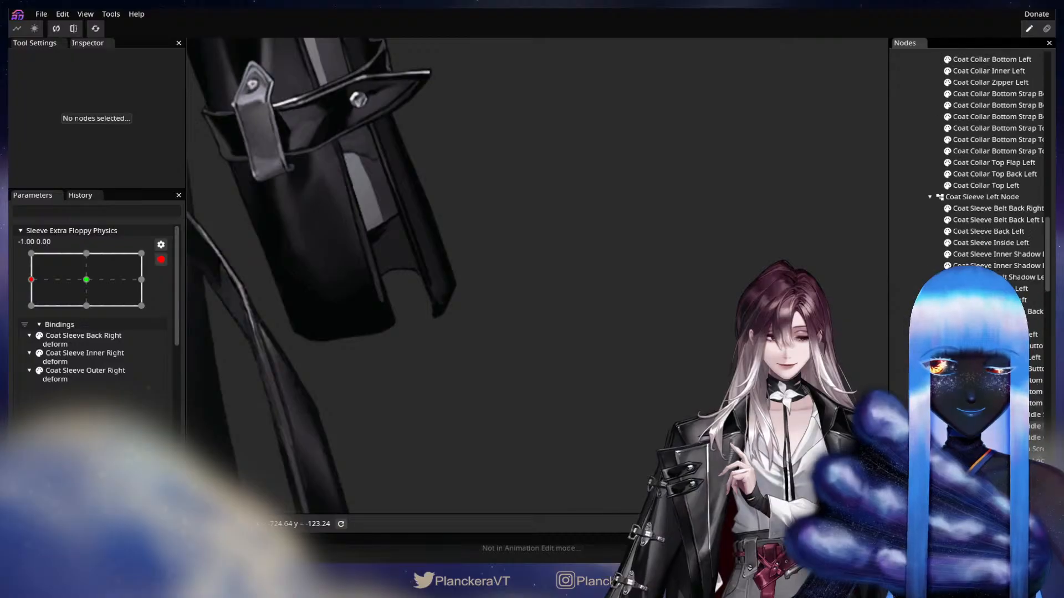
pyautogui.click(990, 300)
pyautogui.moveTo(558, 288); pyautogui.dragTo(678, 313)
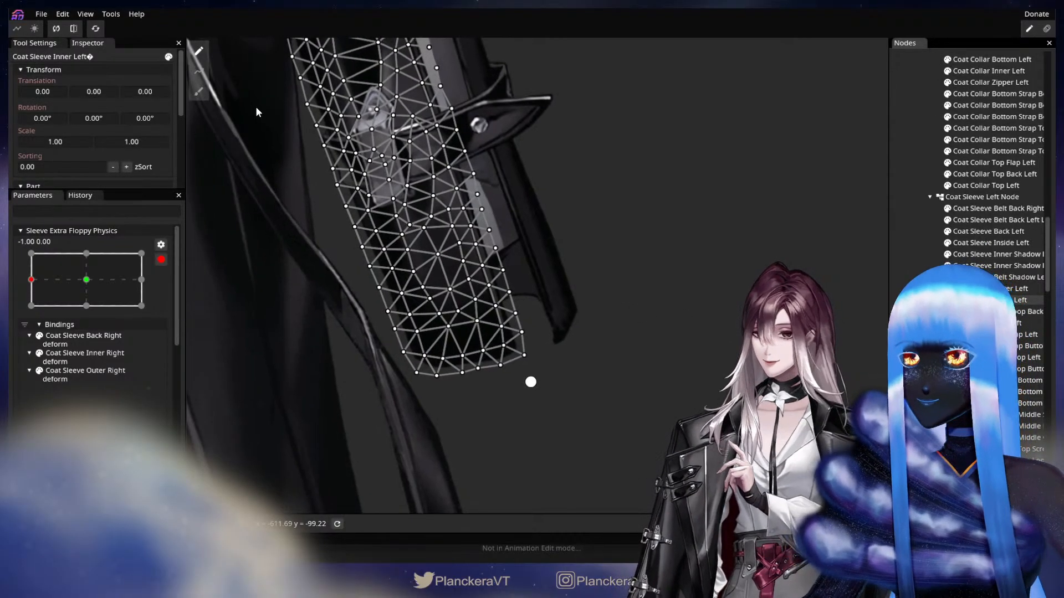
pyautogui.click(202, 94)
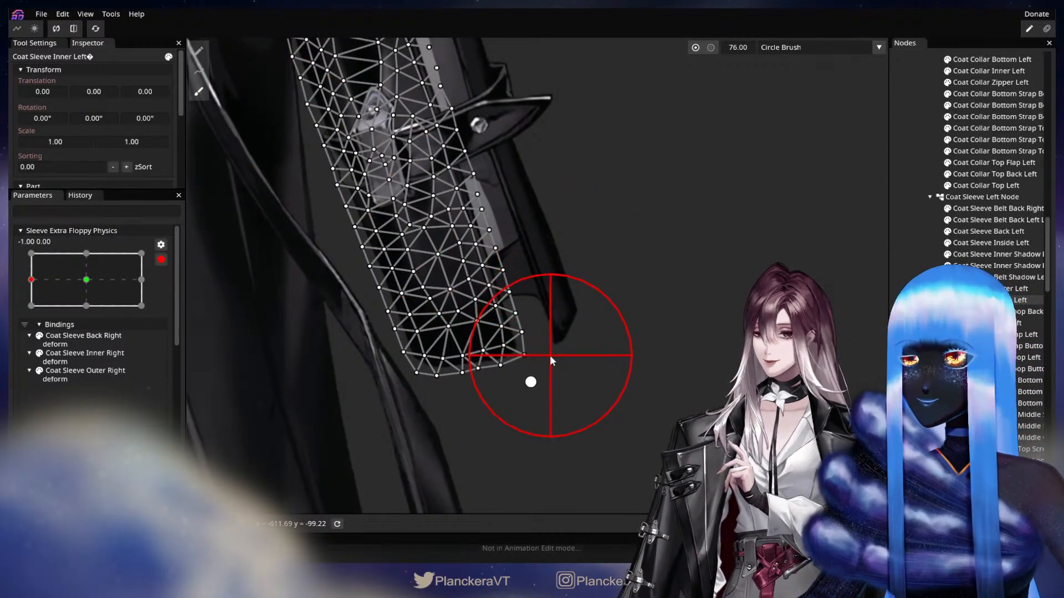
pyautogui.moveTo(549, 354); pyautogui.dragTo(523, 366)
pyautogui.moveTo(525, 319); pyautogui.dragTo(517, 323)
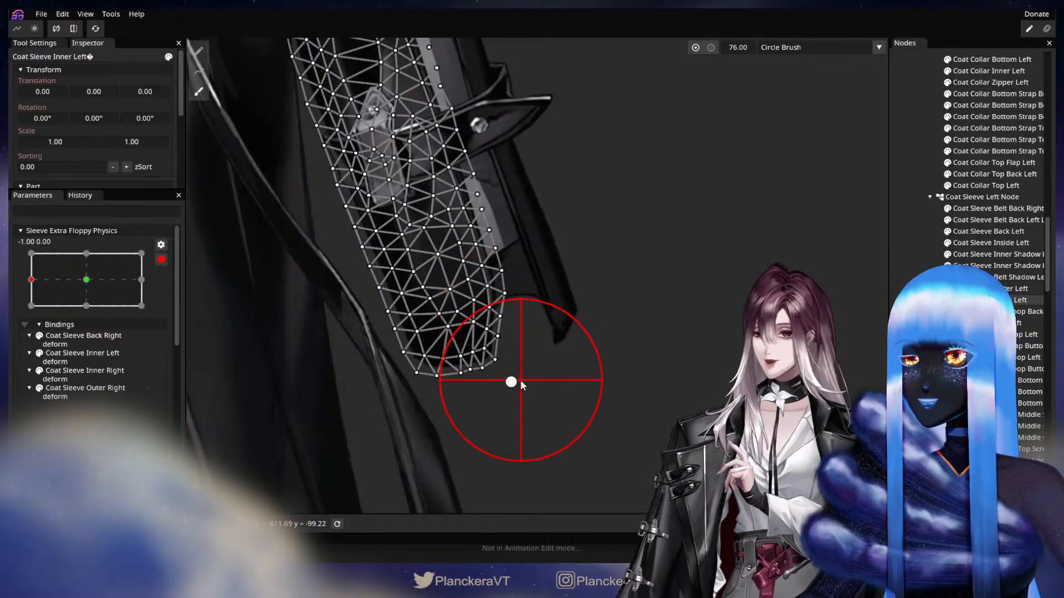
pyautogui.moveTo(412, 405)
pyautogui.mouseDown()
pyautogui.moveTo(392, 399)
pyautogui.moveTo(392, 377)
pyautogui.moveTo(390, 388)
pyautogui.mouseUp()
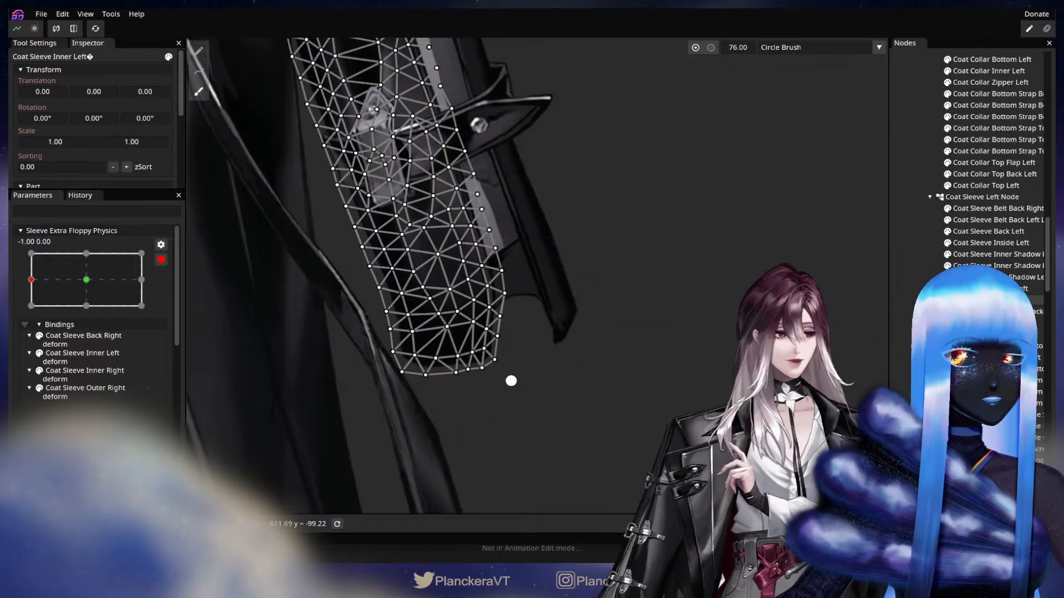
# Brush the lower end of Coat Sleeve Outer Left toward the body with the 76.00 Circle Brush at the -1.00, 0.00 keypoint
pyautogui.click(997, 300)
pyautogui.doubleClick(1019, 289)
pyautogui.scroll(3, 692, 312)
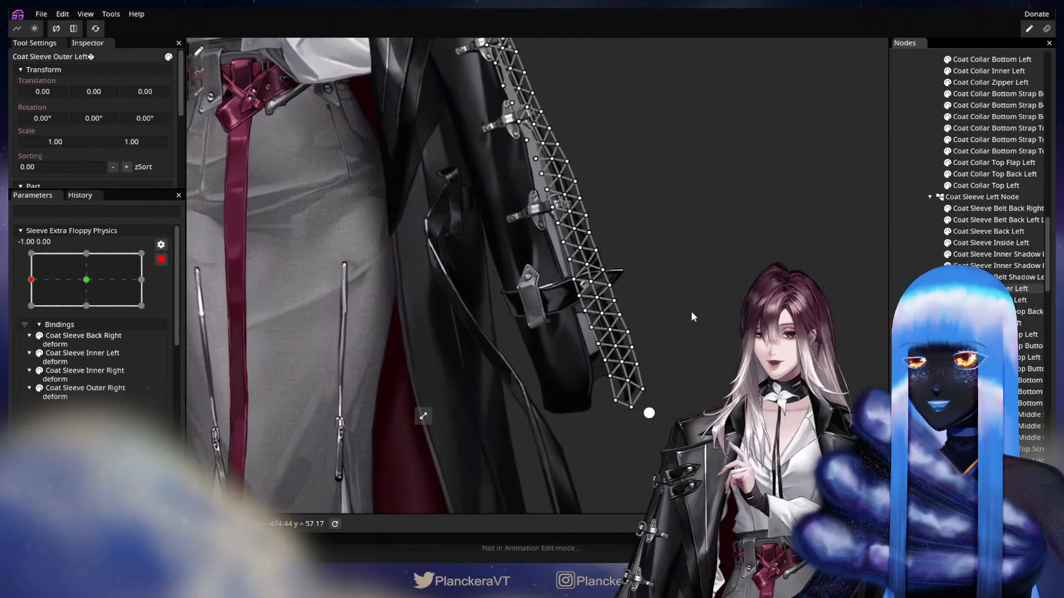
pyautogui.moveTo(732, 460); pyautogui.dragTo(599, 312)
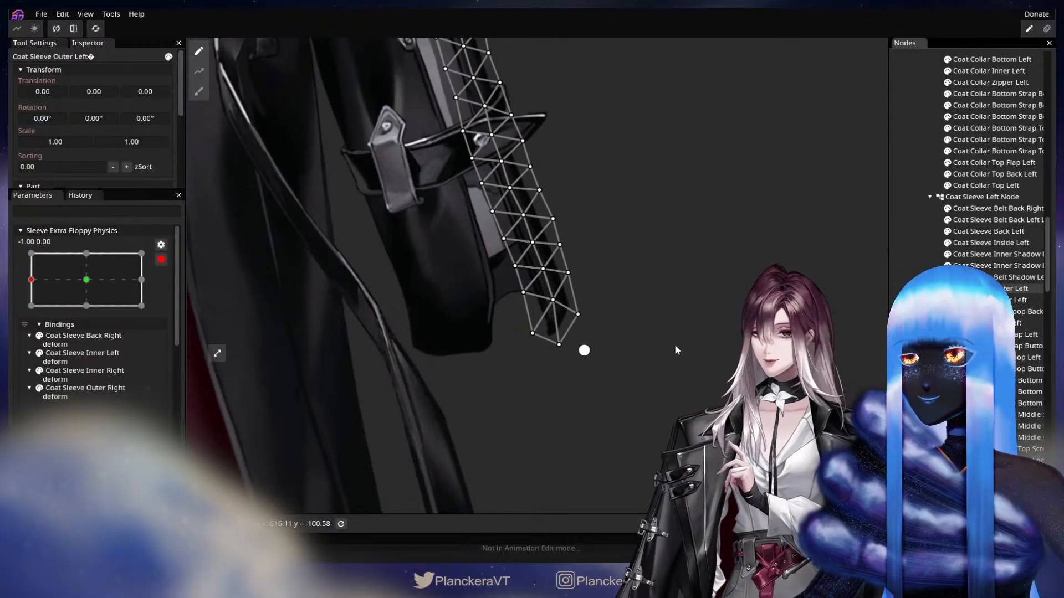
pyautogui.click(198, 91)
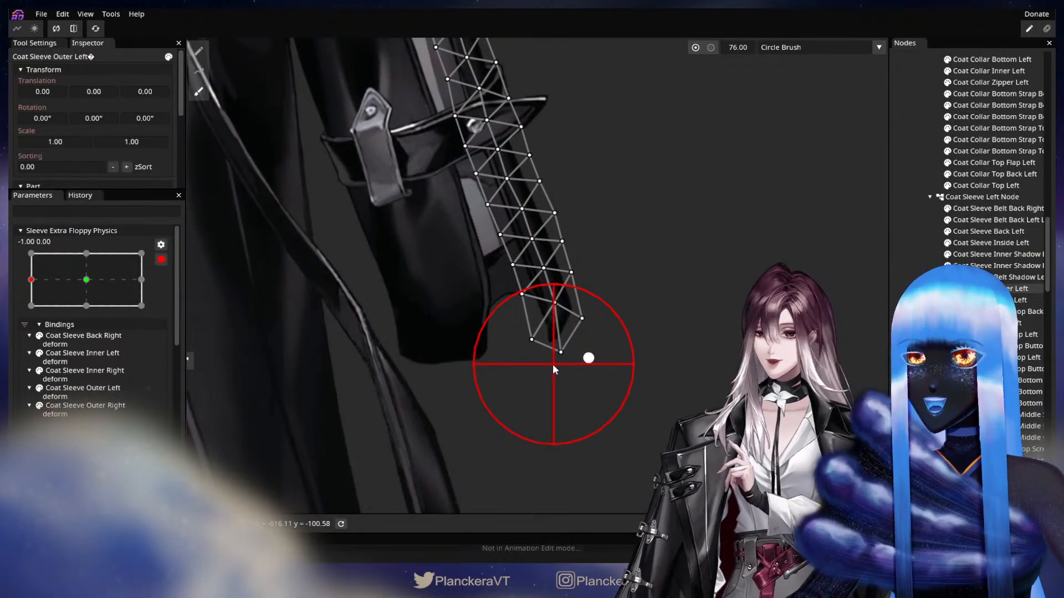
pyautogui.moveTo(553, 364)
pyautogui.mouseDown()
pyautogui.moveTo(534, 362)
pyautogui.moveTo(517, 332)
pyautogui.mouseUp()
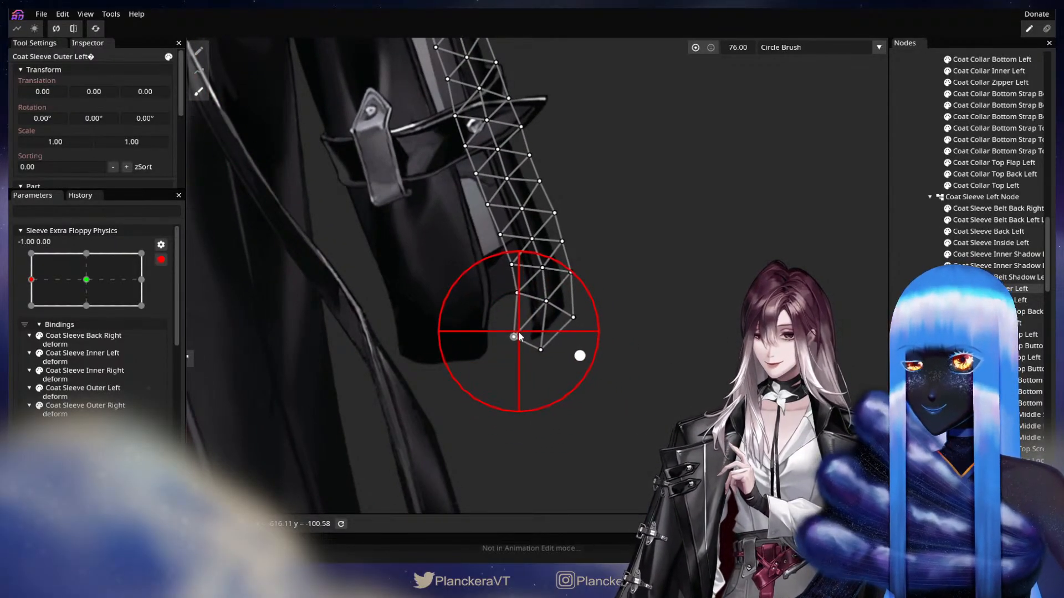
pyautogui.moveTo(524, 398)
pyautogui.mouseDown()
pyautogui.moveTo(513, 377)
pyautogui.moveTo(546, 410)
pyautogui.mouseUp()
pyautogui.scroll(1, 546, 409)
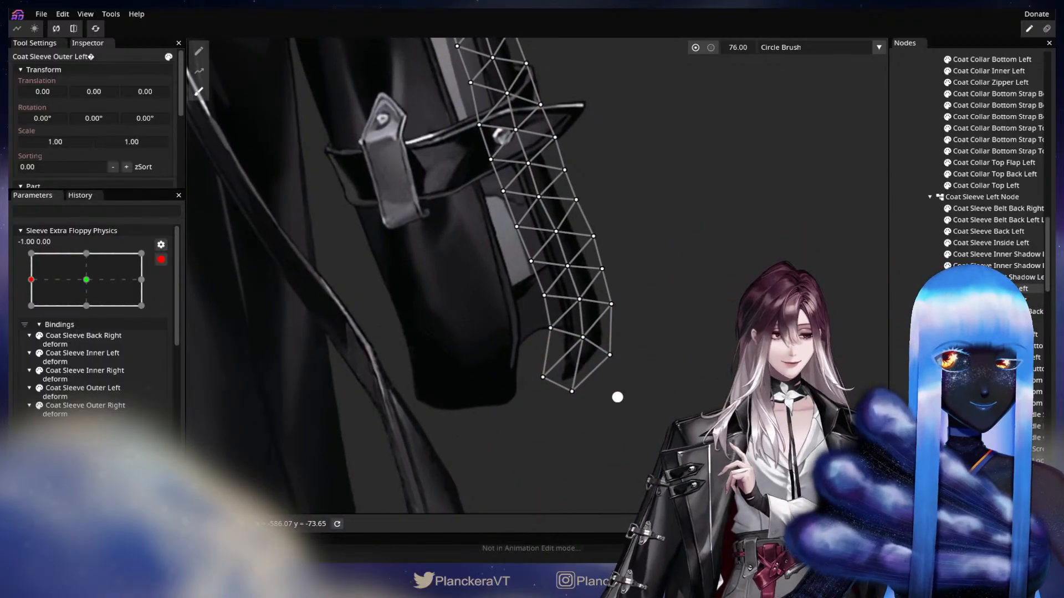
# Check the Coat Sleeve Inner Left mesh, deselect it, and stop editing Sleeve Extra Floppy Physics to examine both cuffs
pyautogui.click(986, 300)
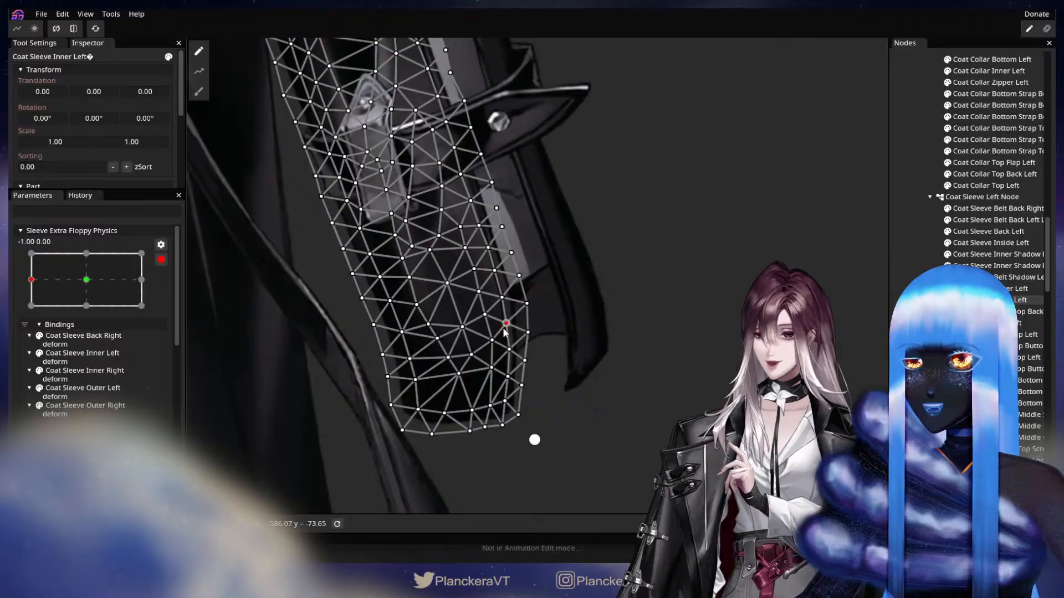
pyautogui.click(600, 348)
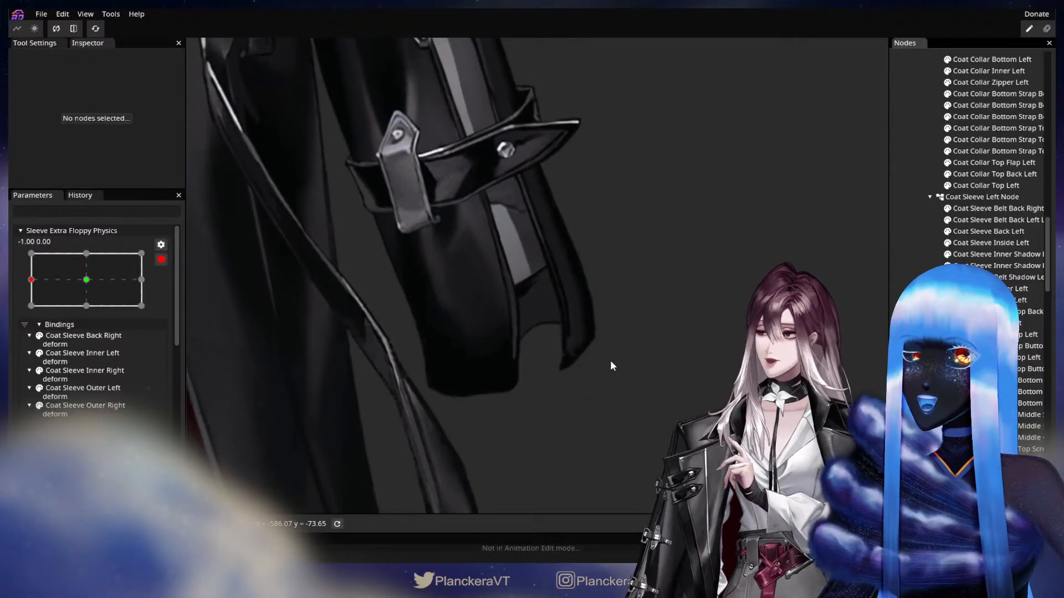
pyautogui.scroll(-5, 621, 360)
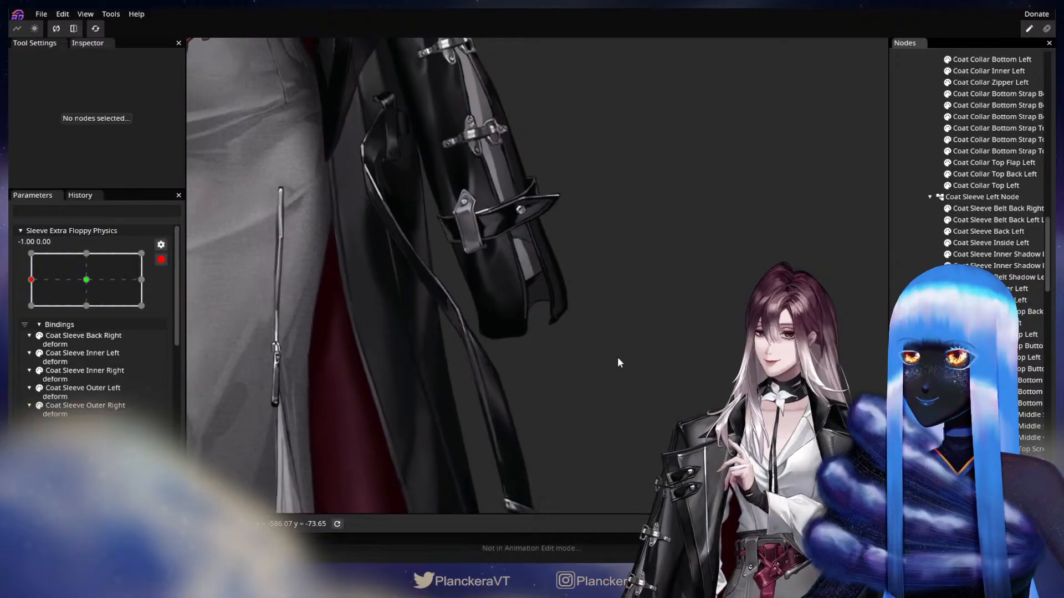
pyautogui.moveTo(584, 360); pyautogui.dragTo(765, 387)
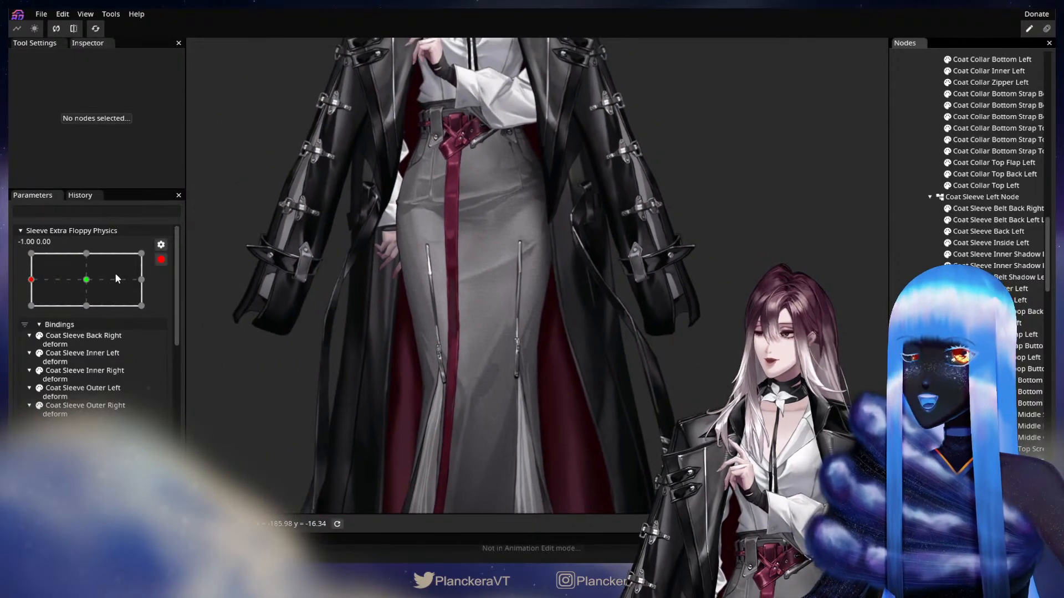
pyautogui.click(161, 259)
pyautogui.scroll(-1, 61, 409)
pyautogui.scroll(-4, 61, 409)
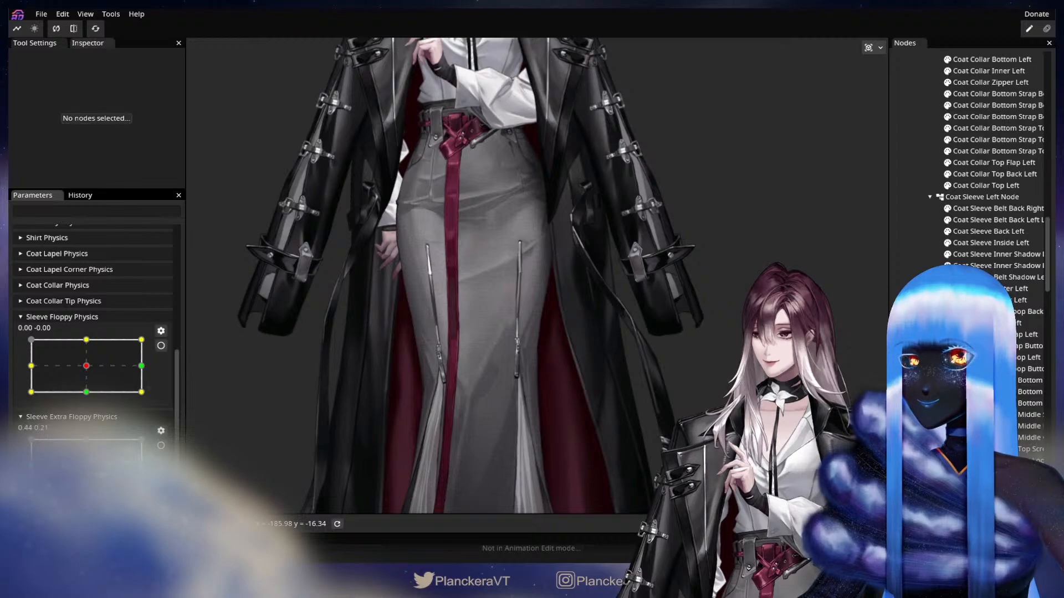
# Resume editing Sleeve Extra Floppy Physics and set its 1.00, 0.00 keypoint from mirror
pyautogui.click(160, 446)
pyautogui.scroll(-5, 119, 277)
pyautogui.rightClick(142, 279)
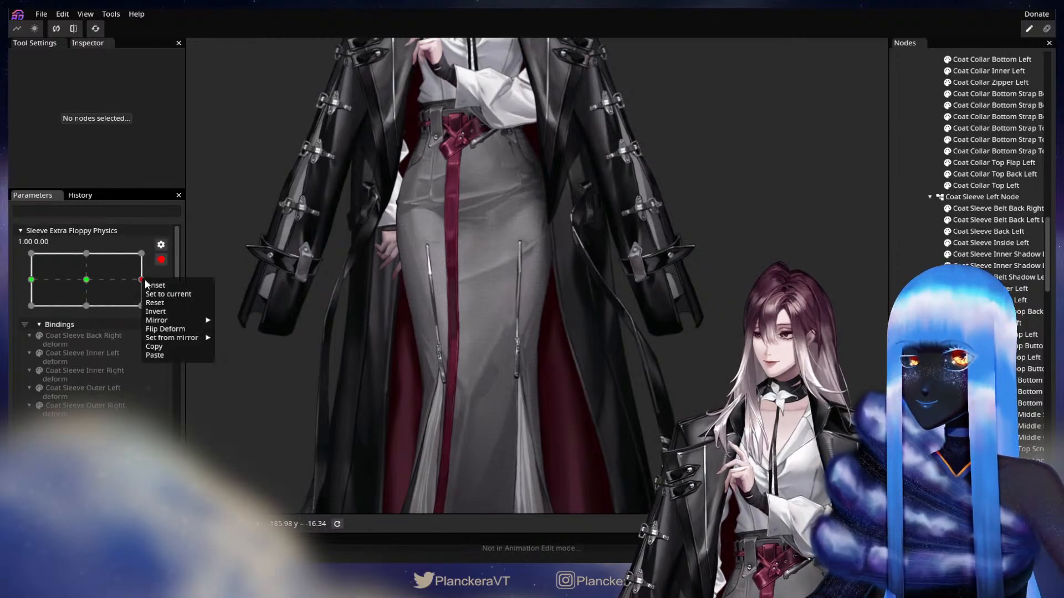
pyautogui.moveTo(172, 334)
pyautogui.click(246, 338)
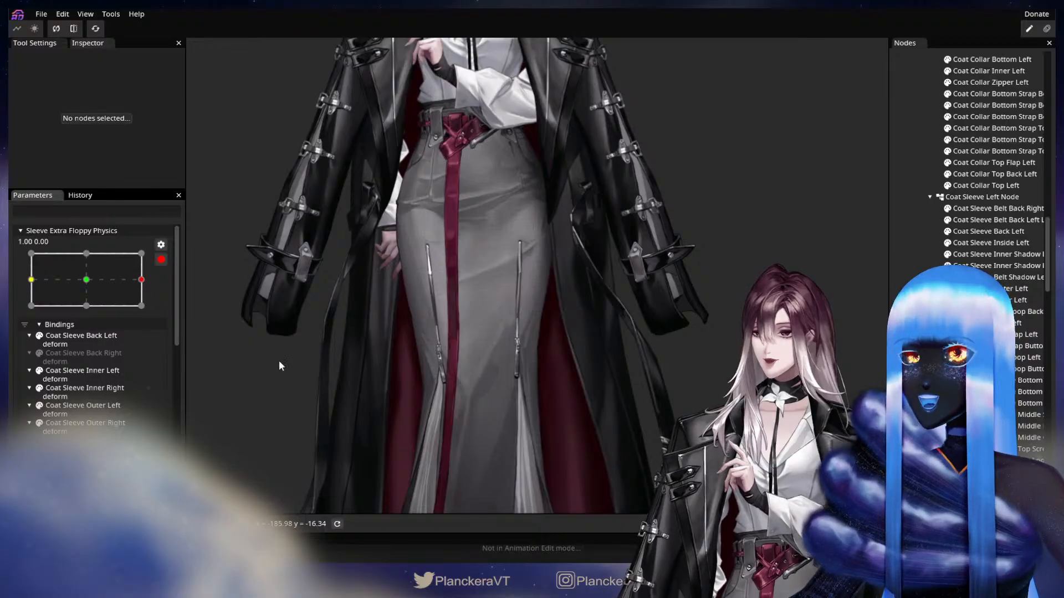
# At the 0.00, 1.00 keypoint, brush the lower outer corner of Coat Sleeve Inner Right outward with the 76.00 Circle Brush
pyautogui.click(85, 253)
pyautogui.scroll(3, 328, 405)
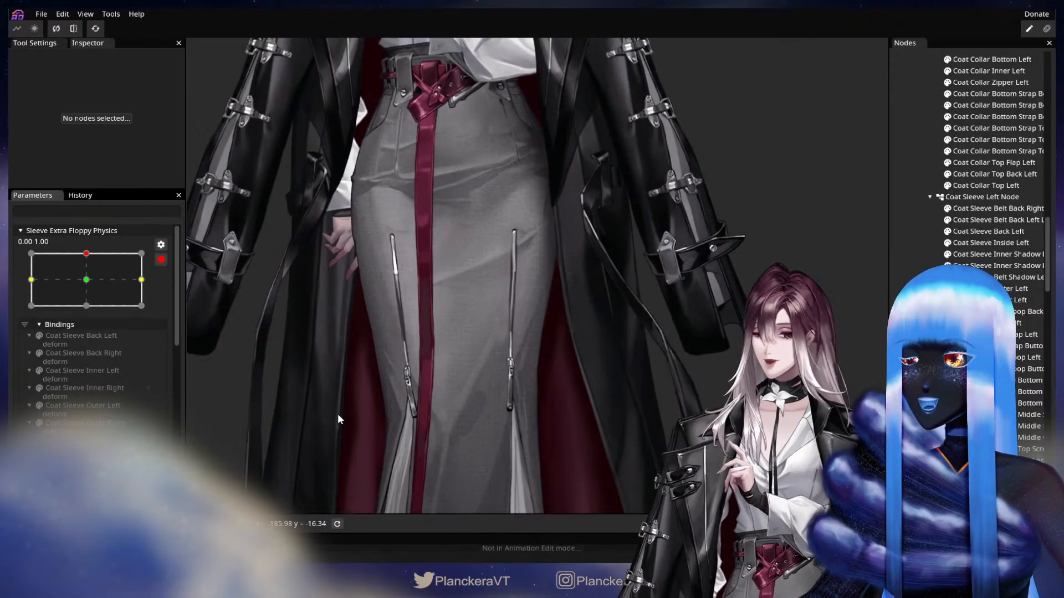
pyautogui.moveTo(338, 414); pyautogui.dragTo(594, 389)
pyautogui.scroll(2, 594, 385)
pyautogui.moveTo(510, 383); pyautogui.dragTo(697, 410)
pyautogui.scroll(2, 646, 401)
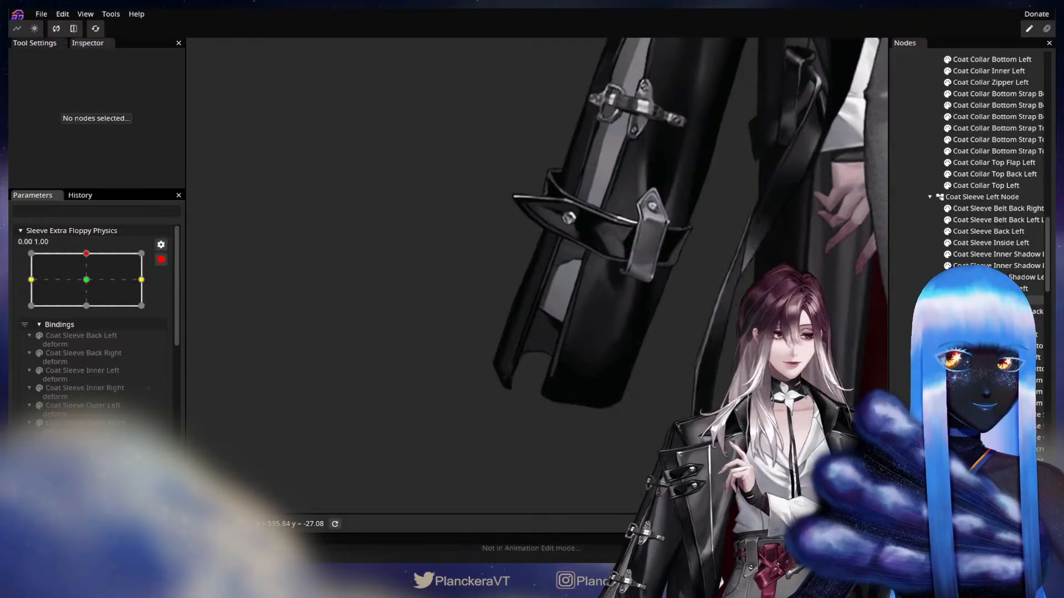
pyautogui.scroll(1, 997, 240)
pyautogui.scroll(-12, 997, 240)
pyautogui.scroll(12, 998, 239)
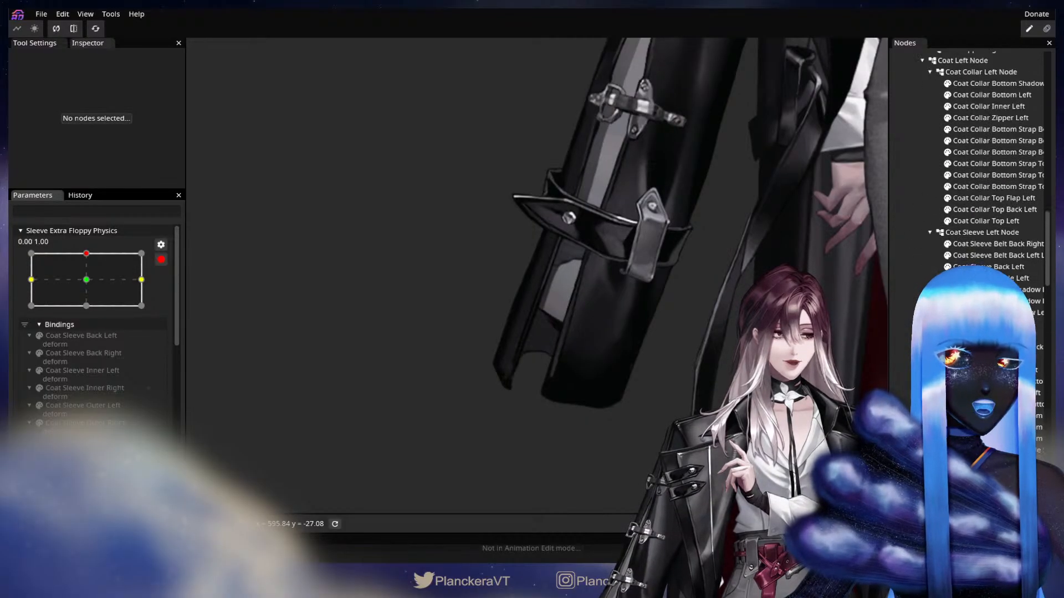
pyautogui.scroll(-10, 1011, 258)
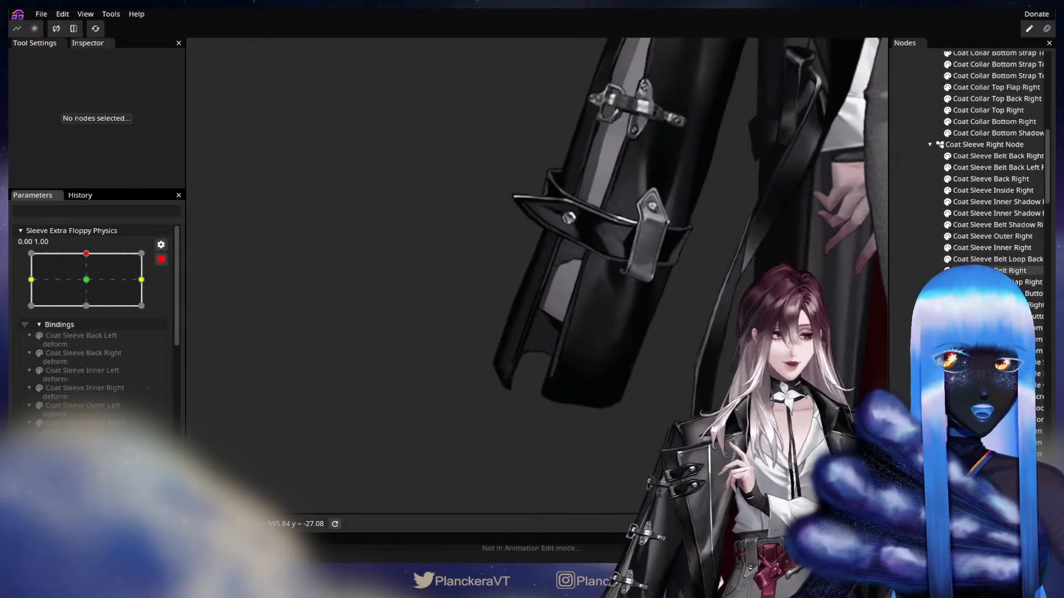
pyautogui.click(991, 270)
pyautogui.click(996, 250)
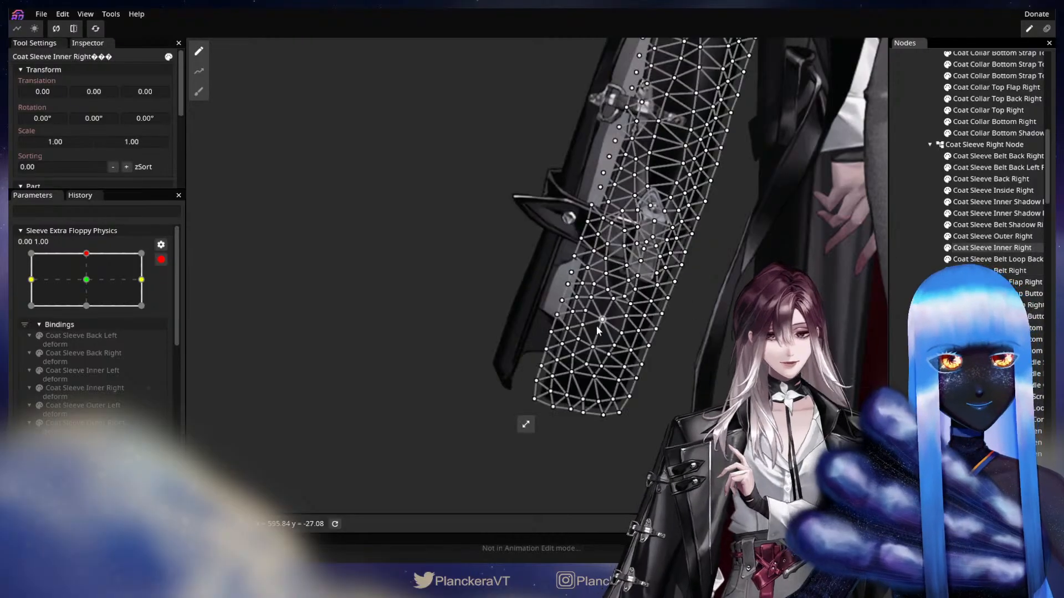
pyautogui.click(198, 91)
pyautogui.moveTo(506, 403); pyautogui.dragTo(520, 407)
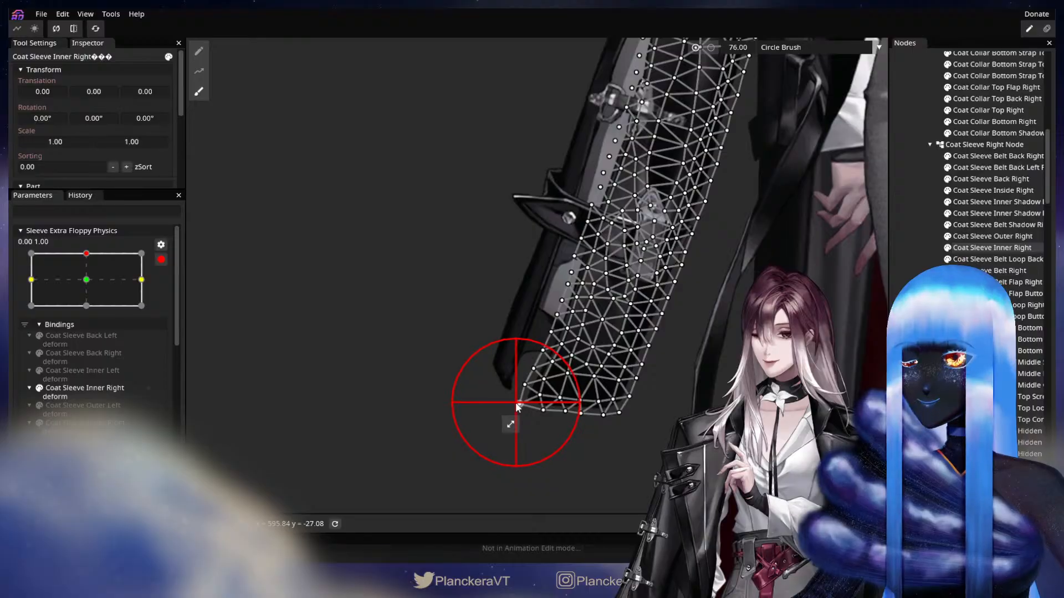
pyautogui.moveTo(516, 403); pyautogui.dragTo(521, 401)
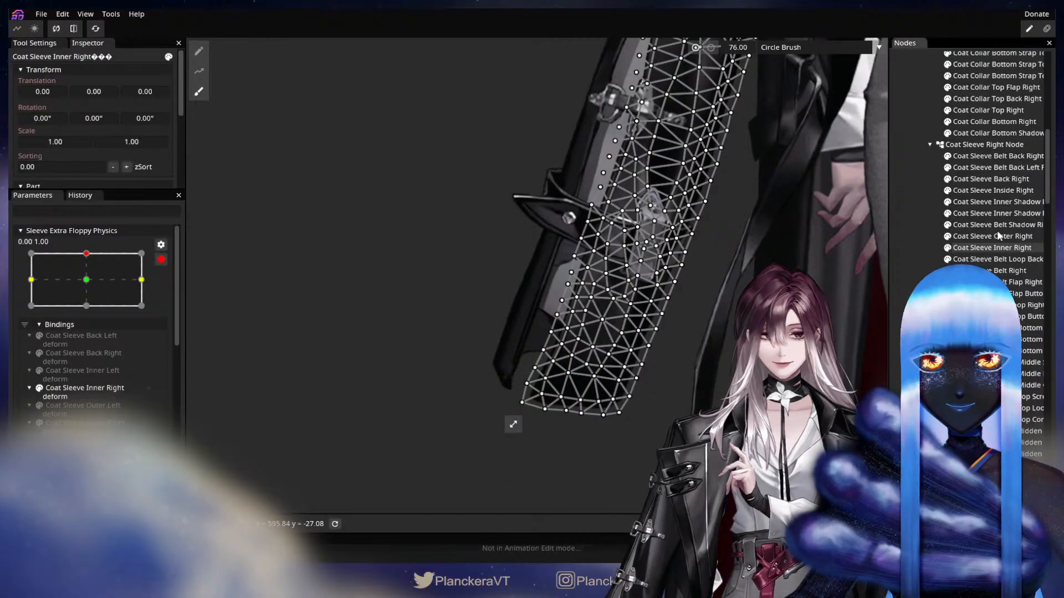
# Brush the lower inner corner of Coat Sleeve Outer Right toward the inner sleeve to narrow the cuff gap at 0.00, 1.00
pyautogui.click(1016, 238)
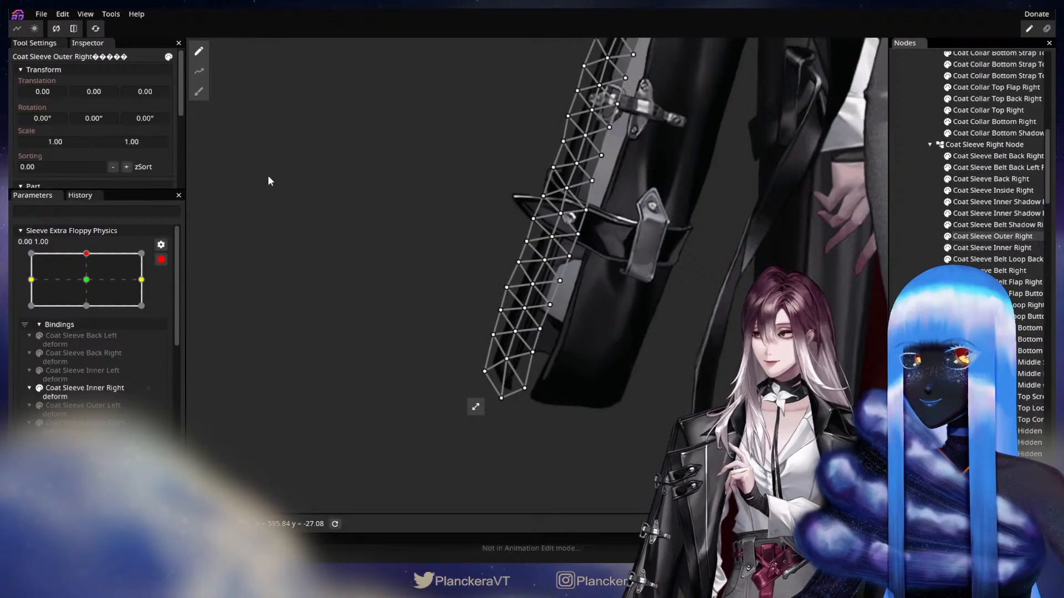
pyautogui.click(200, 95)
pyautogui.moveTo(529, 389); pyautogui.dragTo(538, 399)
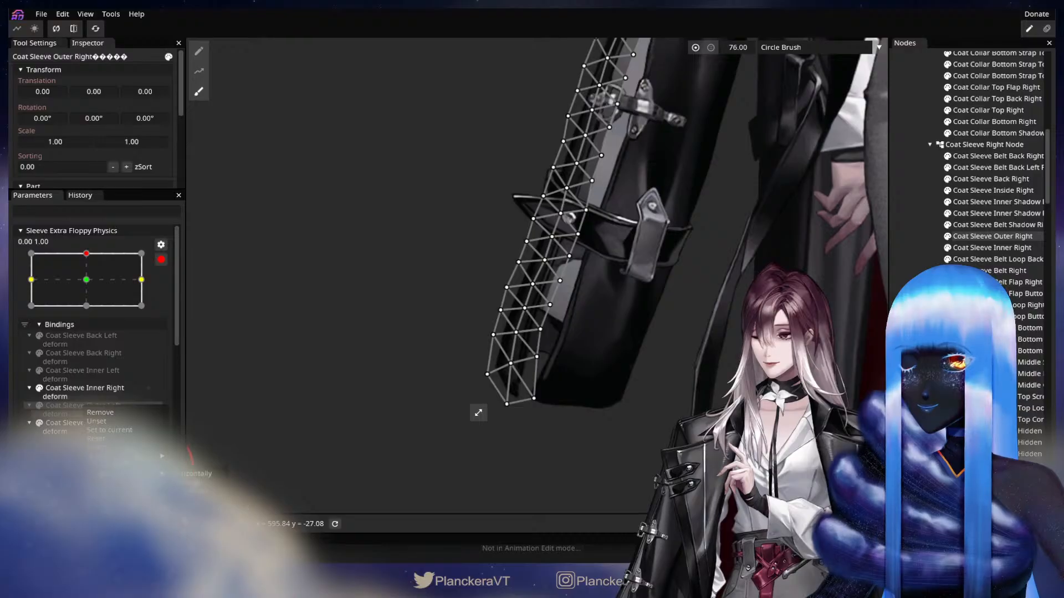
# Set the deform bindings of Coat Sleeve Outer Left and Coat Sleeve Inner Left from mirror at the 0.00, 1.00 keypoint
pyautogui.click(97, 370)
pyautogui.rightClick(97, 371)
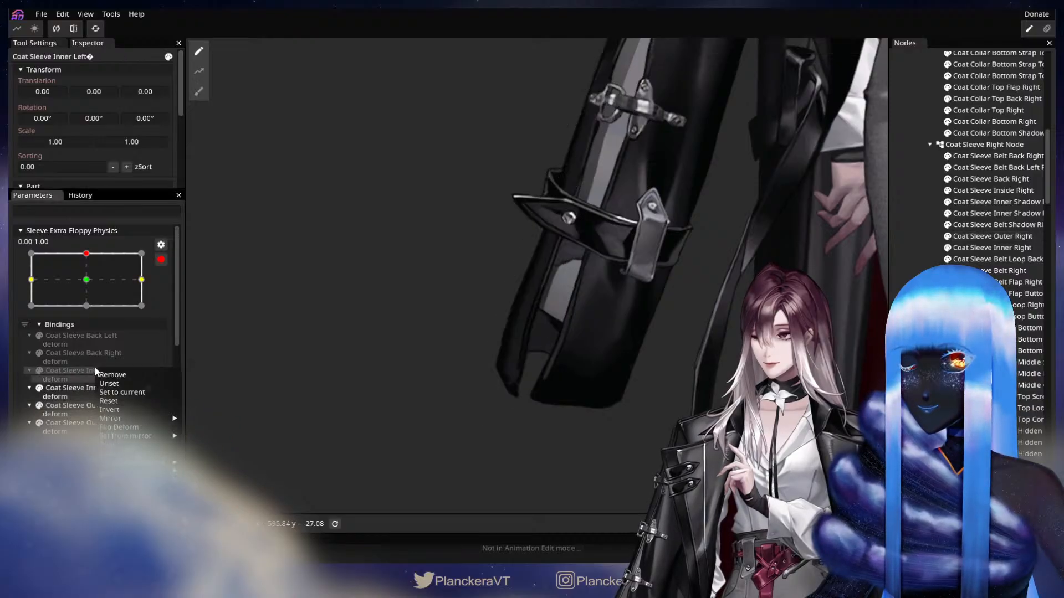
pyautogui.click(441, 450)
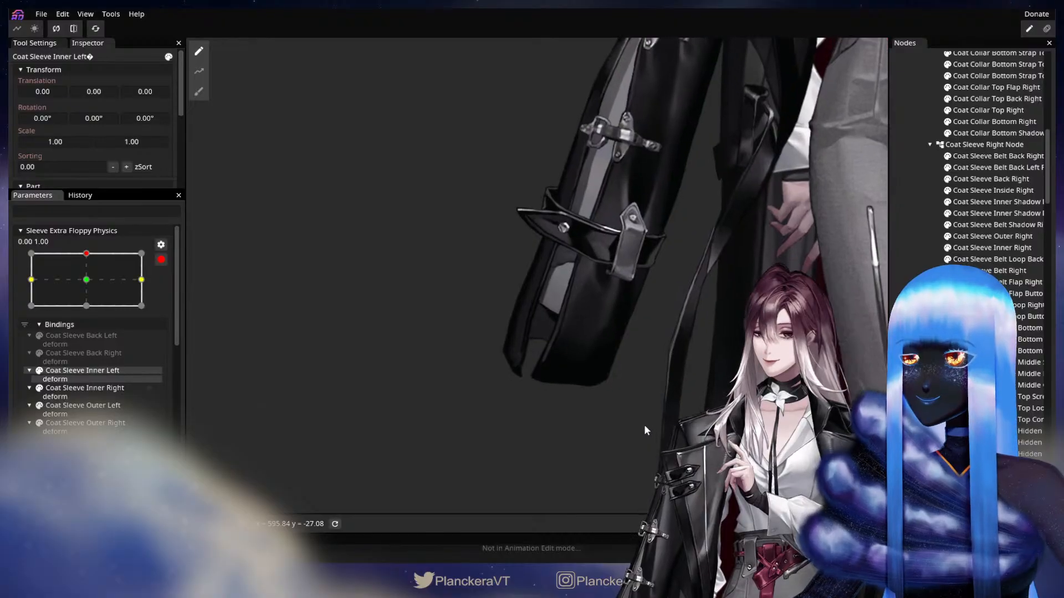
# At the 0.00, -1.00 keypoint, brush the lower outer corner of Coat Sleeve Inner Right inward with the 76.00 Circle Brush
pyautogui.moveTo(644, 418); pyautogui.dragTo(641, 380)
pyautogui.scroll(-3, 586, 426)
pyautogui.click(86, 305)
pyautogui.scroll(1, 653, 397)
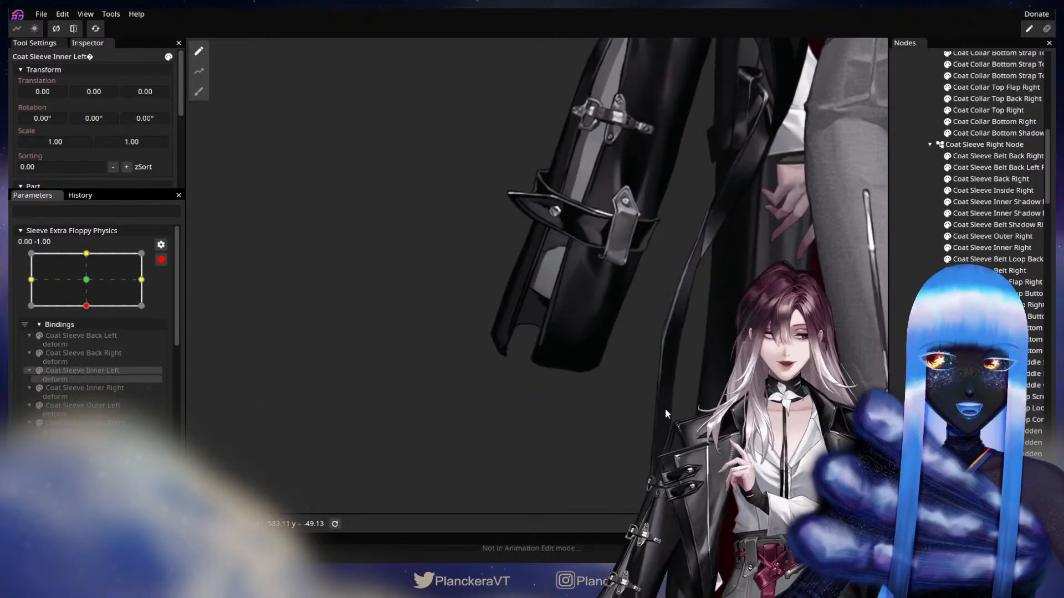
pyautogui.click(199, 90)
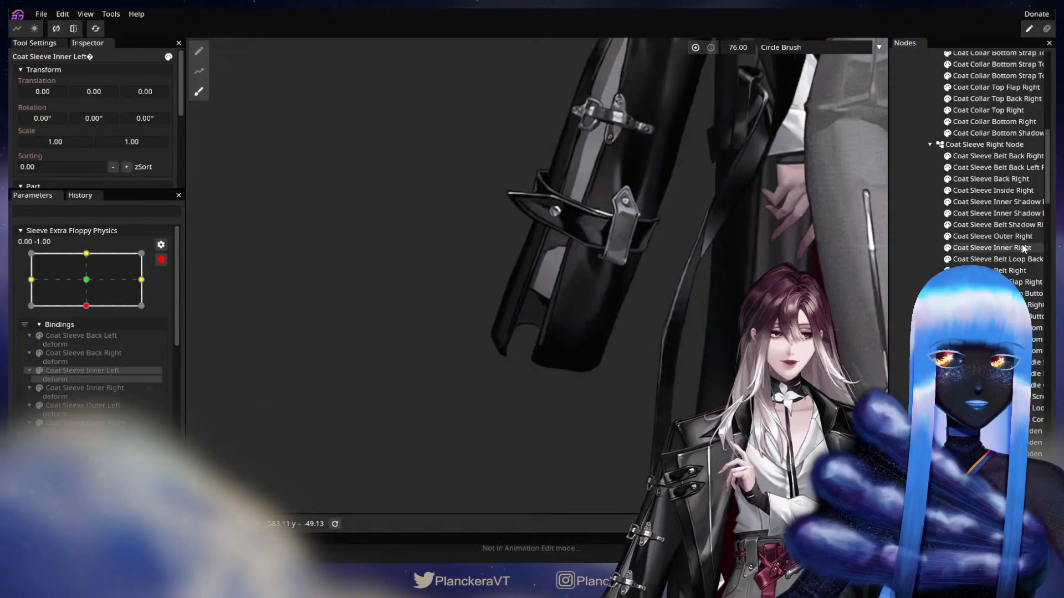
pyautogui.click(994, 249)
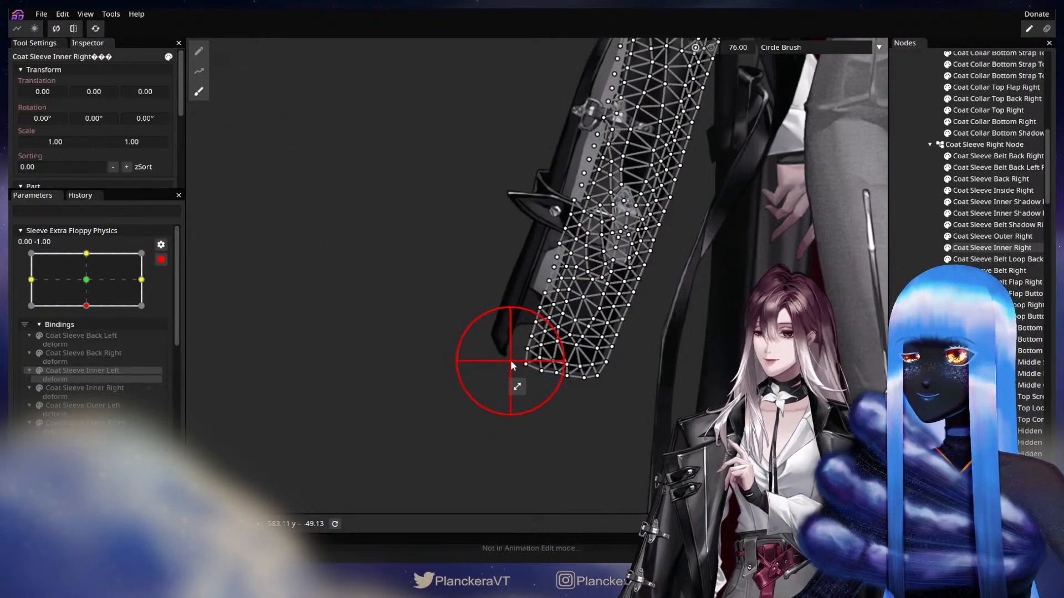
pyautogui.moveTo(511, 365); pyautogui.dragTo(537, 350)
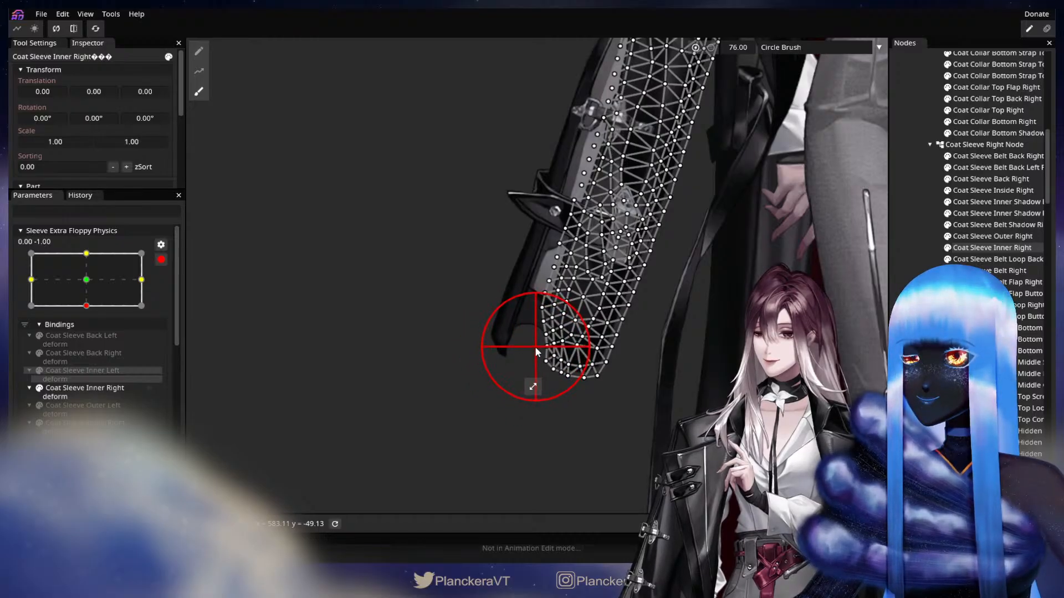
# Brush the lower inner edge of Coat Sleeve Outer Right away from the inner sleeve at the 0.00, -1.00 keypoint
pyautogui.click(991, 236)
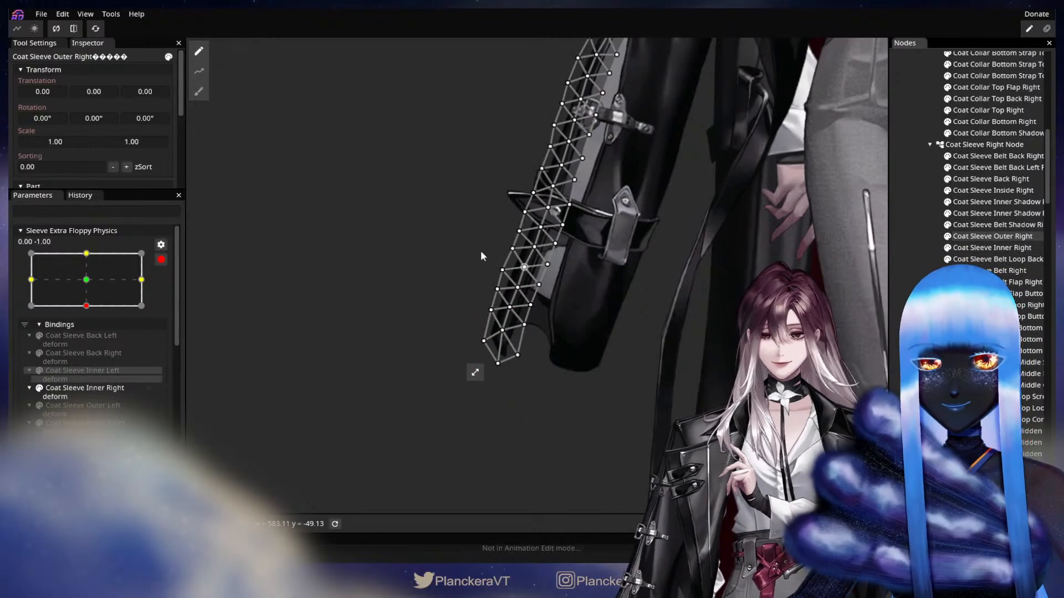
pyautogui.moveTo(511, 328)
pyautogui.mouseDown()
pyautogui.moveTo(520, 357)
pyautogui.moveTo(505, 348)
pyautogui.moveTo(546, 332)
pyautogui.mouseUp()
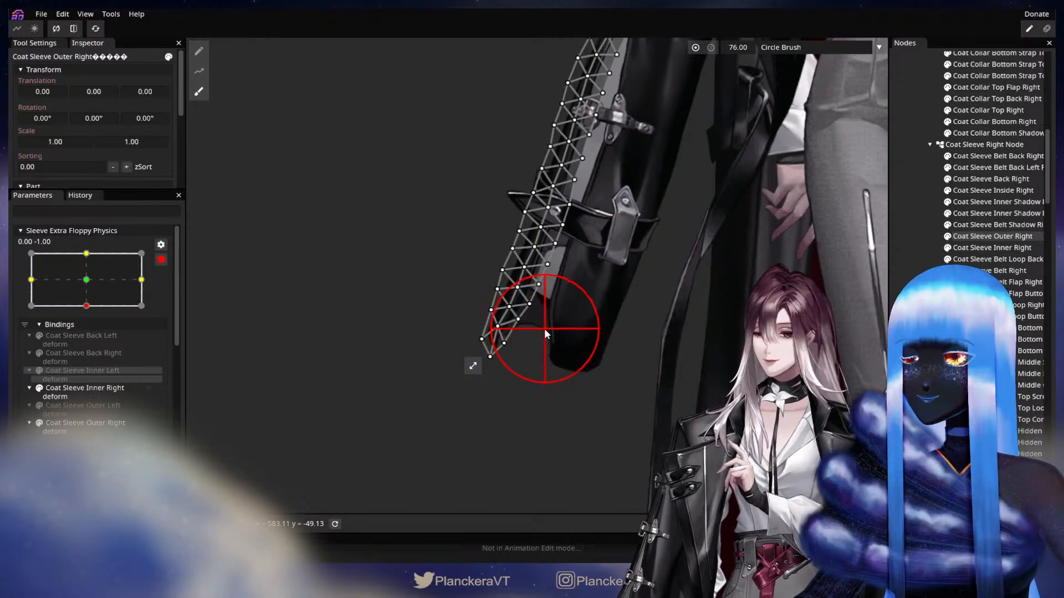
pyautogui.click(199, 51)
pyautogui.scroll(2, 529, 321)
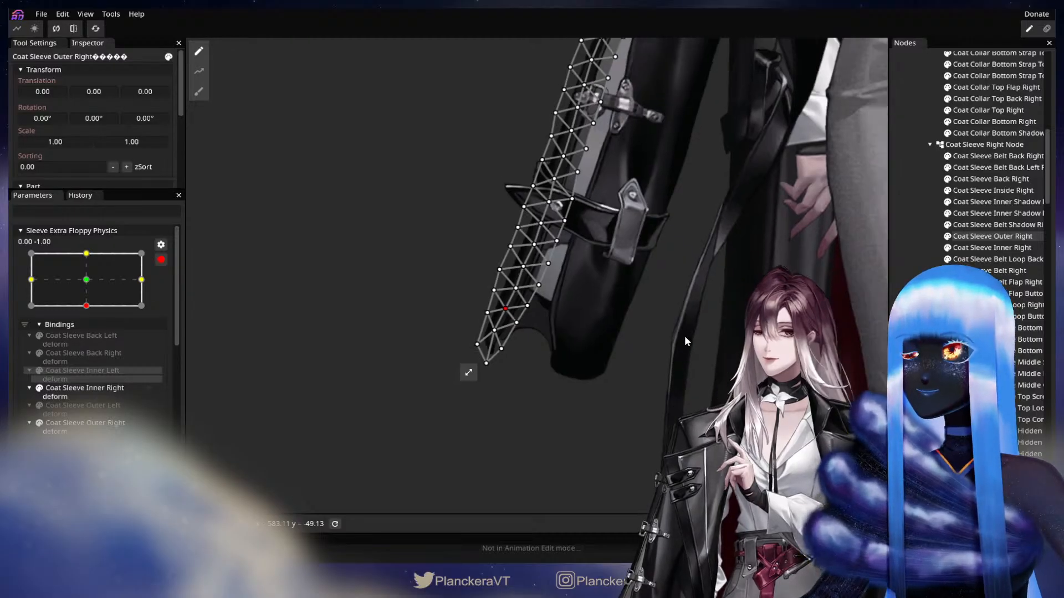
pyautogui.scroll(1, 649, 372)
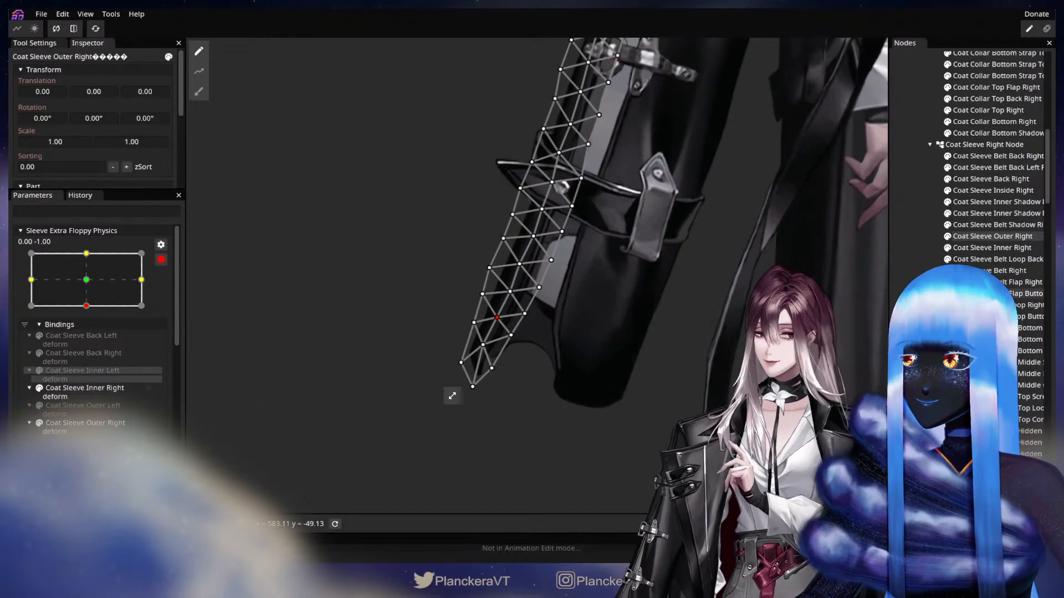
# Brush the lower outer end of Coat Sleeve Back Right outward to follow the spread cuff at 0.00, -1.00, and deselect it
pyautogui.click(998, 248)
pyautogui.scroll(1, 548, 388)
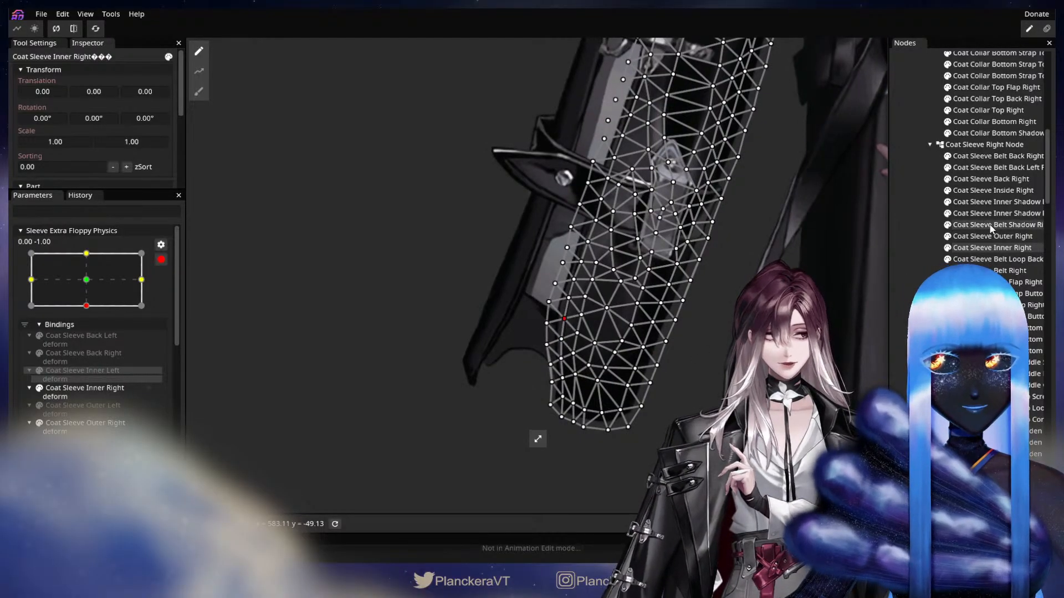
pyautogui.click(1000, 180)
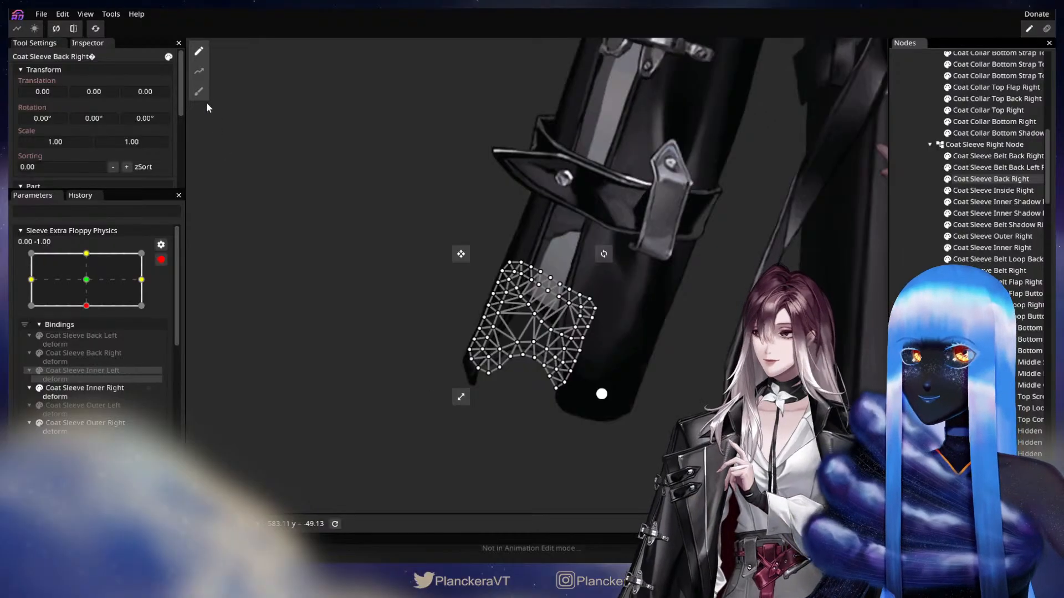
pyautogui.click(198, 92)
pyautogui.moveTo(480, 421); pyautogui.dragTo(465, 407)
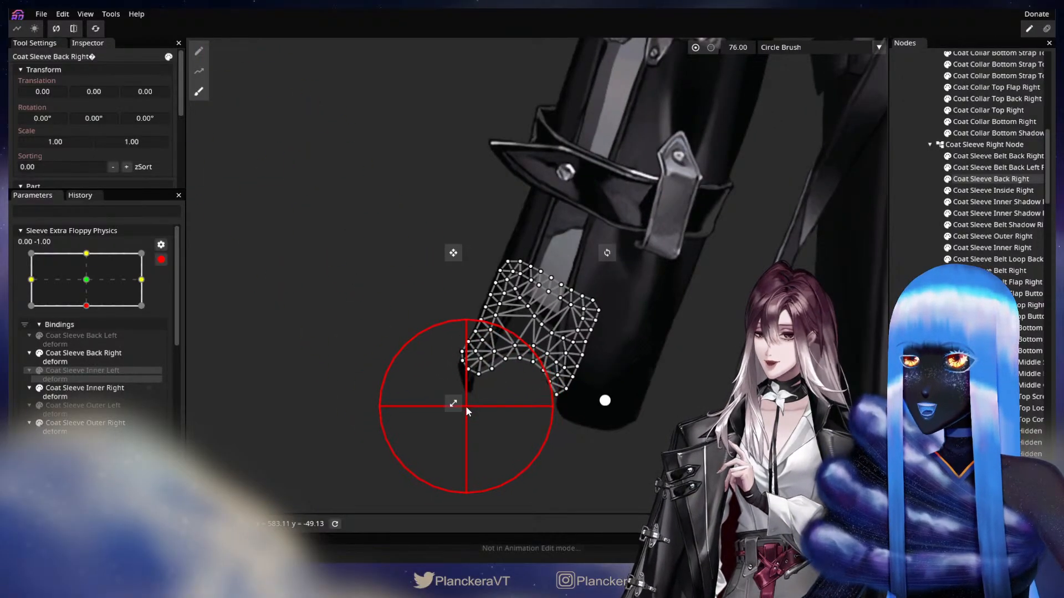
pyautogui.press('Escape')
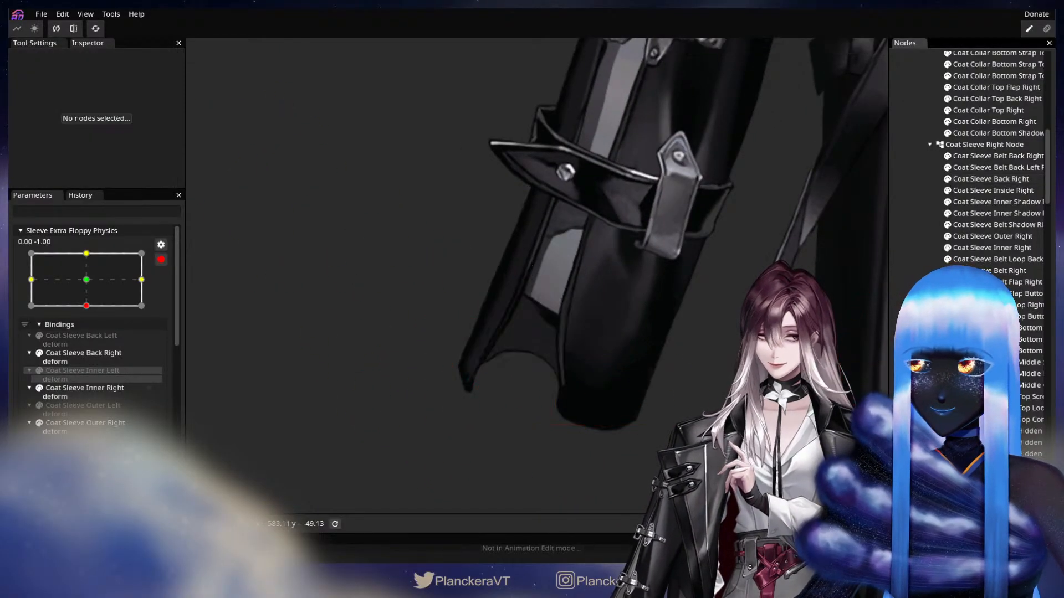
# Examine the lower edge of Coat Sleeve Back Right on the spread cuff at the 0.00, -1.00 keypoint
pyautogui.scroll(-1, 576, 361)
pyautogui.scroll(3, 524, 405)
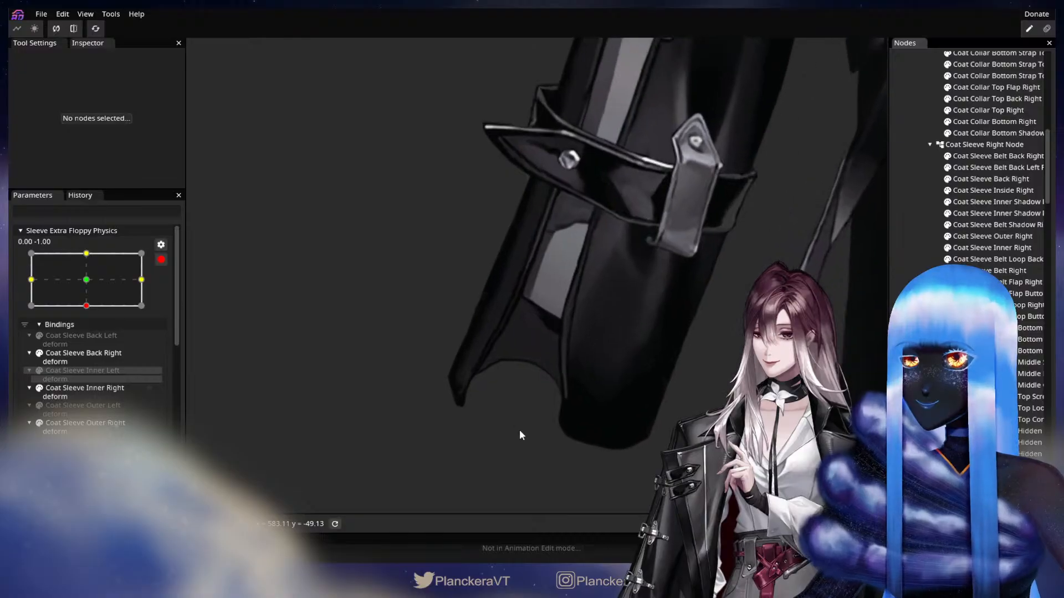
pyautogui.moveTo(520, 431); pyautogui.dragTo(566, 425)
pyautogui.click(992, 179)
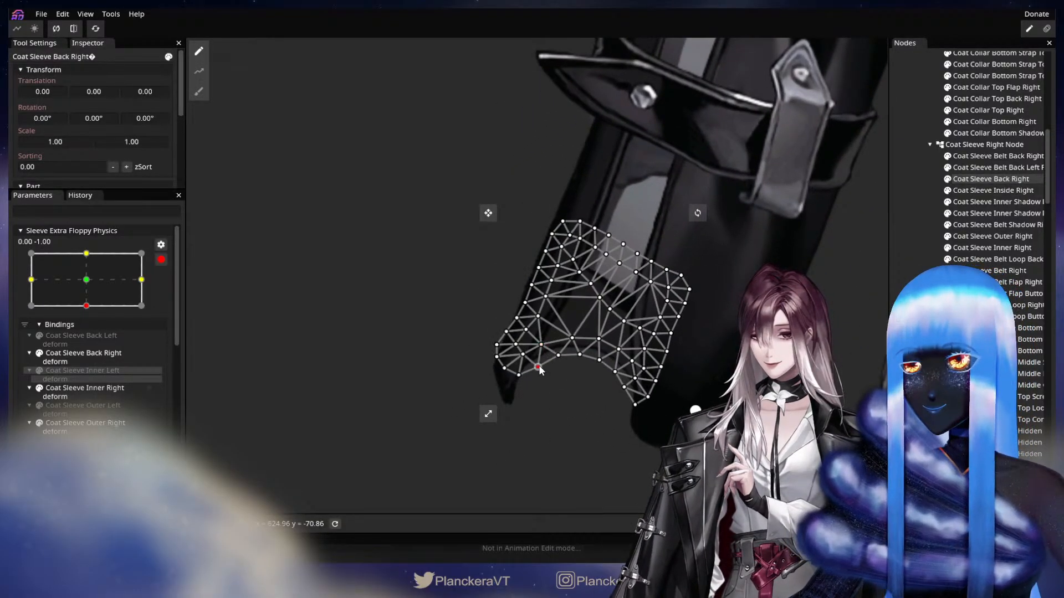
pyautogui.click(863, 326)
pyautogui.scroll(-4, 667, 311)
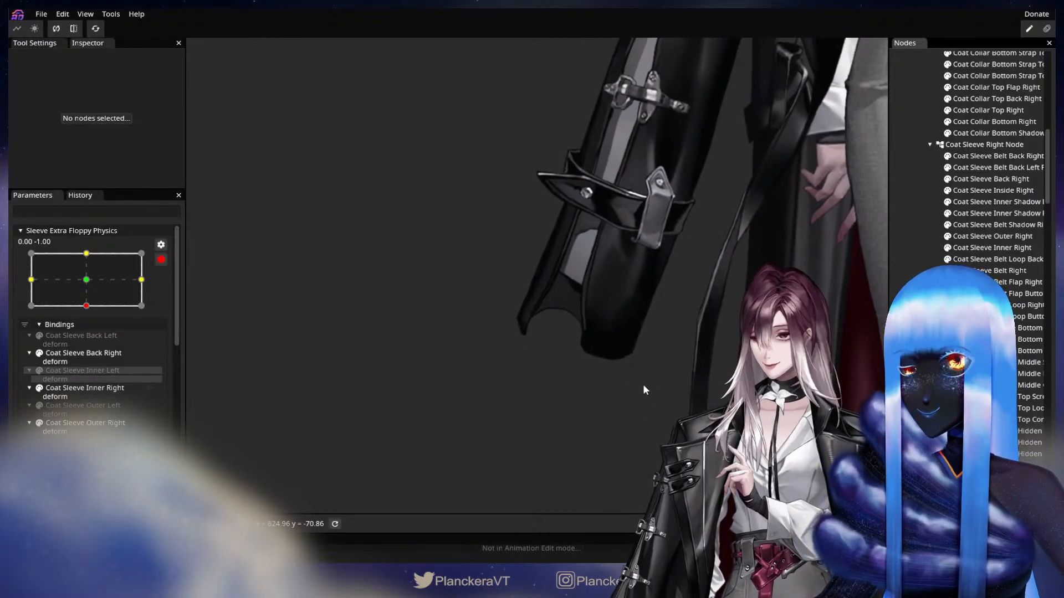
# At the 0.00, -1.00 keypoint, set the deform bindings of Coat Sleeve Back Left, Inner Left and Outer Left from mirror horizontally
pyautogui.moveTo(633, 394); pyautogui.dragTo(430, 447)
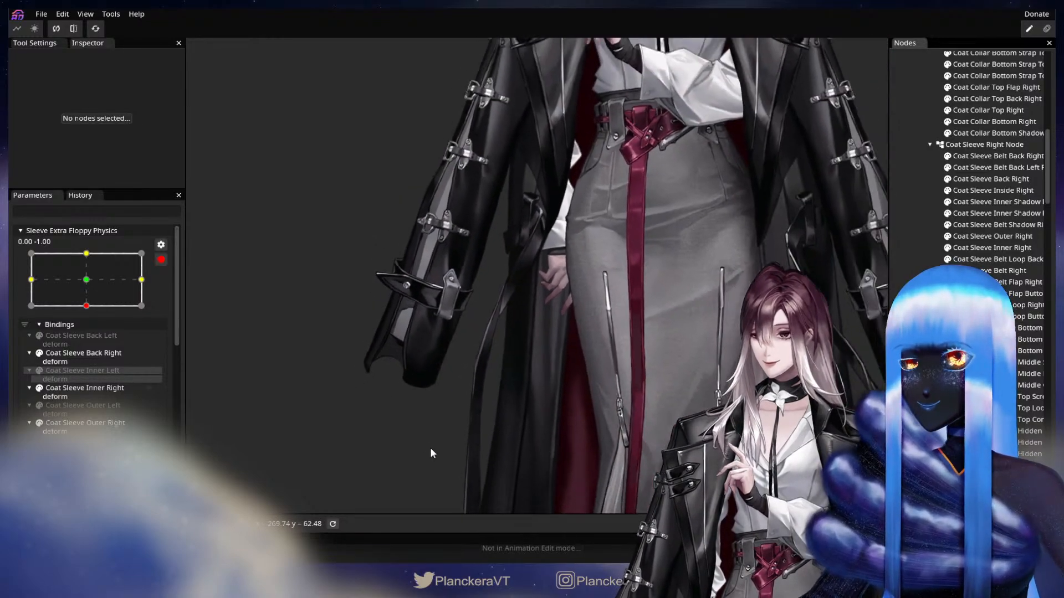
pyautogui.click(81, 336)
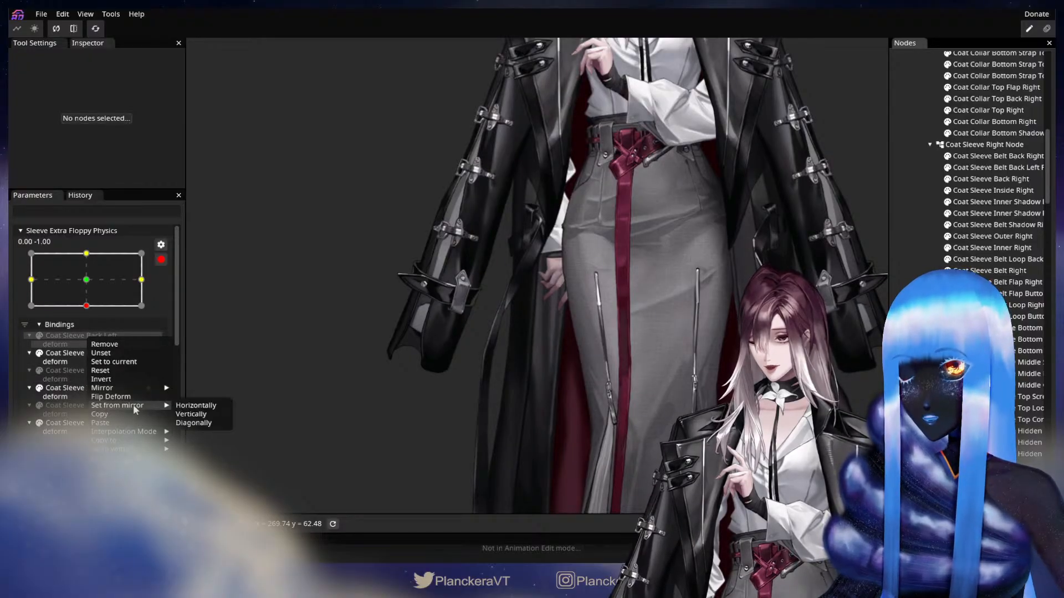
pyautogui.rightClick(75, 370)
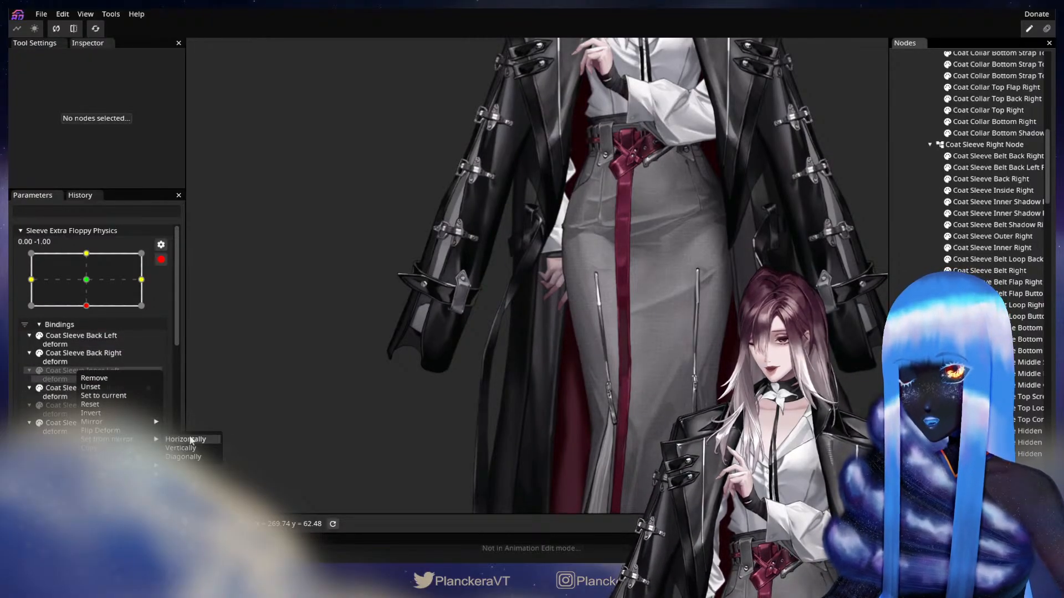
pyautogui.click(83, 408)
pyautogui.rightClick(83, 407)
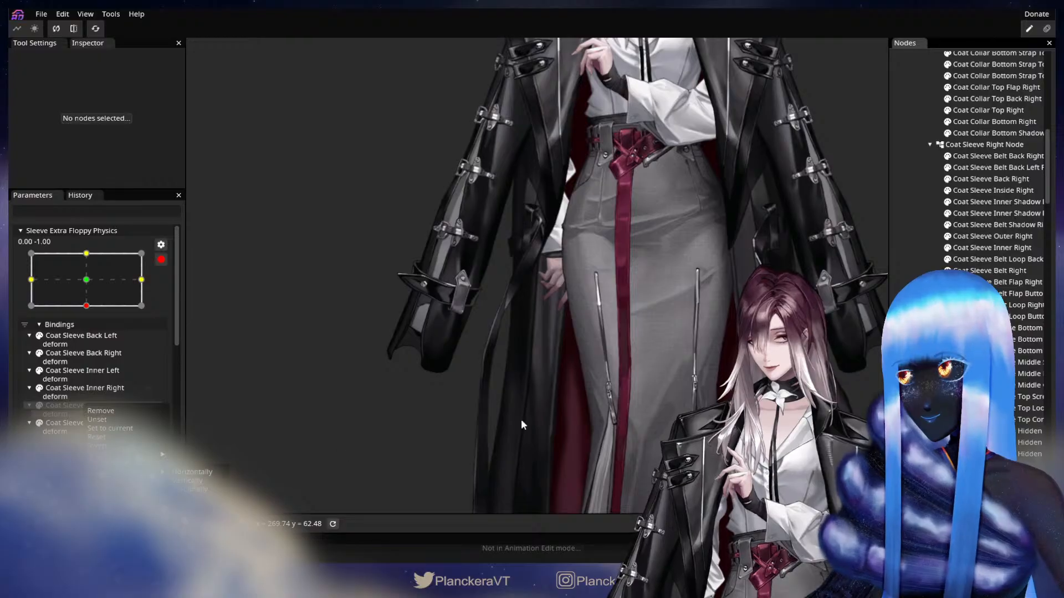
pyautogui.moveTo(531, 409); pyautogui.dragTo(449, 434)
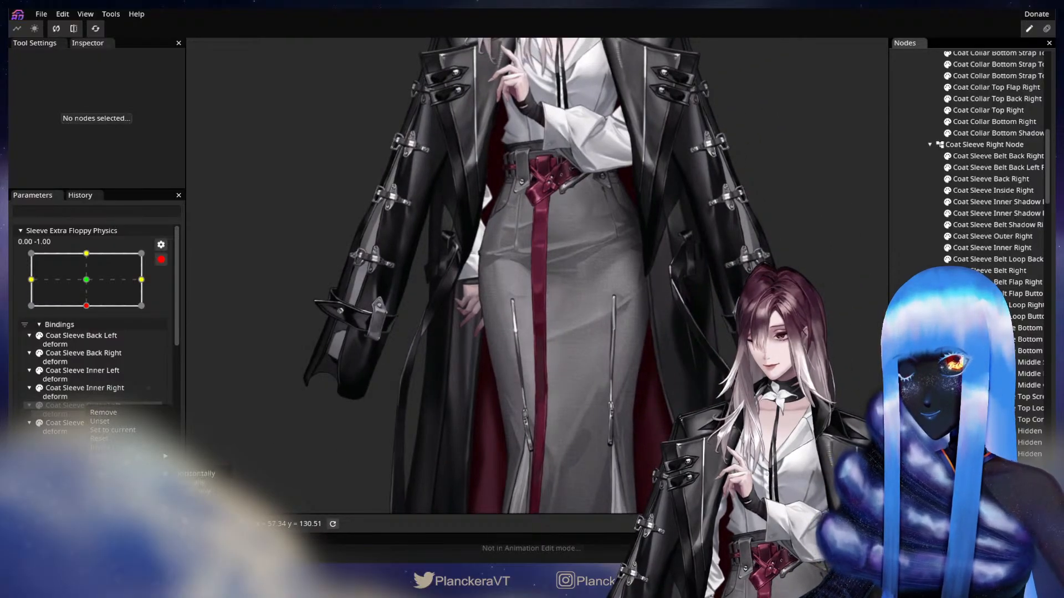
# Disarm Sleeve Extra Floppy Physics and preview how both cuffs move along its lower range
pyautogui.click(162, 261)
pyautogui.scroll(-5, 547, 420)
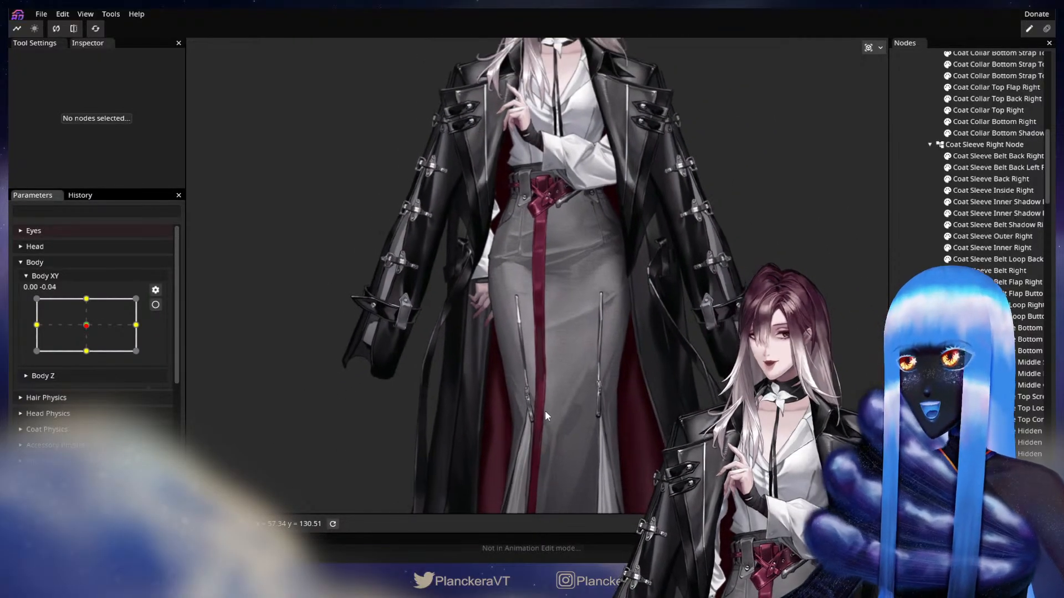
pyautogui.scroll(-8, 92, 378)
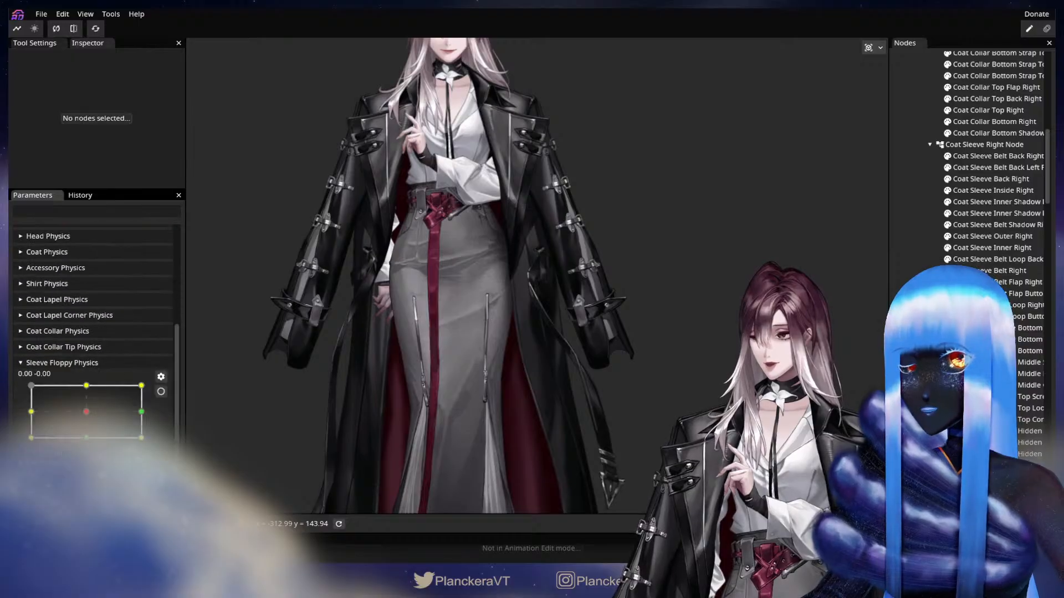
pyautogui.scroll(3, 92, 413)
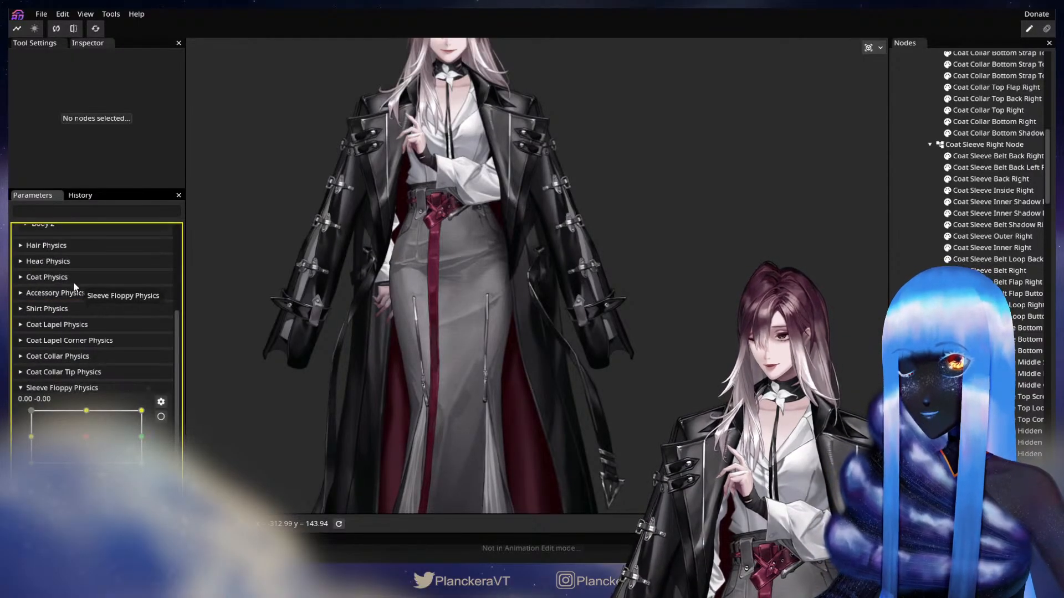
pyautogui.scroll(1, 85, 314)
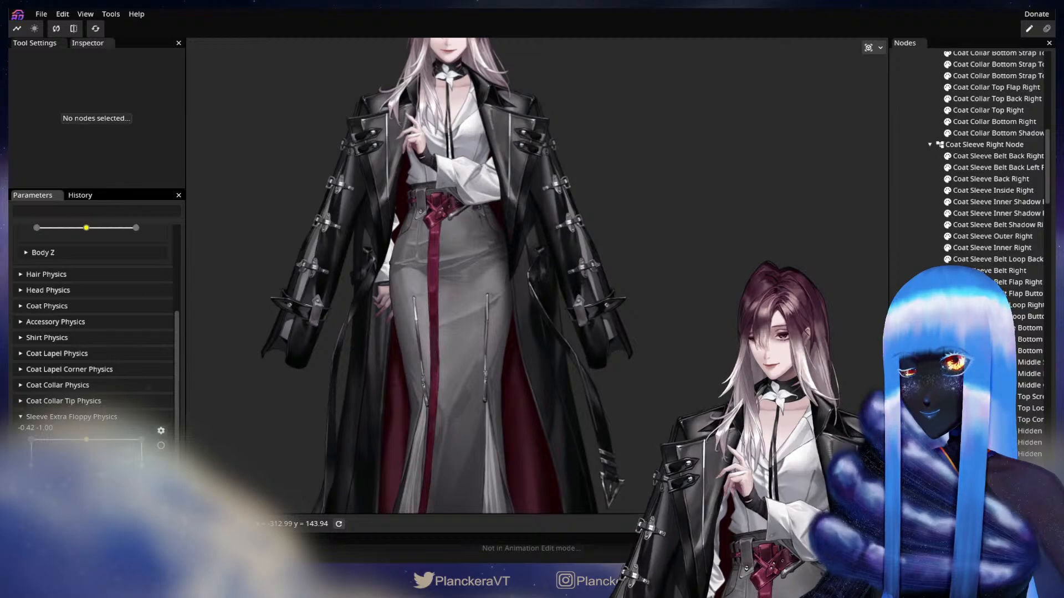
# Re-arm Sleeve Extra Floppy Physics at 0.00, -1.00, set Coat Sleeve Back Left's deform from mirror horizontally again, and deselect the part
pyautogui.click(161, 446)
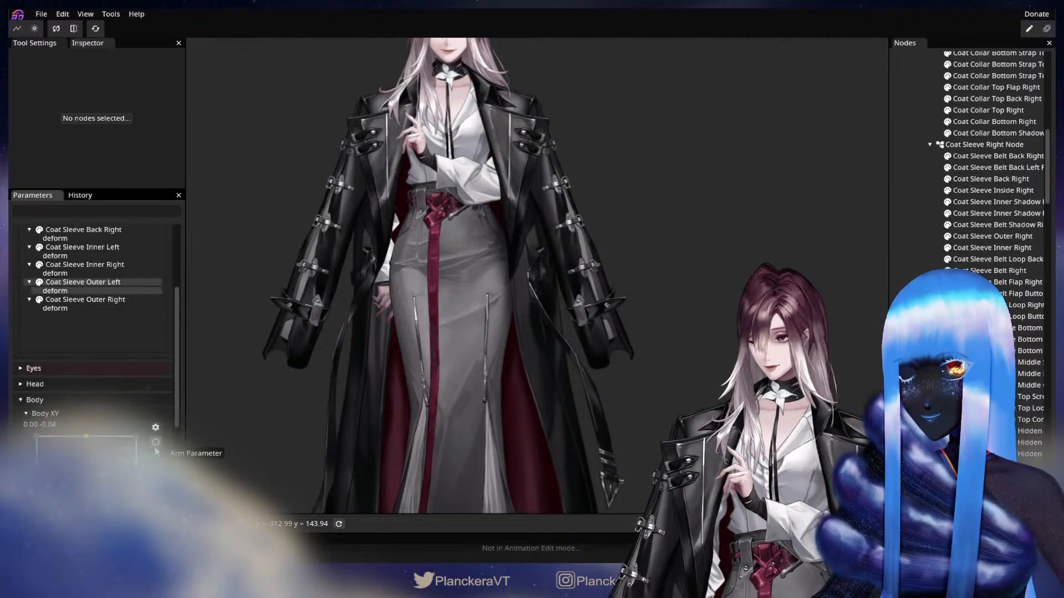
pyautogui.scroll(-4, 100, 304)
pyautogui.click(92, 283)
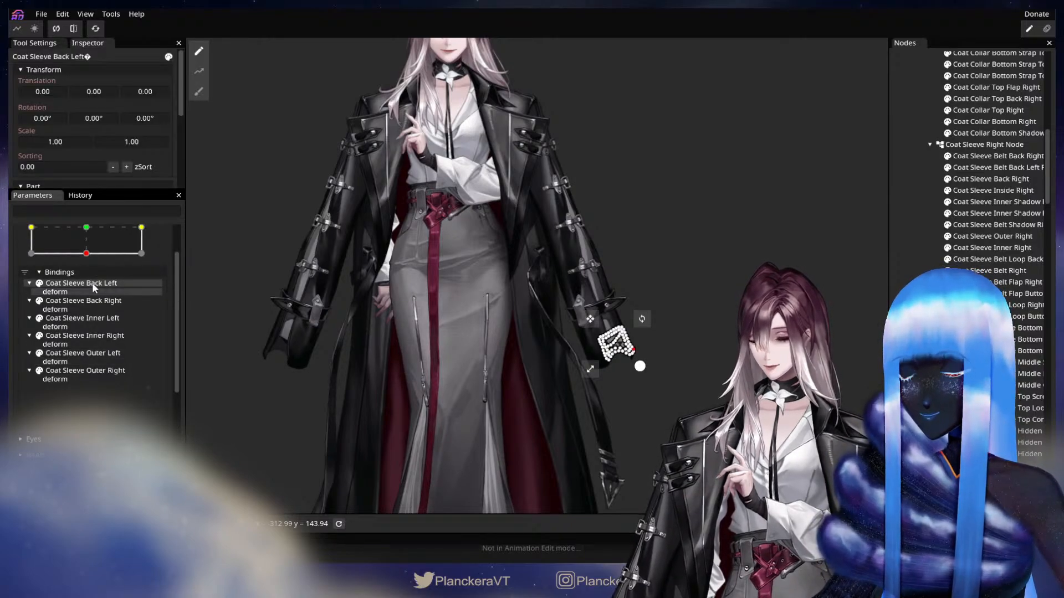
pyautogui.rightClick(92, 283)
pyautogui.moveTo(131, 354)
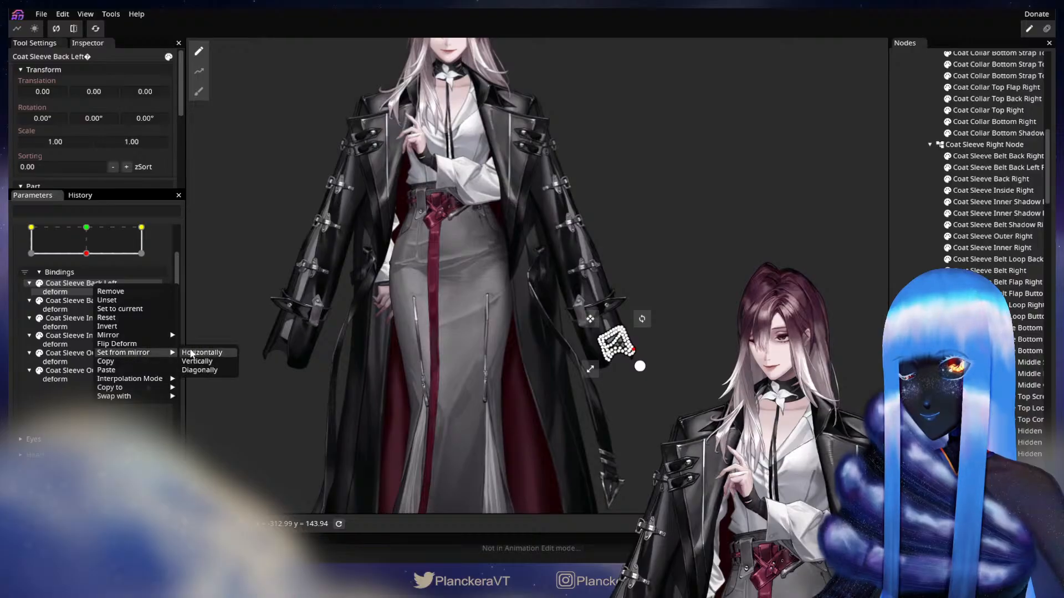
pyautogui.click(202, 353)
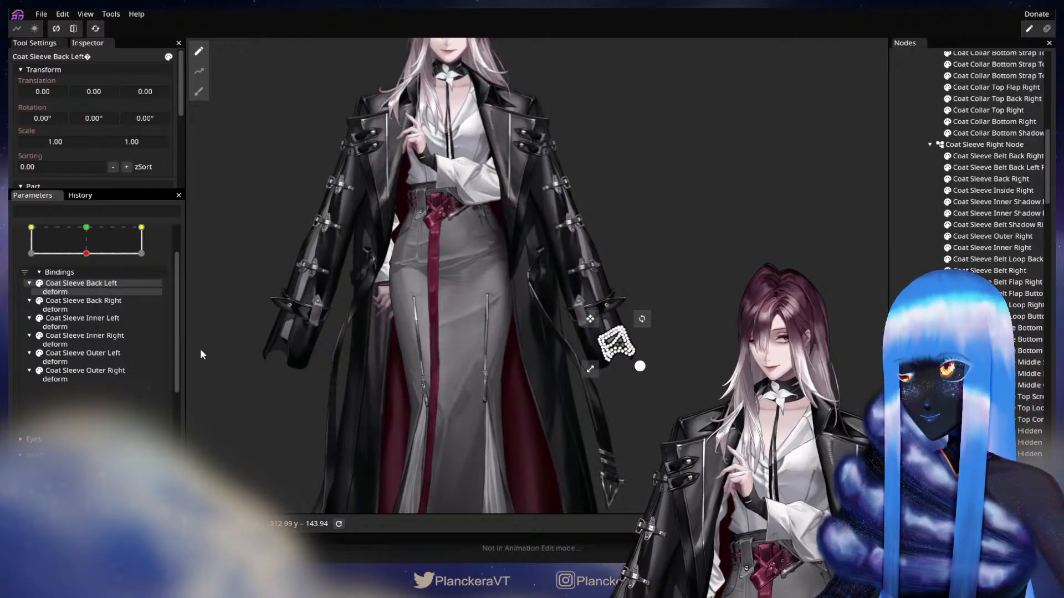
pyautogui.moveTo(436, 421); pyautogui.dragTo(499, 406)
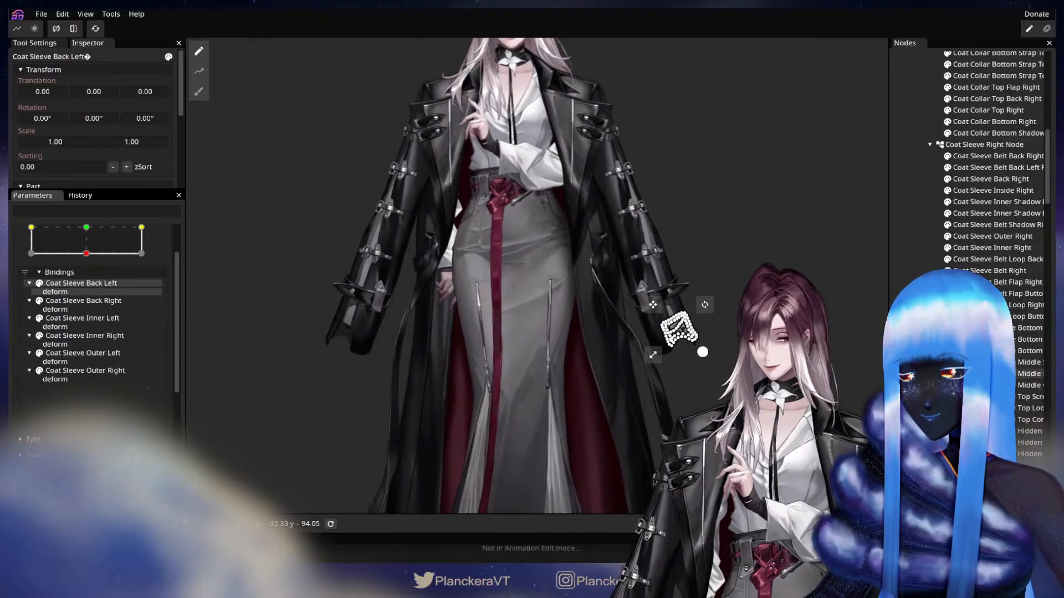
pyautogui.press('Escape')
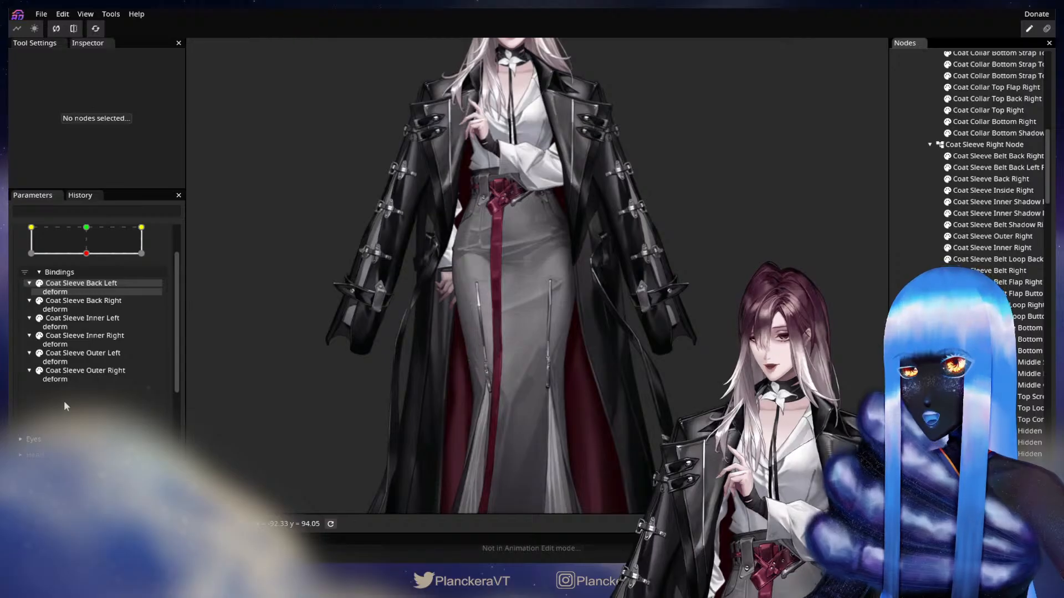
# Disarm Sleeve Extra Floppy Physics and sweep it through its corner positions to check both cuffs
pyautogui.scroll(2, 155, 331)
pyautogui.click(160, 260)
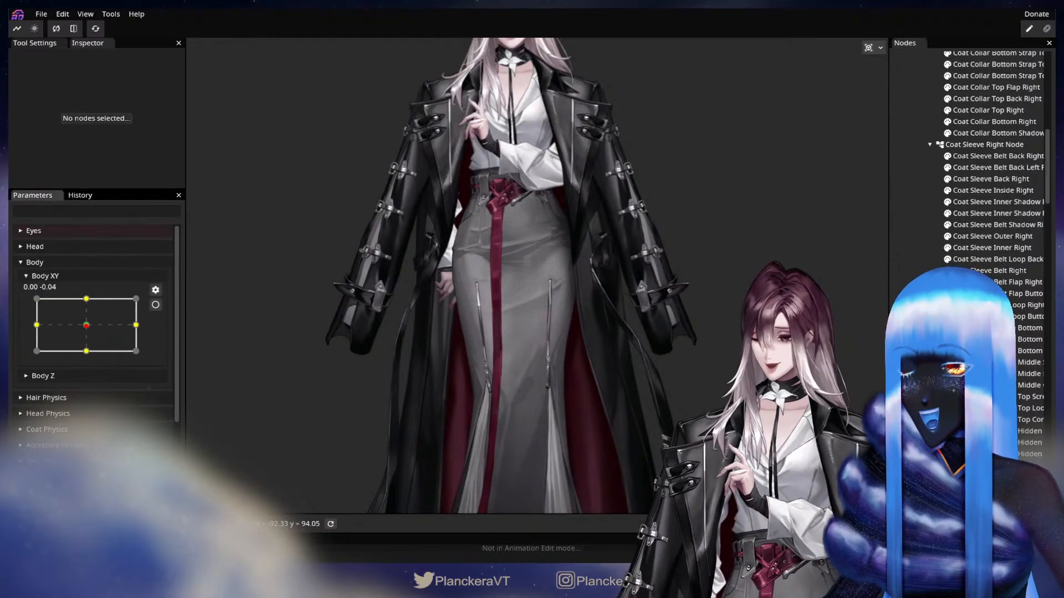
pyautogui.scroll(-5, 95, 343)
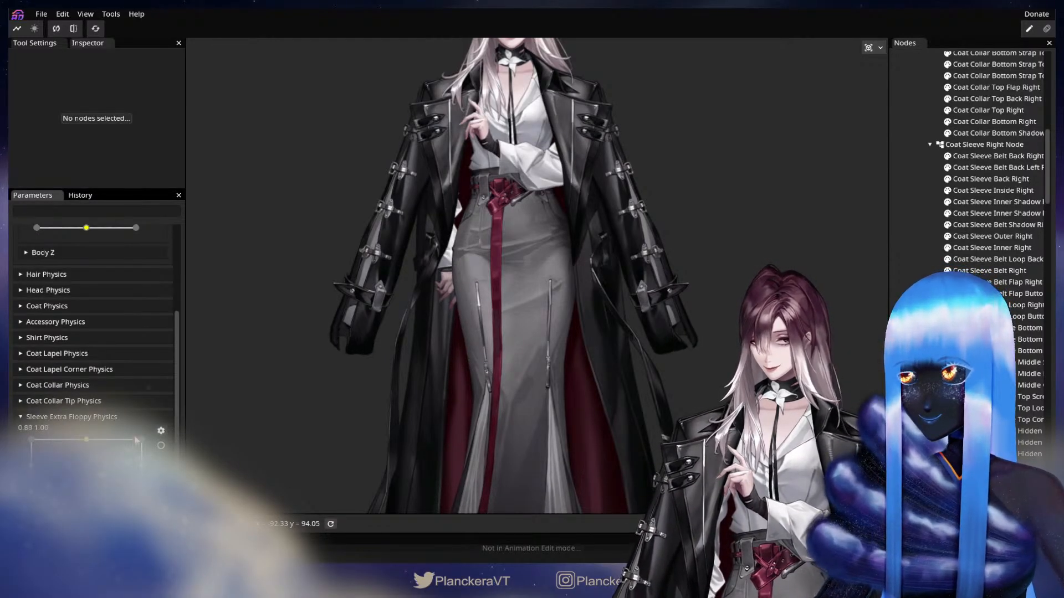
pyautogui.moveTo(141, 549); pyautogui.dragTo(31, 437)
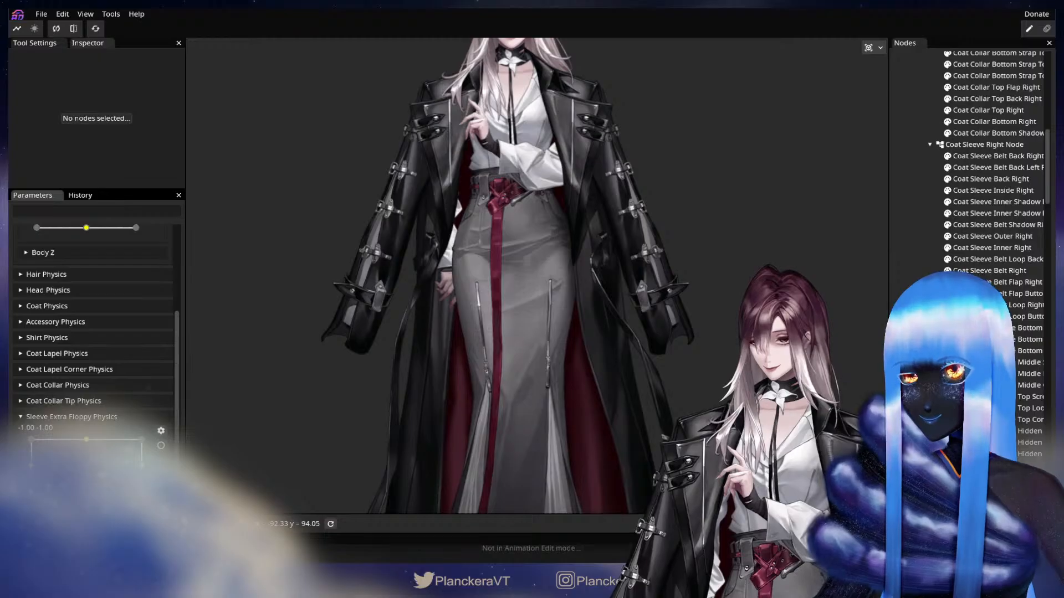
pyautogui.moveTo(31, 491); pyautogui.dragTo(134, 491)
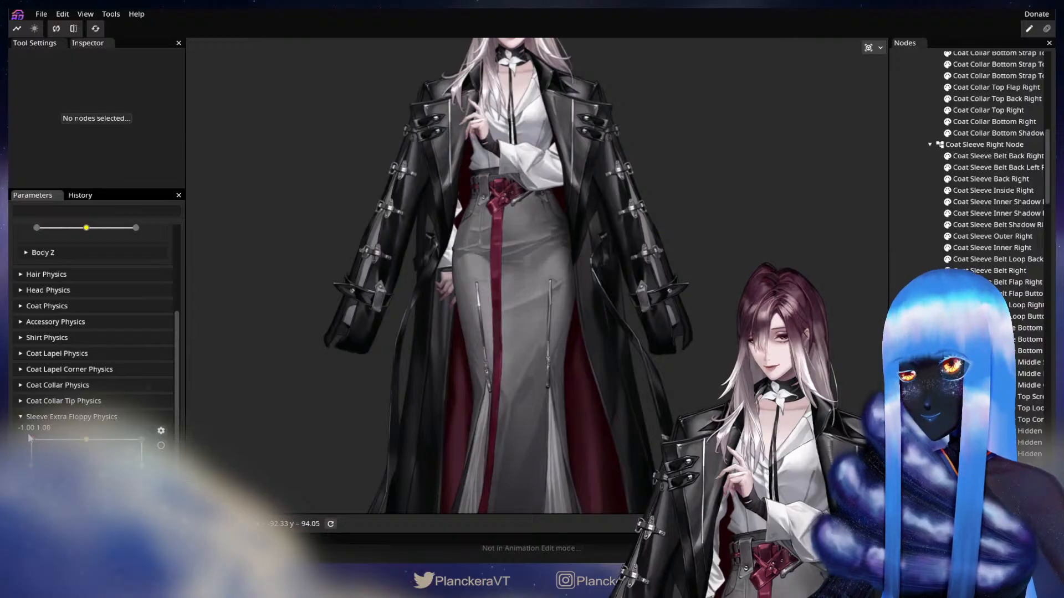
# Examine the cuffs up close with Sleeve Extra Floppy Physics at 1.00, 1.00 and 1.00, -1.00
pyautogui.scroll(3, 422, 463)
pyautogui.scroll(2, 422, 463)
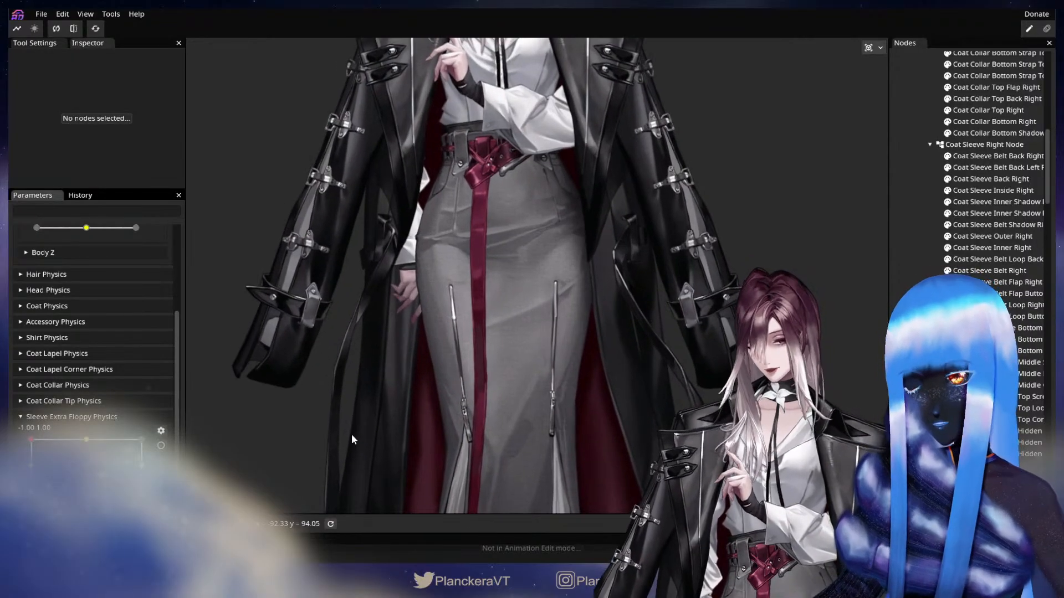
pyautogui.moveTo(377, 438); pyautogui.dragTo(549, 379)
pyautogui.moveTo(83, 446); pyautogui.dragTo(174, 439)
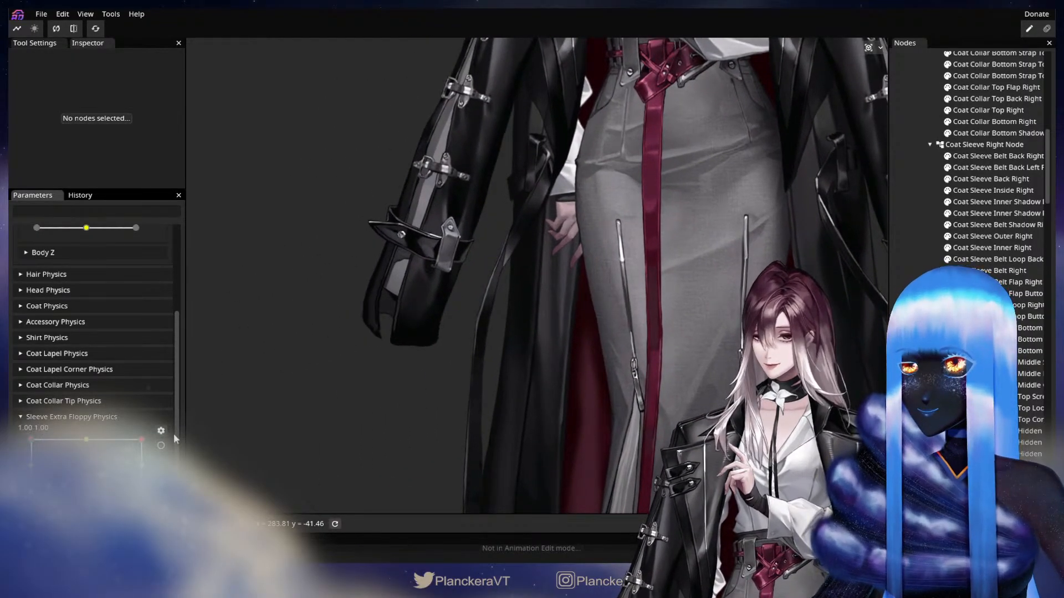
pyautogui.moveTo(676, 384); pyautogui.dragTo(569, 368)
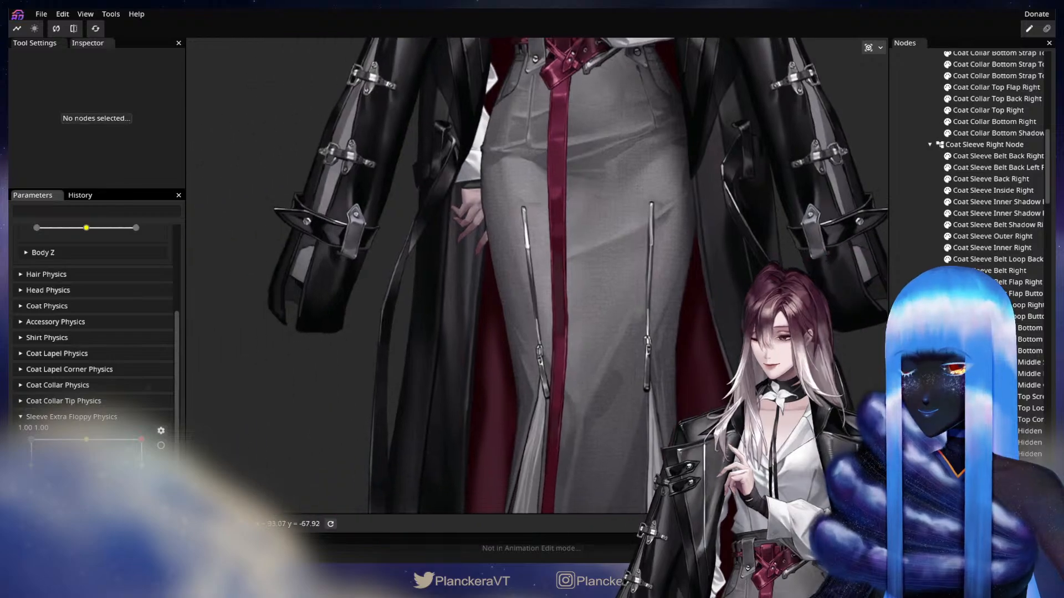
pyautogui.moveTo(409, 414); pyautogui.dragTo(545, 411)
pyautogui.scroll(1, 545, 411)
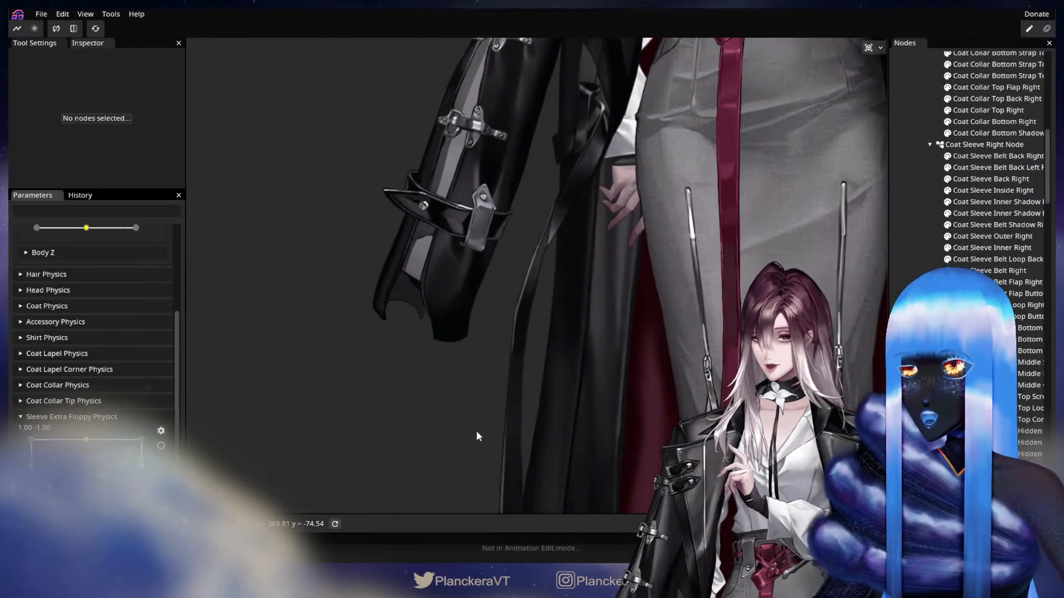
# Arm the 1.00, -1.00 keypoint and brush the lower body-side corner of Coat Sleeve Back Right toward the front panel with the 76.00 Circle Brush
pyautogui.click(161, 445)
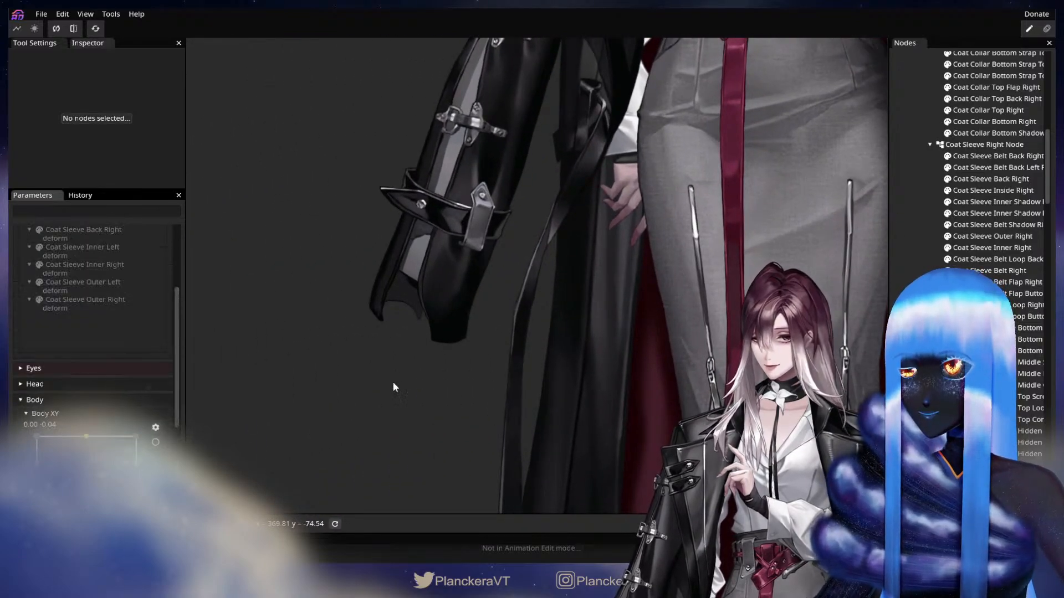
pyautogui.moveTo(528, 375); pyautogui.dragTo(561, 398)
pyautogui.scroll(1, 561, 399)
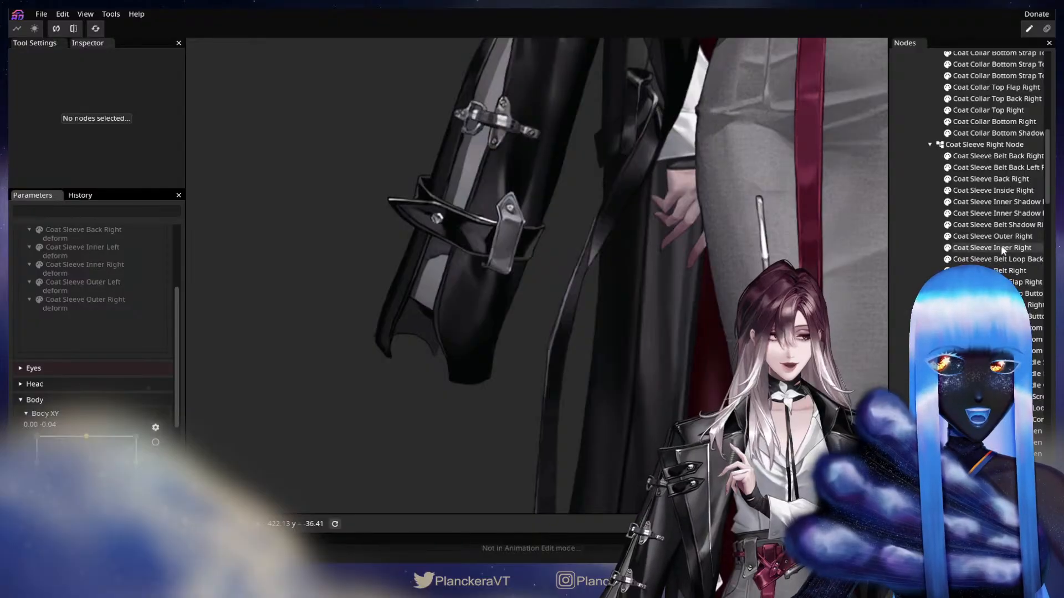
pyautogui.click(991, 179)
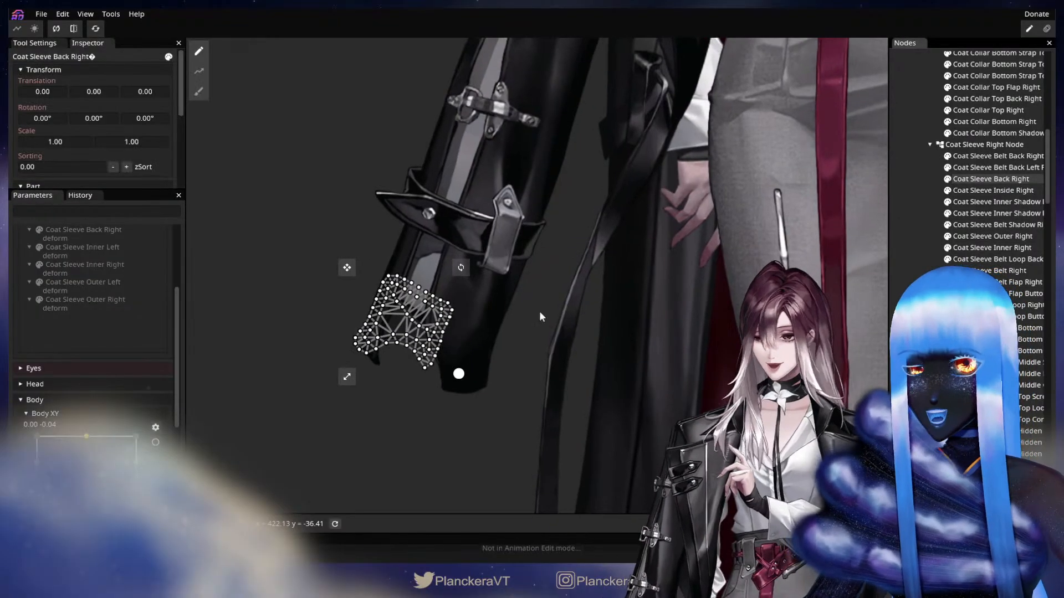
pyautogui.click(199, 91)
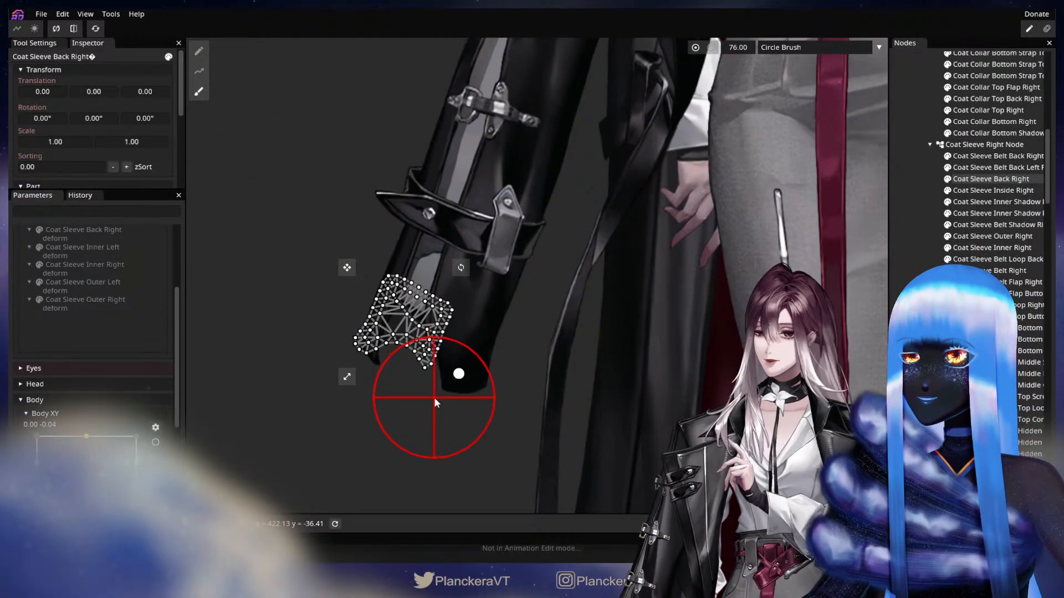
pyautogui.moveTo(434, 403); pyautogui.dragTo(453, 391)
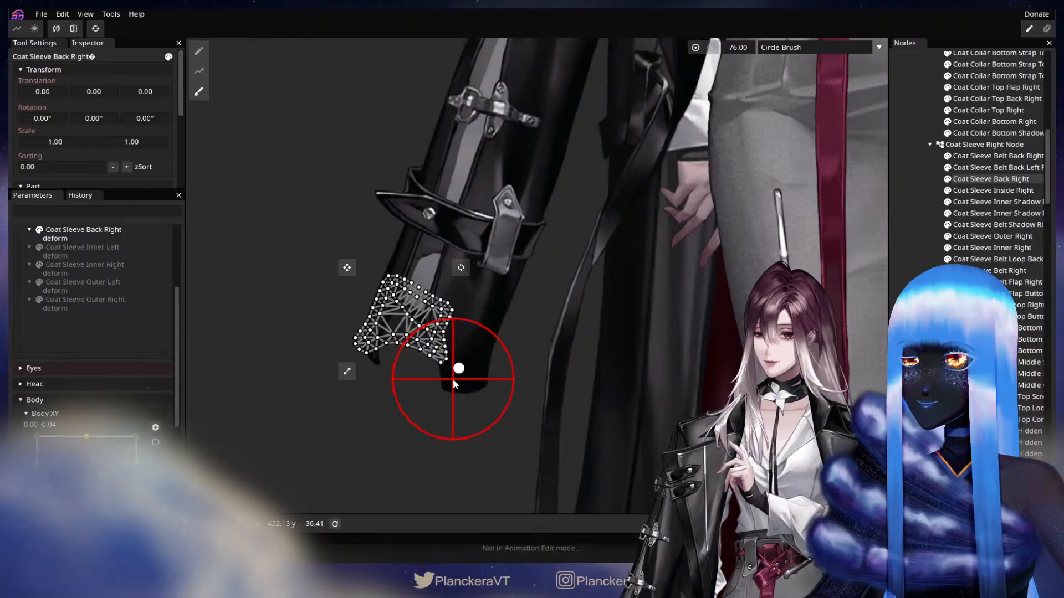
pyautogui.click(926, 322)
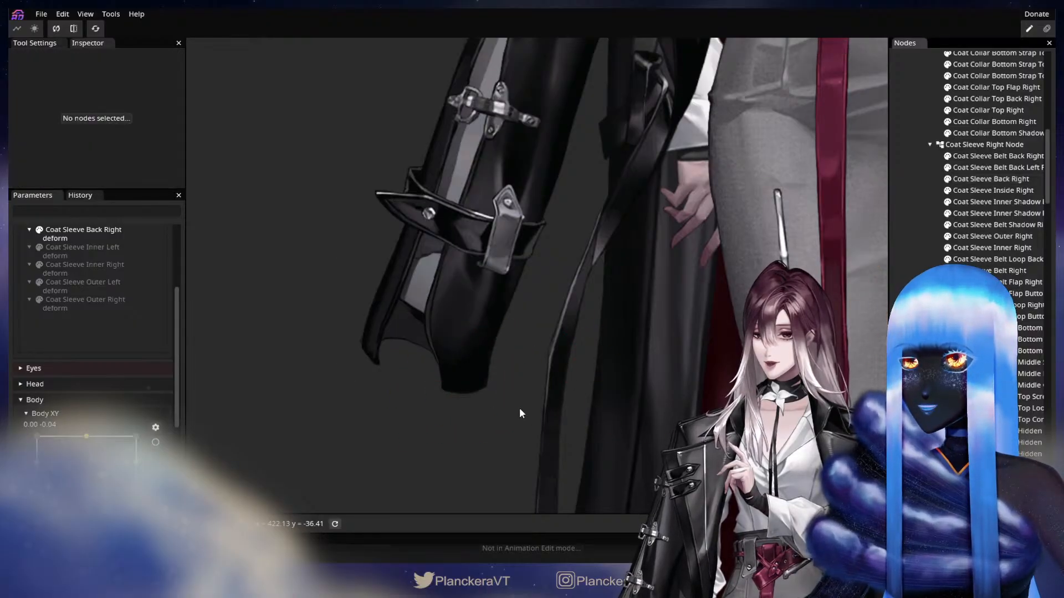
# Compare the right cuff's shape at the -1.00, -1.00 and 1.00, -1.00 keypoints of Sleeve Extra Floppy Physics
pyautogui.moveTo(582, 402); pyautogui.dragTo(496, 391)
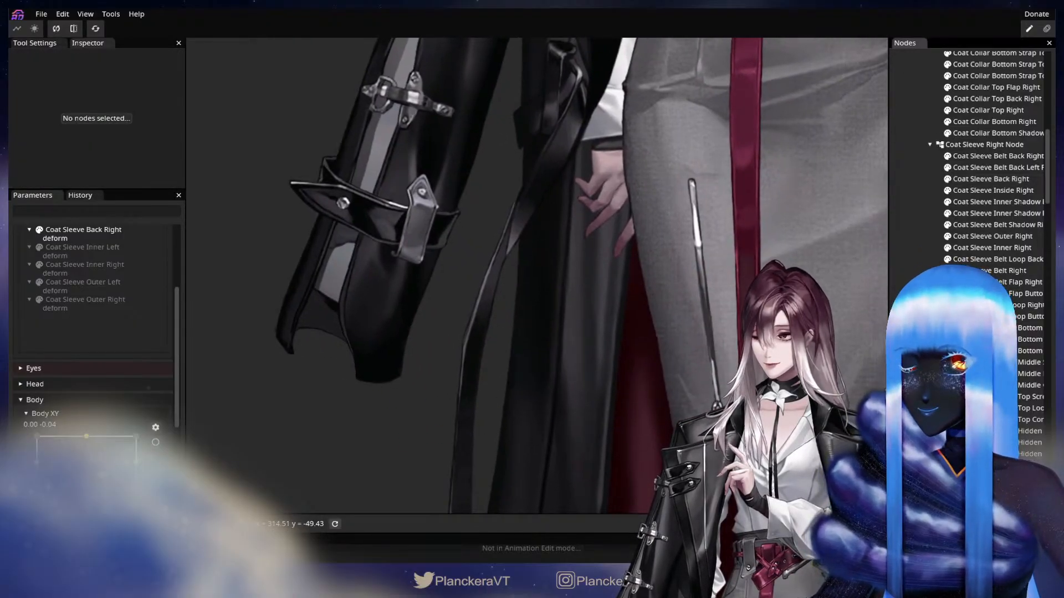
pyautogui.scroll(4, 137, 348)
pyautogui.click(39, 307)
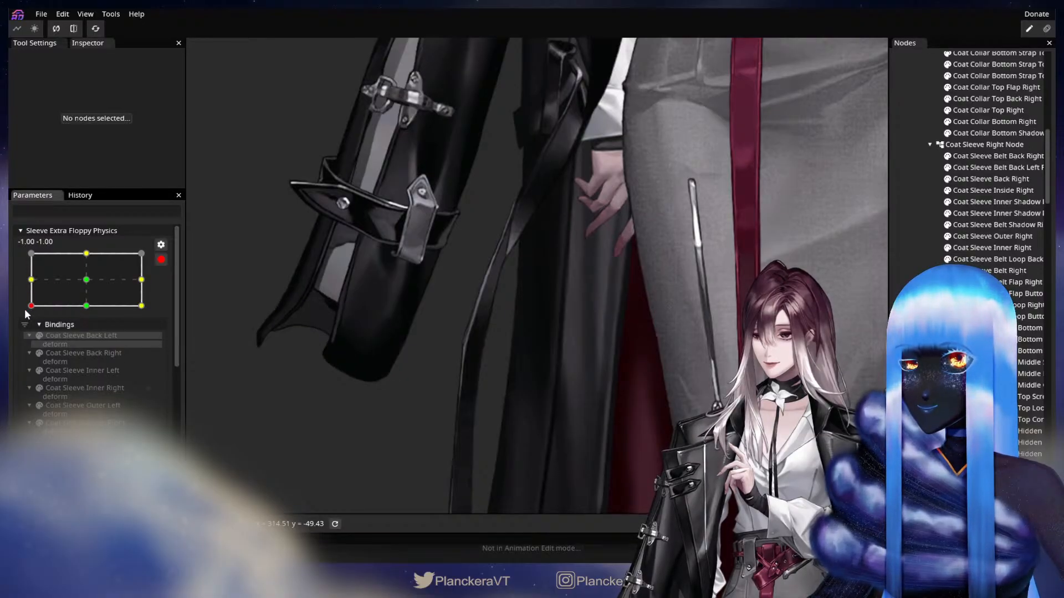
pyautogui.hscroll(-10, 396, 415)
pyautogui.click(140, 311)
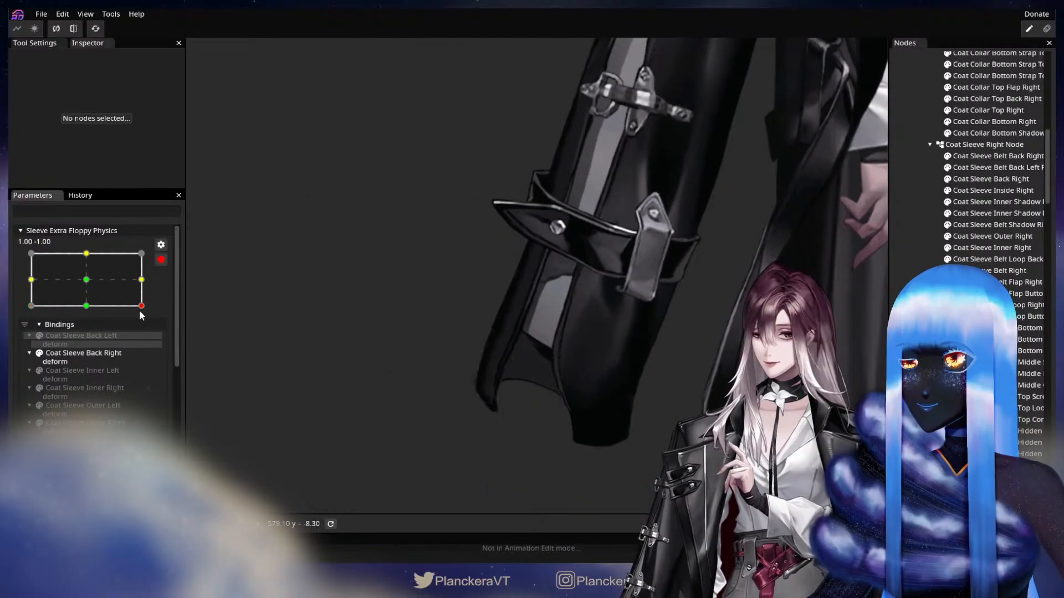
# At the -1.00, -1.00 keypoint, reposition a lower inner-edge vertex of Coat Sleeve Outer Right to reshape the cuff tip
pyautogui.click(41, 313)
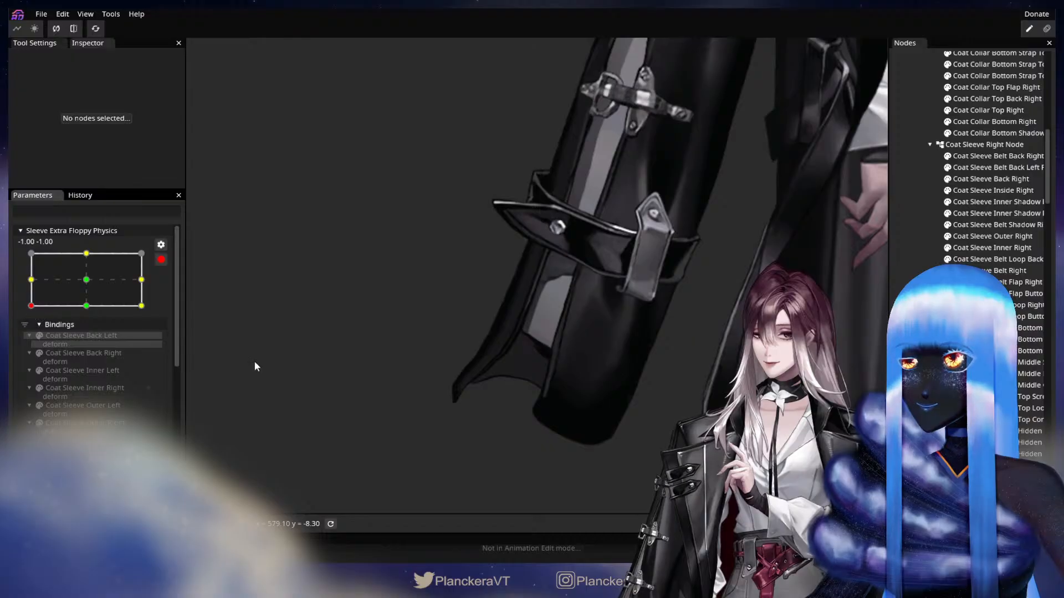
pyautogui.moveTo(551, 443); pyautogui.dragTo(554, 391)
pyautogui.scroll(3, 560, 369)
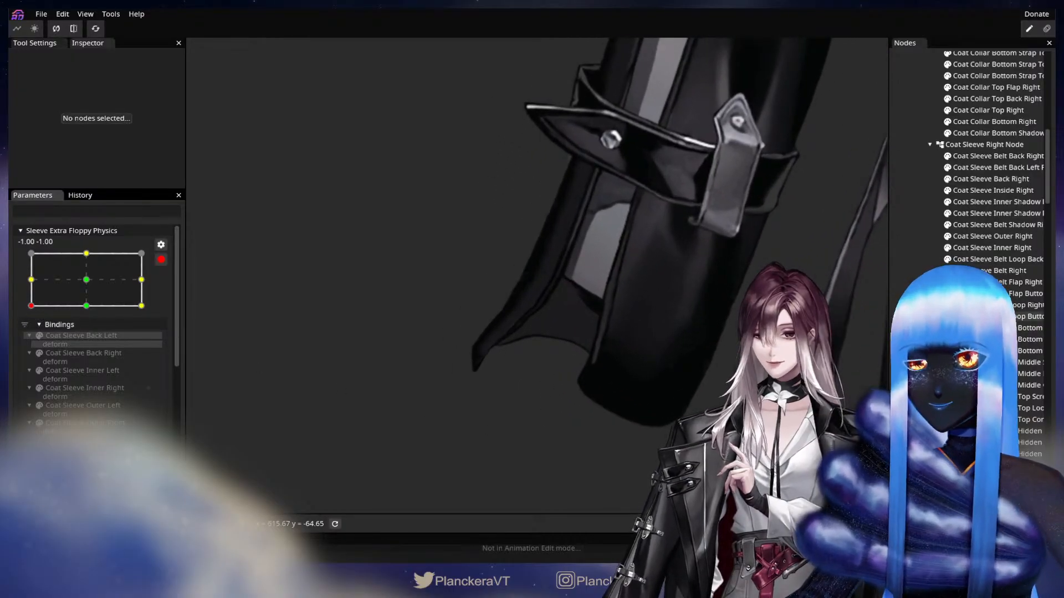
pyautogui.click(995, 239)
pyautogui.scroll(1, 593, 361)
pyautogui.click(537, 336)
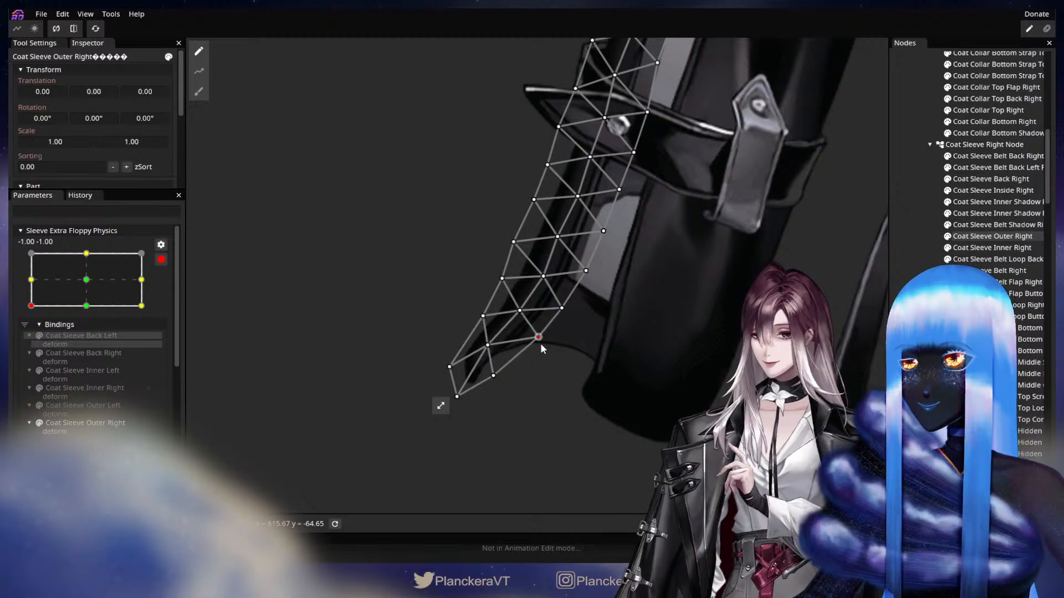
# At the 1.00, -1.00 keypoint, pull two lower inner-edge vertices of Coat Sleeve Outer Left slightly down toward the cuff opening
pyautogui.scroll(8, 681, 351)
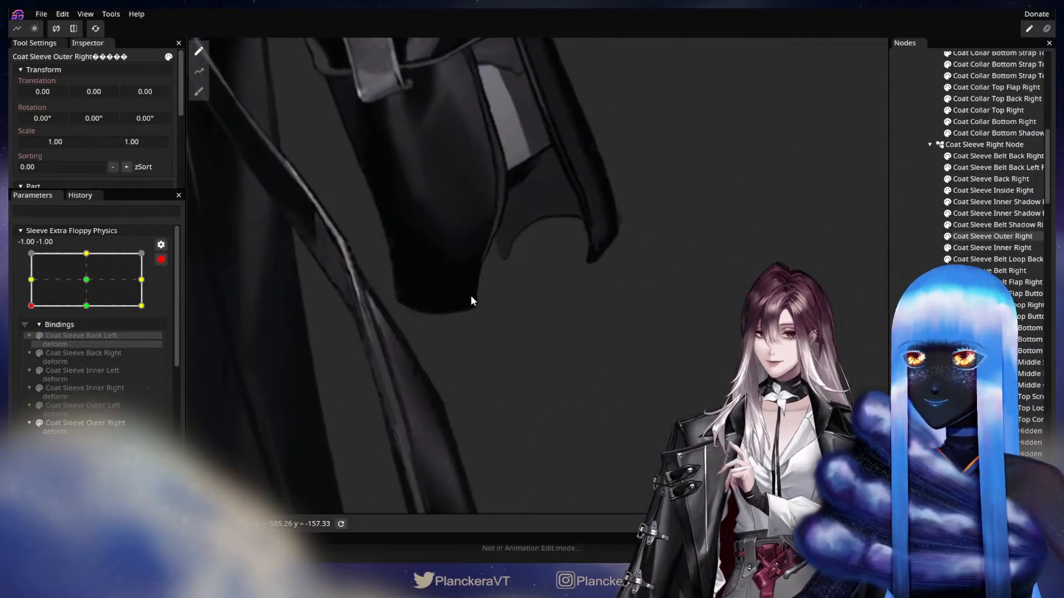
pyautogui.moveTo(31, 306); pyautogui.dragTo(141, 306)
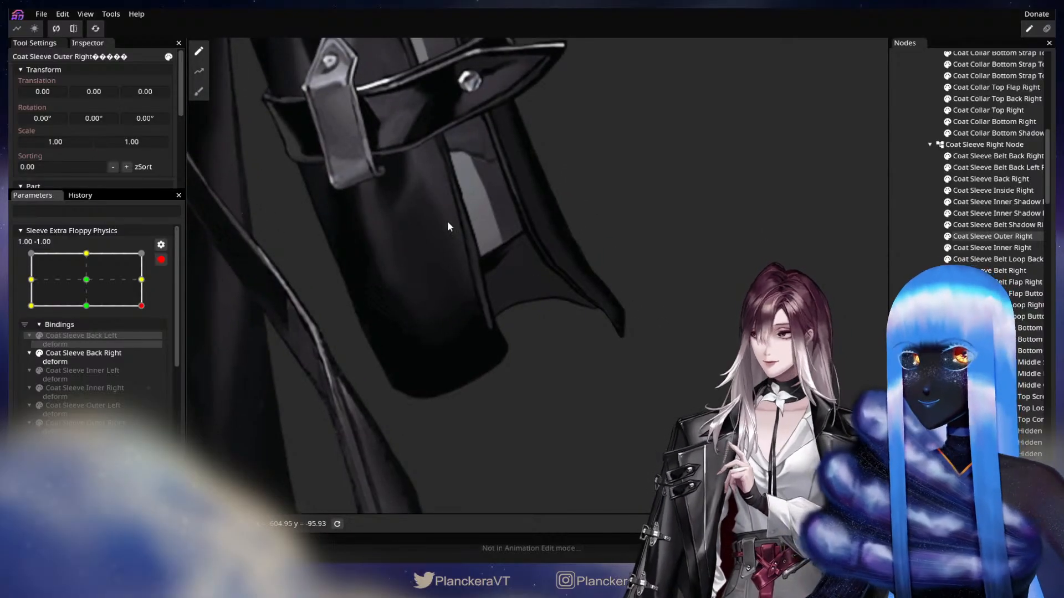
pyautogui.scroll(5, 973, 241)
pyautogui.scroll(-5, 983, 242)
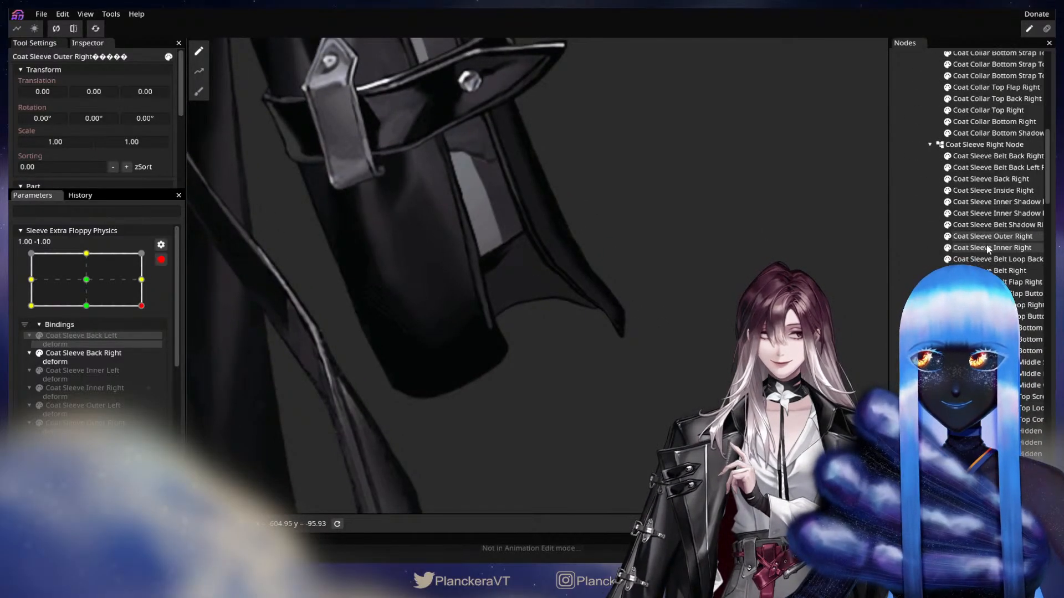
pyautogui.scroll(-10, 989, 249)
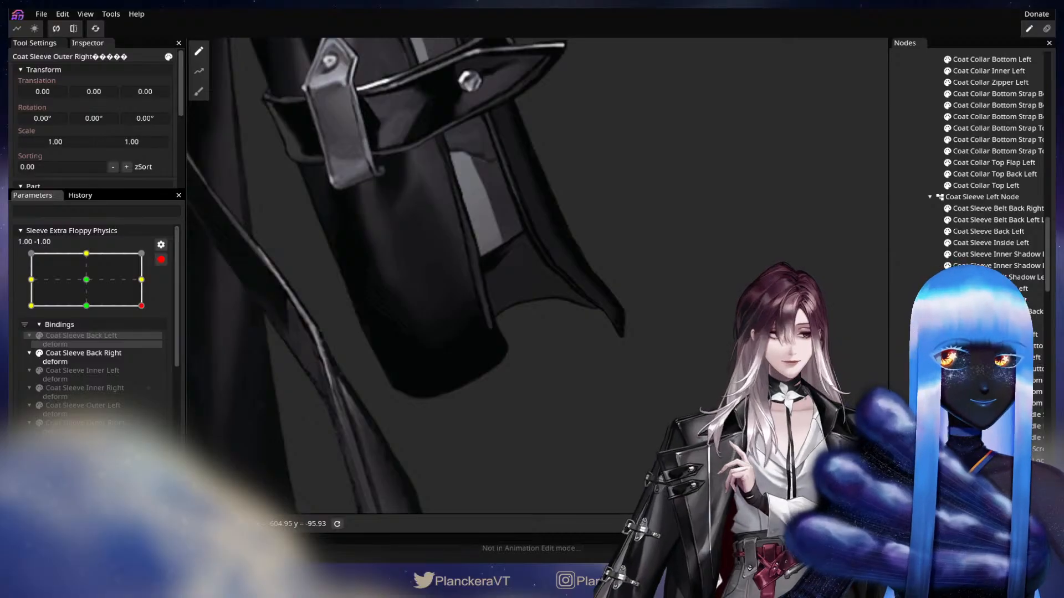
pyautogui.click(986, 288)
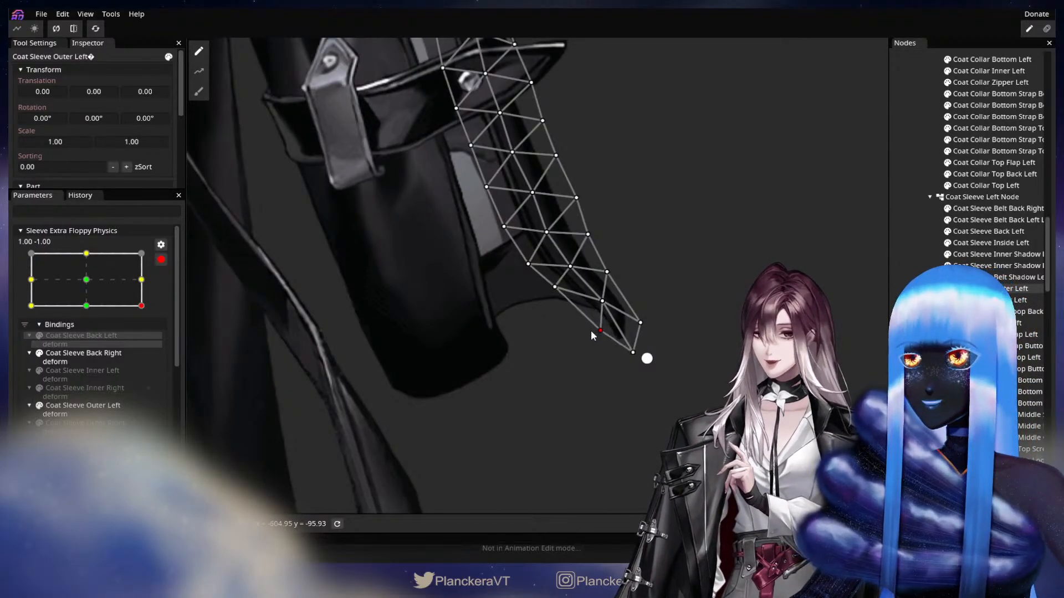
pyautogui.moveTo(555, 288); pyautogui.dragTo(552, 295)
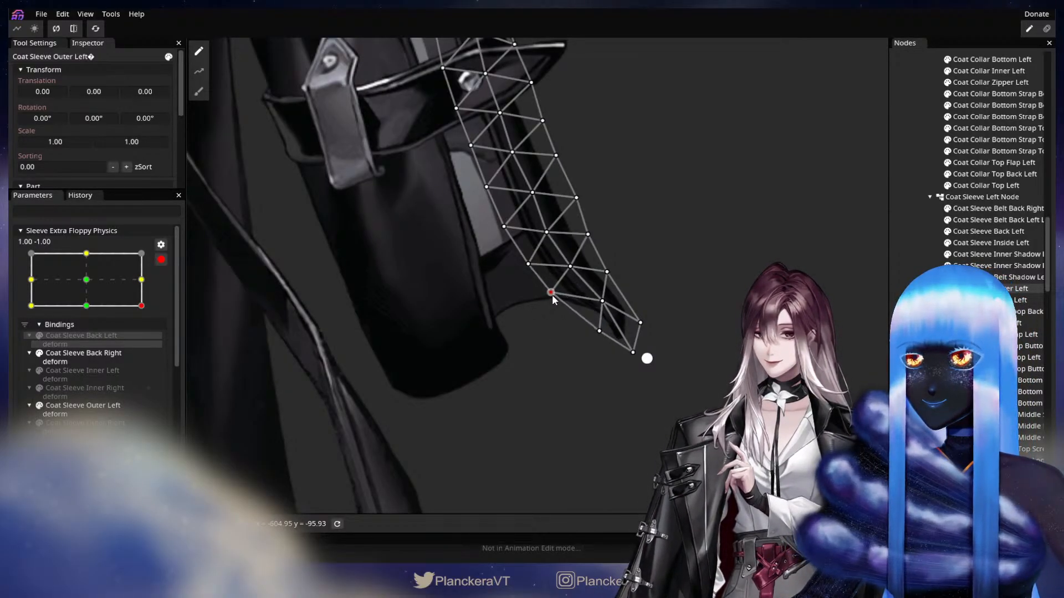
pyautogui.moveTo(599, 331); pyautogui.dragTo(593, 336)
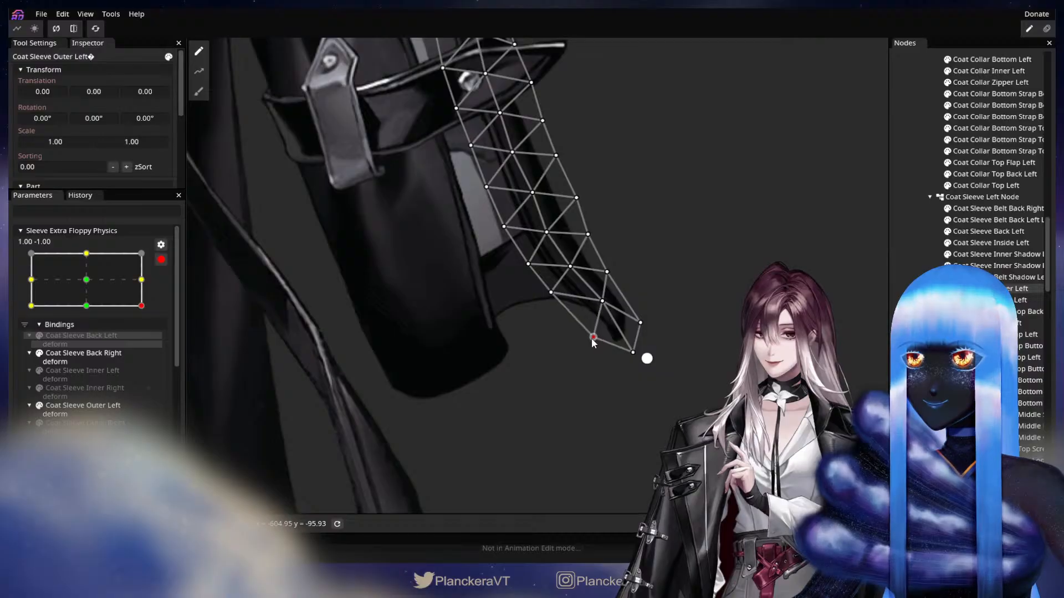
pyautogui.moveTo(529, 386); pyautogui.dragTo(614, 415)
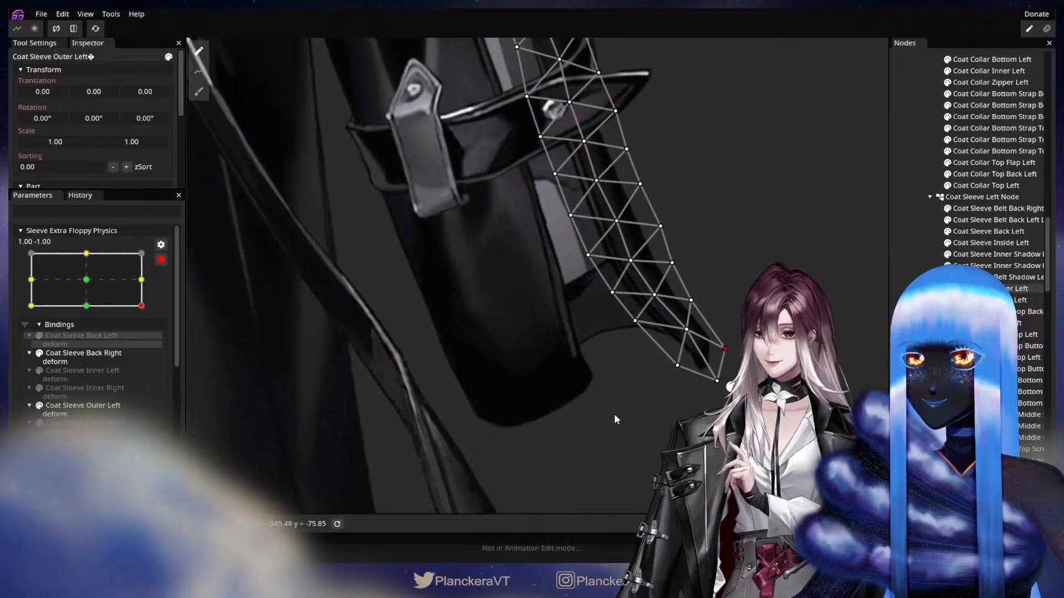
pyautogui.scroll(2, 616, 414)
pyautogui.moveTo(679, 434); pyautogui.dragTo(639, 416)
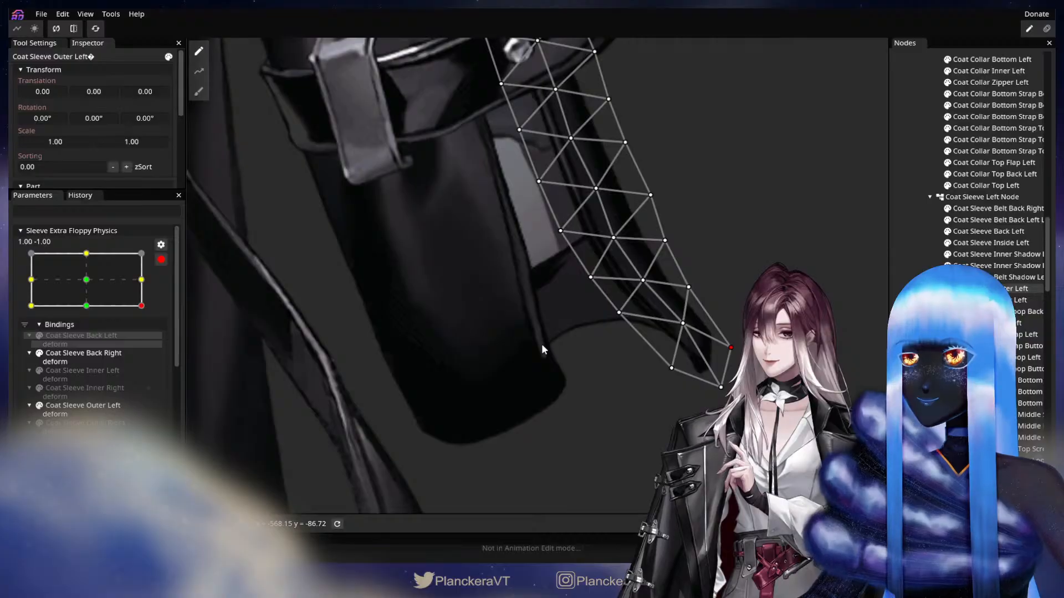
# At the -1.00, -1.00 keypoint, brush the lower opening edge of Coat Sleeve Inner Left outward with a 38.00 Circle Brush
pyautogui.click(47, 308)
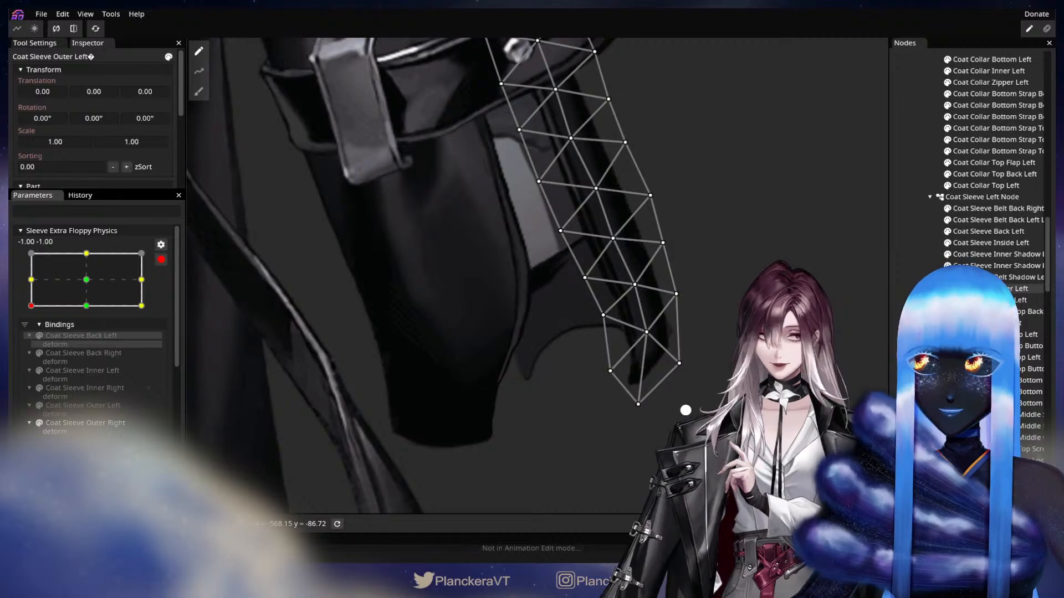
pyautogui.click(501, 389)
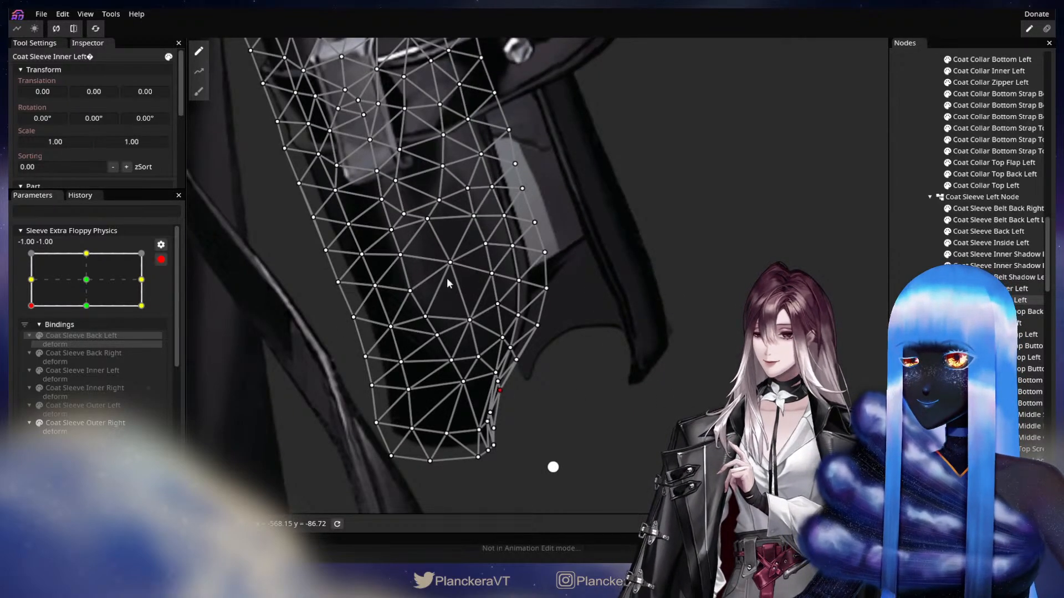
pyautogui.click(198, 91)
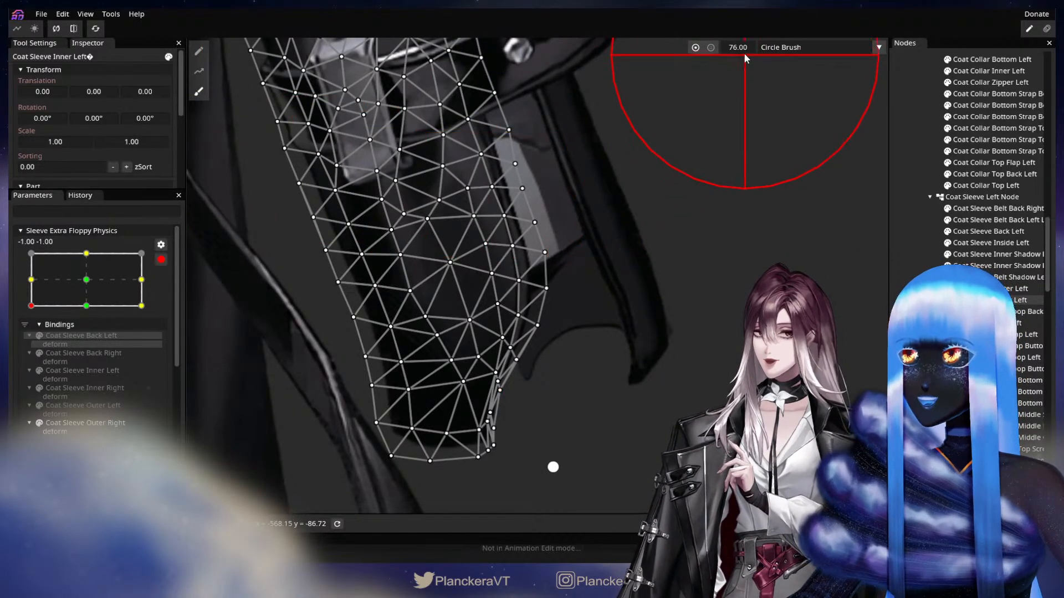
pyautogui.moveTo(744, 48); pyautogui.dragTo(719, 51)
pyautogui.moveTo(544, 401); pyautogui.dragTo(552, 403)
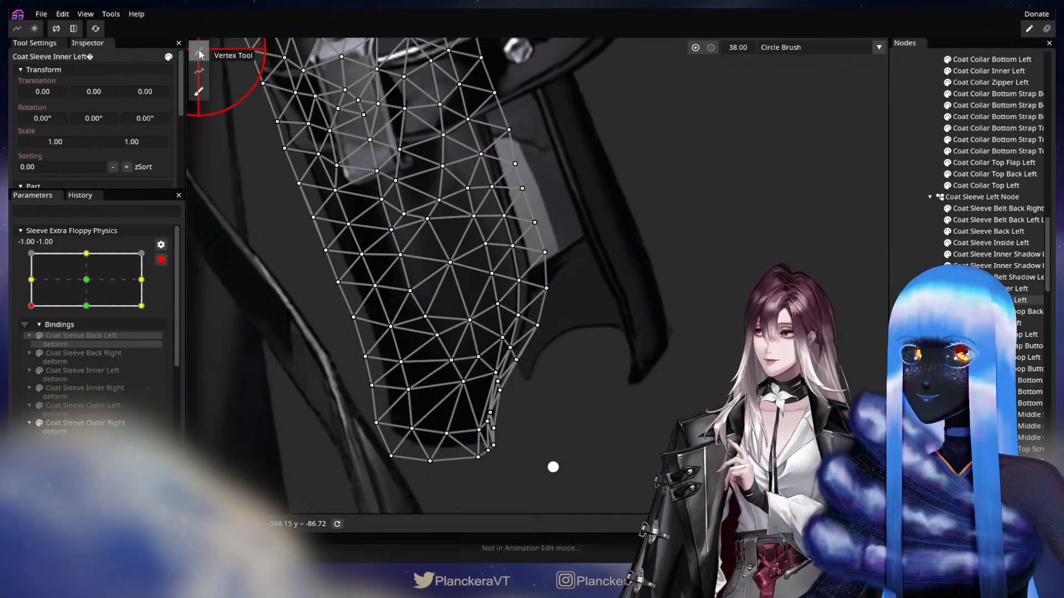
pyautogui.moveTo(543, 404); pyautogui.dragTo(563, 417)
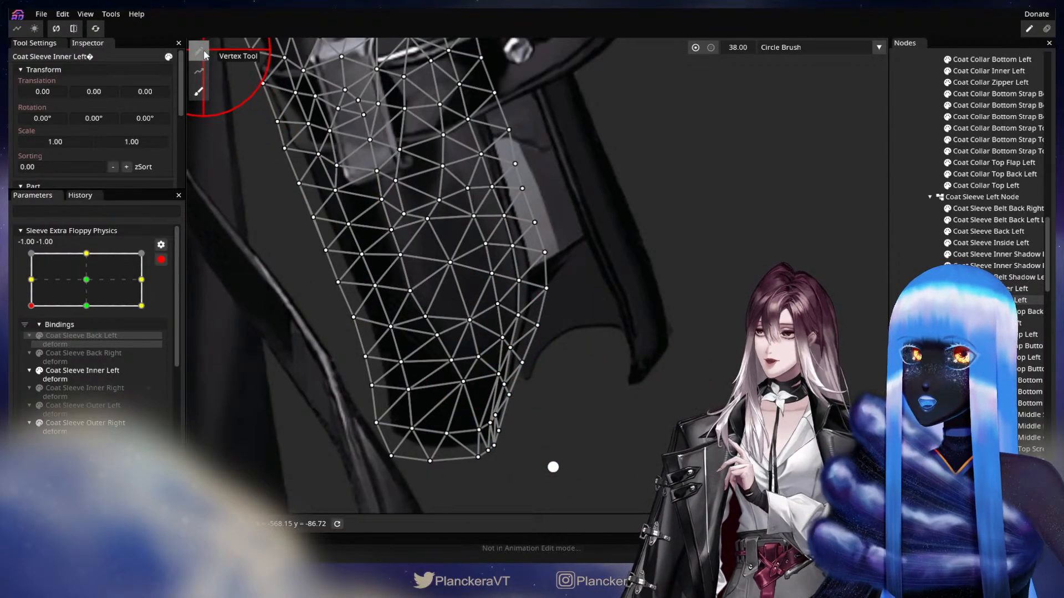
# Refine the lower opening edge of Coat Sleeve Inner Left by moving individual vertices outward into a smoother curve
pyautogui.click(199, 52)
pyautogui.scroll(3, 552, 337)
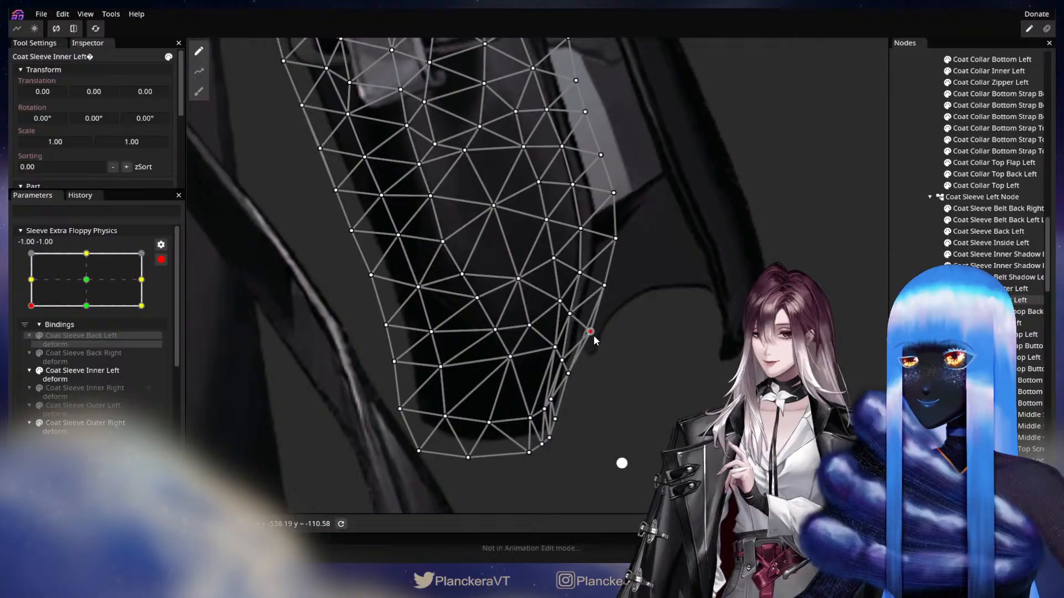
pyautogui.moveTo(593, 335); pyautogui.dragTo(590, 334)
pyautogui.moveTo(569, 375); pyautogui.dragTo(582, 382)
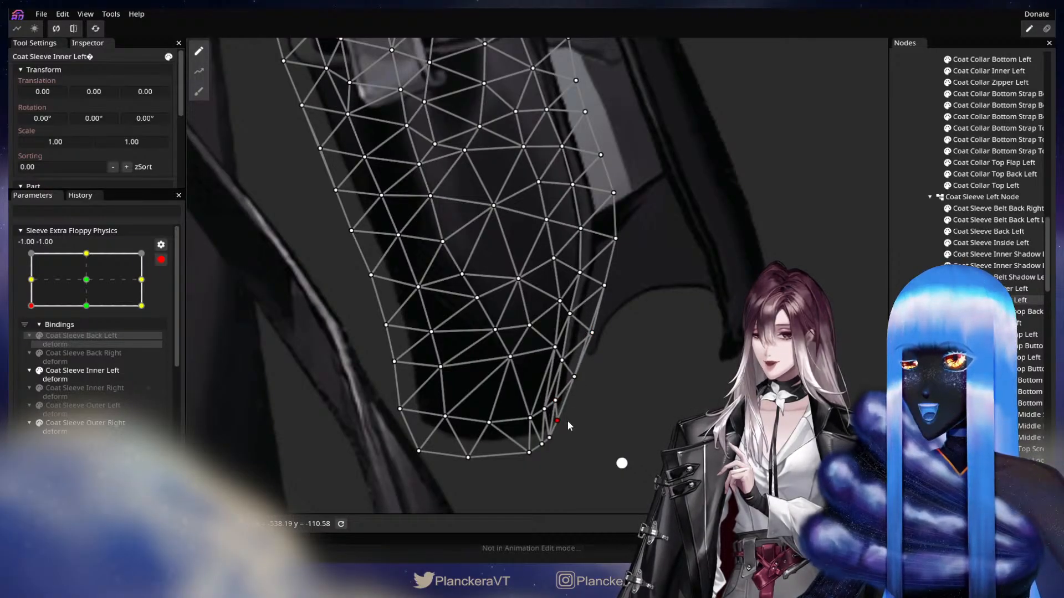
pyautogui.moveTo(555, 406); pyautogui.dragTo(580, 382)
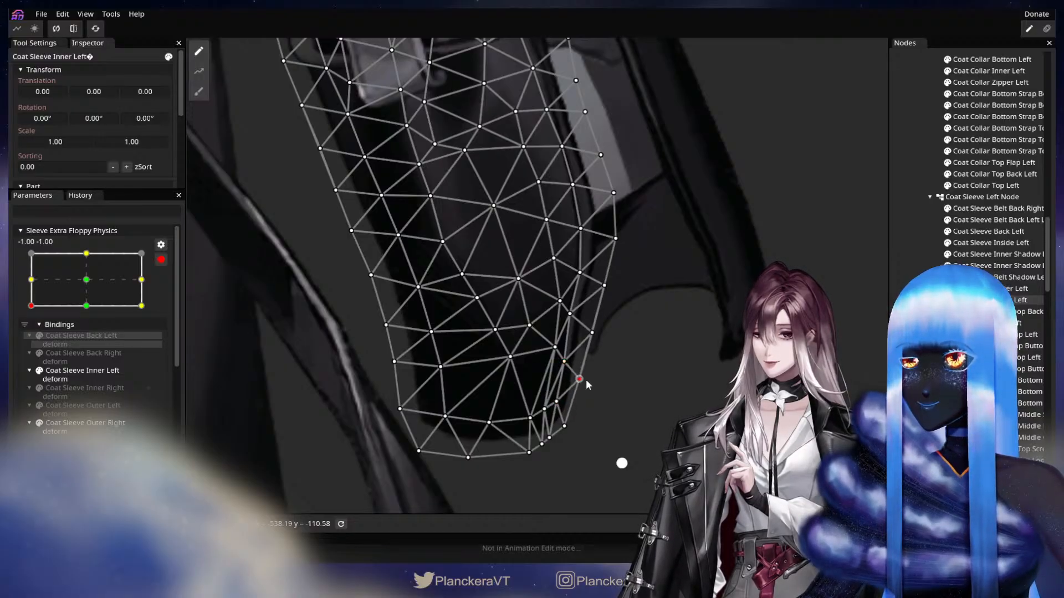
pyautogui.moveTo(591, 335); pyautogui.dragTo(577, 324)
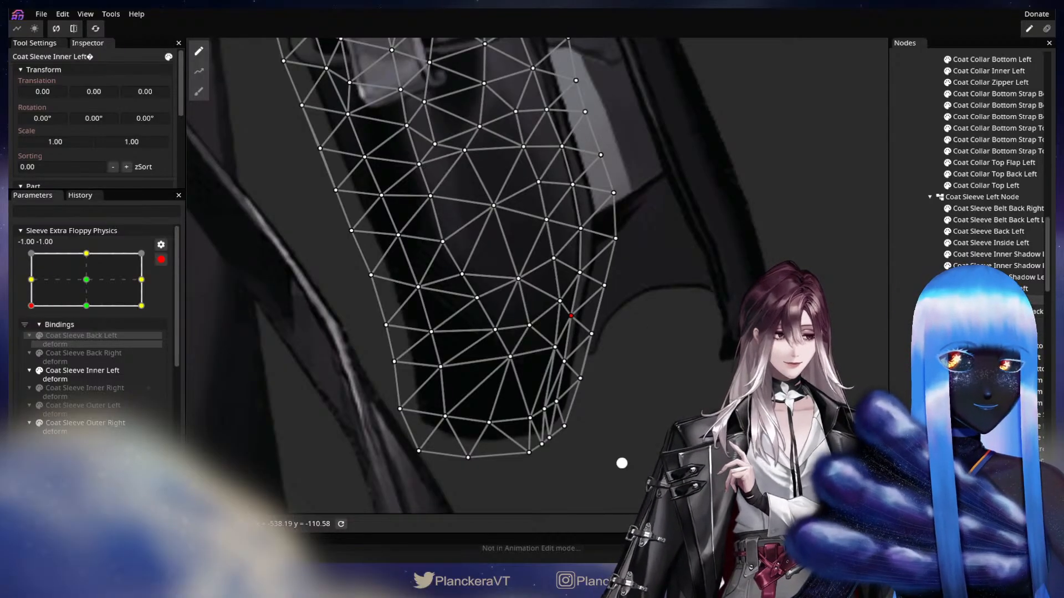
# Brush the lower body-side corner of Coat Sleeve Back Left toward the front panel with the 38.00 Circle Brush
pyautogui.click(989, 231)
pyautogui.click(199, 92)
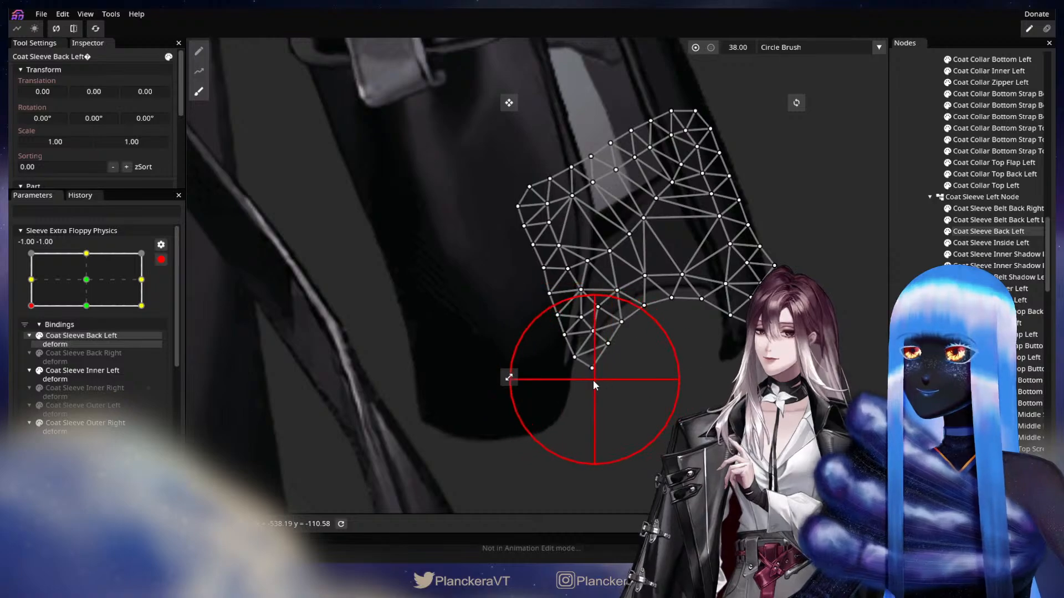
pyautogui.moveTo(593, 380); pyautogui.dragTo(562, 378)
pyautogui.click(899, 335)
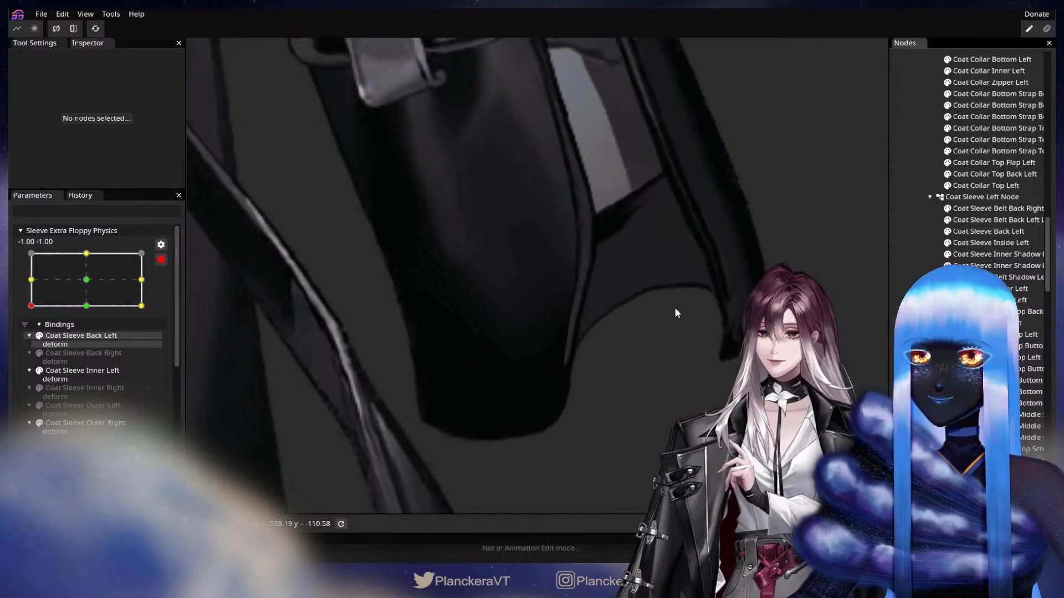
# Brush the lower outer corner of Coat Sleeve Back Left inward behind the outer panel with the 38.00 Circle Brush
pyautogui.scroll(-2, 665, 308)
pyautogui.moveTo(699, 272); pyautogui.dragTo(610, 278)
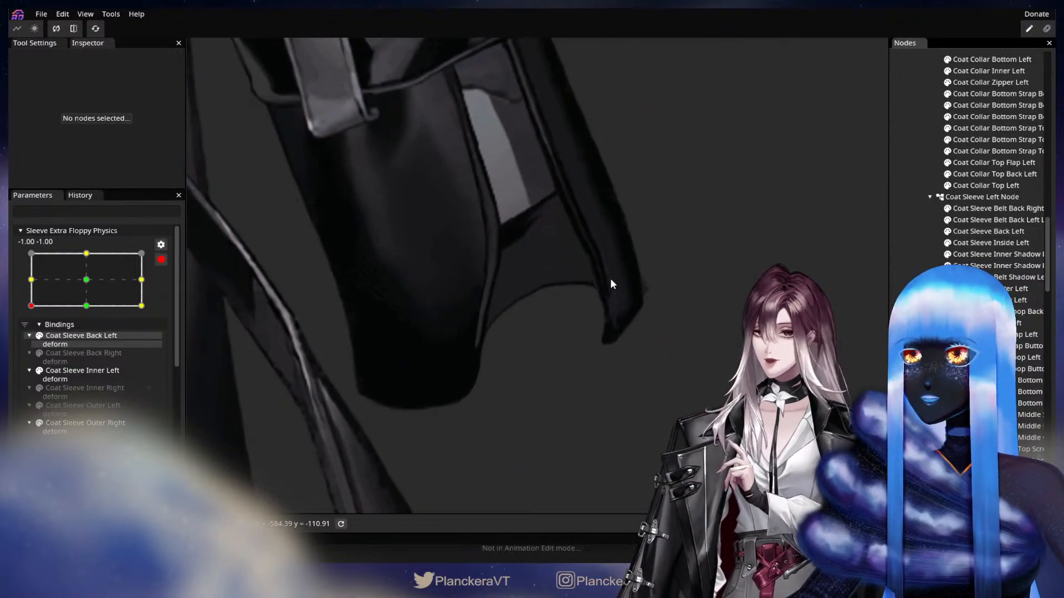
pyautogui.scroll(2, 637, 286)
pyautogui.moveTo(687, 324); pyautogui.dragTo(663, 329)
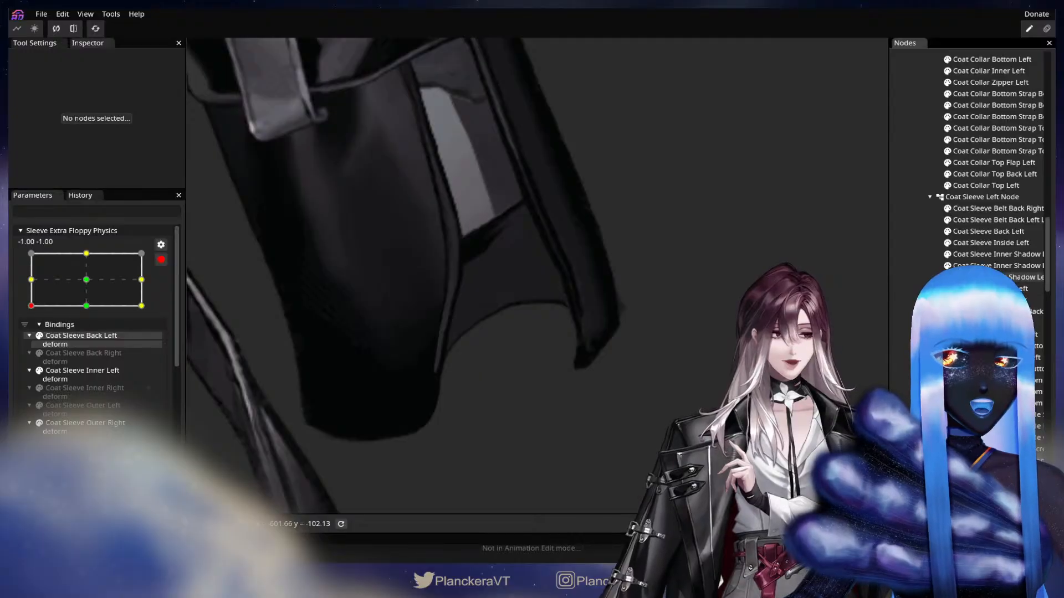
pyautogui.click(538, 126)
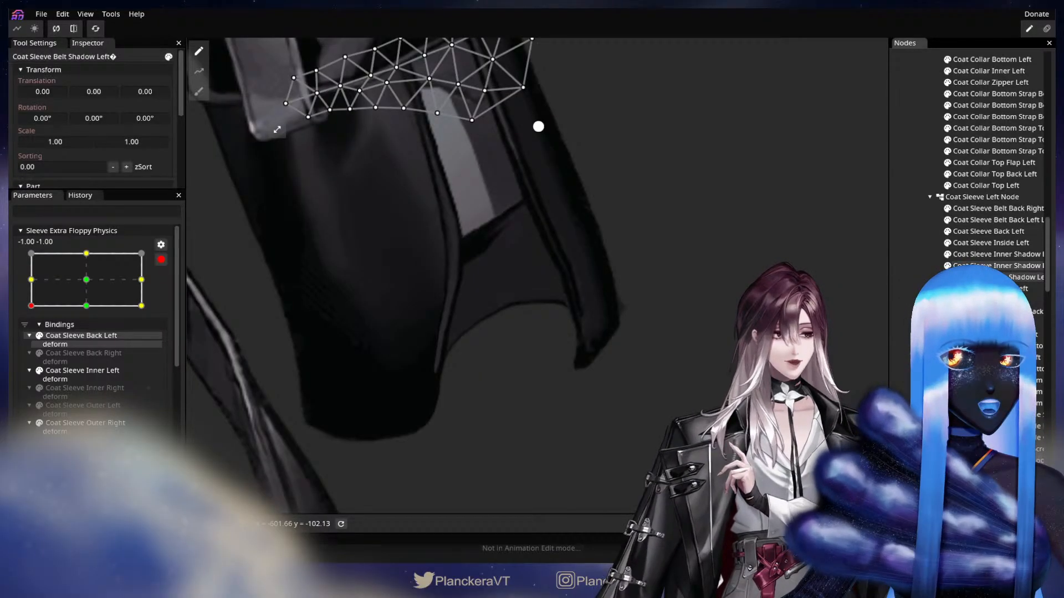
pyautogui.click(997, 232)
pyautogui.scroll(1, 695, 321)
pyautogui.click(199, 97)
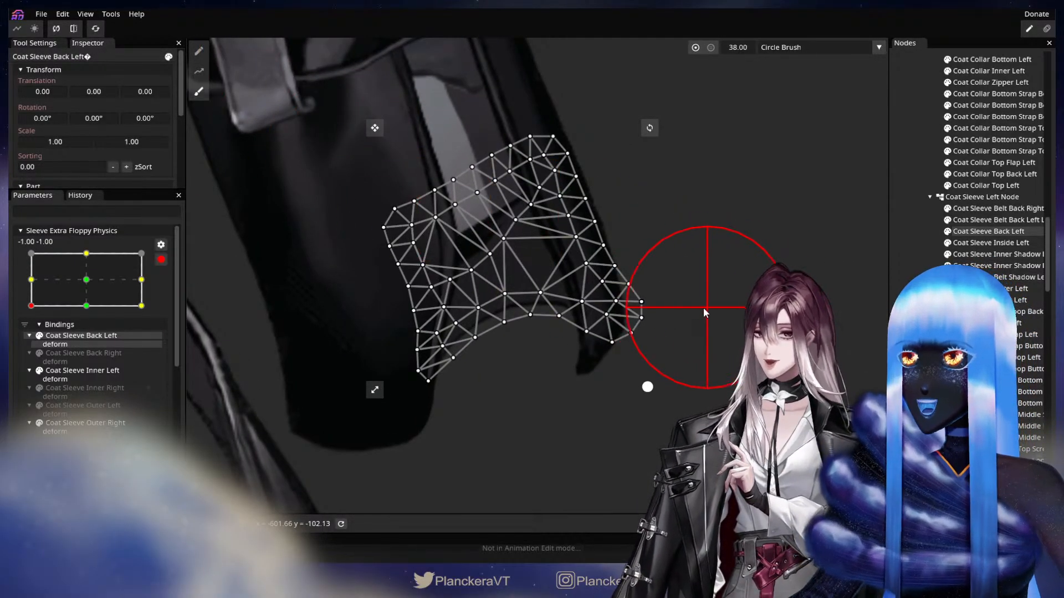
pyautogui.moveTo(703, 308); pyautogui.dragTo(646, 327)
pyautogui.click(653, 363)
pyautogui.scroll(-3, 653, 362)
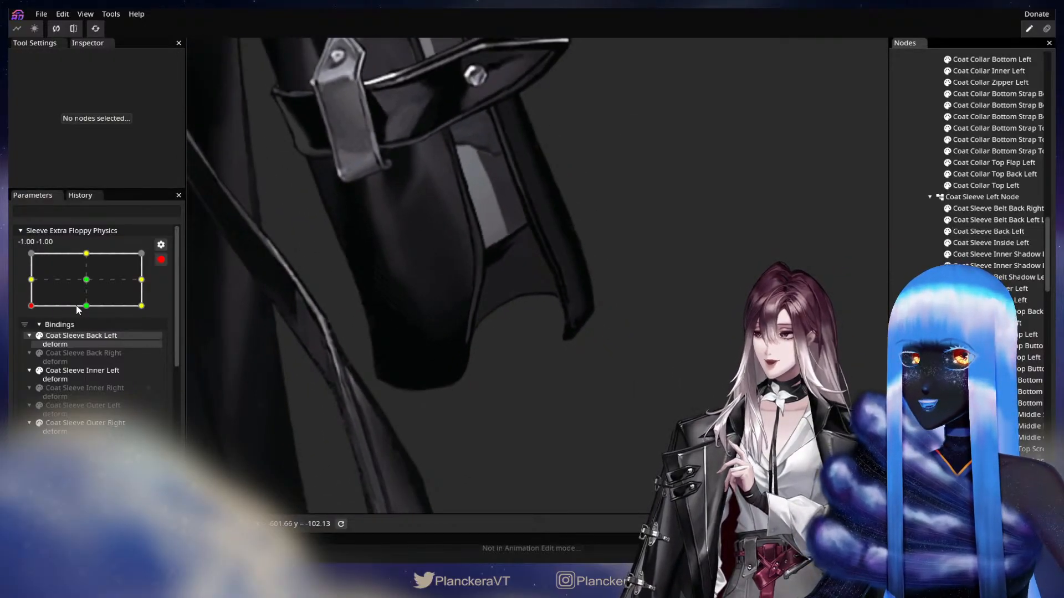
# At the 1.00, -1.00 keypoint, brush the lower outer corner of Coat Sleeve Back Right inward with the 38.00 Circle Brush
pyautogui.moveTo(77, 307); pyautogui.dragTo(142, 305)
pyautogui.moveTo(488, 360); pyautogui.dragTo(669, 368)
pyautogui.moveTo(347, 321); pyautogui.dragTo(659, 324)
pyautogui.moveTo(266, 365); pyautogui.dragTo(577, 374)
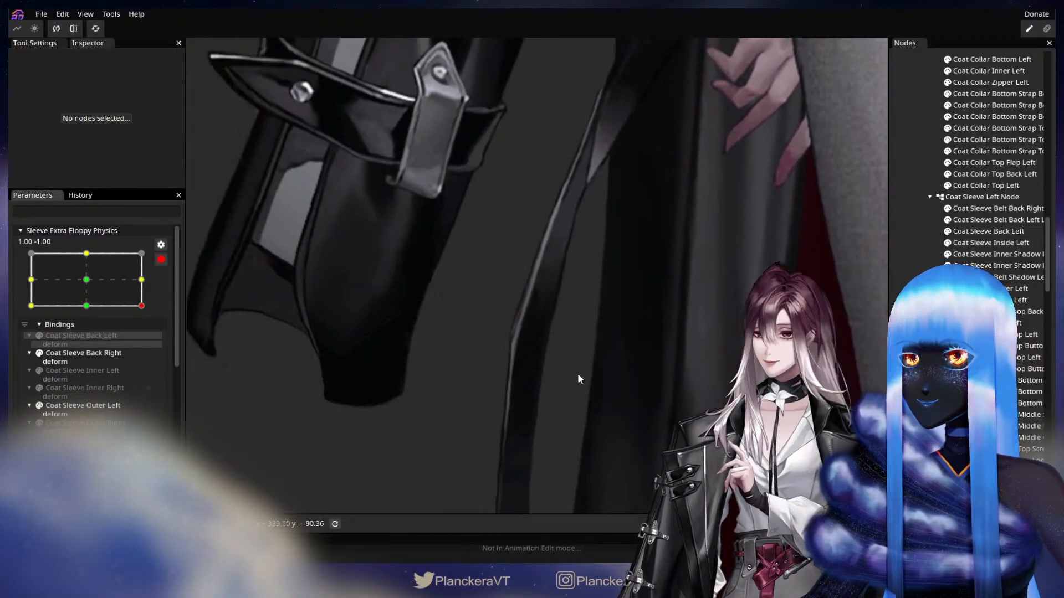
pyautogui.moveTo(360, 365); pyautogui.dragTo(667, 362)
pyautogui.scroll(1, 643, 371)
pyautogui.scroll(2, 987, 249)
pyautogui.scroll(-10, 987, 252)
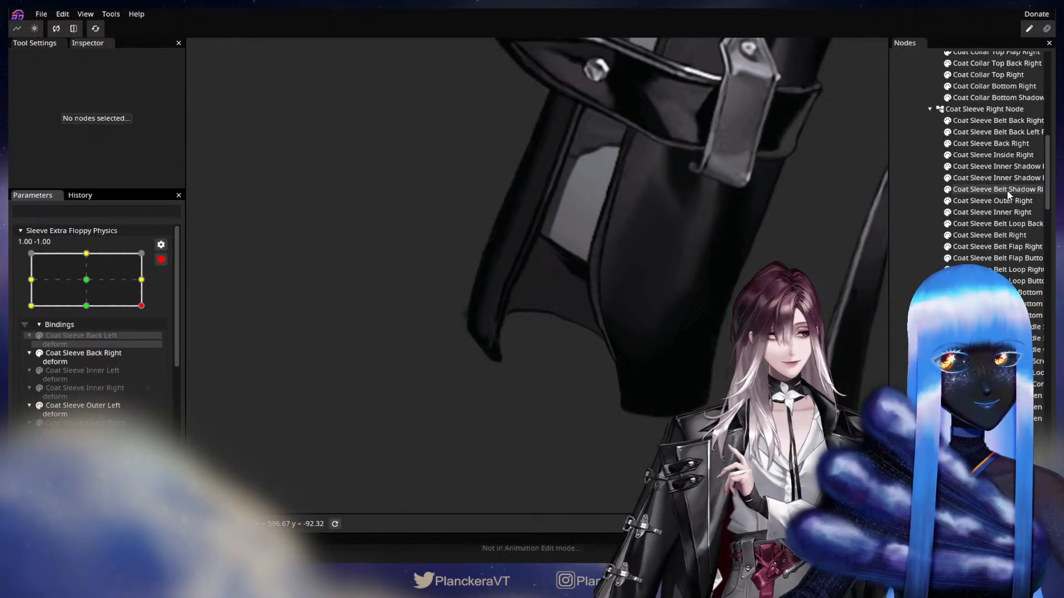
pyautogui.click(1008, 191)
pyautogui.click(1007, 157)
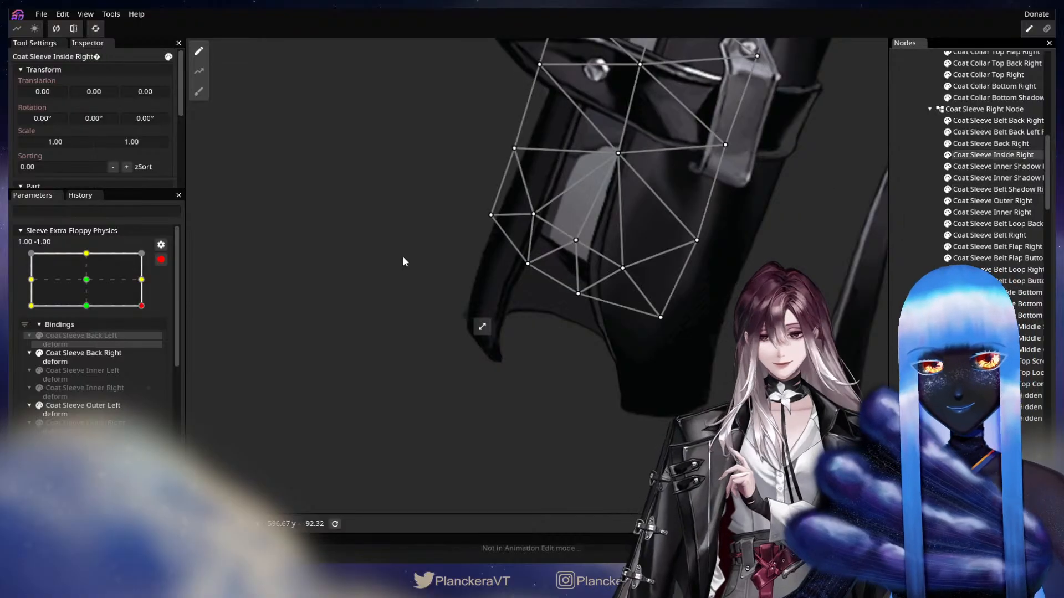
pyautogui.click(978, 147)
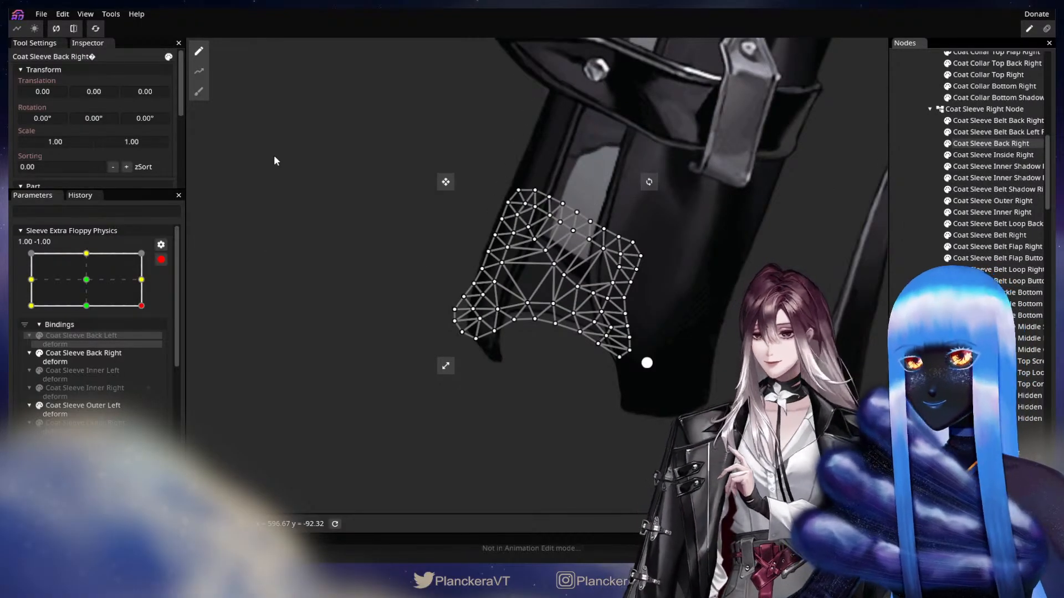
pyautogui.click(199, 91)
pyautogui.moveTo(436, 324); pyautogui.dragTo(467, 309)
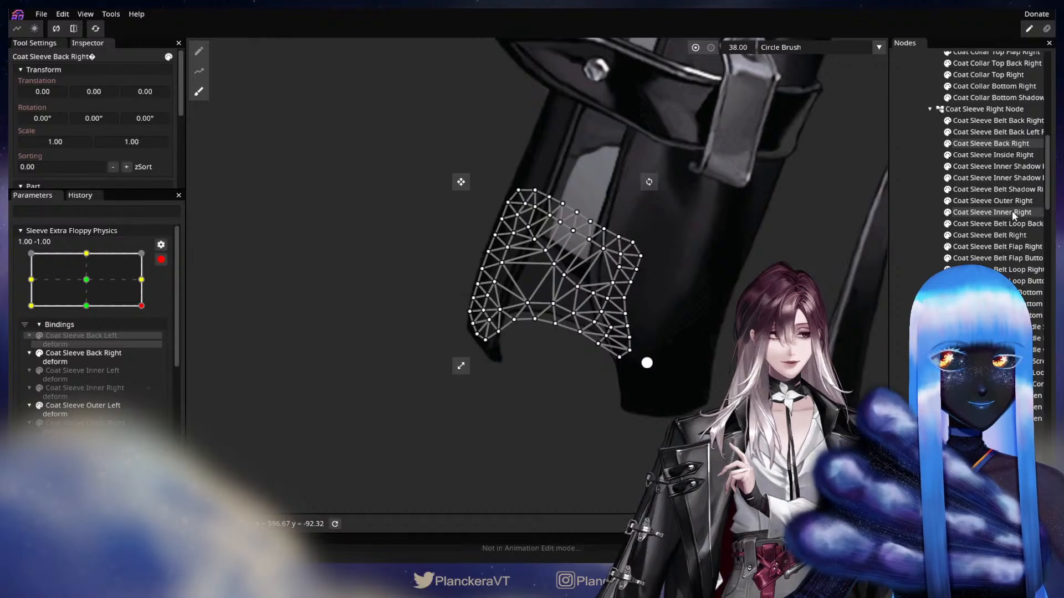
# Refine the lower opening edge of Coat Sleeve Inner Right at the 1.00, -1.00 keypoint by moving individual vertices outward into a smoother curve
pyautogui.click(1012, 211)
pyautogui.click(199, 92)
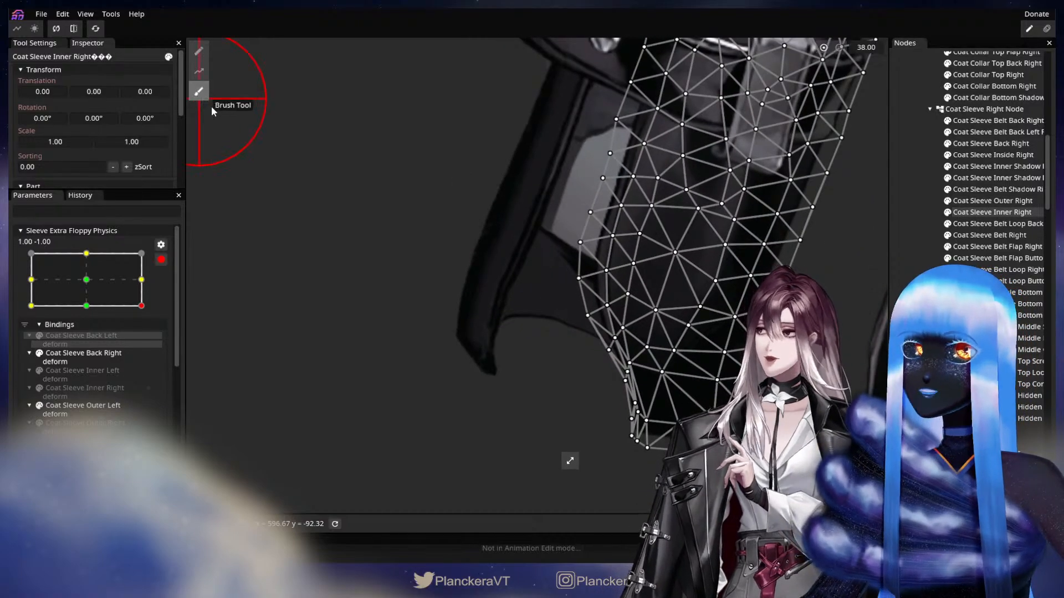
pyautogui.moveTo(570, 417); pyautogui.dragTo(523, 417)
pyautogui.click(199, 50)
pyautogui.scroll(2, 522, 314)
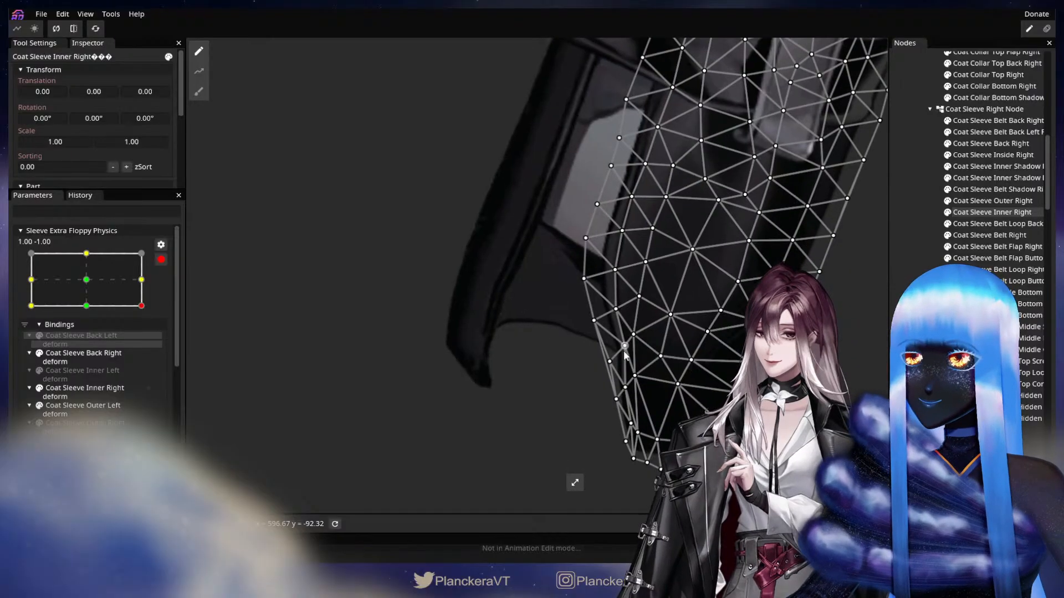
pyautogui.click(619, 348)
pyautogui.moveTo(614, 400); pyautogui.dragTo(608, 402)
pyautogui.moveTo(610, 361); pyautogui.dragTo(606, 363)
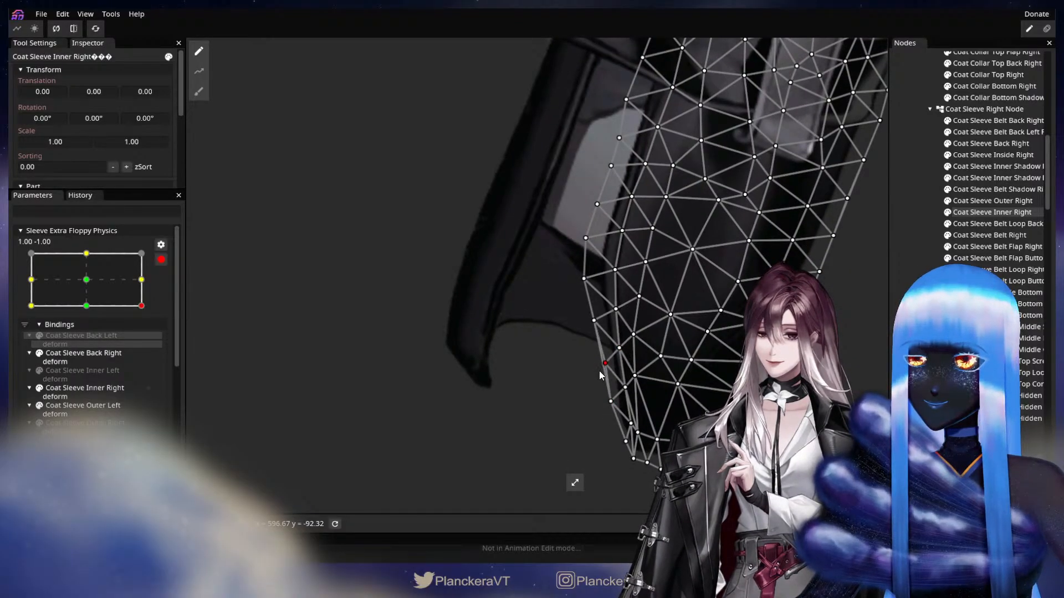
pyautogui.moveTo(588, 326); pyautogui.dragTo(586, 328)
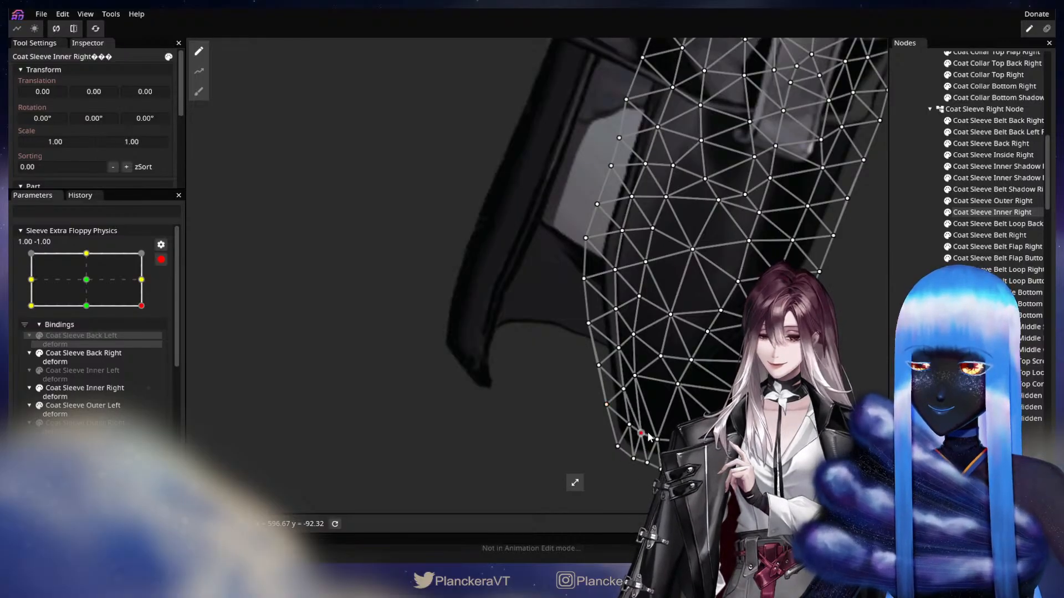
pyautogui.press('Escape')
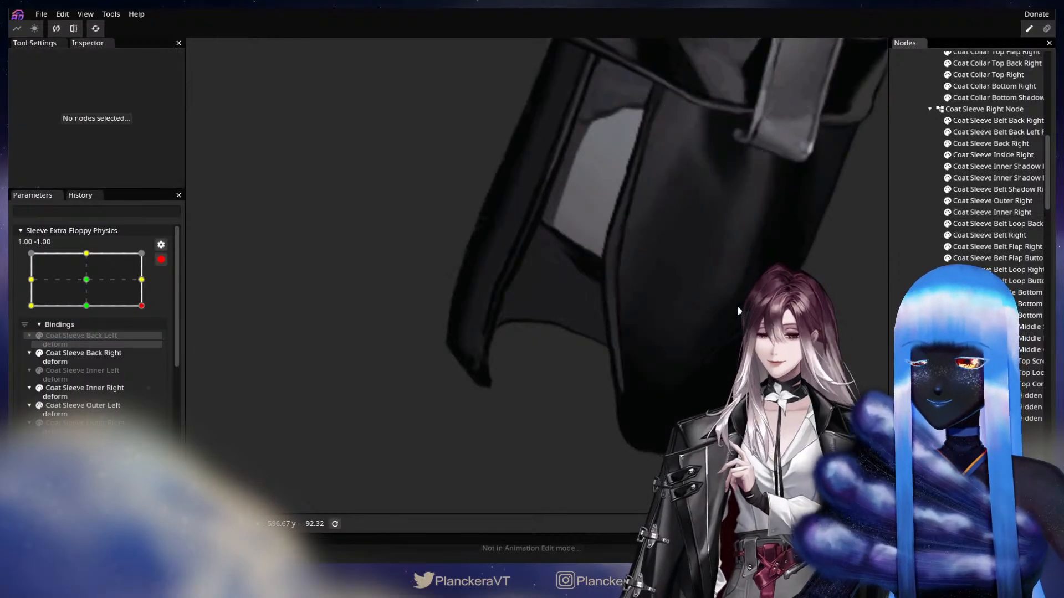
# Stop editing the Sleeve Extra Floppy Physics keypoint and preview the sleeves on the whole figure
pyautogui.scroll(-5, 728, 309)
pyautogui.scroll(-4, 701, 355)
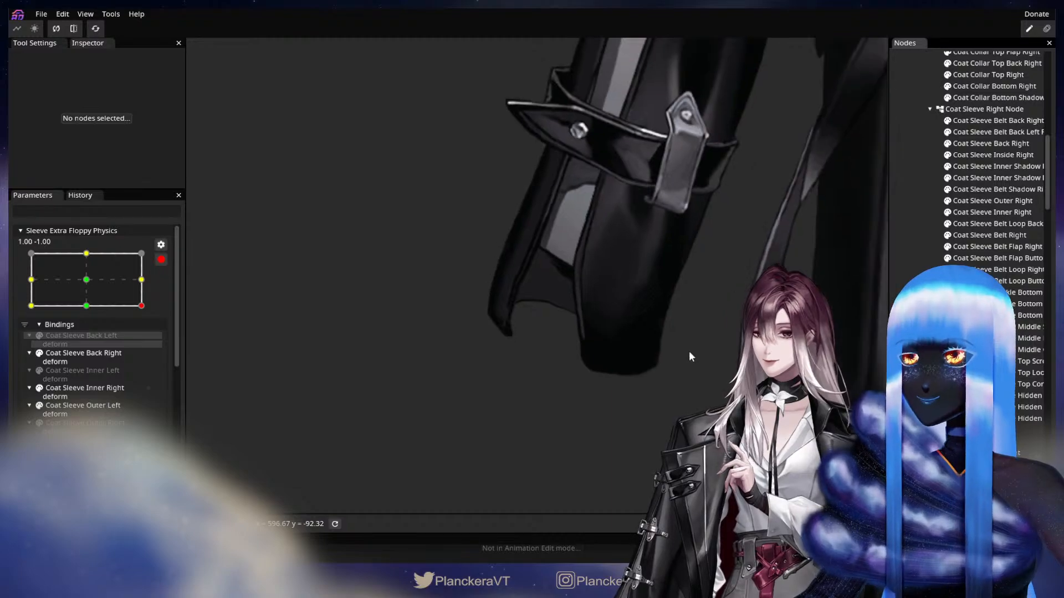
pyautogui.scroll(-5, 692, 368)
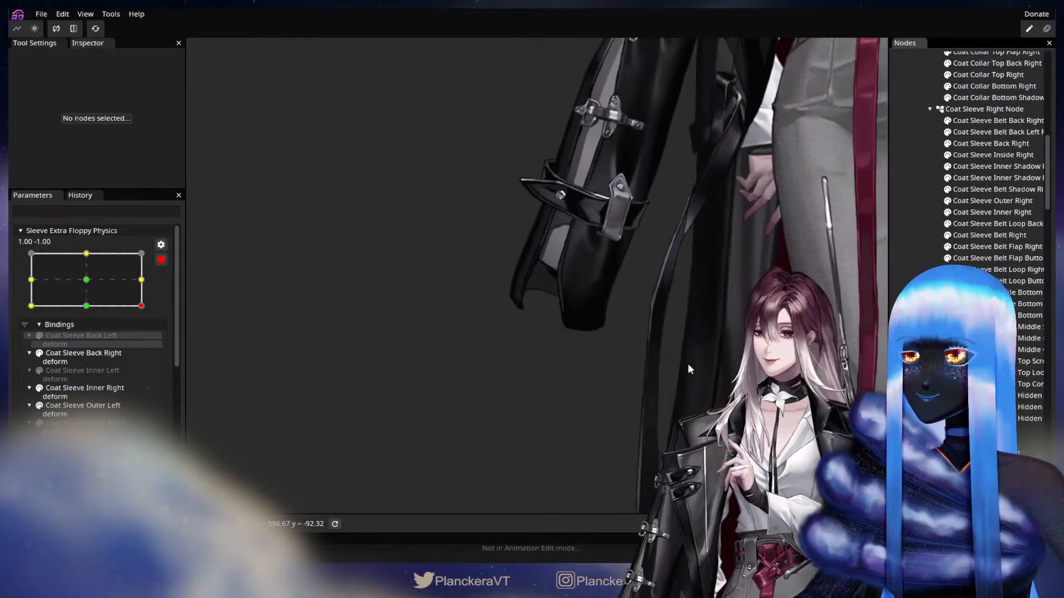
pyautogui.moveTo(737, 292); pyautogui.dragTo(542, 413)
pyautogui.scroll(-3, 520, 382)
pyautogui.click(161, 264)
pyautogui.scroll(-5, 163, 270)
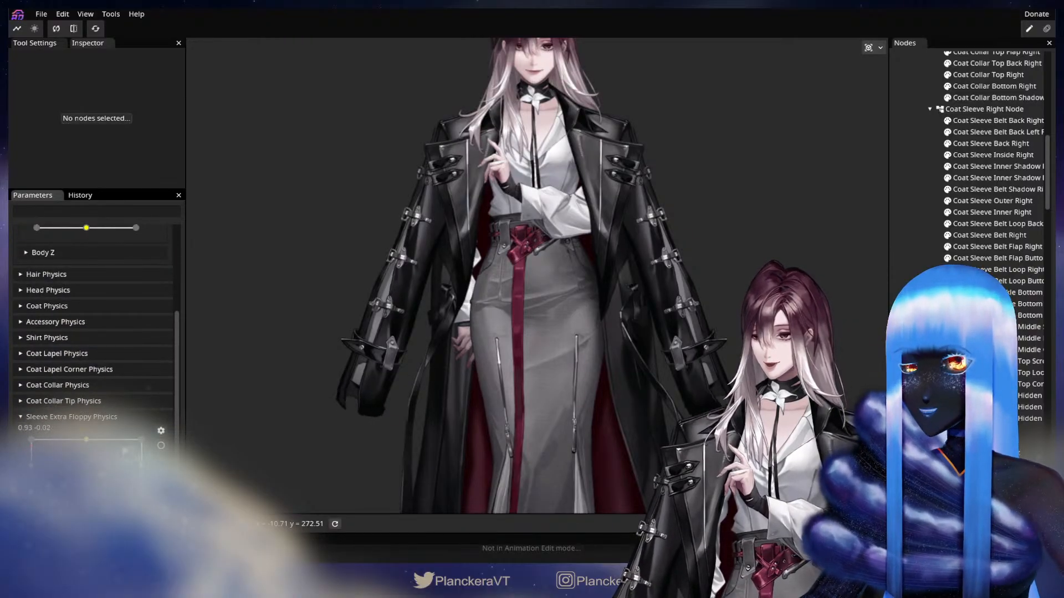
# Add a Simple Physics node under Coat Node and rename it Sleeve Extra Floppy SimplePhysics
pyautogui.scroll(5, 969, 238)
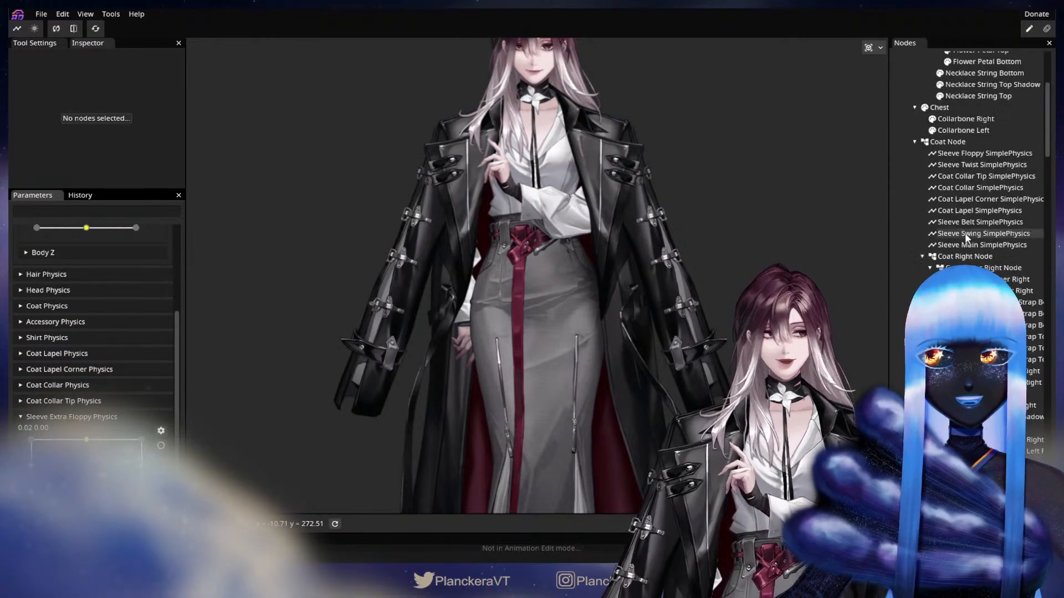
pyautogui.rightClick(935, 145)
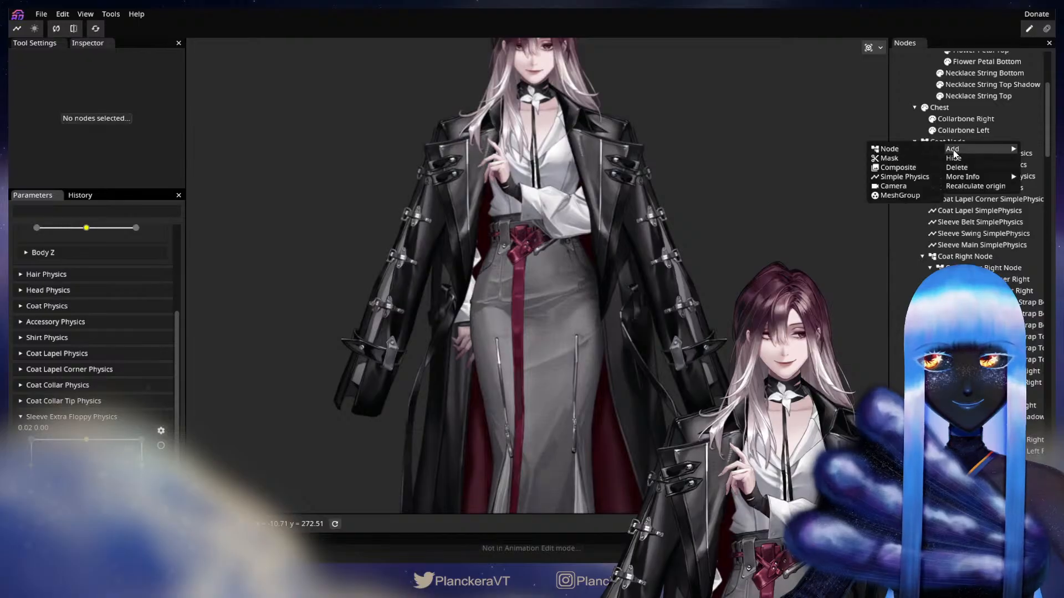
pyautogui.moveTo(965, 149)
pyautogui.click(904, 177)
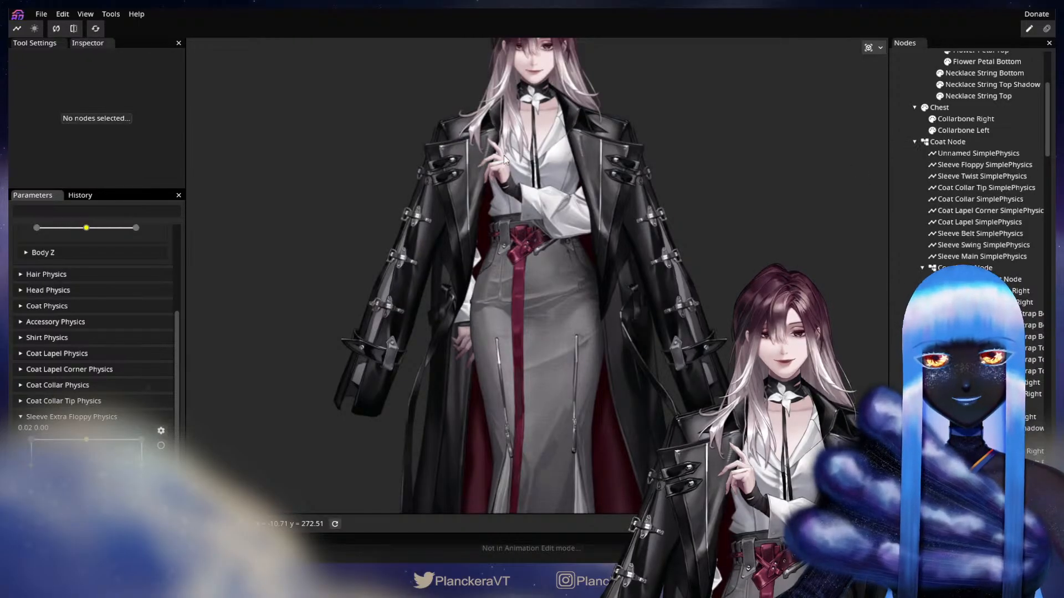
pyautogui.click(960, 154)
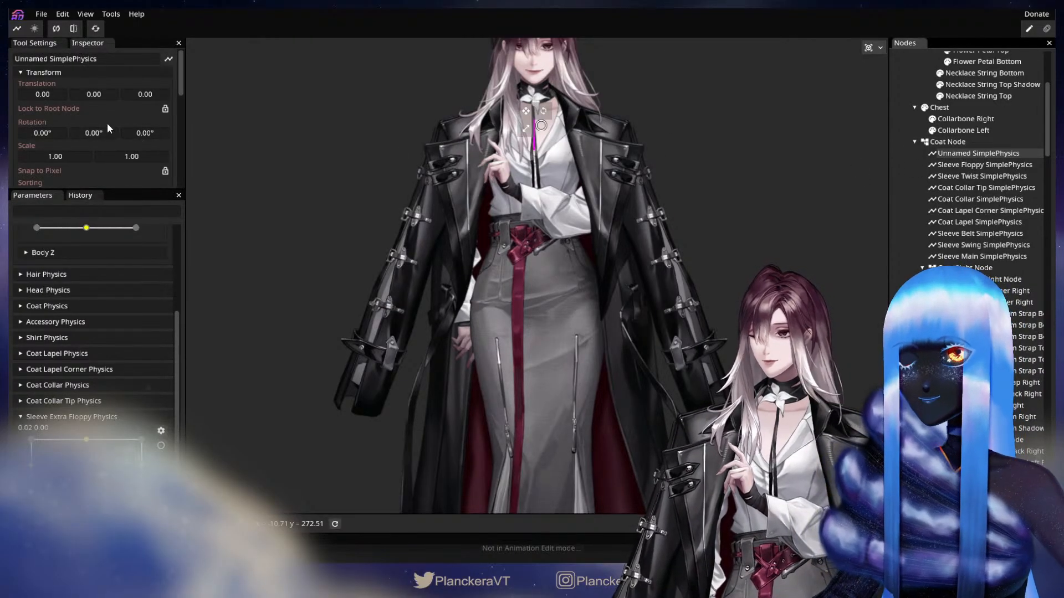
pyautogui.moveTo(49, 58); pyautogui.dragTo(9, 71)
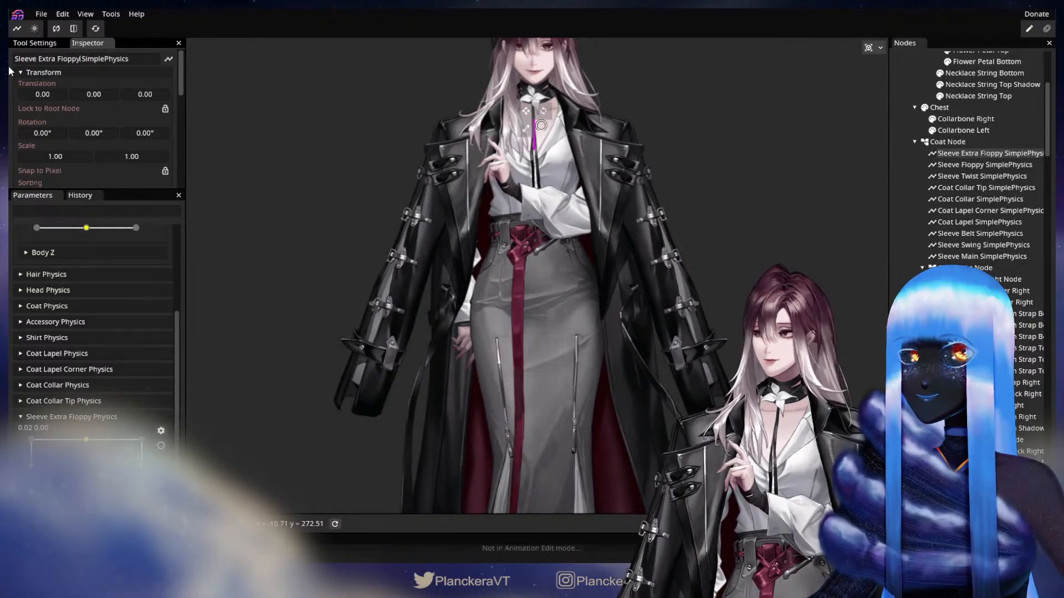
# Assign the Sleeve Extra Floppy Physics parameter to the new physics node, with type SpringPendulum and mapping mode XY
pyautogui.scroll(-5, 119, 112)
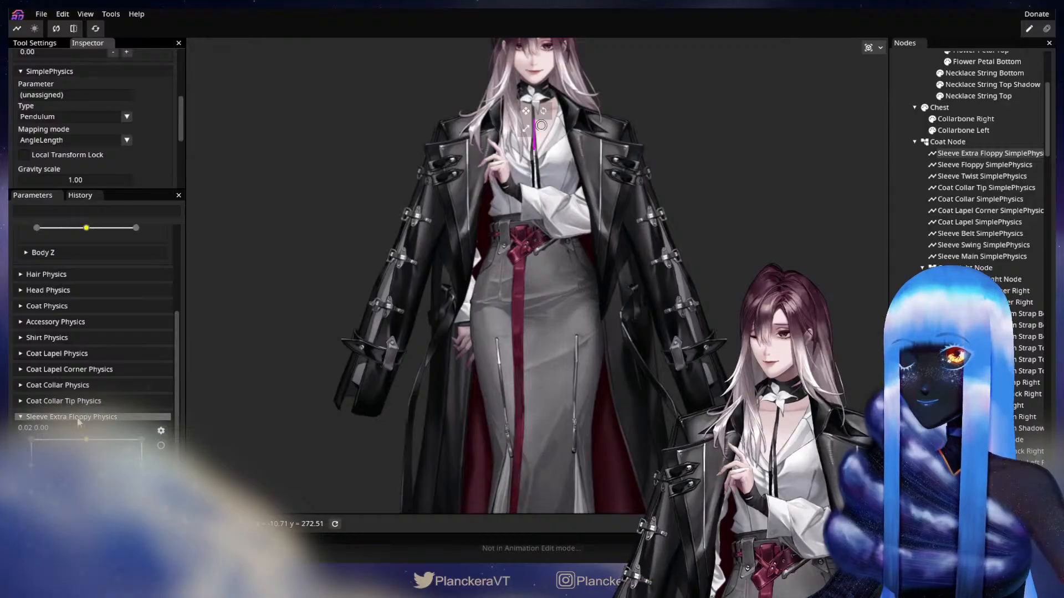
pyautogui.moveTo(79, 422); pyautogui.dragTo(36, 95)
pyautogui.click(127, 116)
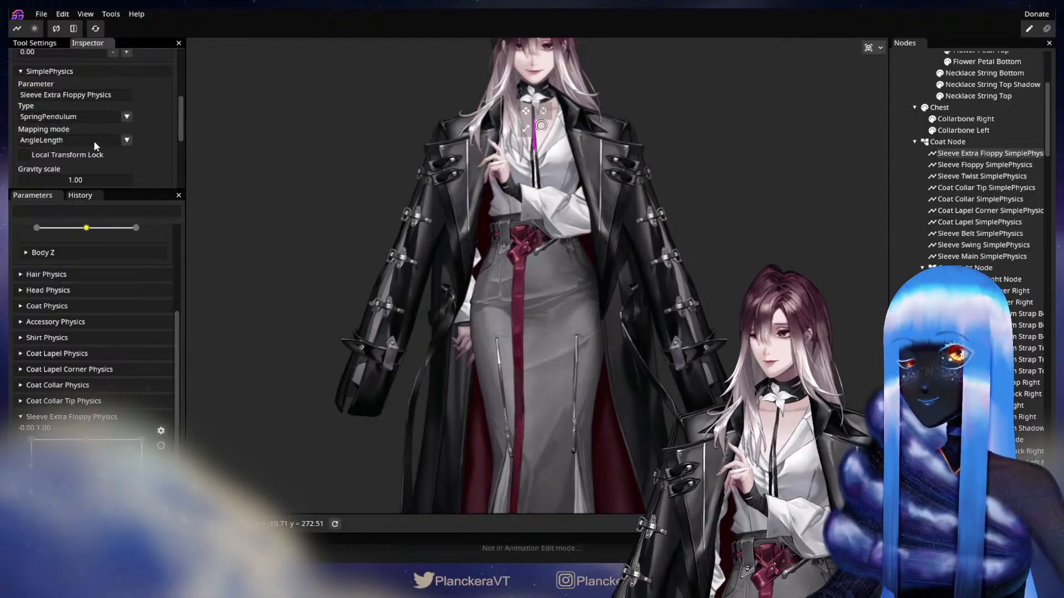
pyautogui.click(128, 140)
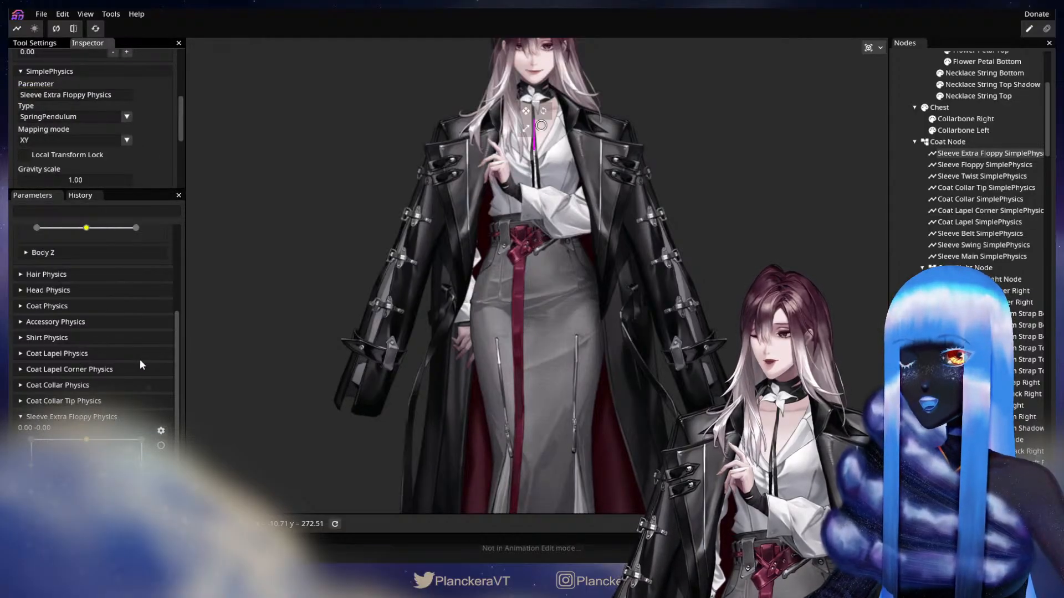
# Try to move the Sleeve Extra Floppy Physics parameter into the Coat Physics group
pyautogui.scroll(4, 135, 347)
pyautogui.scroll(-4, 135, 347)
pyautogui.scroll(1, 83, 425)
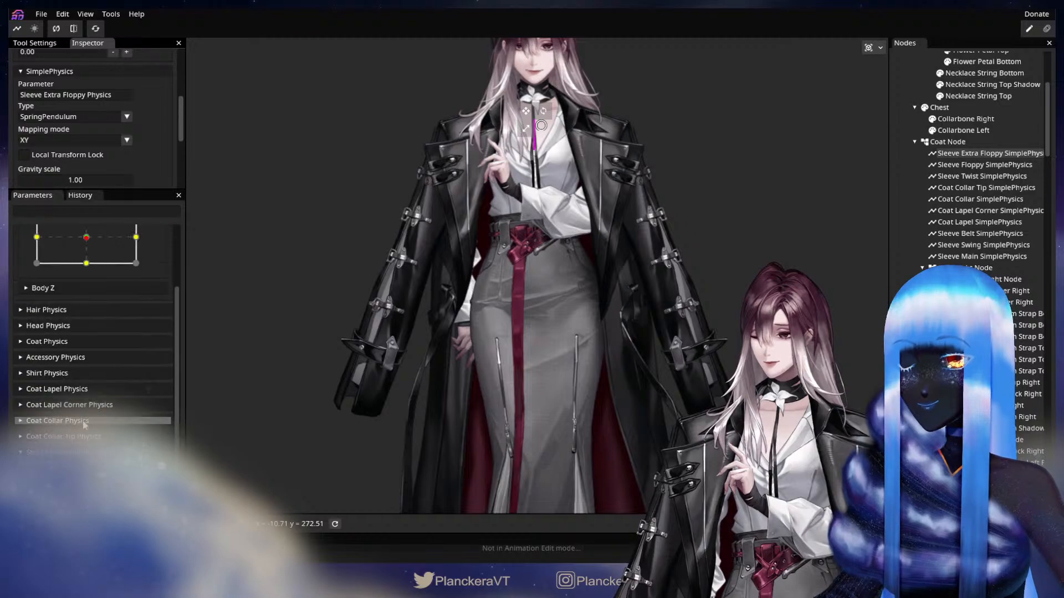
pyautogui.scroll(-1, 74, 446)
pyautogui.moveTo(54, 425); pyautogui.dragTo(107, 325)
pyautogui.scroll(-4, 109, 366)
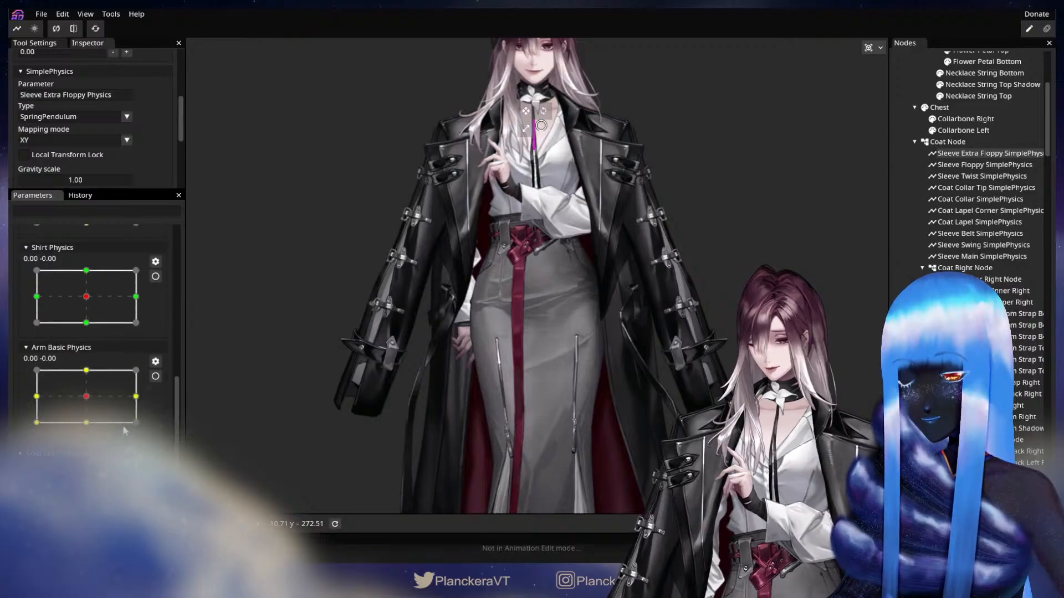
pyautogui.scroll(3, 110, 370)
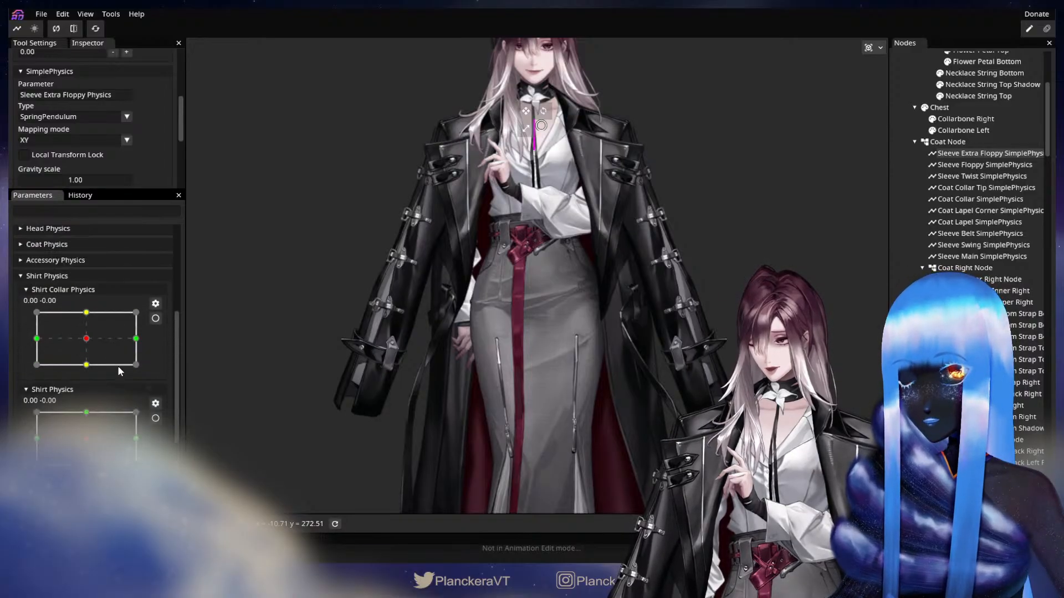
pyautogui.scroll(-4, 125, 380)
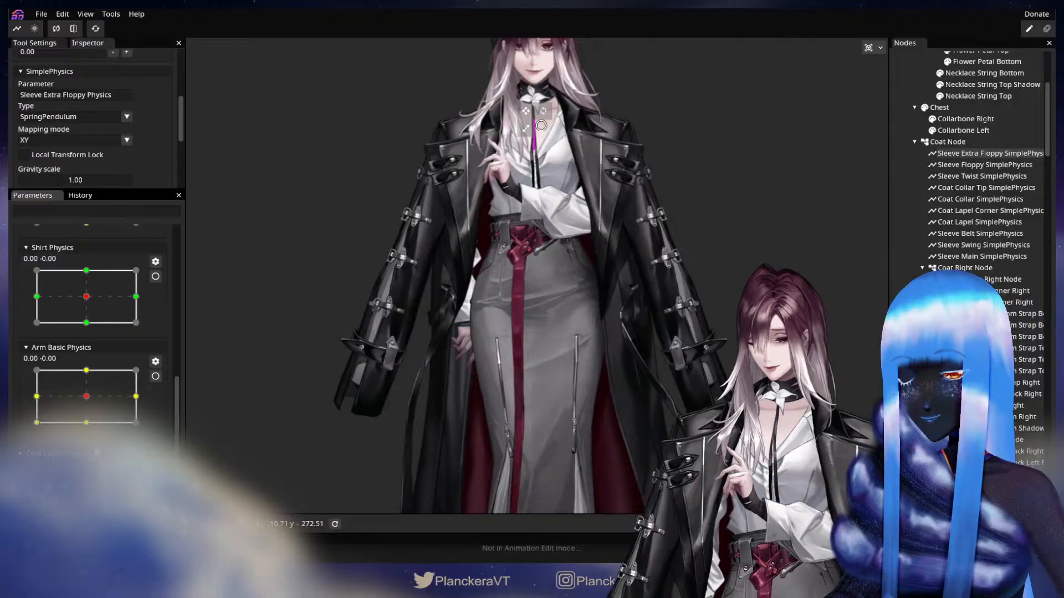
pyautogui.scroll(-2, 113, 445)
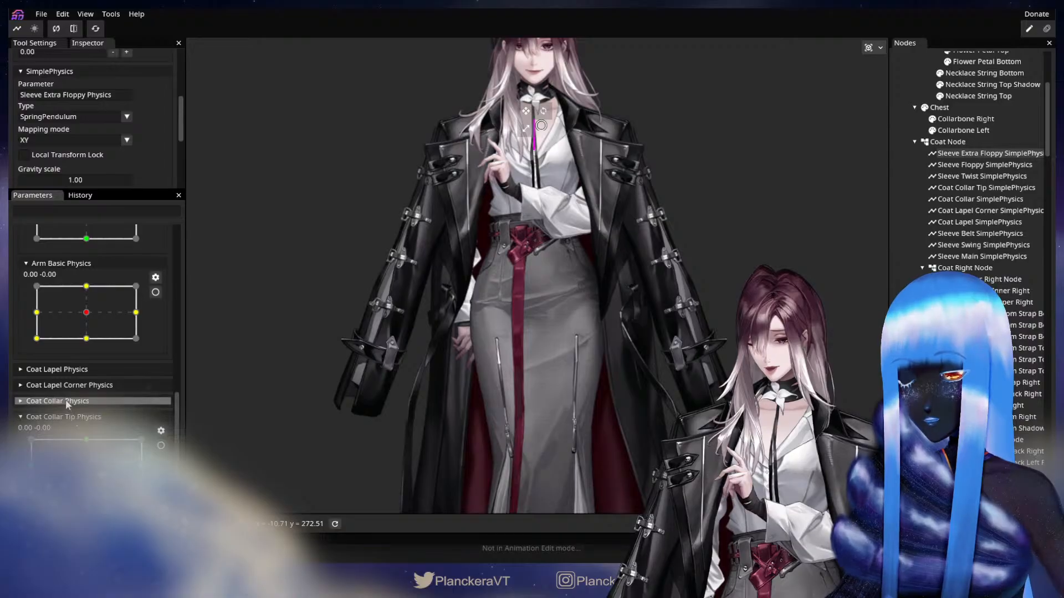
pyautogui.scroll(2, 117, 333)
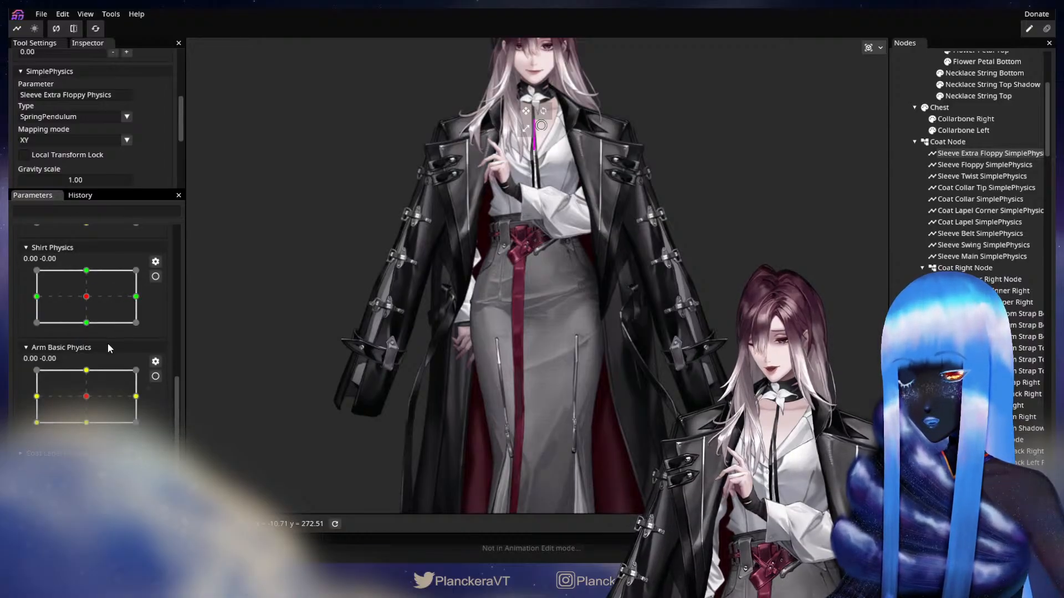
pyautogui.scroll(3, 108, 343)
pyautogui.click(57, 275)
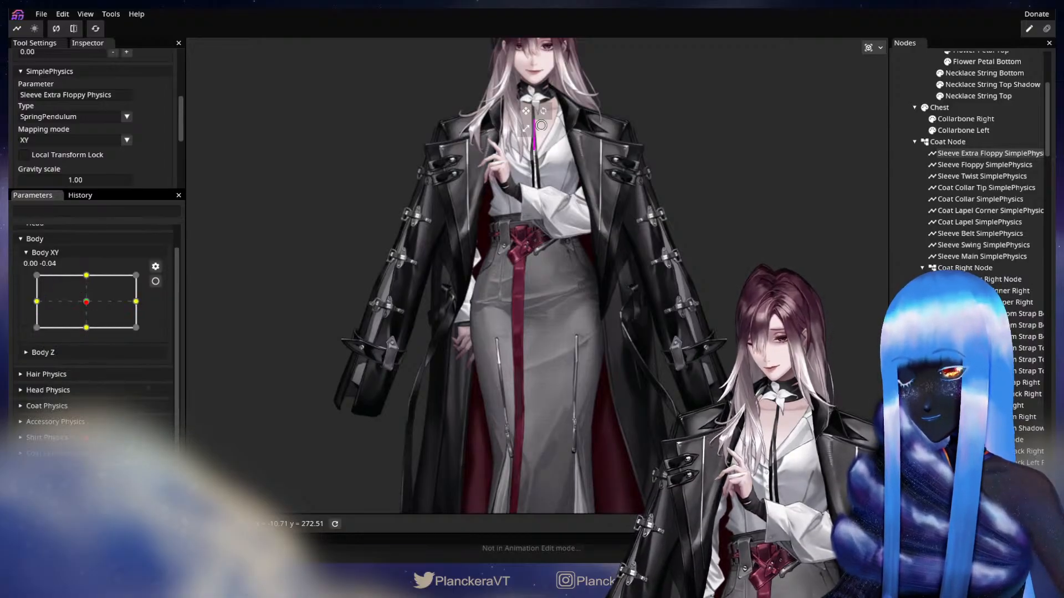
# Move the Sleeve Extra Floppy Physics parameter from the Accessory Physics group into the Coat Physics group and check the group's contents
pyautogui.scroll(-5, 72, 427)
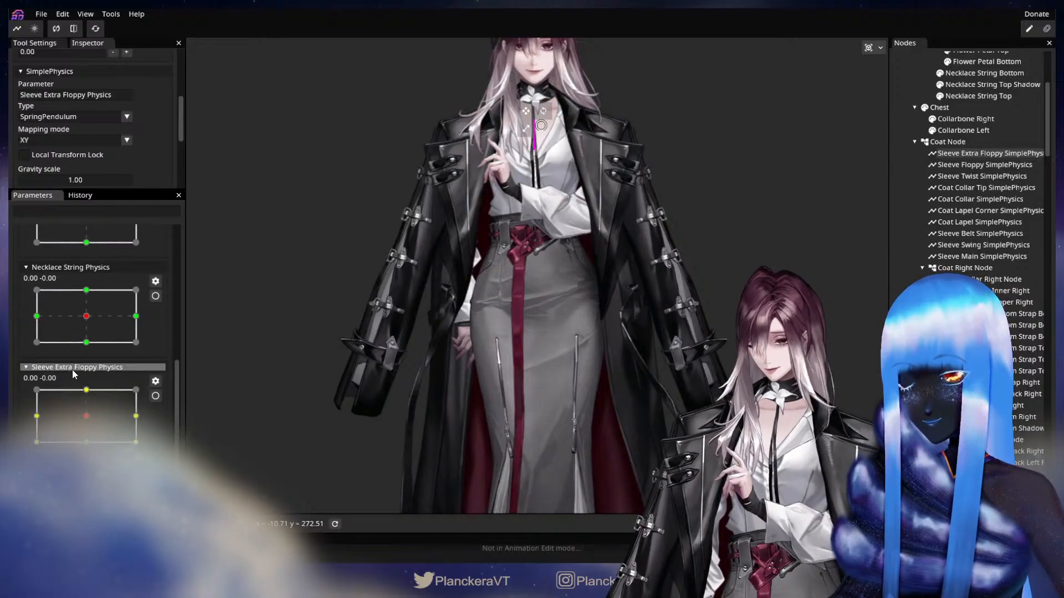
pyautogui.moveTo(72, 369)
pyautogui.mouseDown()
pyautogui.moveTo(100, 337)
pyautogui.moveTo(103, 349)
pyautogui.moveTo(66, 352)
pyautogui.mouseUp()
pyautogui.scroll(-3, 114, 417)
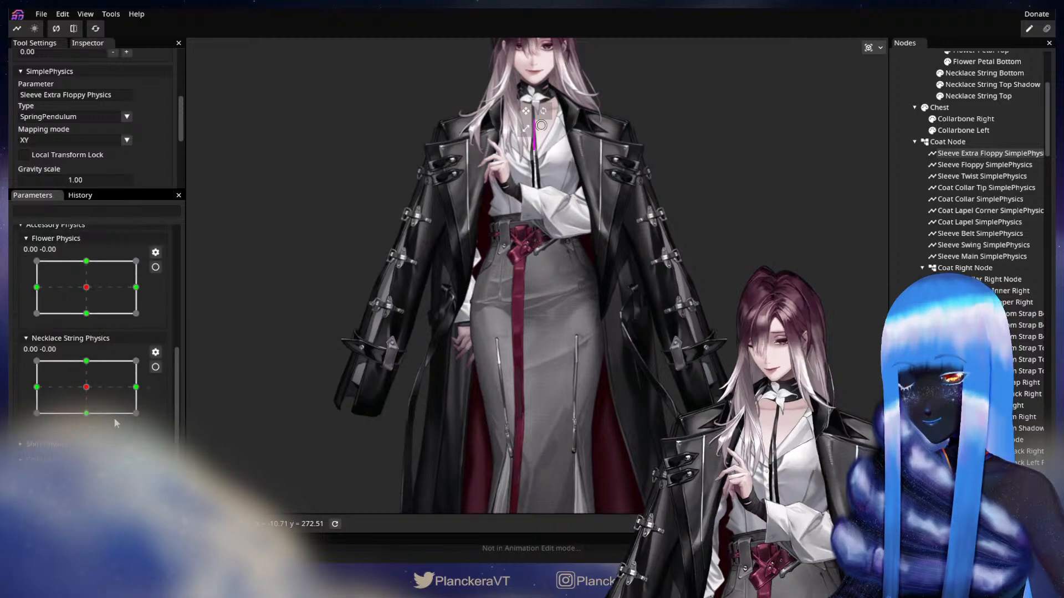
pyautogui.scroll(3, 75, 350)
pyautogui.click(66, 368)
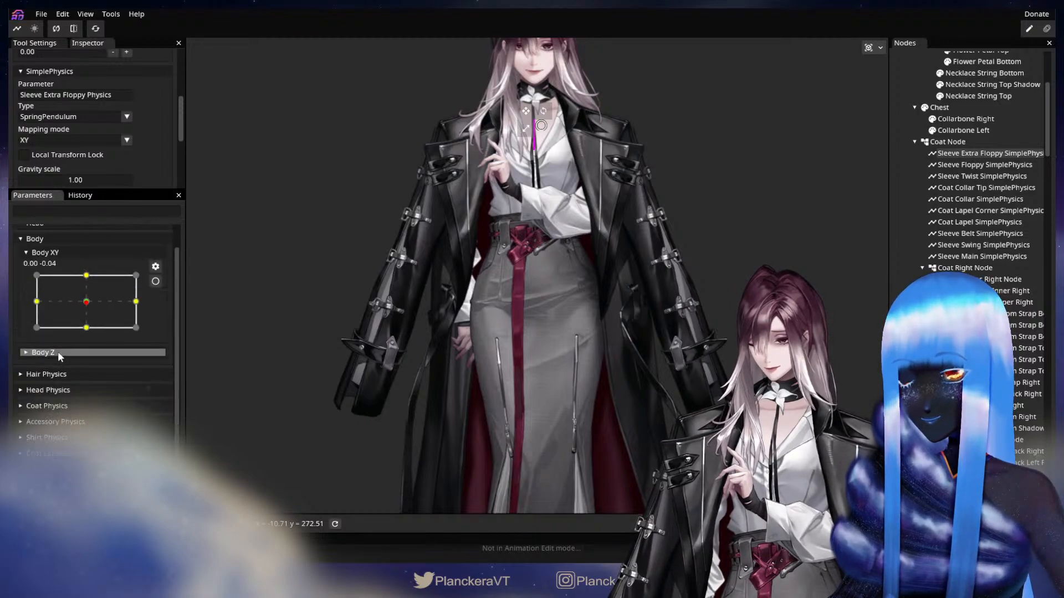
pyautogui.click(47, 406)
pyautogui.scroll(-5, 58, 409)
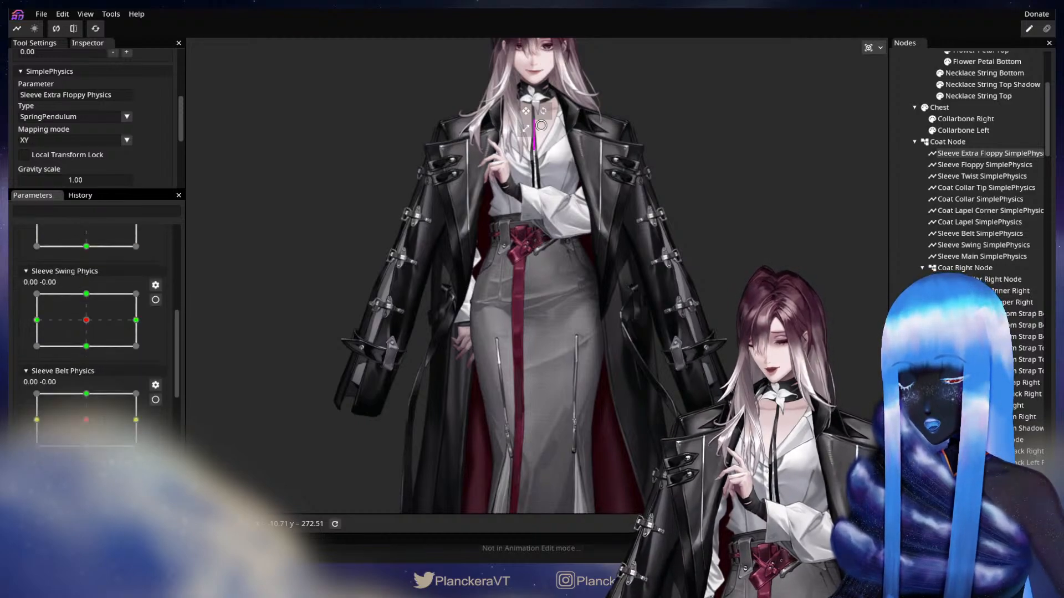
pyautogui.scroll(5, 66, 374)
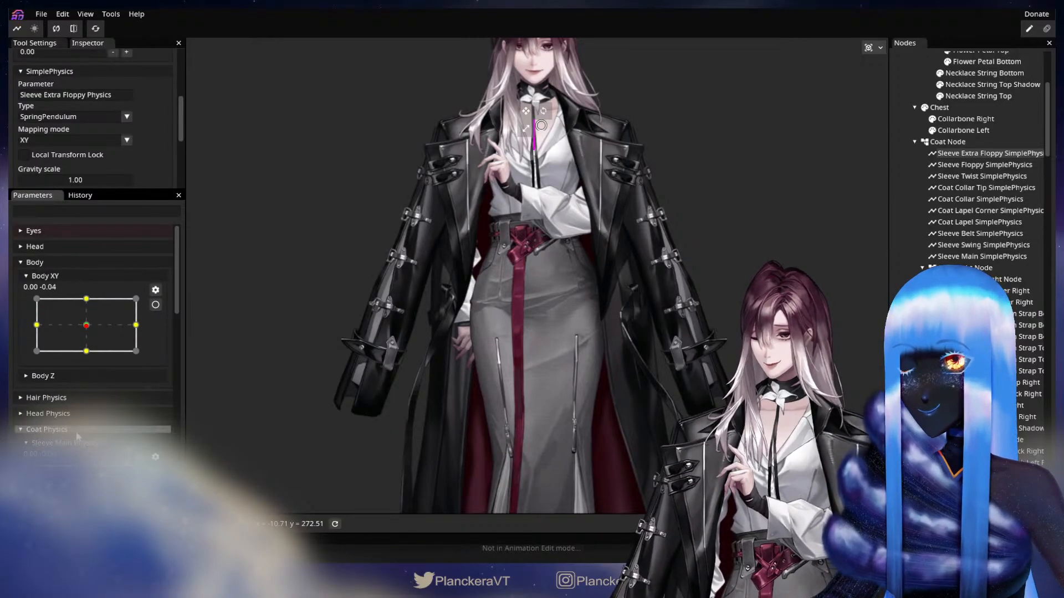
# Set Sleeve Extra Floppy SimplePhysics' X translation to -100.00 at Body XY's -1.00, 0.00 keypoint and shift it the opposite way at 1.00, 0.00
pyautogui.moveTo(65, 326); pyautogui.dragTo(24, 324)
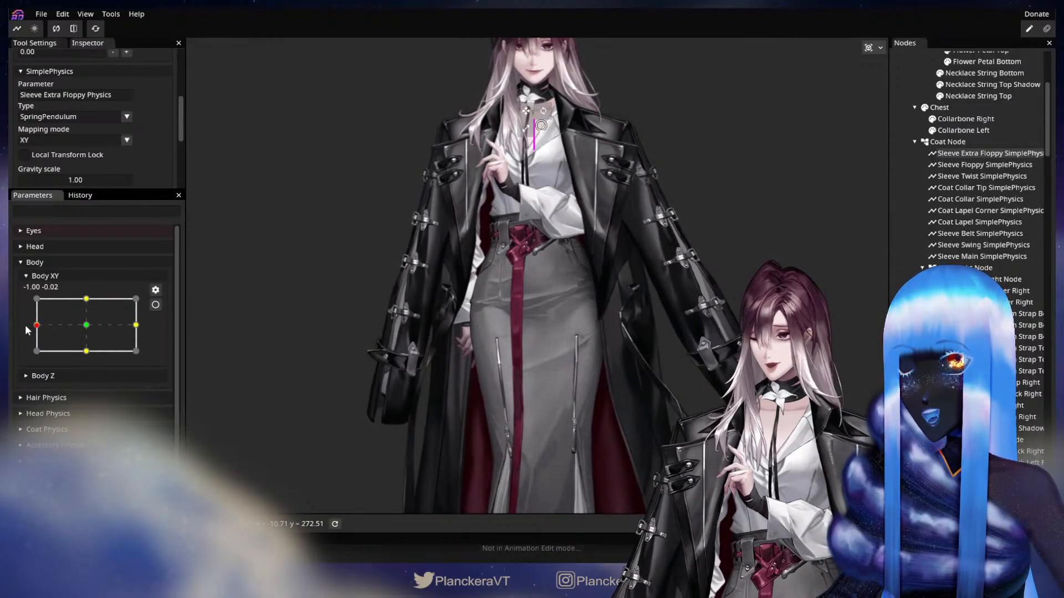
pyautogui.click(155, 304)
pyautogui.scroll(5, 78, 107)
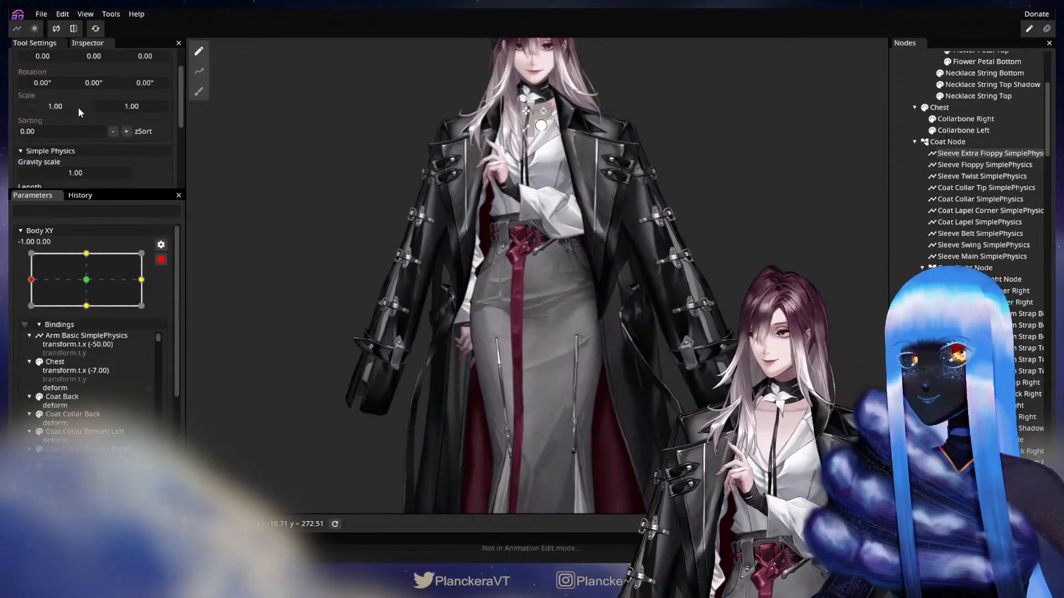
pyautogui.moveTo(56, 91); pyautogui.dragTo(22, 93)
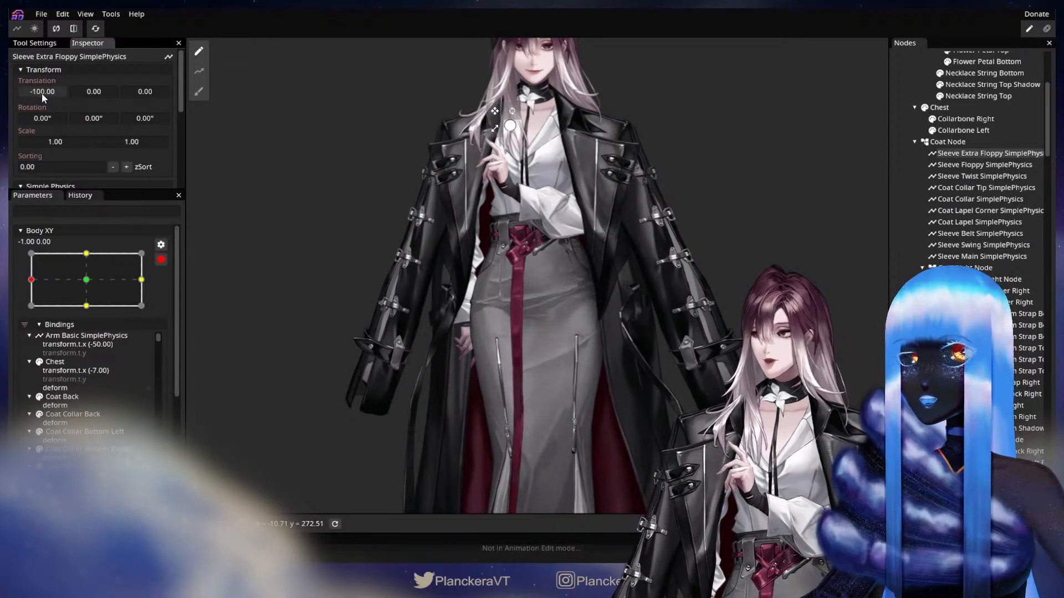
pyautogui.click(140, 277)
pyautogui.moveTo(34, 93); pyautogui.dragTo(105, 91)
# Set the physics node's Y translation to -86.00 at Body XY's 0.00, 1.00 keypoint and 85.00 at 0.00, -1.00, and finish keypoint editing
pyautogui.click(86, 253)
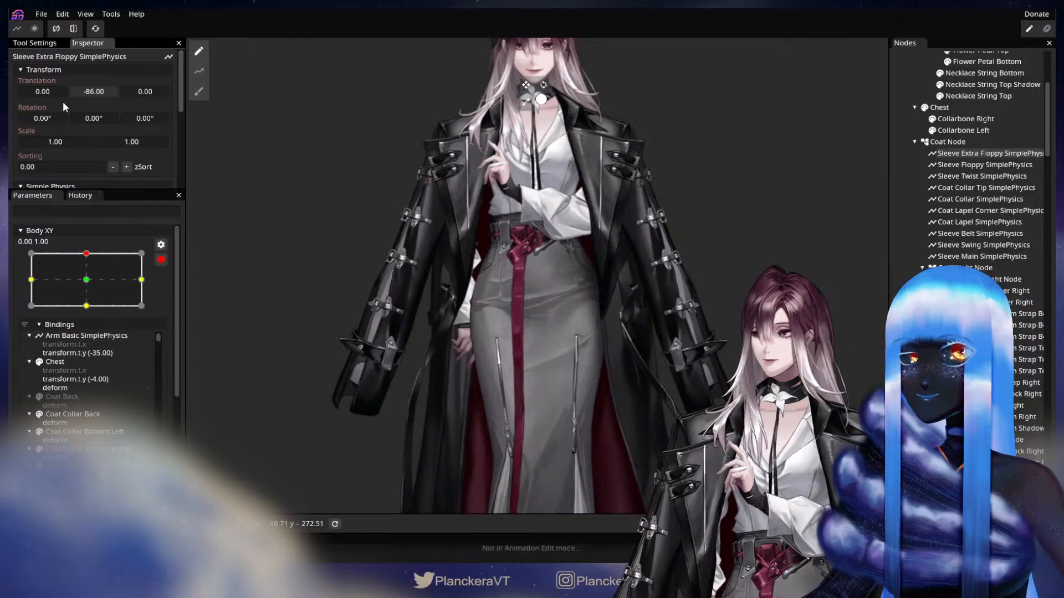
pyautogui.click(87, 305)
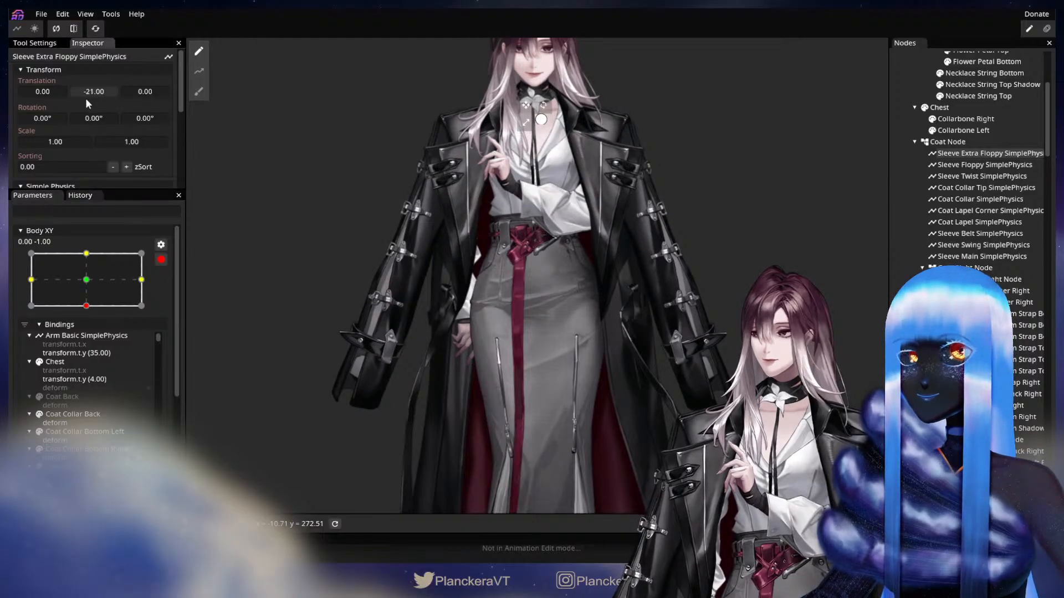
pyautogui.moveTo(137, 104); pyautogui.dragTo(144, 103)
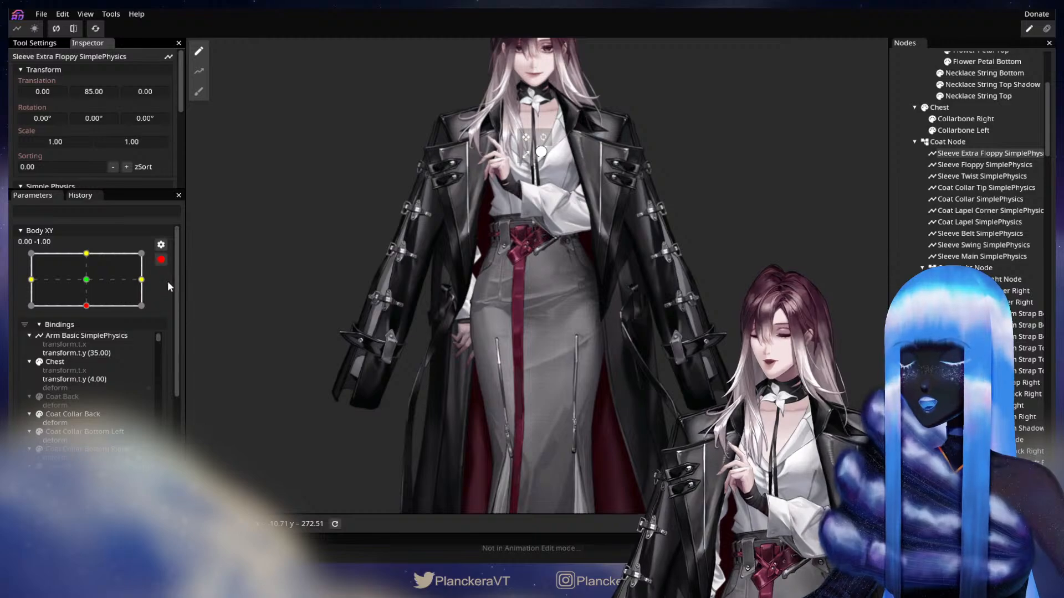
pyautogui.click(161, 260)
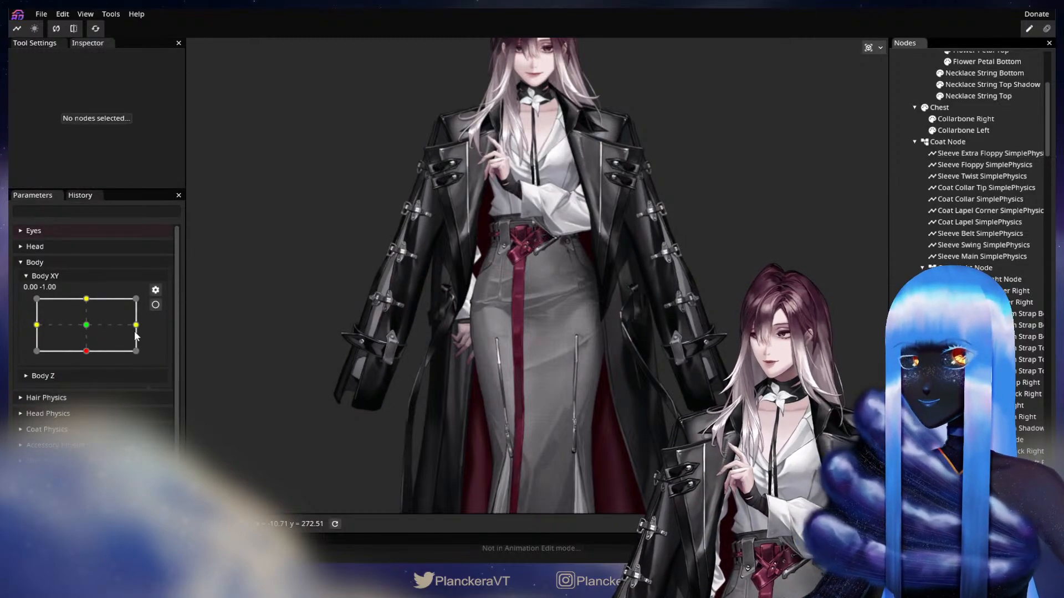
# Test the coat and sleeve physics by moving Body XY in different directions and examine the sleeves' motion at full-figure view
pyautogui.scroll(-2, 422, 358)
pyautogui.moveTo(422, 345); pyautogui.dragTo(360, 380)
pyautogui.moveTo(86, 351); pyautogui.dragTo(52, 311)
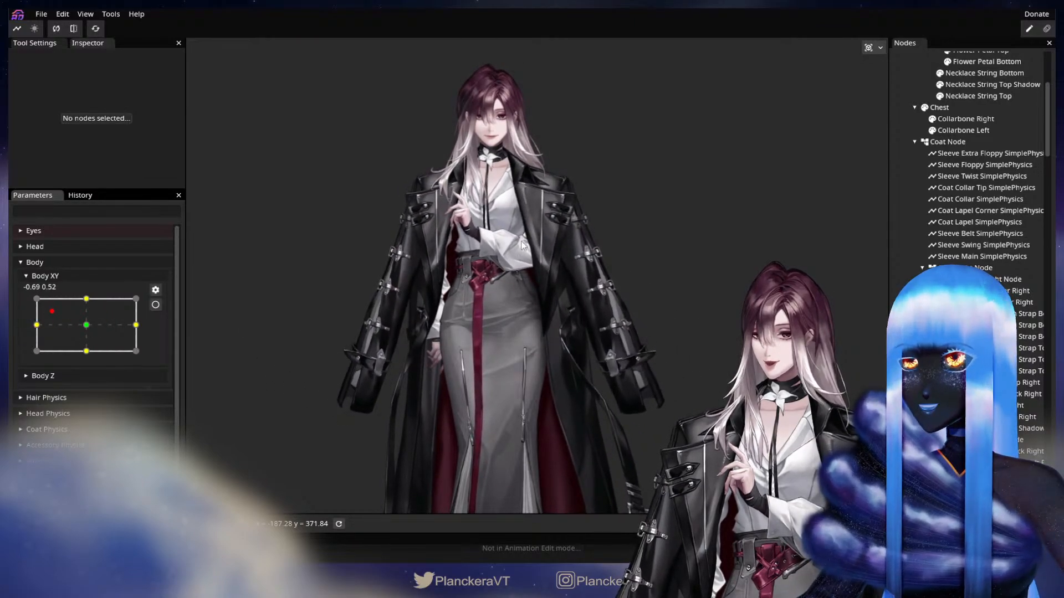
pyautogui.scroll(-4, 514, 430)
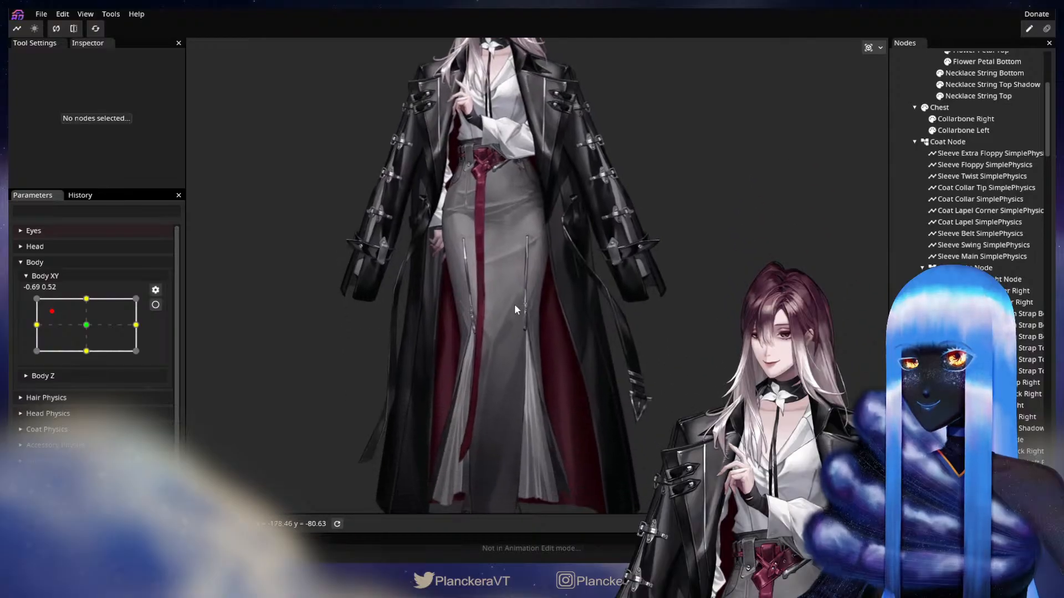
pyautogui.moveTo(629, 315); pyautogui.dragTo(597, 336)
pyautogui.moveTo(102, 302); pyautogui.dragTo(59, 337)
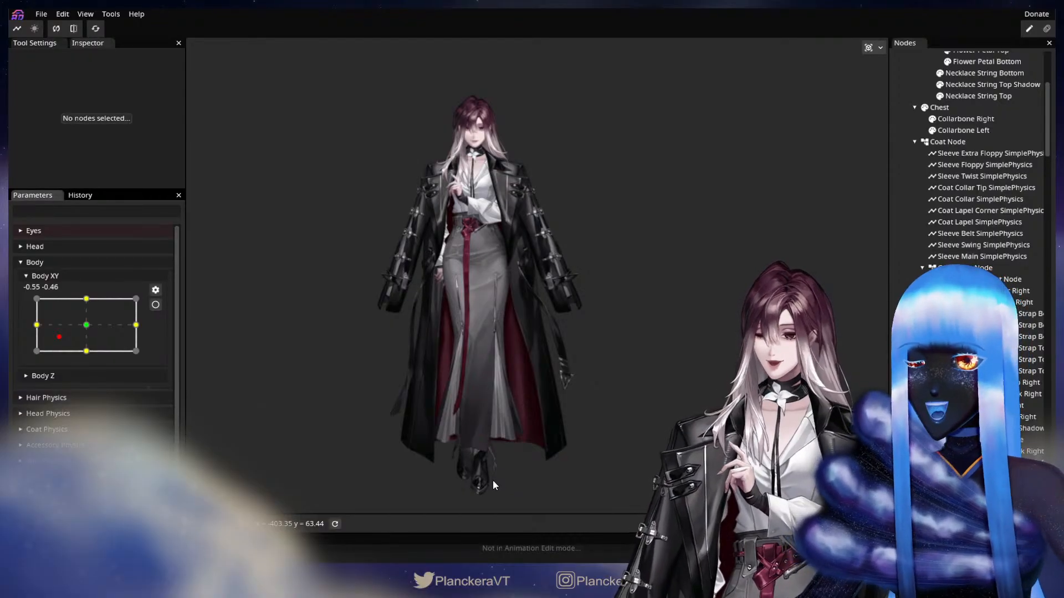
pyautogui.scroll(2, 500, 465)
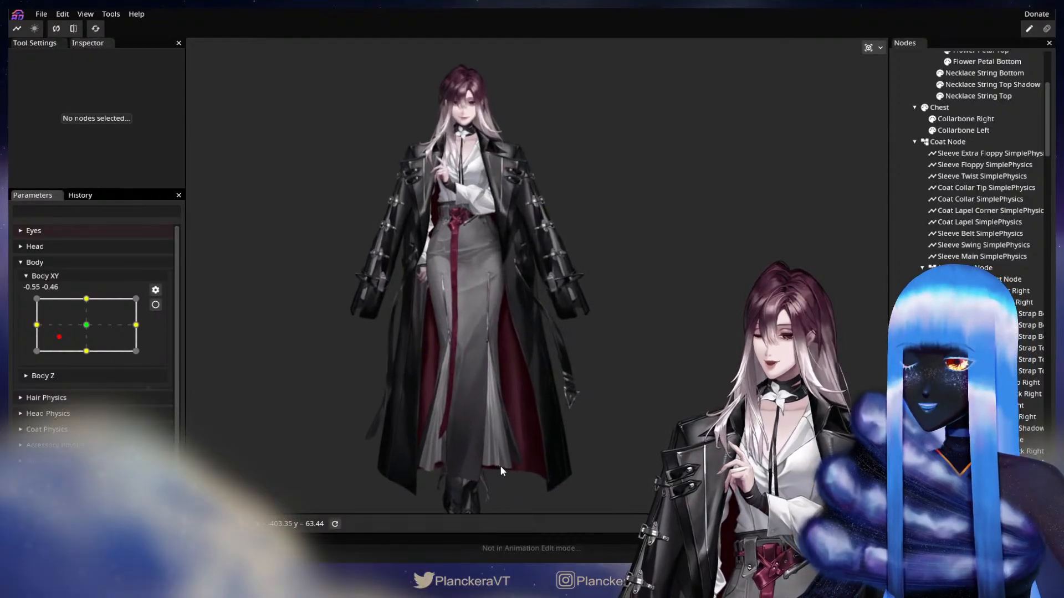
pyautogui.moveTo(59, 337)
pyautogui.mouseDown()
pyautogui.moveTo(45, 317)
pyautogui.moveTo(62, 330)
pyautogui.moveTo(109, 329)
pyautogui.moveTo(97, 332)
pyautogui.moveTo(83, 309)
pyautogui.moveTo(77, 342)
pyautogui.mouseUp()
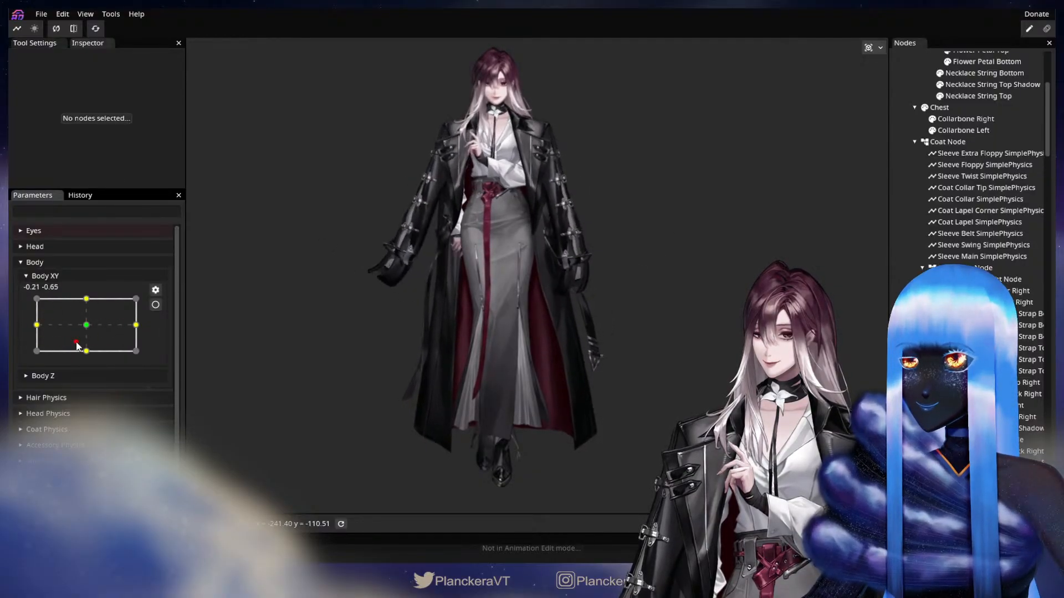
pyautogui.moveTo(483, 352); pyautogui.dragTo(466, 424)
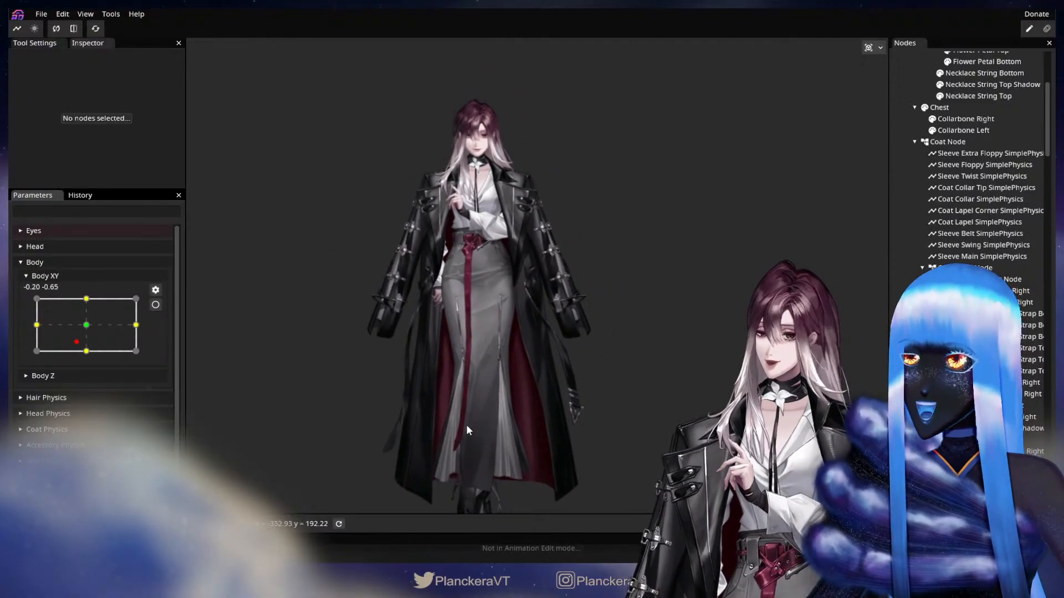
pyautogui.scroll(-1, 86, 331)
pyautogui.moveTo(101, 287); pyautogui.dragTo(50, 294)
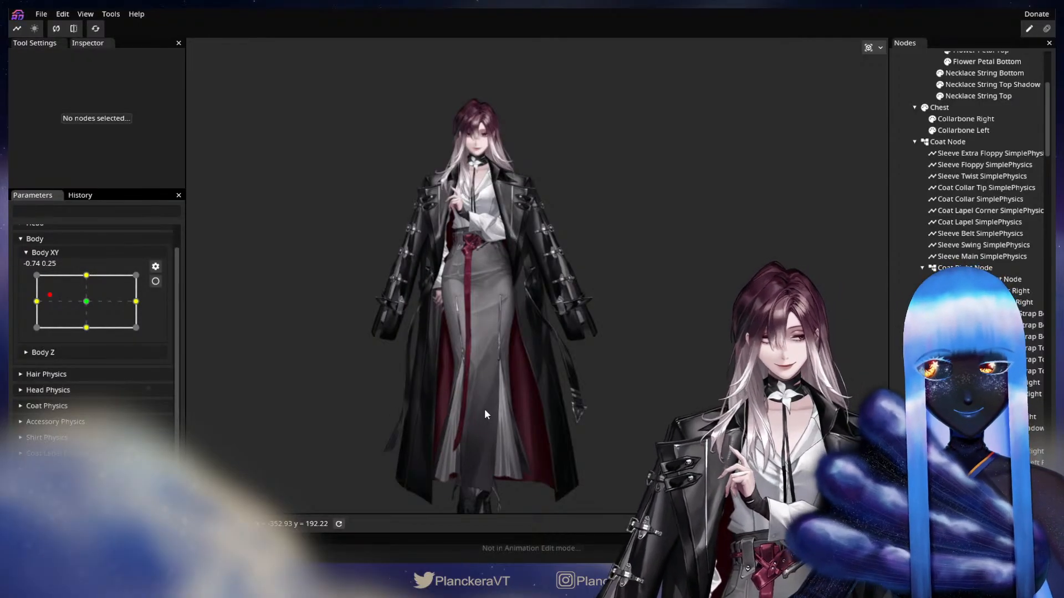
pyautogui.moveTo(99, 311); pyautogui.dragTo(84, 292)
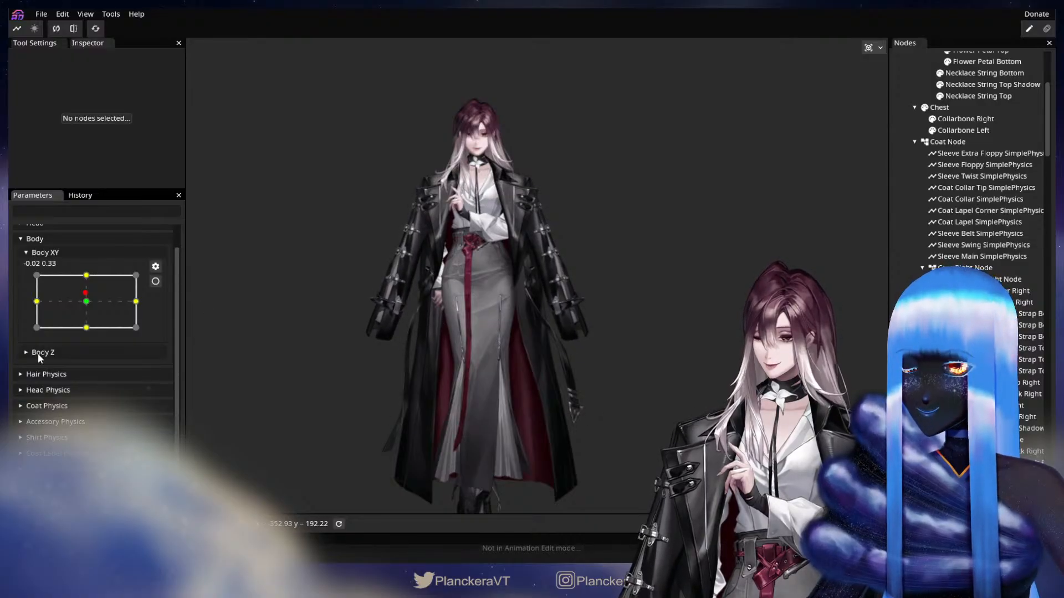
pyautogui.moveTo(37, 324); pyautogui.dragTo(89, 305)
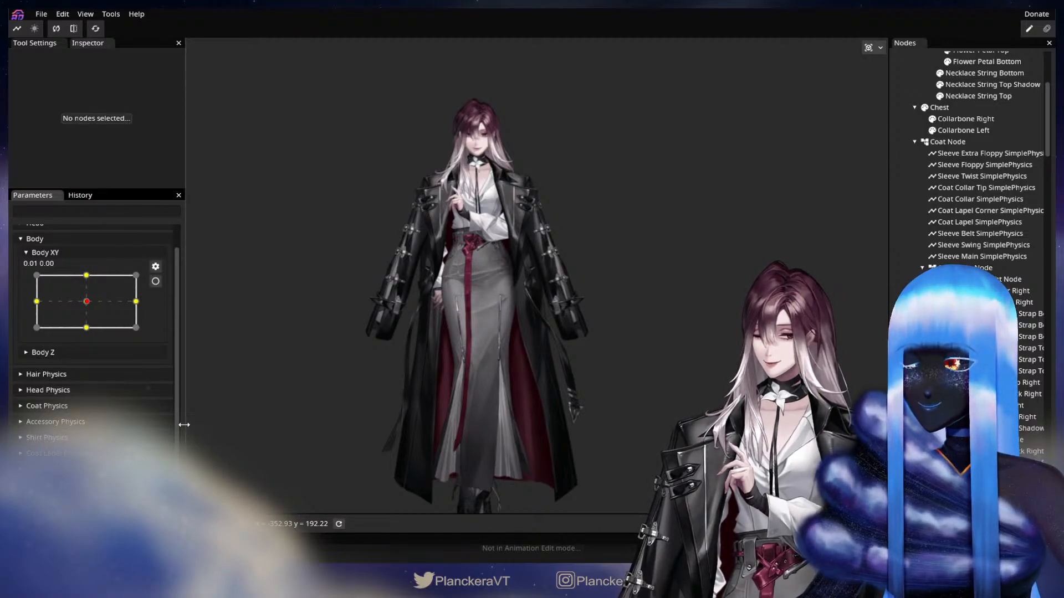
pyautogui.scroll(2, 570, 382)
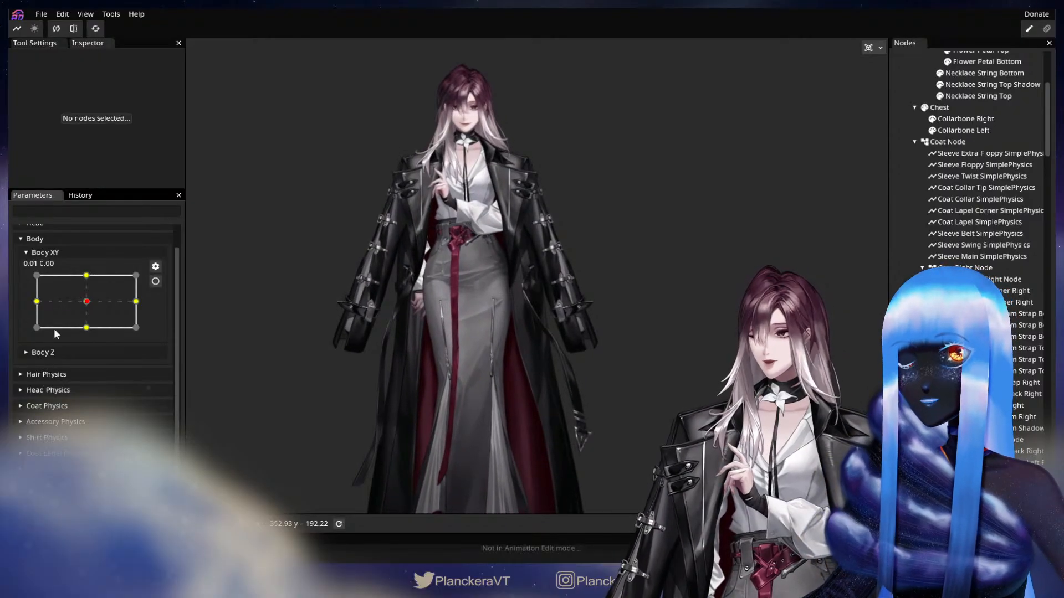
pyautogui.moveTo(95, 292)
pyautogui.mouseDown()
pyautogui.moveTo(63, 290)
pyautogui.moveTo(47, 316)
pyautogui.moveTo(19, 290)
pyautogui.moveTo(87, 307)
pyautogui.moveTo(105, 287)
pyautogui.moveTo(52, 300)
pyautogui.moveTo(61, 314)
pyautogui.moveTo(111, 282)
pyautogui.moveTo(80, 299)
pyautogui.moveTo(91, 305)
pyautogui.moveTo(40, 305)
pyautogui.moveTo(47, 310)
pyautogui.moveTo(27, 296)
pyautogui.moveTo(85, 281)
pyautogui.moveTo(100, 290)
pyautogui.moveTo(59, 303)
pyautogui.moveTo(108, 307)
pyautogui.moveTo(91, 300)
pyautogui.moveTo(113, 297)
pyautogui.moveTo(52, 291)
pyautogui.moveTo(107, 306)
pyautogui.moveTo(87, 287)
pyautogui.moveTo(80, 294)
pyautogui.moveTo(115, 288)
pyautogui.moveTo(52, 285)
pyautogui.moveTo(86, 288)
pyautogui.moveTo(87, 303)
pyautogui.mouseUp()
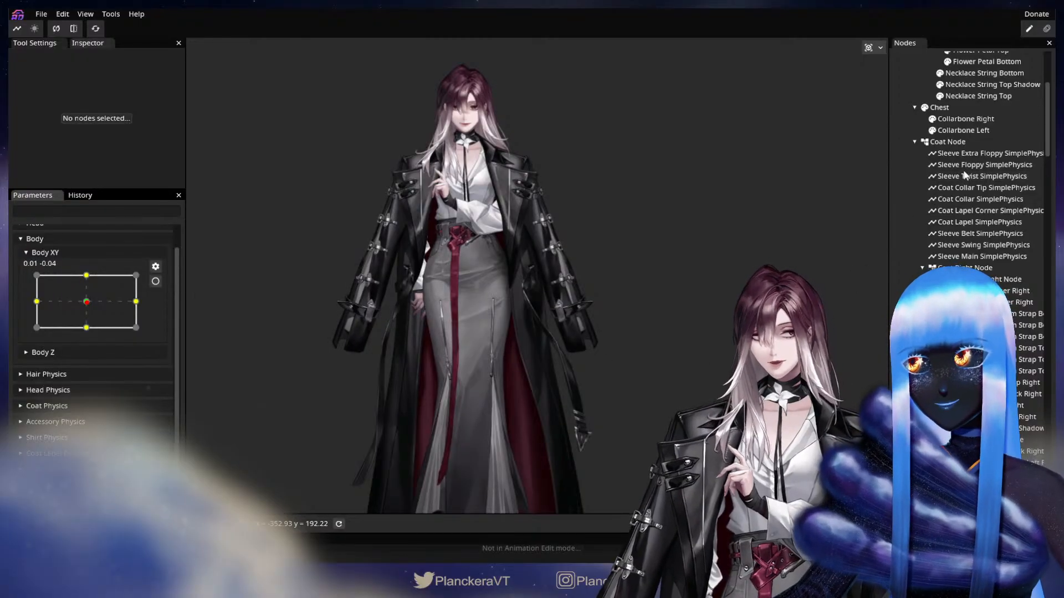
# Reduce Sleeve Floppy SimplePhysics' X translation at Body XY's -1.00, 0.00 keypoint and bring it to about 82 at 1.00, 0.00
pyautogui.click(964, 168)
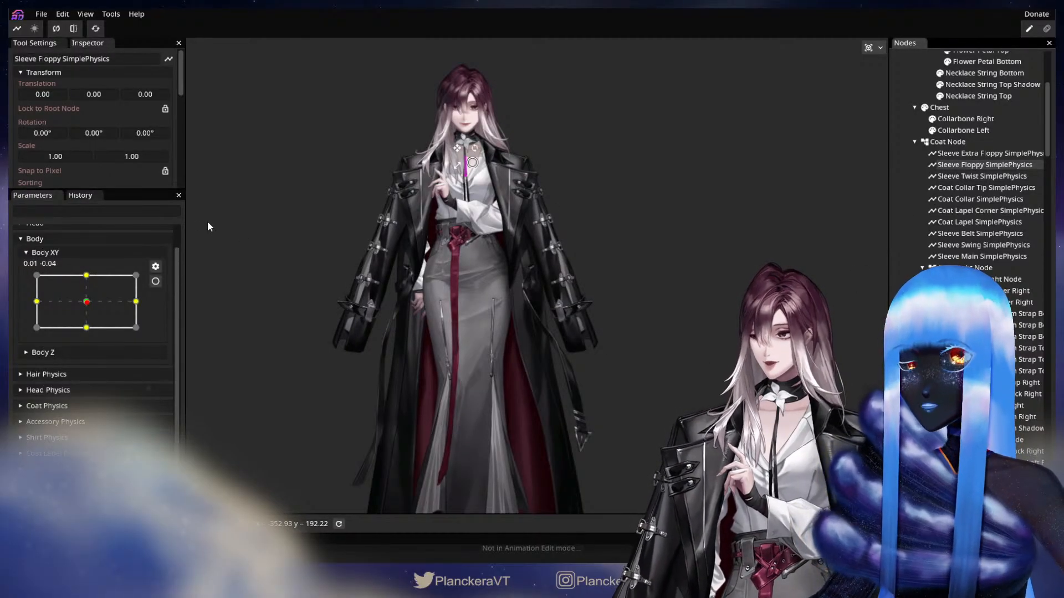
pyautogui.moveTo(86, 302); pyautogui.dragTo(46, 307)
pyautogui.click(155, 282)
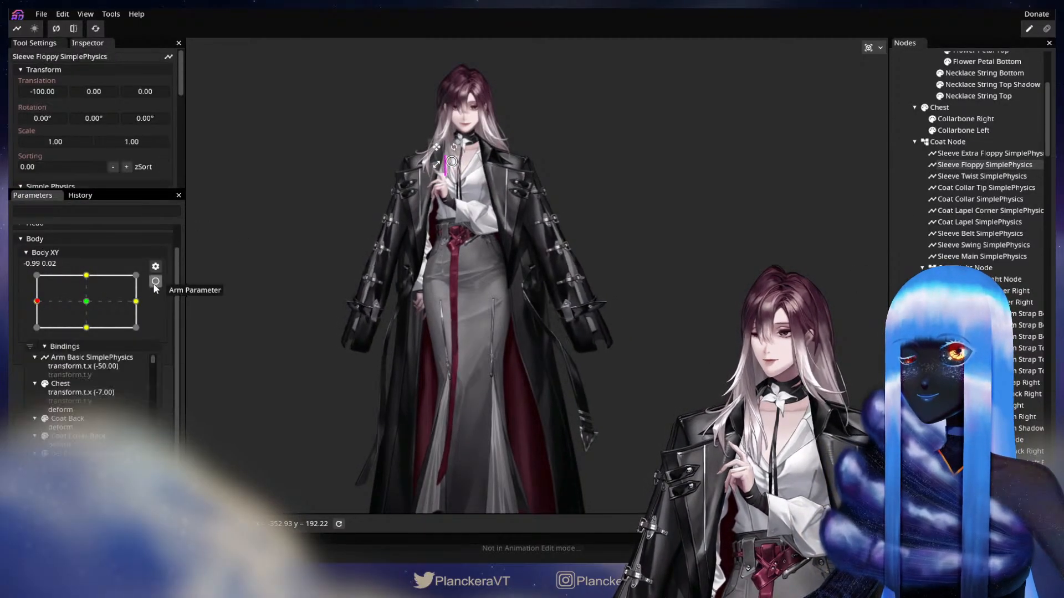
pyautogui.moveTo(36, 91); pyautogui.dragTo(43, 91)
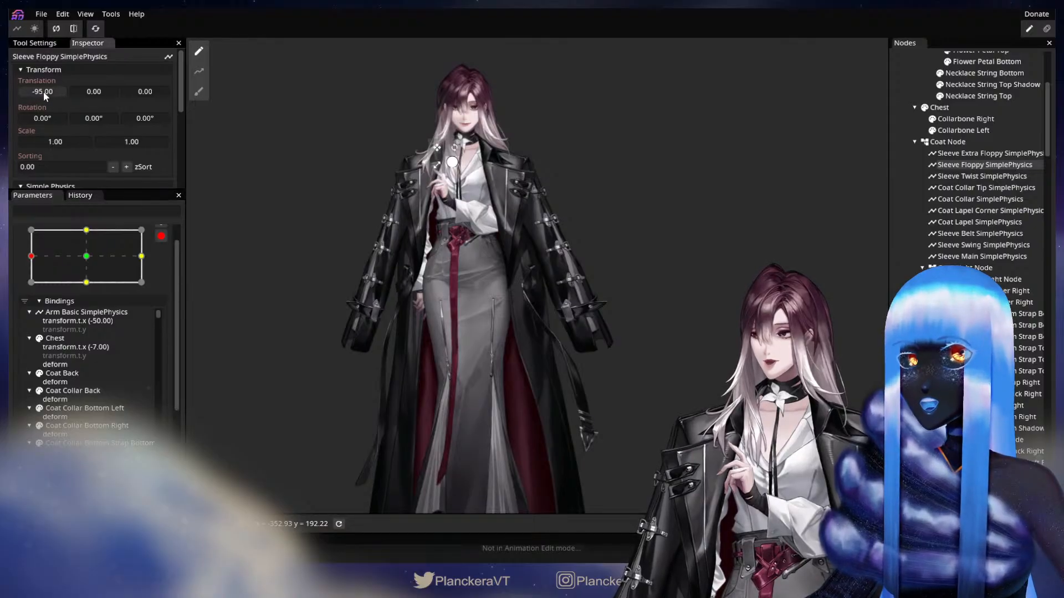
pyautogui.click(142, 260)
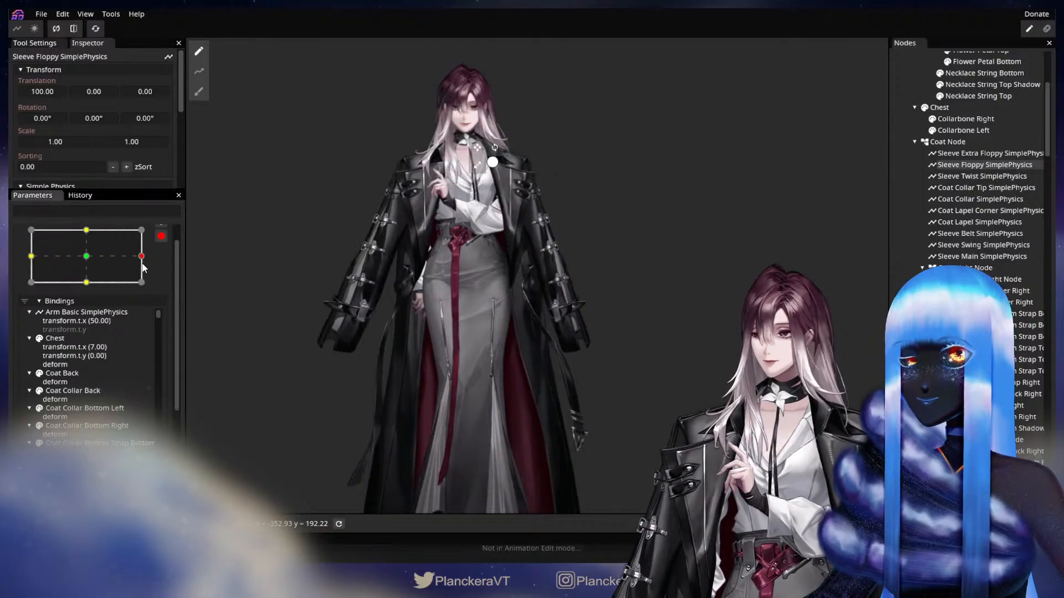
pyautogui.moveTo(61, 92); pyautogui.dragTo(53, 92)
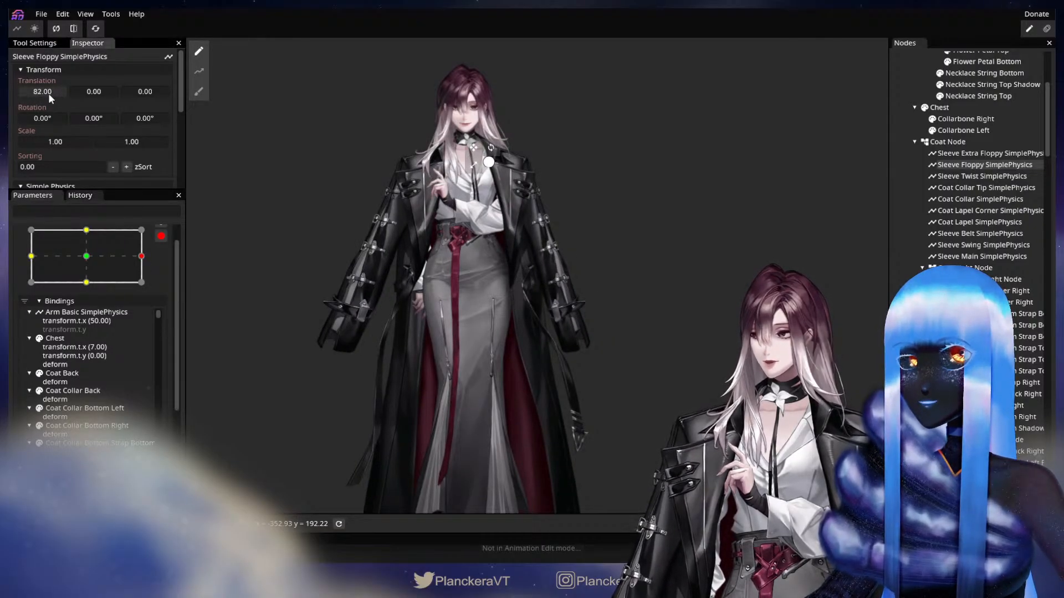
# Set Sleeve Floppy SimplePhysics' Y translation to -63.00 at Body XY's 0.00, 1.00 keypoint and 66.00 at 0.00, -1.00, then finish keypoint editing and deselect it
pyautogui.click(86, 230)
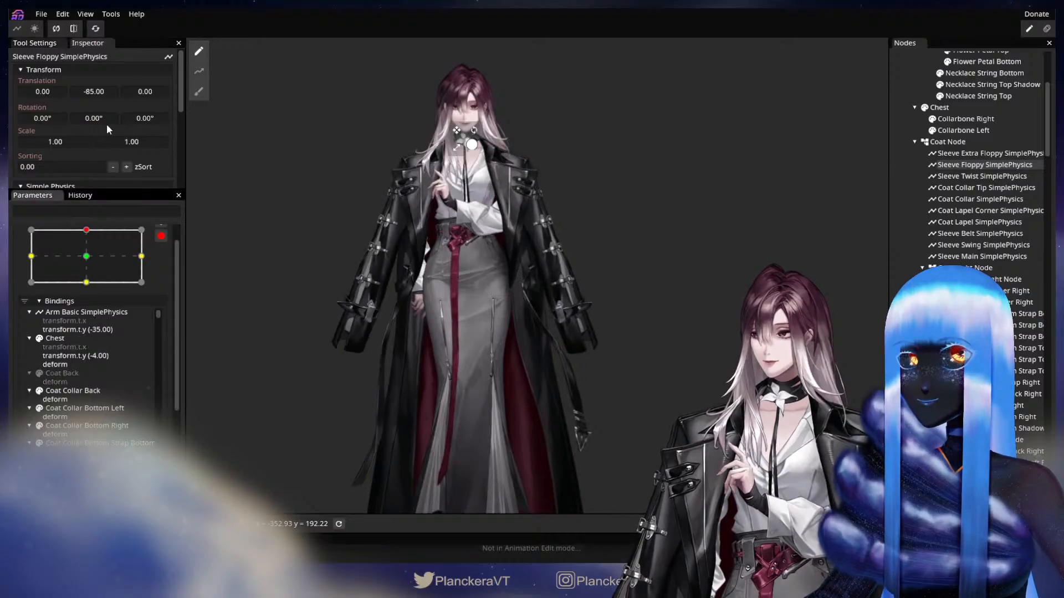
pyautogui.moveTo(105, 91); pyautogui.dragTo(114, 92)
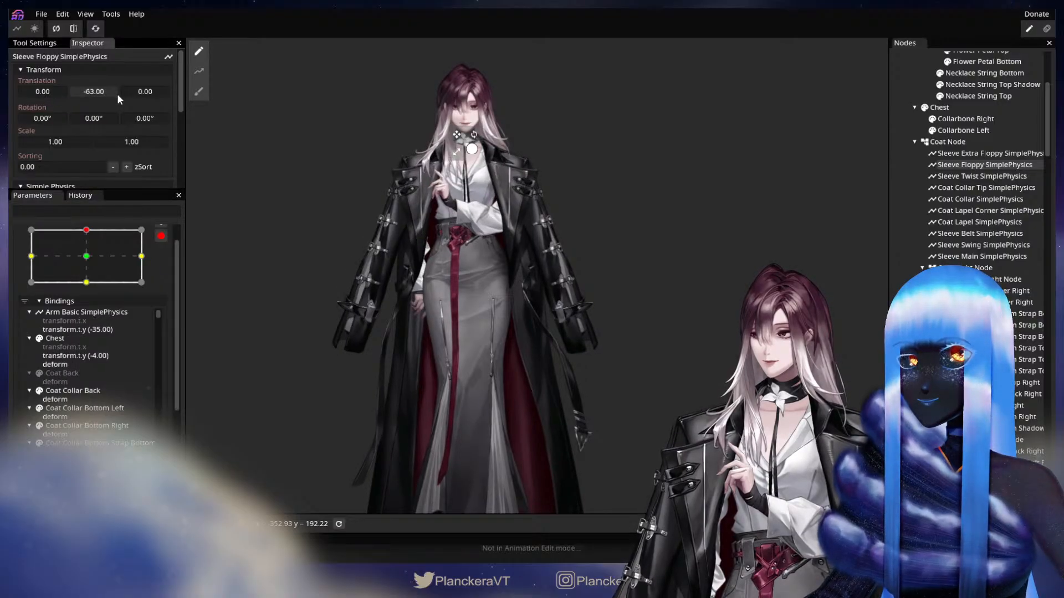
pyautogui.click(86, 283)
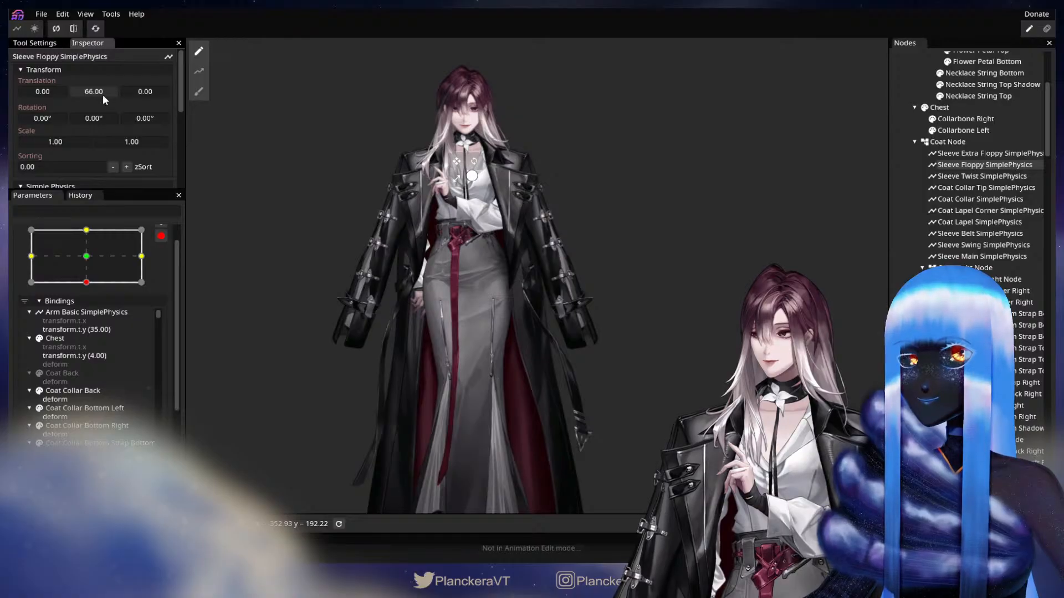
pyautogui.click(161, 236)
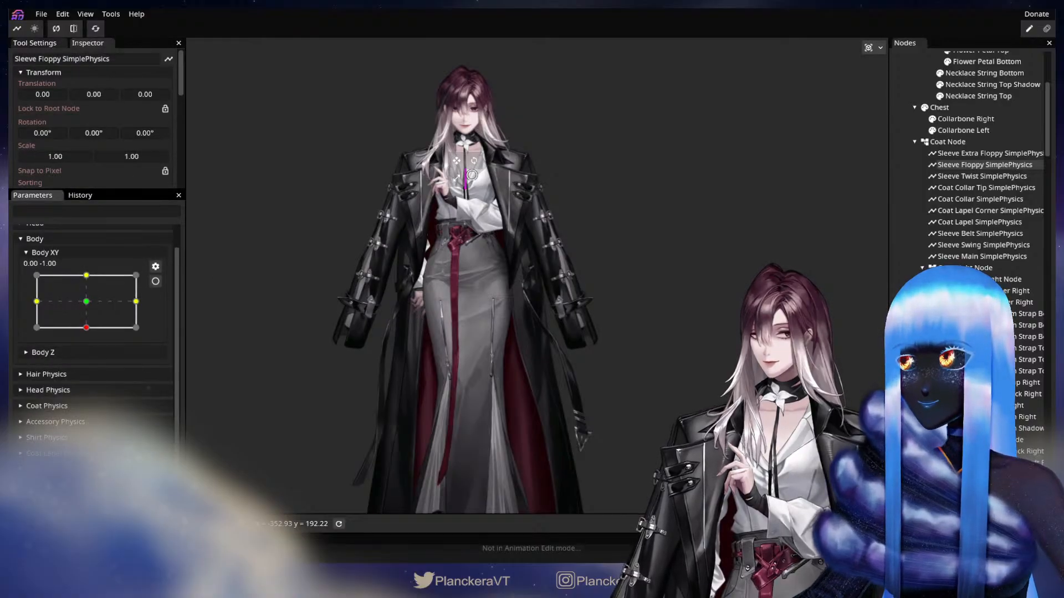
pyautogui.press('Escape')
# Check the adjusted sleeve physics by moving Body XY around, look into the Coat Physics group, and return Body XY to 0.00, 0.00
pyautogui.moveTo(88, 326); pyautogui.dragTo(100, 304)
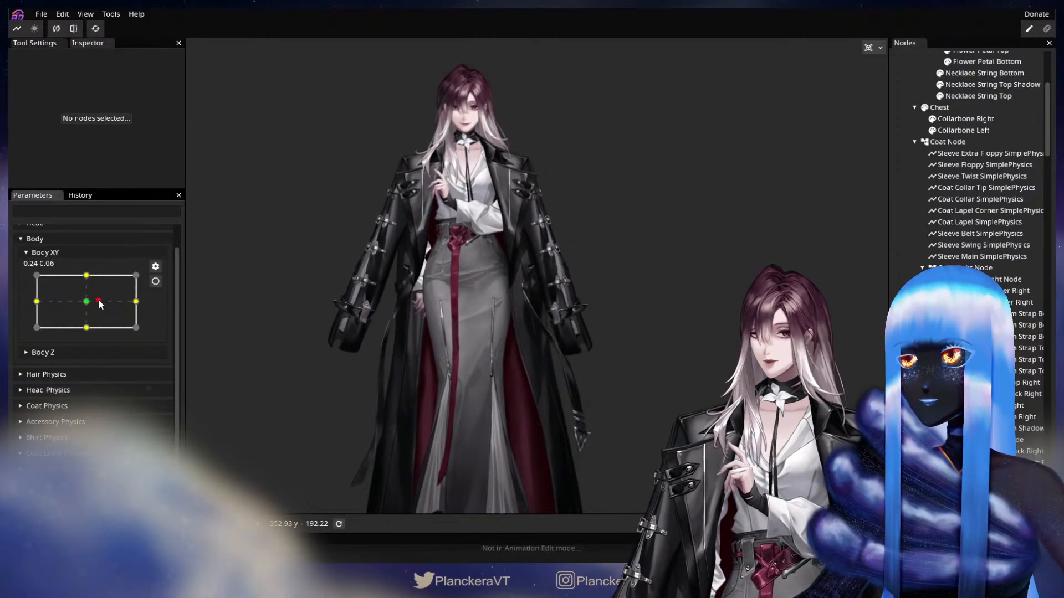
pyautogui.scroll(3, 535, 365)
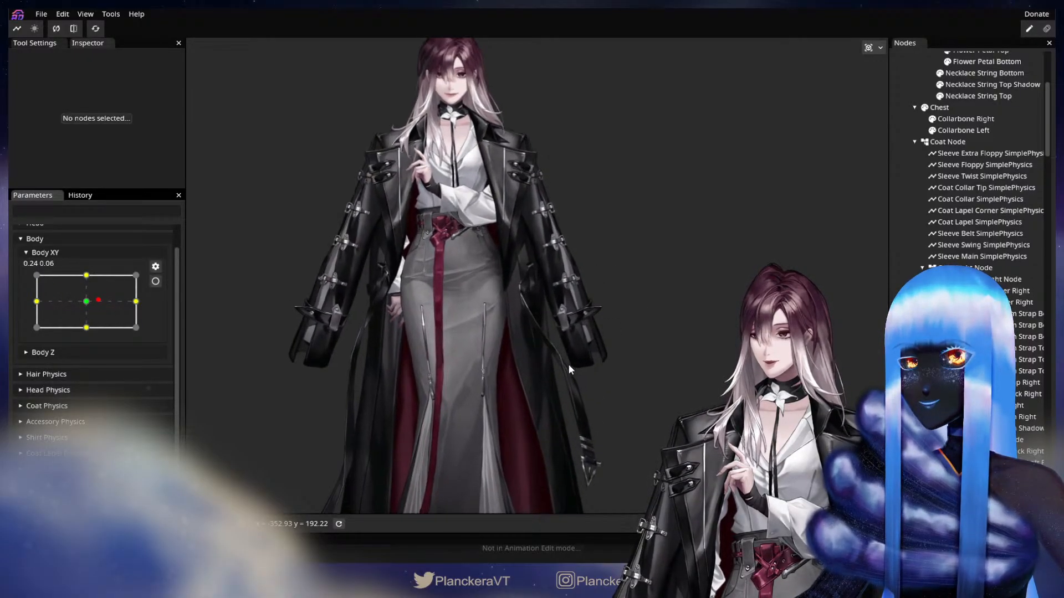
pyautogui.moveTo(99, 300)
pyautogui.mouseDown()
pyautogui.moveTo(99, 314)
pyautogui.moveTo(54, 295)
pyautogui.moveTo(104, 318)
pyautogui.moveTo(57, 304)
pyautogui.moveTo(126, 308)
pyautogui.moveTo(63, 309)
pyautogui.moveTo(111, 313)
pyautogui.moveTo(48, 294)
pyautogui.moveTo(61, 311)
pyautogui.moveTo(97, 307)
pyautogui.moveTo(109, 290)
pyautogui.moveTo(49, 290)
pyautogui.moveTo(137, 308)
pyautogui.moveTo(56, 302)
pyautogui.moveTo(83, 294)
pyautogui.moveTo(53, 304)
pyautogui.moveTo(100, 299)
pyautogui.mouseUp()
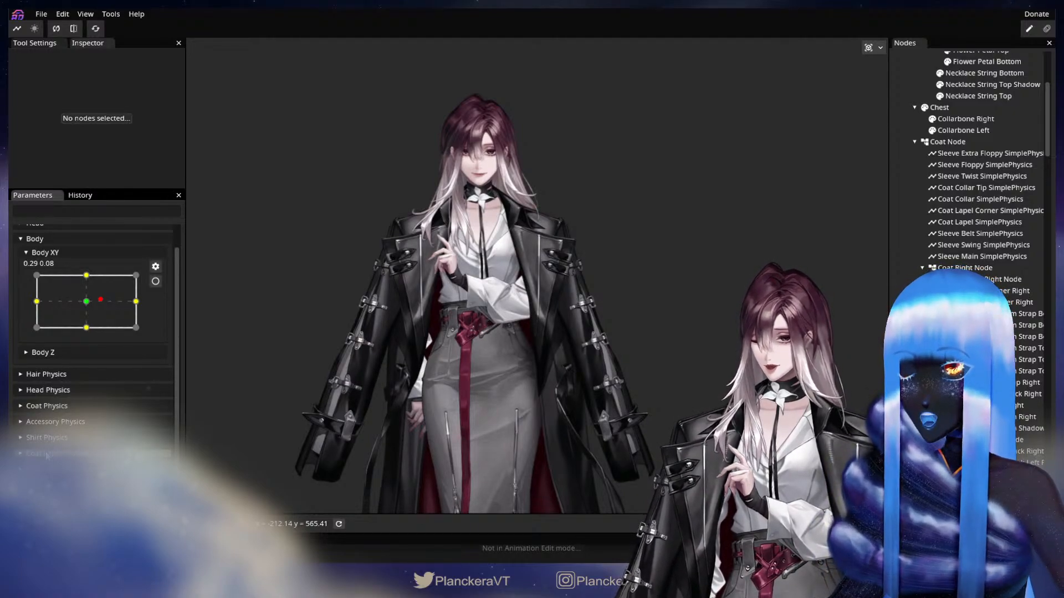
pyautogui.moveTo(56, 409); pyautogui.dragTo(56, 408)
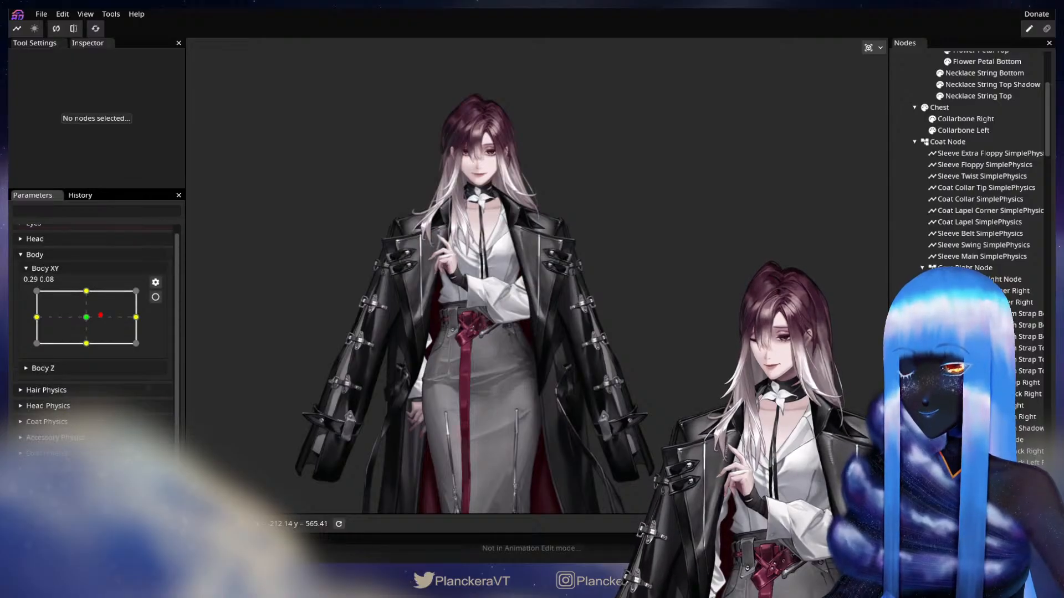
pyautogui.moveTo(64, 469); pyautogui.dragTo(64, 424)
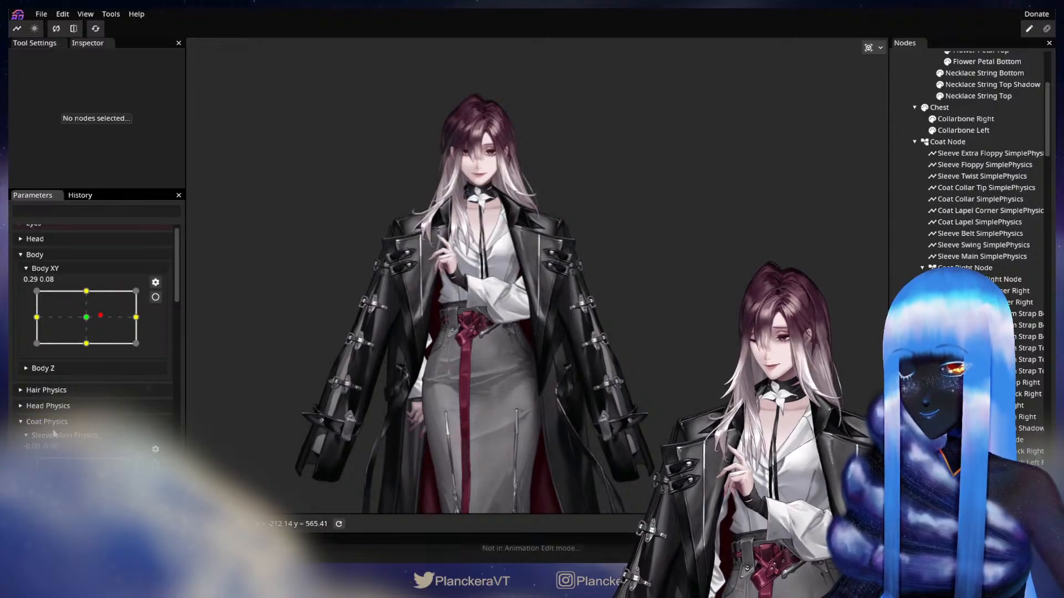
pyautogui.click(53, 423)
pyautogui.moveTo(63, 434); pyautogui.dragTo(58, 435)
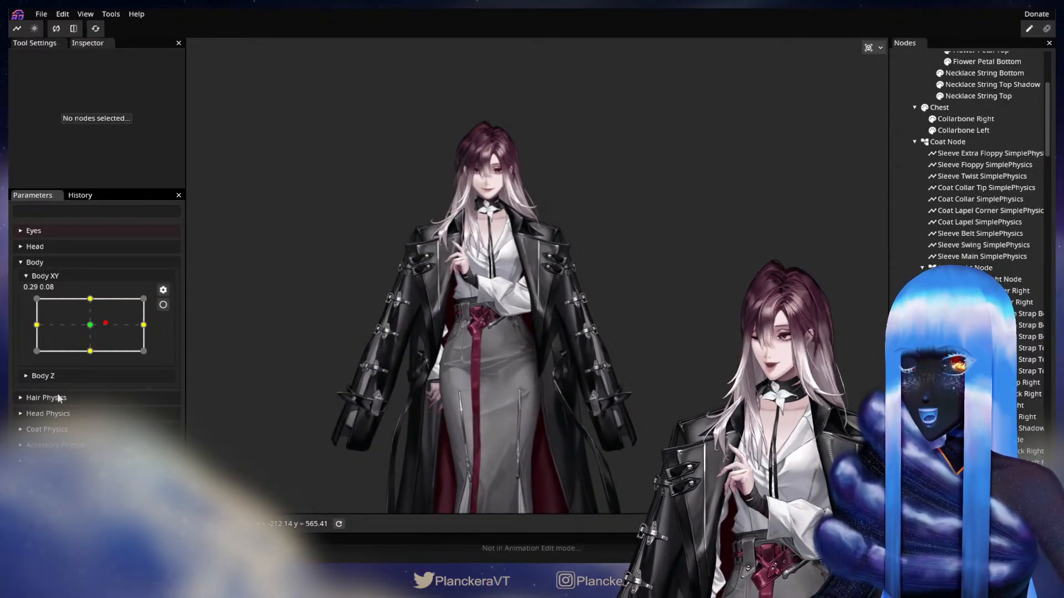
pyautogui.moveTo(126, 341); pyautogui.dragTo(92, 329)
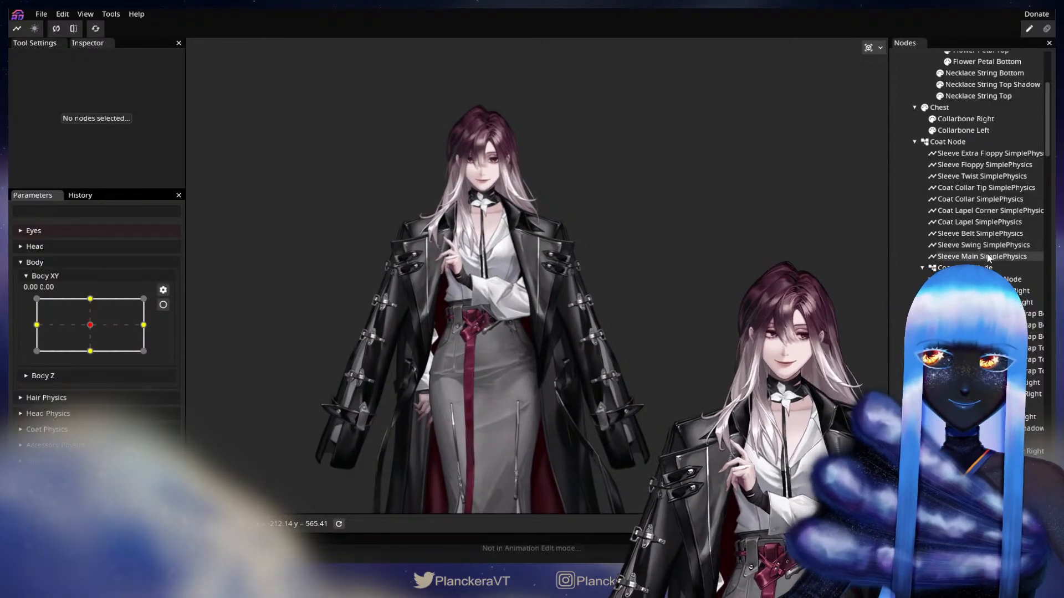
pyautogui.scroll(-2, 988, 258)
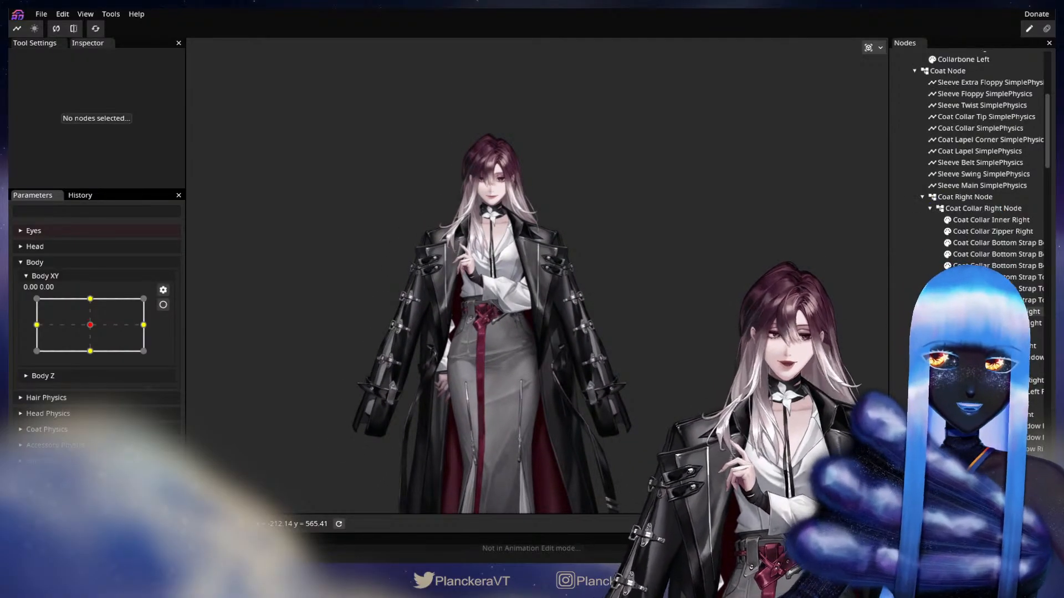
pyautogui.scroll(2, 1054, 125)
pyautogui.moveTo(1052, 126); pyautogui.dragTo(1047, 77)
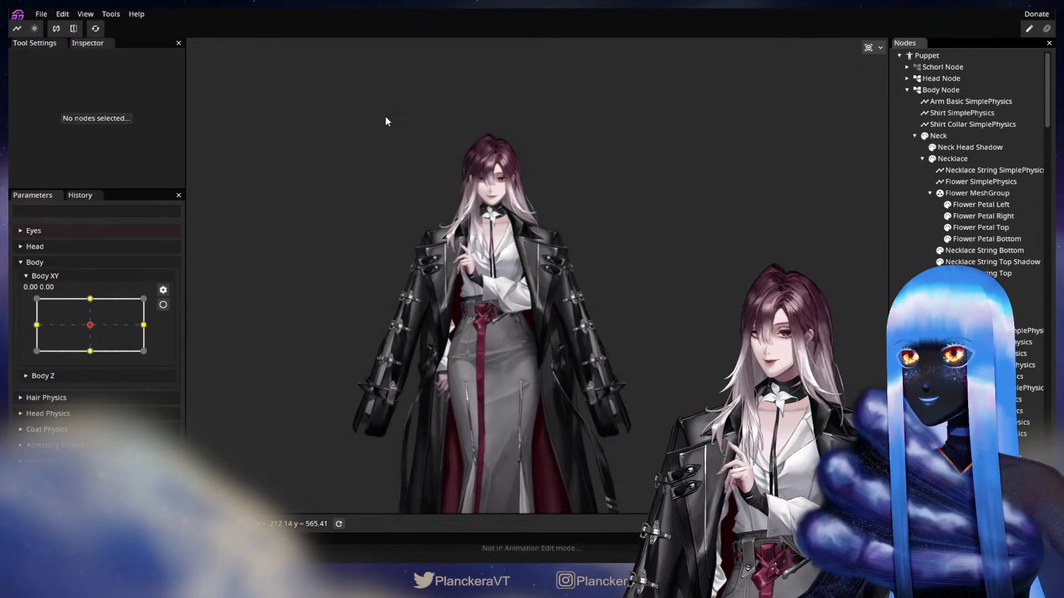
# Save the puppet project under its existing file name
pyautogui.click(41, 14)
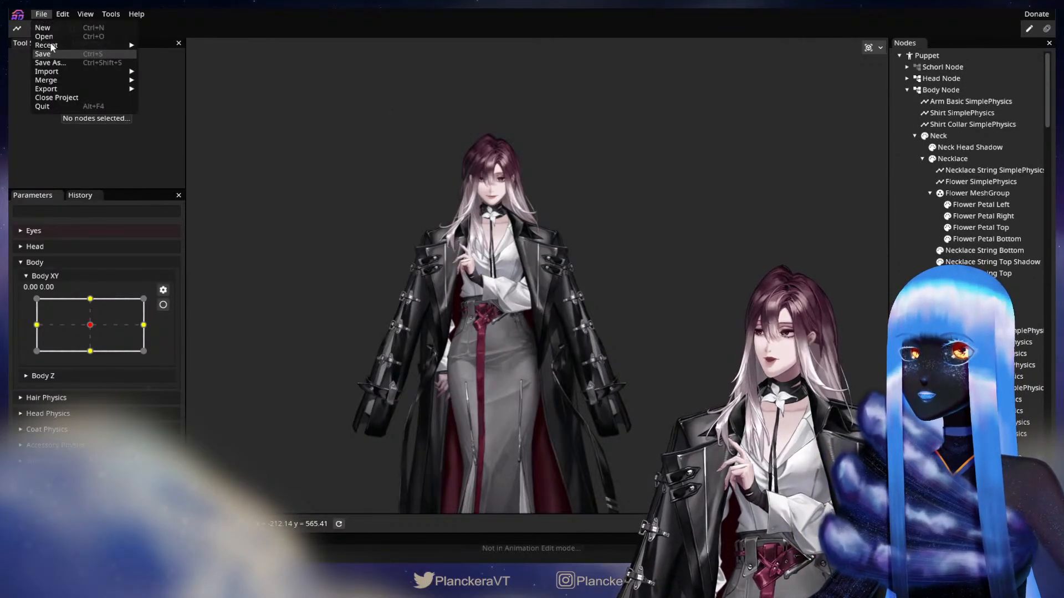
pyautogui.press('Return')
pyautogui.click(107, 15)
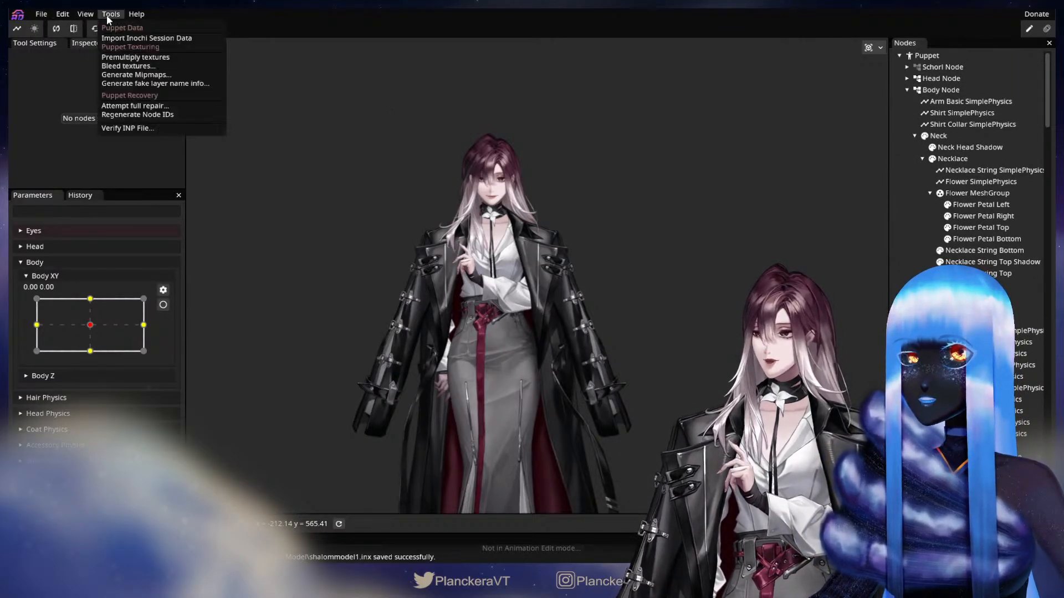
pyautogui.click(107, 15)
# Export the model as the Inochi2D puppet shalommodel1.inp with a 4096x4096 atlas resolution
pyautogui.click(39, 15)
pyautogui.moveTo(55, 90)
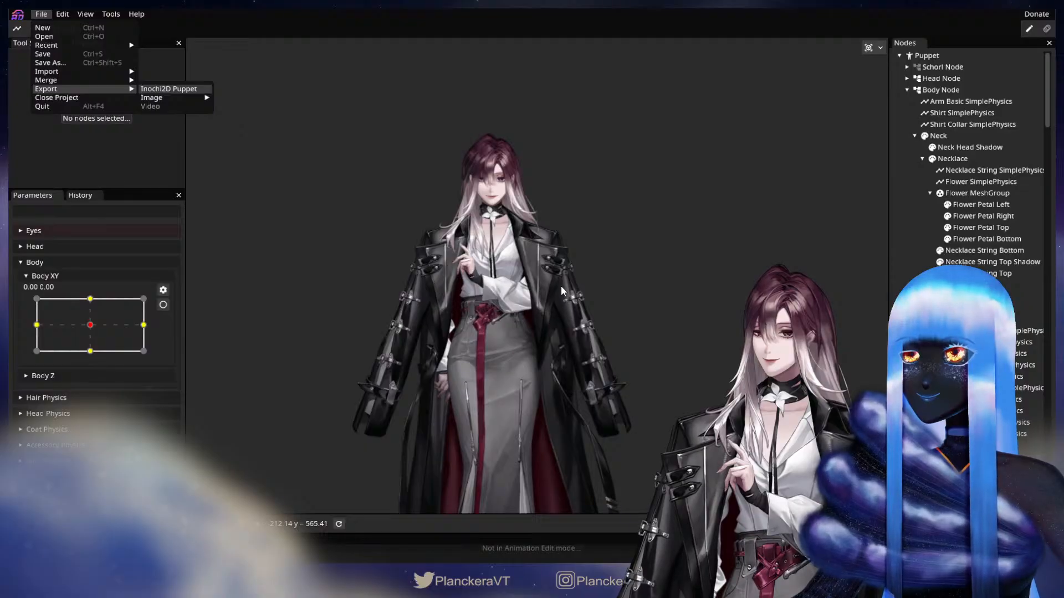
pyautogui.press('Return')
pyautogui.click(572, 312)
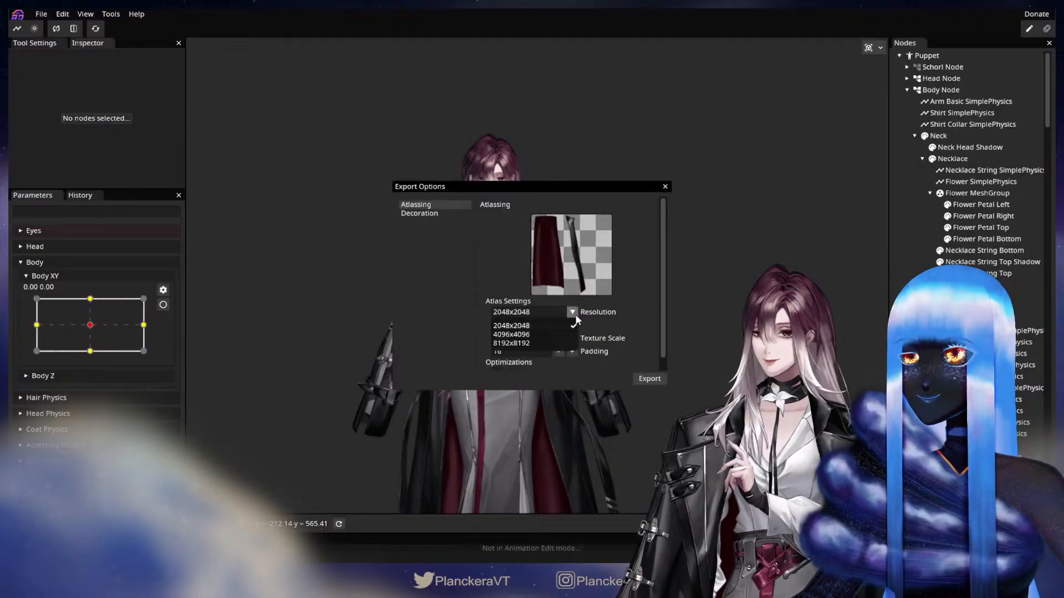
pyautogui.click(537, 334)
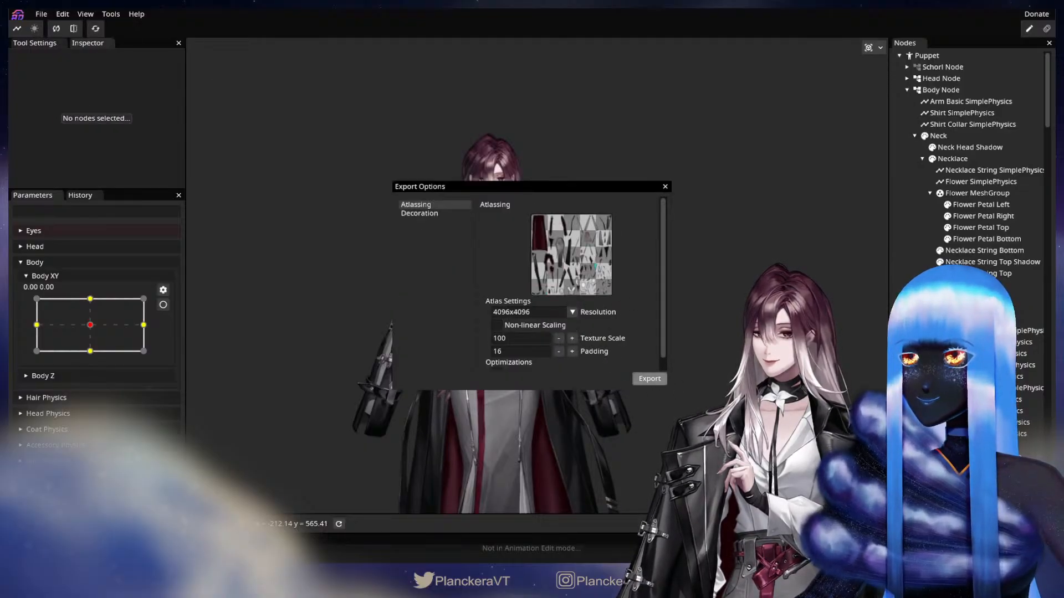
pyautogui.click(649, 378)
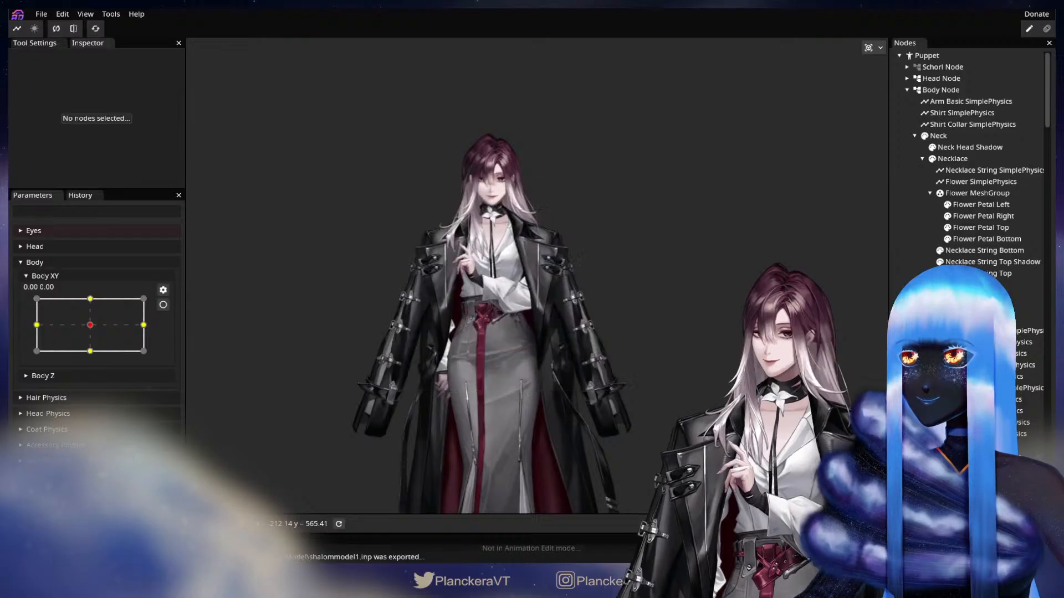
# Inspect the full figure and upper body while moving Body XY, ending at its 0.00, -1.00 position
pyautogui.scroll(-5, 553, 370)
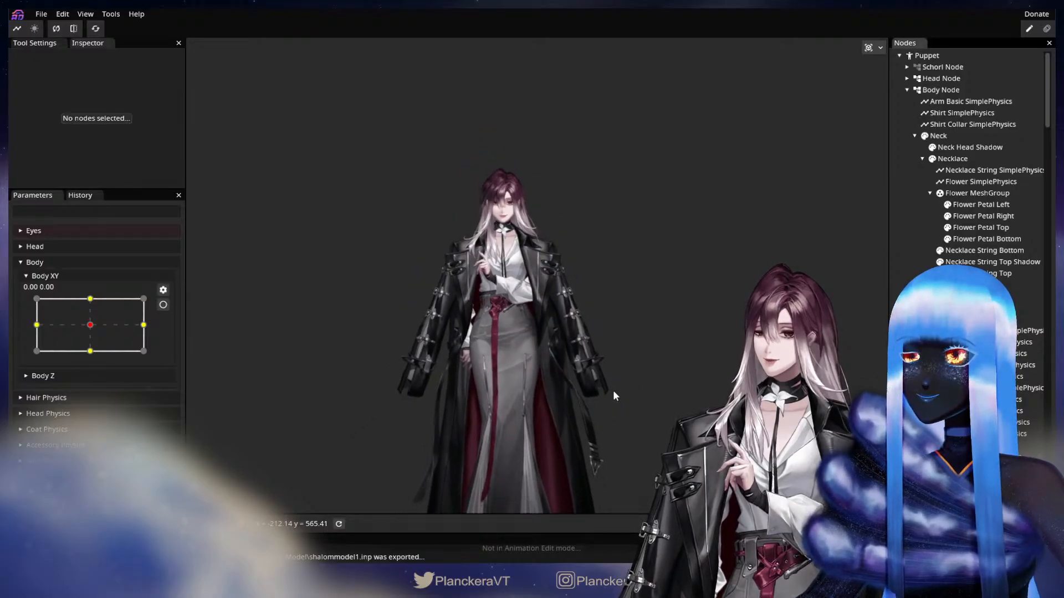
pyautogui.moveTo(595, 423); pyautogui.dragTo(594, 346)
pyautogui.moveTo(90, 327)
pyautogui.mouseDown()
pyautogui.moveTo(127, 320)
pyautogui.moveTo(109, 332)
pyautogui.moveTo(90, 319)
pyautogui.moveTo(124, 327)
pyautogui.moveTo(58, 317)
pyautogui.moveTo(86, 306)
pyautogui.moveTo(73, 312)
pyautogui.moveTo(115, 319)
pyautogui.moveTo(93, 324)
pyautogui.mouseUp()
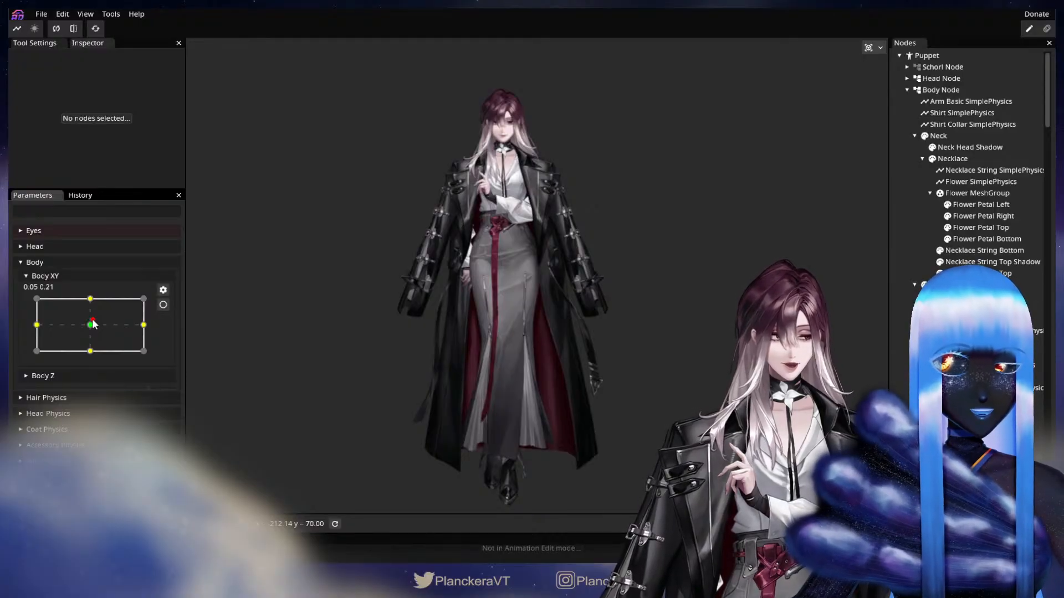
pyautogui.scroll(5, 543, 331)
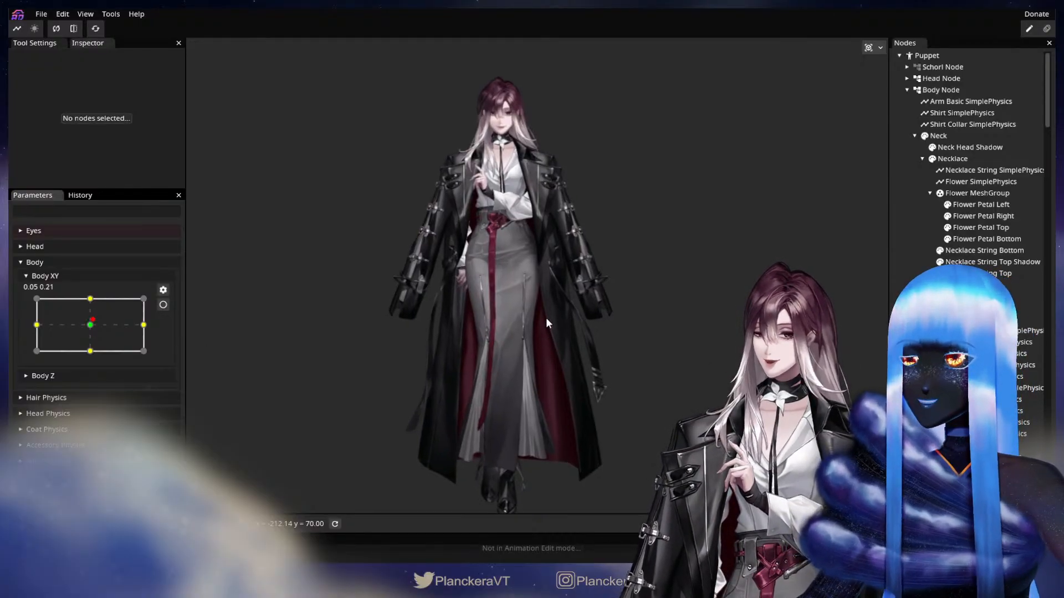
pyautogui.scroll(4, 547, 315)
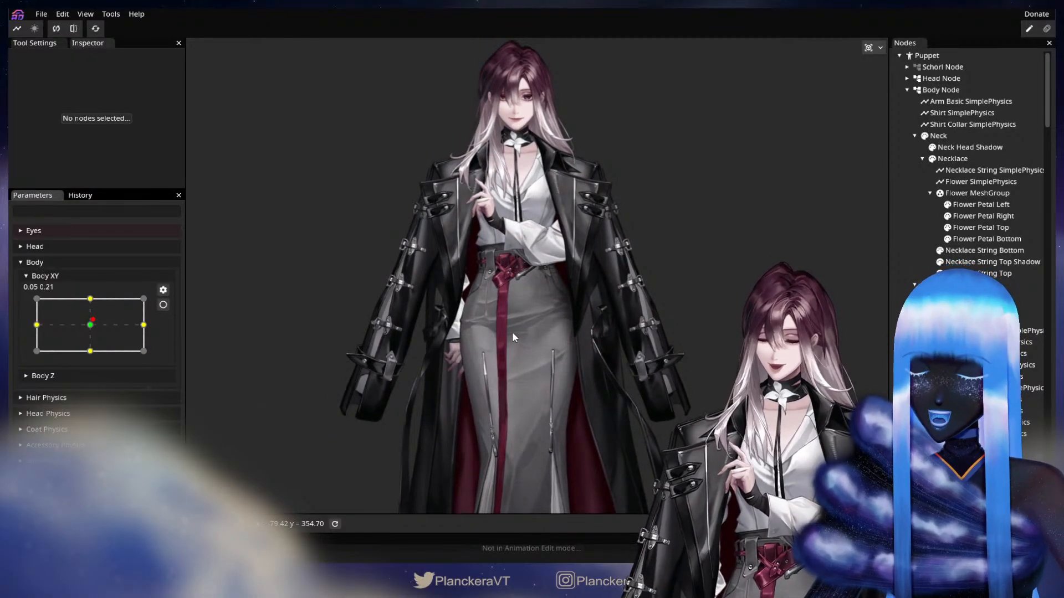
pyautogui.moveTo(499, 308); pyautogui.dragTo(500, 382)
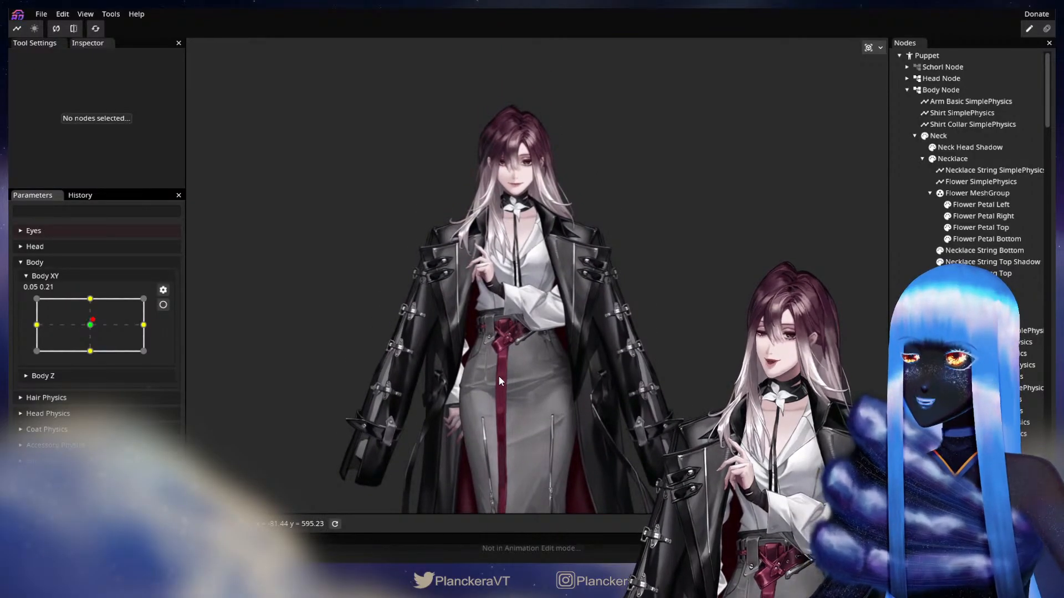
pyautogui.scroll(3, 498, 376)
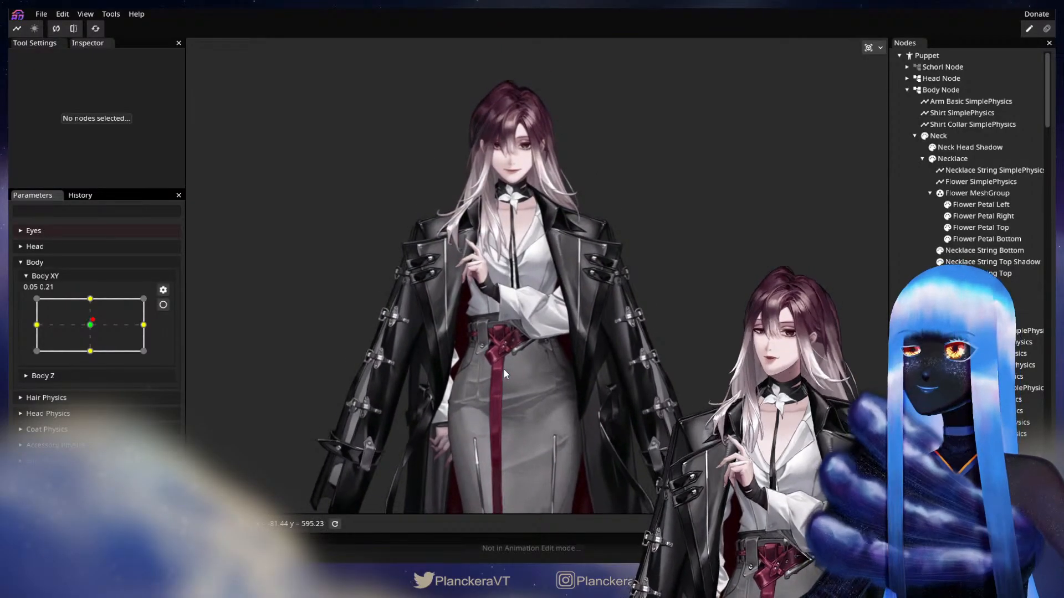
pyautogui.scroll(4, 503, 371)
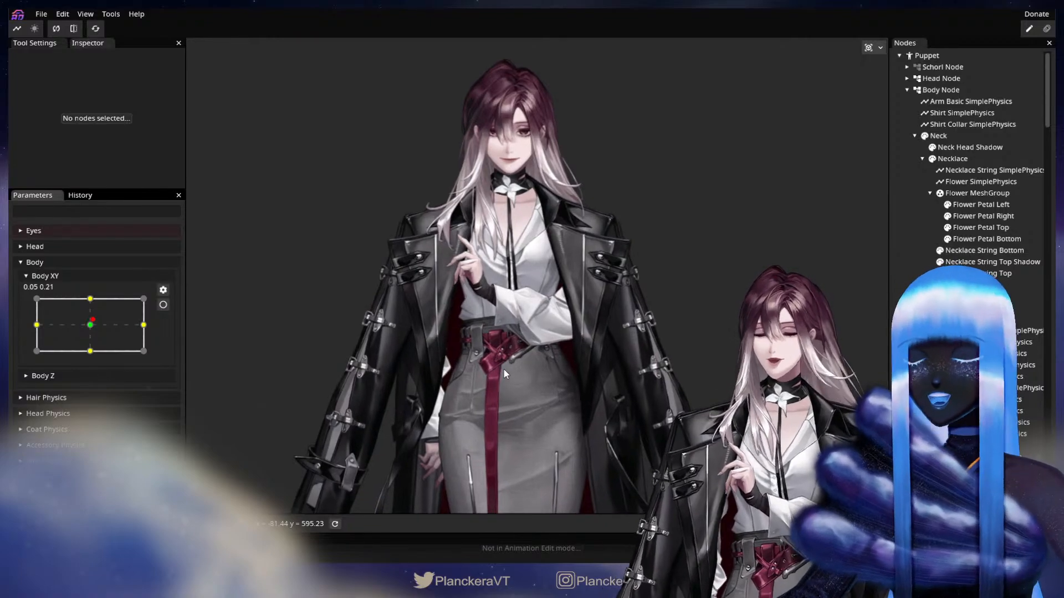
pyautogui.moveTo(490, 300); pyautogui.dragTo(495, 392)
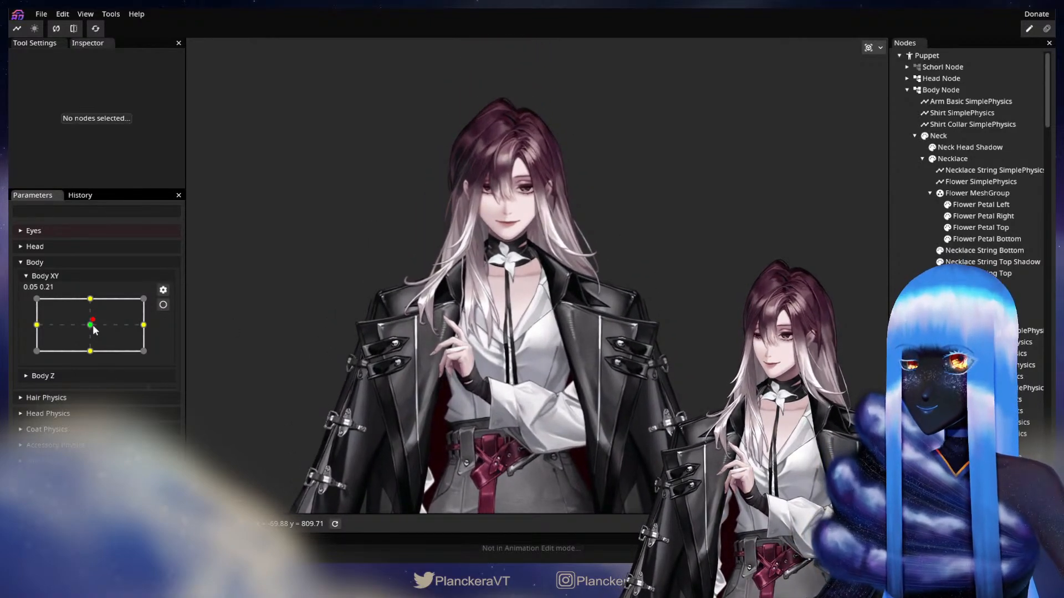
pyautogui.moveTo(94, 330); pyautogui.dragTo(85, 354)
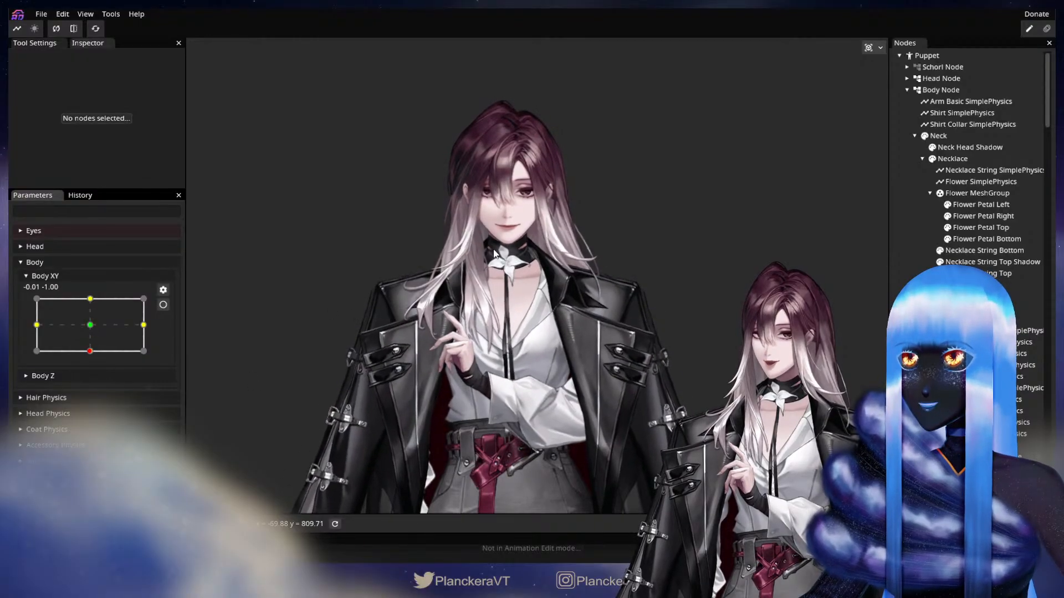
# Expand the Head Node to reach the right eye's physics nodes and arm Body XY at the 0.00, -1.00 keypoint
pyautogui.click(906, 78)
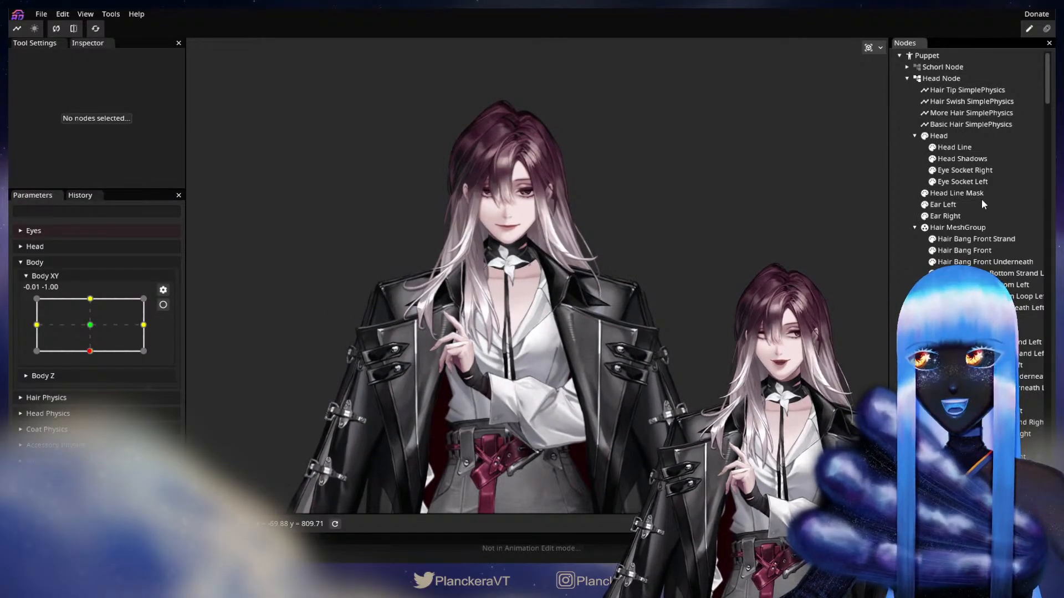
pyautogui.scroll(-5, 982, 198)
pyautogui.scroll(-9, 982, 247)
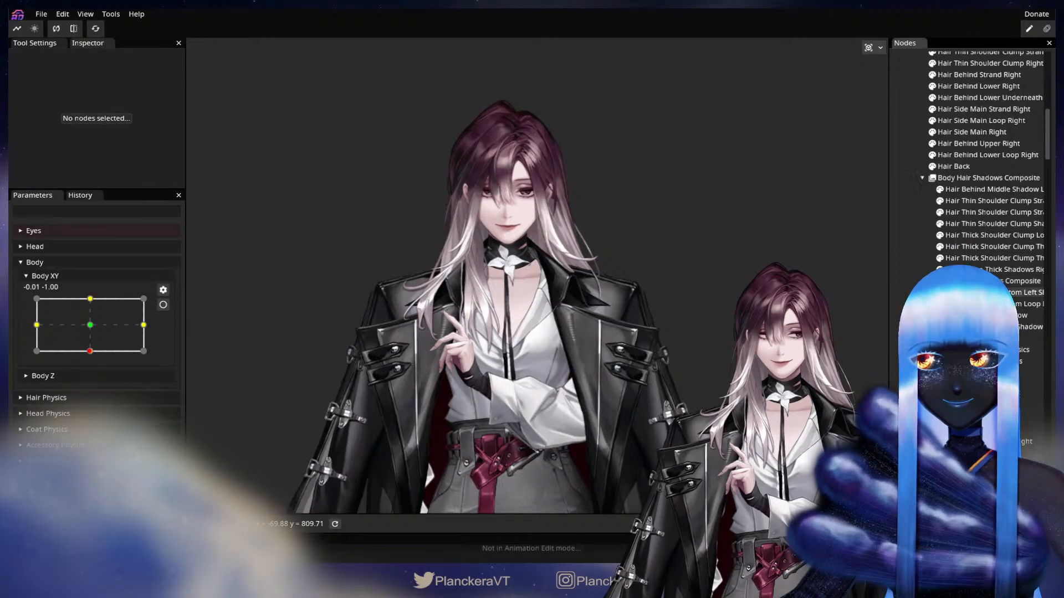
pyautogui.scroll(4, 874, 348)
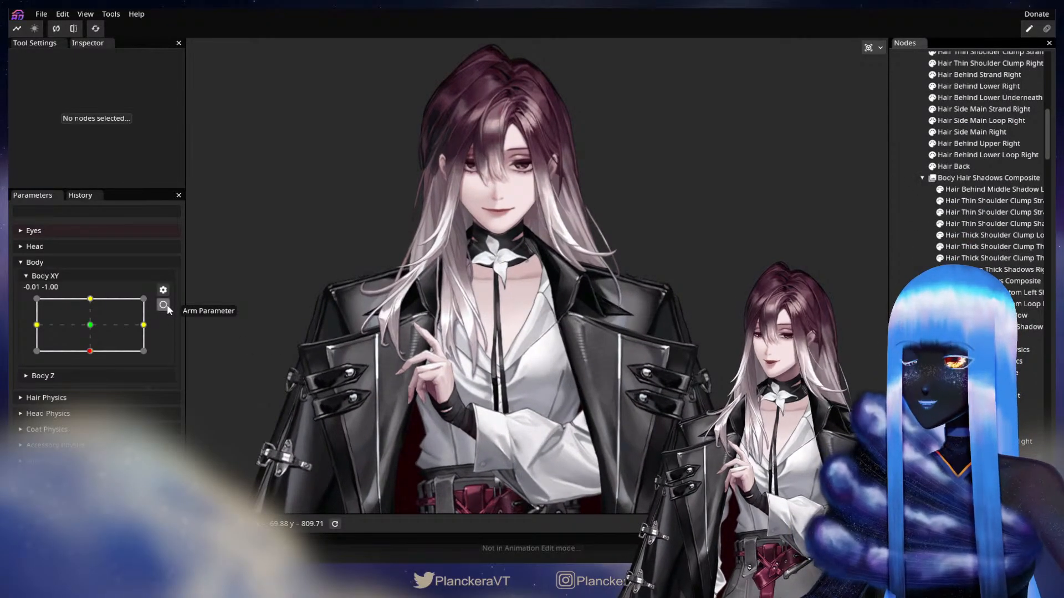
pyautogui.click(167, 304)
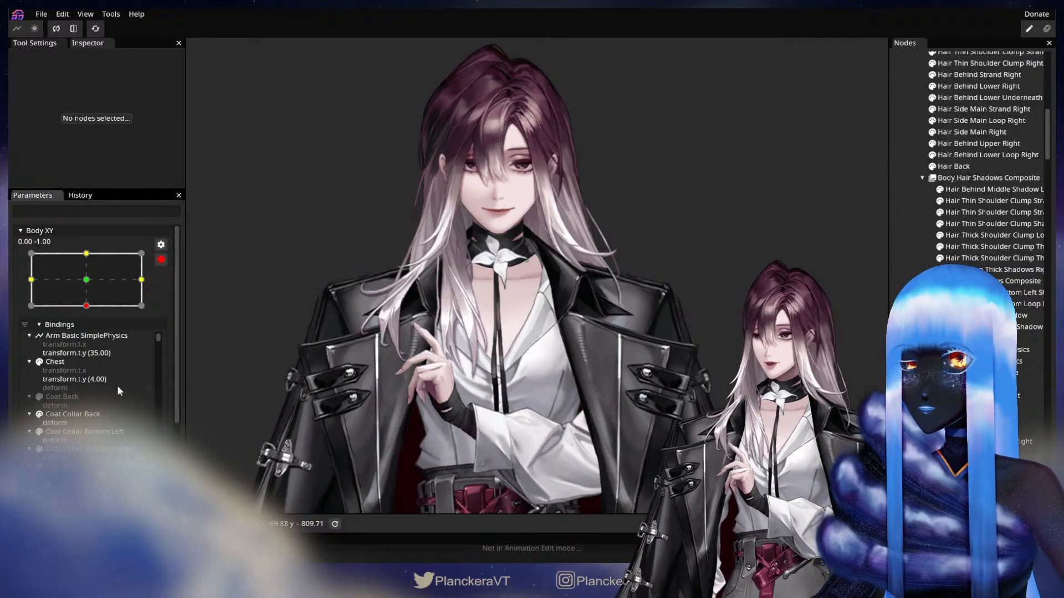
# Examine Body XY's bindings at the 0.00, -1.00 keypoint, from the coat collar physics through the sleeve nodes to the Head Node
pyautogui.scroll(-2, 123, 395)
pyautogui.scroll(-10, 117, 397)
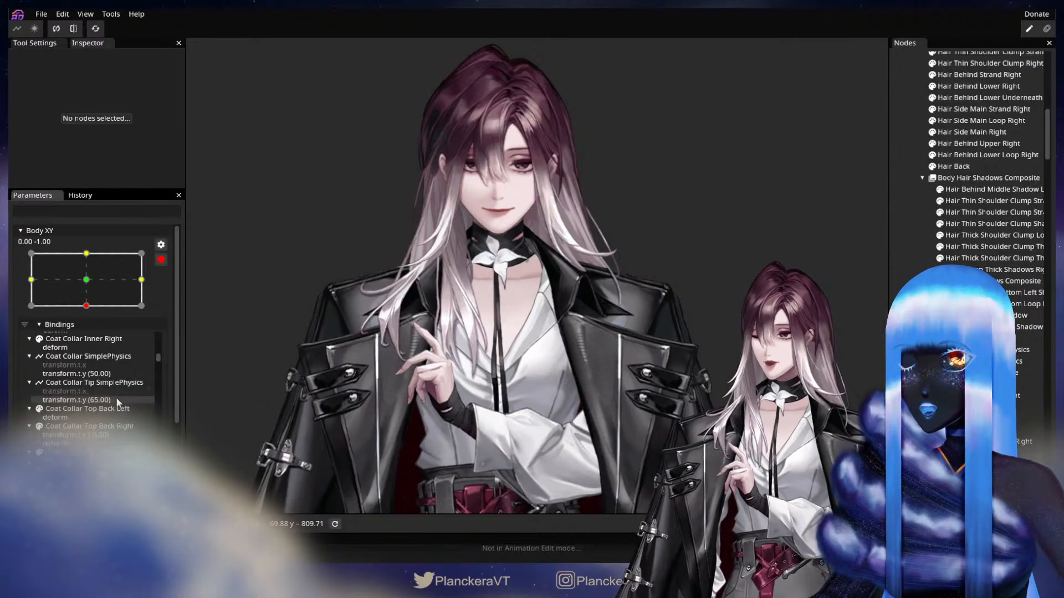
pyautogui.scroll(-10, 117, 400)
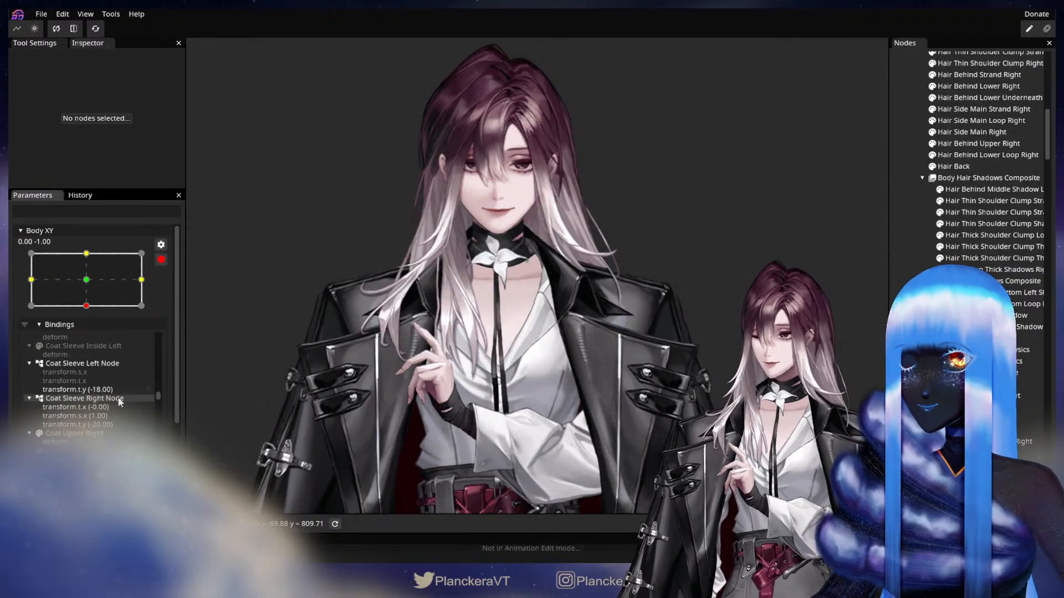
pyautogui.scroll(5, 117, 400)
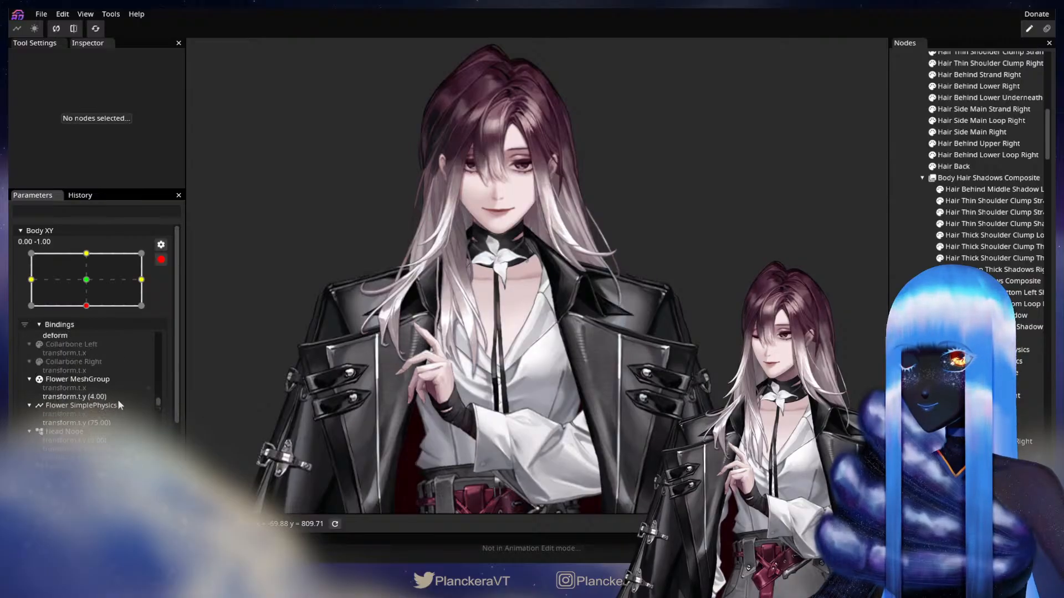
pyautogui.scroll(-2, 120, 399)
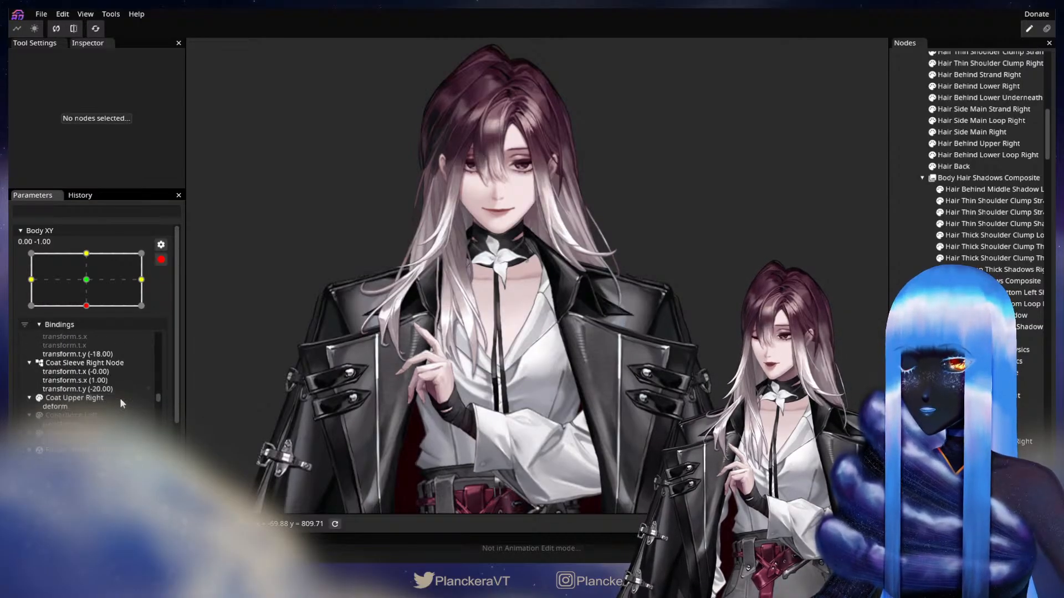
pyautogui.scroll(2, 120, 399)
pyautogui.moveTo(158, 392); pyautogui.dragTo(159, 394)
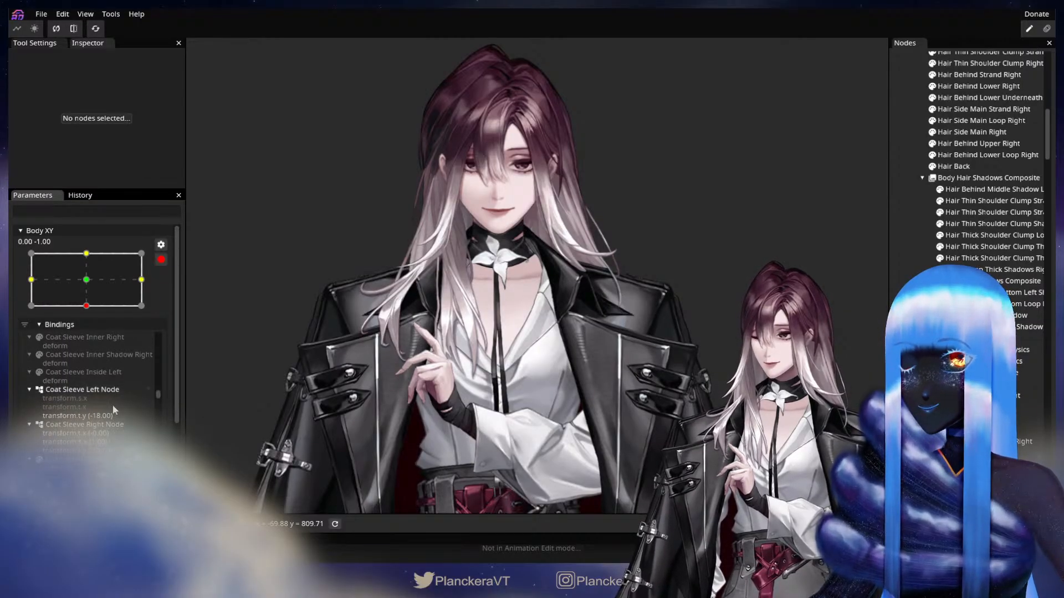
pyautogui.scroll(-3, 114, 404)
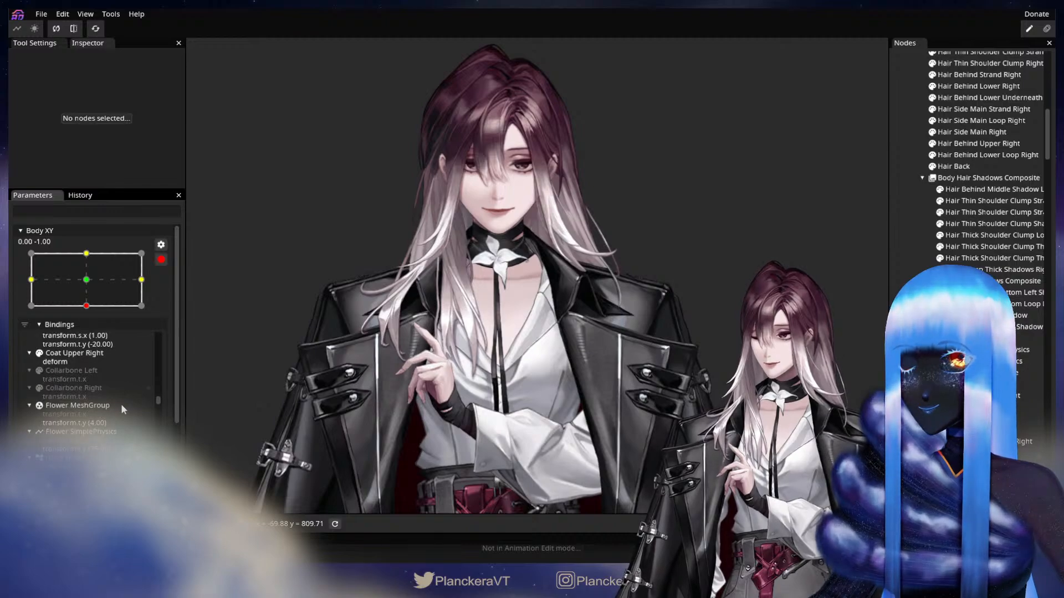
pyautogui.scroll(-3, 121, 407)
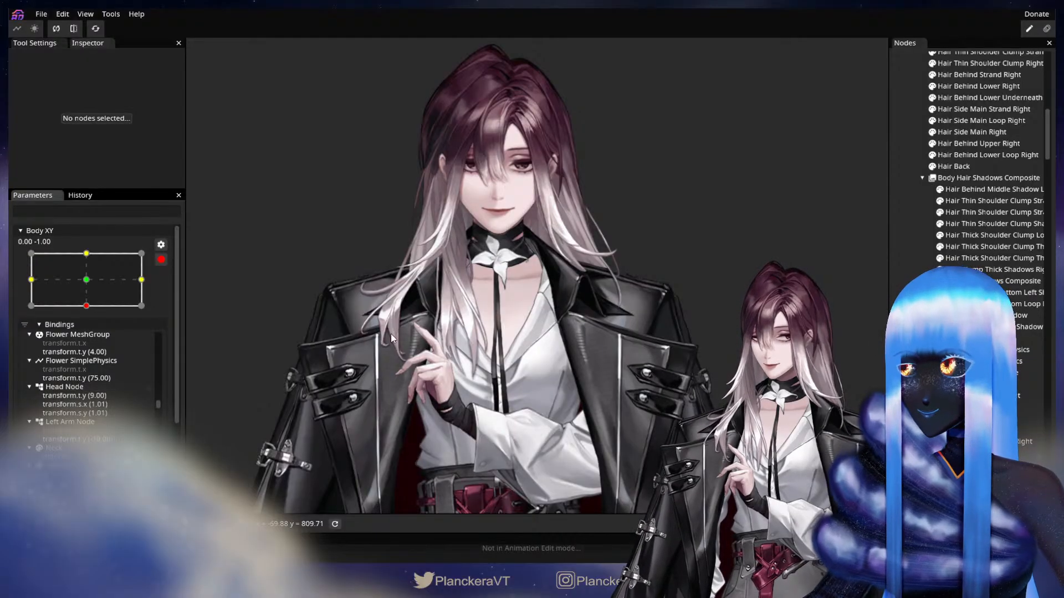
# Set Right Eyeball SimplePhysics' Y translation to -9.00 at Body XY's 0.00, -1.00 keypoint
pyautogui.click(980, 350)
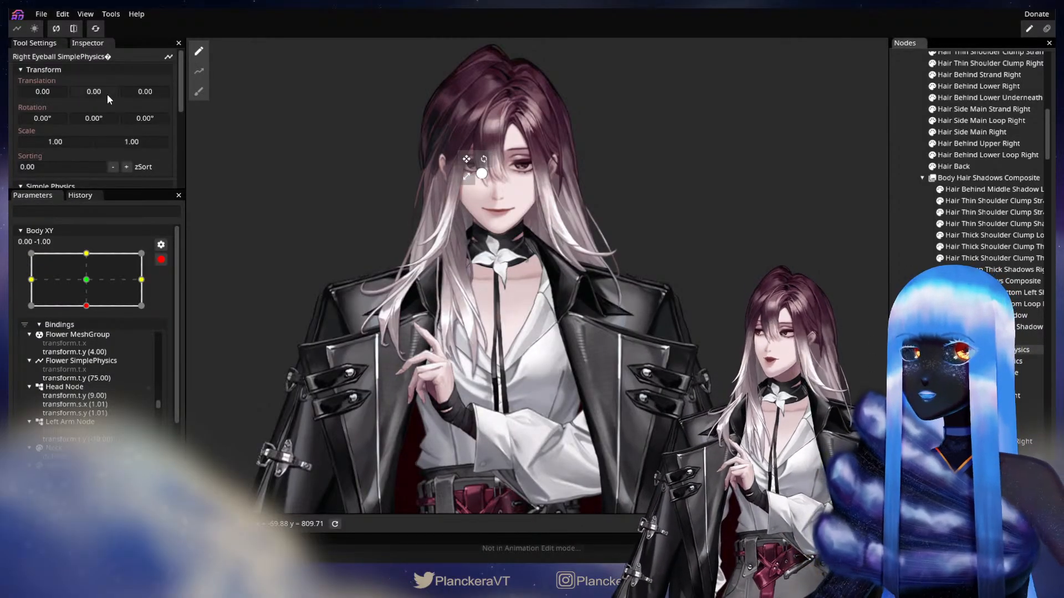
pyautogui.moveTo(107, 94); pyautogui.dragTo(101, 95)
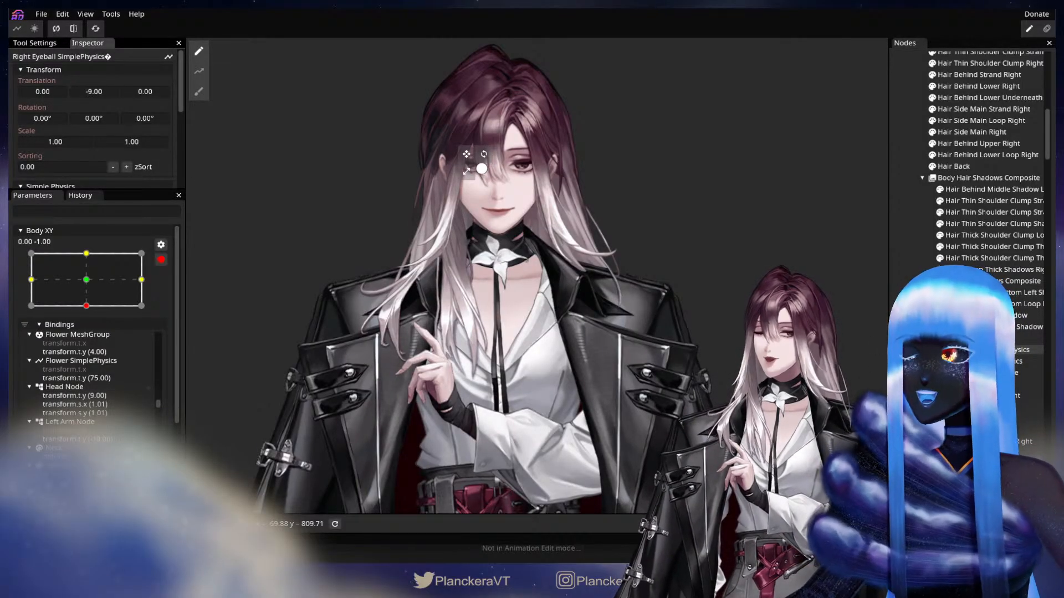
pyautogui.click(786, 310)
# Try a Y translation of -9.00 on Right Blink SimplePhysics, test it by moving Body XY, and re-arm the 0.00, -1.00 keypoint
pyautogui.click(992, 361)
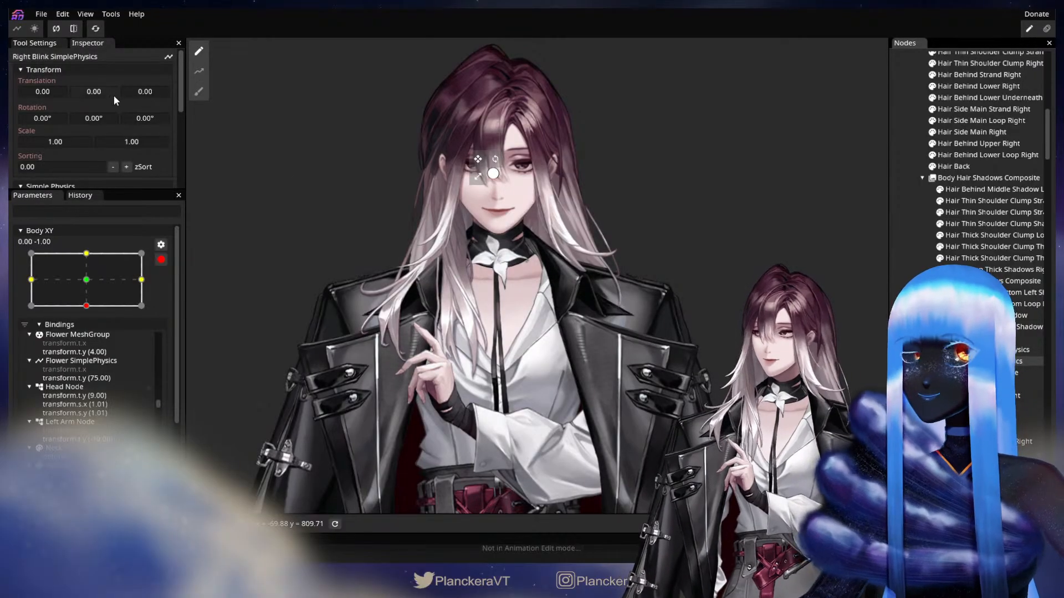
pyautogui.moveTo(108, 94); pyautogui.dragTo(102, 94)
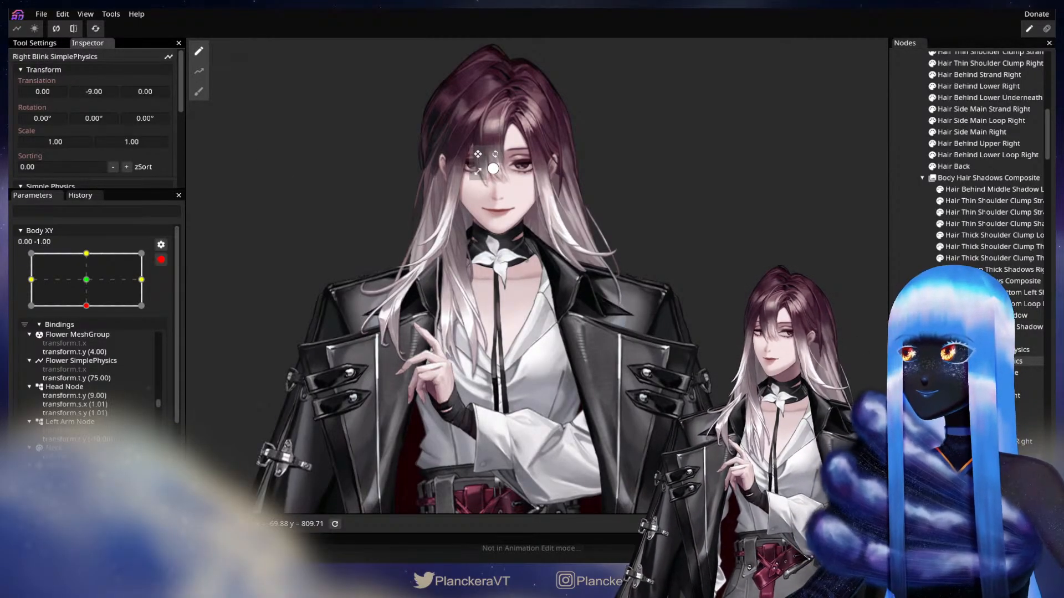
pyautogui.click(246, 242)
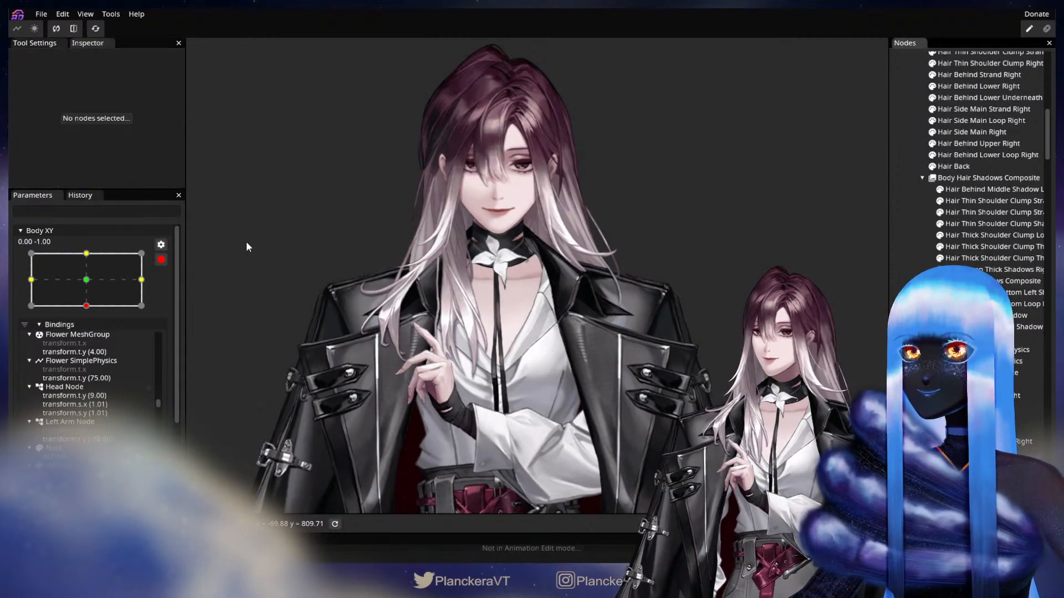
pyautogui.click(161, 258)
pyautogui.moveTo(107, 335); pyautogui.dragTo(87, 359)
pyautogui.click(163, 304)
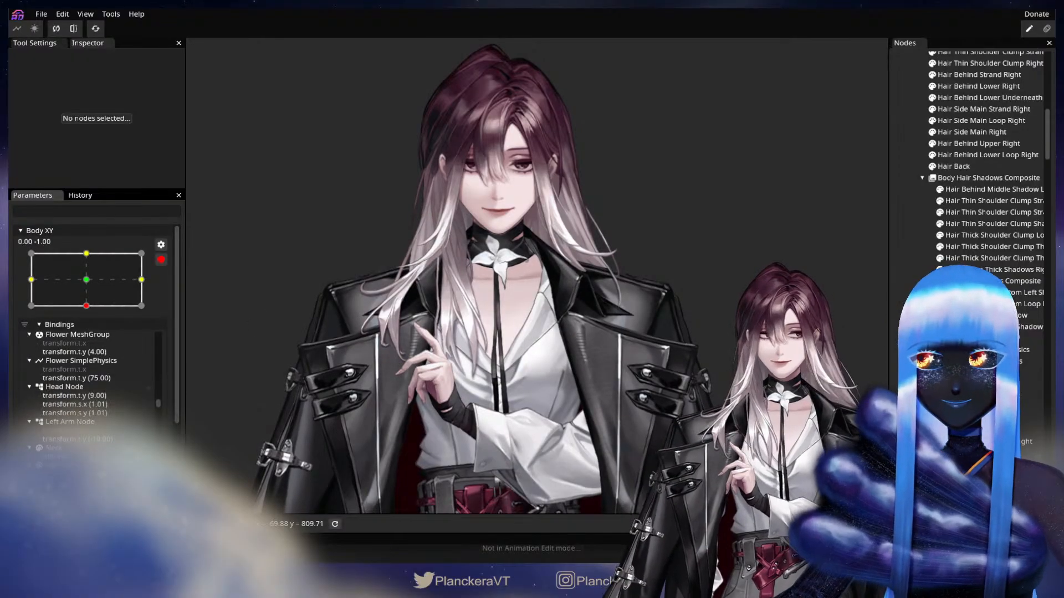
# Reset Right Blink SimplePhysics' Y translation to 0.00, finish keypoint editing, deselect it and test Body XY's downward motion
pyautogui.click(986, 361)
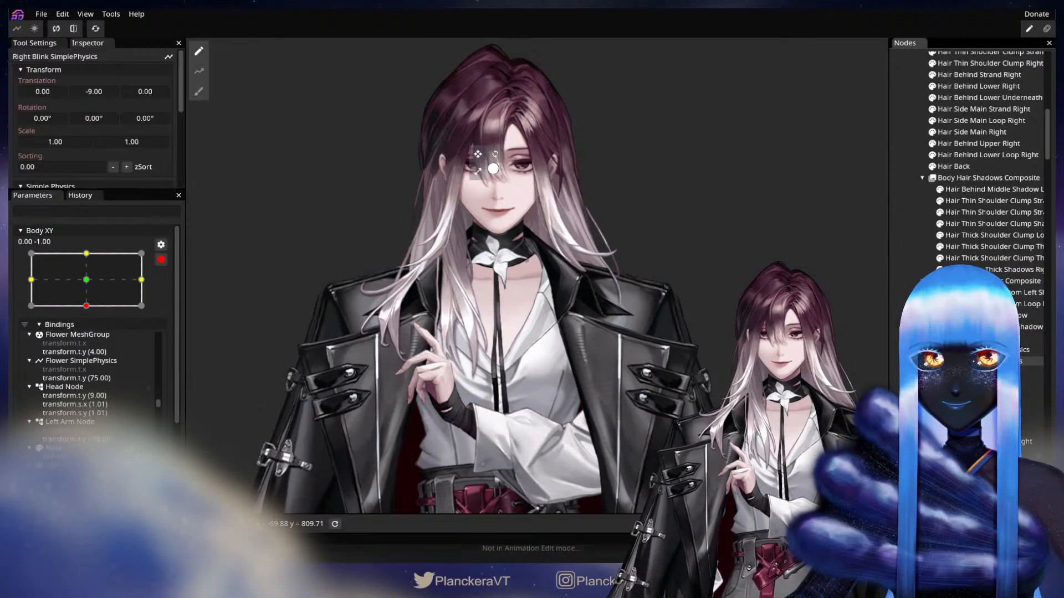
pyautogui.click(101, 95)
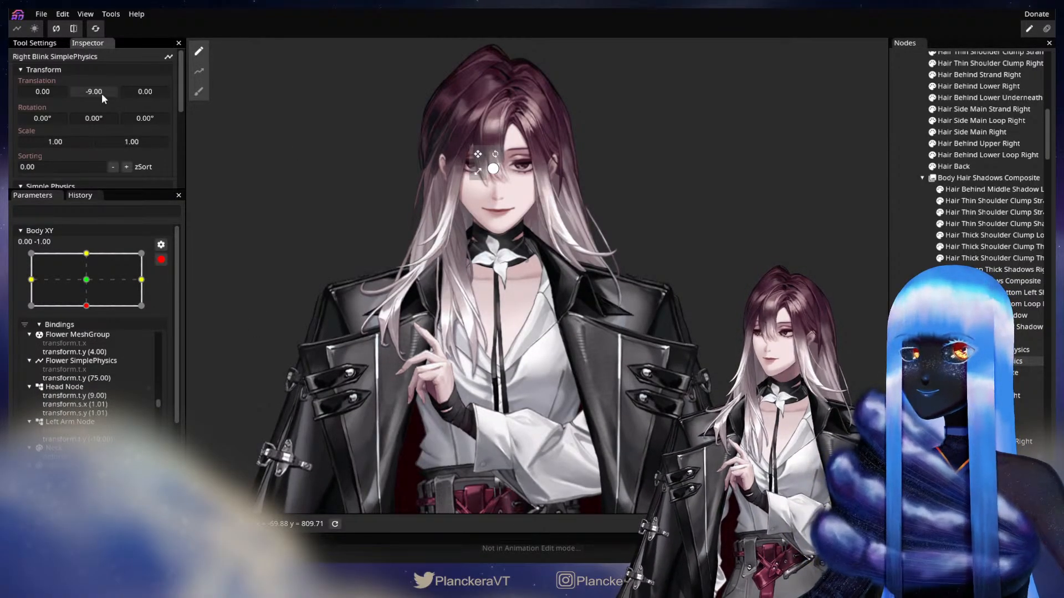
pyautogui.moveTo(102, 93); pyautogui.dragTo(106, 93)
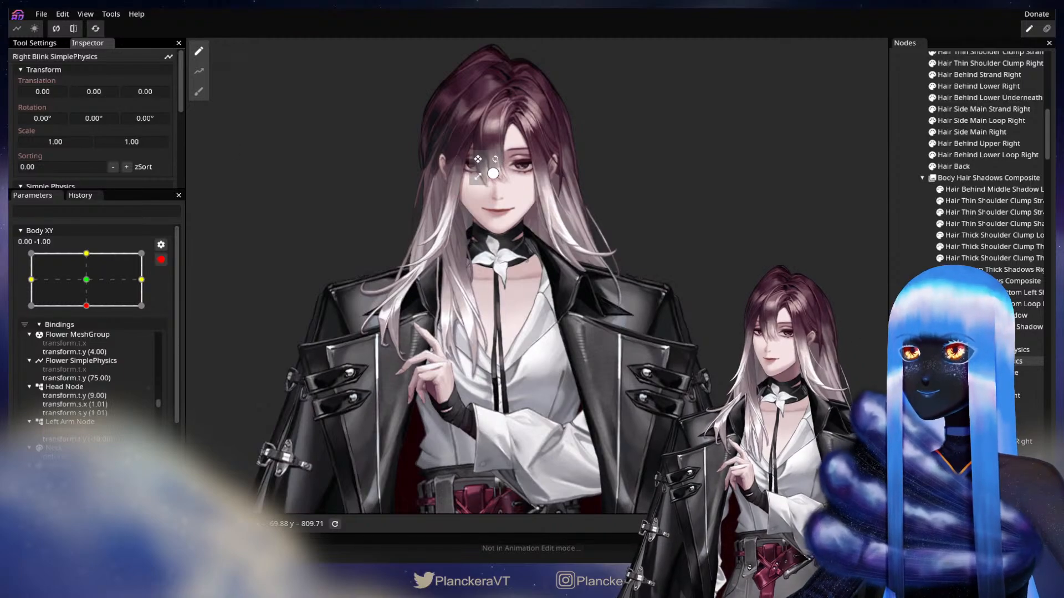
pyautogui.click(161, 260)
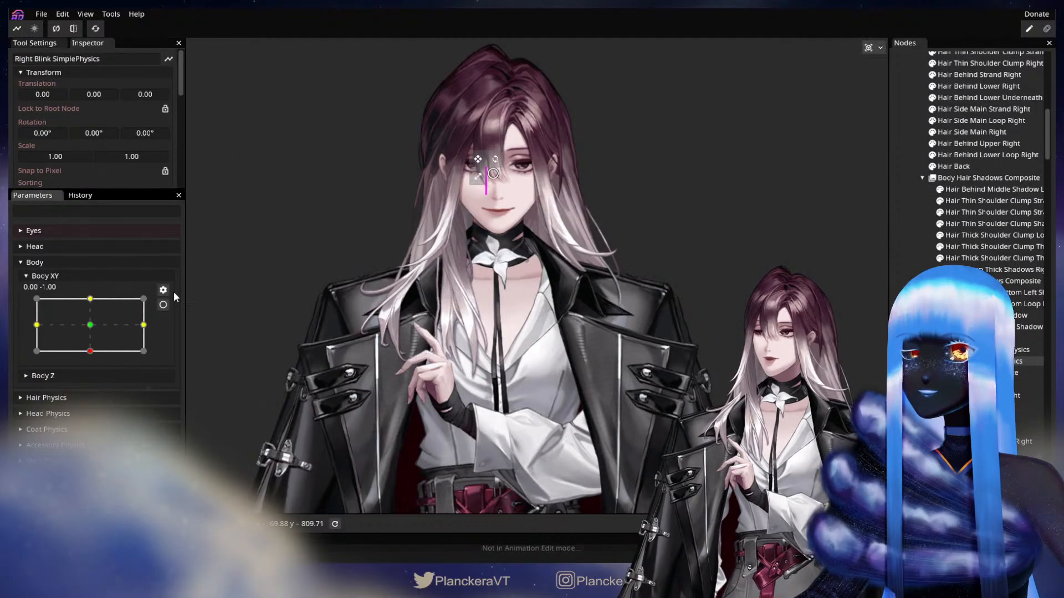
pyautogui.press('Escape')
pyautogui.moveTo(90, 351)
pyautogui.mouseDown()
pyautogui.moveTo(90, 324)
pyautogui.moveTo(90, 361)
pyautogui.mouseUp()
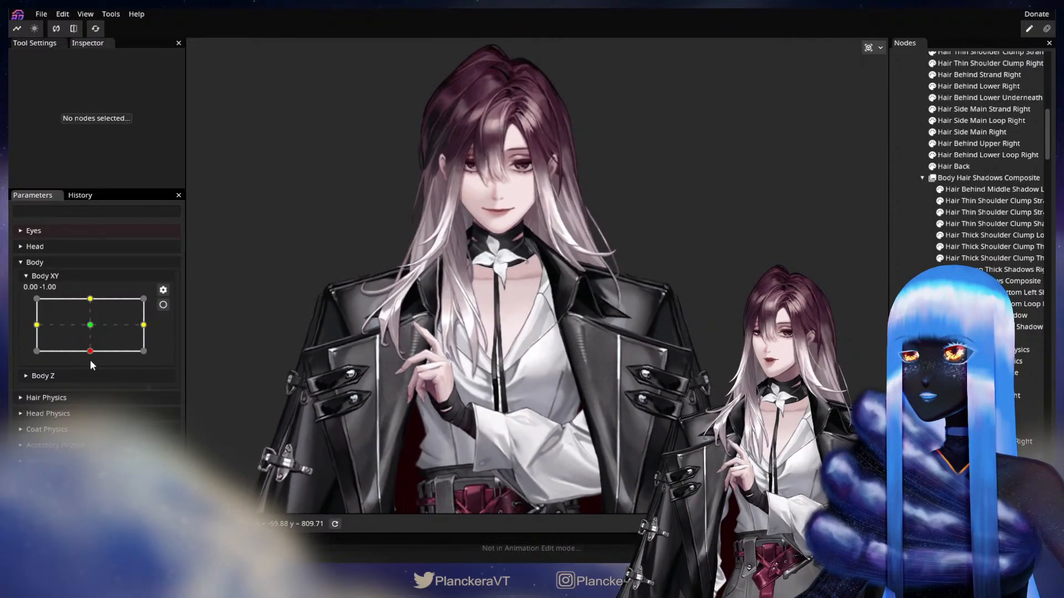
# Set Left Eyeball SimplePhysics' Y translation to -9.00 at Body XY's 0.00, -1.00 keypoint and finish keypoint editing
pyautogui.click(163, 305)
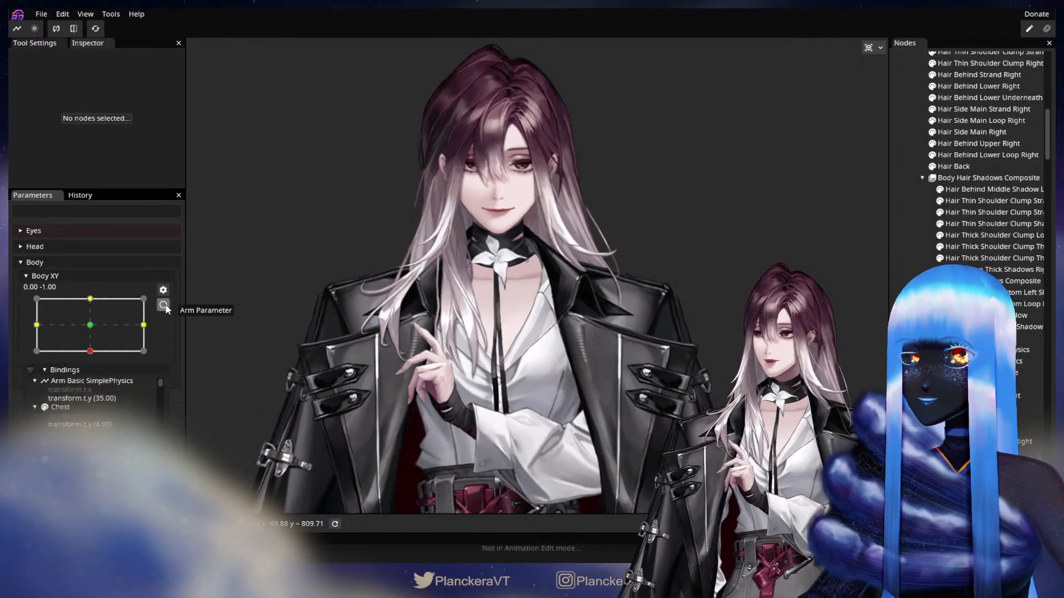
pyautogui.scroll(-6, 981, 166)
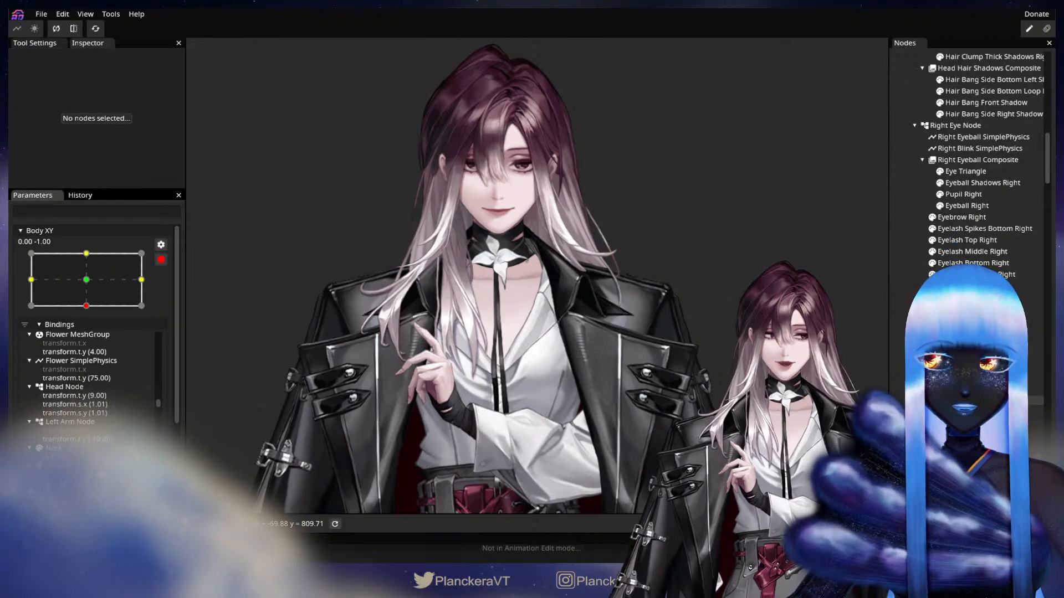
pyautogui.click(981, 343)
pyautogui.moveTo(98, 91); pyautogui.dragTo(93, 94)
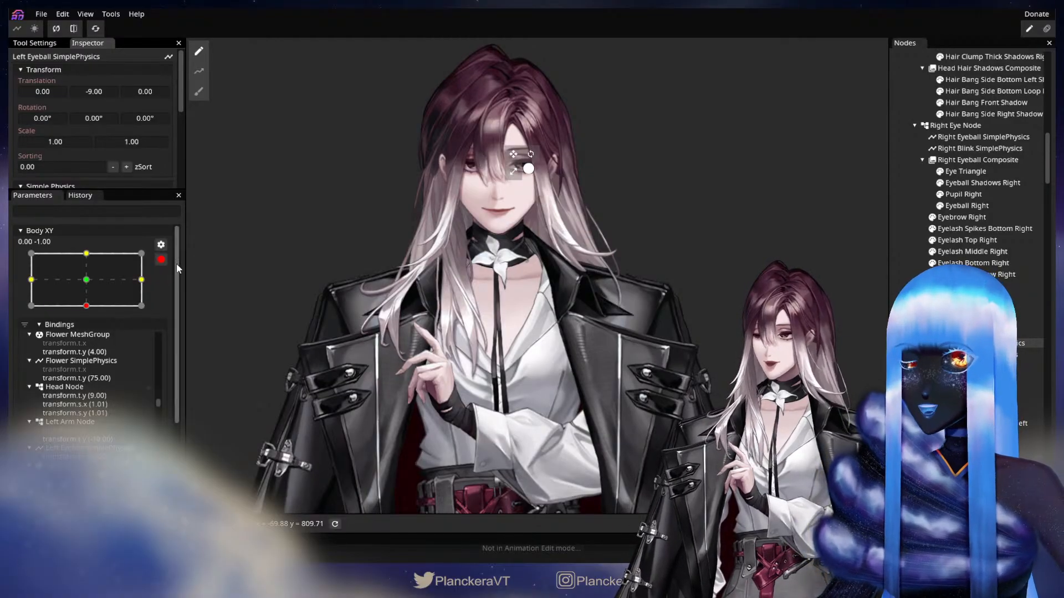
pyautogui.click(161, 259)
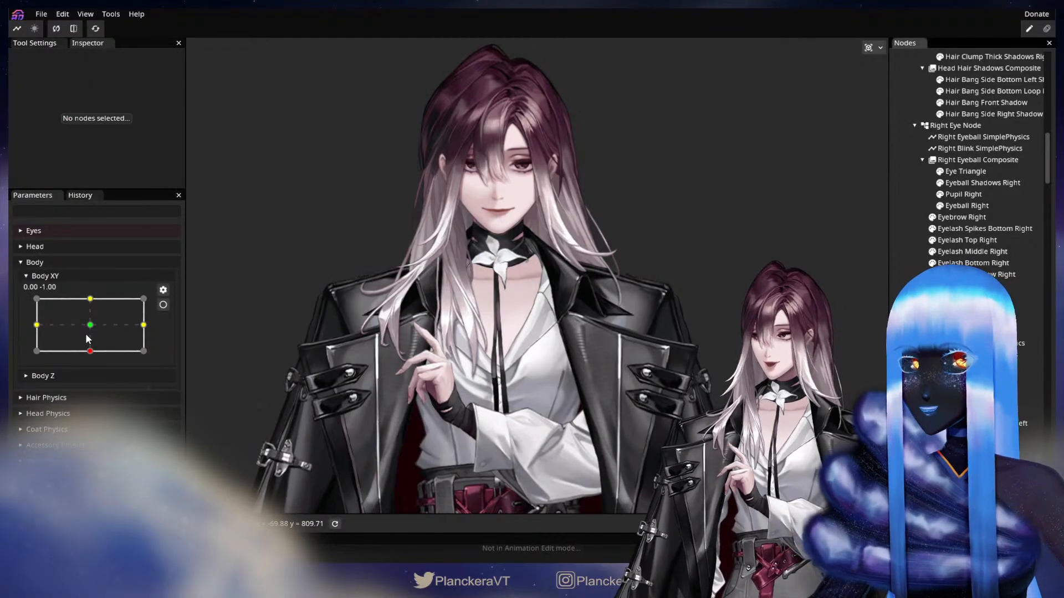
# Test the eyeball physics by moving Body XY around its downward keypoint and back to about 0.00, -0.02
pyautogui.click(91, 351)
pyautogui.moveTo(91, 351)
pyautogui.mouseDown()
pyautogui.moveTo(92, 330)
pyautogui.moveTo(90, 349)
pyautogui.mouseUp()
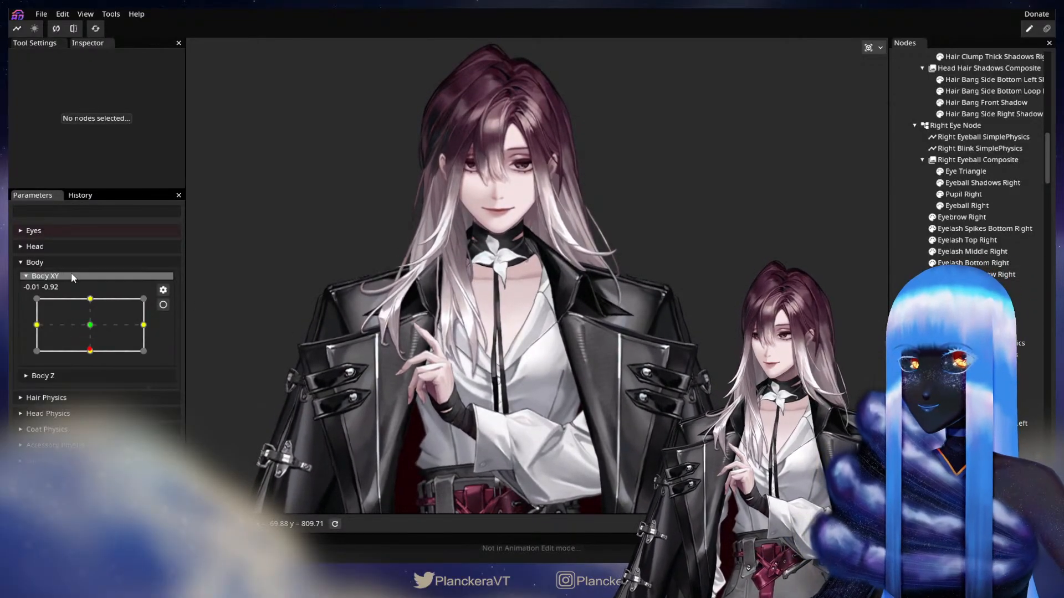
pyautogui.moveTo(85, 318); pyautogui.dragTo(91, 326)
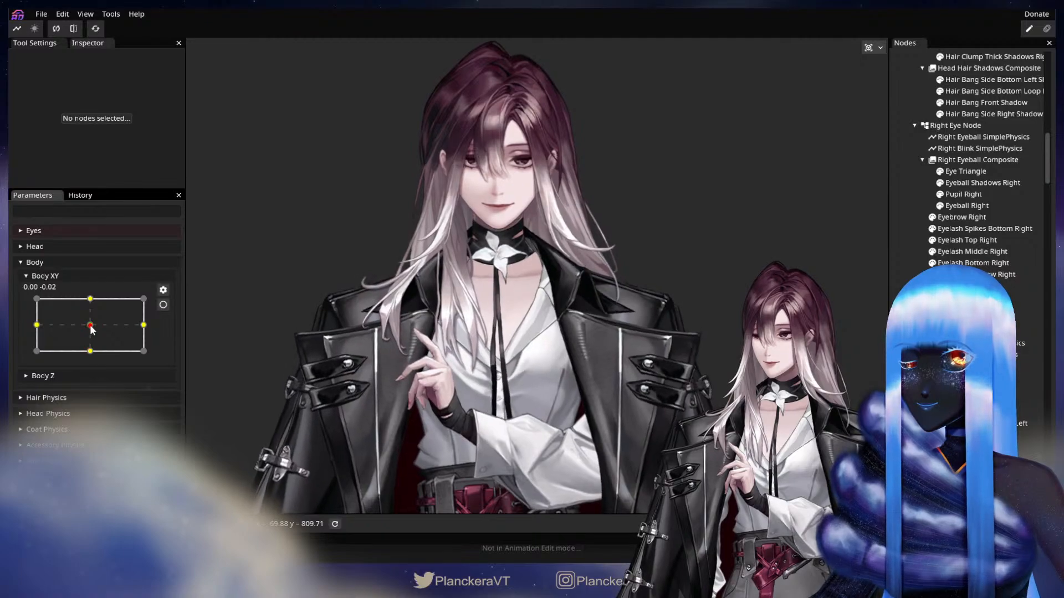
# Expand the Eyes parameter group and test the right and left eye blinks, leaving both at 1.00
pyautogui.click(55, 229)
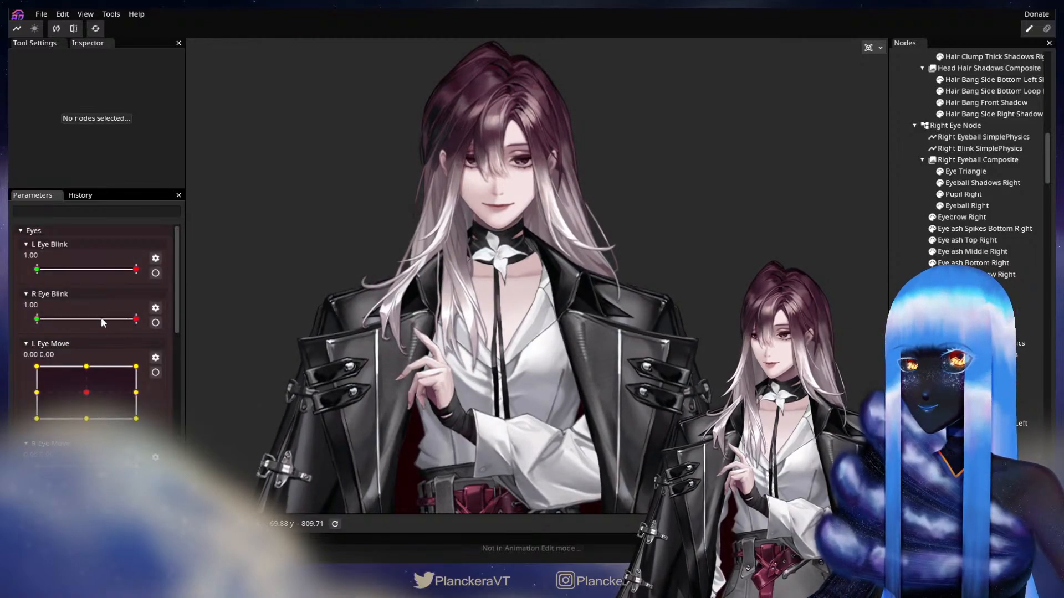
pyautogui.moveTo(100, 317); pyautogui.dragTo(182, 324)
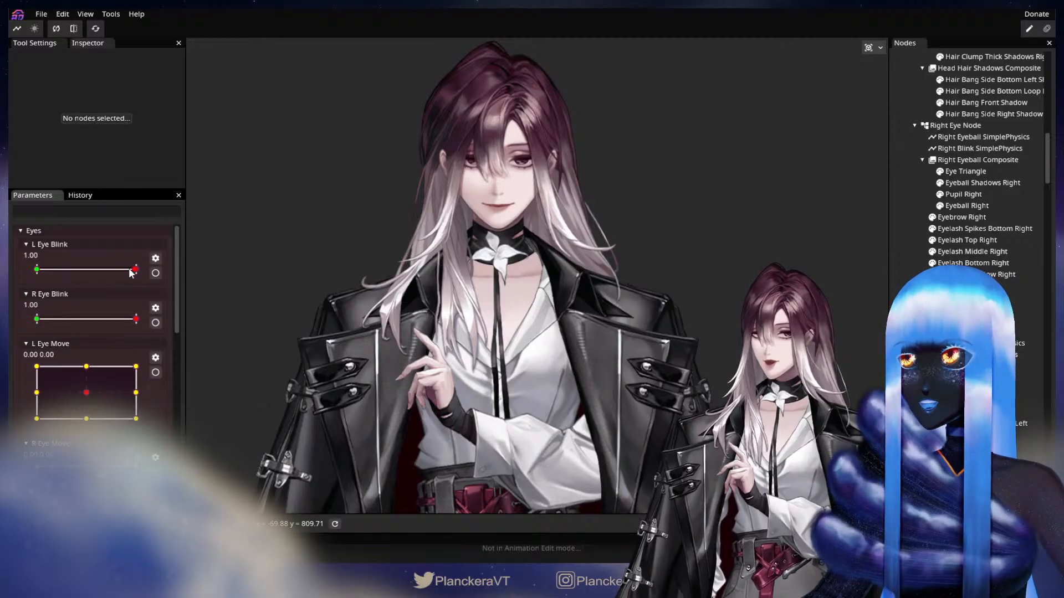
pyautogui.moveTo(129, 270); pyautogui.dragTo(155, 281)
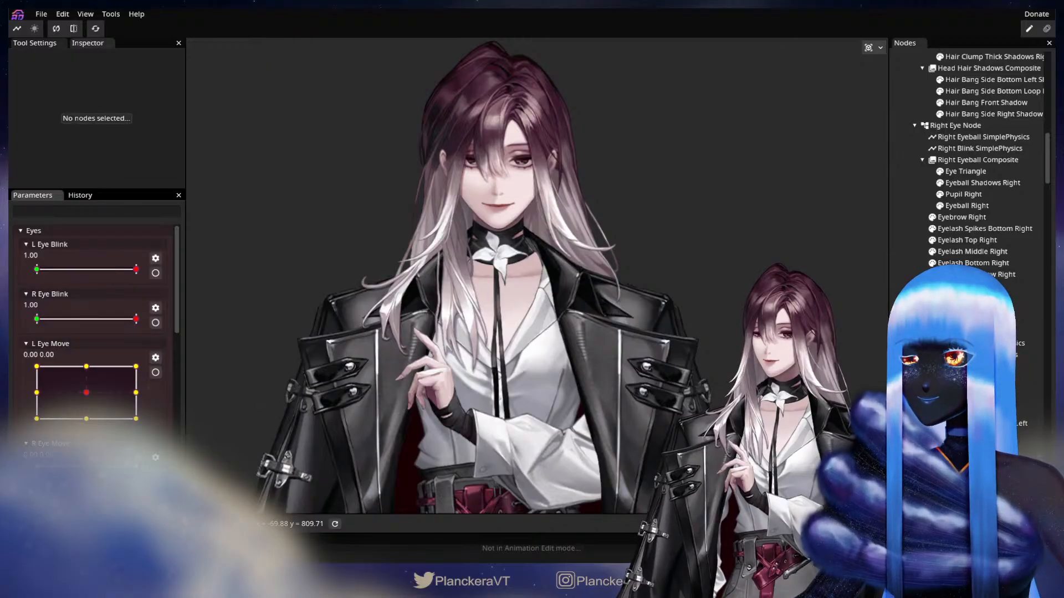
# Expand the Head parameter group, nudge Body XY near its centre, and turn Head XY sideways to about -1.00, 0.02
pyautogui.scroll(-1, 132, 435)
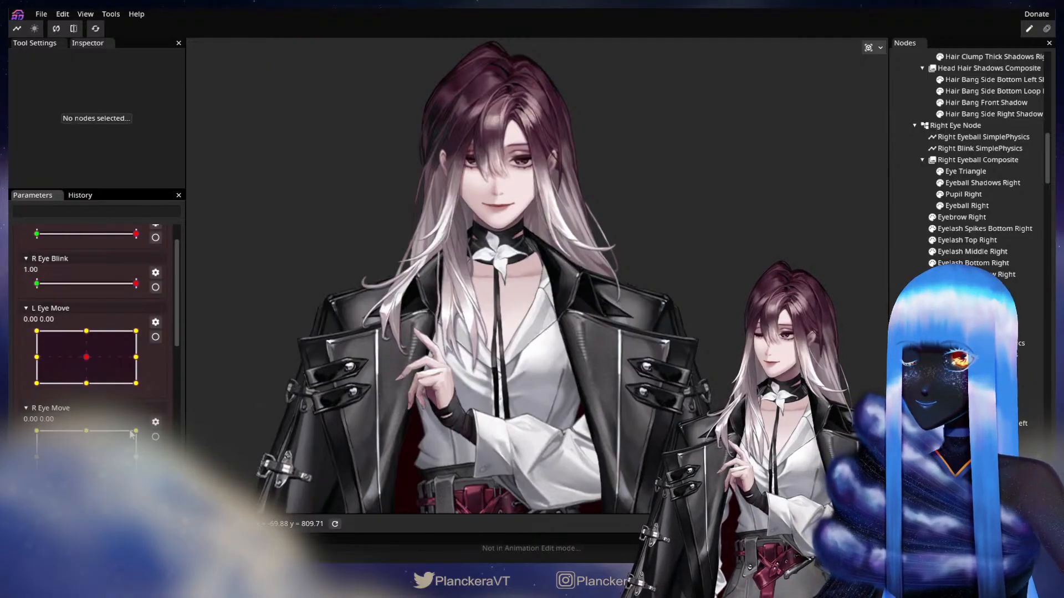
pyautogui.scroll(-8, 131, 435)
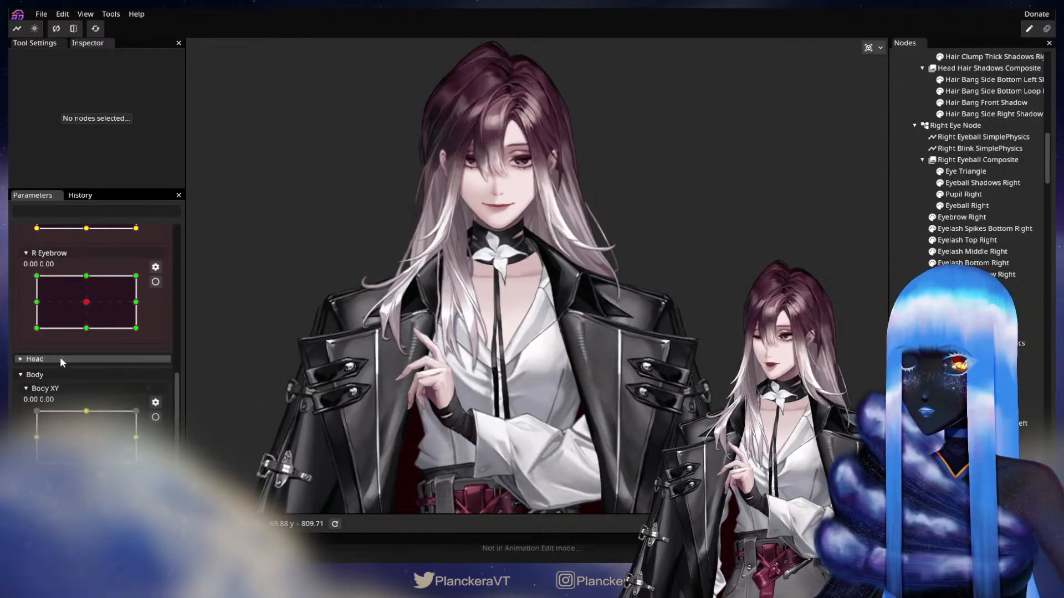
pyautogui.click(60, 359)
pyautogui.scroll(-4, 101, 377)
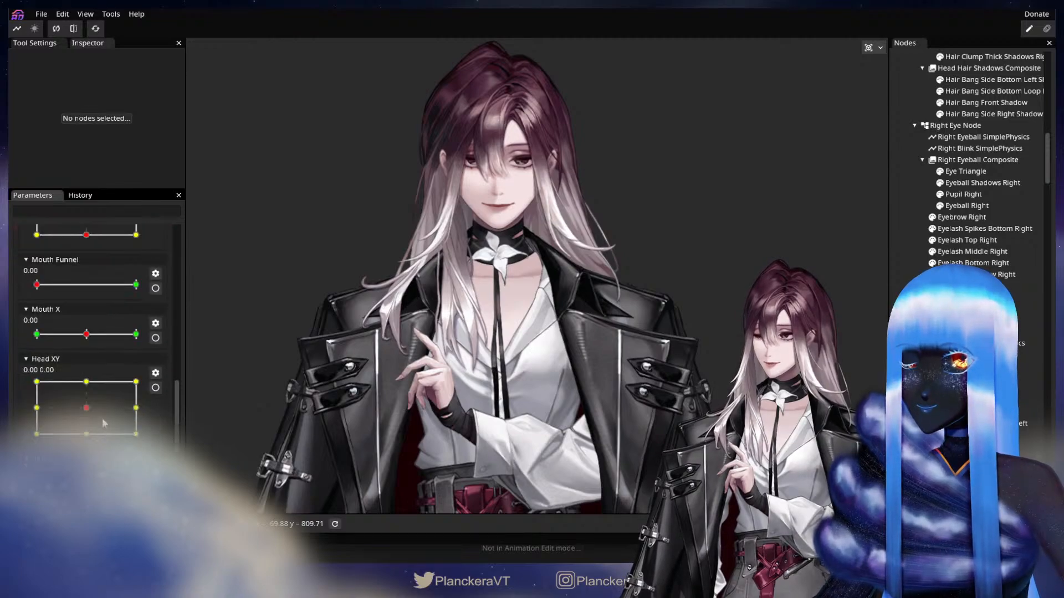
pyautogui.scroll(-5, 103, 419)
pyautogui.moveTo(86, 399); pyautogui.dragTo(85, 397)
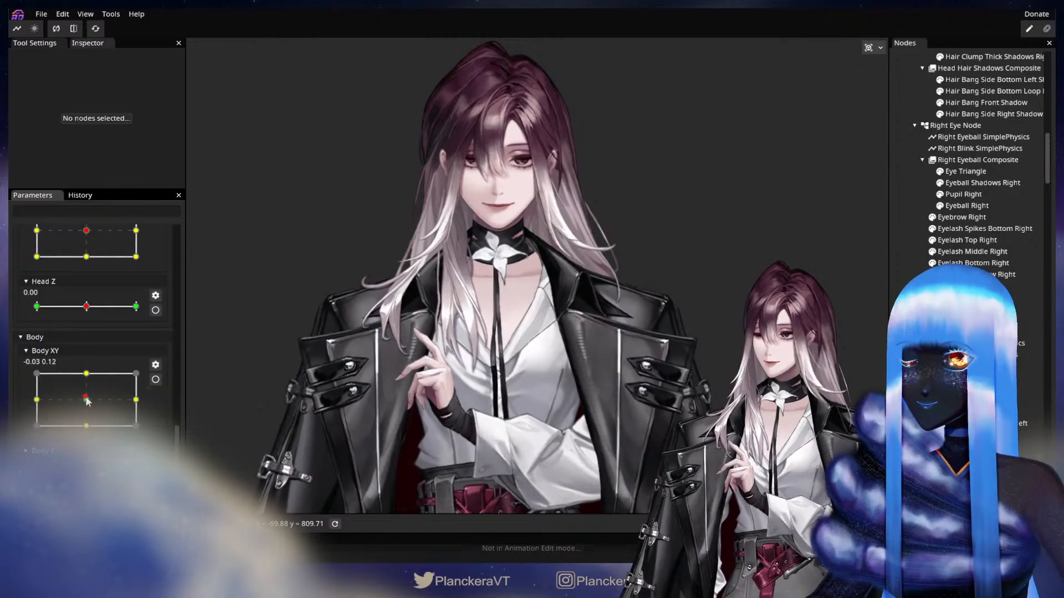
pyautogui.scroll(3, 87, 388)
pyautogui.moveTo(86, 302); pyautogui.dragTo(22, 301)
pyautogui.scroll(4, 119, 304)
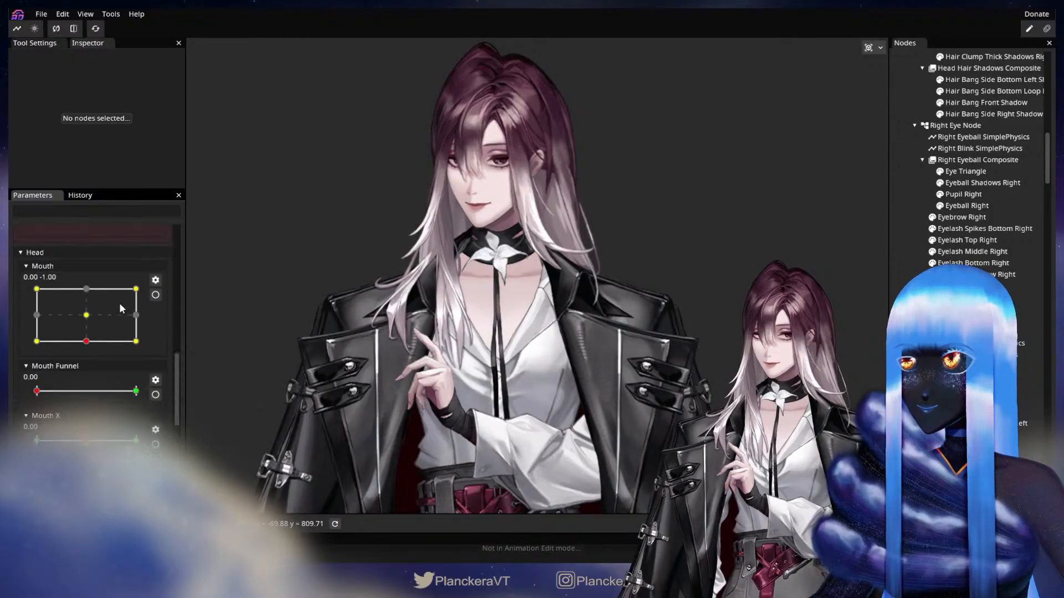
# Test L Eye Blink and R Eye Blink with the head turned, returning both parameters to 1.00
pyautogui.scroll(5, 111, 305)
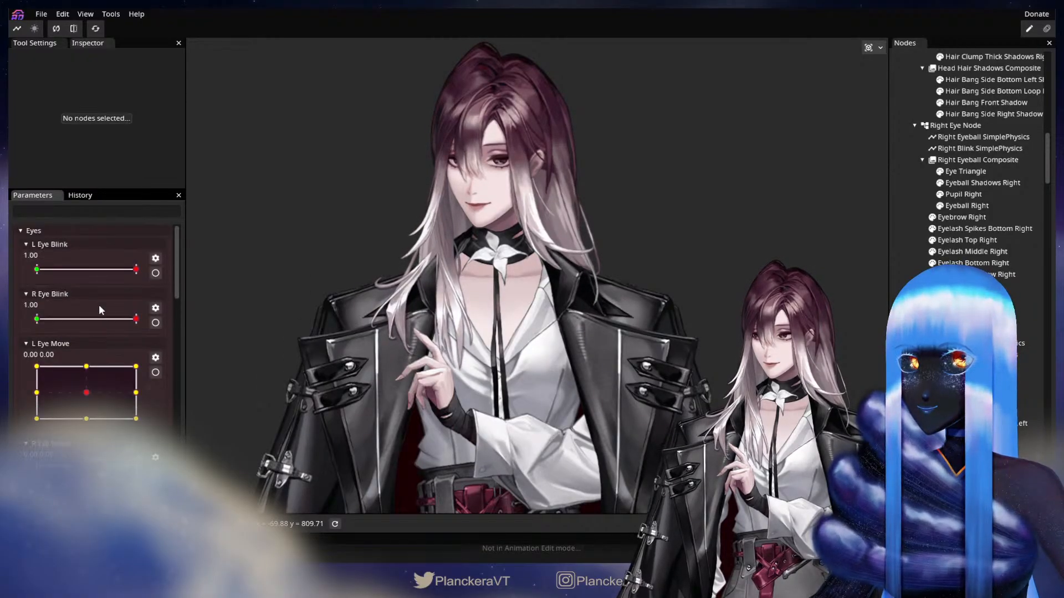
pyautogui.moveTo(137, 269); pyautogui.dragTo(179, 271)
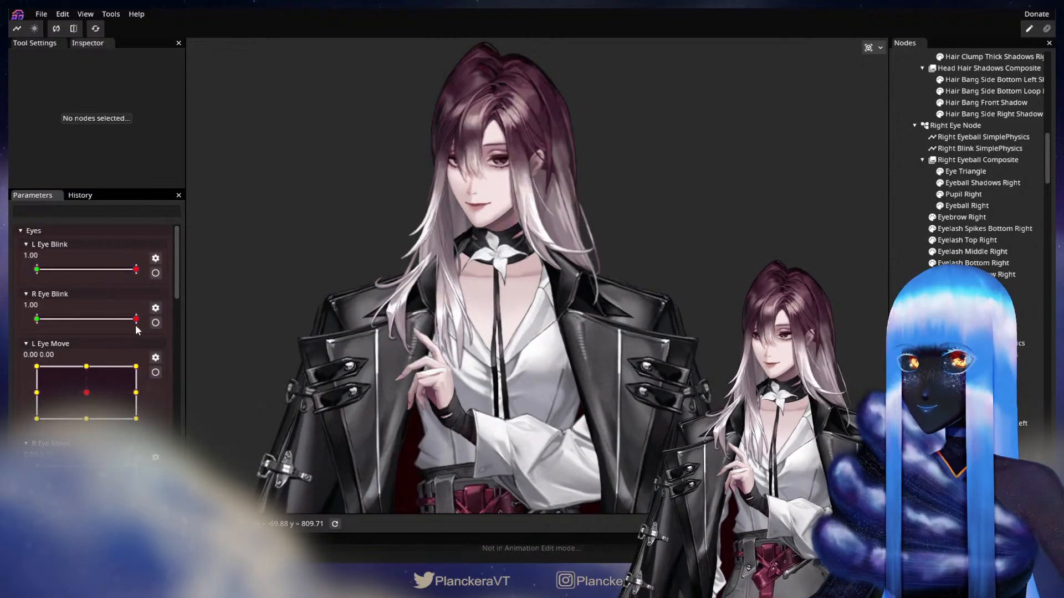
pyautogui.moveTo(135, 324); pyautogui.dragTo(182, 318)
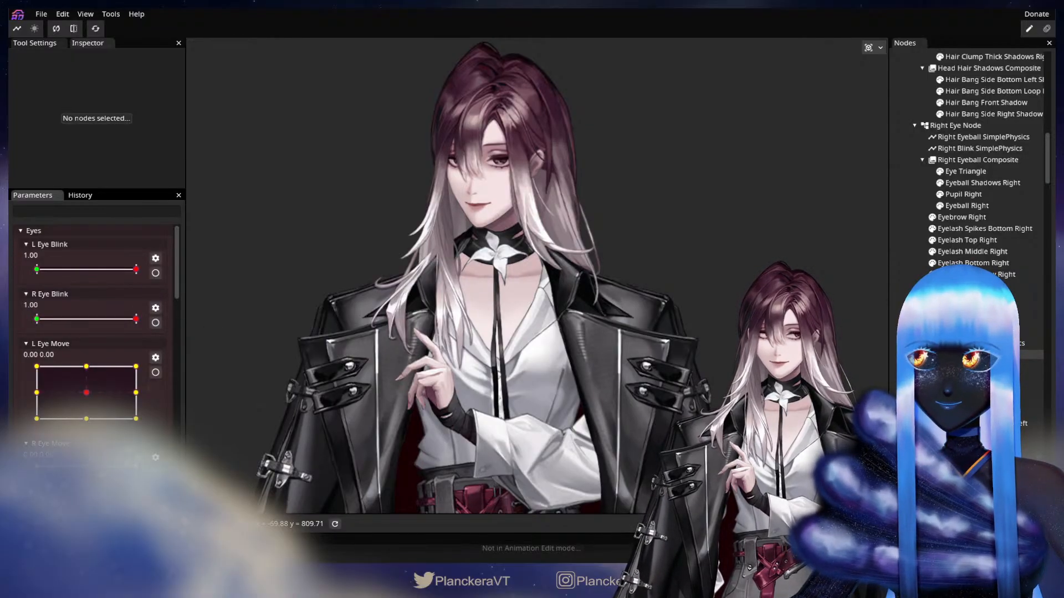
# Arm L Eye Blink at its 1.00 keypoint, review its bindings including Left Blink SimplePhysics, and disarm it
pyautogui.click(156, 272)
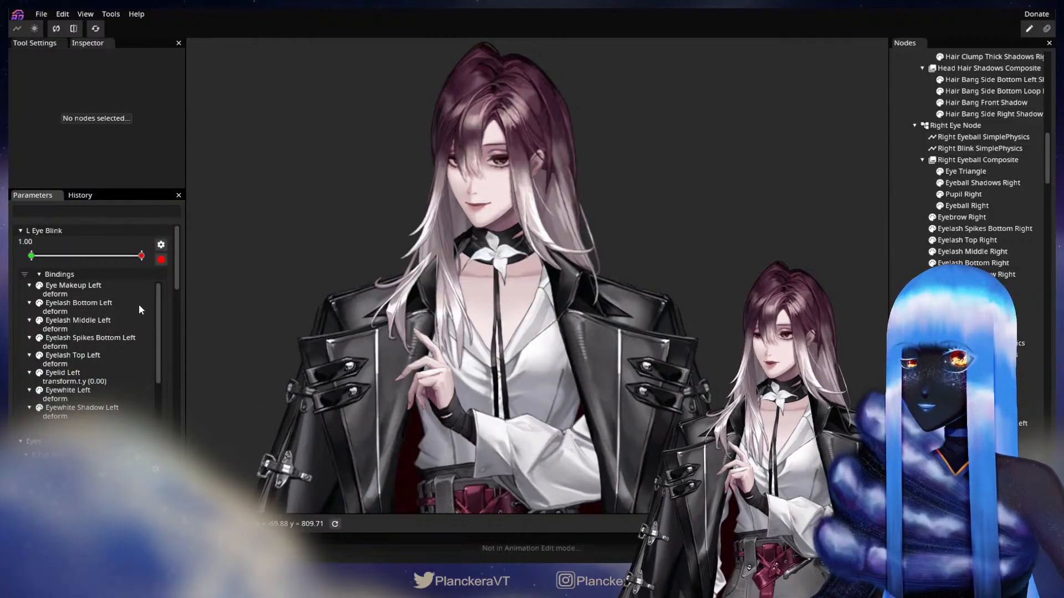
pyautogui.scroll(-2, 139, 304)
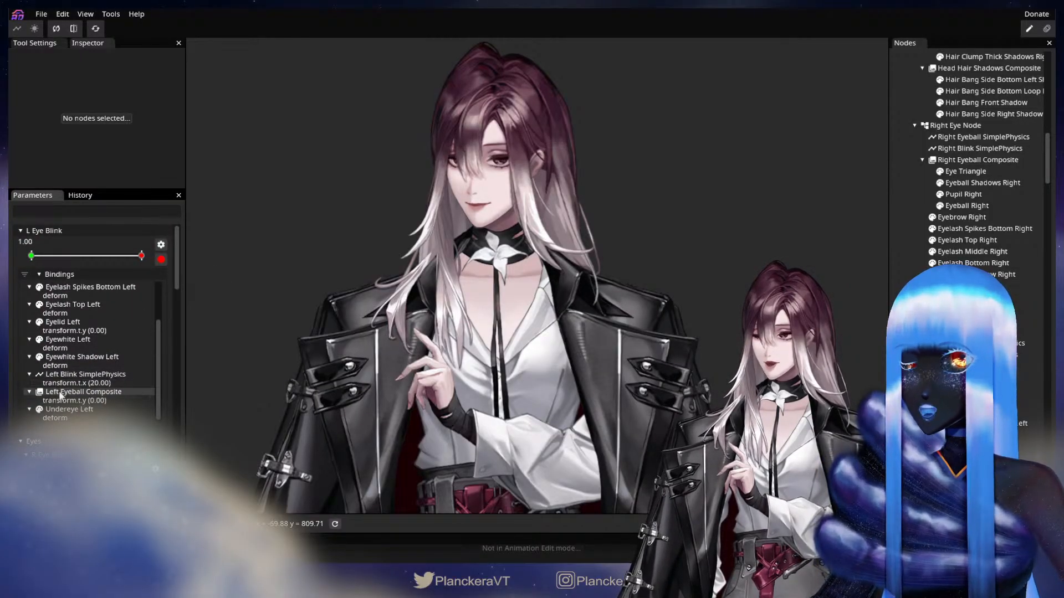
pyautogui.scroll(2, 110, 392)
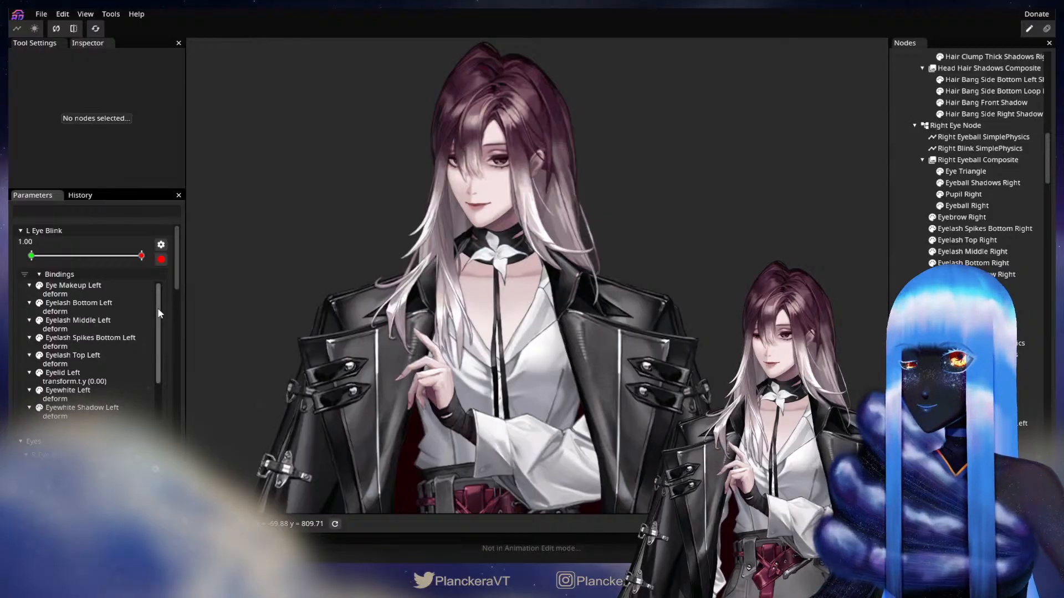
pyautogui.moveTo(158, 307)
pyautogui.mouseDown()
pyautogui.moveTo(166, 350)
pyautogui.moveTo(168, 300)
pyautogui.mouseUp()
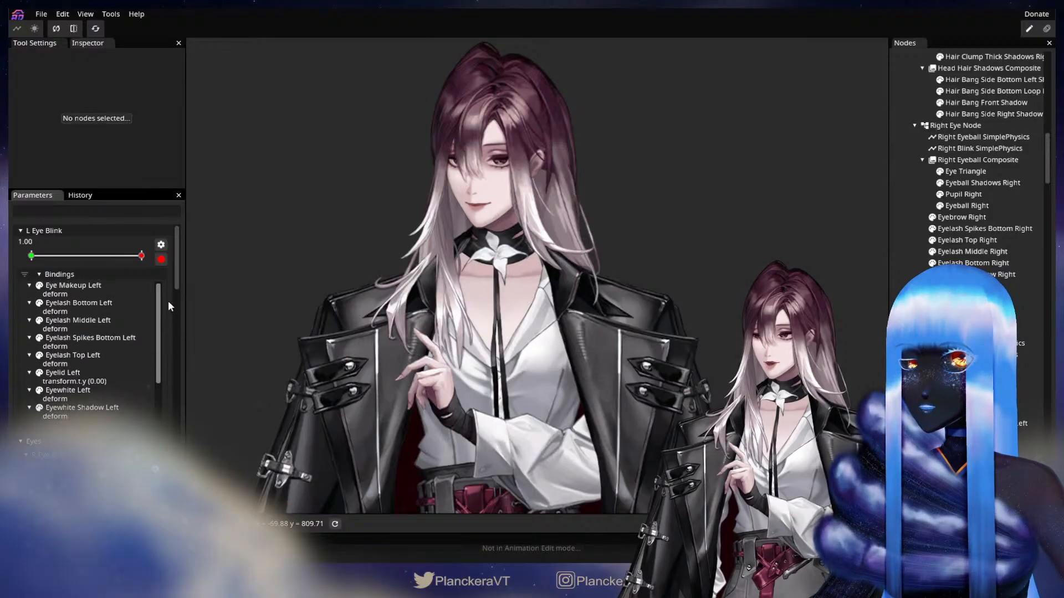
pyautogui.click(160, 260)
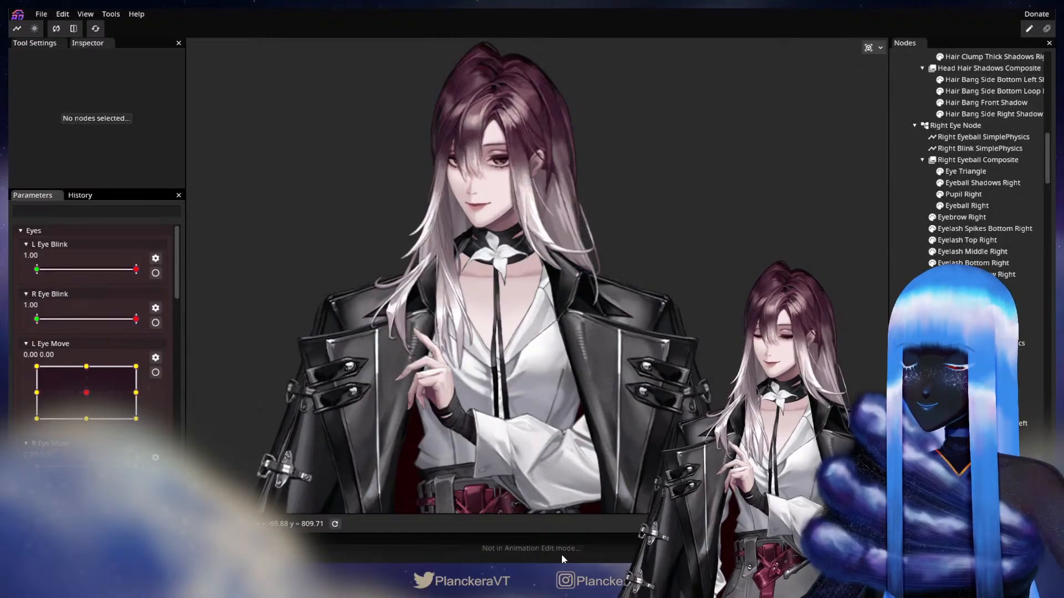
# Arm R Eye Blink, move it to the 0.00 keypoint and examine its bindings, including Right Blink SimplePhysics' X translation
pyautogui.click(154, 324)
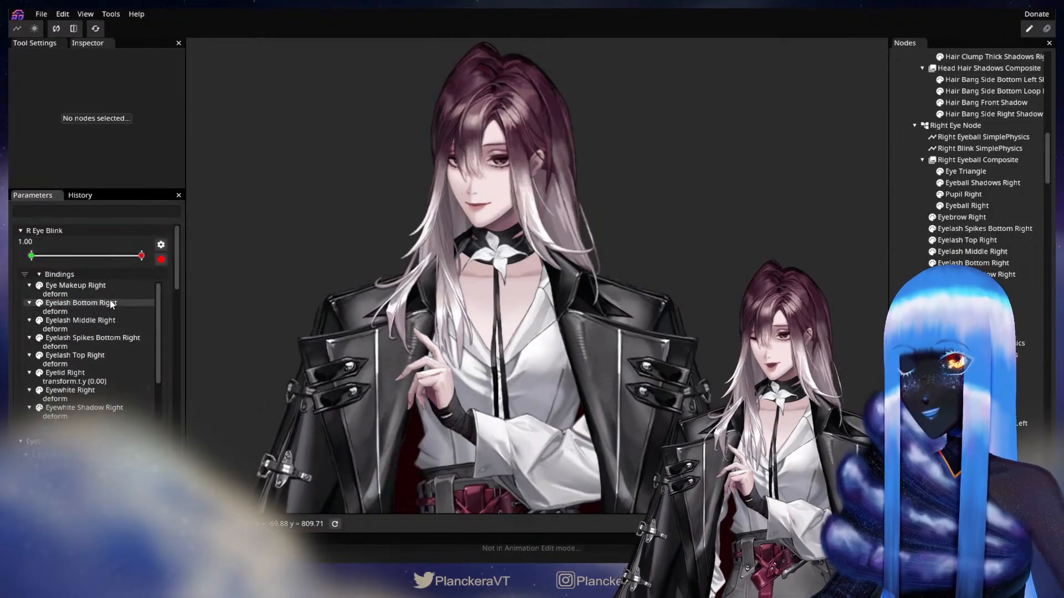
pyautogui.scroll(-1, 110, 300)
pyautogui.scroll(-1, 126, 264)
pyautogui.scroll(1, 125, 264)
pyautogui.moveTo(125, 261); pyautogui.dragTo(74, 258)
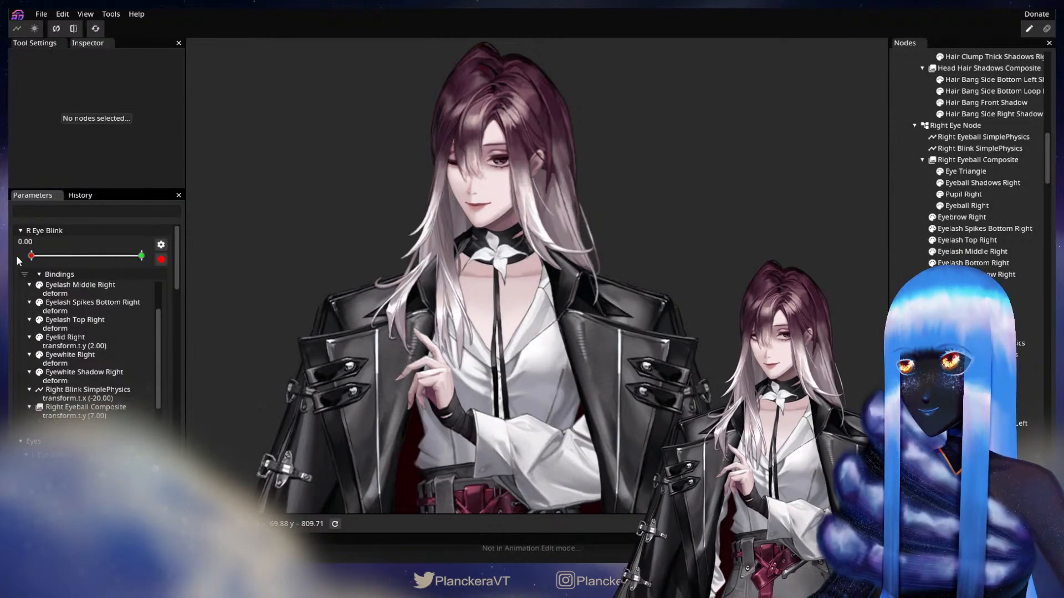
pyautogui.moveTo(158, 324); pyautogui.dragTo(309, 317)
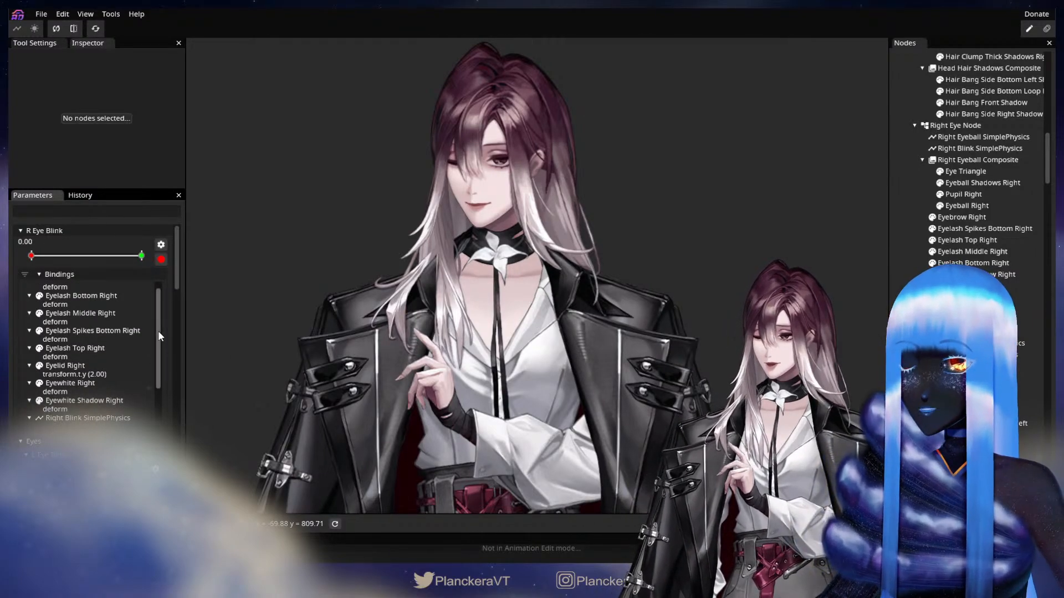
pyautogui.moveTo(156, 343)
pyautogui.mouseDown()
pyautogui.moveTo(157, 386)
pyautogui.moveTo(154, 328)
pyautogui.mouseUp()
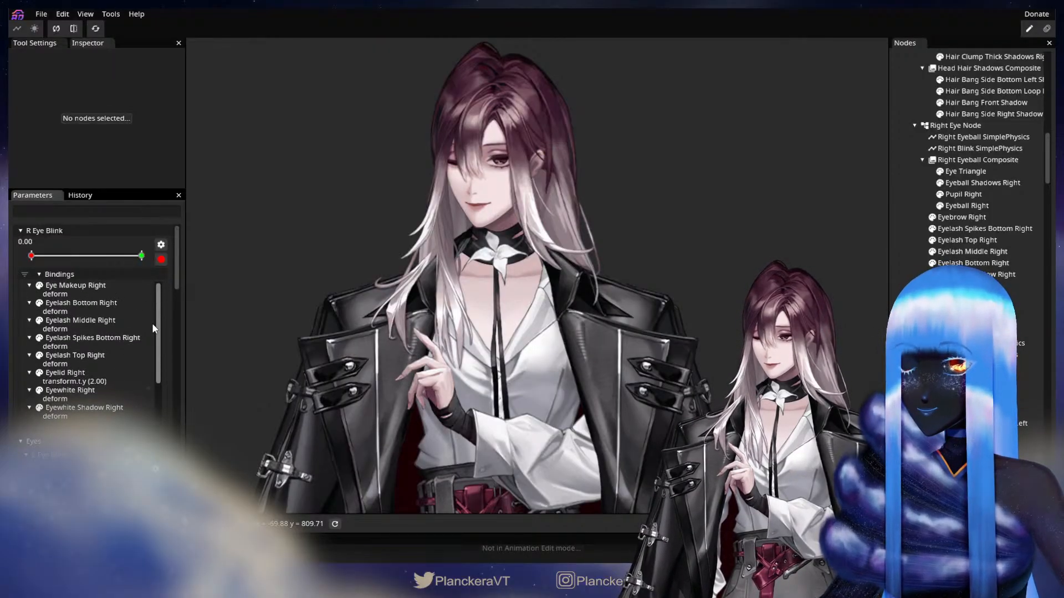
pyautogui.moveTo(152, 324); pyautogui.dragTo(151, 393)
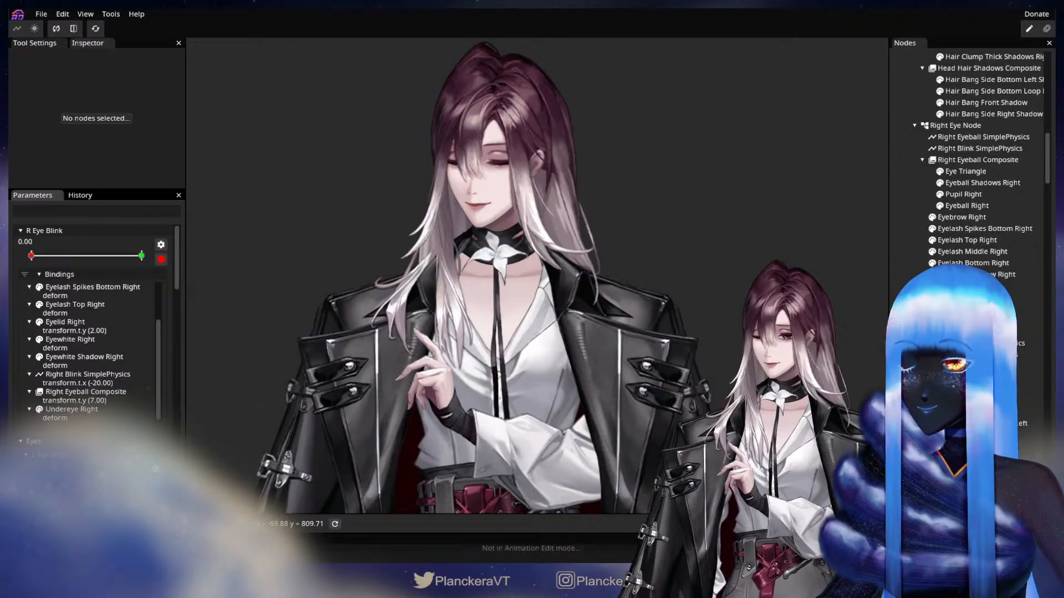
pyautogui.scroll(2, 151, 330)
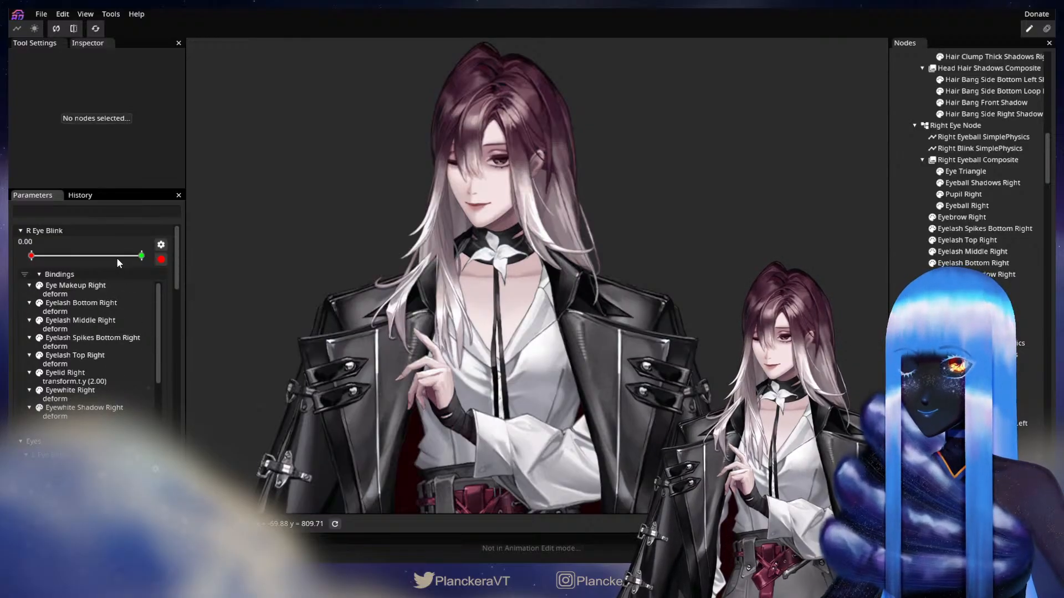
# Move R Eye Blink to the 1.00 keypoint and examine Right Blink SimplePhysics' X translation among its bindings
pyautogui.moveTo(120, 256); pyautogui.dragTo(148, 257)
pyautogui.moveTo(156, 304); pyautogui.dragTo(162, 342)
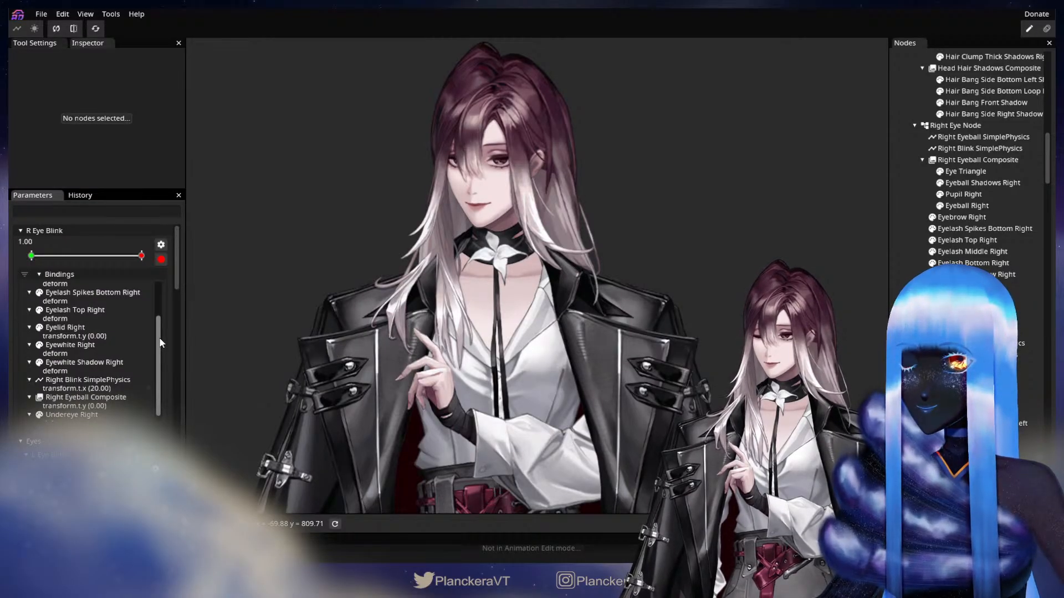
pyautogui.moveTo(159, 338); pyautogui.dragTo(160, 348)
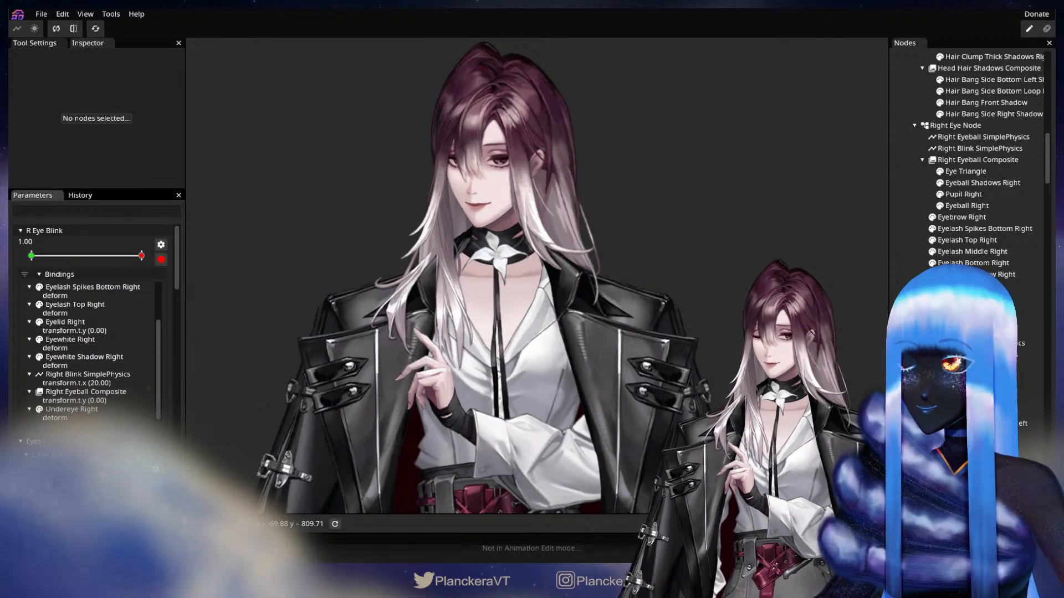
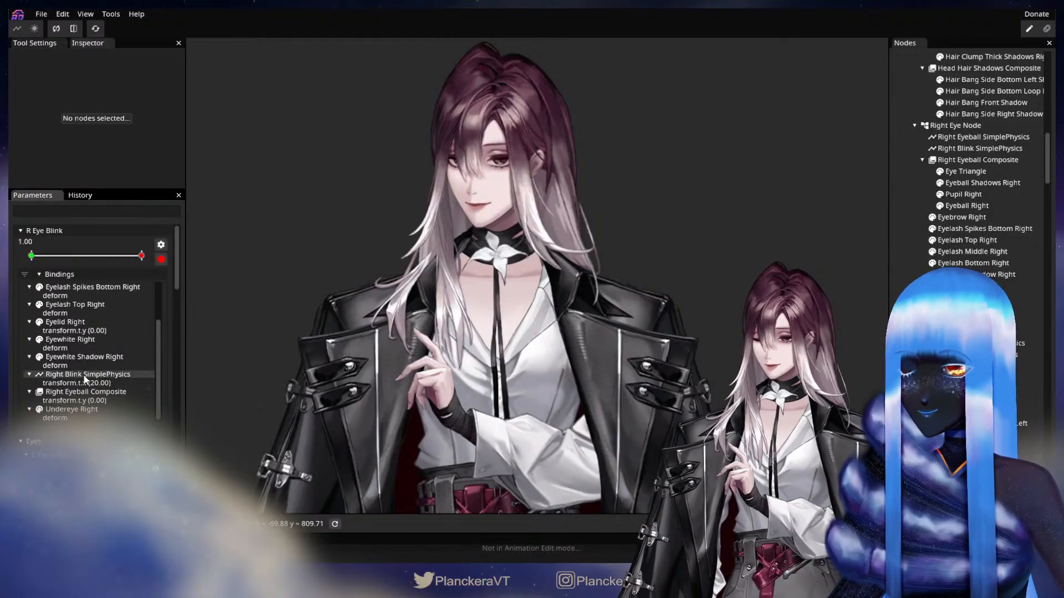
pyautogui.scroll(2, 88, 363)
pyautogui.scroll(-1, 87, 363)
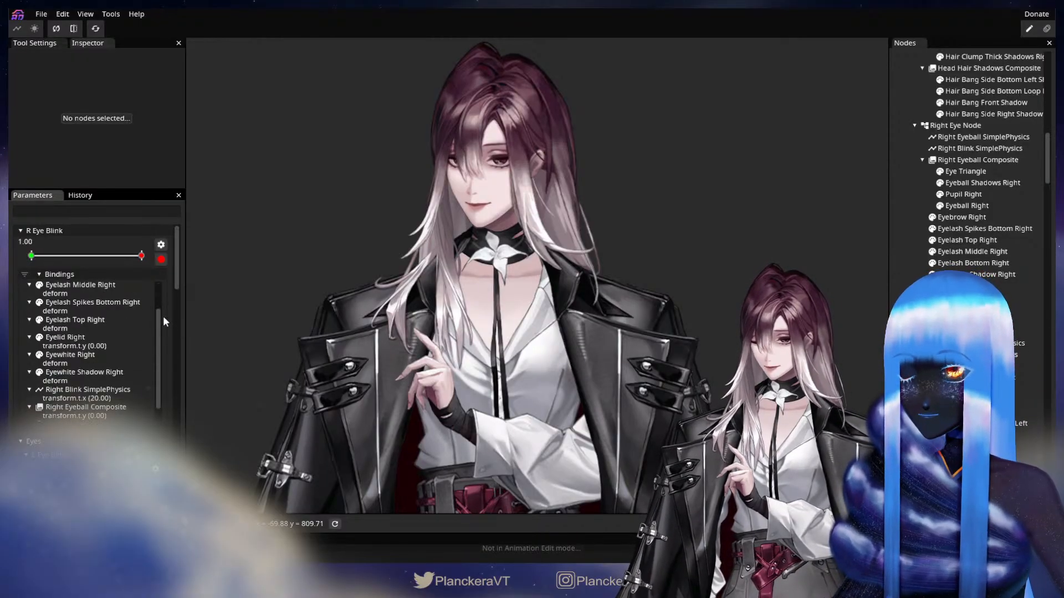
pyautogui.scroll(-5, 158, 343)
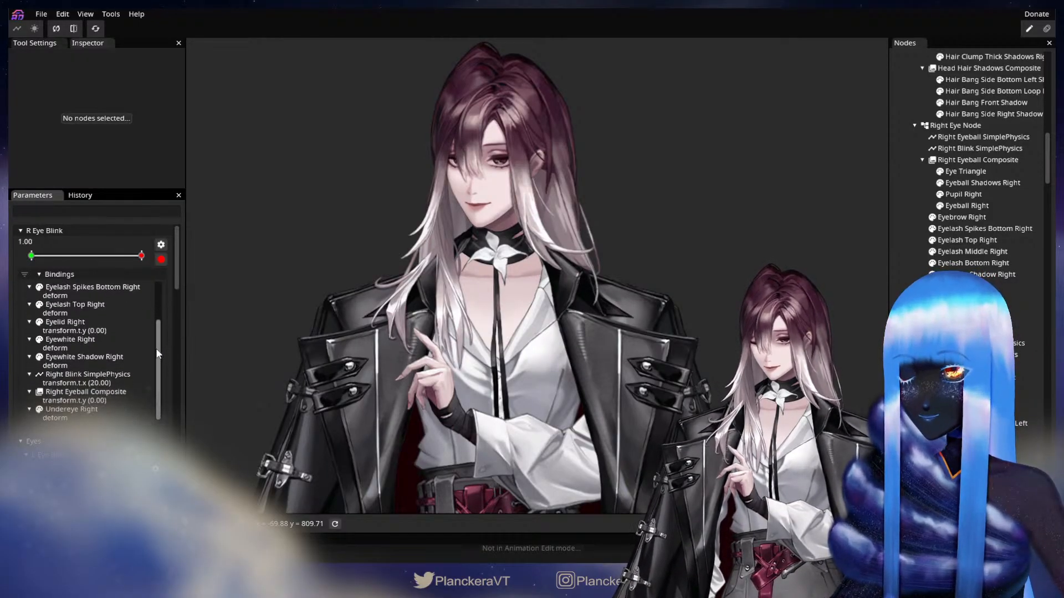
# Expand the Head Physics parameter group and locate the Left Blink Physics parameter
pyautogui.scroll(-4, 116, 426)
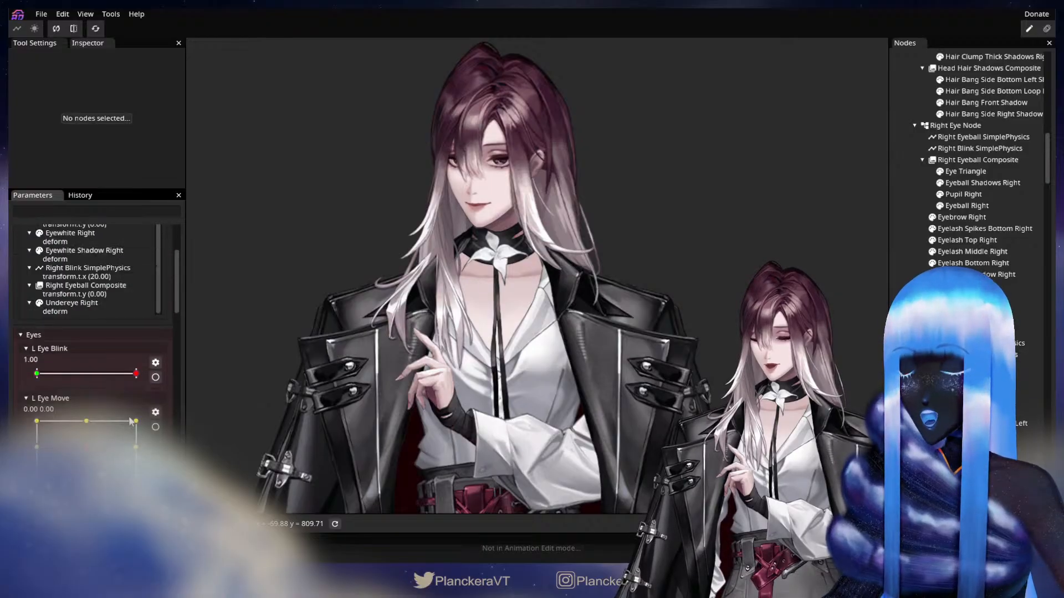
pyautogui.scroll(-5, 127, 419)
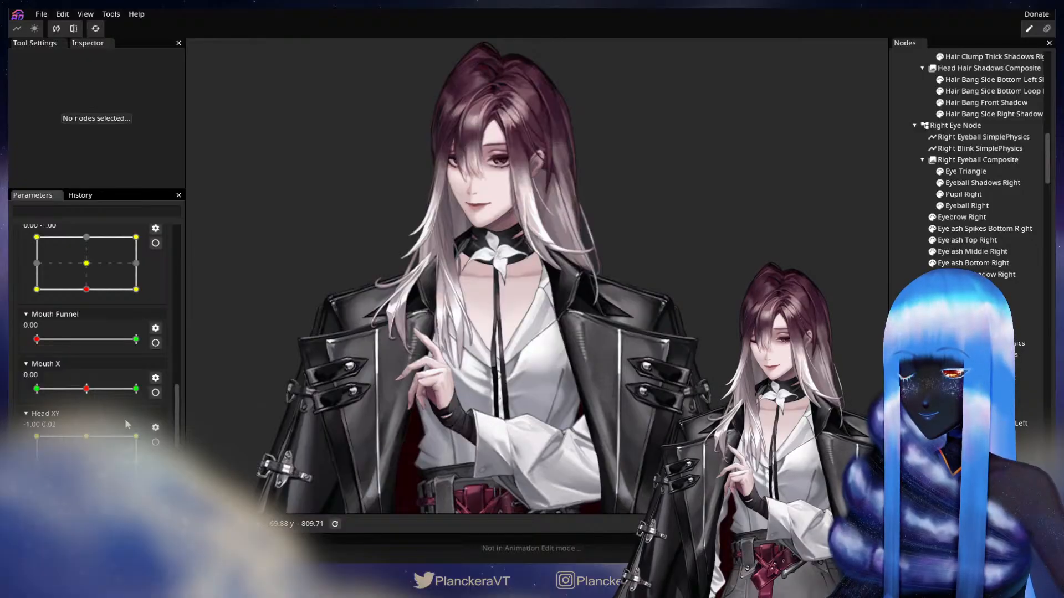
pyautogui.scroll(5, 125, 420)
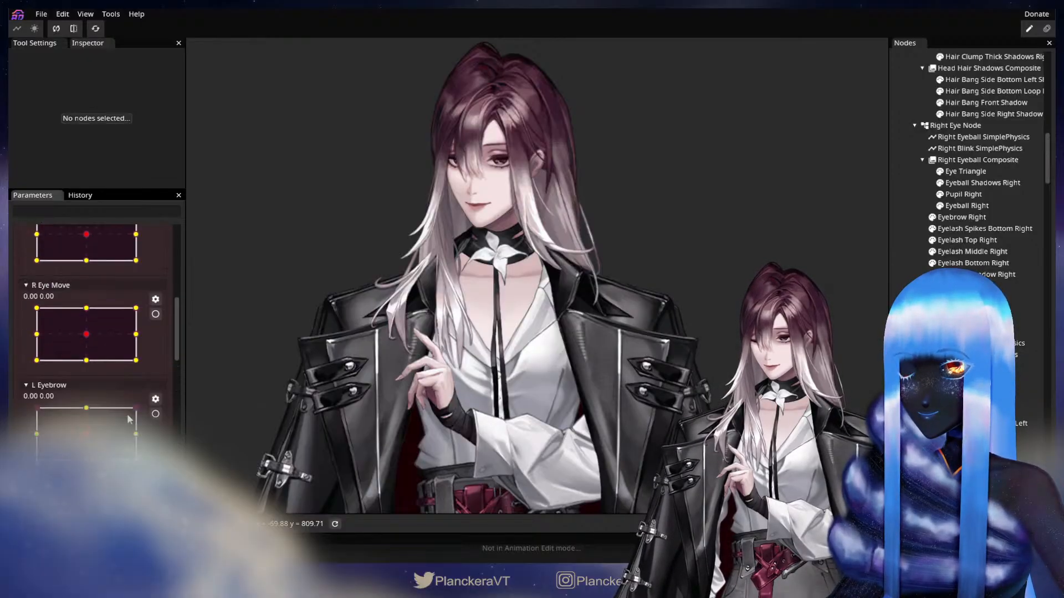
pyautogui.scroll(-5, 128, 418)
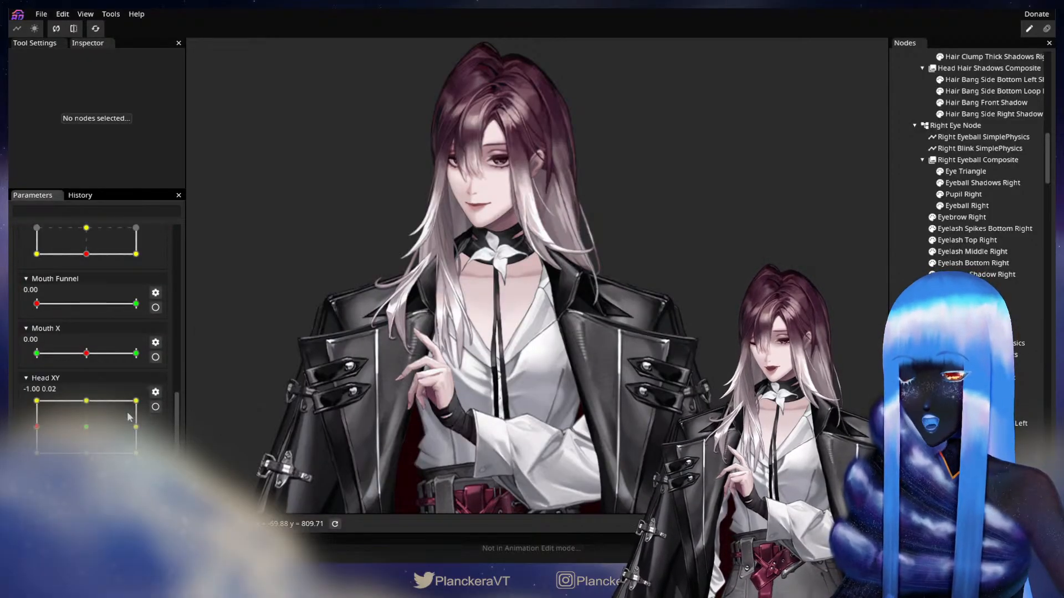
pyautogui.scroll(-5, 128, 418)
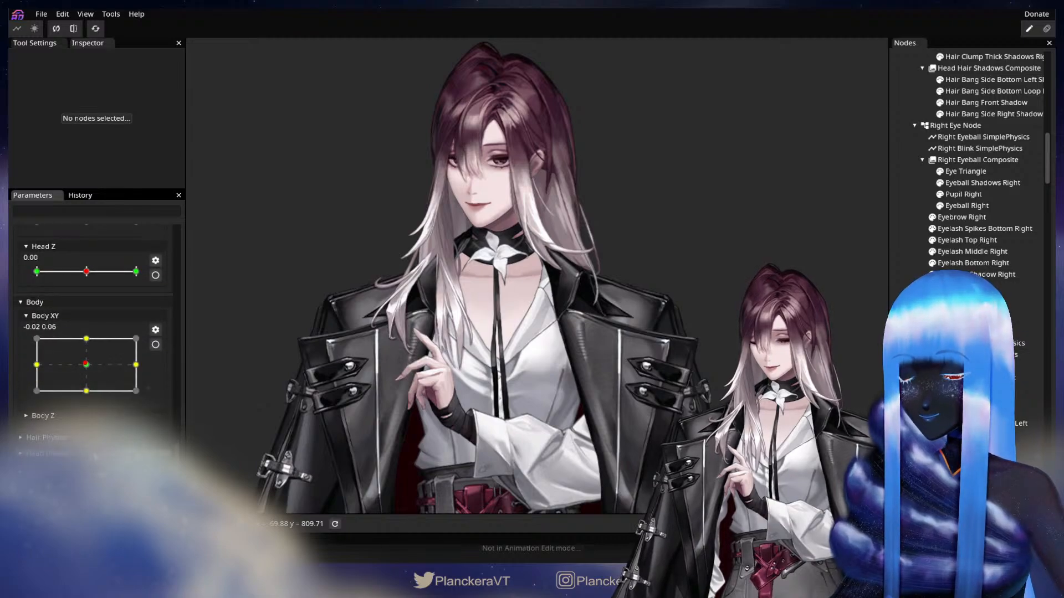
pyautogui.scroll(-3, 128, 421)
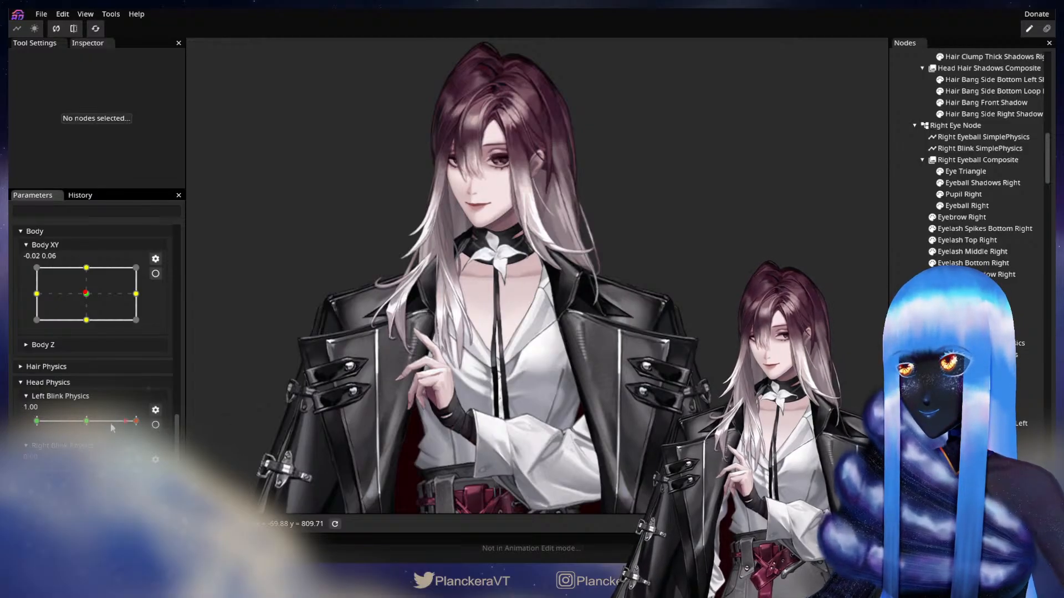
# Test the Left Blink Physics parameter near its centre and check Right Blink Physics and Left Eyeball Physics in the Head Physics group
pyautogui.moveTo(175, 426)
pyautogui.mouseDown()
pyautogui.moveTo(12, 419)
pyautogui.moveTo(99, 423)
pyautogui.mouseUp()
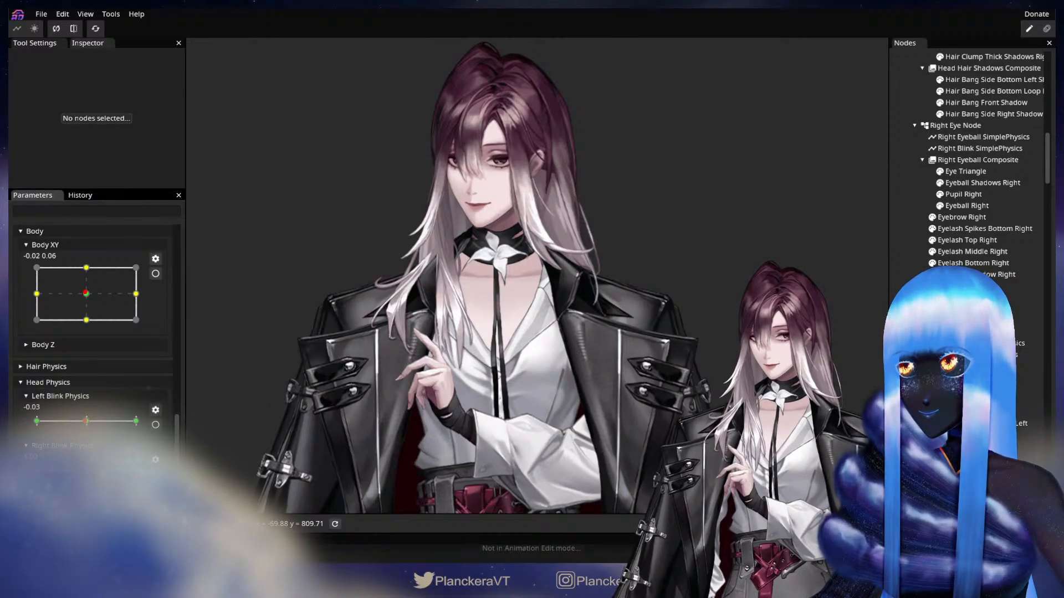
pyautogui.scroll(-2, 126, 434)
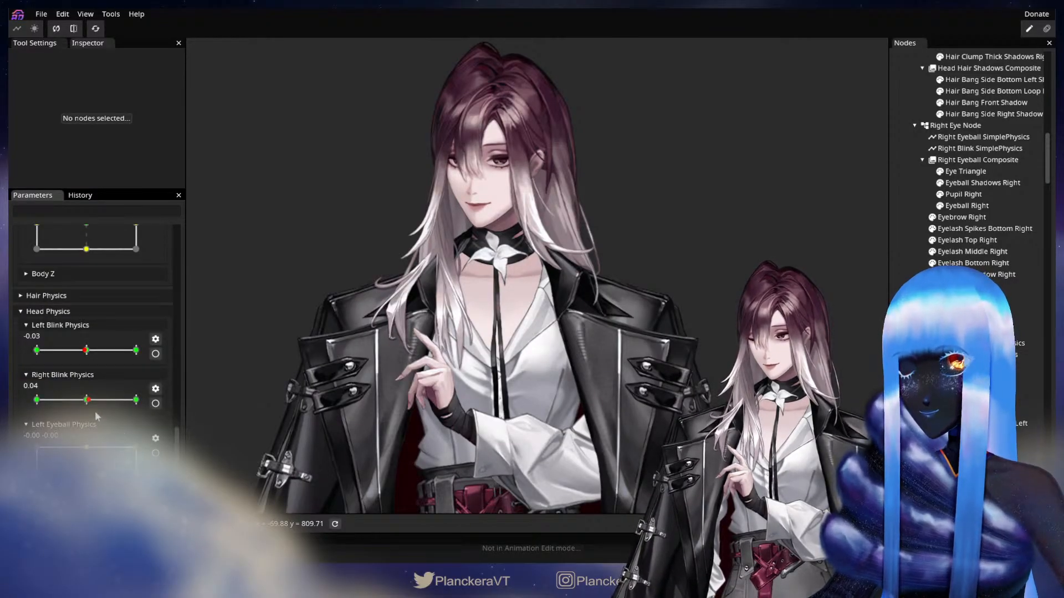
pyautogui.scroll(-2, 95, 416)
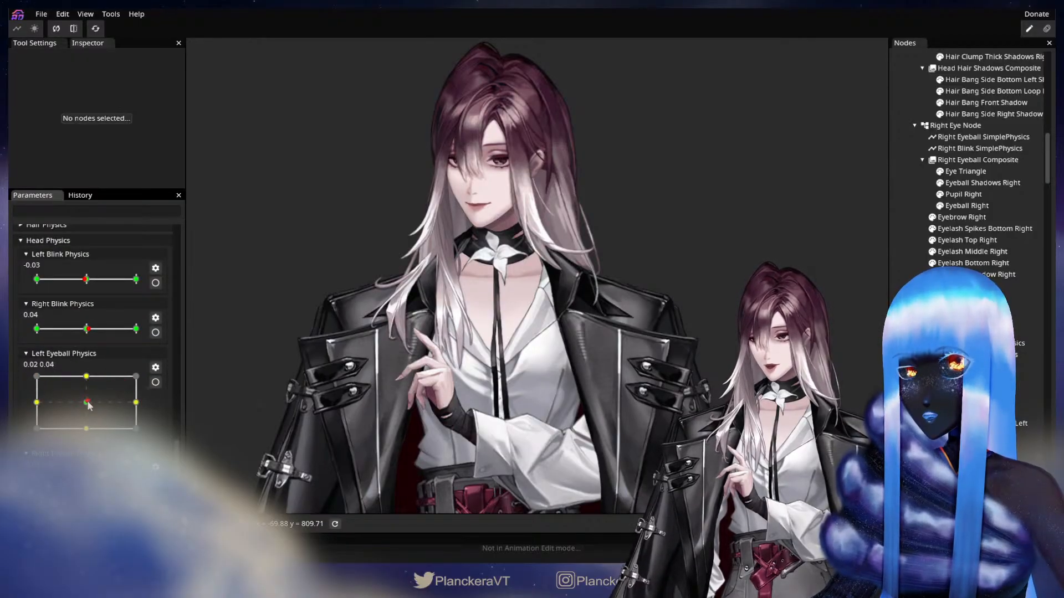
pyautogui.scroll(-3, 111, 388)
pyautogui.scroll(2, 116, 428)
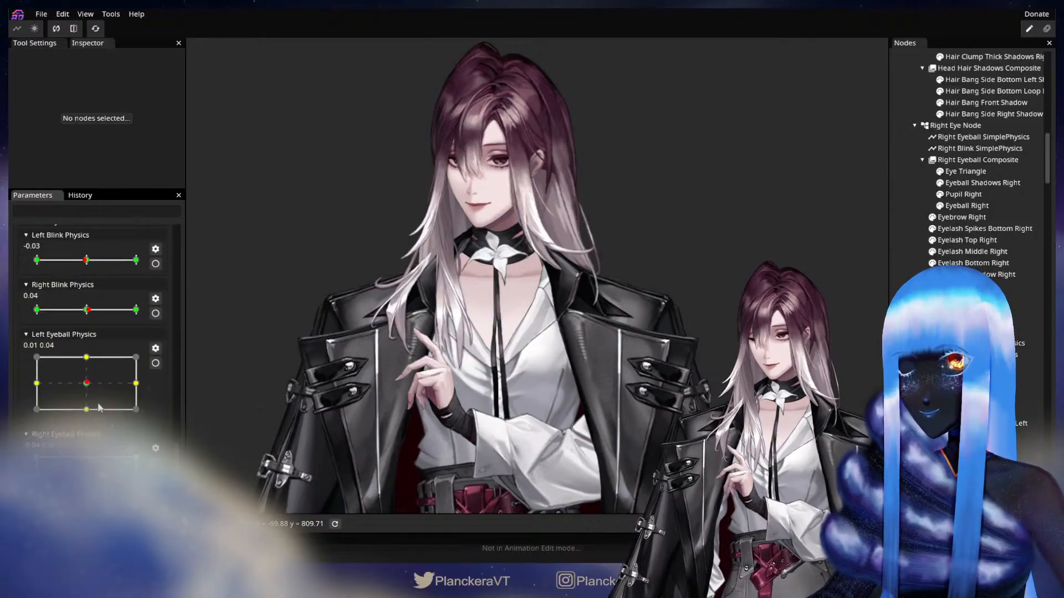
pyautogui.moveTo(94, 411); pyautogui.dragTo(87, 384)
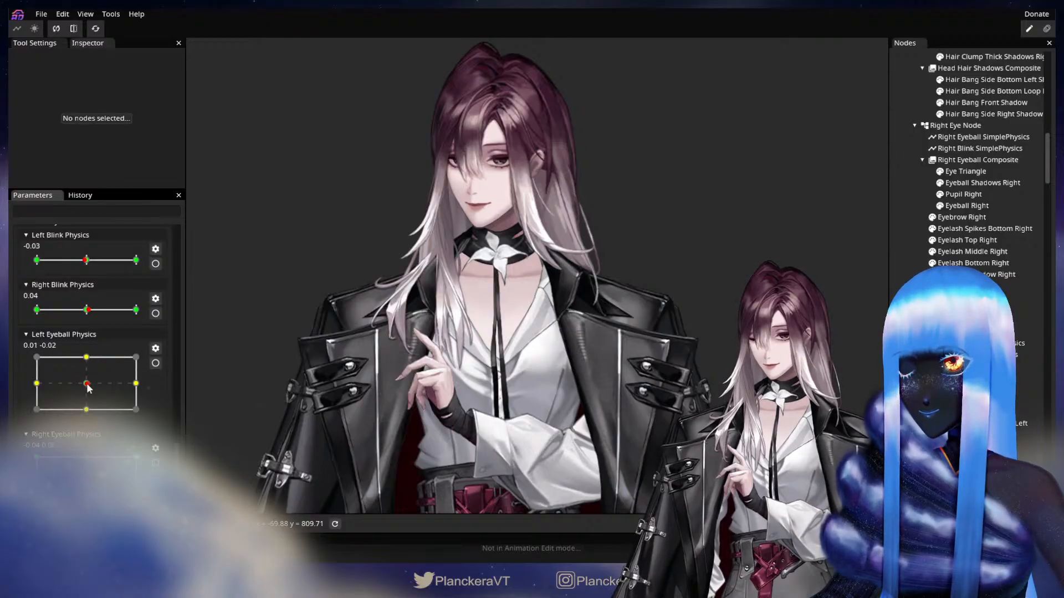
pyautogui.scroll(-5, 109, 386)
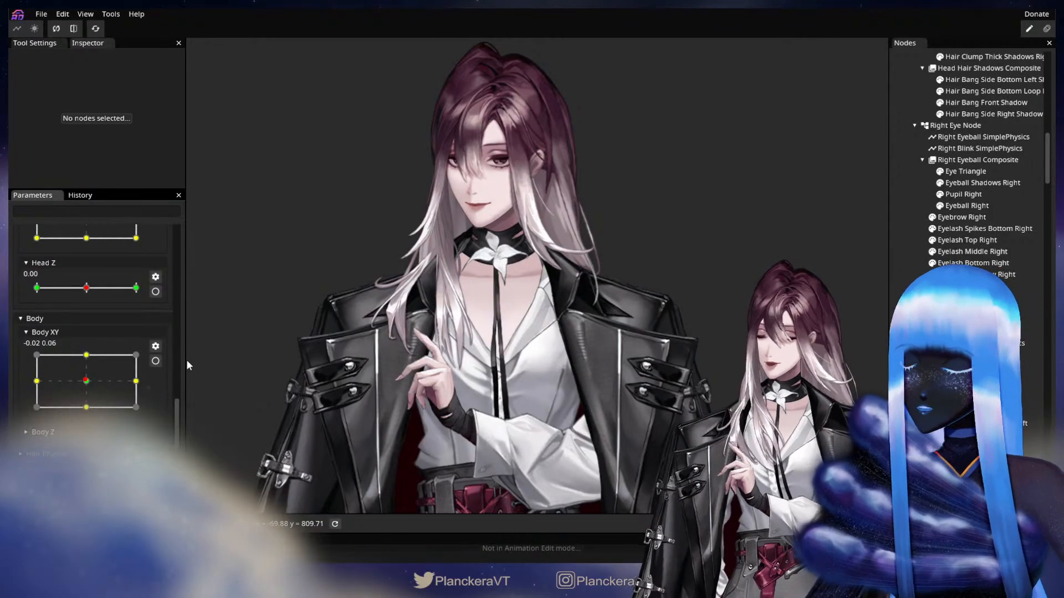
# Sweep the armed R Eye Blink to 0.00 and back to 1.00 to compare Right Blink SimplePhysics' X translation, and disarm it
pyautogui.moveTo(178, 414); pyautogui.dragTo(171, 234)
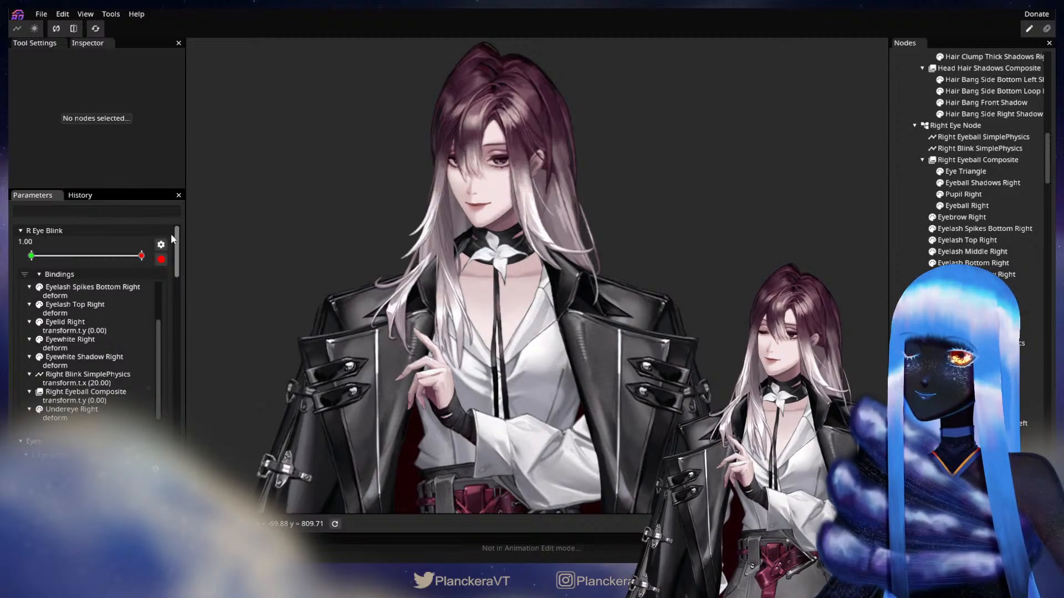
pyautogui.moveTo(117, 257); pyautogui.dragTo(60, 256)
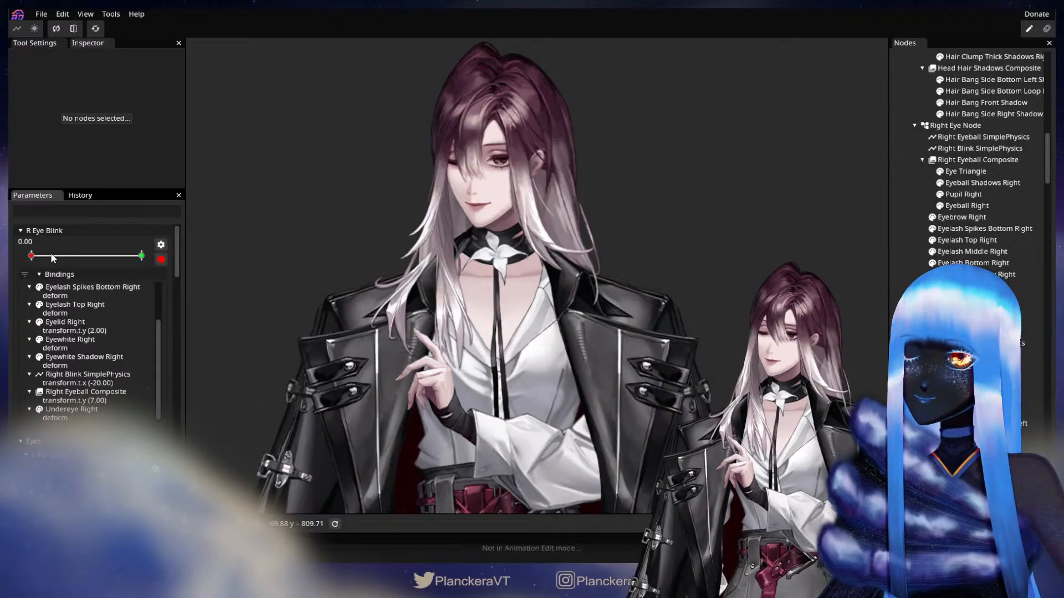
pyautogui.moveTo(51, 254); pyautogui.dragTo(132, 258)
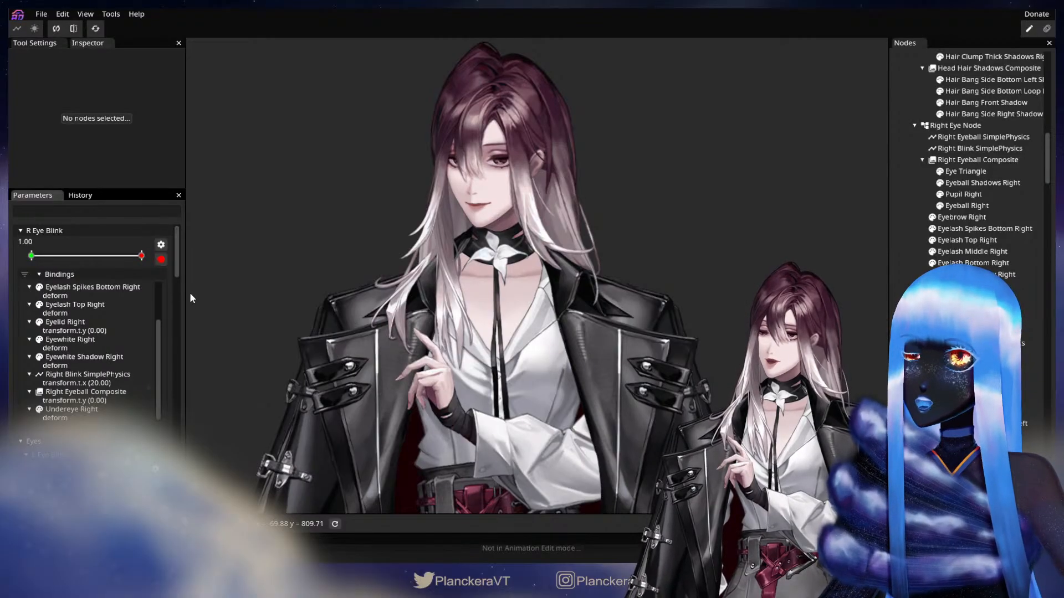
pyautogui.click(161, 259)
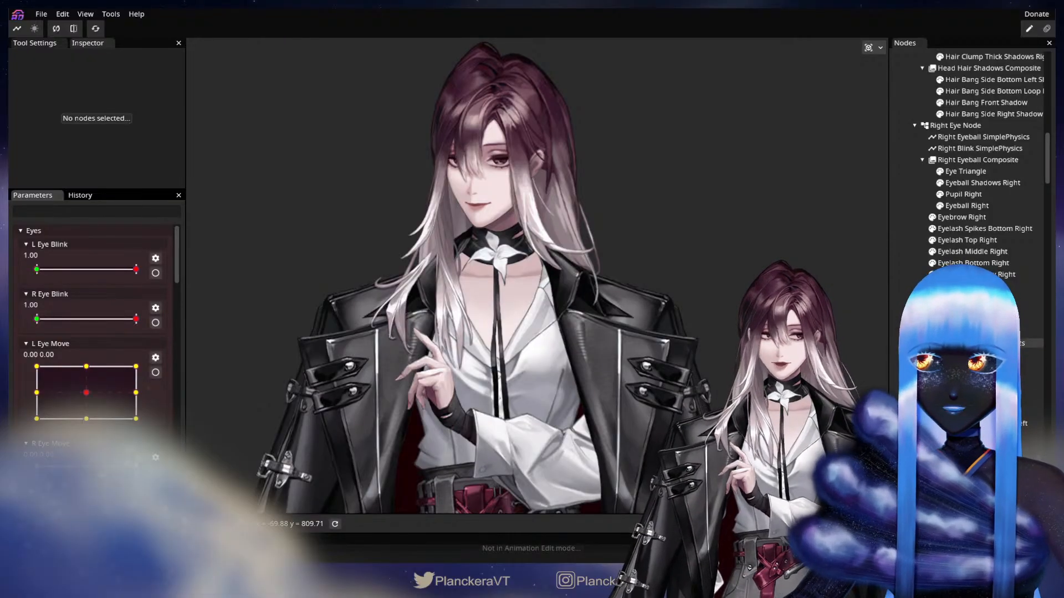
# Inspect the Eyeball SimplePhysics nodes and Left Blink SimplePhysics while testing L Eye Blink at 0.23 and 1.00, and clear the selection
pyautogui.click(980, 343)
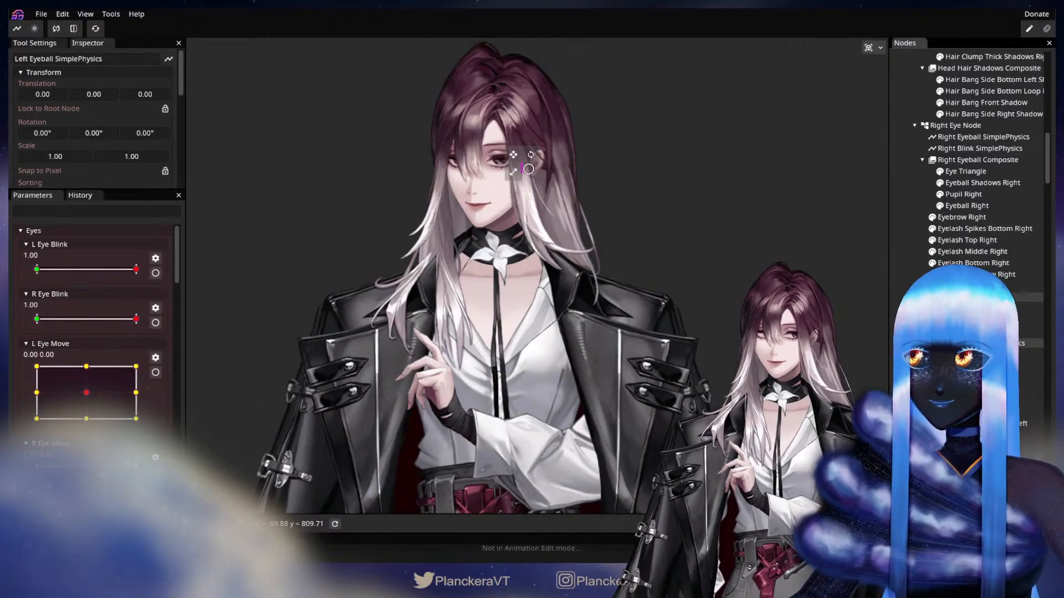
pyautogui.click(477, 169)
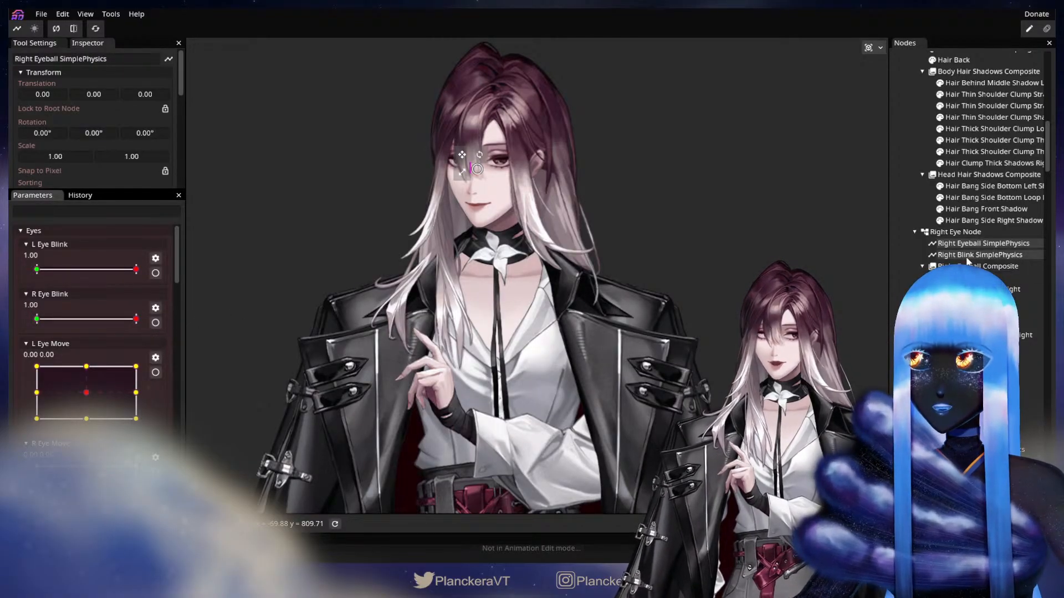
pyautogui.click(980, 449)
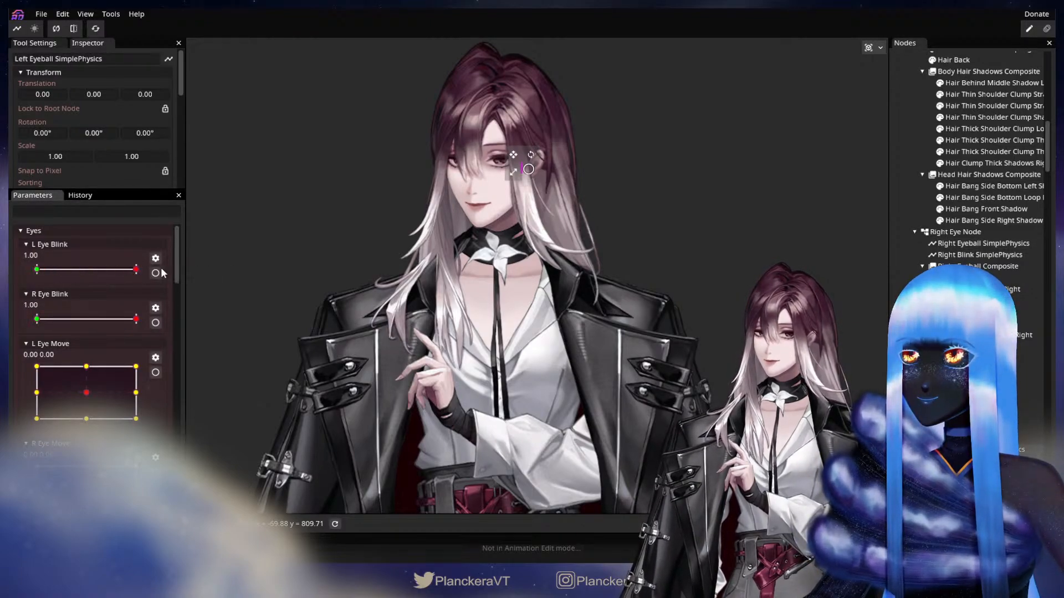
pyautogui.moveTo(135, 269); pyautogui.dragTo(60, 270)
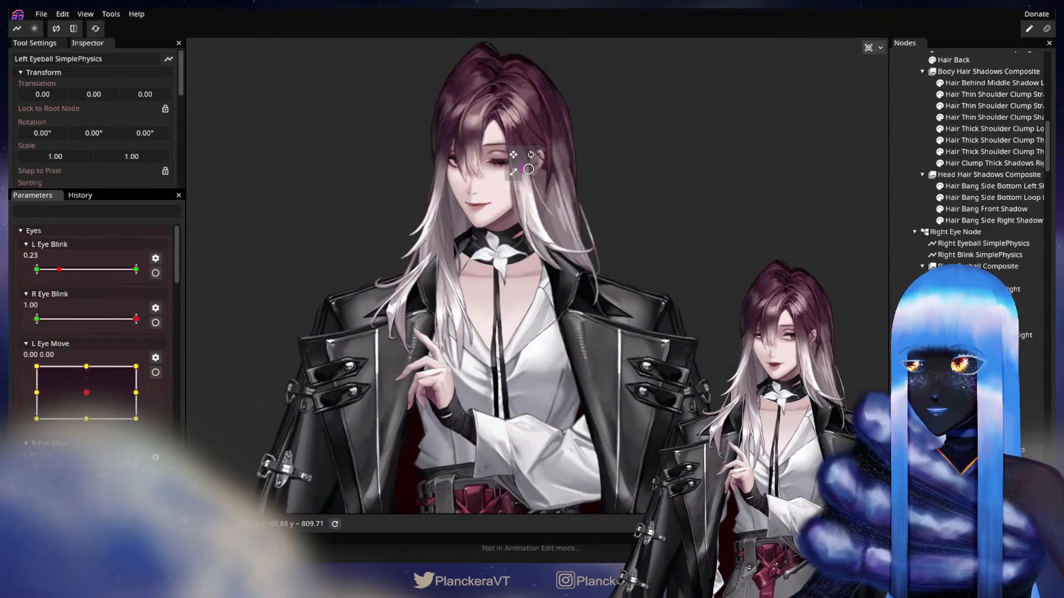
pyautogui.click(977, 461)
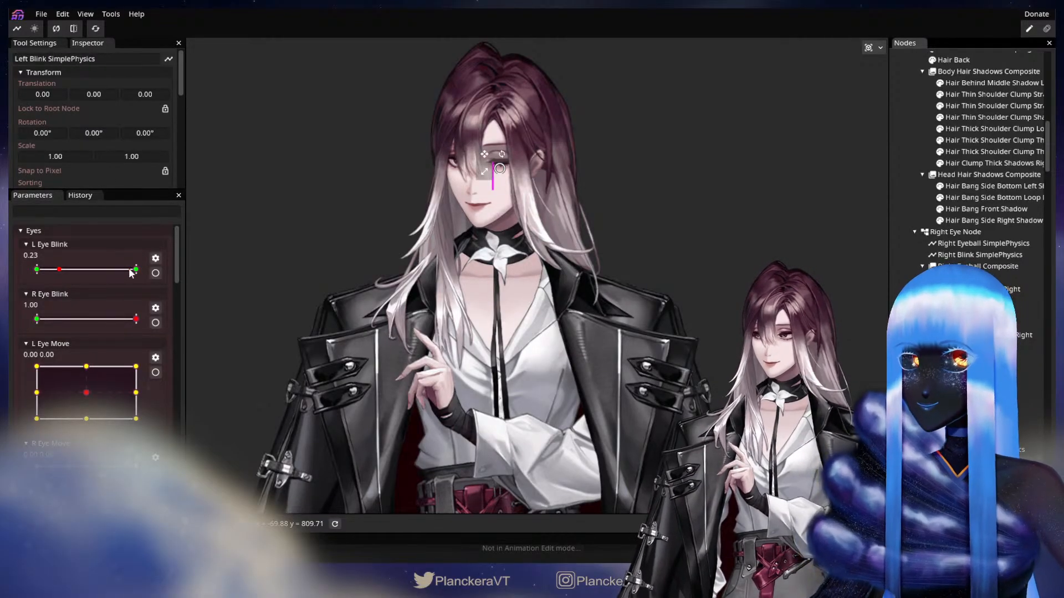
pyautogui.moveTo(59, 270); pyautogui.dragTo(219, 277)
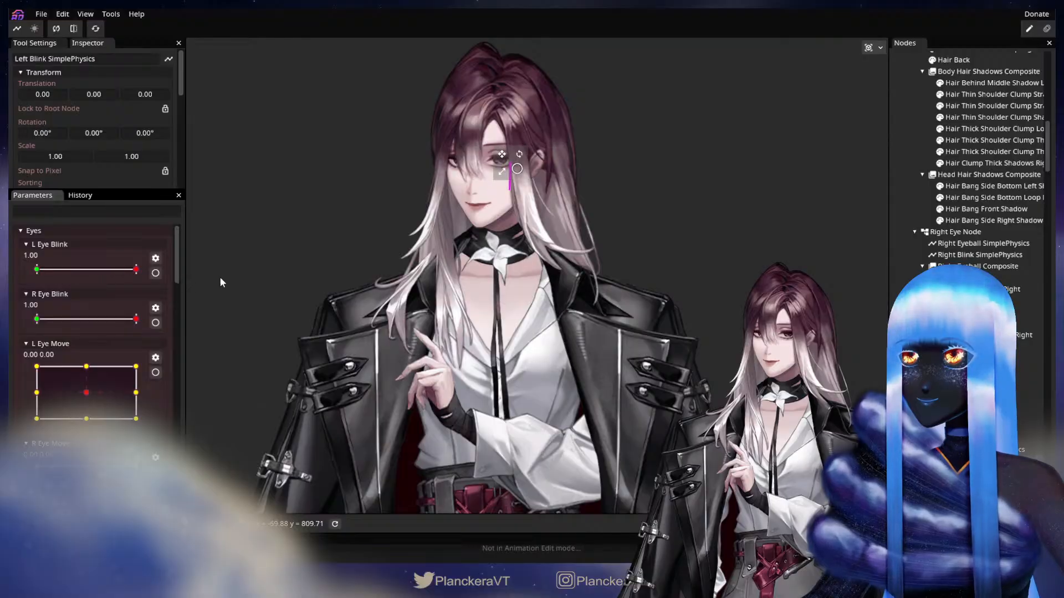
pyautogui.click(558, 304)
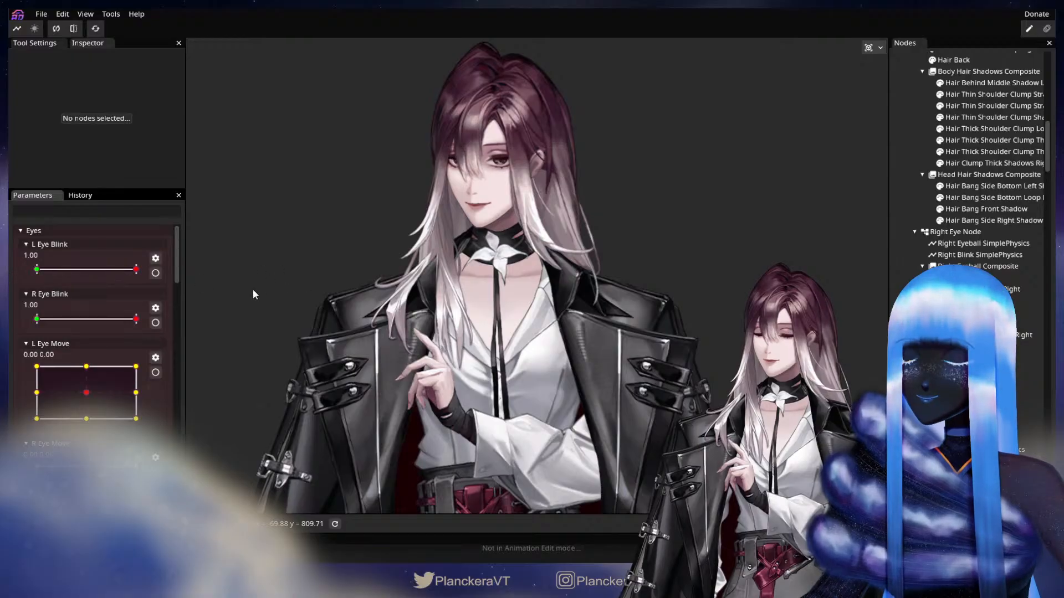
# Nudge L Eye Move to 0.01, 0.06 and sweep L Eye Blink to 0.00 and back to 1.00 to check the physics
pyautogui.moveTo(85, 392)
pyautogui.mouseDown()
pyautogui.moveTo(92, 400)
pyautogui.moveTo(96, 368)
pyautogui.moveTo(80, 424)
pyautogui.moveTo(84, 340)
pyautogui.moveTo(87, 391)
pyautogui.mouseUp()
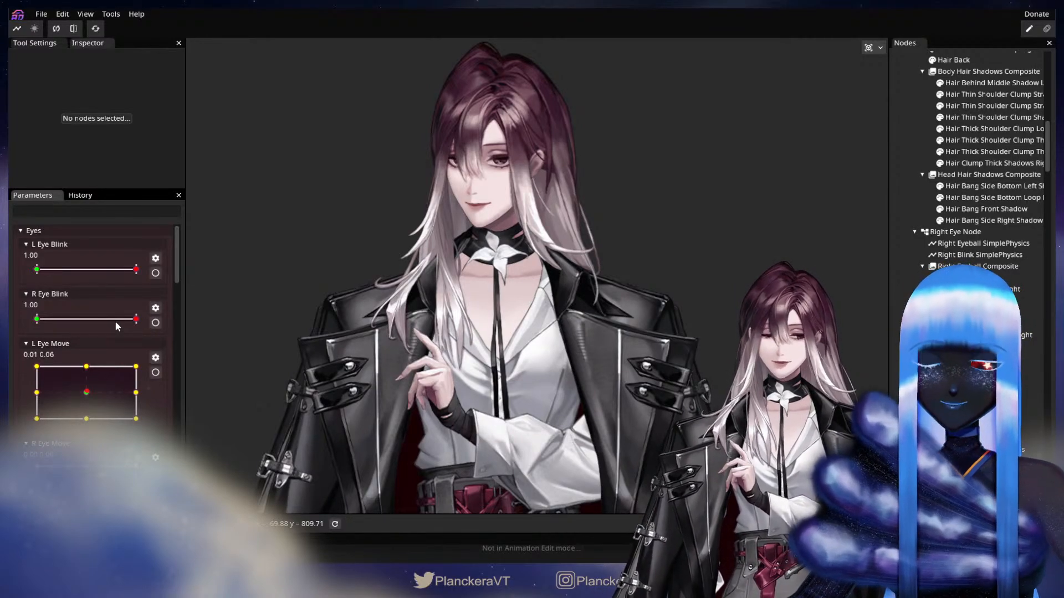
pyautogui.moveTo(136, 270); pyautogui.dragTo(25, 271)
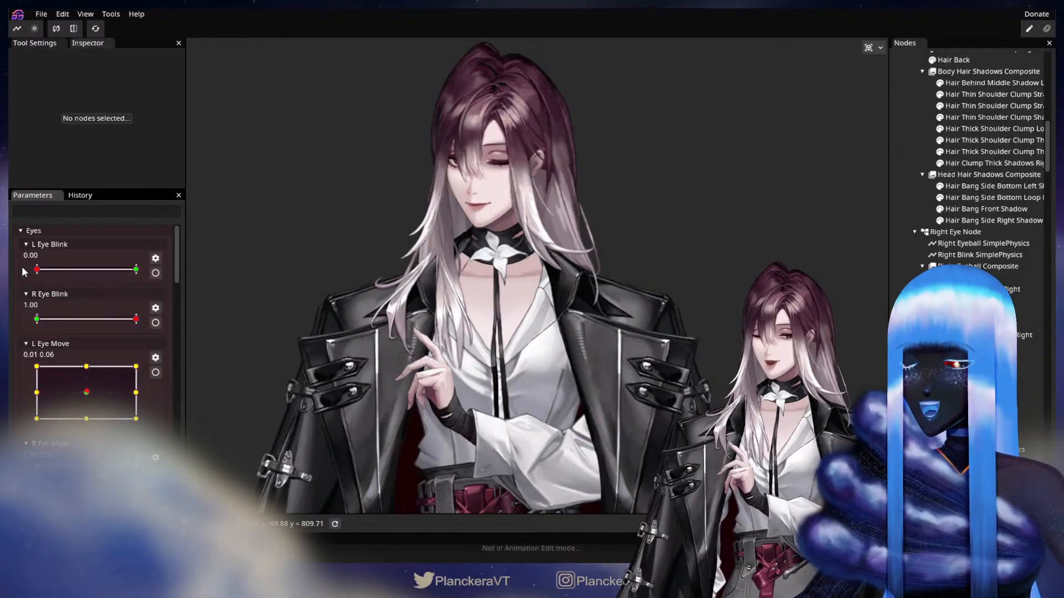
pyautogui.moveTo(37, 270); pyautogui.dragTo(139, 272)
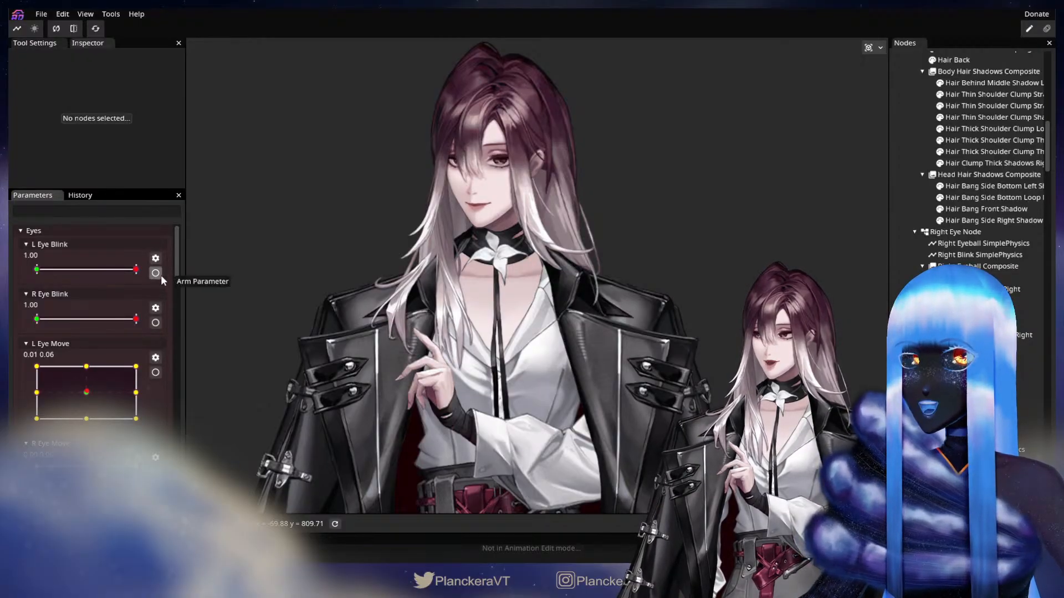
# Arm L Eye Blink, examine its bindings at the 0.00 keypoint including Left Blink SimplePhysics, and return it to the 1.00 keypoint
pyautogui.click(159, 274)
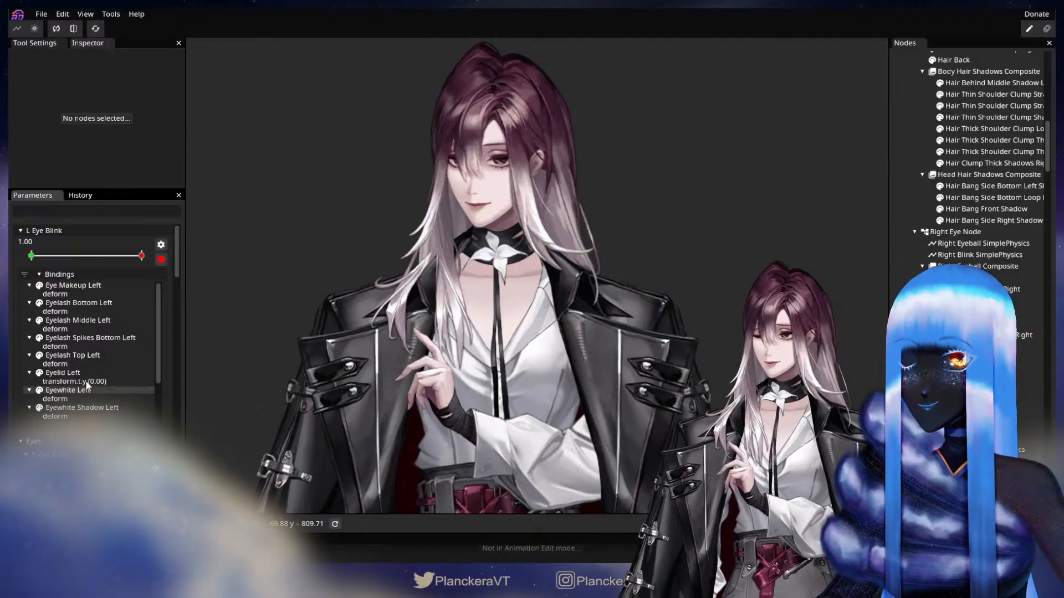
pyautogui.moveTo(32, 257); pyautogui.dragTo(141, 256)
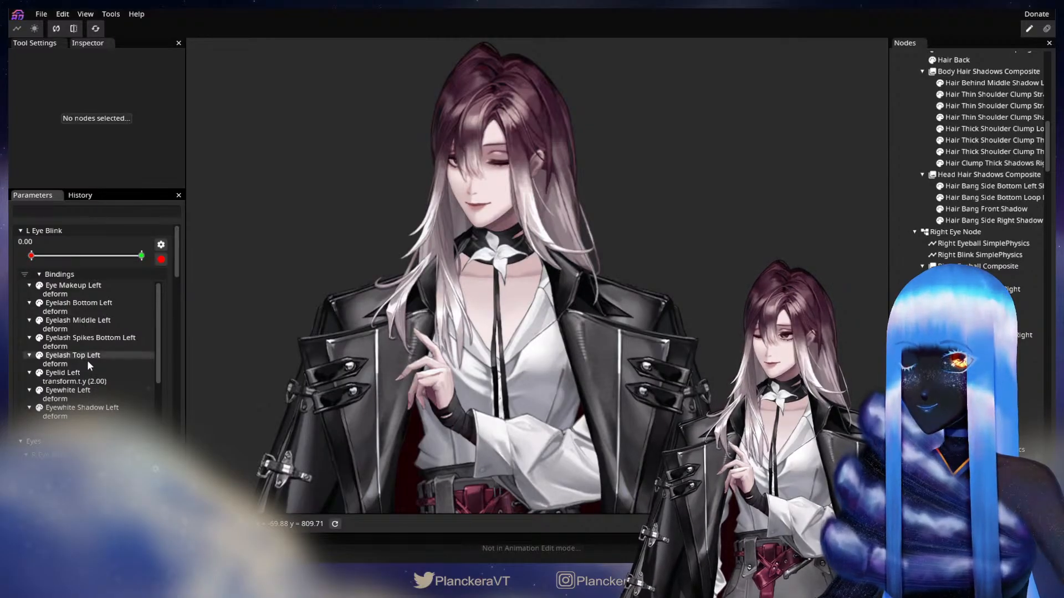
pyautogui.scroll(-1, 99, 365)
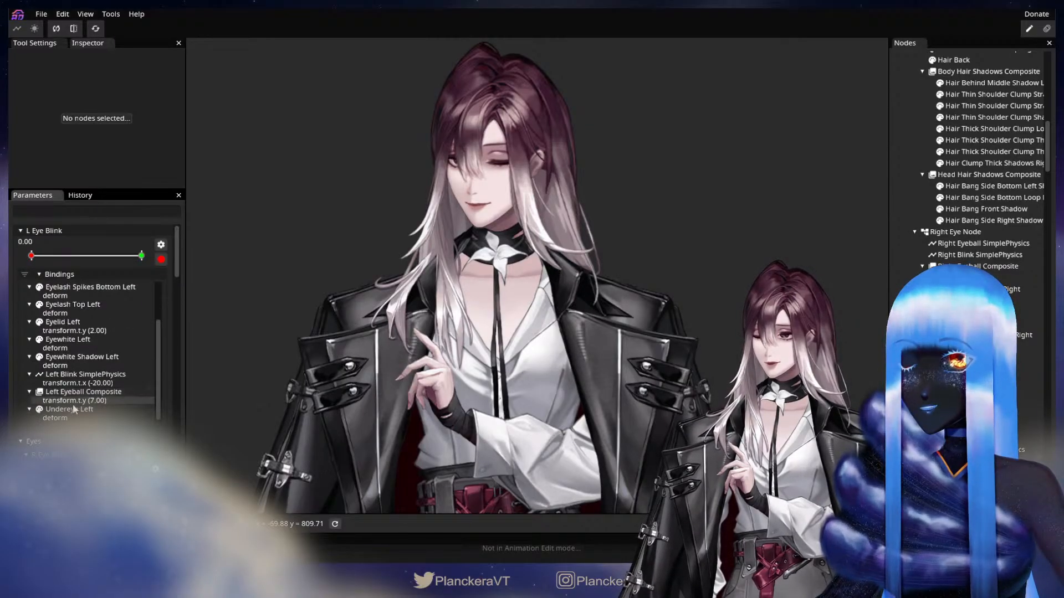
pyautogui.click(141, 255)
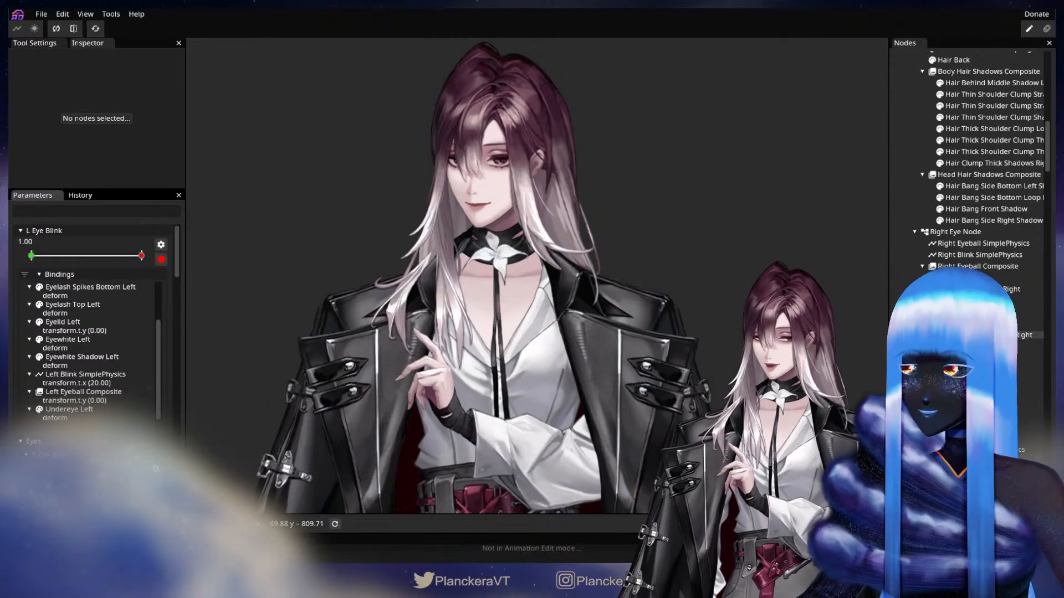
# Set Left Eyeball SimplePhysics' Y translation to 7.00 at L Eye Blink's 1.00 keypoint
pyautogui.click(976, 461)
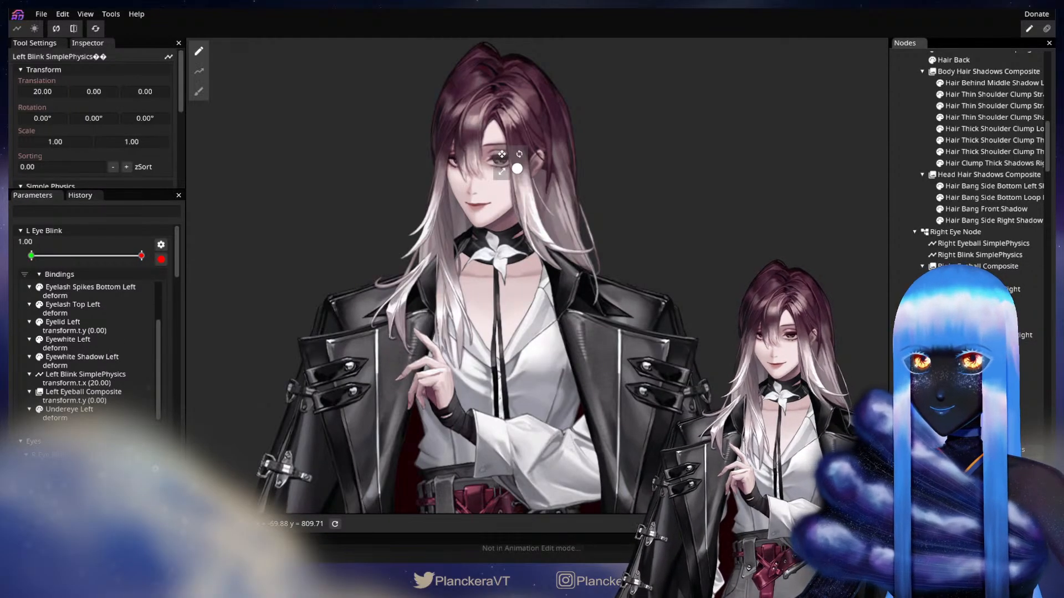
pyautogui.click(976, 449)
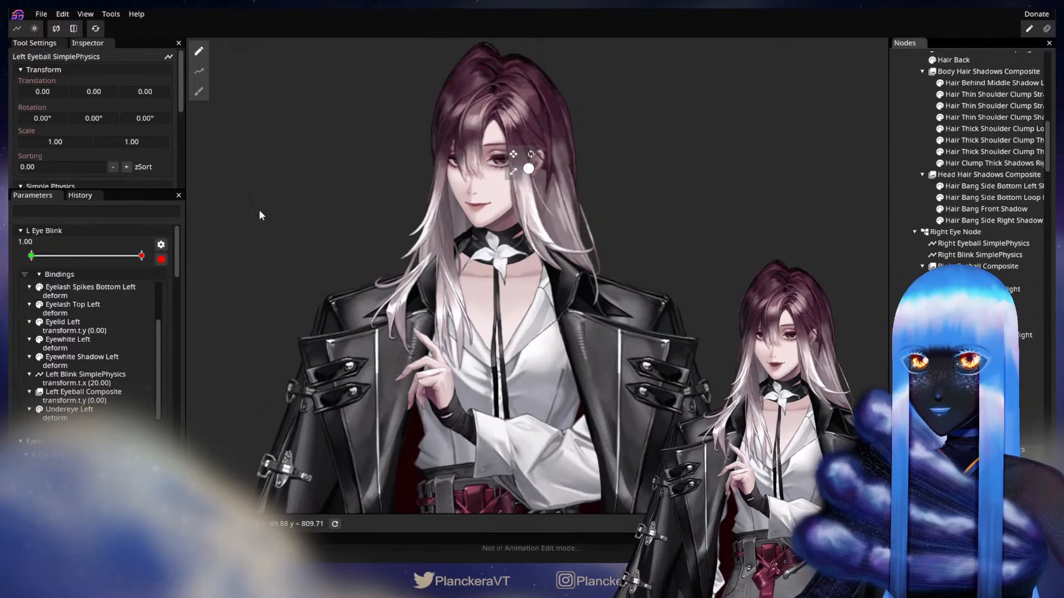
pyautogui.click(105, 96)
pyautogui.moveTo(105, 97); pyautogui.dragTo(107, 97)
pyautogui.moveTo(108, 95); pyautogui.dragTo(110, 94)
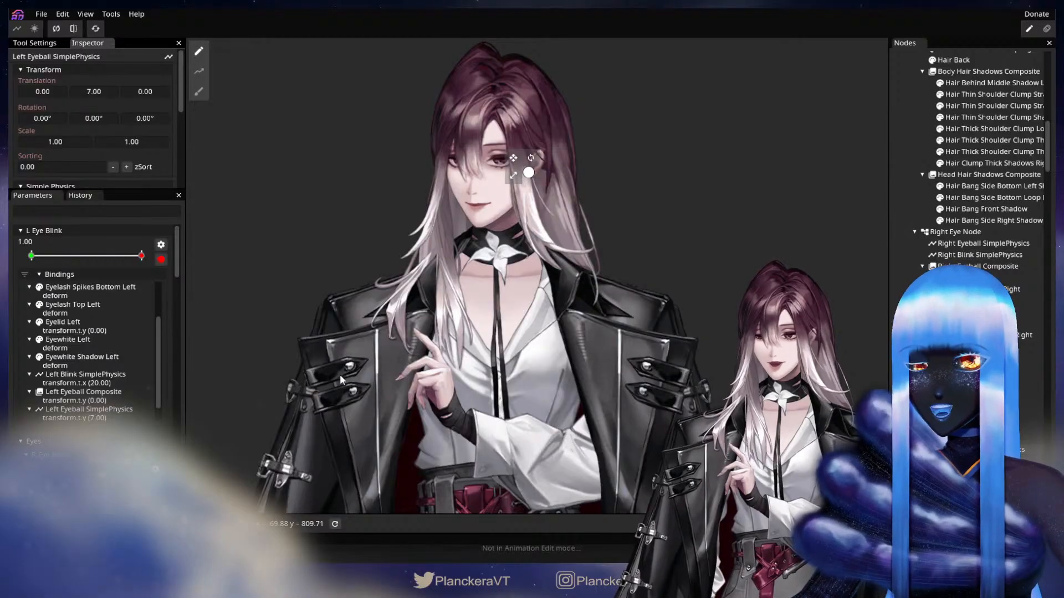
# Set Right Eyeball SimplePhysics' Y translation to 7.00 at R Eye Blink's 1.00 keypoint, disarm the parameter and test the blink
pyautogui.click(156, 483)
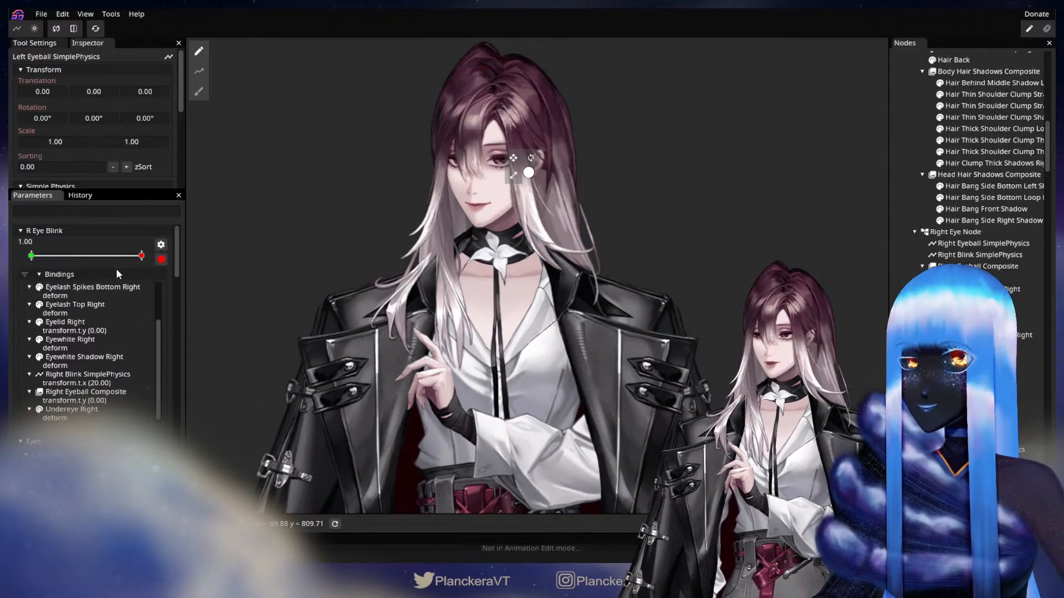
pyautogui.click(975, 243)
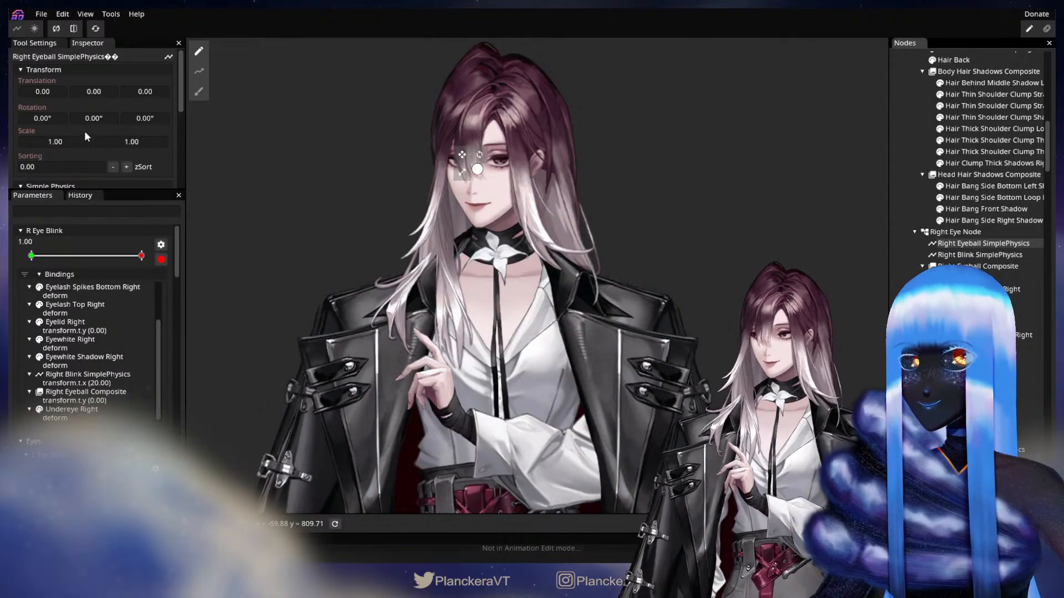
pyautogui.moveTo(97, 91); pyautogui.dragTo(102, 89)
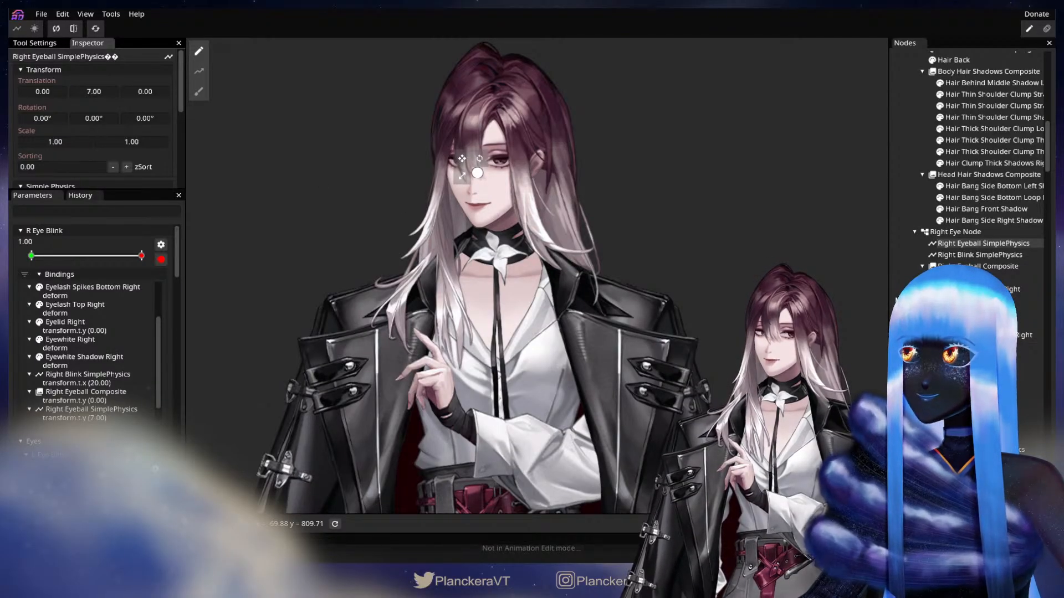
pyautogui.click(201, 283)
pyautogui.click(161, 260)
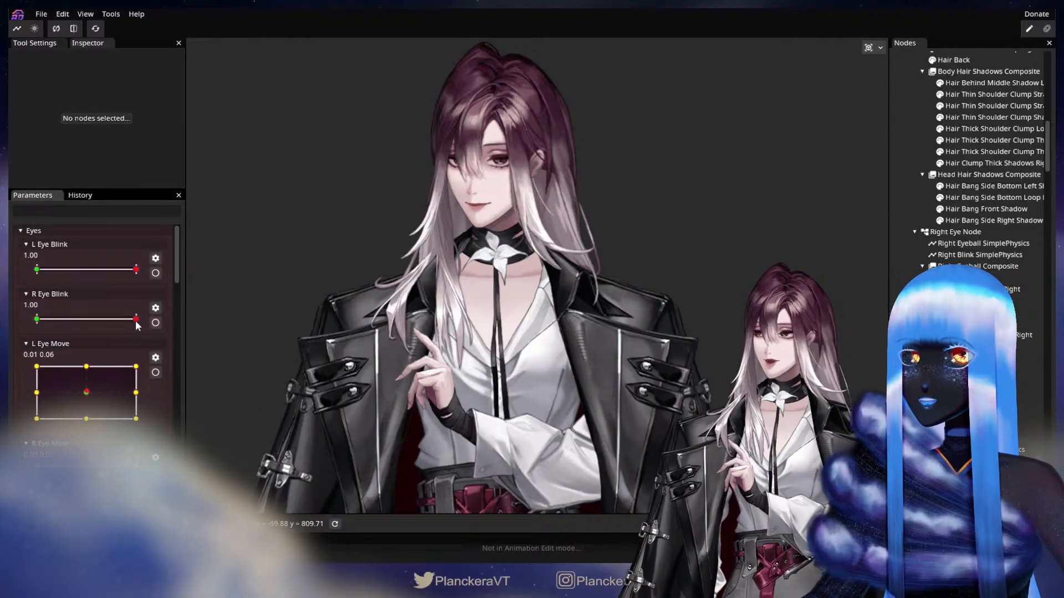
pyautogui.moveTo(37, 319); pyautogui.dragTo(214, 321)
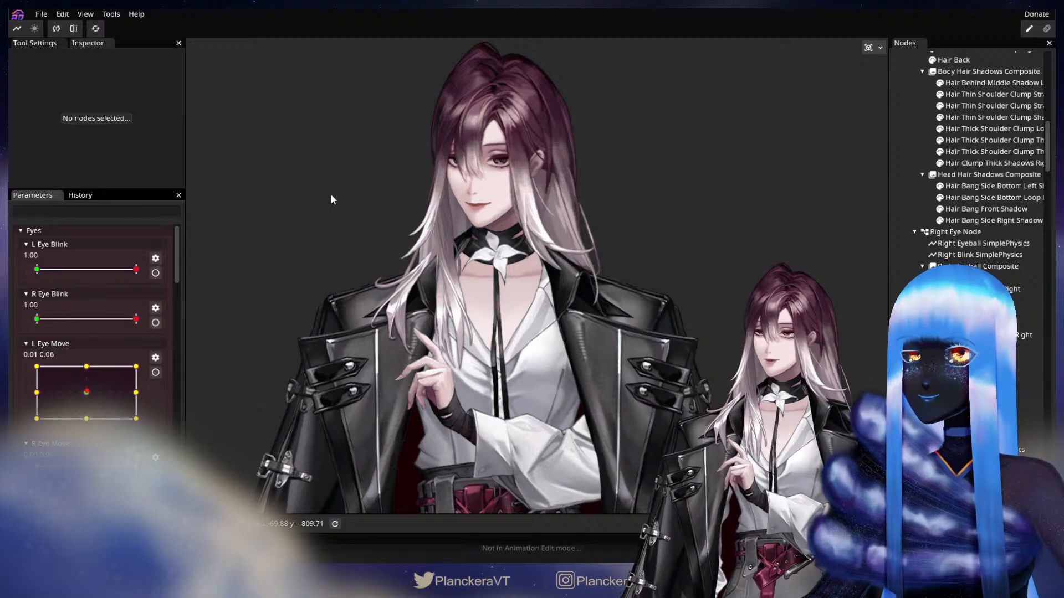
# Save the project and export the puppet as shalommodel1.inp with the texture atlas resolution set to 4096x4096
pyautogui.click(42, 15)
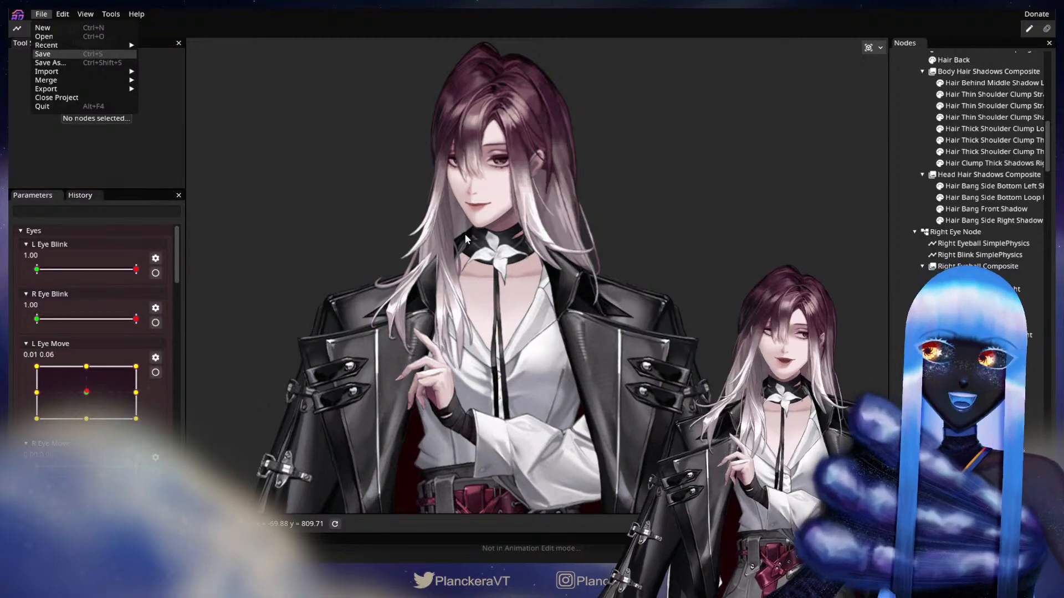
pyautogui.hotkey('ctrl', 's')
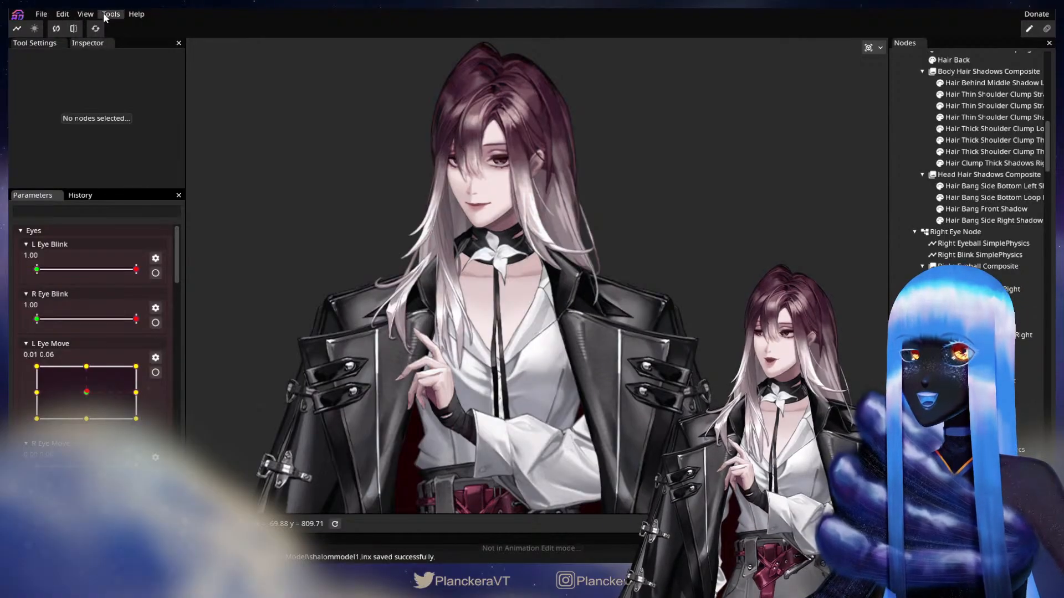
pyautogui.click(42, 15)
pyautogui.moveTo(60, 91)
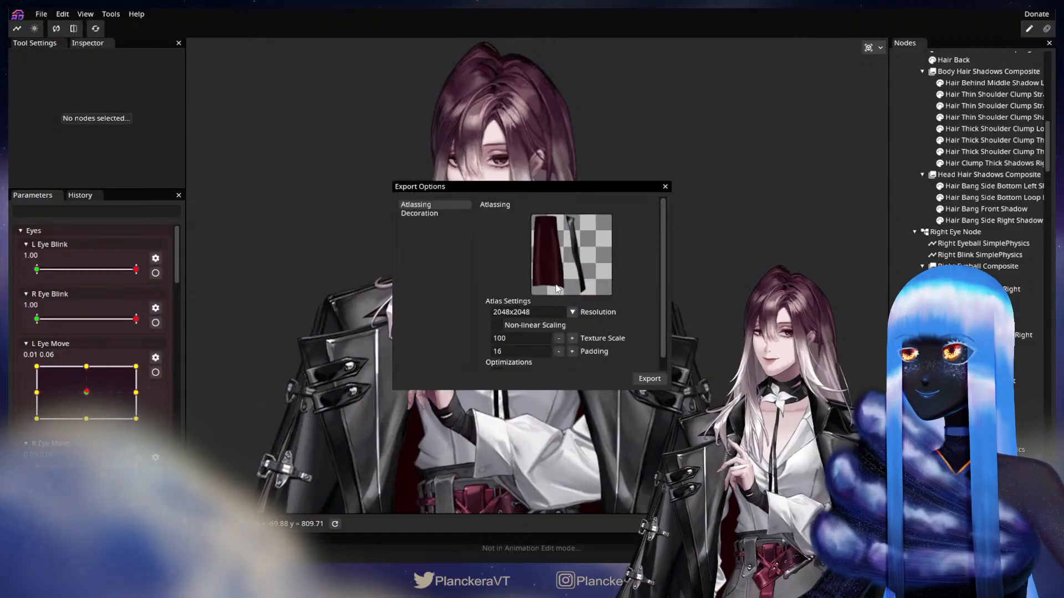
pyautogui.click(572, 314)
pyautogui.click(509, 338)
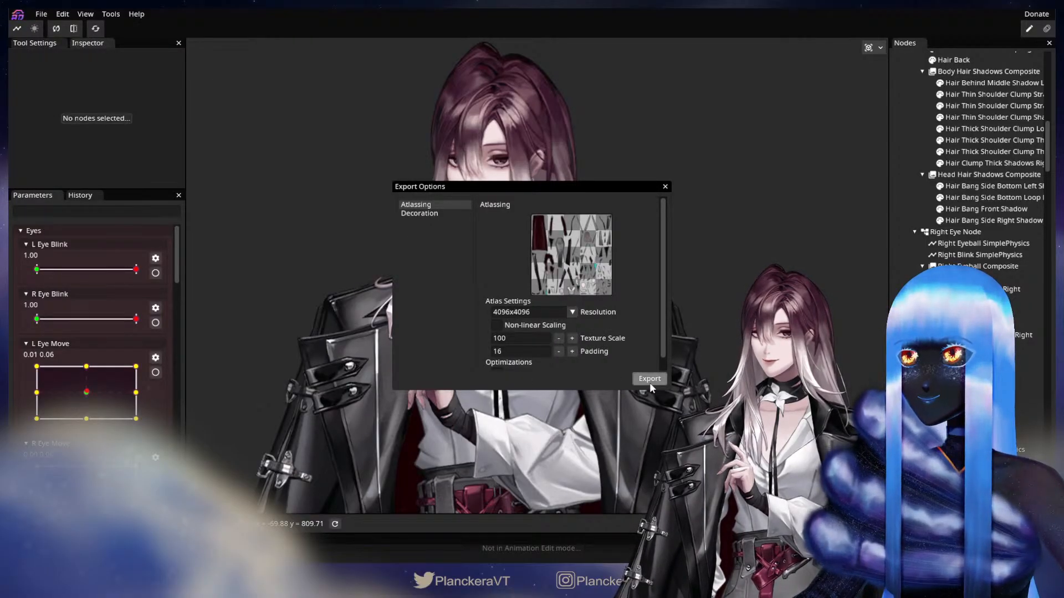
pyautogui.click(649, 381)
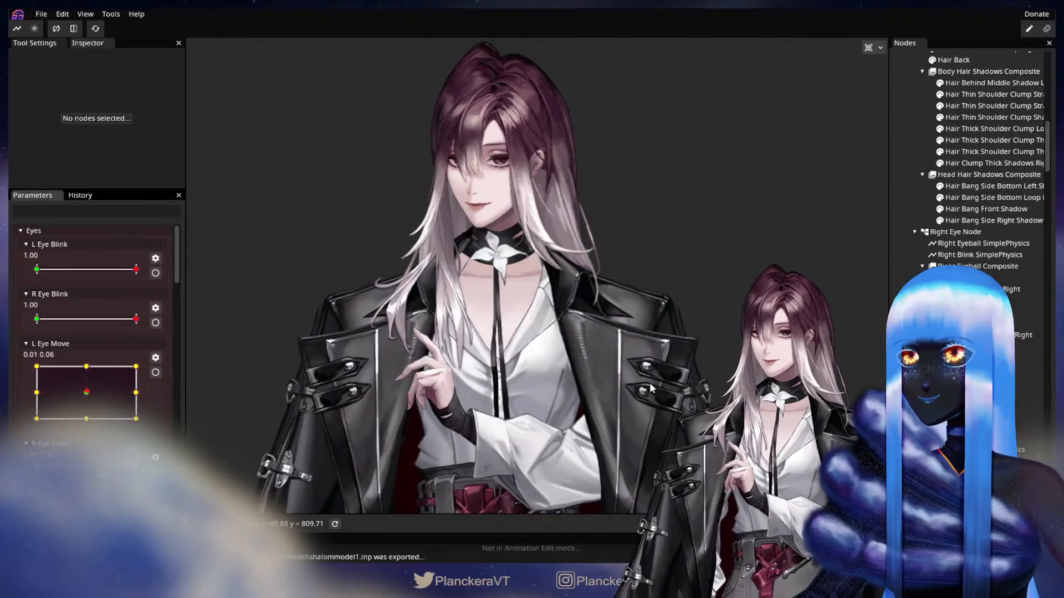